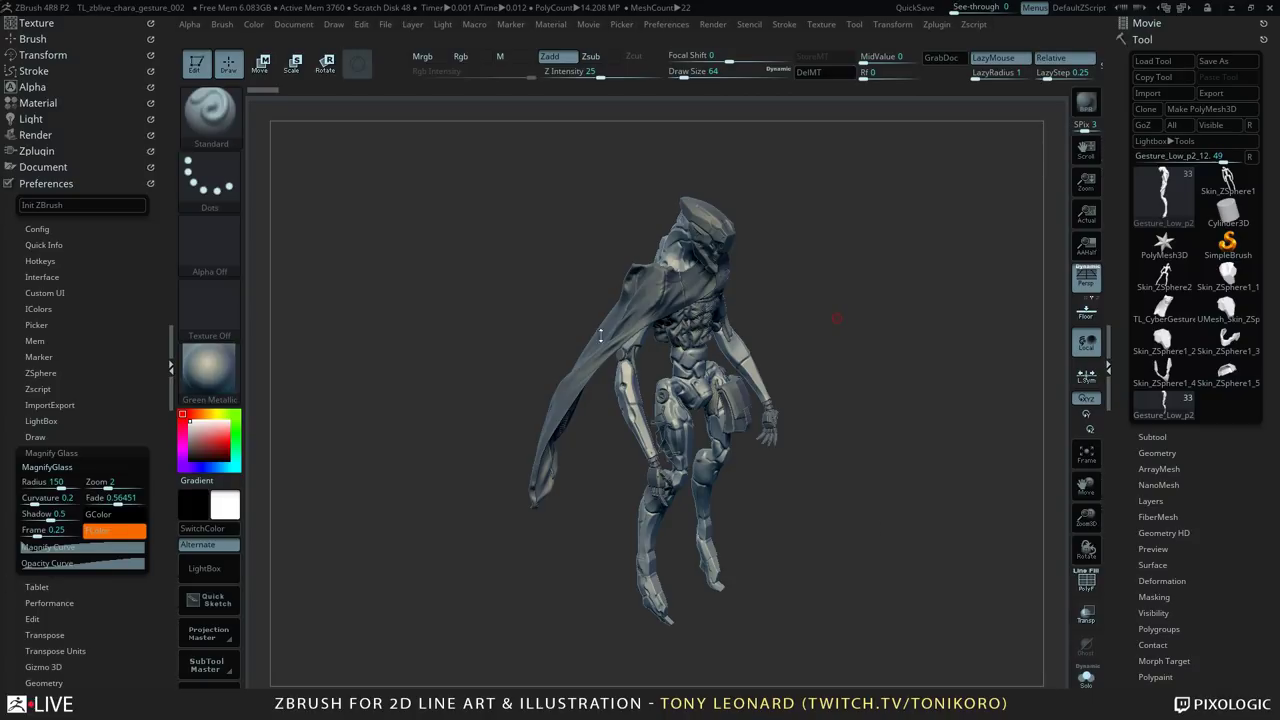
Step: Rotate the isolated cyborg body from a frontal view to a side view, cape hidden
{"action": "left_click_drag", "start_coordinate": [812, 489], "coordinate": [1054, 506]}
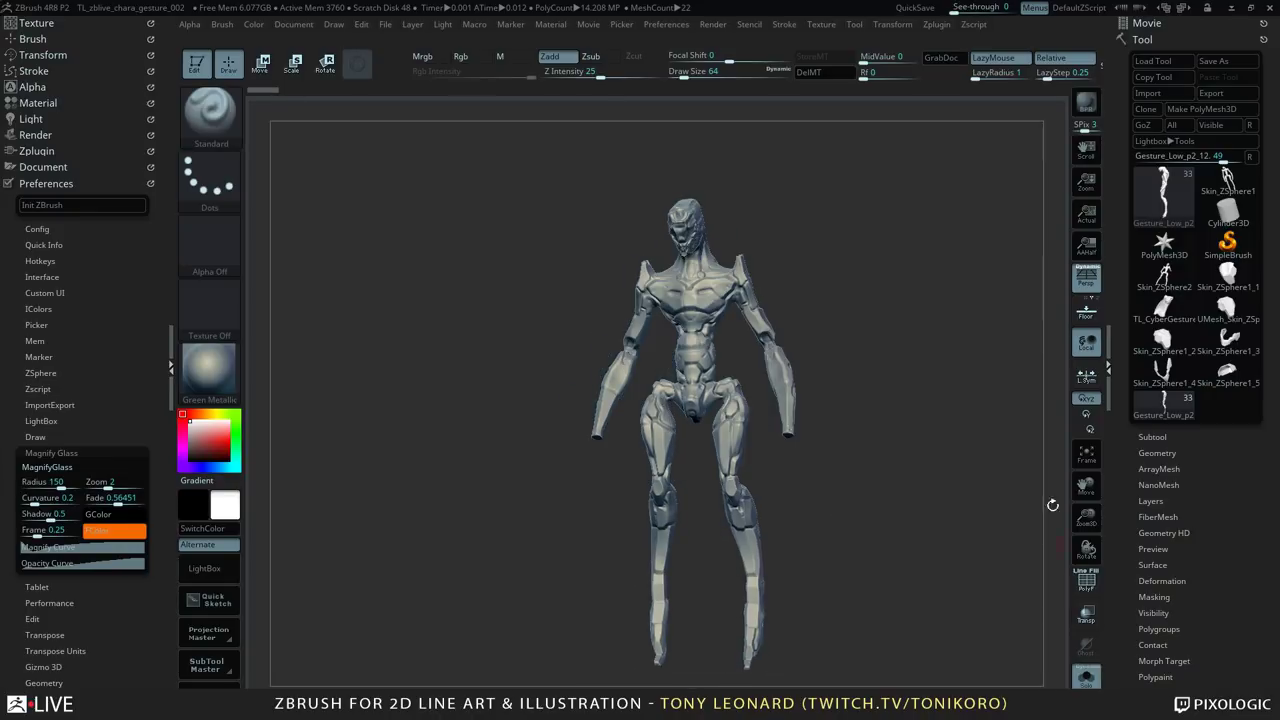
{"action": "left_click_drag", "start_coordinate": [920, 500], "coordinate": [877, 457]}
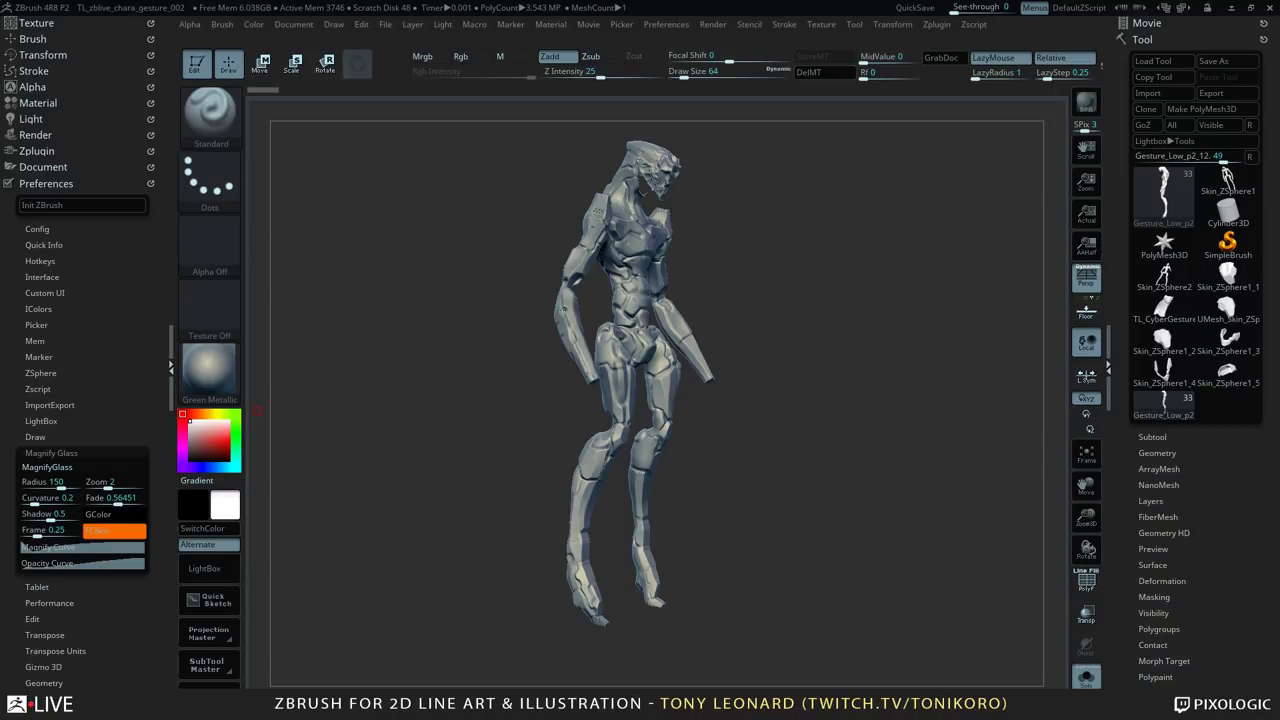
Step: Turn Solo off to restore the cape, then orbit the full figure through side, back and three-quarter views
{"action": "left_click", "coordinate": [1088, 679]}
{"action": "left_click_drag", "start_coordinate": [843, 501], "coordinate": [534, 289]}
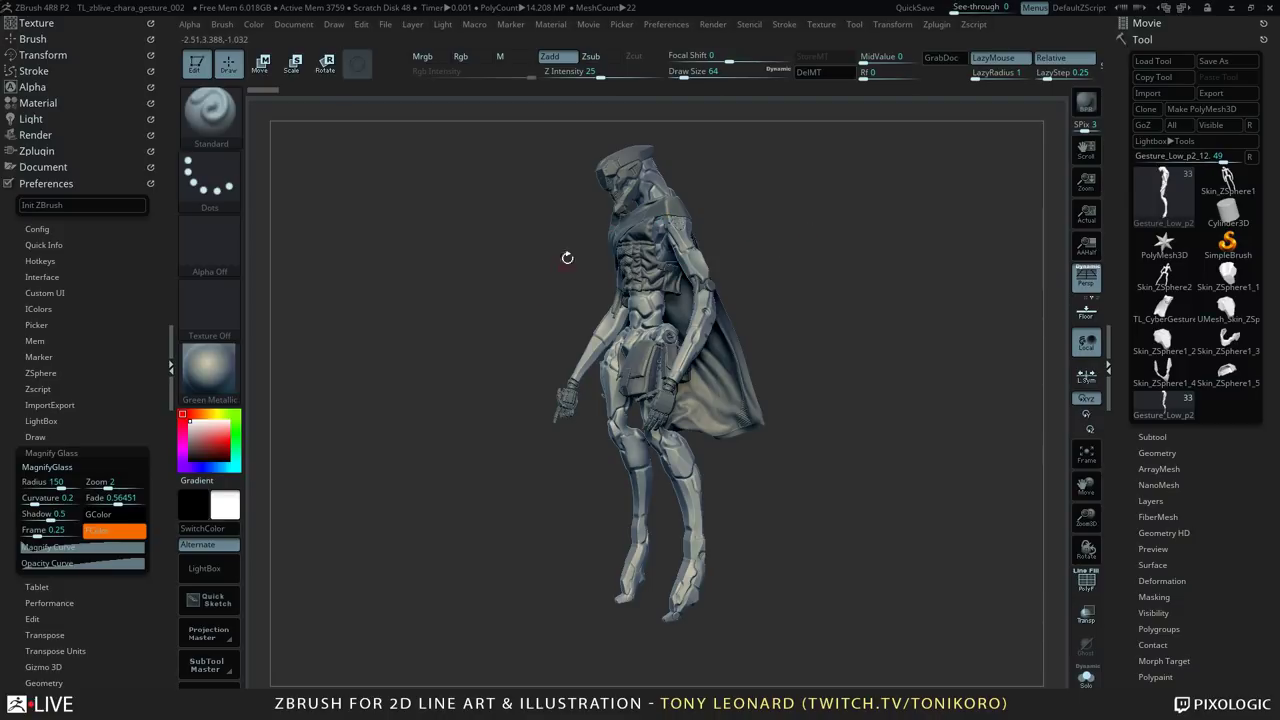
{"action": "left_click_drag", "start_coordinate": [803, 240], "coordinate": [839, 259]}
{"action": "left_click_drag", "start_coordinate": [720, 196], "coordinate": [786, 194]}
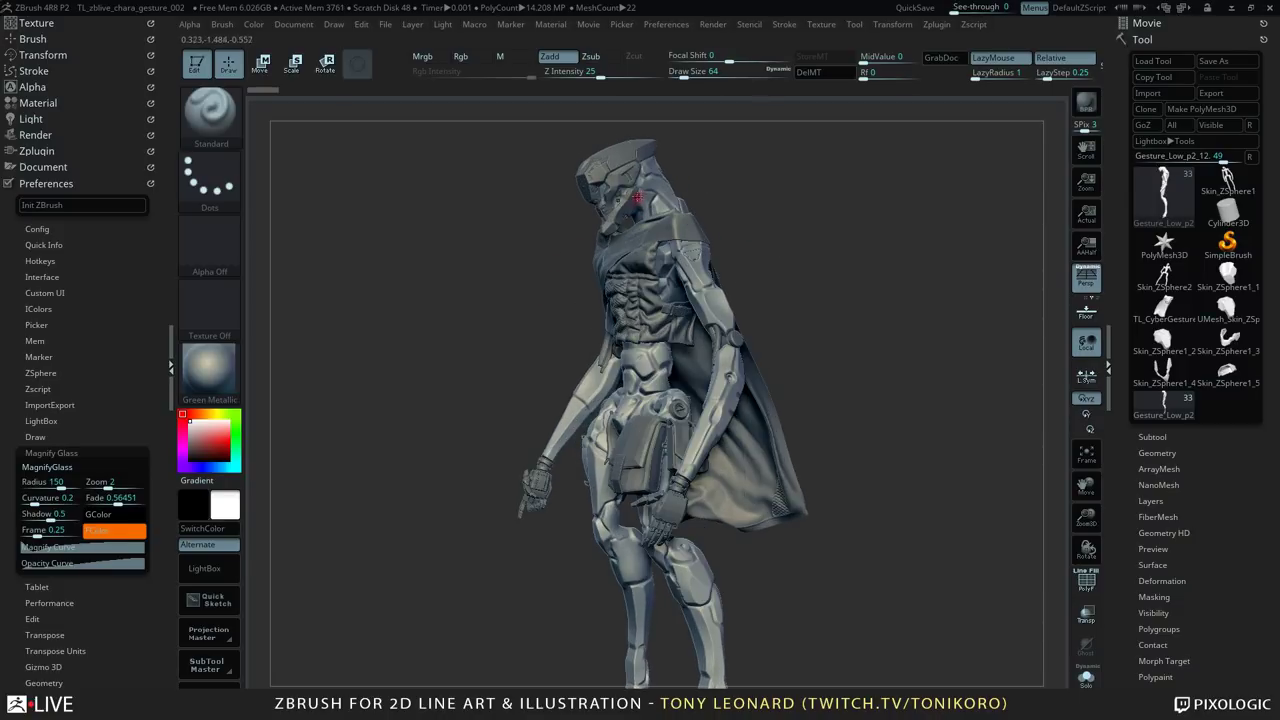
{"action": "mouse_move", "coordinate": [876, 259]}
{"action": "left_mouse_down"}
{"action": "mouse_move", "coordinate": [856, 245]}
{"action": "mouse_move", "coordinate": [936, 252]}
{"action": "mouse_move", "coordinate": [860, 255]}
{"action": "left_mouse_up"}
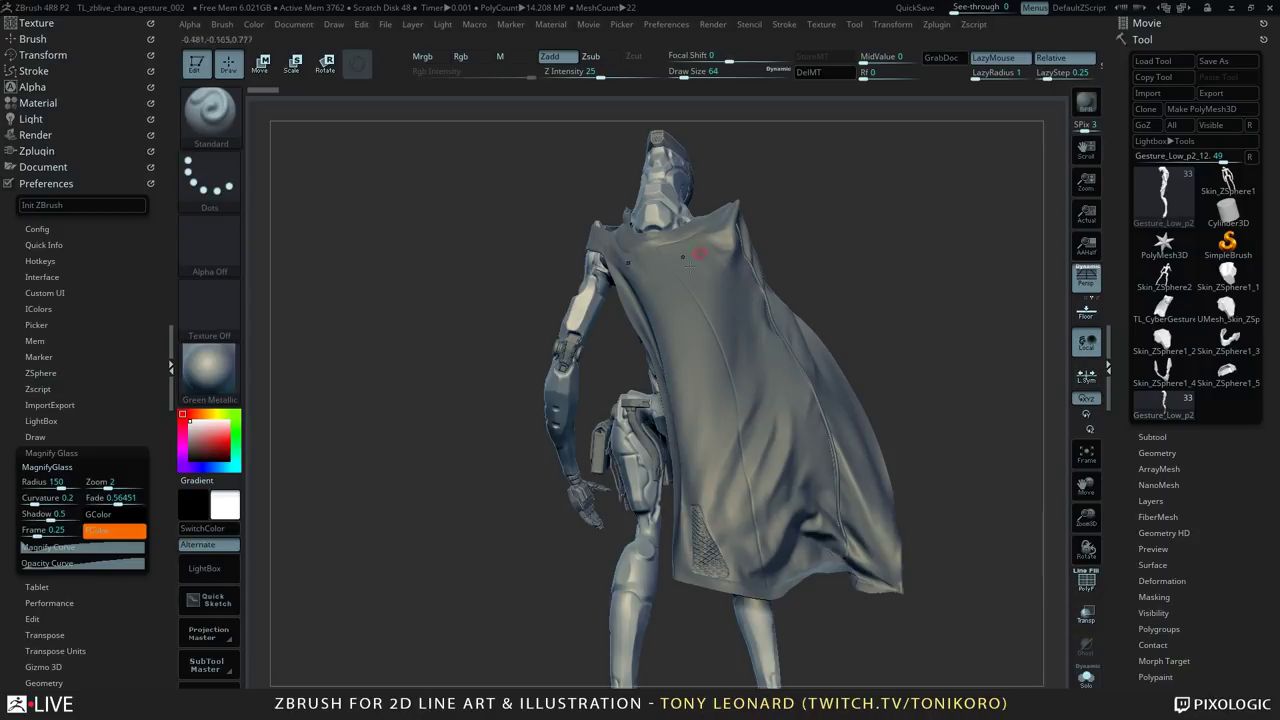
{"action": "left_click_drag", "start_coordinate": [911, 278], "coordinate": [885, 240]}
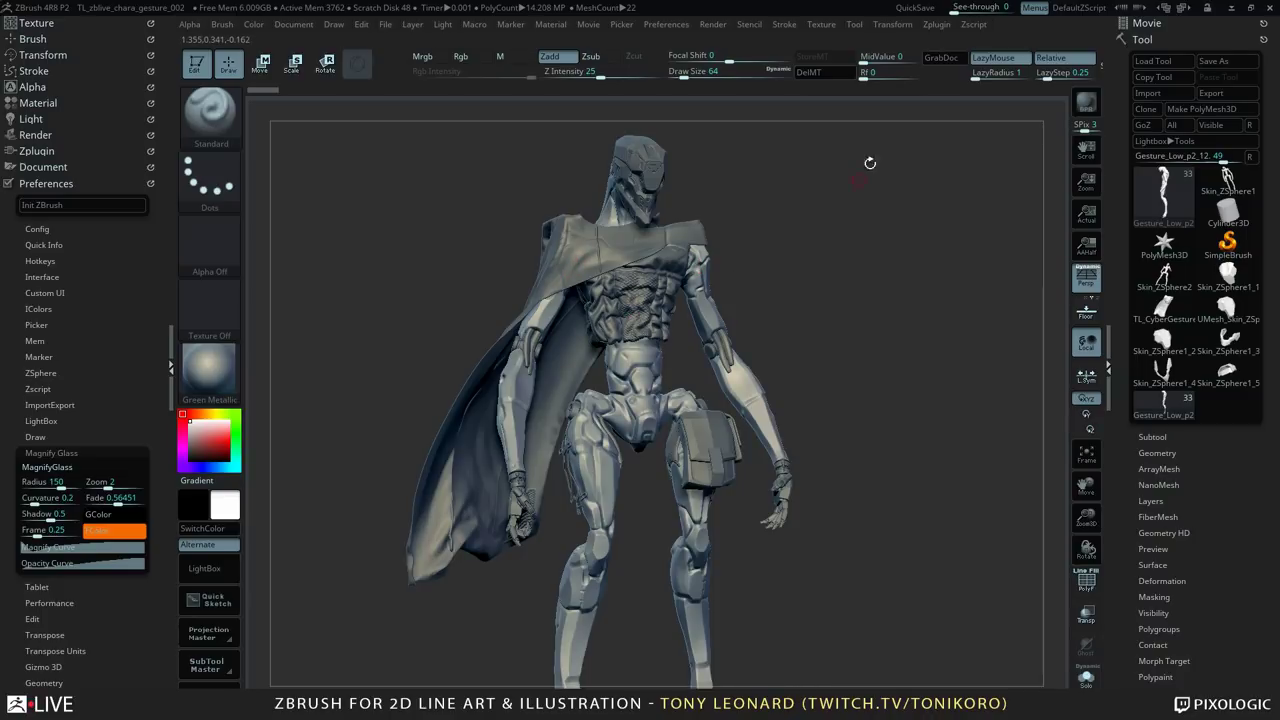
{"action": "left_click_drag", "start_coordinate": [899, 315], "coordinate": [904, 277]}
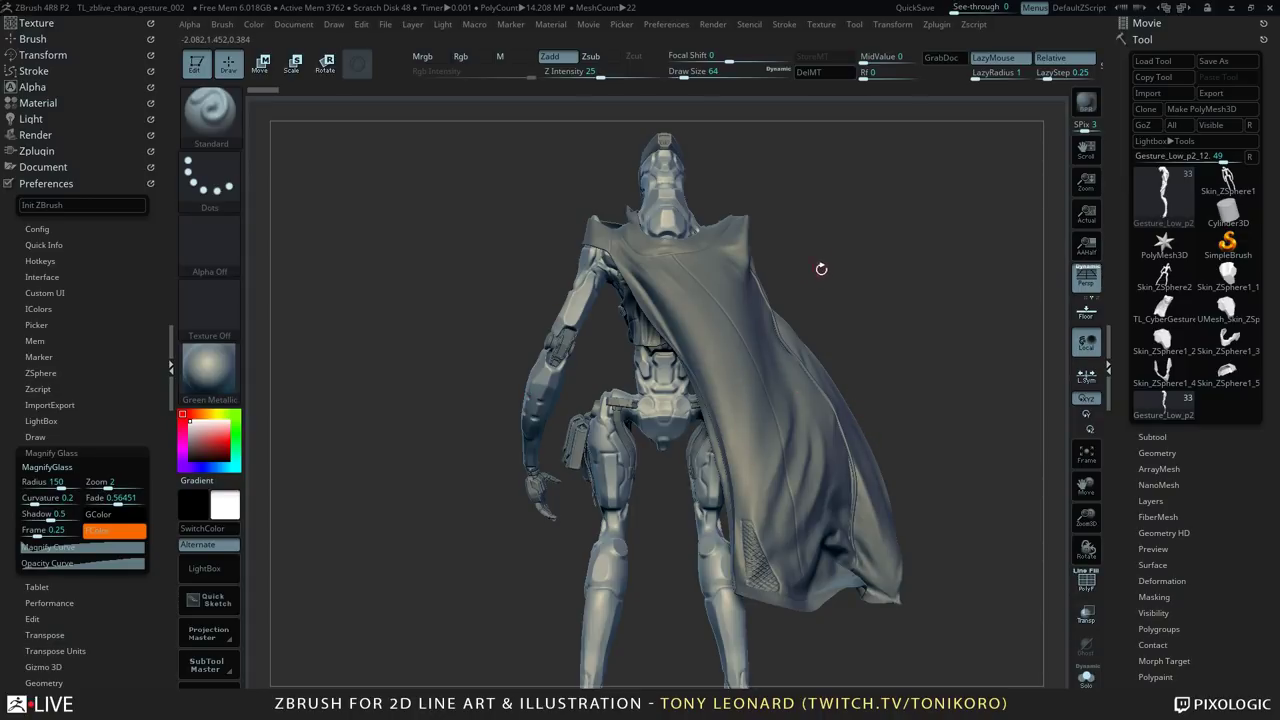
{"action": "left_click_drag", "start_coordinate": [821, 269], "coordinate": [616, 436]}
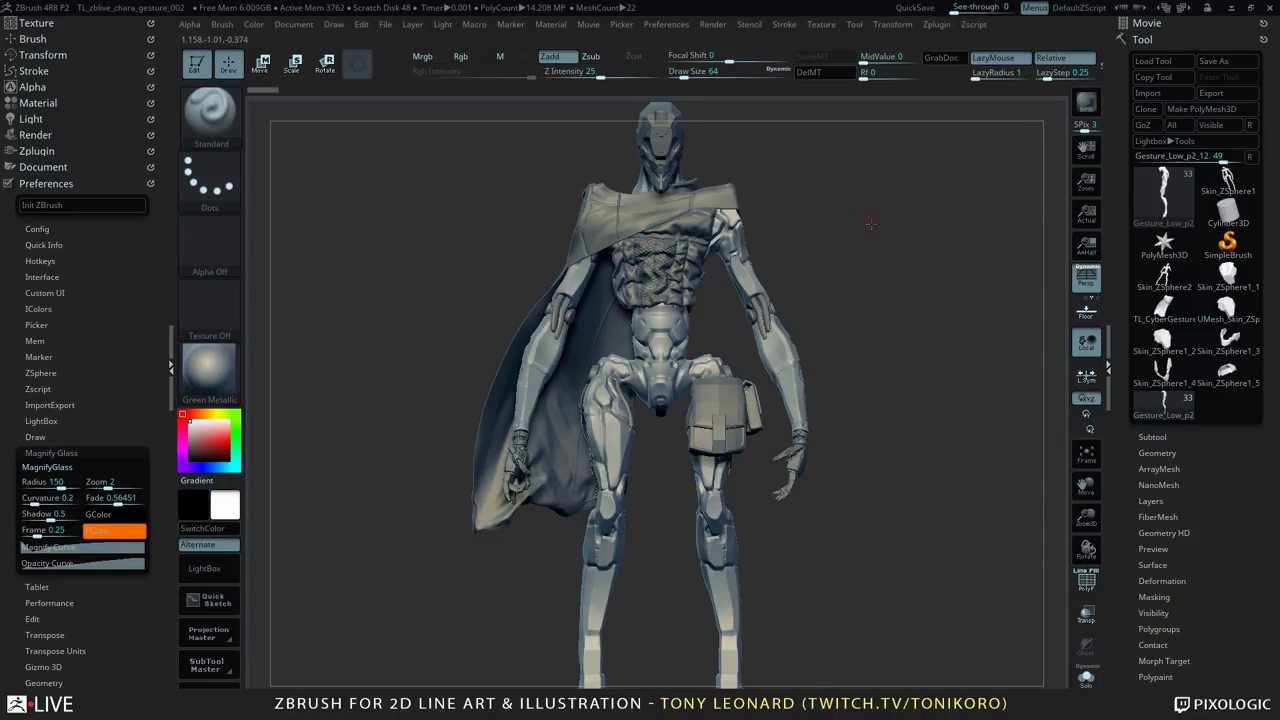
{"action": "mouse_move", "coordinate": [870, 142]}
{"action": "left_mouse_down"}
{"action": "mouse_move", "coordinate": [670, 271]}
{"action": "mouse_move", "coordinate": [705, 285]}
{"action": "left_mouse_up"}
Step: Select the Frnt-Headpiece-subd subtool, zoom to the helmet's side, and carve a crease above the eye
{"action": "left_click", "coordinate": [718, 290], "text": "alt"}
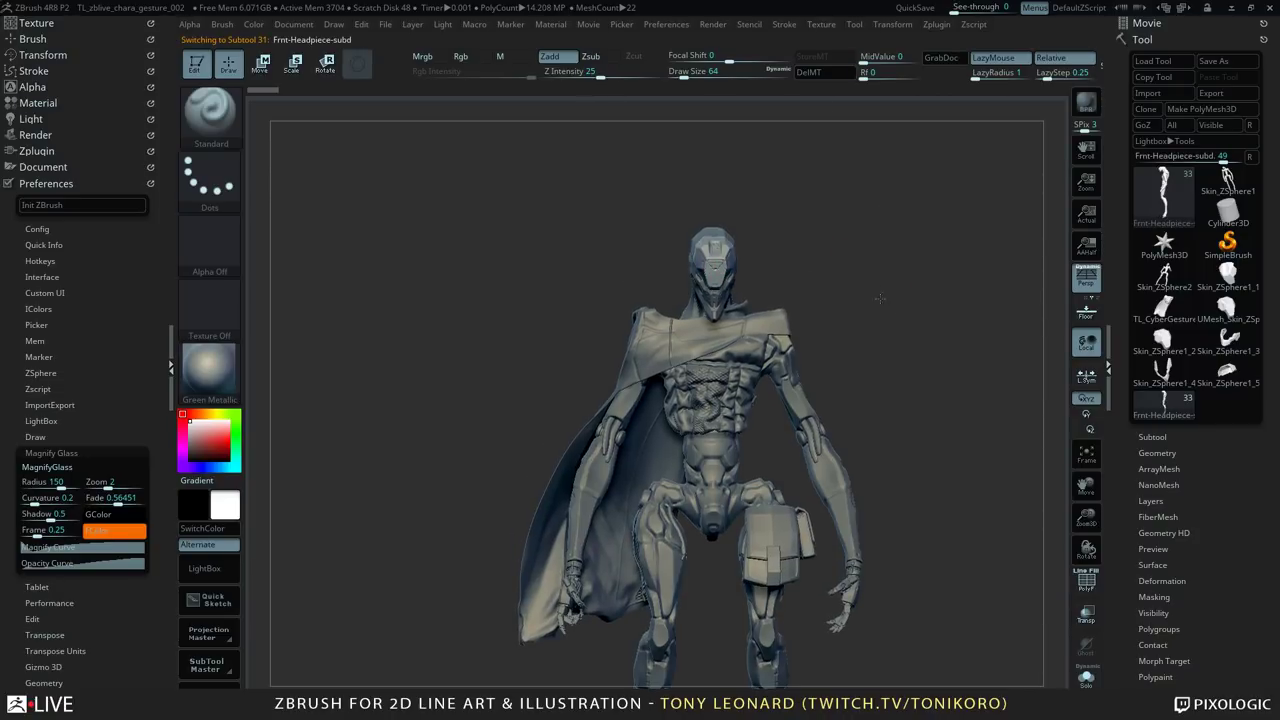
{"action": "left_click_drag", "start_coordinate": [918, 345], "coordinate": [899, 259], "text": "alt"}
{"action": "left_click_drag", "start_coordinate": [998, 216], "coordinate": [595, 250]}
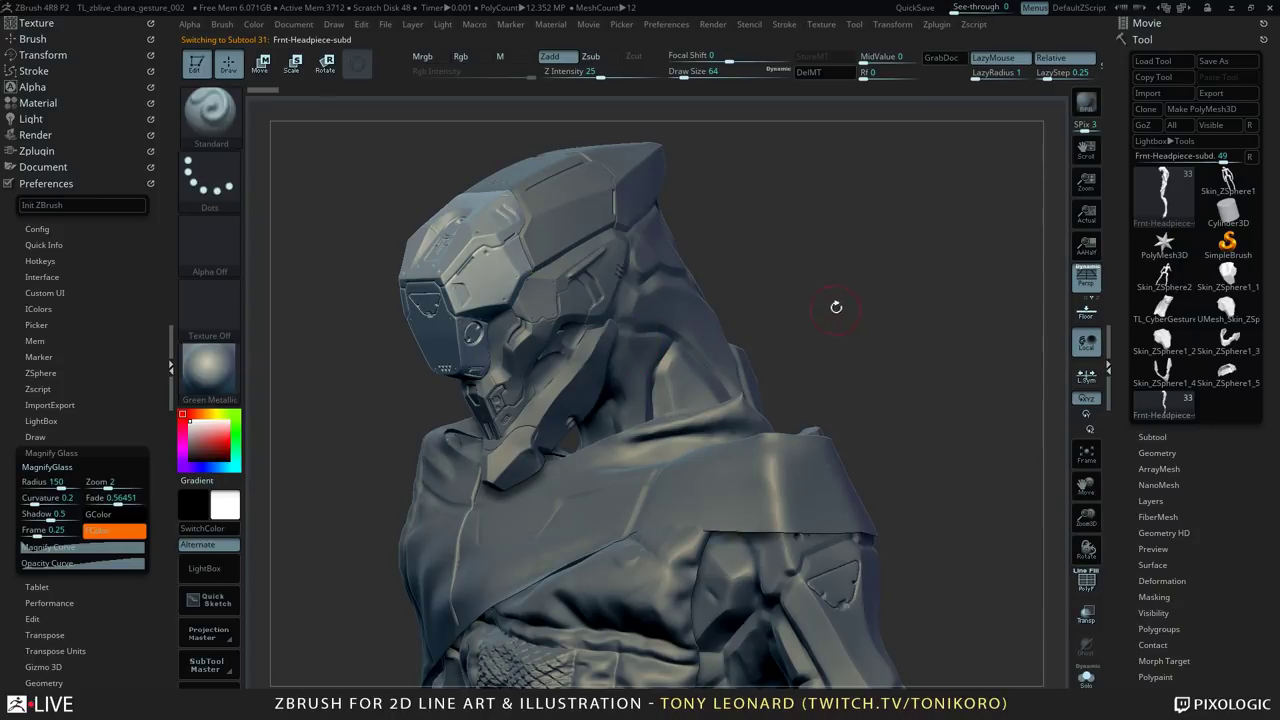
{"action": "left_click_drag", "start_coordinate": [837, 307], "coordinate": [880, 266]}
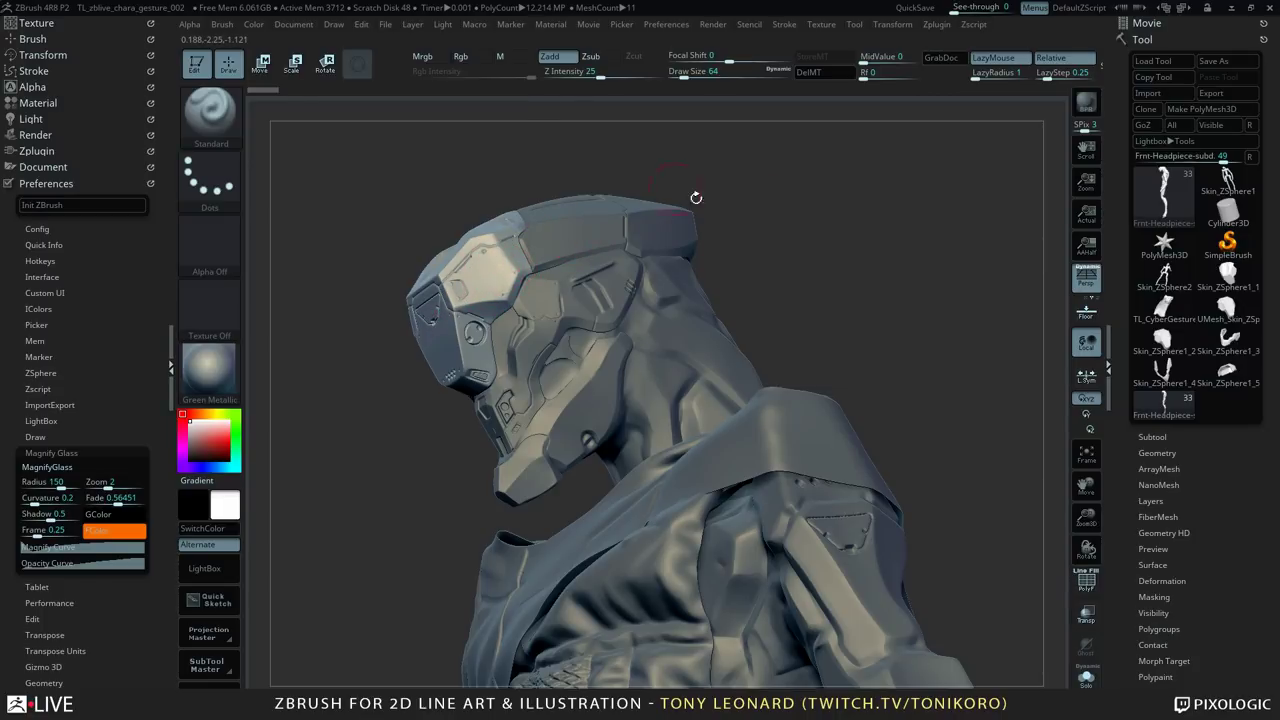
{"action": "mouse_move", "coordinate": [797, 237]}
{"action": "left_mouse_down"}
{"action": "mouse_move", "coordinate": [845, 241]}
{"action": "mouse_move", "coordinate": [450, 218]}
{"action": "left_mouse_up"}
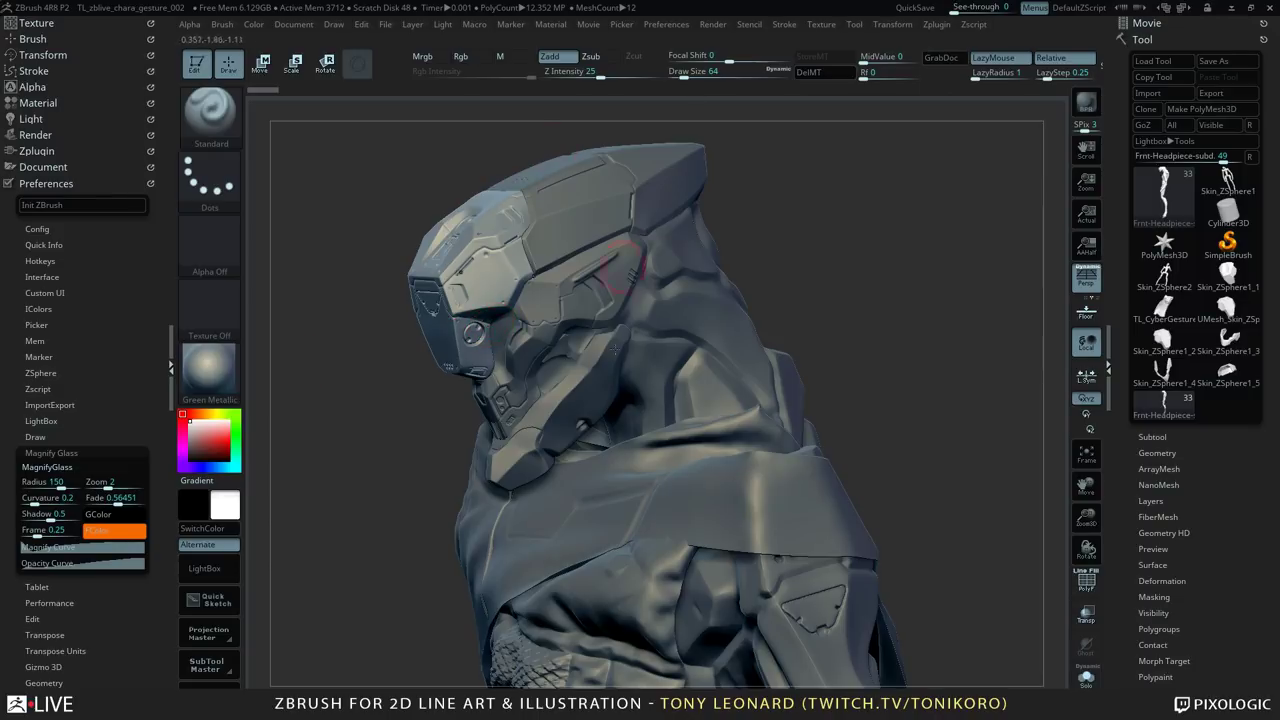
{"action": "left_click_drag", "start_coordinate": [505, 304], "coordinate": [481, 305]}
{"action": "left_click_drag", "start_coordinate": [810, 290], "coordinate": [440, 298]}
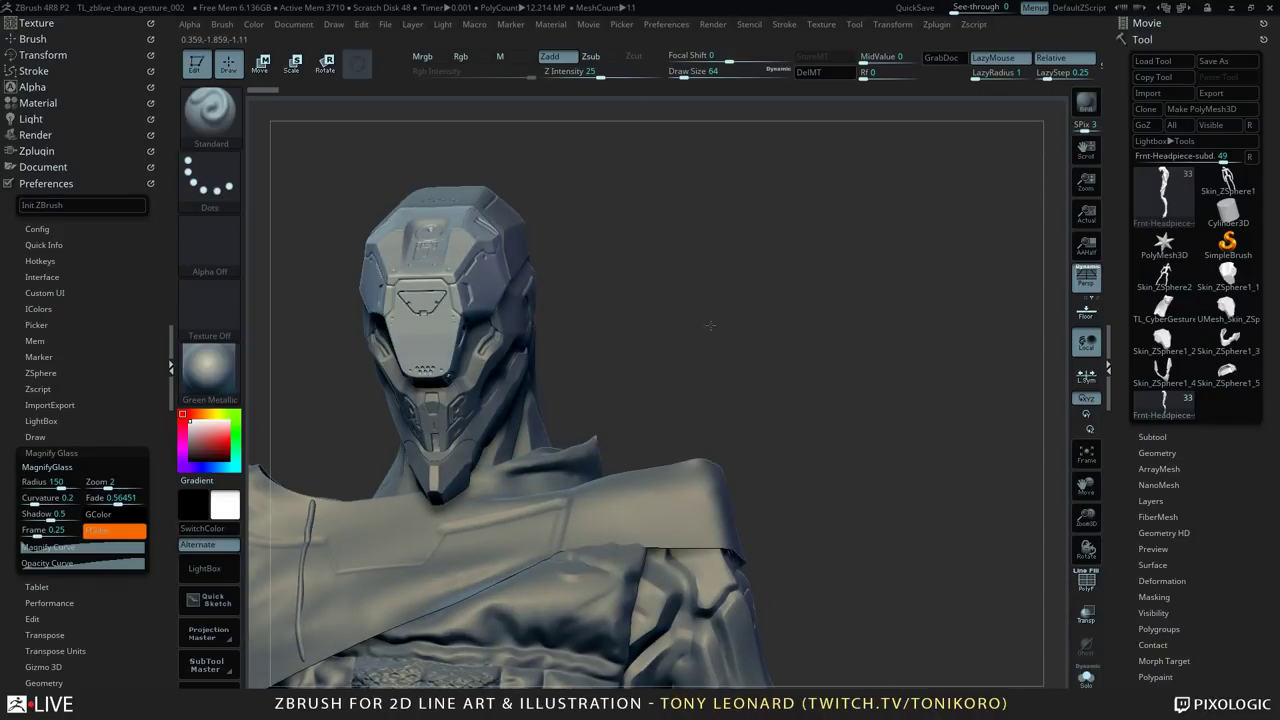
{"action": "left_click_drag", "start_coordinate": [710, 325], "coordinate": [497, 340]}
{"action": "left_click_drag", "start_coordinate": [594, 379], "coordinate": [514, 289]}
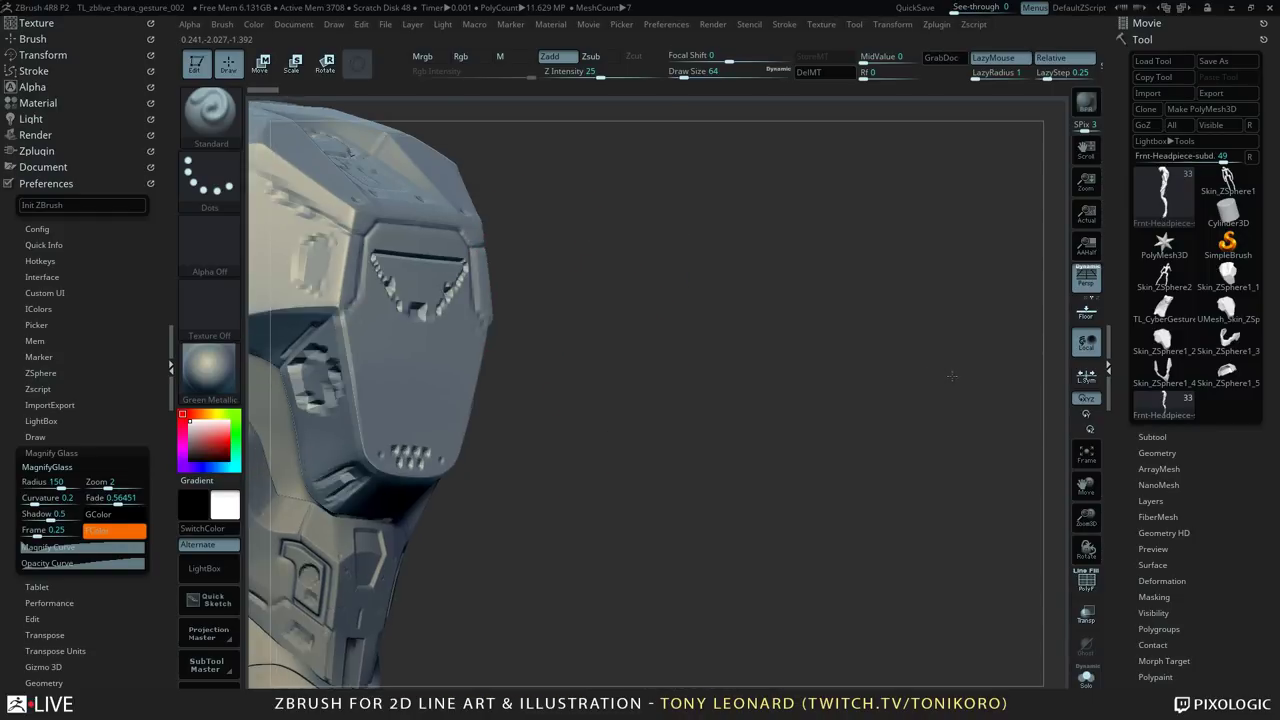
{"action": "left_click_drag", "start_coordinate": [952, 375], "coordinate": [510, 405]}
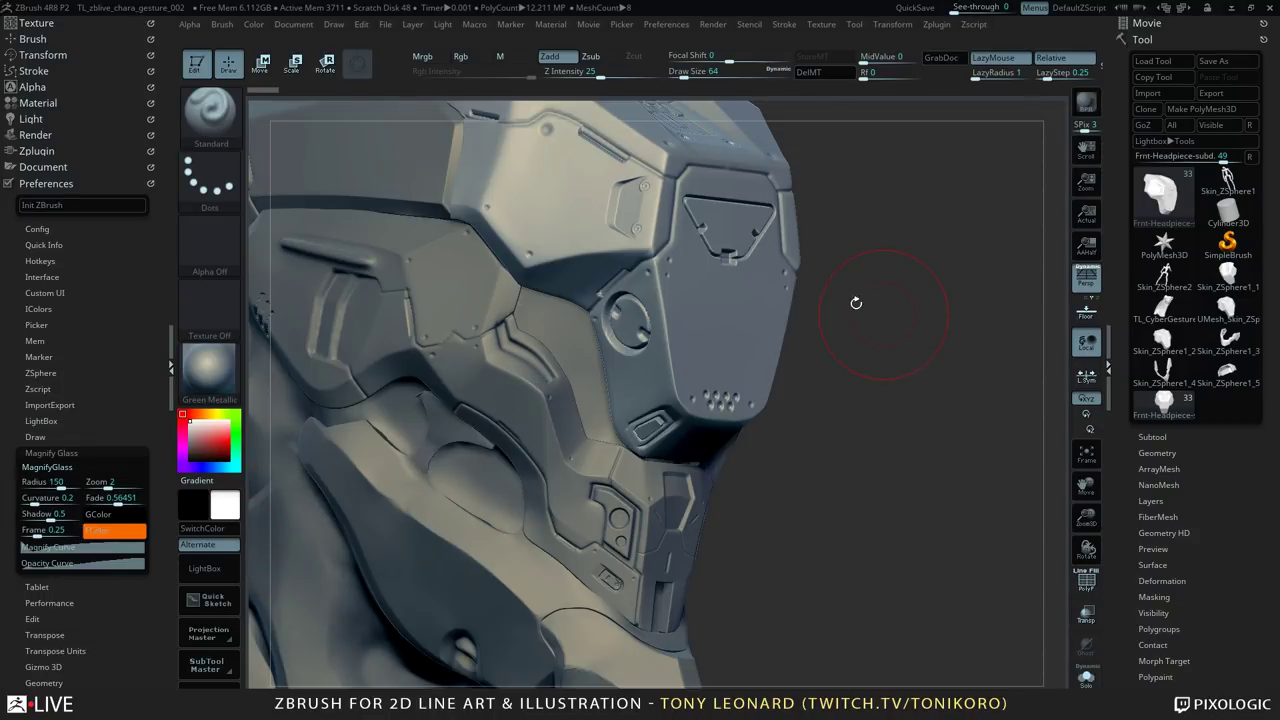
{"action": "left_click_drag", "start_coordinate": [851, 297], "coordinate": [623, 397]}
{"action": "mouse_move", "coordinate": [566, 309]}
{"action": "left_mouse_down"}
{"action": "mouse_move", "coordinate": [572, 323]}
{"action": "mouse_move", "coordinate": [579, 288]}
{"action": "mouse_move", "coordinate": [822, 315]}
{"action": "left_mouse_up"}
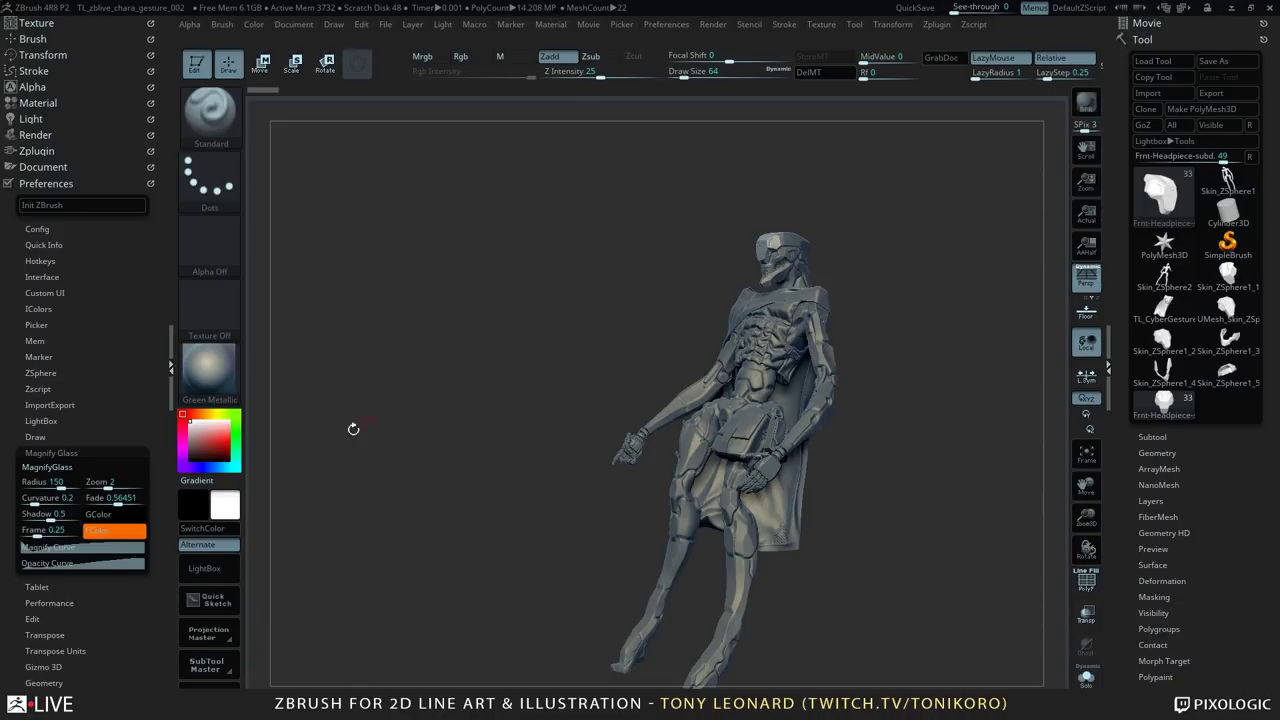
Step: Search 'photo' in the Start menu and launch Adobe Photoshop CC 2018
{"action": "key", "text": "super"}
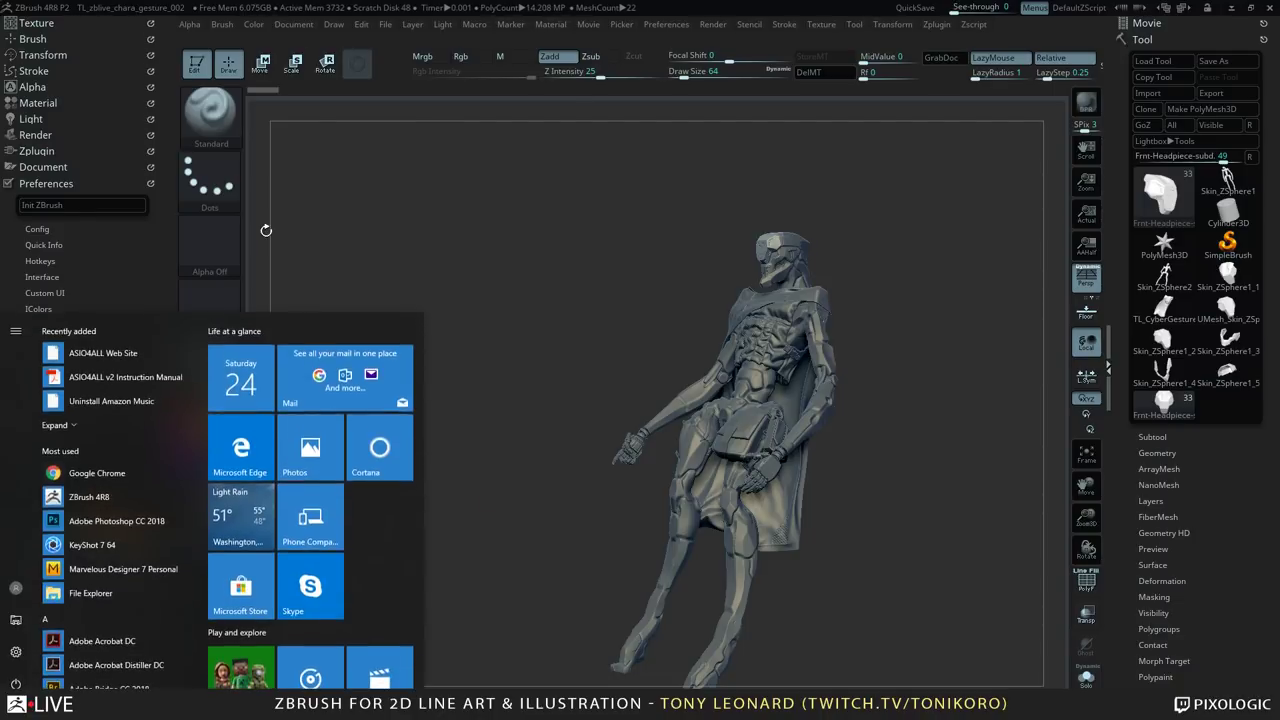
{"action": "type", "text": "photo"}
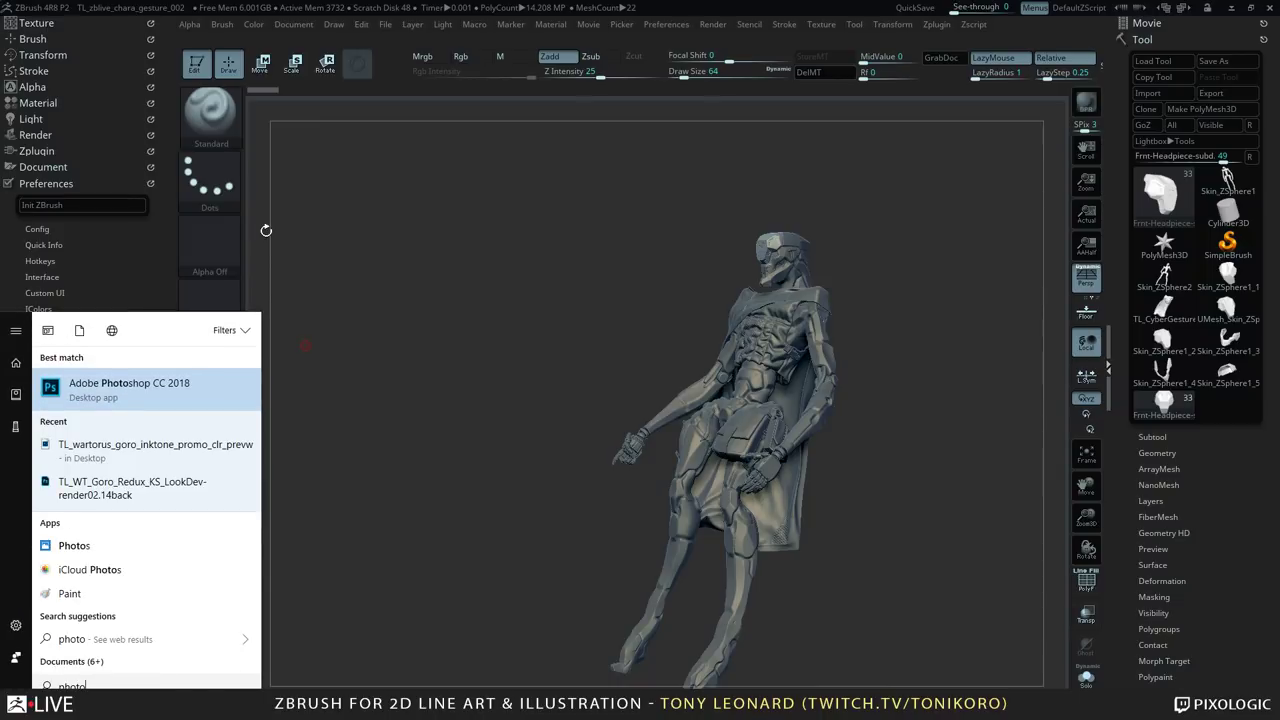
{"action": "key", "text": "Return"}
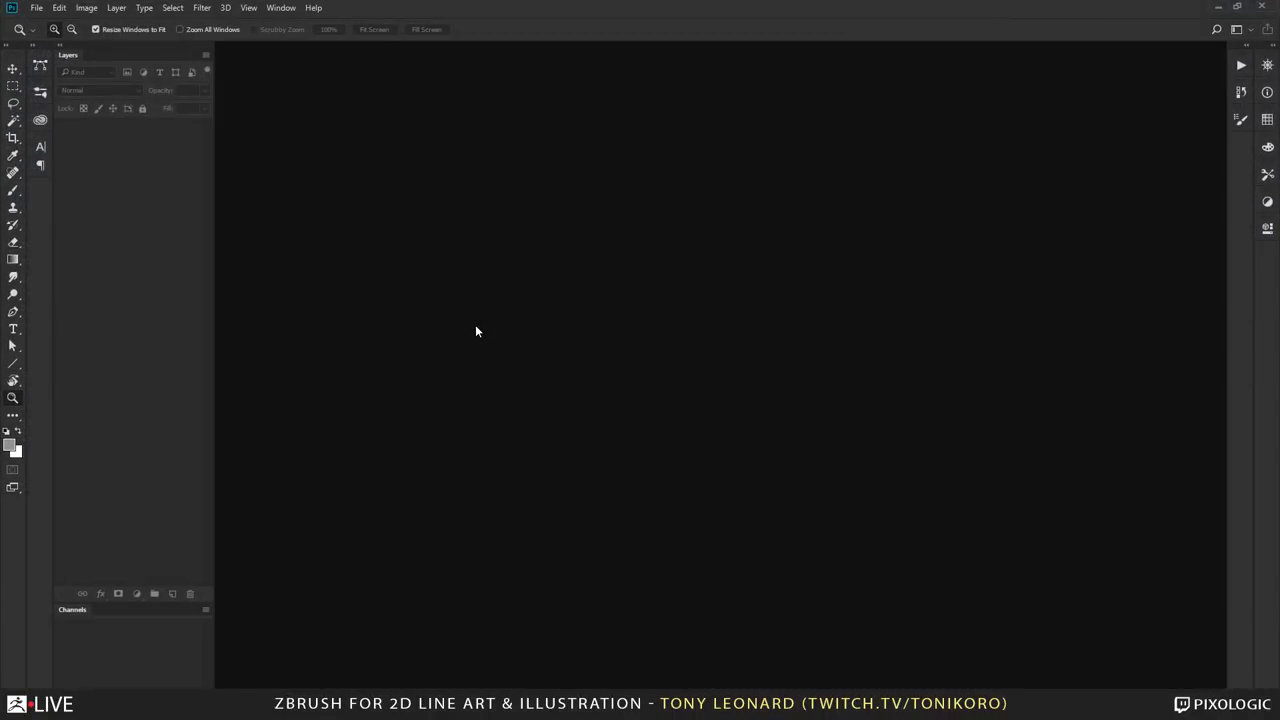
Step: Open TL_ZB_cloaked-cybergesture_ks-render.6.psd from File > Open Recent
{"action": "left_click", "coordinate": [37, 8]}
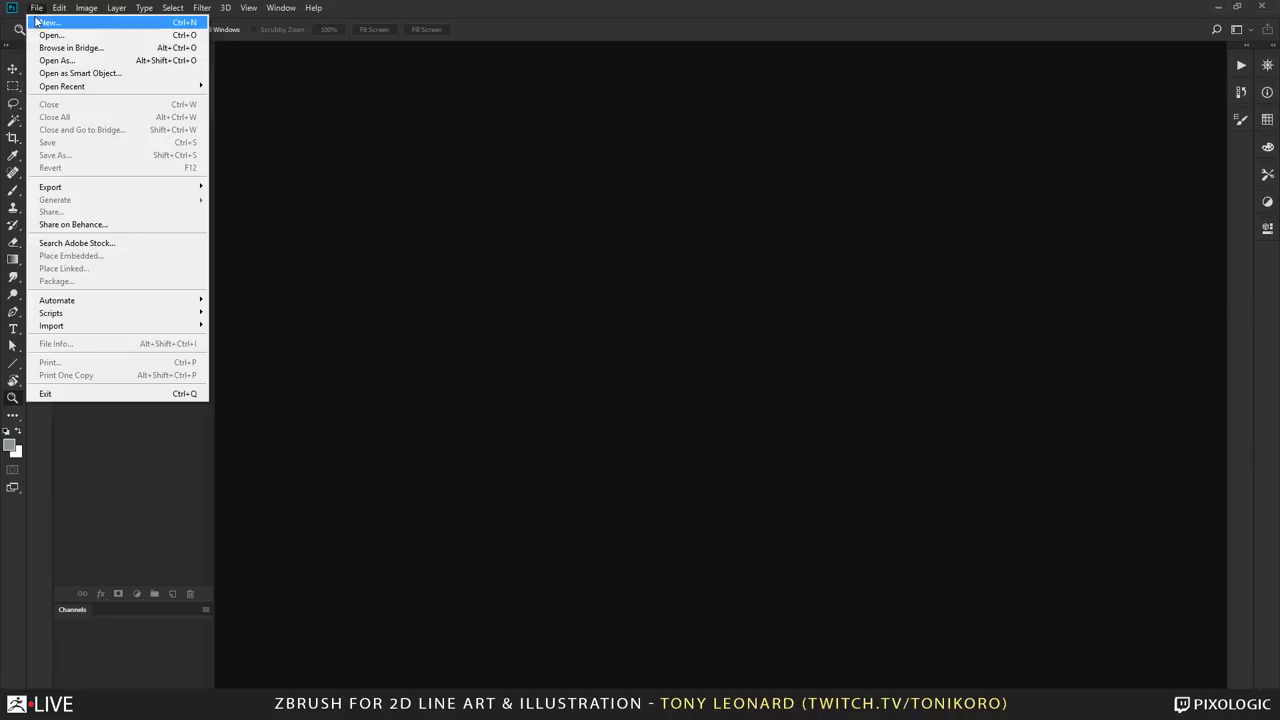
{"action": "mouse_move", "coordinate": [128, 88]}
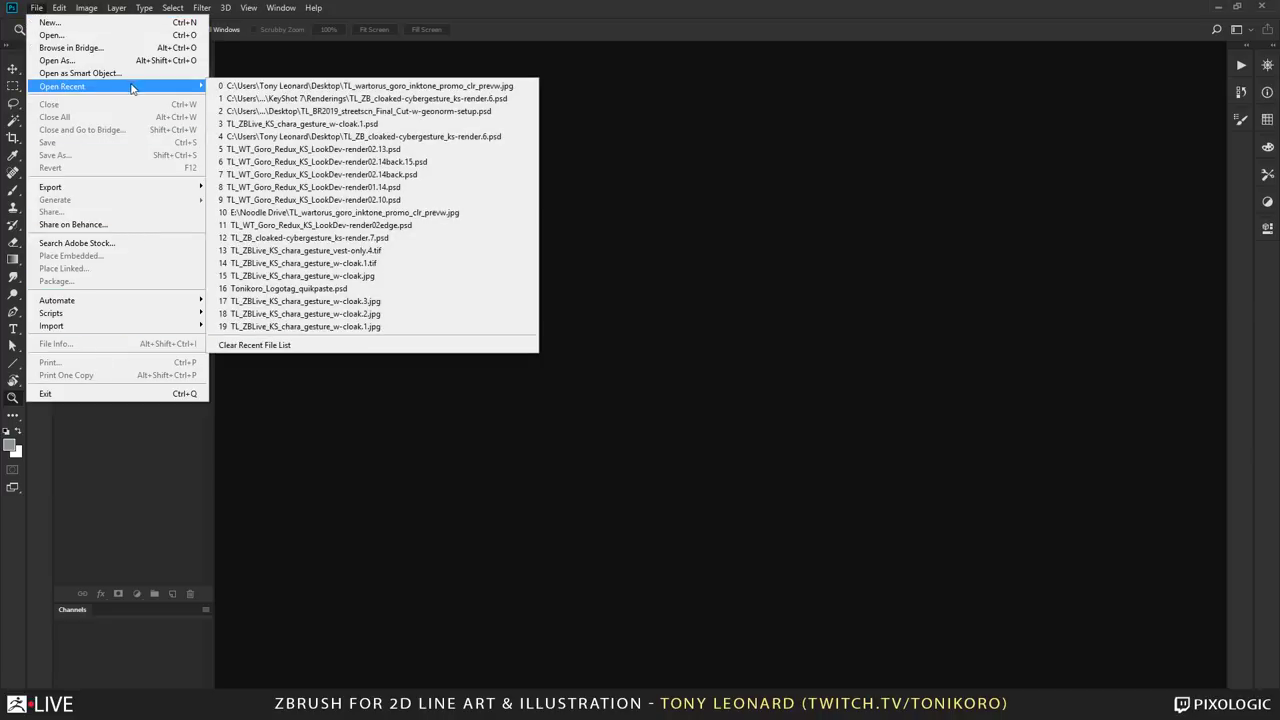
{"action": "left_click", "coordinate": [294, 138]}
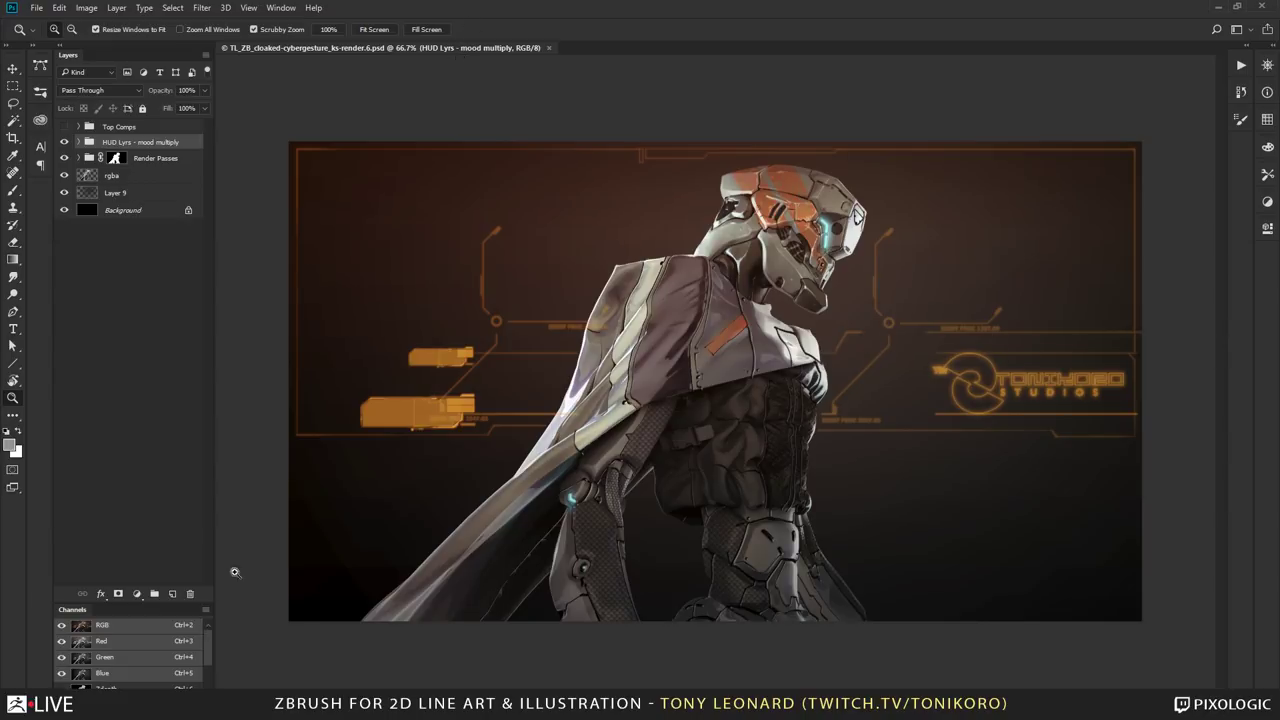
Step: View the character at 100% then 200%, panning down across the belt and armoured leg
{"action": "left_click", "coordinate": [754, 230]}
{"action": "left_click_drag", "start_coordinate": [1012, 537], "coordinate": [729, 513]}
{"action": "left_click", "coordinate": [713, 415]}
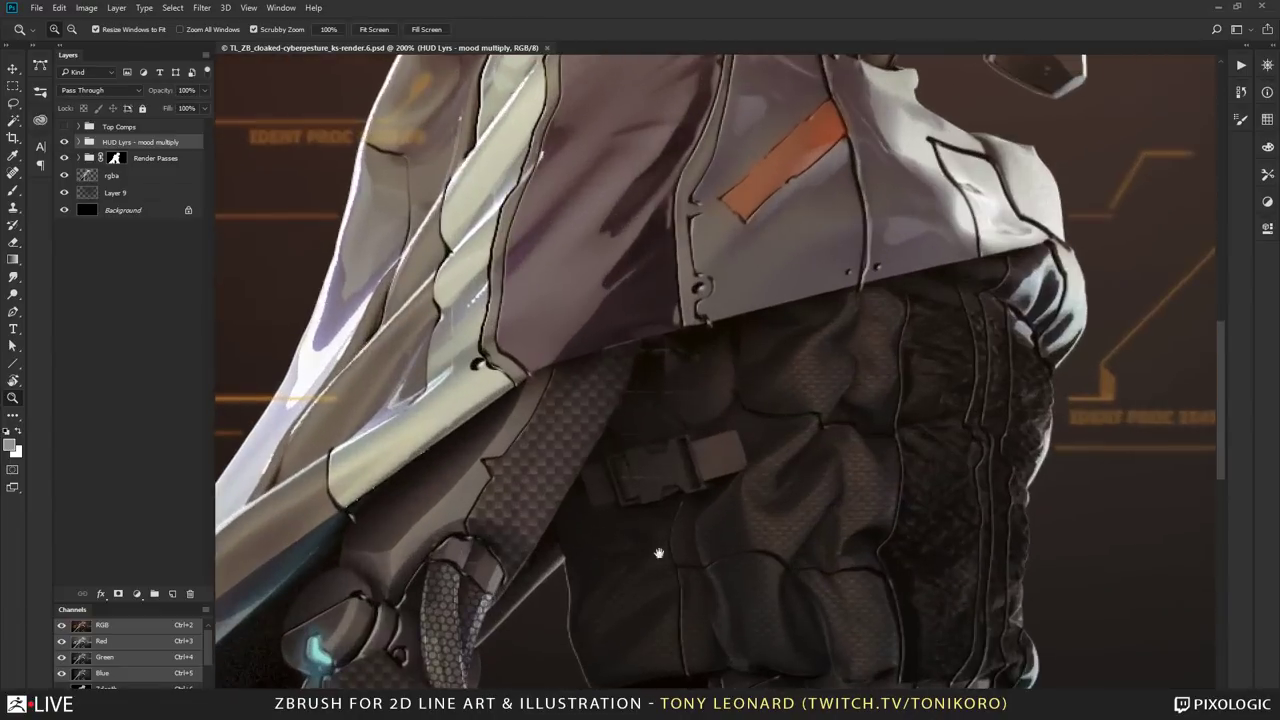
{"action": "left_click_drag", "start_coordinate": [580, 531], "coordinate": [714, 346]}
{"action": "left_click_drag", "start_coordinate": [746, 536], "coordinate": [690, 397]}
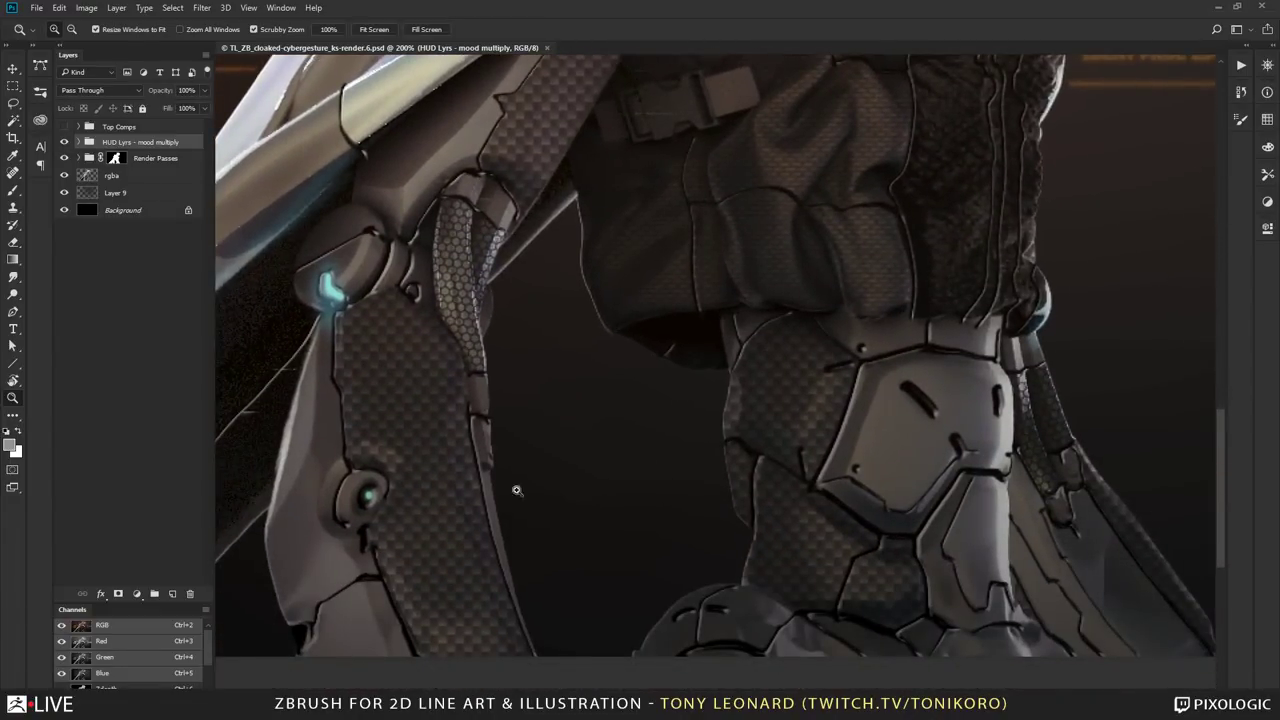
{"action": "scroll", "coordinate": [486, 287], "scroll_direction": "up", "scroll_amount": 10}
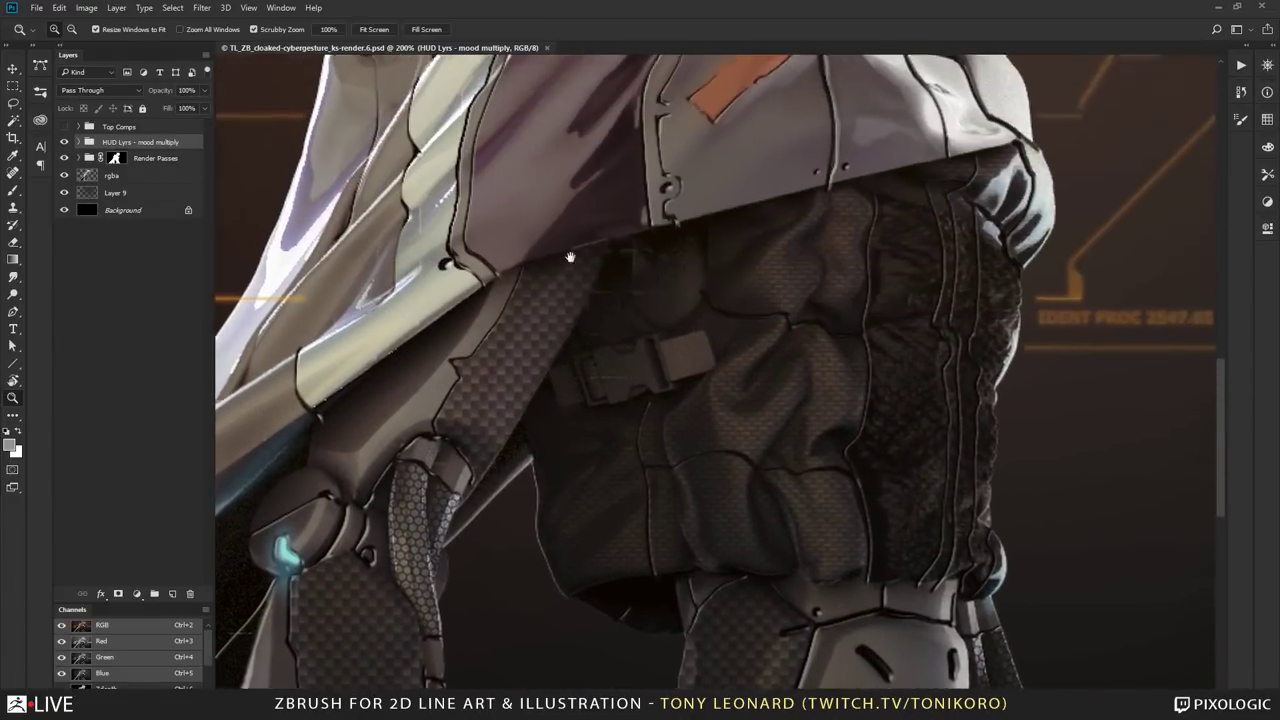
{"action": "scroll", "coordinate": [628, 328], "scroll_direction": "up", "scroll_amount": 2}
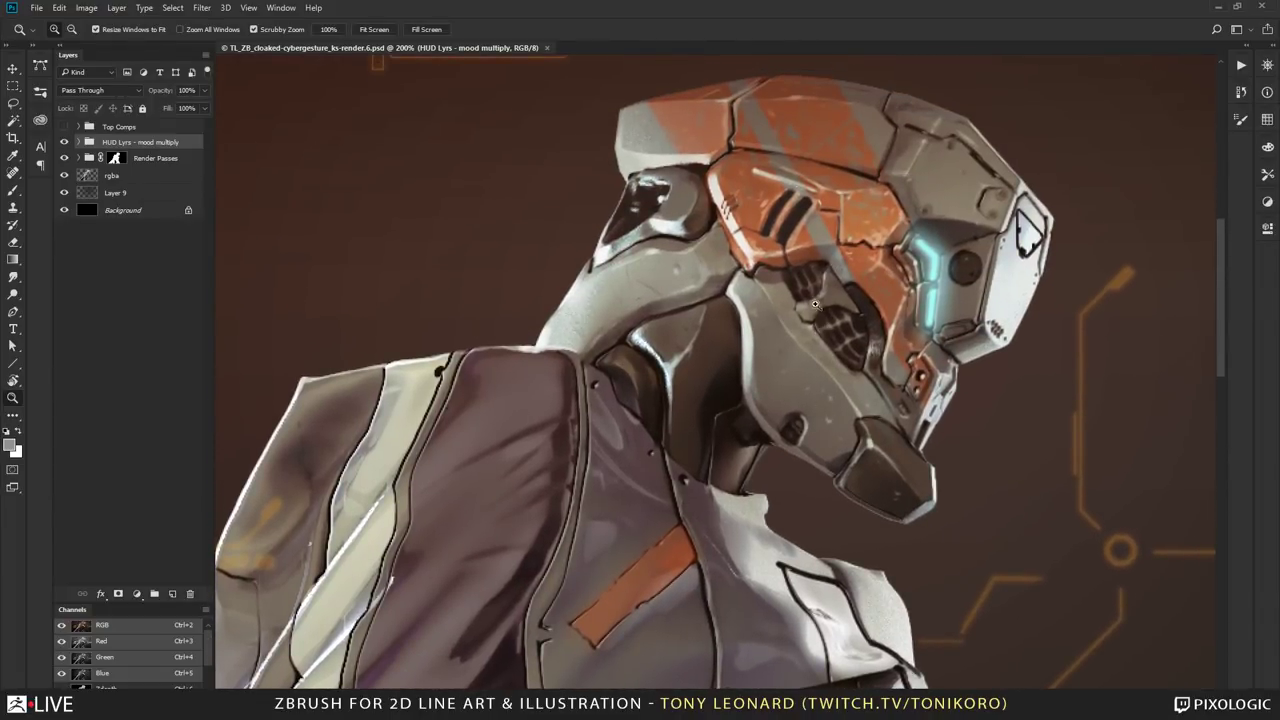
Step: Zoom to 300% on the helmet top, then return to 100% and pan to the torso and legs
{"action": "left_click", "coordinate": [936, 311]}
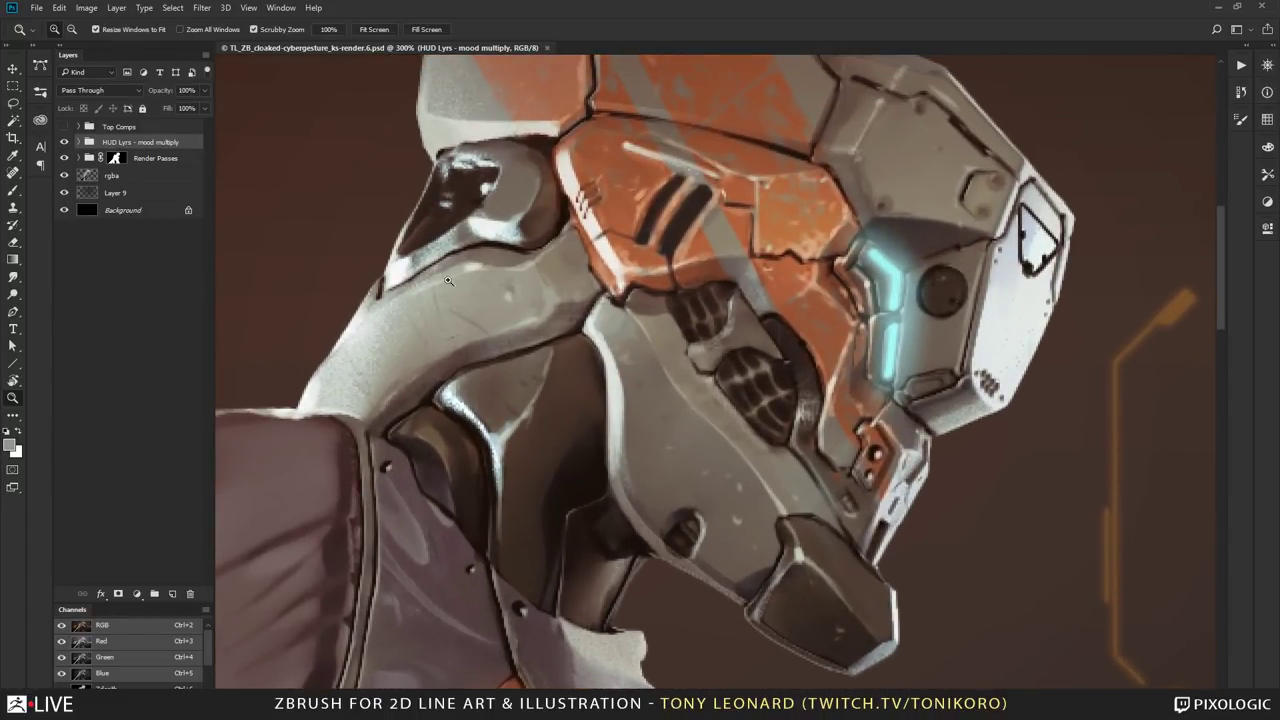
{"action": "left_click_drag", "start_coordinate": [490, 154], "coordinate": [461, 286]}
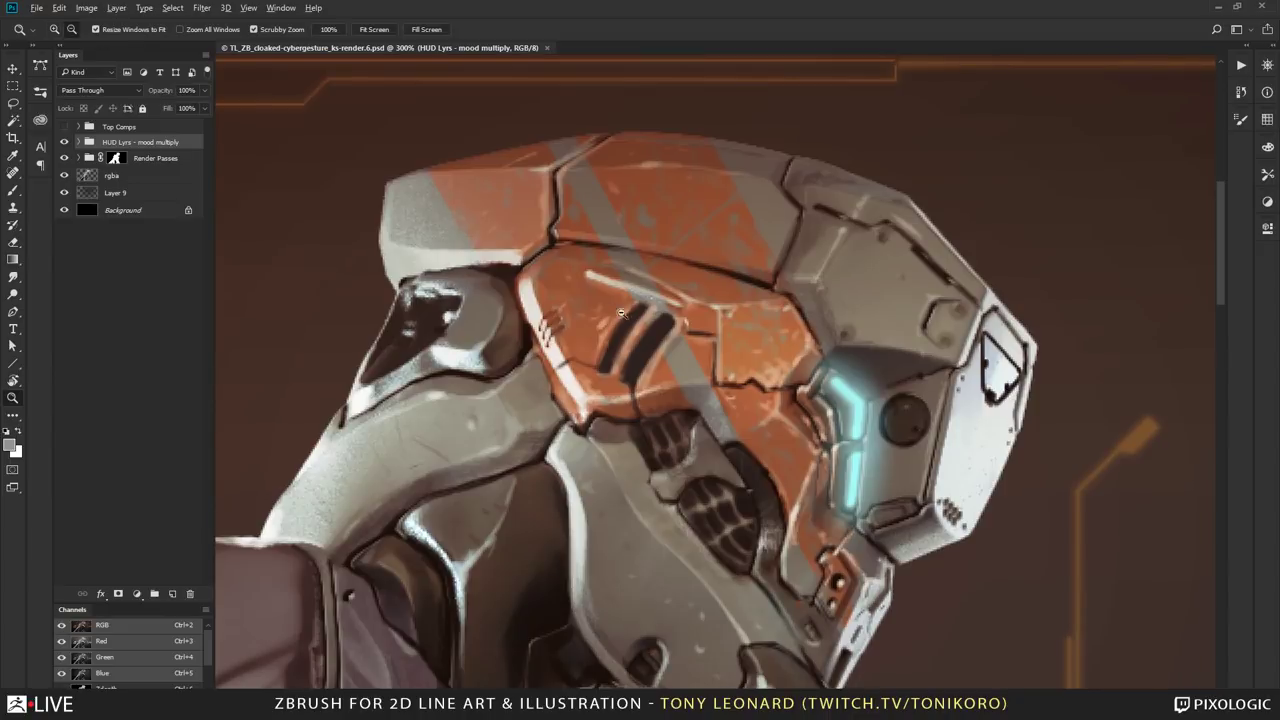
{"action": "left_click", "coordinate": [937, 283], "text": "alt"}
{"action": "left_click", "coordinate": [937, 283], "text": "alt"}
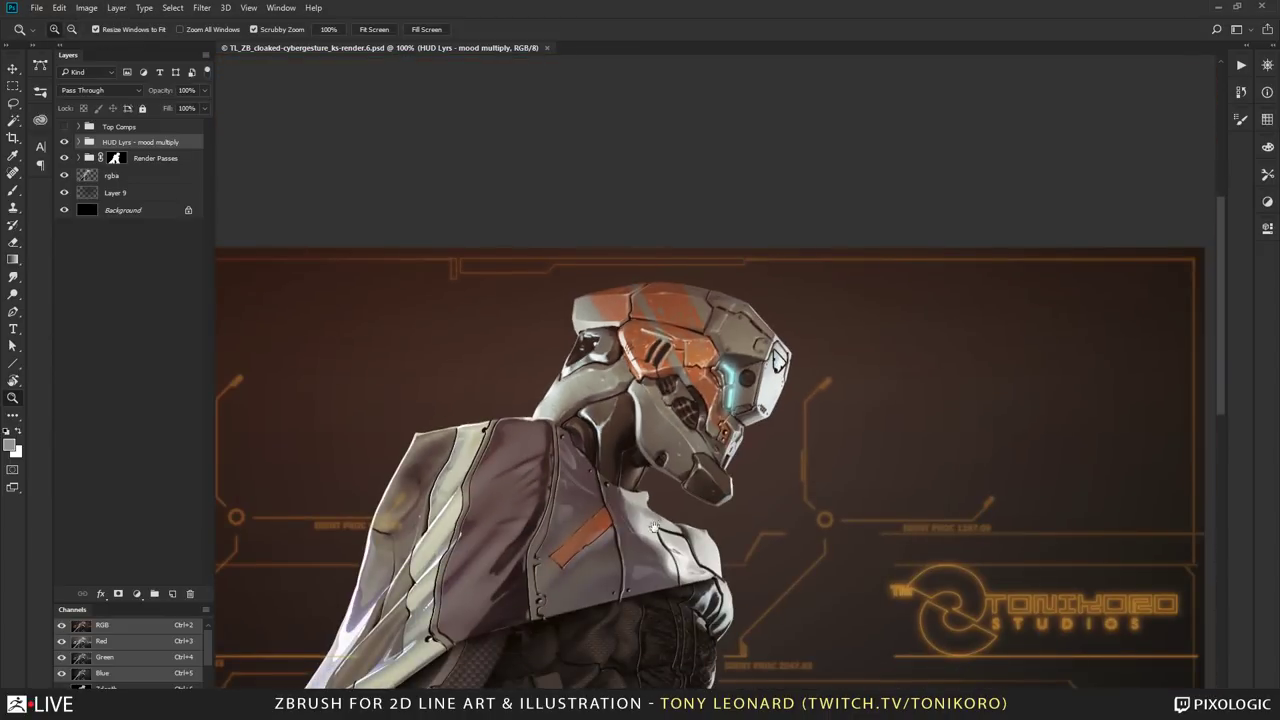
{"action": "left_click_drag", "start_coordinate": [654, 528], "coordinate": [720, 525]}
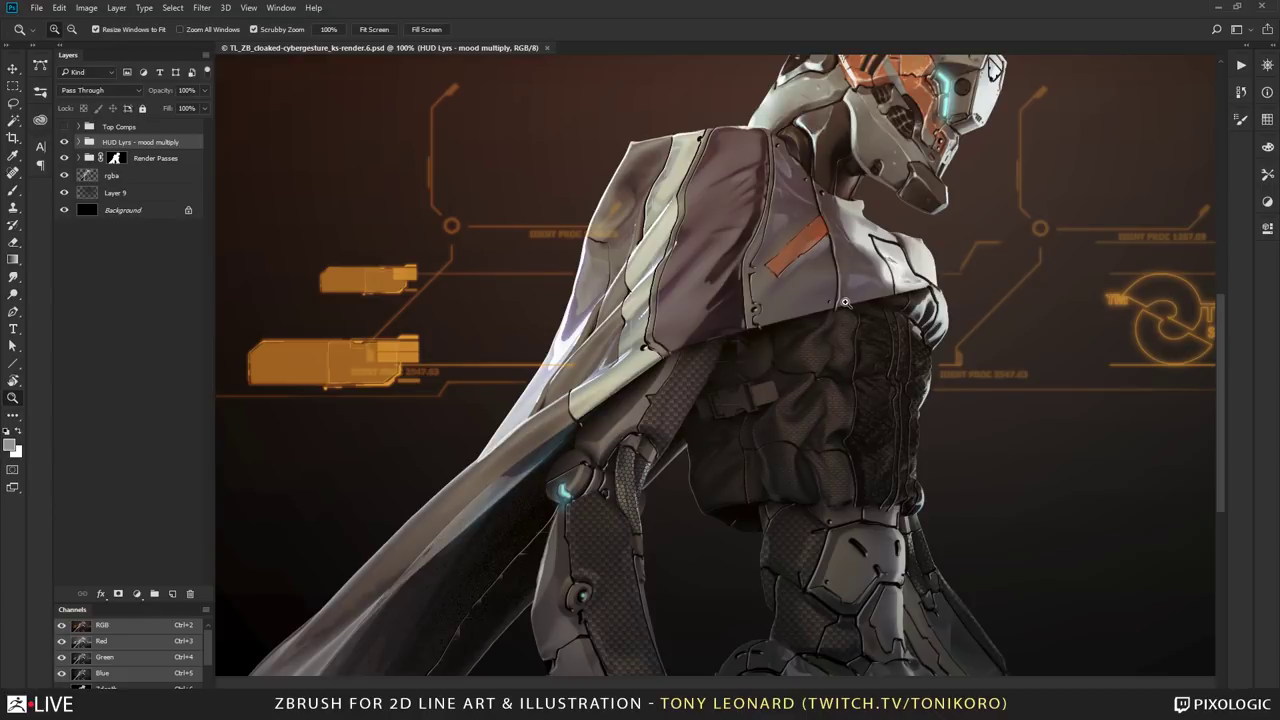
Step: Pan the canvas down and left so the helmet and cloak sit against the orange HUD
{"action": "left_click_drag", "start_coordinate": [838, 203], "coordinate": [925, 343]}
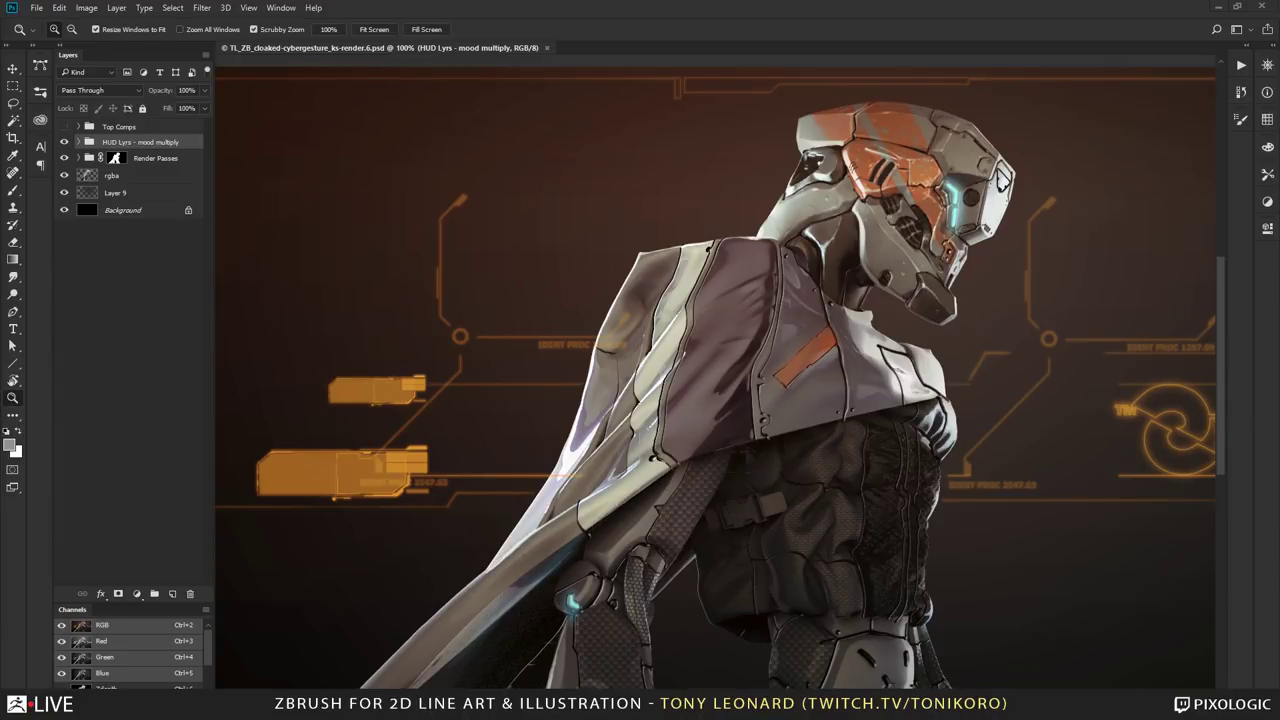
{"action": "key", "text": "alt+Tab"}
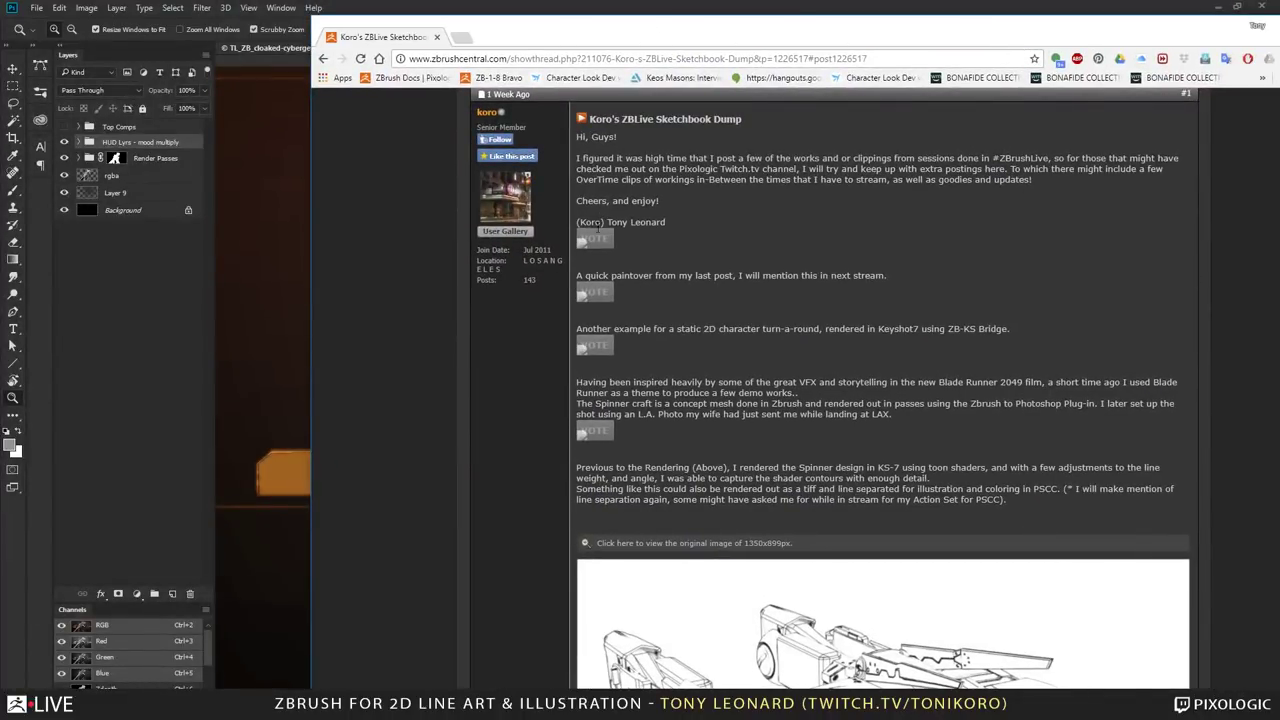
{"action": "scroll", "coordinate": [598, 229], "scroll_direction": "down", "scroll_amount": 4}
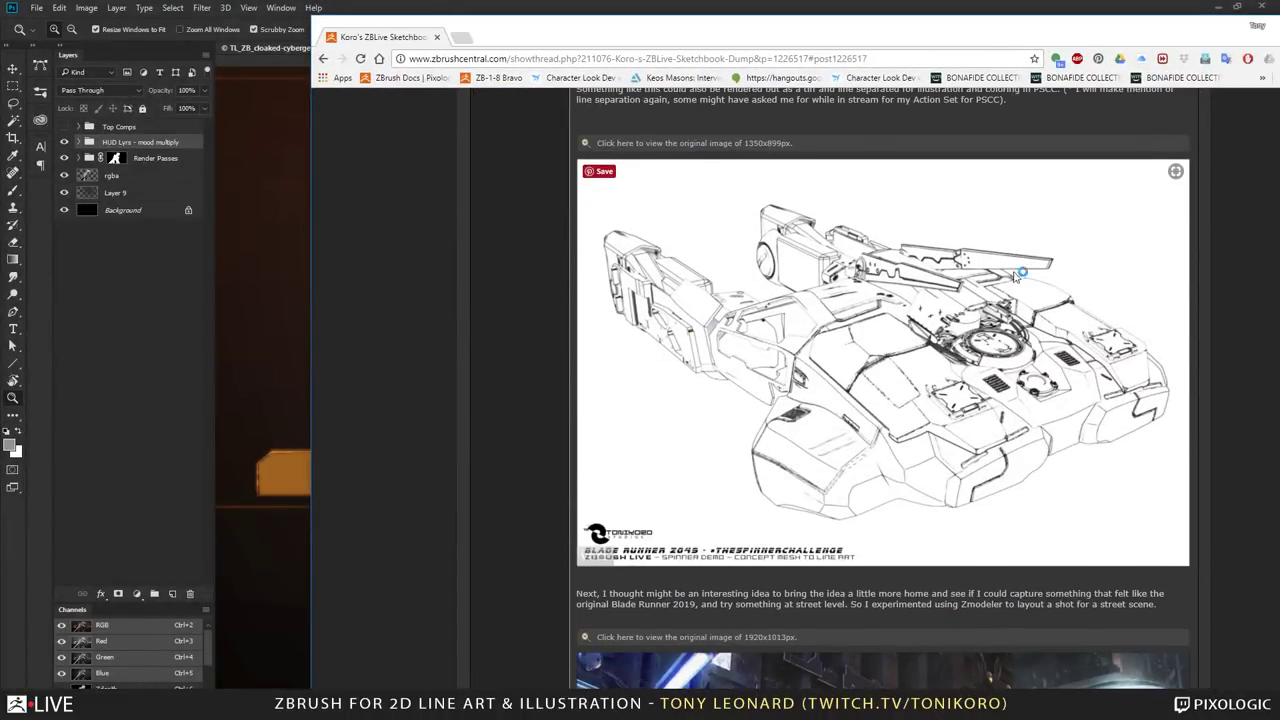
{"action": "scroll", "coordinate": [868, 380], "scroll_direction": "down", "scroll_amount": 4}
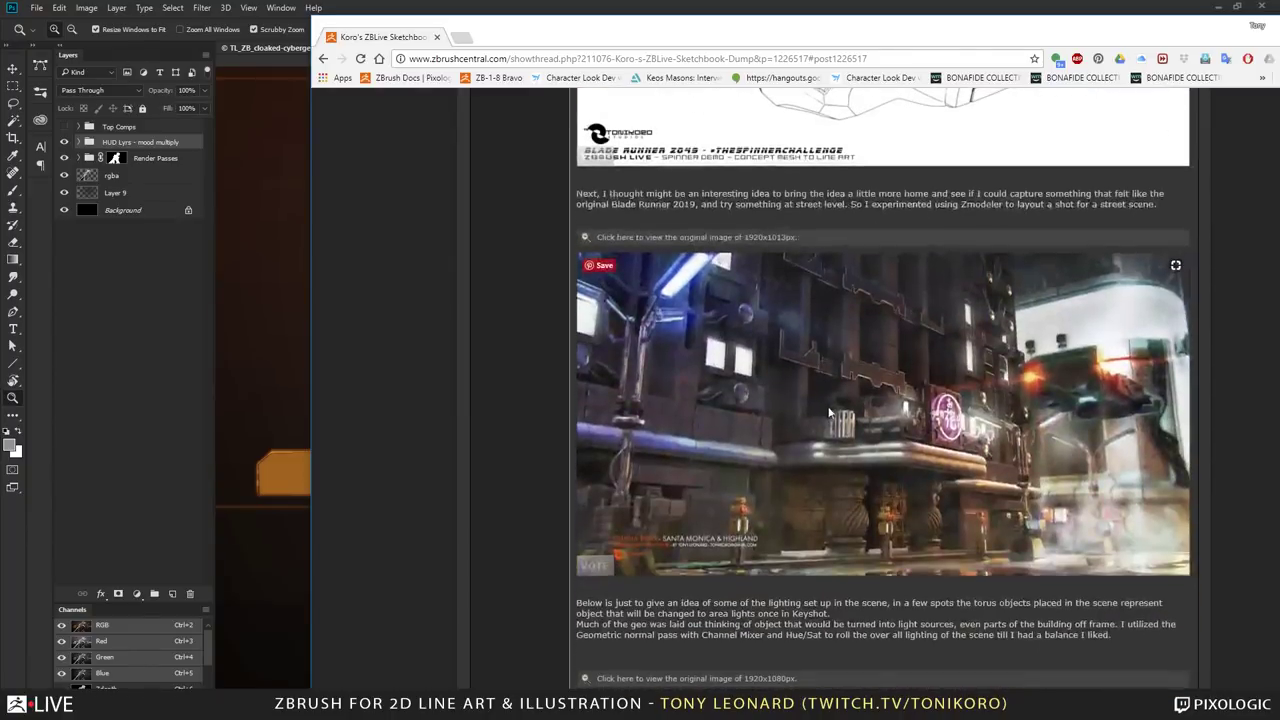
{"action": "scroll", "coordinate": [875, 358], "scroll_direction": "up", "scroll_amount": 5}
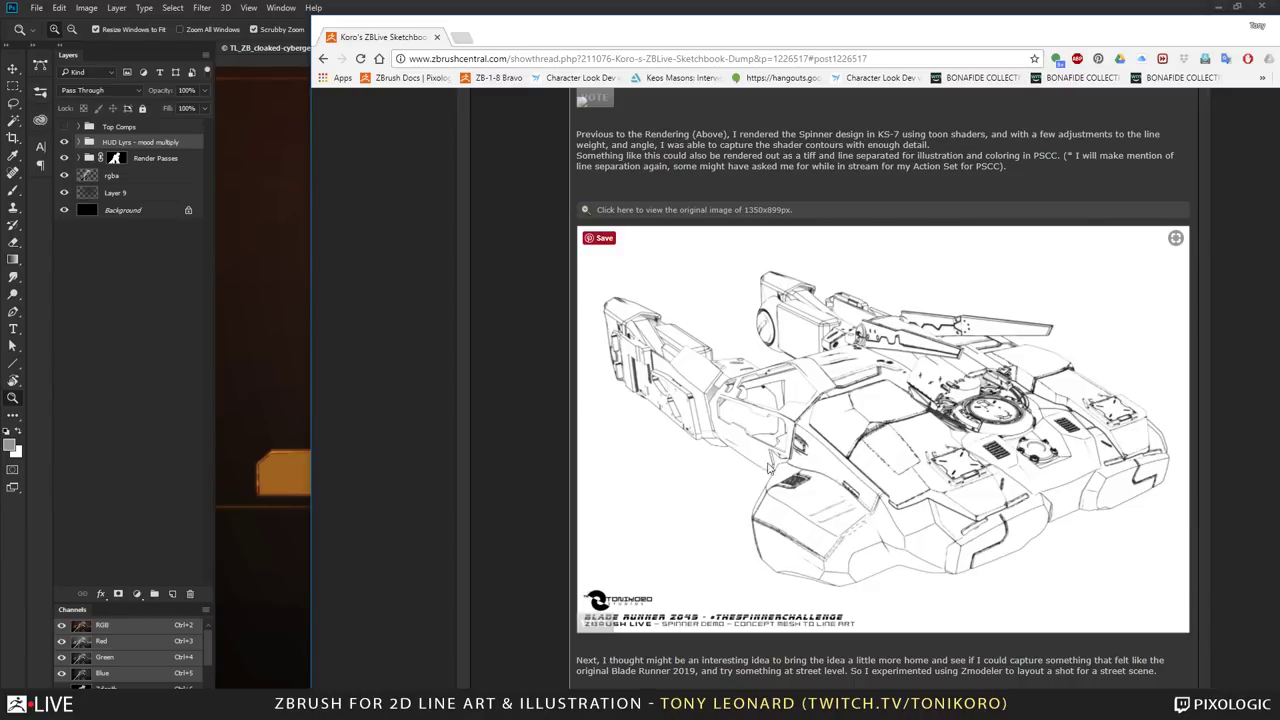
{"action": "scroll", "coordinate": [770, 468], "scroll_direction": "down", "scroll_amount": 6}
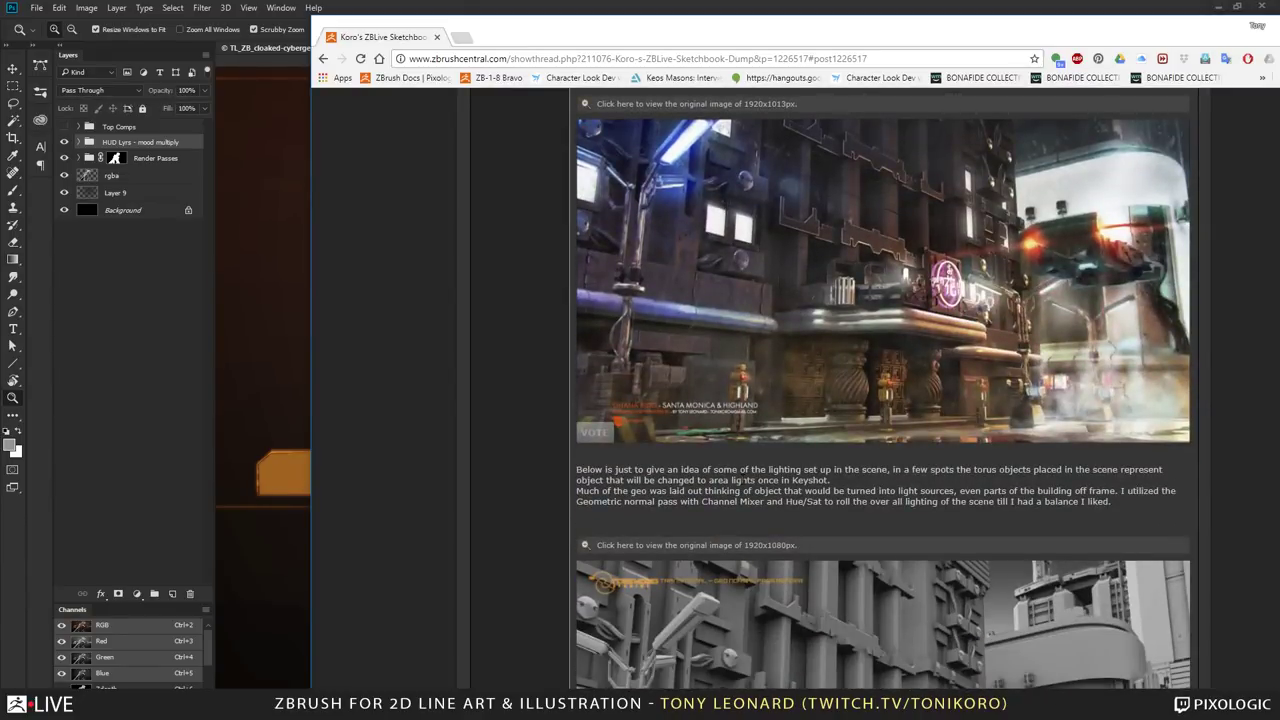
{"action": "scroll", "coordinate": [744, 460], "scroll_direction": "down", "scroll_amount": 5}
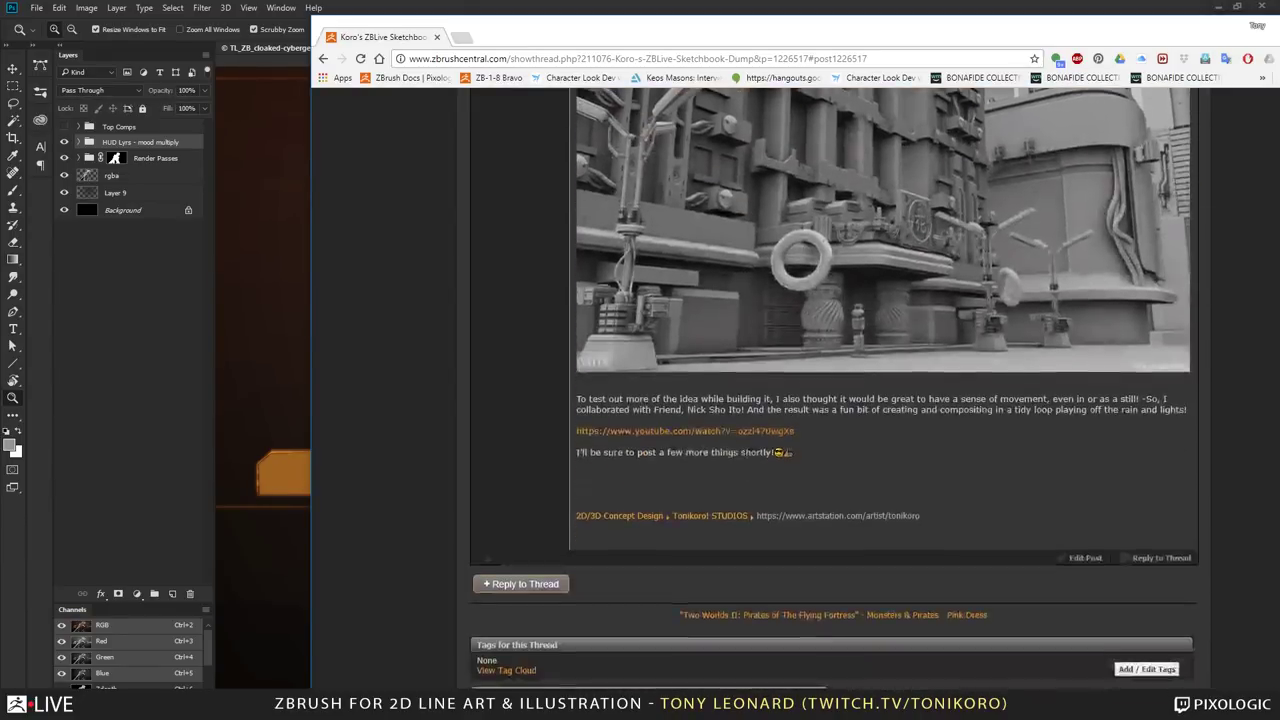
{"action": "scroll", "coordinate": [744, 453], "scroll_direction": "down", "scroll_amount": 1}
{"action": "scroll", "coordinate": [853, 450], "scroll_direction": "up", "scroll_amount": 2}
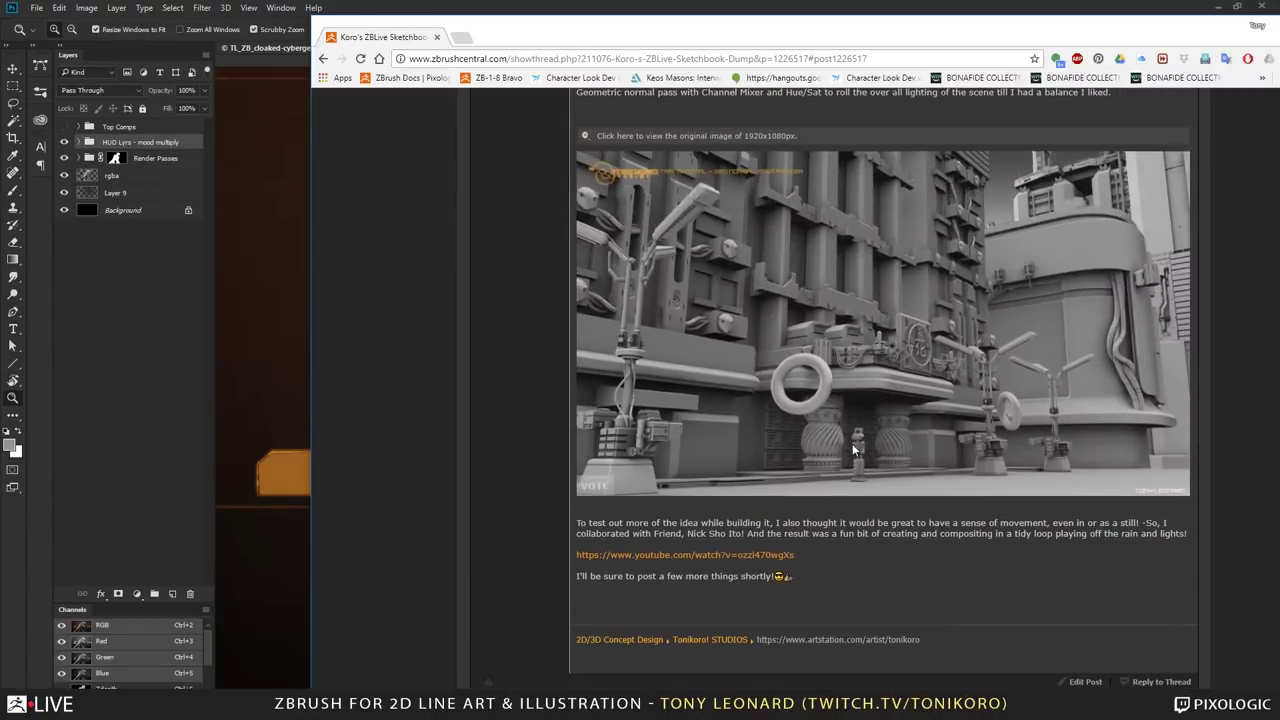
{"action": "scroll", "coordinate": [853, 450], "scroll_direction": "up", "scroll_amount": 7}
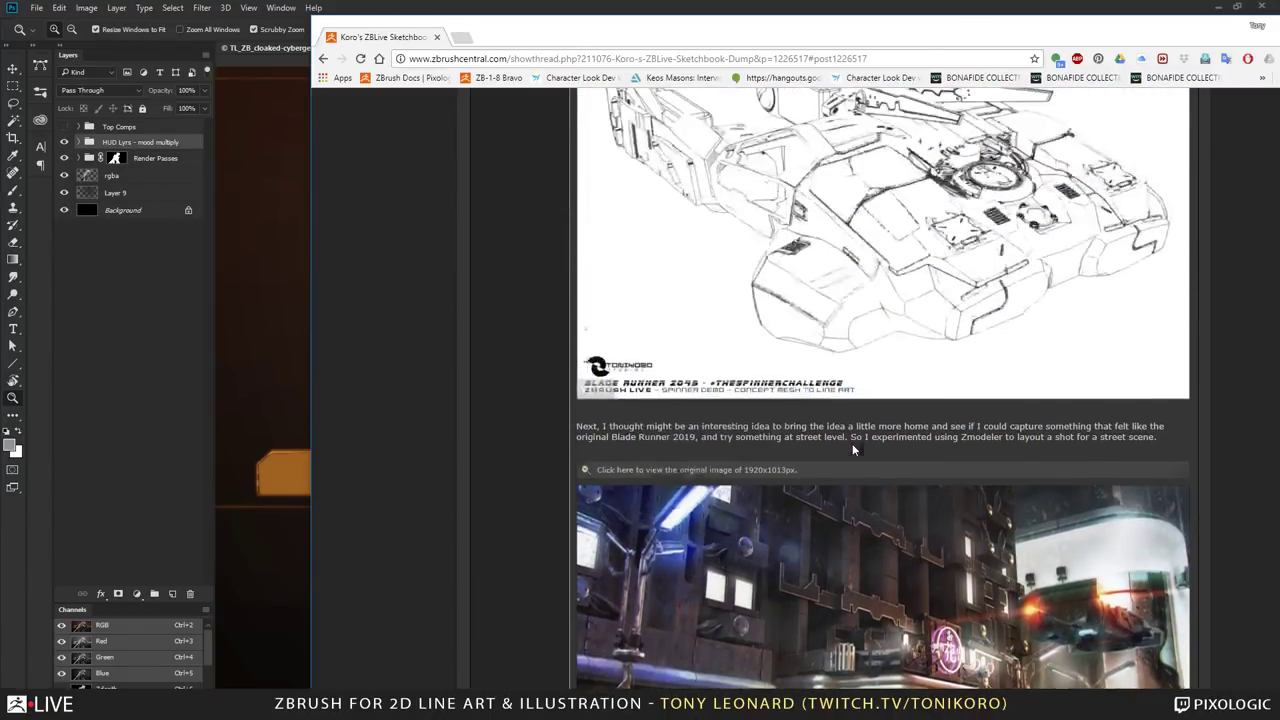
{"action": "scroll", "coordinate": [852, 443], "scroll_direction": "up", "scroll_amount": 5}
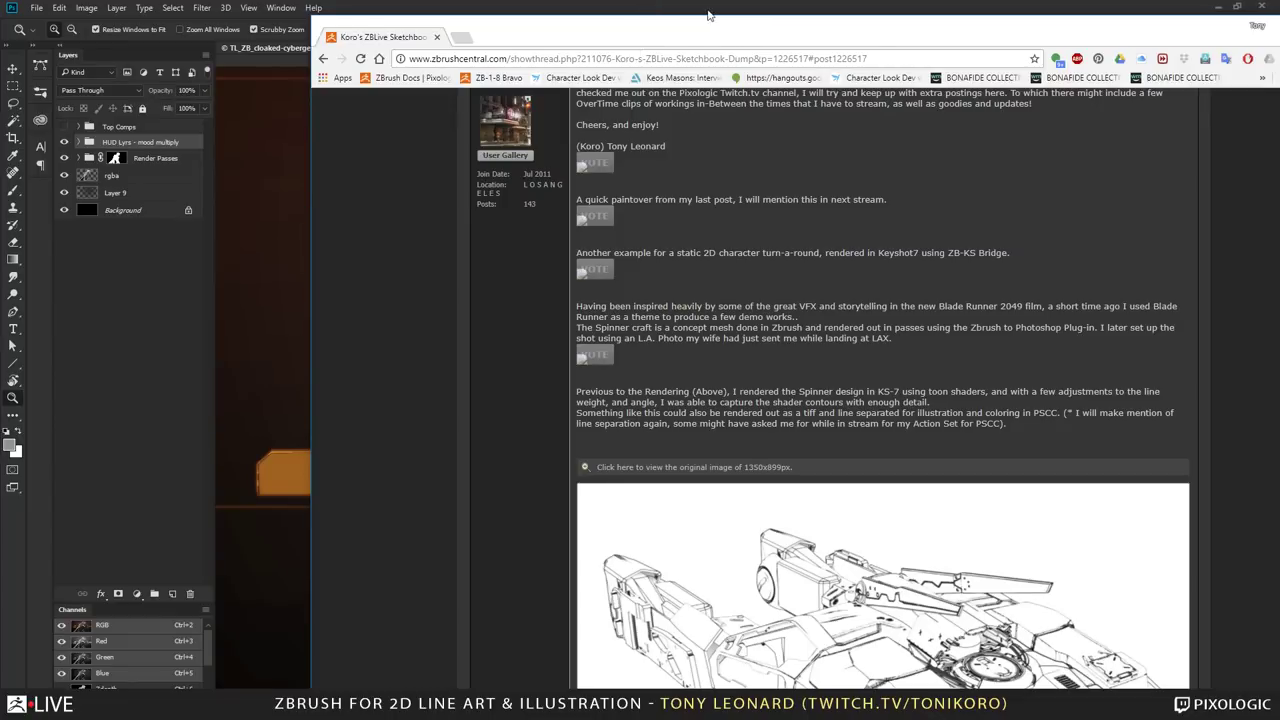
{"action": "key", "text": "alt+Tab"}
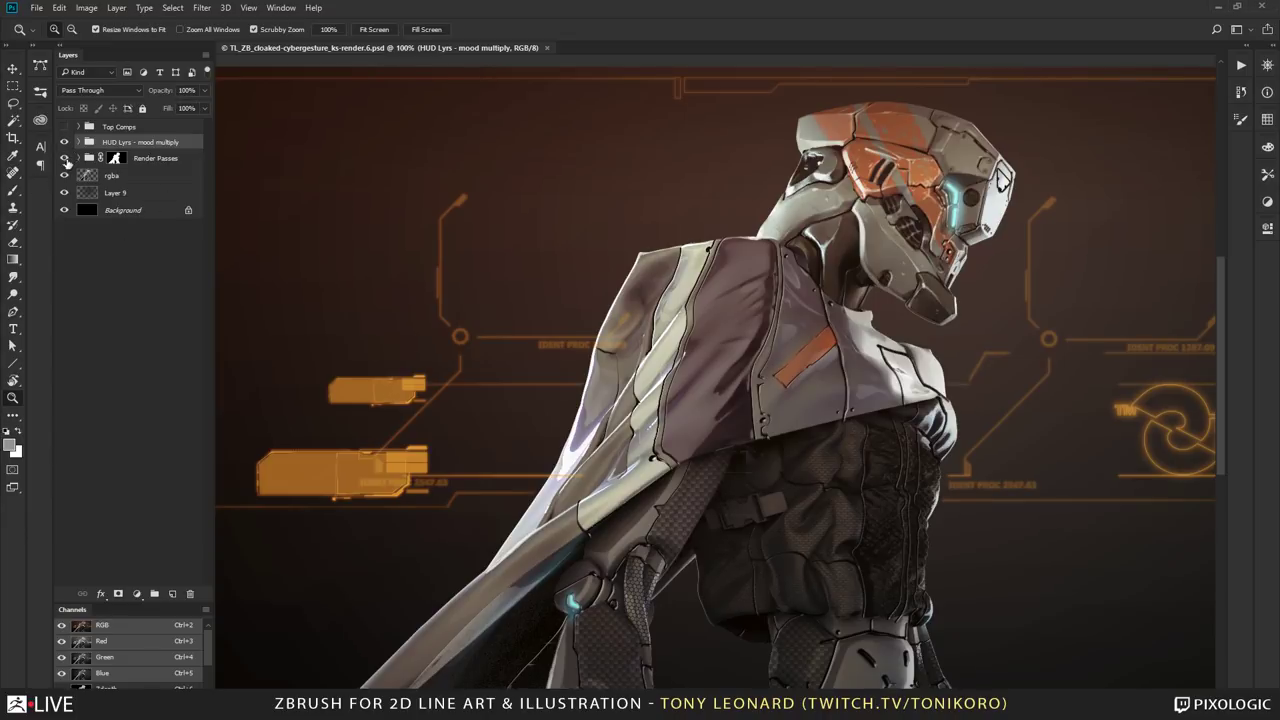
Step: Hide Layer 9, Background and the HUD Lyrs group, then target the Render Passes layer mask
{"action": "left_click_drag", "start_coordinate": [64, 192], "coordinate": [64, 210]}
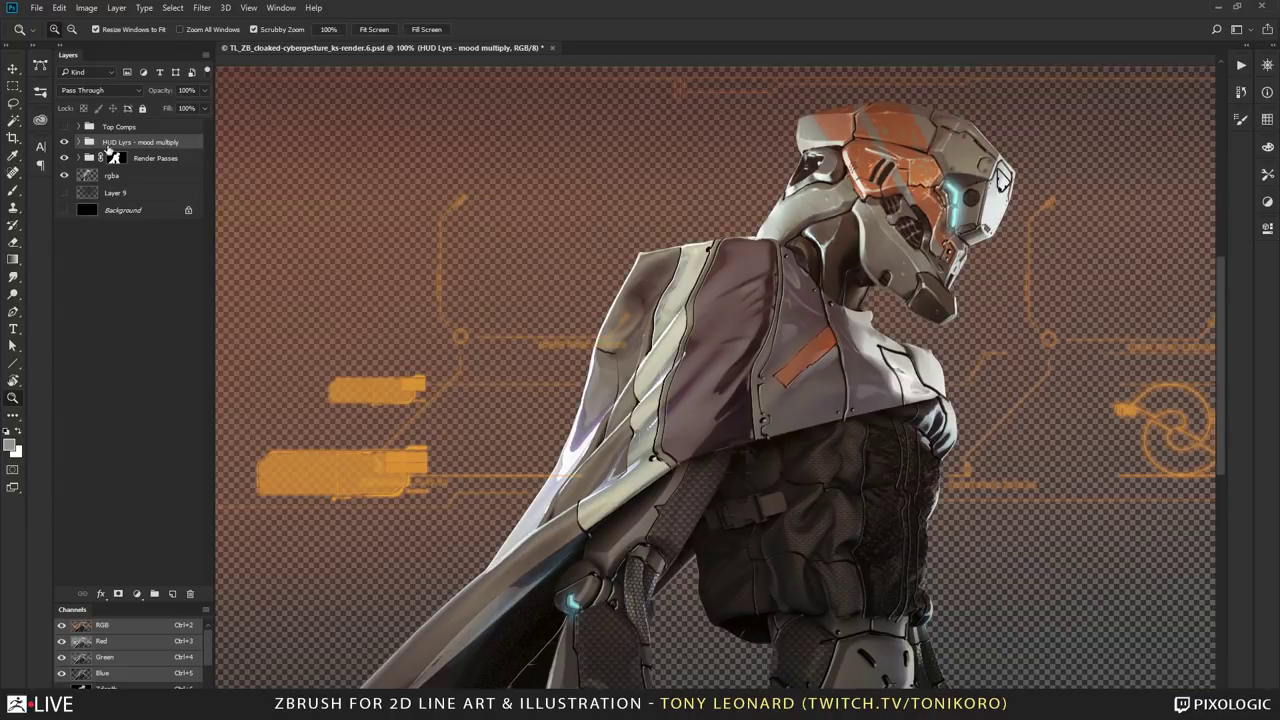
{"action": "left_click", "coordinate": [65, 142]}
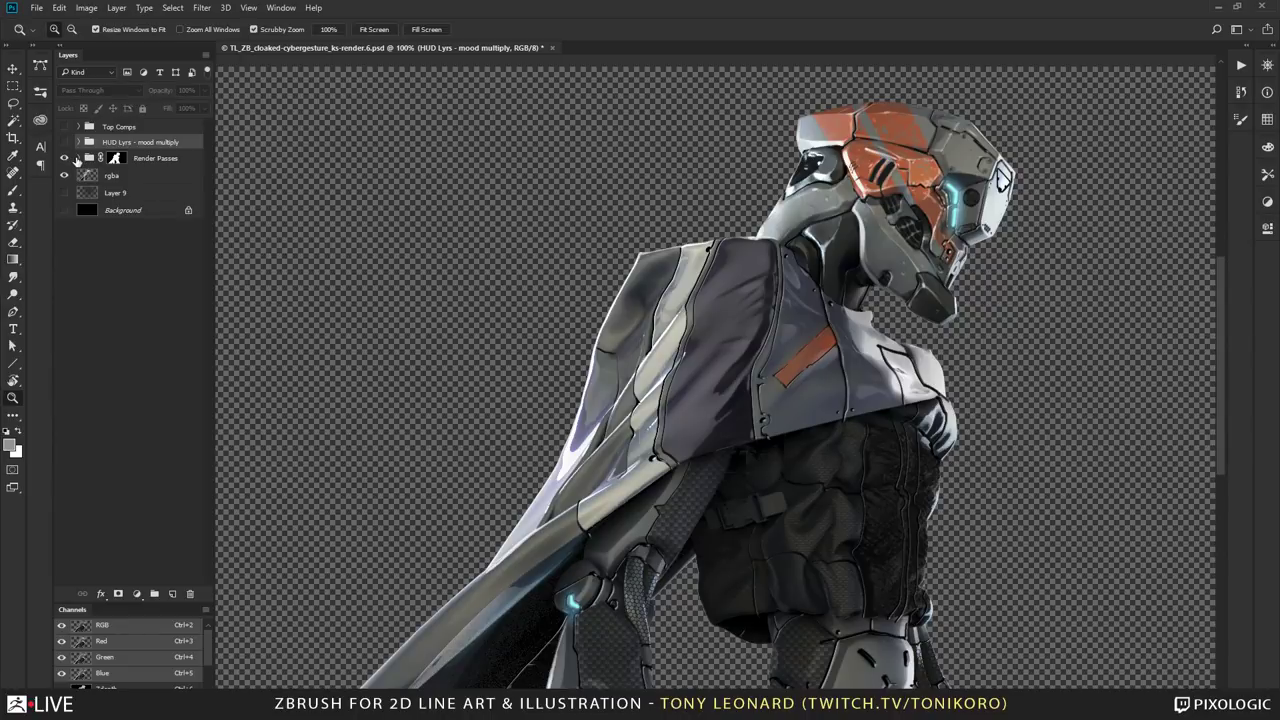
{"action": "left_click", "coordinate": [86, 160]}
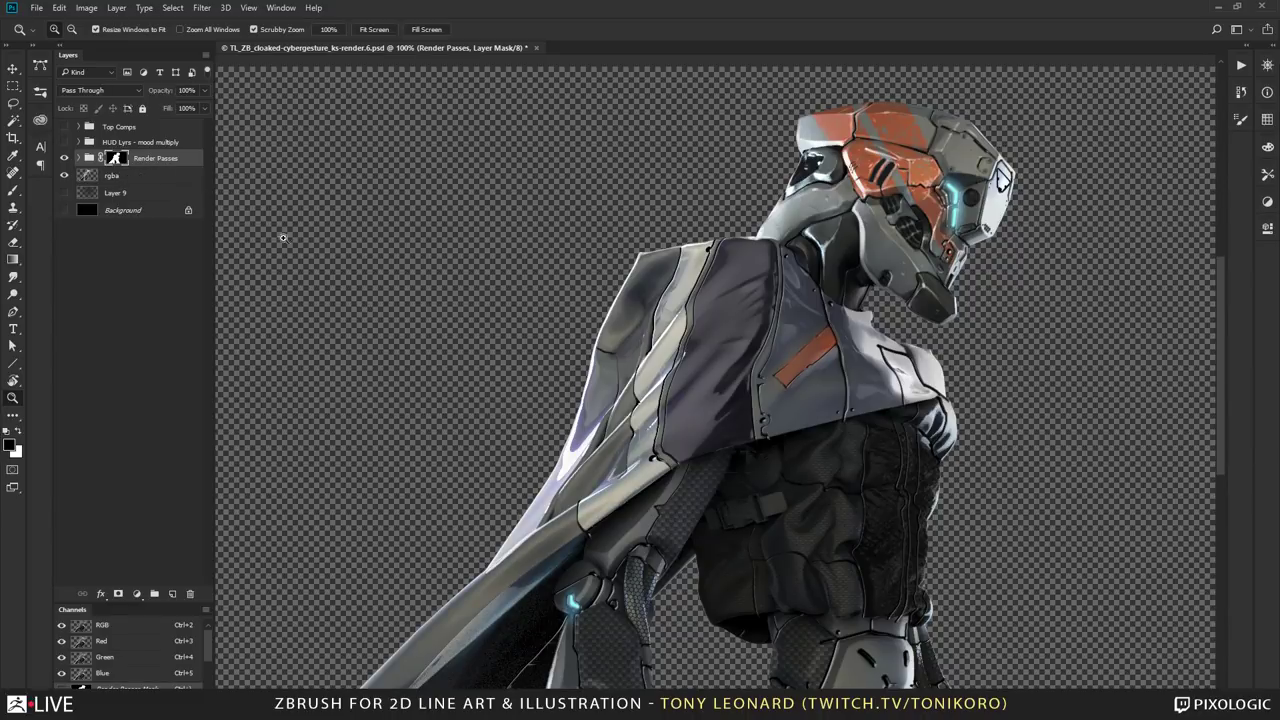
Step: Select rgba and toggle Render Passes off and back on to compare with the grey render
{"action": "left_click", "coordinate": [126, 178]}
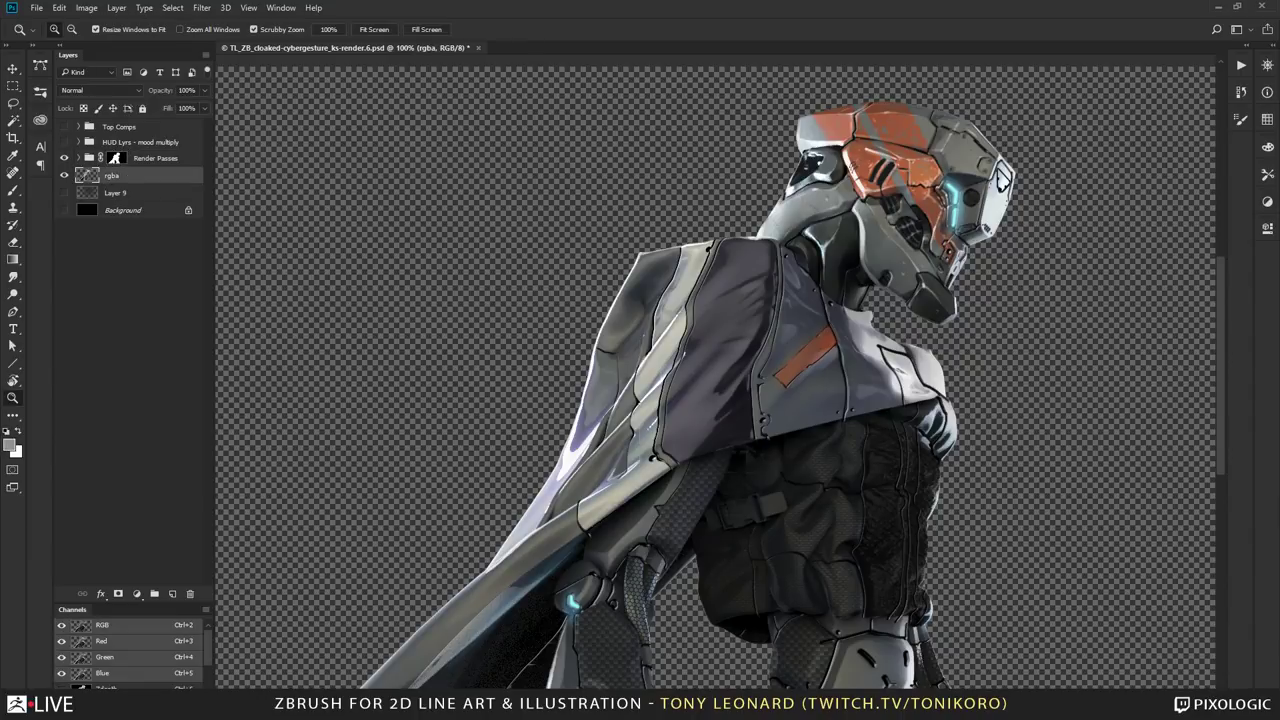
{"action": "left_click", "coordinate": [64, 158]}
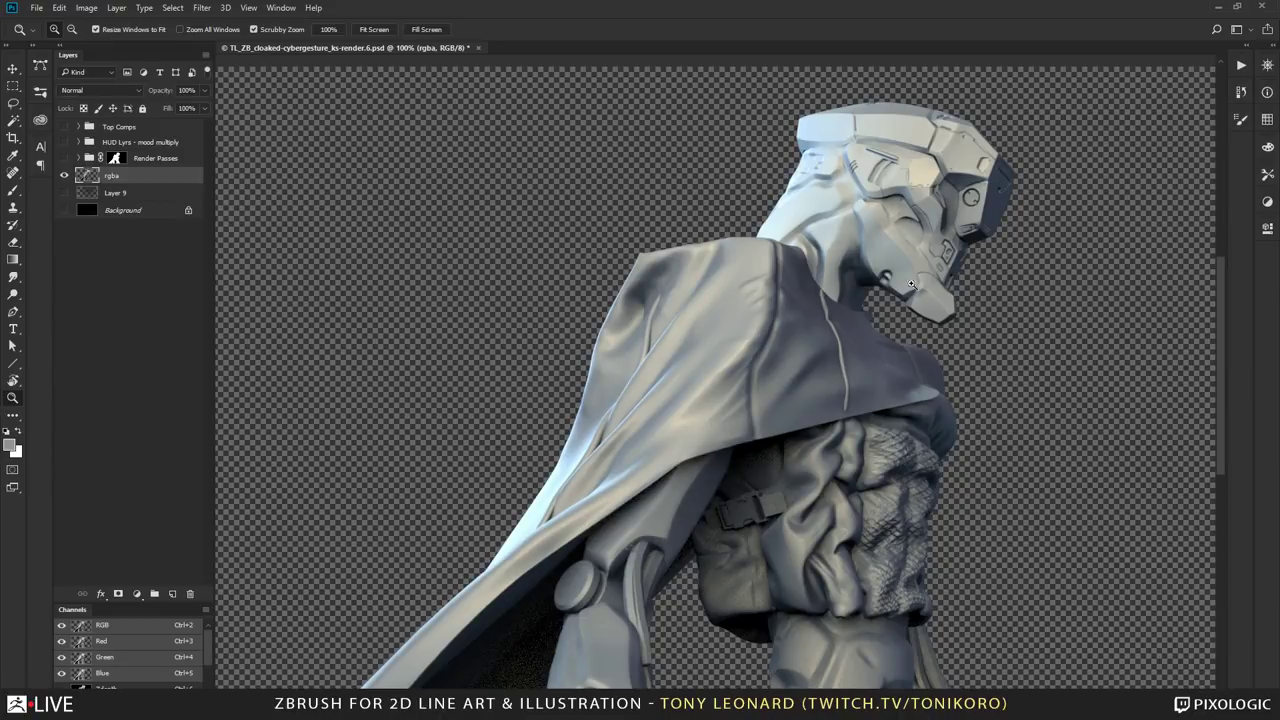
{"action": "left_click", "coordinate": [65, 159]}
Step: Expand Render Passes and hide Levels 3, Layer 9 copy, Carbon Fiber, Layer 7, Levels 2 and blue glow layers
{"action": "left_click", "coordinate": [80, 160]}
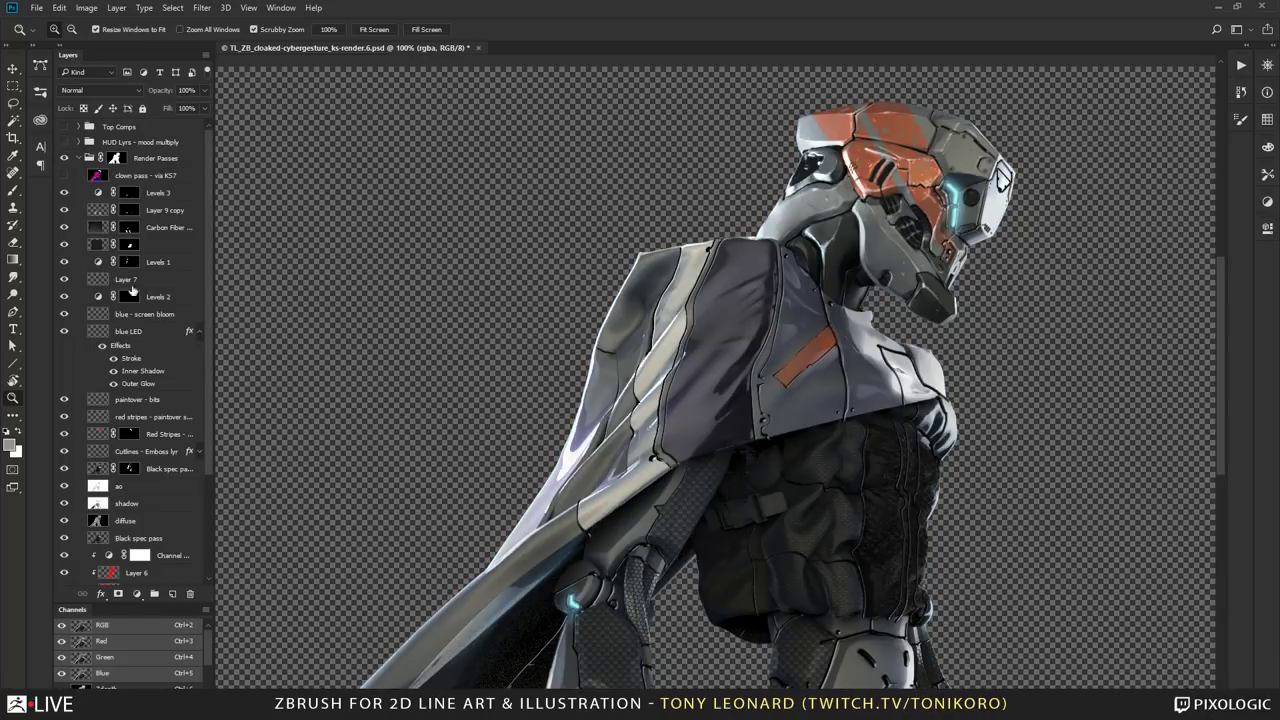
{"action": "scroll", "coordinate": [143, 466], "scroll_direction": "down", "scroll_amount": 5}
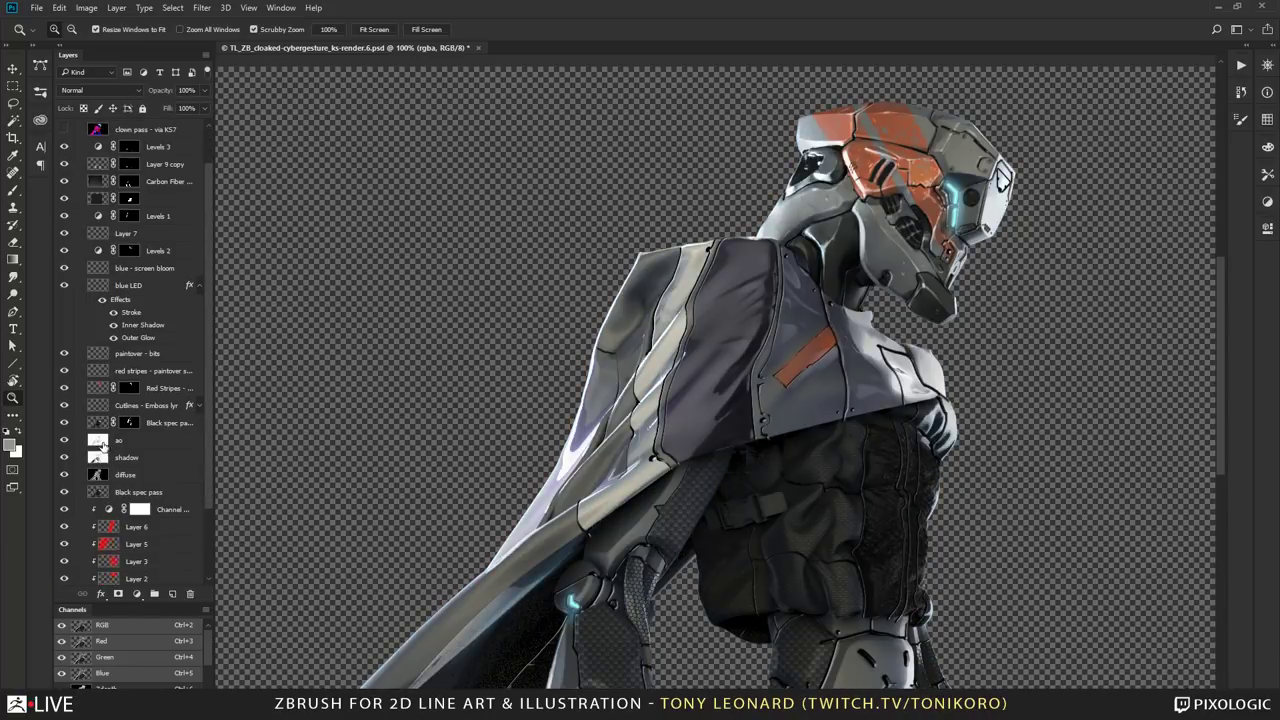
{"action": "scroll", "coordinate": [140, 226], "scroll_direction": "up", "scroll_amount": 5}
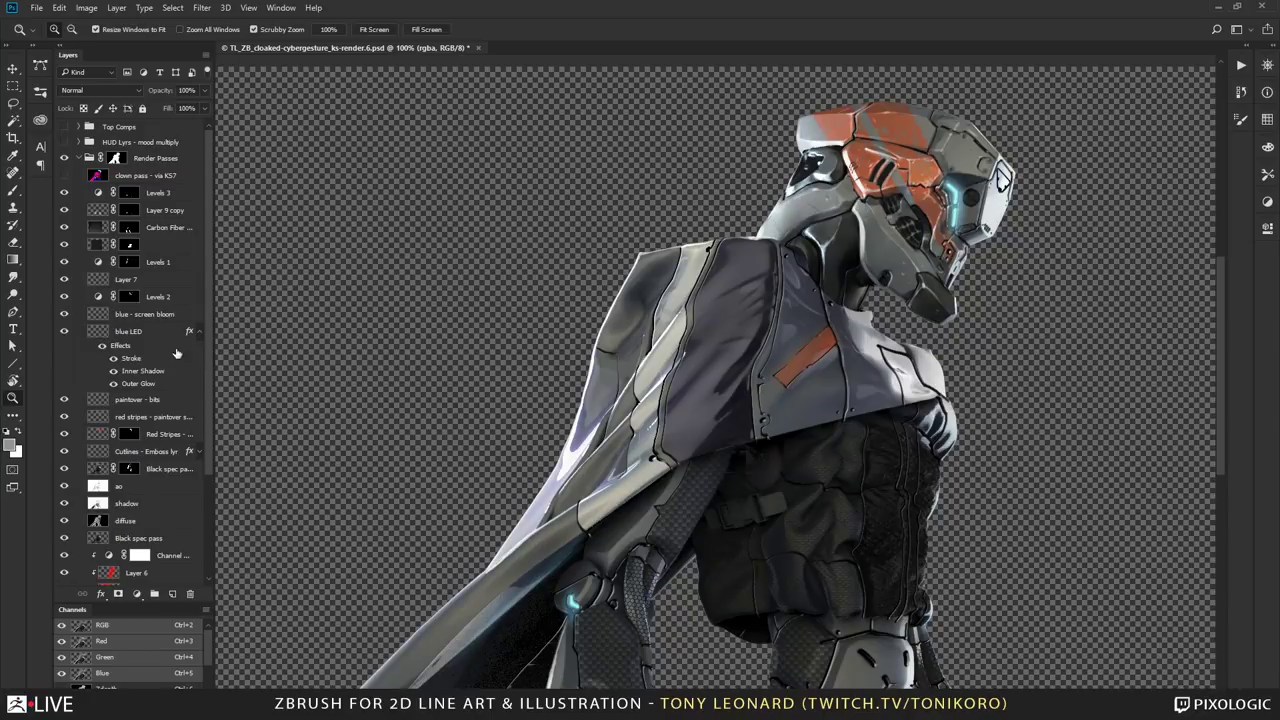
{"action": "left_click", "coordinate": [64, 193]}
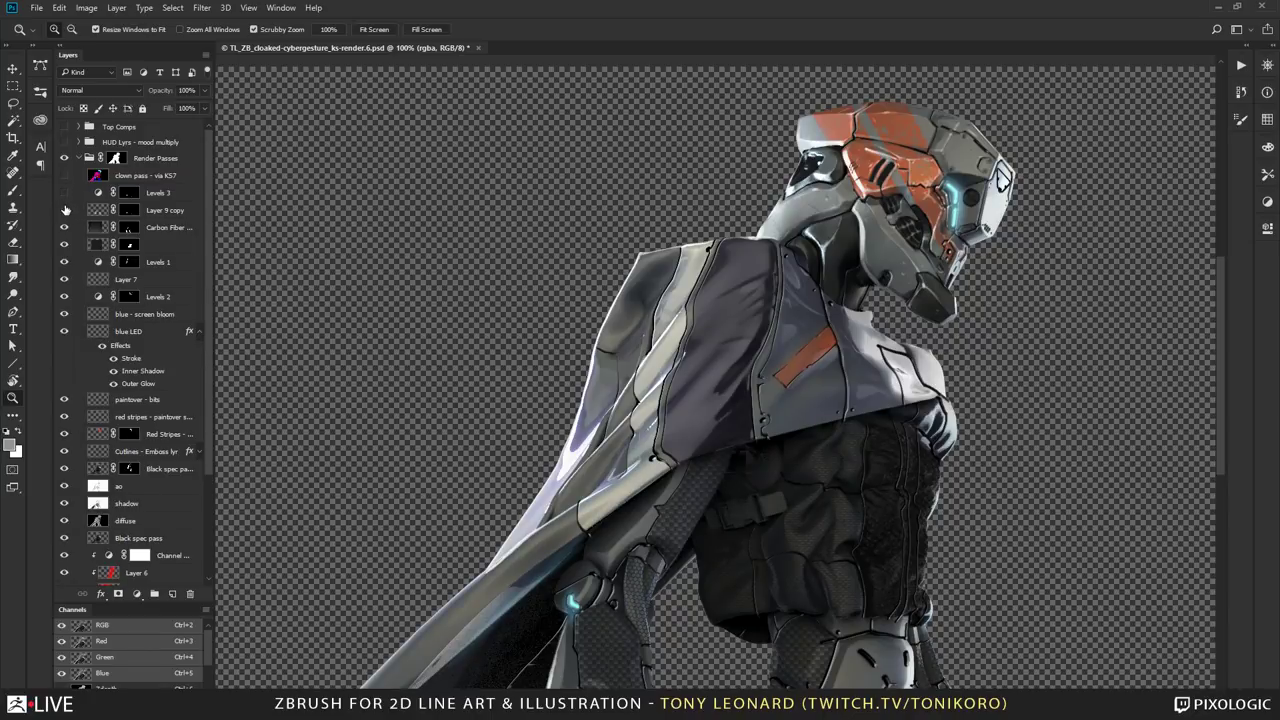
{"action": "left_click", "coordinate": [65, 210]}
{"action": "left_click", "coordinate": [64, 227]}
{"action": "left_click", "coordinate": [64, 244]}
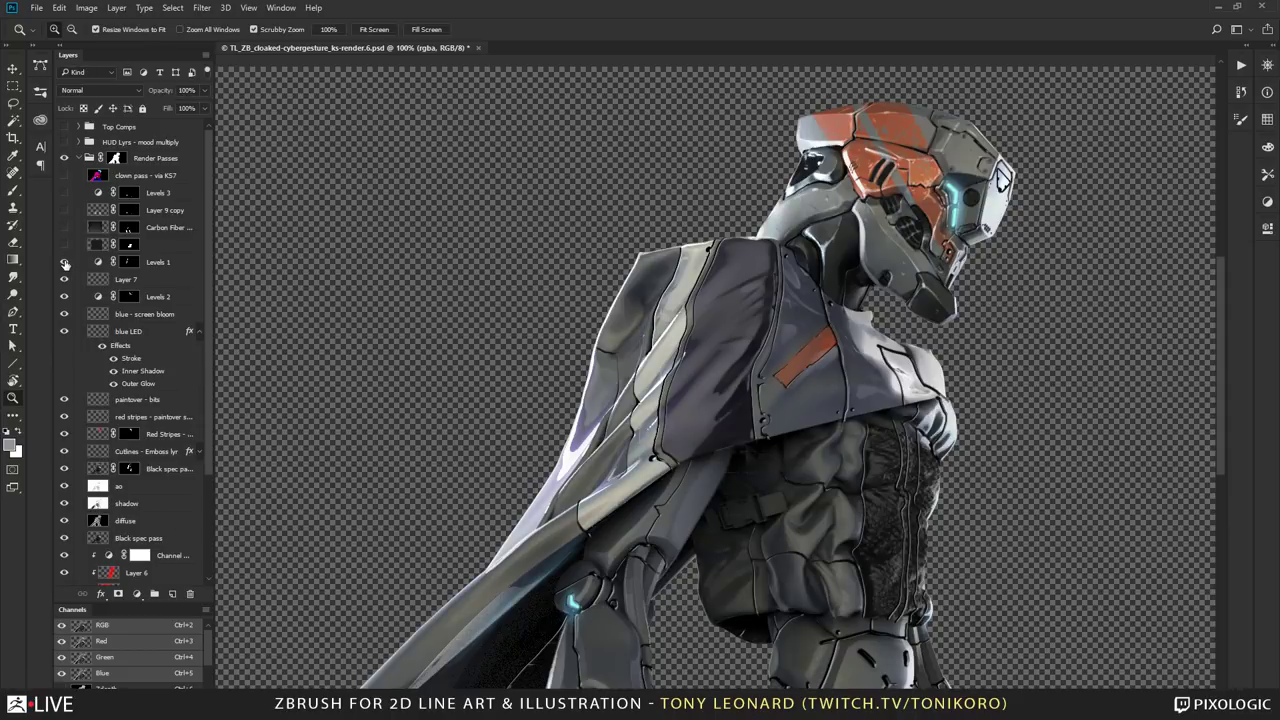
{"action": "left_click", "coordinate": [64, 280]}
{"action": "left_click", "coordinate": [64, 297]}
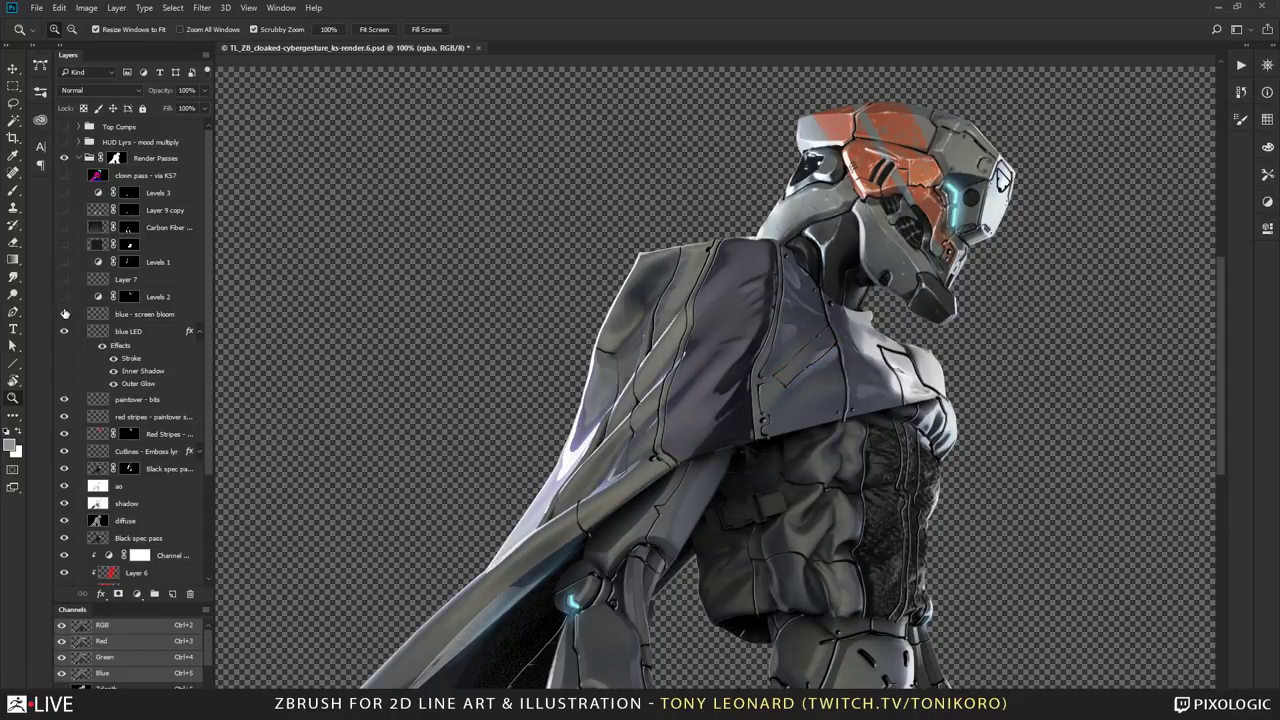
{"action": "left_click", "coordinate": [64, 314]}
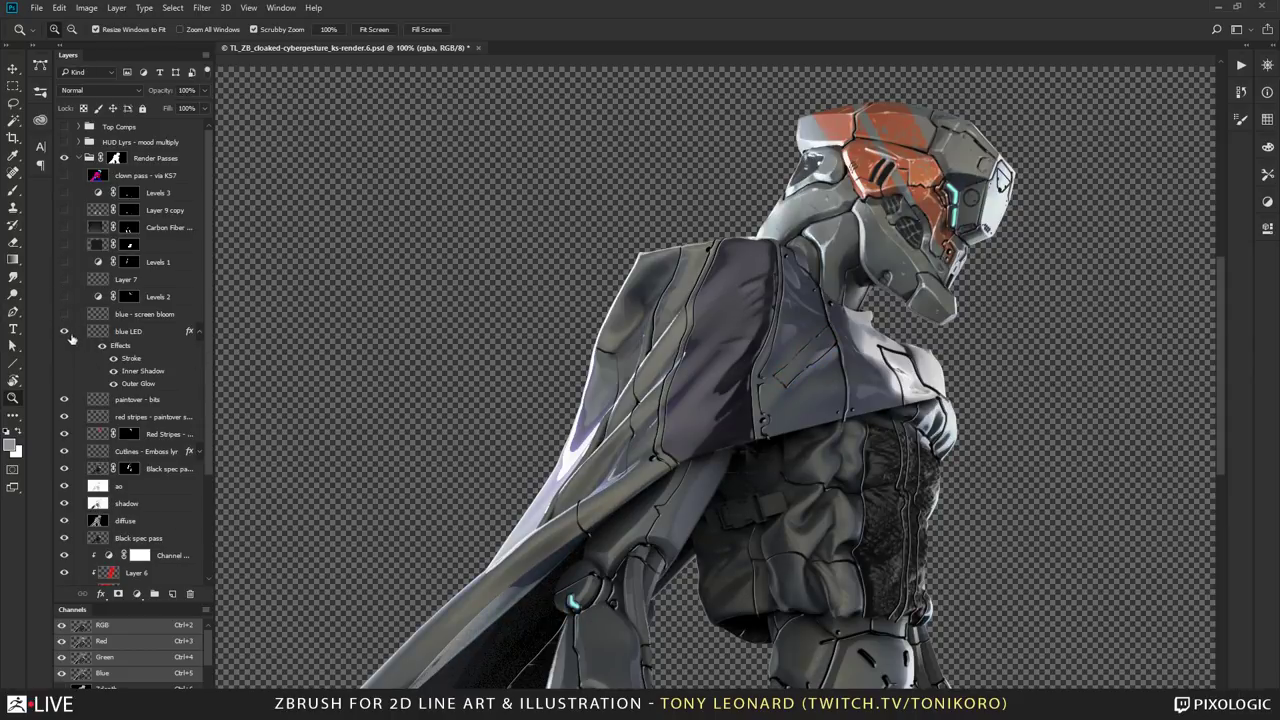
{"action": "left_click", "coordinate": [65, 332]}
Step: Hide paintover - bits, both red stripes layers, cutlines emboss, both Black spec passes, ao and diffuse
{"action": "scroll", "coordinate": [90, 415], "scroll_direction": "down", "scroll_amount": 4}
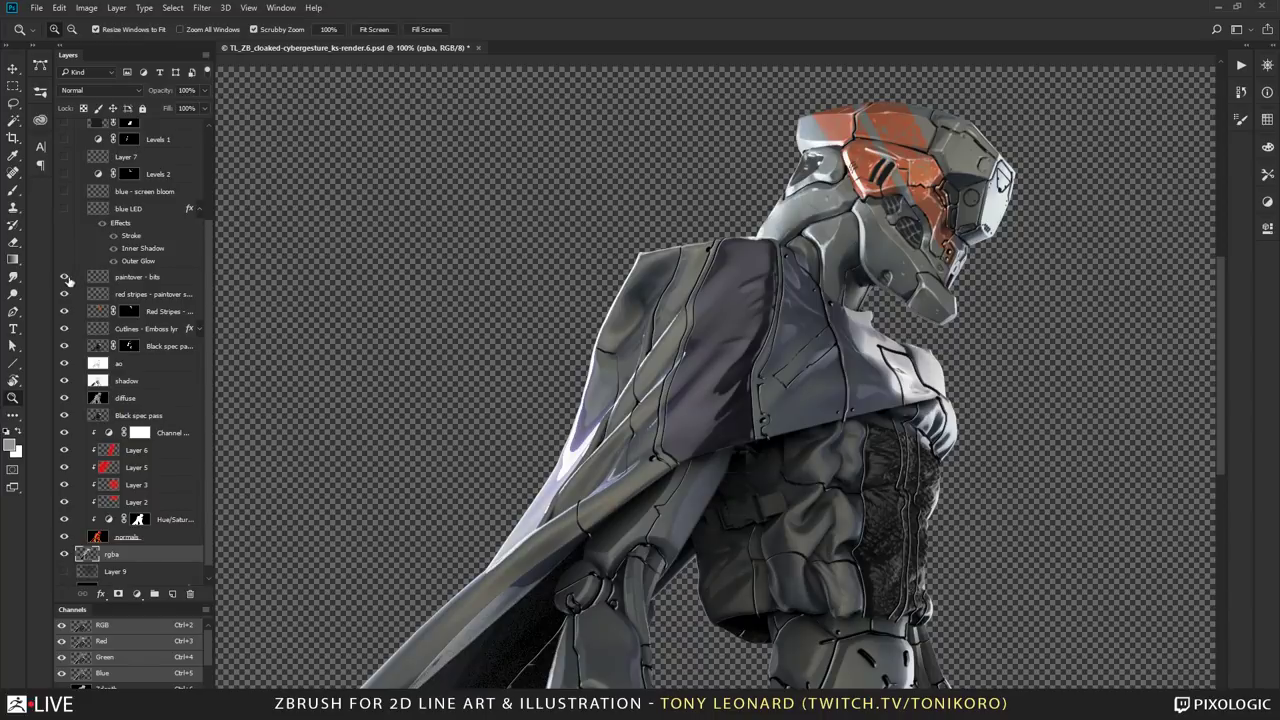
{"action": "key", "text": "ctrl+plus"}
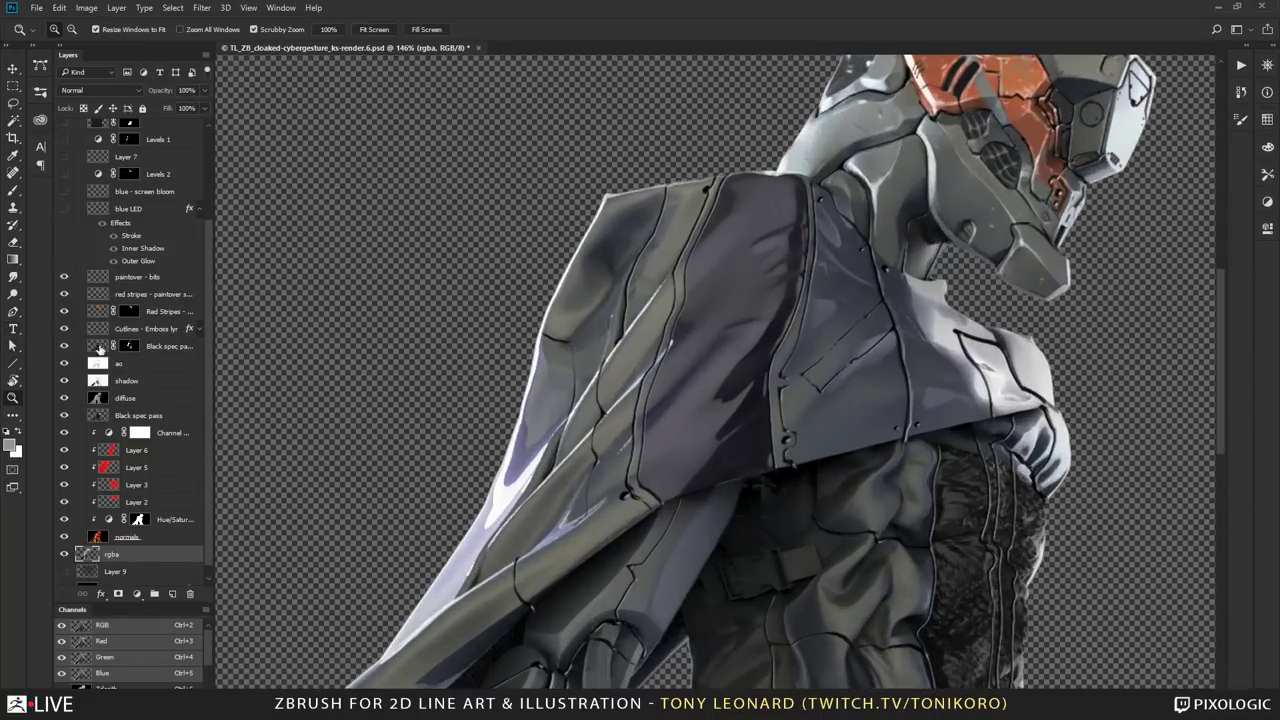
{"action": "scroll", "coordinate": [101, 347], "scroll_direction": "down", "scroll_amount": 1}
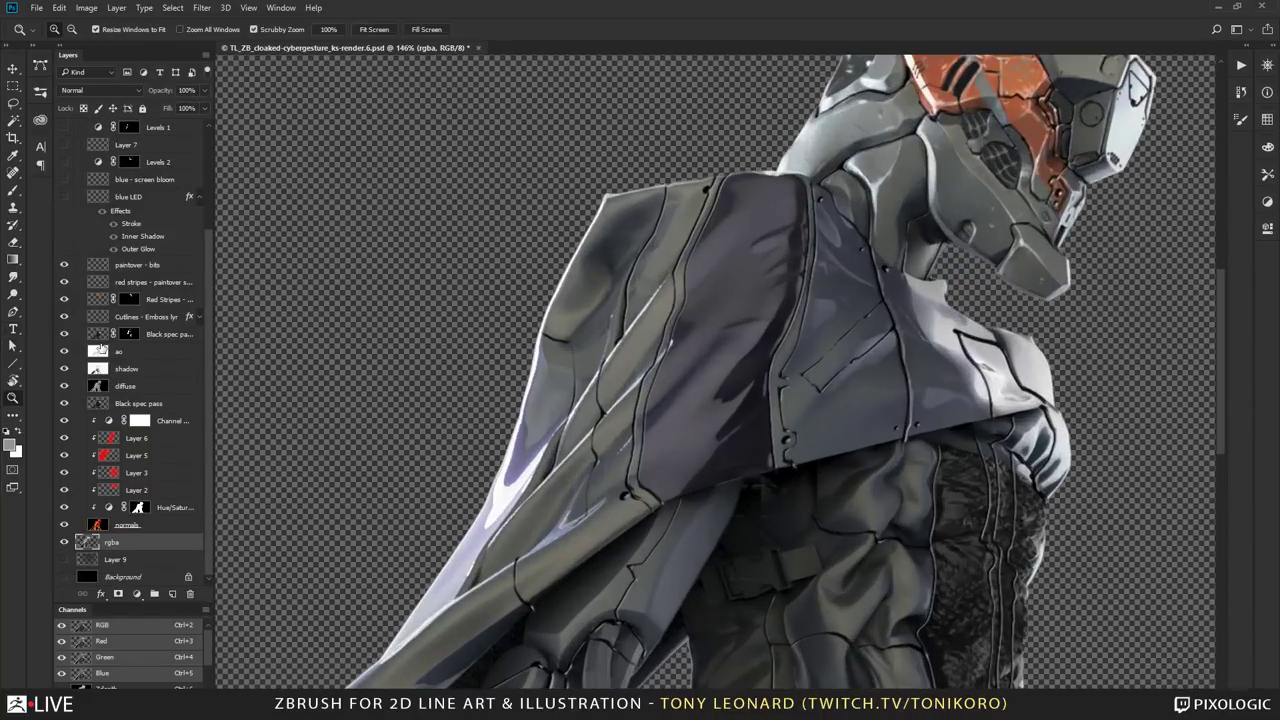
{"action": "left_click", "coordinate": [64, 264]}
{"action": "left_click", "coordinate": [64, 281]}
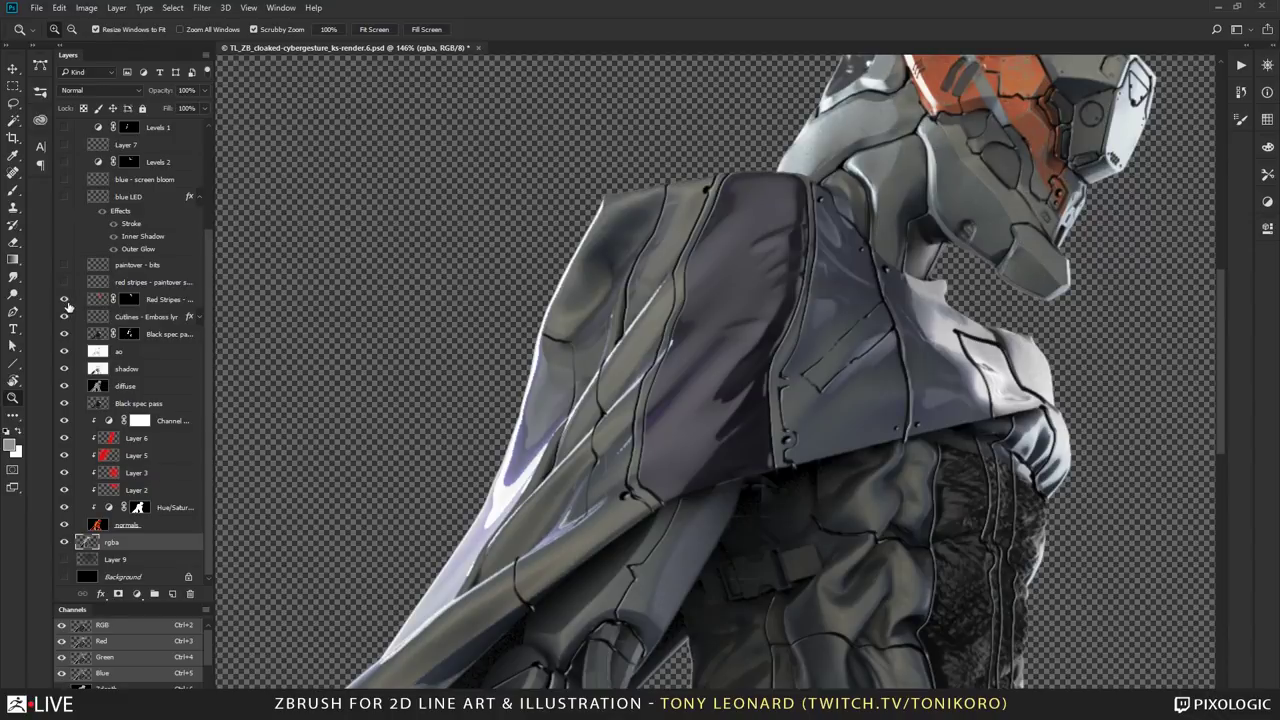
{"action": "left_click", "coordinate": [65, 300]}
{"action": "left_click", "coordinate": [65, 317]}
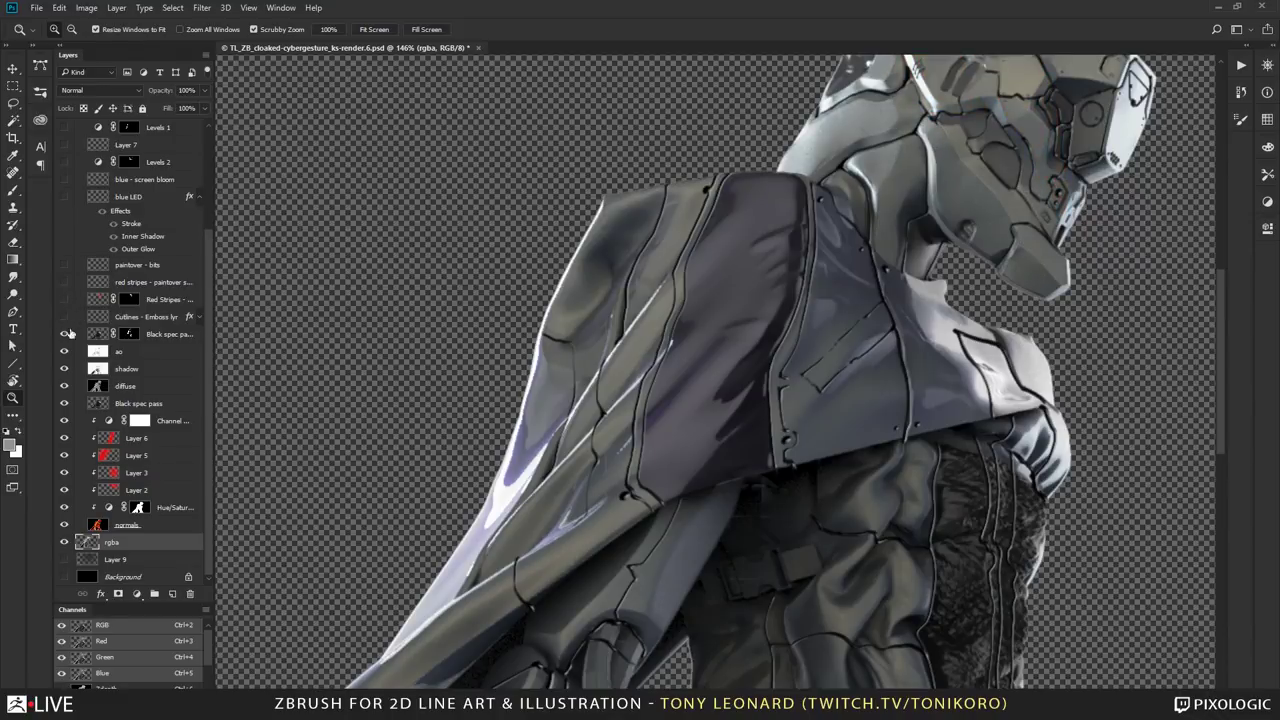
{"action": "left_click", "coordinate": [64, 334]}
{"action": "left_click", "coordinate": [64, 351]}
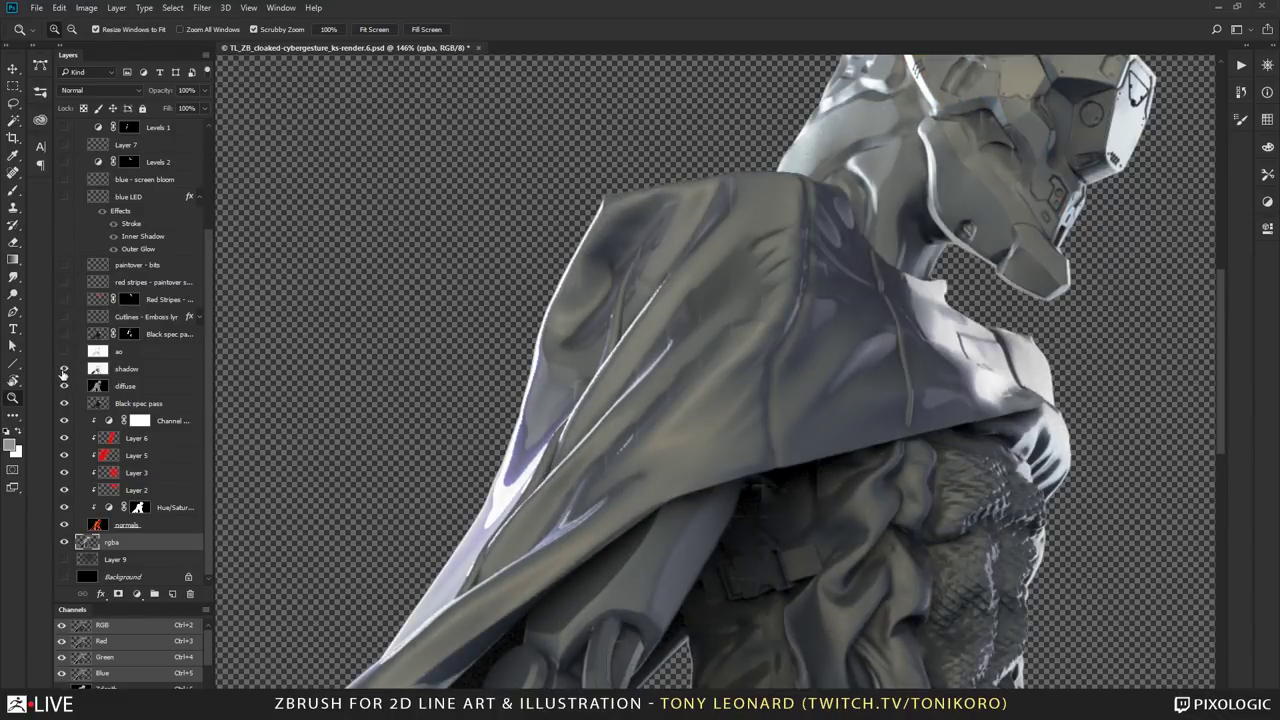
{"action": "left_click", "coordinate": [64, 385]}
{"action": "left_click", "coordinate": [63, 403]}
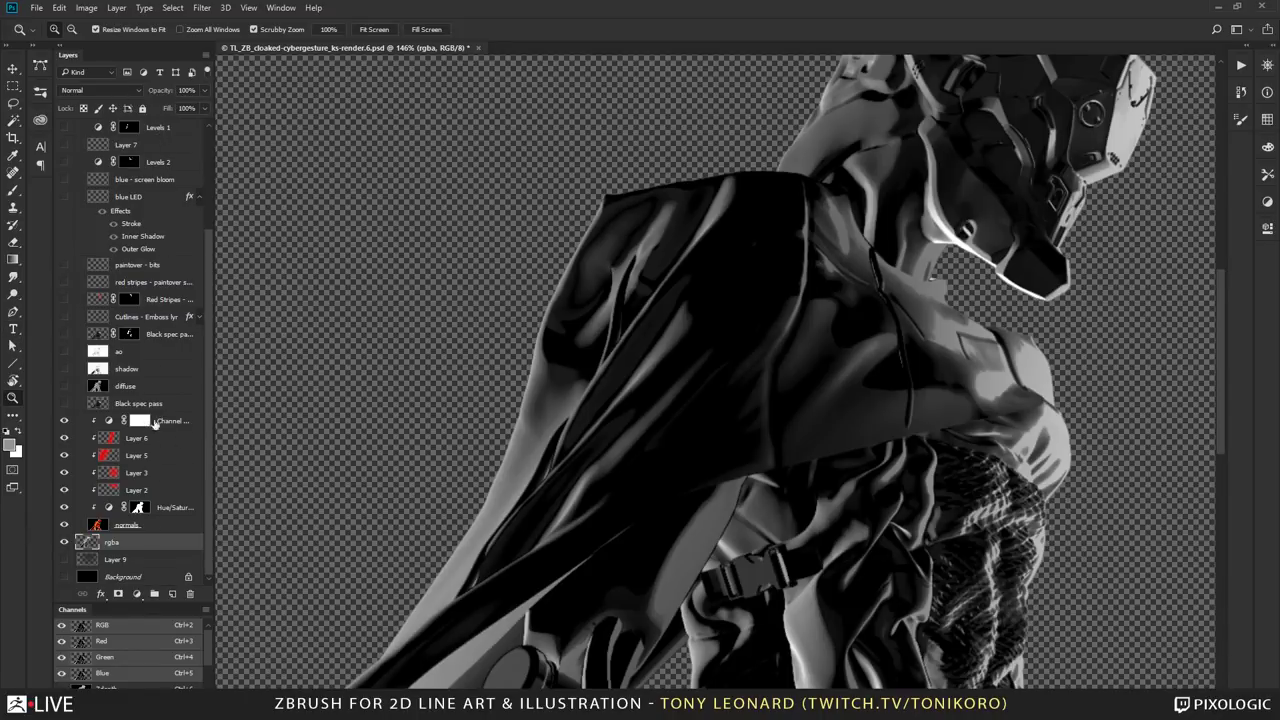
Step: Zoom the render out to 66.7% and widen the Layers panel so full layer names show
{"action": "left_click", "coordinate": [655, 440], "text": "alt"}
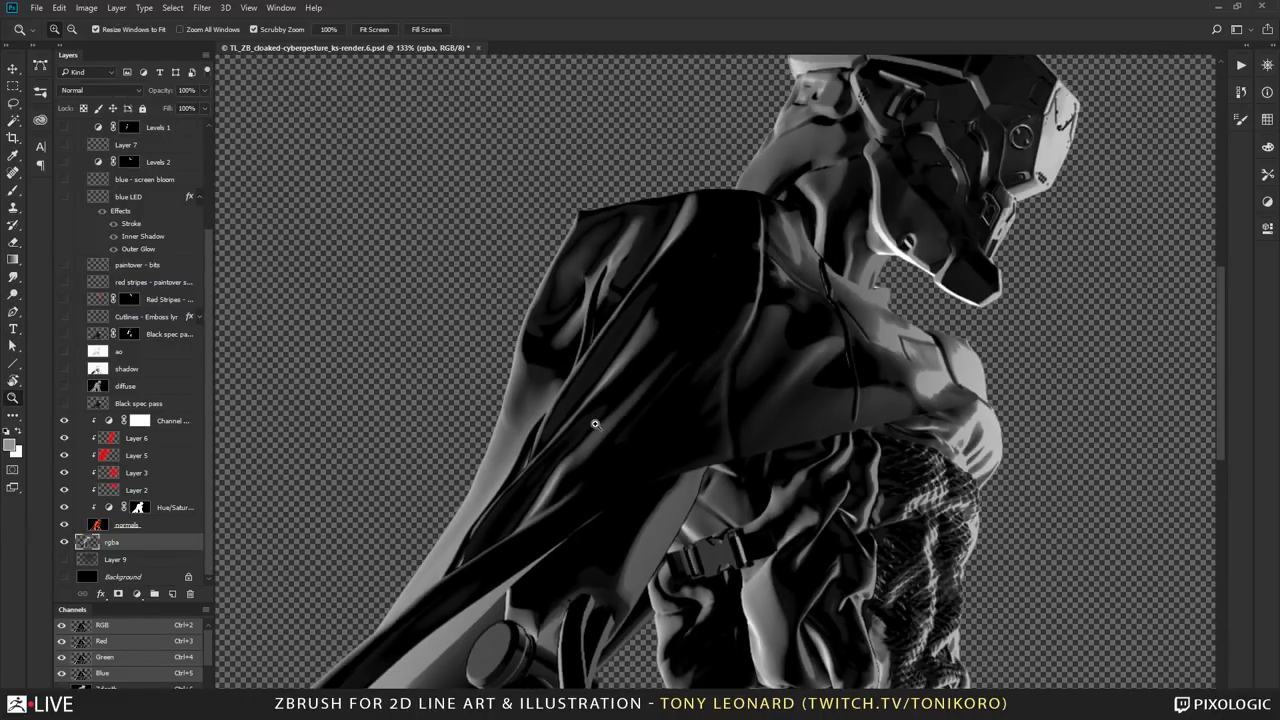
{"action": "left_click", "coordinate": [650, 430], "text": "alt"}
{"action": "left_click", "coordinate": [650, 430], "text": "alt"}
{"action": "left_click", "coordinate": [613, 447], "text": "alt"}
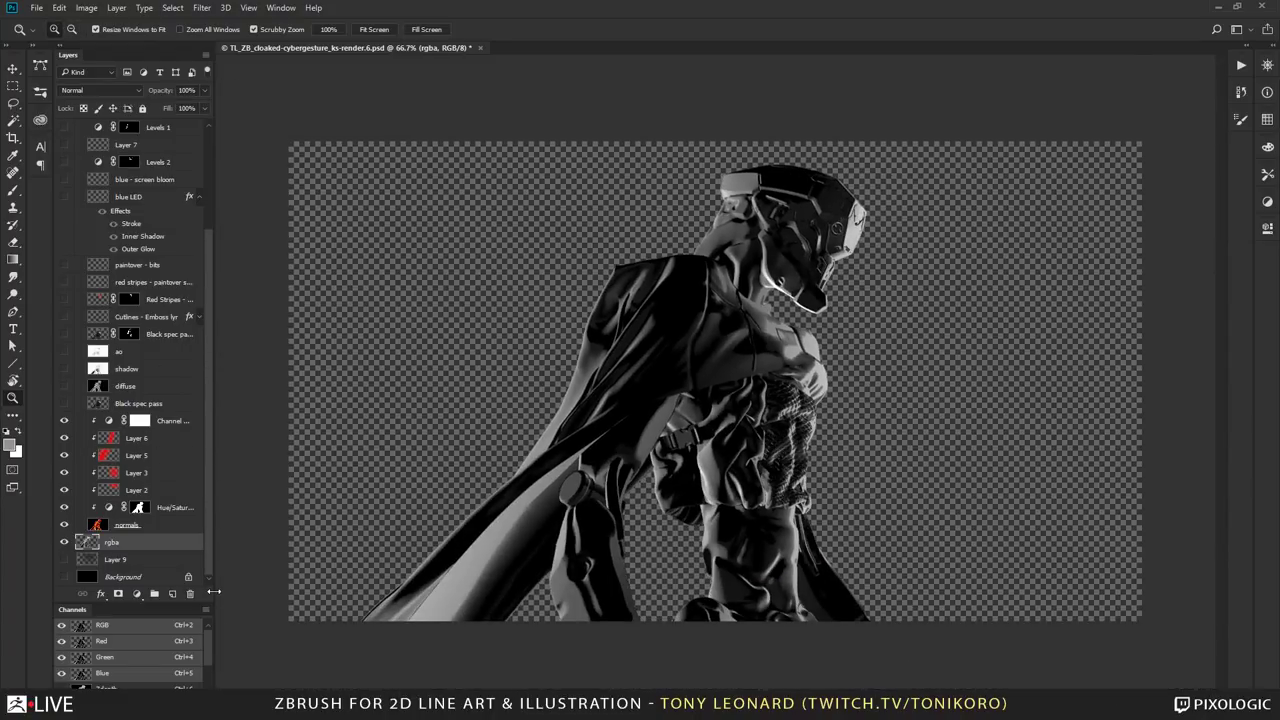
{"action": "left_click_drag", "start_coordinate": [214, 593], "coordinate": [310, 588]}
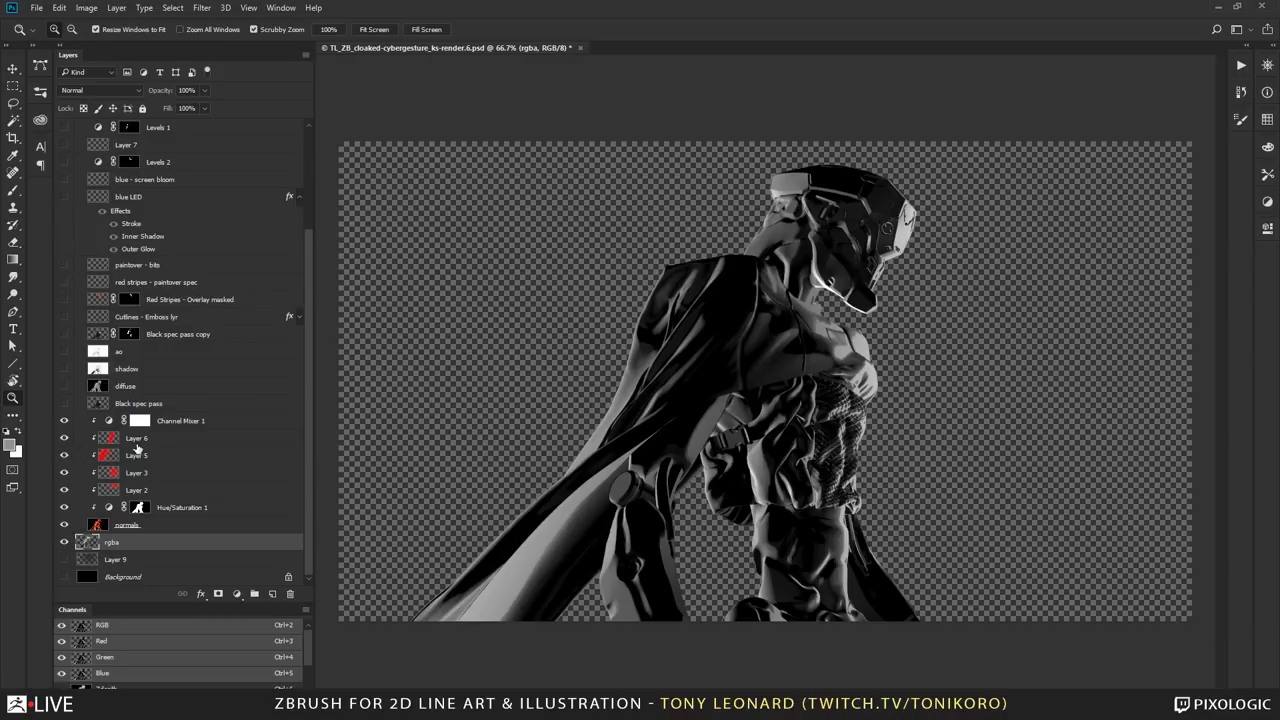
Step: Select the Channel Mixer 1, Hue/Saturation 1 and normals layers, then return to ZBrush
{"action": "left_click", "coordinate": [241, 421]}
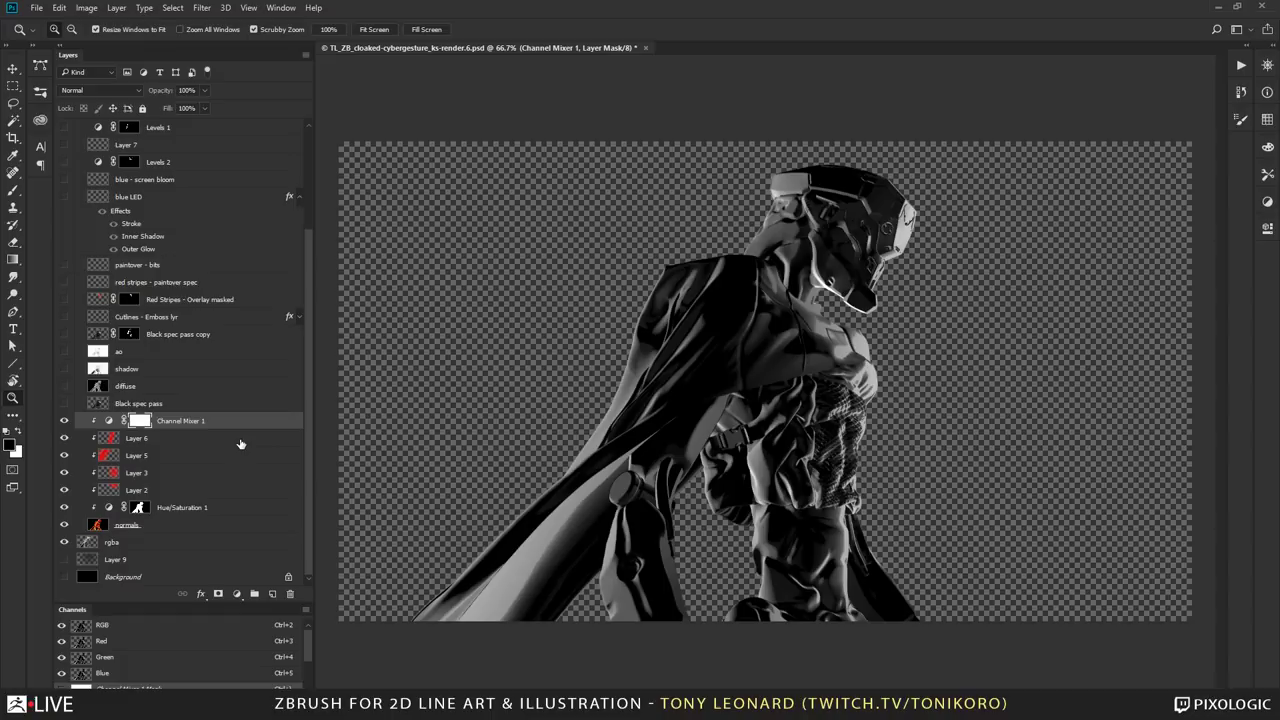
{"action": "left_click", "coordinate": [243, 509]}
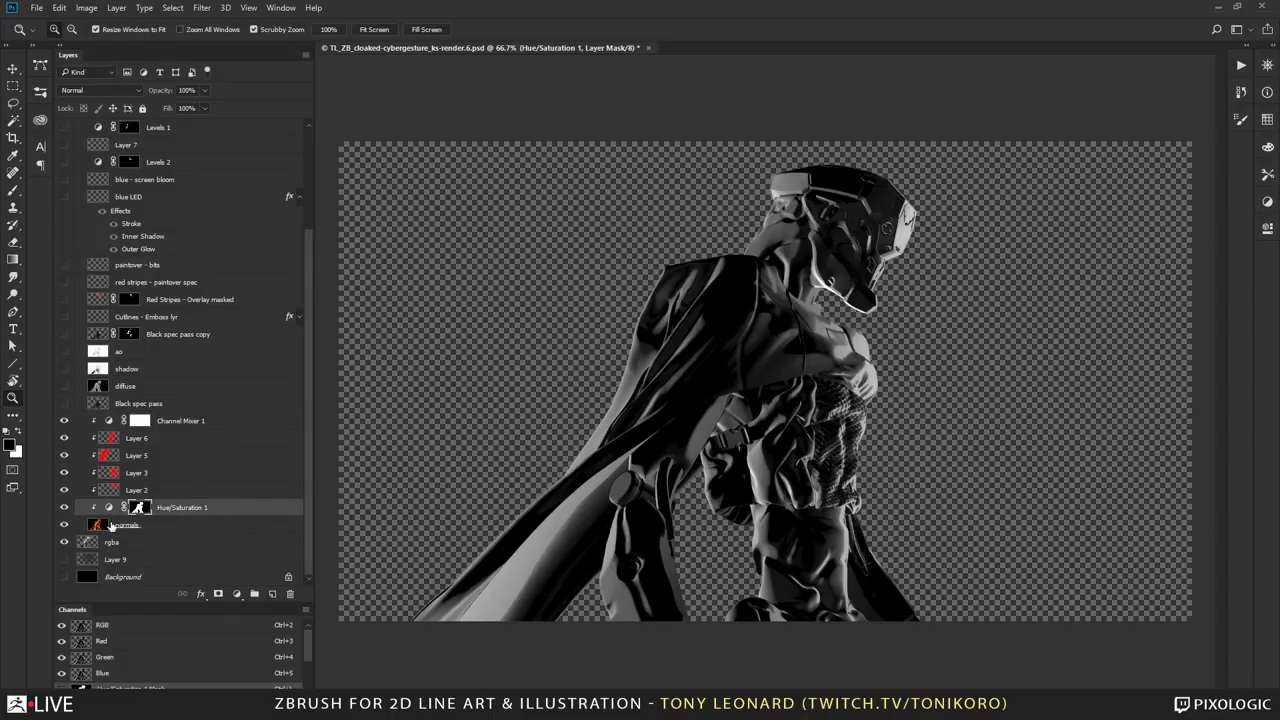
{"action": "left_click", "coordinate": [182, 527]}
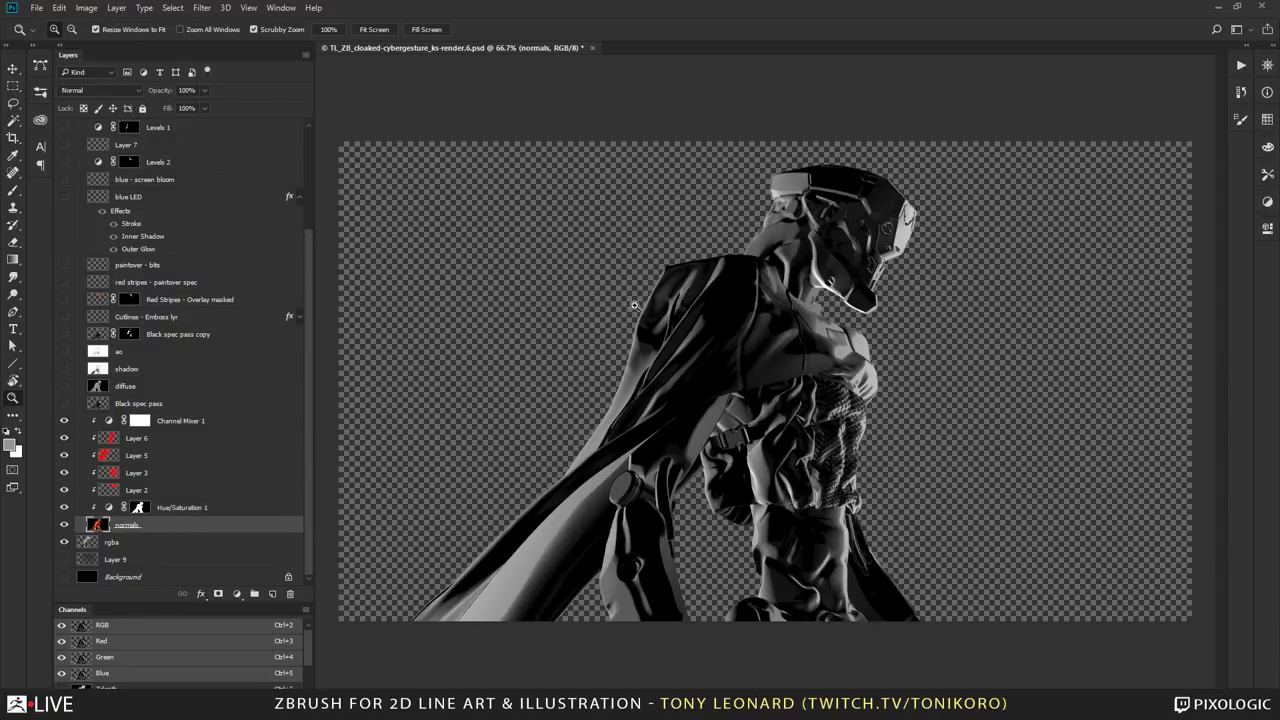
{"action": "key", "text": "alt+Tab"}
{"action": "key", "text": "alt+Tab"}
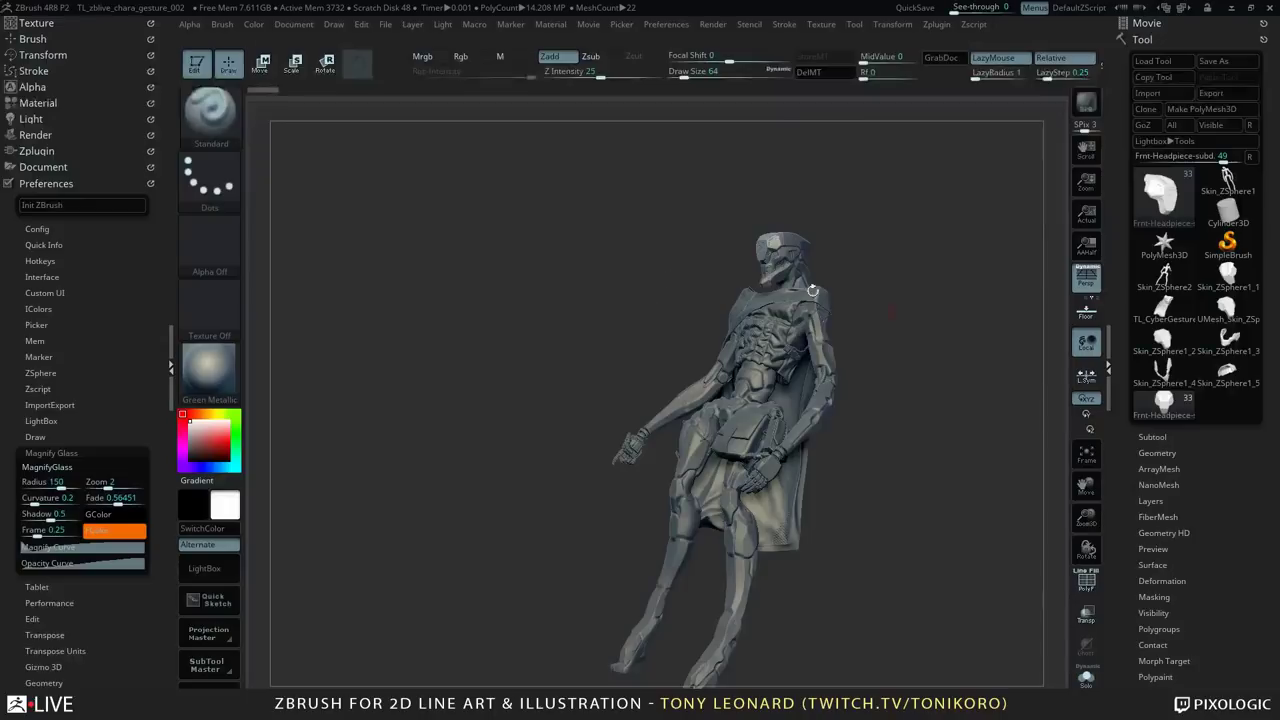
Step: Collapse Preferences and open Render > External Renderer to confirm KeyShot is the chosen renderer
{"action": "left_click_drag", "start_coordinate": [525, 404], "coordinate": [360, 320]}
{"action": "left_click", "coordinate": [46, 183]}
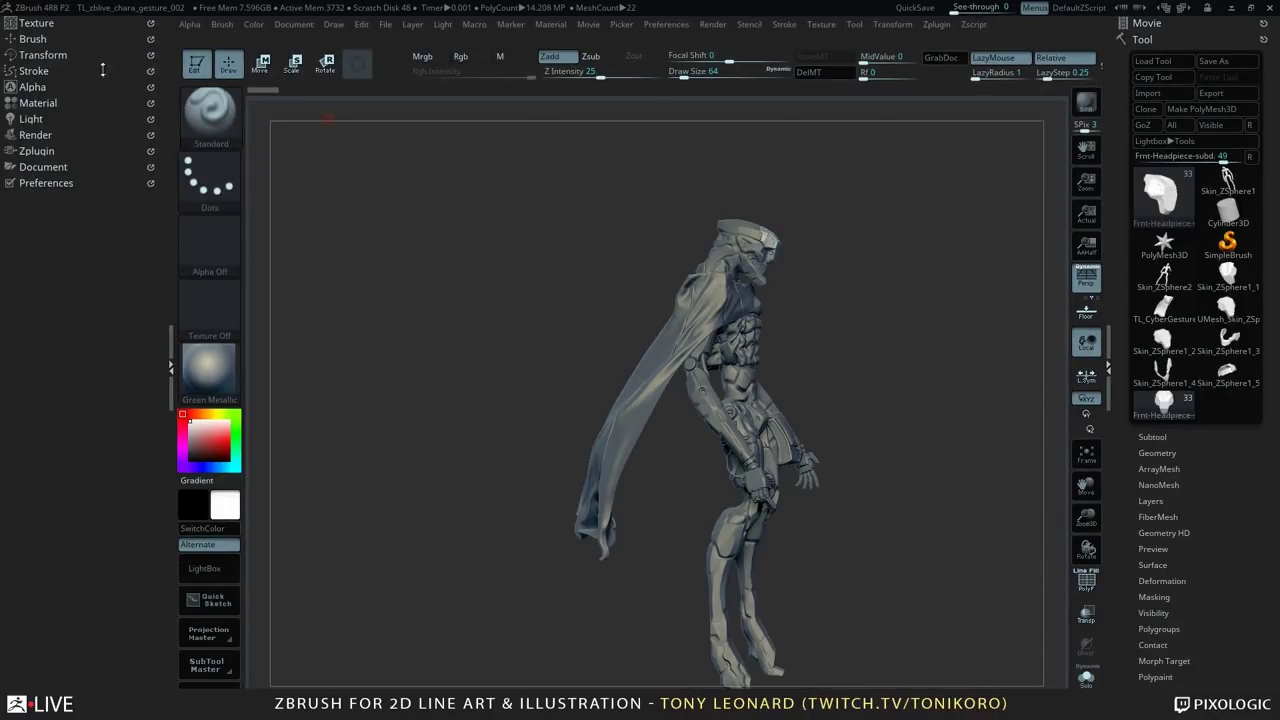
{"action": "left_click", "coordinate": [36, 135]}
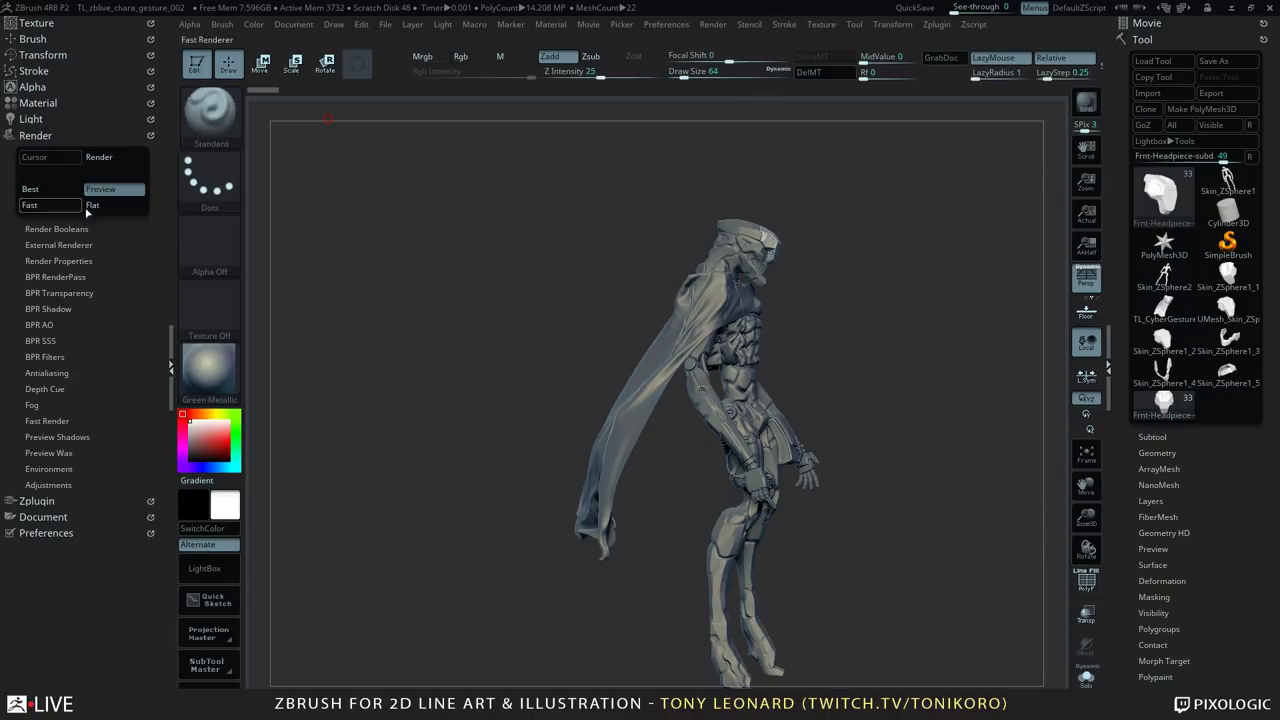
{"action": "left_click", "coordinate": [60, 245]}
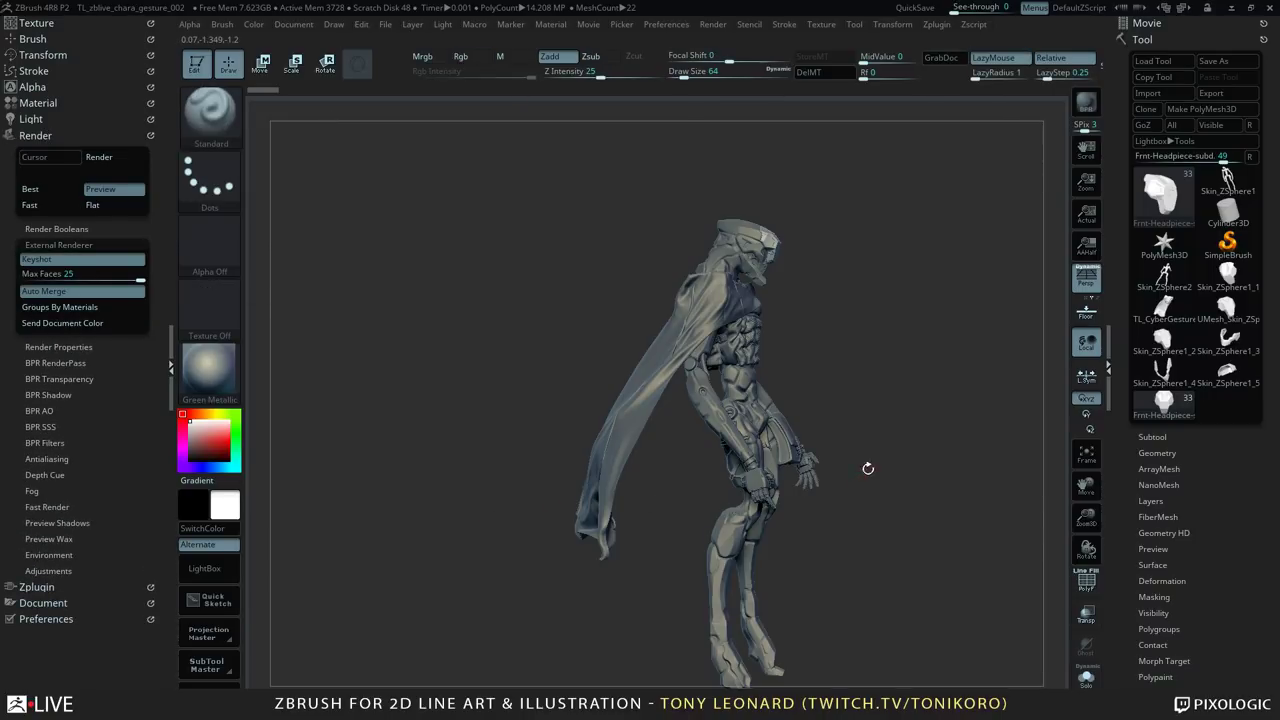
{"action": "left_click_drag", "start_coordinate": [791, 520], "coordinate": [423, 369]}
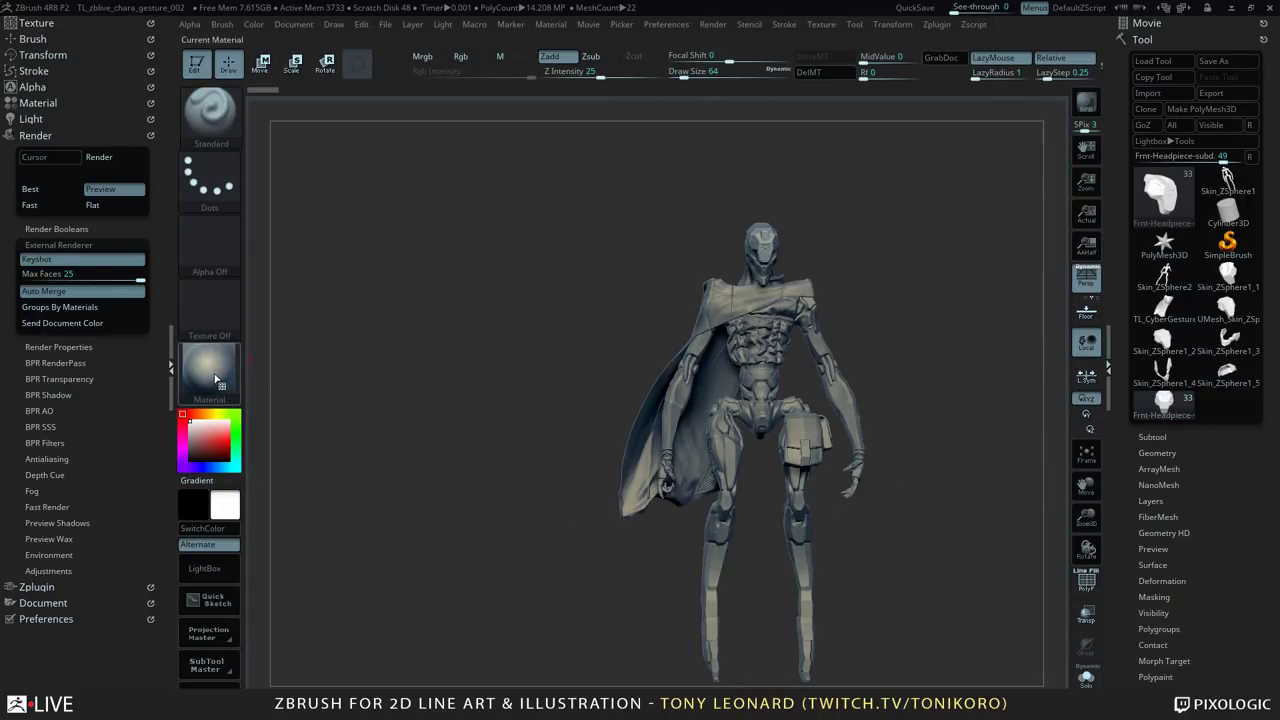
Step: Open the material library and close it, keeping Green Metallic on the character
{"action": "mouse_move", "coordinate": [219, 379]}
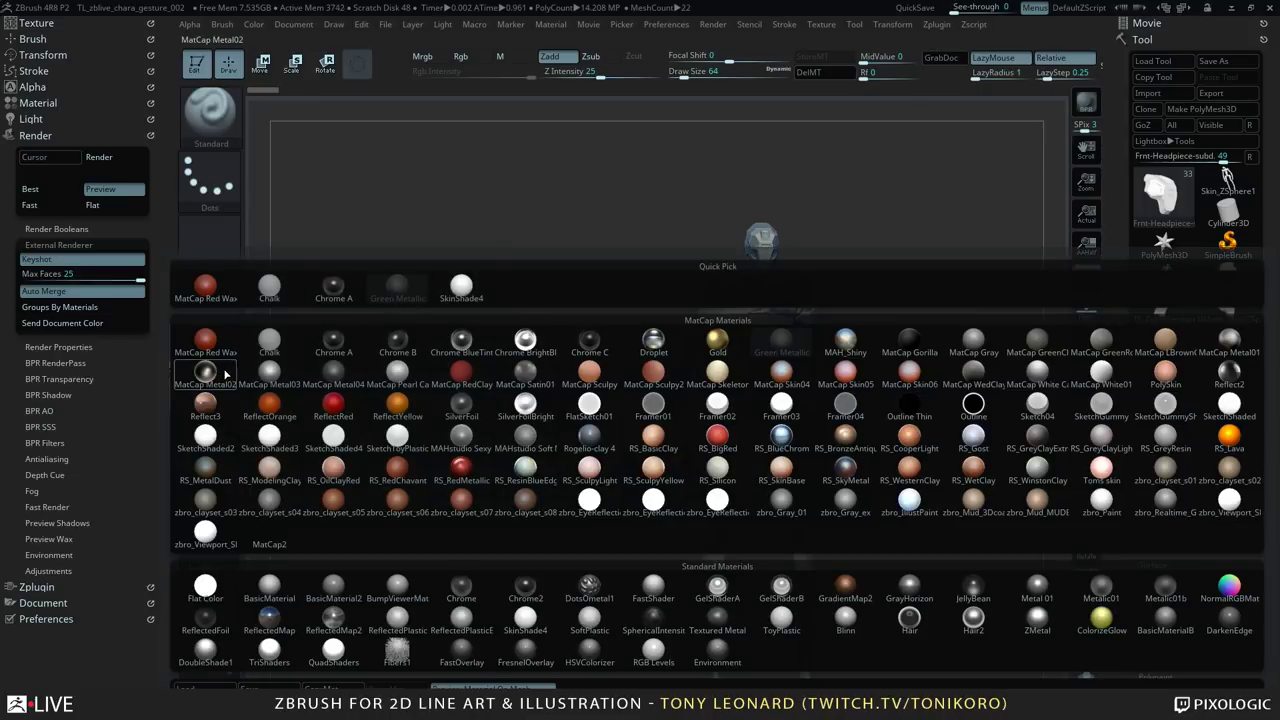
{"action": "left_click", "coordinate": [219, 379]}
{"action": "left_click", "coordinate": [782, 346]}
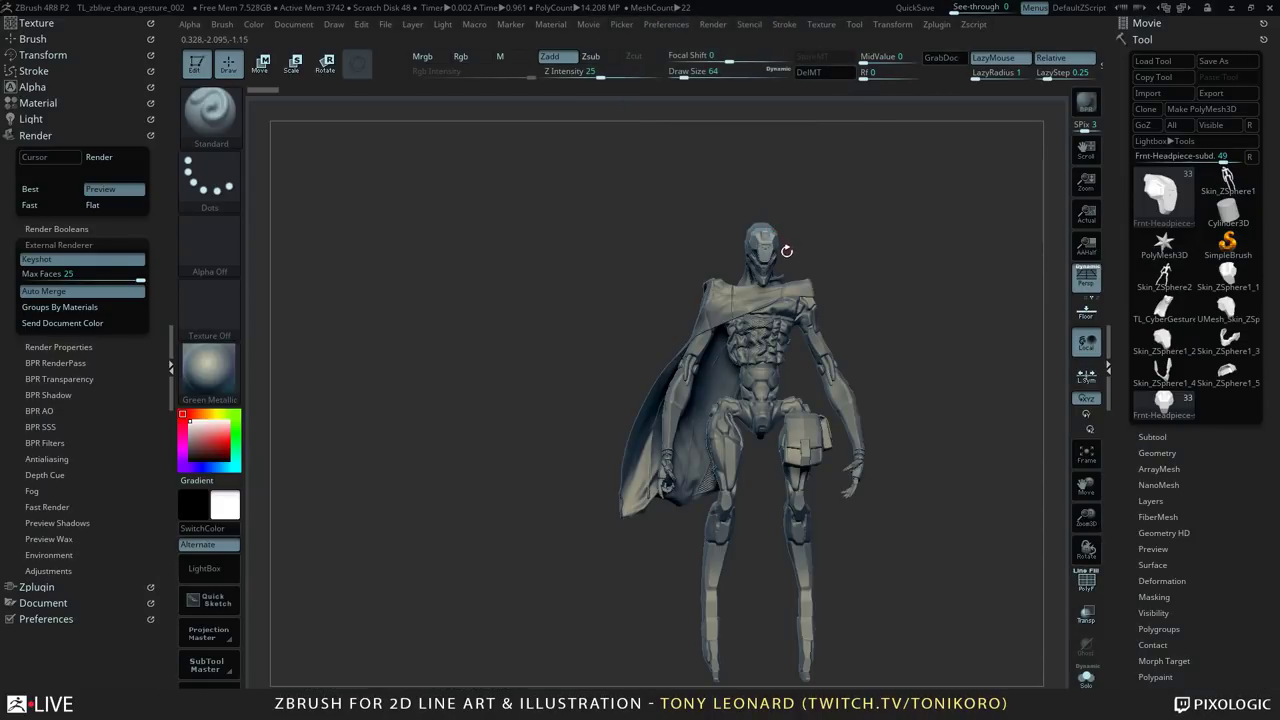
{"action": "left_click_drag", "start_coordinate": [612, 345], "coordinate": [953, 420]}
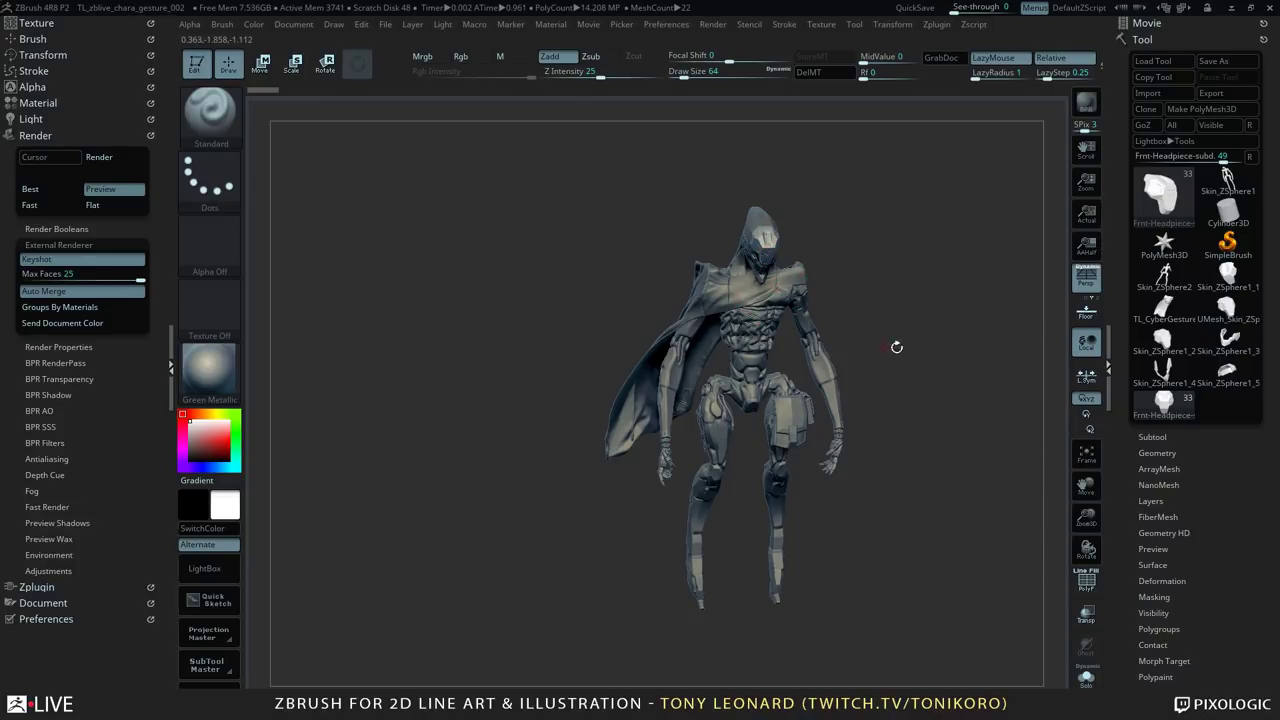
Step: Enable Auto Merge in the External Renderer settings for the KeyShot export
{"action": "left_click_drag", "start_coordinate": [897, 347], "coordinate": [880, 250]}
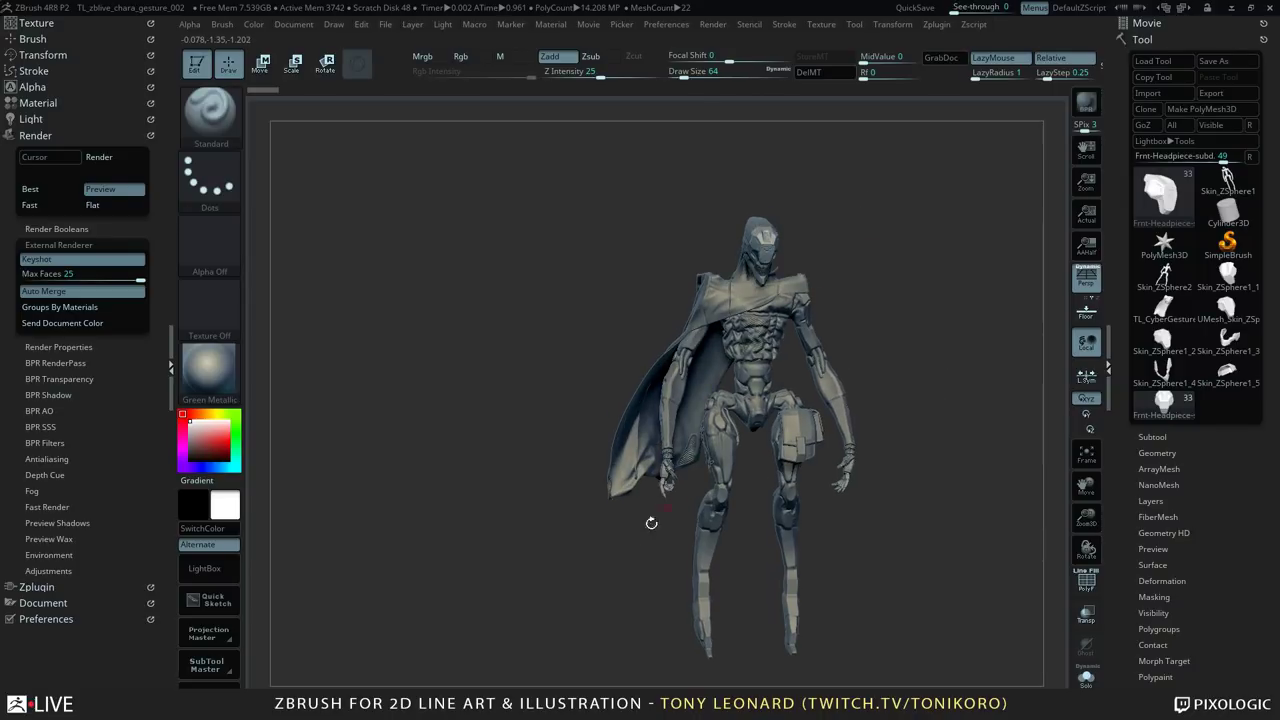
{"action": "left_click", "coordinate": [115, 292]}
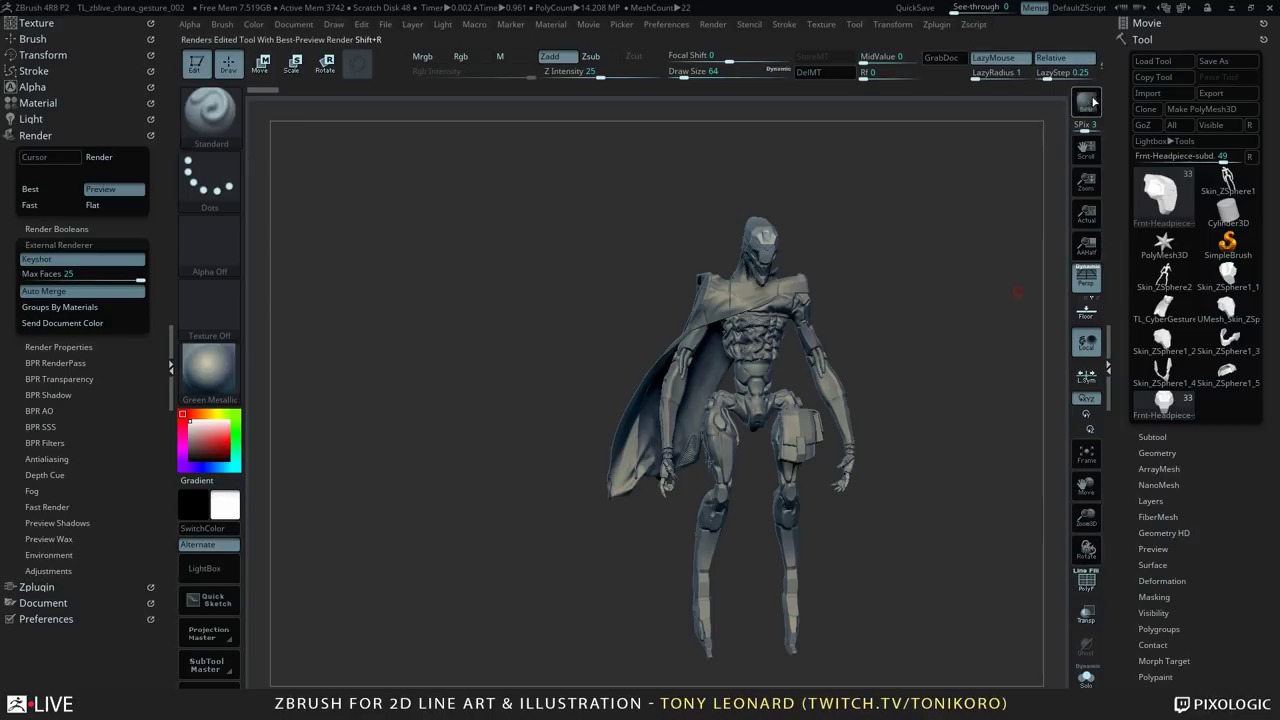
{"action": "key", "text": "shift"}
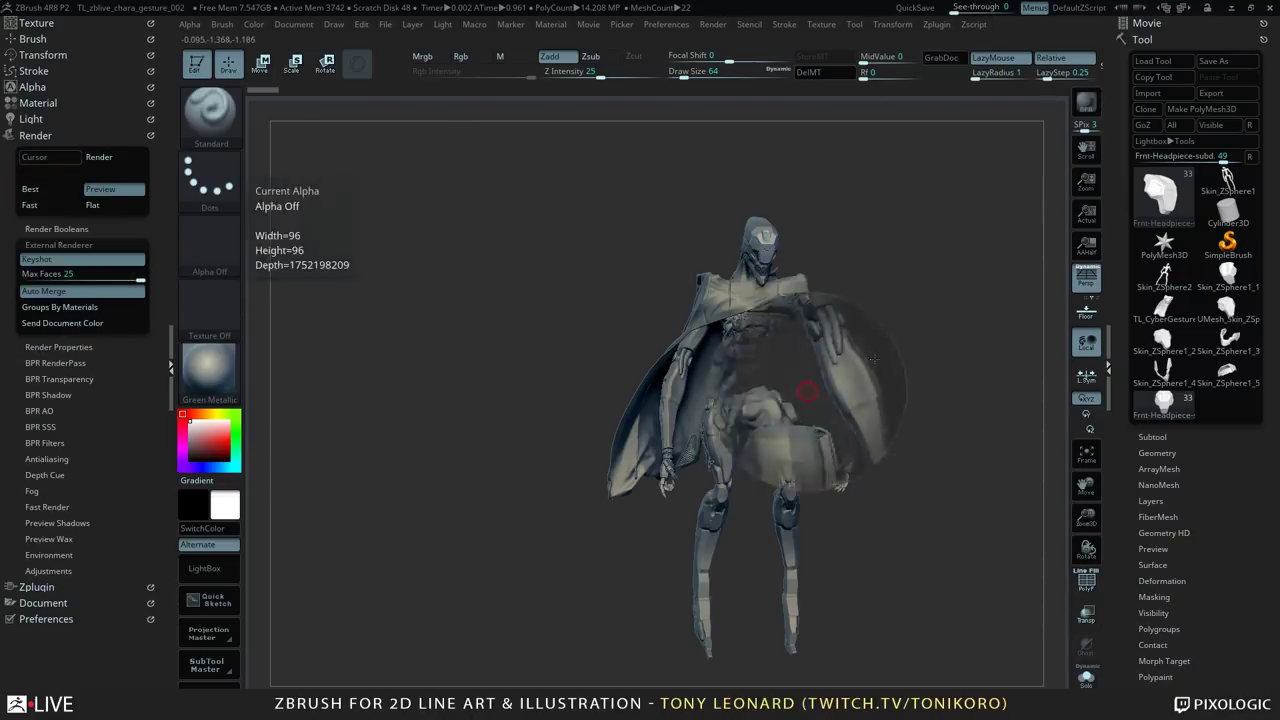
Step: Open Tool > Subtool and scroll through the cyborg's list of parts
{"action": "key", "text": "shift"}
{"action": "left_click", "coordinate": [1155, 438]}
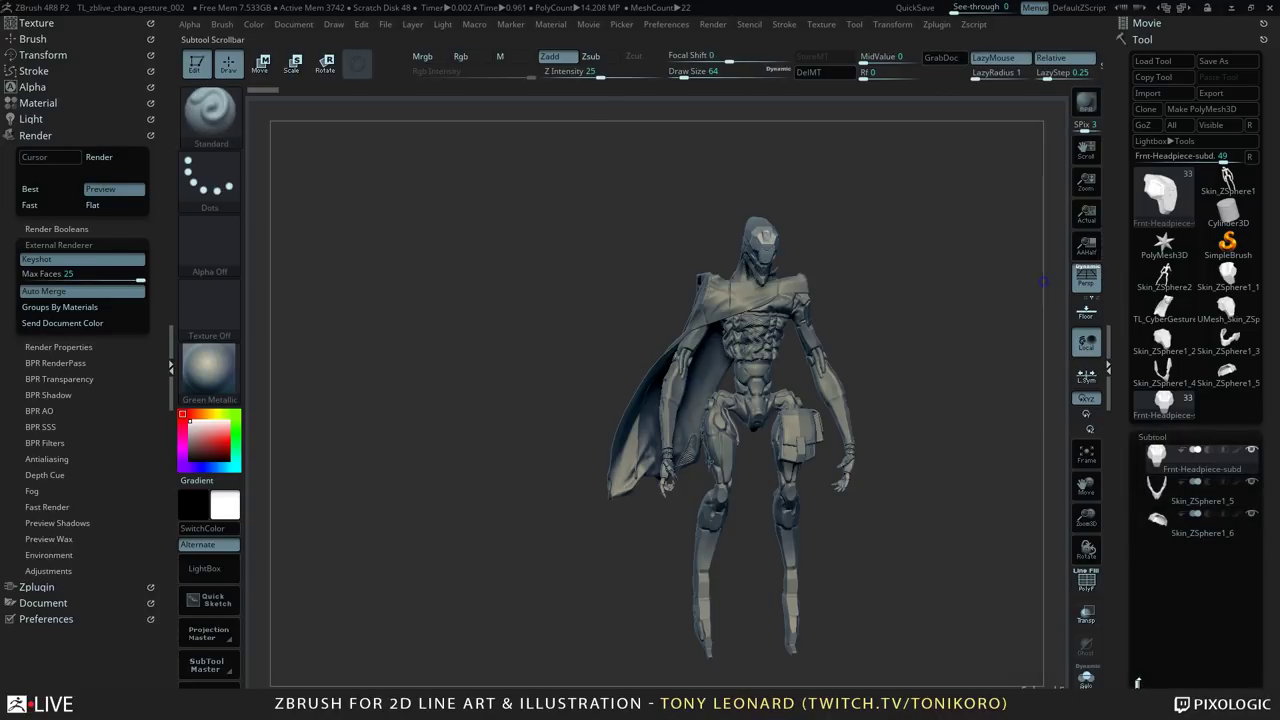
{"action": "left_click_drag", "start_coordinate": [1138, 683], "coordinate": [1137, 593]}
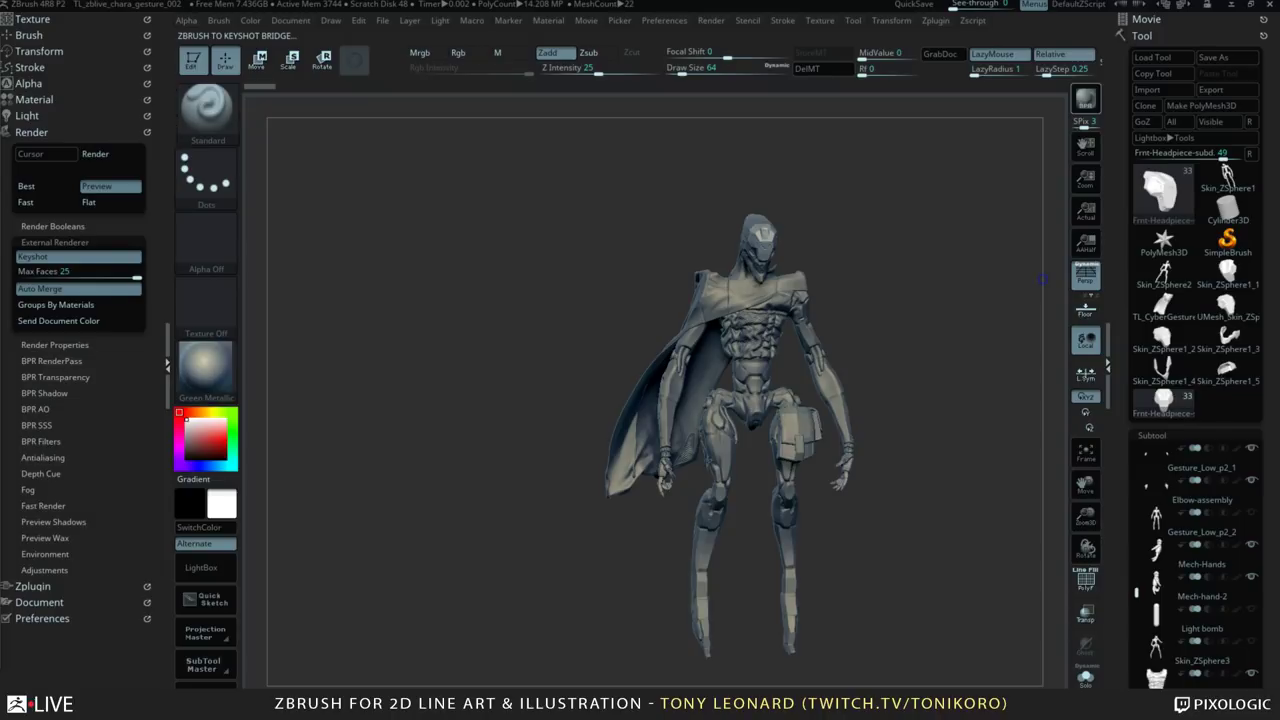
Step: Press Shift+R to send the cyborg through the ZBrush to KeyShot Bridge
{"action": "key", "text": "shift+r"}
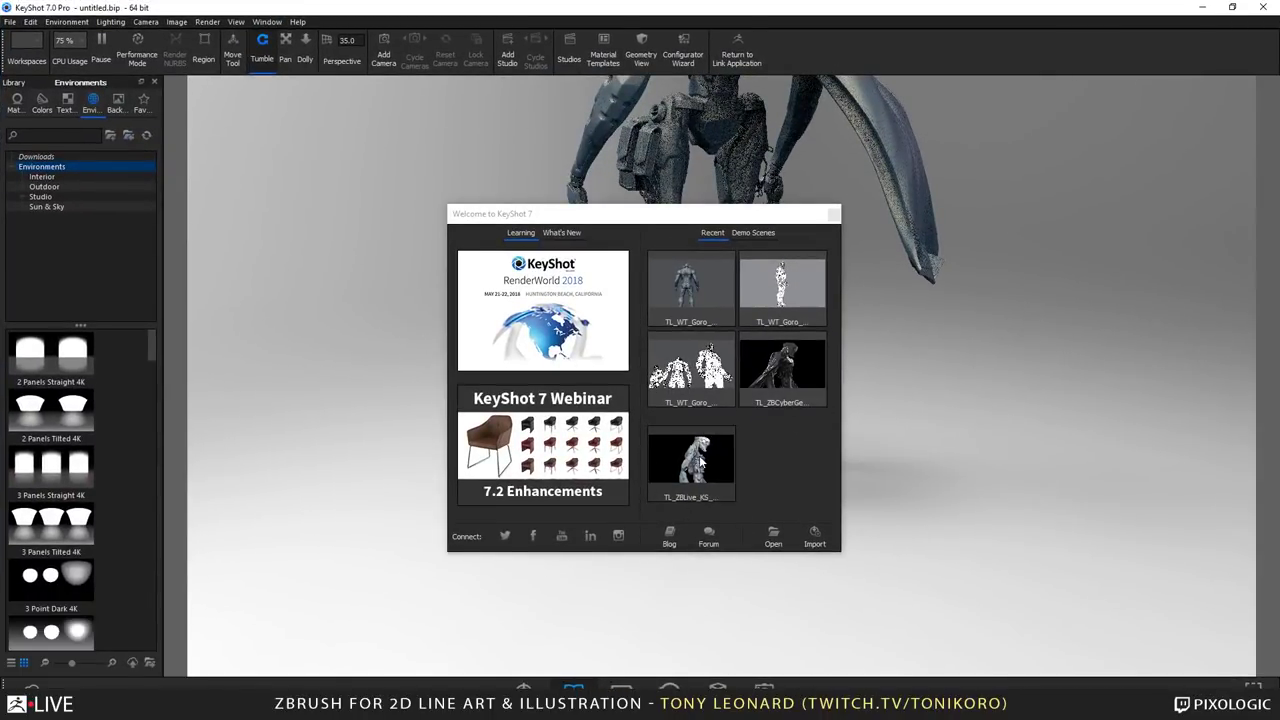
Step: Close KeyShot's welcome window, discard unsaved changes, and tumble the camera to the character's front
{"action": "left_click", "coordinate": [801, 370]}
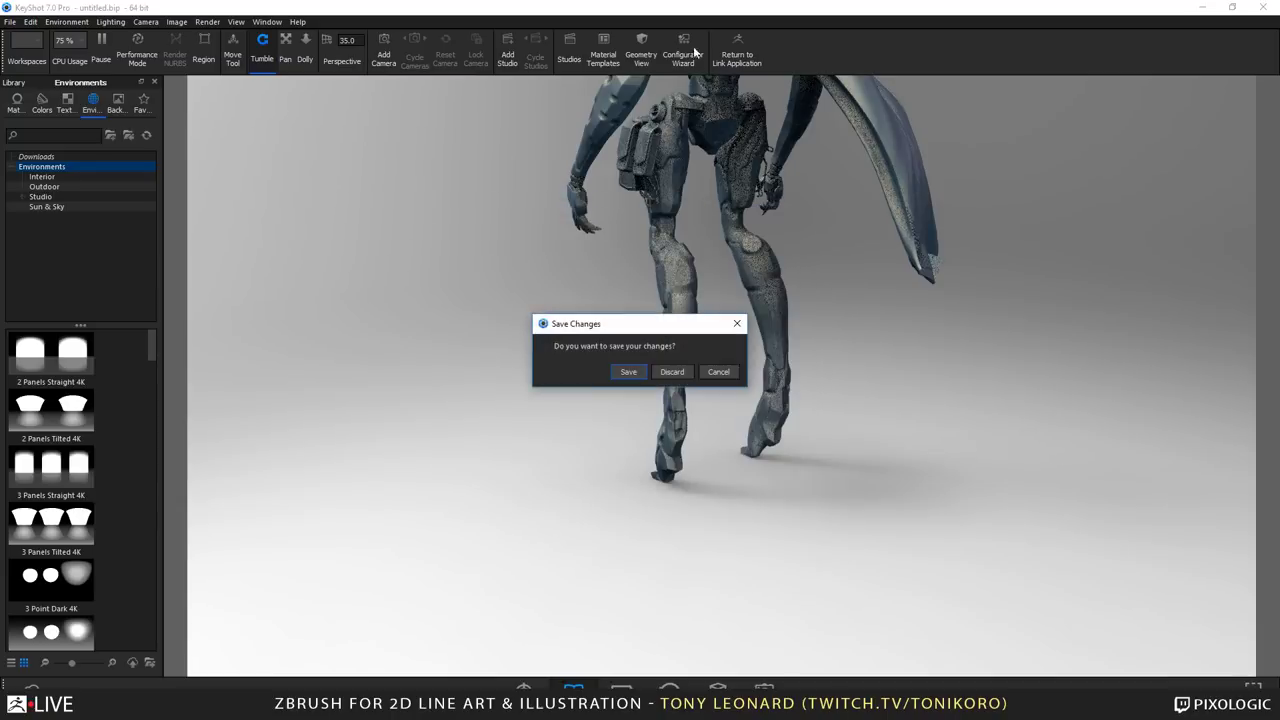
{"action": "left_click", "coordinate": [686, 371]}
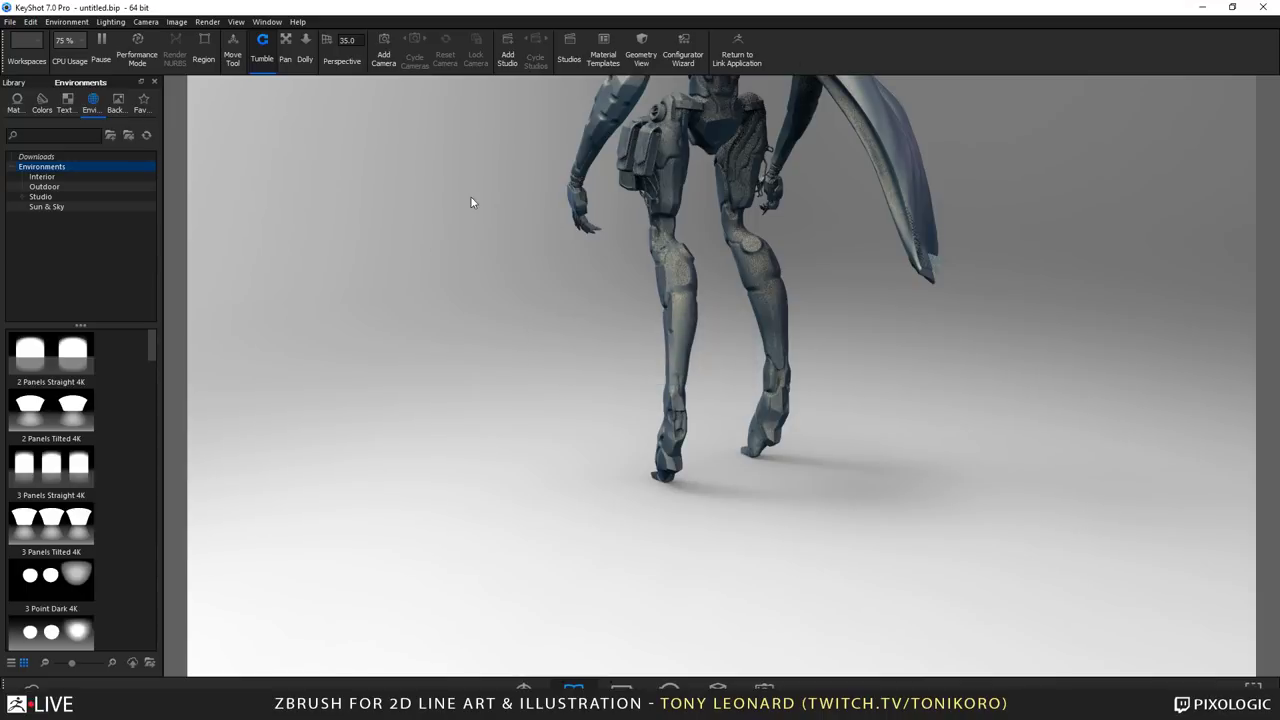
{"action": "left_click_drag", "start_coordinate": [657, 460], "coordinate": [900, 520]}
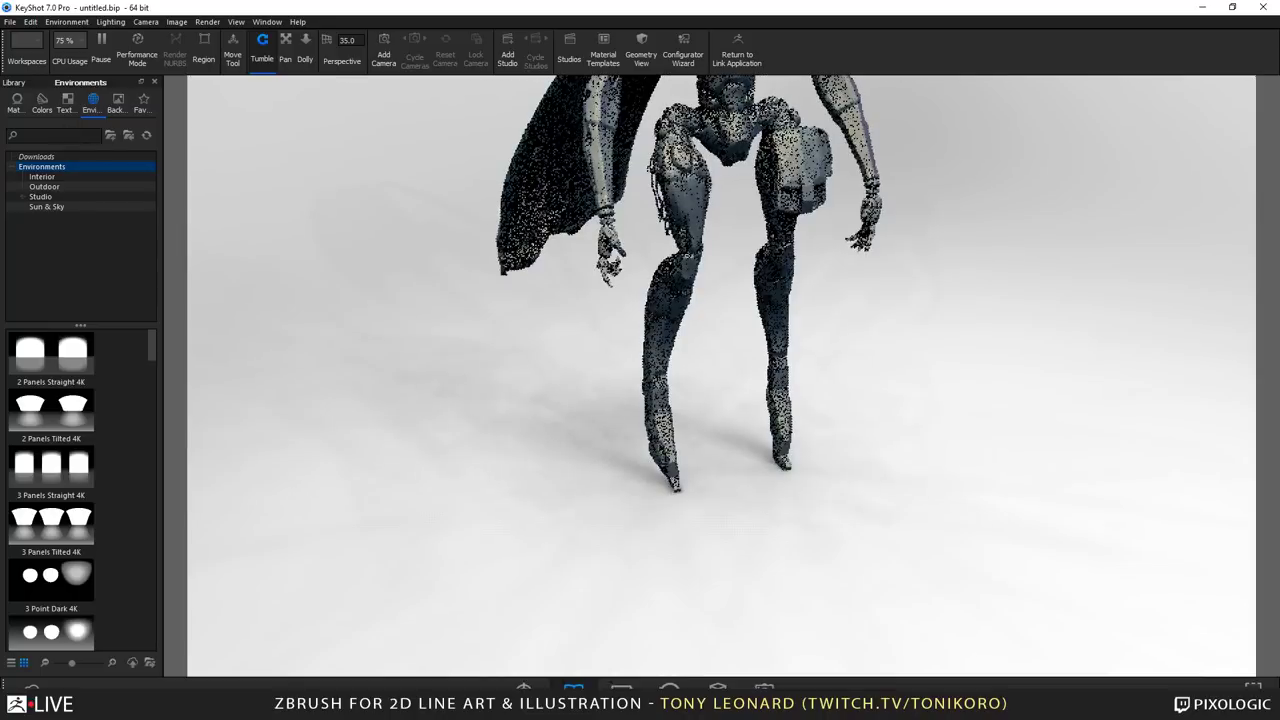
Step: Apply the TL_DTLA_lo_LGT_broadway environment, tumble to street level, and open the Project Scene tree
{"action": "type", "text": "_"}
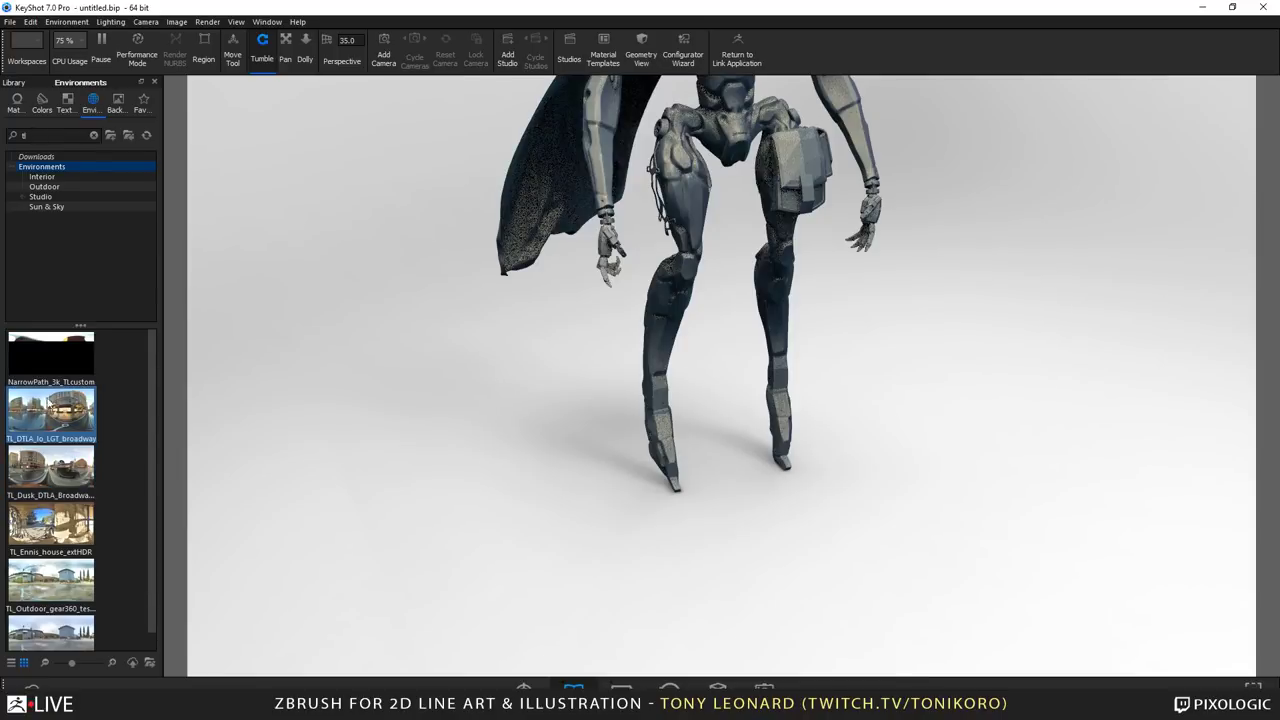
{"action": "left_click", "coordinate": [15, 405]}
{"action": "left_click_drag", "start_coordinate": [56, 416], "coordinate": [318, 161]}
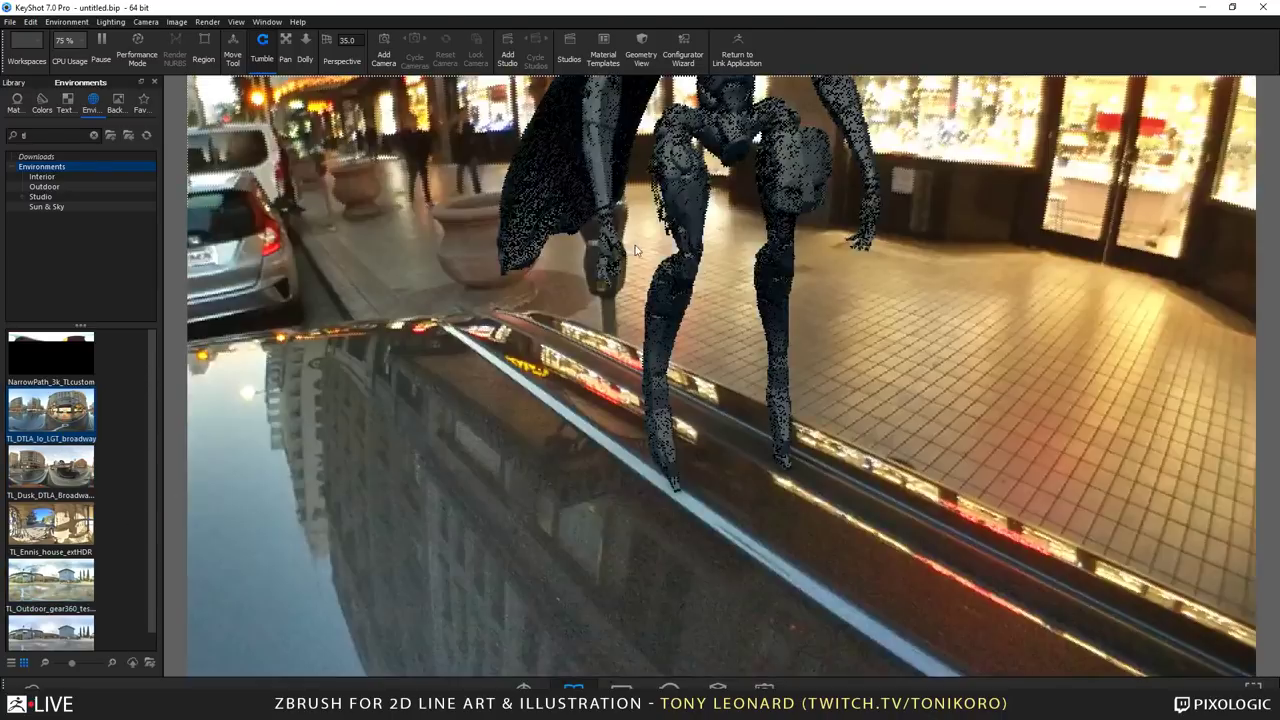
{"action": "left_click_drag", "start_coordinate": [862, 542], "coordinate": [870, 410]}
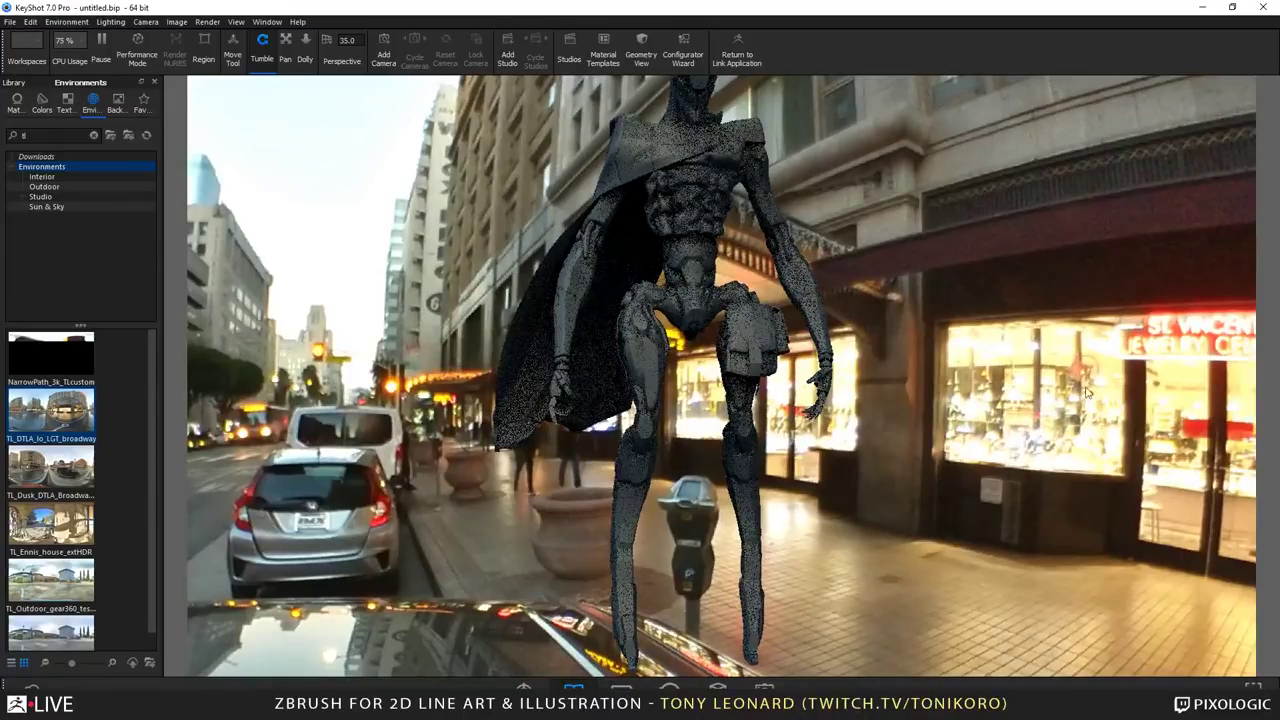
{"action": "key", "text": "space"}
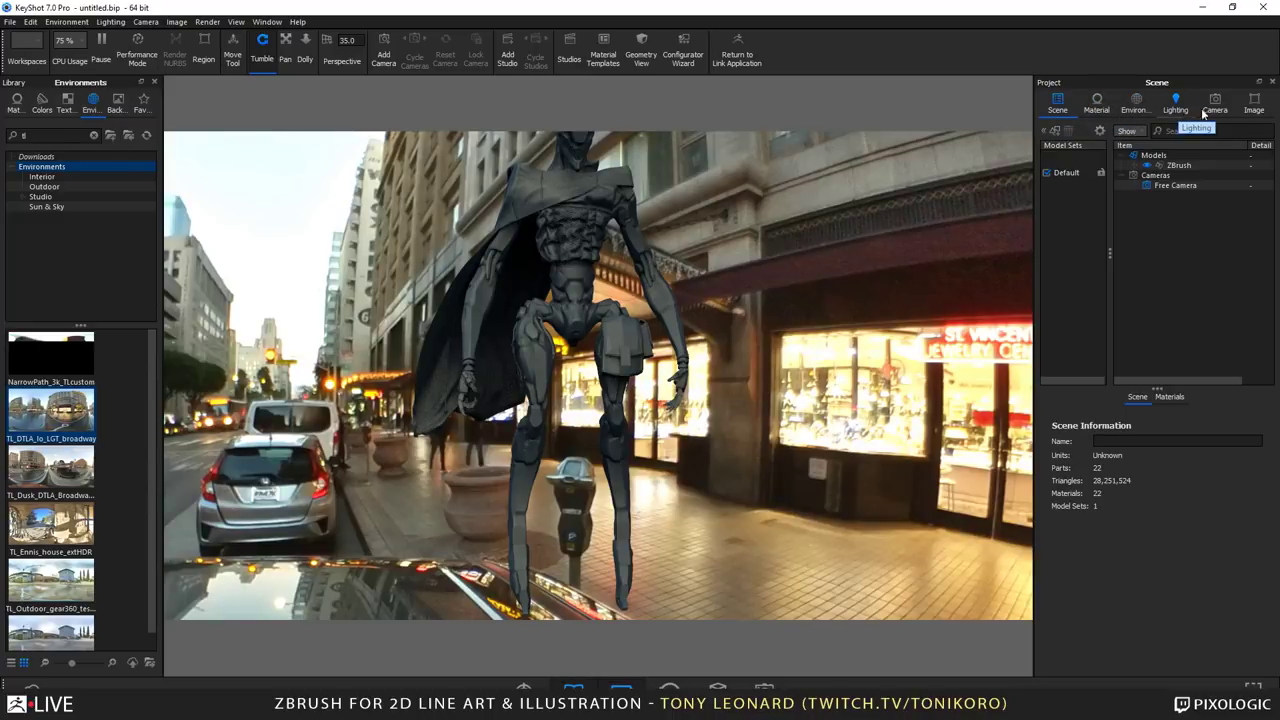
Step: Set the environment background to a solid black colour (RGB 0, 0, 0), then orbit to a side view
{"action": "left_click", "coordinate": [1172, 164]}
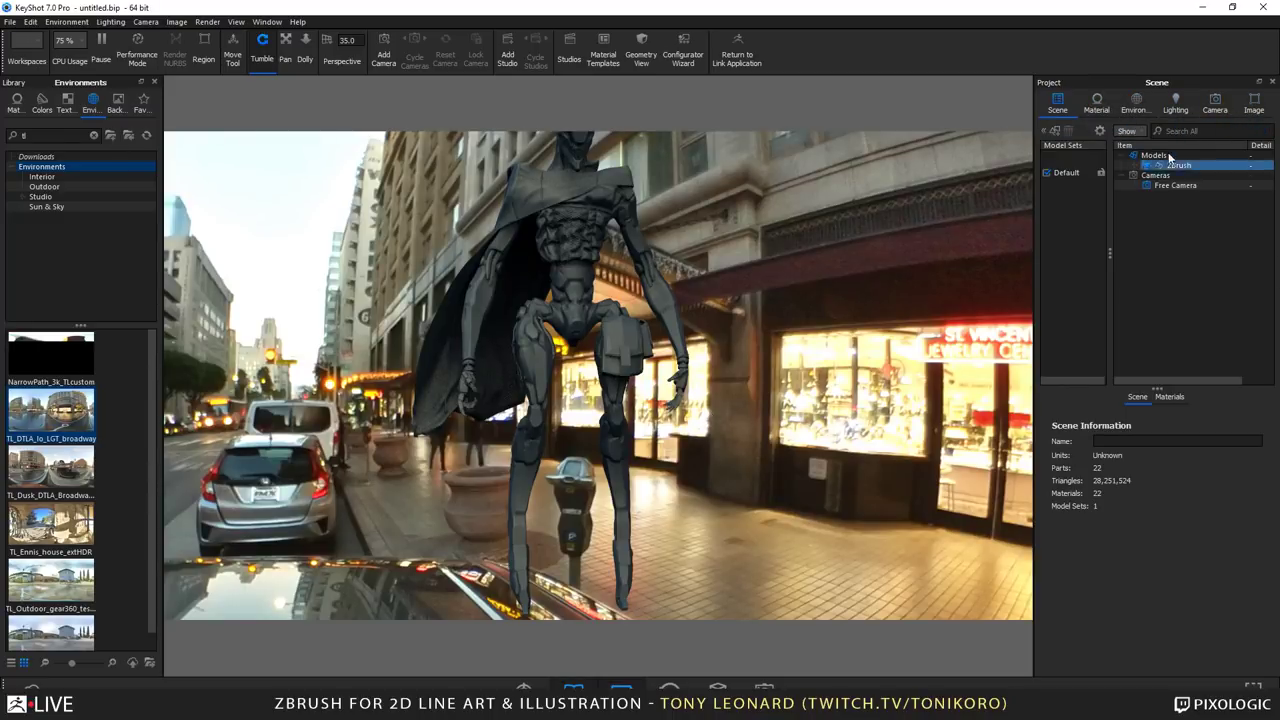
{"action": "left_click", "coordinate": [1137, 103]}
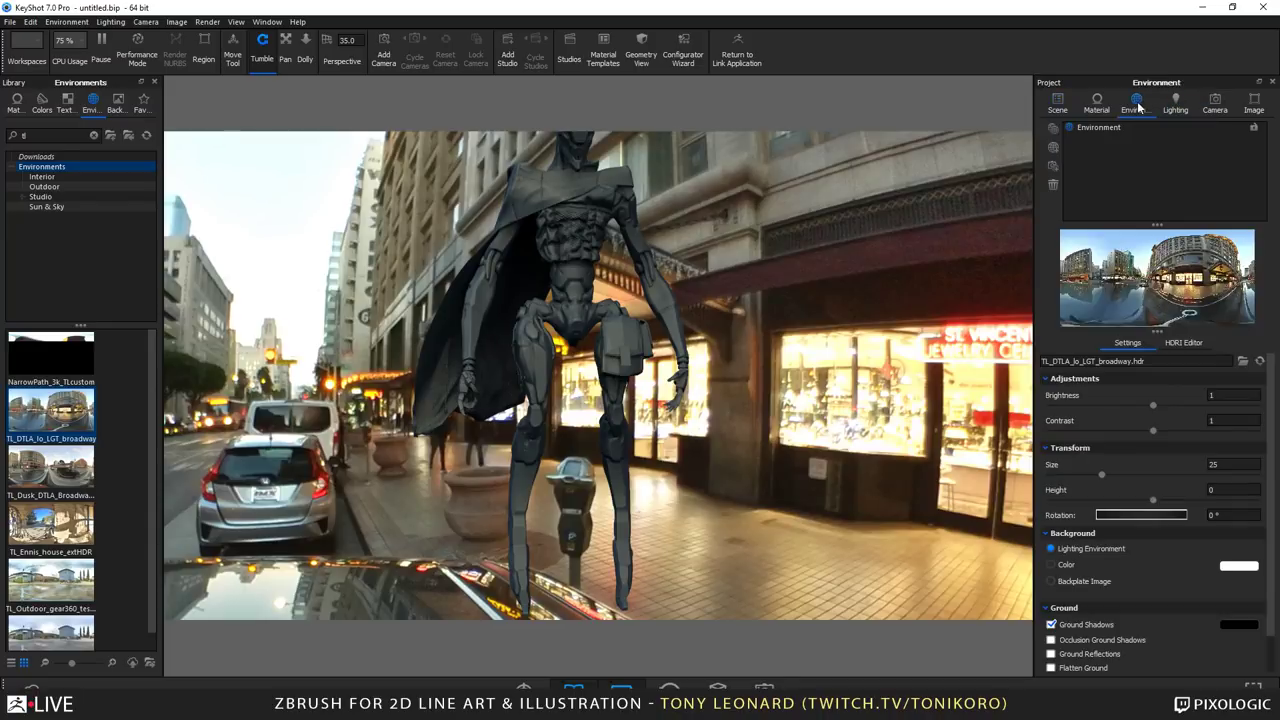
{"action": "left_click", "coordinate": [1068, 563]}
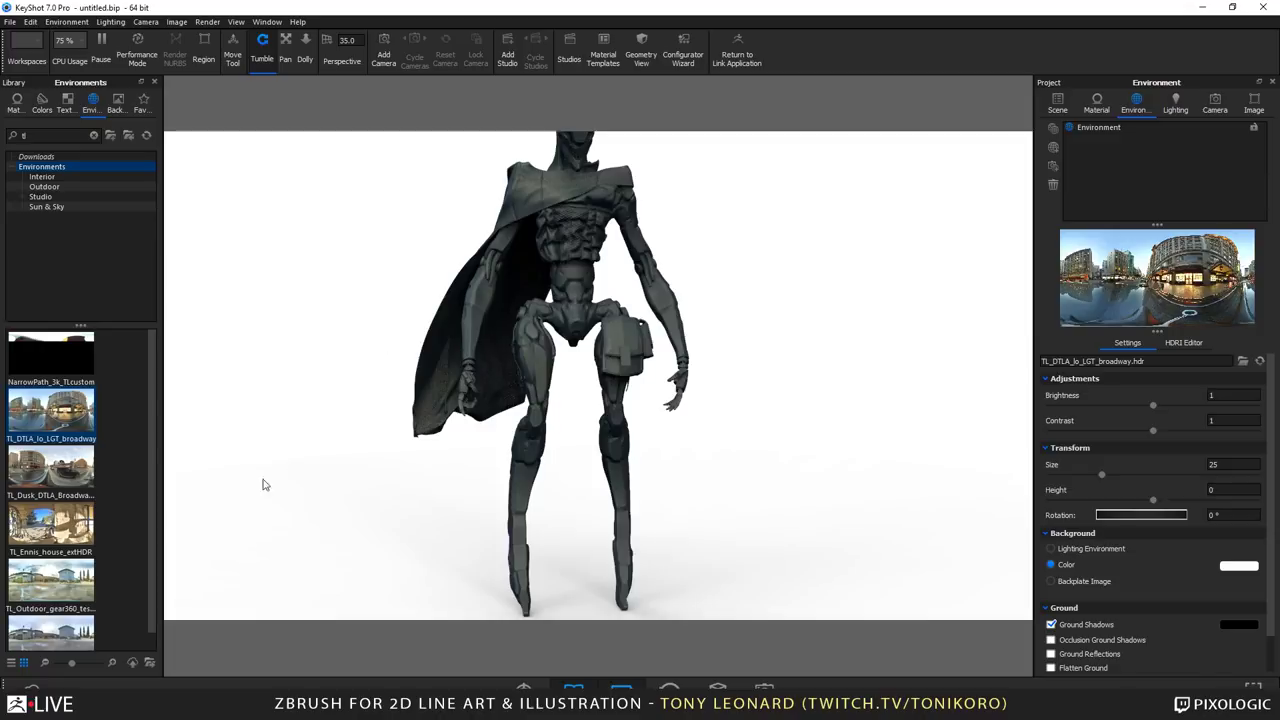
{"action": "left_click", "coordinate": [1234, 568]}
{"action": "left_click_drag", "start_coordinate": [1130, 448], "coordinate": [1058, 545]}
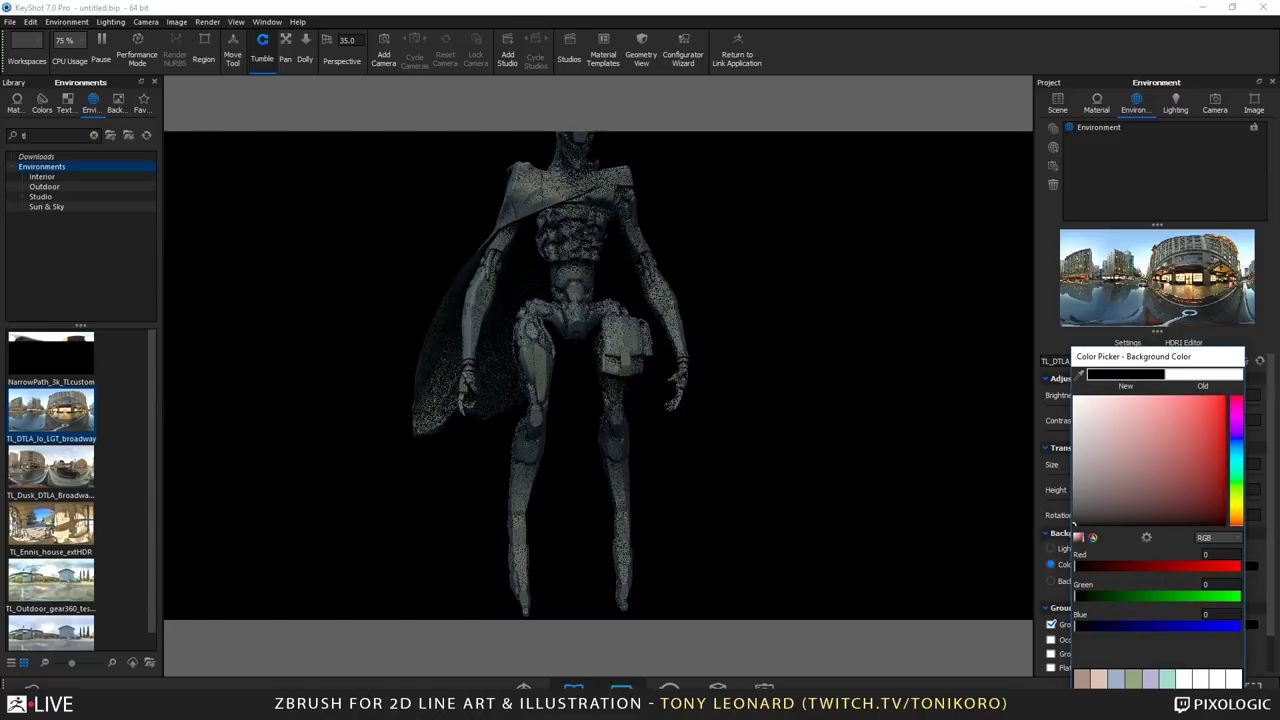
{"action": "left_click", "coordinate": [1138, 356]}
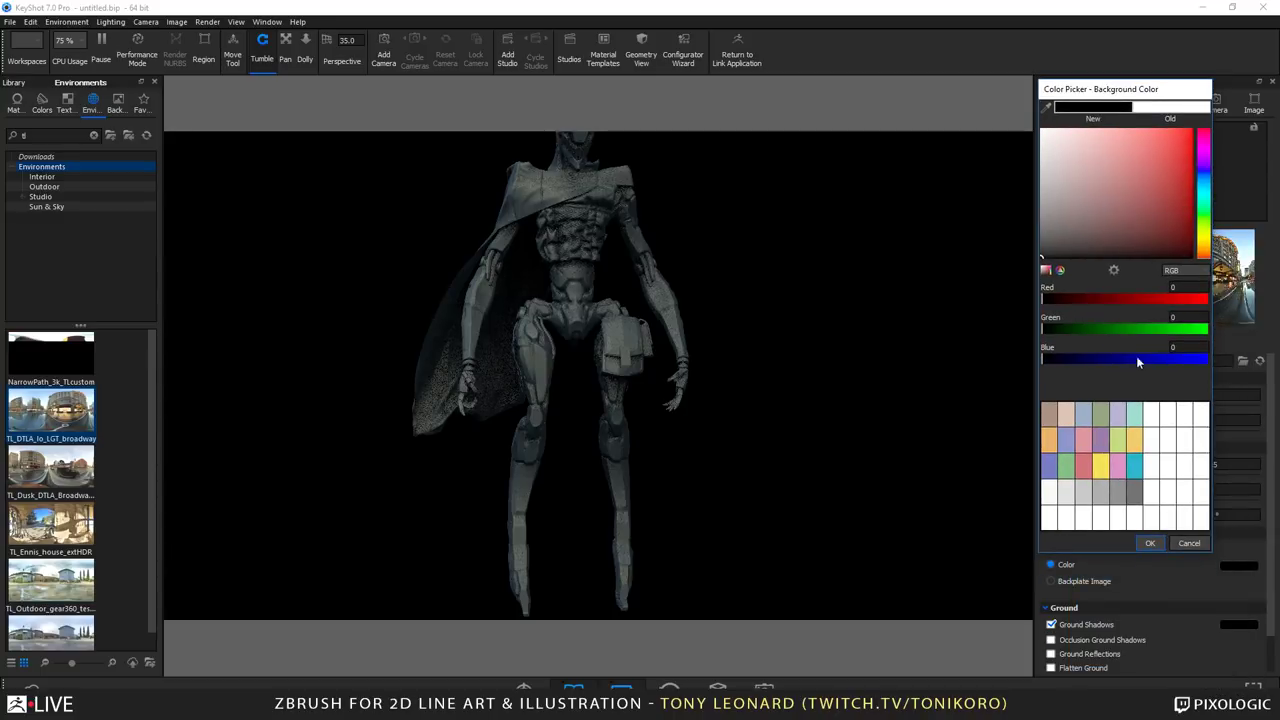
{"action": "left_click", "coordinate": [1151, 544]}
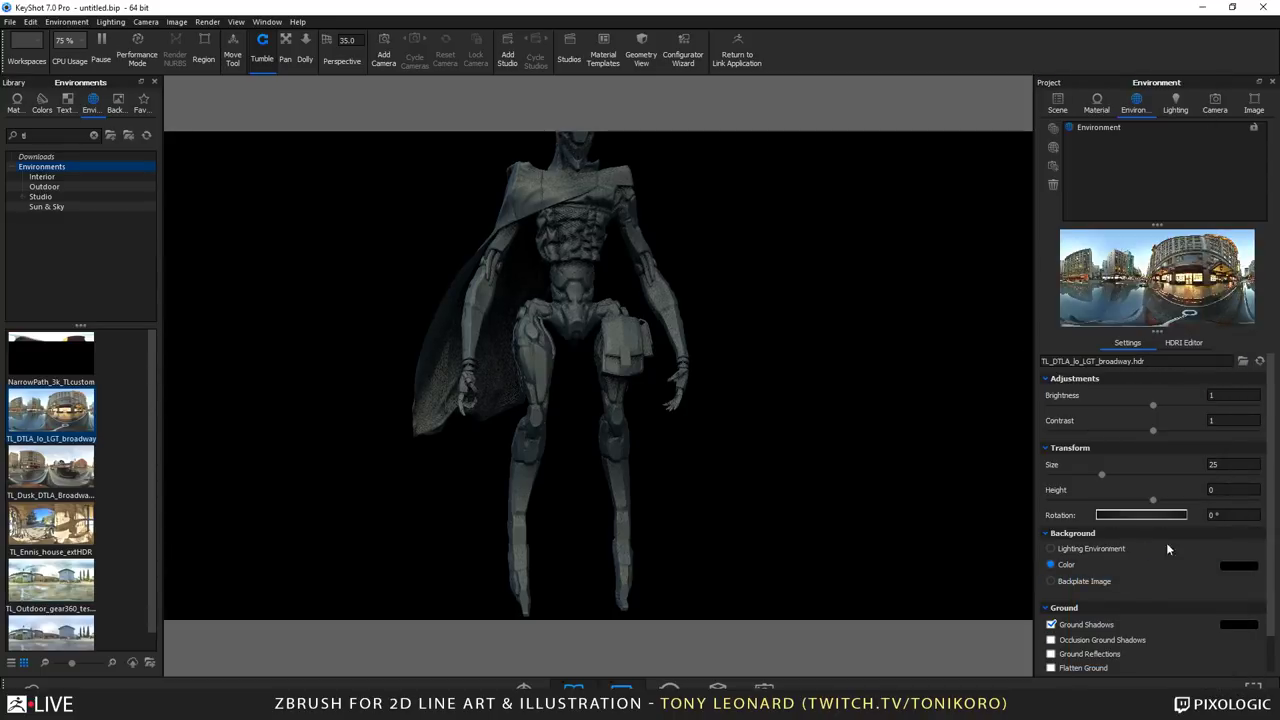
{"action": "left_click_drag", "start_coordinate": [633, 431], "coordinate": [822, 456]}
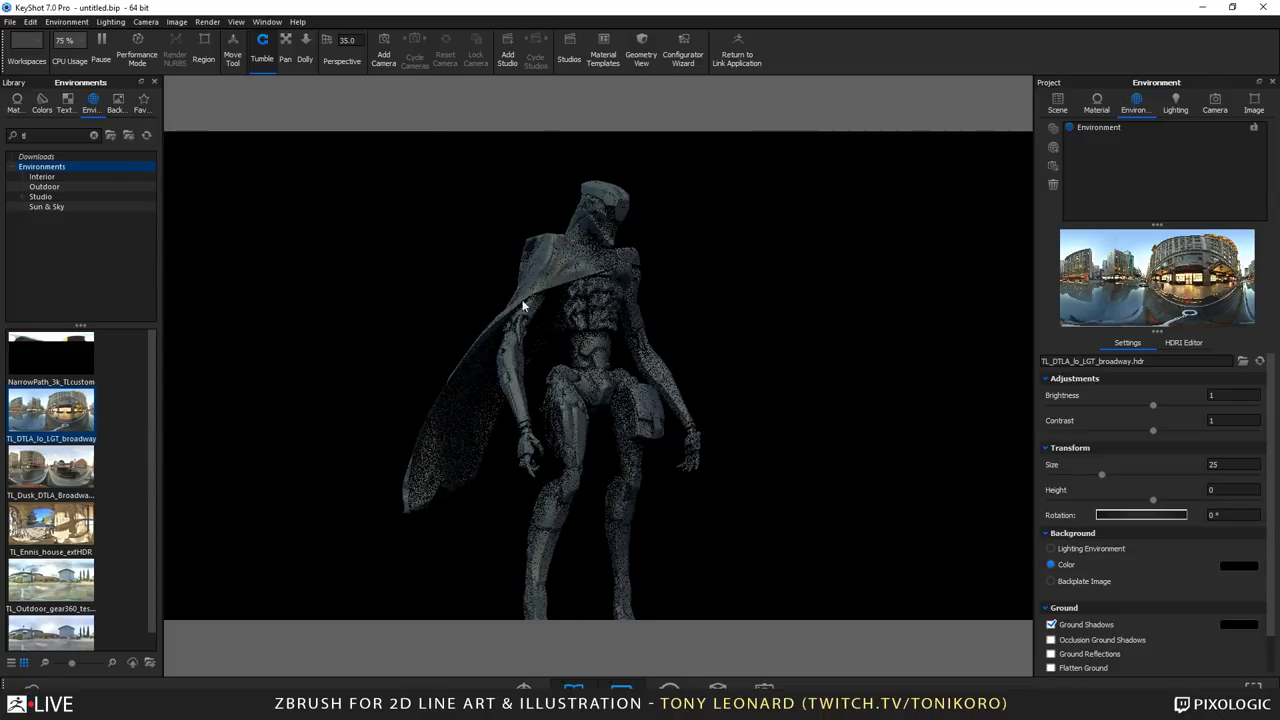
{"action": "left_click_drag", "start_coordinate": [457, 331], "coordinate": [657, 486]}
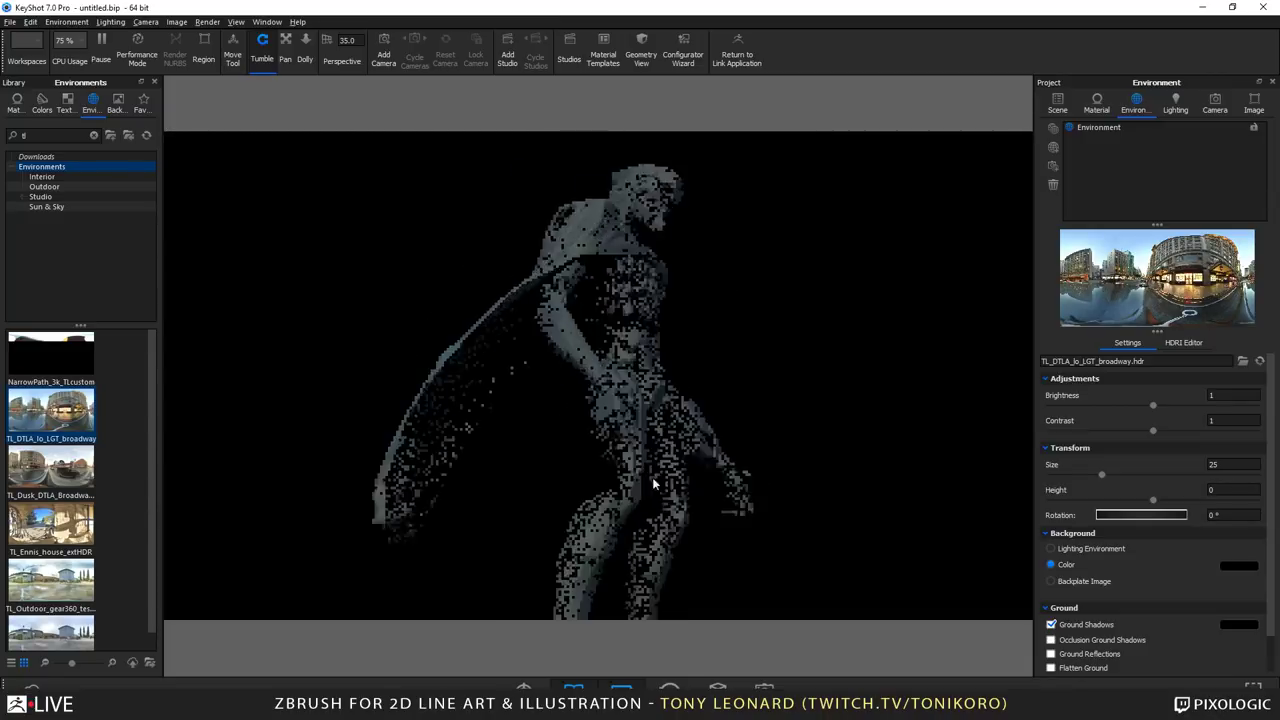
Step: From the Camera tab, orbit the cyborg through close, three-quarter and side views, then back toward the front
{"action": "left_click", "coordinate": [1214, 102]}
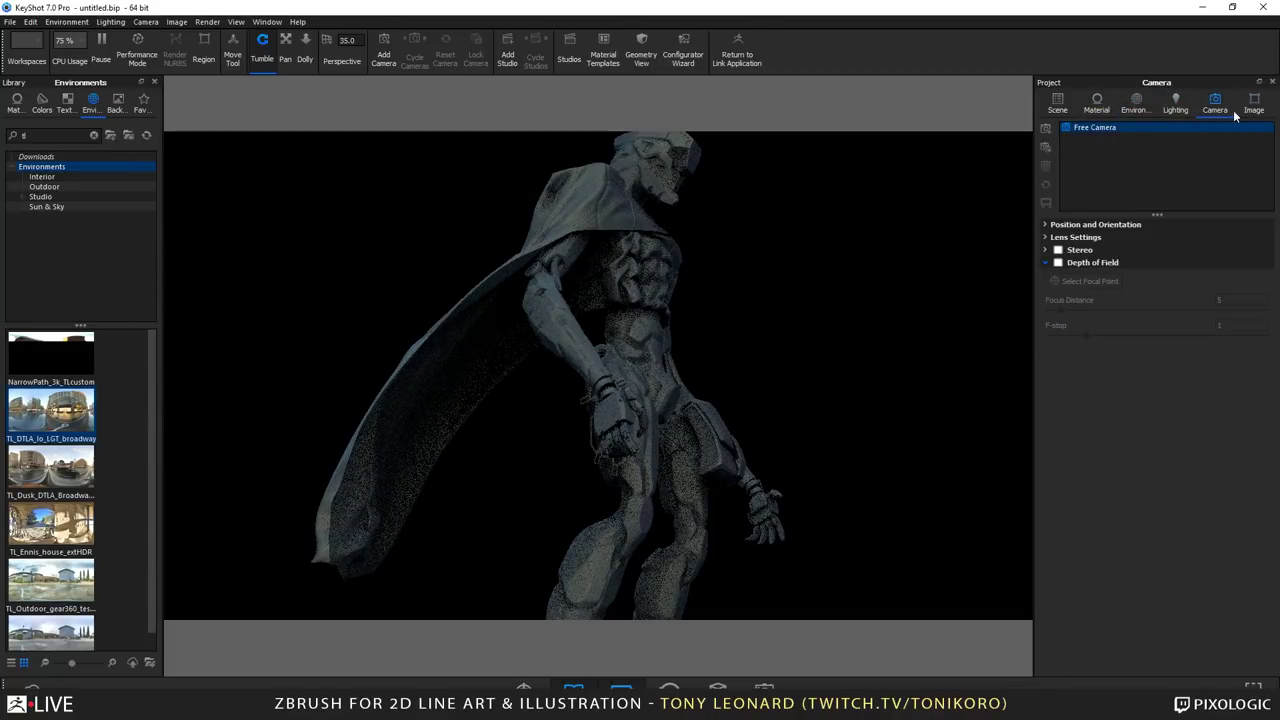
{"action": "left_click_drag", "start_coordinate": [738, 307], "coordinate": [789, 371]}
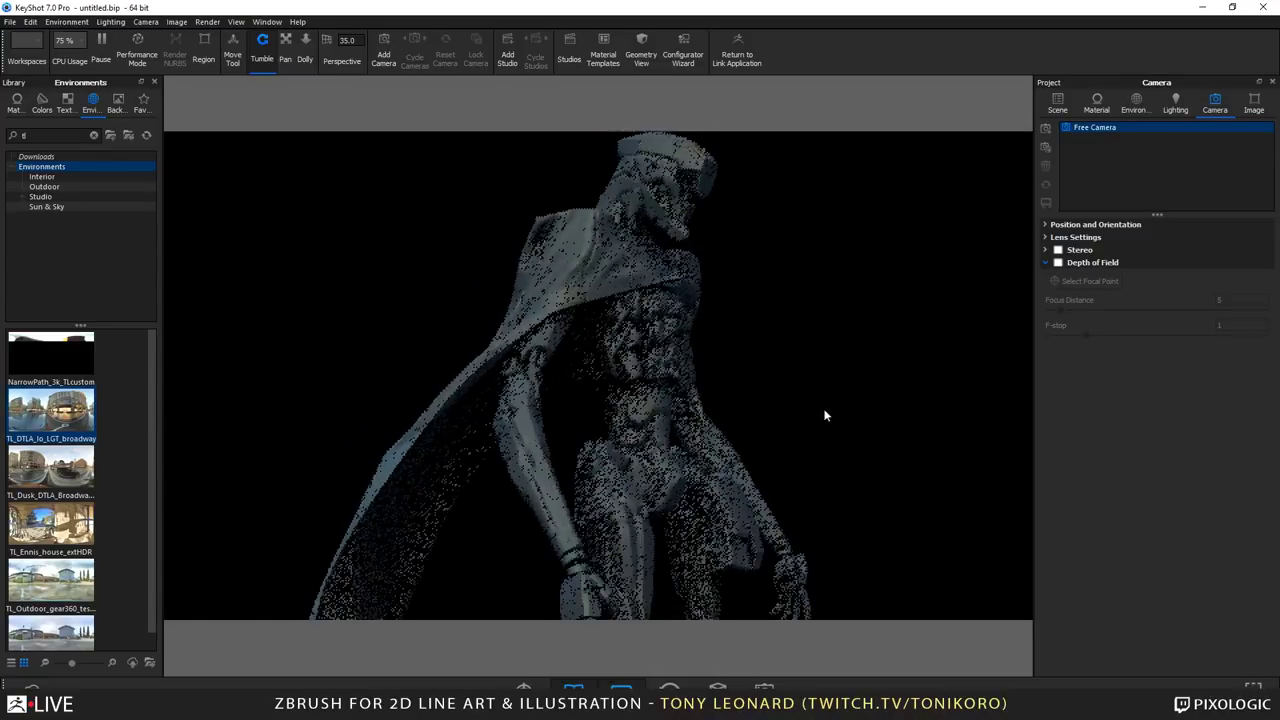
{"action": "left_click_drag", "start_coordinate": [826, 417], "coordinate": [814, 386]}
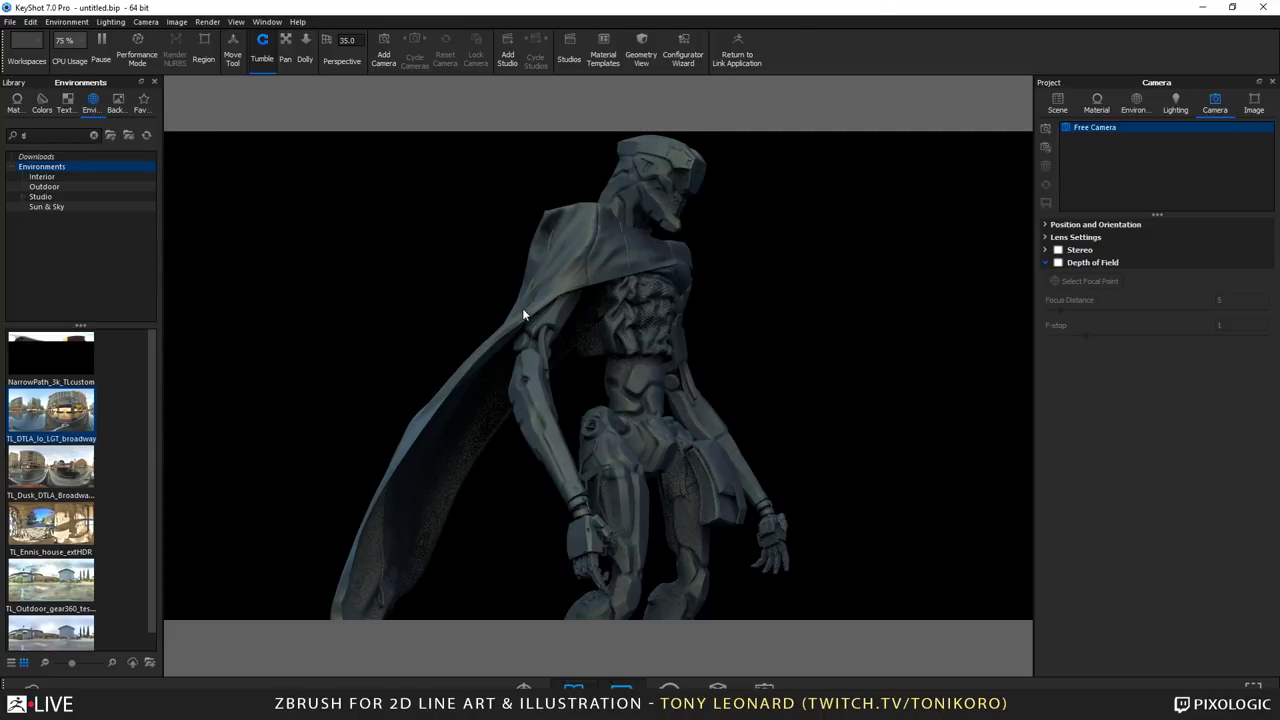
{"action": "left_click_drag", "start_coordinate": [602, 310], "coordinate": [609, 349]}
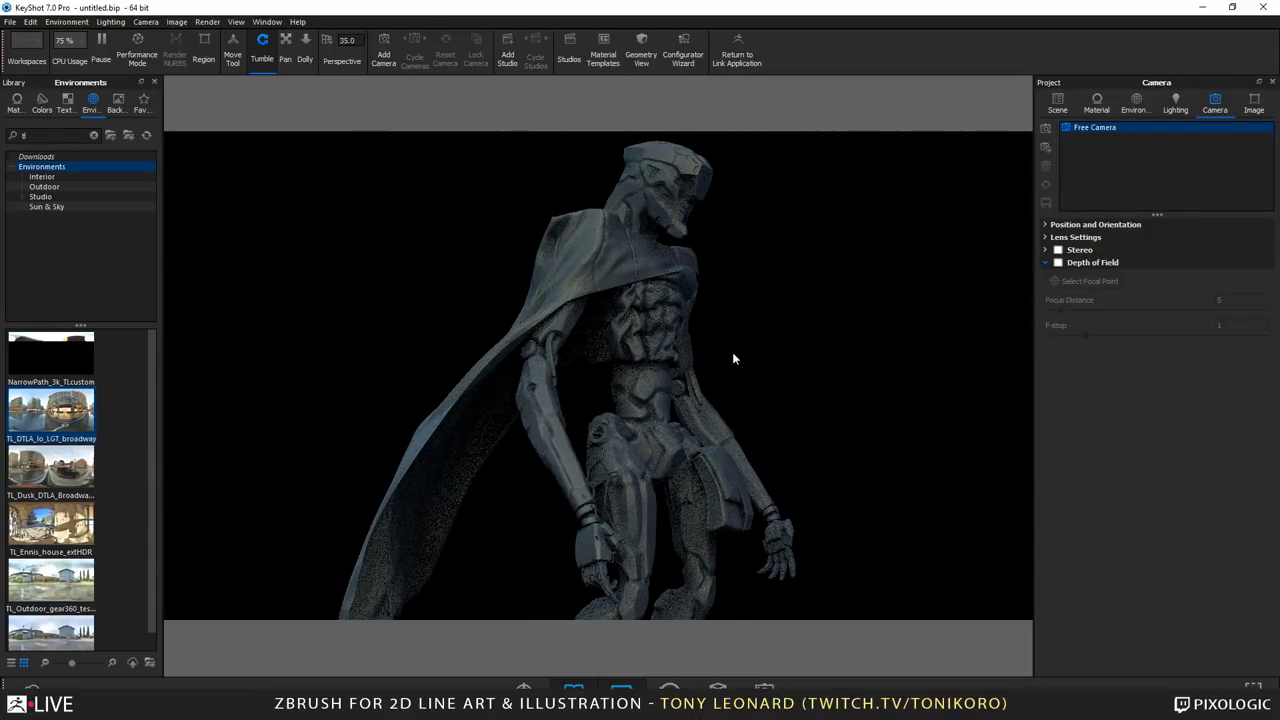
{"action": "left_click_drag", "start_coordinate": [580, 386], "coordinate": [689, 497]}
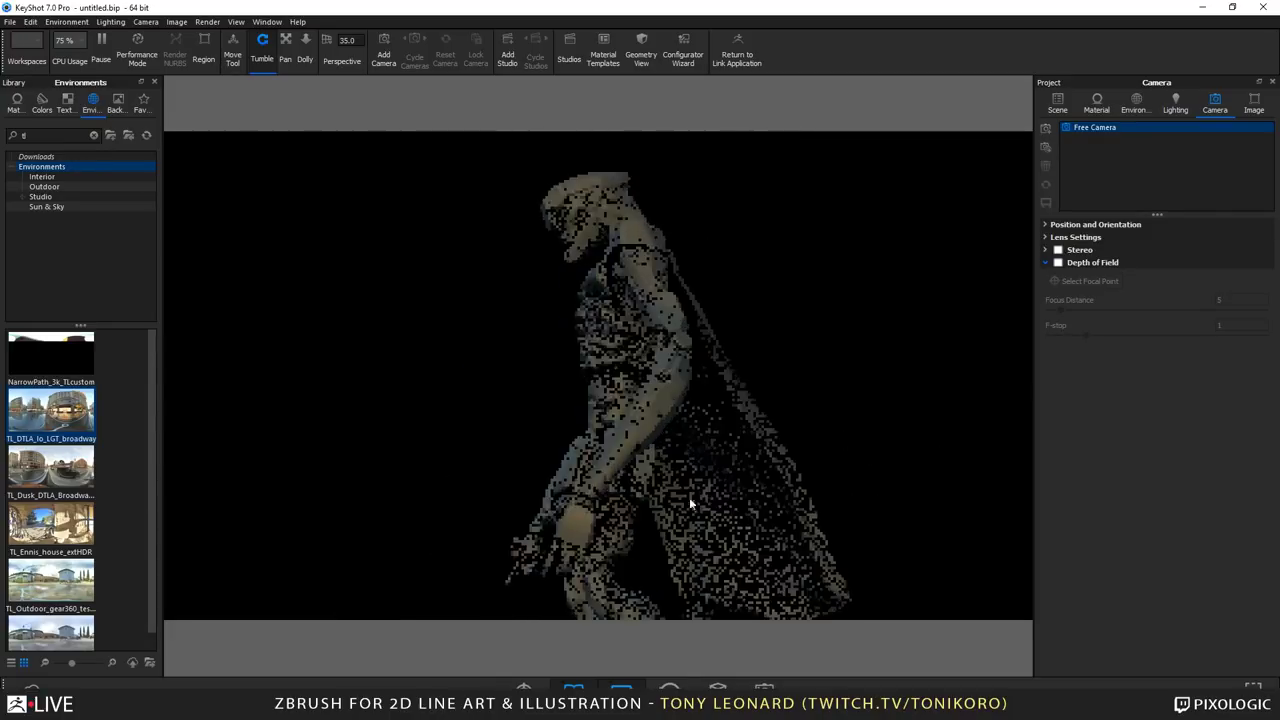
{"action": "left_click_drag", "start_coordinate": [591, 306], "coordinate": [668, 352]}
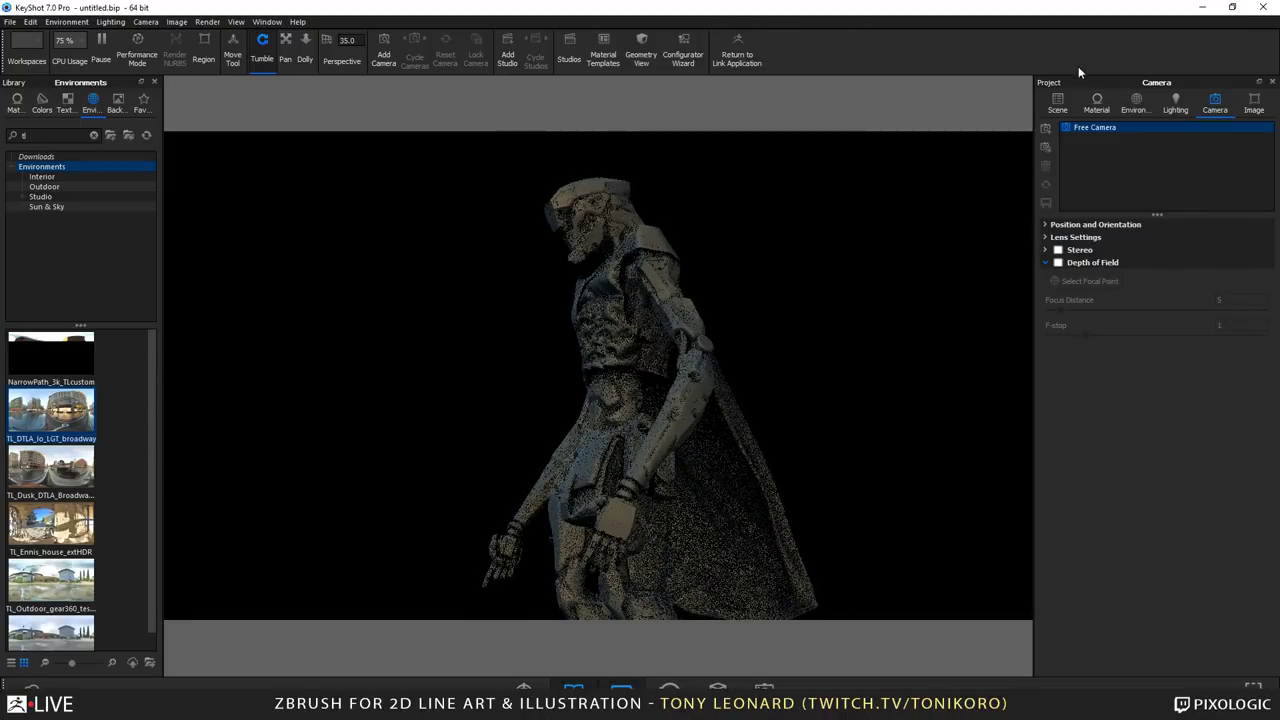
{"action": "left_click", "coordinate": [1135, 102]}
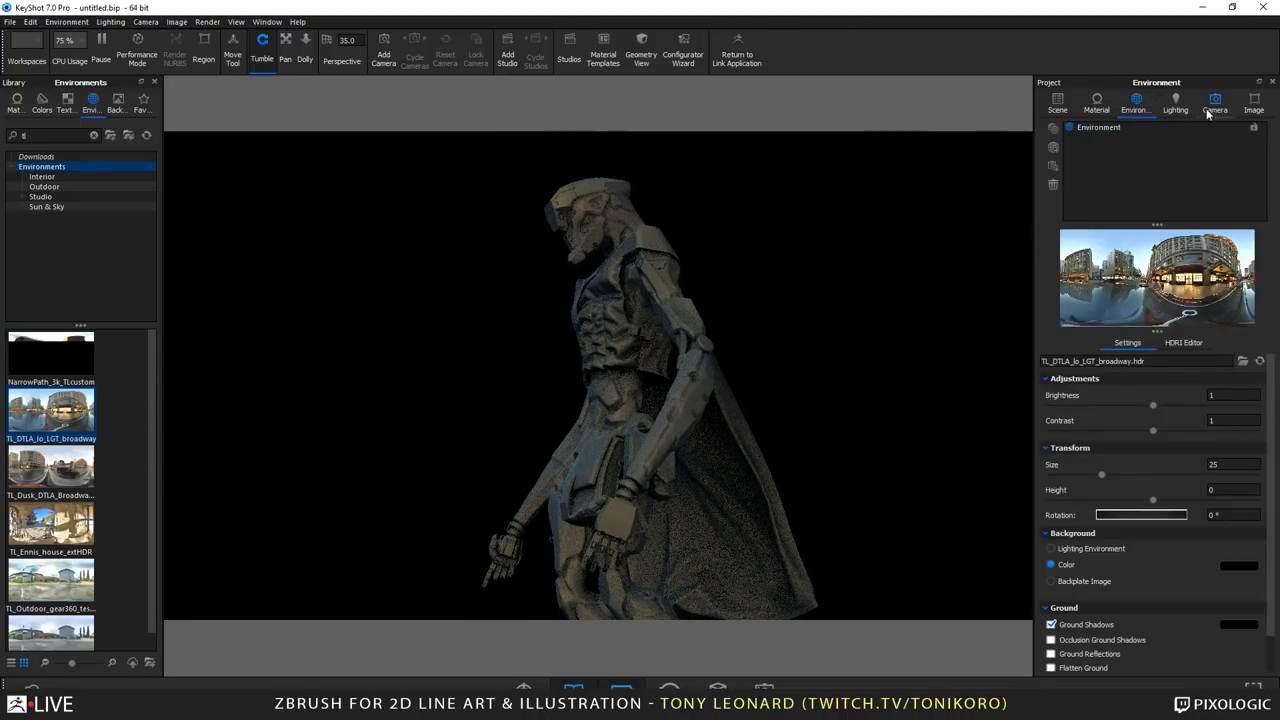
Step: Restore the broadway lighting environment as background, orbit to a low angle, and open the HDRI Editor
{"action": "left_click", "coordinate": [1177, 104]}
{"action": "left_click", "coordinate": [1135, 102]}
{"action": "left_click", "coordinate": [1092, 549]}
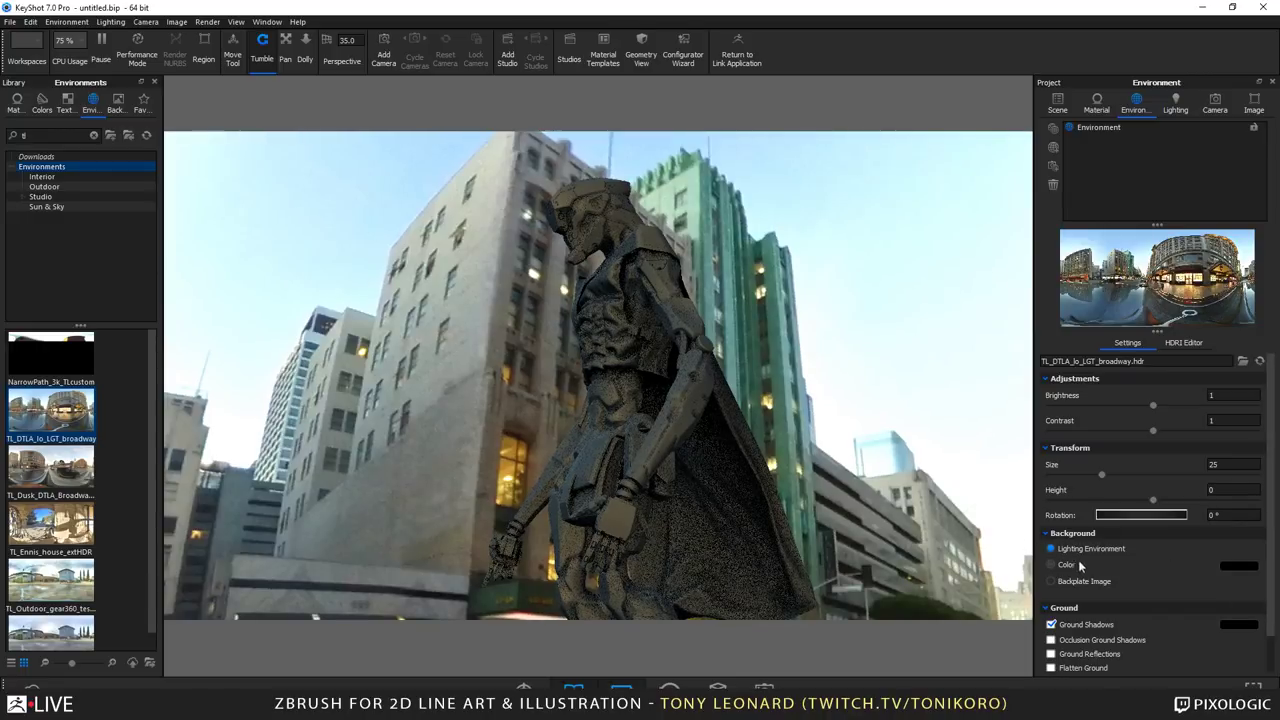
{"action": "left_click_drag", "start_coordinate": [447, 483], "coordinate": [638, 488]}
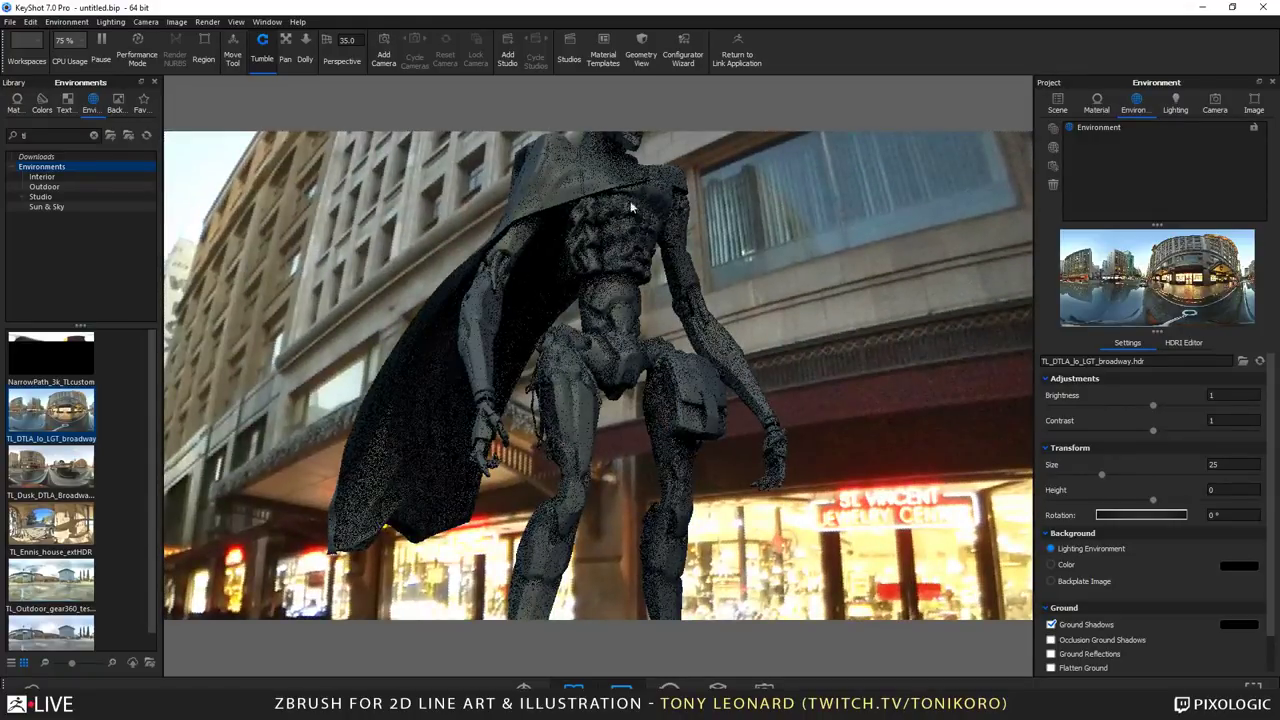
{"action": "left_click", "coordinate": [1184, 343]}
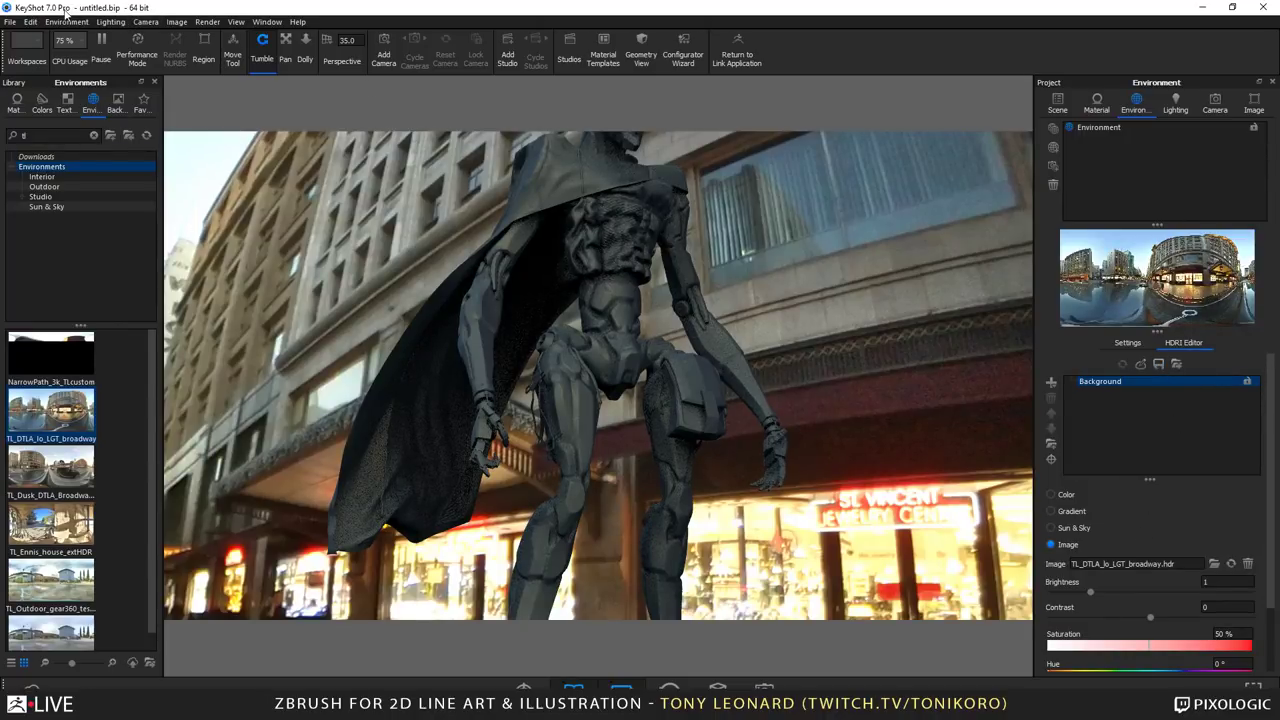
Step: Add a highlight pin to the HDRI and move it to the right
{"action": "left_click", "coordinate": [1051, 383]}
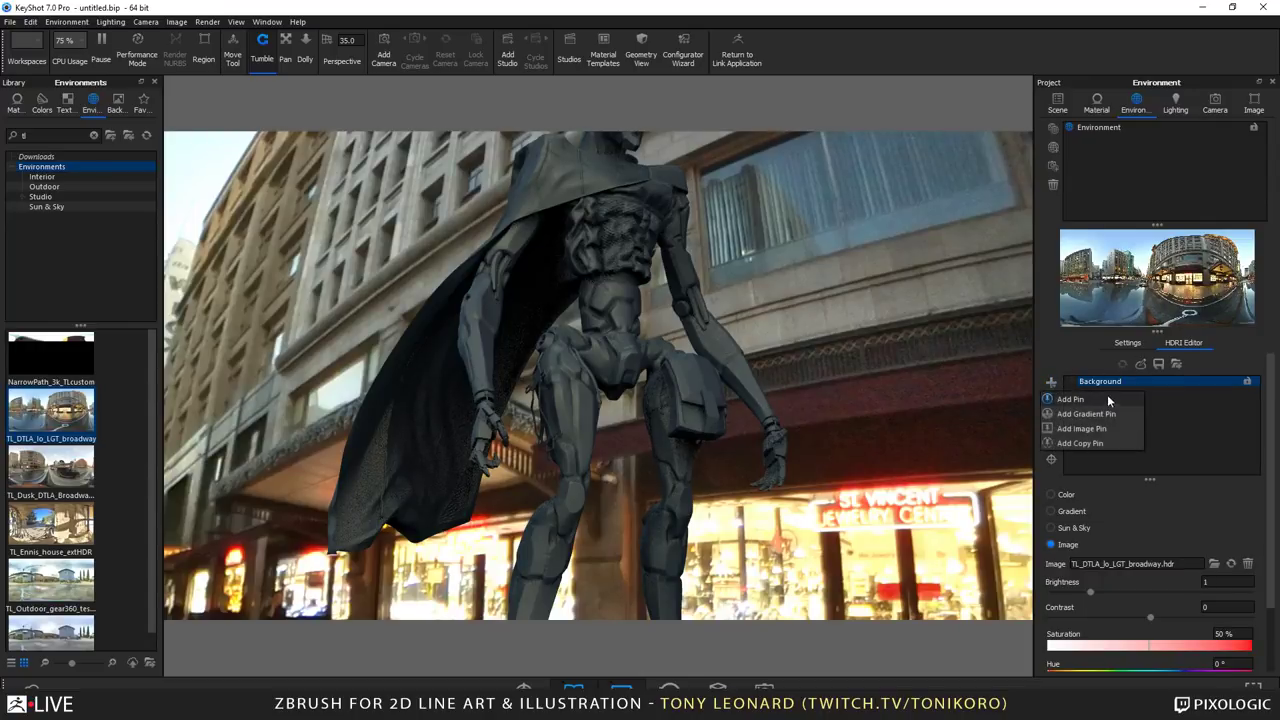
{"action": "left_click", "coordinate": [1088, 397]}
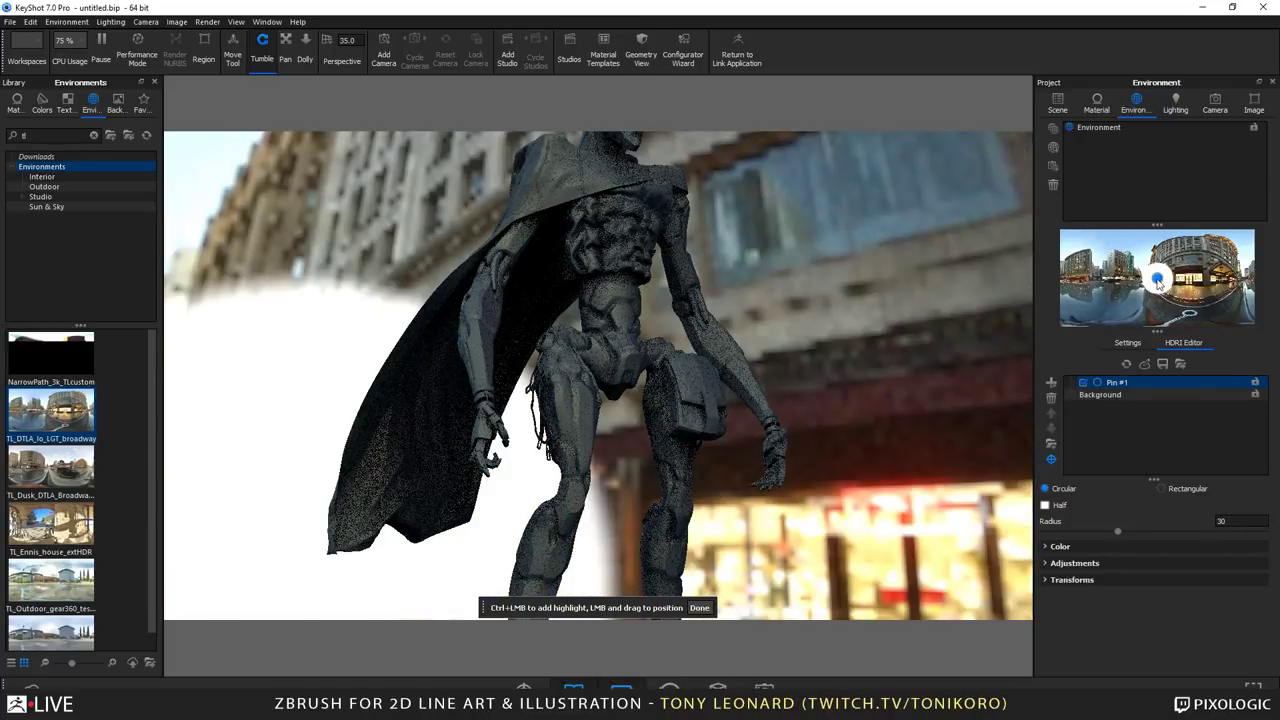
{"action": "left_click_drag", "start_coordinate": [1158, 280], "coordinate": [1192, 282]}
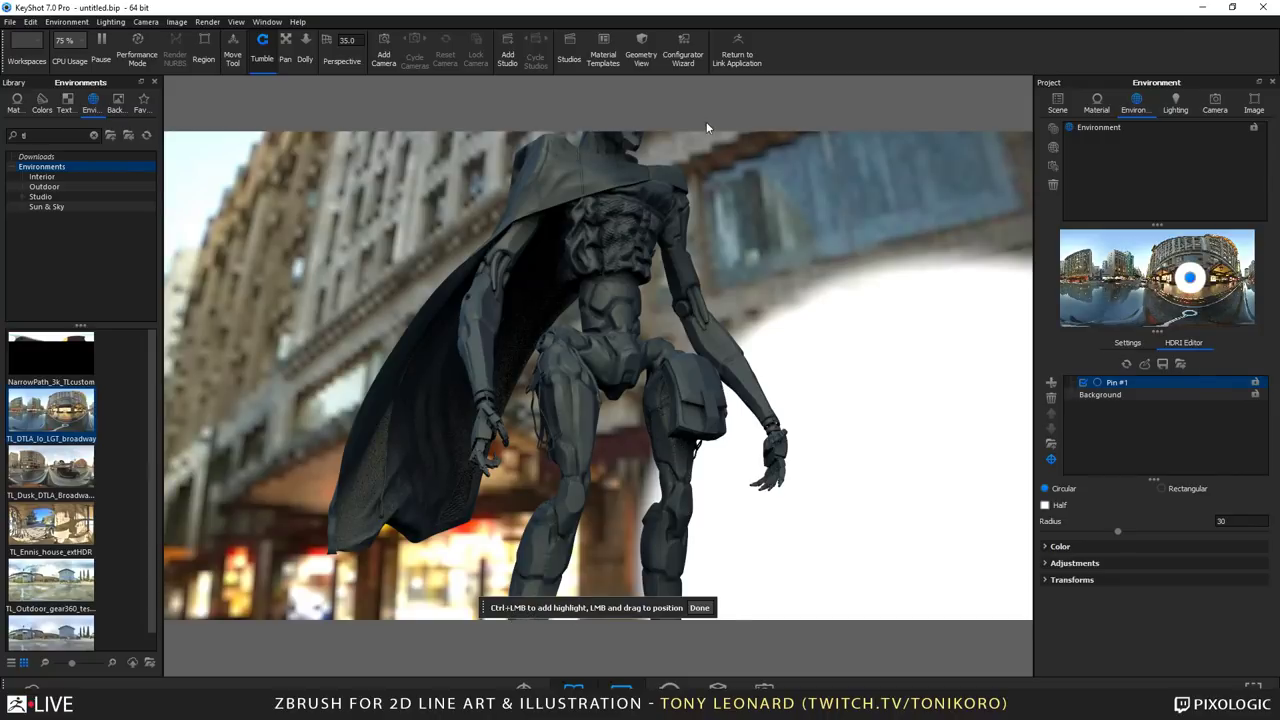
Step: Add a second highlight pin, Pin #2, then open Pin #1's colour chooser
{"action": "left_click", "coordinate": [684, 182], "text": "ctrl"}
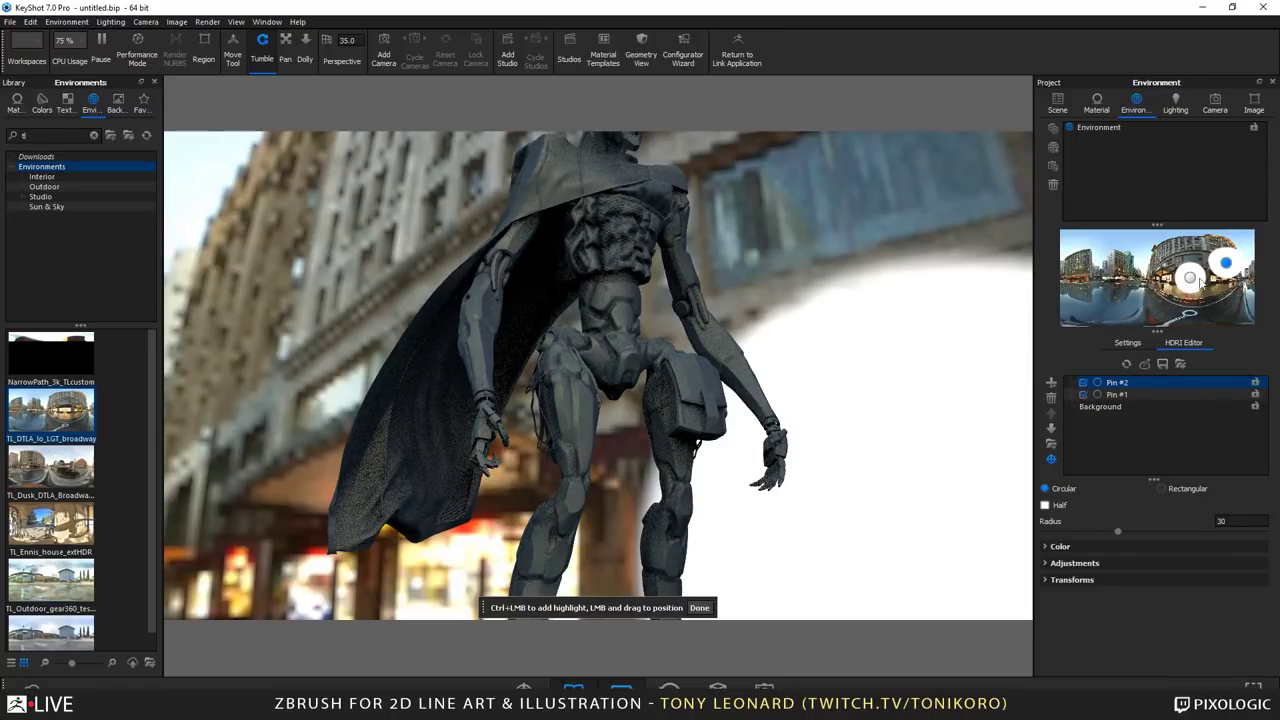
{"action": "left_click", "coordinate": [1191, 279]}
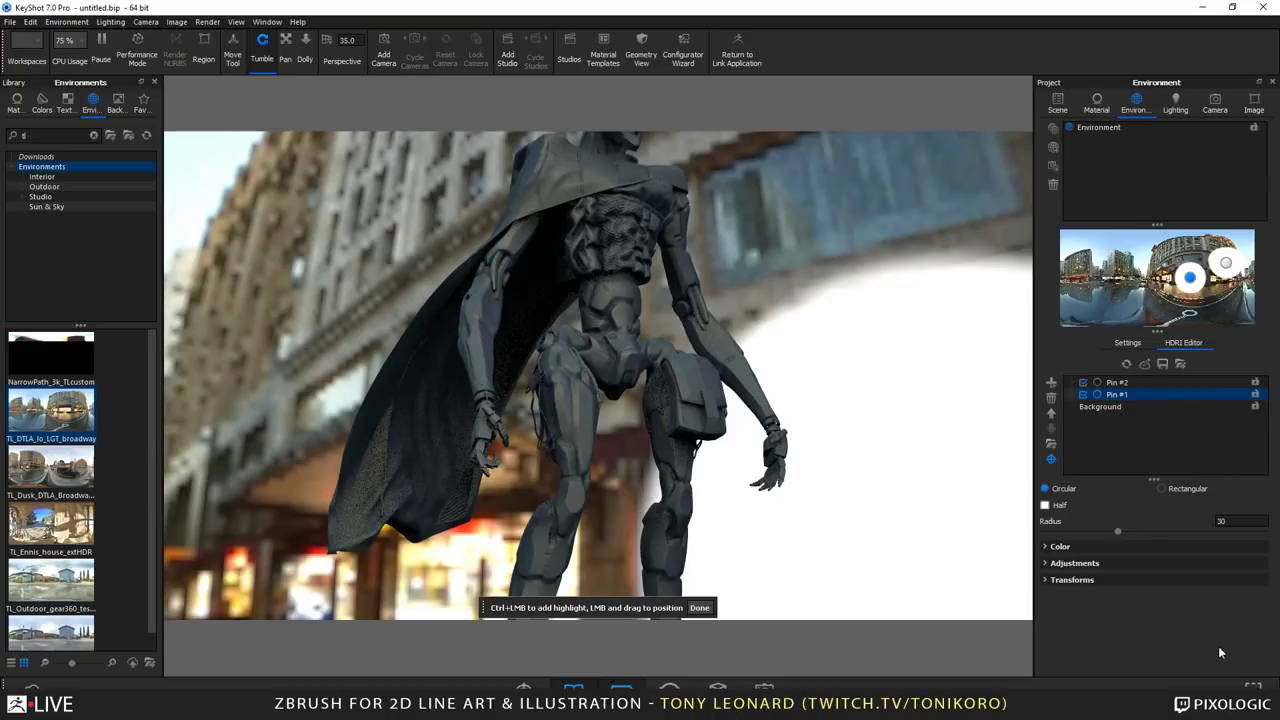
{"action": "left_click", "coordinate": [1046, 547]}
{"action": "left_click", "coordinate": [1247, 565]}
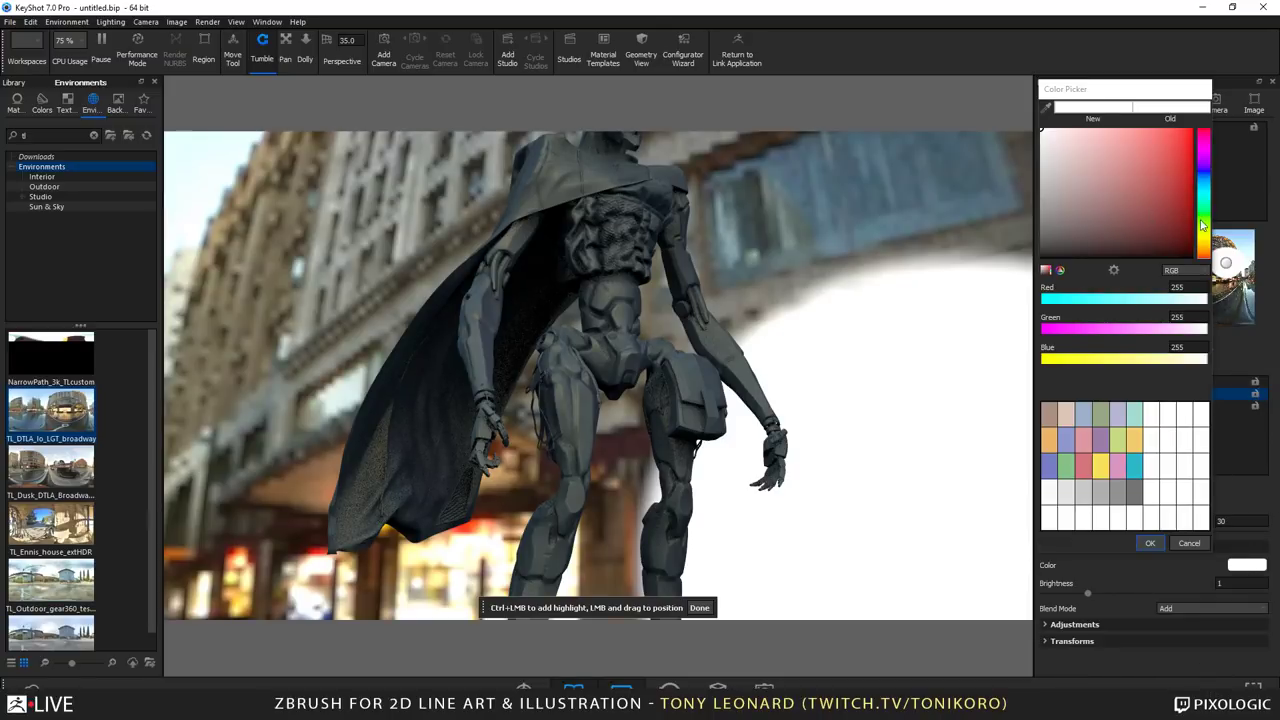
Step: Give Pin #1 a warm light orange (peach) colour
{"action": "left_click_drag", "start_coordinate": [1204, 250], "coordinate": [1206, 255]}
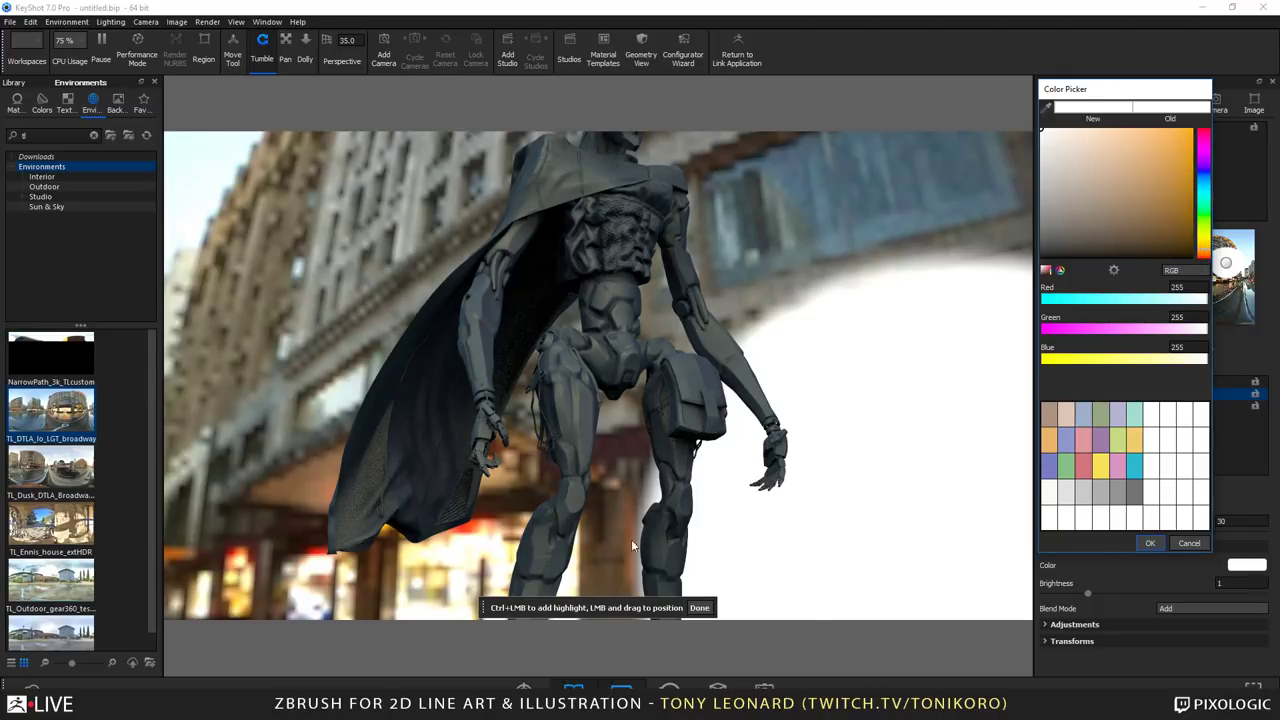
{"action": "left_click", "coordinate": [1161, 137]}
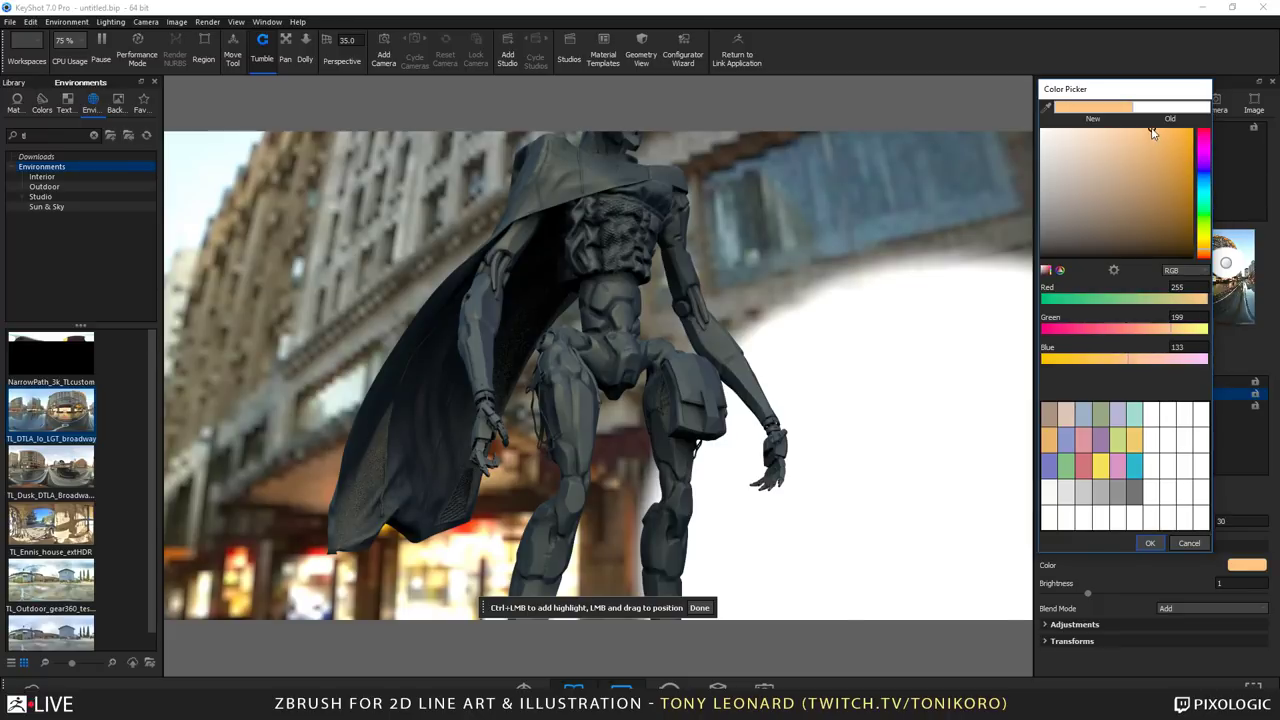
{"action": "left_click", "coordinate": [1155, 129]}
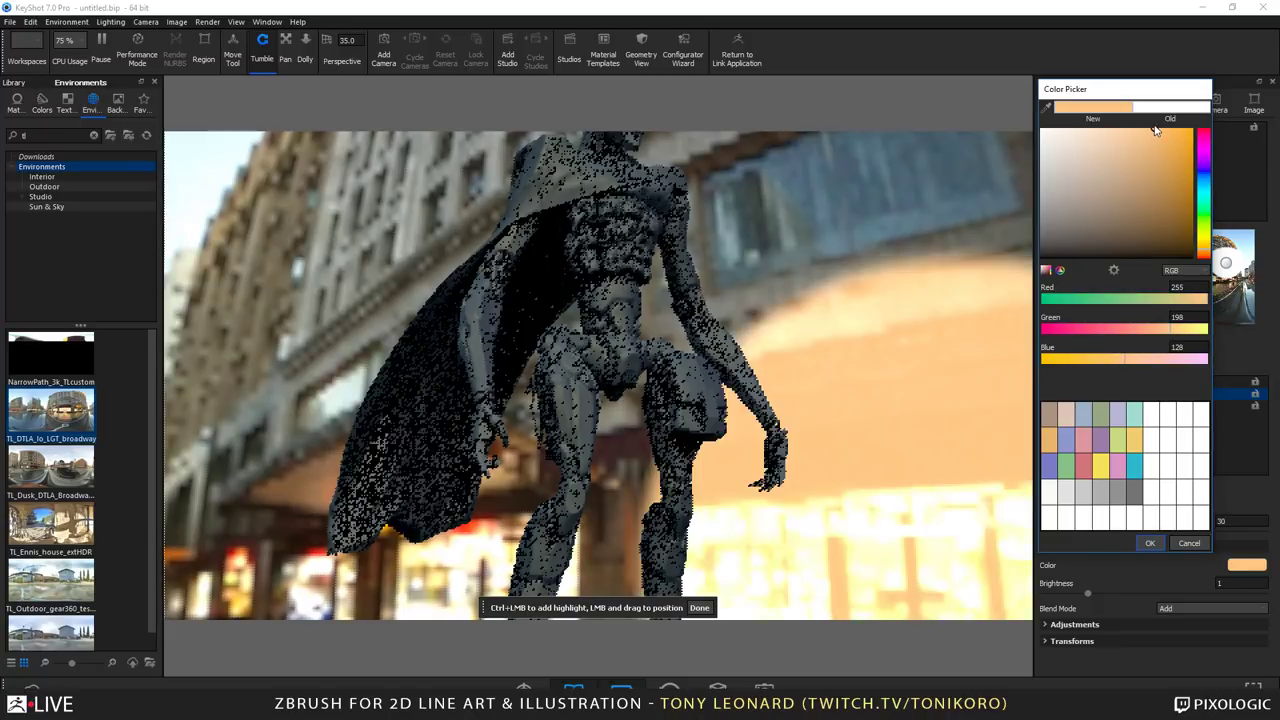
{"action": "left_click", "coordinate": [1149, 543]}
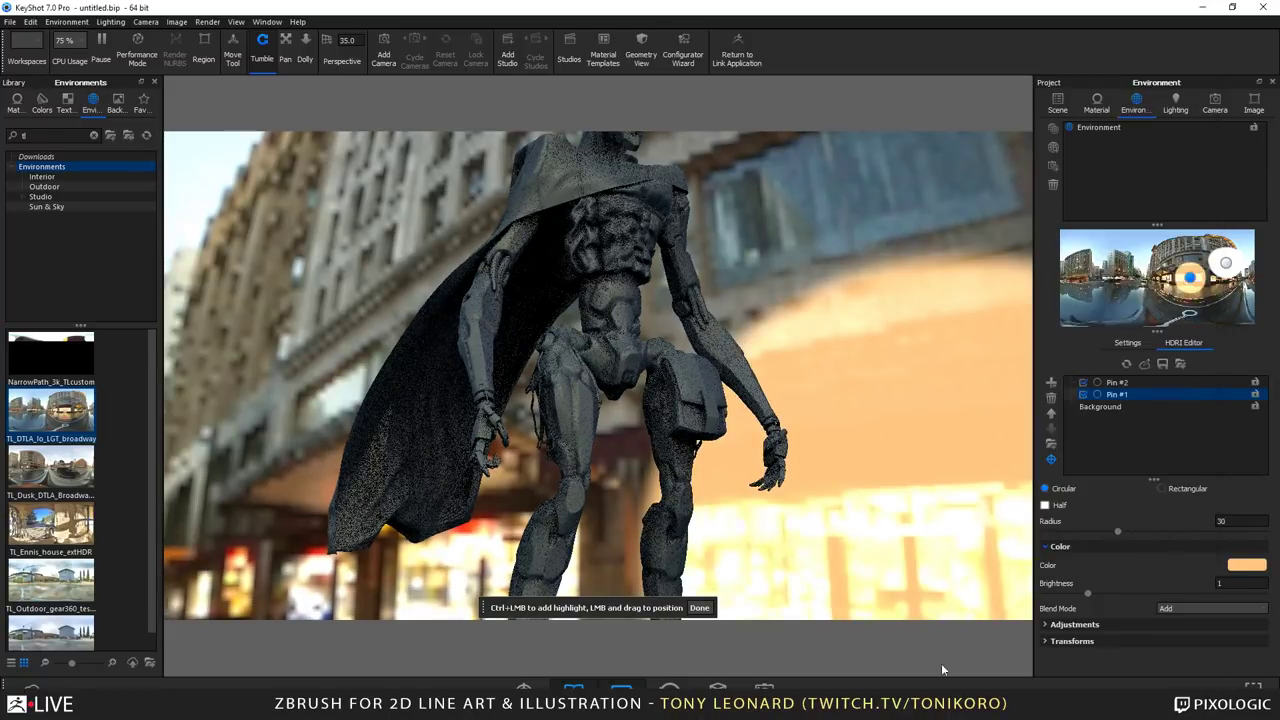
Step: Set Pin #1's falloff to 0.196 and change its Blend Mode from Add to Blend
{"action": "left_click", "coordinate": [1045, 624]}
{"action": "scroll", "coordinate": [1149, 500], "scroll_direction": "down", "scroll_amount": 1}
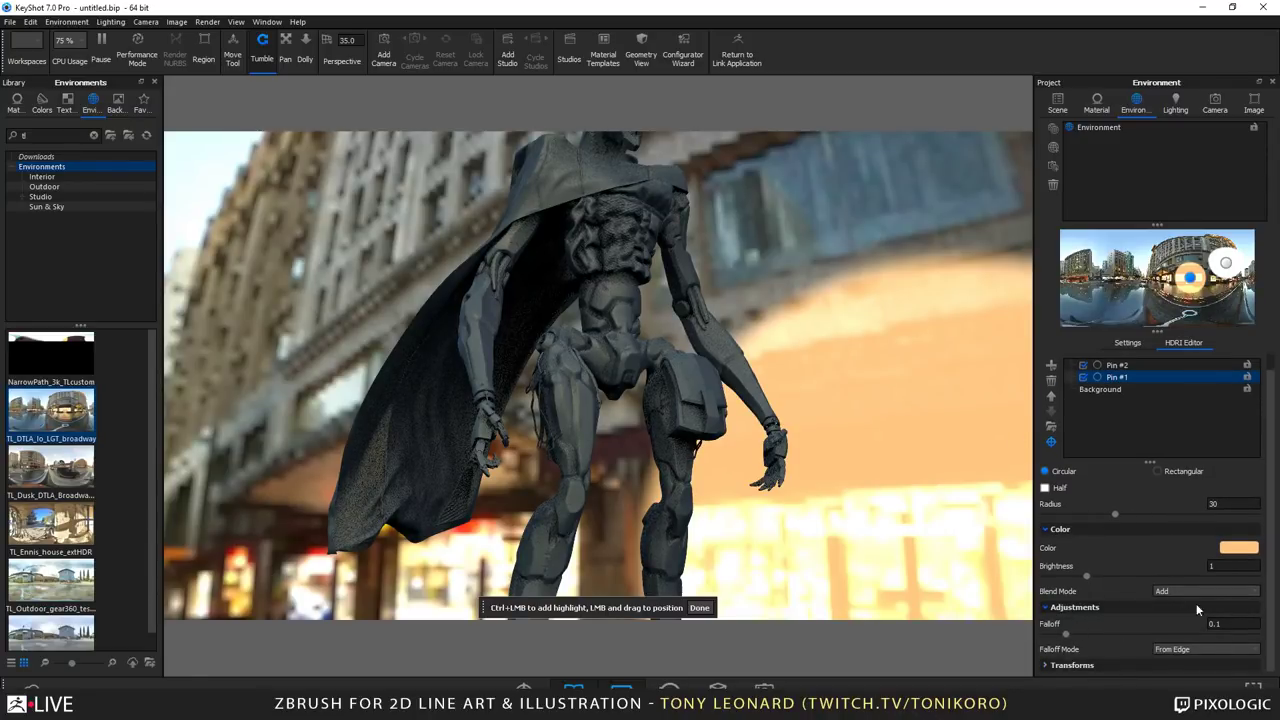
{"action": "left_click_drag", "start_coordinate": [1066, 633], "coordinate": [1086, 633]}
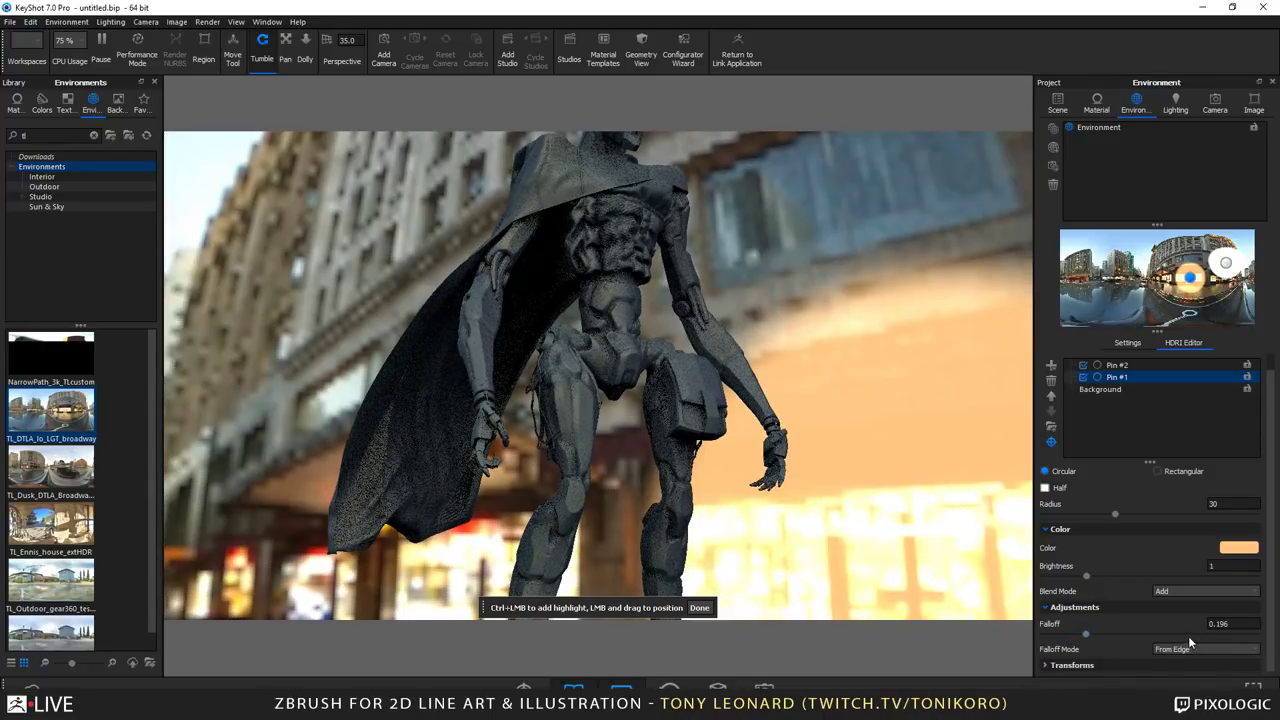
{"action": "left_click", "coordinate": [1193, 590]}
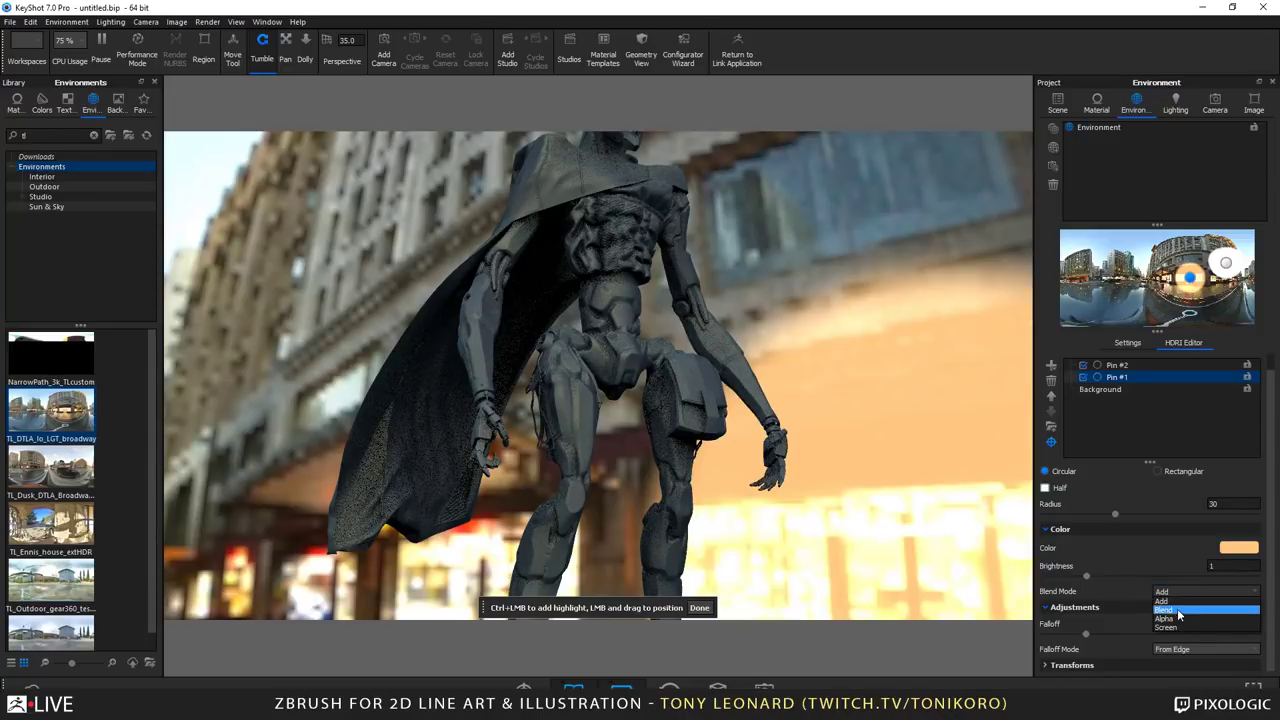
{"action": "left_click", "coordinate": [1177, 609]}
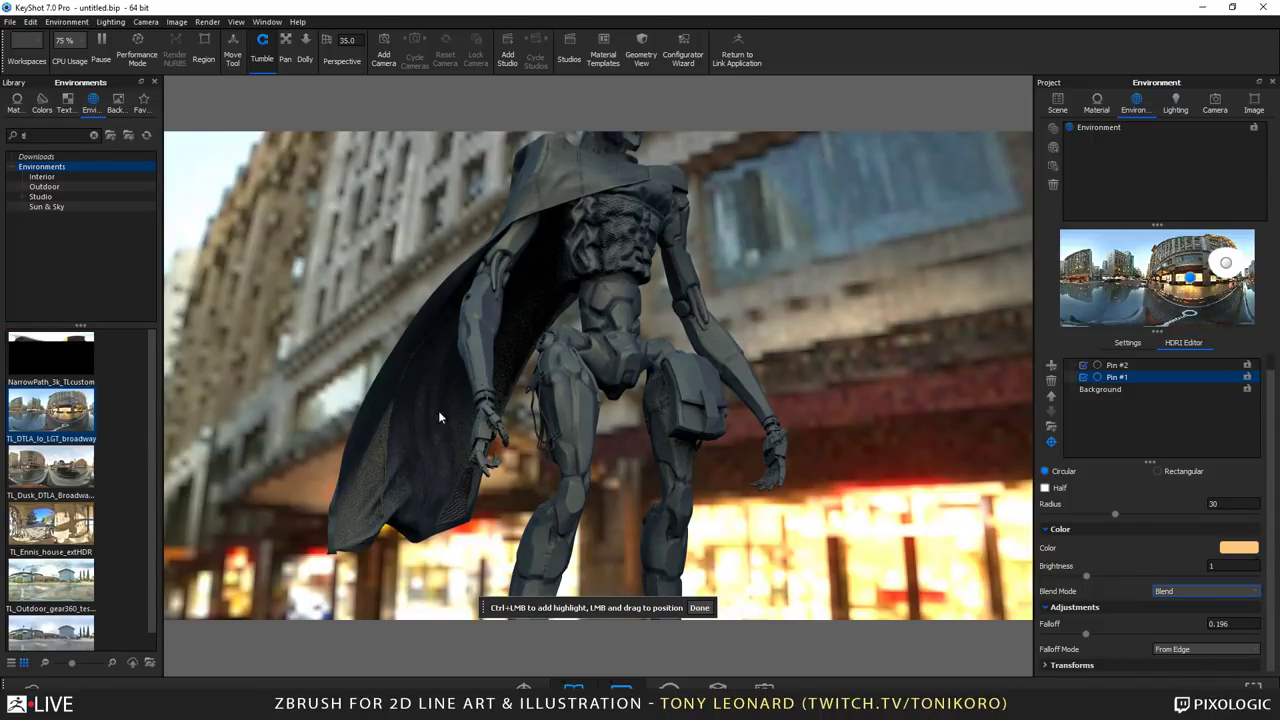
Step: Finish the pins, orbit to look up at the character, and show Environment Settings
{"action": "left_click", "coordinate": [700, 608]}
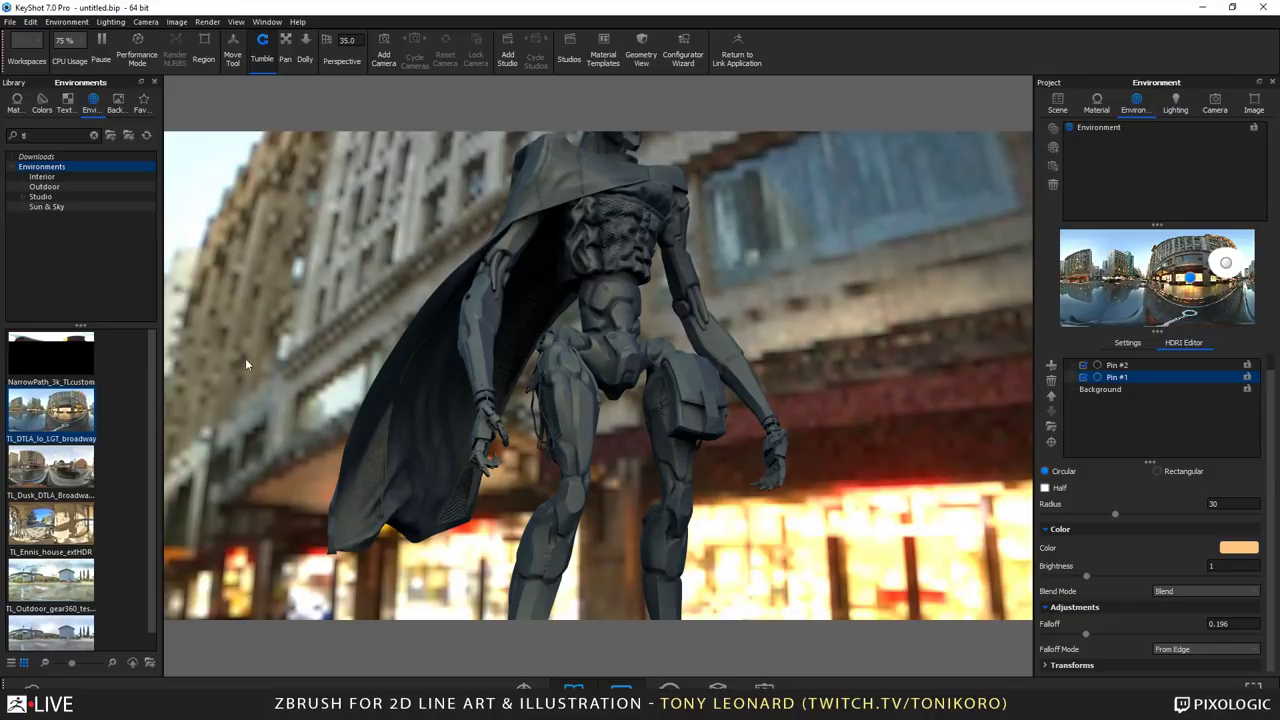
{"action": "left_click_drag", "start_coordinate": [370, 326], "coordinate": [576, 372]}
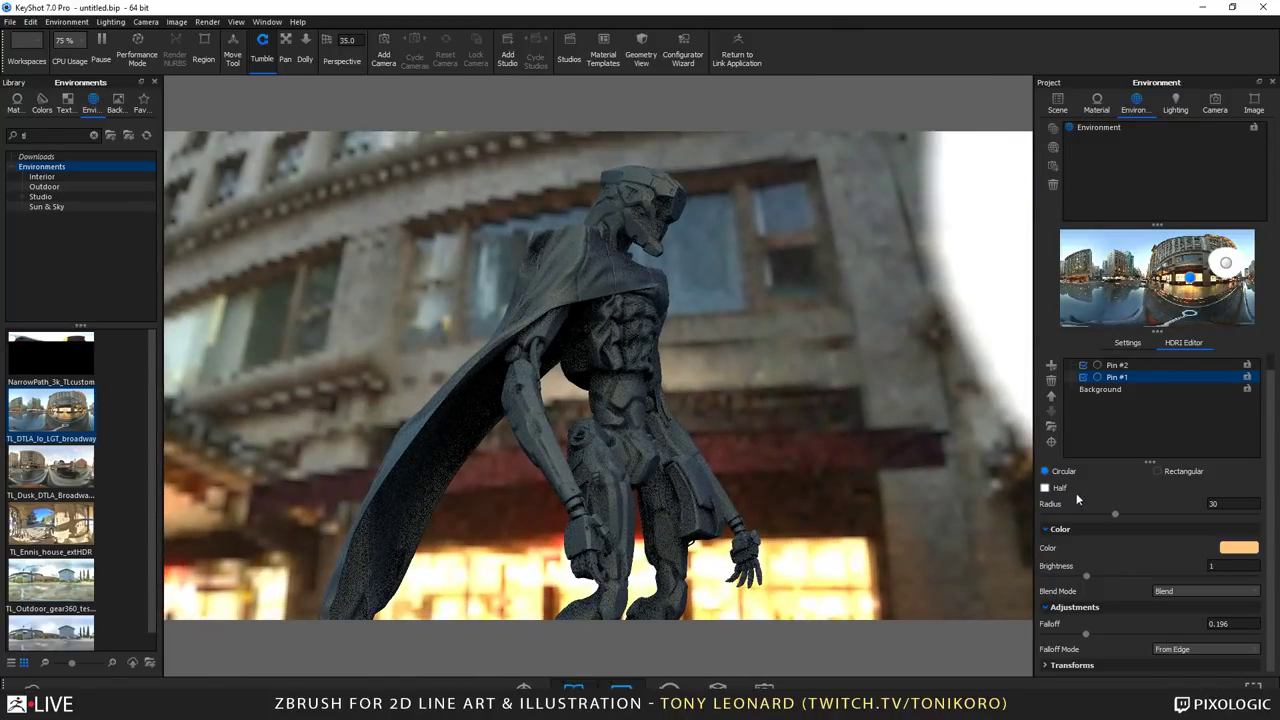
{"action": "left_click", "coordinate": [1182, 114]}
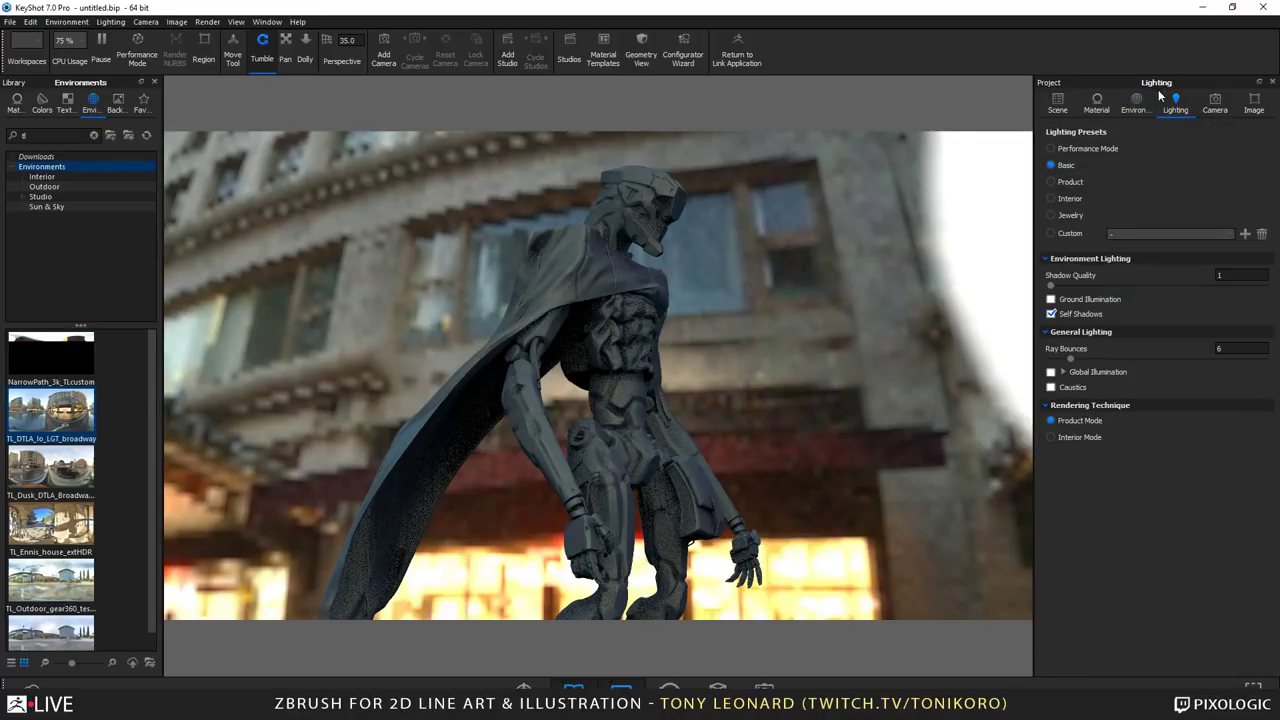
{"action": "left_click", "coordinate": [1136, 102]}
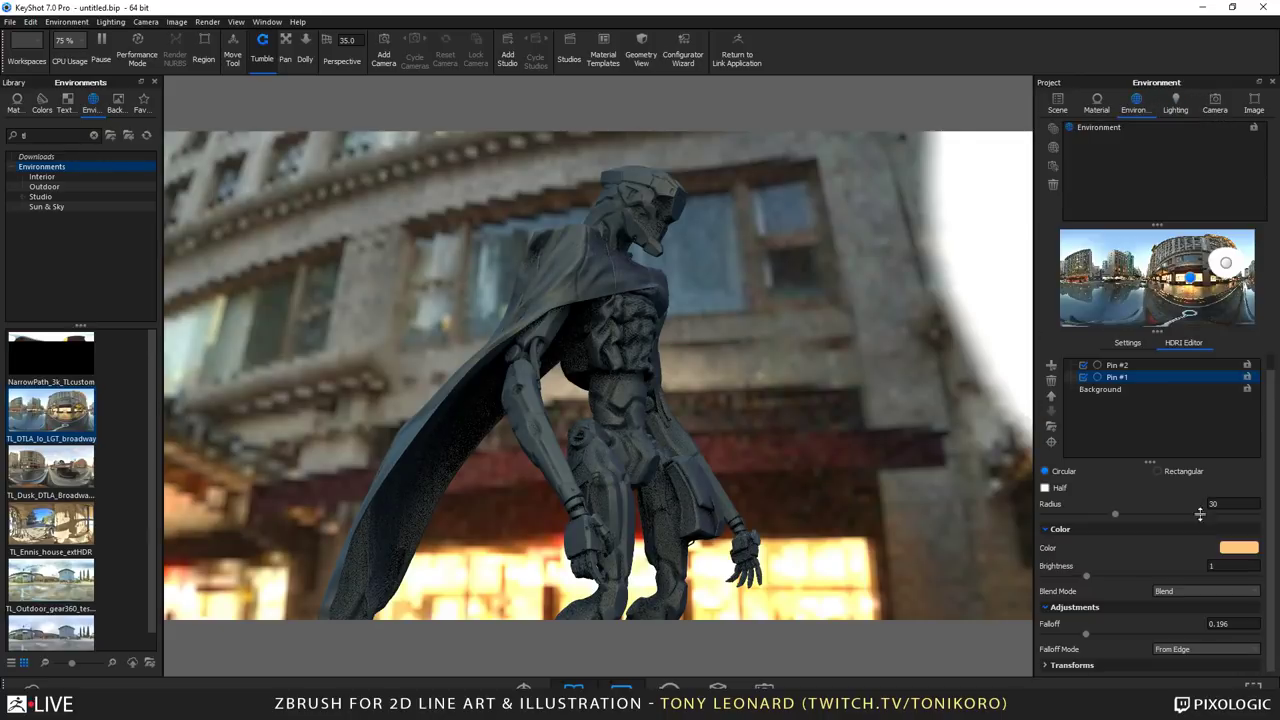
{"action": "left_click", "coordinate": [1127, 343]}
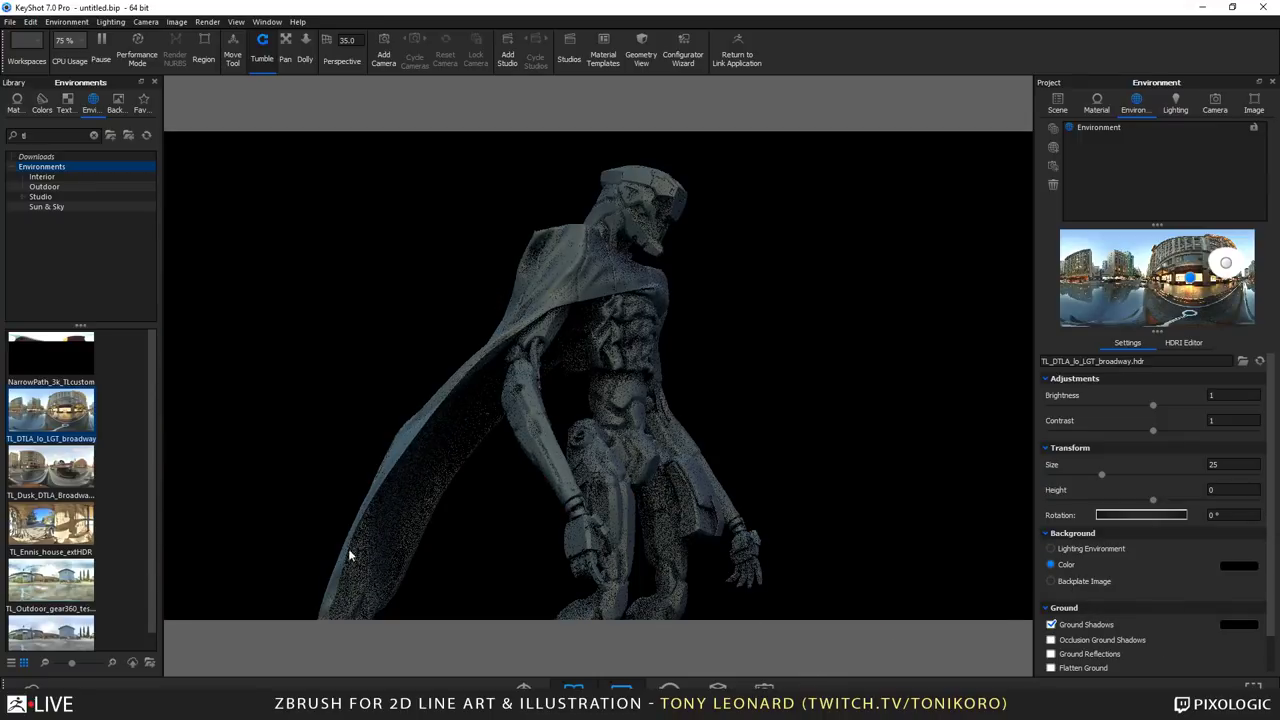
Step: Orbit the view to a low side profile of the cloaked cyborg against black
{"action": "left_click_drag", "start_coordinate": [558, 492], "coordinate": [617, 497]}
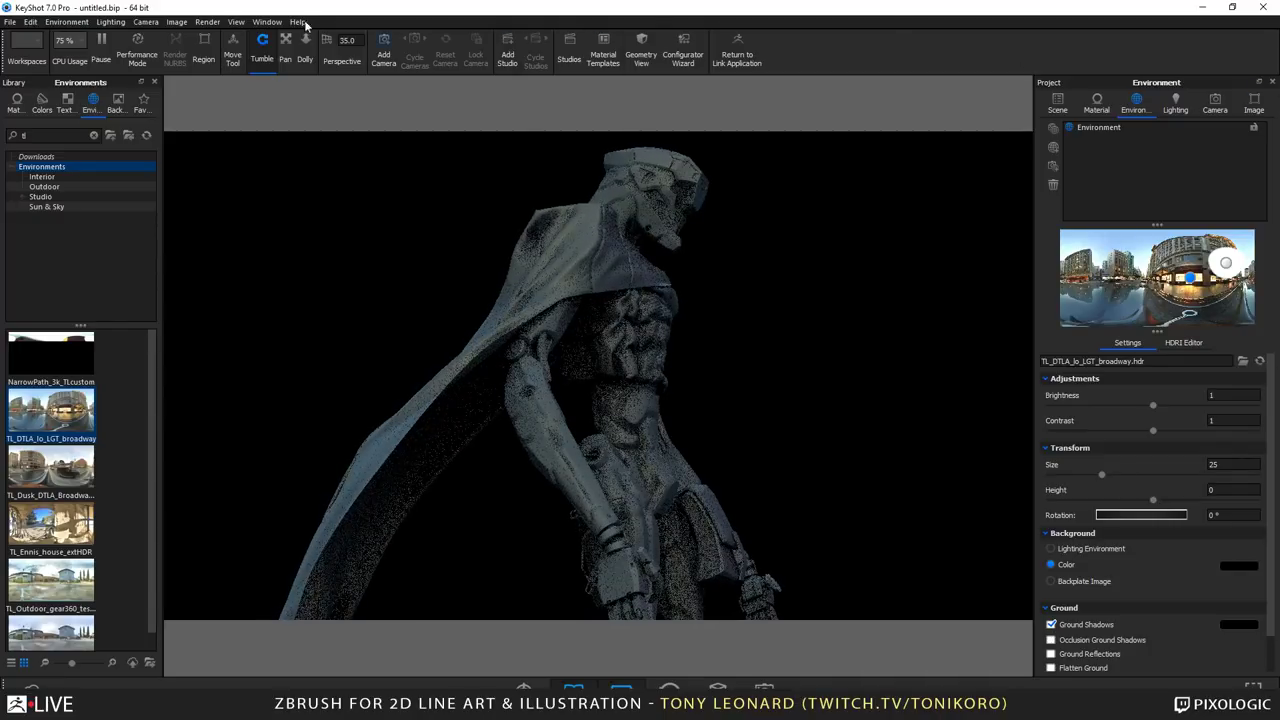
{"action": "left_click", "coordinate": [210, 22]}
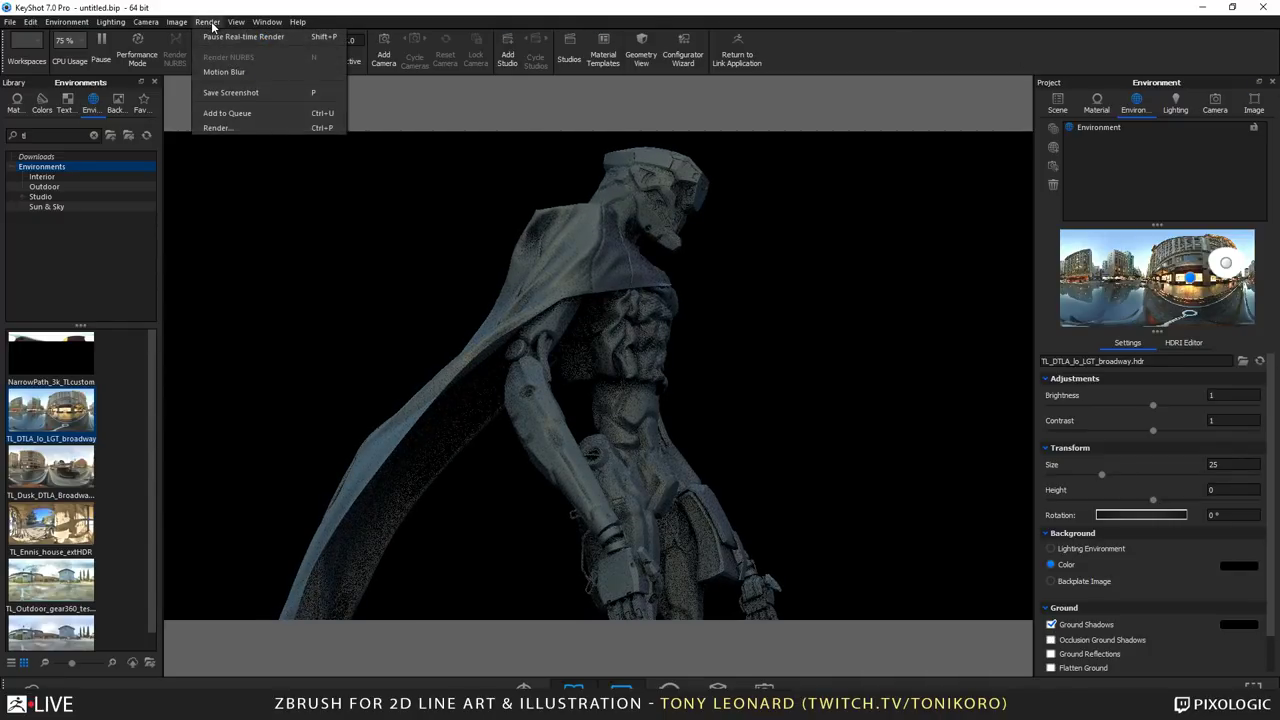
{"action": "left_click", "coordinate": [209, 20]}
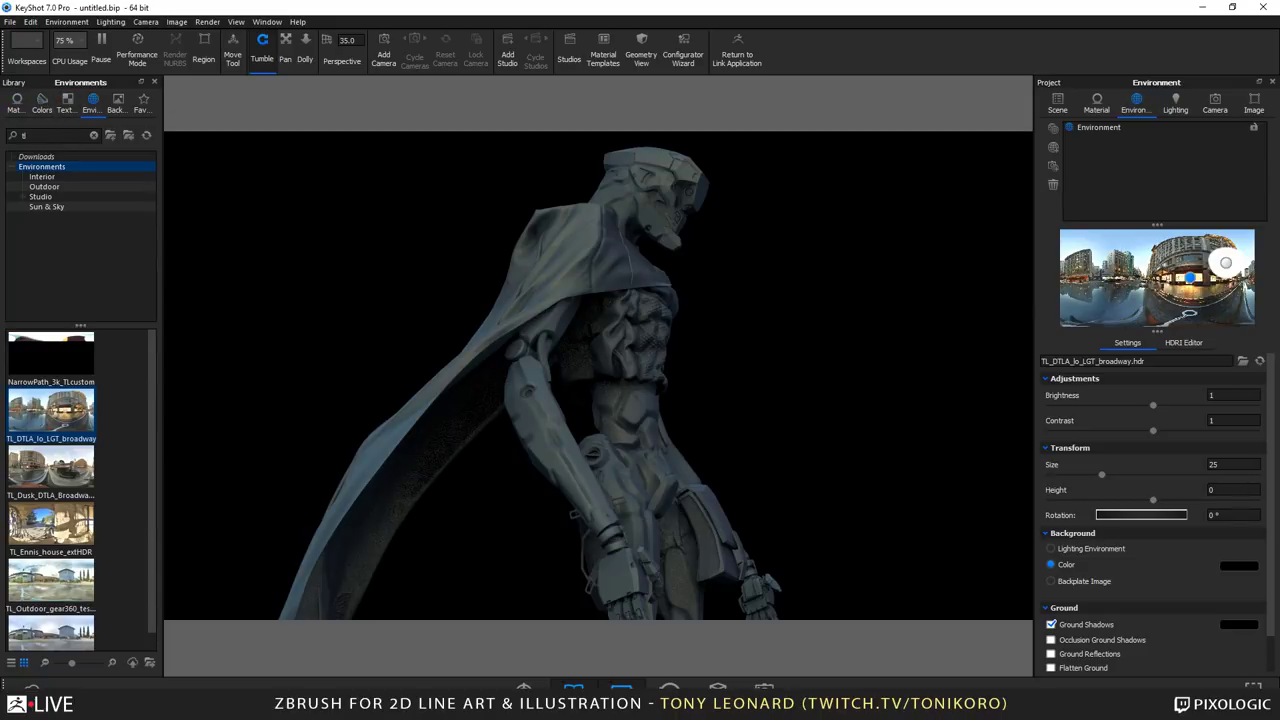
{"action": "key", "text": "alt+Tab"}
{"action": "key", "text": "alt+Tab"}
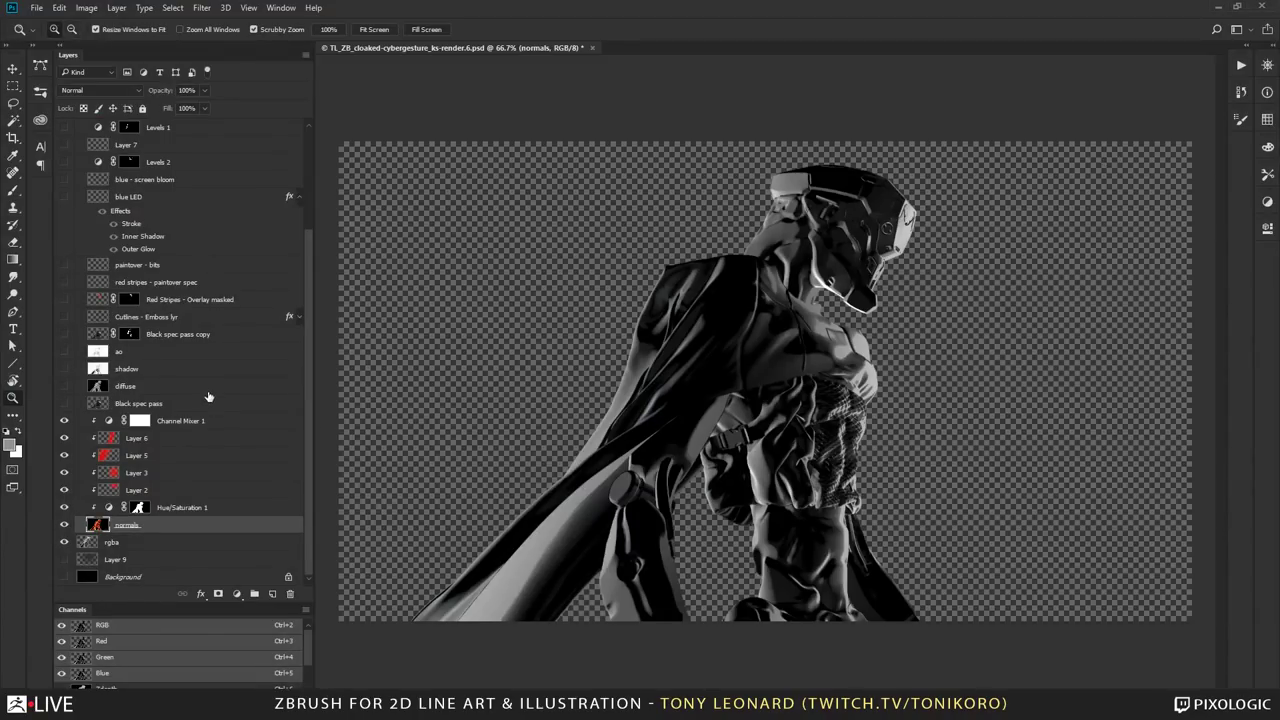
{"action": "scroll", "coordinate": [208, 396], "scroll_direction": "up", "scroll_amount": 3}
{"action": "scroll", "coordinate": [208, 393], "scroll_direction": "up", "scroll_amount": 1}
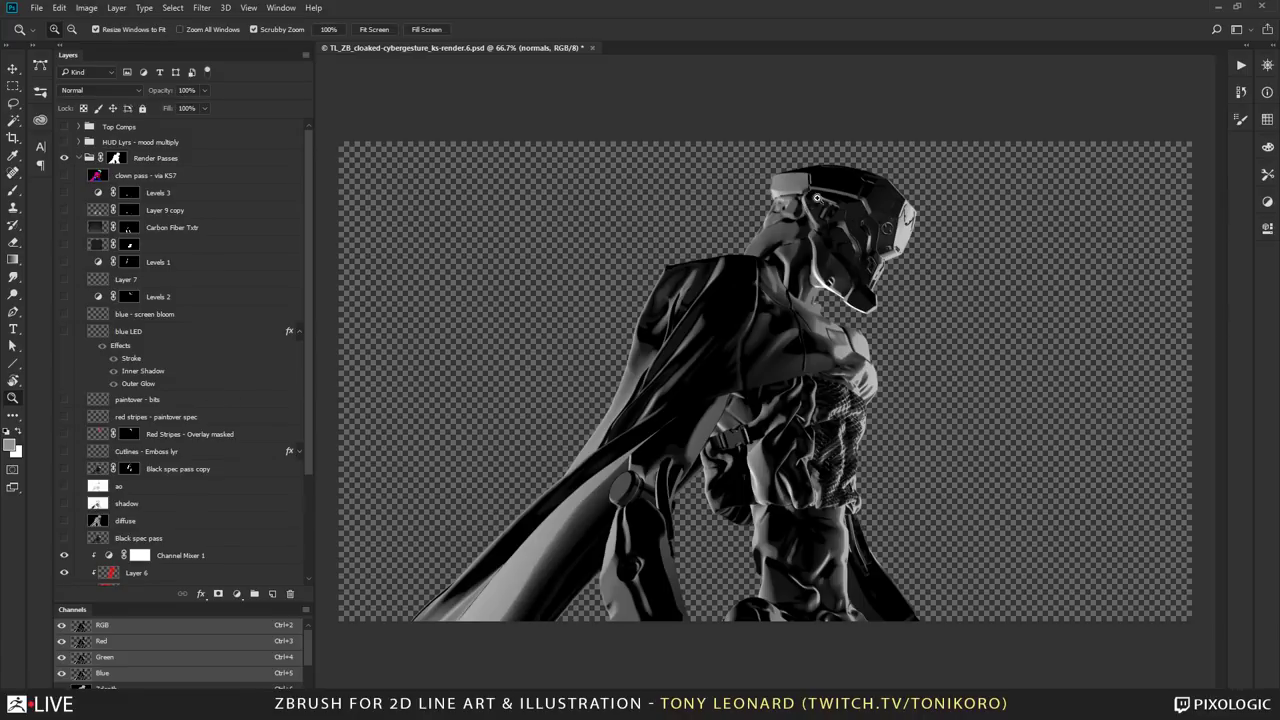
{"action": "key", "text": "alt+Tab"}
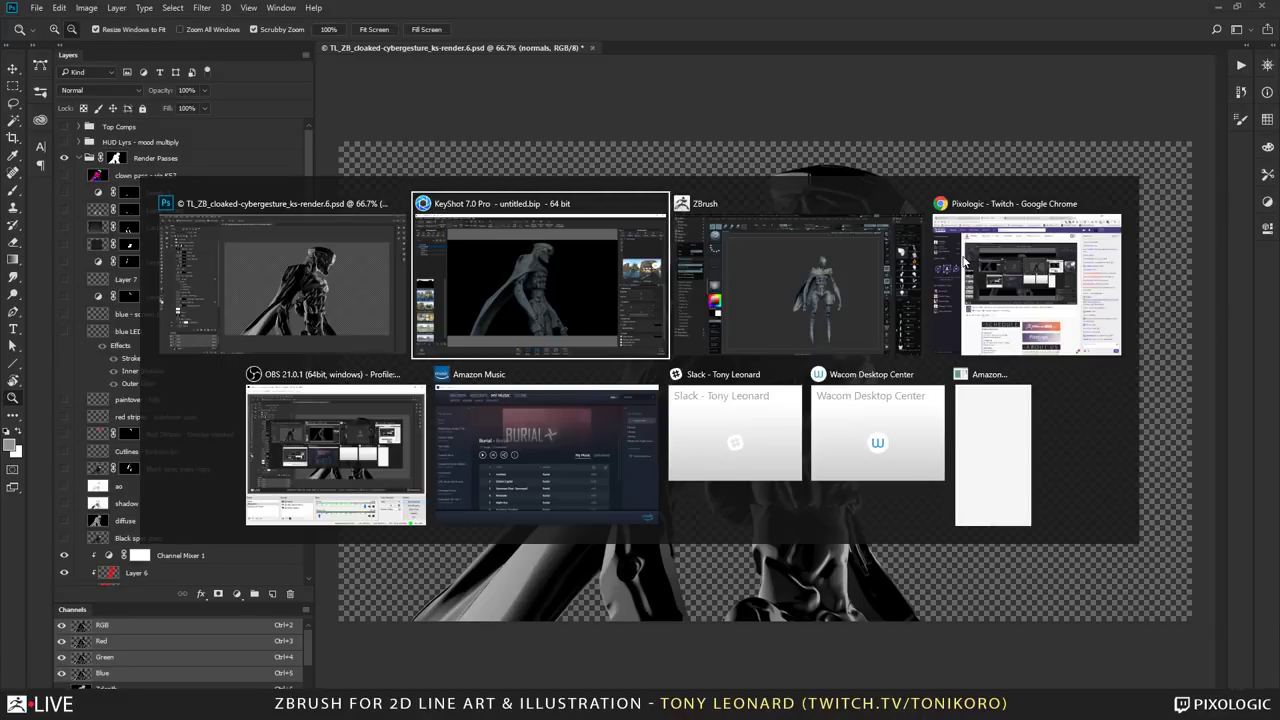
{"action": "key", "text": "alt+Tab"}
{"action": "key", "text": "alt+Tab"}
{"action": "key", "text": "alt+Tab"}
{"action": "key", "text": "alt+Tab"}
{"action": "key", "text": "alt+Tab"}
{"action": "key", "text": "alt+Tab"}
{"action": "key", "text": "alt+Tab"}
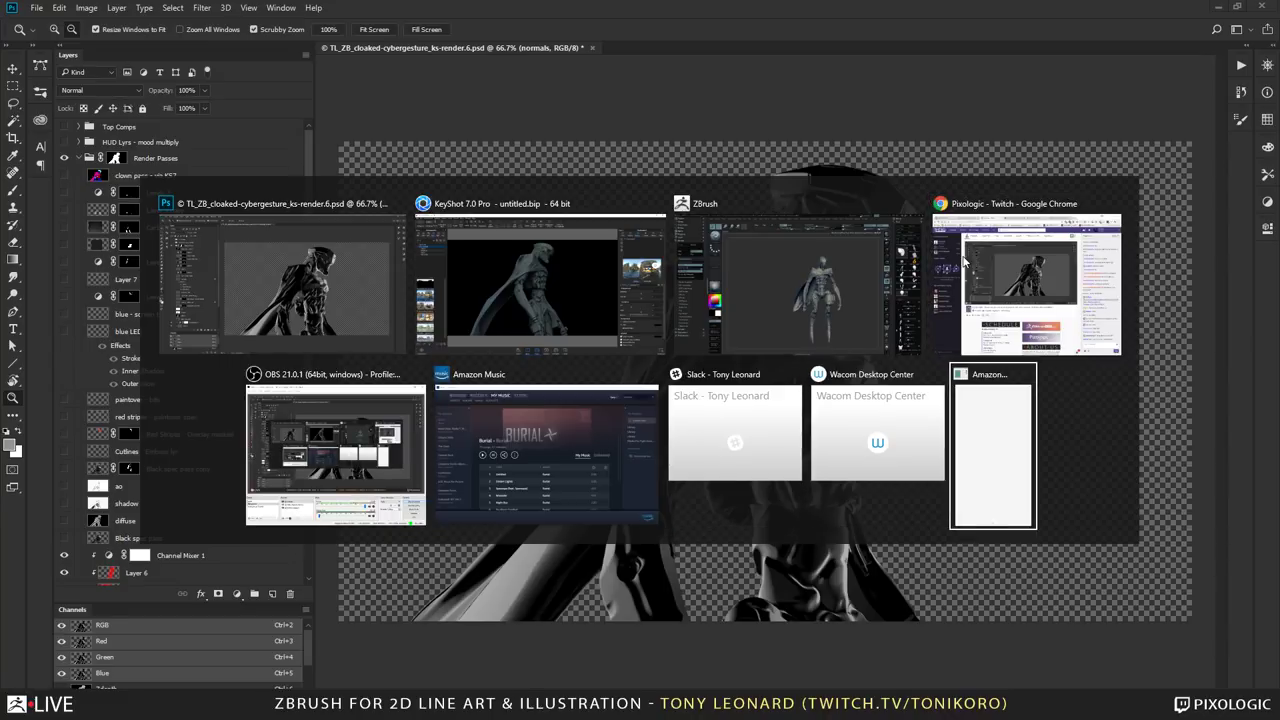
{"action": "key", "text": "alt+Tab"}
{"action": "key", "text": "alt+Tab"}
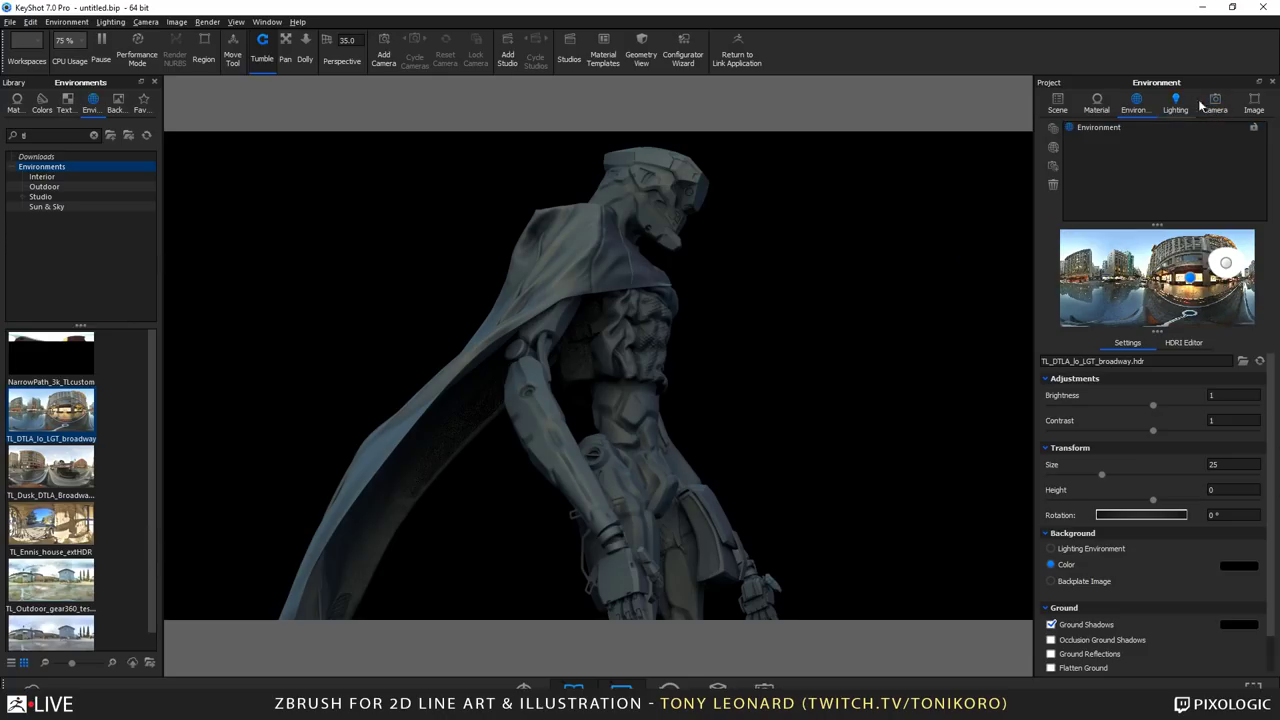
Step: Use the Custom lighting preset with Shadow Quality 5 and Ray Bounces 3
{"action": "left_click", "coordinate": [1176, 104]}
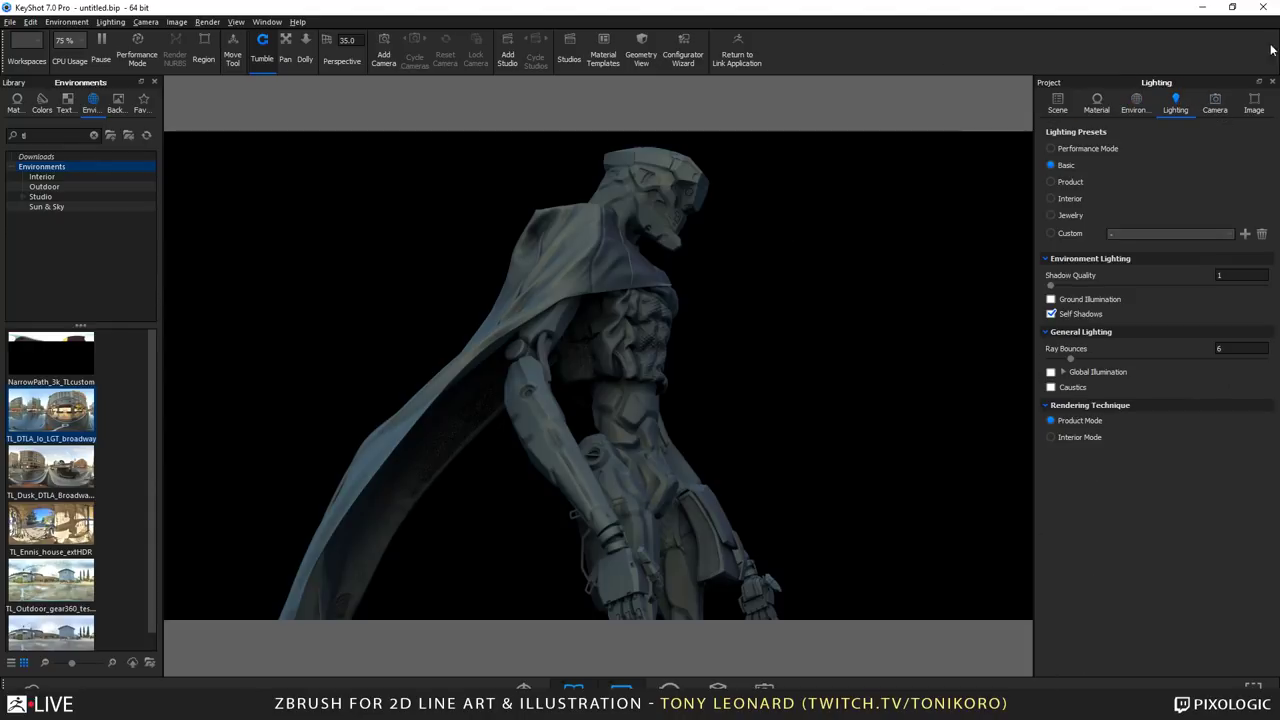
{"action": "left_click", "coordinate": [1073, 234]}
{"action": "type", "text": "5"}
{"action": "key", "text": "Tab"}
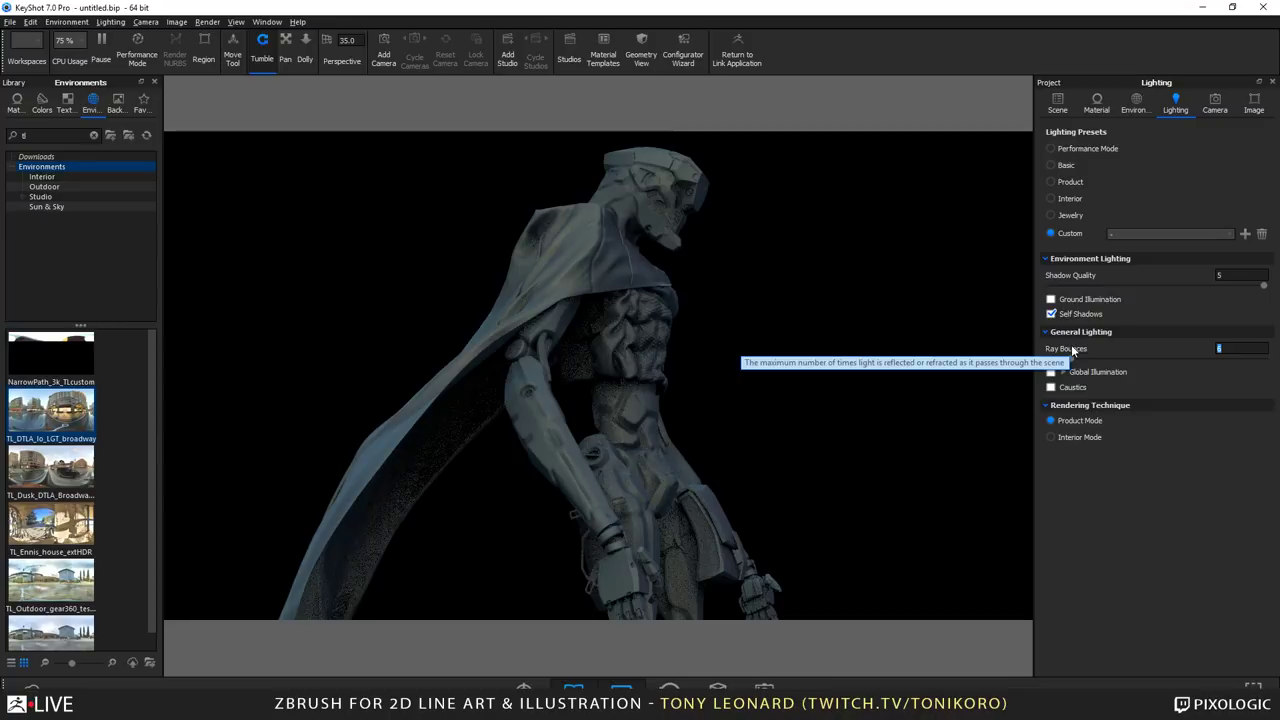
{"action": "type", "text": "3"}
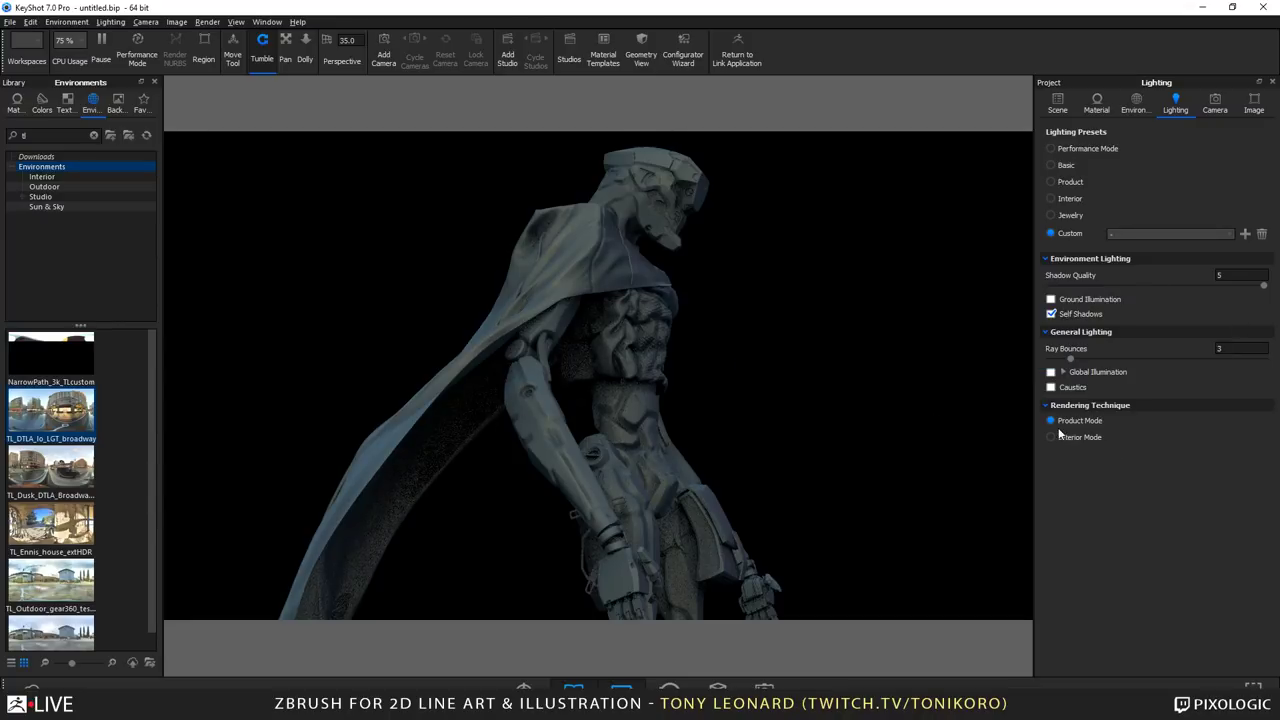
{"action": "key", "text": "Return"}
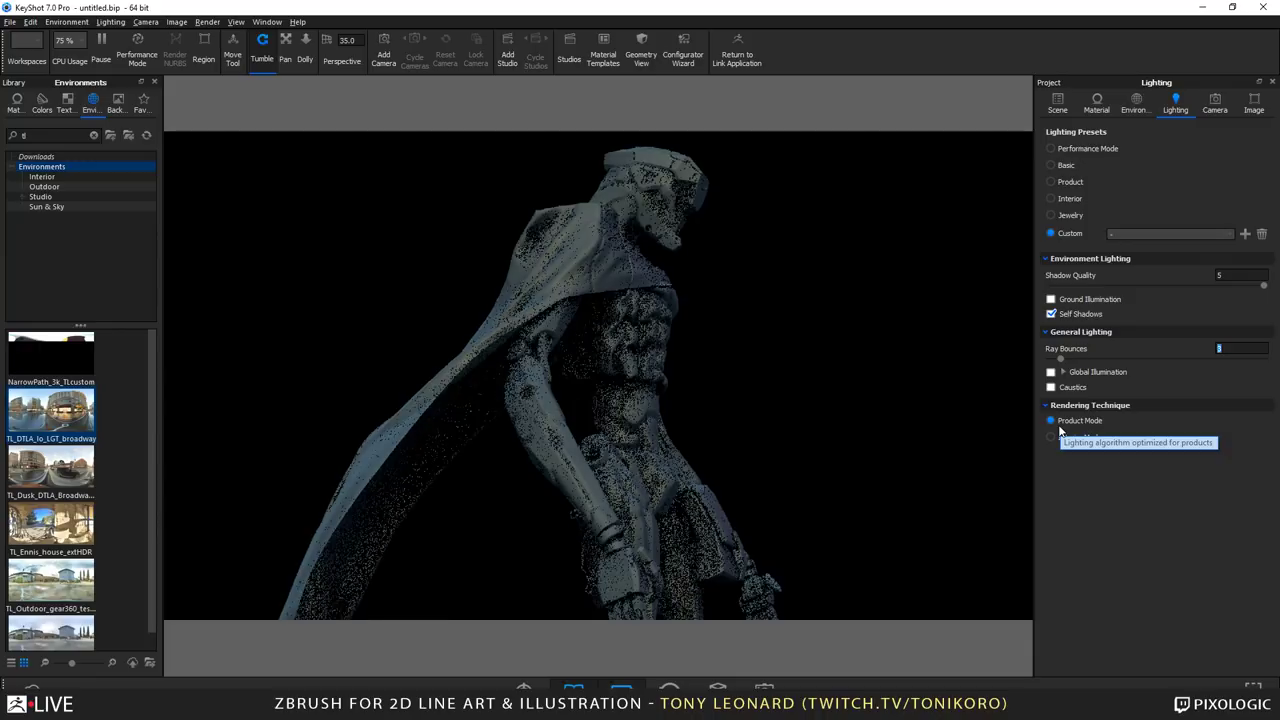
Step: Add camera 'POV - 1' with Depth of Field, Focus Distance 19.561 and F-stop 1.8547
{"action": "left_click", "coordinate": [1215, 103]}
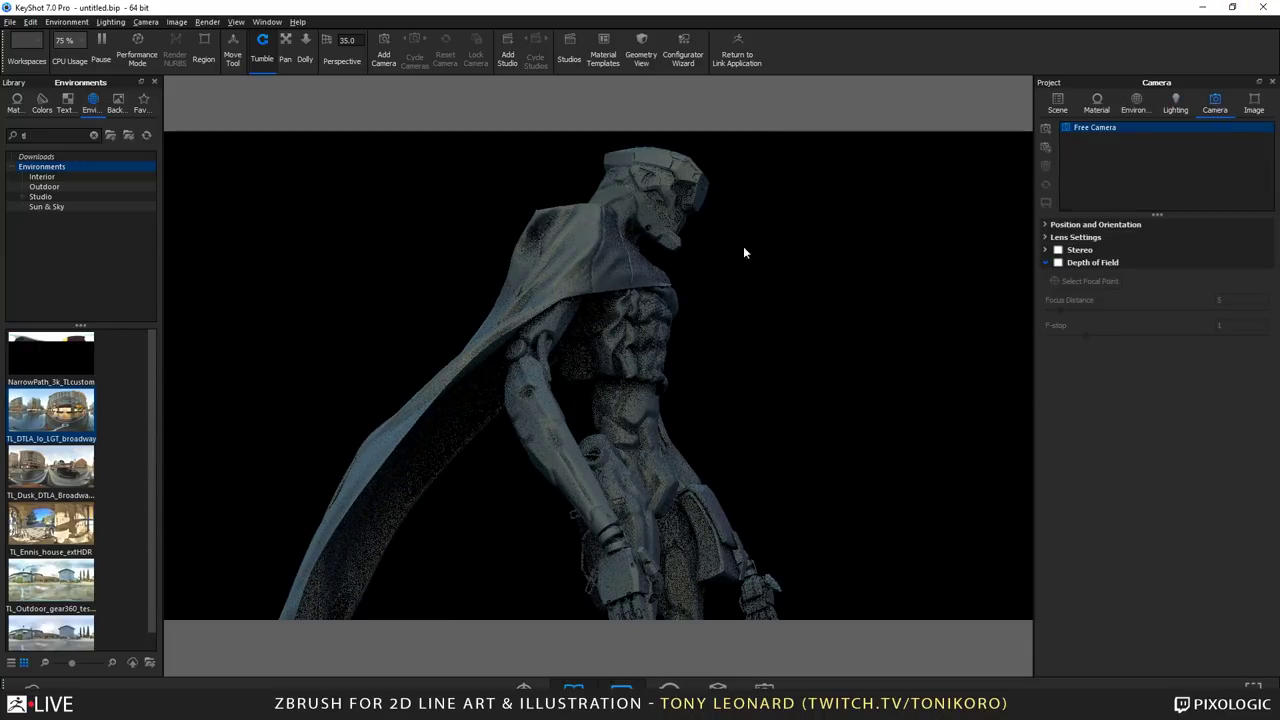
{"action": "left_click", "coordinate": [1046, 129]}
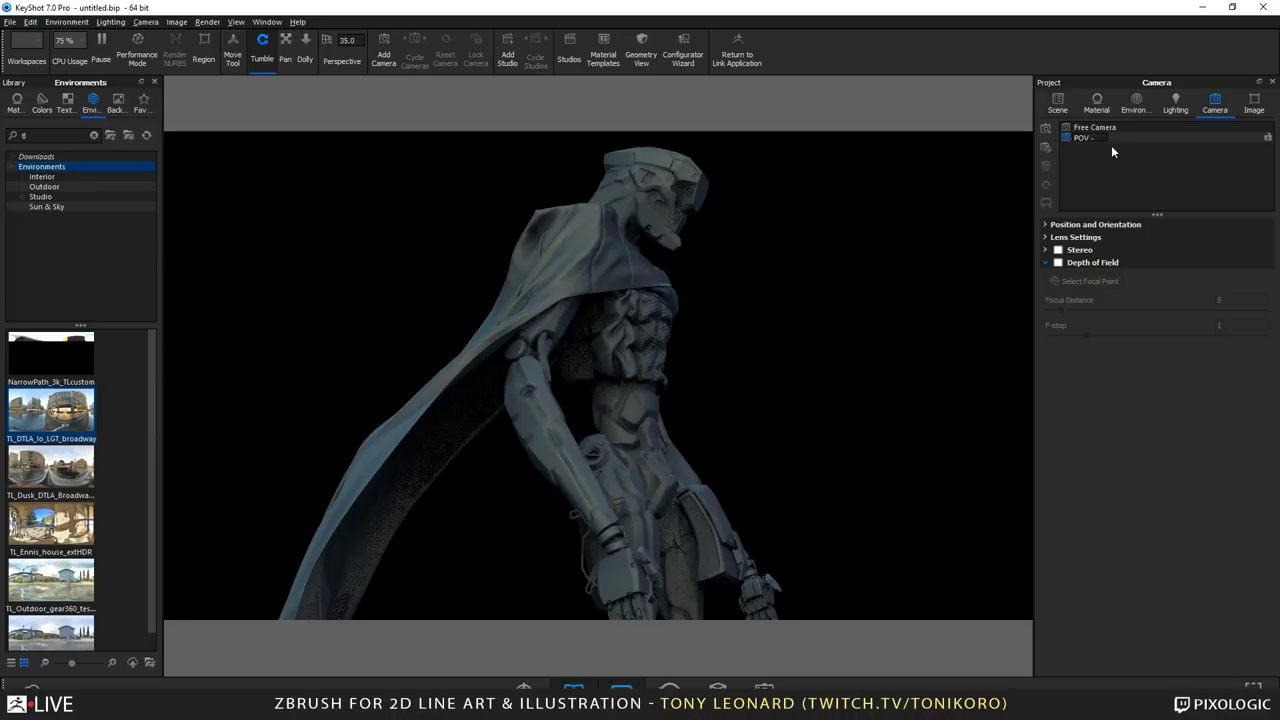
{"action": "type", "text": "POV - 1"}
{"action": "left_click", "coordinate": [1058, 262]}
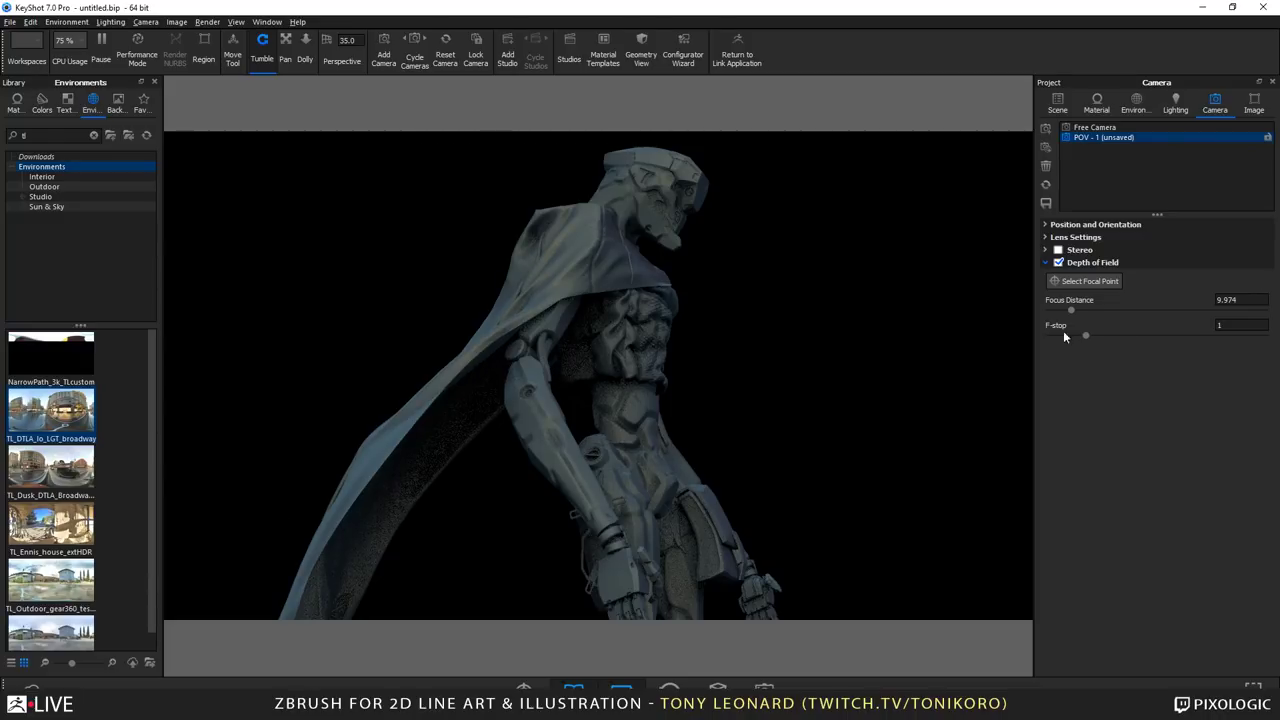
{"action": "left_click_drag", "start_coordinate": [1072, 309], "coordinate": [1255, 311]}
{"action": "left_click_drag", "start_coordinate": [1138, 324], "coordinate": [1091, 311]}
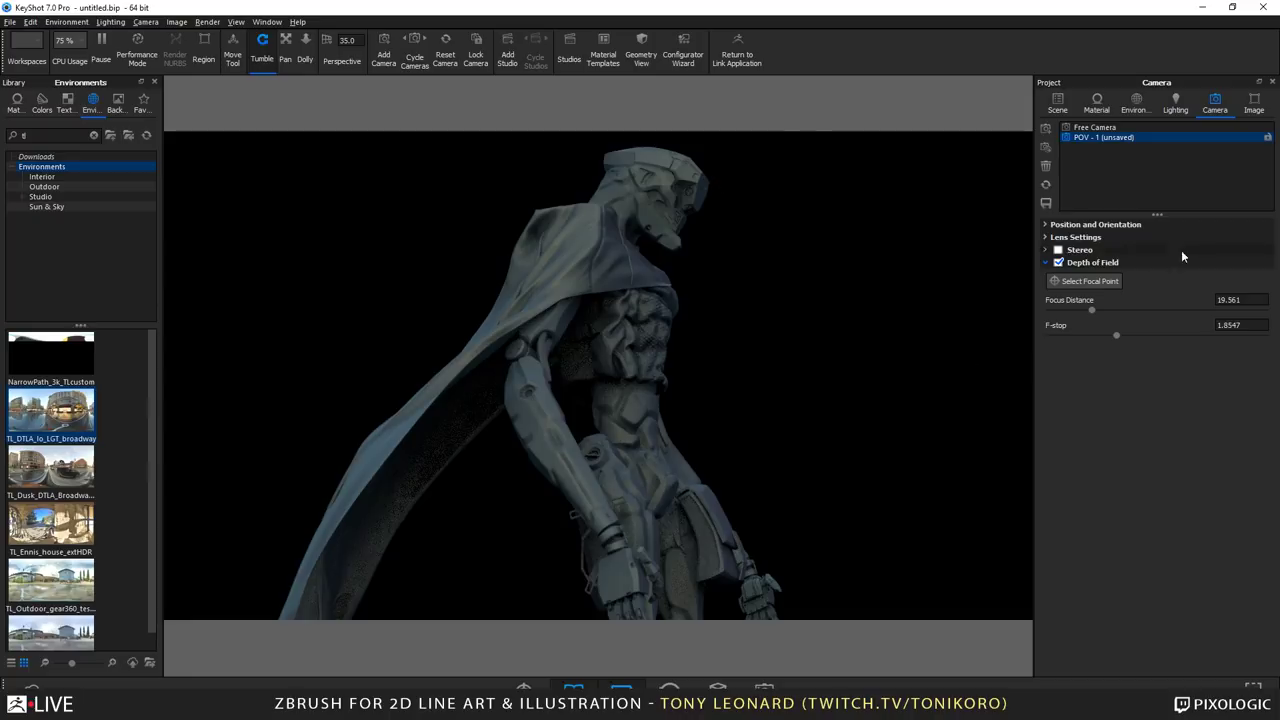
Step: Bring up the Render dialog's still-image output settings over the viewport
{"action": "left_click", "coordinate": [207, 21]}
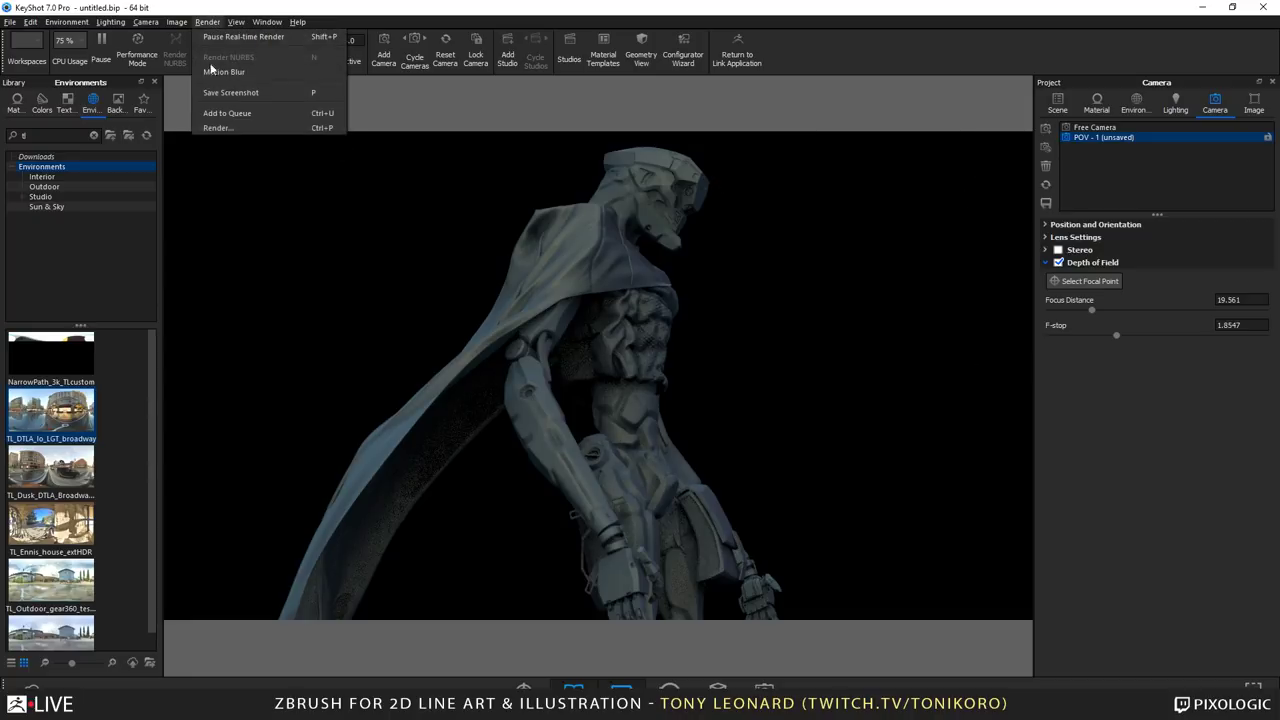
{"action": "left_click", "coordinate": [316, 128]}
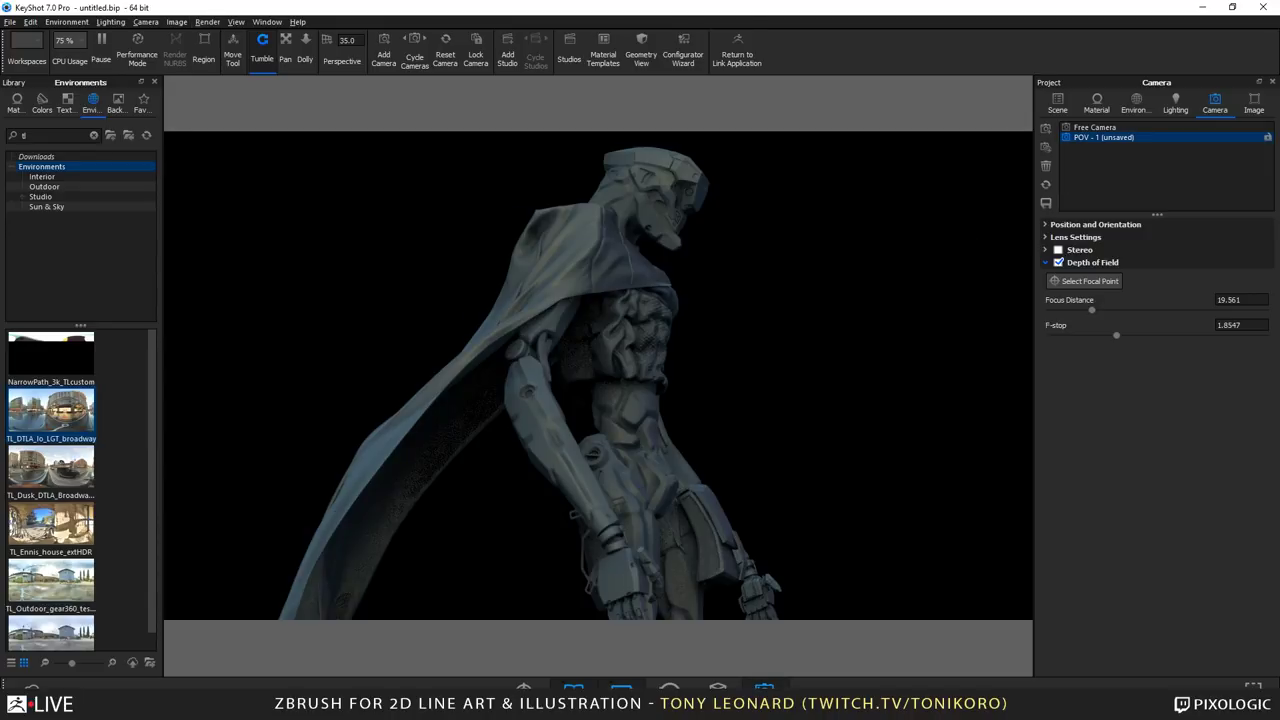
{"action": "left_click_drag", "start_coordinate": [743, 297], "coordinate": [365, 105]}
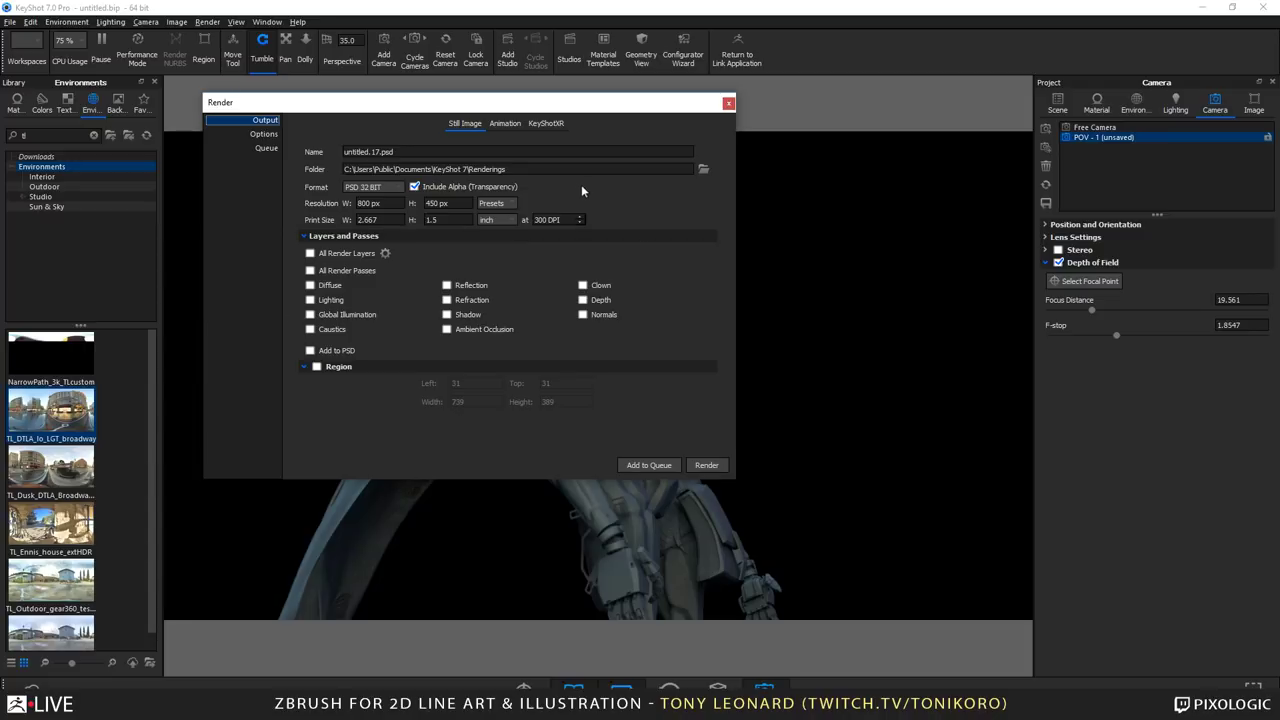
Step: Put render passes into the PSD, adding Normals and Depth passes
{"action": "left_click", "coordinate": [310, 350]}
{"action": "left_click", "coordinate": [603, 316]}
{"action": "left_click", "coordinate": [584, 299]}
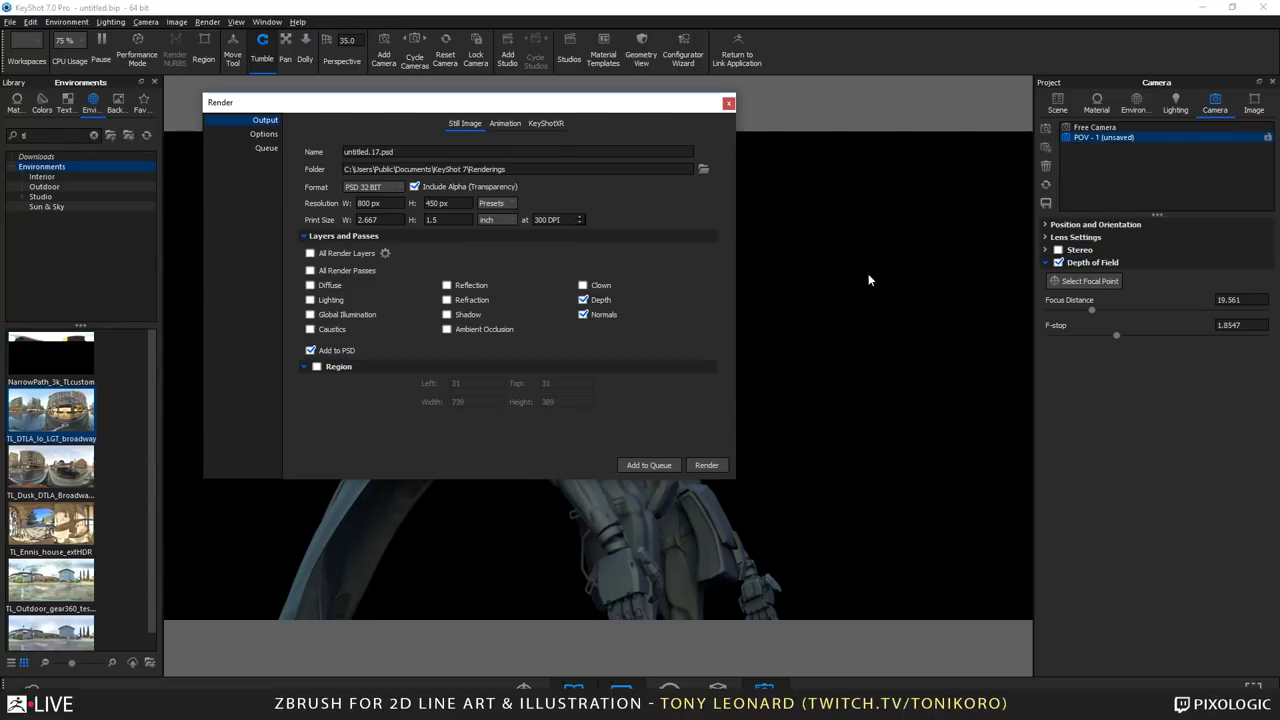
{"action": "left_click_drag", "start_coordinate": [469, 106], "coordinate": [627, 94]}
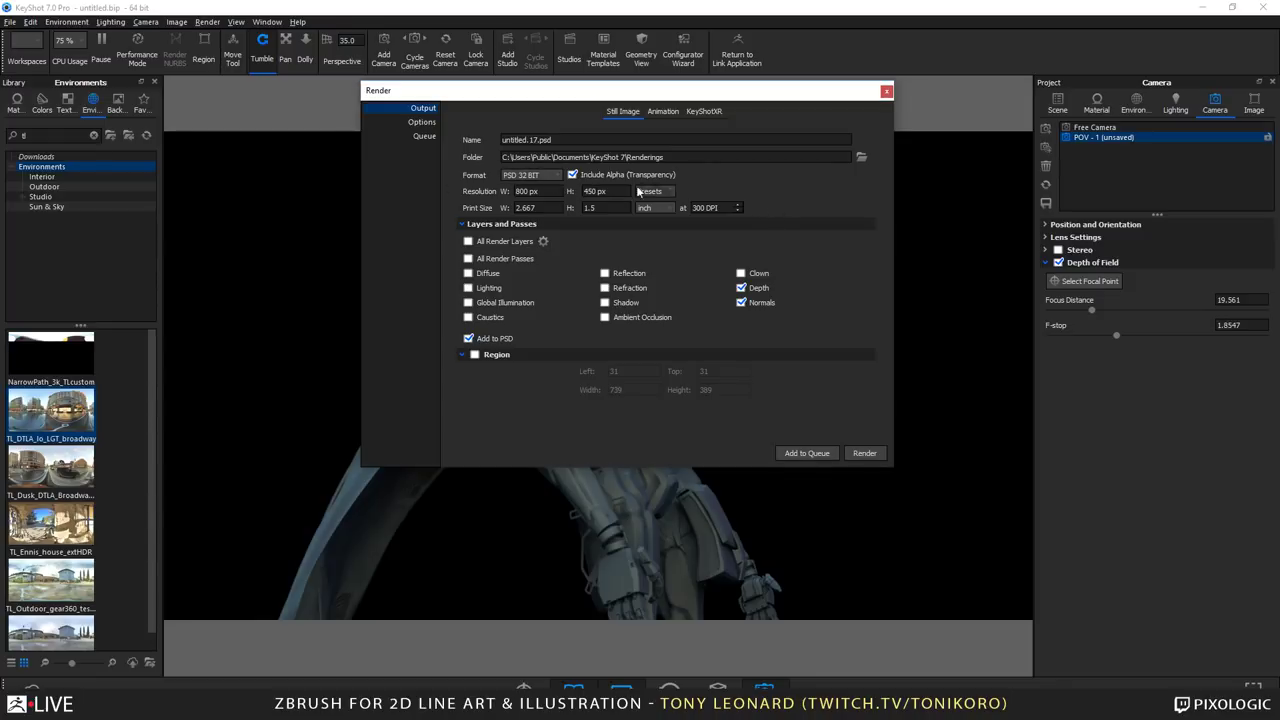
Step: Keep PSD 32 BIT format and set the resolution preset to 1920 x 1081
{"action": "left_click", "coordinate": [554, 176]}
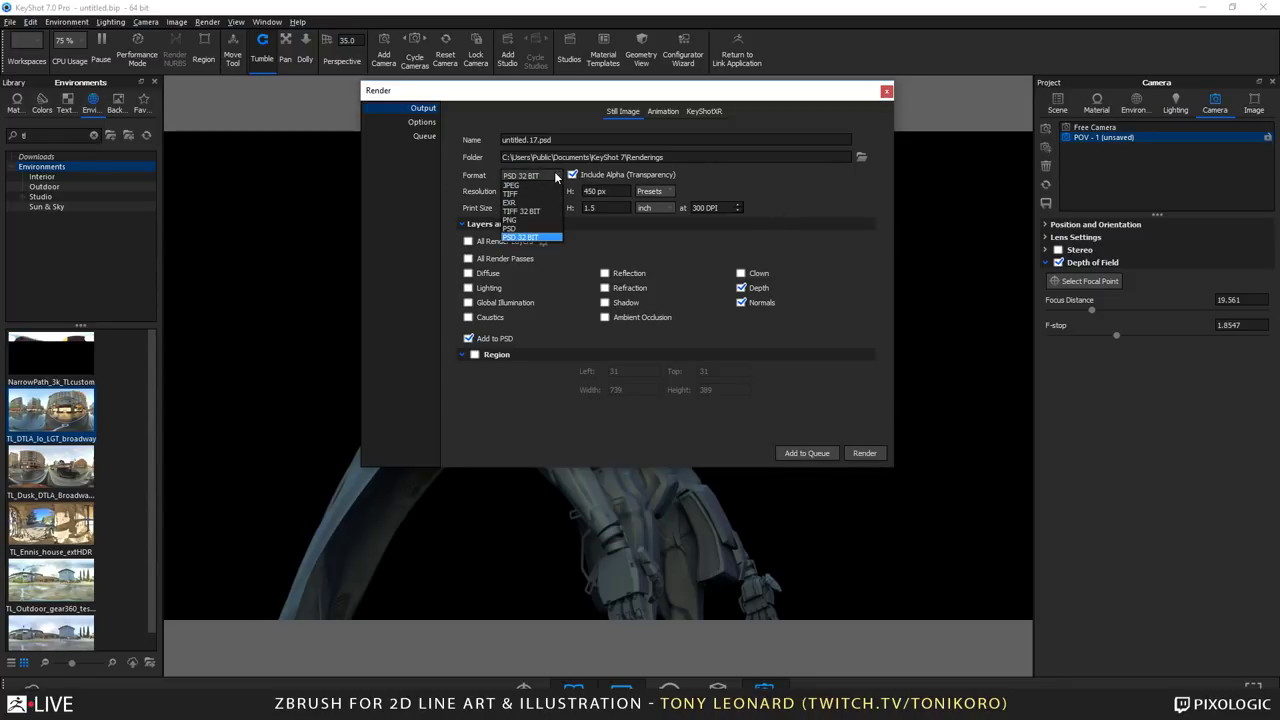
{"action": "left_click", "coordinate": [741, 182]}
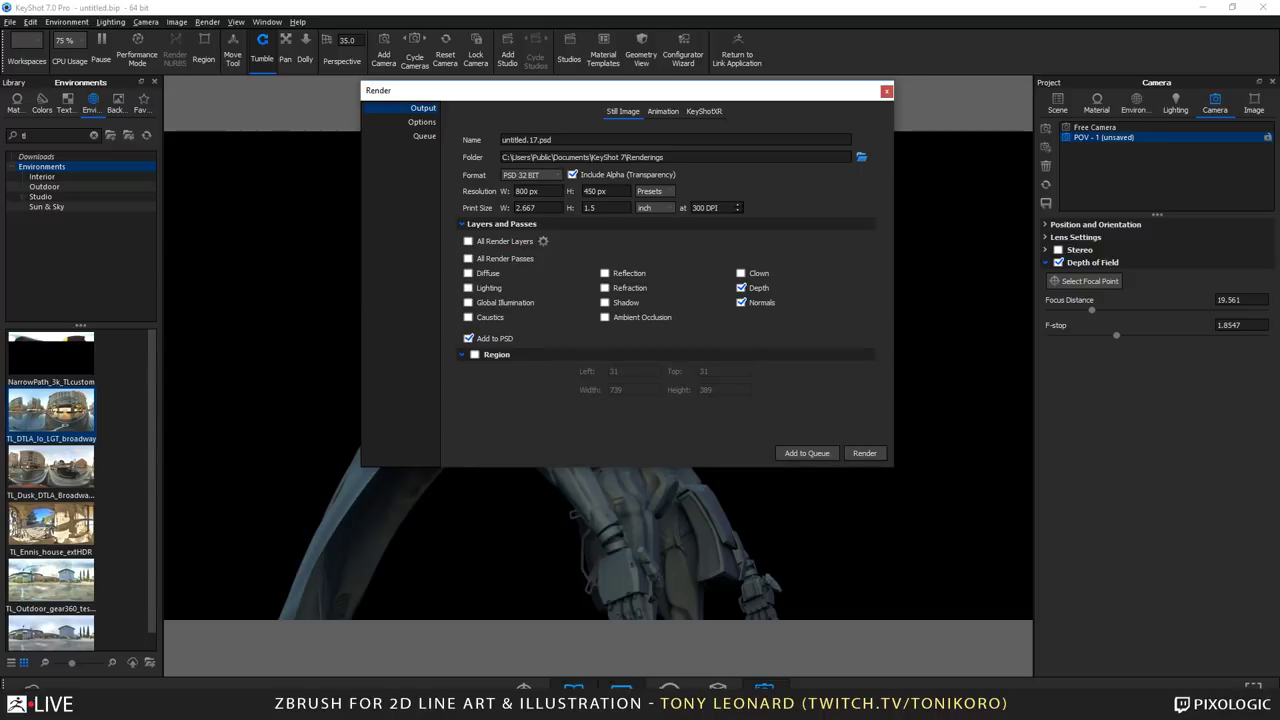
{"action": "left_click", "coordinate": [660, 192]}
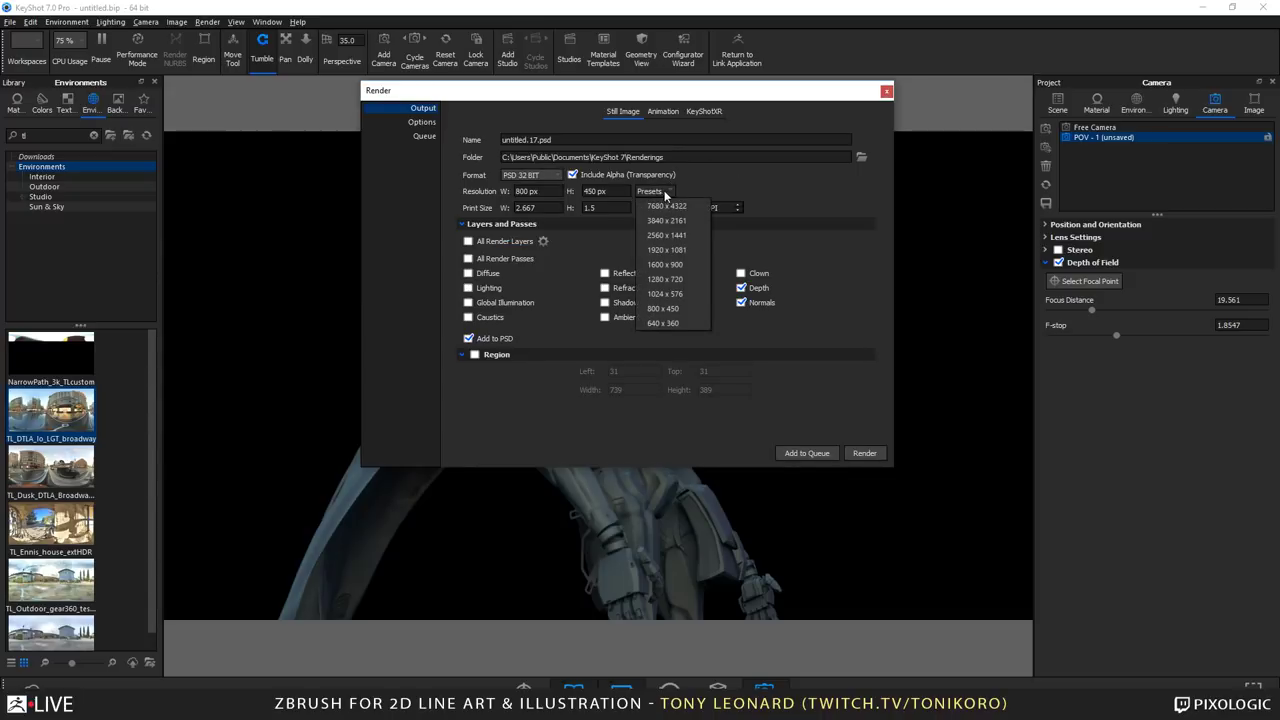
{"action": "left_click", "coordinate": [686, 251]}
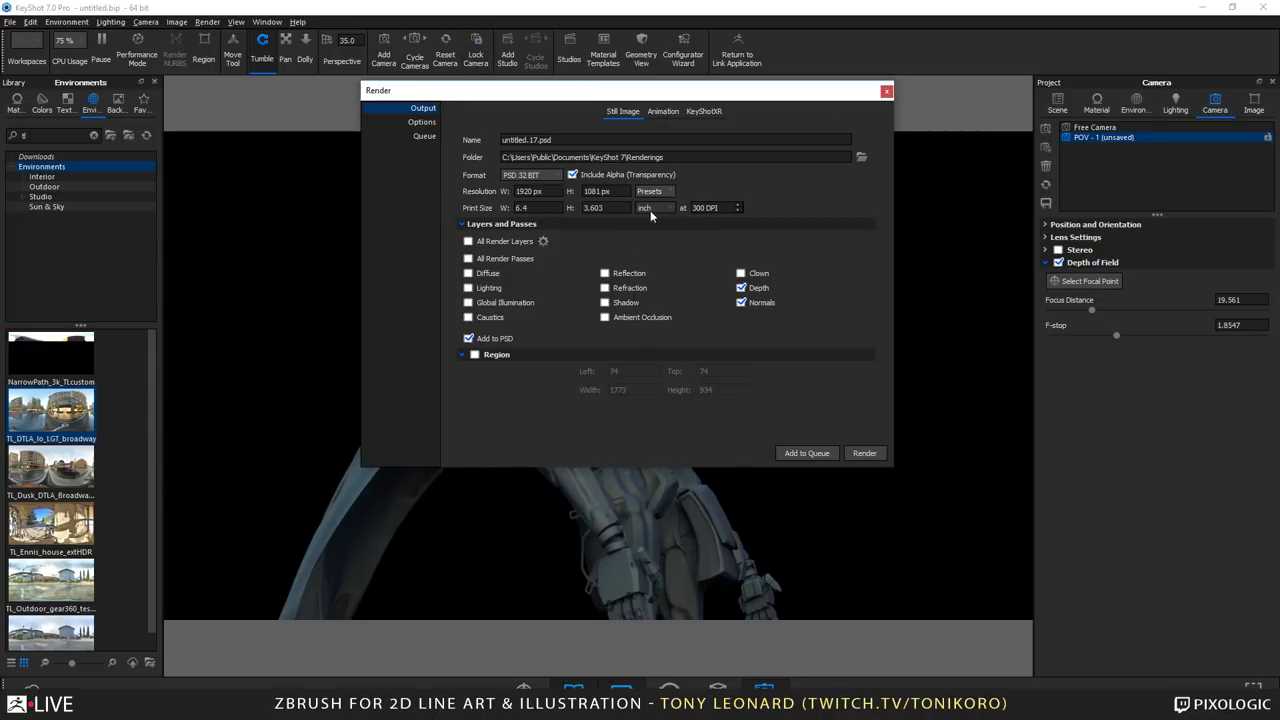
Step: Rename the output file to TL_ZB-test_shot001.psd
{"action": "double_click", "coordinate": [518, 140]}
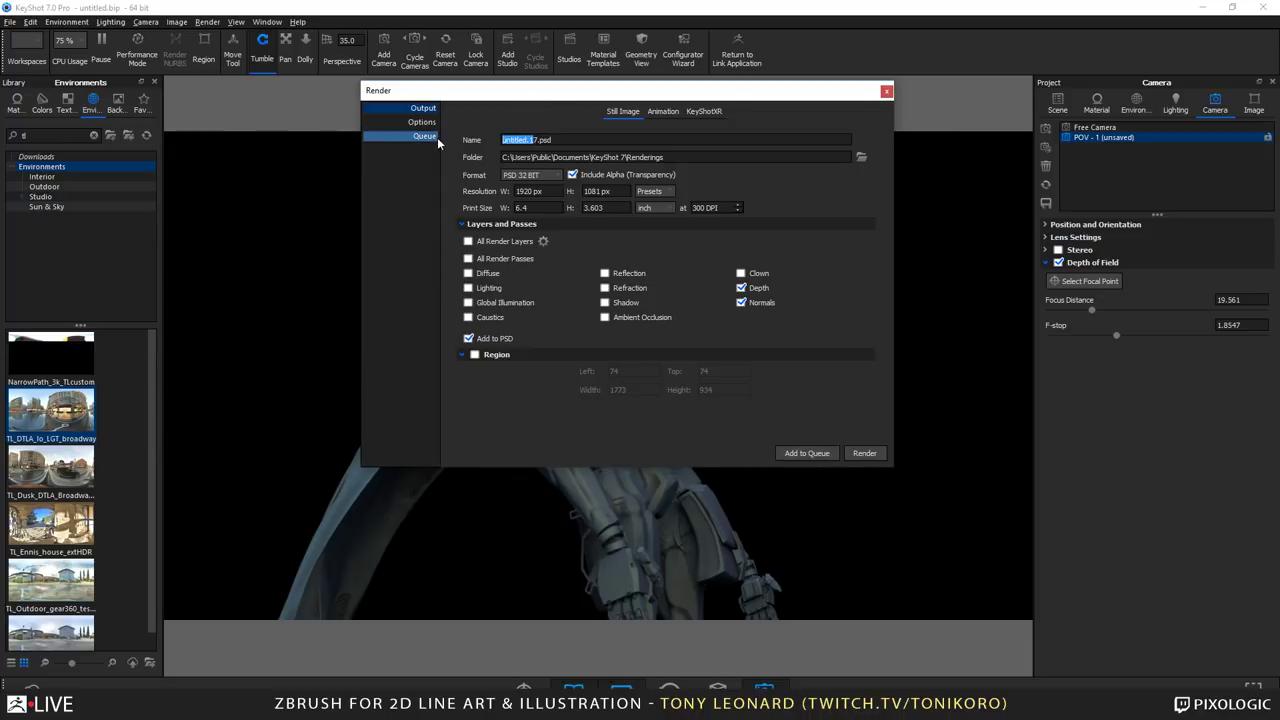
{"action": "type", "text": "TL_ZB7"}
{"action": "key", "text": "Left"}
{"action": "type", "text": "-test_shot"}
{"action": "key", "text": "Delete"}
{"action": "type", "text": "001"}
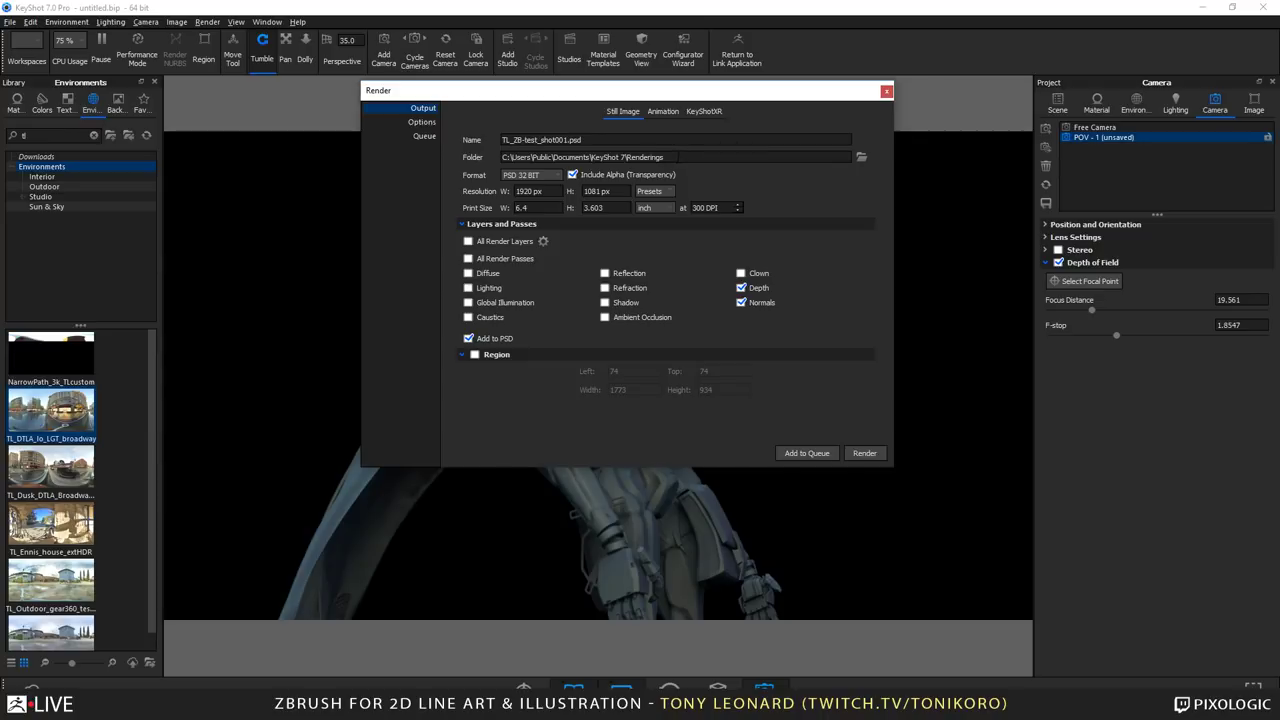
{"action": "left_click", "coordinate": [568, 140]}
{"action": "type", "text": "."}
Step: Browse for an output folder, cancel, and move the Render window down-right
{"action": "left_click", "coordinate": [863, 158]}
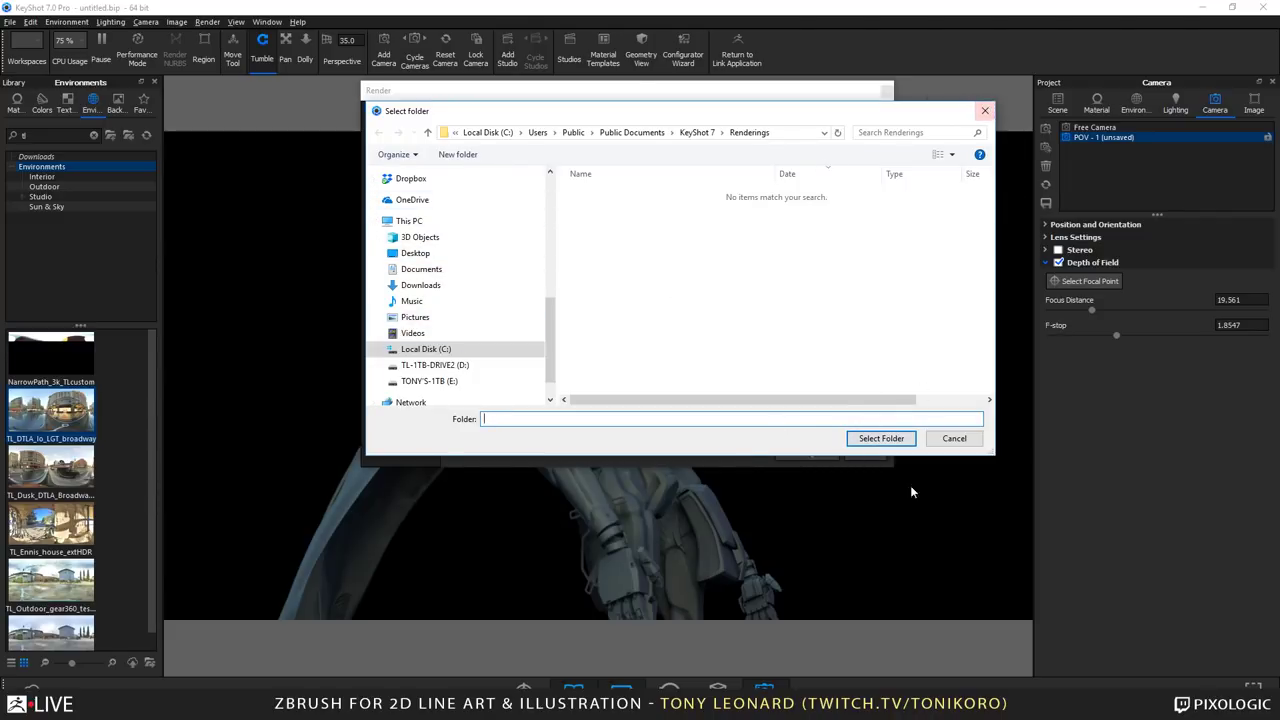
{"action": "left_click", "coordinate": [954, 438]}
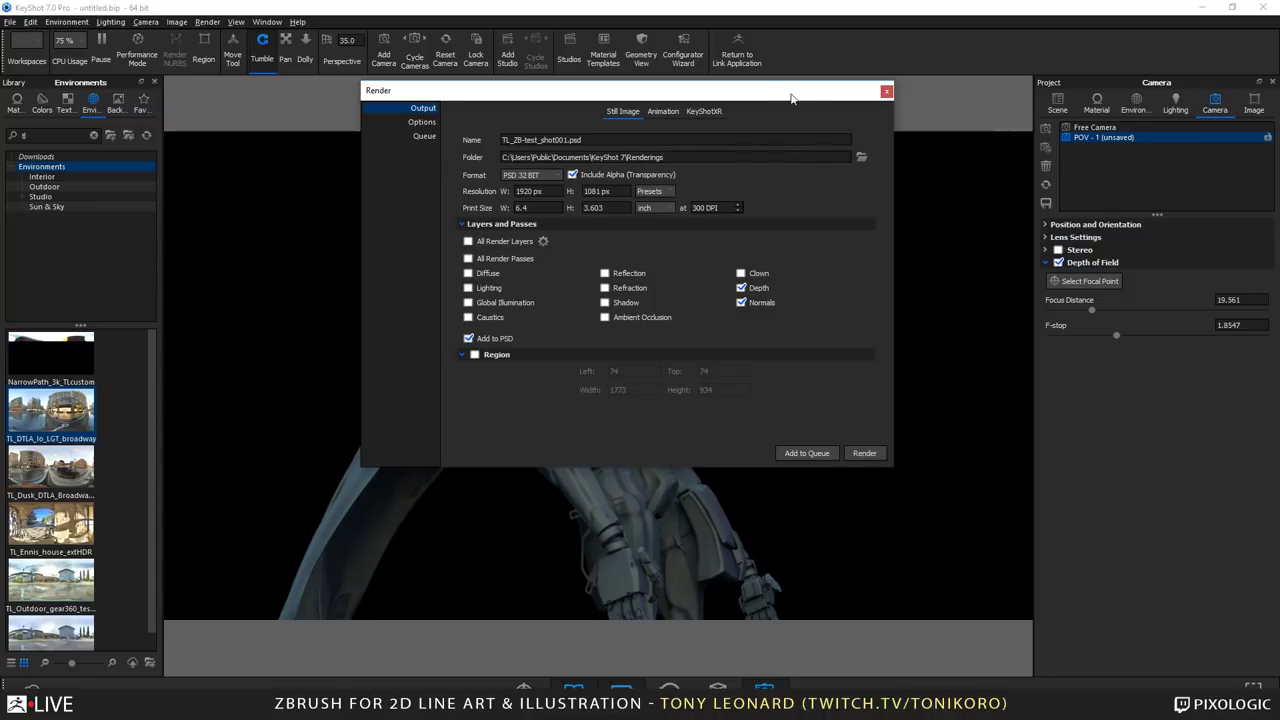
{"action": "left_click_drag", "start_coordinate": [794, 95], "coordinate": [873, 162]}
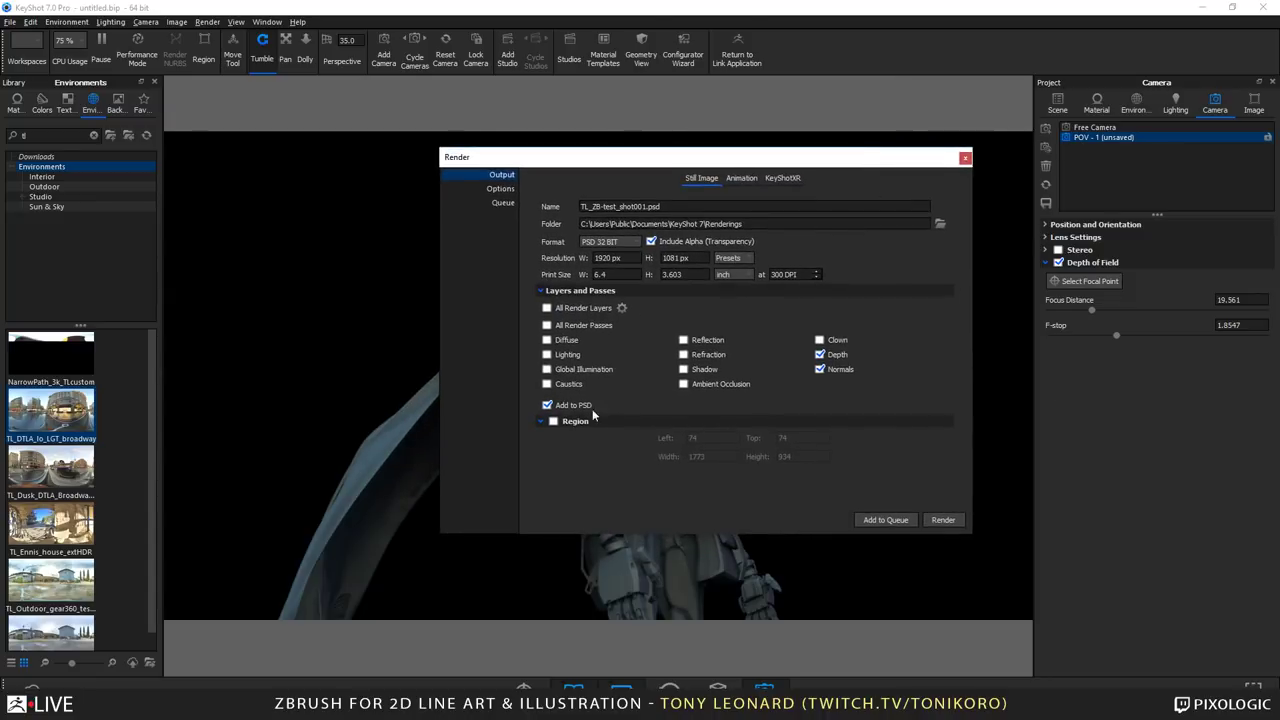
Step: On the Options page set the render time minutes to 2
{"action": "left_click", "coordinate": [492, 189]}
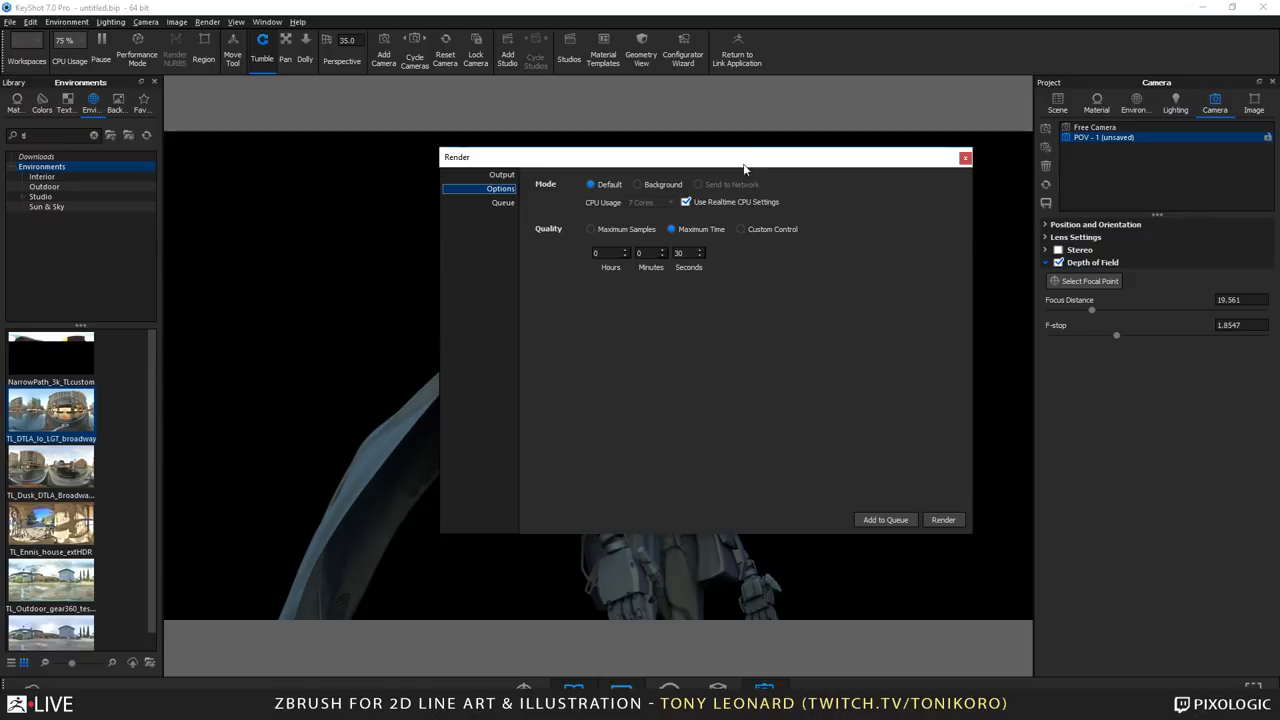
{"action": "left_click_drag", "start_coordinate": [751, 160], "coordinate": [714, 119]}
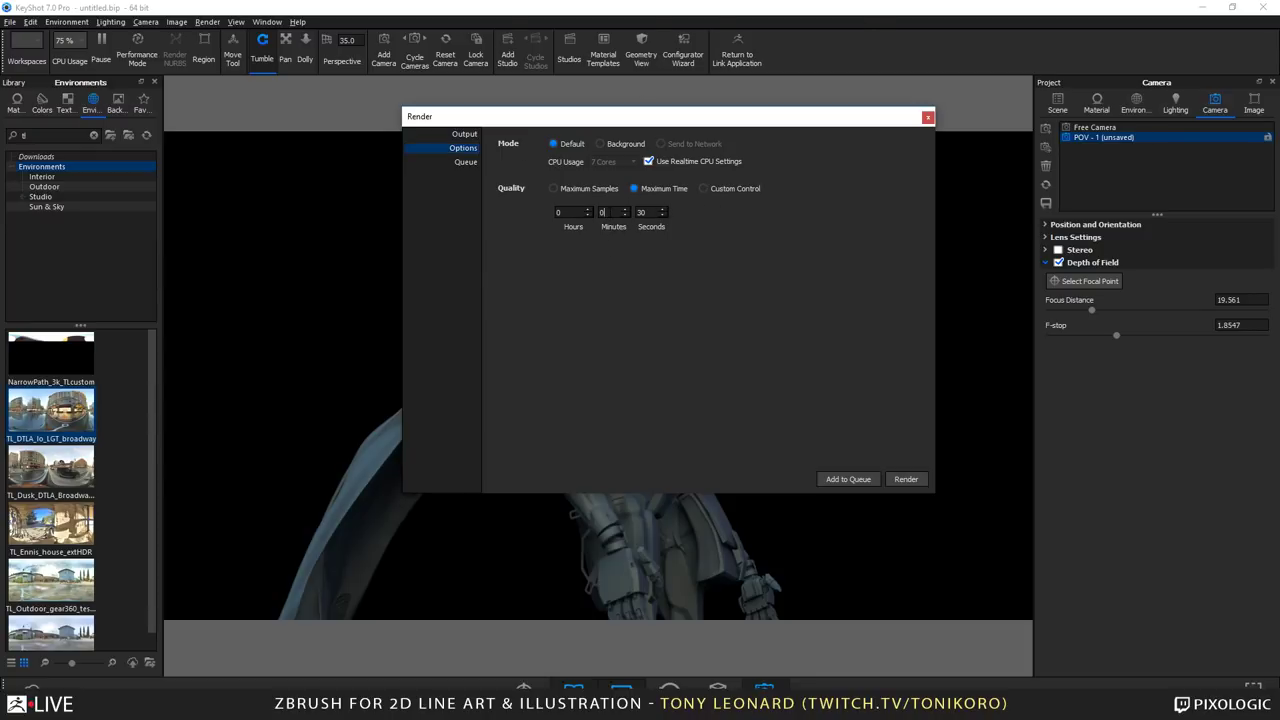
{"action": "double_click", "coordinate": [605, 212]}
{"action": "type", "text": "2"}
{"action": "left_click_drag", "start_coordinate": [715, 118], "coordinate": [682, 112]}
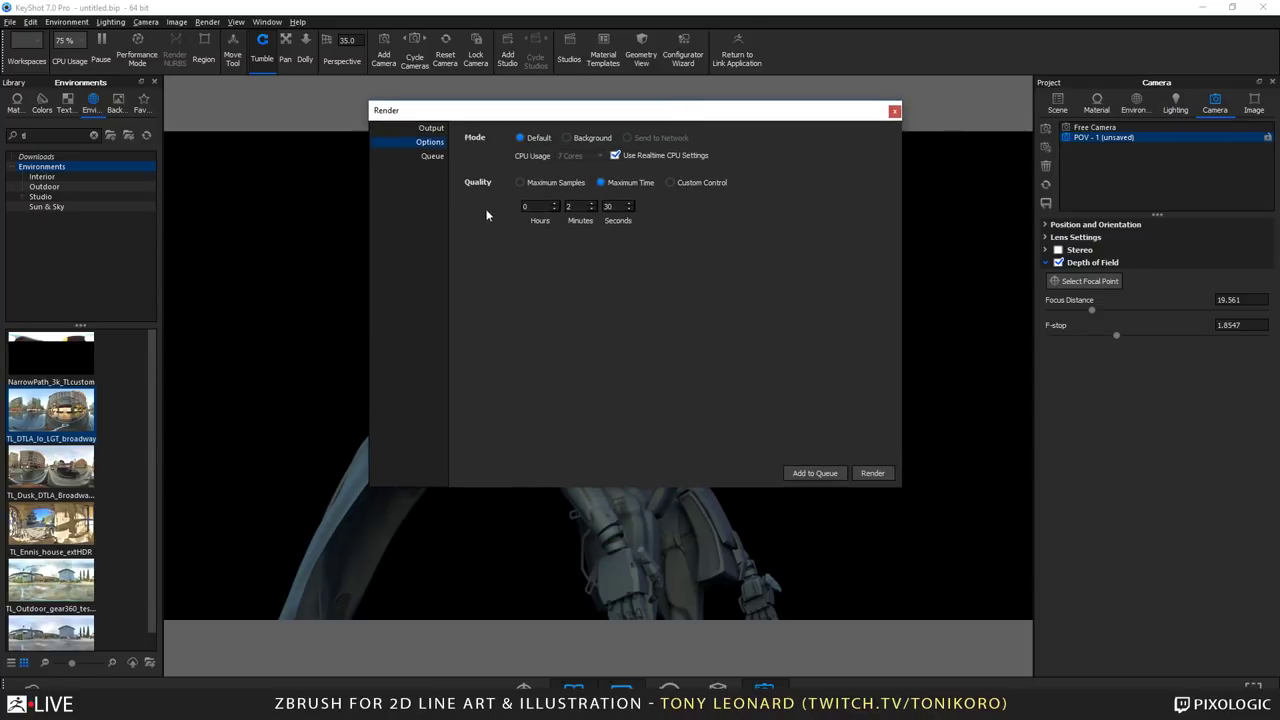
Step: Add Shadow, Ambient Occlusion and Clown passes to the output, then close the Render dialog
{"action": "left_click", "coordinate": [431, 128]}
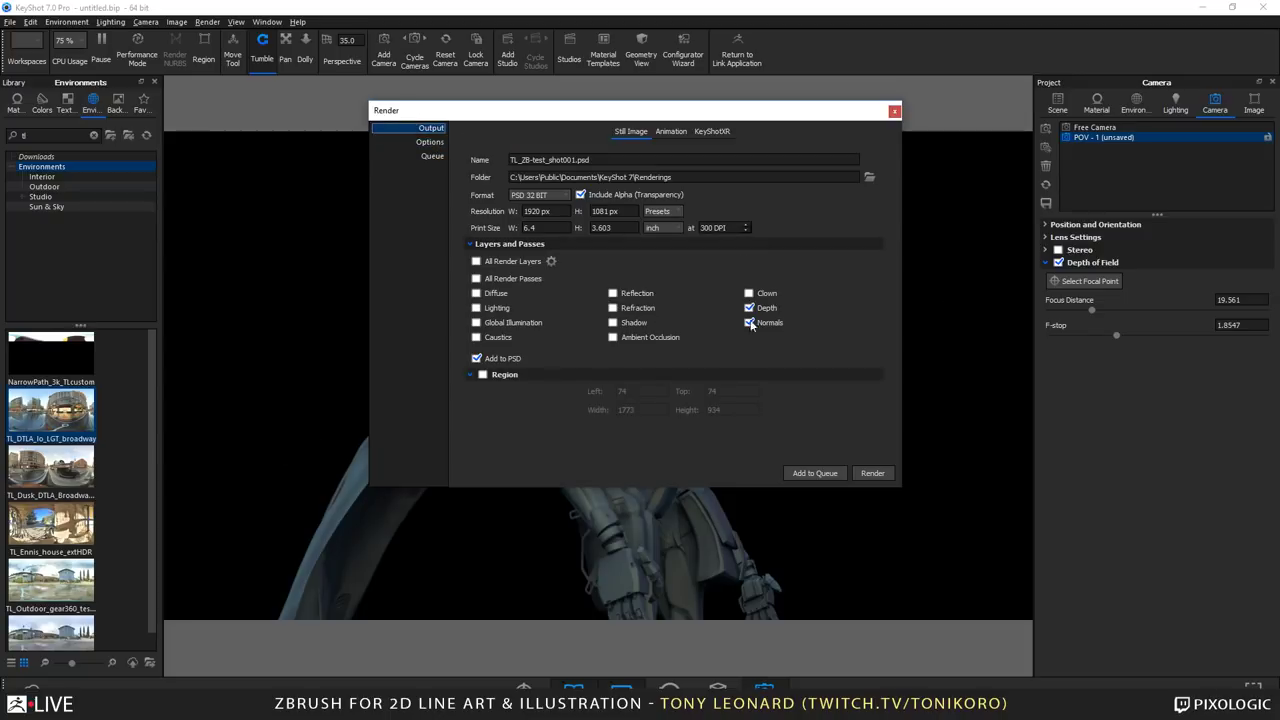
{"action": "left_click", "coordinate": [630, 323]}
{"action": "left_click", "coordinate": [615, 337]}
{"action": "left_click", "coordinate": [749, 293]}
{"action": "left_click", "coordinate": [894, 111]}
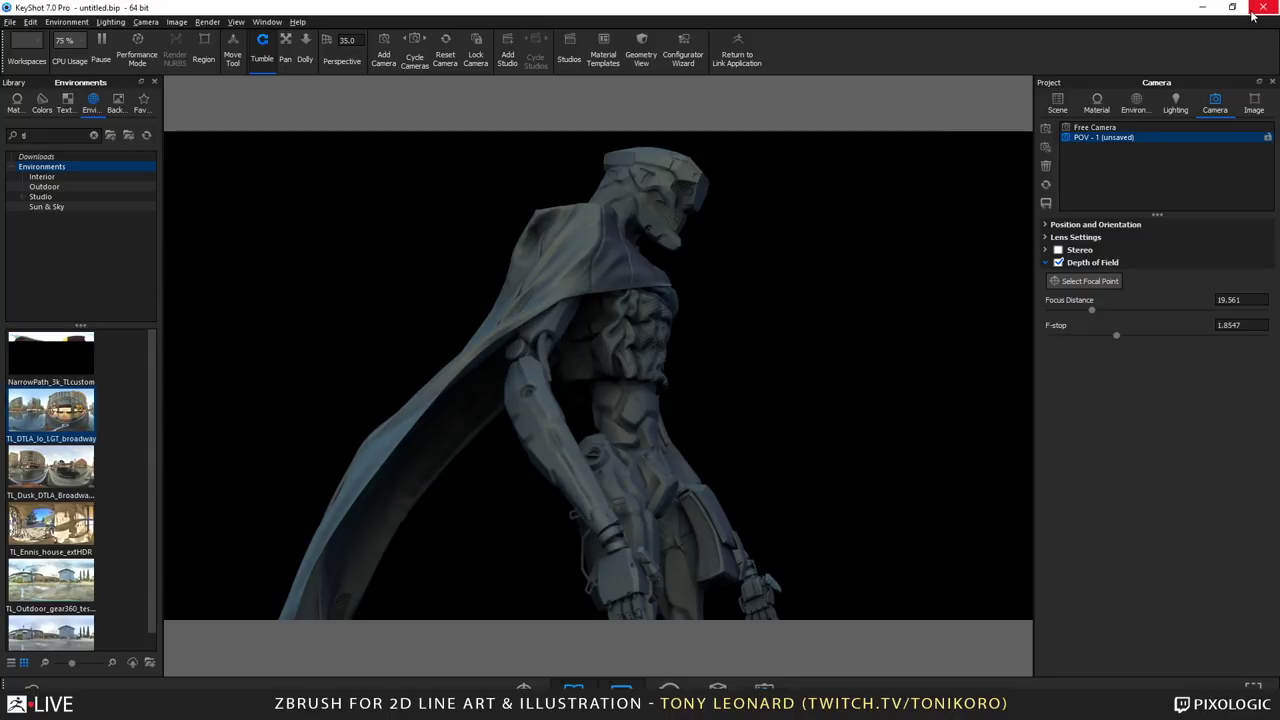
Step: In Photoshop, make the clown pass layer visible and move it above the Render Passes group
{"action": "key", "text": "alt+Tab"}
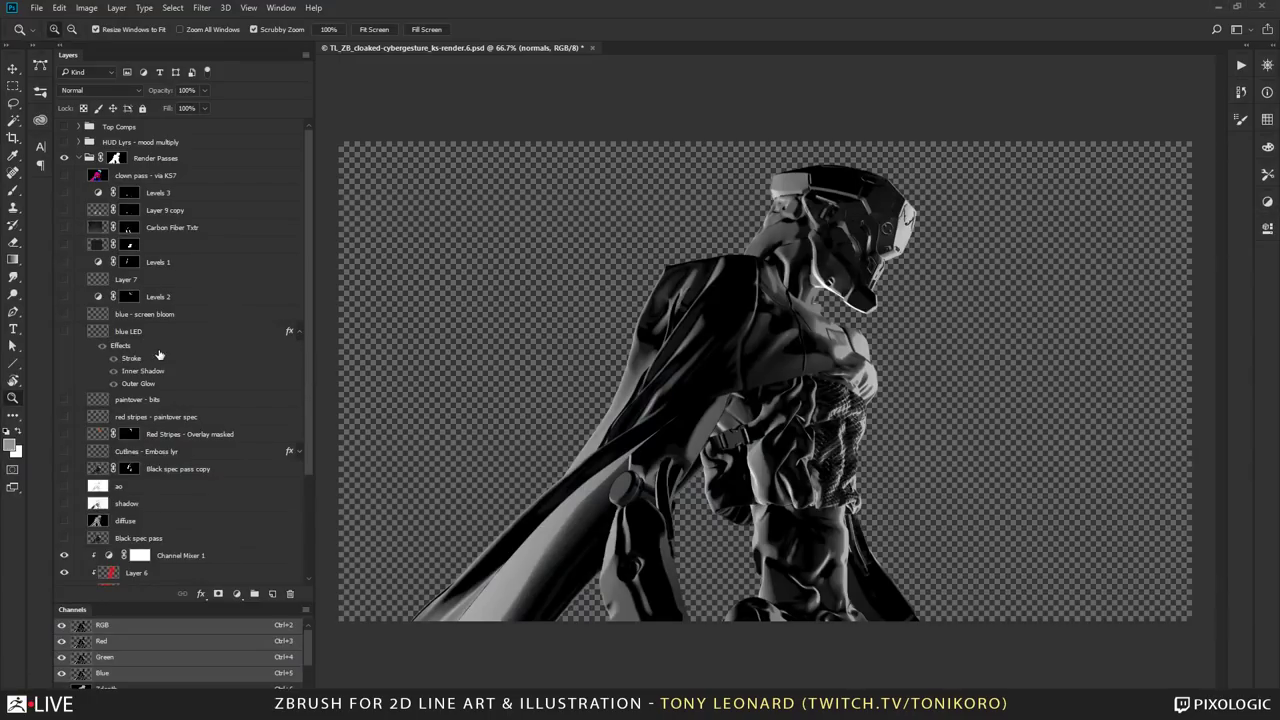
{"action": "scroll", "coordinate": [159, 355], "scroll_direction": "down", "scroll_amount": 3}
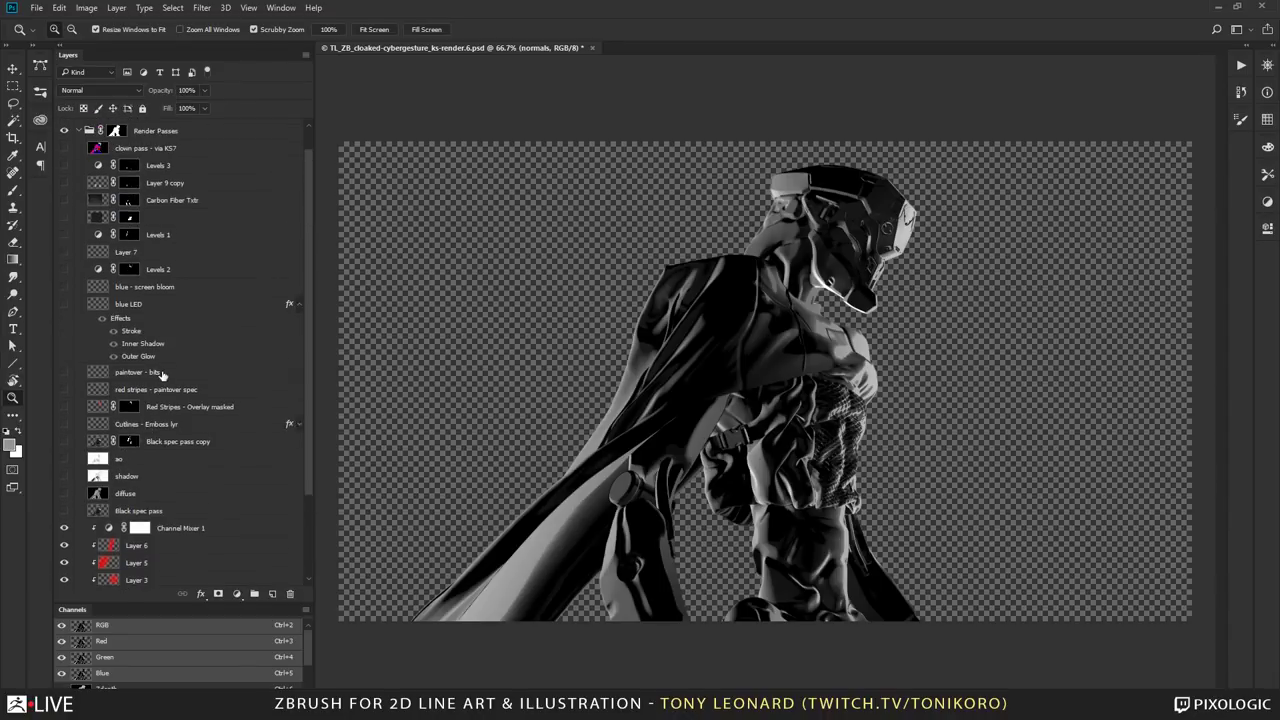
{"action": "scroll", "coordinate": [160, 374], "scroll_direction": "up", "scroll_amount": 3}
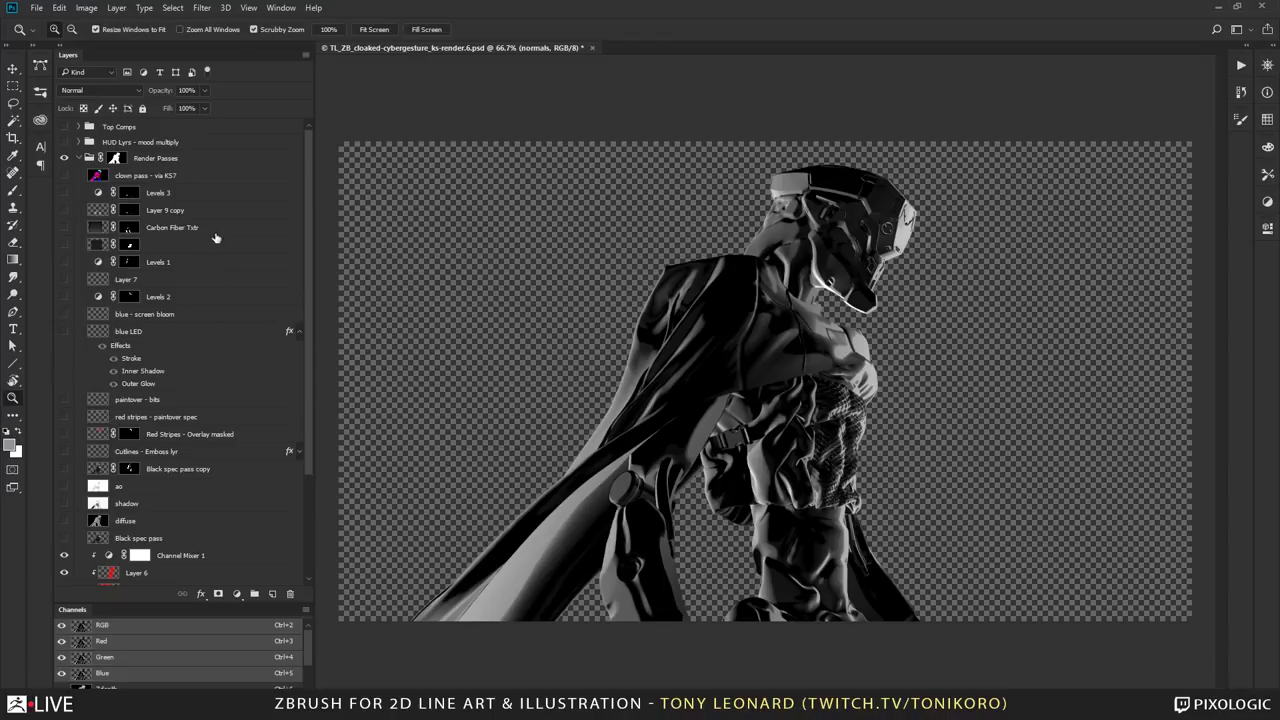
{"action": "left_click", "coordinate": [64, 175]}
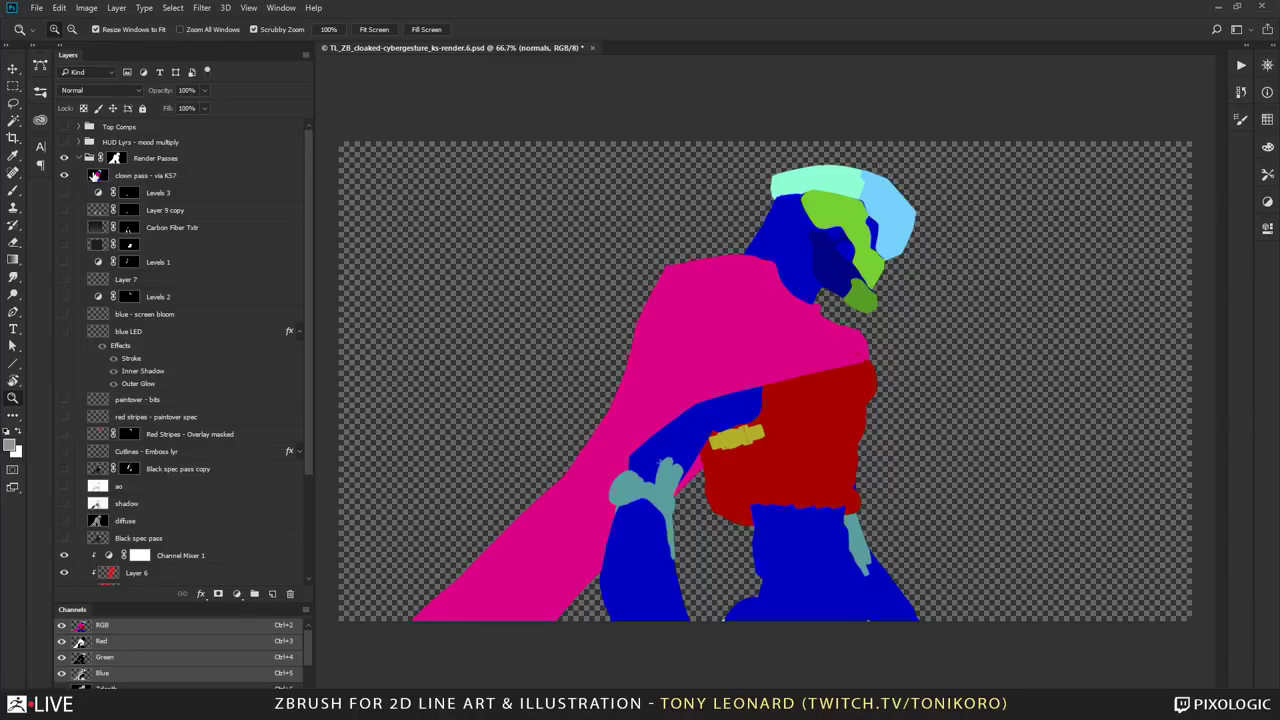
{"action": "left_click_drag", "start_coordinate": [92, 178], "coordinate": [204, 150]}
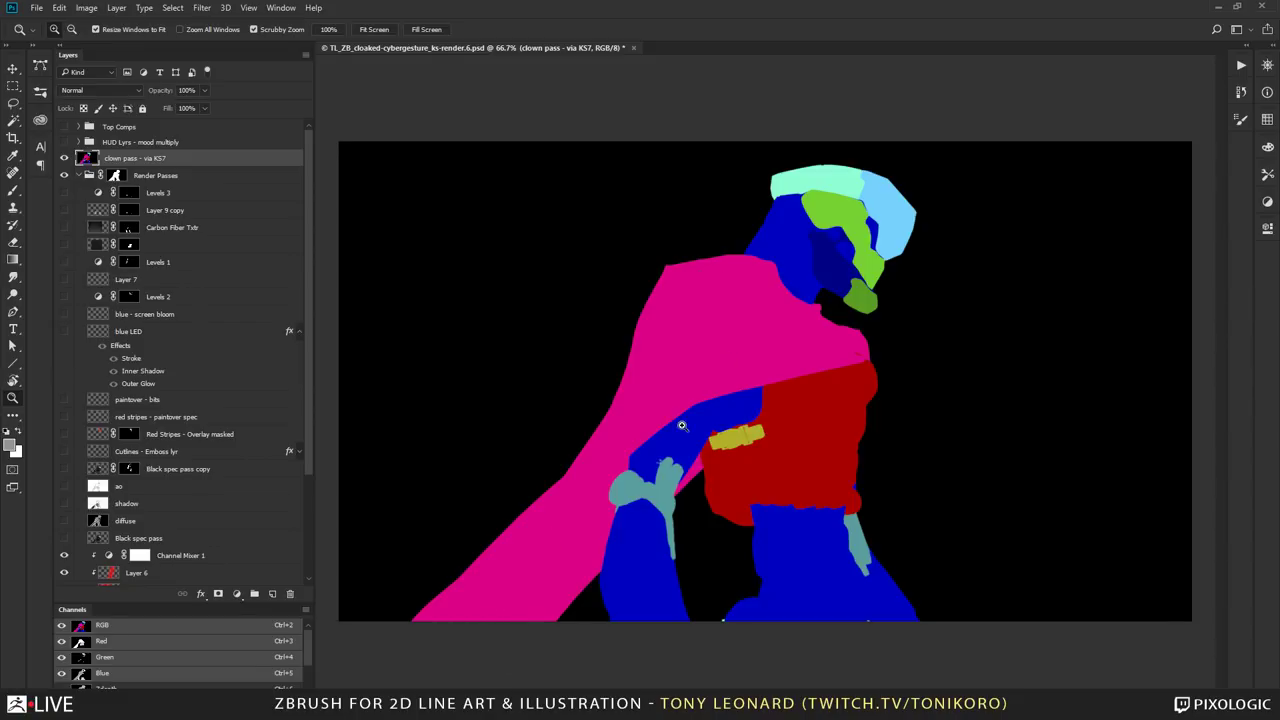
Step: With the Magic Wand, select the magenta cape, then the black background; target the Render Passes mask and deselect
{"action": "key", "text": "w"}
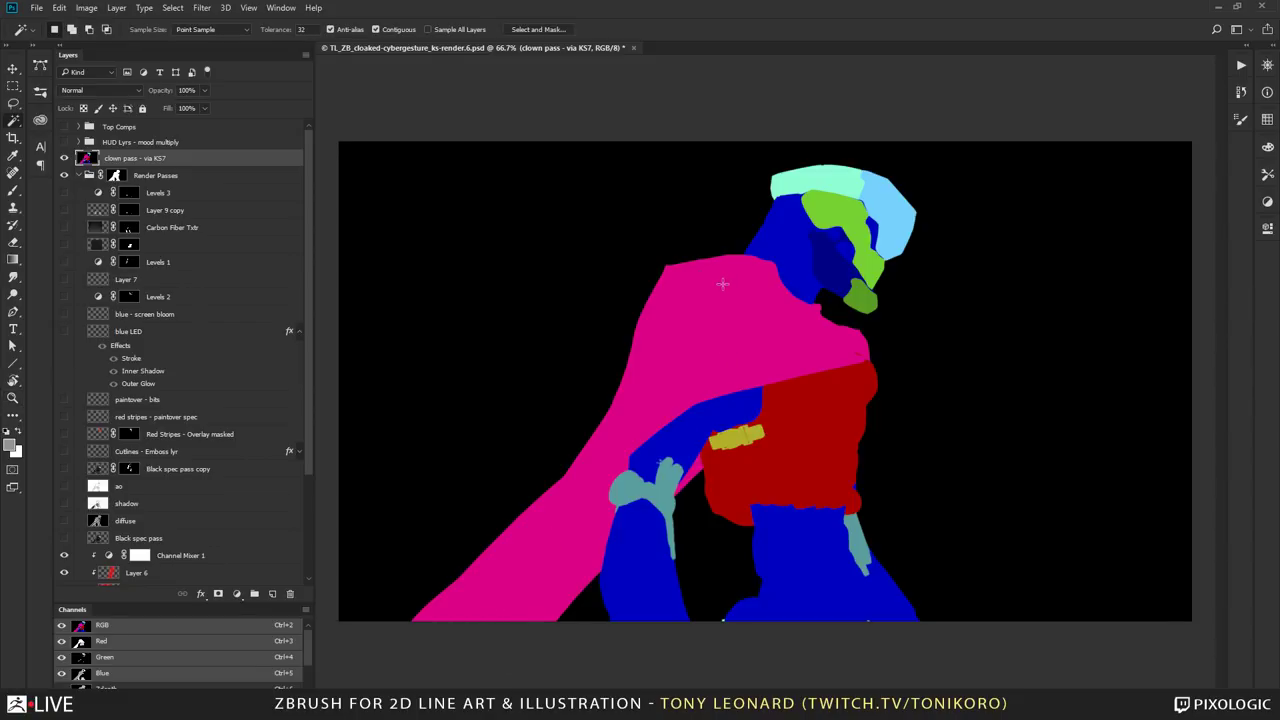
{"action": "left_click", "coordinate": [729, 286]}
{"action": "left_click", "coordinate": [1066, 286]}
{"action": "left_click", "coordinate": [201, 180]}
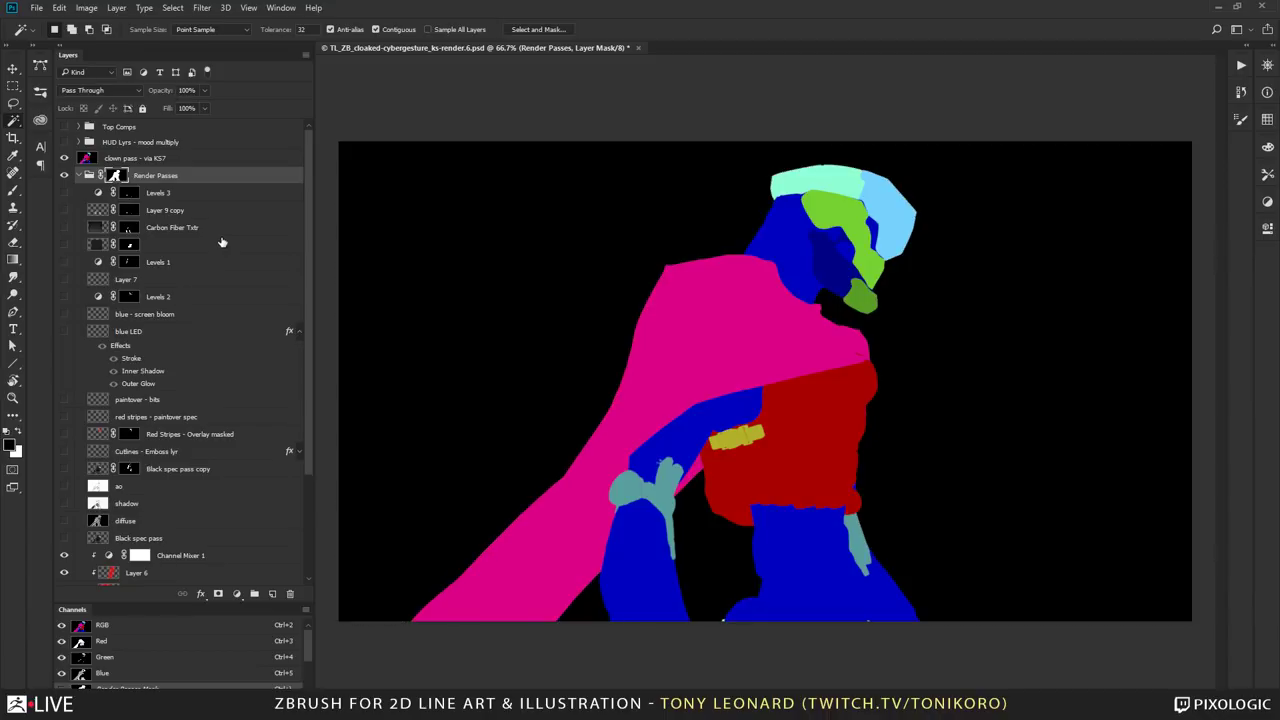
{"action": "key", "text": "ctrl+d"}
Step: Drop the clown pass layer into Render Passes and turn it off so the greyscale cyborg render shows
{"action": "left_click_drag", "start_coordinate": [193, 158], "coordinate": [183, 185]}
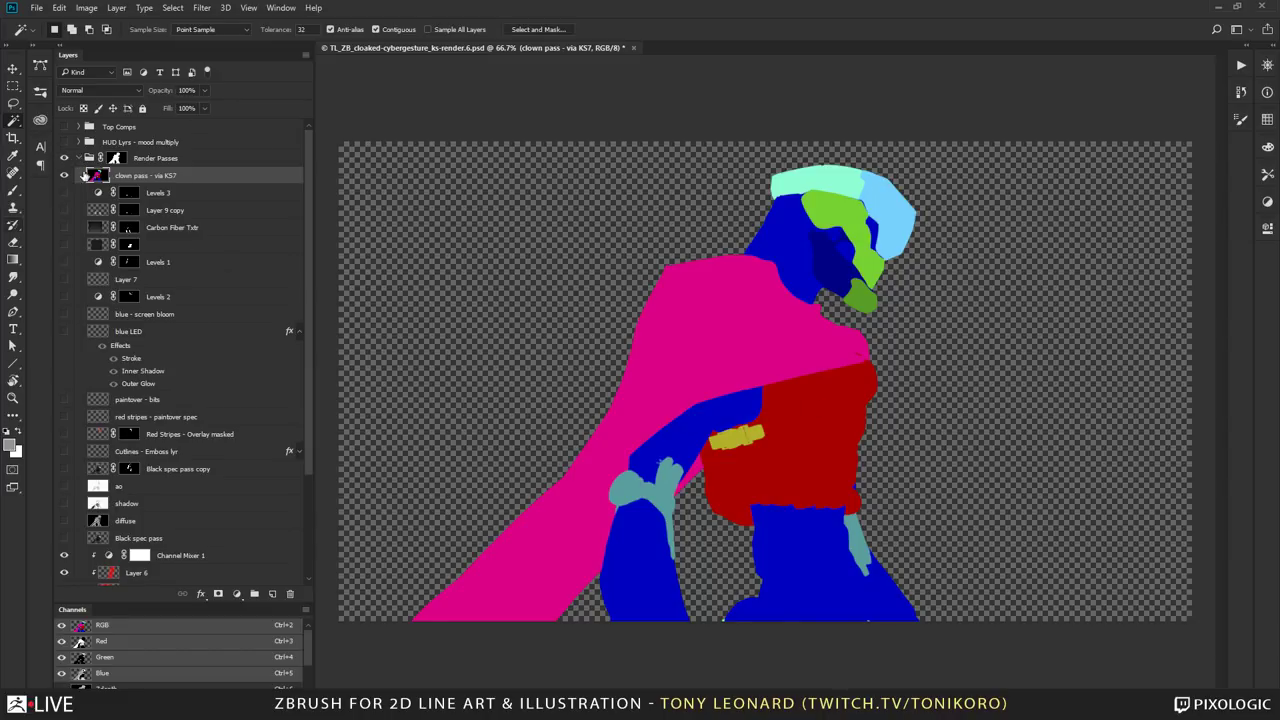
{"action": "left_click", "coordinate": [64, 175]}
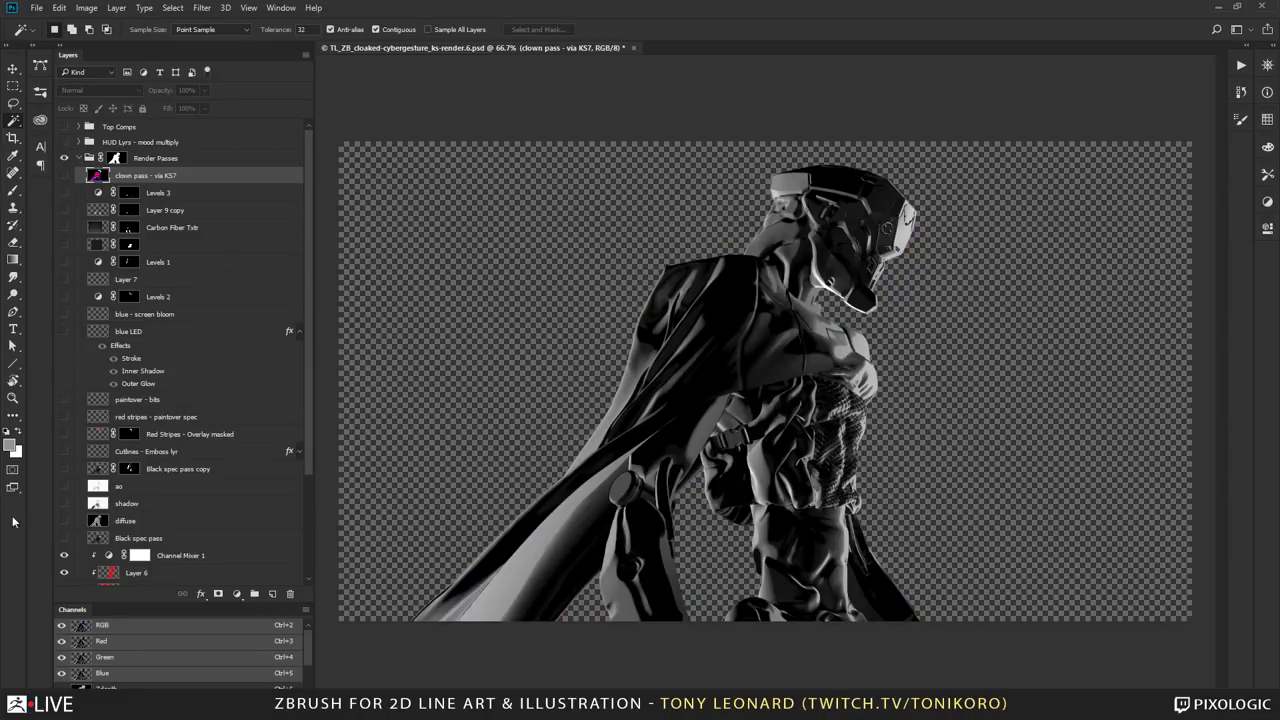
{"action": "scroll", "coordinate": [183, 452], "scroll_direction": "down", "scroll_amount": 3}
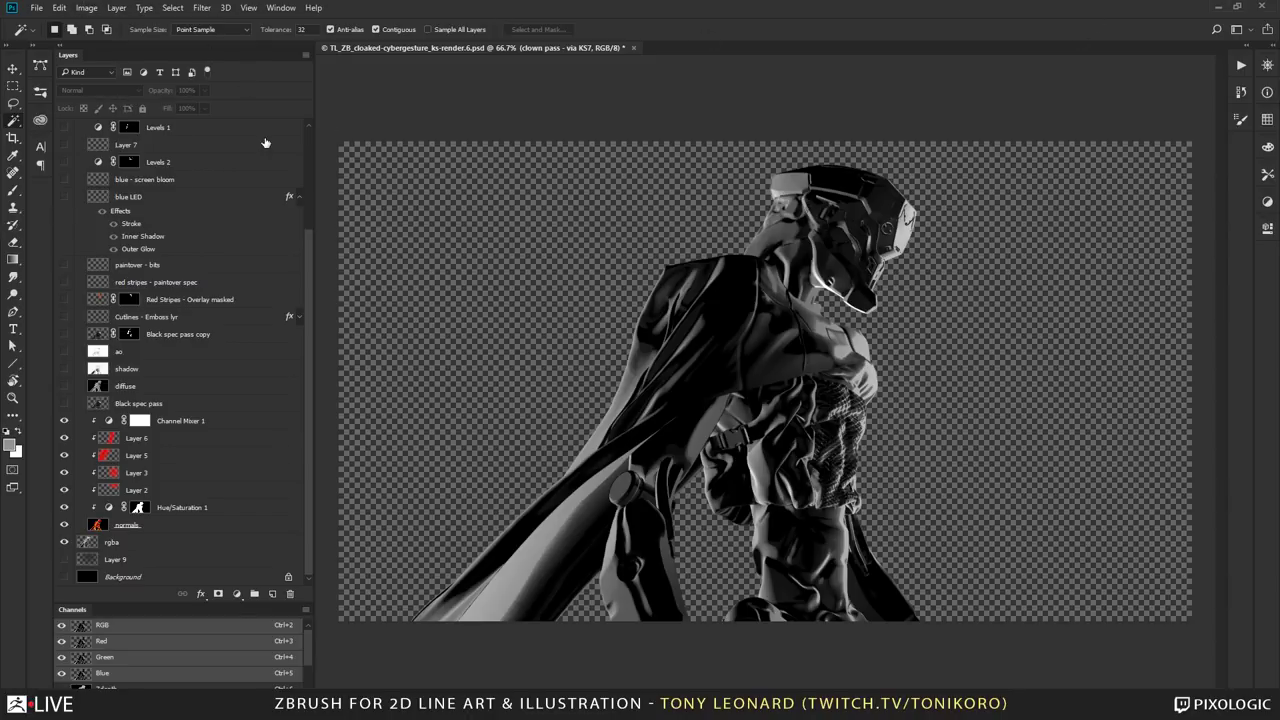
Step: After glancing through the File and Window menus, select the normals render layer in the Layers panel
{"action": "left_click", "coordinate": [38, 9]}
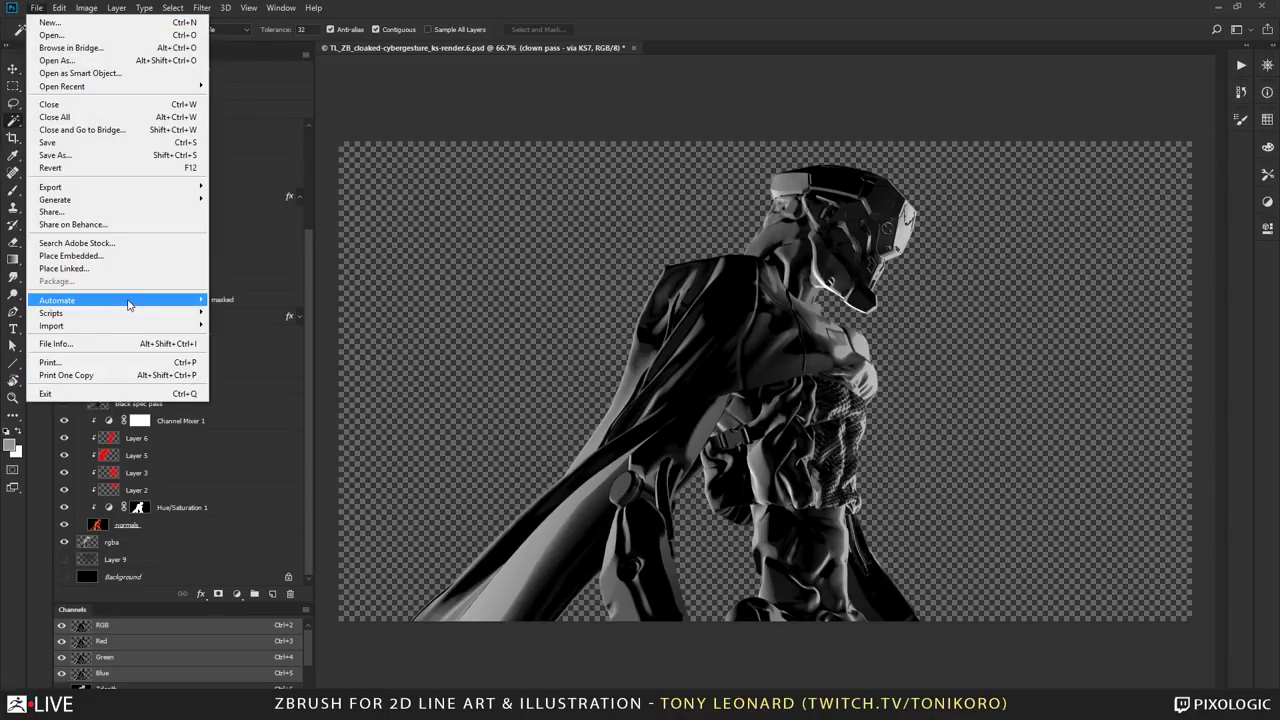
{"action": "mouse_move", "coordinate": [125, 316]}
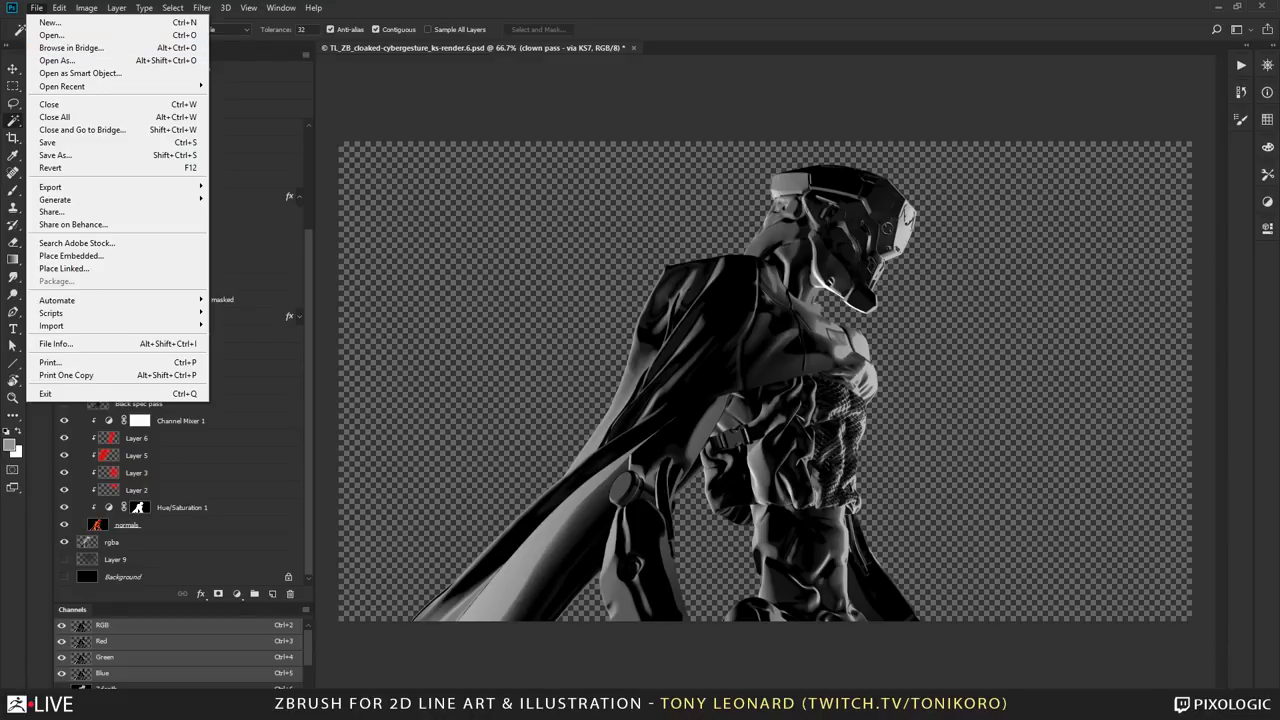
{"action": "left_click", "coordinate": [298, 20]}
{"action": "left_click", "coordinate": [281, 7]}
{"action": "left_click", "coordinate": [281, 7]}
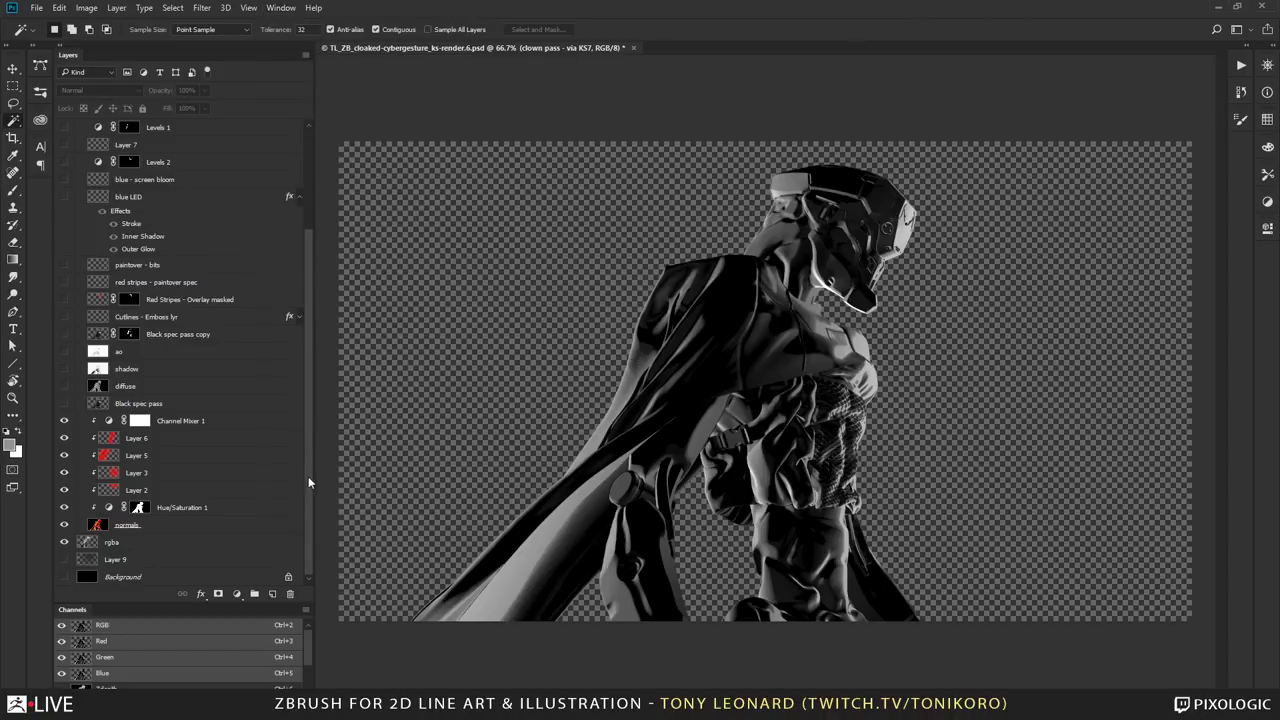
{"action": "left_click_drag", "start_coordinate": [308, 476], "coordinate": [314, 514]}
{"action": "left_click", "coordinate": [248, 423]}
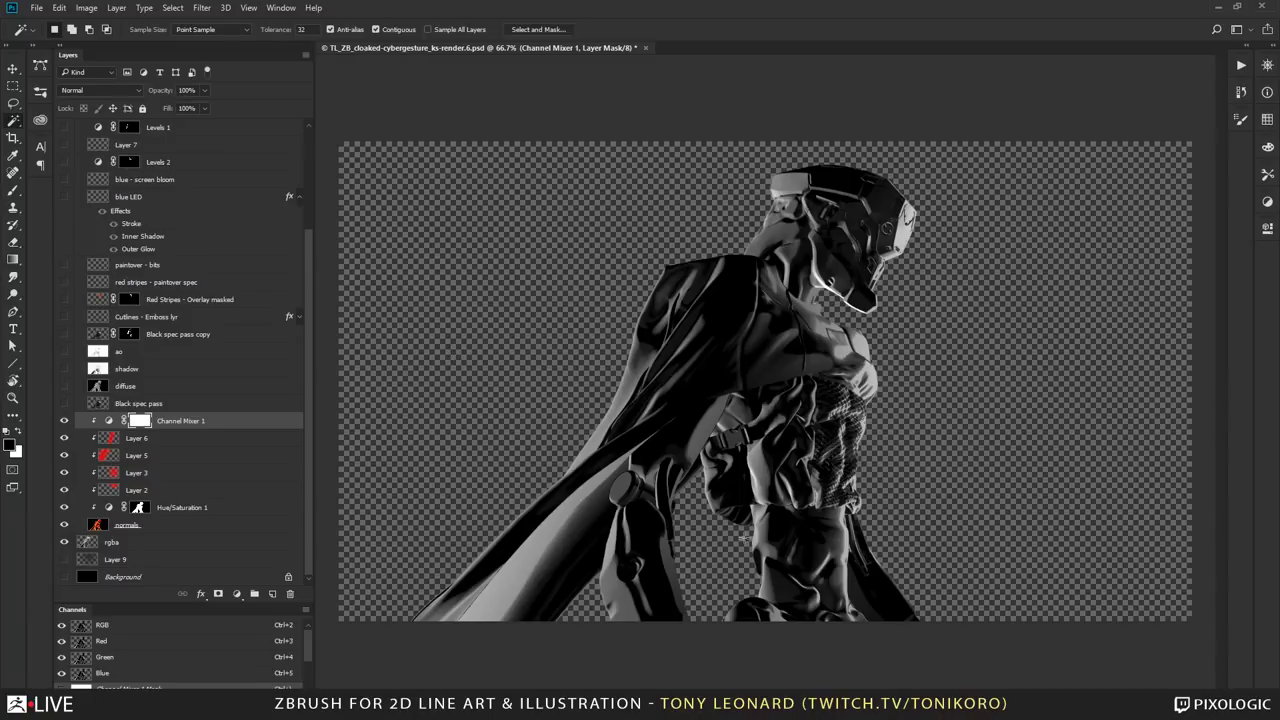
{"action": "left_click", "coordinate": [168, 526]}
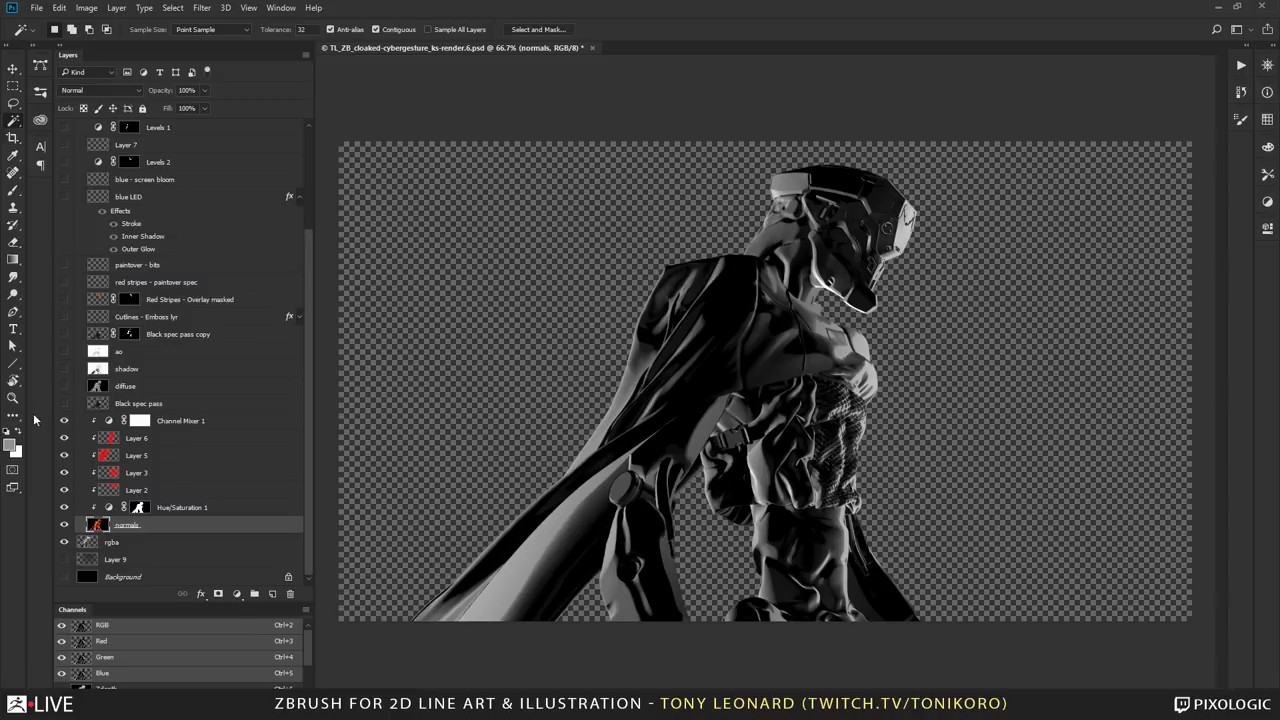
Step: Set the normals layer to Color Dodge, then show Hue/Saturation 1 and Channel Mixer 1 again
{"action": "left_click_drag", "start_coordinate": [65, 421], "coordinate": [64, 494]}
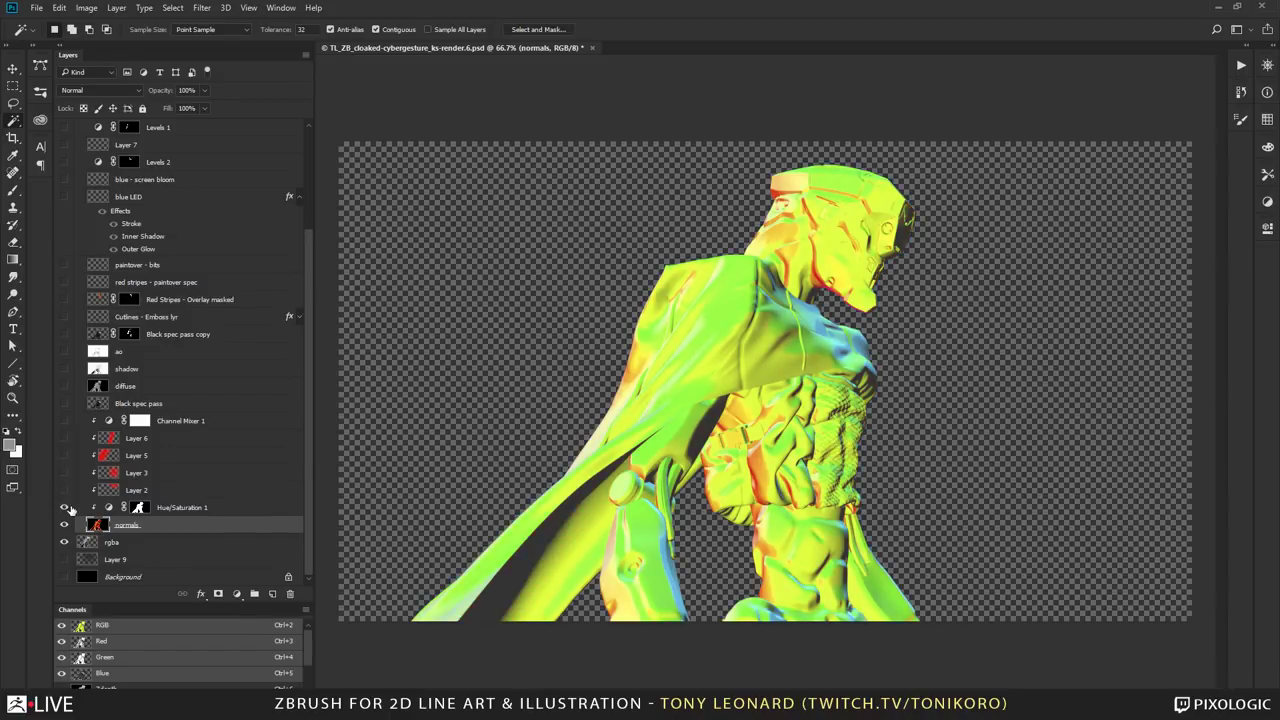
{"action": "left_click", "coordinate": [68, 509]}
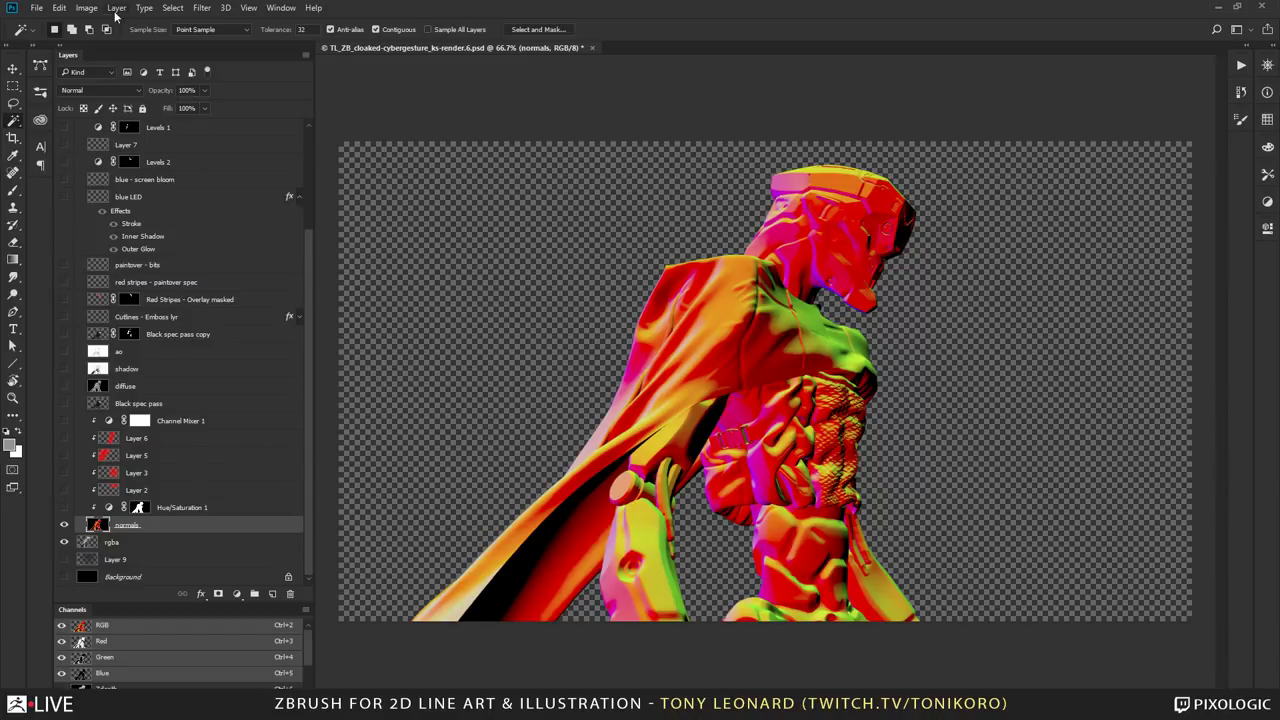
{"action": "left_click", "coordinate": [100, 92]}
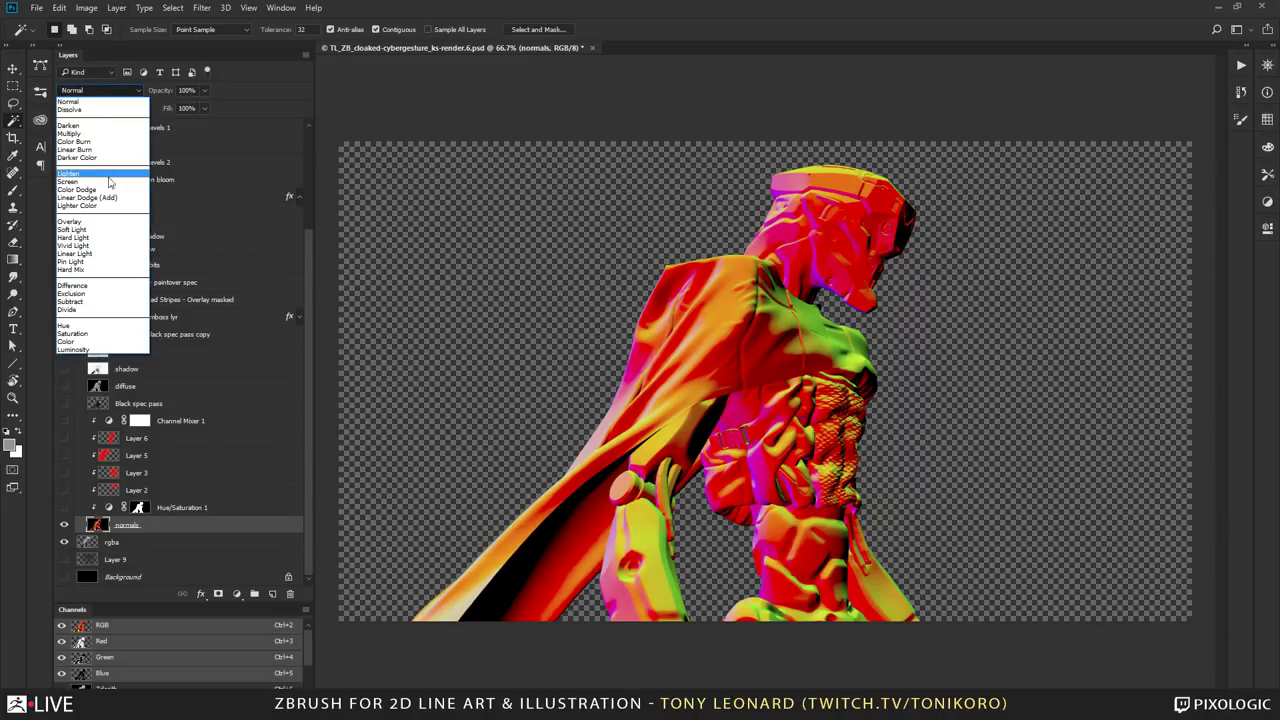
{"action": "left_click", "coordinate": [80, 189]}
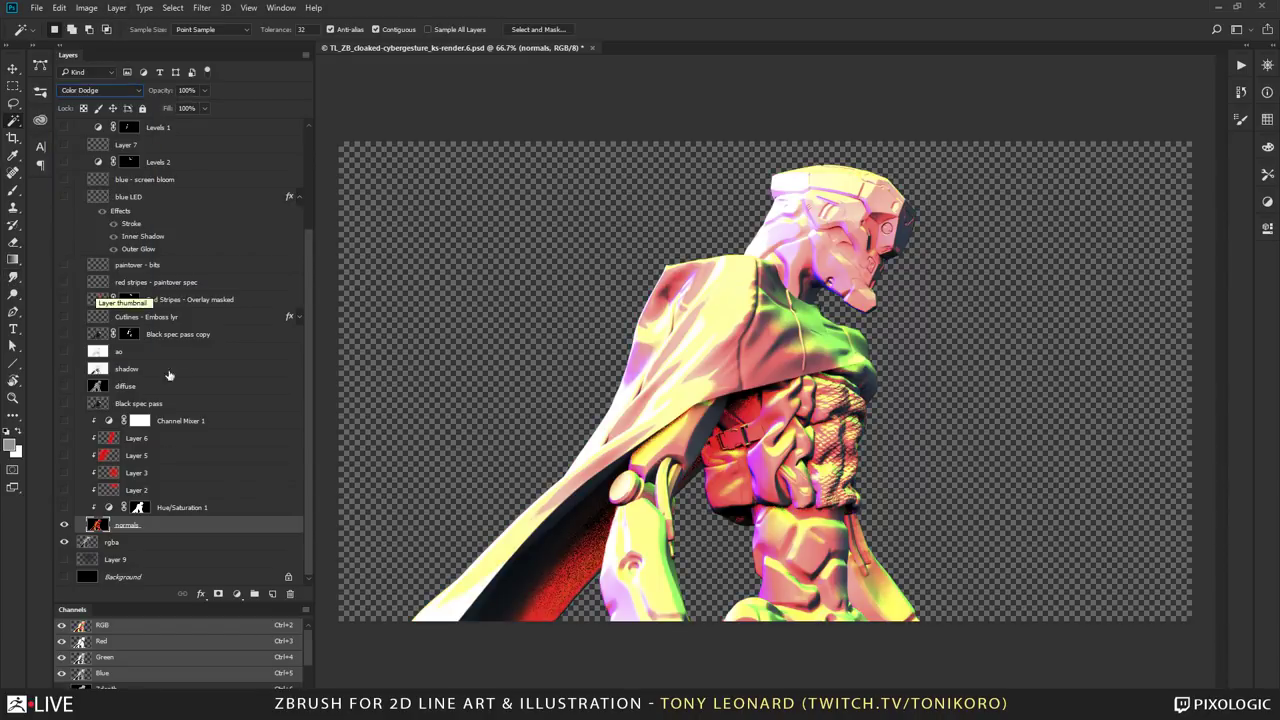
{"action": "left_click", "coordinate": [64, 508]}
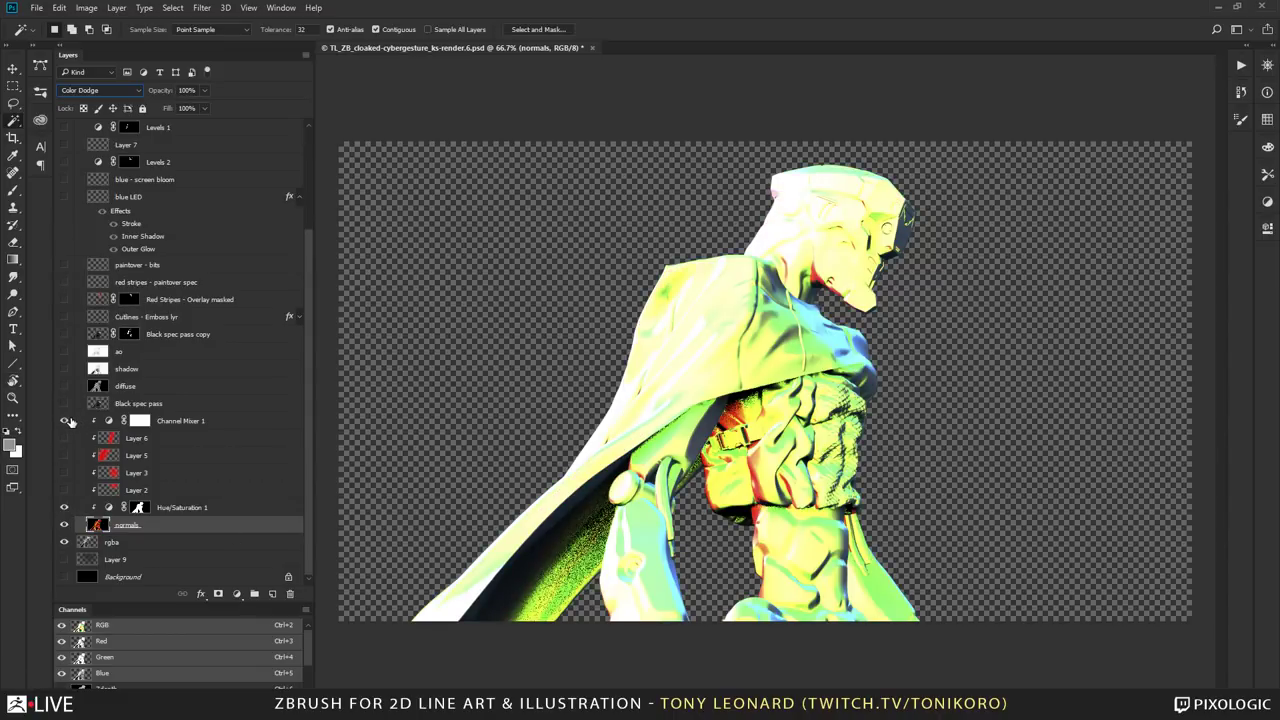
{"action": "left_click", "coordinate": [66, 421]}
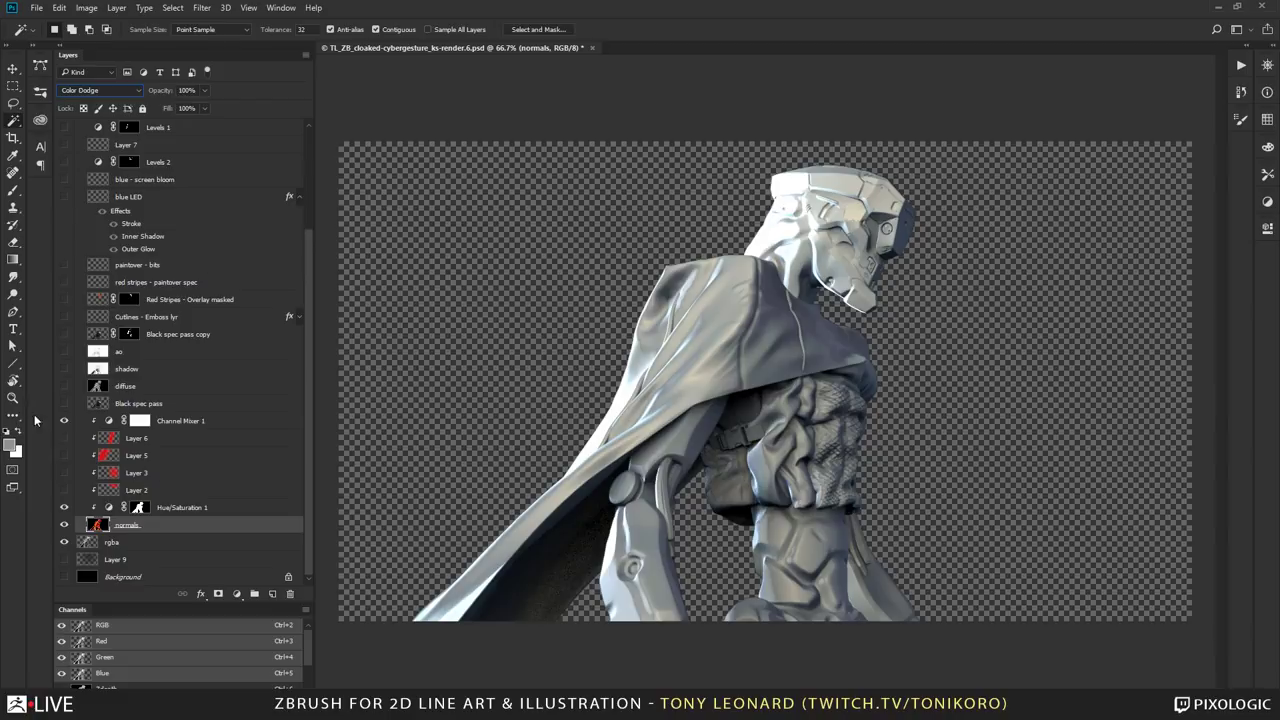
Step: Show and select Layer 6, switch to the Gradient tool, and open the foreground colour picker
{"action": "left_click", "coordinate": [64, 438]}
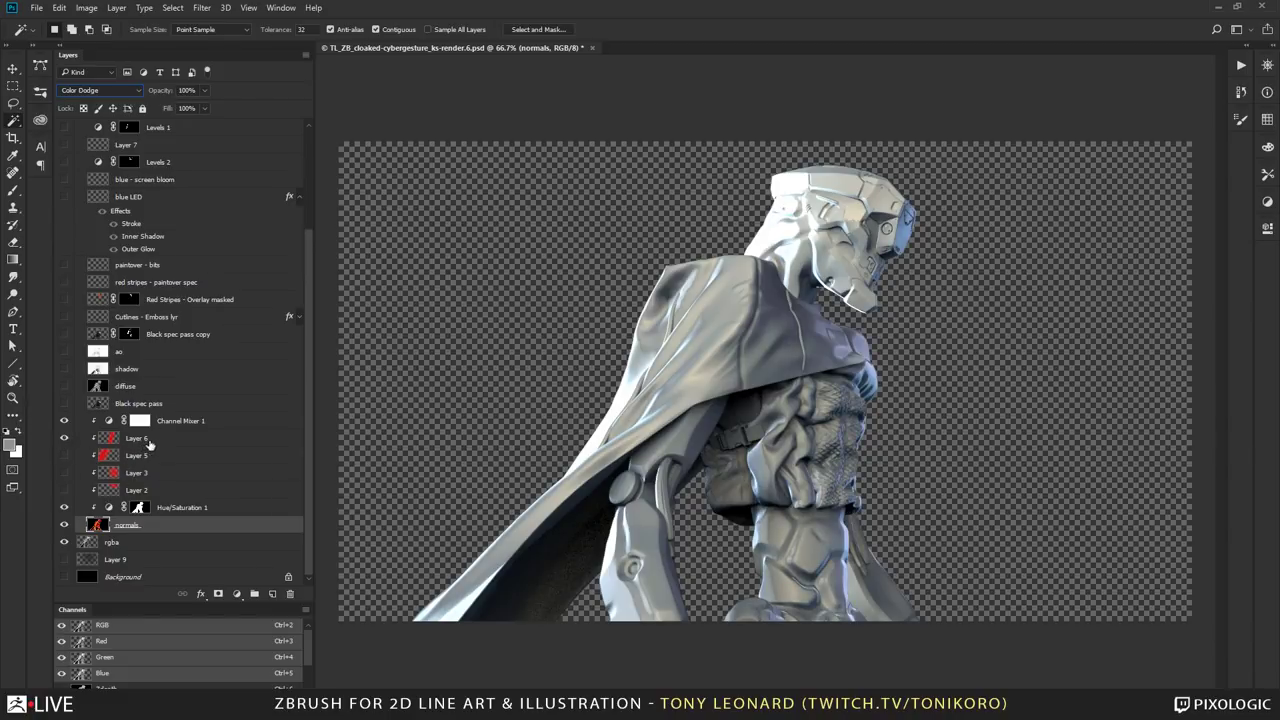
{"action": "left_click", "coordinate": [163, 438]}
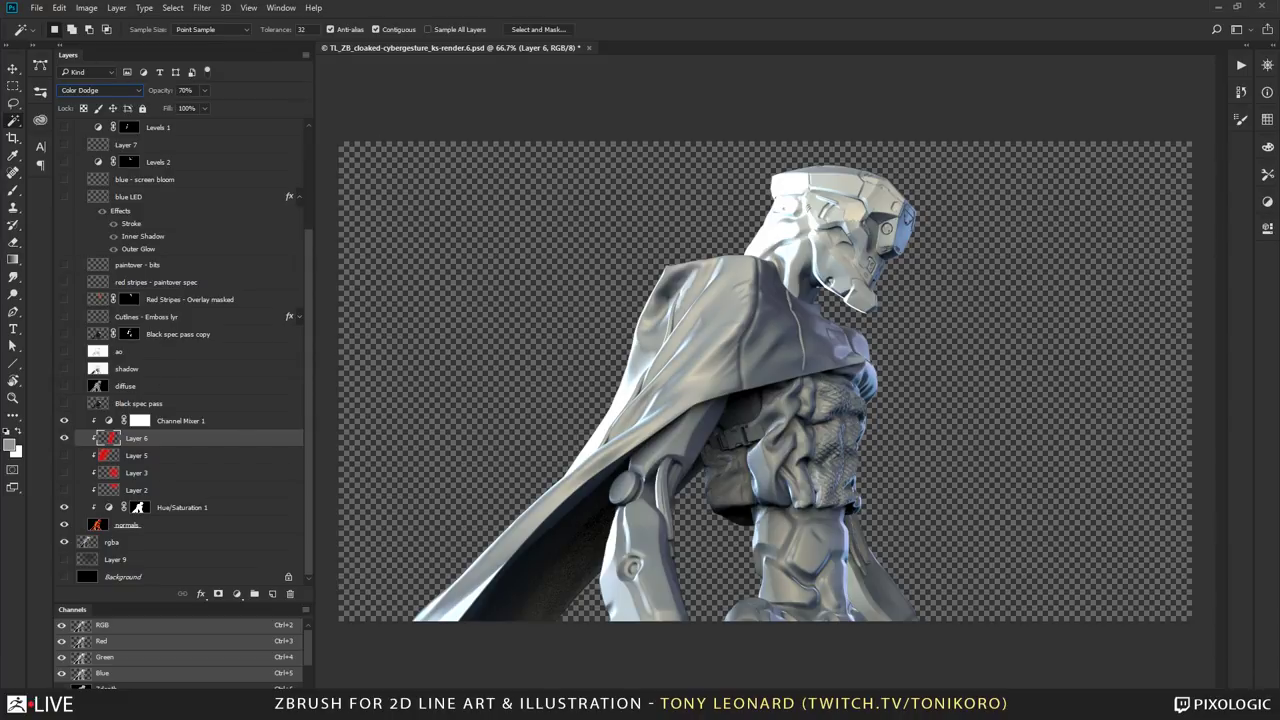
{"action": "left_click", "coordinate": [10, 70]}
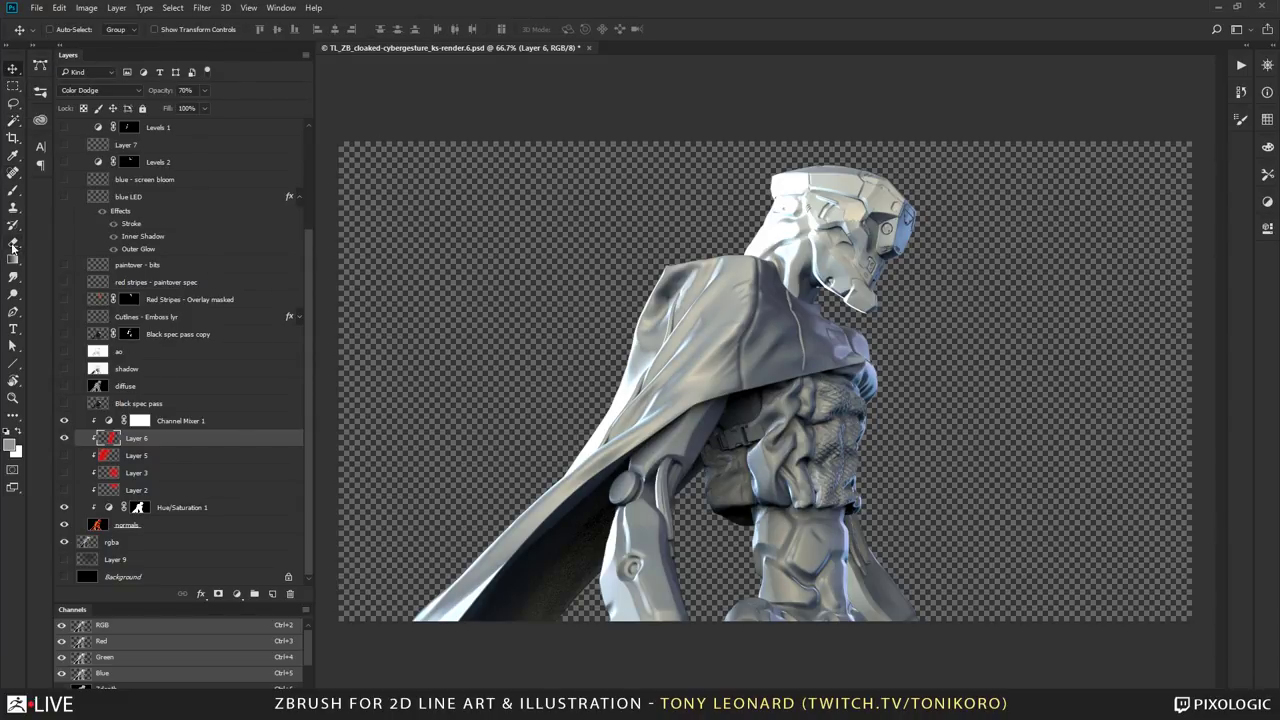
{"action": "key", "text": "g"}
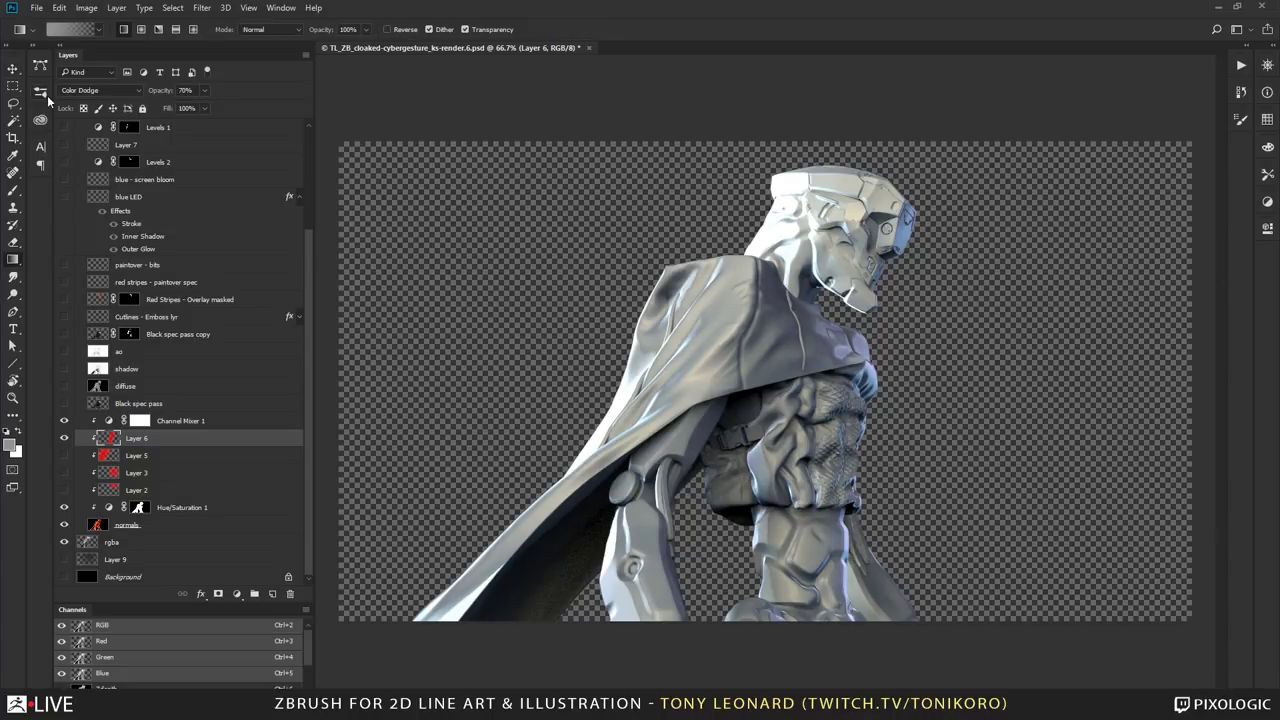
{"action": "left_click", "coordinate": [10, 446]}
Step: Set the foreground colour to pure red #FF0000 in the Color Picker
{"action": "left_click", "coordinate": [447, 370]}
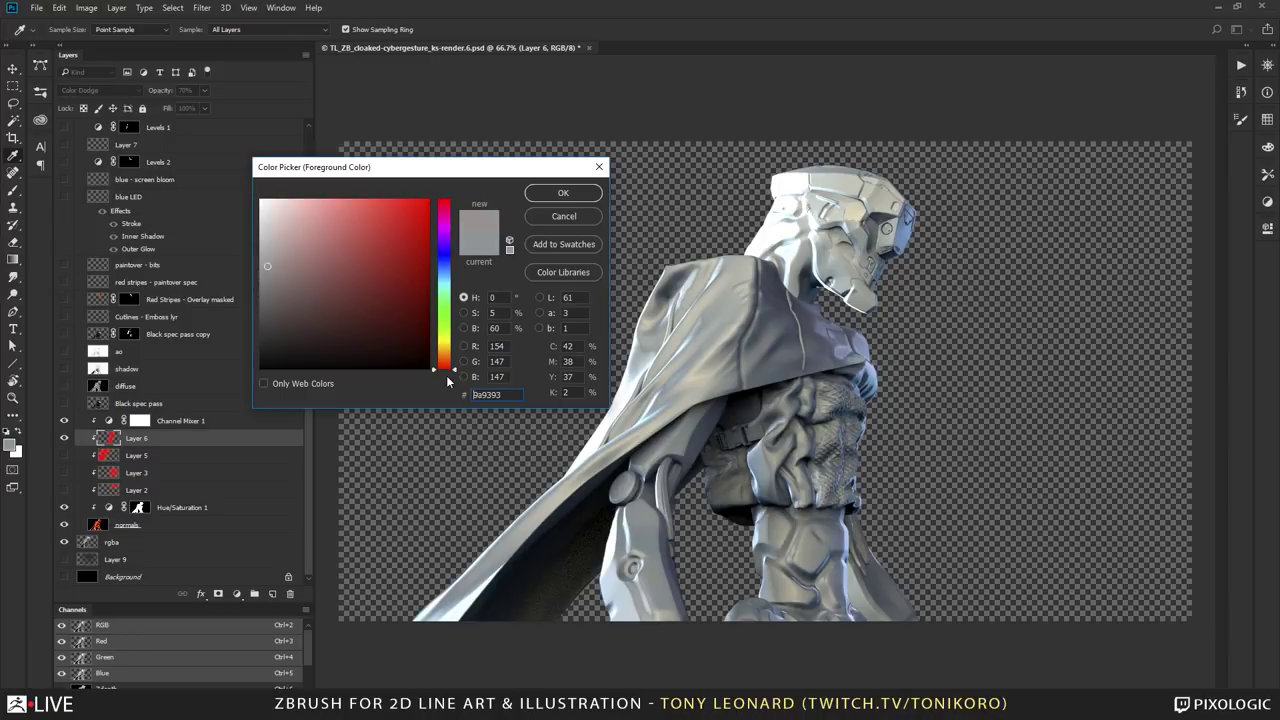
{"action": "mouse_move", "coordinate": [367, 301]}
{"action": "left_mouse_down"}
{"action": "mouse_move", "coordinate": [421, 241]}
{"action": "mouse_move", "coordinate": [433, 193]}
{"action": "left_mouse_up"}
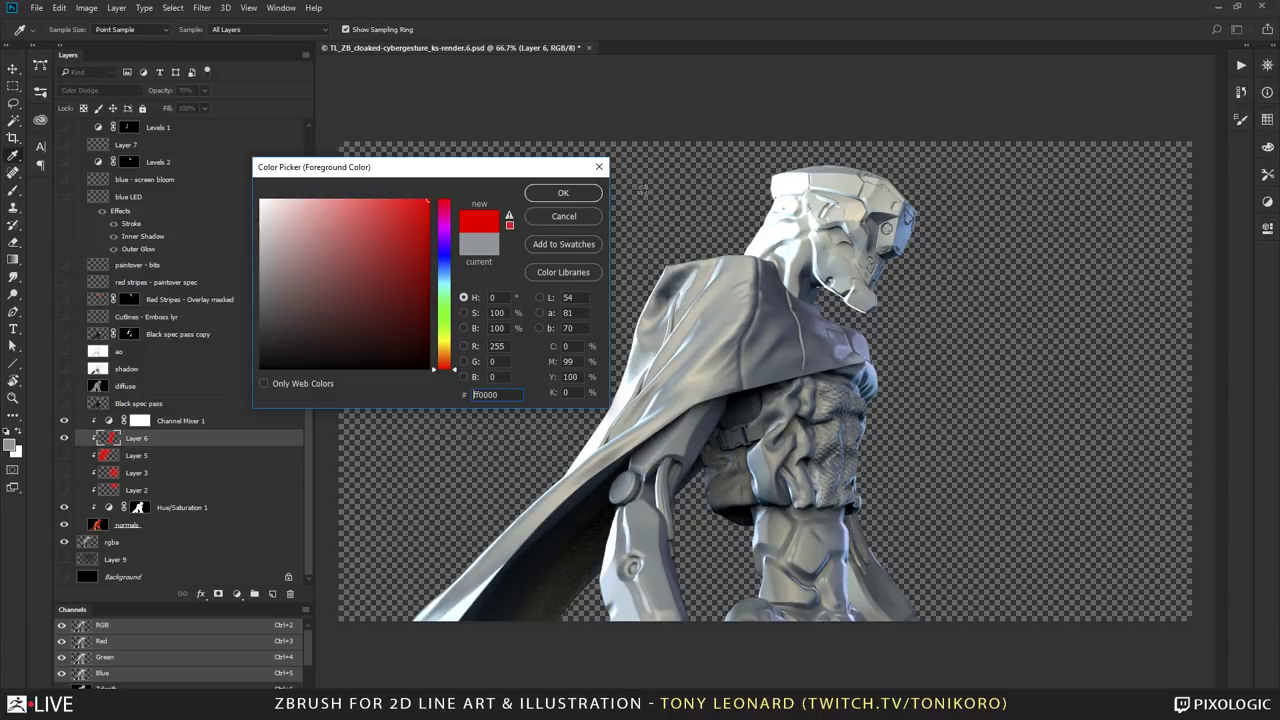
{"action": "left_click_drag", "start_coordinate": [446, 177], "coordinate": [1018, 93]}
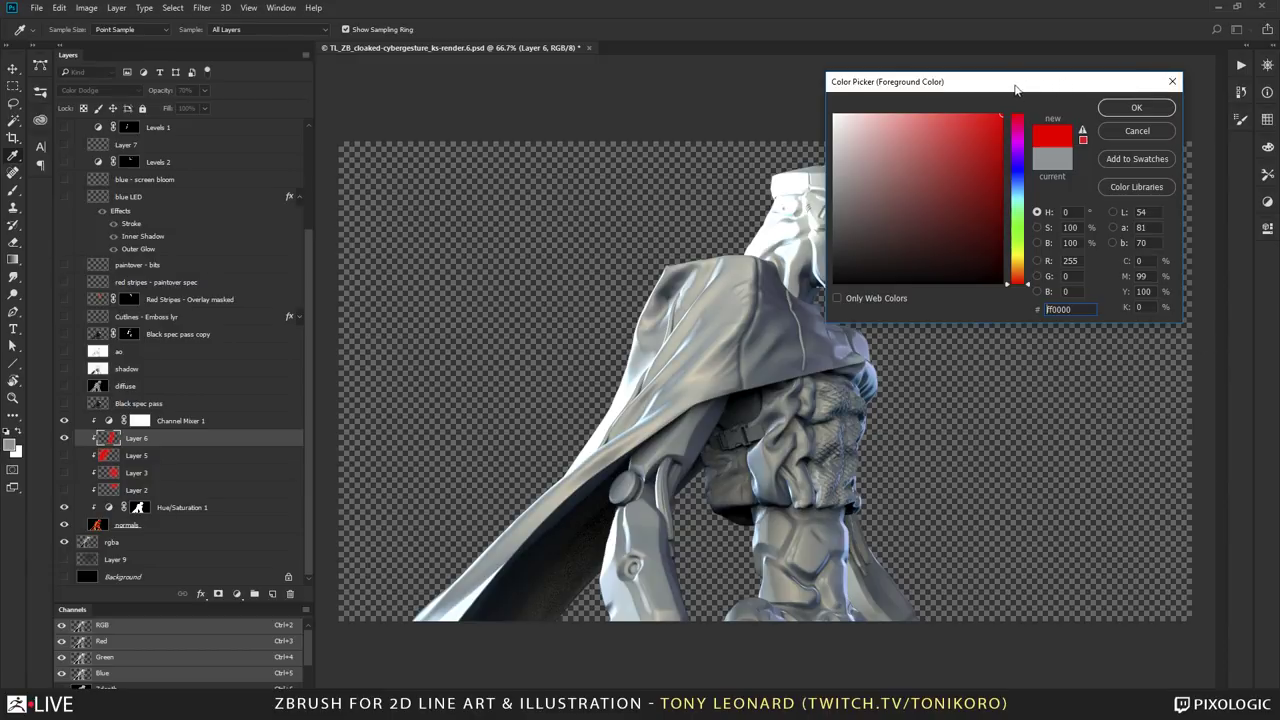
{"action": "left_click_drag", "start_coordinate": [1015, 90], "coordinate": [558, 88]}
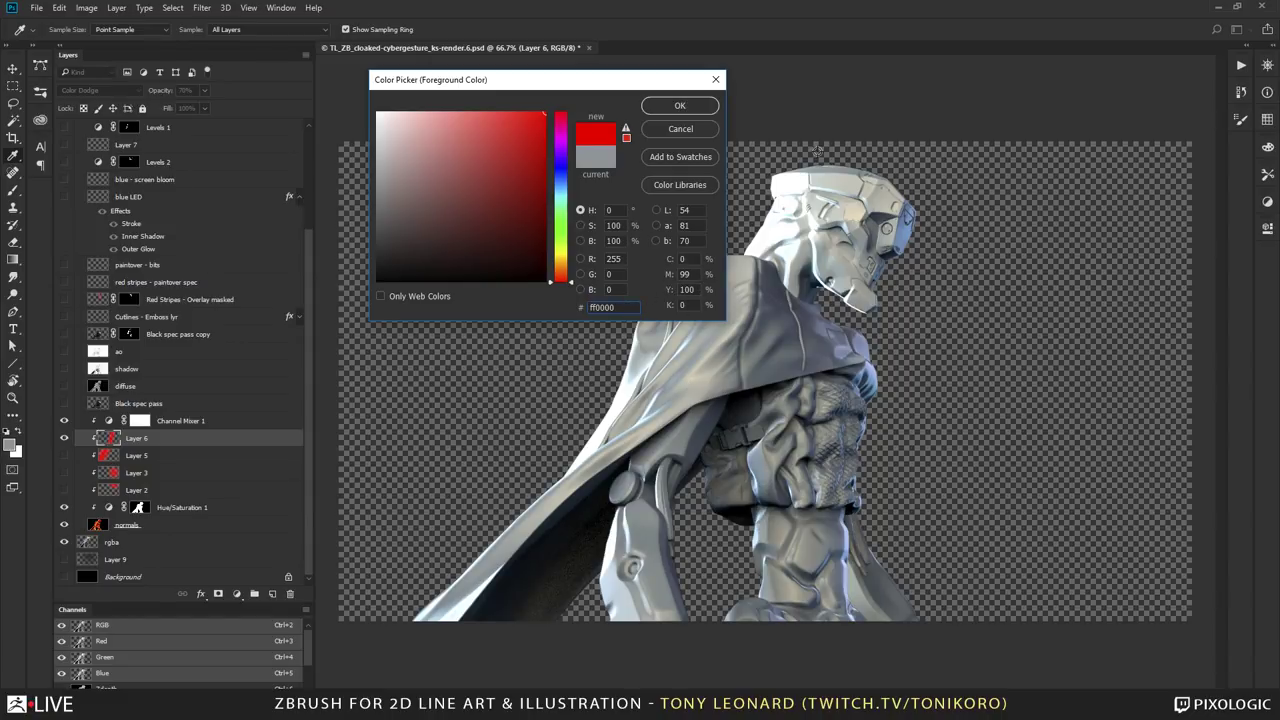
{"action": "left_click_drag", "start_coordinate": [563, 88], "coordinate": [1001, 371]}
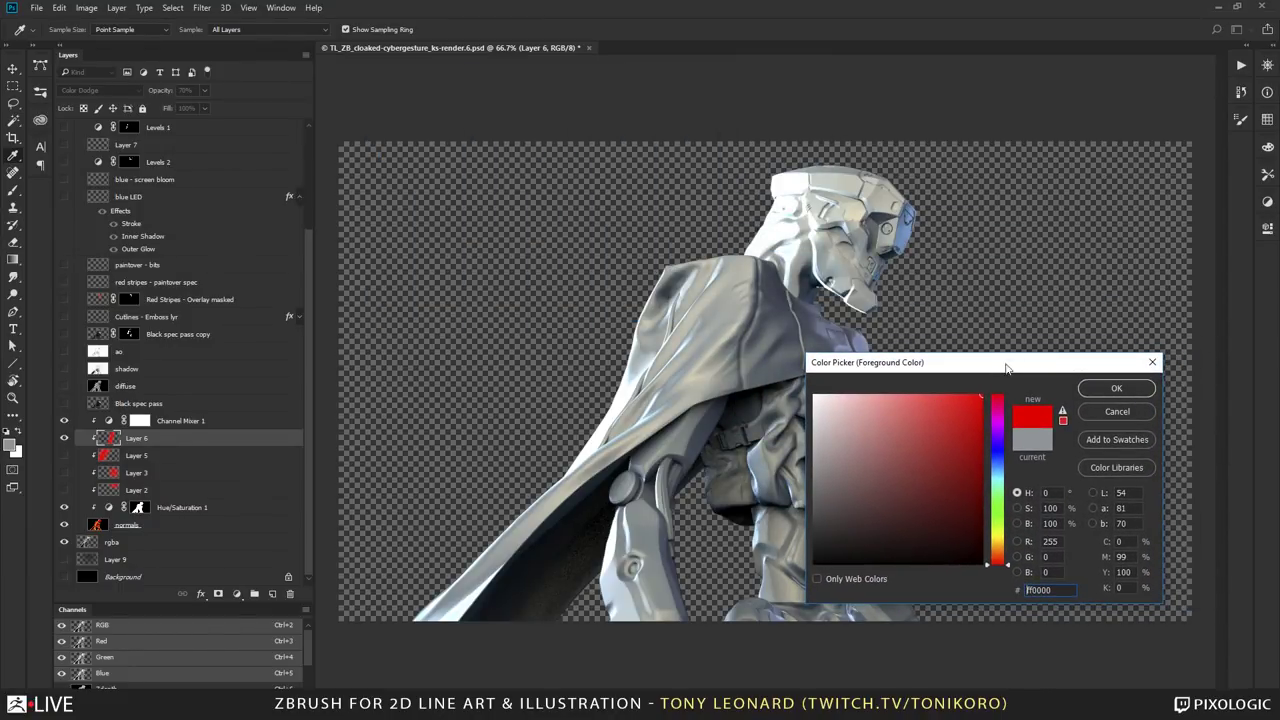
{"action": "left_click_drag", "start_coordinate": [1013, 364], "coordinate": [1110, 76]}
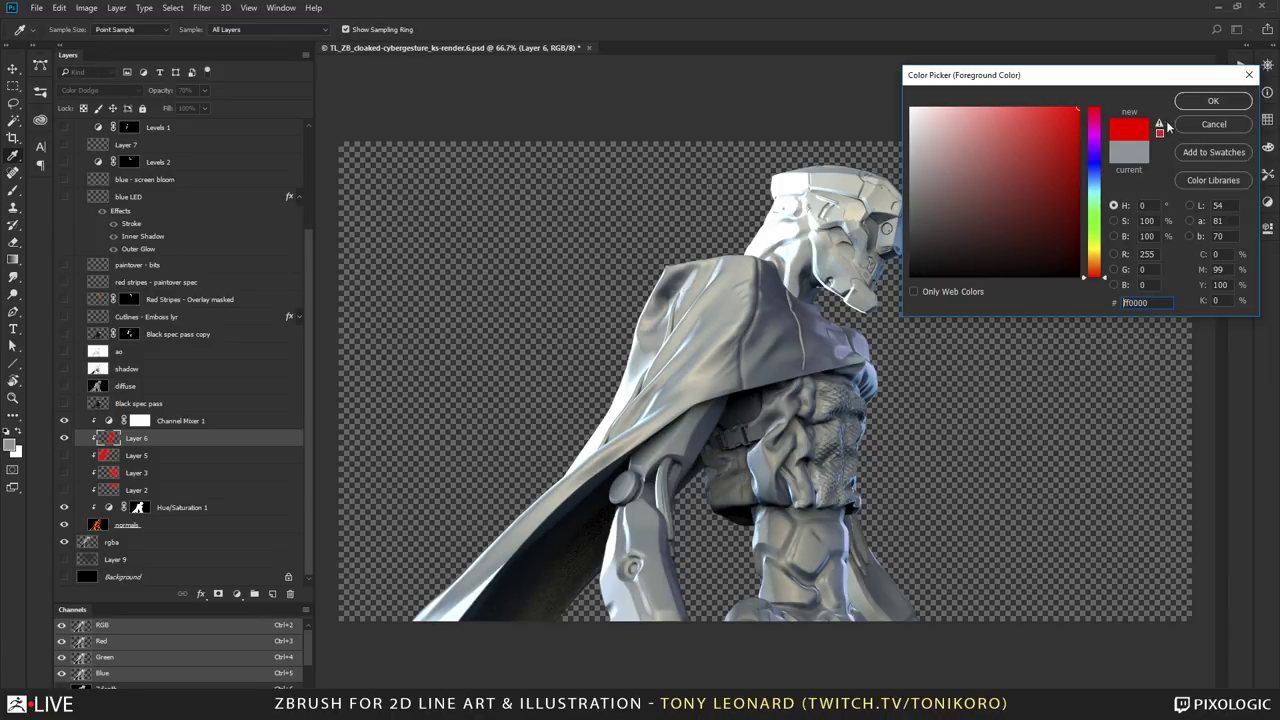
{"action": "left_click_drag", "start_coordinate": [1199, 79], "coordinate": [1155, 85]}
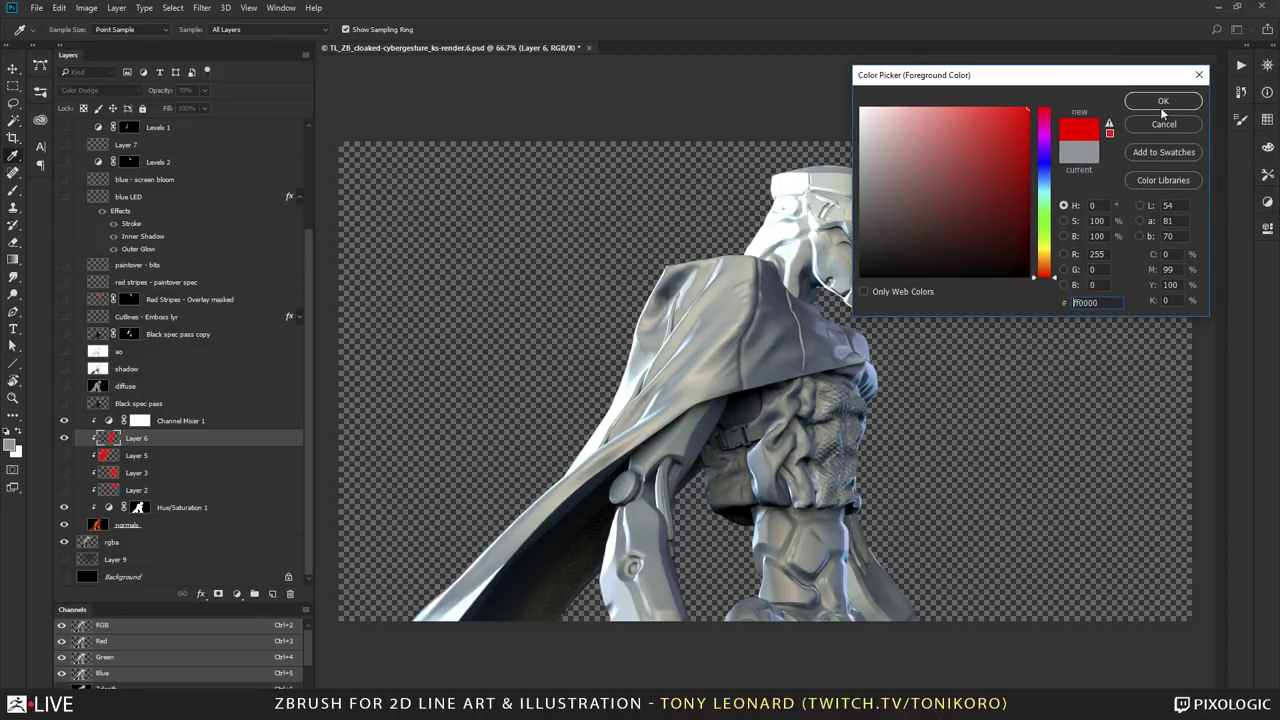
{"action": "left_click", "coordinate": [1169, 106]}
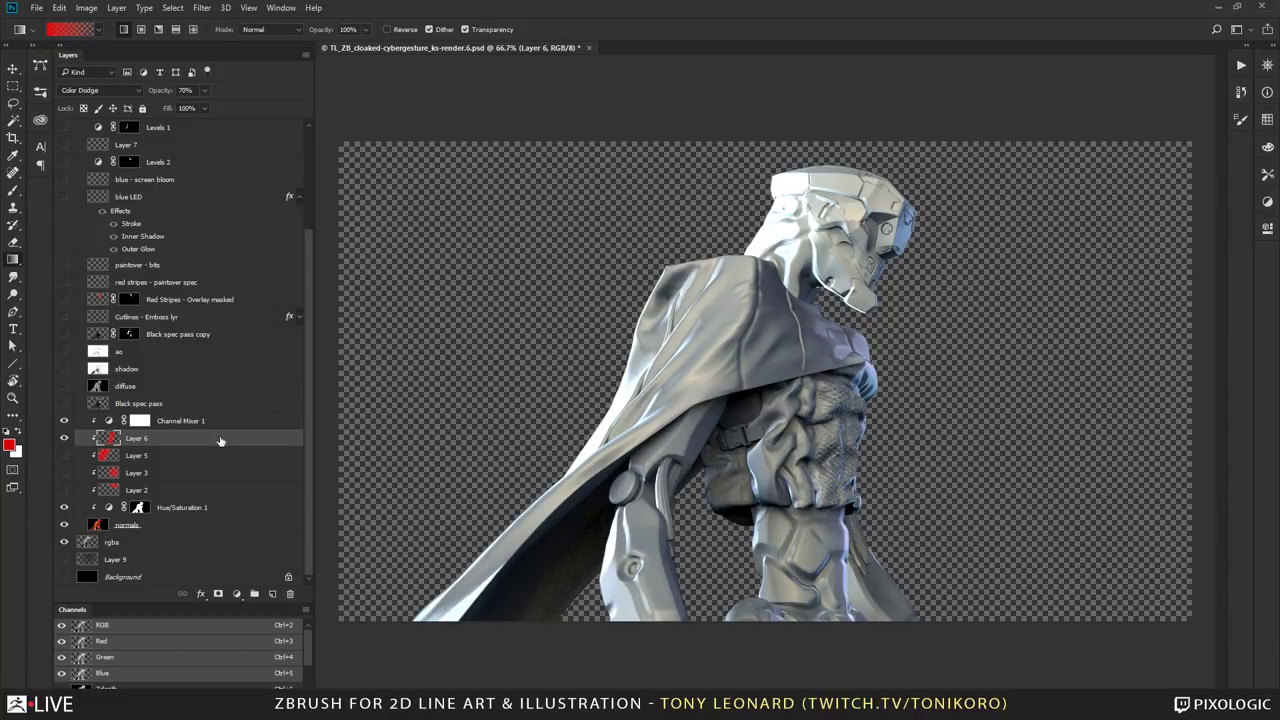
Step: Make Hue/Saturation 1, Layer 5, Layer 3 and Layer 2 visible again
{"action": "left_click", "coordinate": [63, 507]}
{"action": "left_click", "coordinate": [64, 455]}
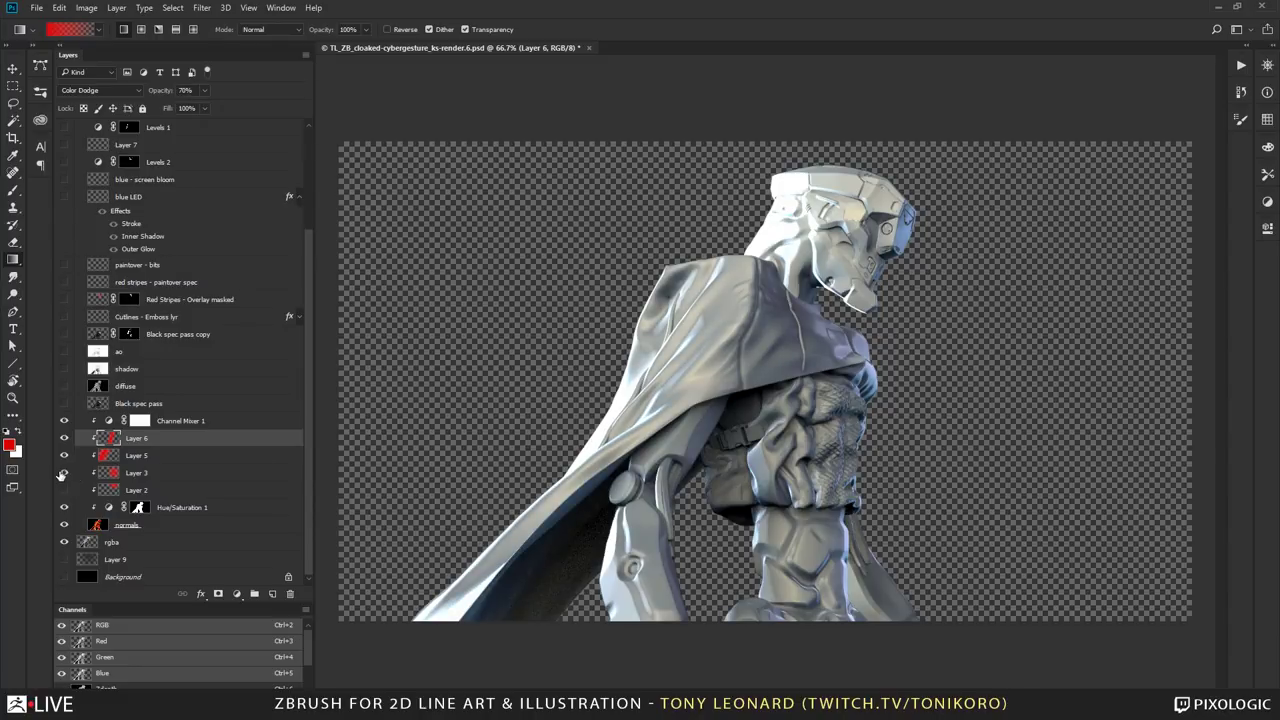
{"action": "left_click", "coordinate": [64, 472]}
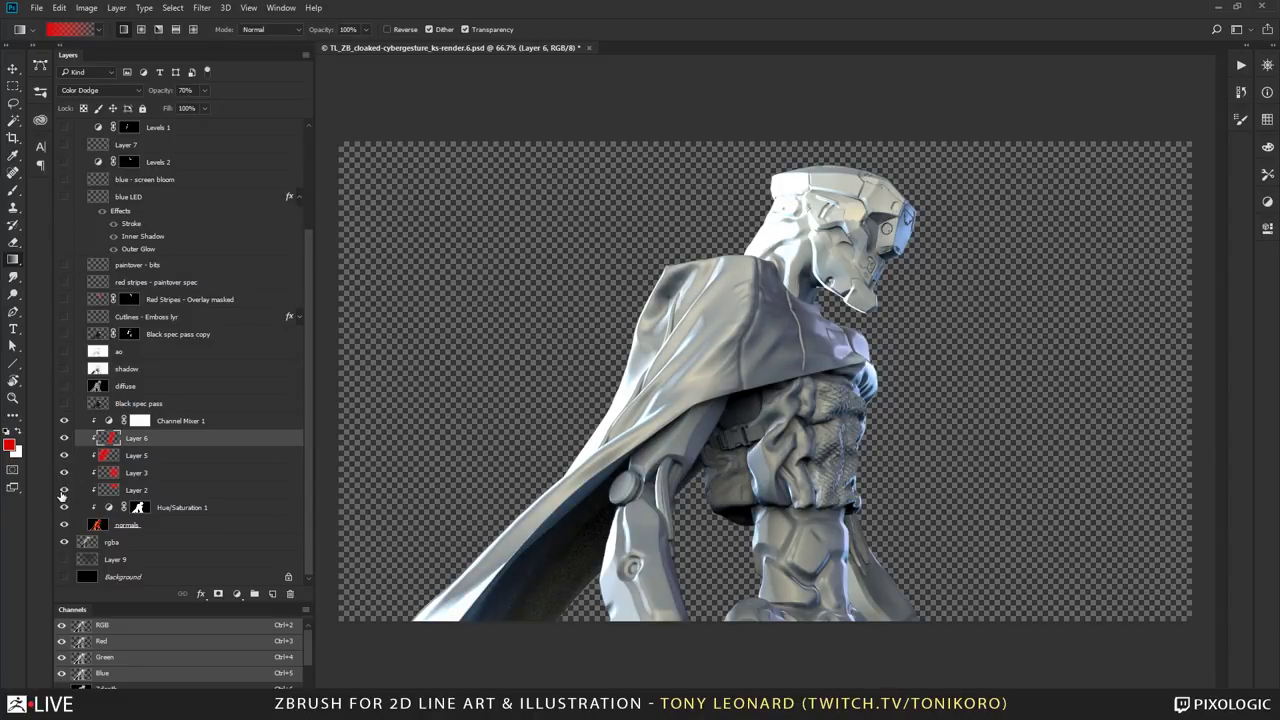
{"action": "left_click", "coordinate": [63, 491]}
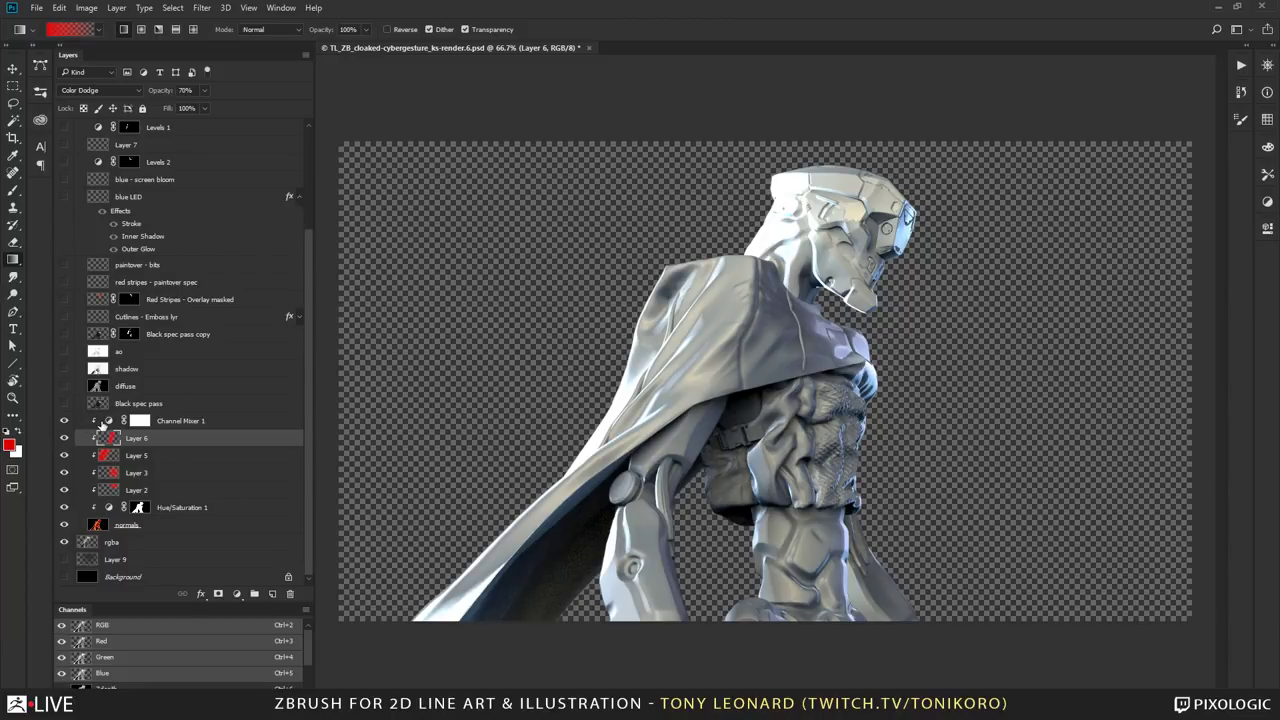
Step: Lower Channel Mixer 1's red from +93 to +39, then bring up the Hue/Saturation 1 settings
{"action": "left_click", "coordinate": [108, 422]}
{"action": "double_click", "coordinate": [110, 421]}
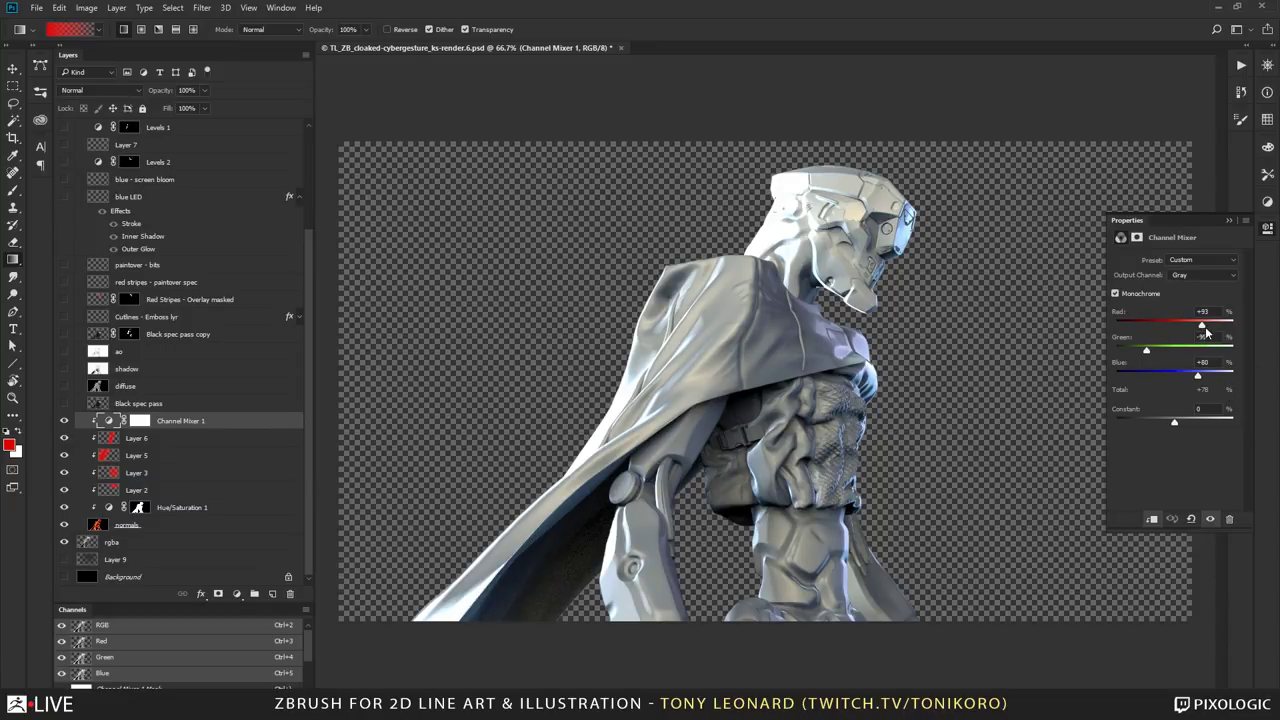
{"action": "mouse_move", "coordinate": [1205, 326]}
{"action": "left_mouse_down"}
{"action": "mouse_move", "coordinate": [1163, 329]}
{"action": "mouse_move", "coordinate": [1198, 328]}
{"action": "left_mouse_up"}
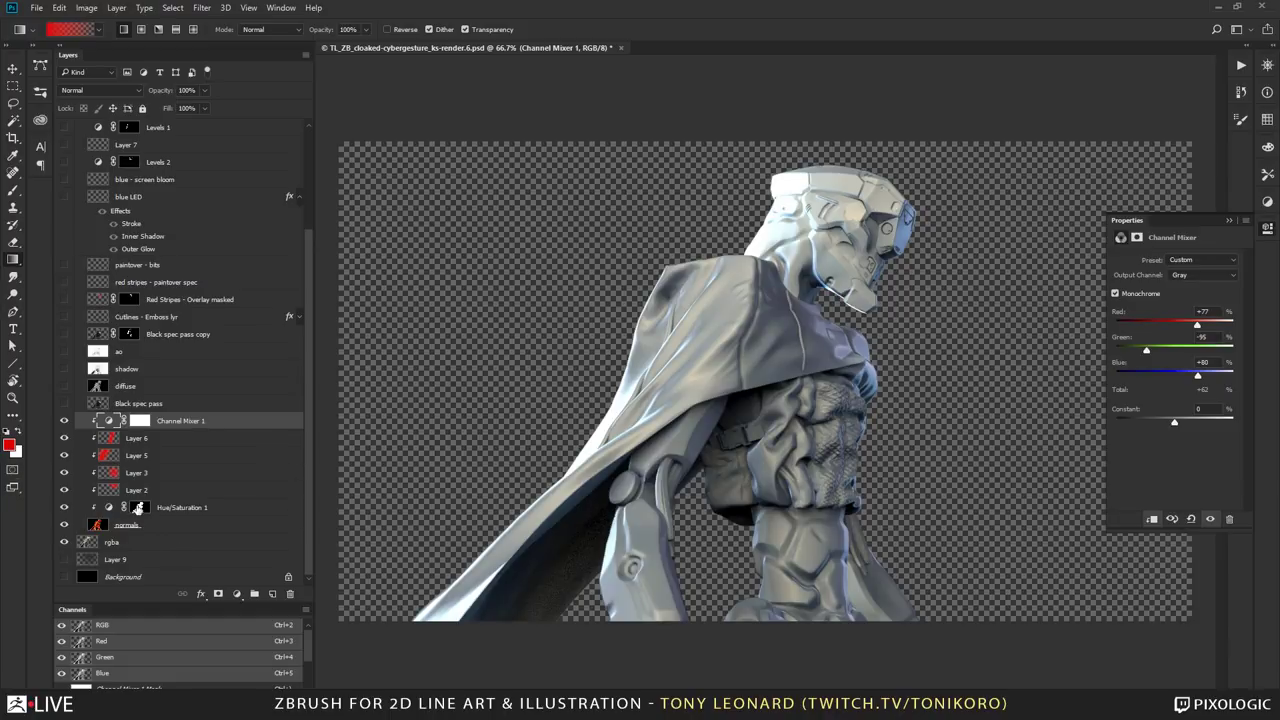
{"action": "left_click", "coordinate": [108, 508]}
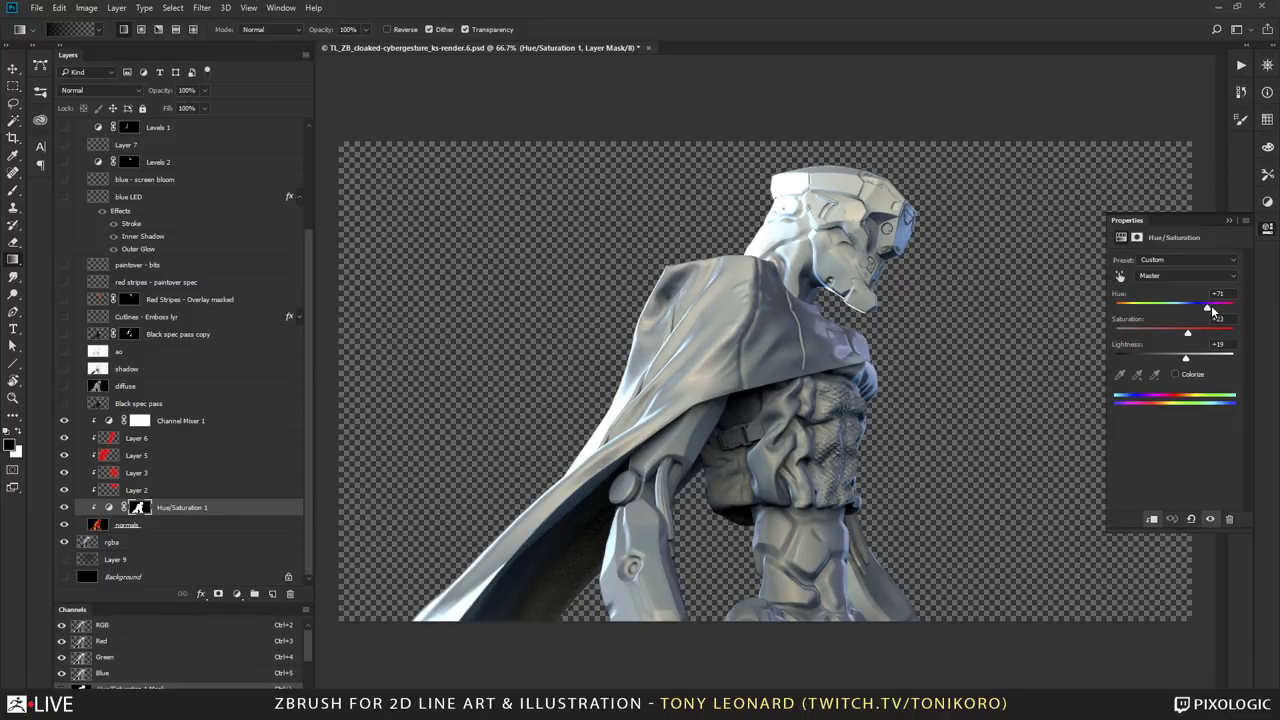
Step: Shift Hue/Saturation 1's hue to about -130, then select Channel Mixer 1
{"action": "left_click_drag", "start_coordinate": [1207, 309], "coordinate": [1127, 309]}
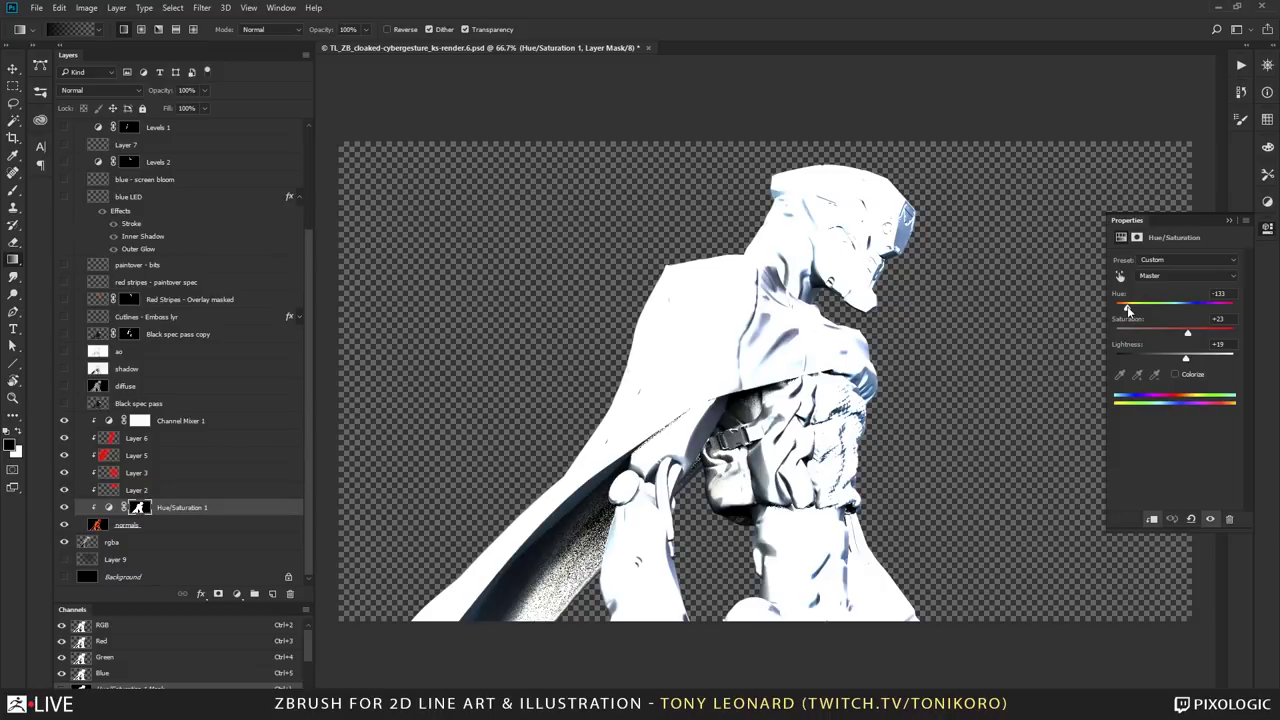
{"action": "left_click", "coordinate": [108, 421]}
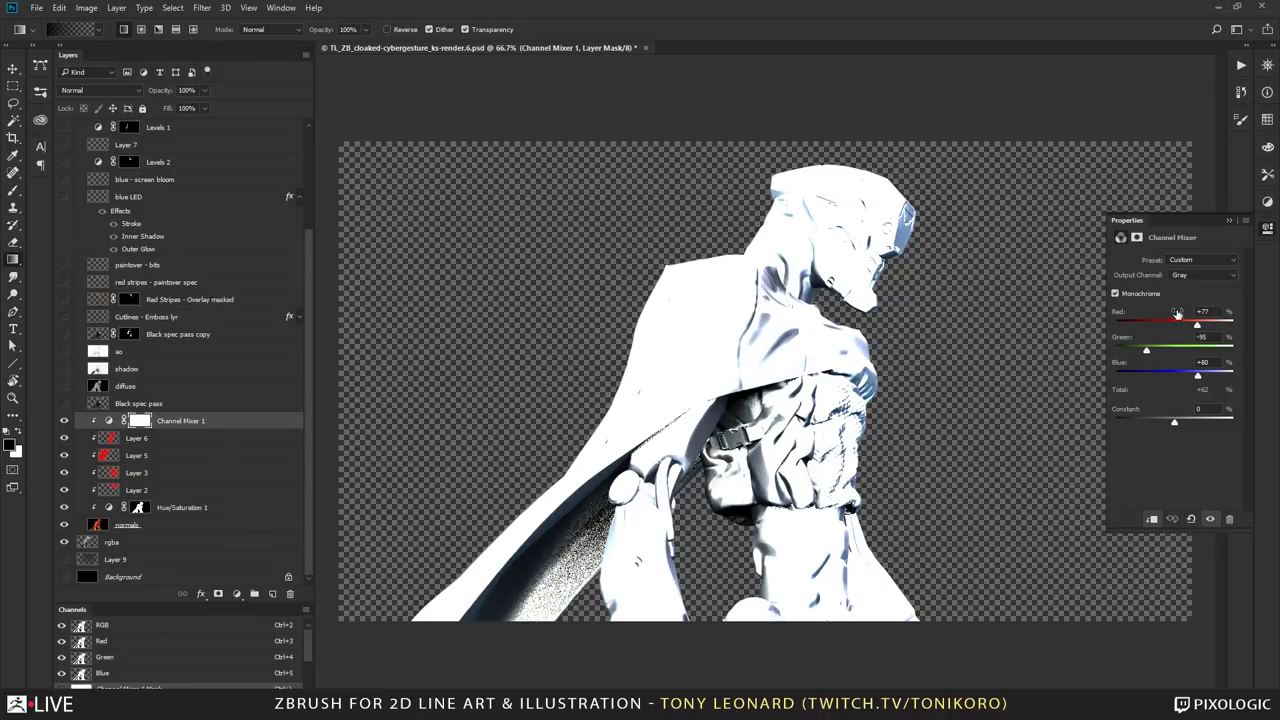
Step: Set Channel Mixer 1 to Red -82, Green -73, Blue +84 for a silvery grey figure
{"action": "left_click_drag", "start_coordinate": [1198, 326], "coordinate": [1150, 330]}
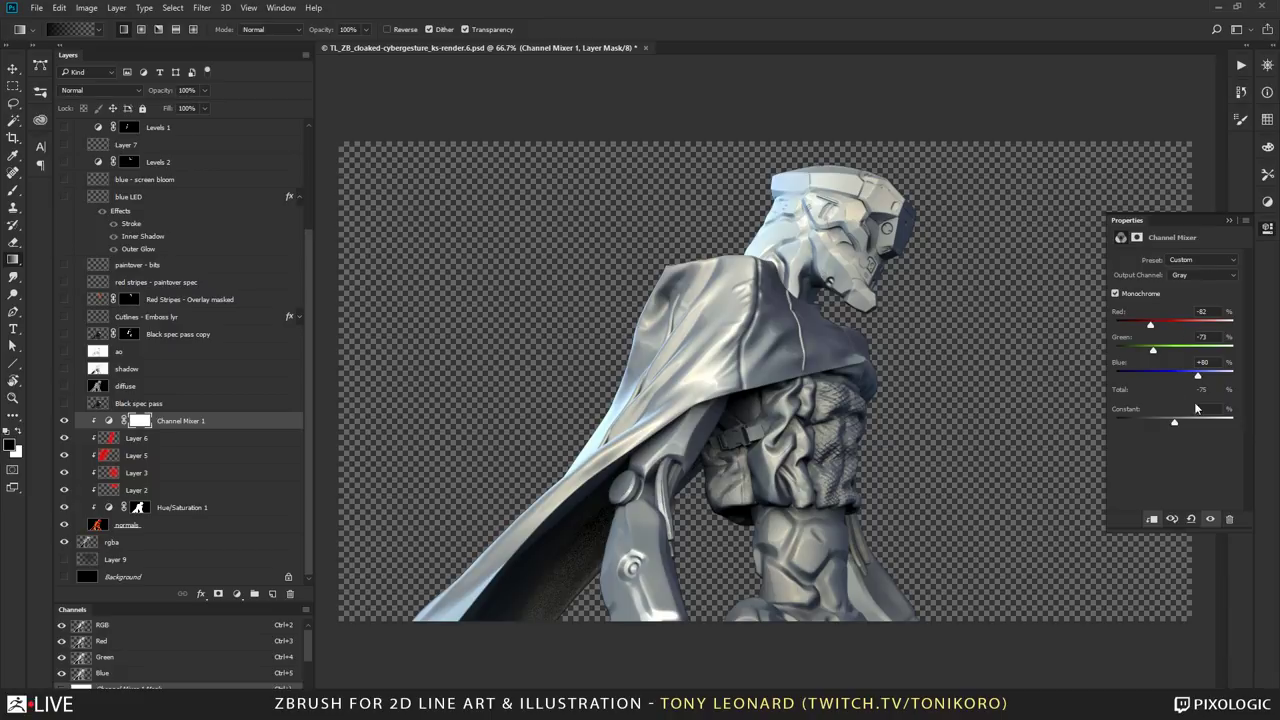
{"action": "mouse_move", "coordinate": [1198, 376]}
{"action": "left_mouse_down"}
{"action": "mouse_move", "coordinate": [1151, 381]}
{"action": "mouse_move", "coordinate": [1212, 380]}
{"action": "mouse_move", "coordinate": [1200, 383]}
{"action": "left_mouse_up"}
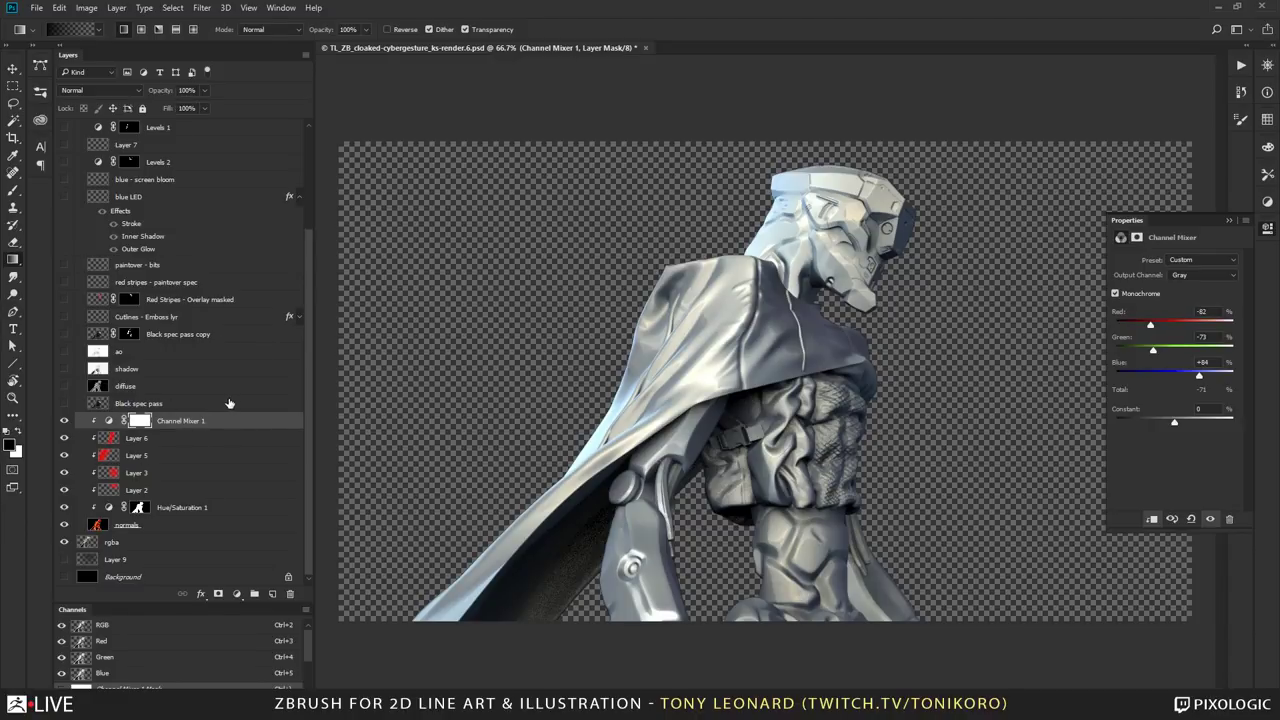
Step: Select and show the Black spec pass layer, then switch over to KeyShot
{"action": "left_click", "coordinate": [199, 402]}
{"action": "left_click", "coordinate": [64, 403]}
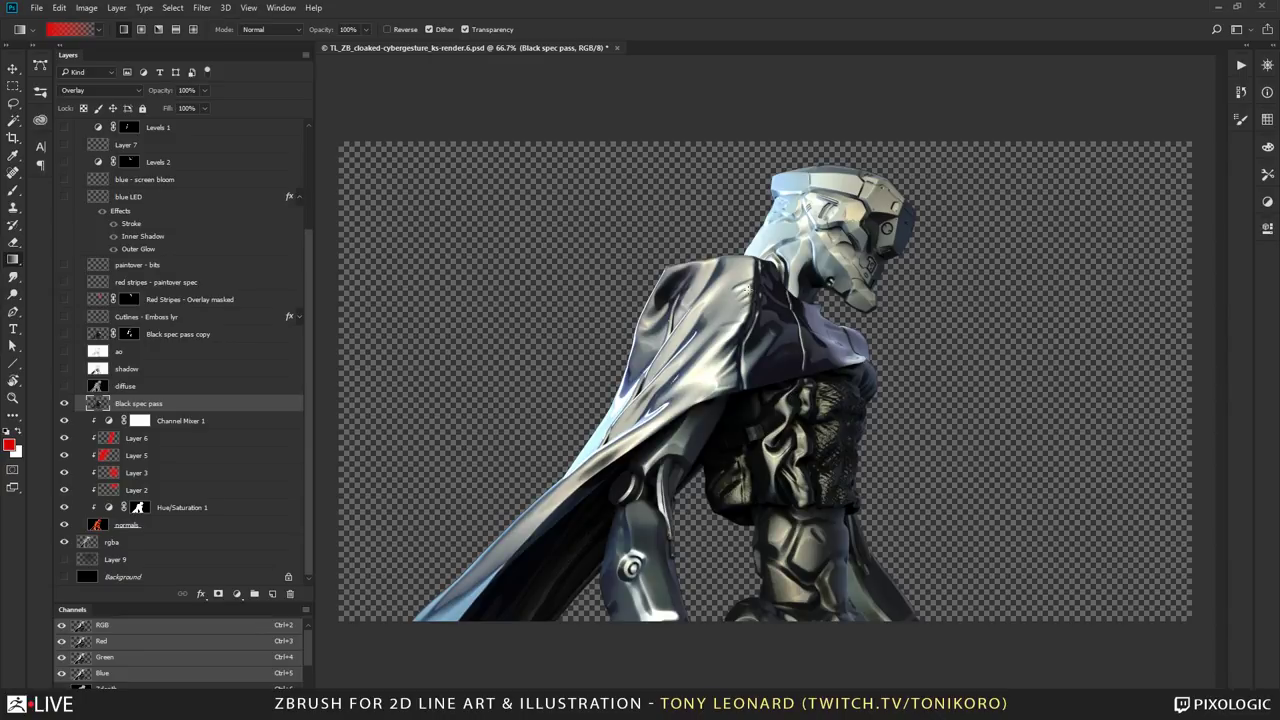
{"action": "key", "text": "alt+Tab"}
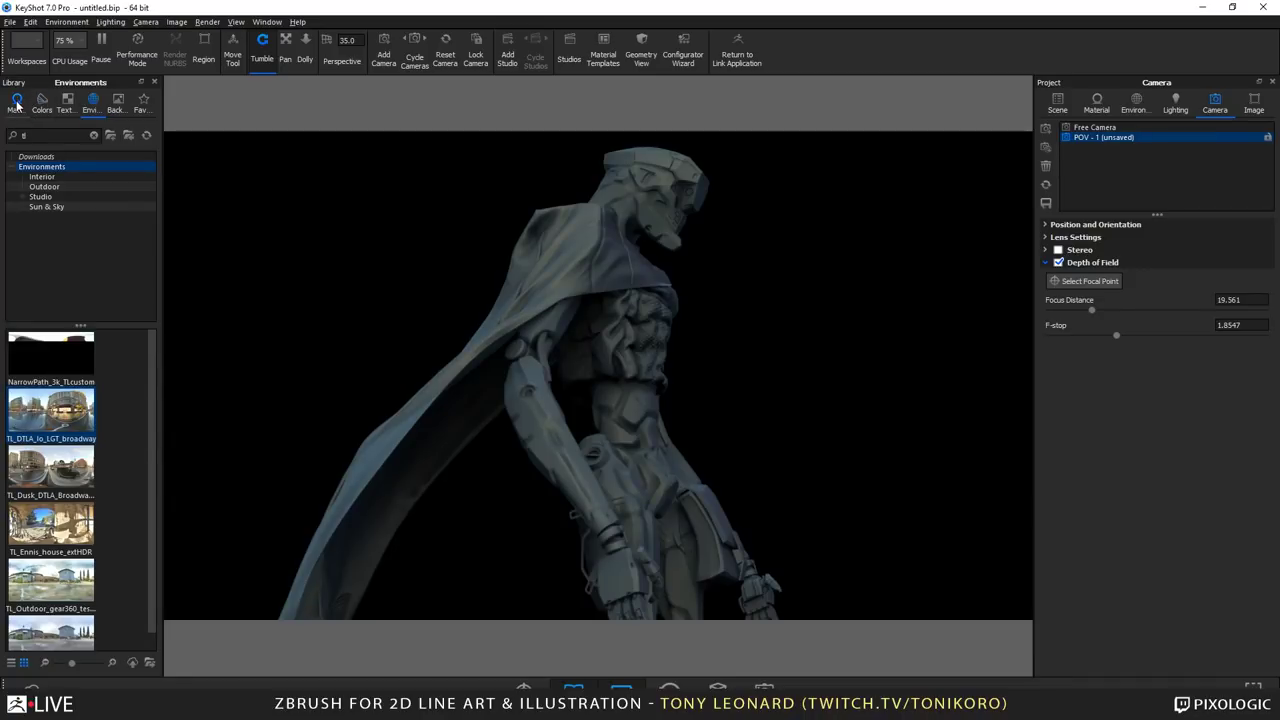
Step: Search the KeyShot materials library for 'chro' and apply Chrome Polished to the cape
{"action": "left_click", "coordinate": [17, 102]}
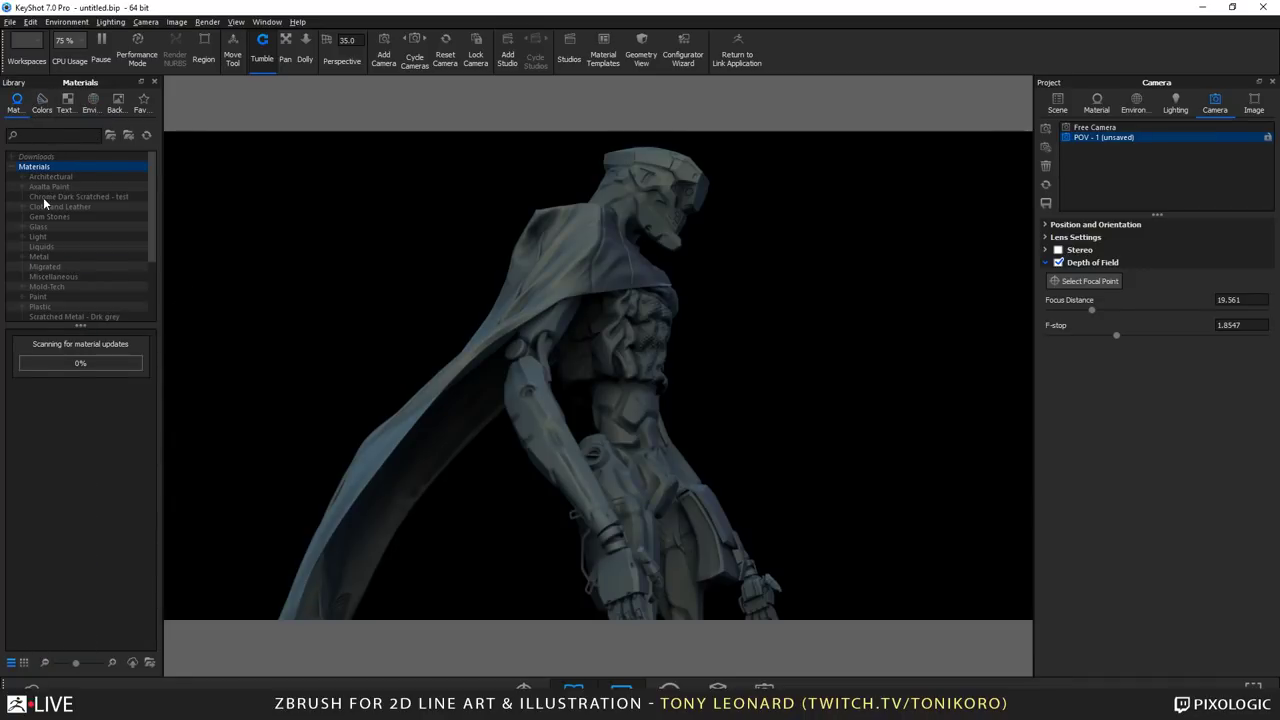
{"action": "left_click", "coordinate": [44, 135]}
{"action": "type", "text": "spec"}
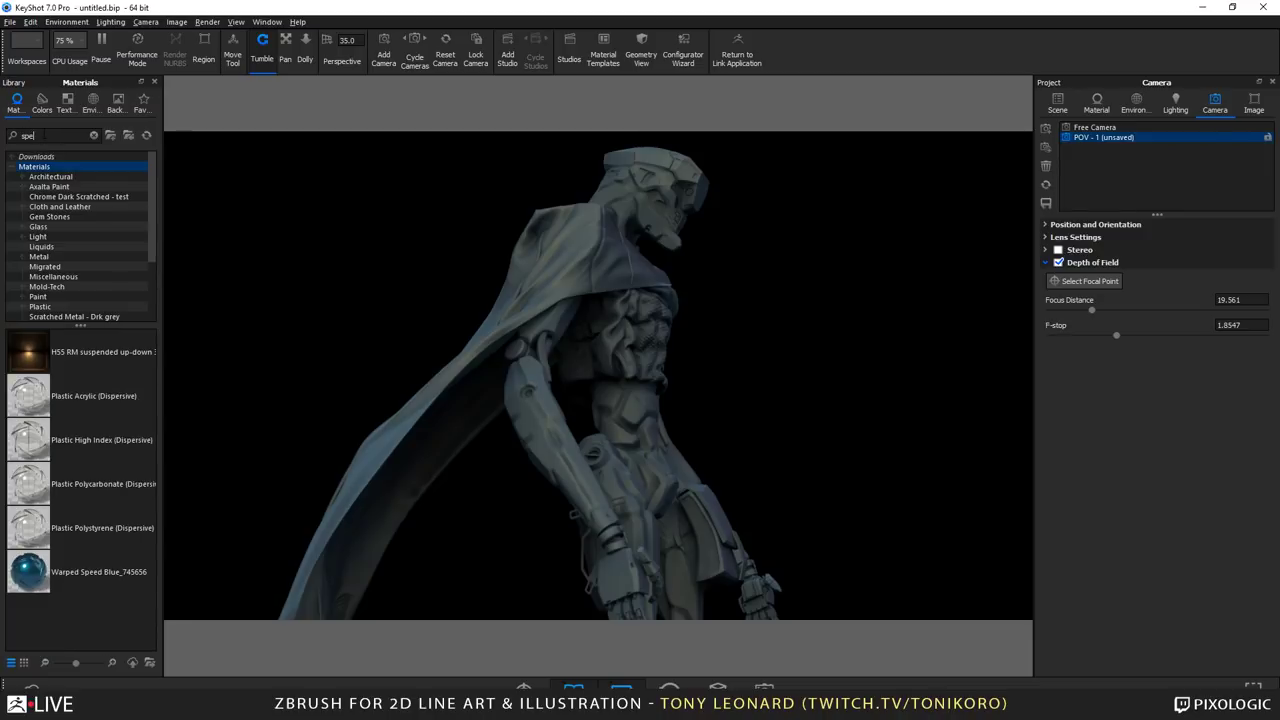
{"action": "key", "text": "BackSpace"}
{"action": "key", "text": "BackSpace"}
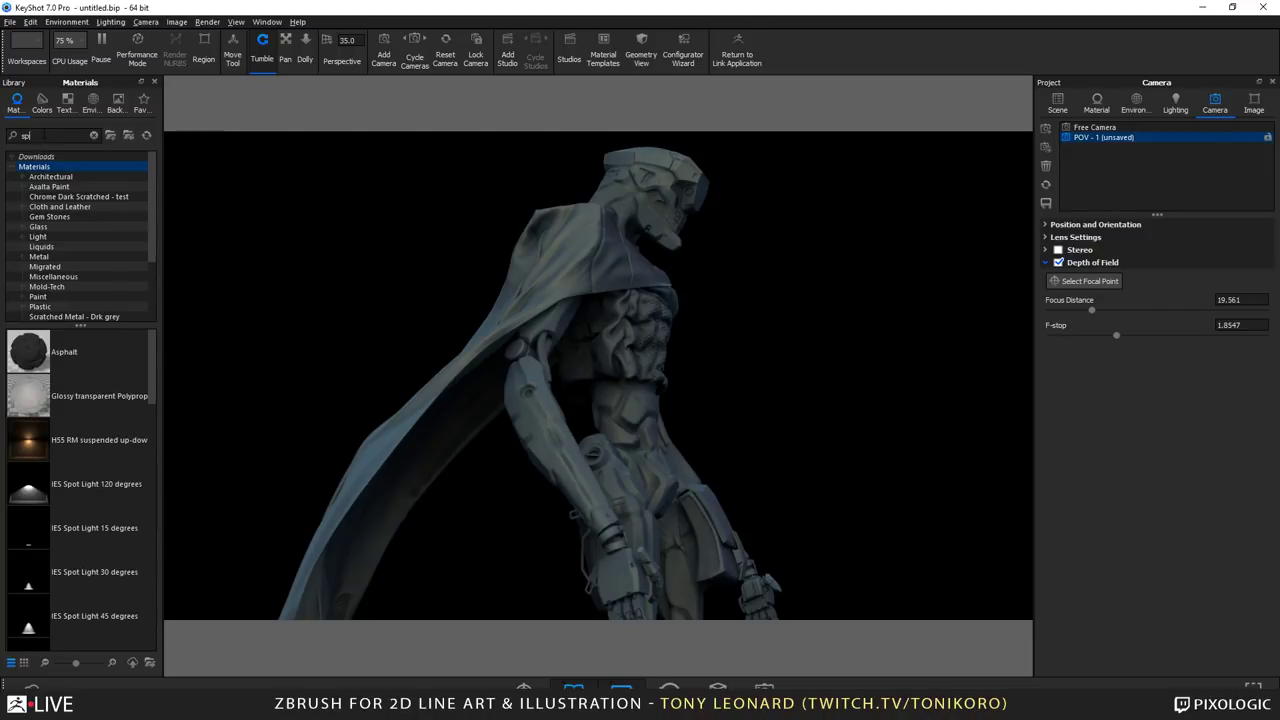
{"action": "key", "text": "BackSpace"}
{"action": "key", "text": "BackSpace"}
{"action": "type", "text": "chrome"}
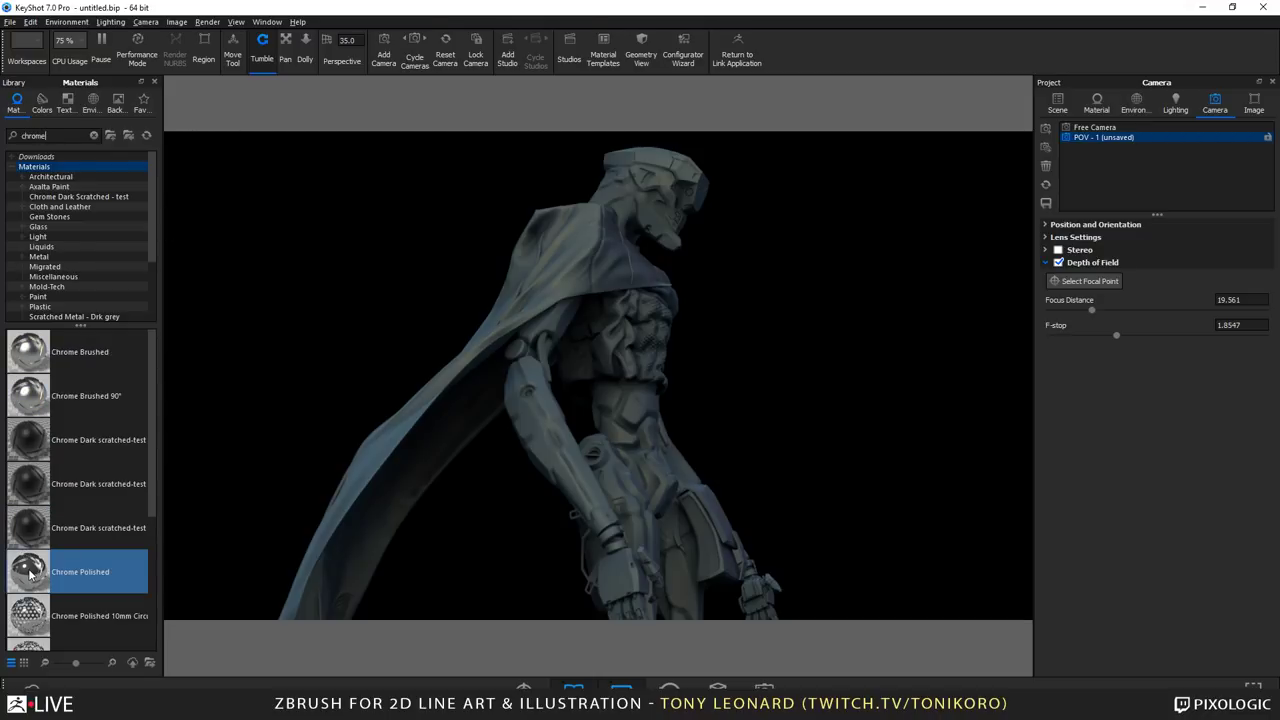
{"action": "left_click_drag", "start_coordinate": [31, 572], "coordinate": [630, 290]}
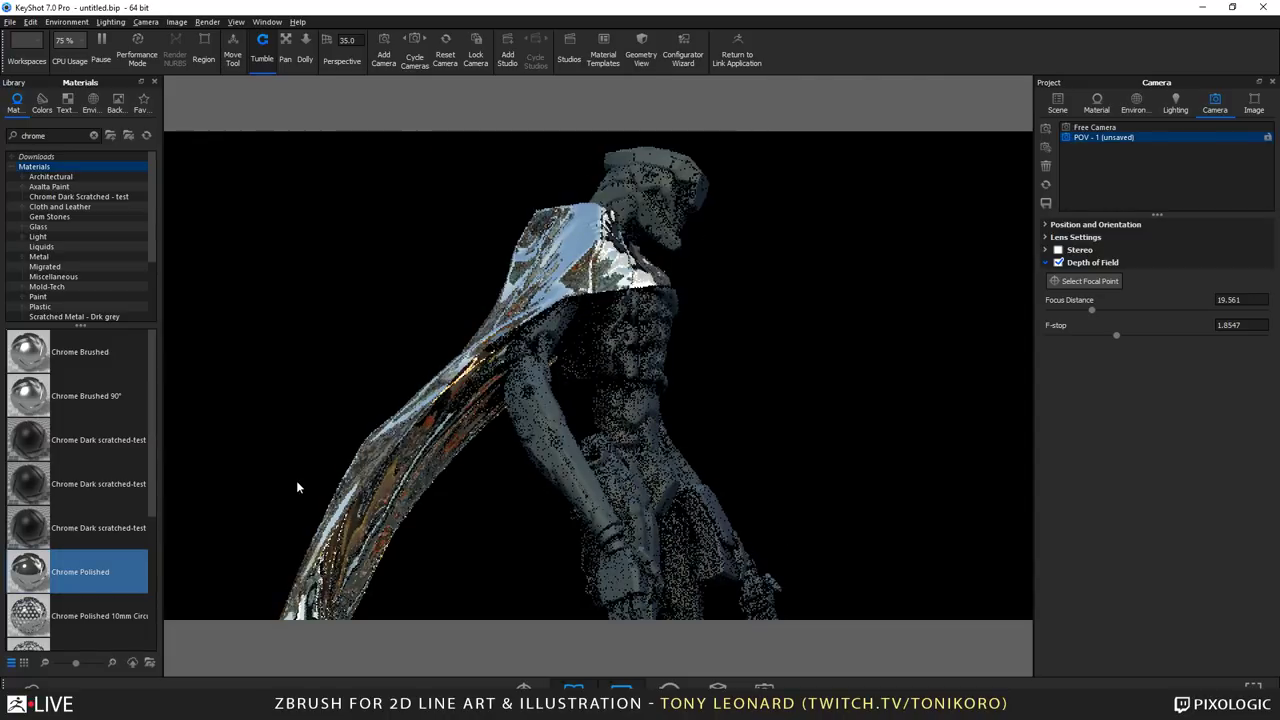
Step: Replace the cape's material with Blackberry Brandy found by searching 'black'
{"action": "double_click", "coordinate": [47, 135]}
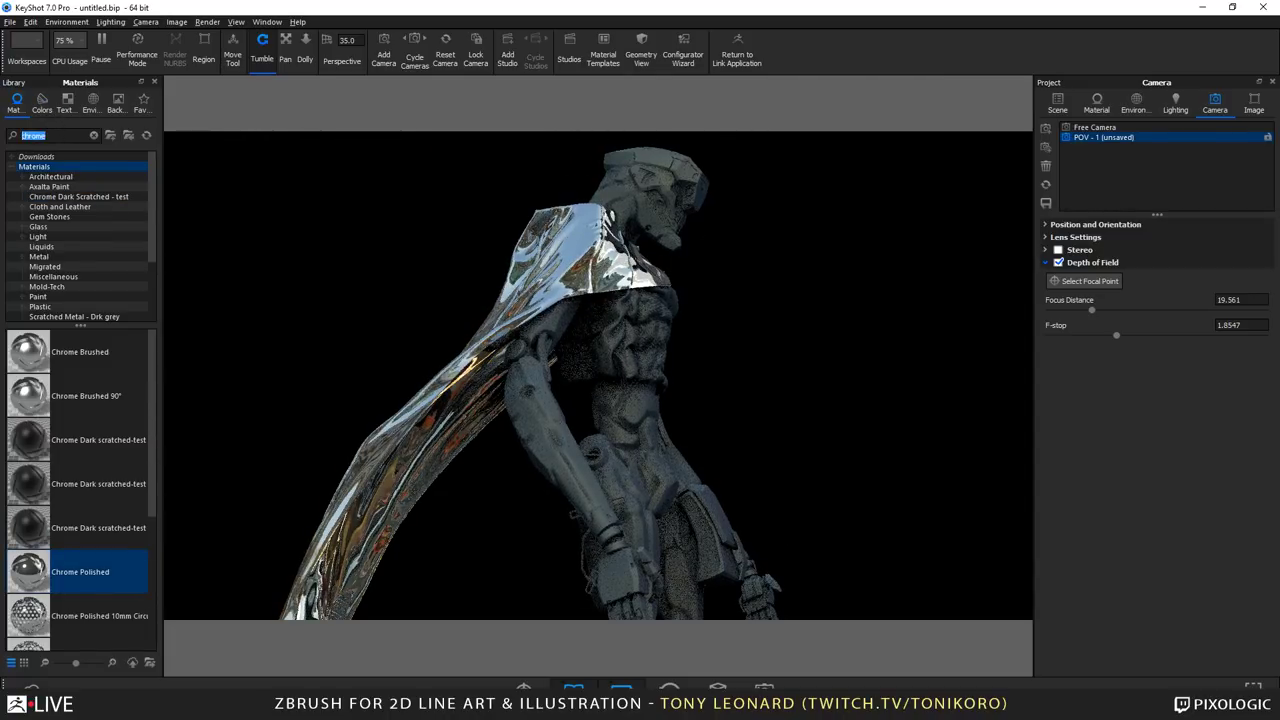
{"action": "type", "text": "black"}
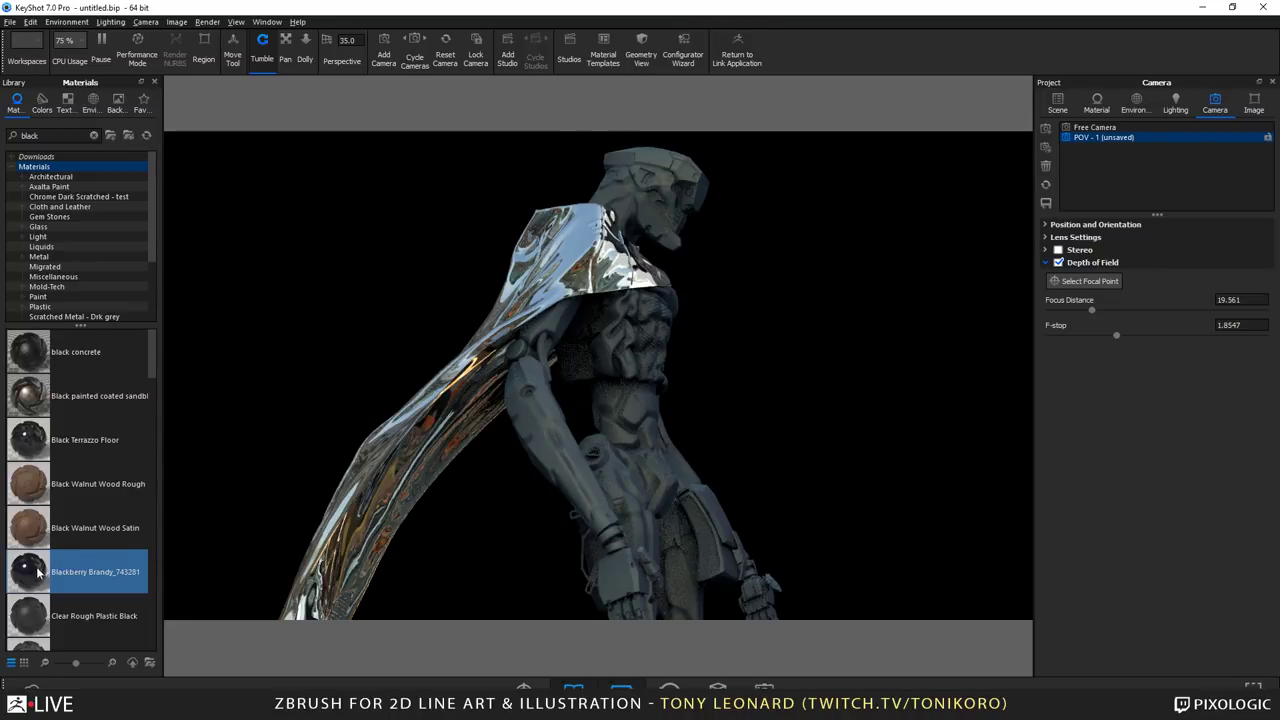
{"action": "left_click_drag", "start_coordinate": [28, 578], "coordinate": [630, 300]}
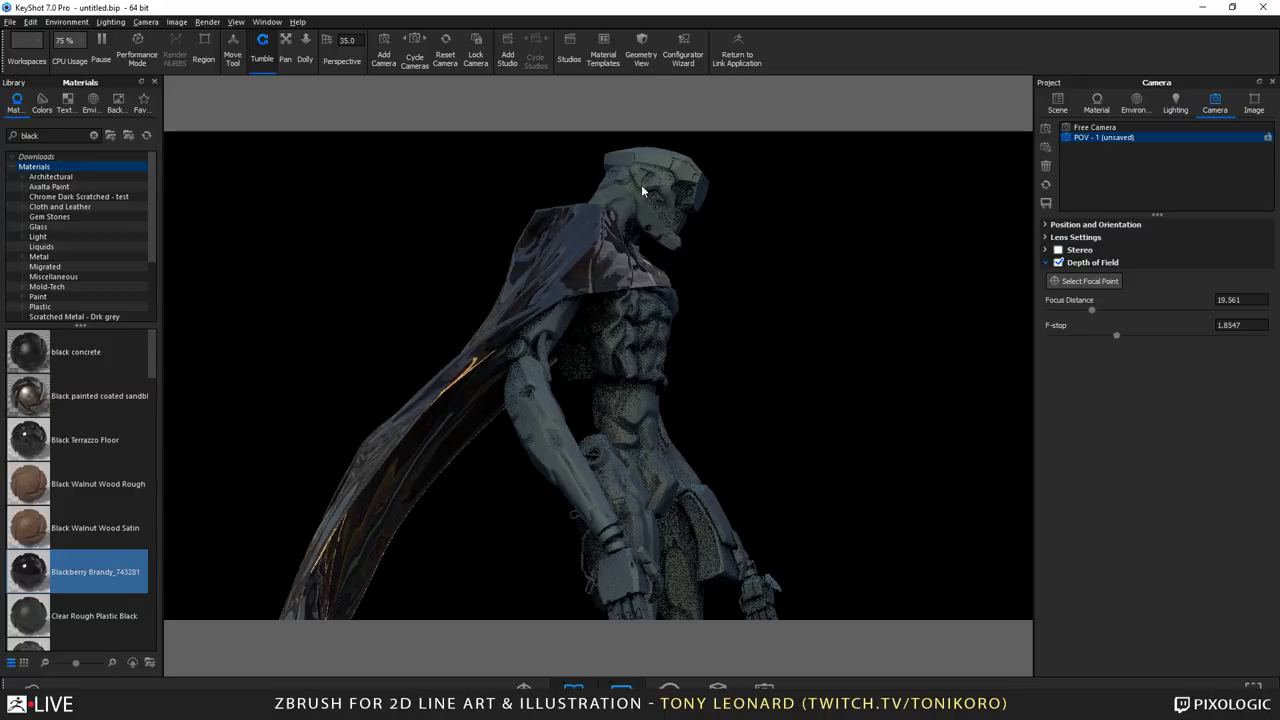
Step: Drag Blackberry Brandy onto the whole ZBrush model from the scene tree, dismissing the duplicate-materials prompt
{"action": "right_click", "coordinate": [606, 247]}
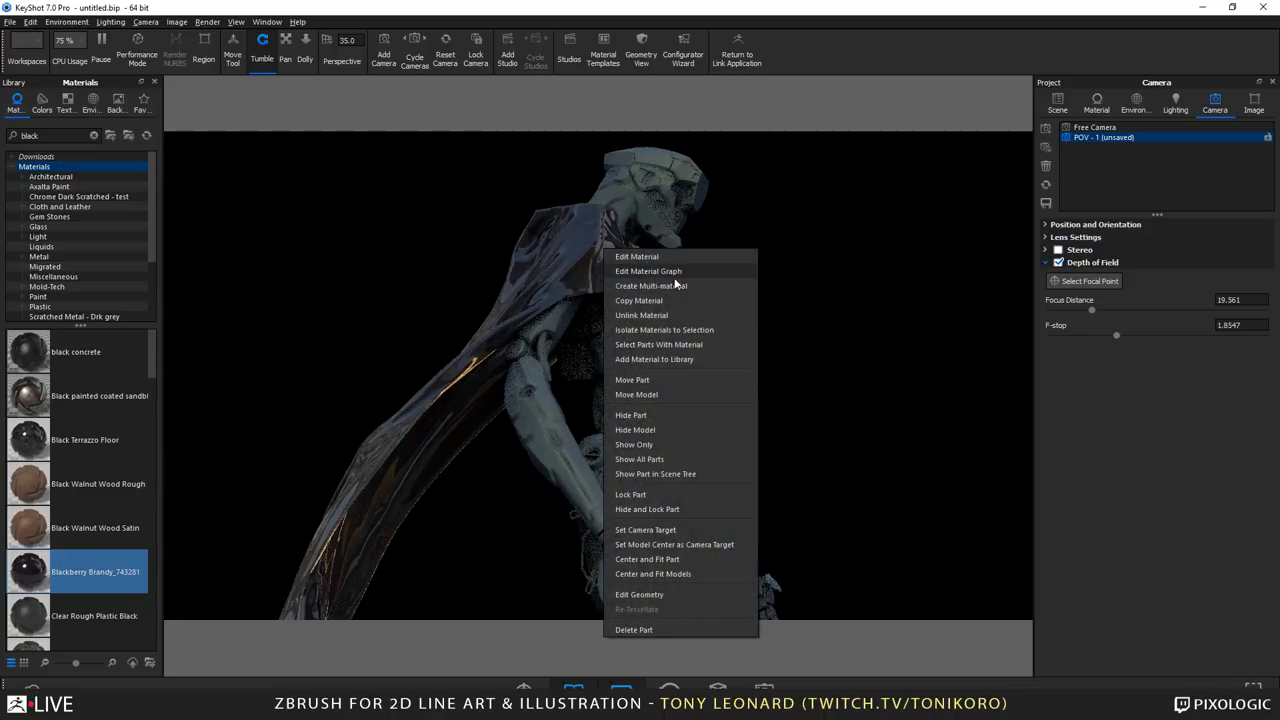
{"action": "left_click", "coordinate": [690, 137]}
{"action": "right_click", "coordinate": [632, 188]}
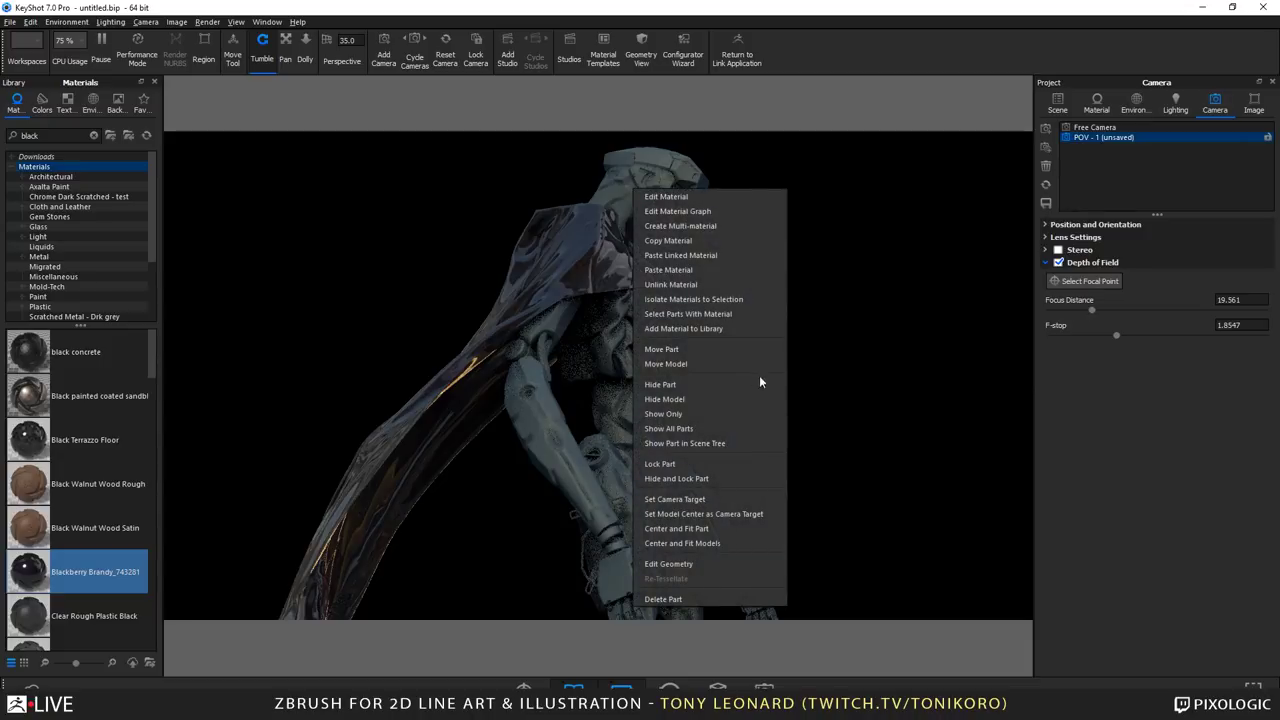
{"action": "left_click", "coordinate": [1001, 294]}
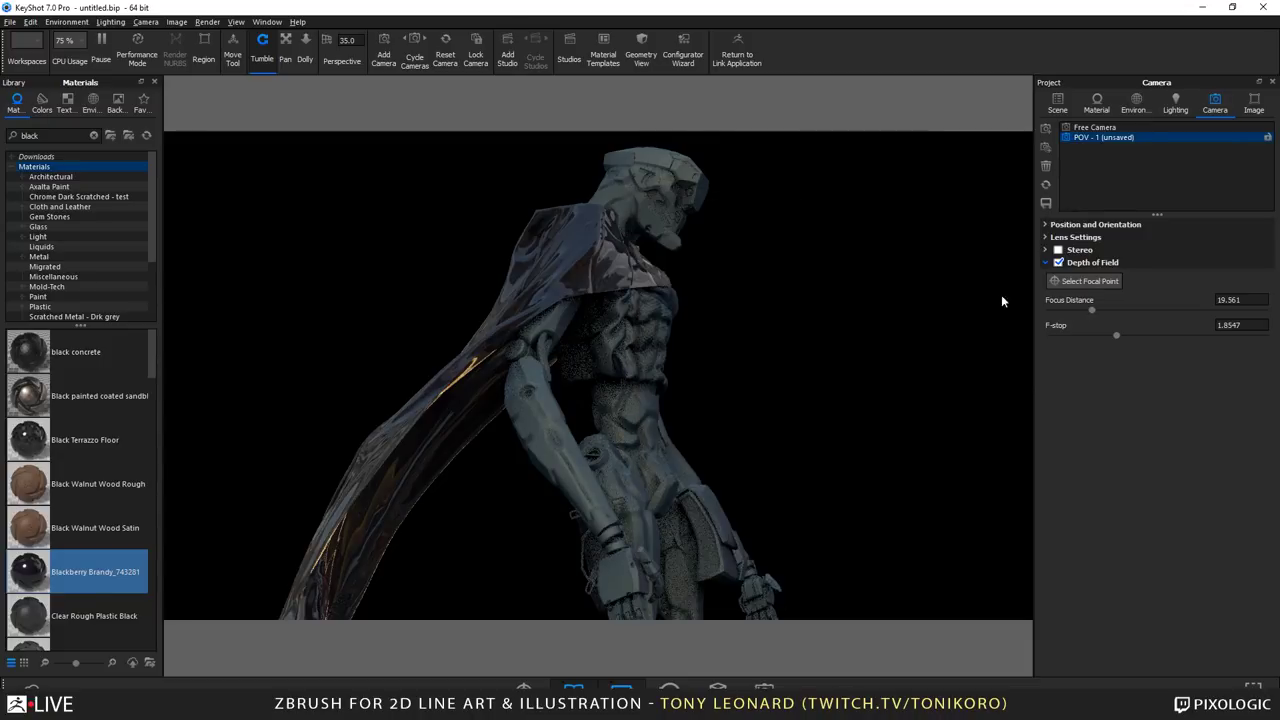
{"action": "left_click", "coordinate": [1057, 103]}
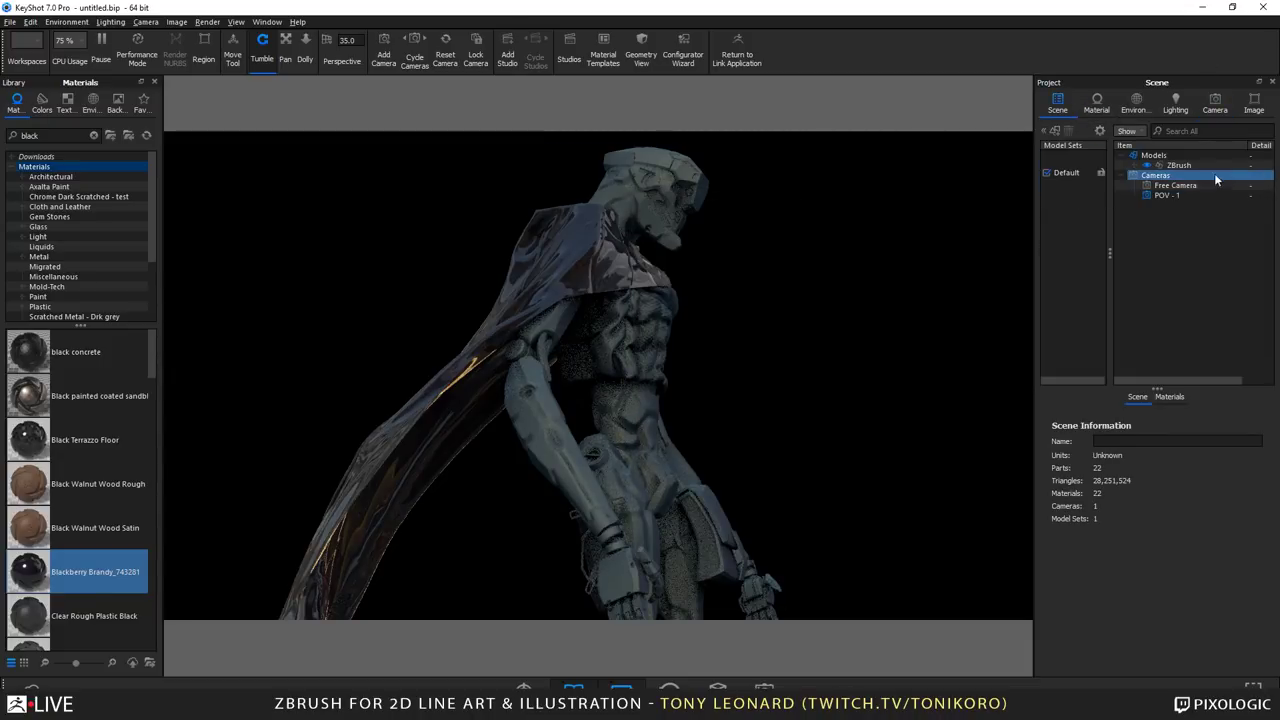
{"action": "left_click", "coordinate": [1203, 166]}
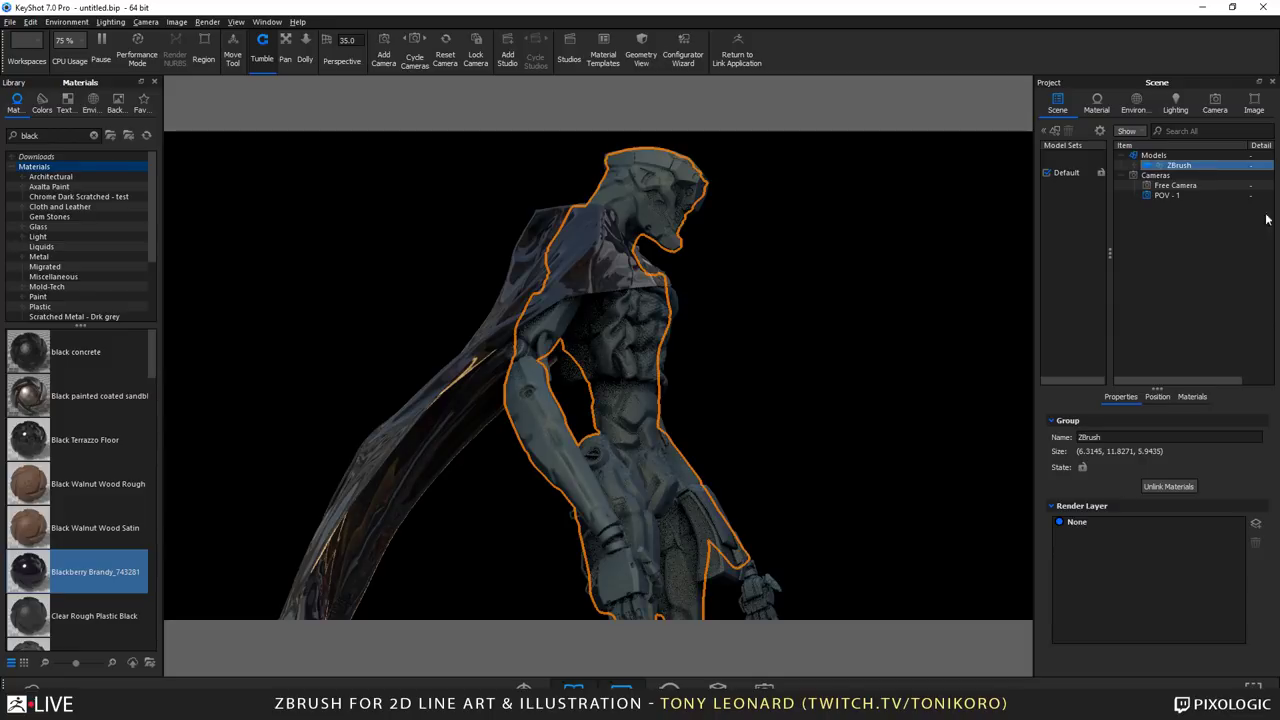
{"action": "left_click_drag", "start_coordinate": [36, 580], "coordinate": [655, 190]}
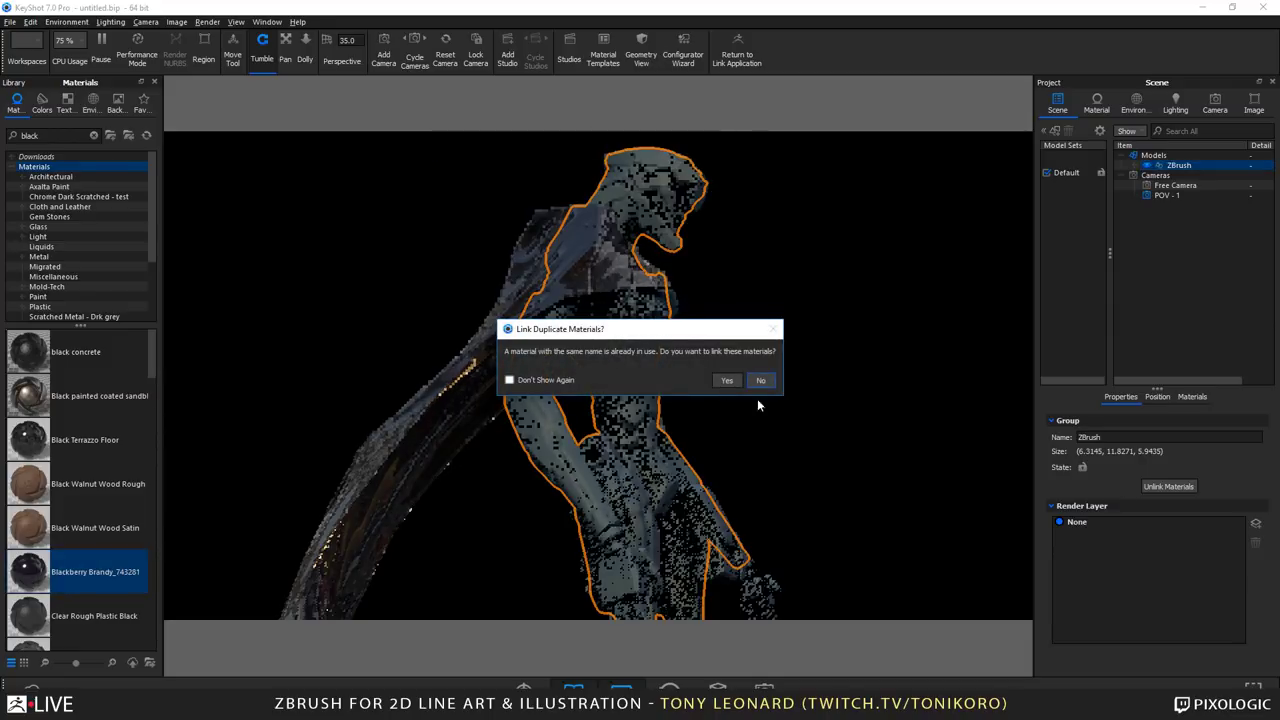
{"action": "left_click", "coordinate": [736, 381]}
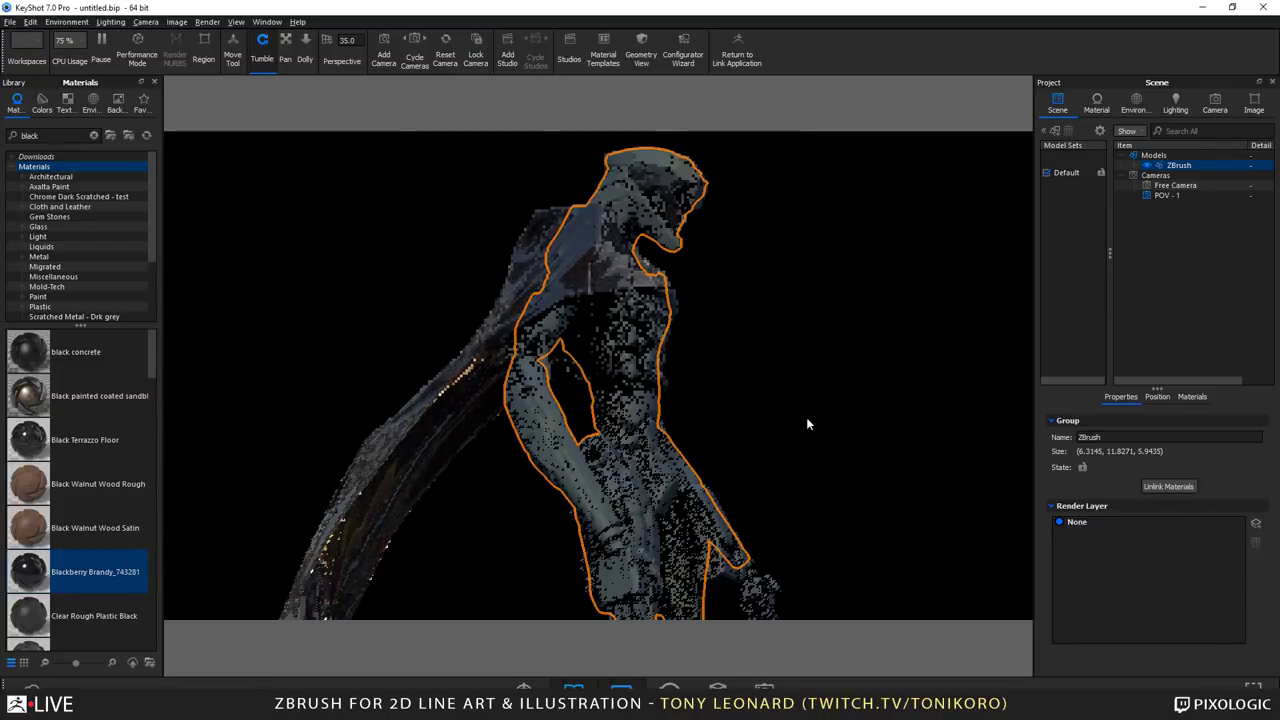
Step: Inspect the material options on the head and cloak parts without changing anything
{"action": "right_click", "coordinate": [611, 174]}
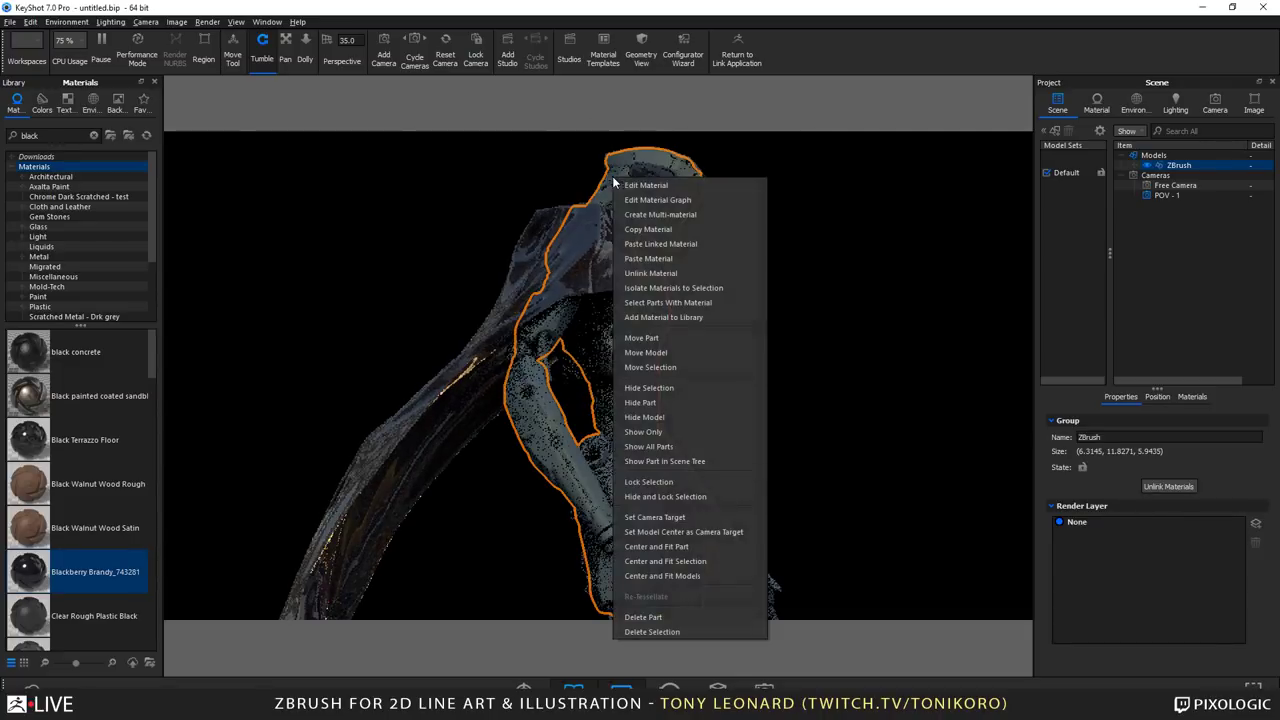
{"action": "left_click", "coordinate": [566, 251]}
{"action": "left_click", "coordinate": [566, 251]}
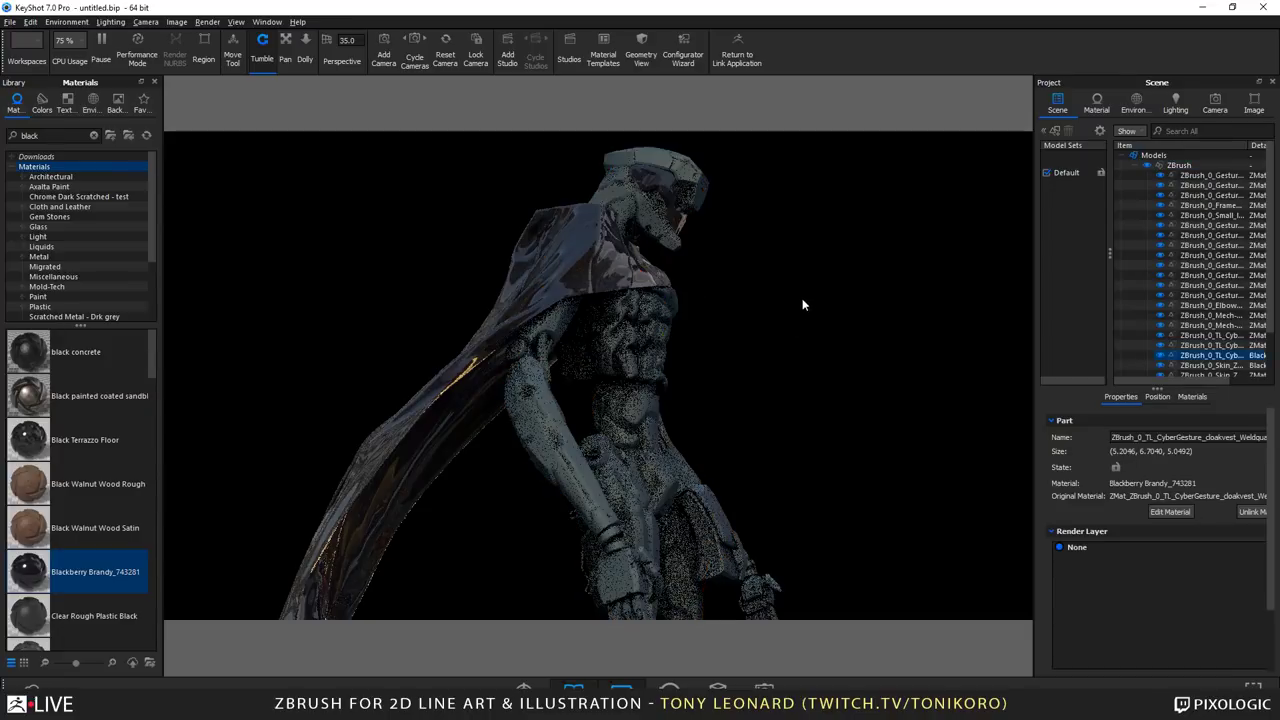
{"action": "right_click", "coordinate": [641, 178]}
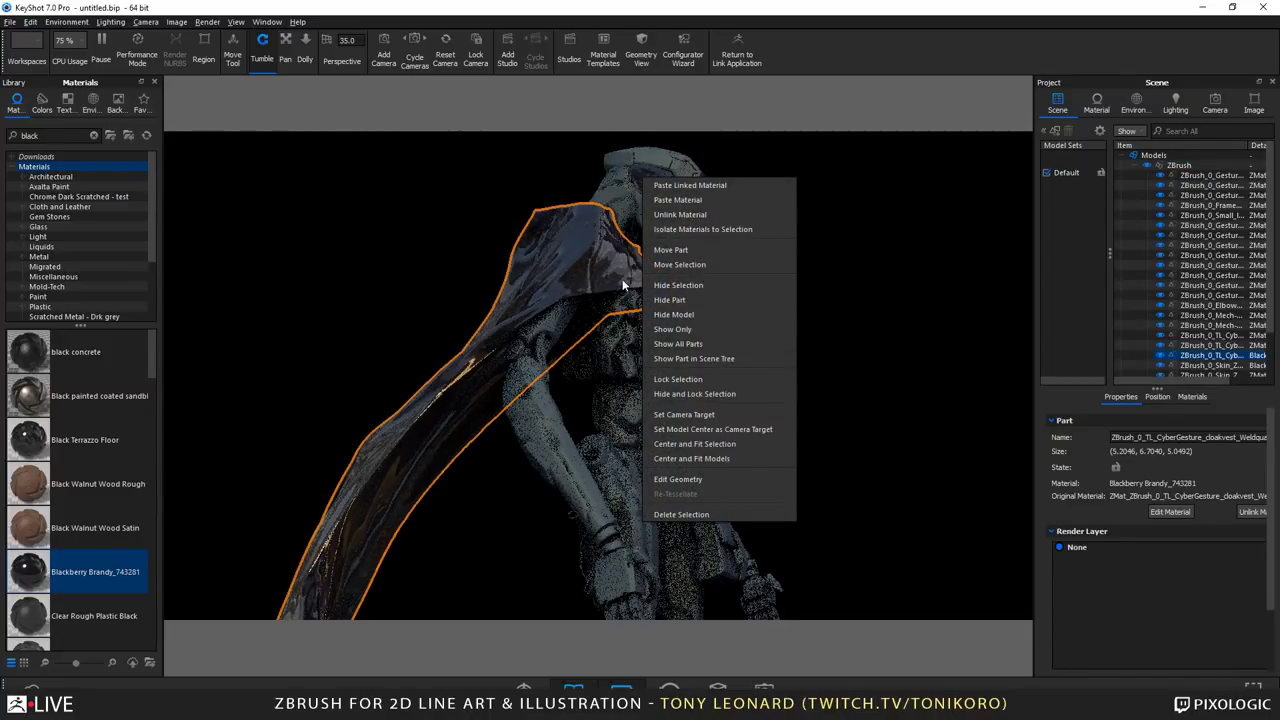
{"action": "left_click", "coordinate": [567, 278]}
{"action": "left_click", "coordinate": [801, 330]}
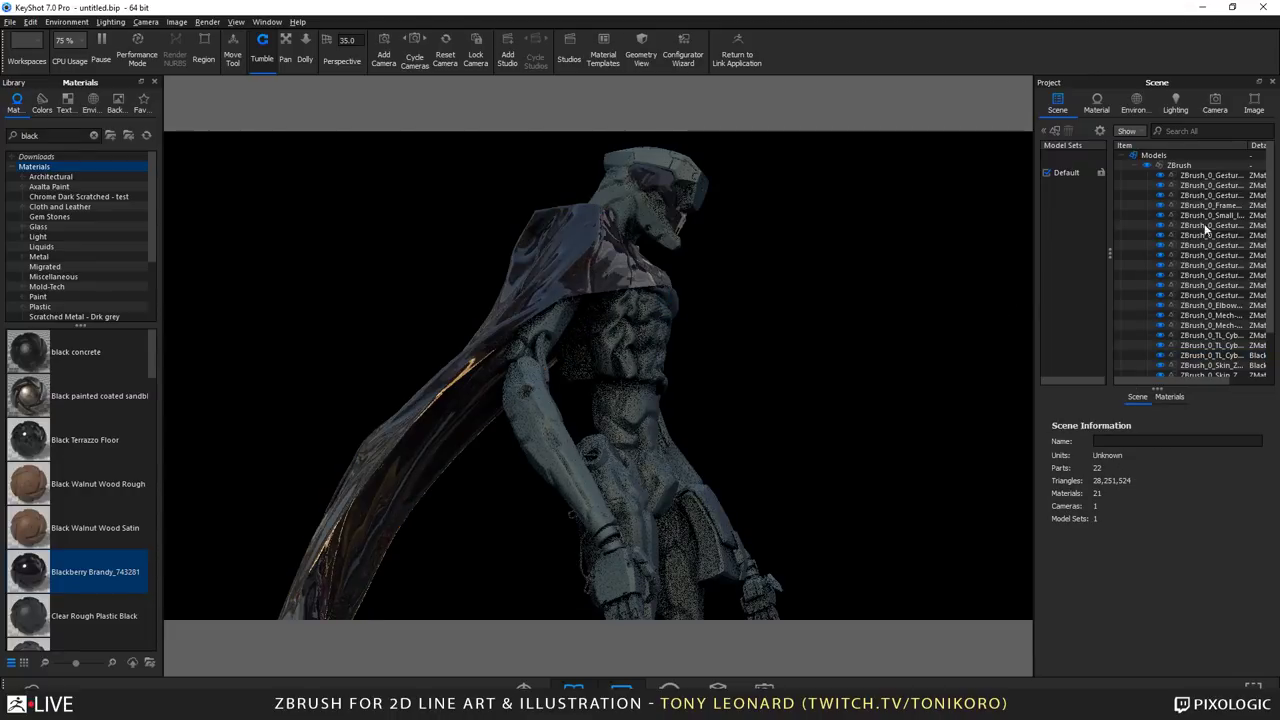
{"action": "left_click", "coordinate": [593, 268]}
{"action": "right_click", "coordinate": [598, 253]}
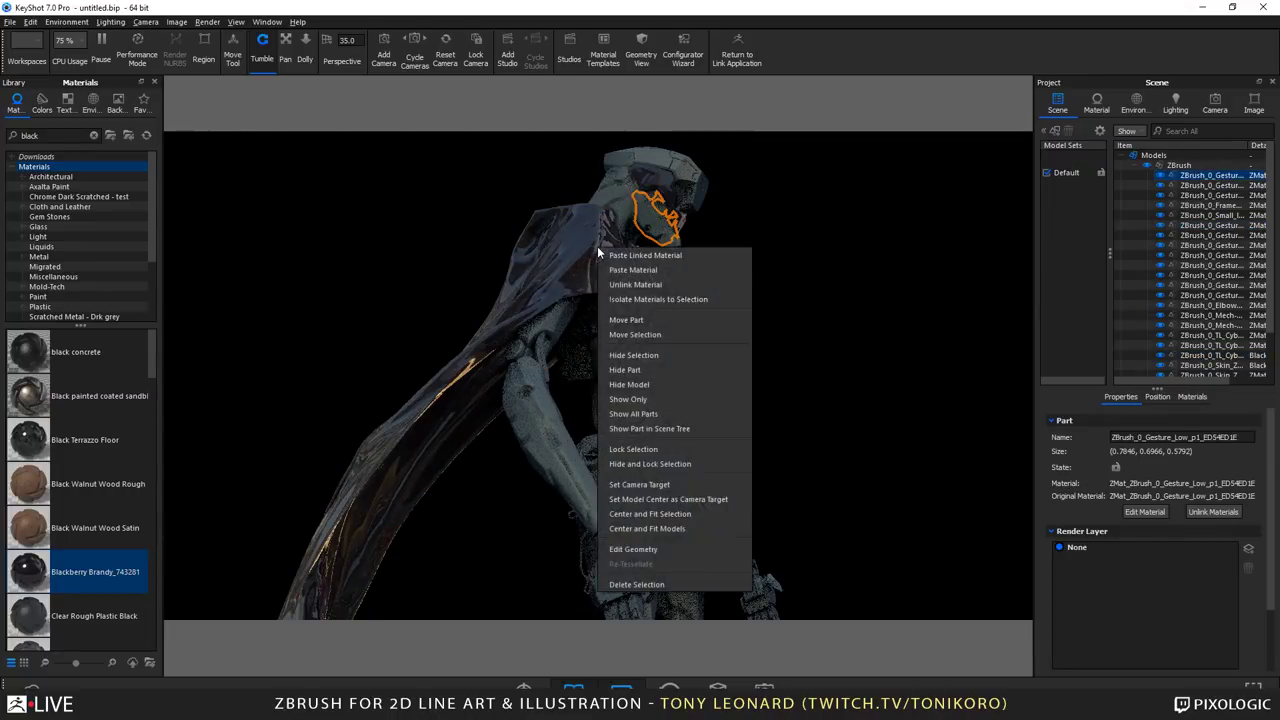
{"action": "left_click", "coordinate": [783, 285]}
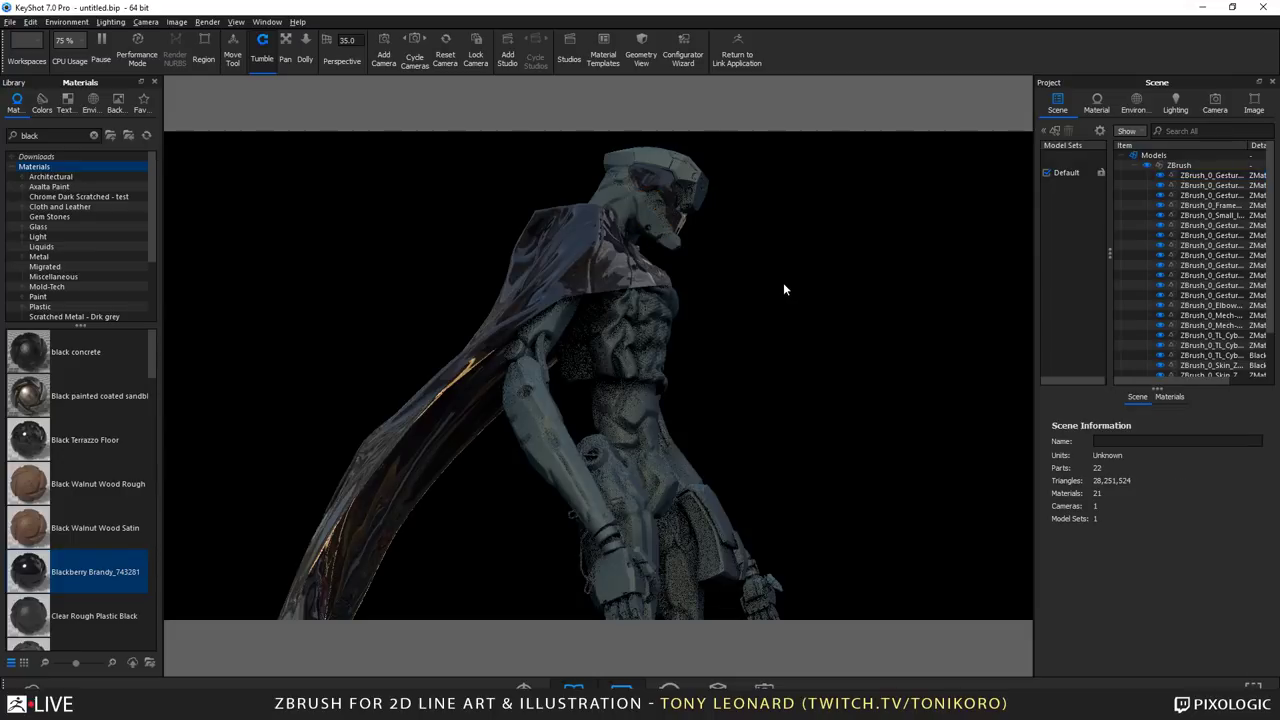
Step: Copy the cloak's Blackberry Brandy material and paste it back onto the cloak
{"action": "left_click", "coordinate": [530, 277]}
{"action": "right_click", "coordinate": [606, 264]}
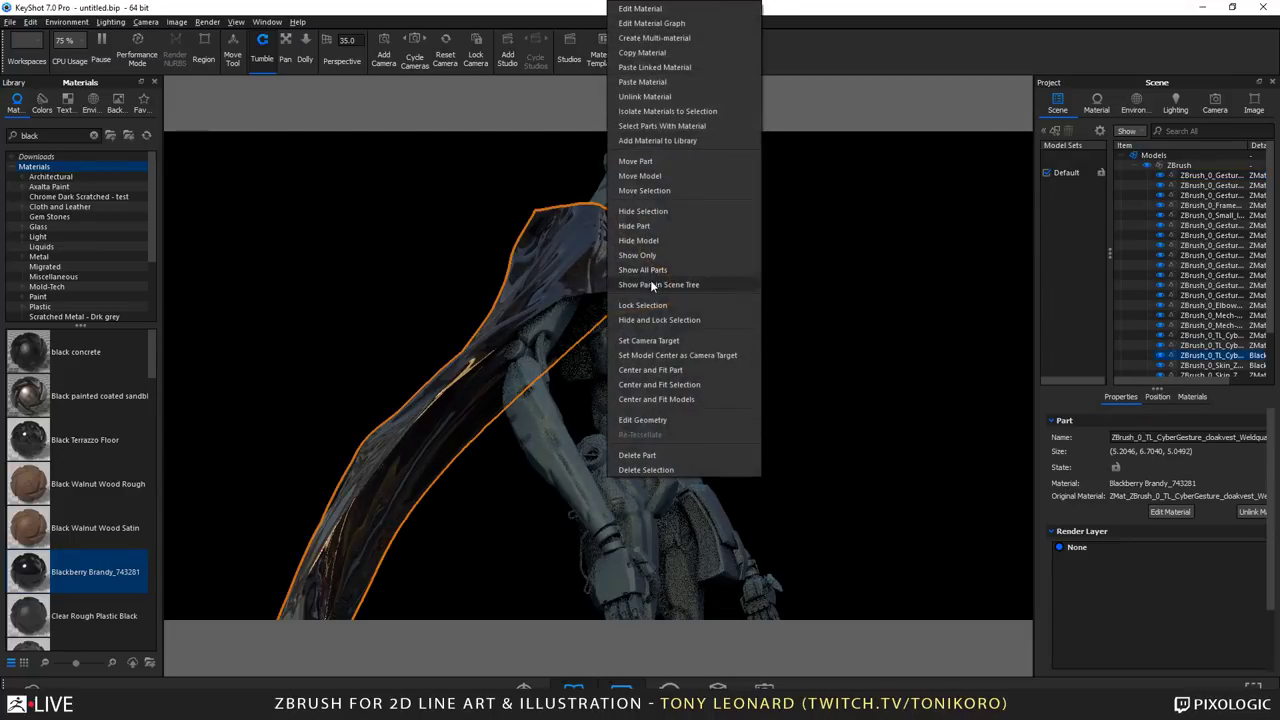
{"action": "left_click", "coordinate": [645, 55]}
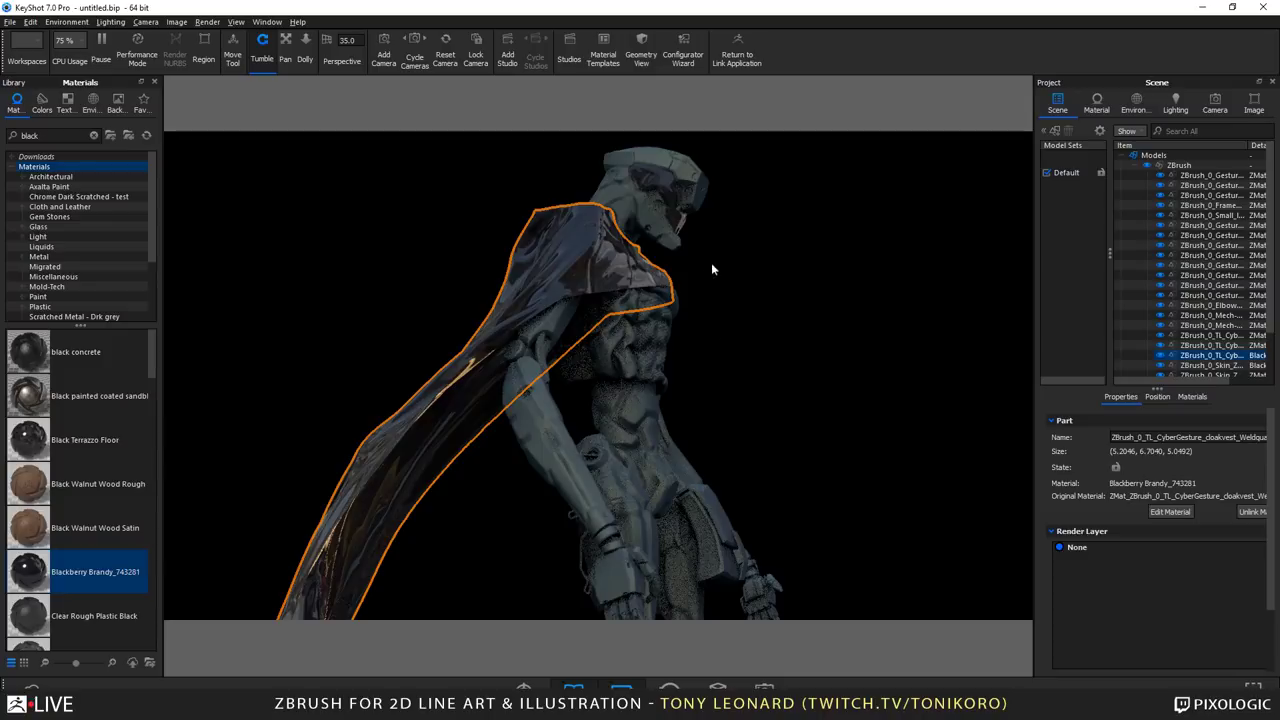
{"action": "right_click", "coordinate": [646, 199]}
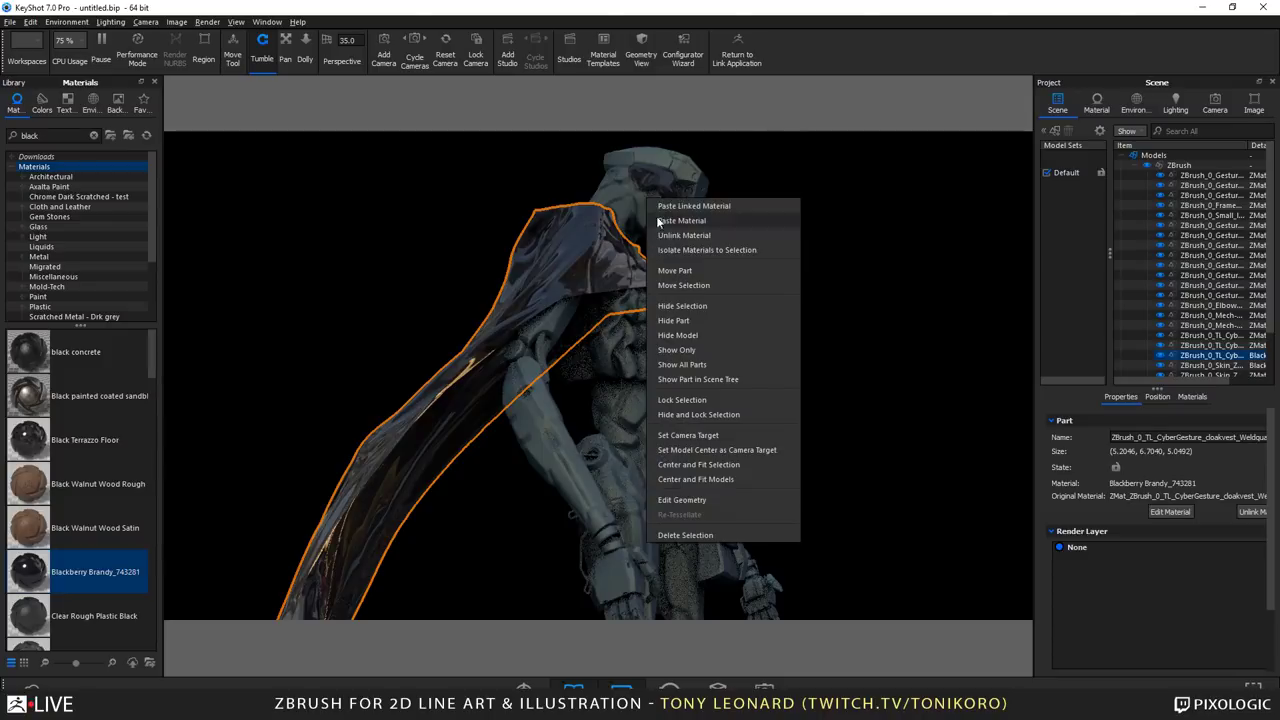
{"action": "left_click", "coordinate": [708, 221]}
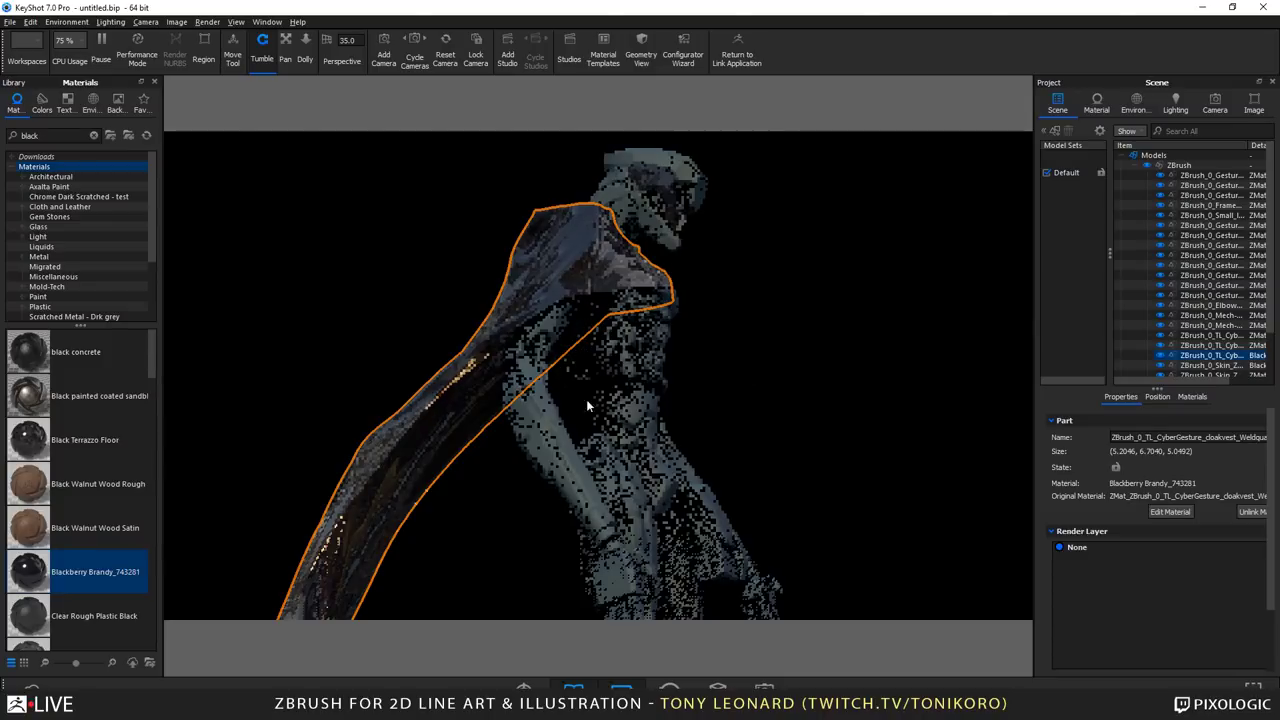
{"action": "right_click", "coordinate": [625, 208]}
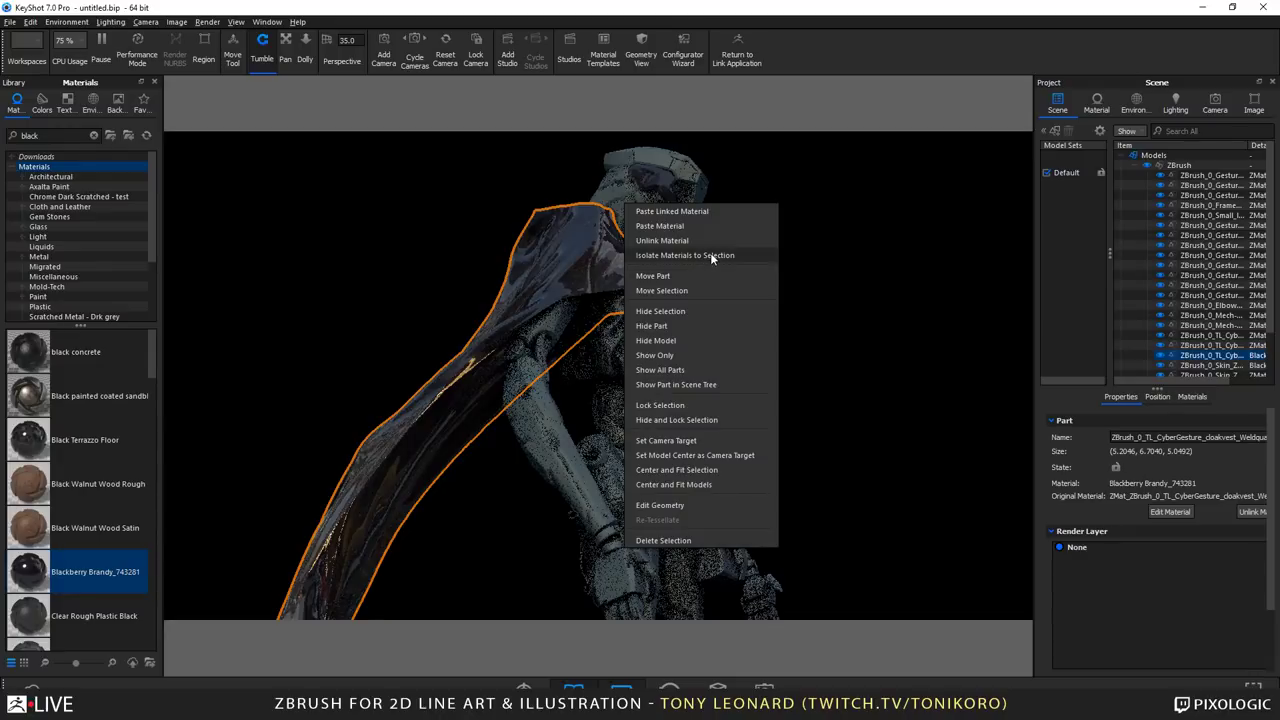
{"action": "left_click", "coordinate": [660, 226]}
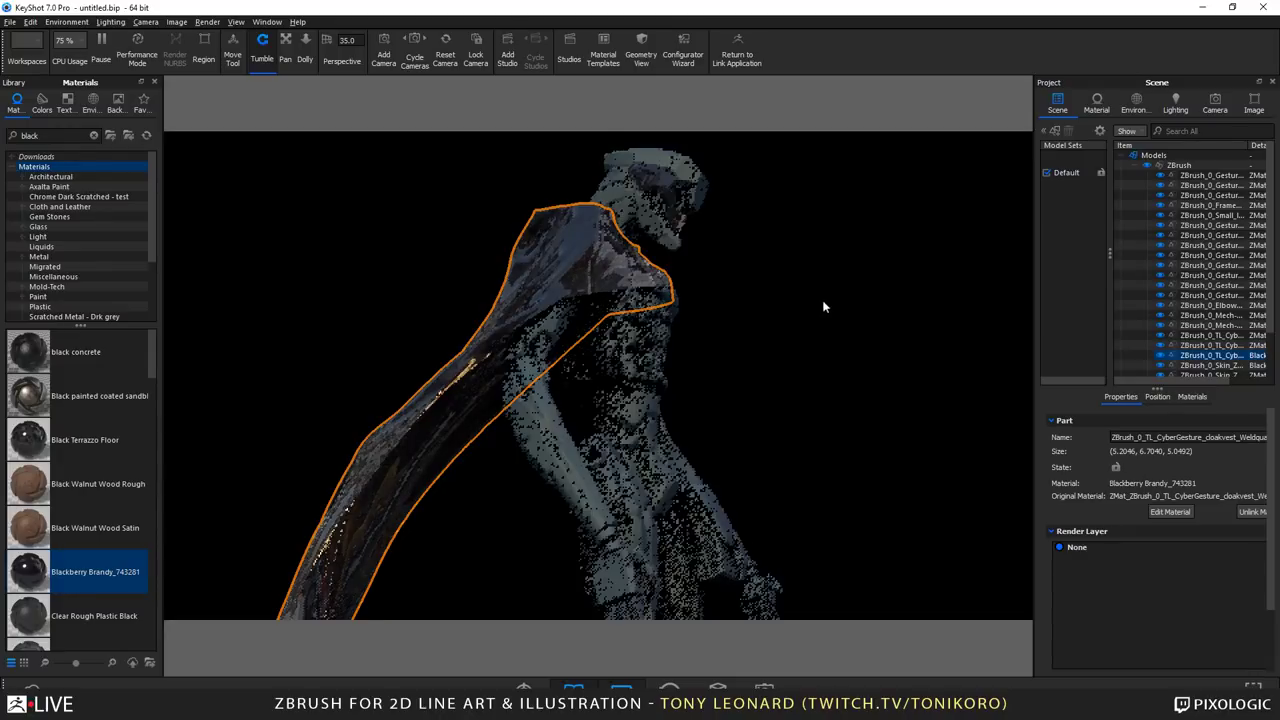
Step: Paste the copied material onto the entire ZBrush figure group, then deselect it
{"action": "left_click", "coordinate": [1179, 165]}
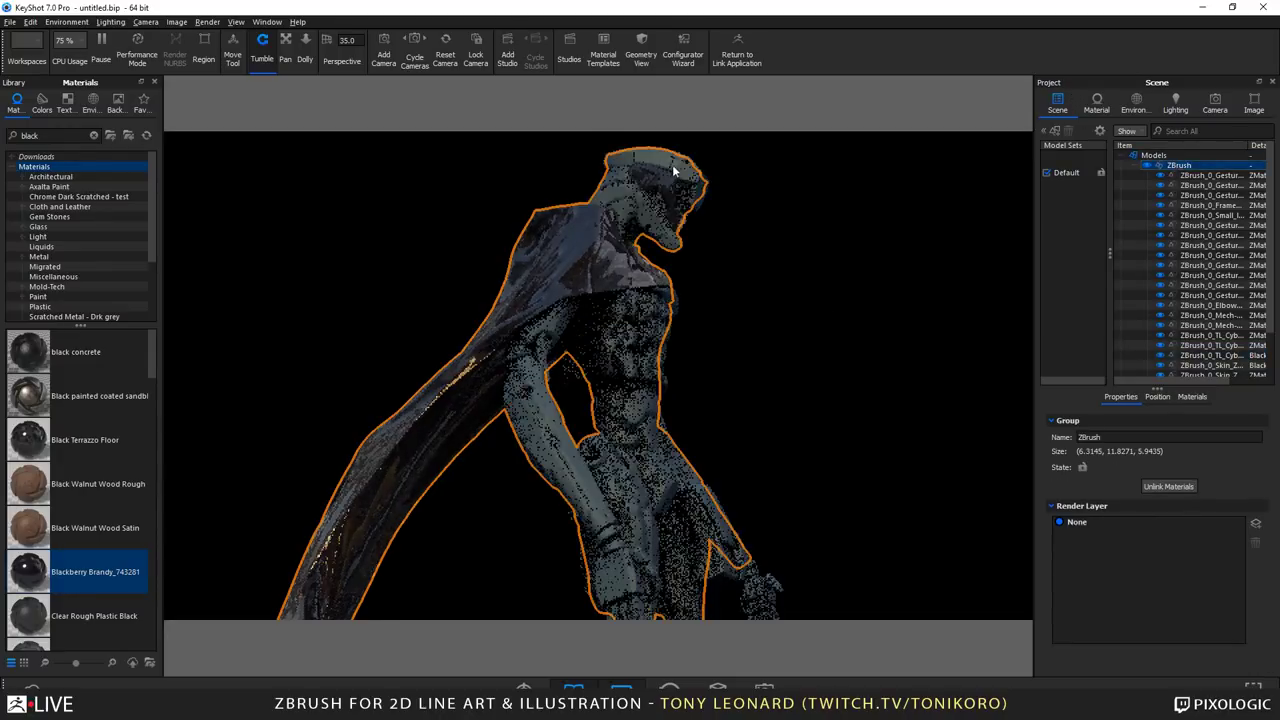
{"action": "right_click", "coordinate": [713, 178]}
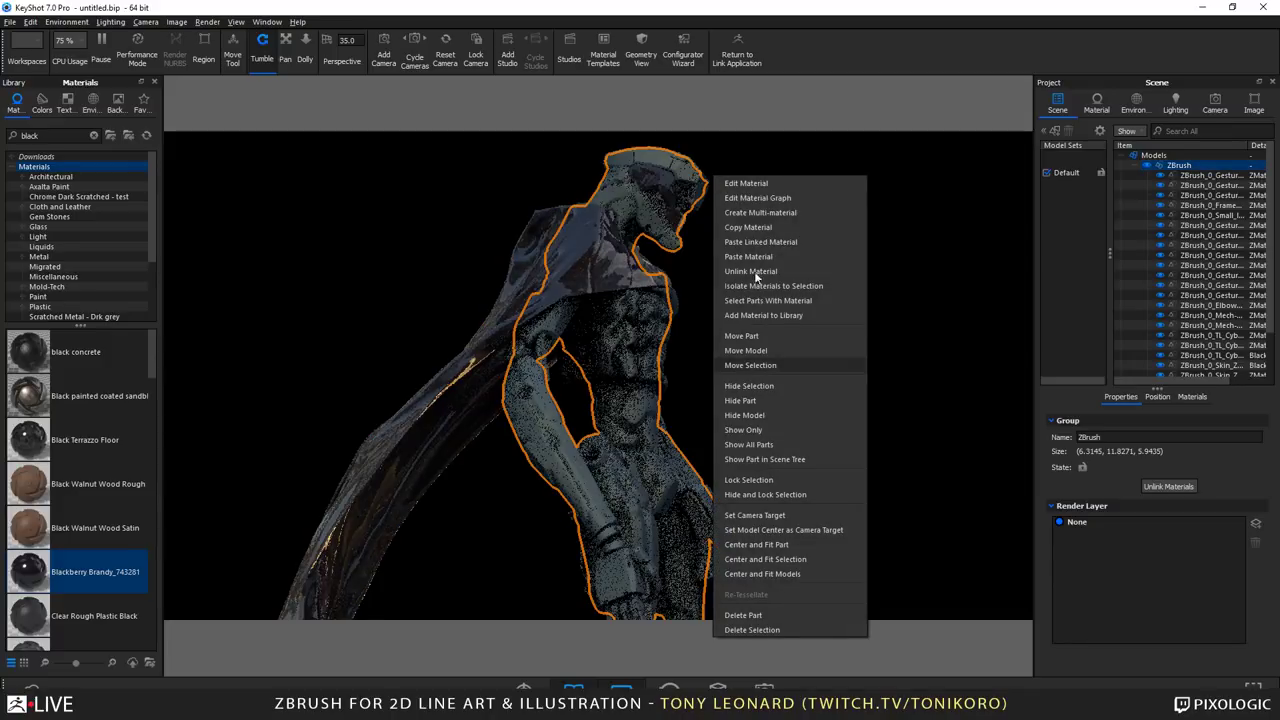
{"action": "left_click", "coordinate": [774, 242]}
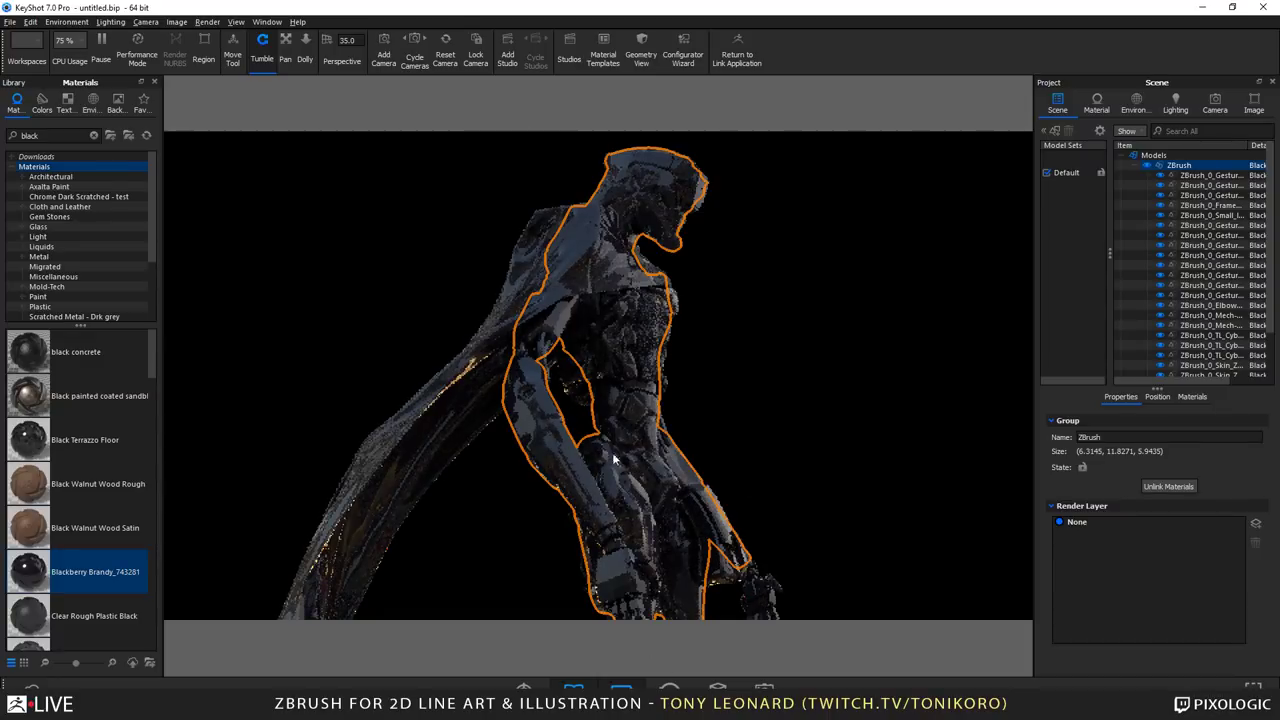
{"action": "left_click", "coordinate": [829, 374]}
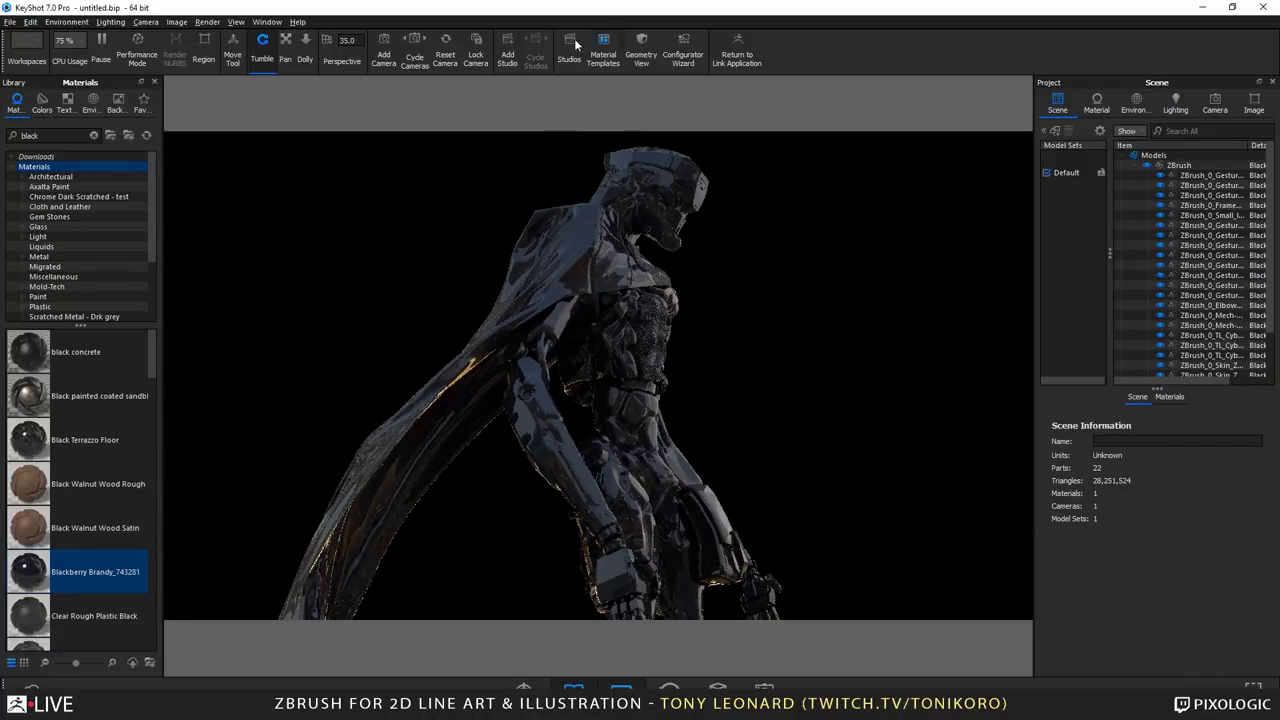
Step: Check the Render output settings and camera settings, then close the render window
{"action": "left_click", "coordinate": [236, 22]}
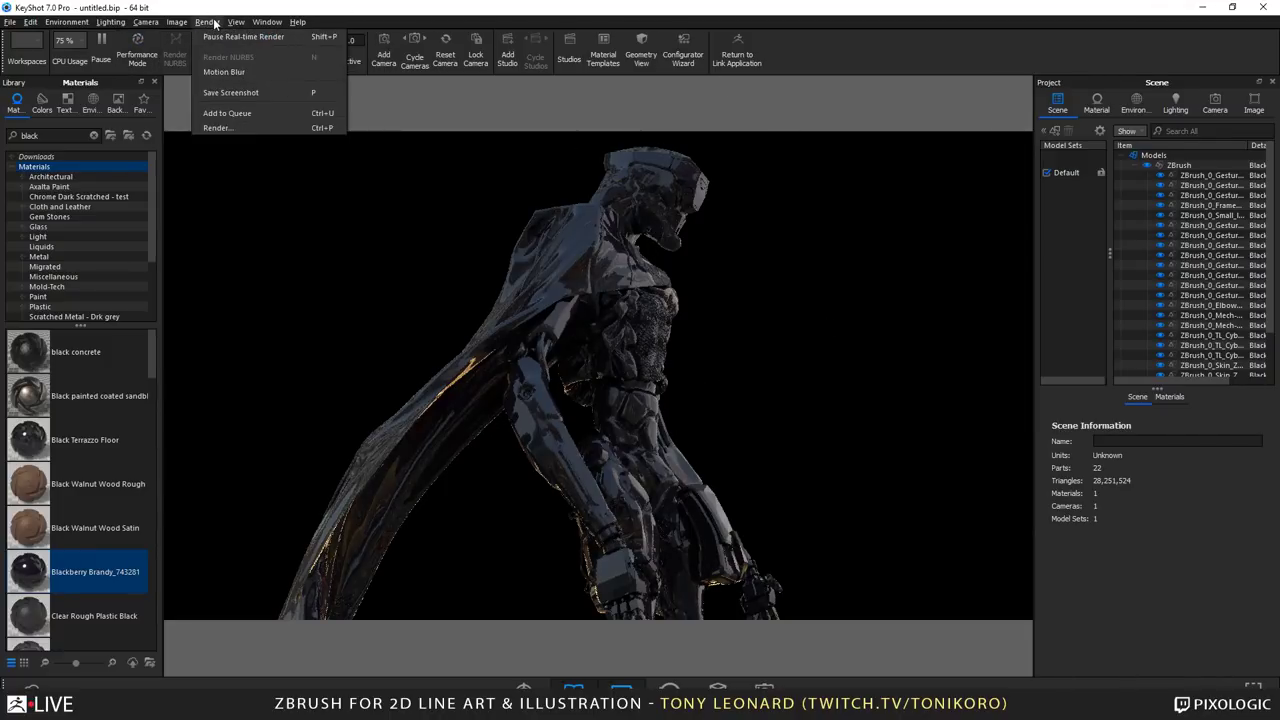
{"action": "left_click", "coordinate": [217, 128]}
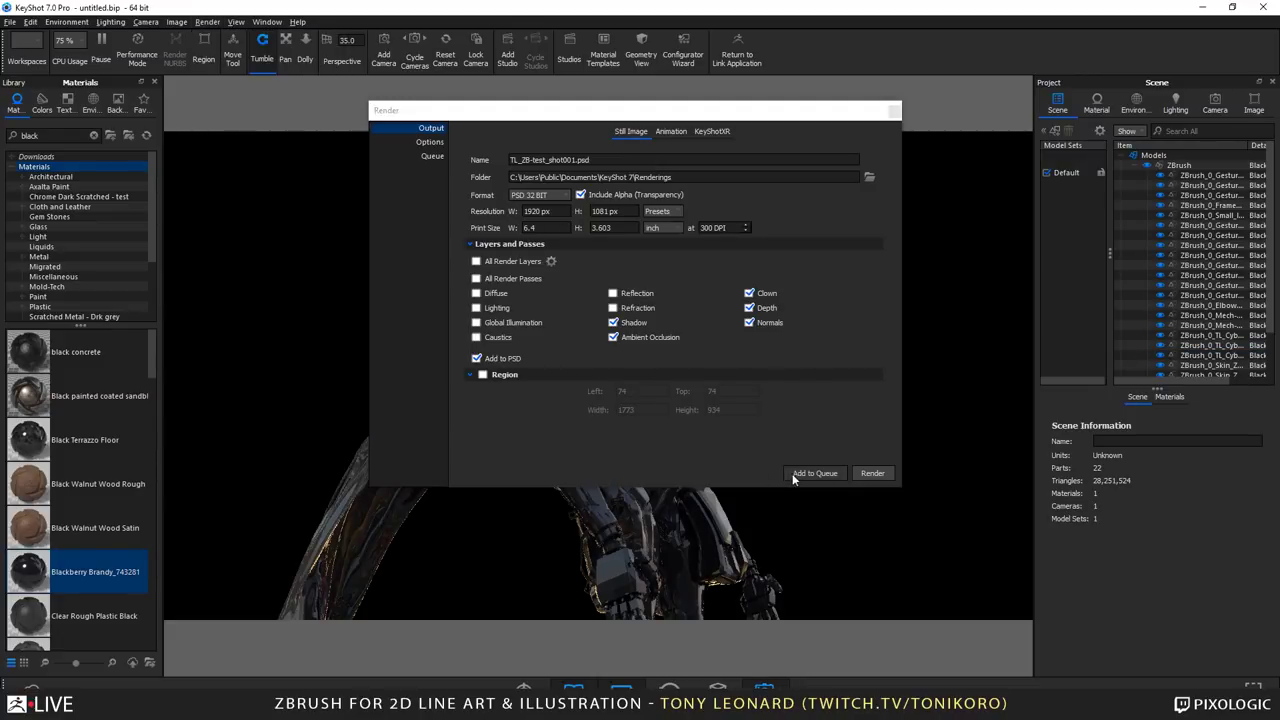
{"action": "left_click", "coordinate": [1226, 101]}
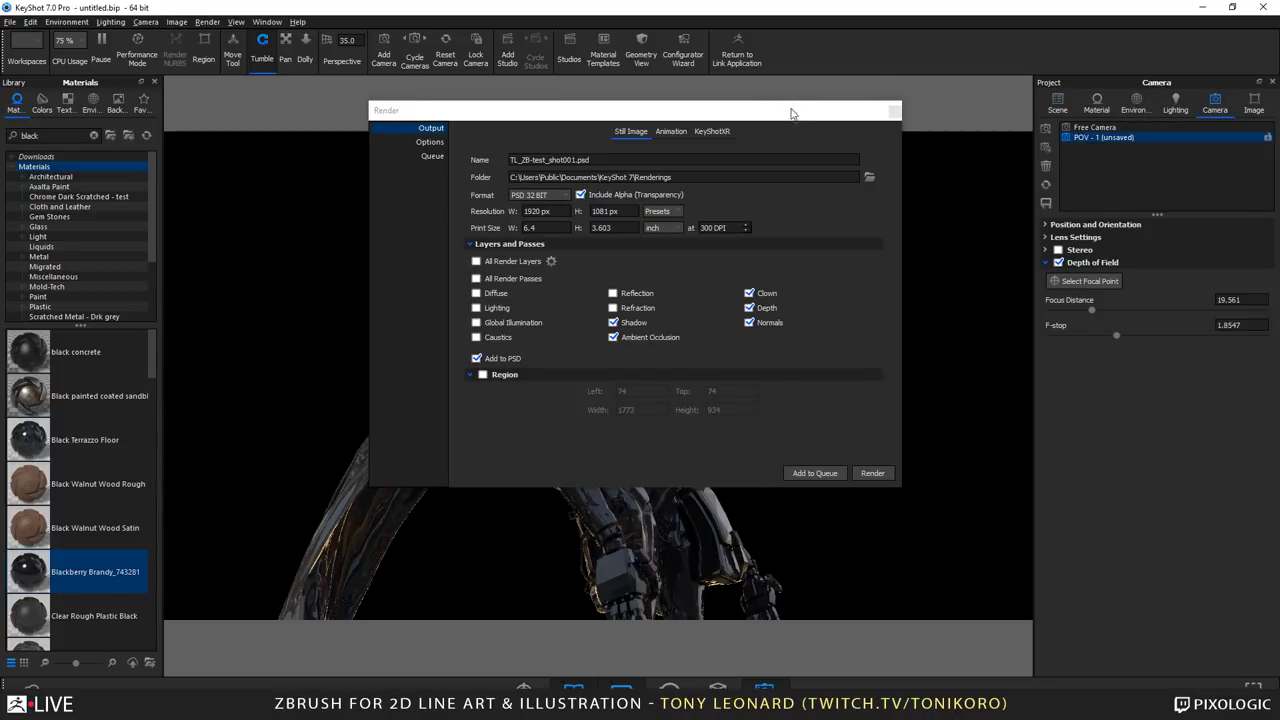
{"action": "left_click", "coordinate": [894, 110]}
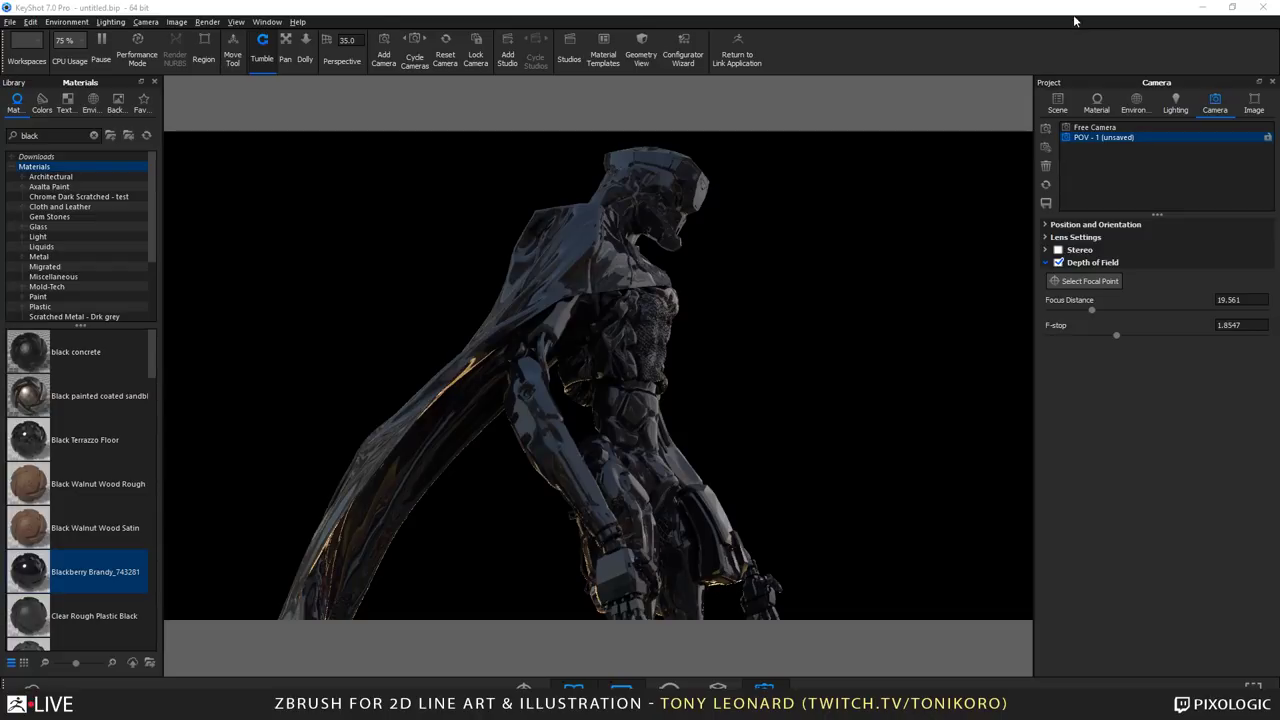
{"action": "left_click", "coordinate": [1133, 136]}
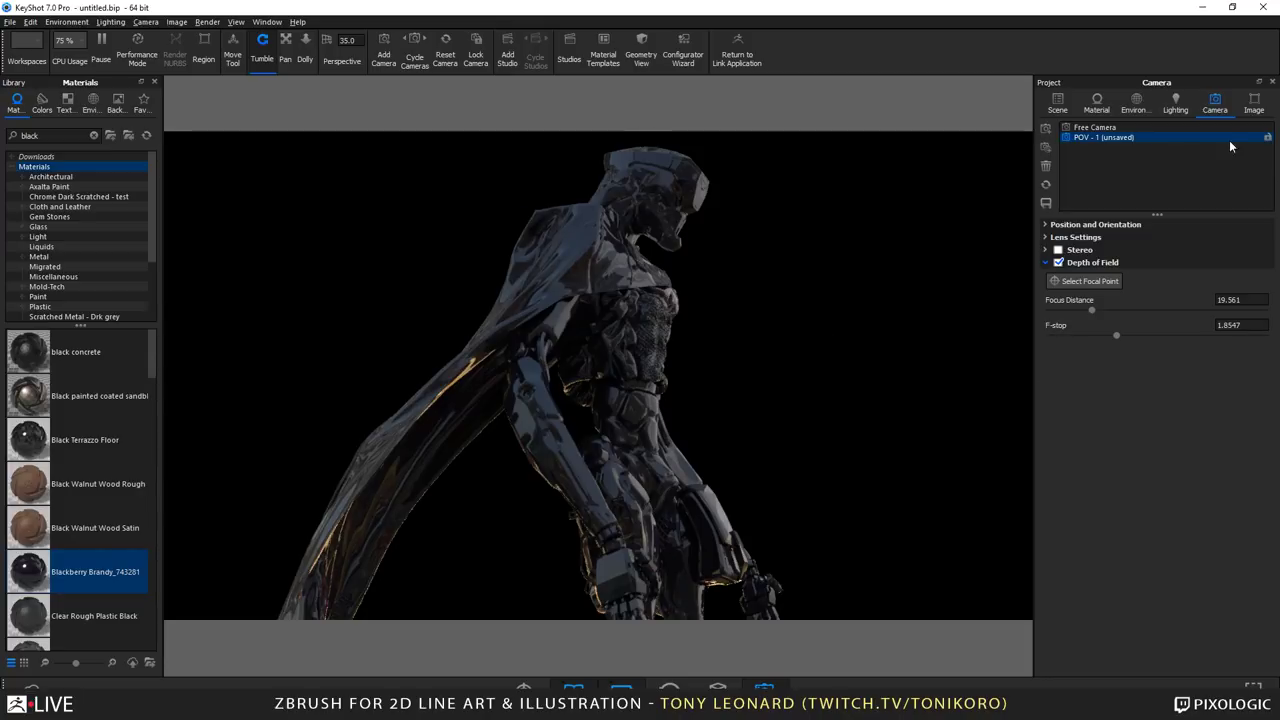
Step: Lock the POV - 1 camera, reopen Render output, and switch to Photoshop
{"action": "left_click", "coordinate": [1268, 139]}
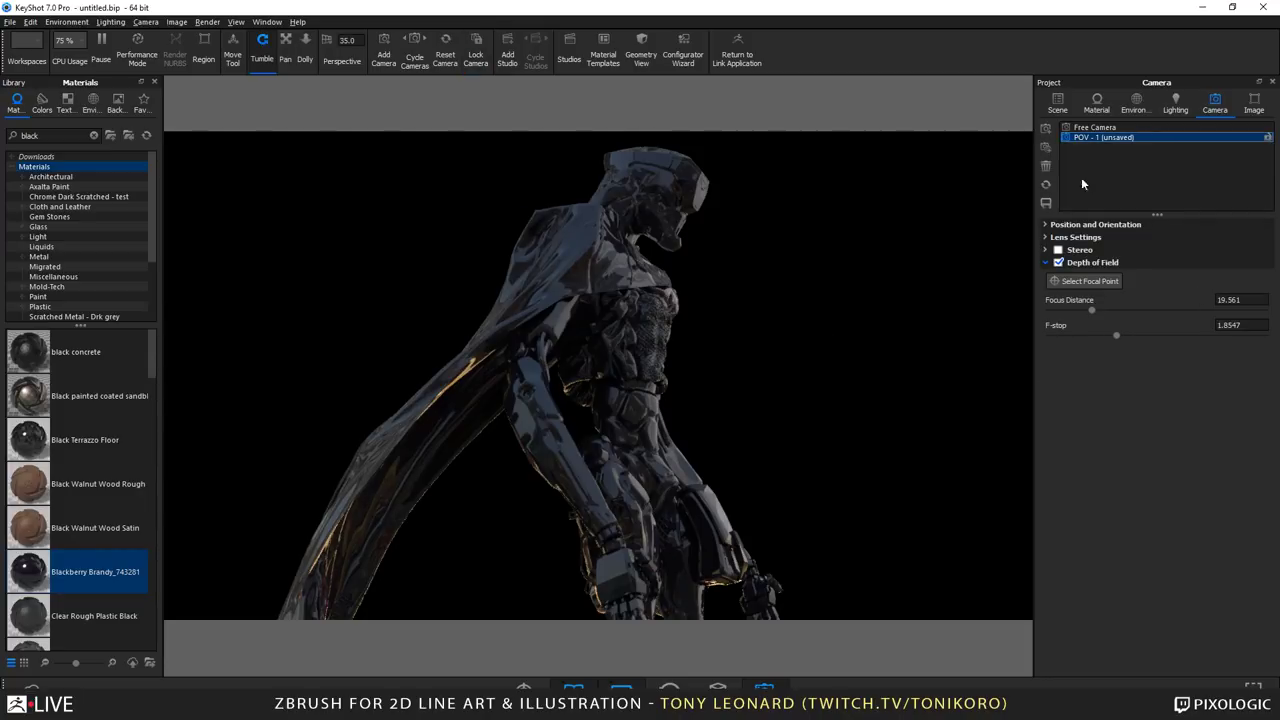
{"action": "left_click", "coordinate": [1268, 137]}
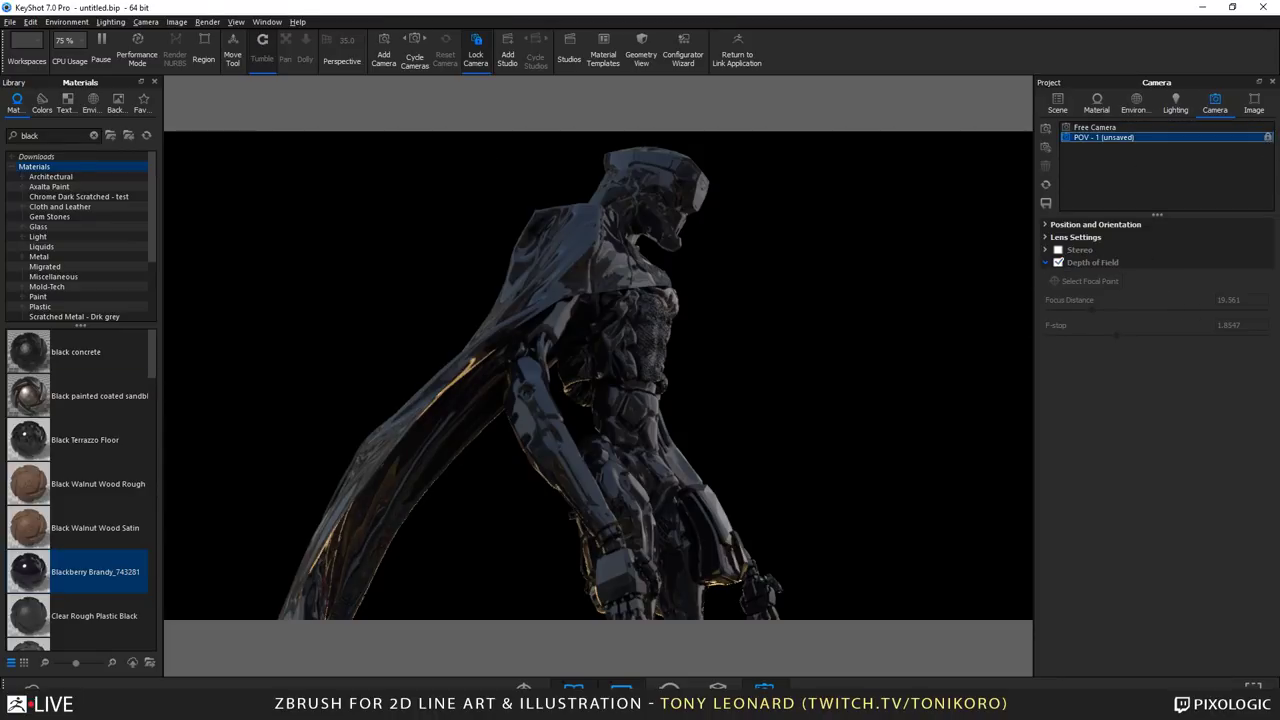
{"action": "key", "text": "ctrl+p"}
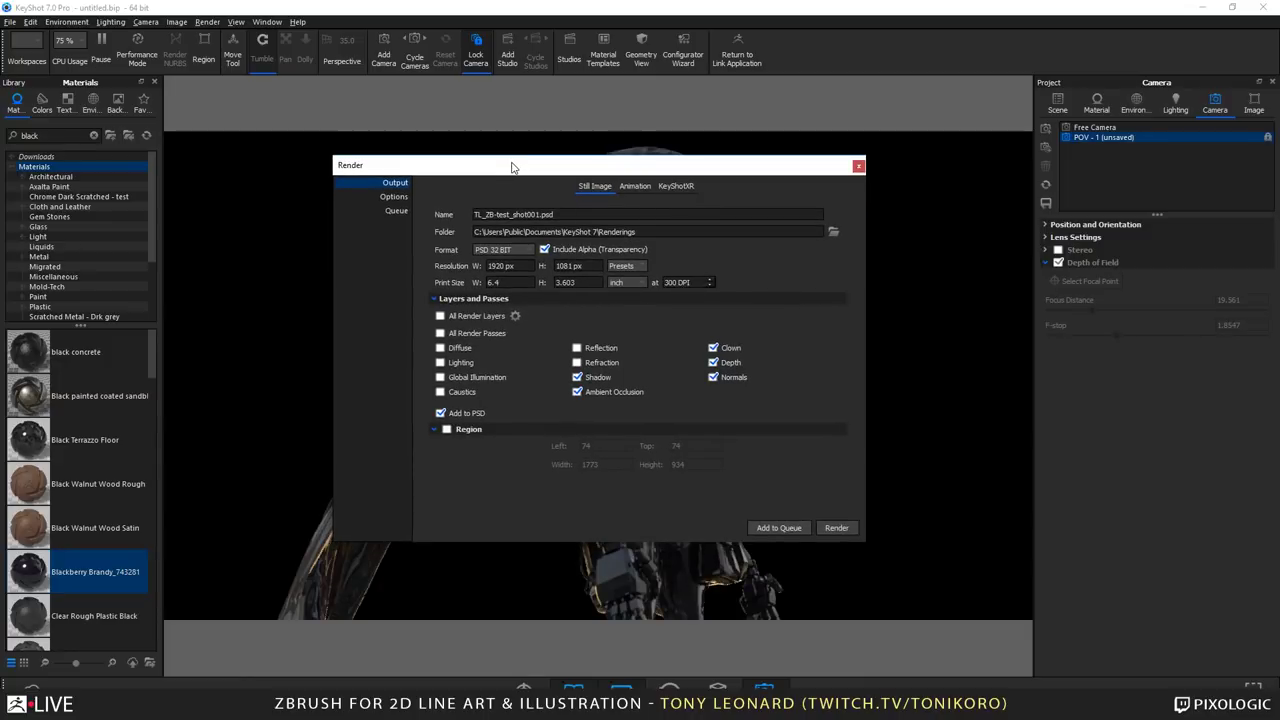
{"action": "key", "text": "alt+Tab"}
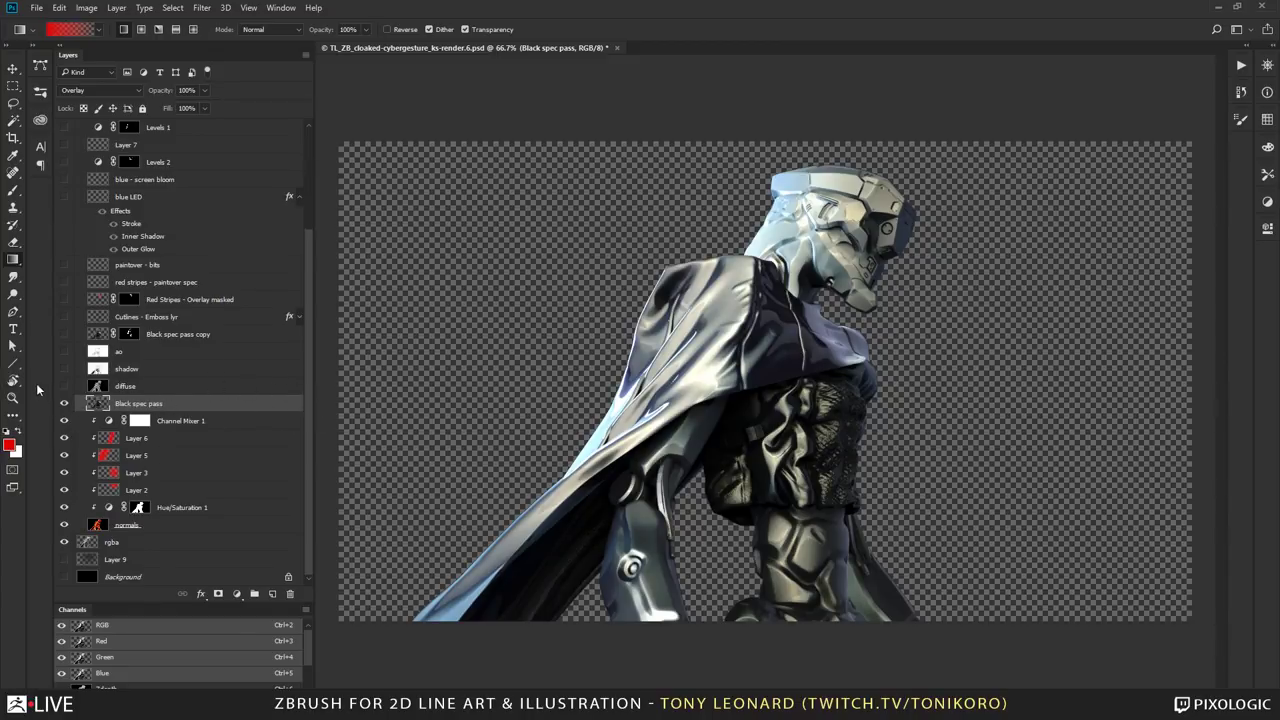
Step: Show the diffuse, shadow and ao passes, then select ao, shadow and diffuse to check their blending
{"action": "left_click", "coordinate": [64, 386]}
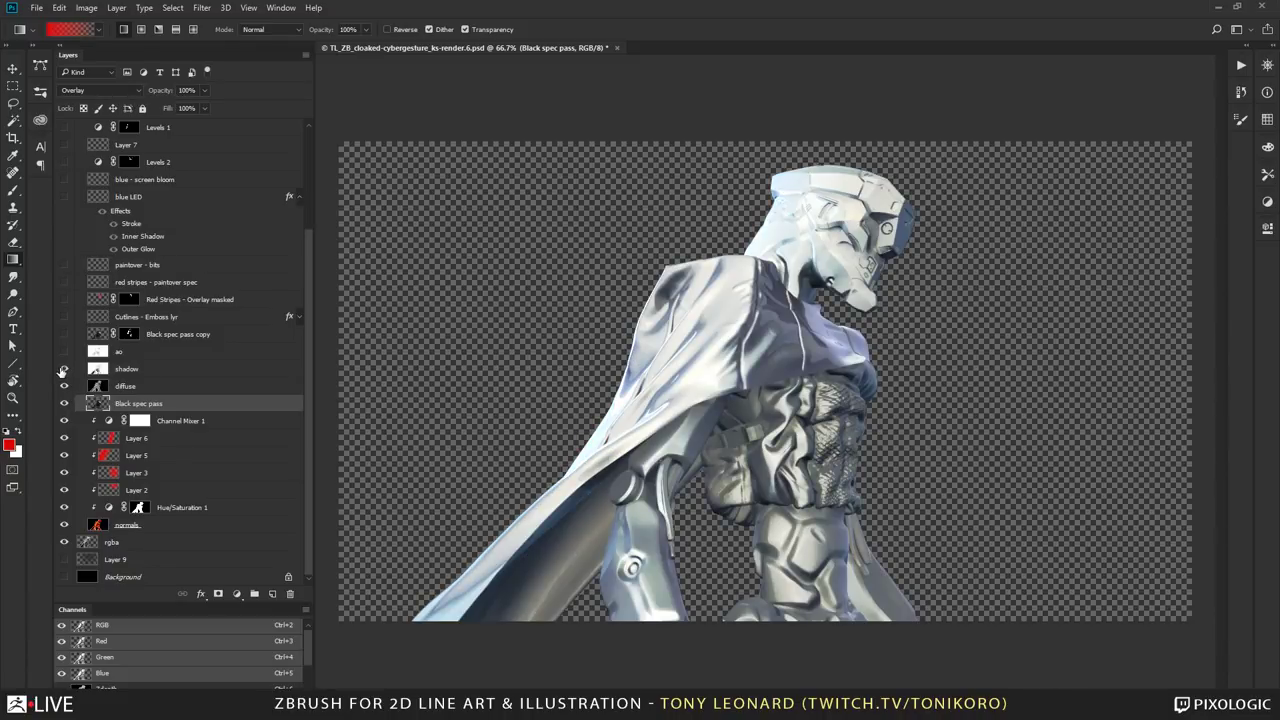
{"action": "left_click", "coordinate": [63, 369]}
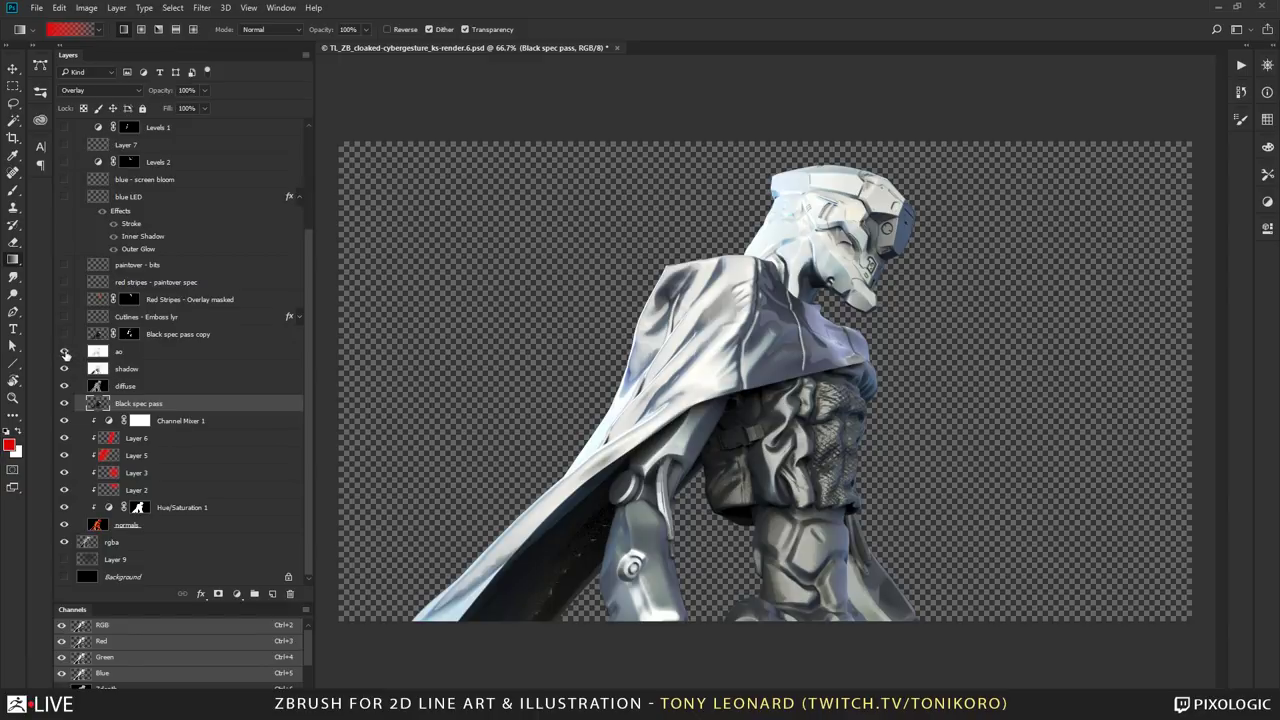
{"action": "left_click", "coordinate": [64, 352]}
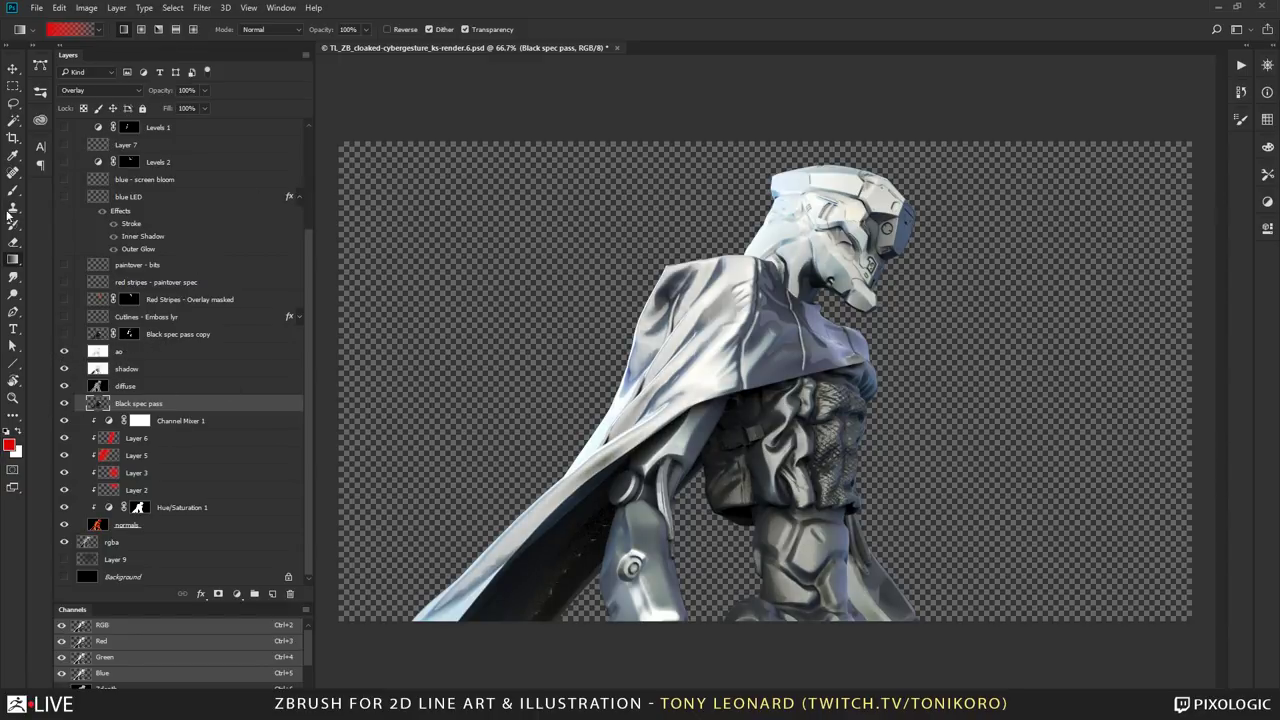
{"action": "left_click", "coordinate": [152, 354]}
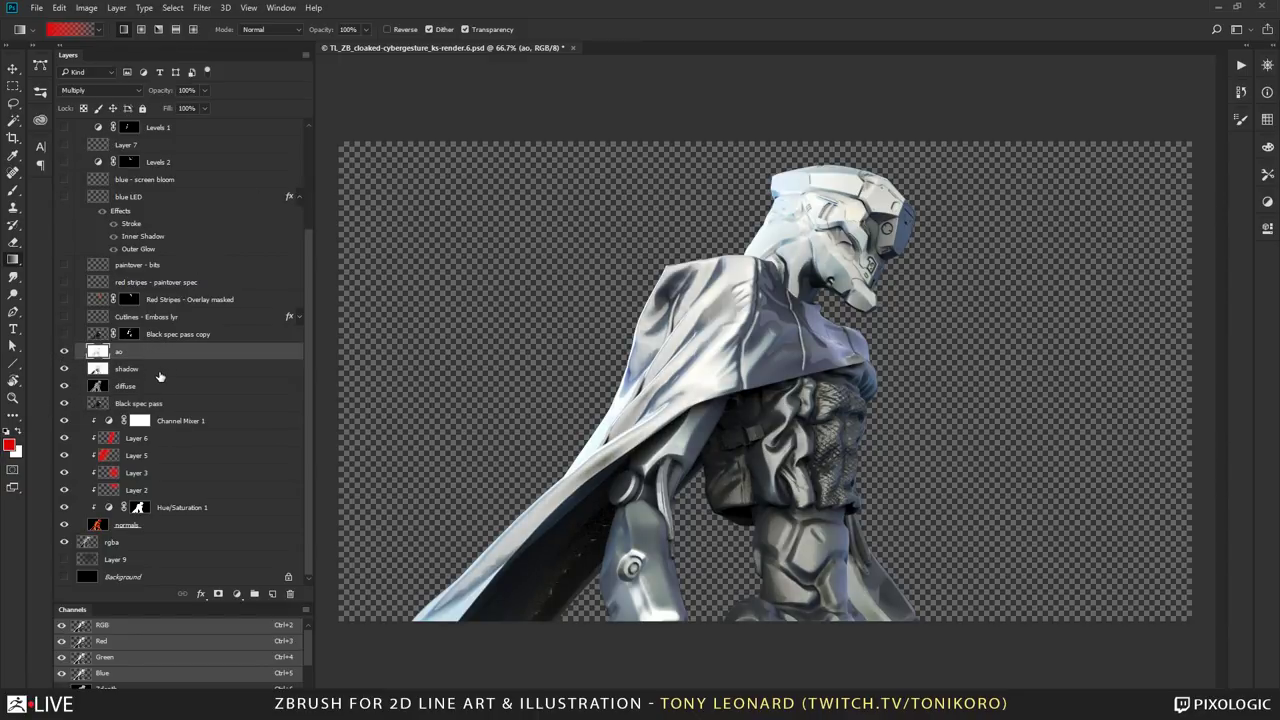
{"action": "left_click", "coordinate": [159, 374], "text": "shift"}
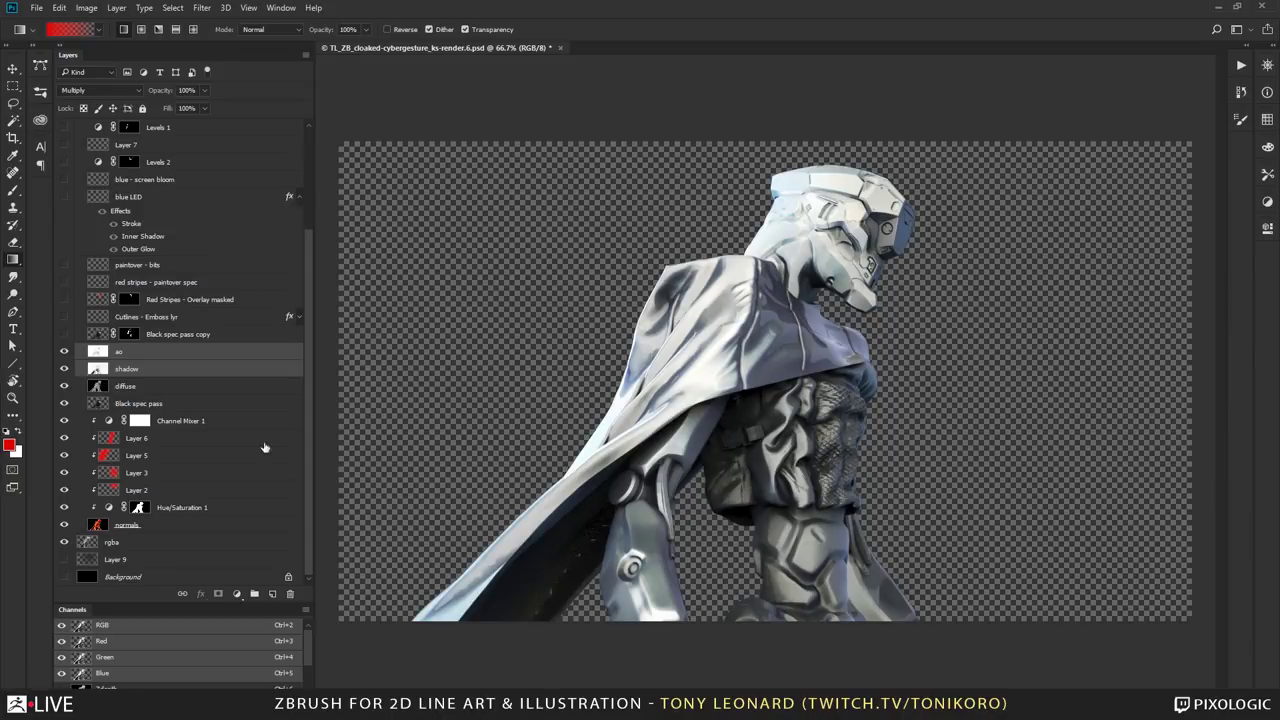
{"action": "left_click", "coordinate": [144, 386]}
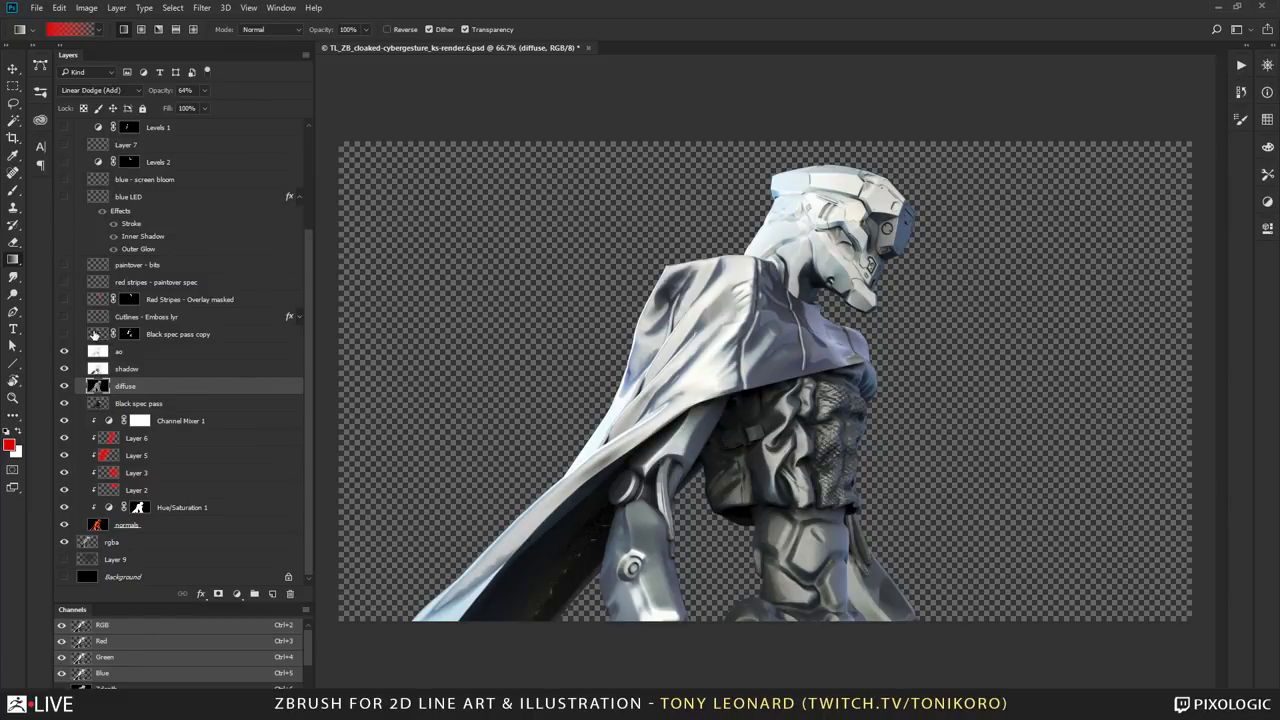
Step: Show the Black spec pass copy and its mask, then reveal and select Cutlines - Emboss lyr
{"action": "left_click", "coordinate": [214, 338]}
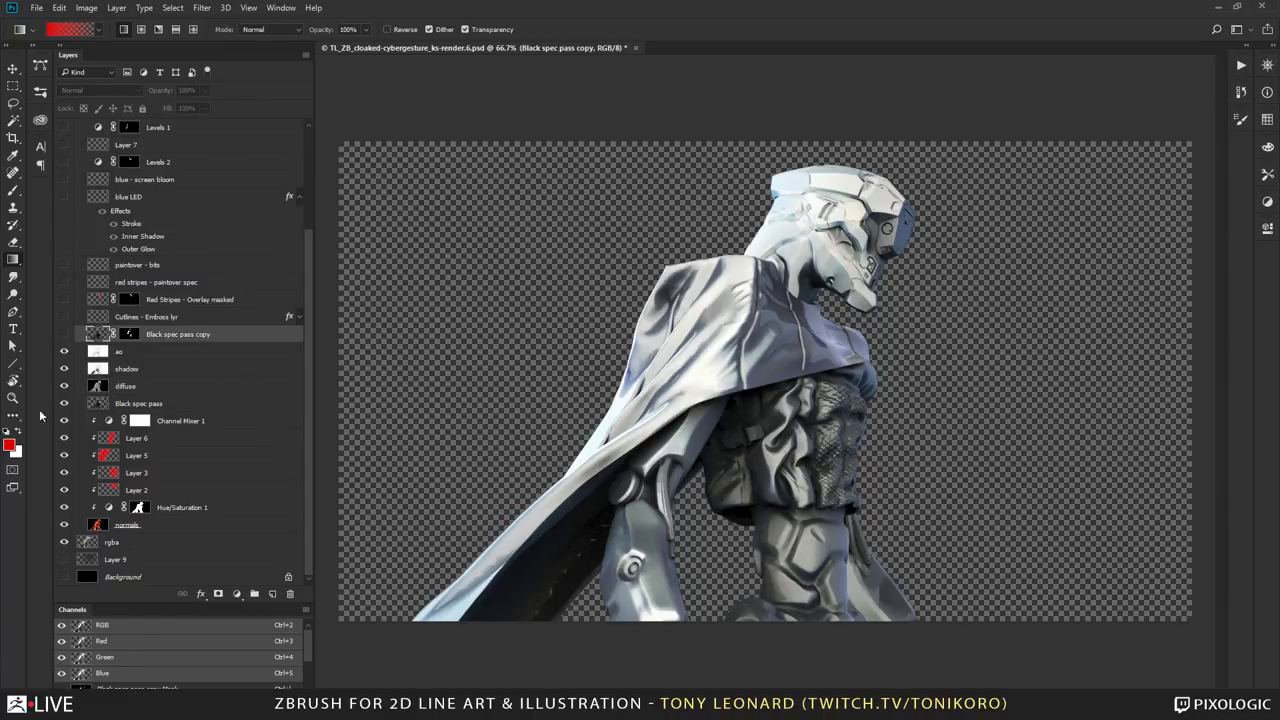
{"action": "left_click", "coordinate": [64, 334]}
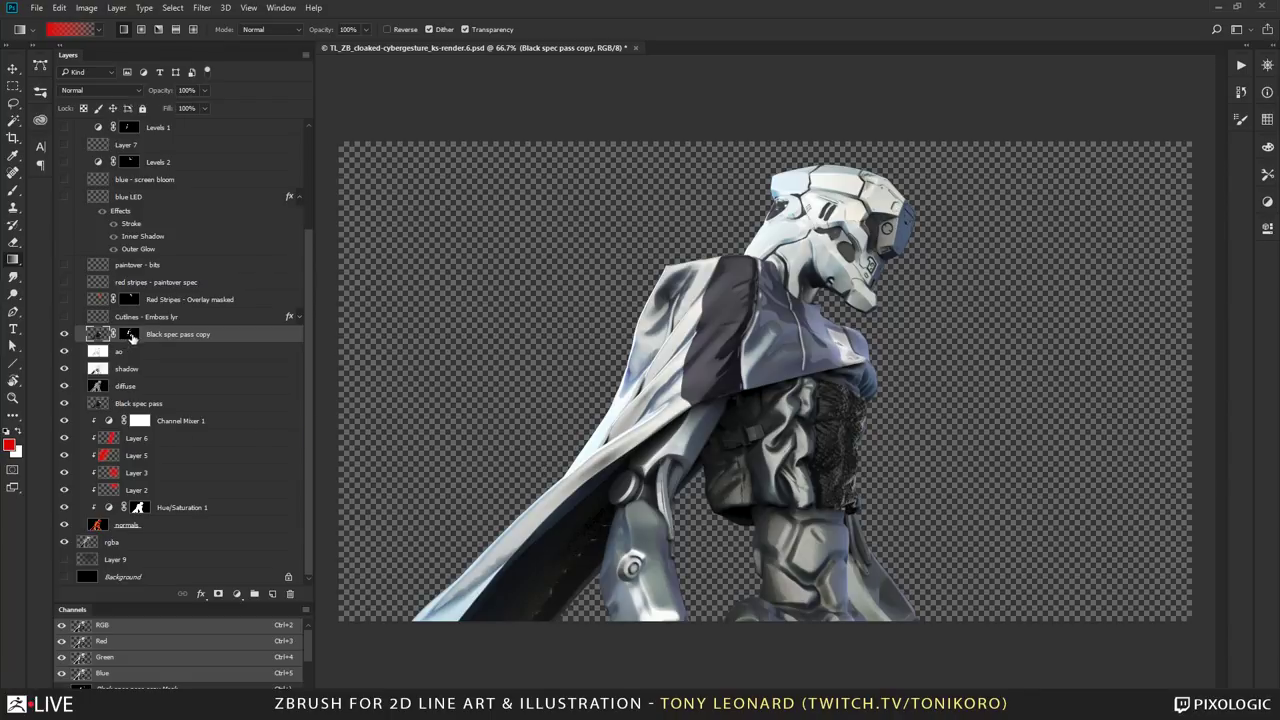
{"action": "left_click", "coordinate": [132, 336]}
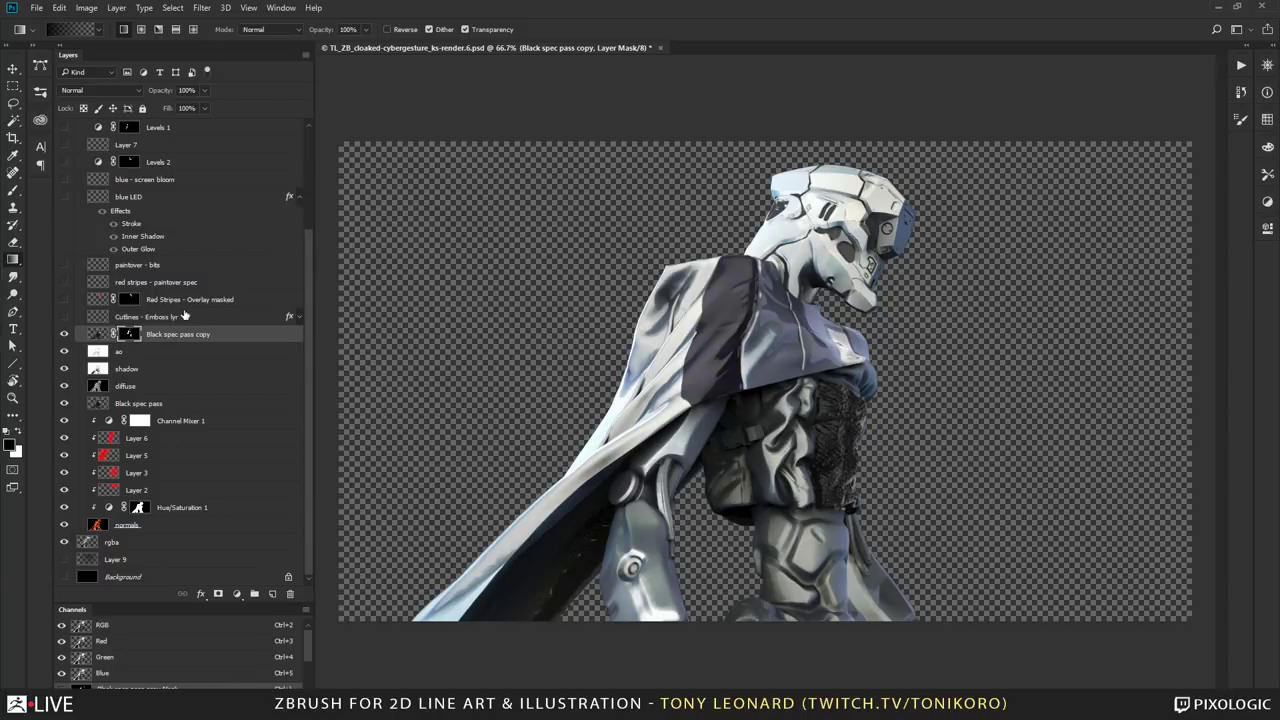
{"action": "left_click", "coordinate": [65, 317]}
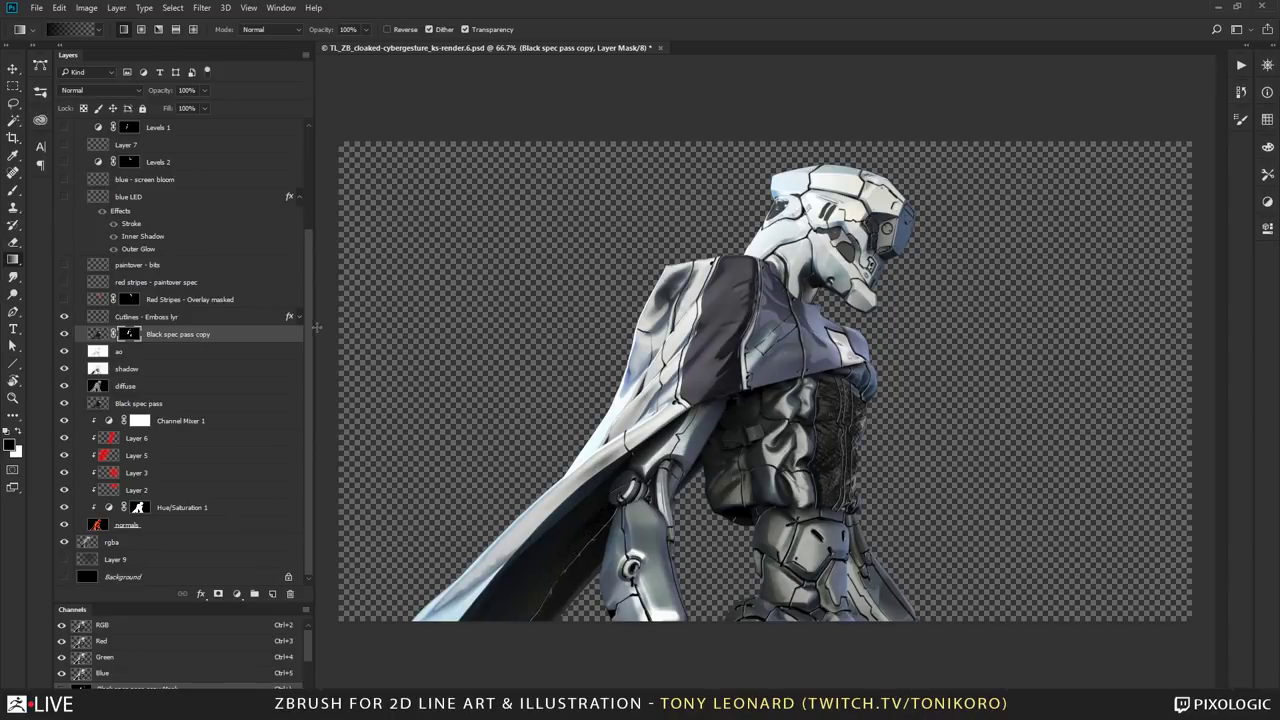
{"action": "left_click", "coordinate": [279, 318]}
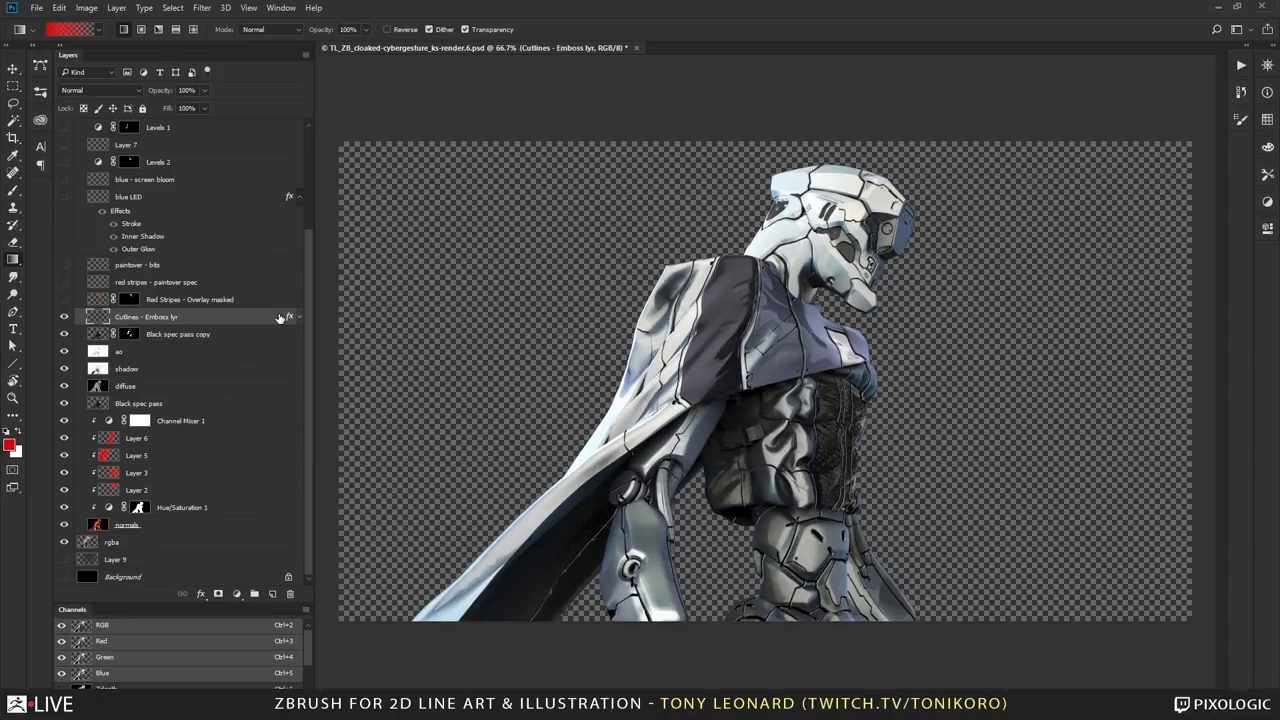
{"action": "double_click", "coordinate": [289, 318]}
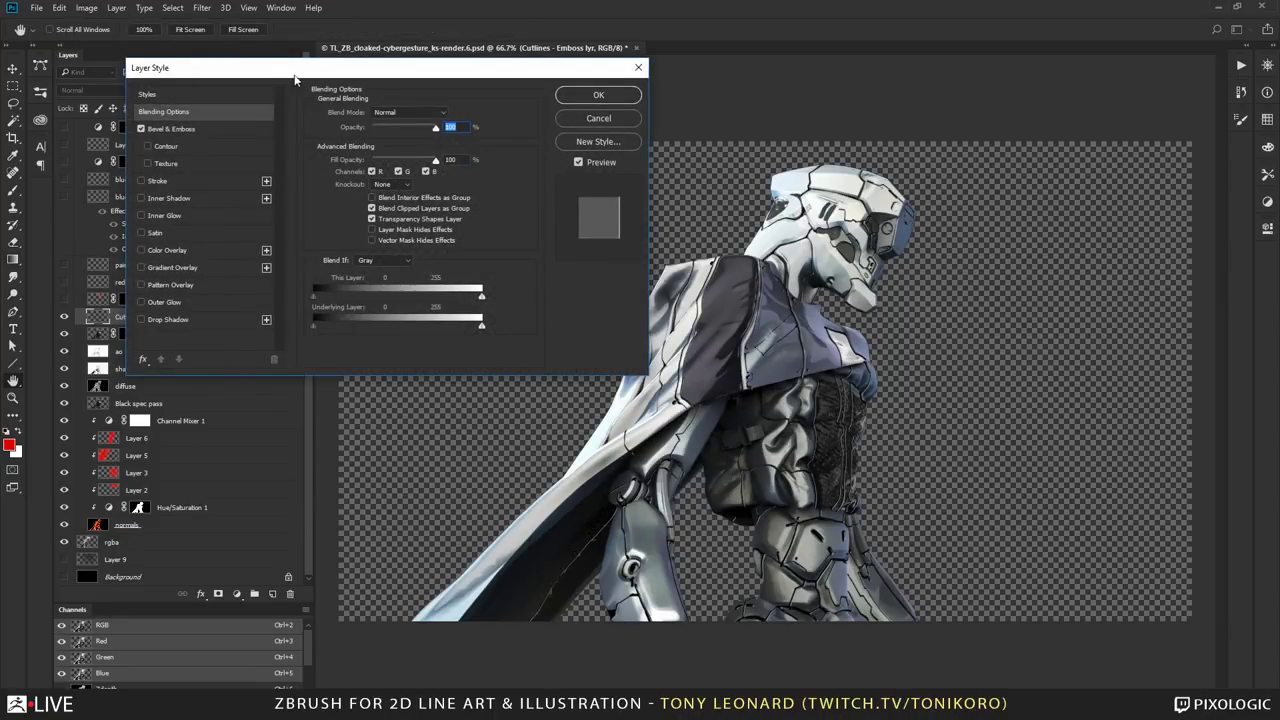
{"action": "left_click_drag", "start_coordinate": [210, 68], "coordinate": [575, 107]}
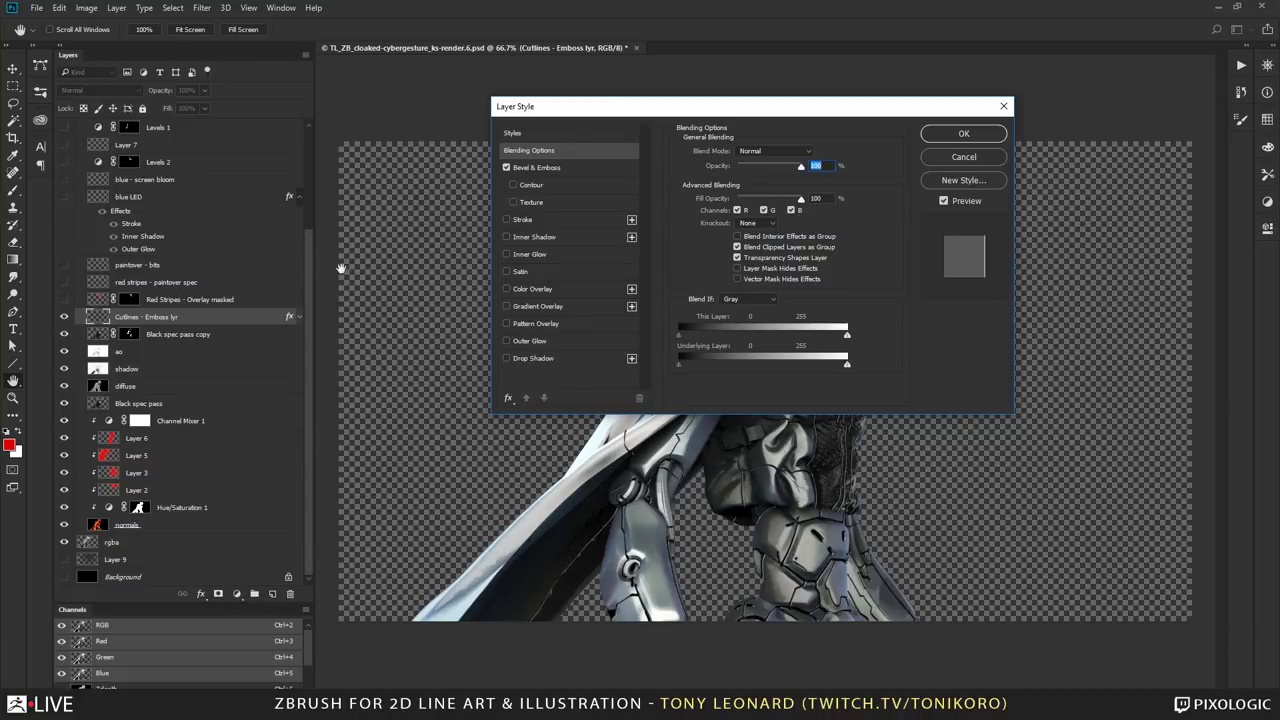
{"action": "left_click", "coordinate": [553, 168]}
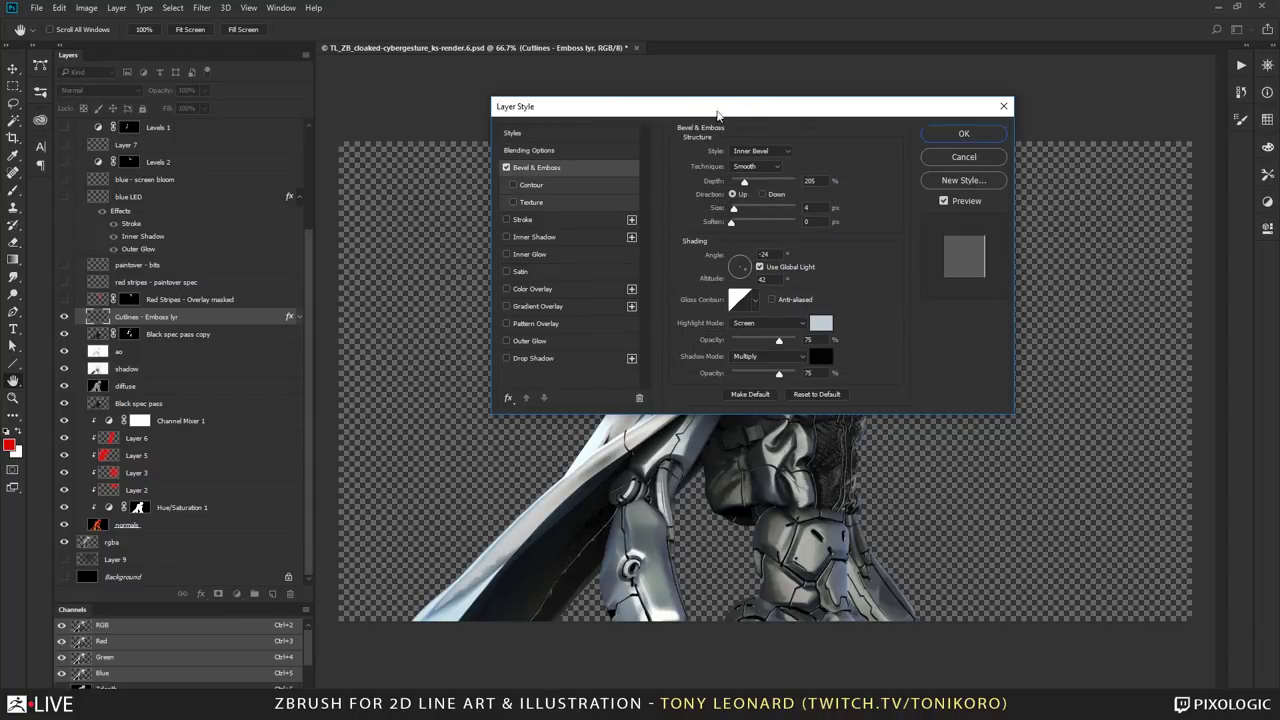
{"action": "left_click_drag", "start_coordinate": [718, 110], "coordinate": [331, 75]}
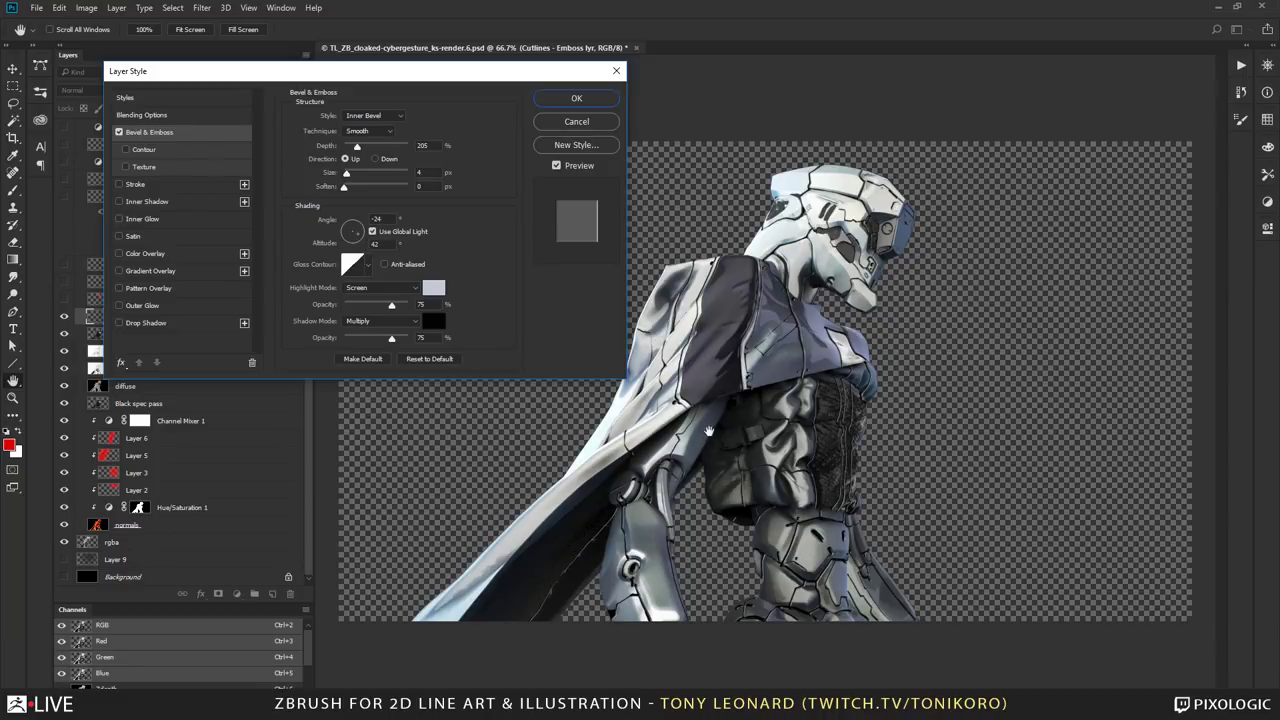
{"action": "scroll", "coordinate": [738, 424], "scroll_direction": "up", "scroll_amount": 5, "text": "alt"}
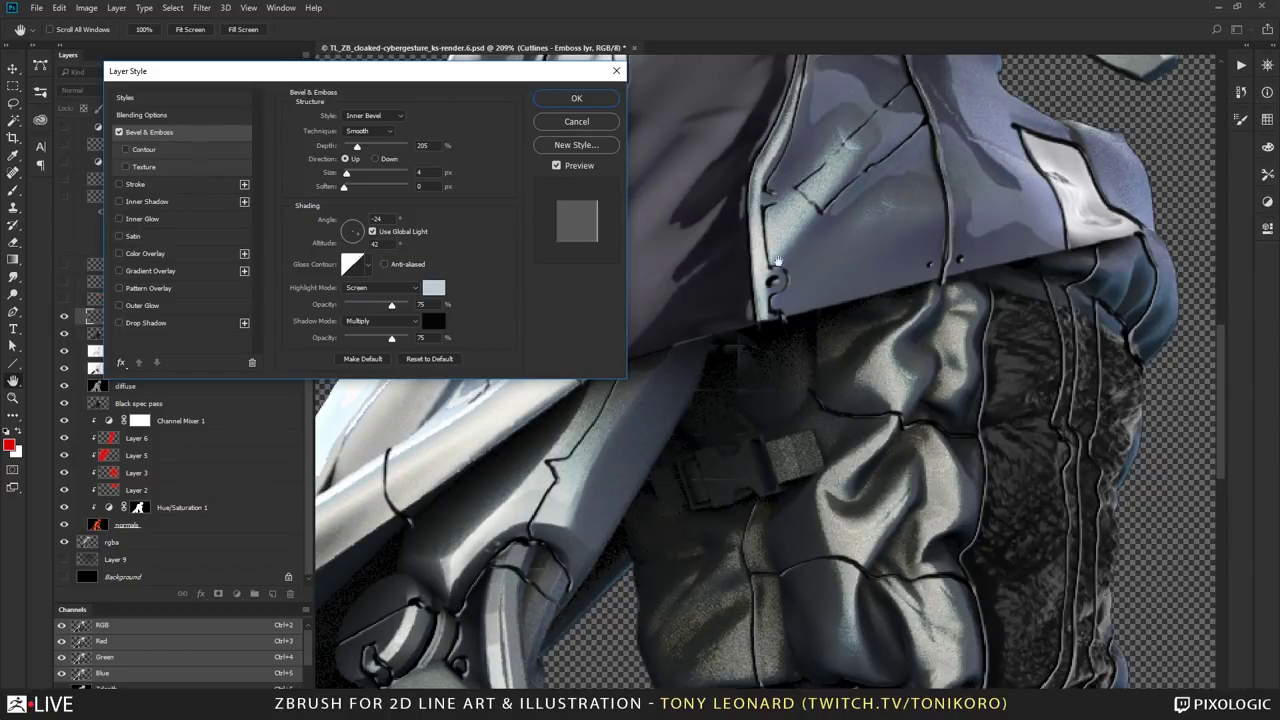
Step: Confirm the emboss settings, then show the Red Stripes - Overlay masked and red stripes - paintover spec layers
{"action": "key", "text": "Return"}
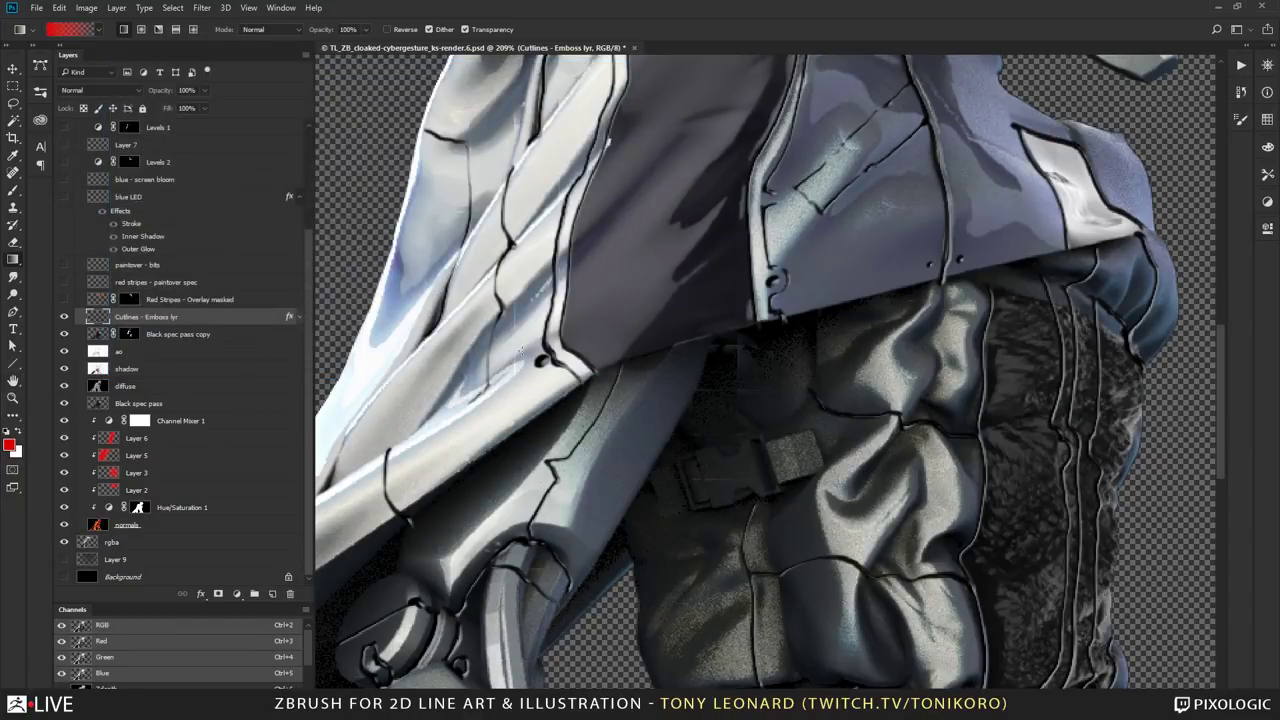
{"action": "scroll", "coordinate": [725, 347], "scroll_direction": "down", "scroll_amount": 5, "text": "alt"}
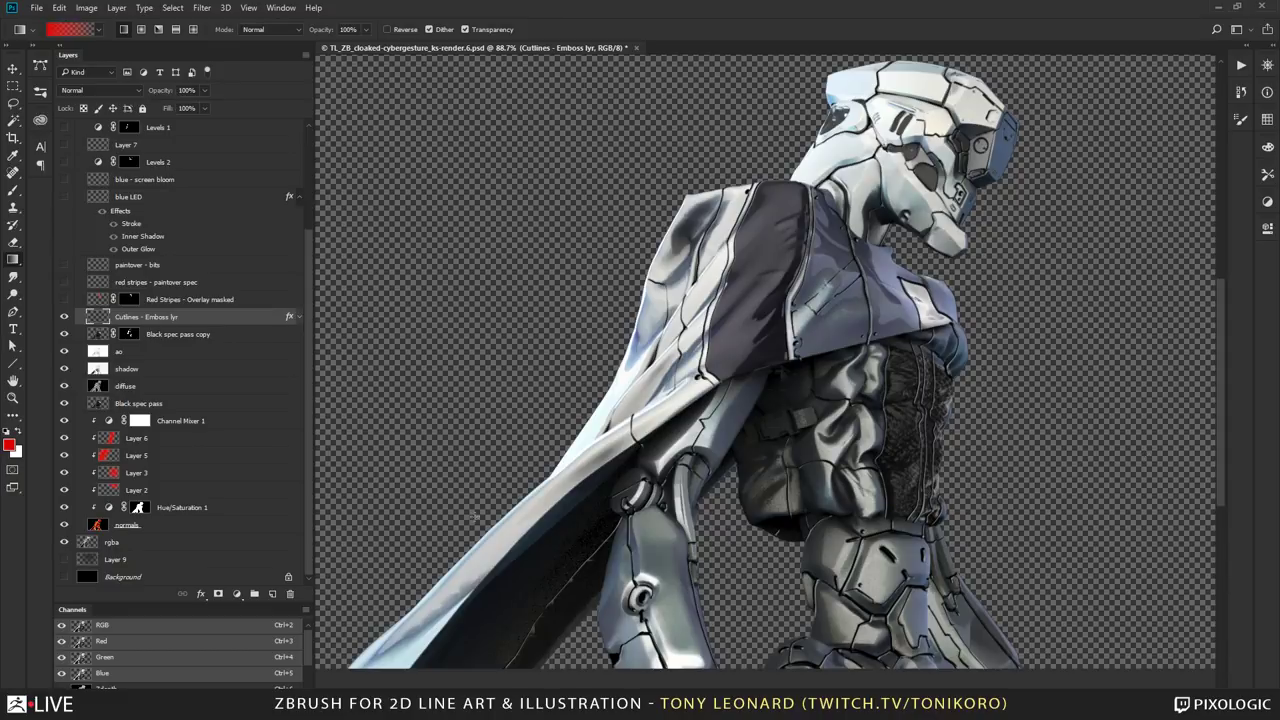
{"action": "left_click", "coordinate": [64, 300]}
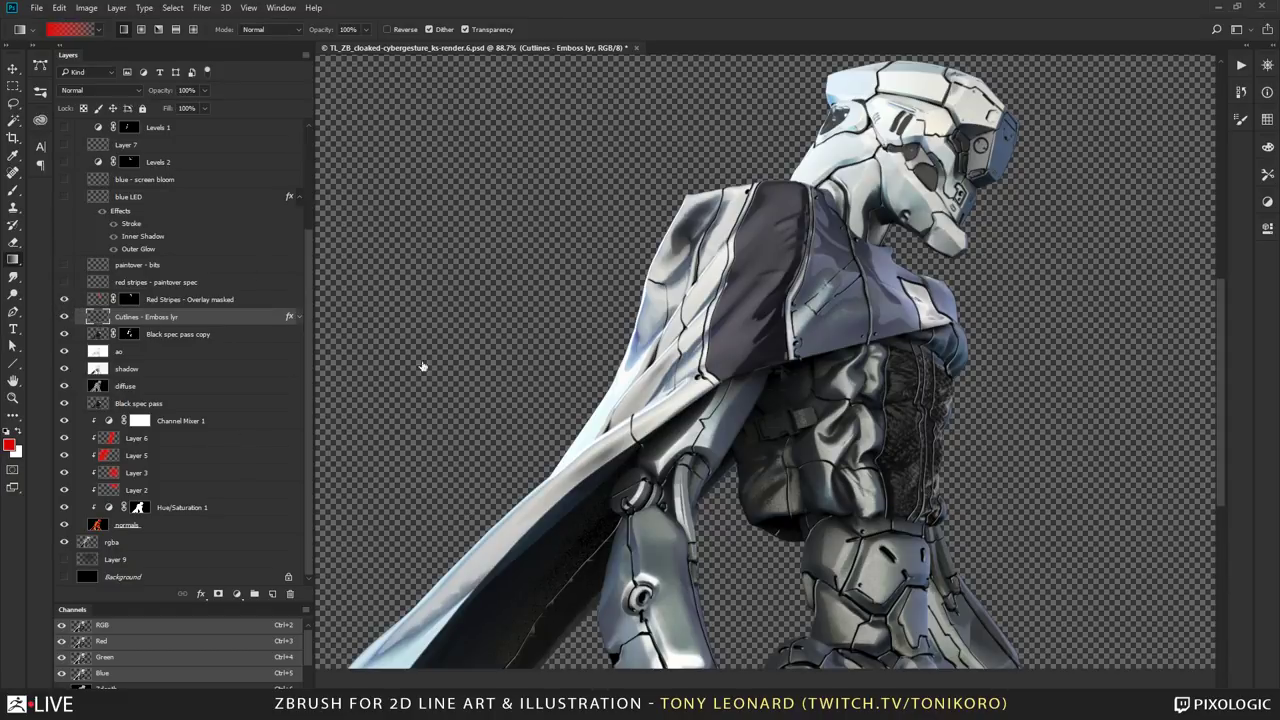
{"action": "left_click", "coordinate": [200, 300]}
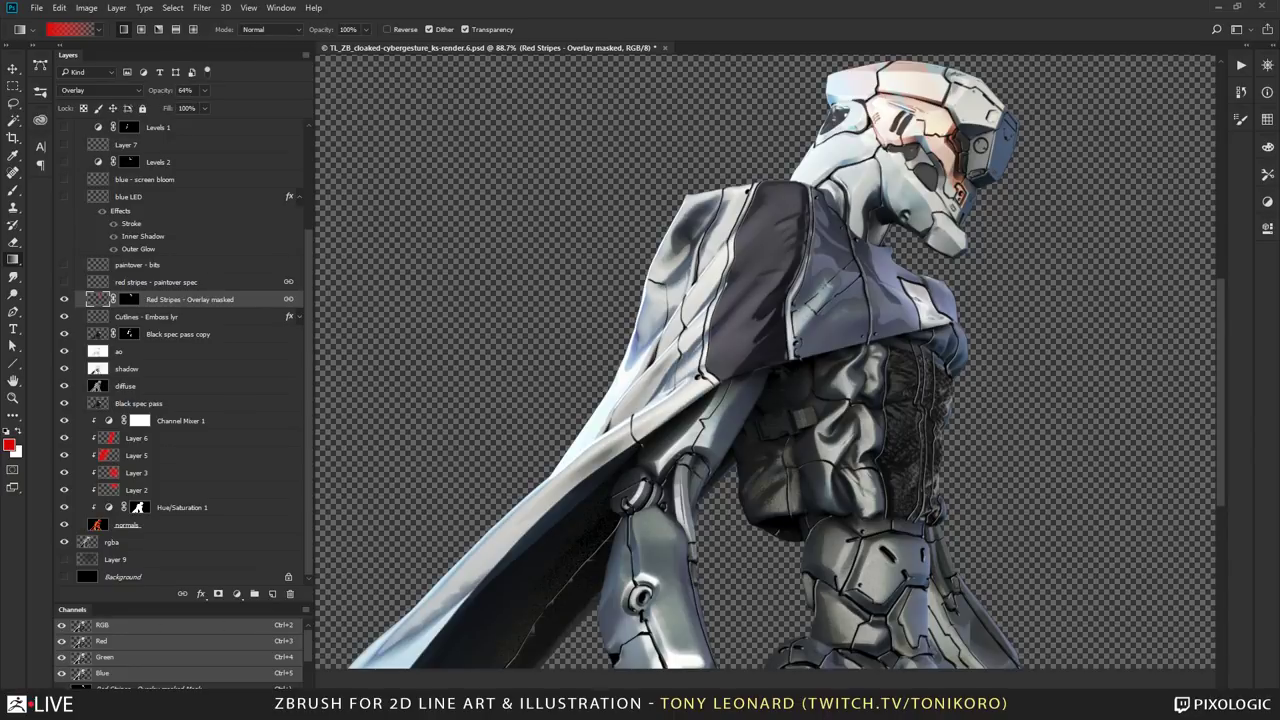
{"action": "left_click", "coordinate": [64, 282]}
{"action": "left_click", "coordinate": [234, 282]}
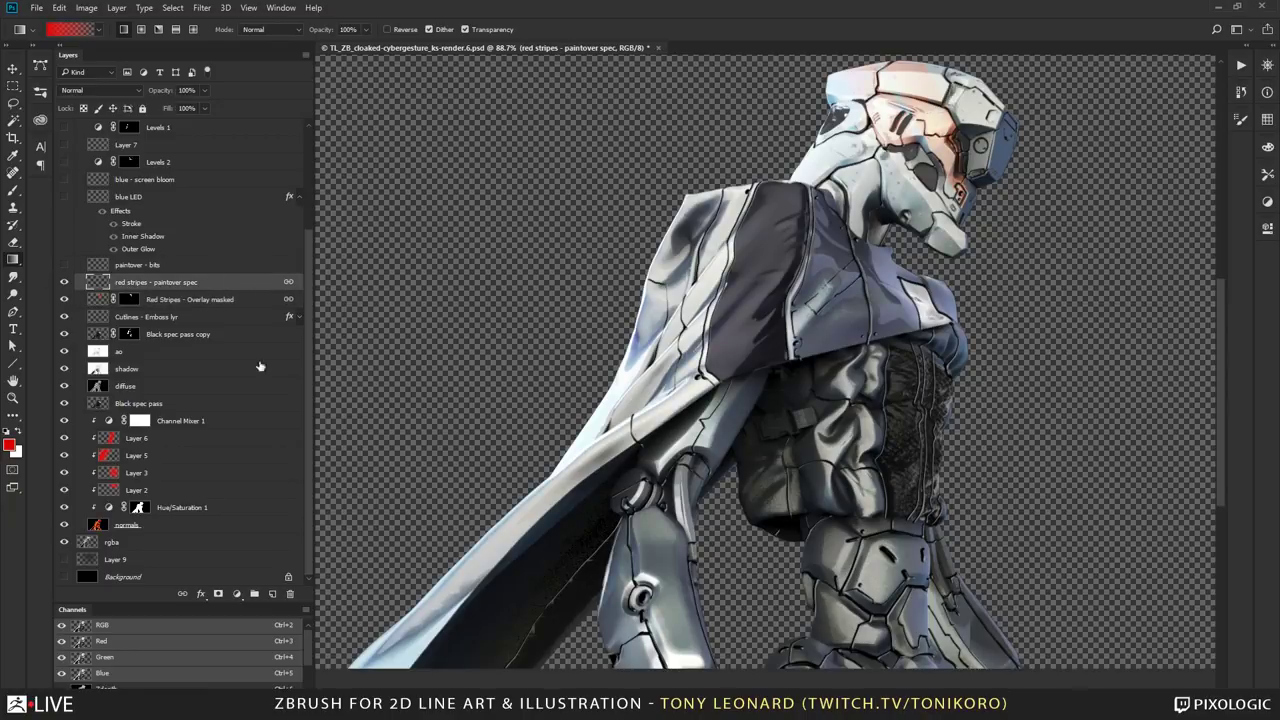
Step: Turn on paintover - bits and the blue LED glow, then select the blue LED layer
{"action": "left_click", "coordinate": [64, 264]}
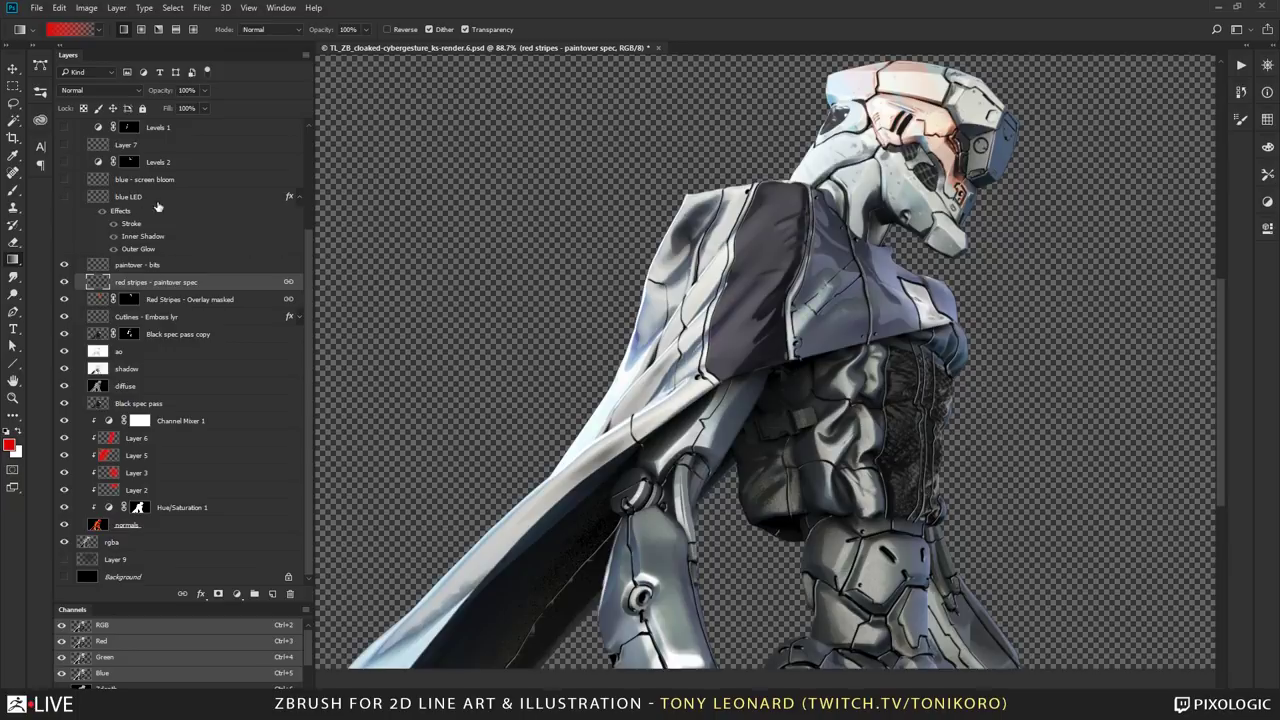
{"action": "left_click", "coordinate": [64, 197]}
{"action": "scroll", "coordinate": [953, 139], "scroll_direction": "up", "scroll_amount": 5, "text": "alt"}
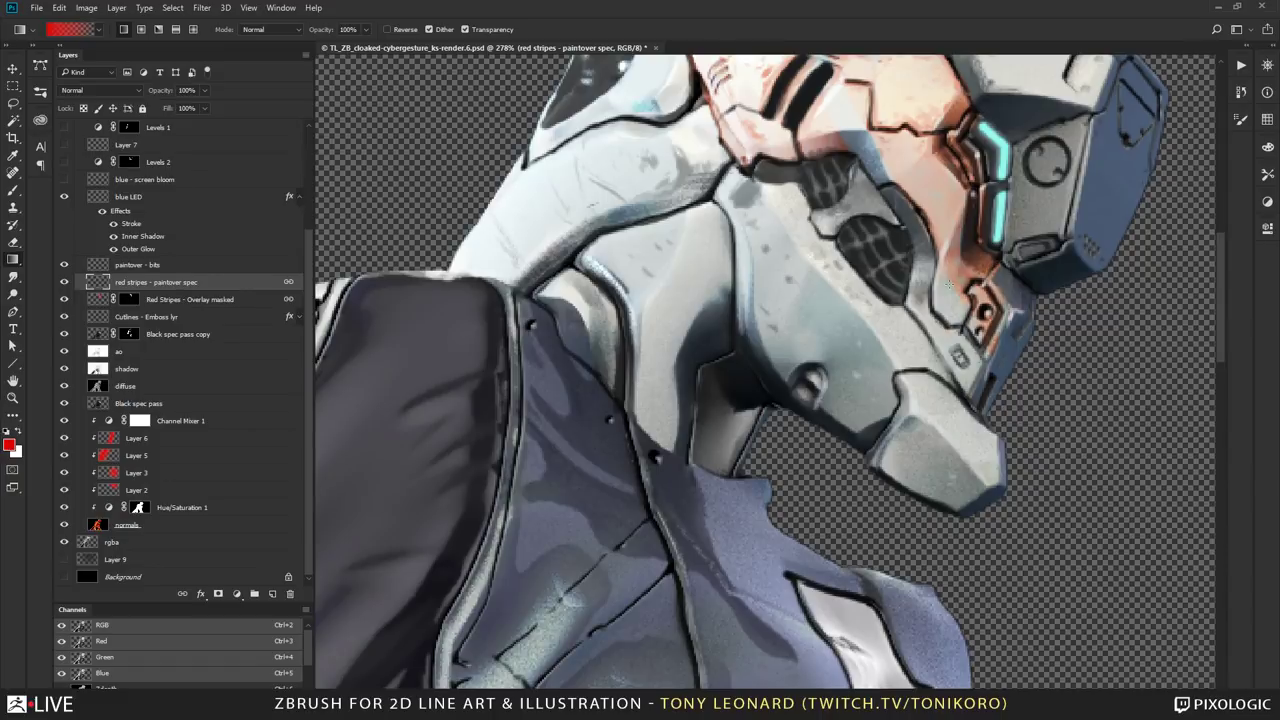
{"action": "scroll", "coordinate": [898, 229], "scroll_direction": "down", "scroll_amount": 3, "text": "alt"}
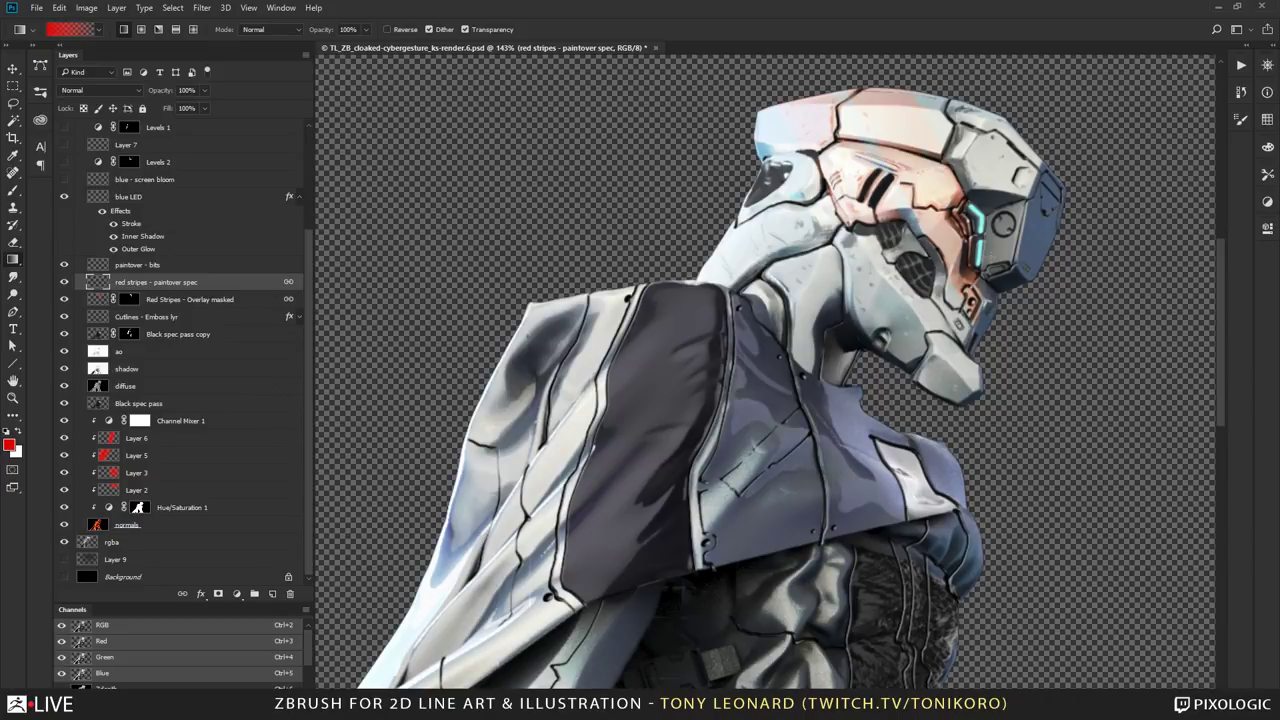
{"action": "left_click", "coordinate": [286, 198]}
Step: Open the blue LED layer style and review its Stroke, Inner Shadow and Outer Glow settings
{"action": "key", "text": "h"}
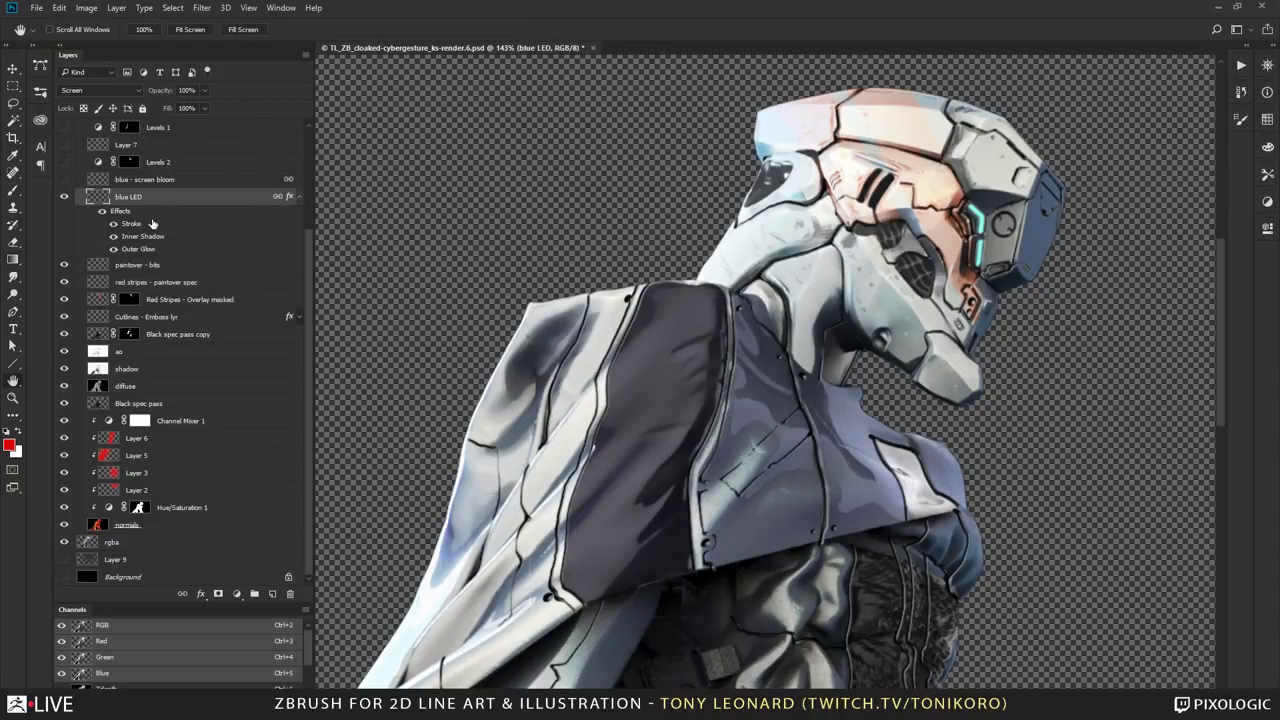
{"action": "double_click", "coordinate": [200, 197]}
{"action": "left_click_drag", "start_coordinate": [362, 76], "coordinate": [690, 79]}
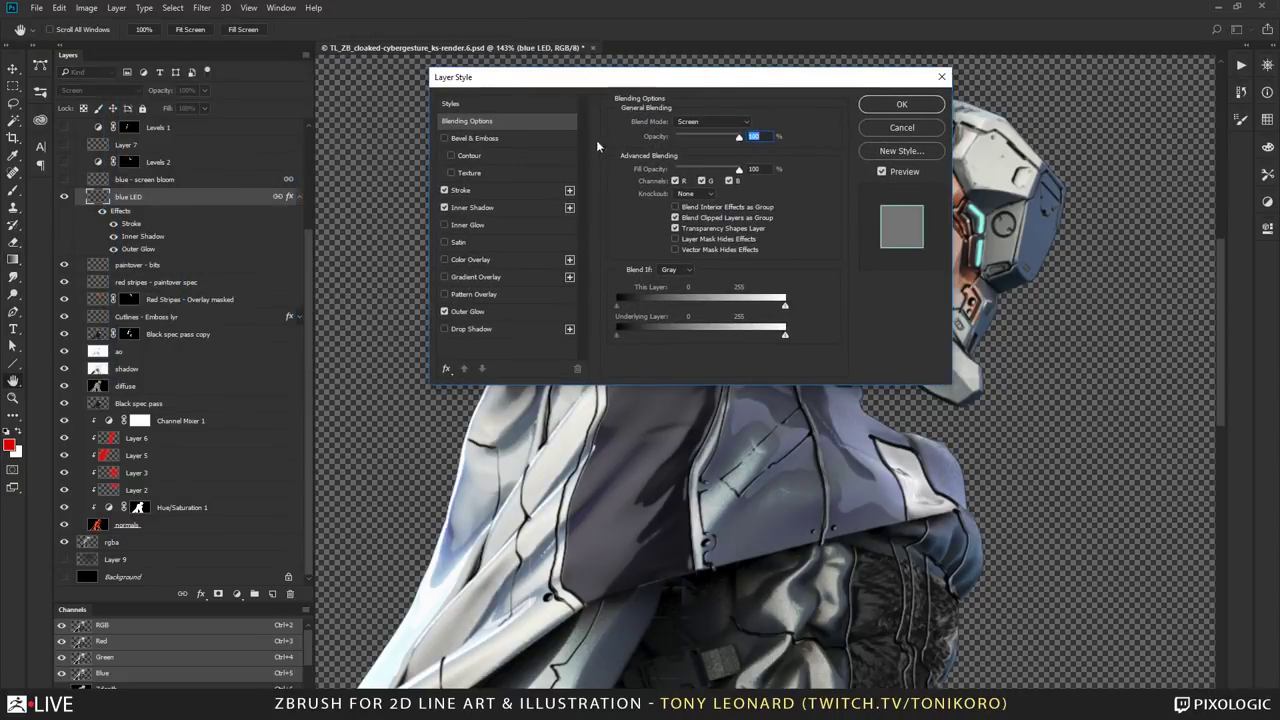
{"action": "left_click", "coordinate": [477, 190]}
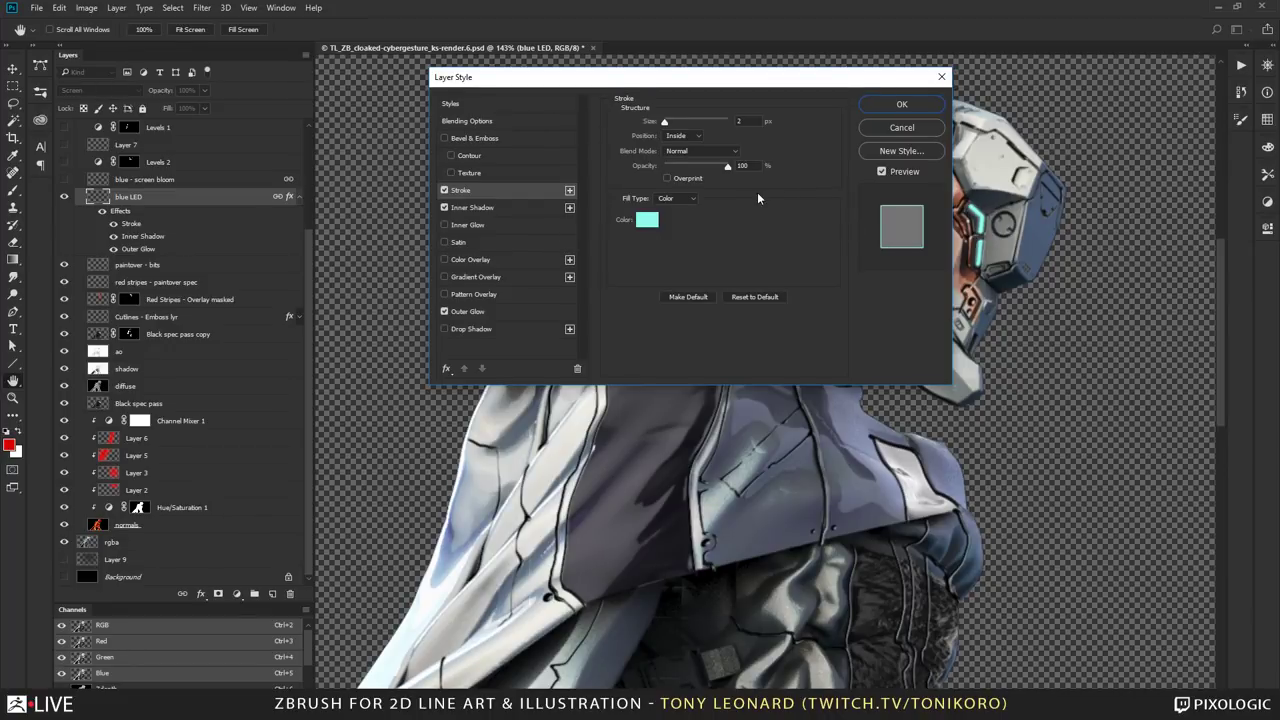
{"action": "left_click_drag", "start_coordinate": [760, 80], "coordinate": [690, 94]}
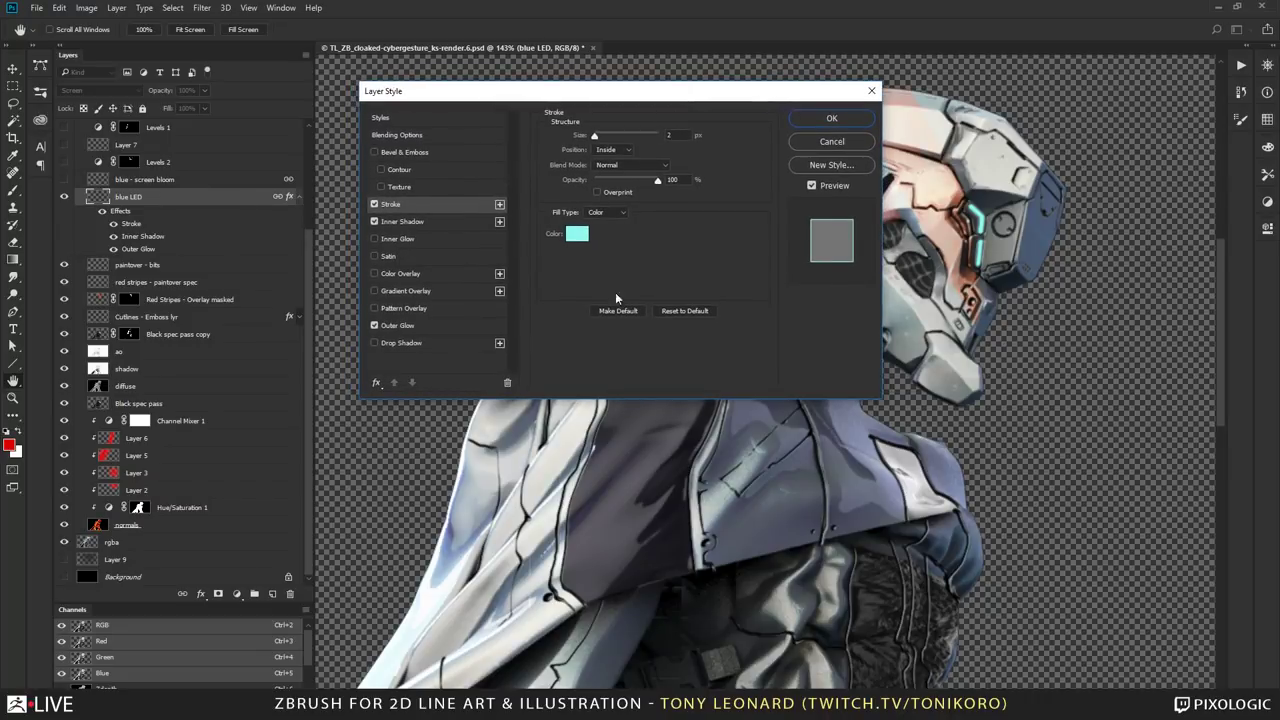
{"action": "left_click", "coordinate": [400, 221]}
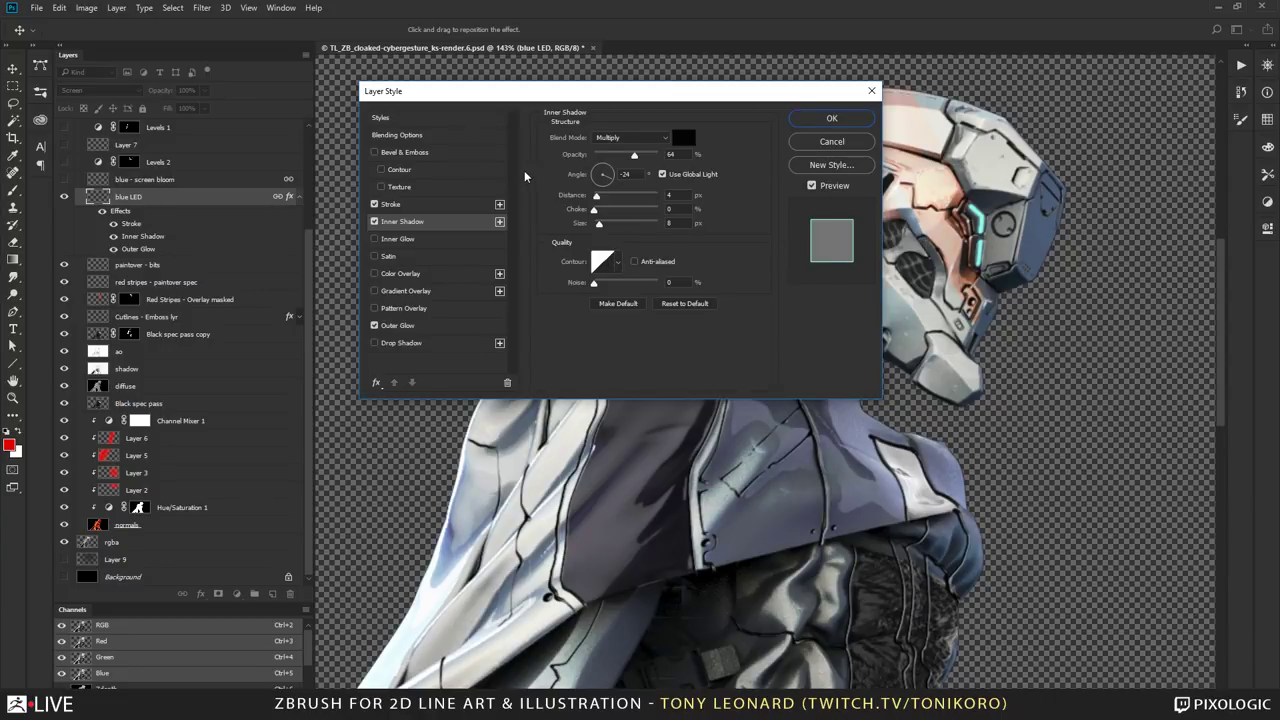
{"action": "left_click", "coordinate": [424, 325]}
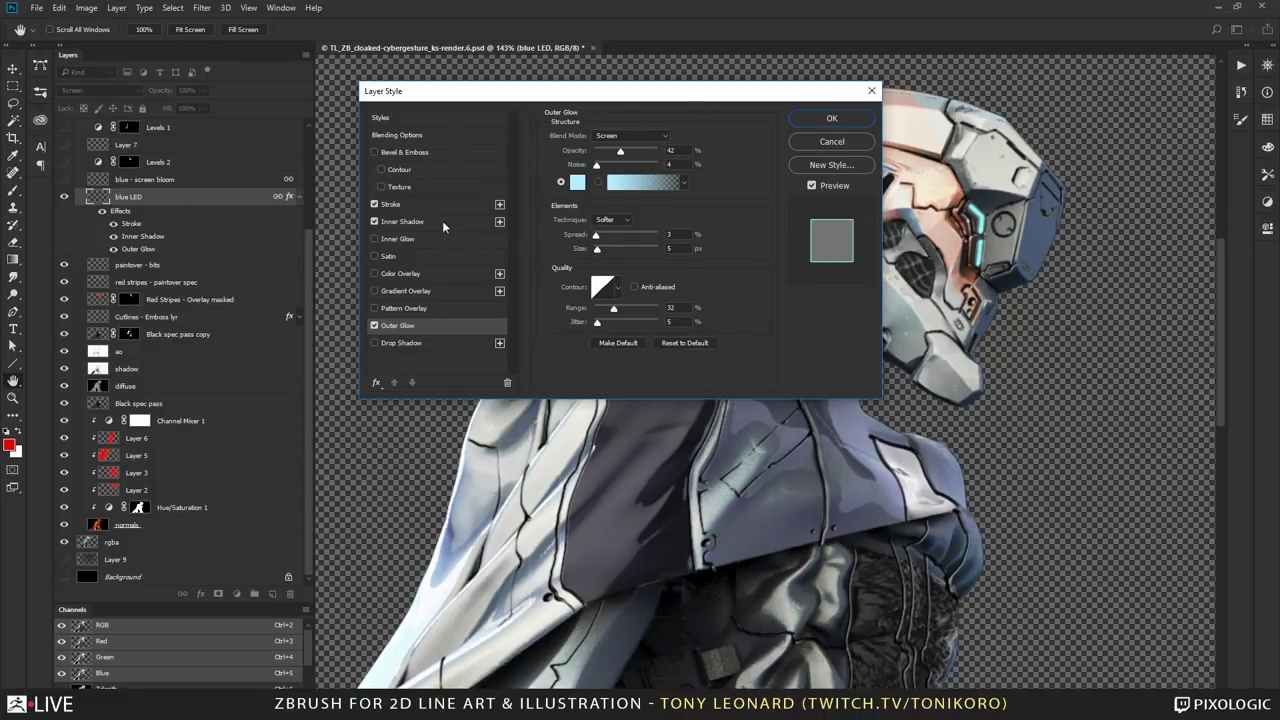
{"action": "mouse_move", "coordinate": [644, 95]}
{"action": "left_mouse_down"}
{"action": "mouse_move", "coordinate": [700, 108]}
{"action": "mouse_move", "coordinate": [672, 70]}
{"action": "mouse_move", "coordinate": [632, 103]}
{"action": "left_mouse_up"}
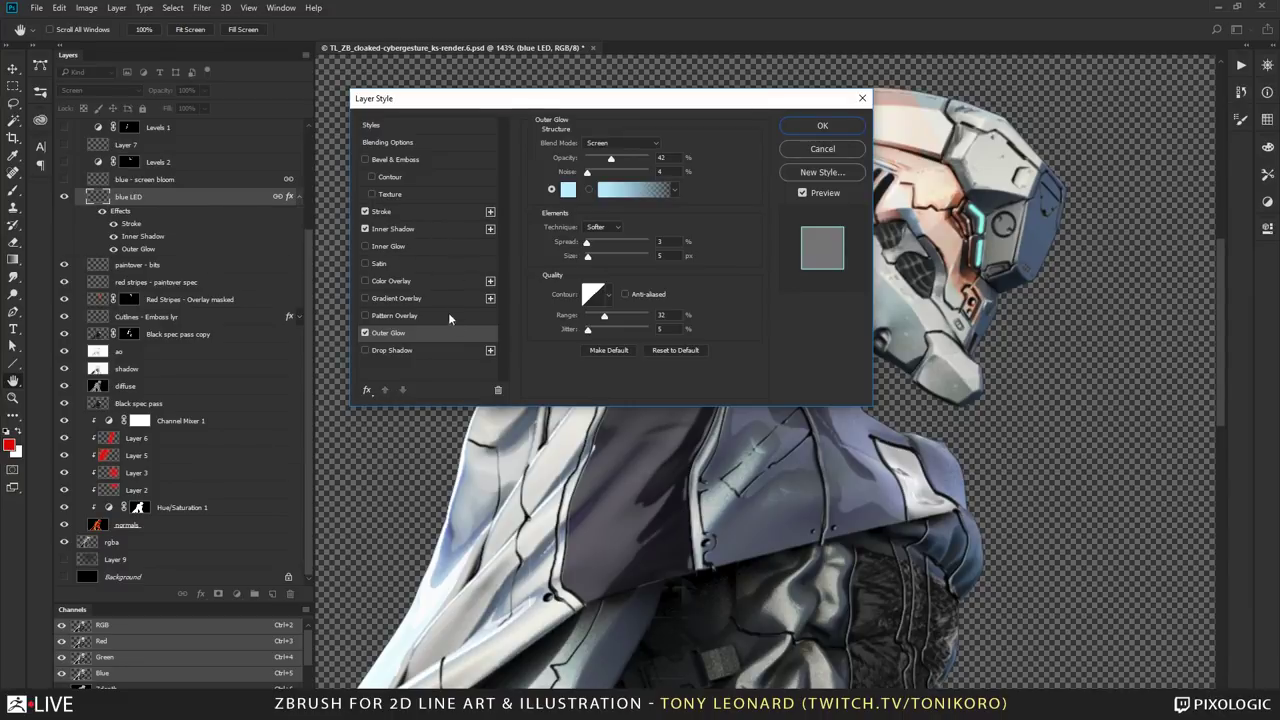
Step: Replace Inner Shadow with Inner Glow, recheck Outer Glow, and apply the blue LED style
{"action": "left_click", "coordinate": [370, 229]}
{"action": "left_click", "coordinate": [365, 229]}
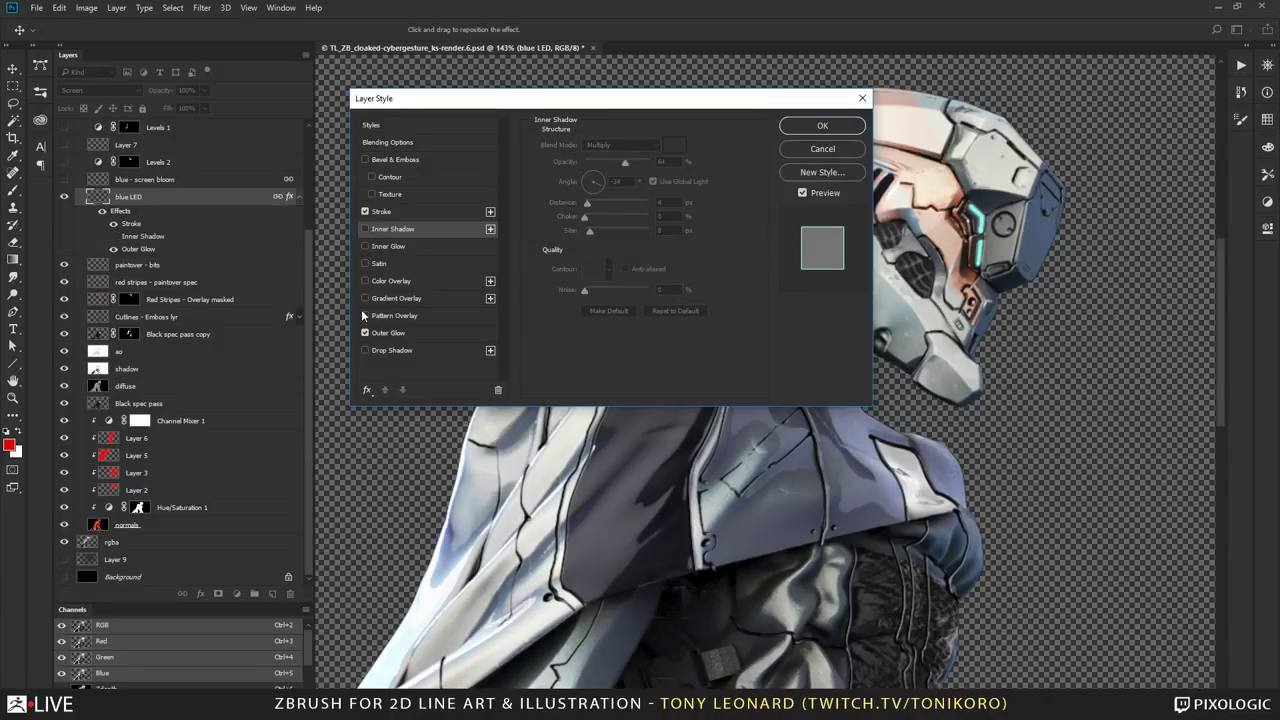
{"action": "left_click", "coordinate": [365, 246]}
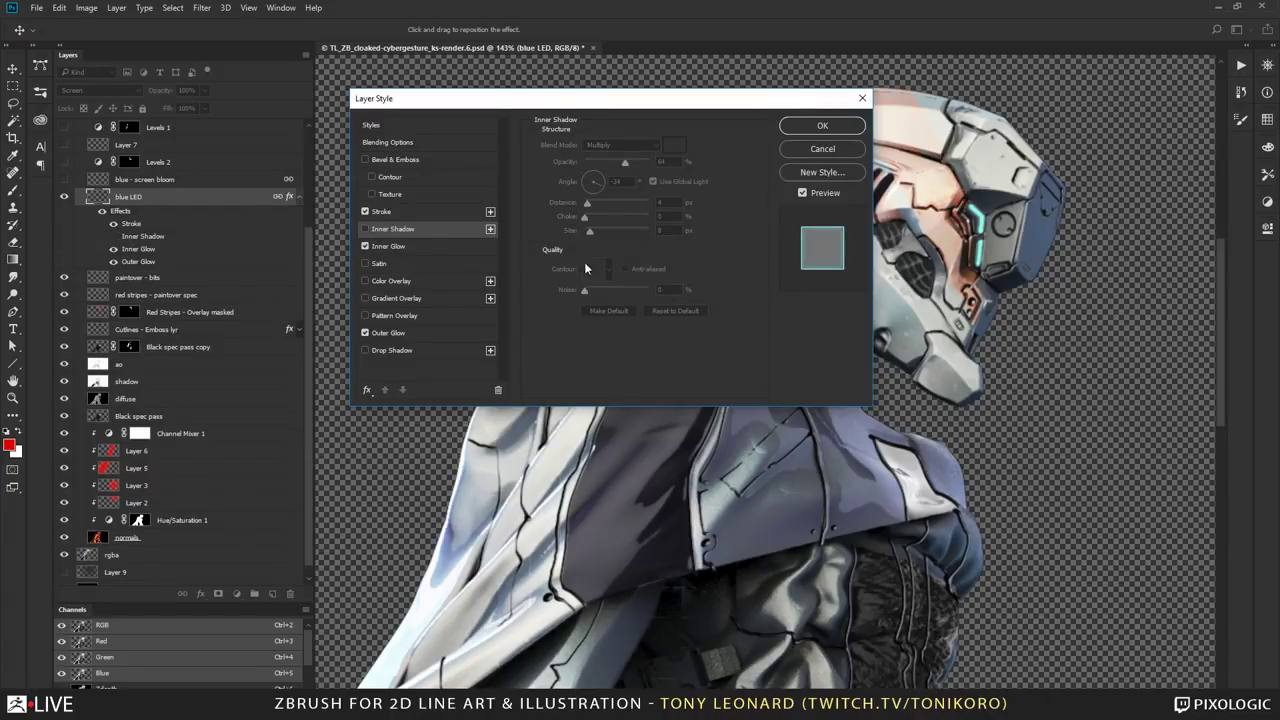
{"action": "left_click", "coordinate": [400, 247]}
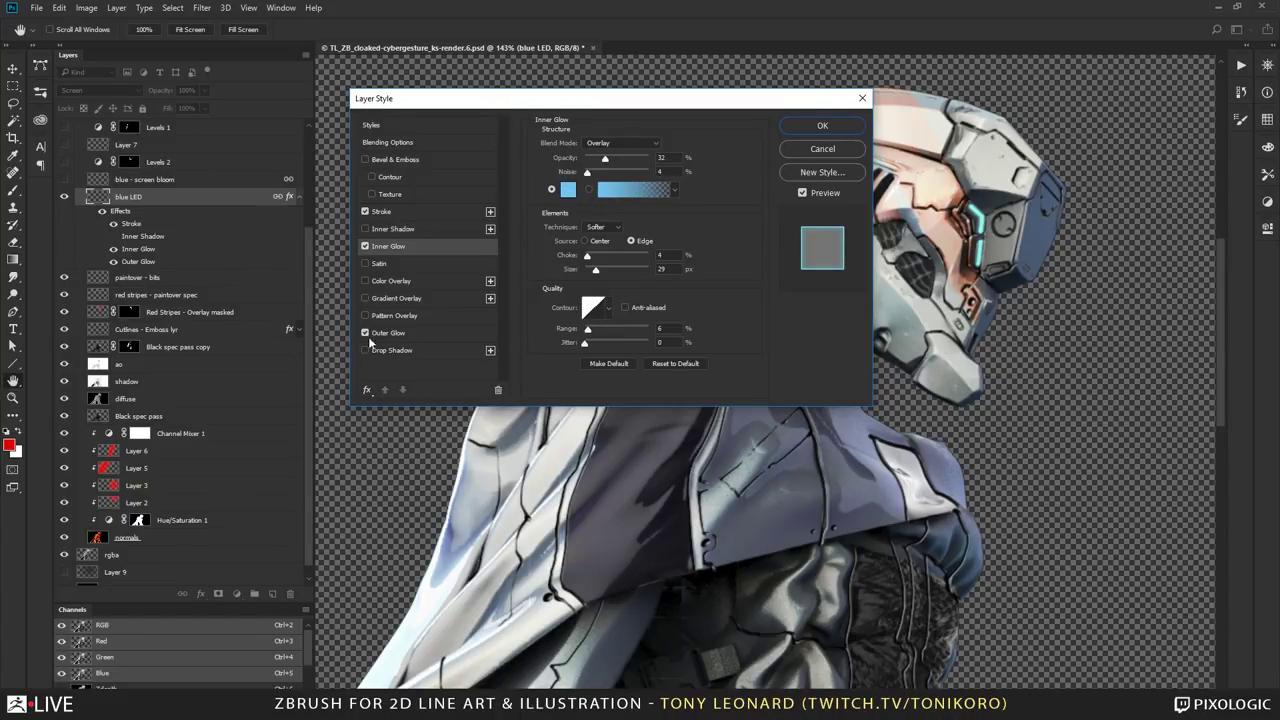
{"action": "left_click", "coordinate": [440, 334]}
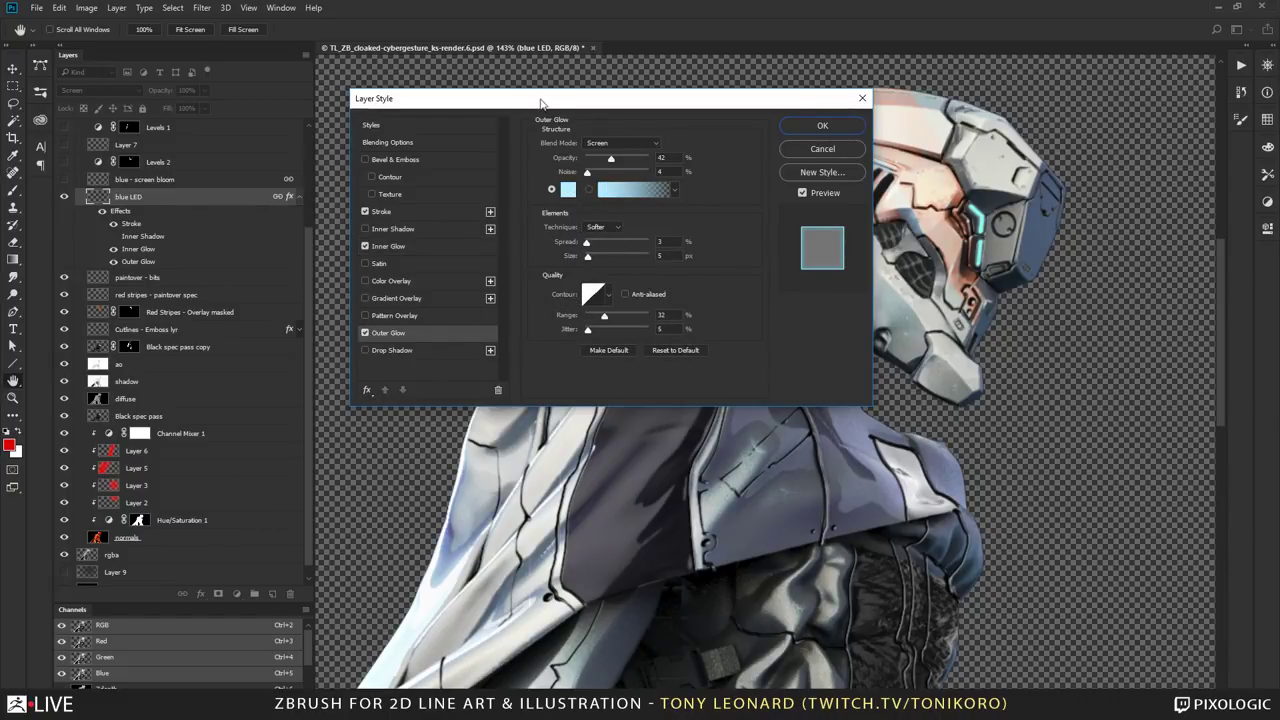
{"action": "left_click_drag", "start_coordinate": [540, 104], "coordinate": [548, 183]}
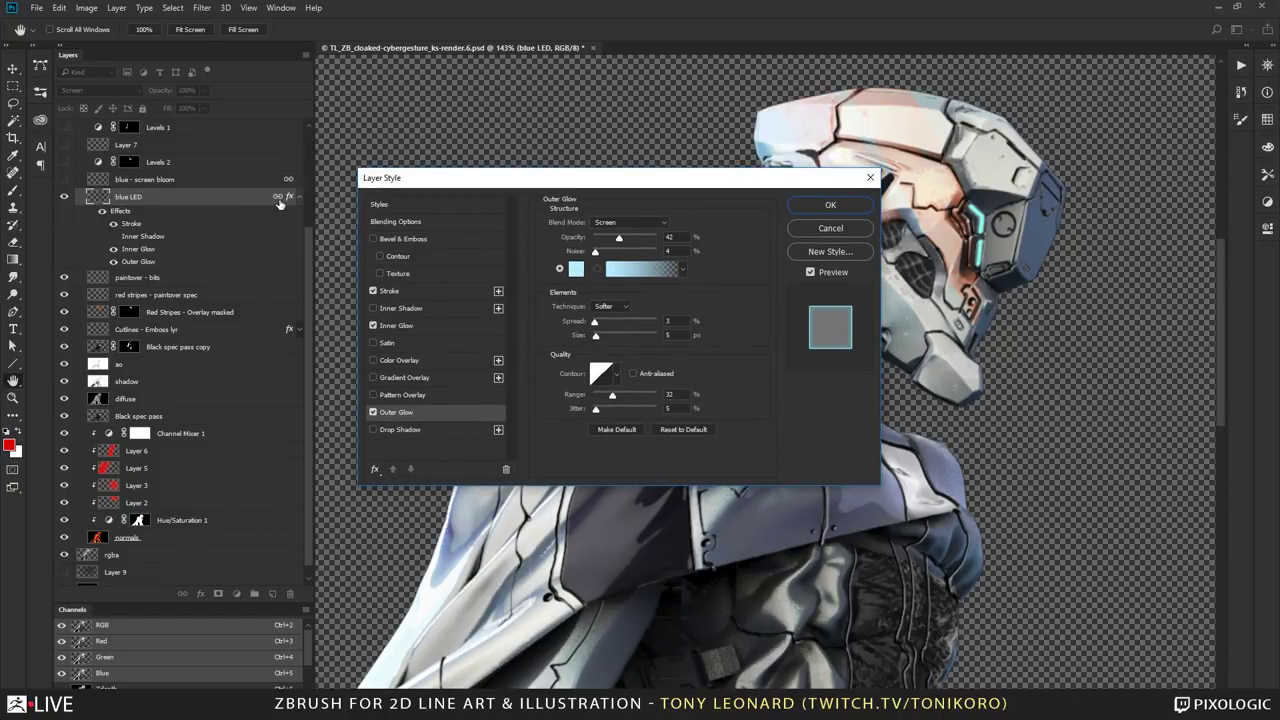
{"action": "left_click", "coordinate": [827, 205]}
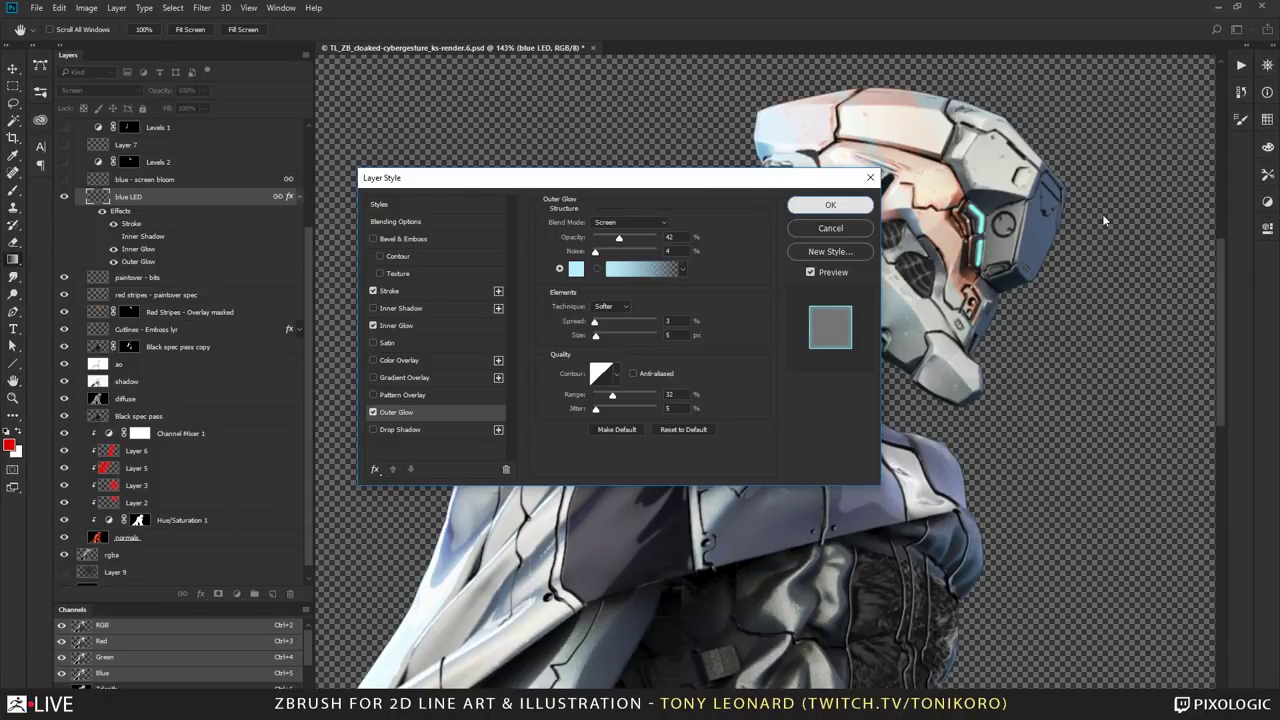
Step: Show and select blue - screen bloom, turn on the dark Background, and open Channel Mixer 1 settings
{"action": "left_click", "coordinate": [64, 179]}
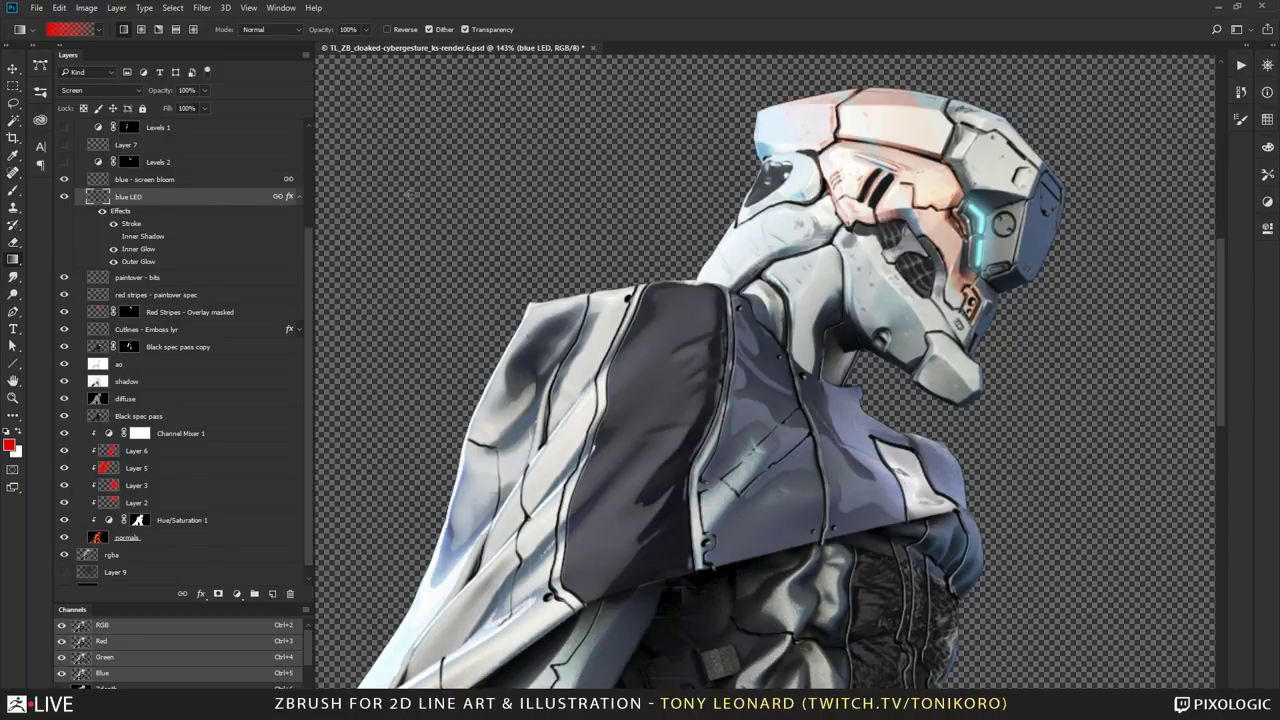
{"action": "left_click", "coordinate": [214, 181]}
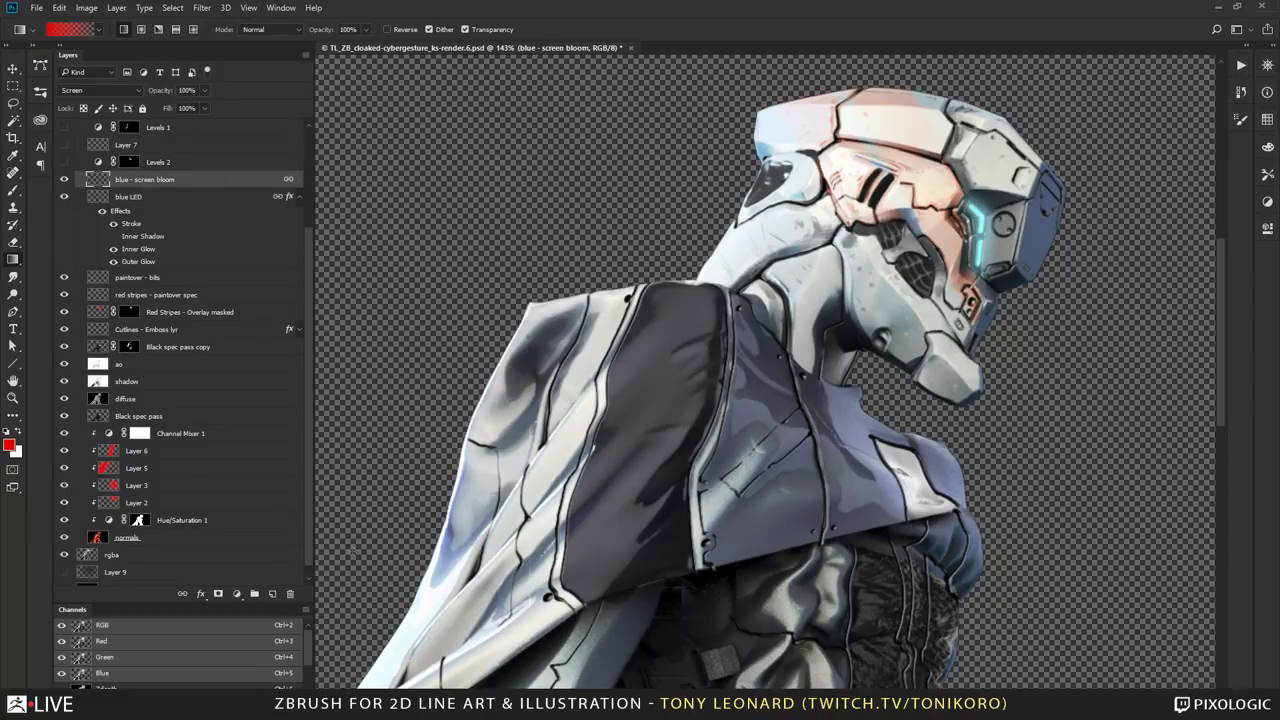
{"action": "scroll", "coordinate": [130, 485], "scroll_direction": "down", "scroll_amount": 1}
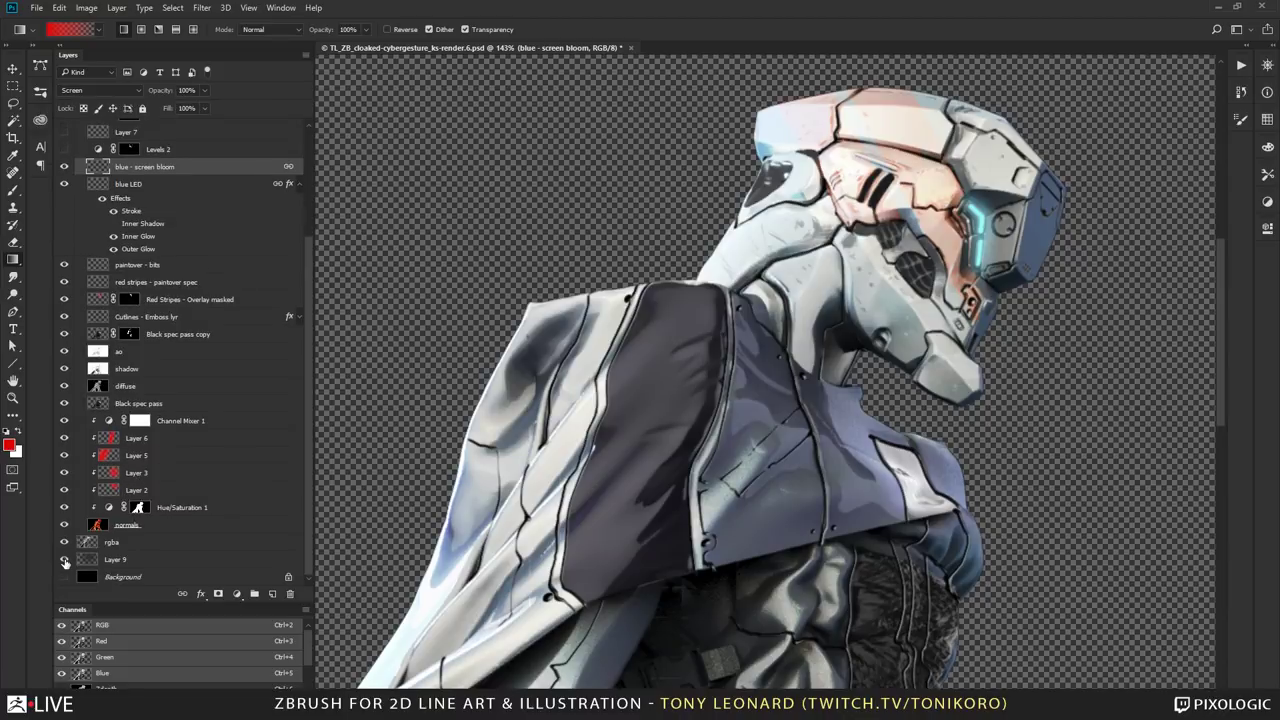
{"action": "left_click", "coordinate": [64, 576]}
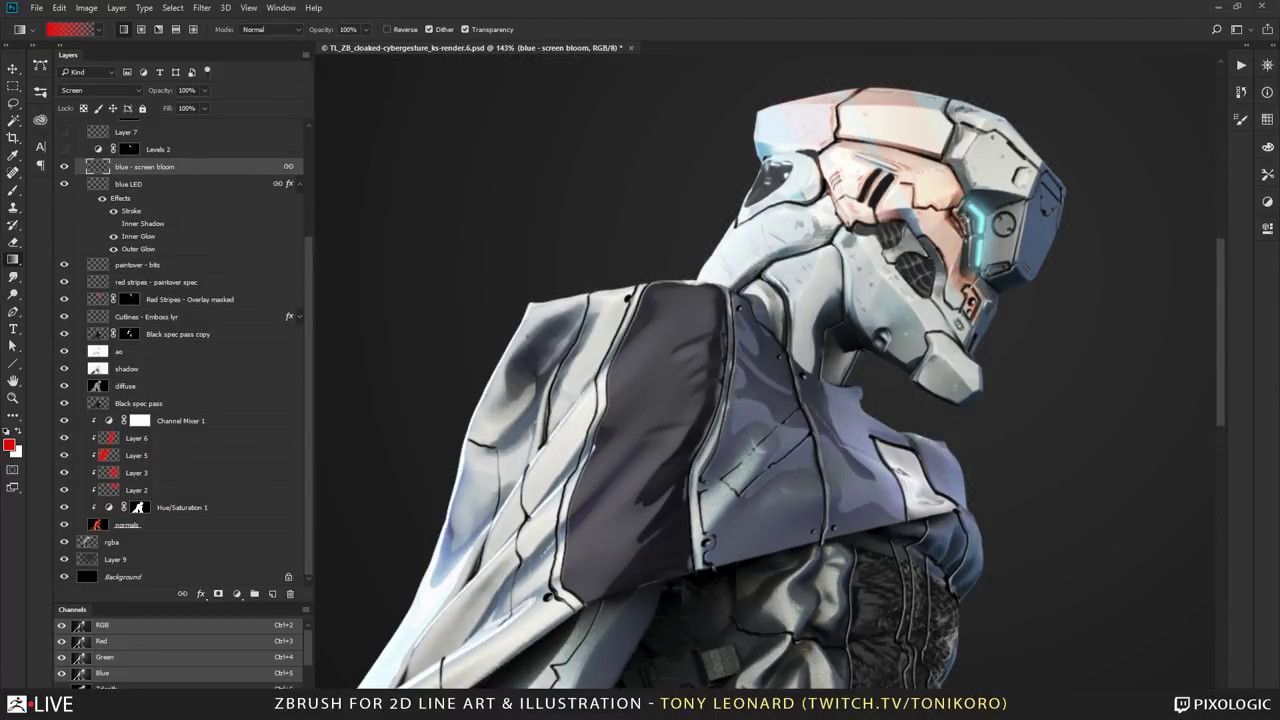
{"action": "scroll", "coordinate": [416, 506], "scroll_direction": "down", "scroll_amount": 5, "text": "alt"}
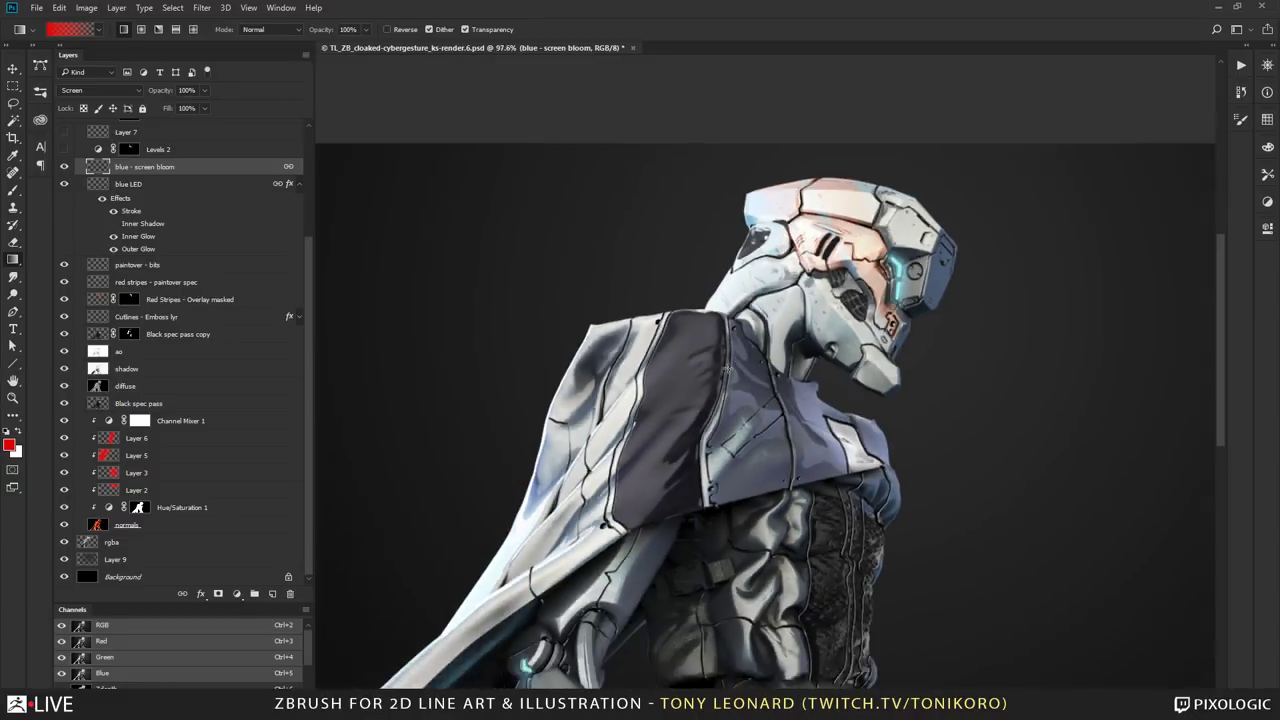
{"action": "scroll", "coordinate": [540, 450], "scroll_direction": "up", "scroll_amount": 3, "text": "alt"}
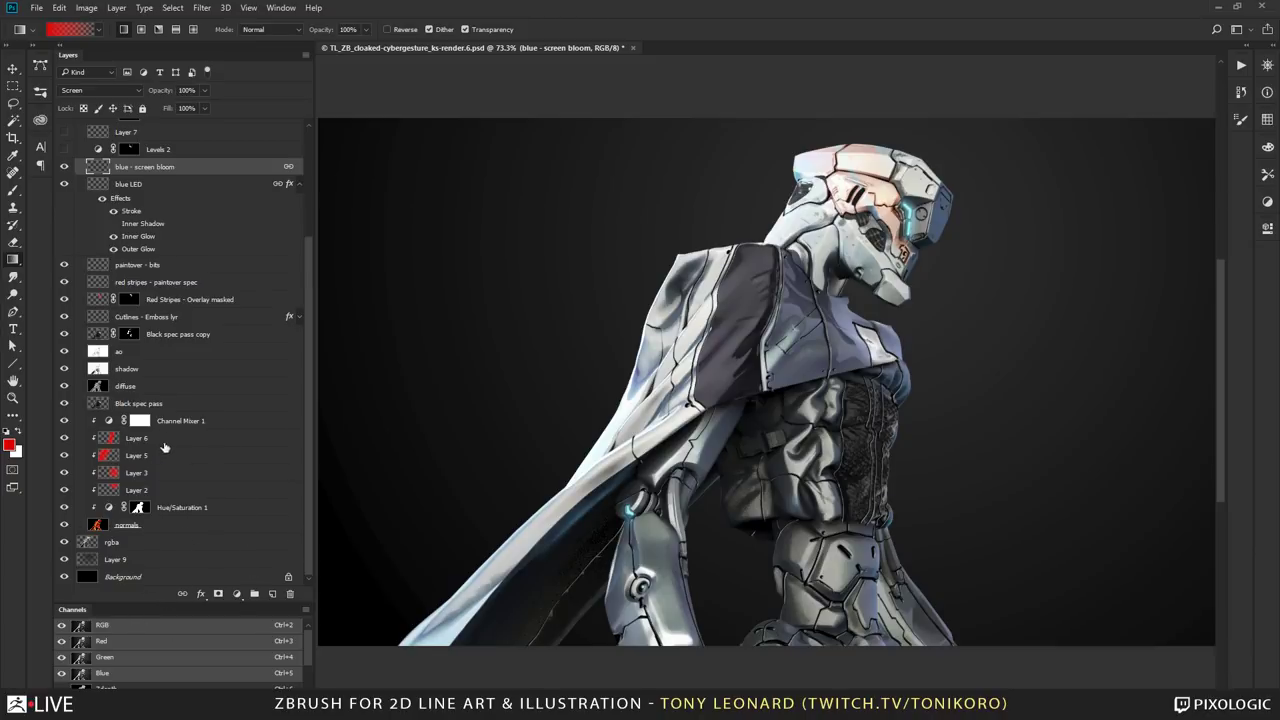
{"action": "double_click", "coordinate": [109, 421]}
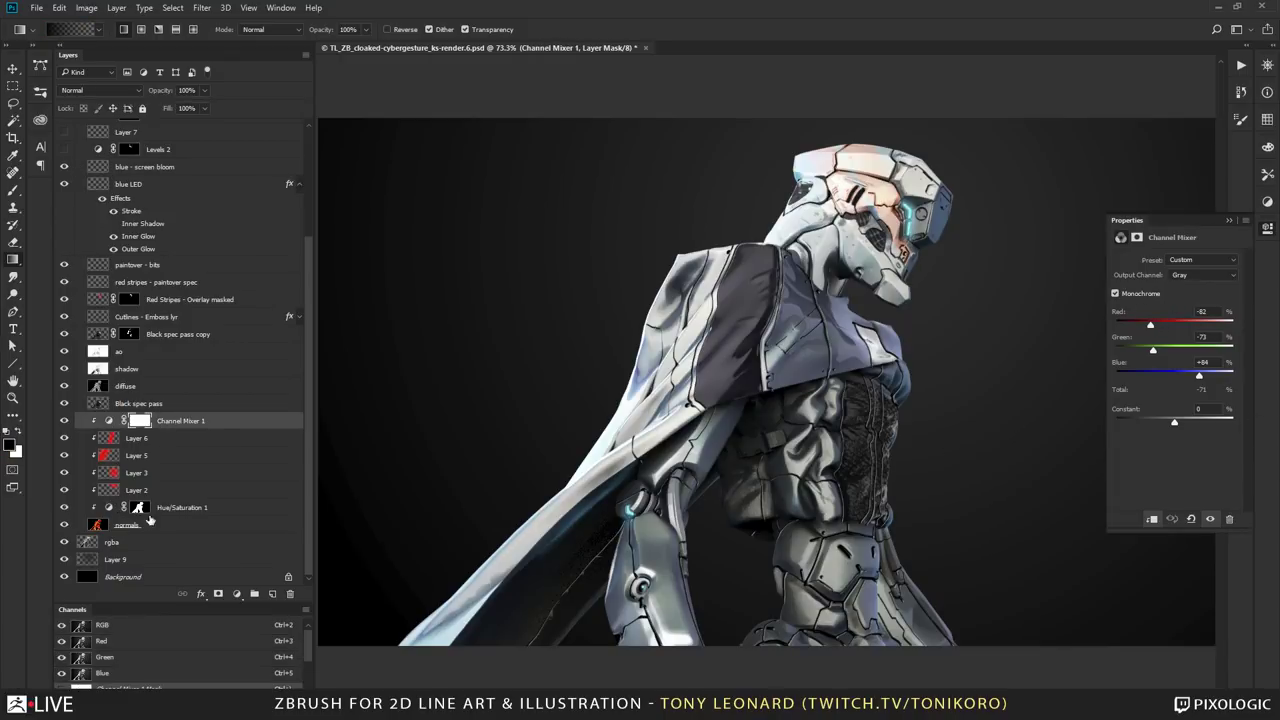
Step: Shift the Hue/Saturation 1 hue to about +135
{"action": "left_click", "coordinate": [110, 507]}
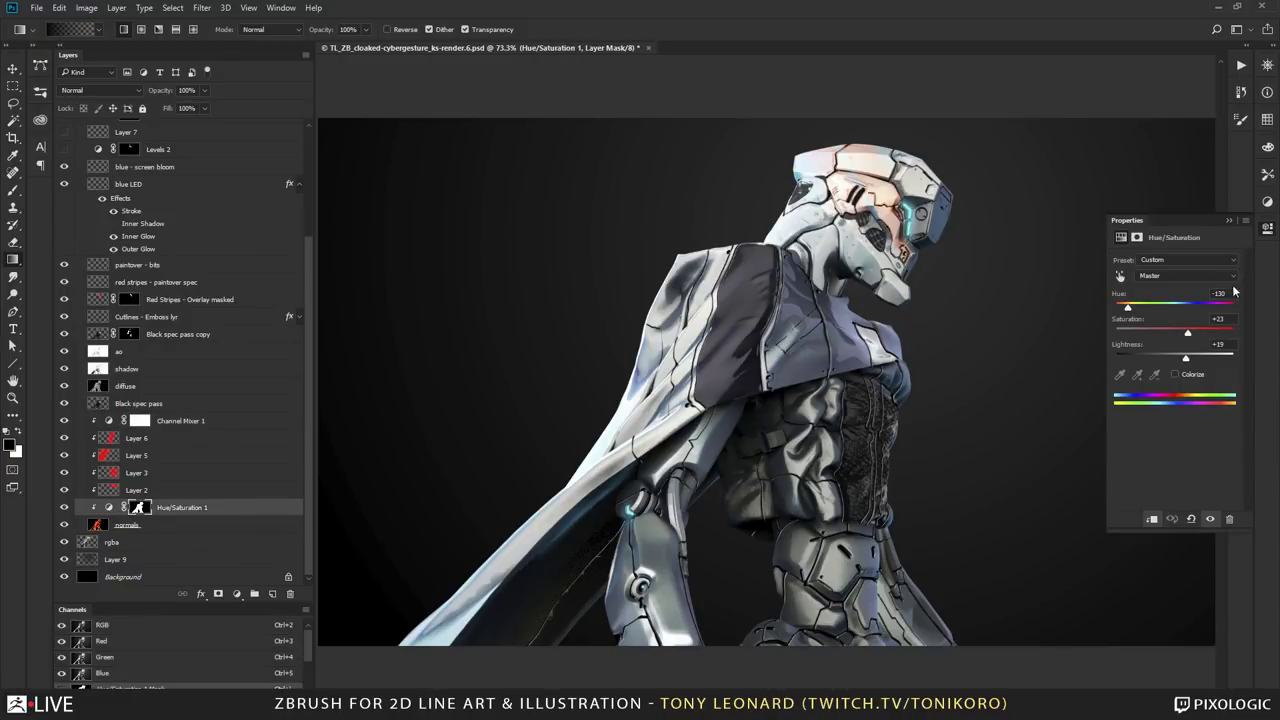
{"action": "left_click", "coordinate": [1223, 305]}
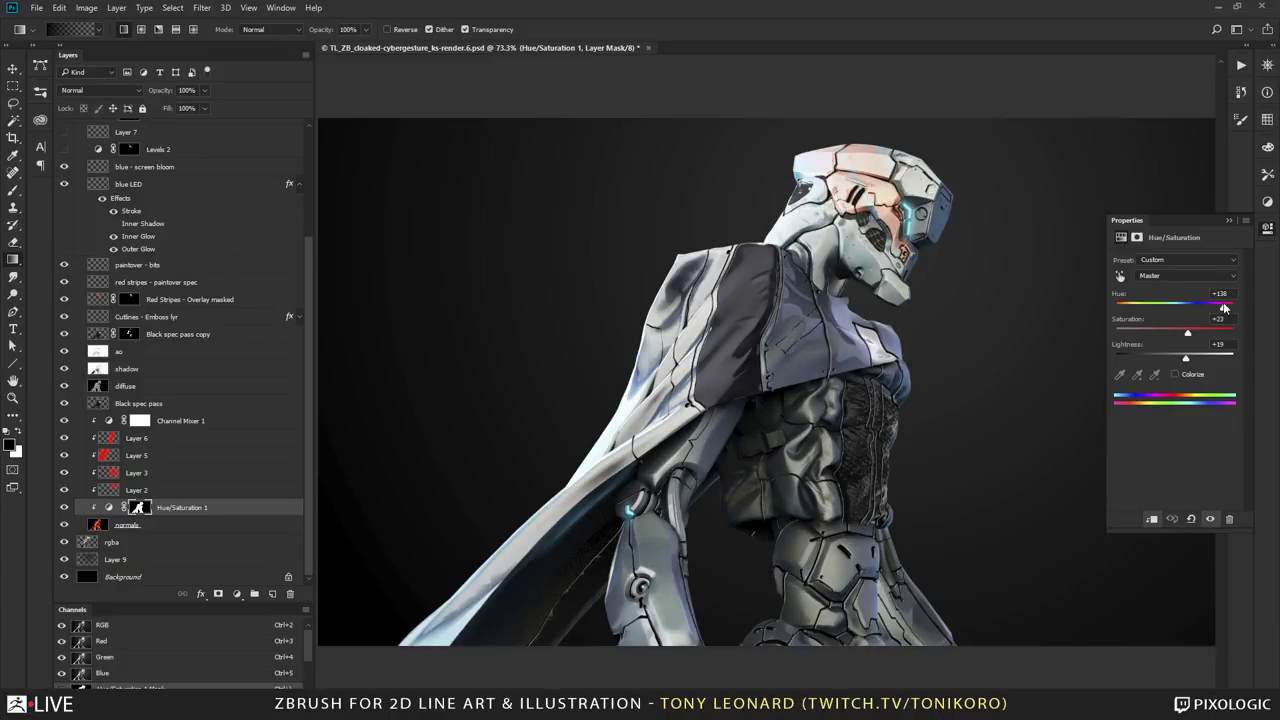
{"action": "left_click_drag", "start_coordinate": [1223, 305], "coordinate": [1219, 310]}
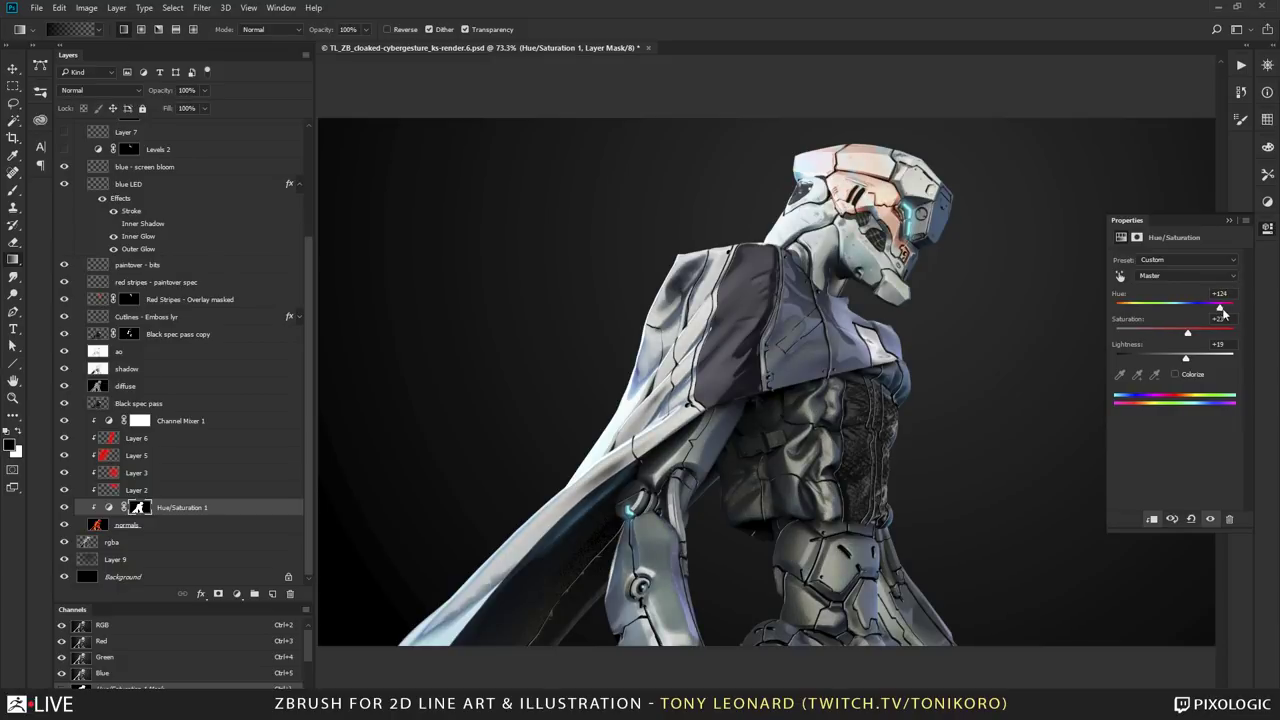
{"action": "left_click_drag", "start_coordinate": [1222, 309], "coordinate": [1223, 309]}
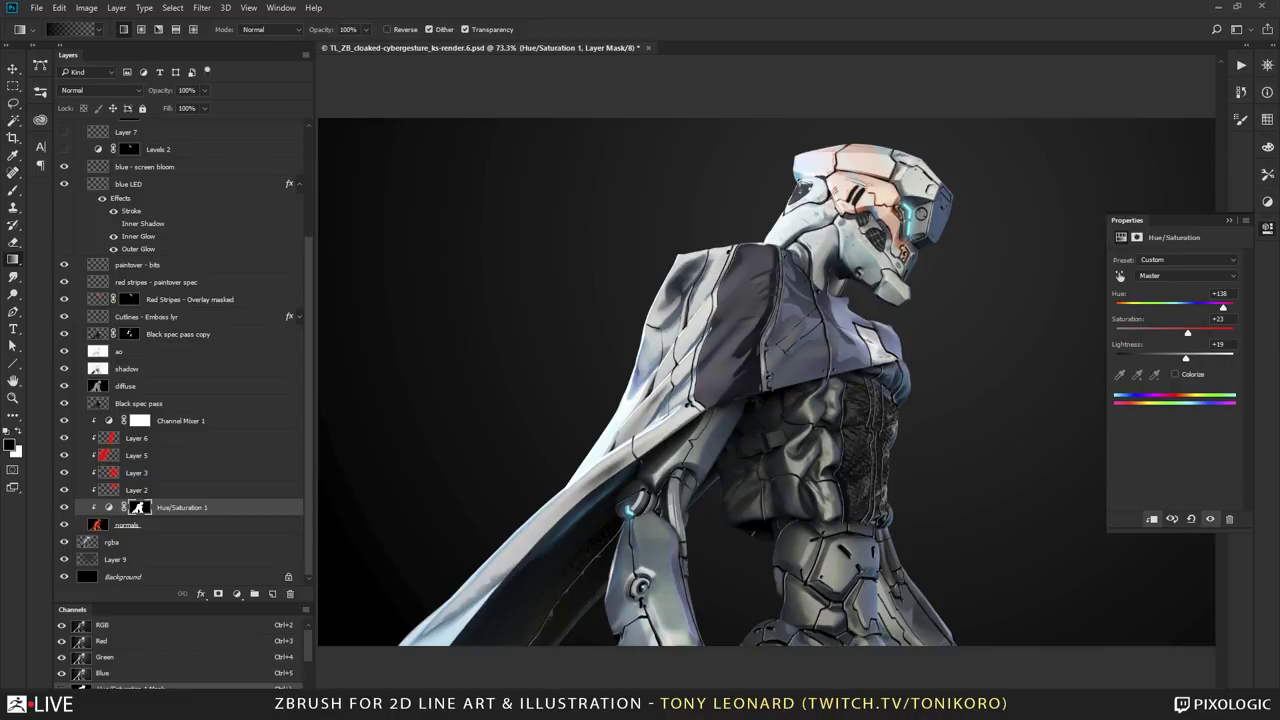
Step: Set Channel Mixer 1 to Red +18, Green -45, Blue +80, then select the rgba layer
{"action": "left_click", "coordinate": [113, 424]}
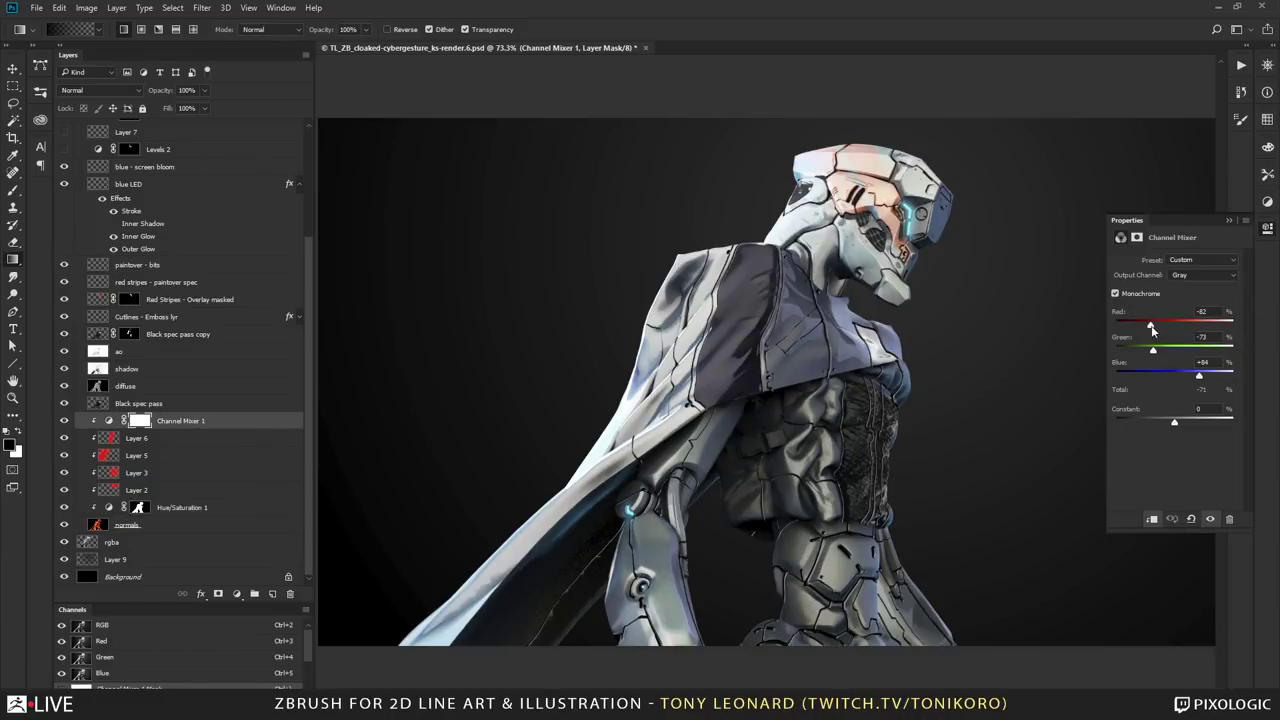
{"action": "left_click_drag", "start_coordinate": [1151, 328], "coordinate": [1163, 353]}
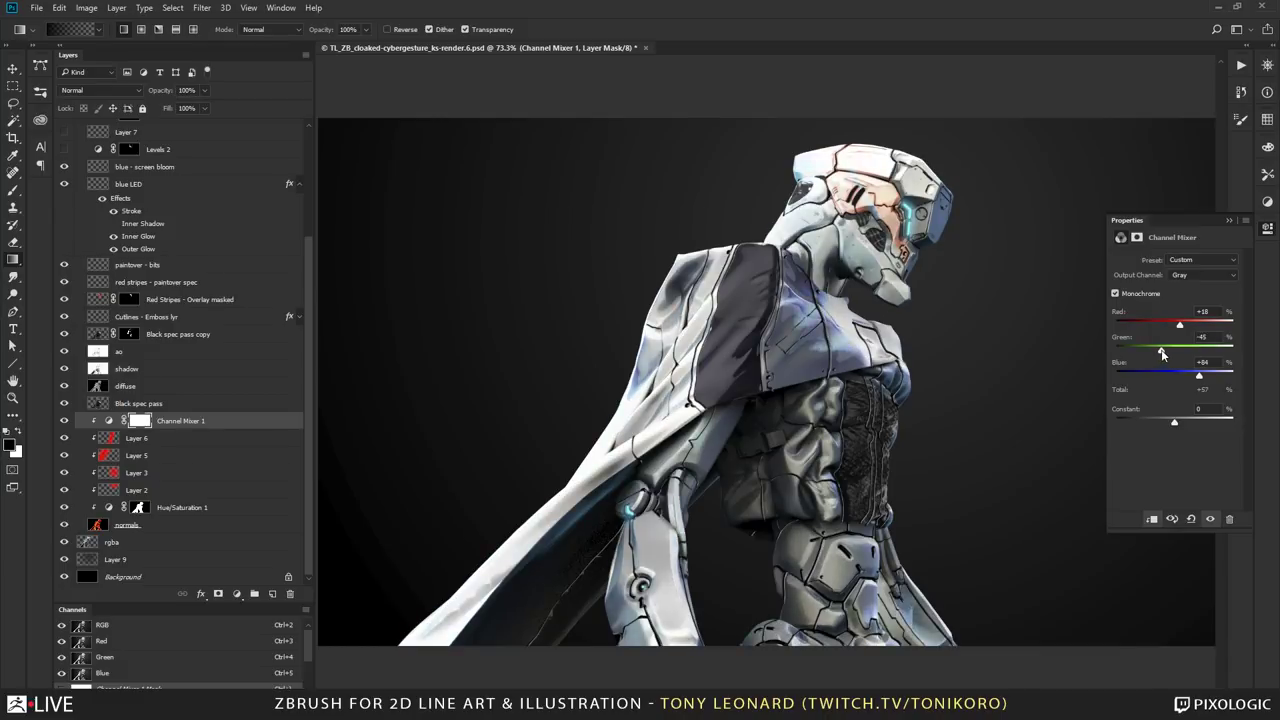
{"action": "left_click_drag", "start_coordinate": [1200, 377], "coordinate": [1199, 381]}
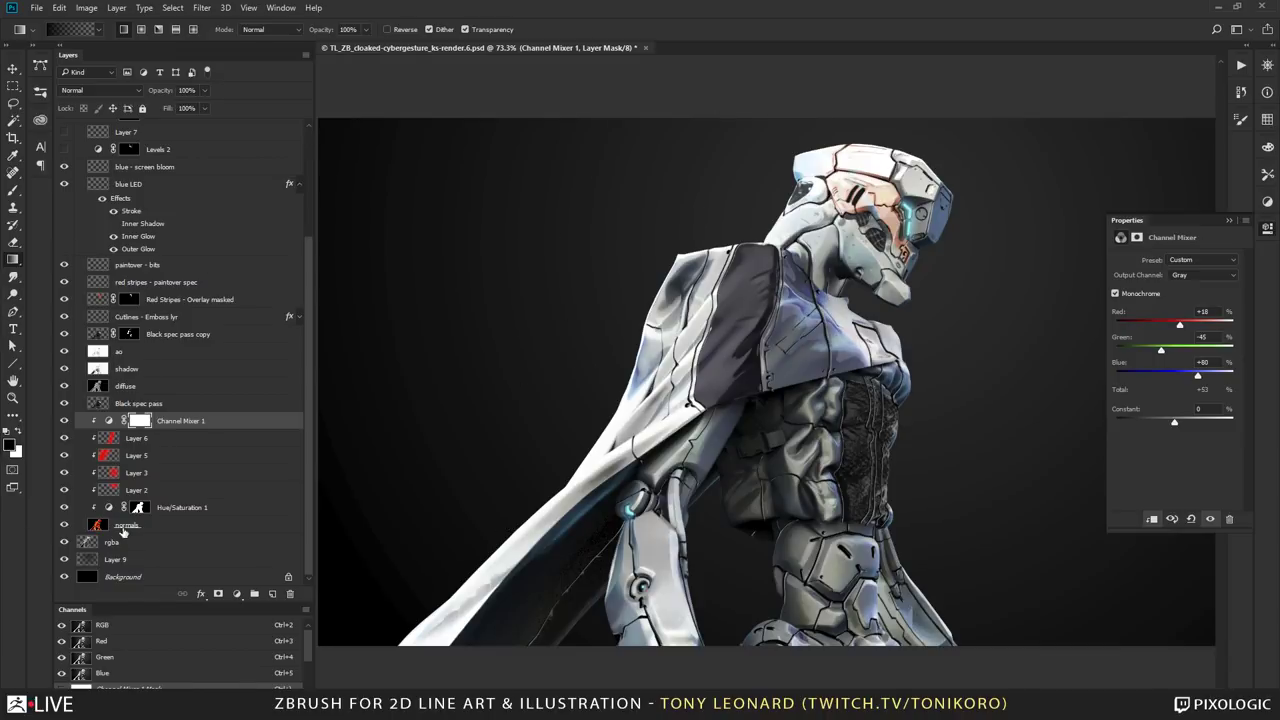
{"action": "left_click", "coordinate": [95, 544]}
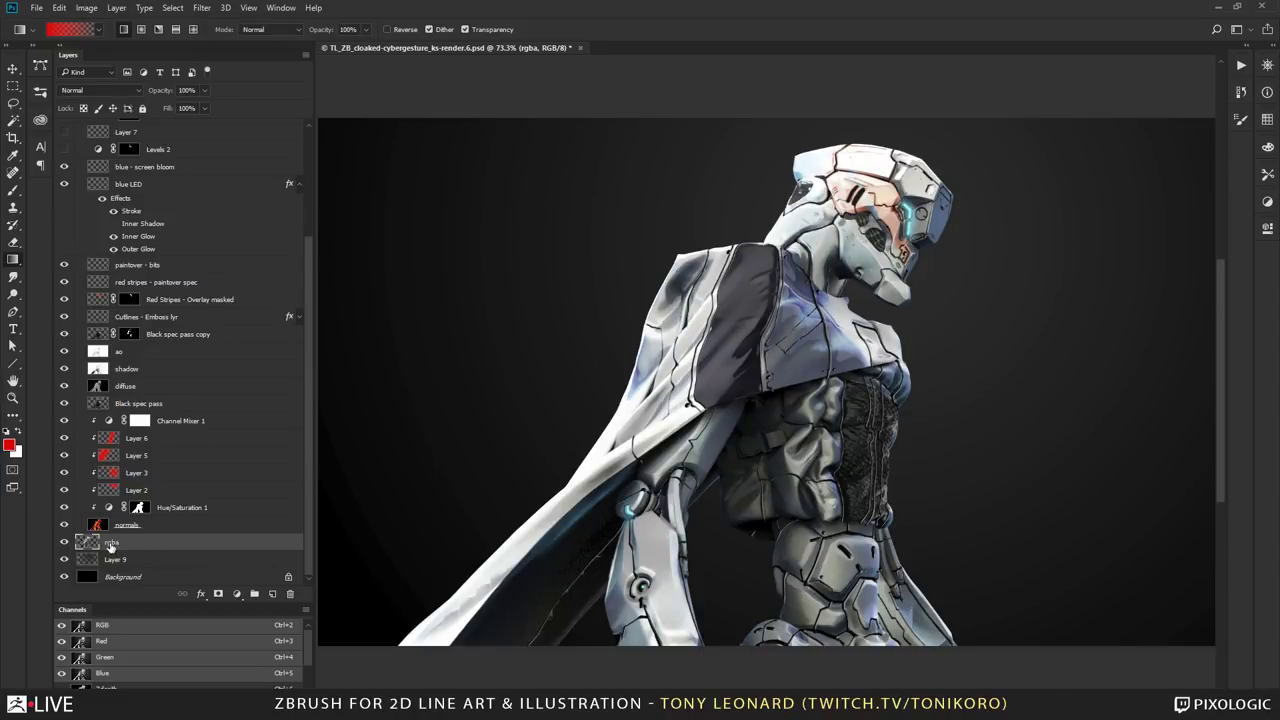
Step: Select Background, then turn on Levels 2, Layer 7, Levels 1, the torso-darkening layer and Carbon Fiber Txtr
{"action": "left_click", "coordinate": [138, 561]}
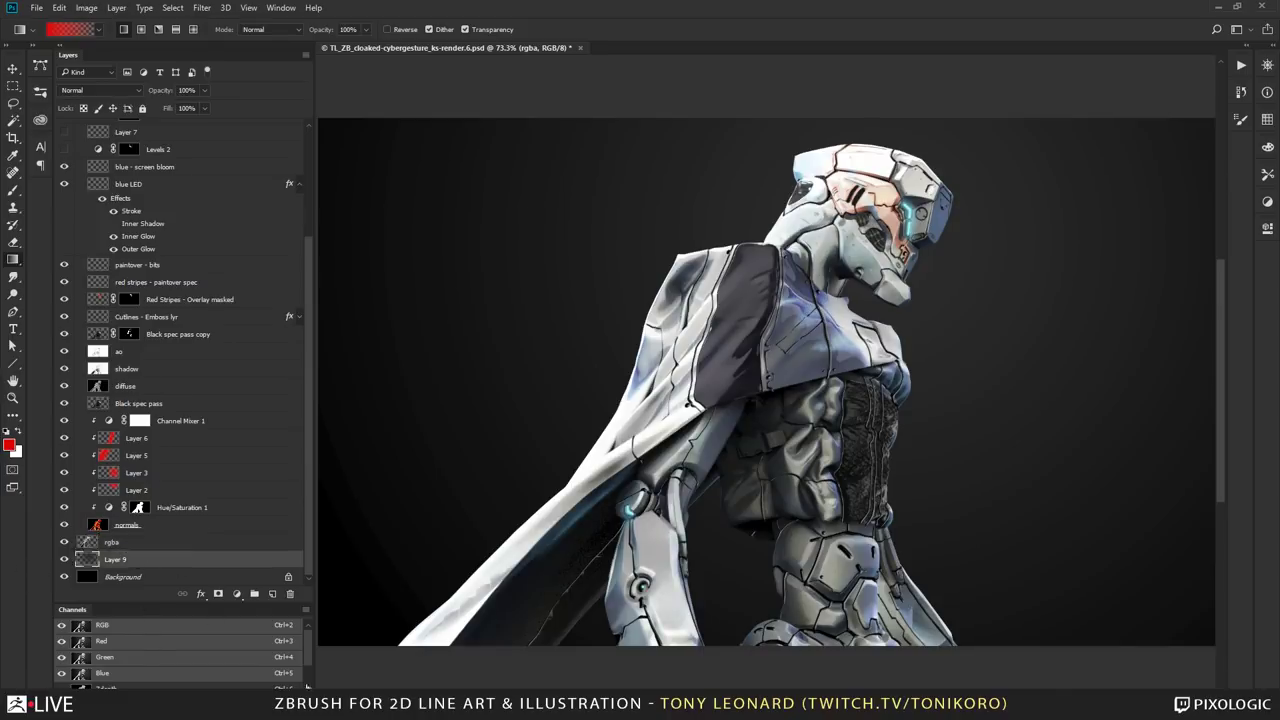
{"action": "left_click", "coordinate": [188, 581]}
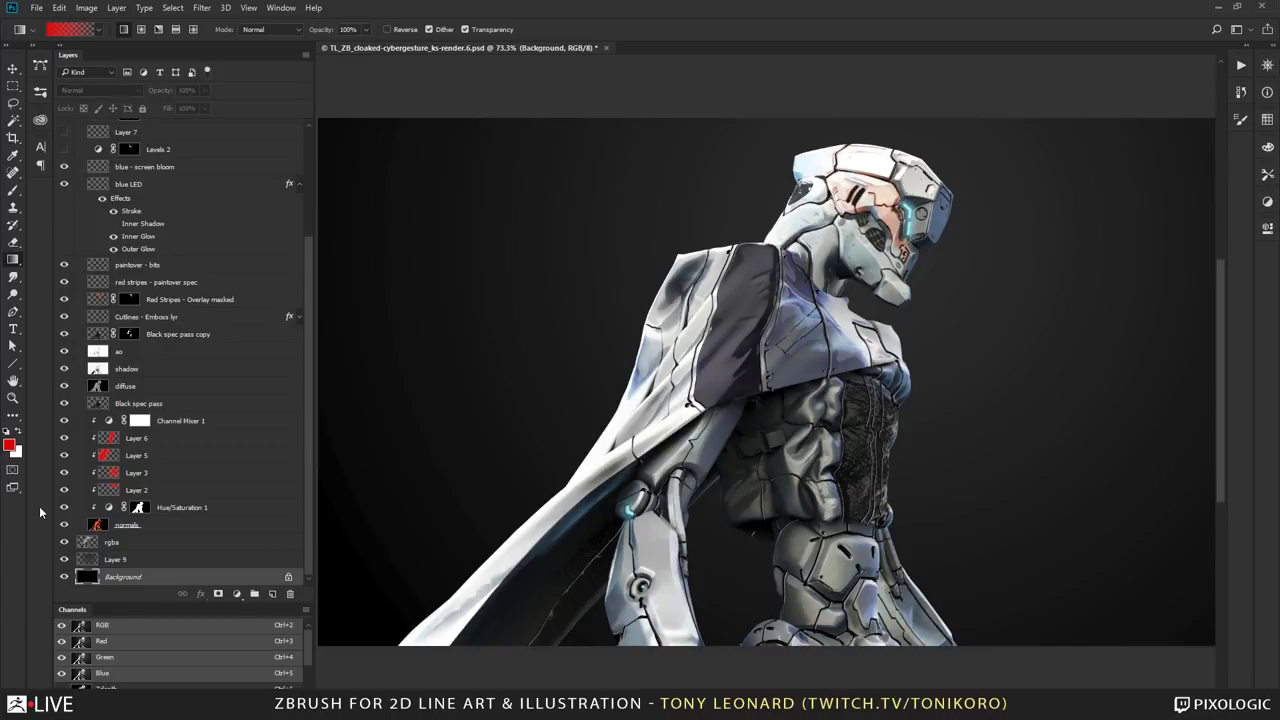
{"action": "scroll", "coordinate": [145, 502], "scroll_direction": "up", "scroll_amount": 2}
{"action": "scroll", "coordinate": [145, 502], "scroll_direction": "up", "scroll_amount": 3}
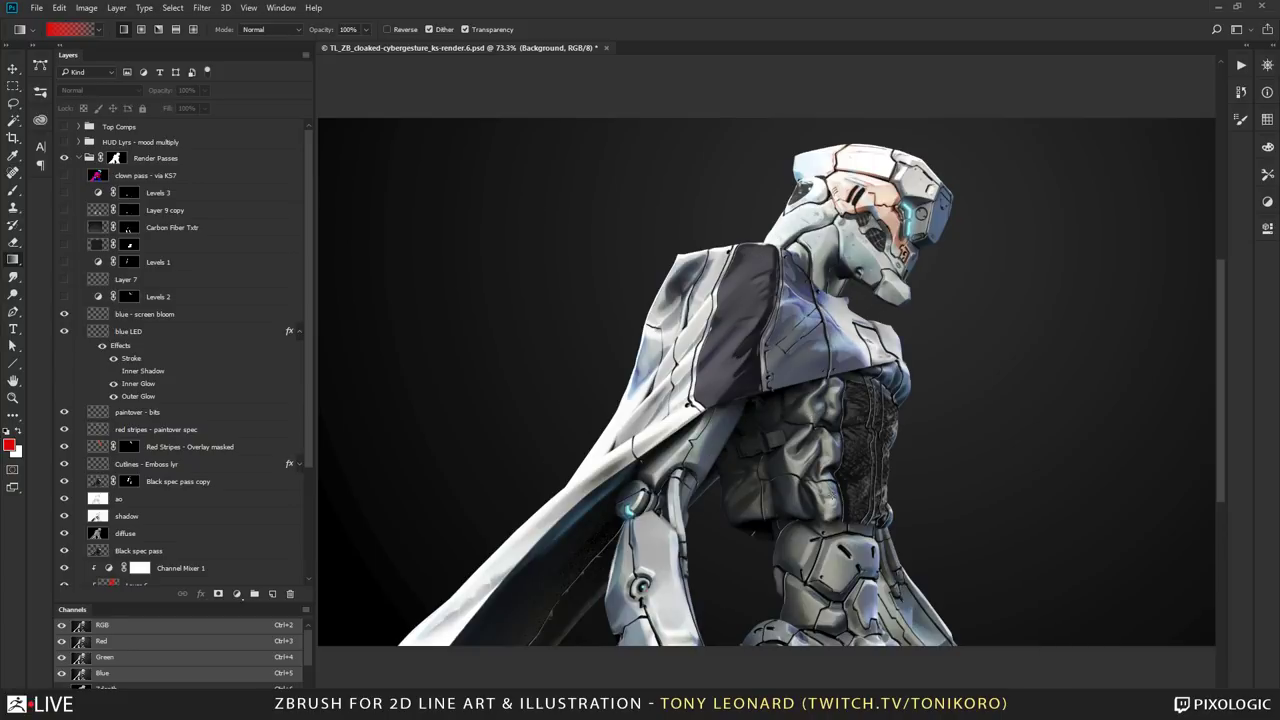
{"action": "left_click", "coordinate": [63, 297]}
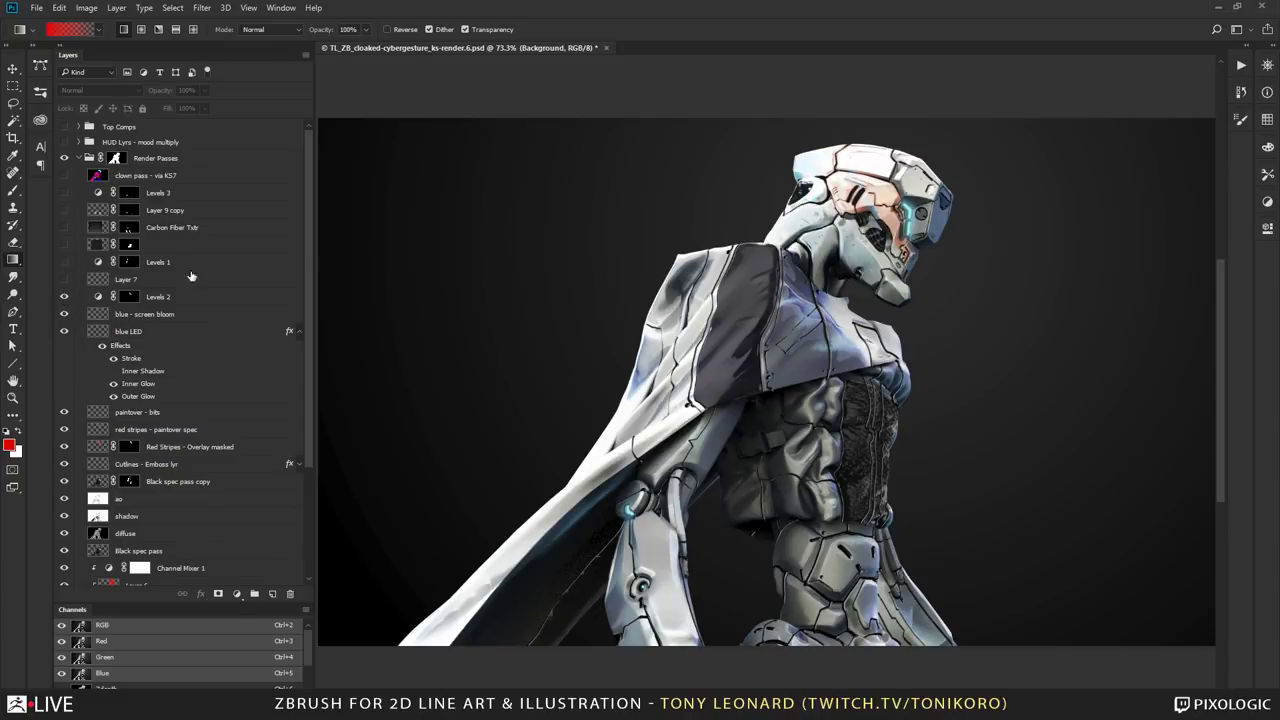
{"action": "left_click", "coordinate": [64, 280]}
{"action": "left_click", "coordinate": [63, 263]}
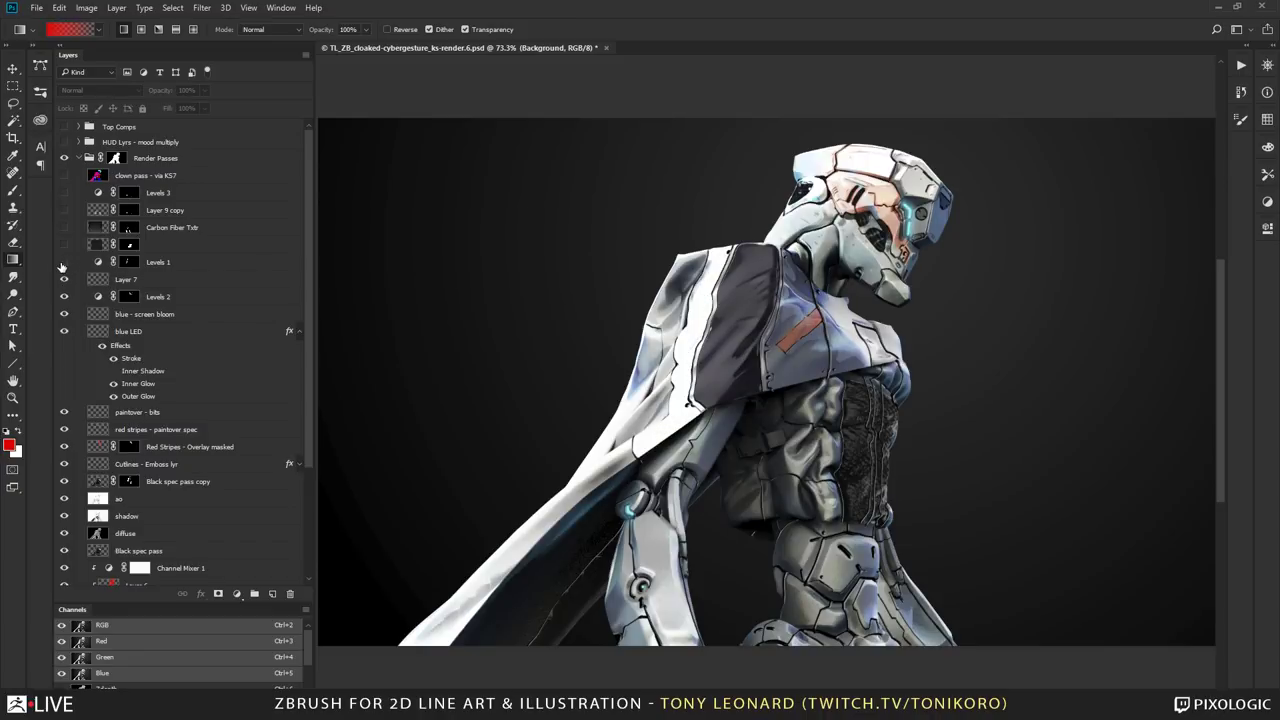
{"action": "left_click", "coordinate": [63, 263]}
{"action": "left_click", "coordinate": [63, 263]}
{"action": "left_click", "coordinate": [63, 244]}
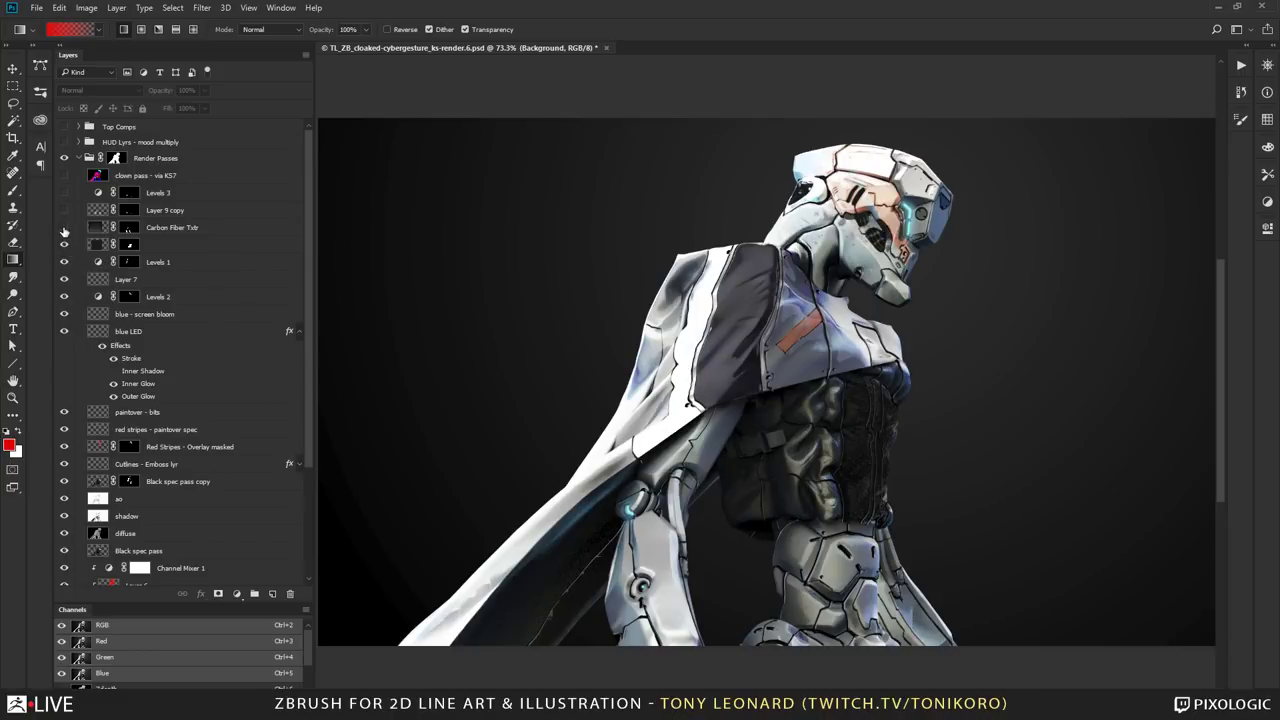
{"action": "left_click", "coordinate": [63, 228]}
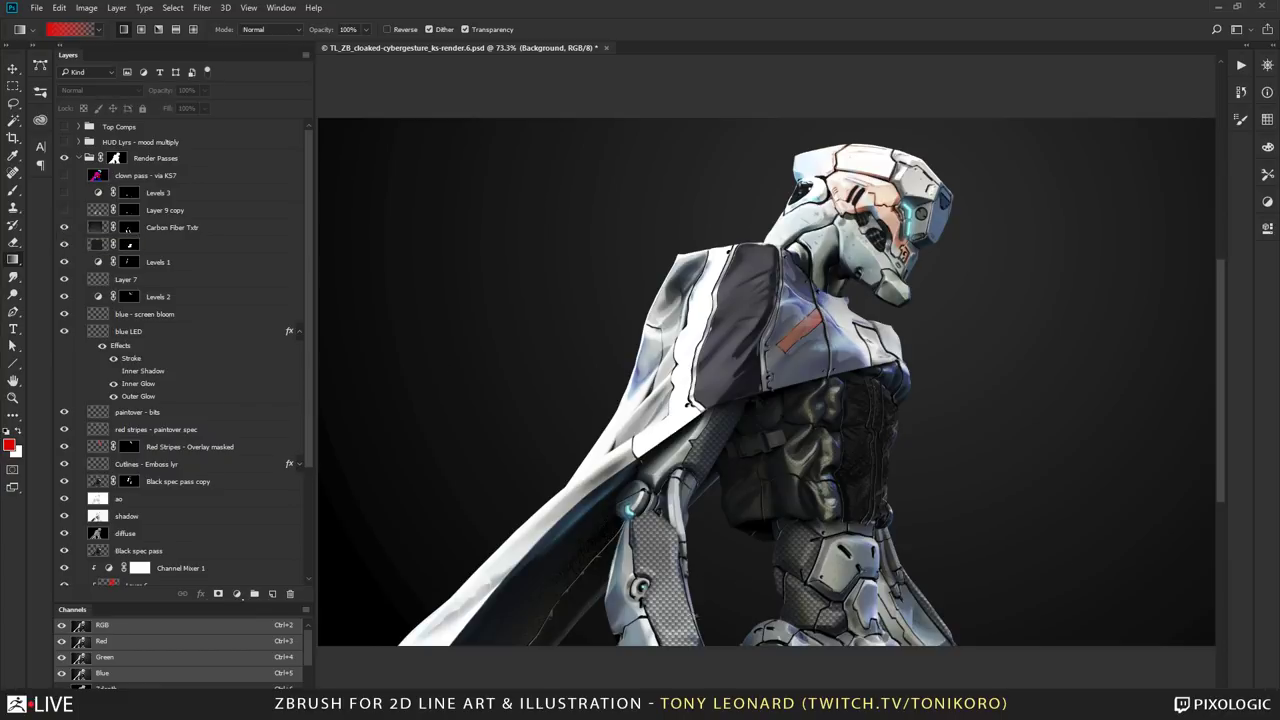
Step: Show Layer 9 copy for the forearm edge and torso plate, and Levels 3 for the braided cable
{"action": "scroll", "coordinate": [768, 522], "scroll_direction": "up", "scroll_amount": 3, "text": "alt"}
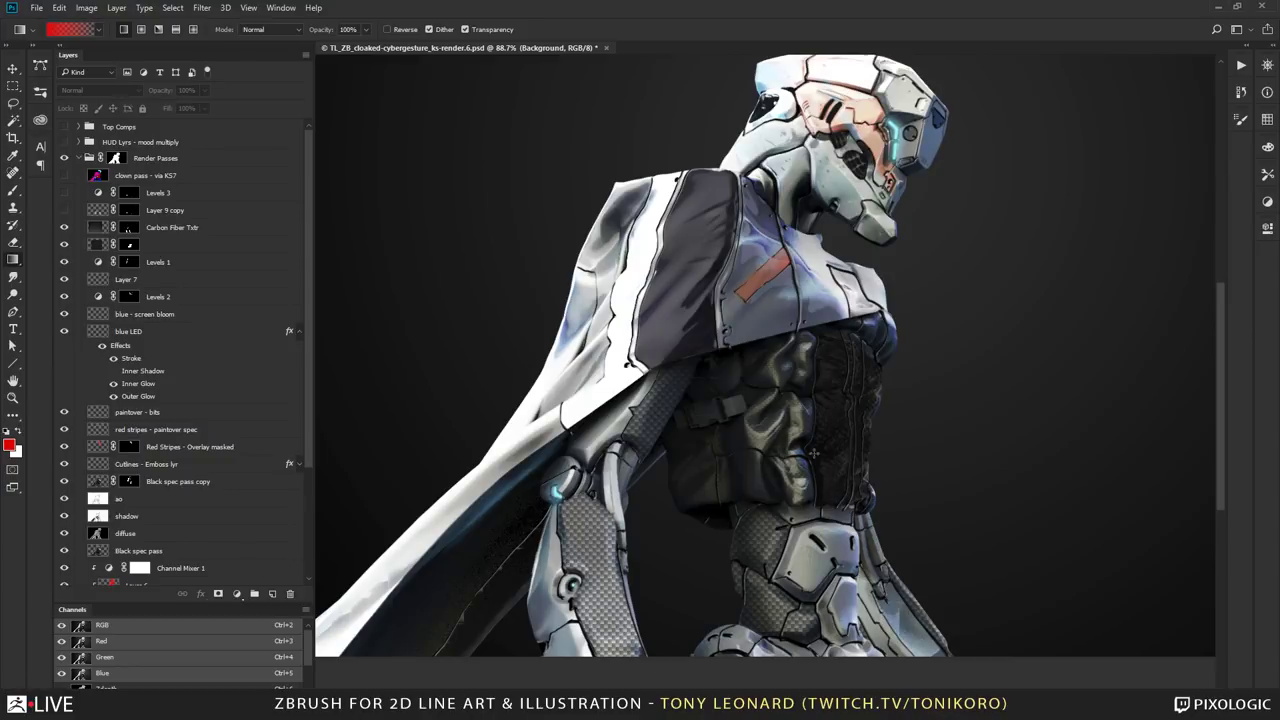
{"action": "scroll", "coordinate": [749, 404], "scroll_direction": "up", "scroll_amount": 4, "text": "alt"}
{"action": "scroll", "coordinate": [886, 424], "scroll_direction": "down", "scroll_amount": 4, "text": "alt"}
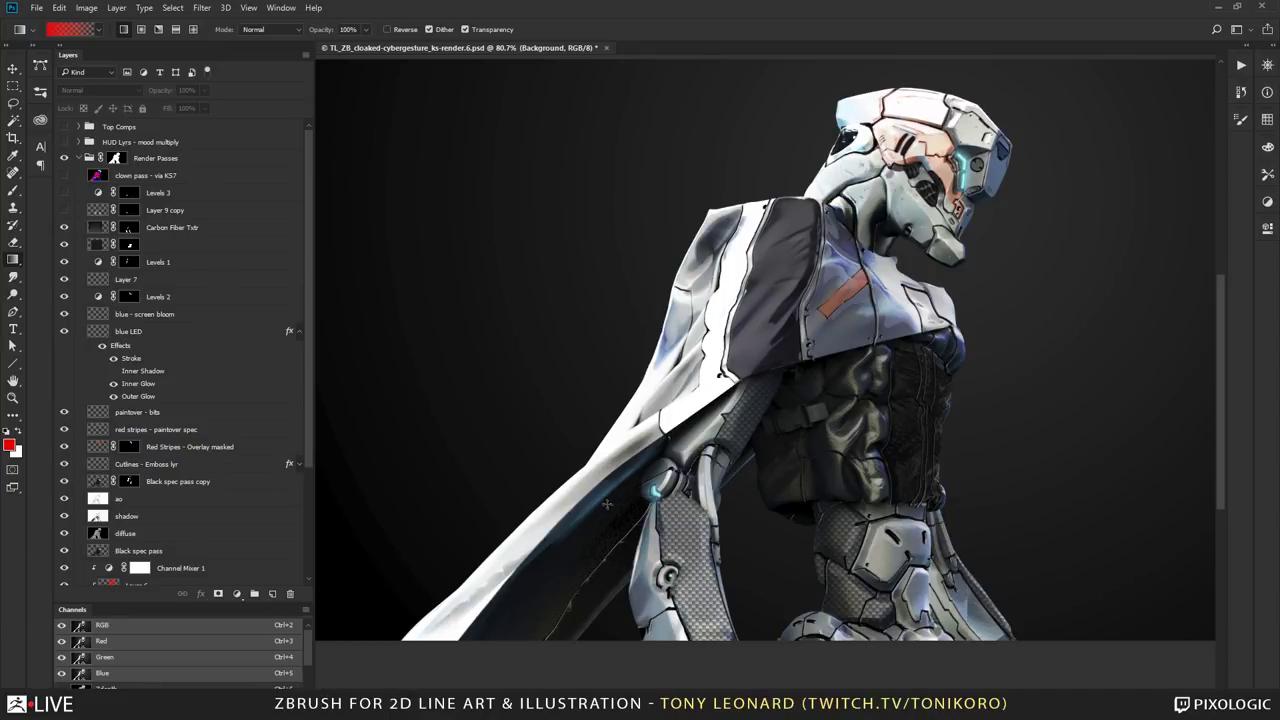
{"action": "left_click", "coordinate": [64, 210]}
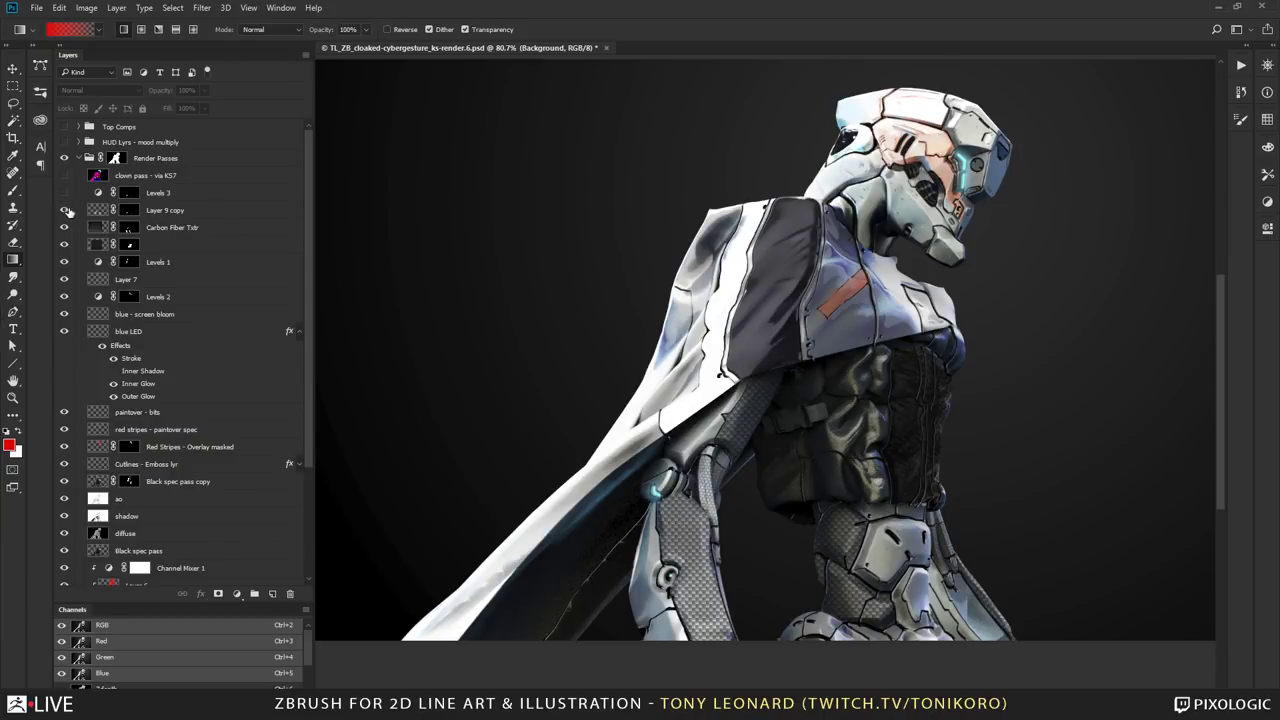
{"action": "left_click", "coordinate": [63, 211]}
{"action": "scroll", "coordinate": [789, 362], "scroll_direction": "up", "scroll_amount": 5, "text": "alt"}
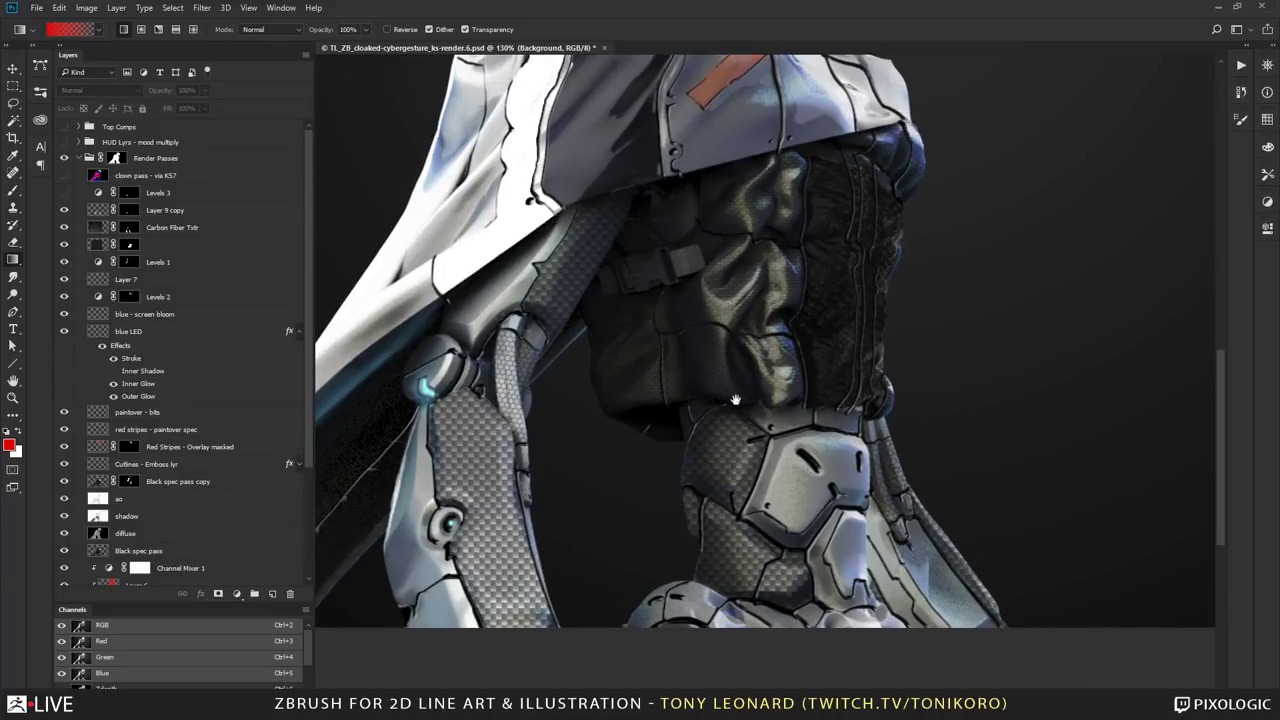
{"action": "scroll", "coordinate": [717, 360], "scroll_direction": "up", "scroll_amount": 1}
{"action": "left_click", "coordinate": [64, 193]}
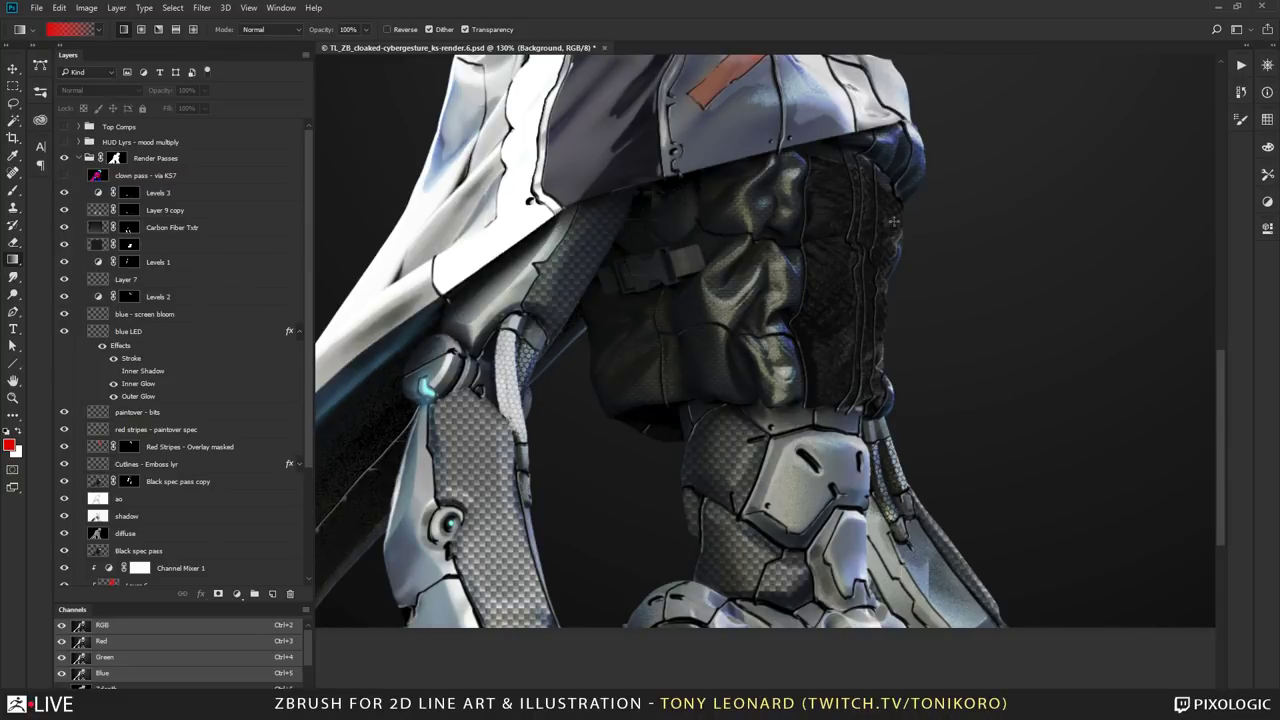
{"action": "scroll", "coordinate": [893, 220], "scroll_direction": "down", "scroll_amount": 5, "text": "alt"}
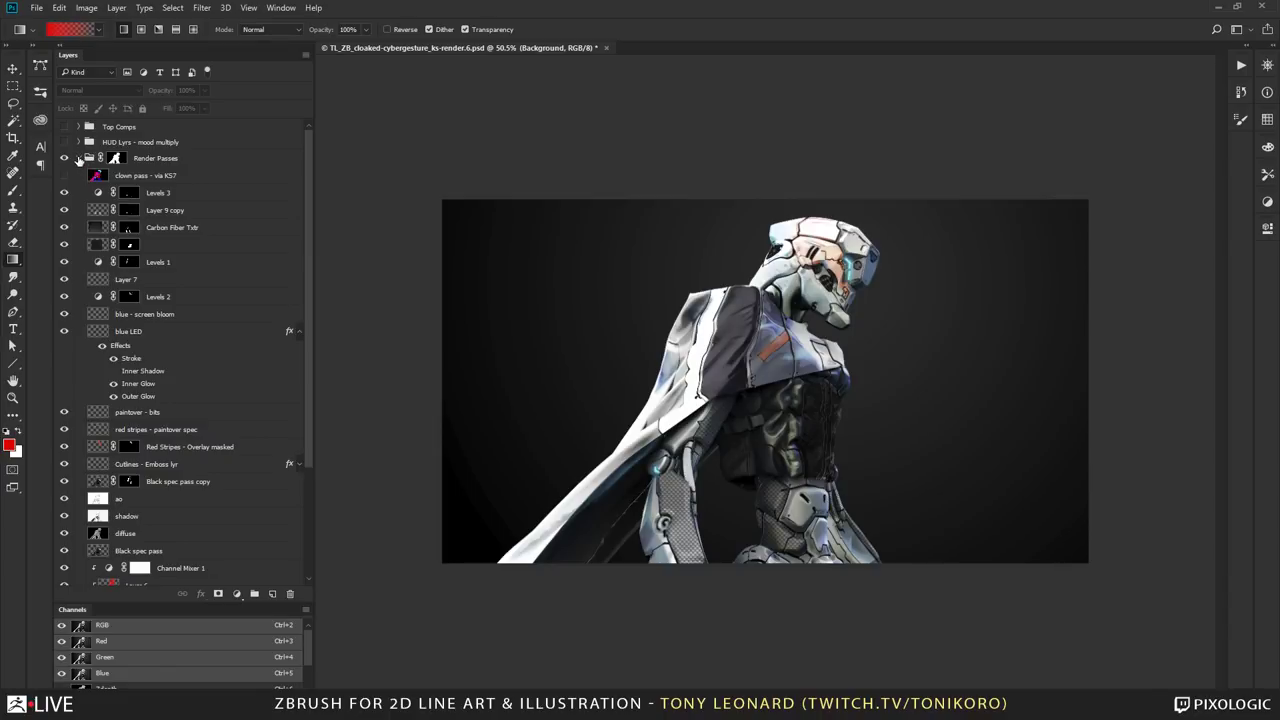
Step: Turn on the HUD Lyrs group but hide its orange tint and HUD layers through Layer 13 copy
{"action": "left_click", "coordinate": [80, 158]}
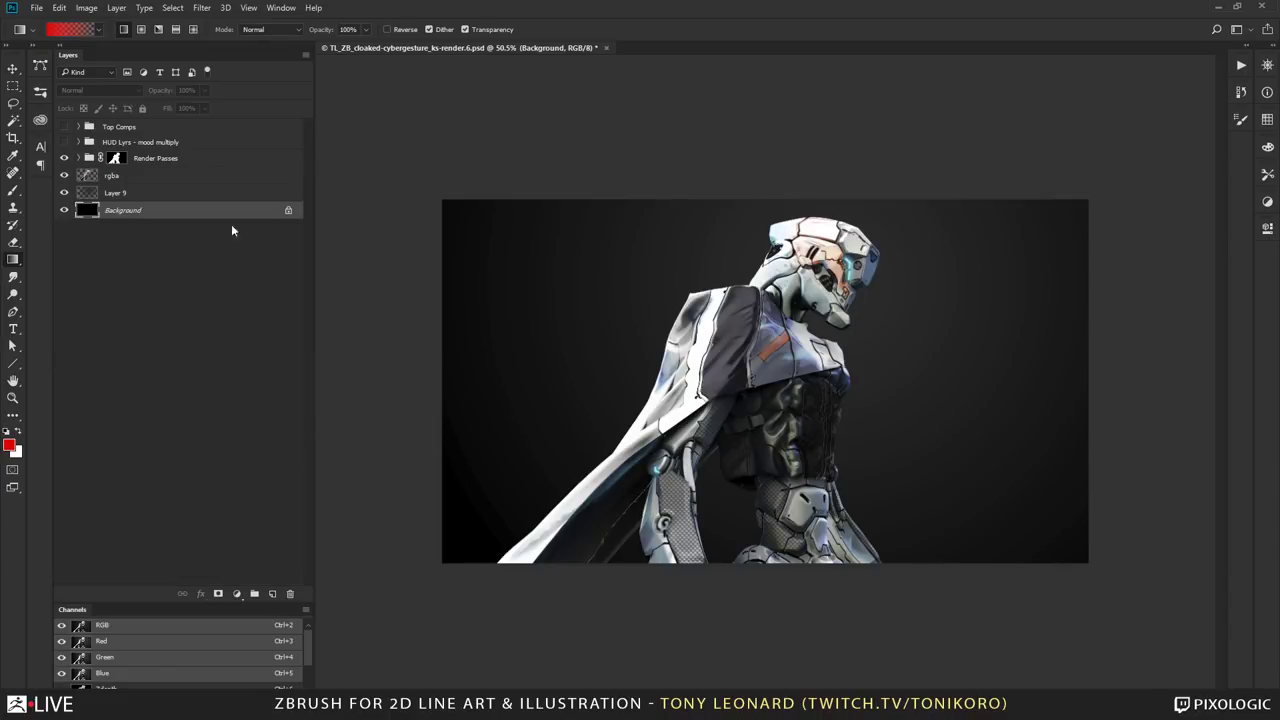
{"action": "left_click", "coordinate": [82, 147]}
{"action": "left_click", "coordinate": [78, 142]}
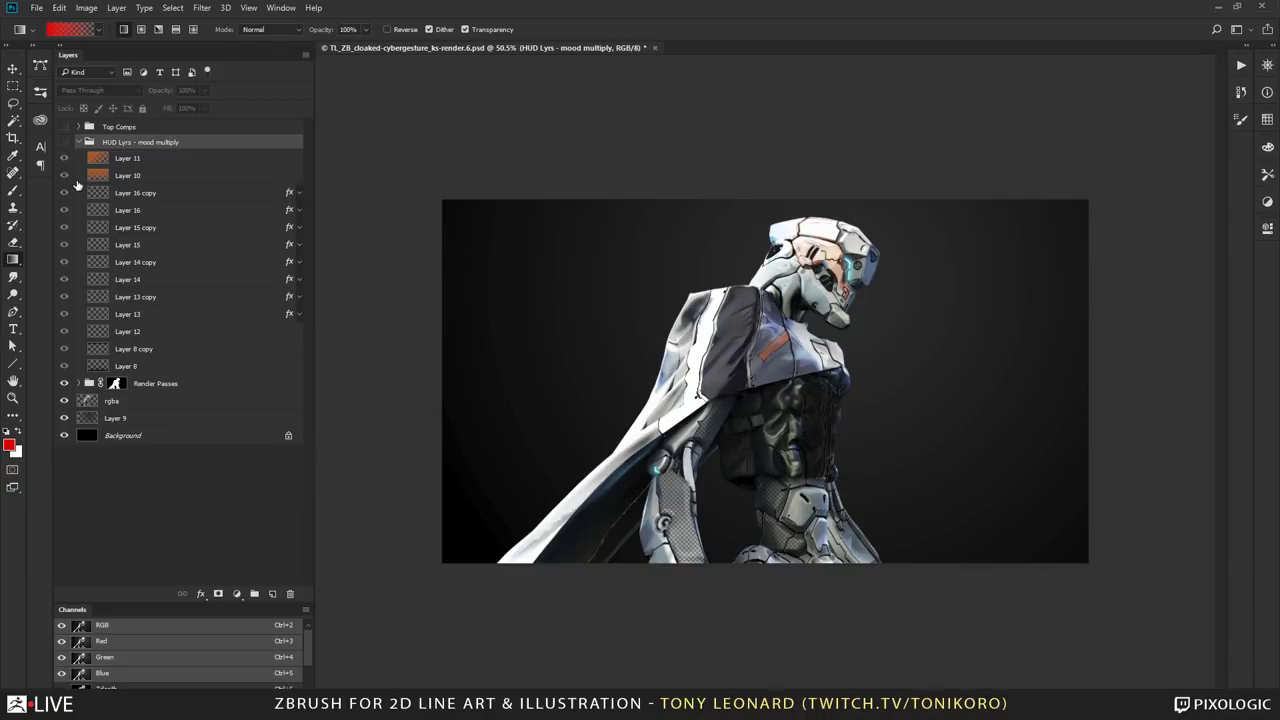
{"action": "left_click", "coordinate": [65, 143]}
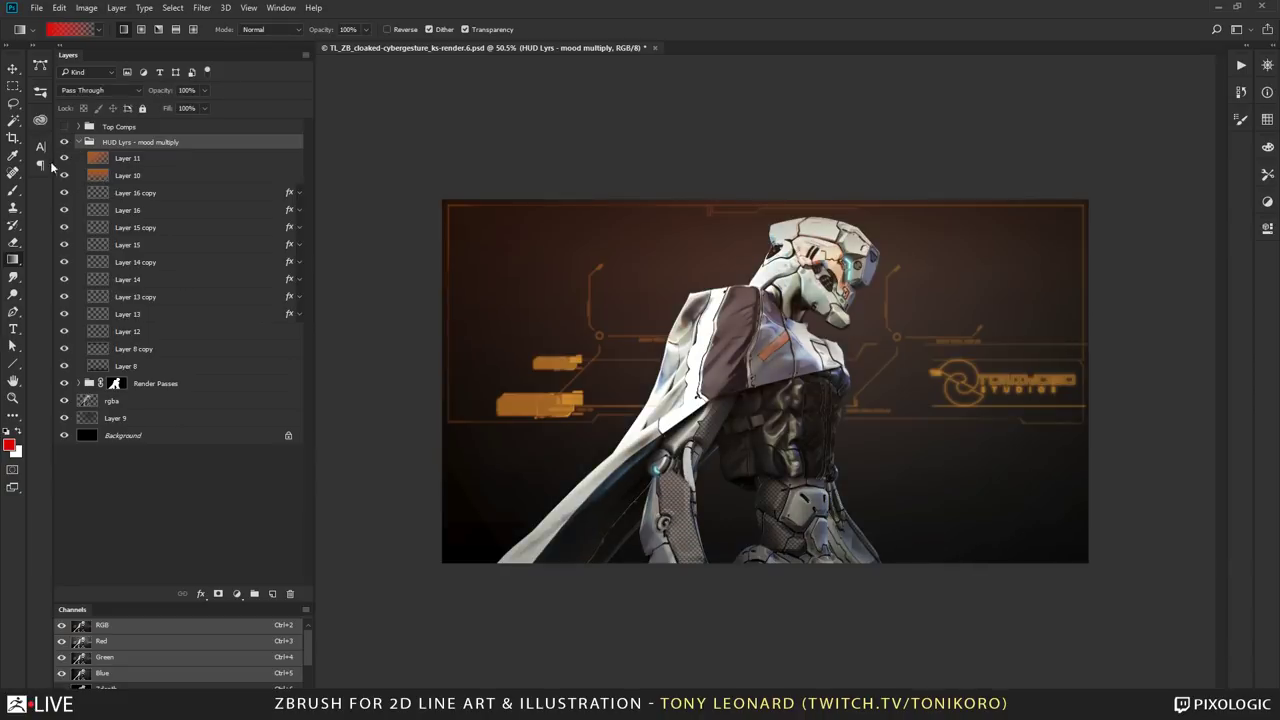
{"action": "left_click_drag", "start_coordinate": [65, 160], "coordinate": [64, 210]}
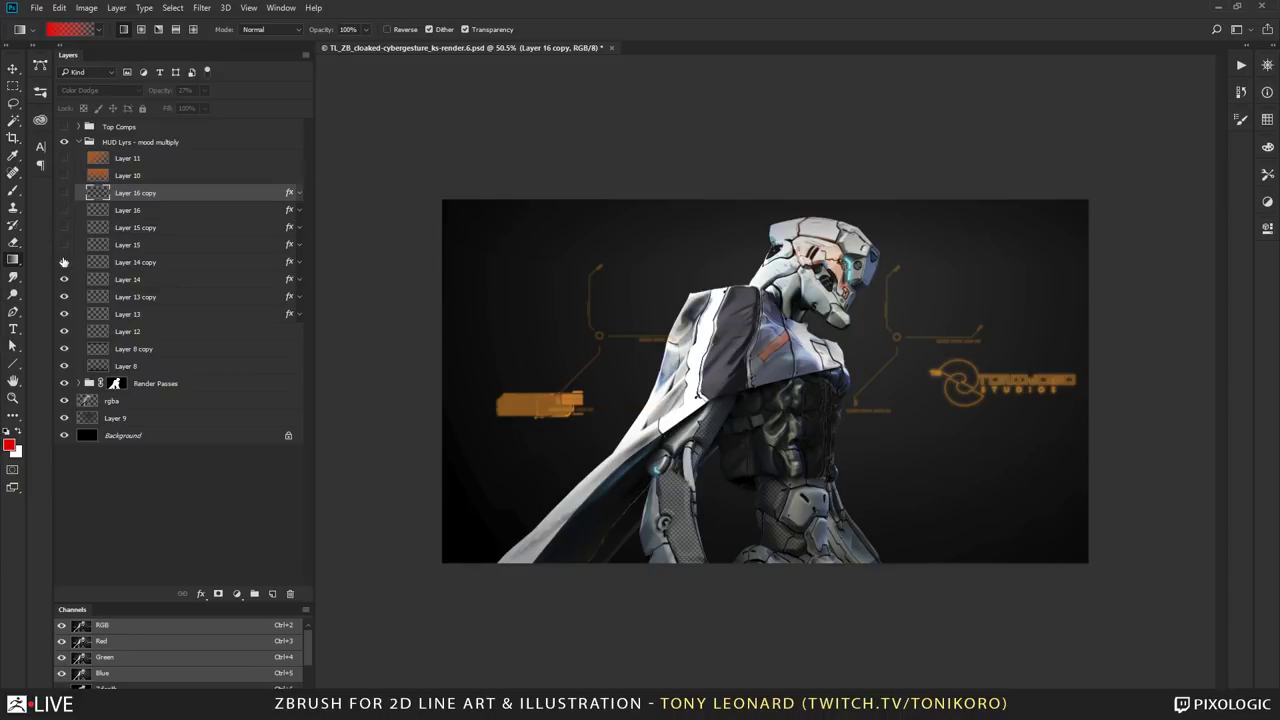
{"action": "left_click_drag", "start_coordinate": [64, 262], "coordinate": [82, 367]}
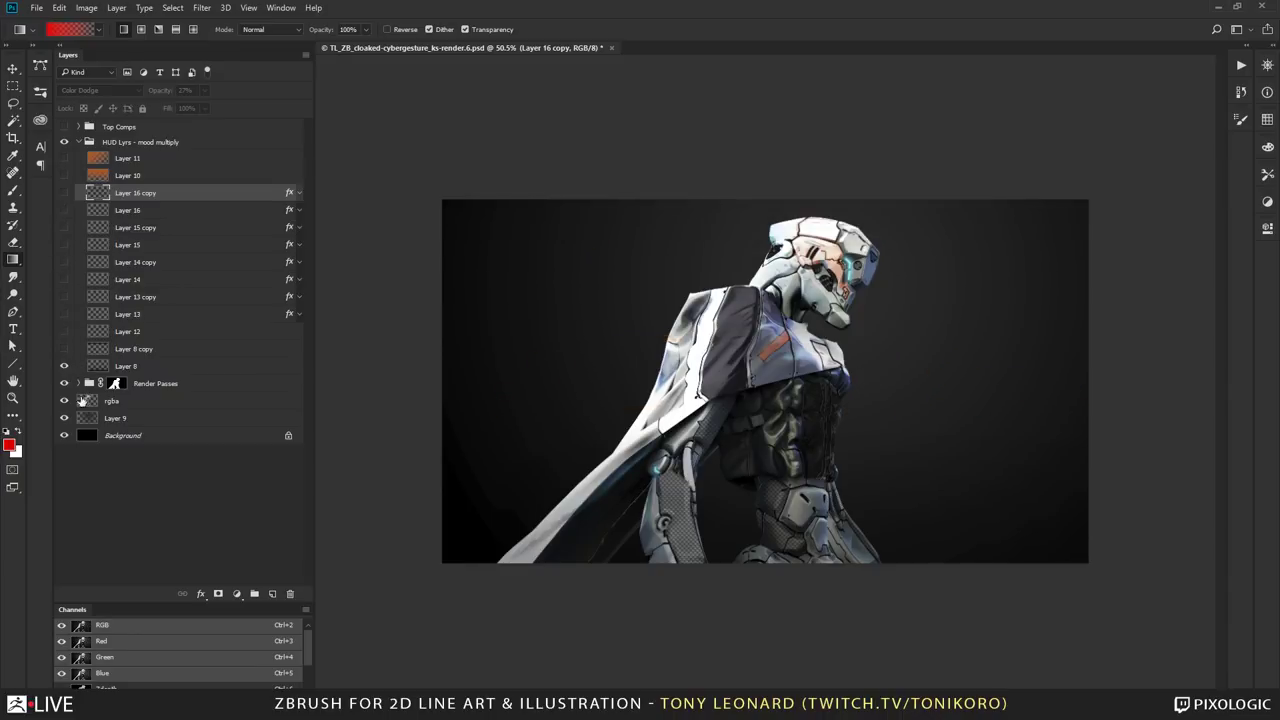
Step: Check Layer 8, show the Tonikoro Studios logo on Layer 13, and zoom in on it
{"action": "left_click", "coordinate": [140, 369]}
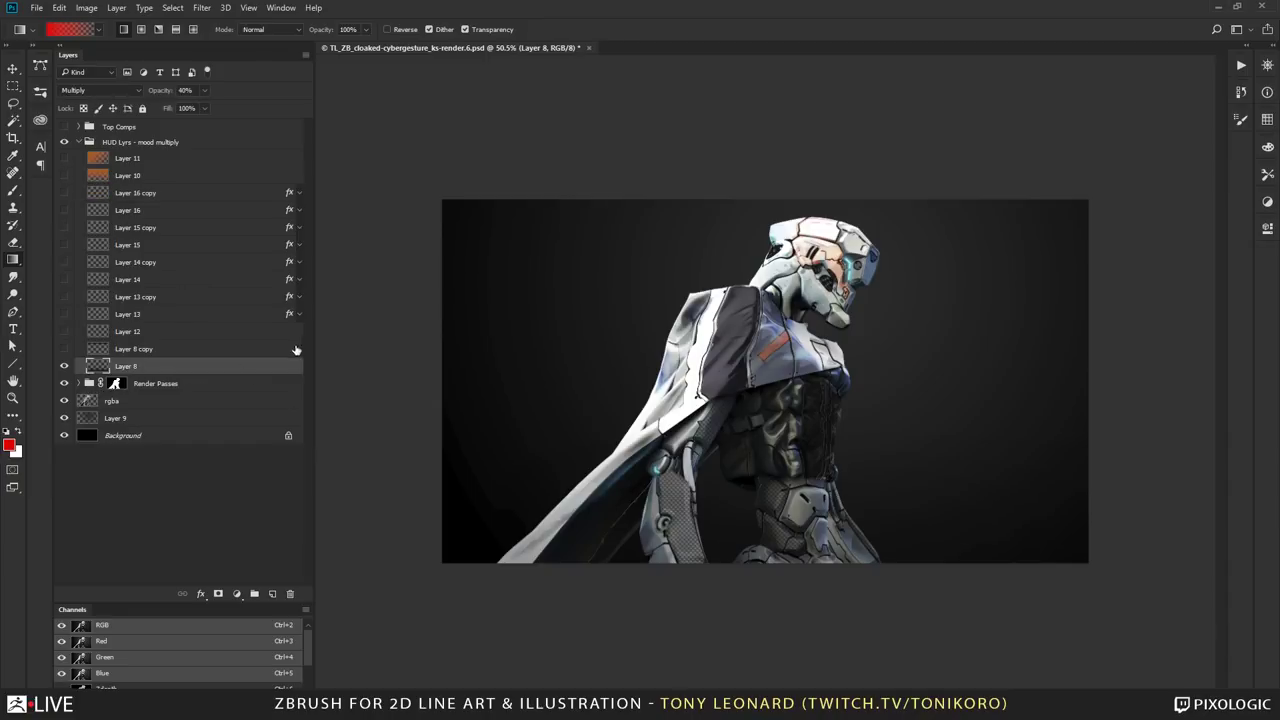
{"action": "left_click", "coordinate": [65, 366]}
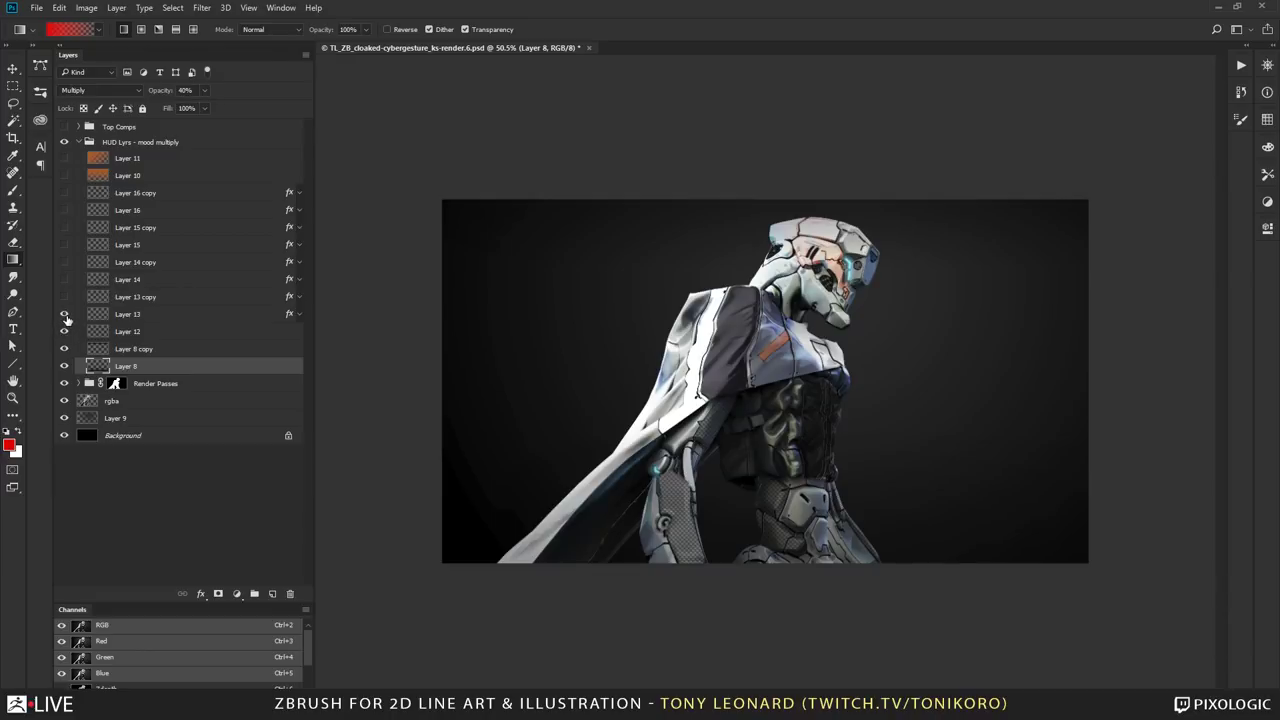
{"action": "left_click", "coordinate": [64, 315]}
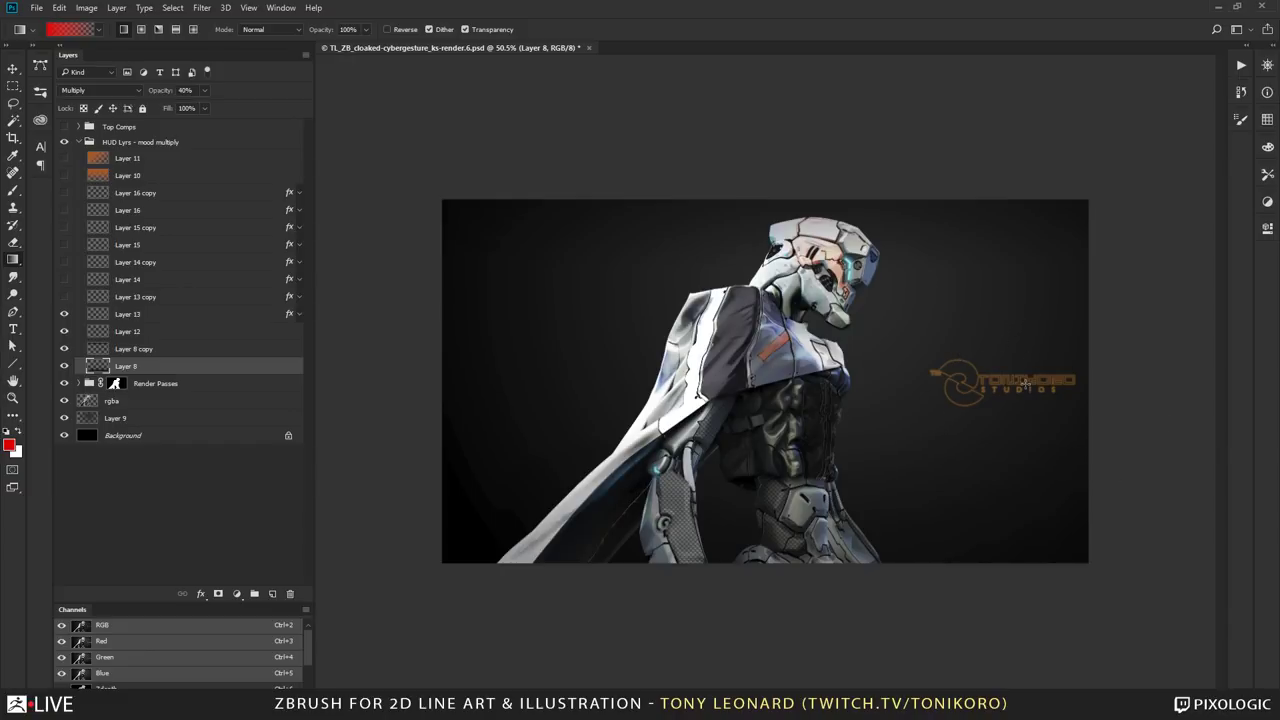
{"action": "key", "text": "z"}
{"action": "left_click", "coordinate": [1026, 382]}
Step: Frame the logo and figure, then show Layer 13 copy's glow, Layer 14 and Layer 14 copy's labelled lines
{"action": "left_click", "coordinate": [1013, 405]}
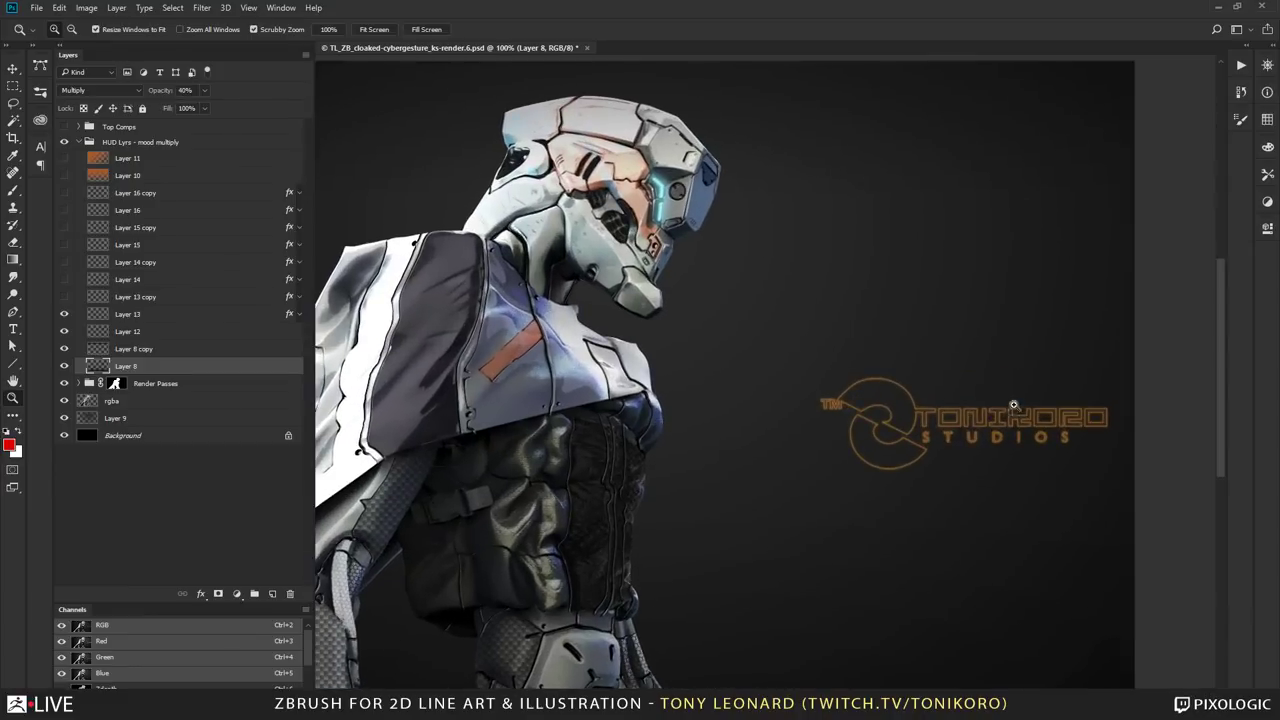
{"action": "left_click_drag", "start_coordinate": [1013, 405], "coordinate": [810, 471]}
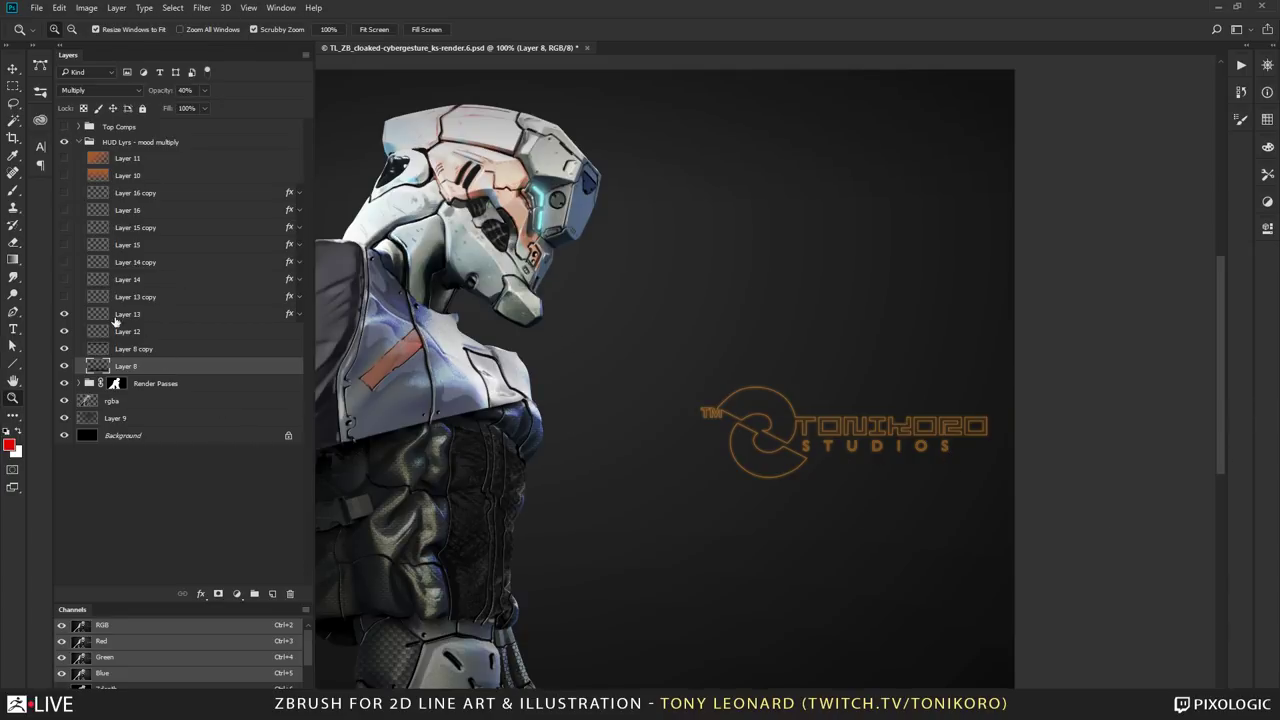
{"action": "left_click", "coordinate": [64, 297]}
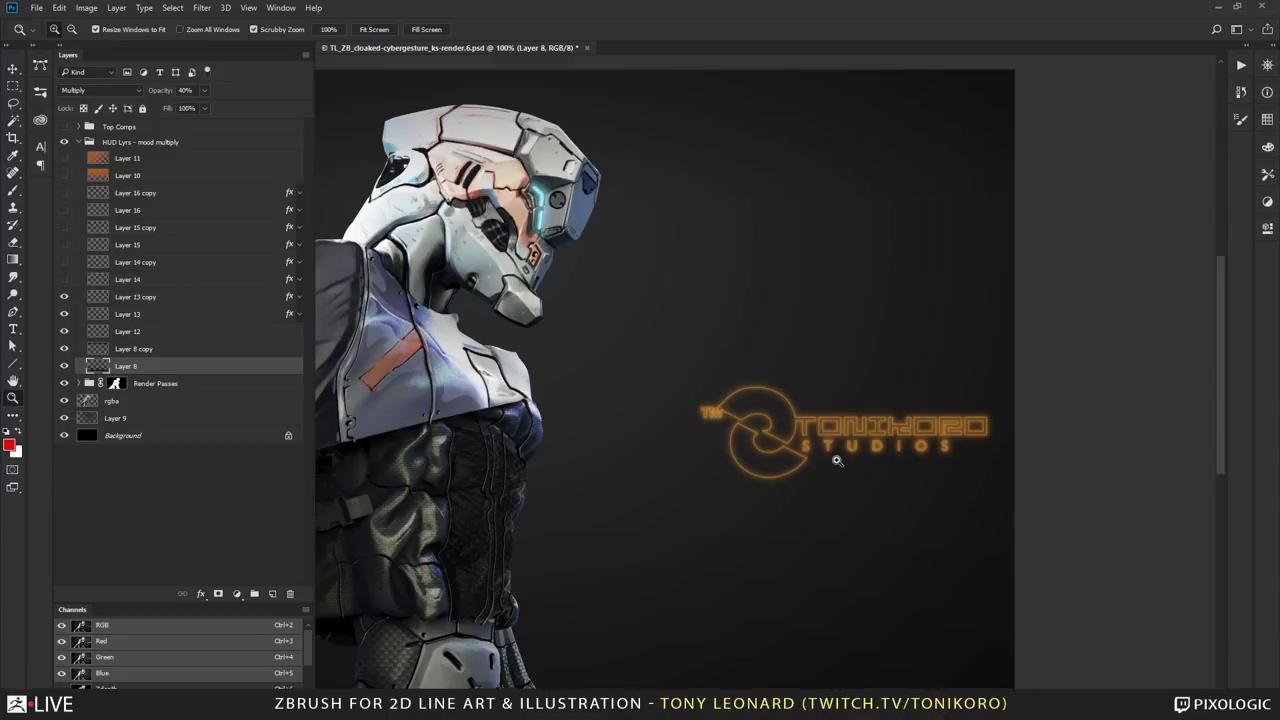
{"action": "left_click", "coordinate": [170, 298]}
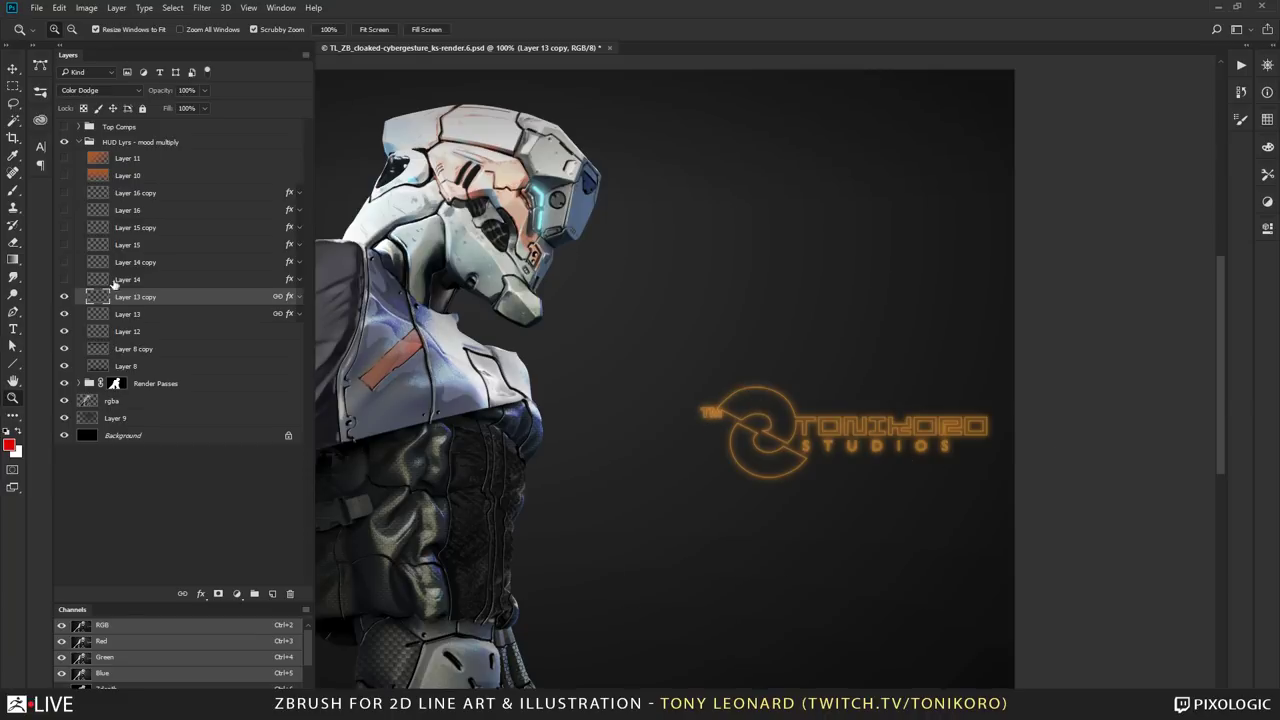
{"action": "left_click", "coordinate": [64, 279]}
{"action": "left_click", "coordinate": [155, 280]}
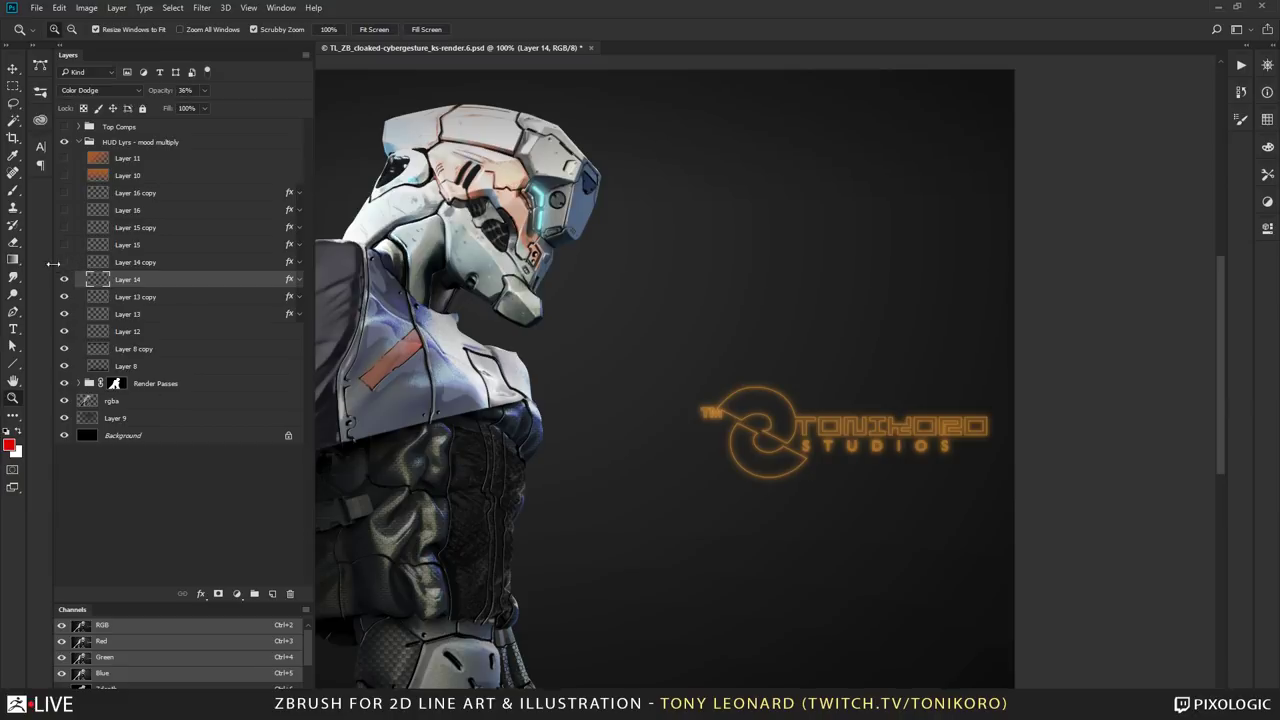
{"action": "left_click", "coordinate": [63, 262]}
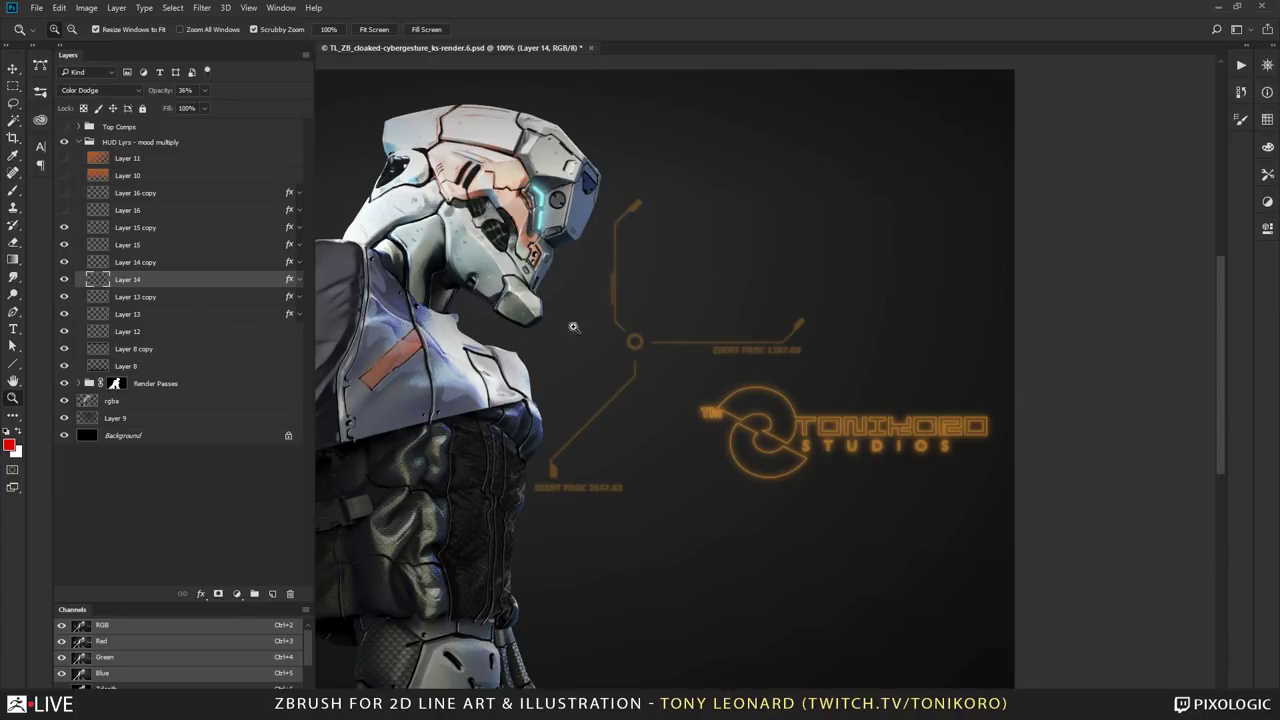
Step: Show the orange frame lines on Layers 16 and 16 copy and the orange tint on Layer 11
{"action": "left_click", "coordinate": [64, 209]}
{"action": "left_click", "coordinate": [64, 192]}
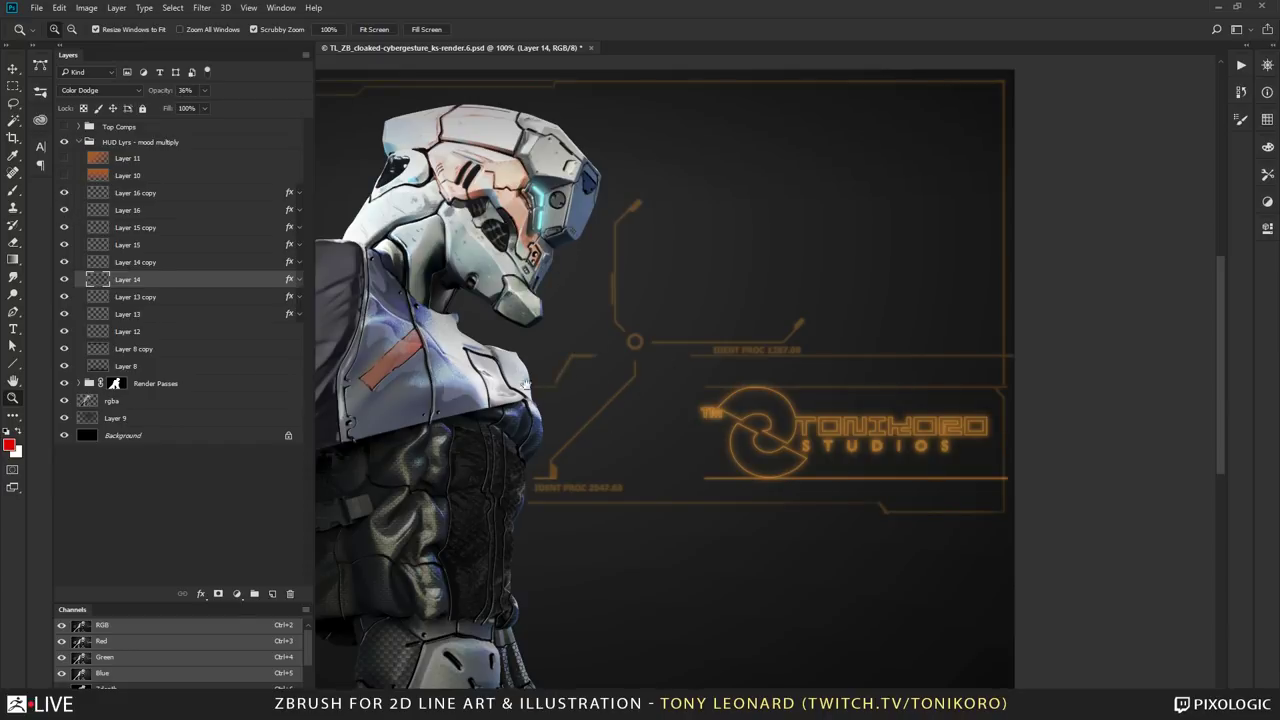
{"action": "left_click_drag", "start_coordinate": [473, 375], "coordinate": [1083, 364]}
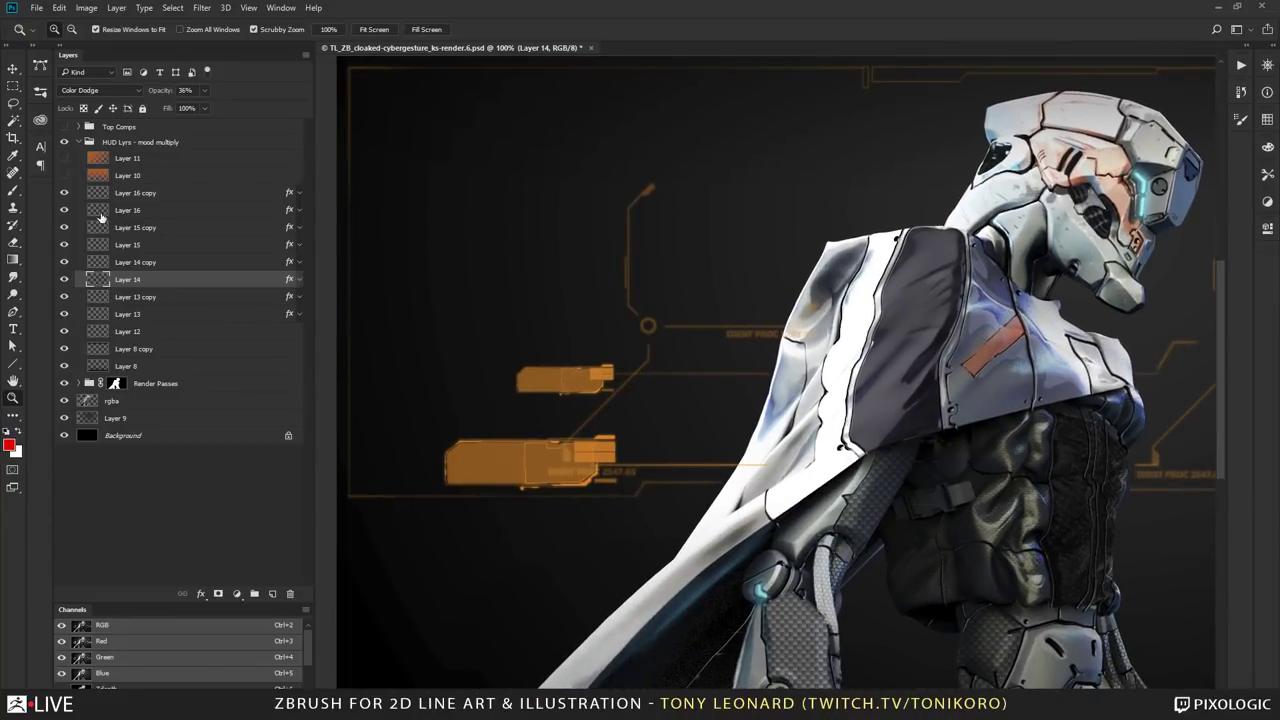
{"action": "left_click", "coordinate": [167, 194]}
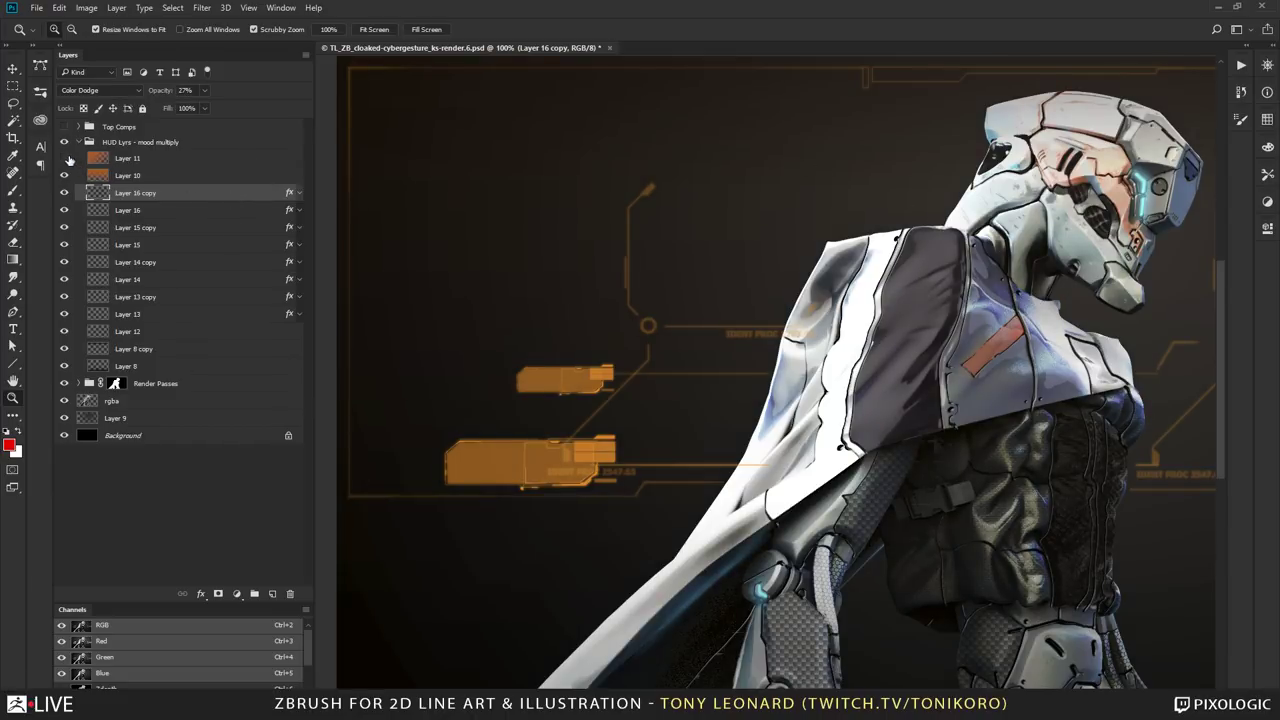
{"action": "left_click", "coordinate": [64, 158]}
{"action": "left_click_drag", "start_coordinate": [861, 389], "coordinate": [839, 267]}
{"action": "left_click_drag", "start_coordinate": [1021, 373], "coordinate": [1023, 371]}
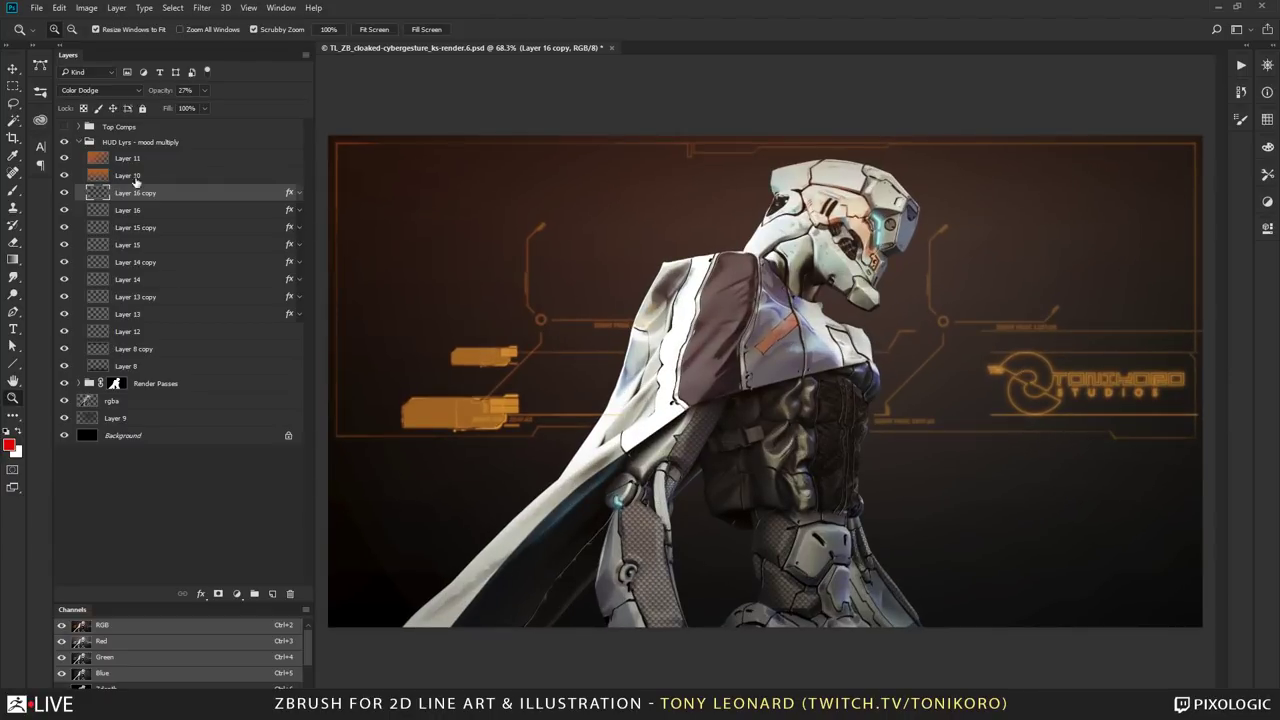
Step: Collapse HUD Lyrs, create Layer 18 from Top Comps, and drag it to the top of the stack
{"action": "left_click", "coordinate": [189, 142]}
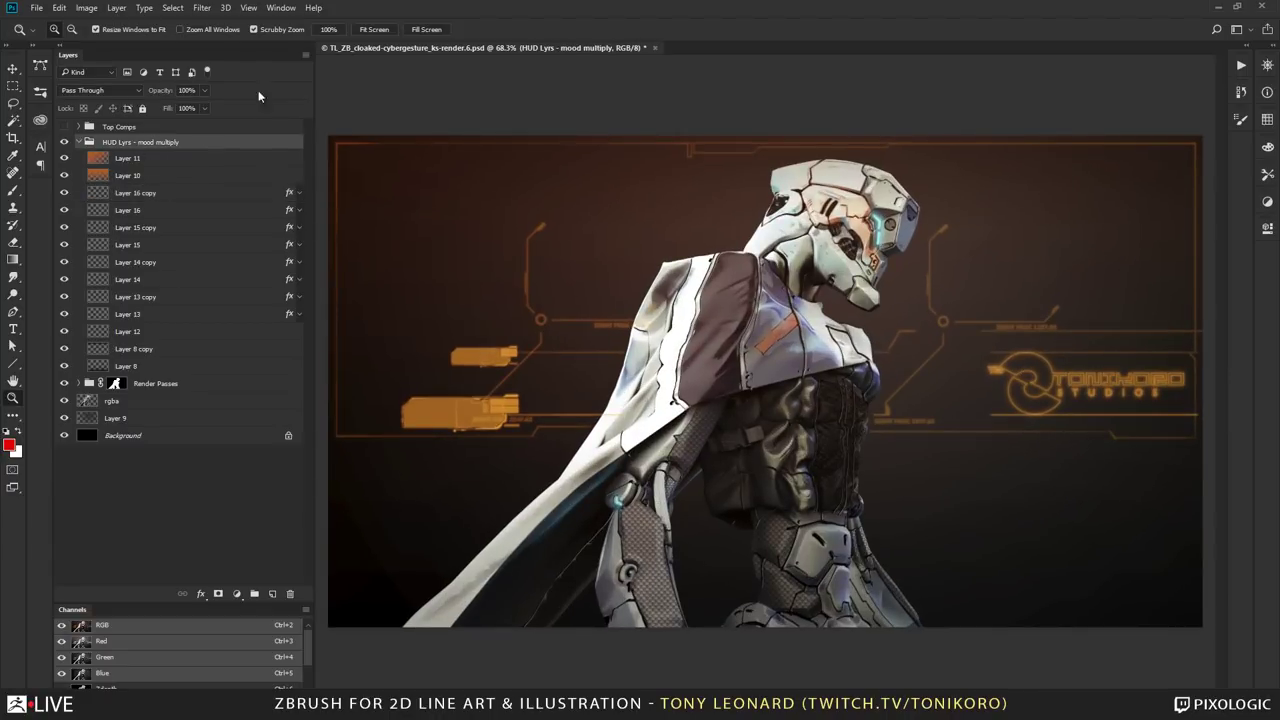
{"action": "left_click", "coordinate": [78, 142]}
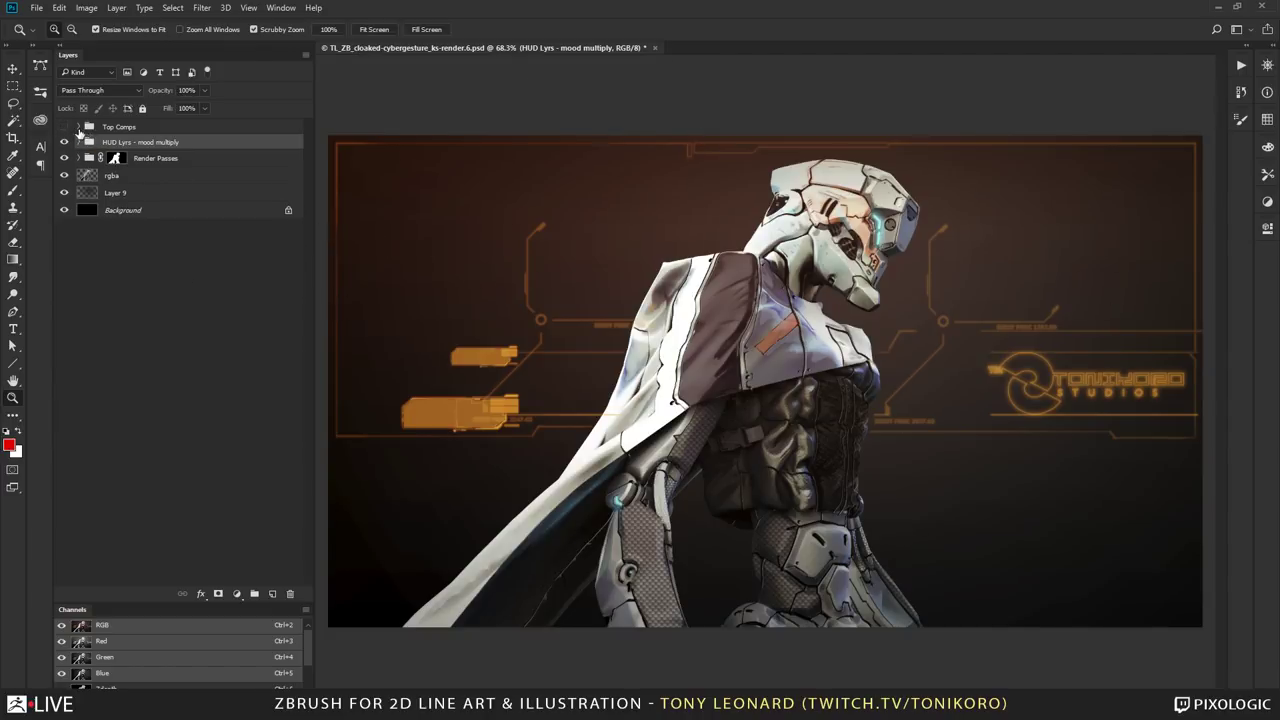
{"action": "left_click", "coordinate": [78, 127]}
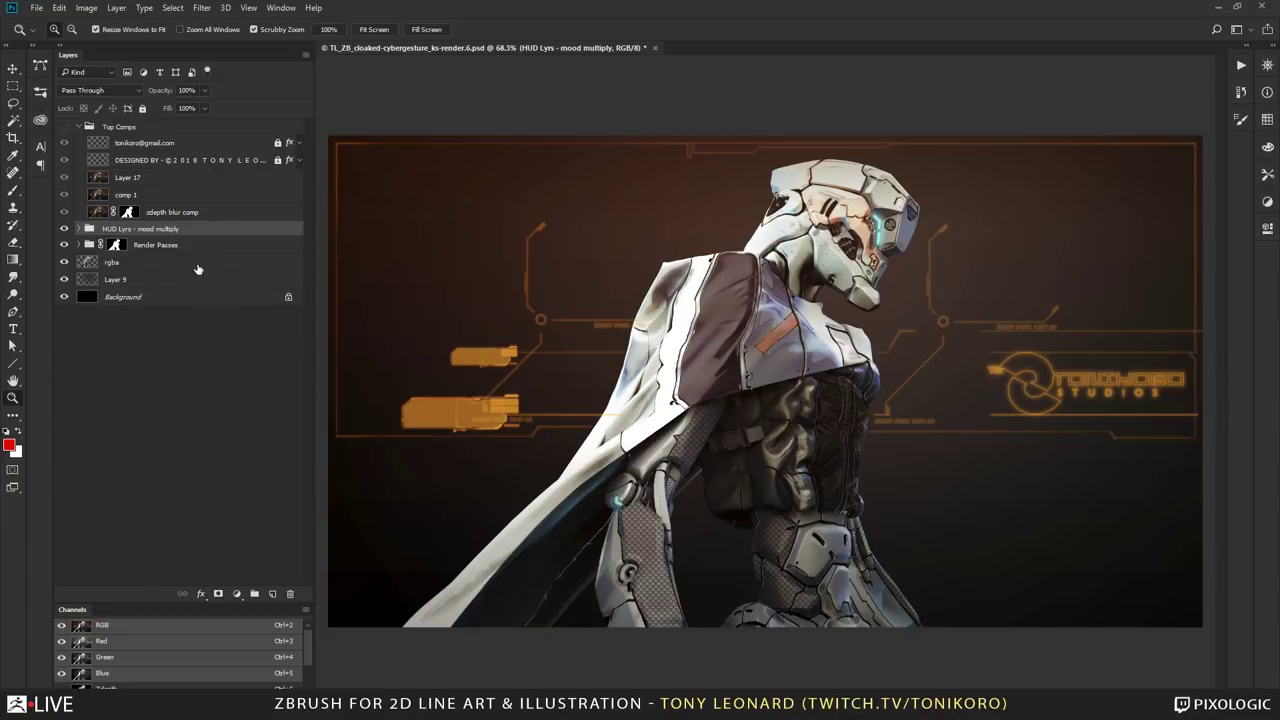
{"action": "left_click", "coordinate": [194, 144]}
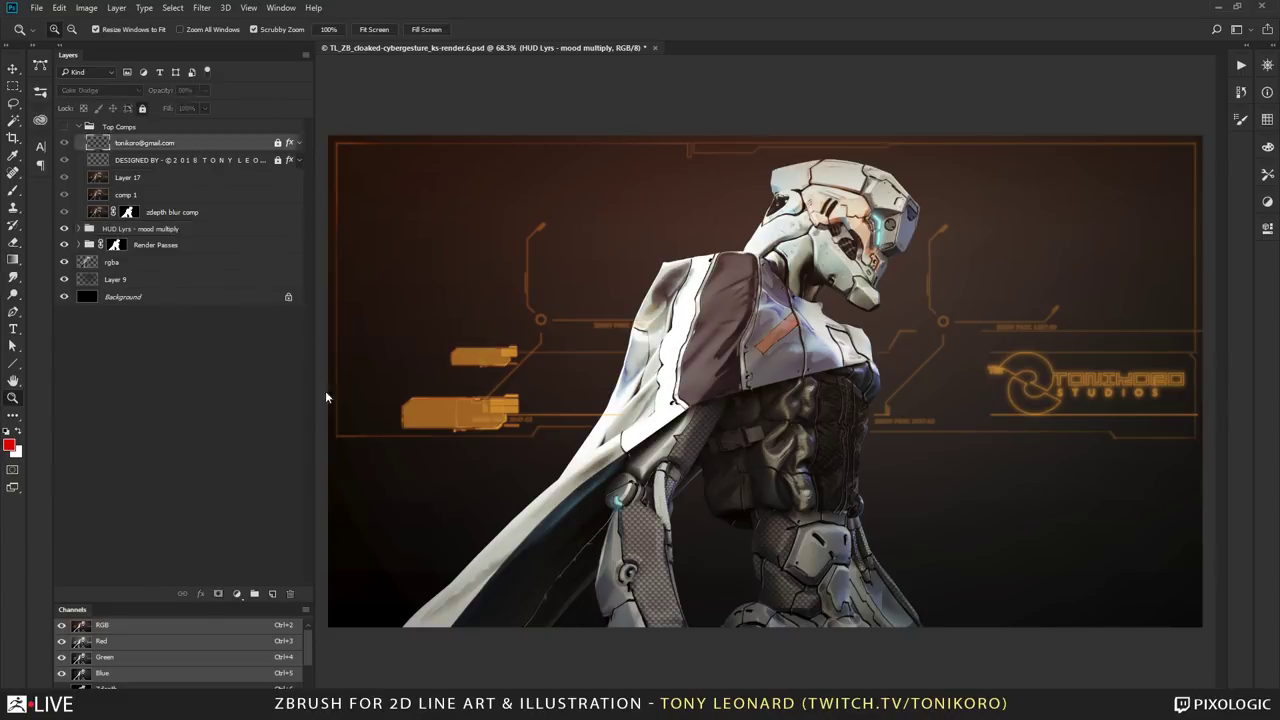
{"action": "left_click", "coordinate": [152, 129]}
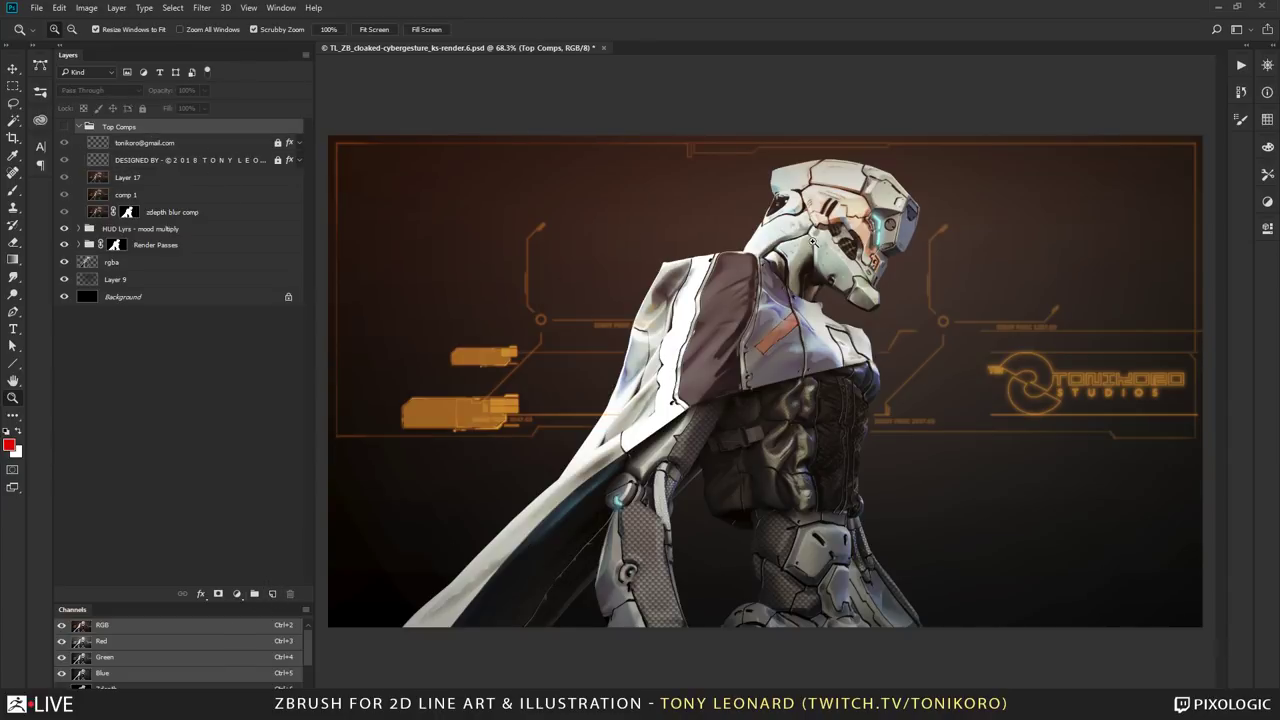
{"action": "left_click", "coordinate": [272, 593]}
{"action": "left_click_drag", "start_coordinate": [137, 146], "coordinate": [185, 121]}
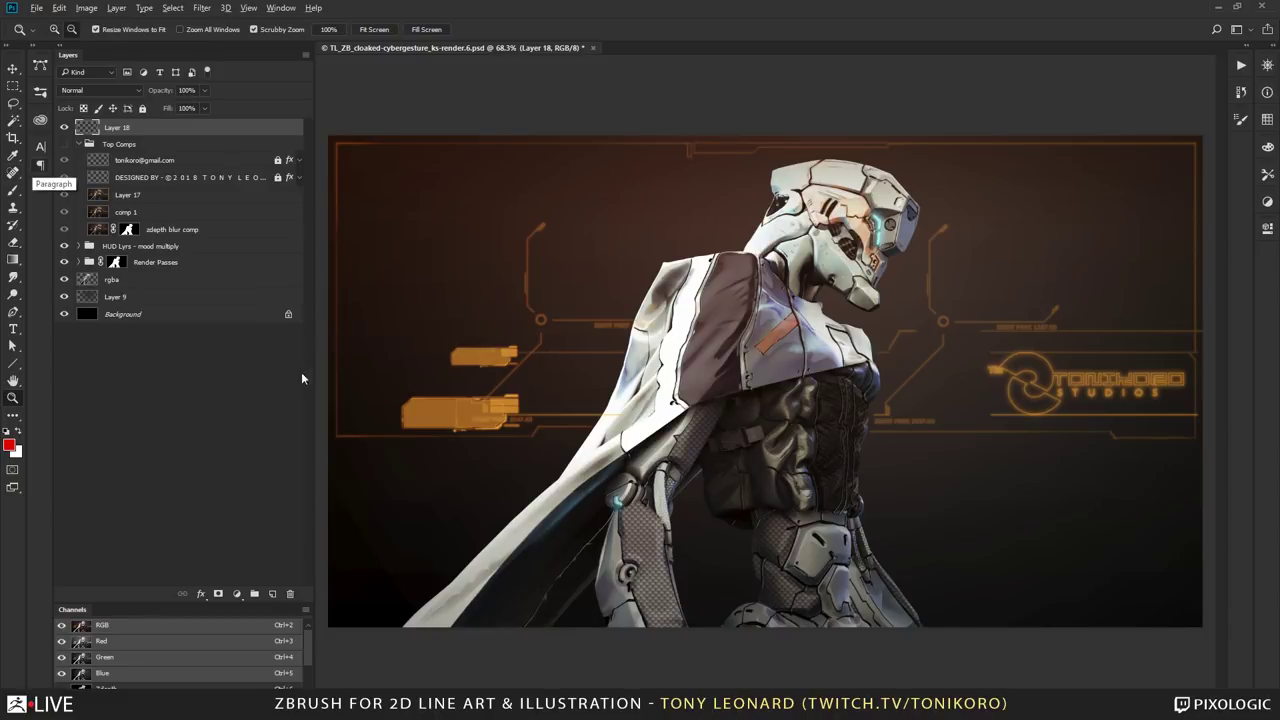
Step: Stamp all visible layers into Layer 18 with Alt+Merge Visible, then view it at 100%
{"action": "left_click", "coordinate": [306, 57]}
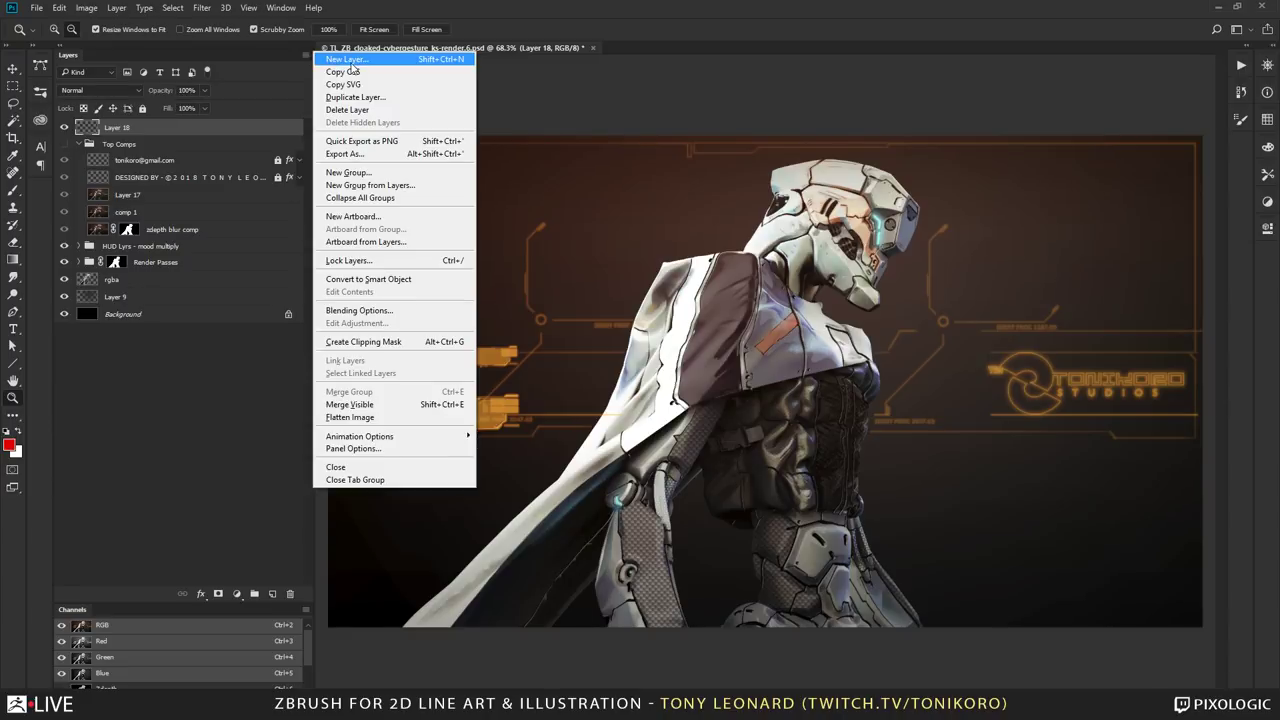
{"action": "left_click", "coordinate": [379, 405]}
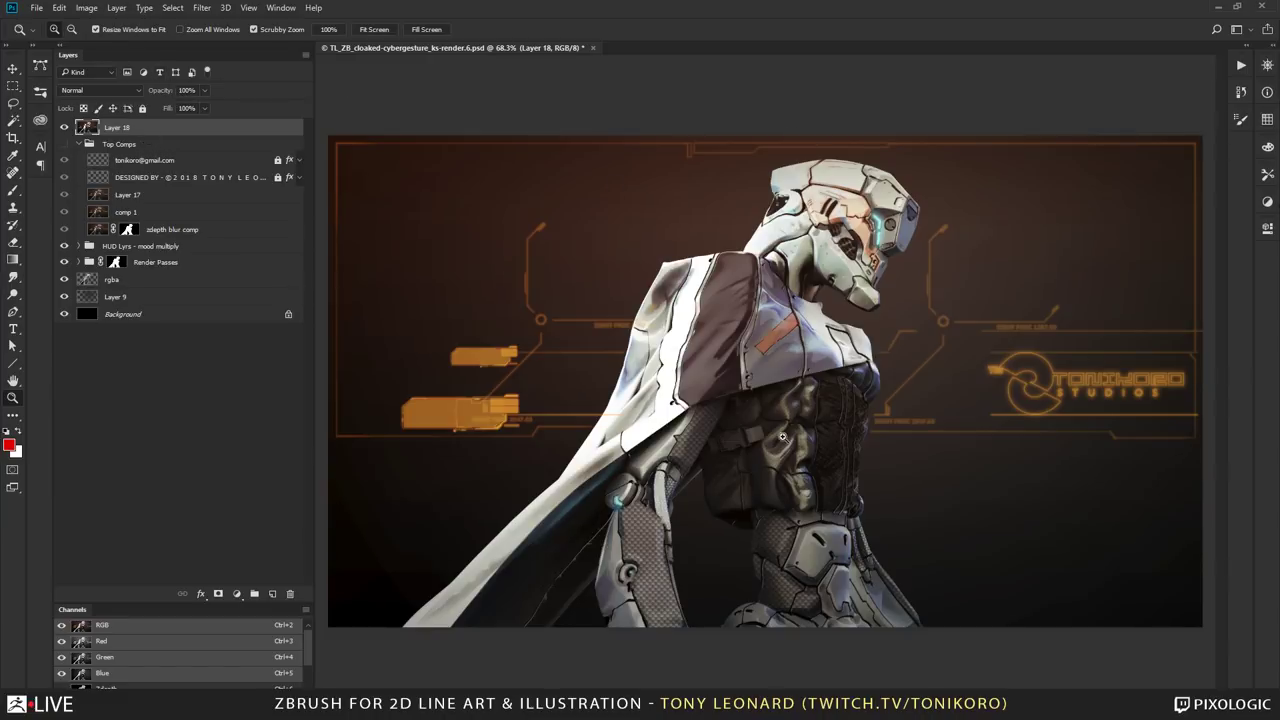
{"action": "left_click_drag", "start_coordinate": [794, 400], "coordinate": [915, 640]}
{"action": "left_click", "coordinate": [798, 480]}
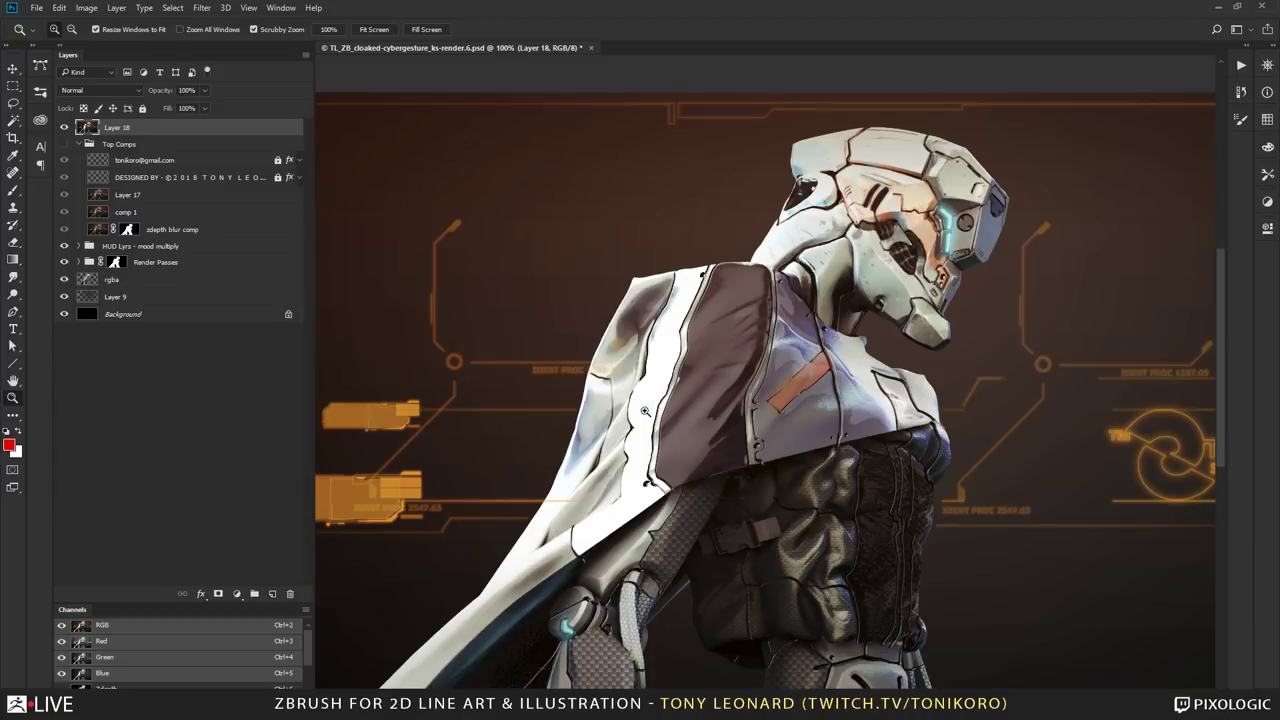
Step: Play the Final Touches action from the Actions set to generate Layer 19
{"action": "left_click", "coordinate": [1241, 65]}
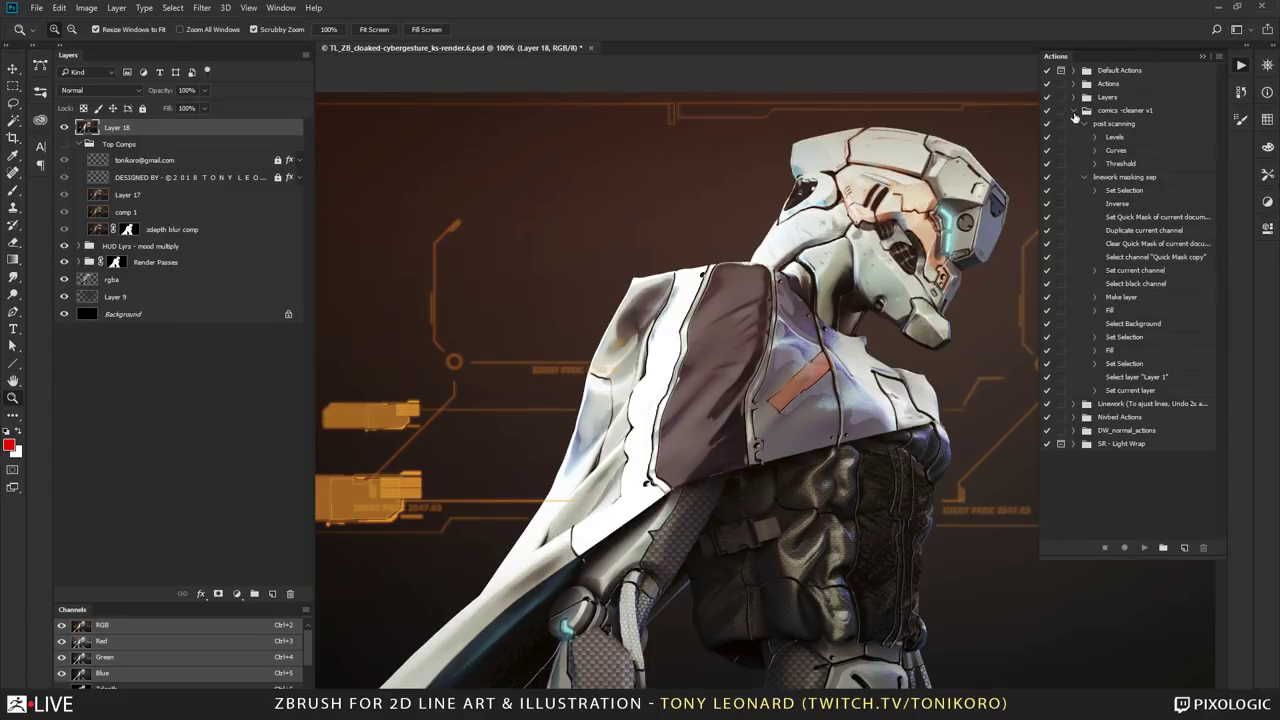
{"action": "left_click", "coordinate": [1073, 110]}
{"action": "left_click", "coordinate": [1074, 84]}
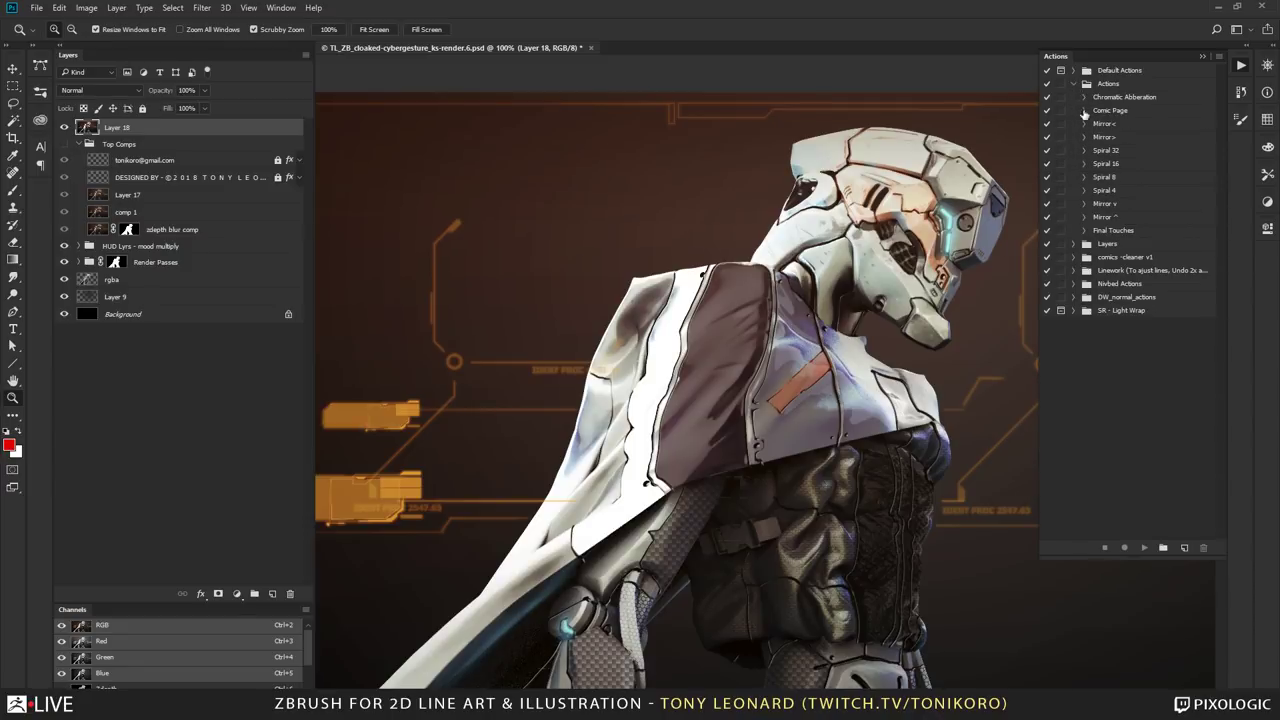
{"action": "left_click", "coordinate": [1156, 101]}
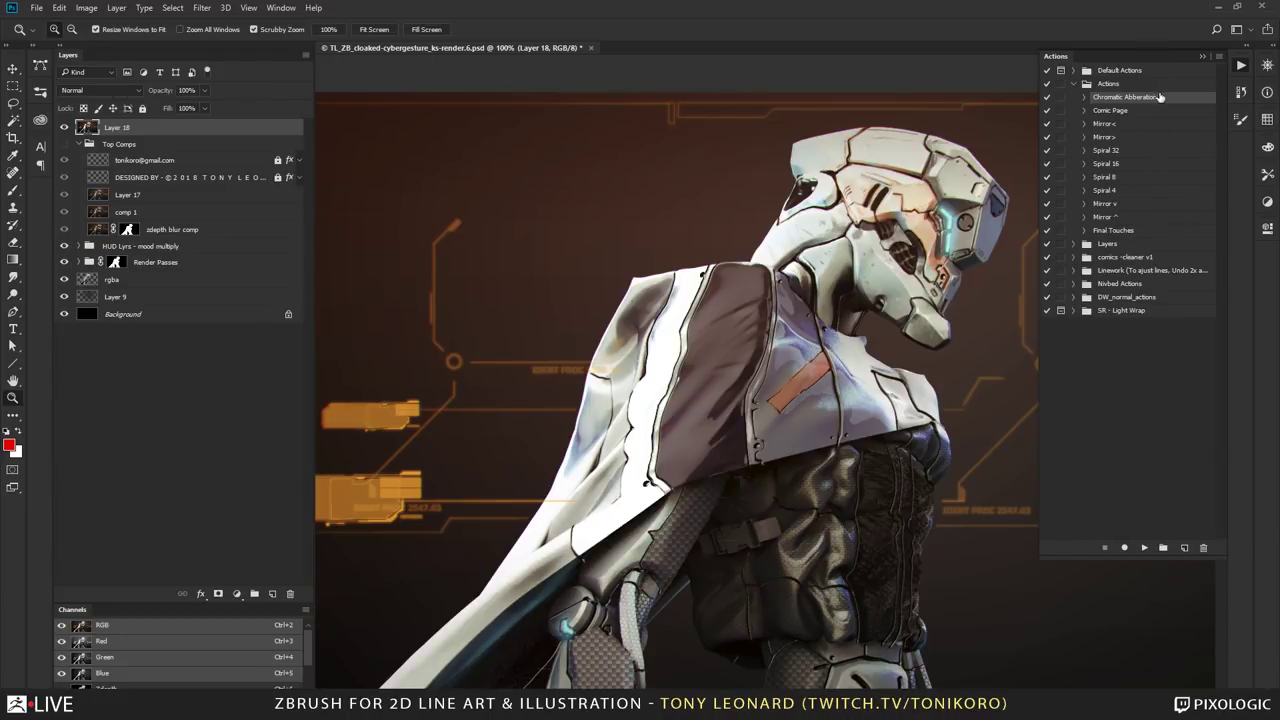
{"action": "left_click", "coordinate": [1123, 231]}
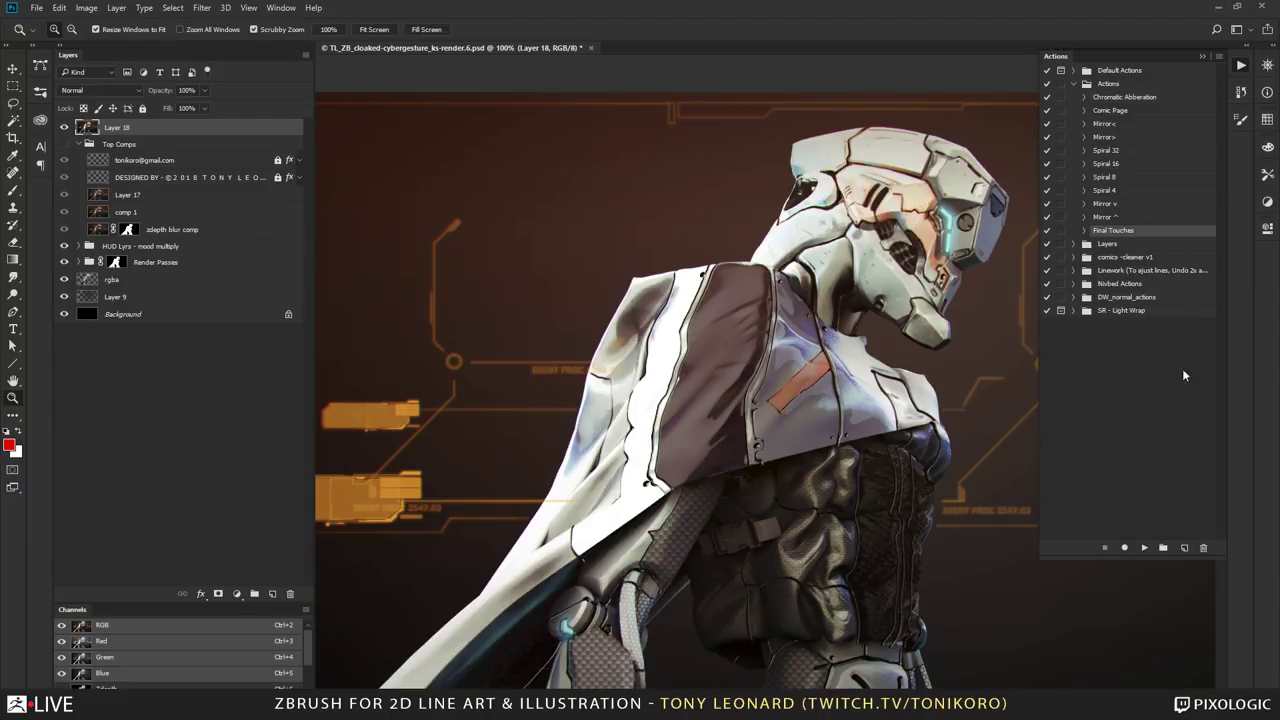
{"action": "left_click", "coordinate": [1145, 548]}
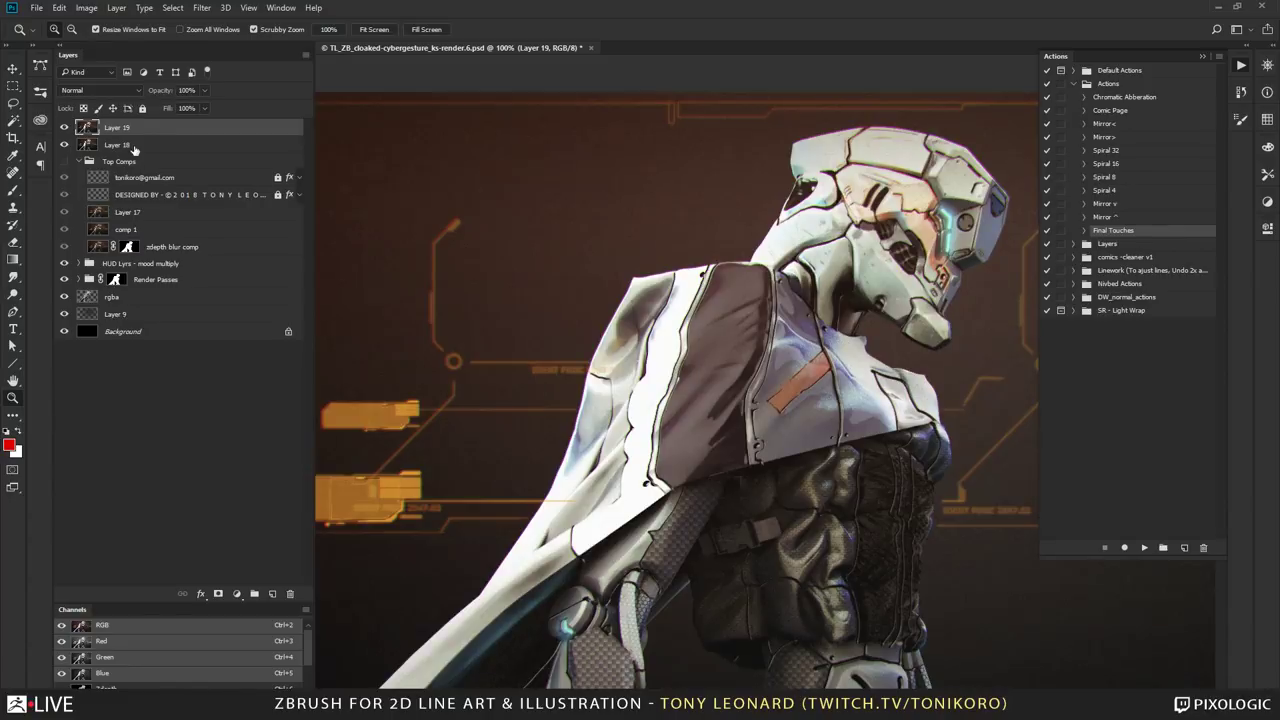
Step: Collapse the Actions panel and set Layer 19's opacity to 42%
{"action": "left_click", "coordinate": [191, 128]}
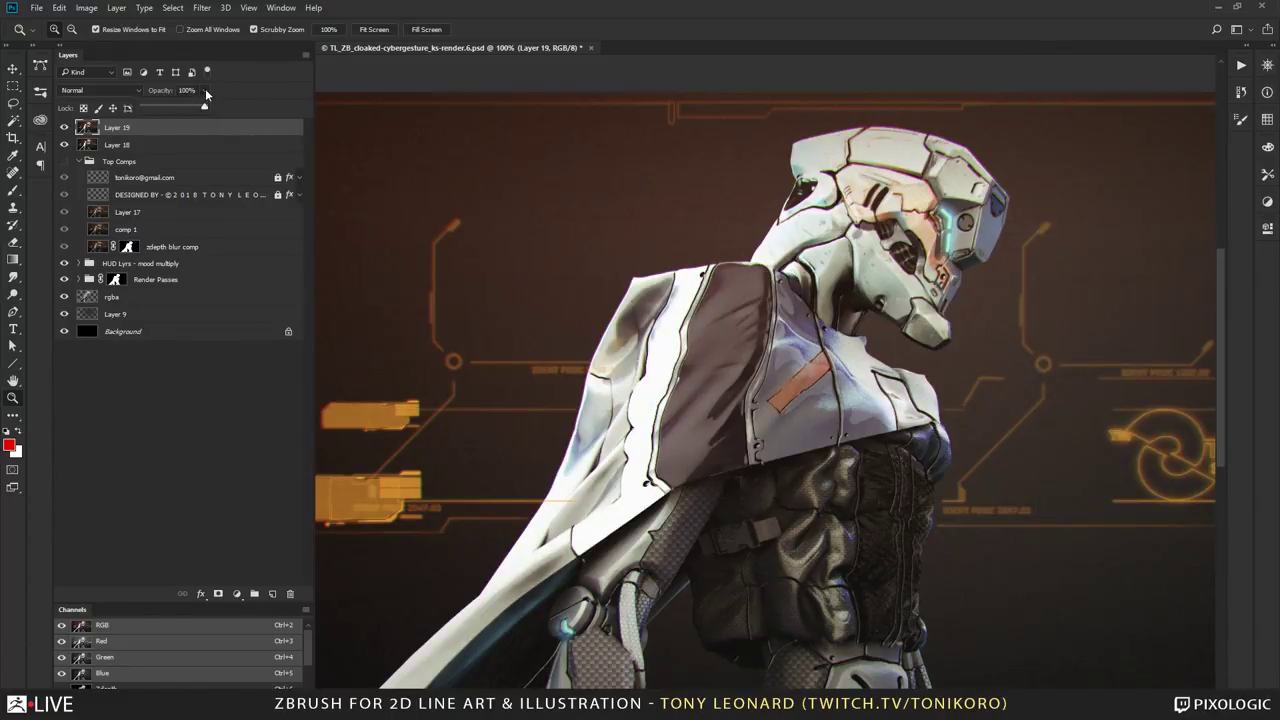
{"action": "left_click", "coordinate": [205, 90]}
{"action": "left_click_drag", "start_coordinate": [207, 107], "coordinate": [169, 110]}
Step: Inspect the orange HUD and white cloth near IDENT PROC up close, then zoom out to the whole image
{"action": "left_click_drag", "start_coordinate": [425, 322], "coordinate": [746, 306]}
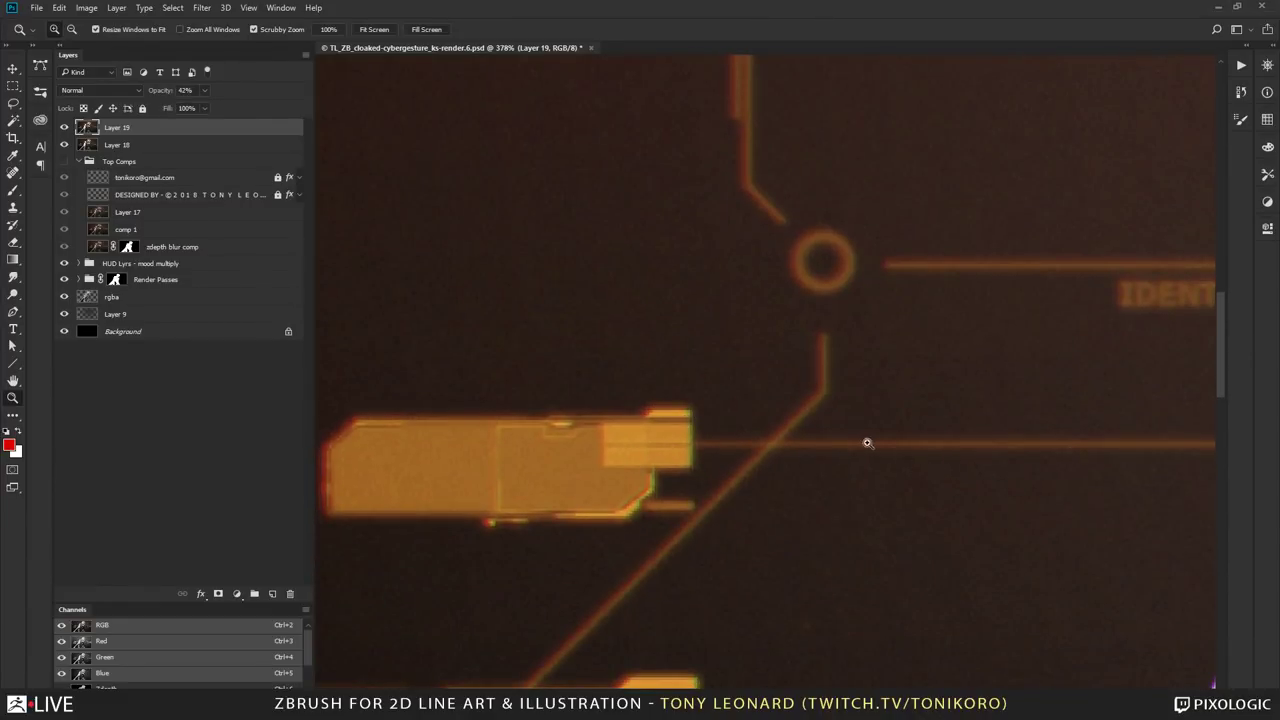
{"action": "left_click_drag", "start_coordinate": [994, 449], "coordinate": [705, 500]}
{"action": "scroll", "coordinate": [705, 500], "scroll_direction": "up", "scroll_amount": 5}
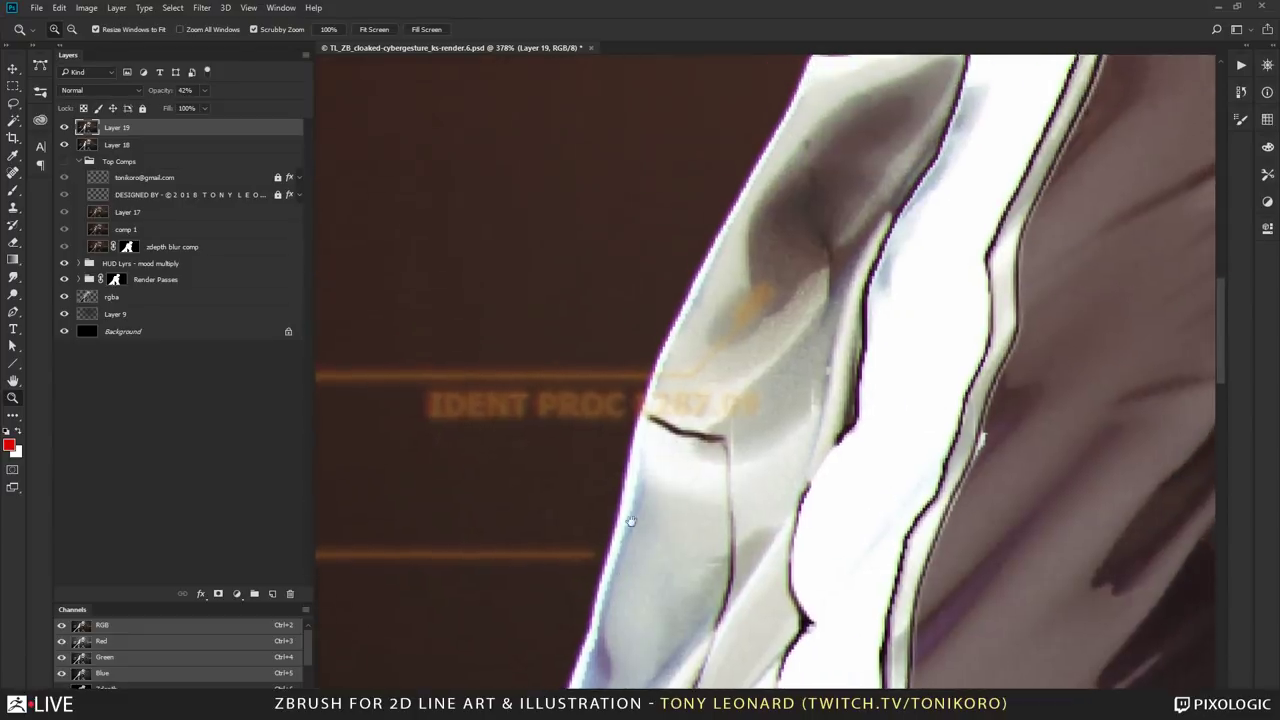
{"action": "scroll", "coordinate": [924, 291], "scroll_direction": "up", "scroll_amount": 5}
{"action": "scroll", "coordinate": [924, 291], "scroll_direction": "right", "scroll_amount": 5}
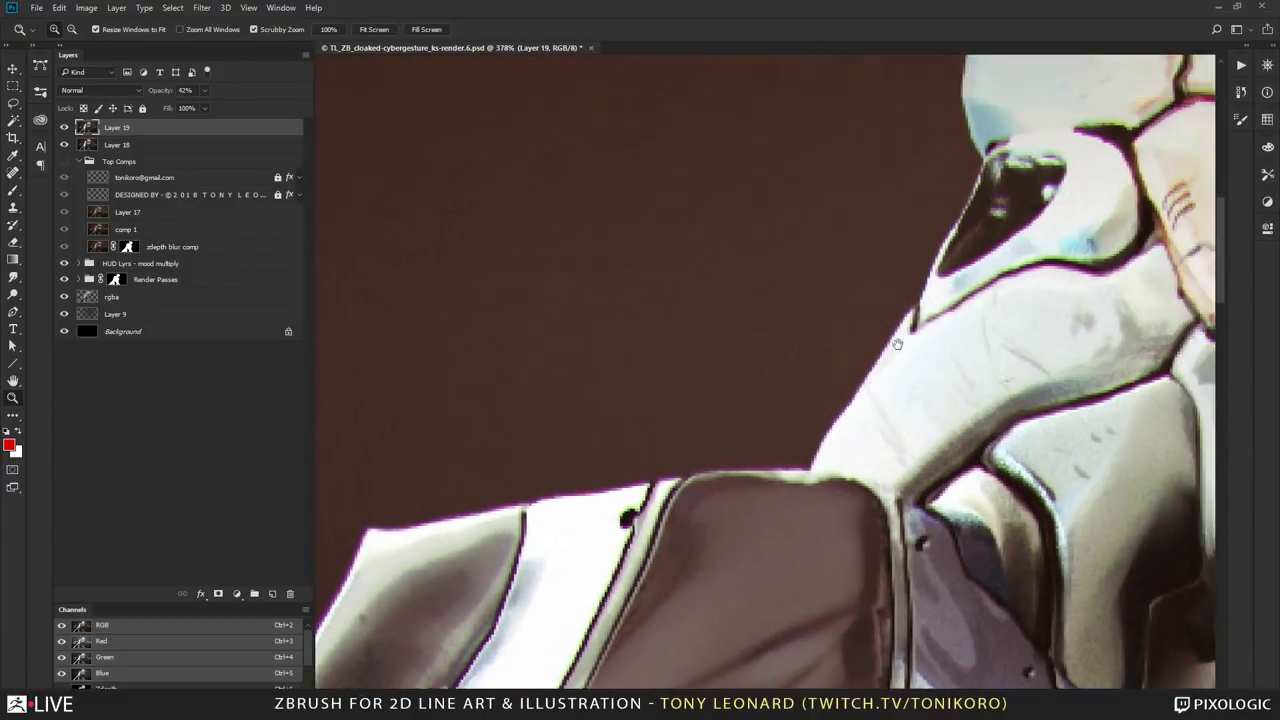
{"action": "left_click_drag", "start_coordinate": [897, 344], "coordinate": [680, 271]}
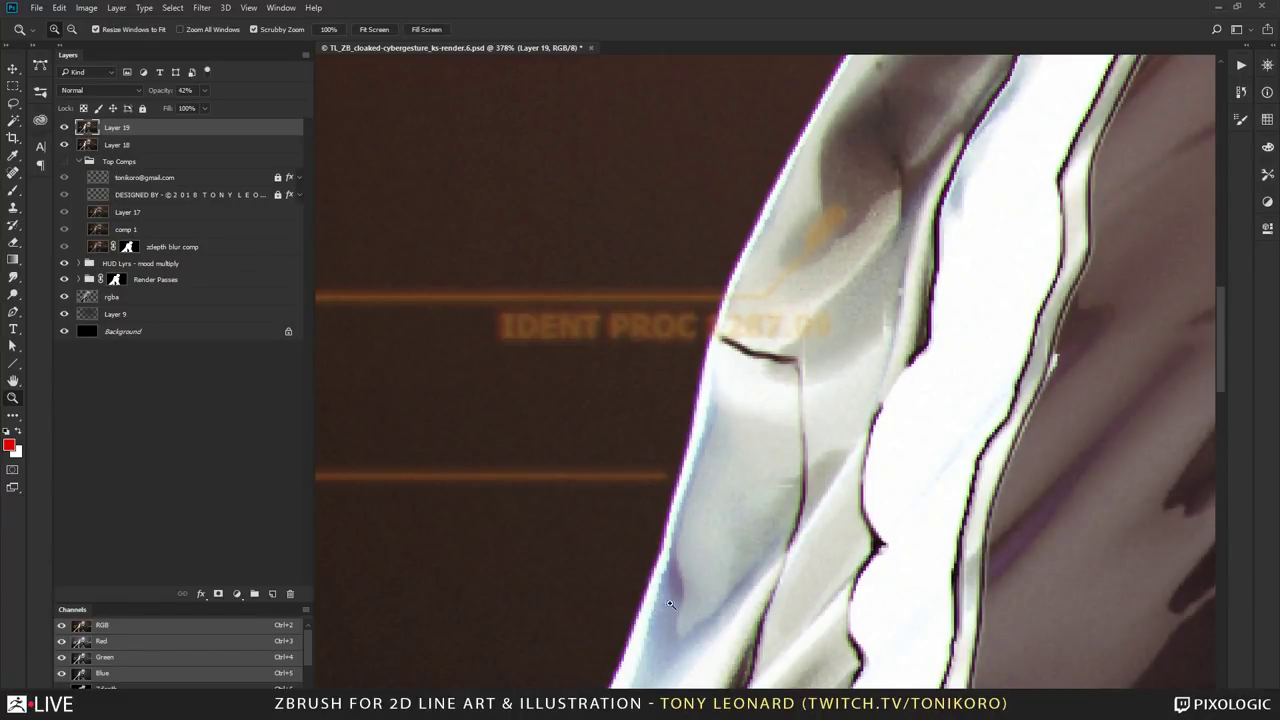
{"action": "left_click", "coordinate": [830, 202], "text": "alt"}
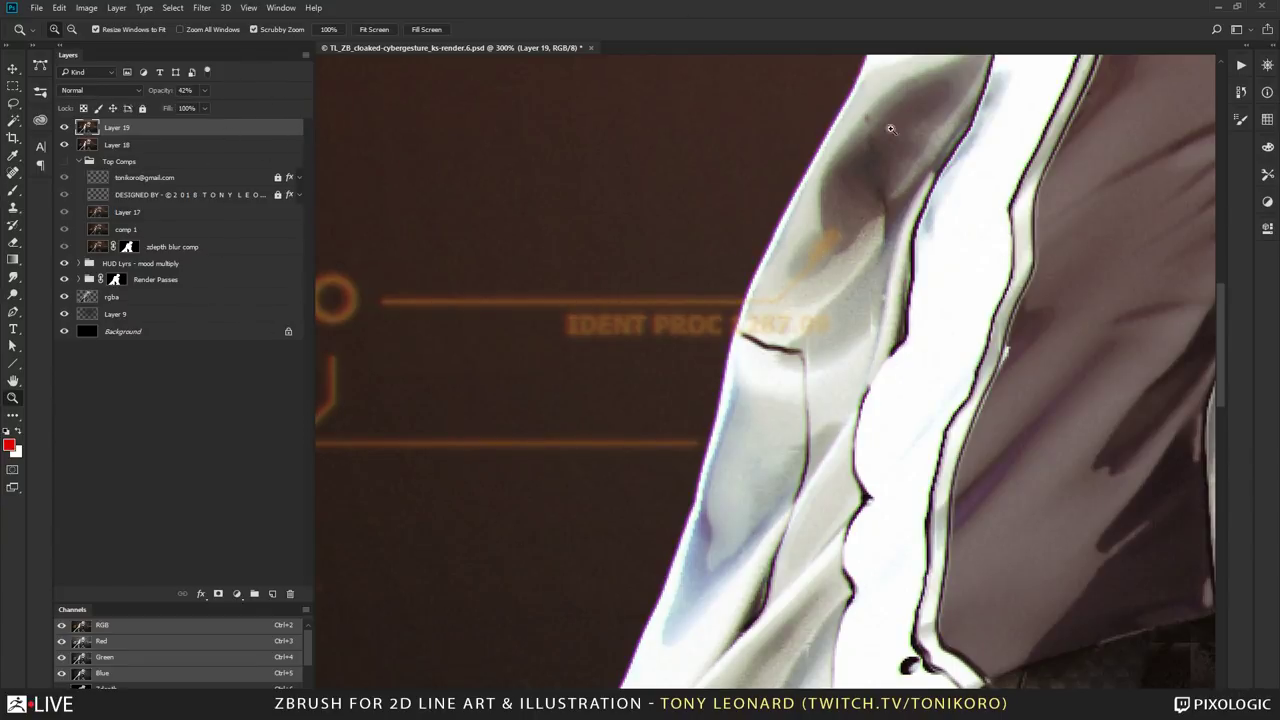
{"action": "mouse_move", "coordinate": [760, 134]}
{"action": "left_mouse_down"}
{"action": "mouse_move", "coordinate": [968, 130]}
{"action": "mouse_move", "coordinate": [760, 132]}
{"action": "left_mouse_up"}
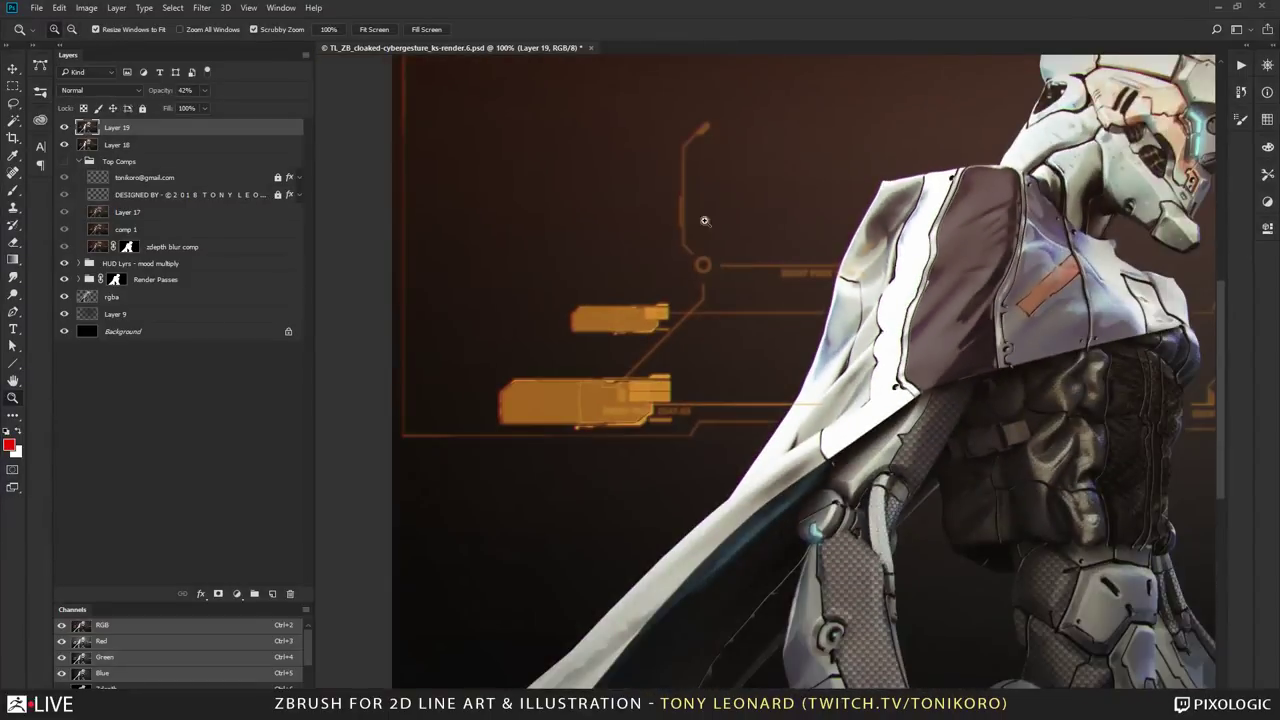
{"action": "left_click_drag", "start_coordinate": [1105, 214], "coordinate": [705, 300]}
{"action": "left_click", "coordinate": [705, 300], "text": "alt"}
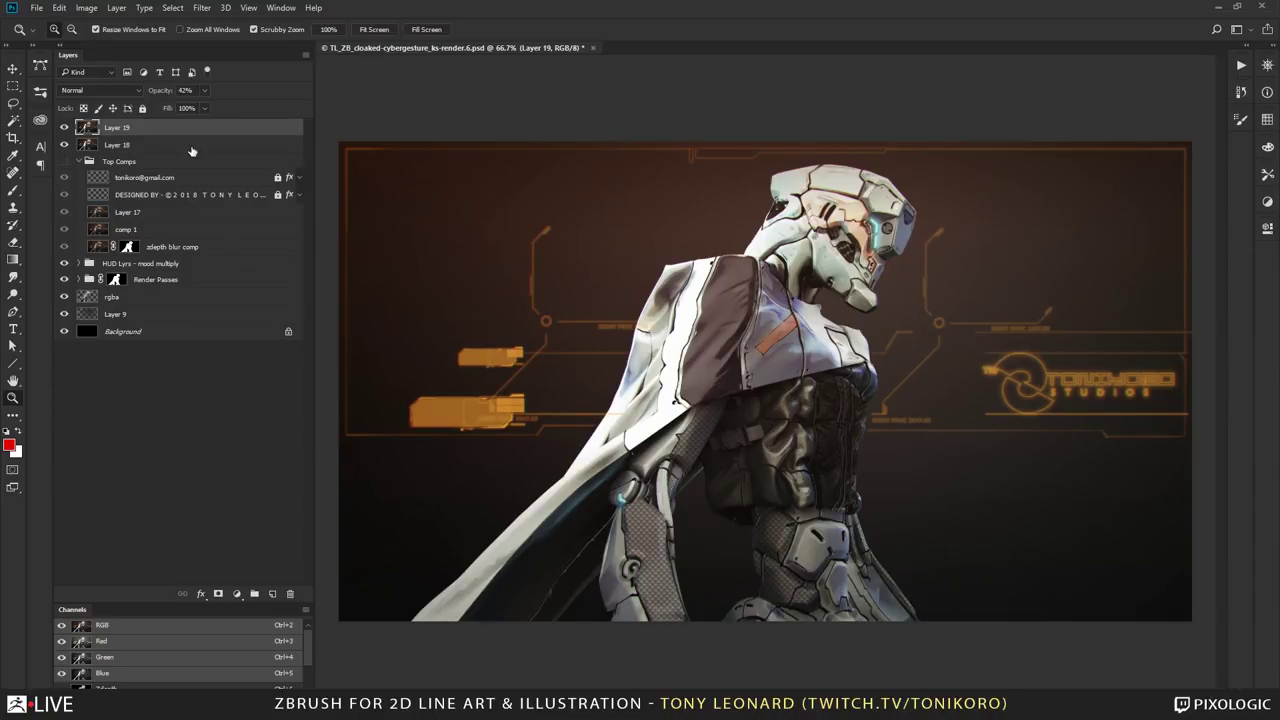
{"action": "left_click", "coordinate": [771, 415]}
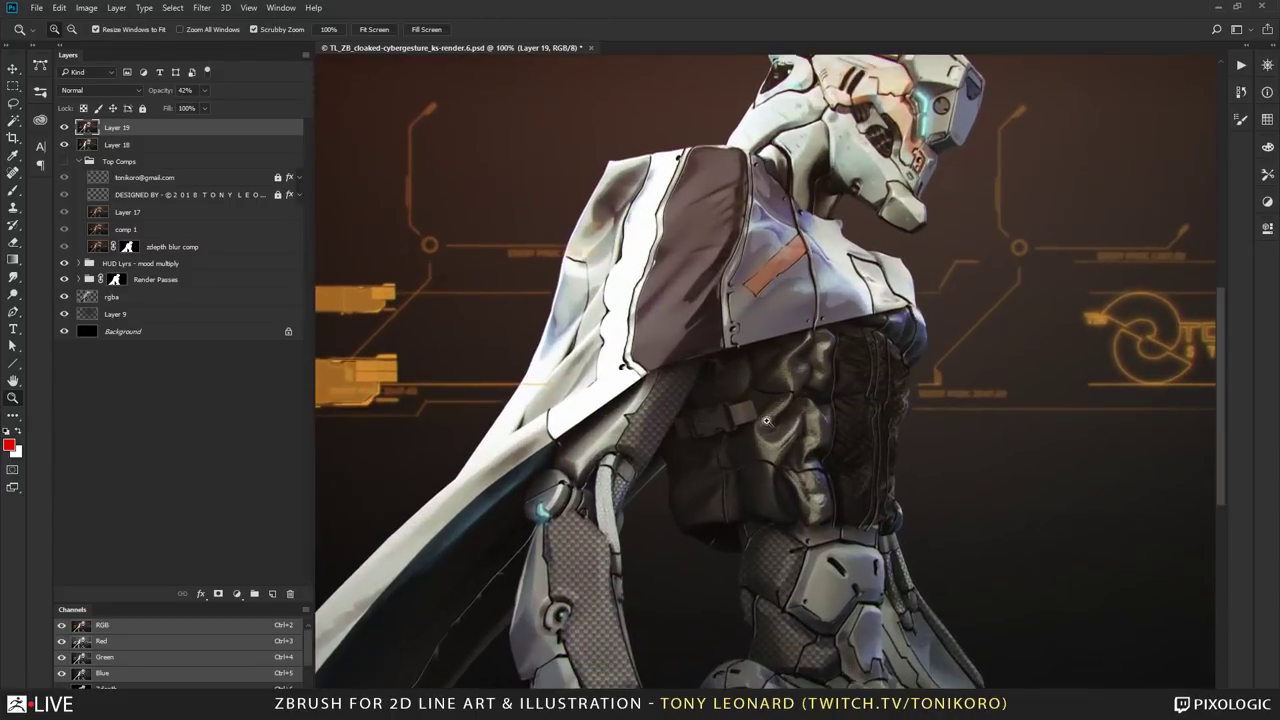
{"action": "left_click_drag", "start_coordinate": [780, 456], "coordinate": [742, 418]}
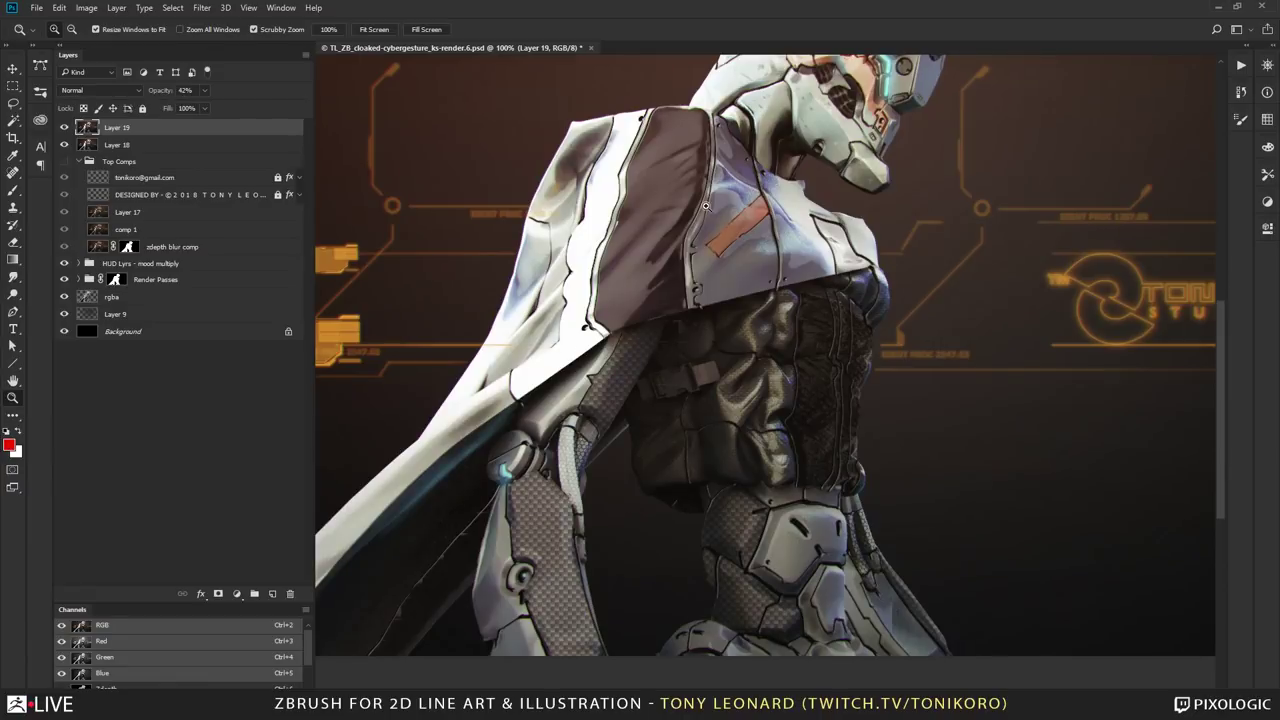
{"action": "left_click_drag", "start_coordinate": [750, 203], "coordinate": [705, 318]}
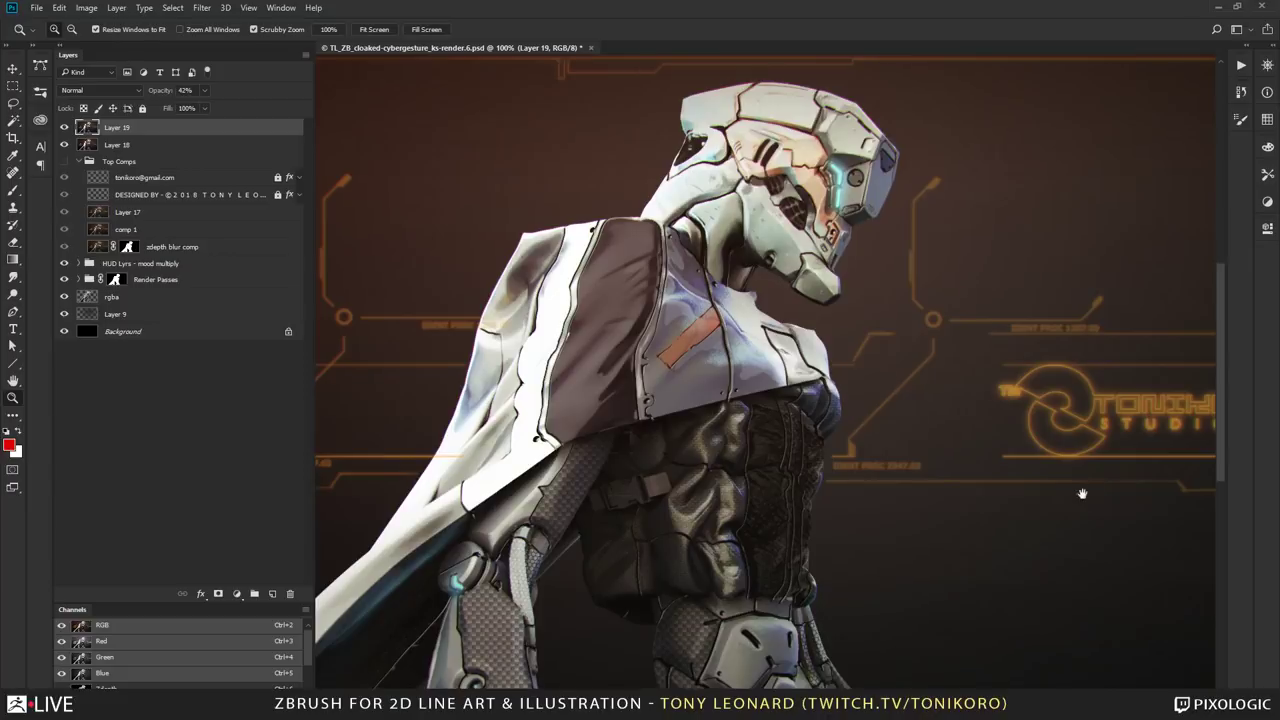
{"action": "left_click_drag", "start_coordinate": [1080, 491], "coordinate": [929, 457]}
{"action": "left_click_drag", "start_coordinate": [786, 457], "coordinate": [920, 500]}
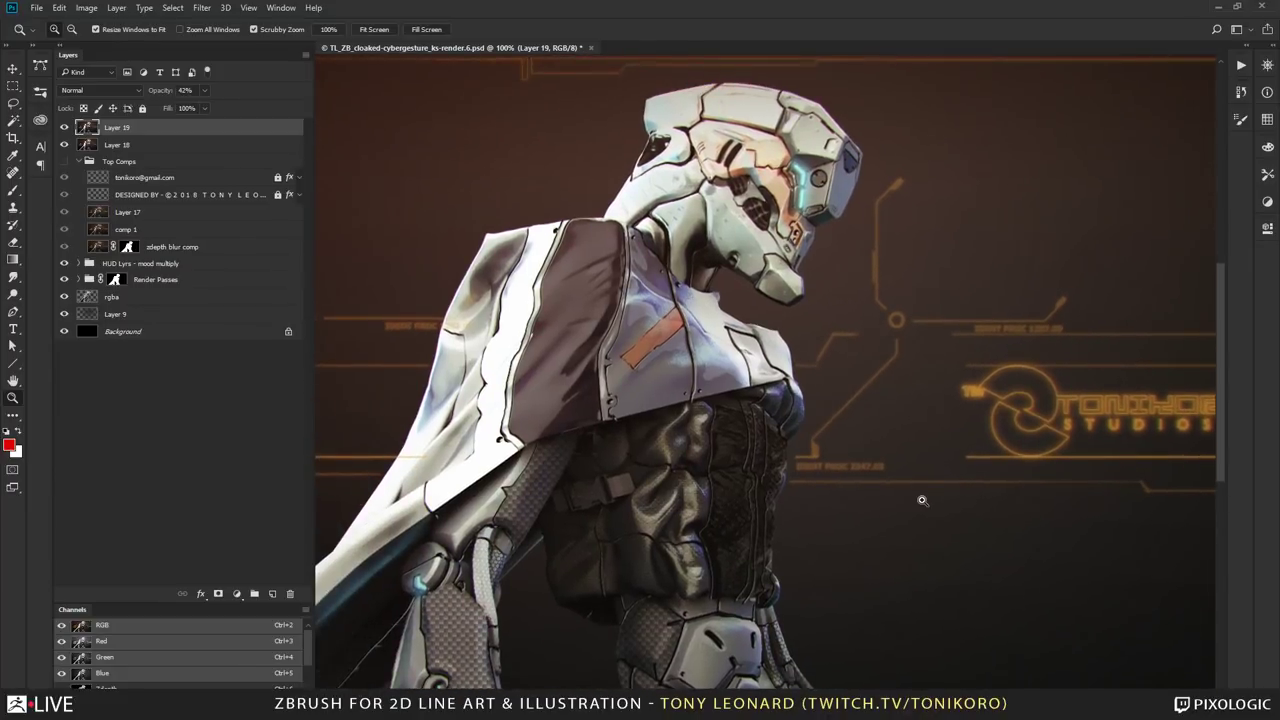
{"action": "left_click", "coordinate": [920, 500], "text": "alt"}
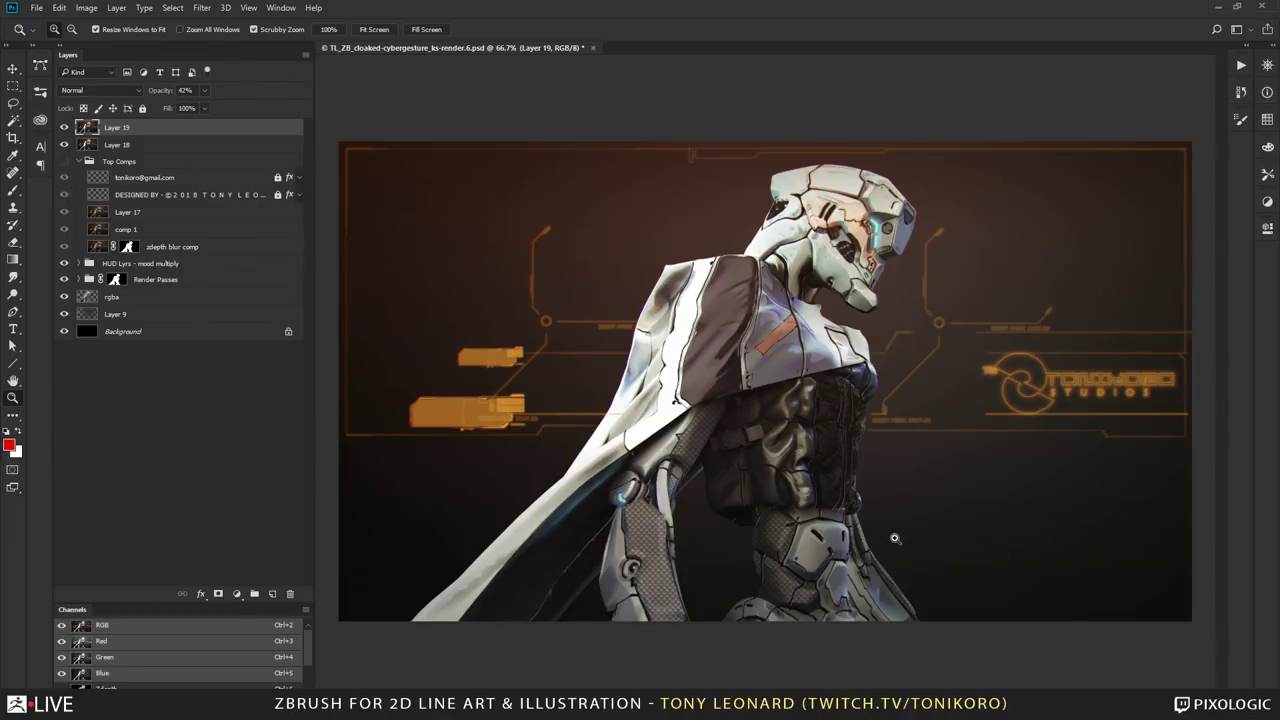
{"action": "left_click", "coordinate": [783, 392]}
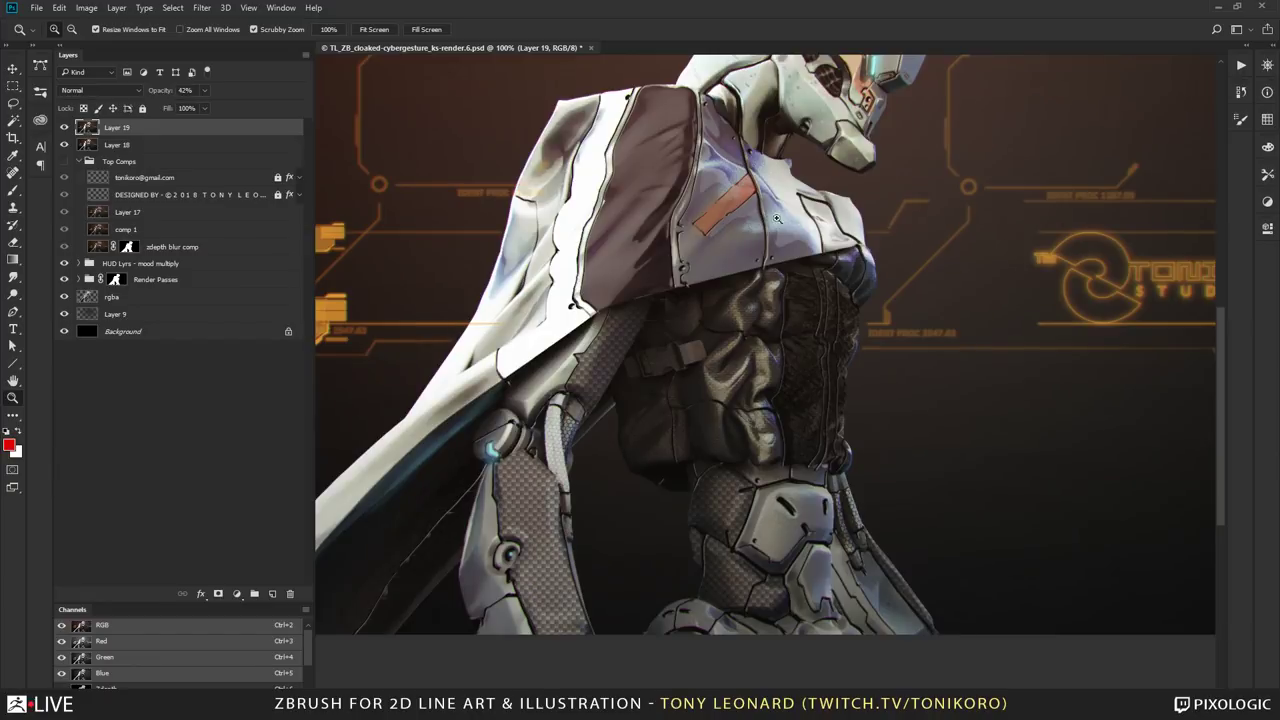
{"action": "left_click_drag", "start_coordinate": [788, 340], "coordinate": [732, 370]}
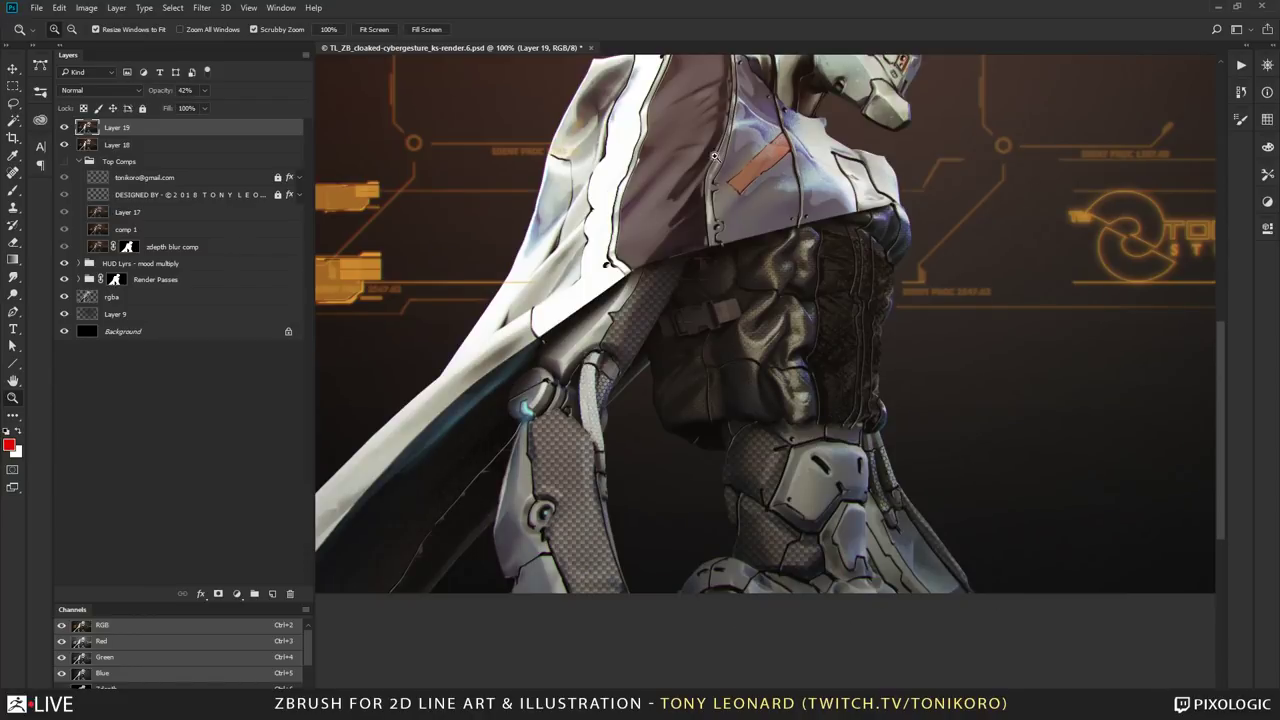
{"action": "left_click_drag", "start_coordinate": [712, 225], "coordinate": [785, 340]}
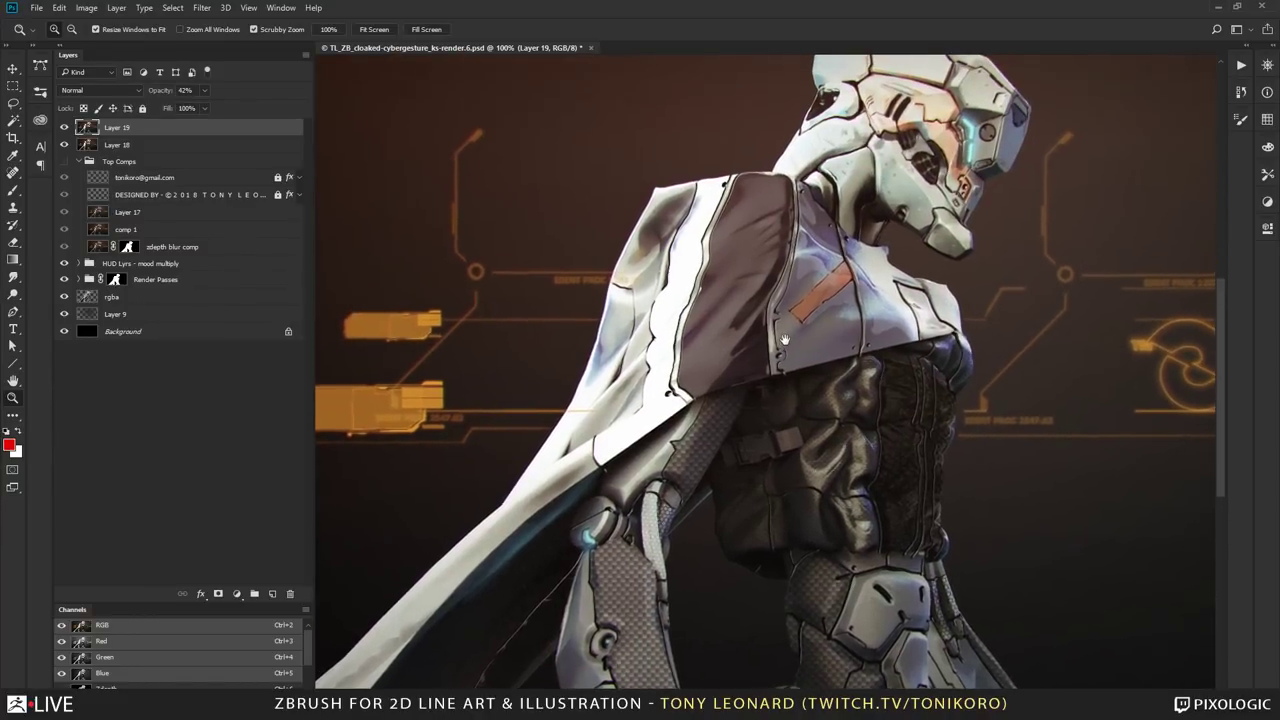
{"action": "left_click_drag", "start_coordinate": [737, 437], "coordinate": [737, 351]}
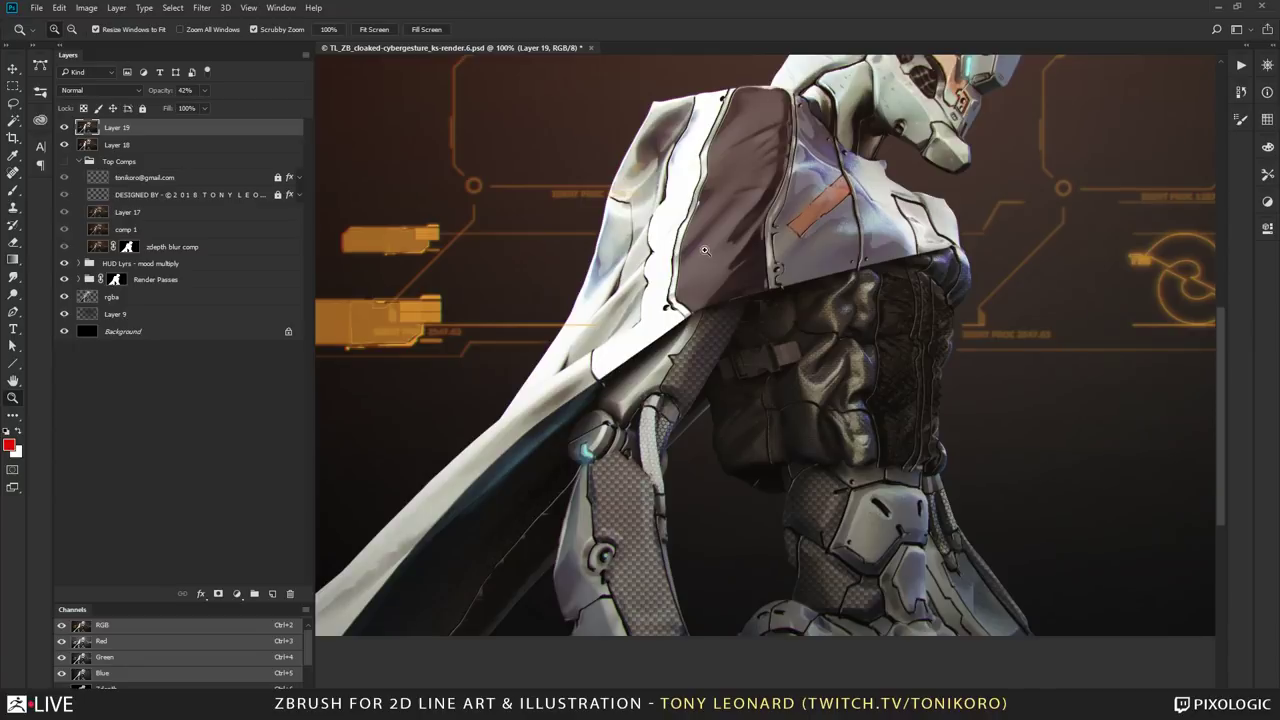
{"action": "left_click_drag", "start_coordinate": [934, 190], "coordinate": [882, 305]}
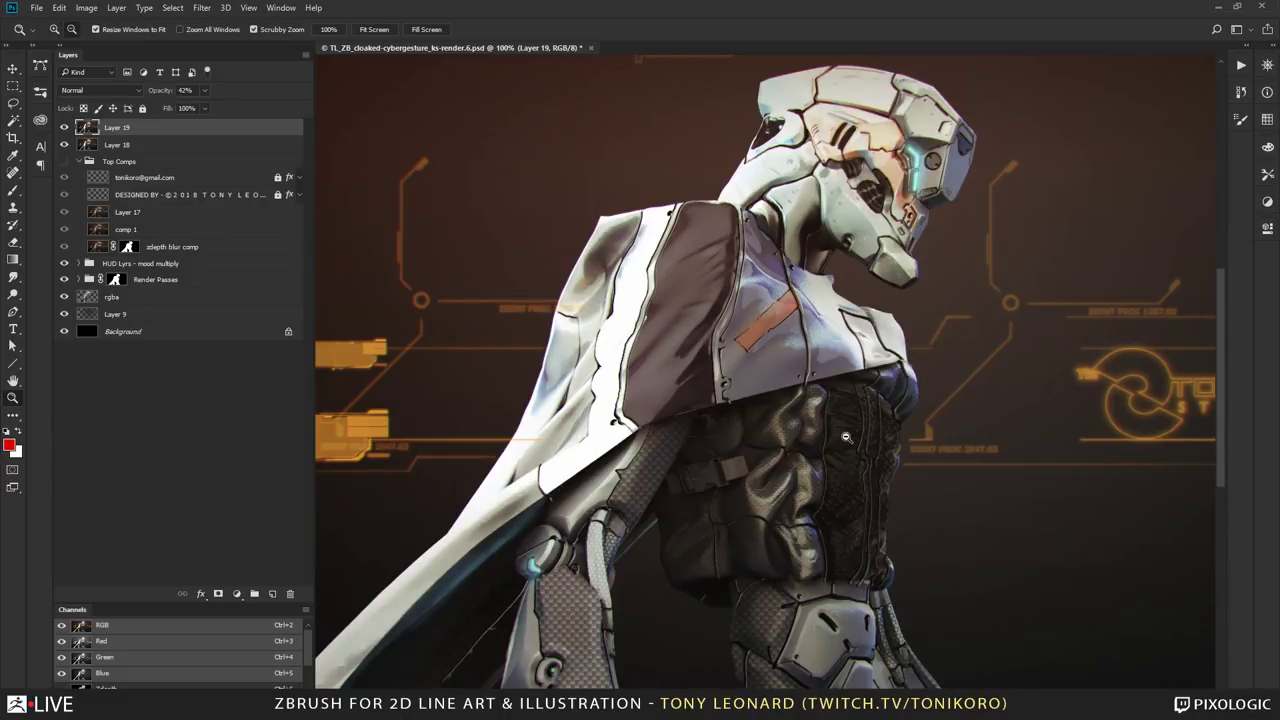
{"action": "left_click", "coordinate": [948, 447], "text": "alt"}
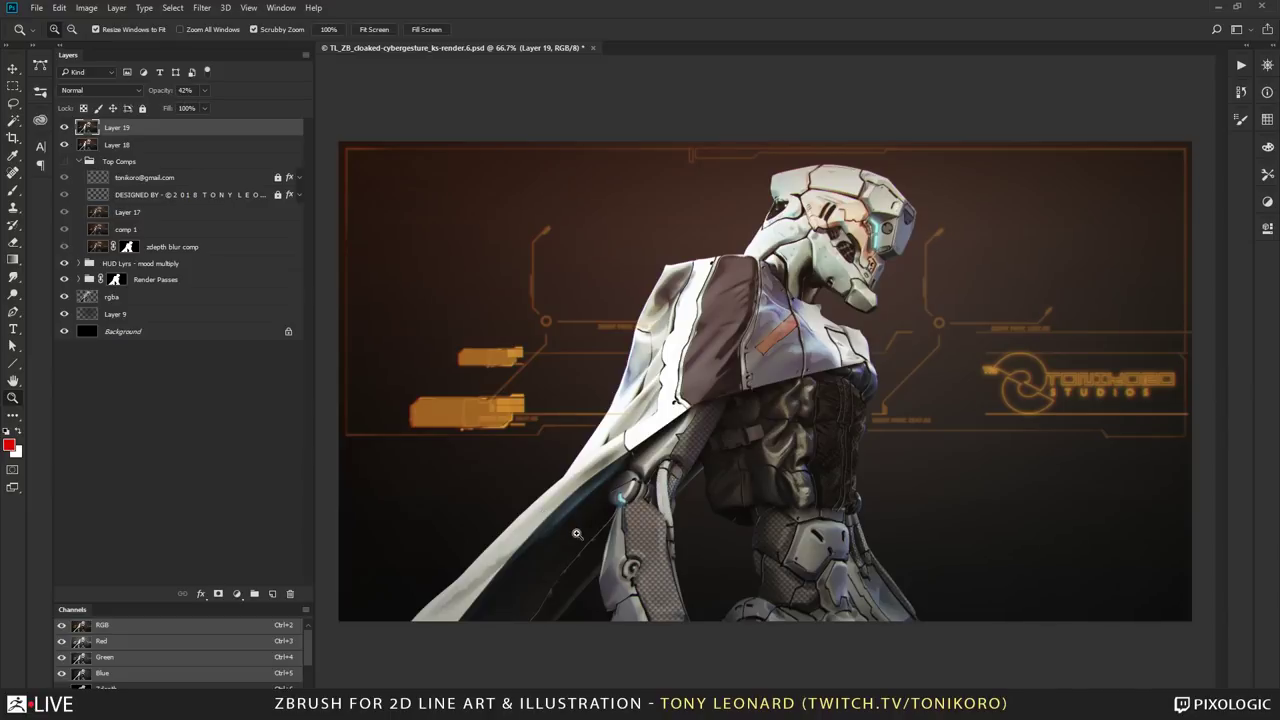
Step: Inspect the cape and elbow close-up, then close the cyborg render without saving
{"action": "left_click_drag", "start_coordinate": [576, 533], "coordinate": [763, 220]}
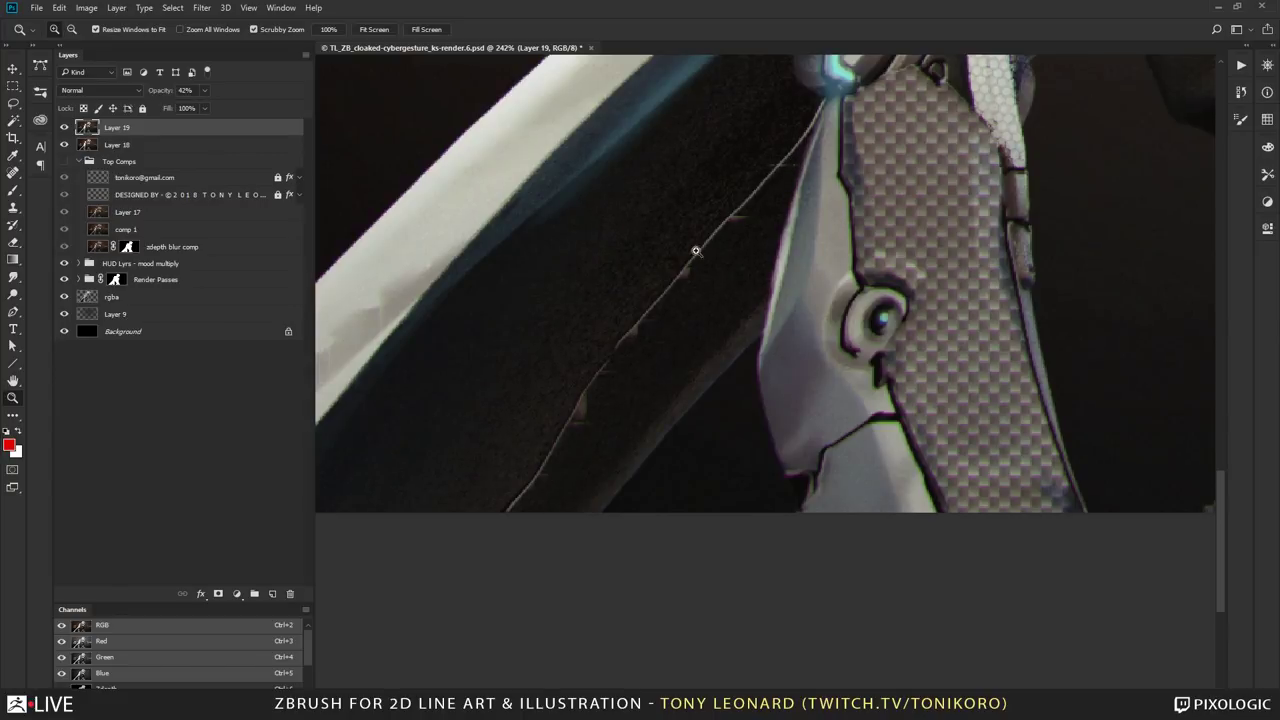
{"action": "left_click_drag", "start_coordinate": [700, 286], "coordinate": [535, 503]}
{"action": "scroll", "coordinate": [609, 277], "scroll_direction": "down", "scroll_amount": 4, "text": "alt"}
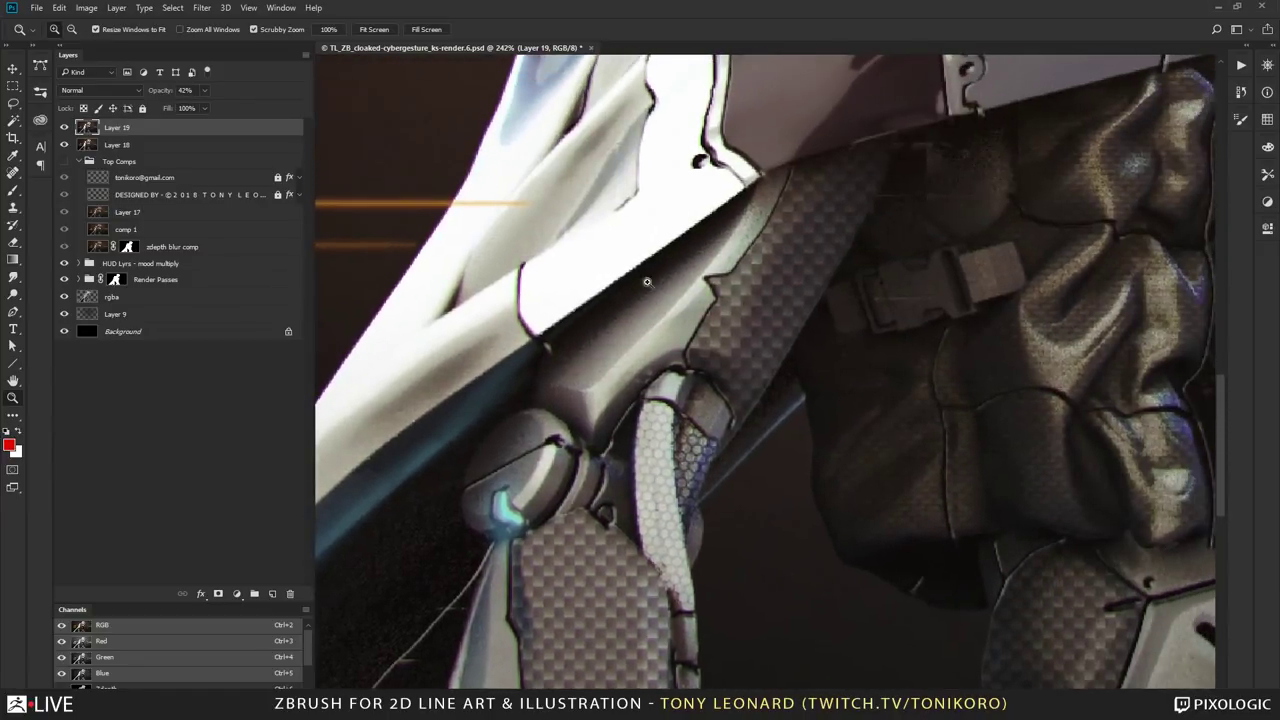
{"action": "scroll", "coordinate": [695, 232], "scroll_direction": "down", "scroll_amount": 1, "text": "alt"}
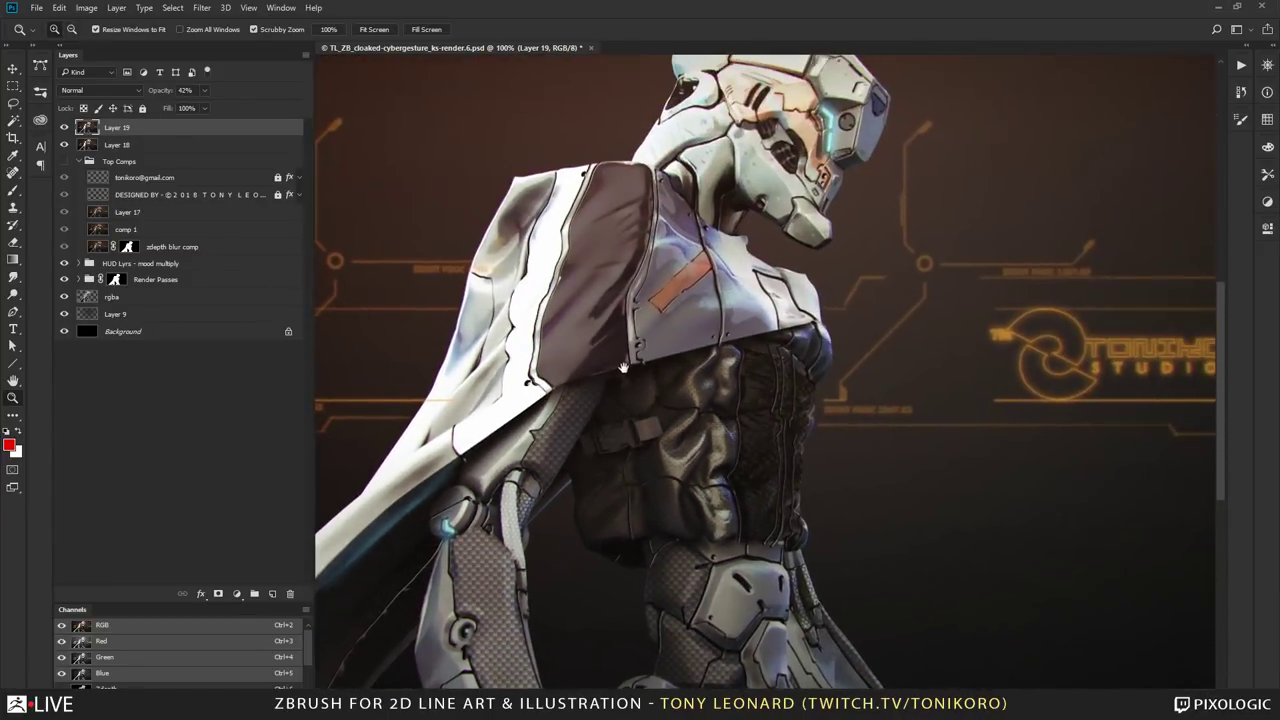
{"action": "scroll", "coordinate": [671, 375], "scroll_direction": "down", "scroll_amount": 1, "text": "alt"}
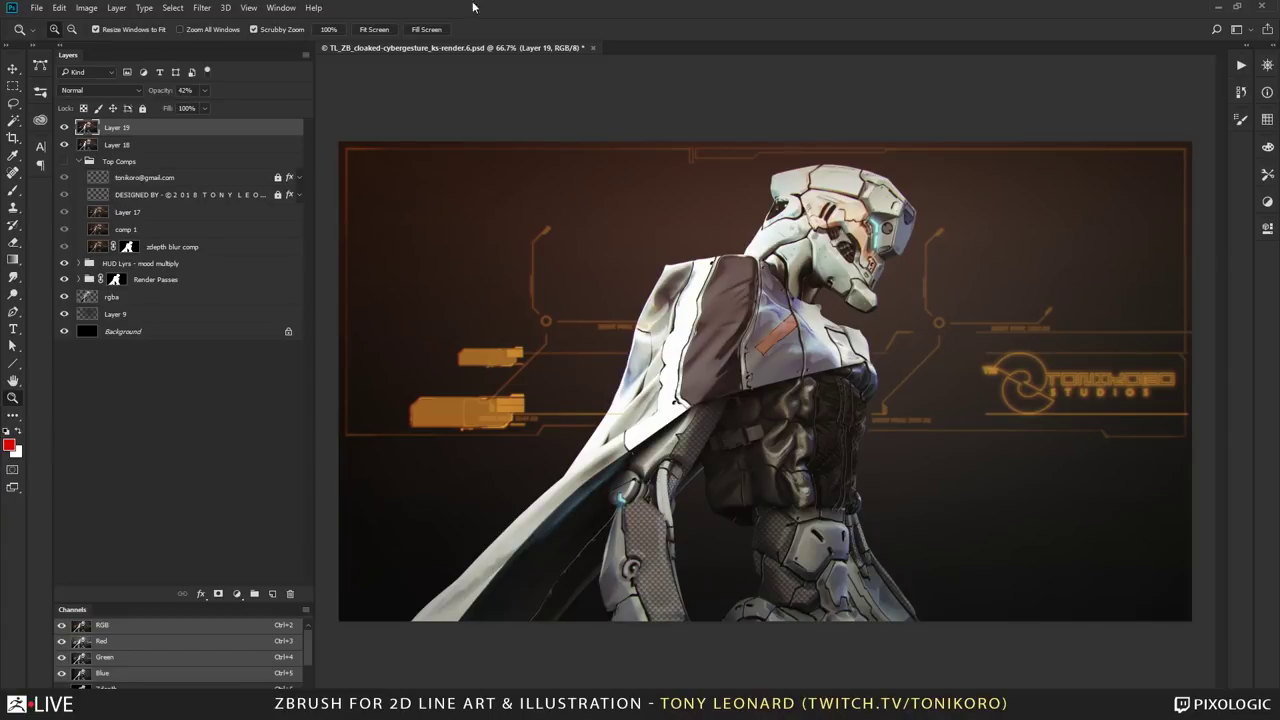
{"action": "left_click", "coordinate": [592, 47]}
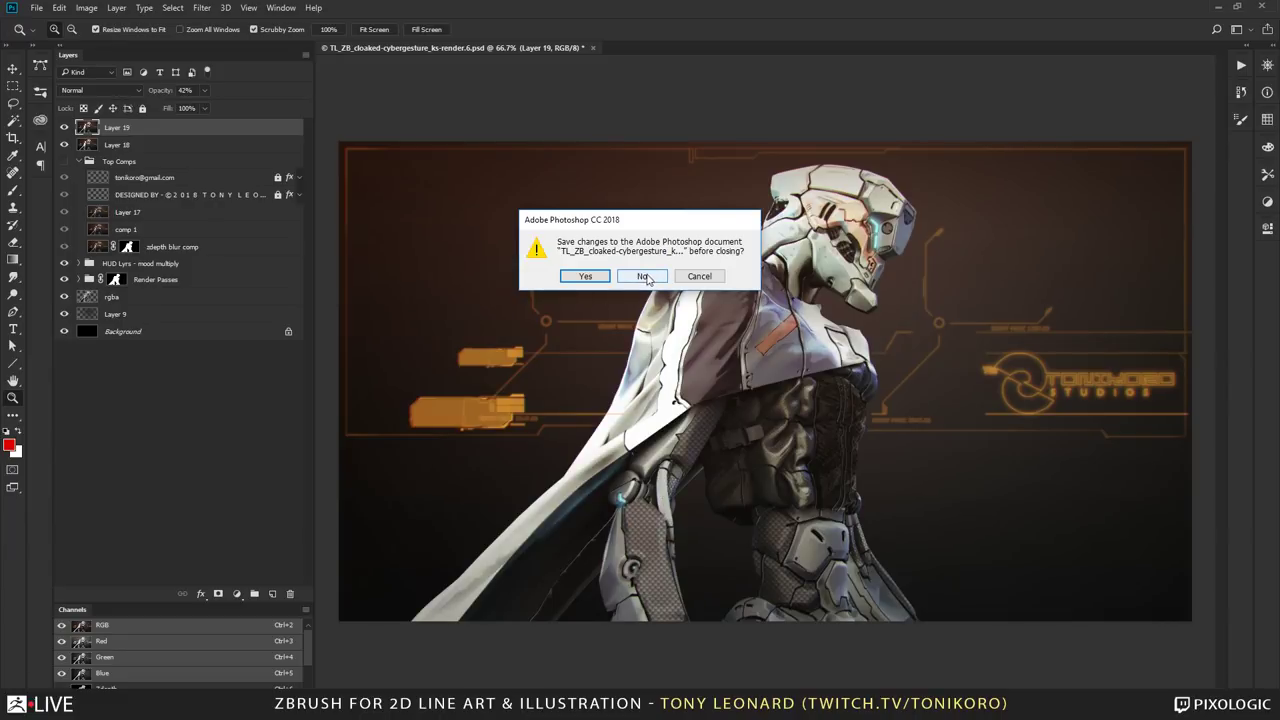
{"action": "left_click", "coordinate": [646, 277]}
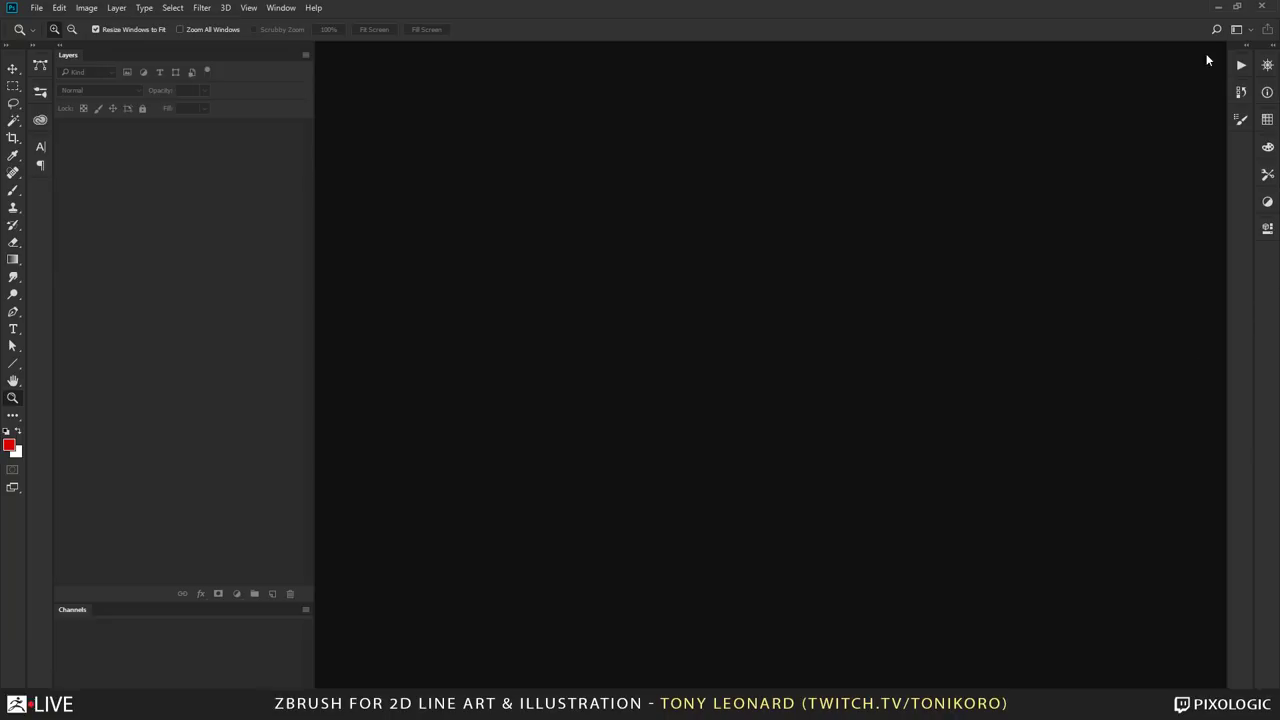
Step: Switch to ZBrush showing the cloaked cyborg sculpt
{"action": "key", "text": "alt+Tab"}
{"action": "key", "text": "alt+Tab"}
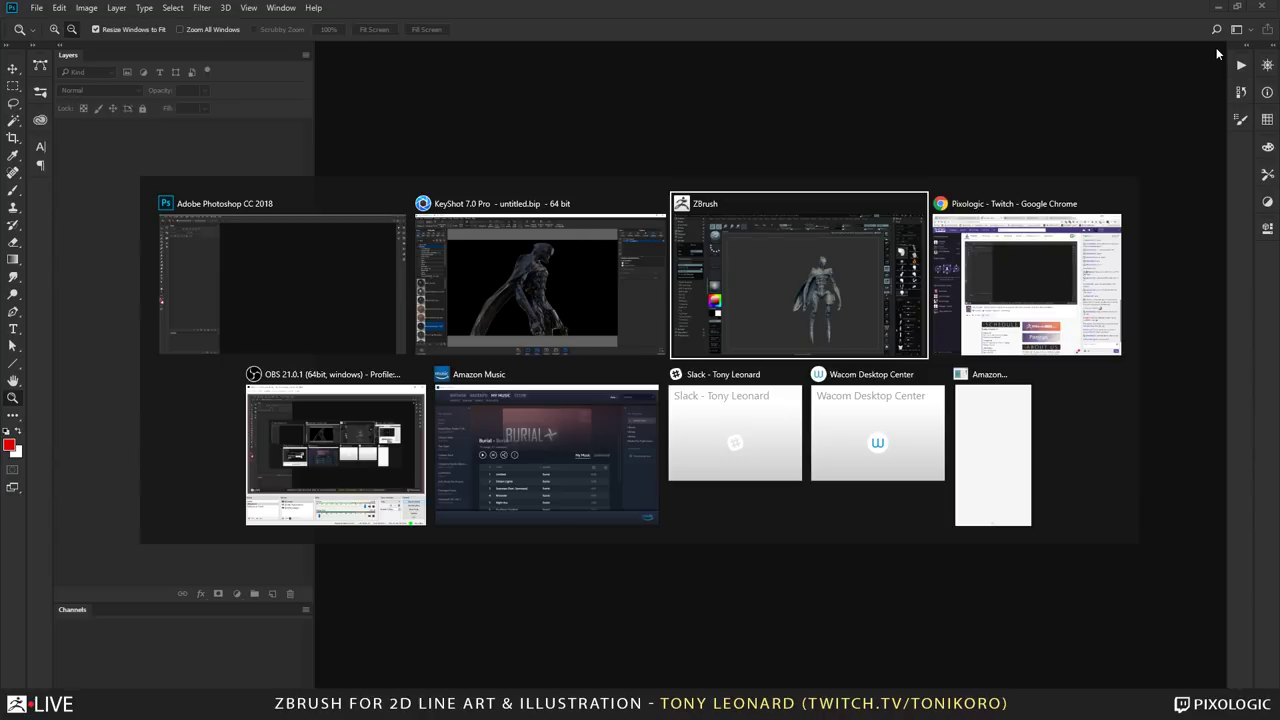
{"action": "mouse_move", "coordinate": [836, 381]}
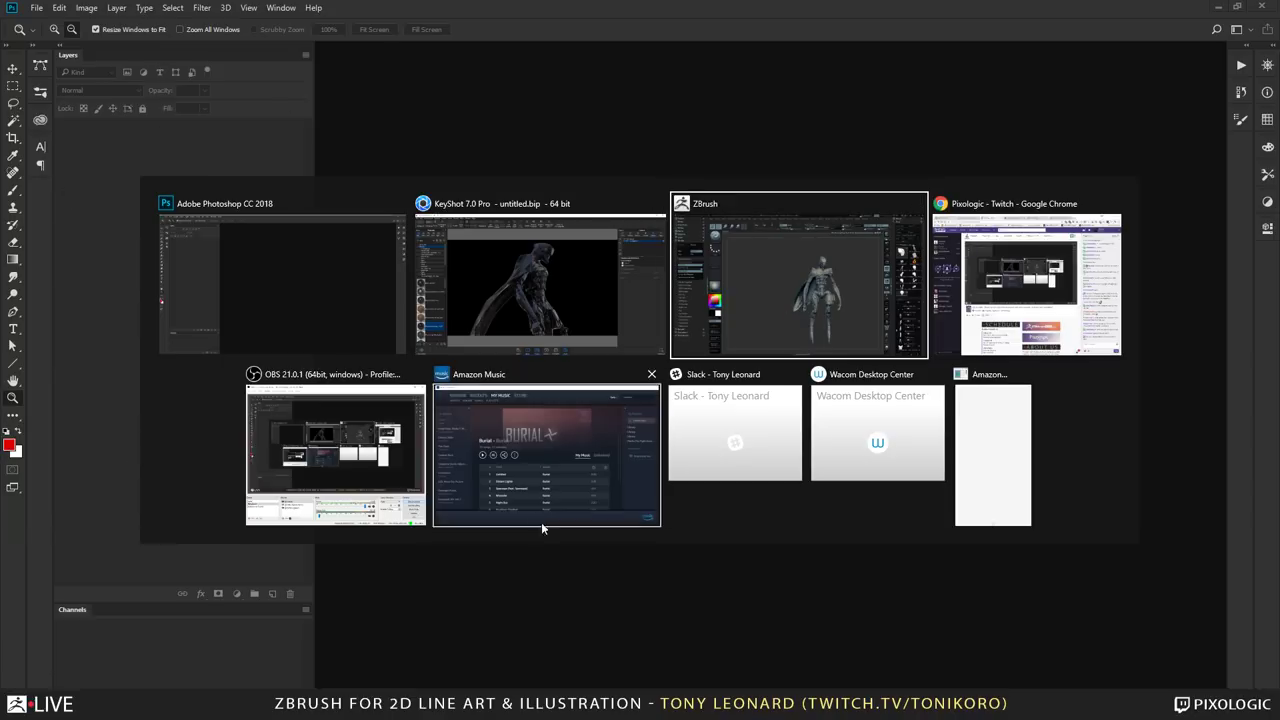
{"action": "left_click", "coordinate": [766, 288]}
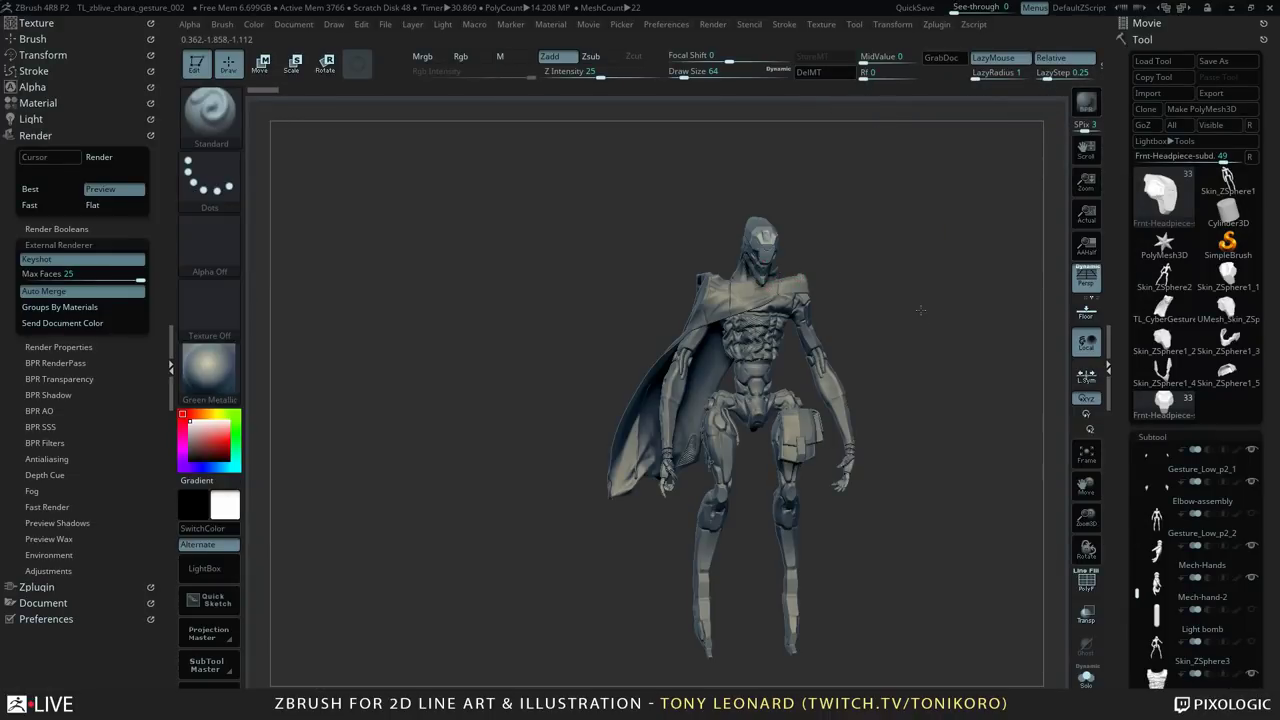
Step: Reopen ZBrush's Render palette and expand its Render Properties options
{"action": "left_click_drag", "start_coordinate": [920, 312], "coordinate": [959, 341]}
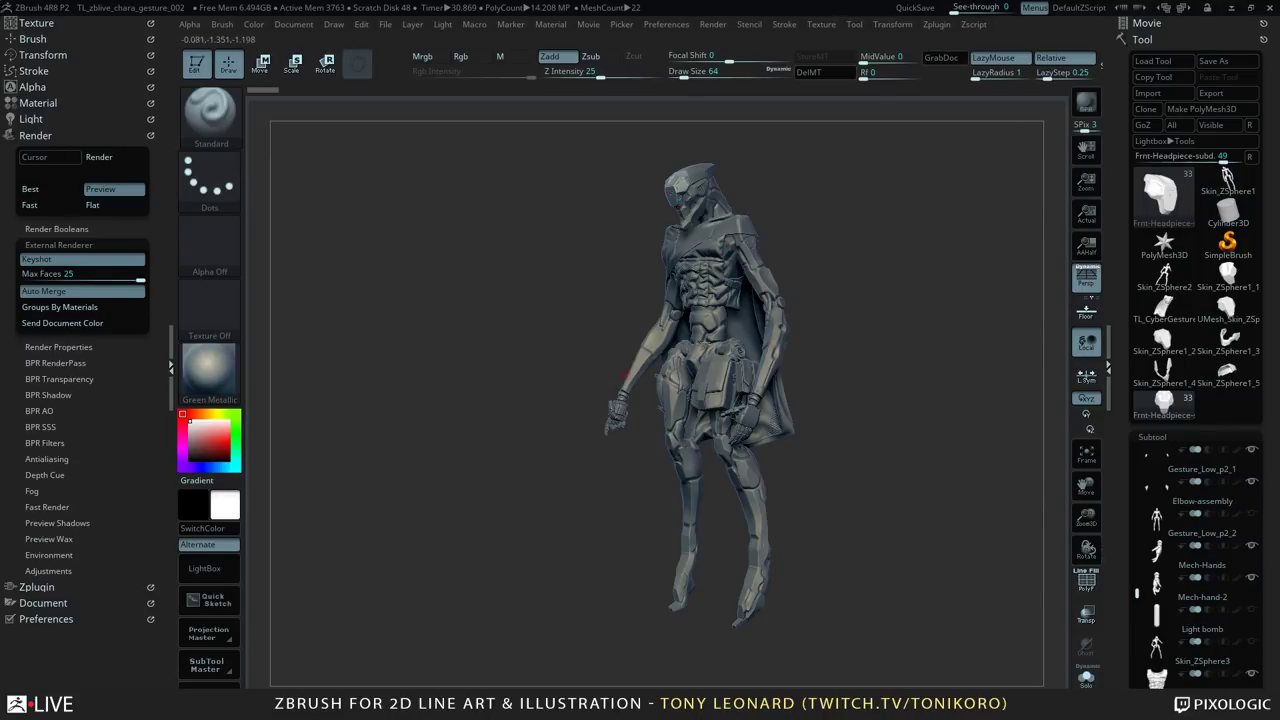
{"action": "left_click", "coordinate": [38, 133]}
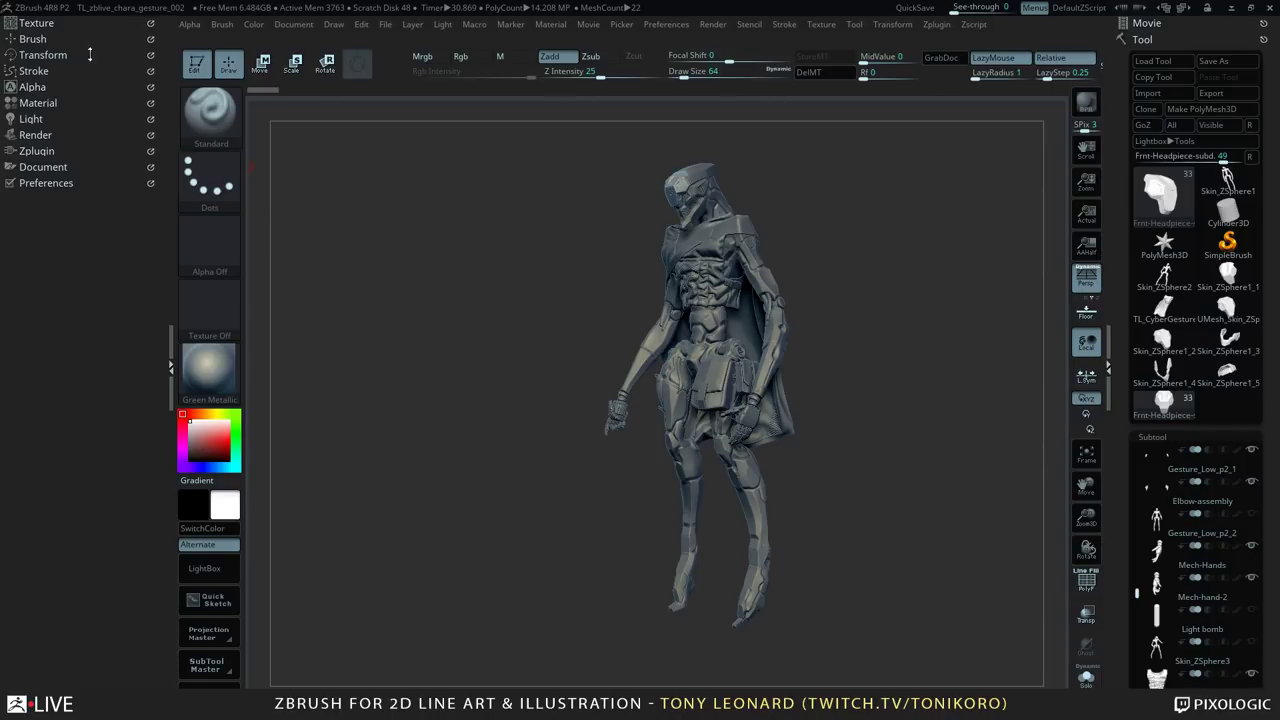
{"action": "left_click", "coordinate": [45, 134]}
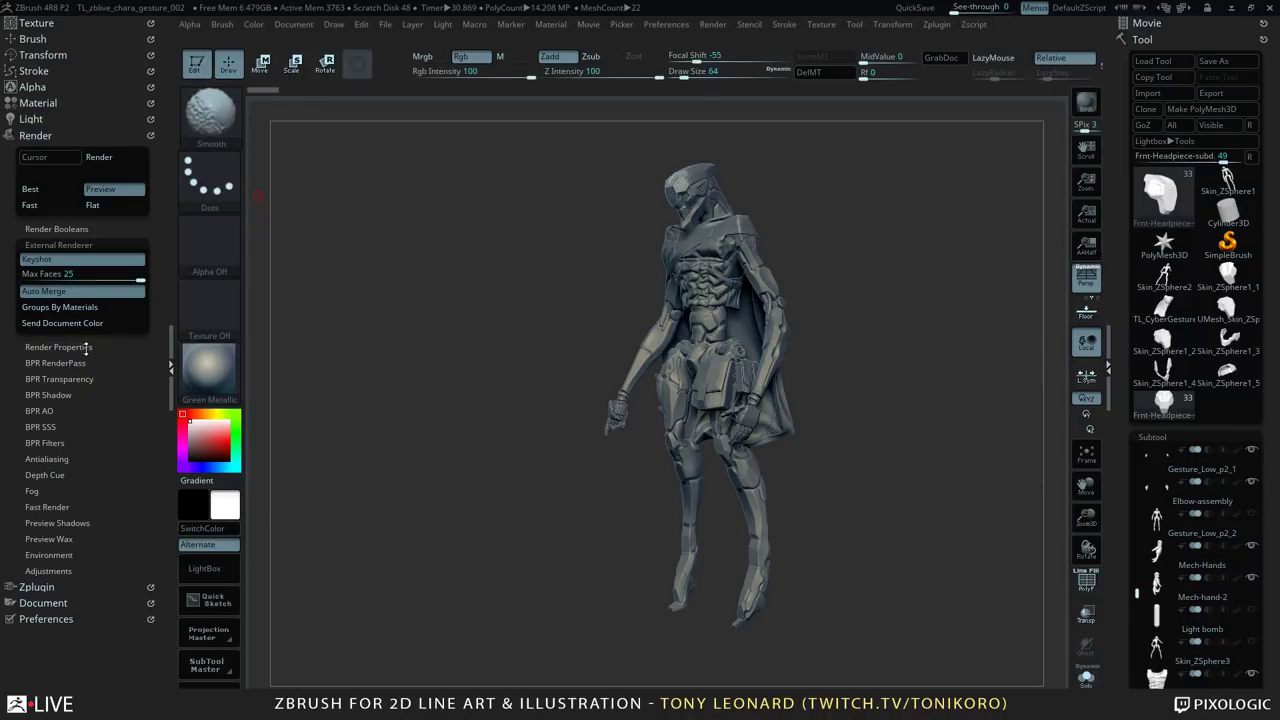
{"action": "left_click", "coordinate": [58, 347]}
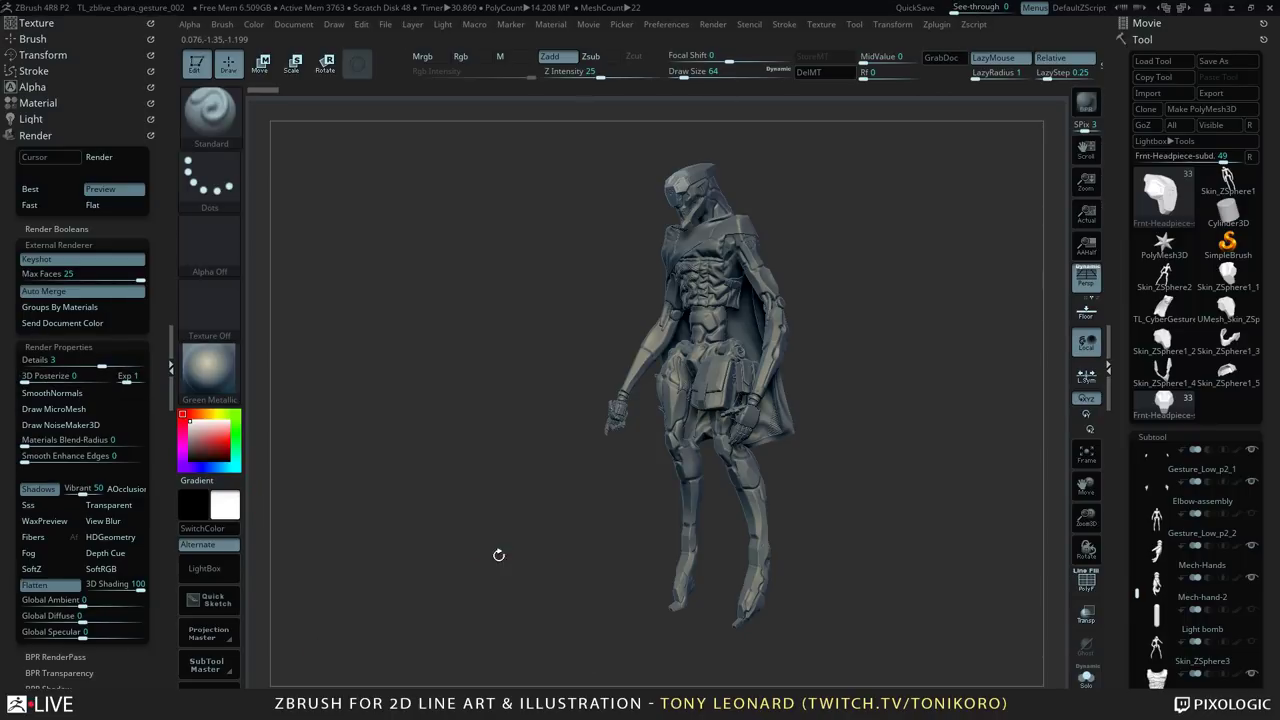
Step: Turn the cyborg model to a three-quarter view, then return to Photoshop
{"action": "left_click_drag", "start_coordinate": [437, 551], "coordinate": [560, 520], "text": "shift"}
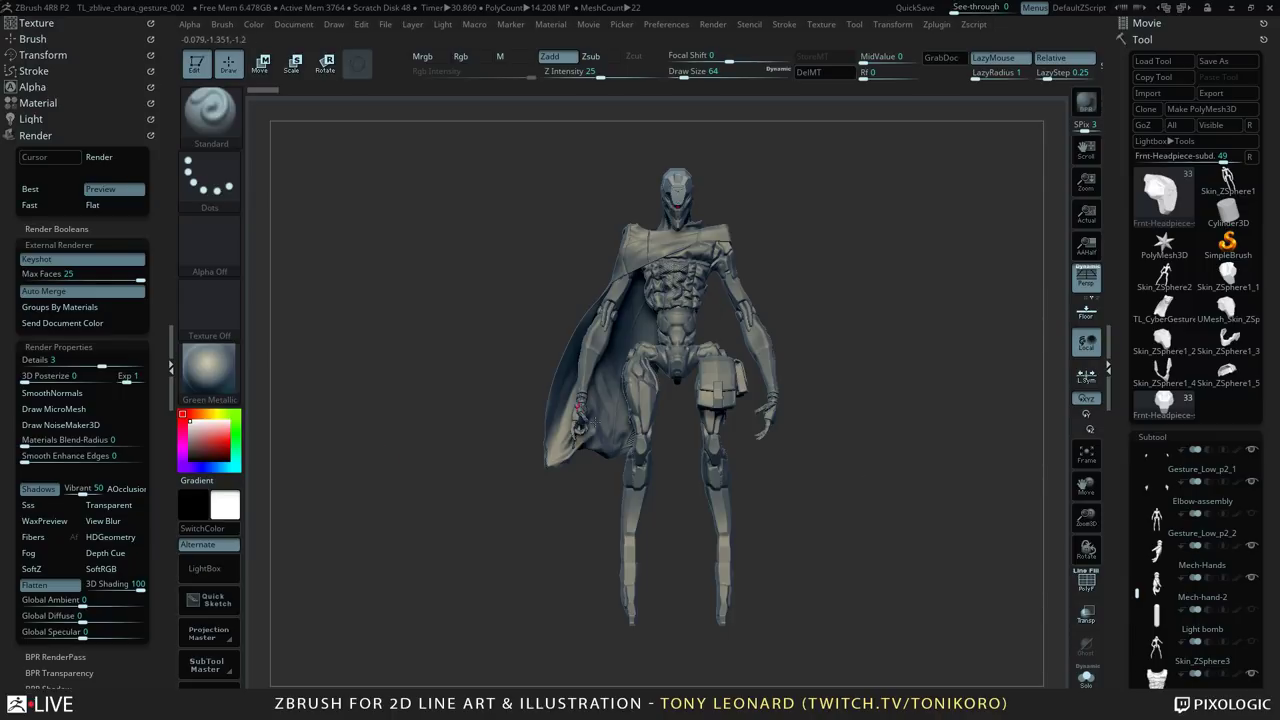
{"action": "mouse_move", "coordinate": [508, 398]}
{"action": "left_mouse_down"}
{"action": "mouse_move", "coordinate": [480, 397]}
{"action": "mouse_move", "coordinate": [488, 404]}
{"action": "left_mouse_up"}
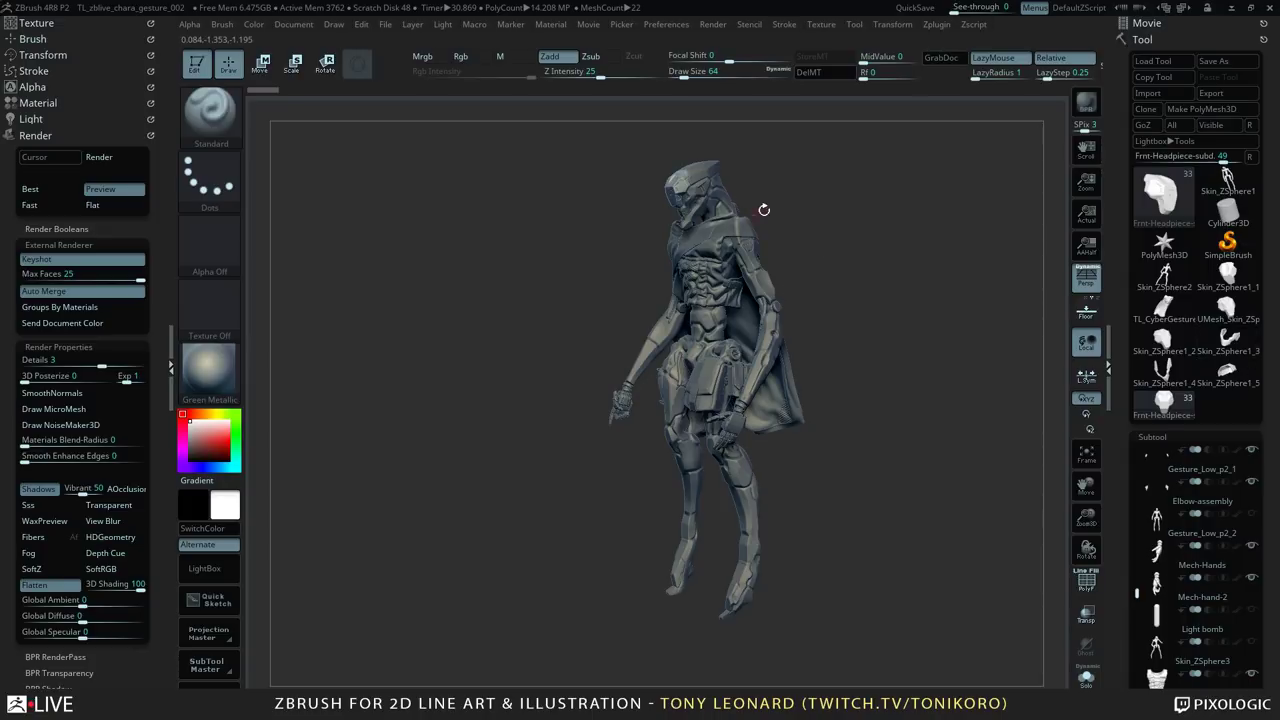
{"action": "key", "text": "alt+Tab"}
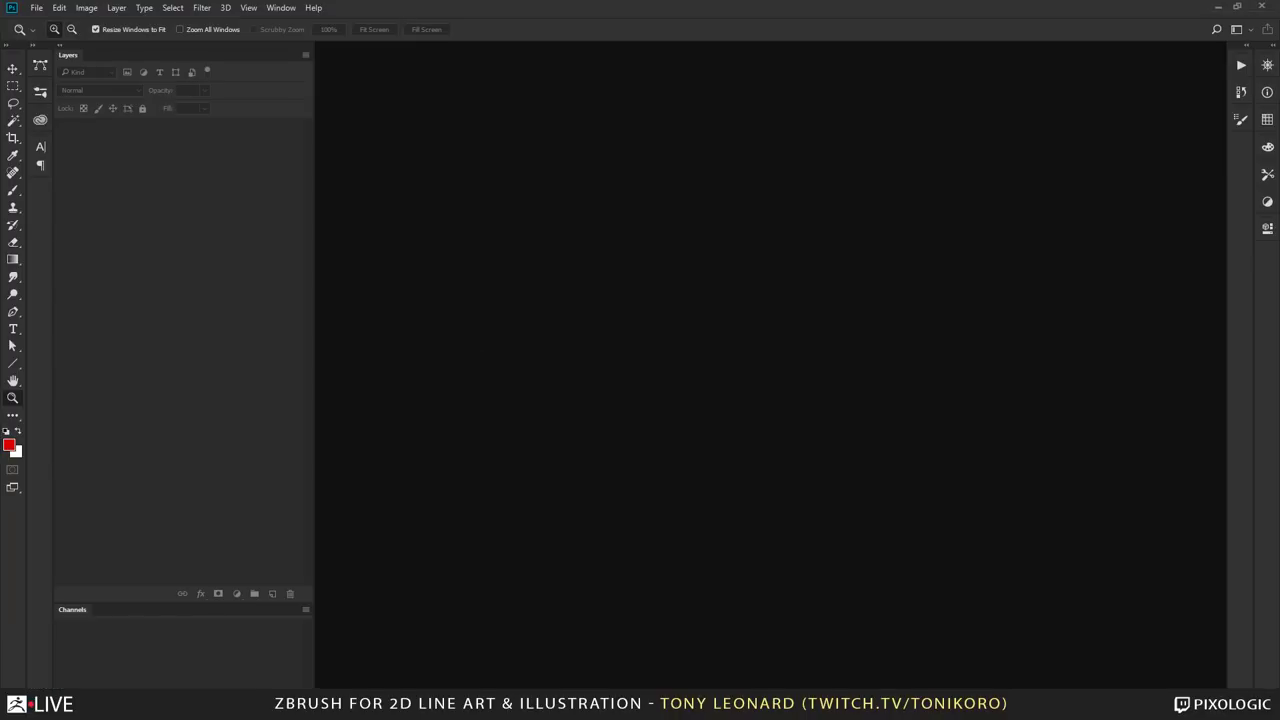
Step: Browse Photoshop's recent files without opening one, then minimise Photoshop and bring KeyShot forward
{"action": "left_click", "coordinate": [36, 8]}
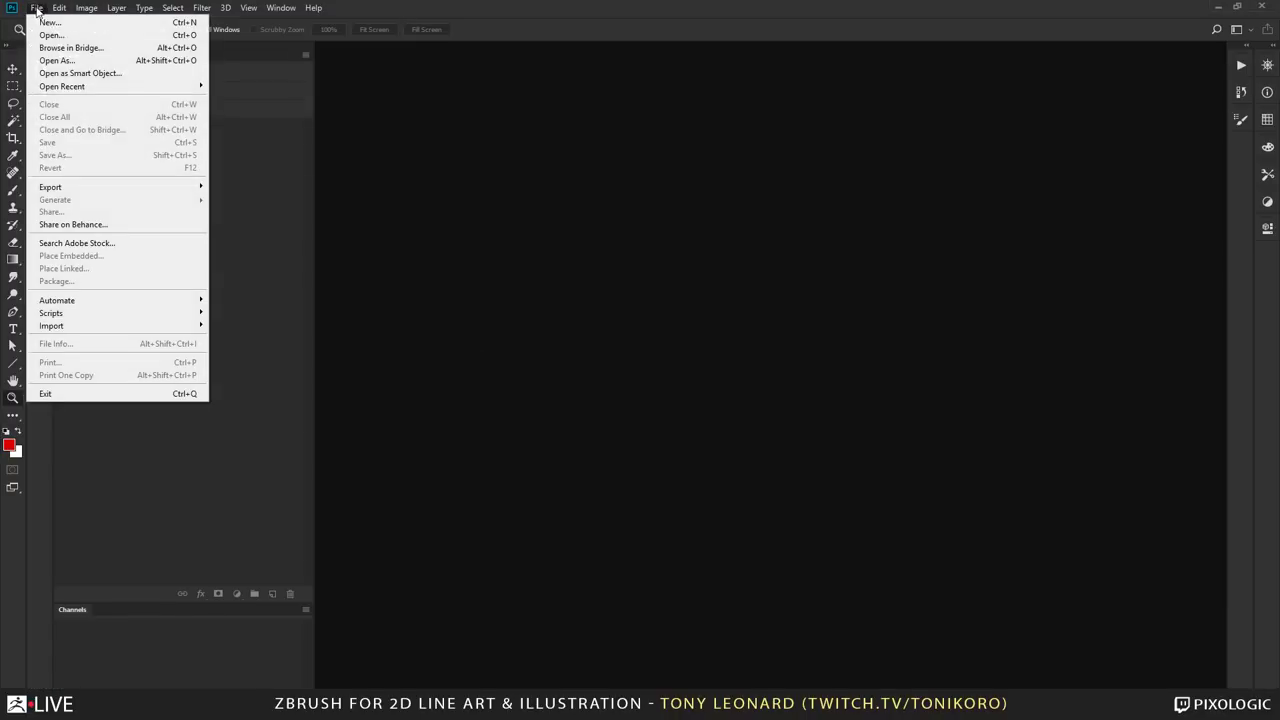
{"action": "mouse_move", "coordinate": [116, 86]}
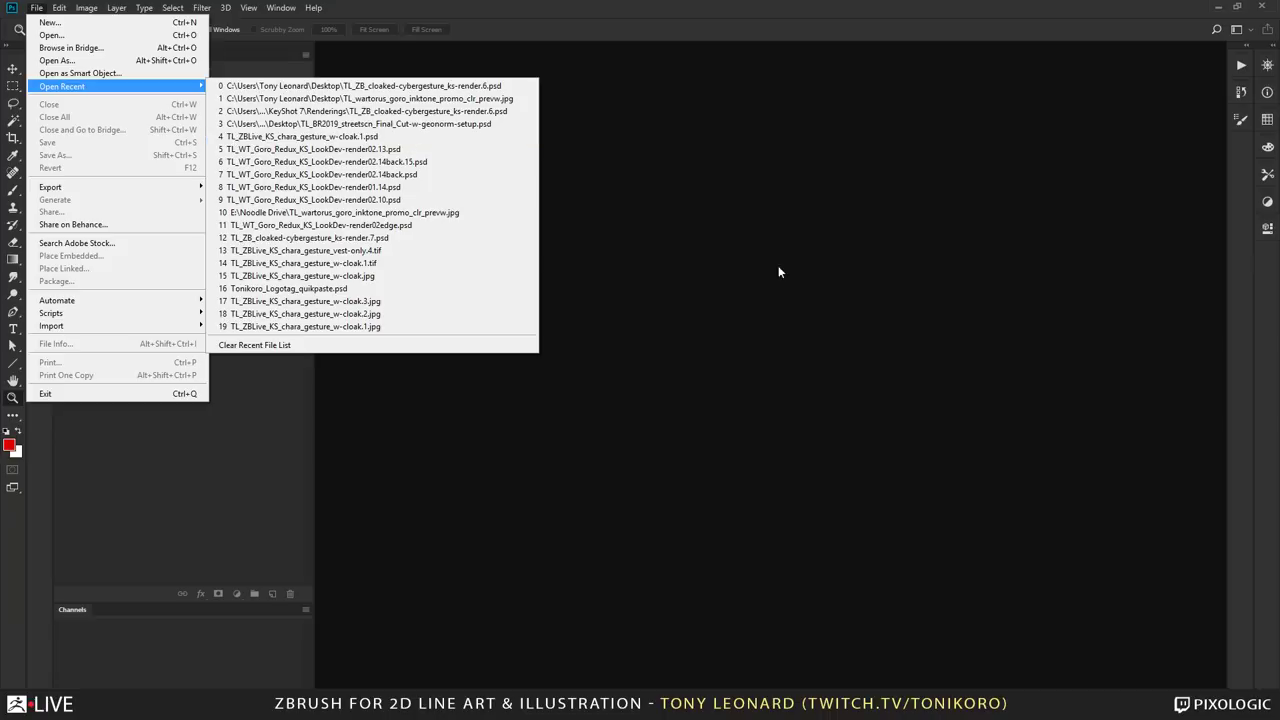
{"action": "left_click", "coordinate": [1275, 48]}
{"action": "left_click", "coordinate": [1218, 7]}
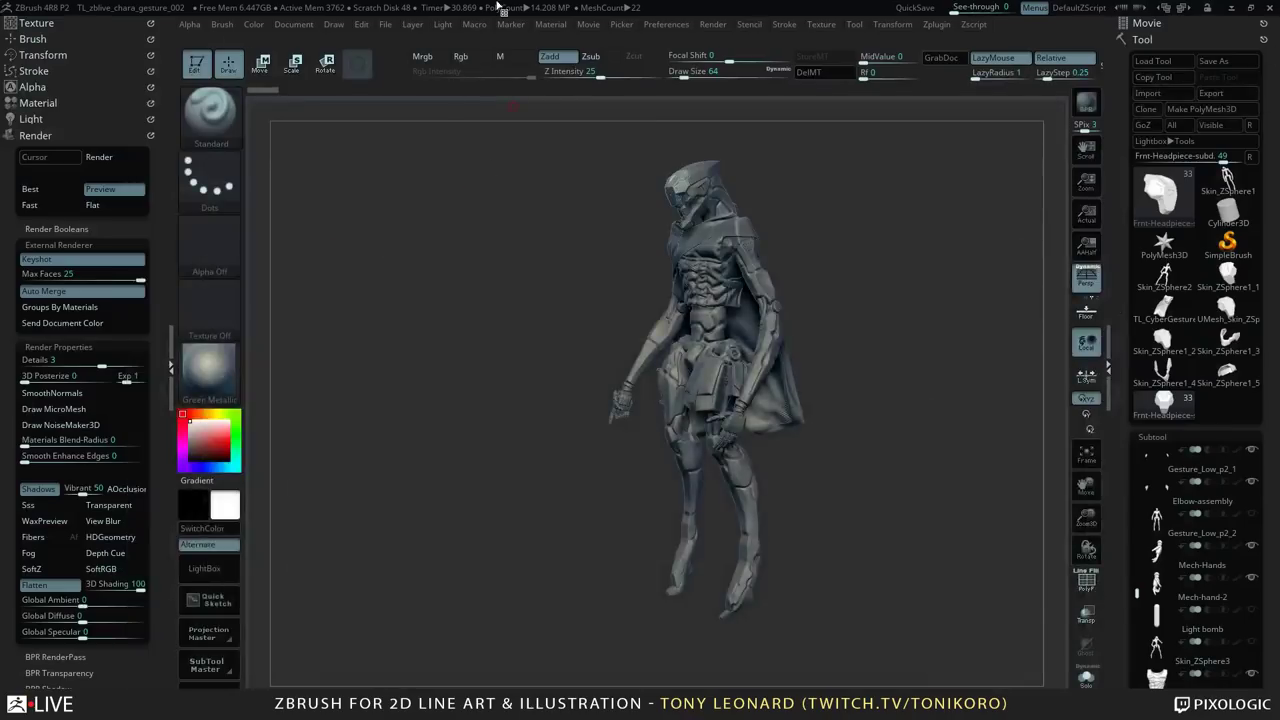
{"action": "left_click", "coordinate": [1240, 7]}
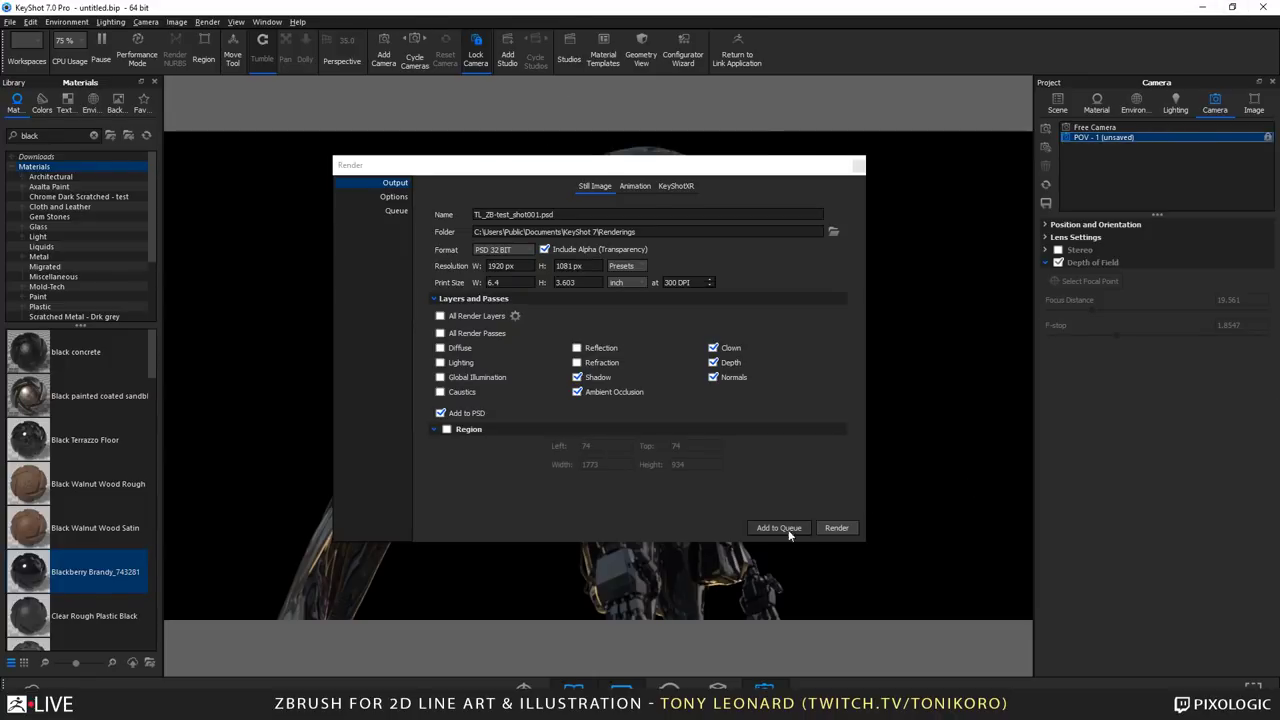
Step: Close KeyShot's Render dialog without rendering TL_ZB-test_shot001.psd
{"action": "left_click", "coordinate": [858, 164]}
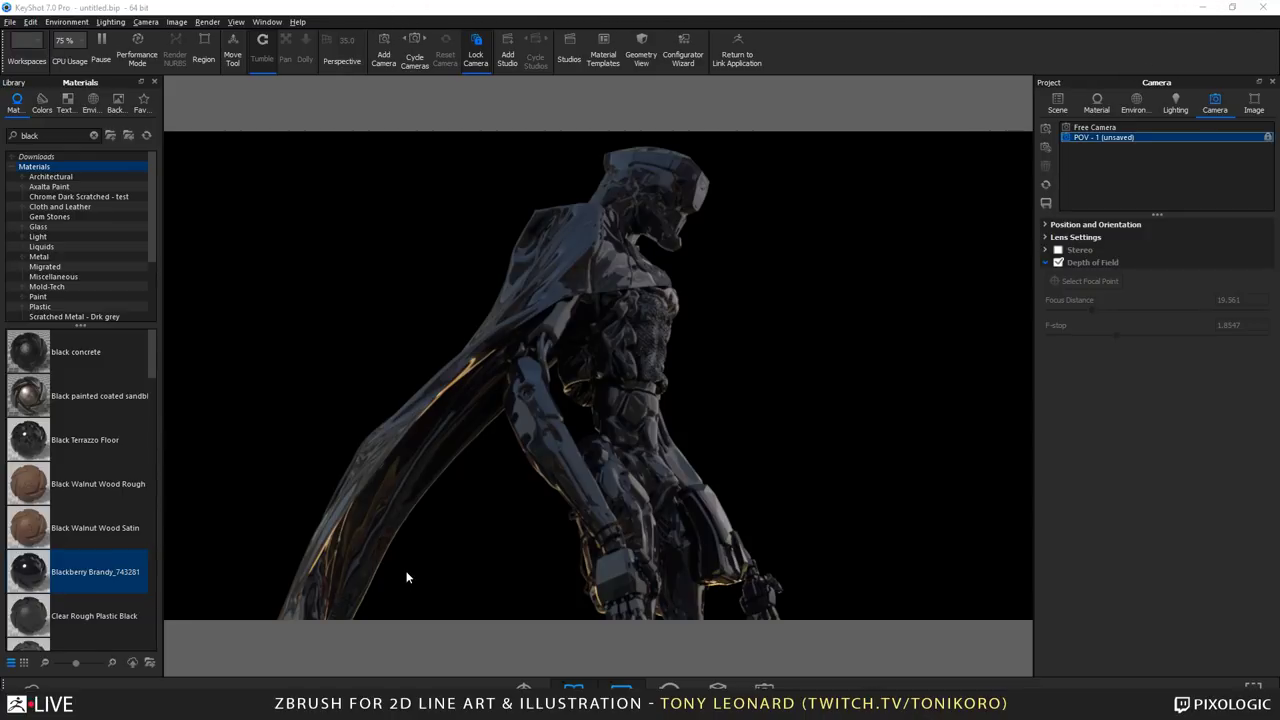
Step: Search 'br' from the Start menu and launch Adobe Bridge CC 2018
{"action": "key", "text": "super"}
{"action": "type", "text": "brige"}
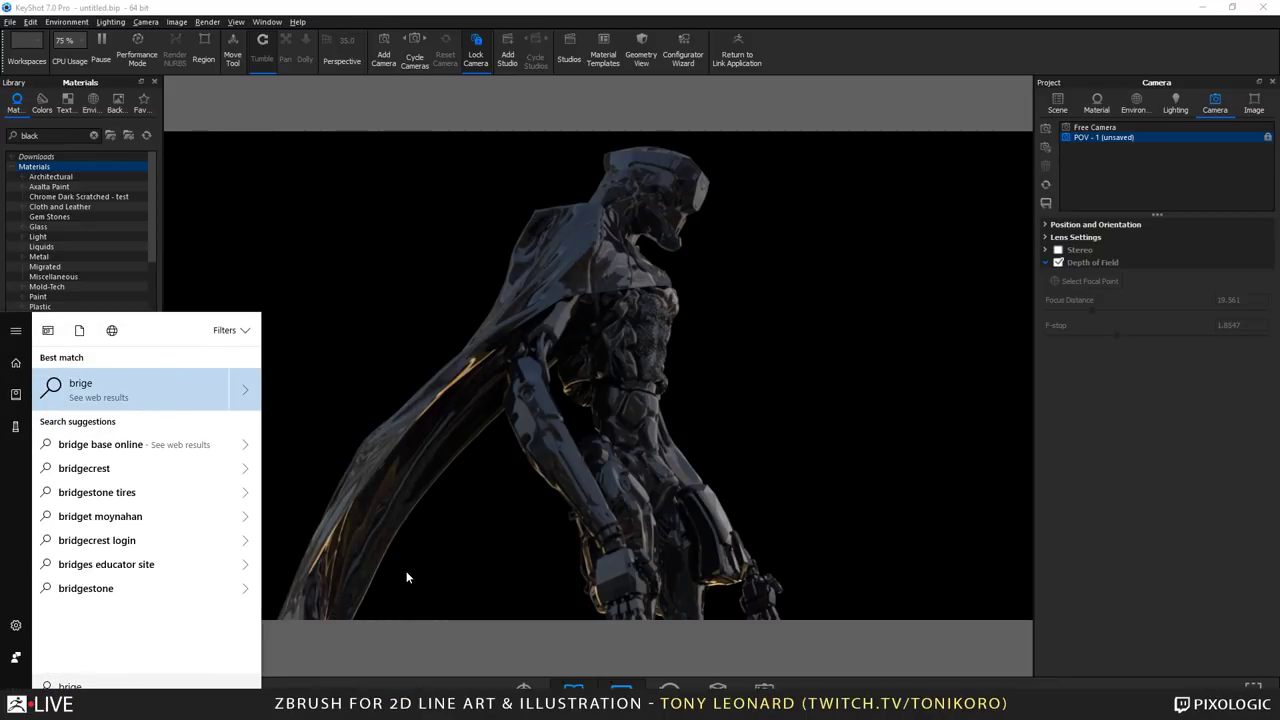
{"action": "key", "text": "BackSpace"}
{"action": "key", "text": "BackSpace"}
{"action": "key", "text": "BackSpace"}
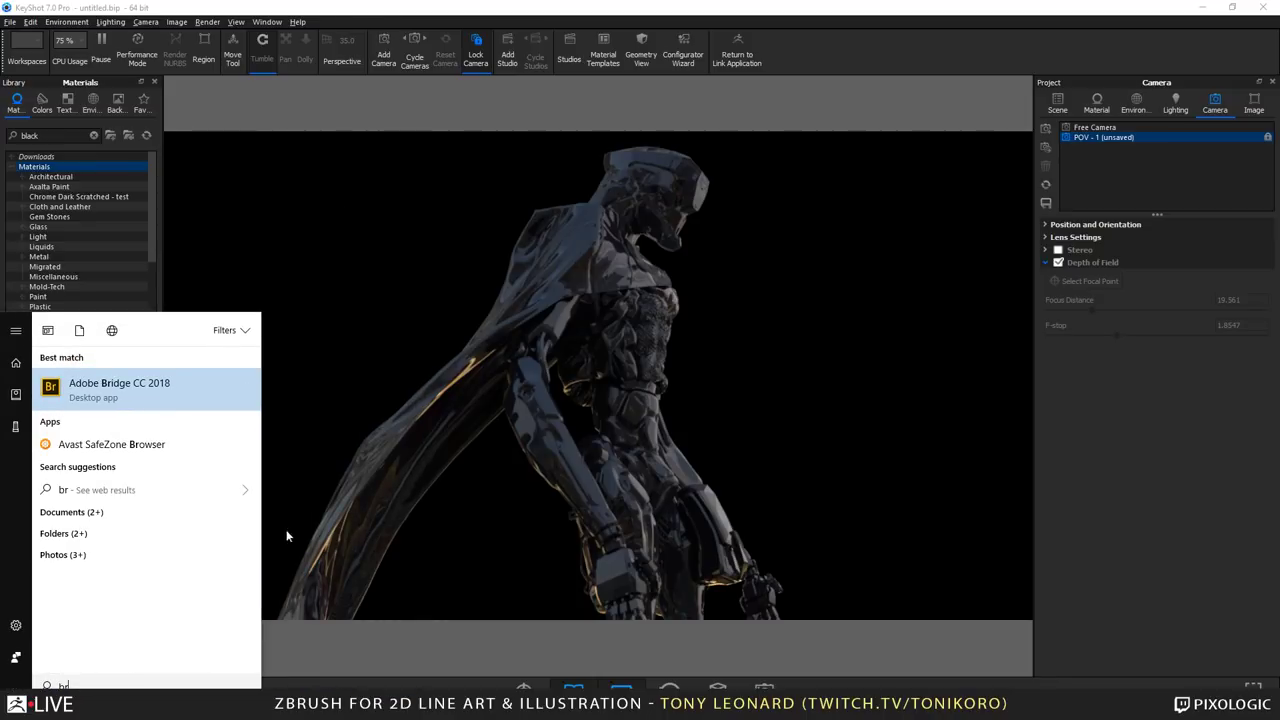
{"action": "left_click", "coordinate": [180, 392]}
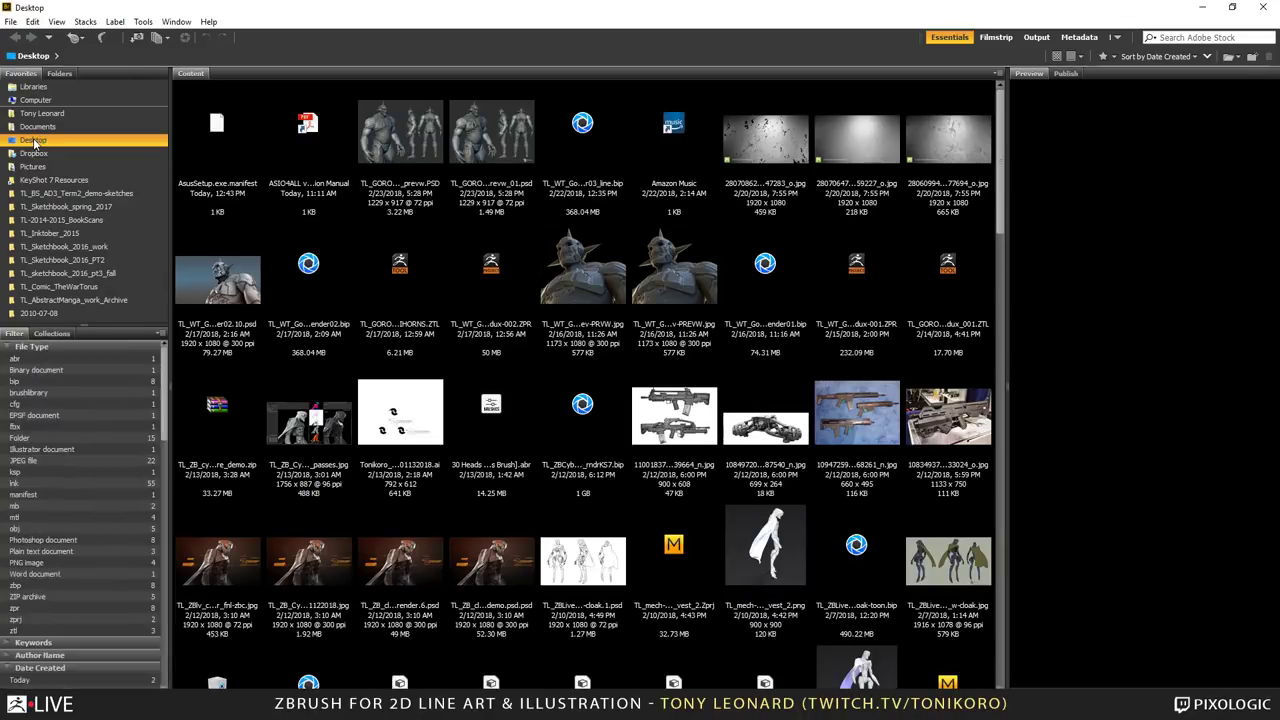
Step: Select the cloak line-art, coloured cloak turnaround, GORO turnaround and cloaked render-pass images
{"action": "left_click", "coordinate": [580, 565]}
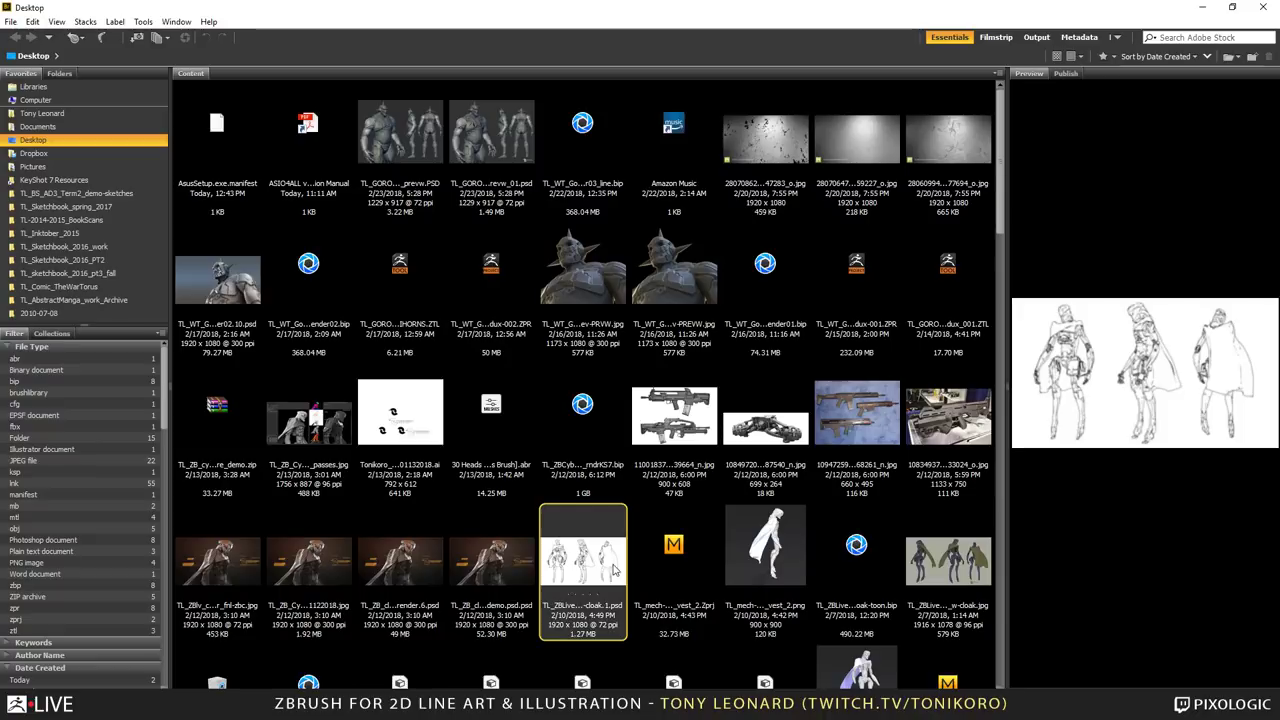
{"action": "scroll", "coordinate": [728, 545], "scroll_direction": "down", "scroll_amount": 3}
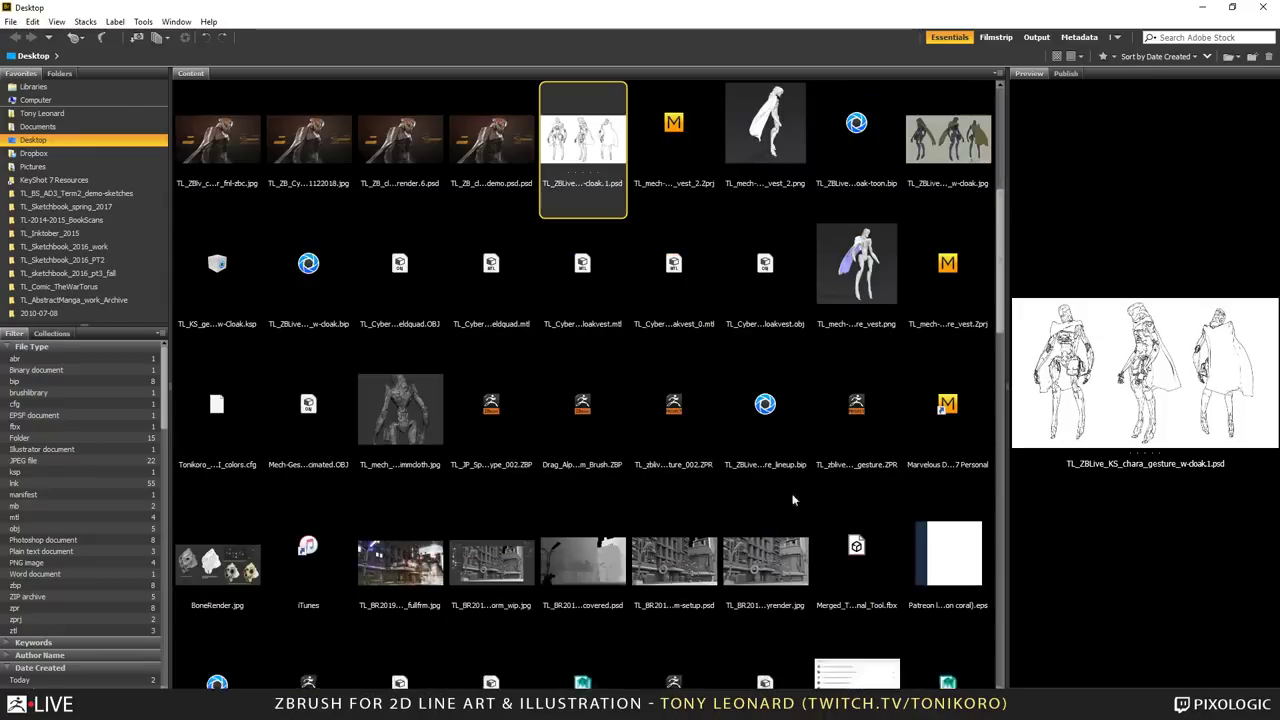
{"action": "left_click", "coordinate": [953, 150], "text": "ctrl"}
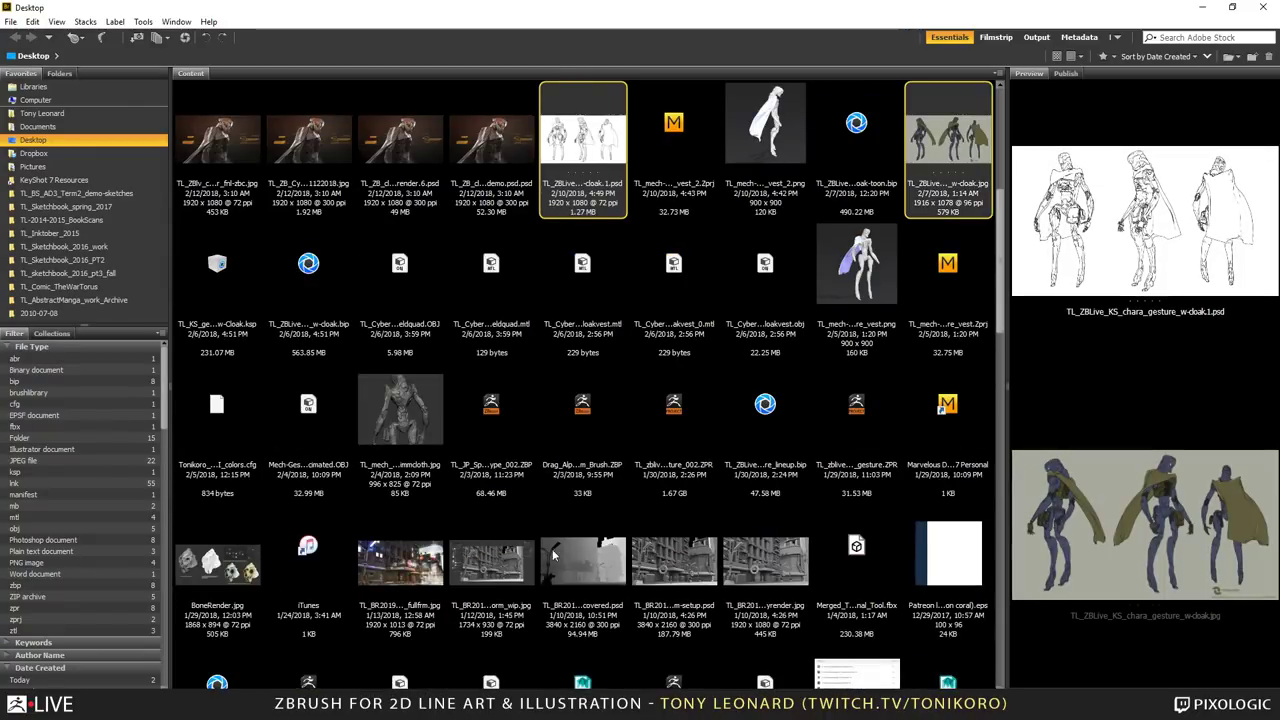
{"action": "scroll", "coordinate": [536, 550], "scroll_direction": "down", "scroll_amount": 5}
{"action": "scroll", "coordinate": [536, 550], "scroll_direction": "up", "scroll_amount": 8}
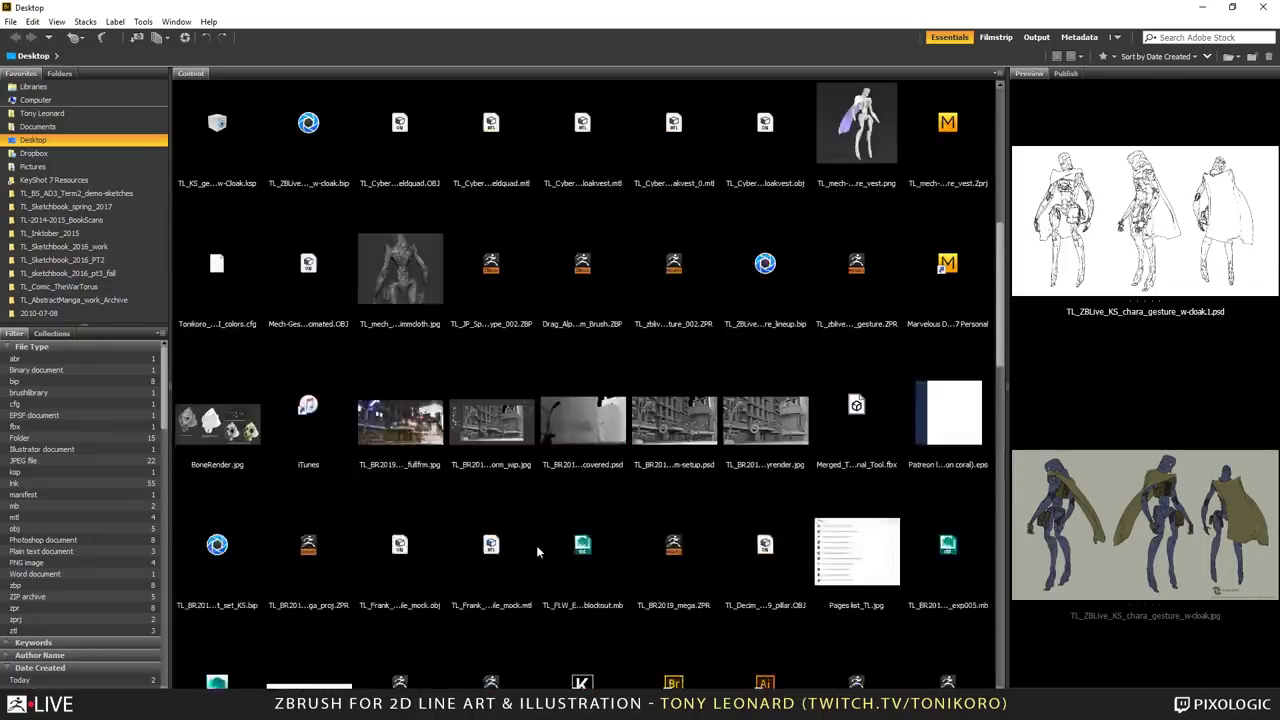
{"action": "scroll", "coordinate": [536, 545], "scroll_direction": "up", "scroll_amount": 1}
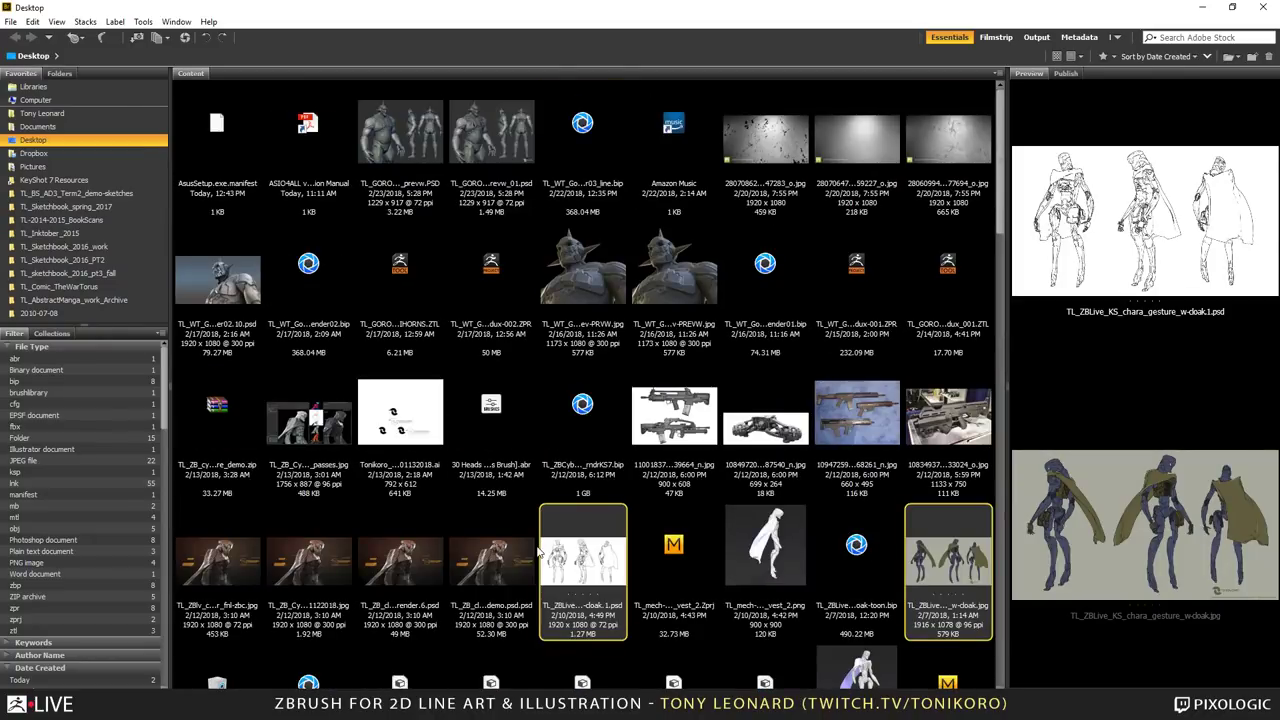
{"action": "left_click", "coordinate": [500, 140], "text": "ctrl"}
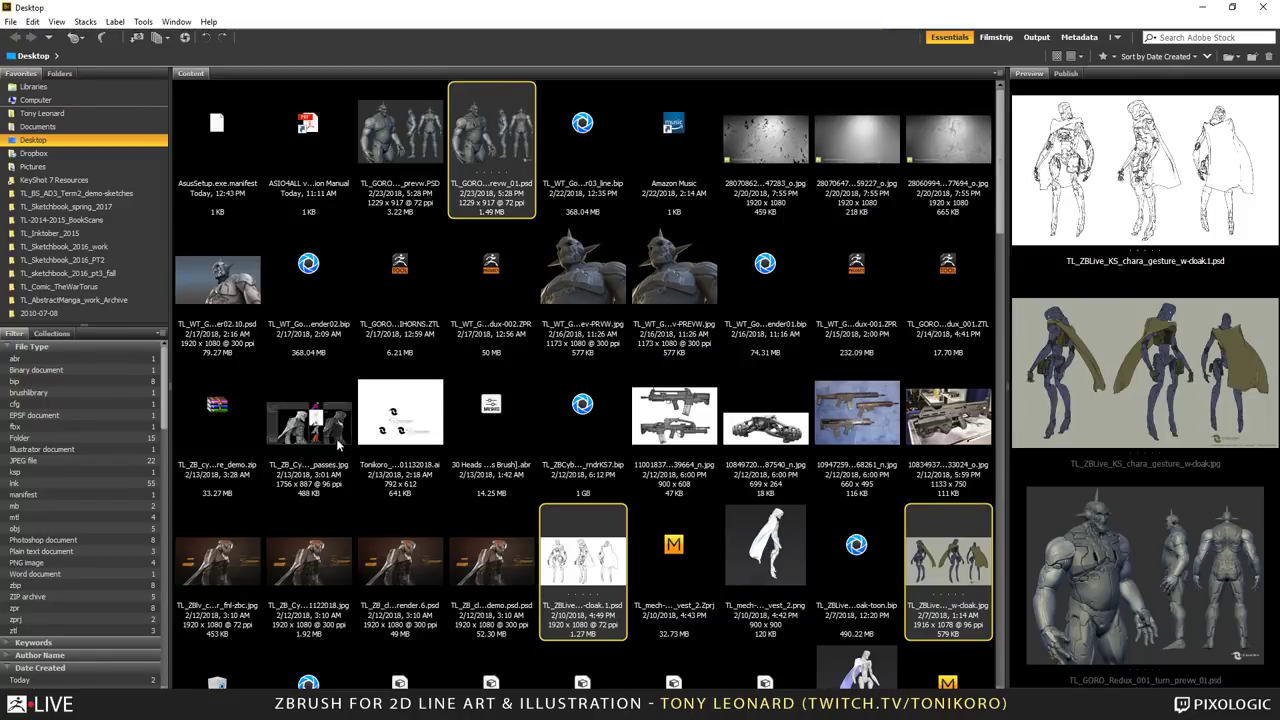
{"action": "left_click", "coordinate": [330, 440], "text": "ctrl"}
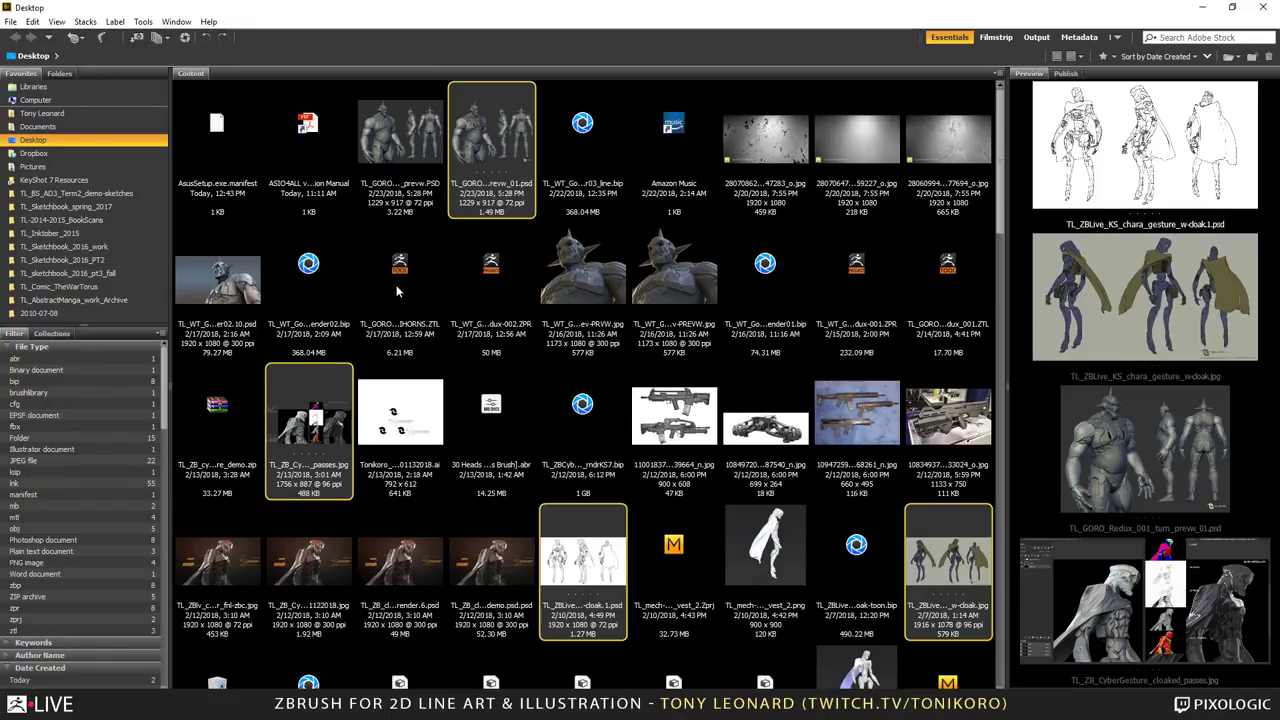
Step: Open the selected cloak images in Adobe Photoshop CC 2018 via Open With
{"action": "right_click", "coordinate": [934, 568]}
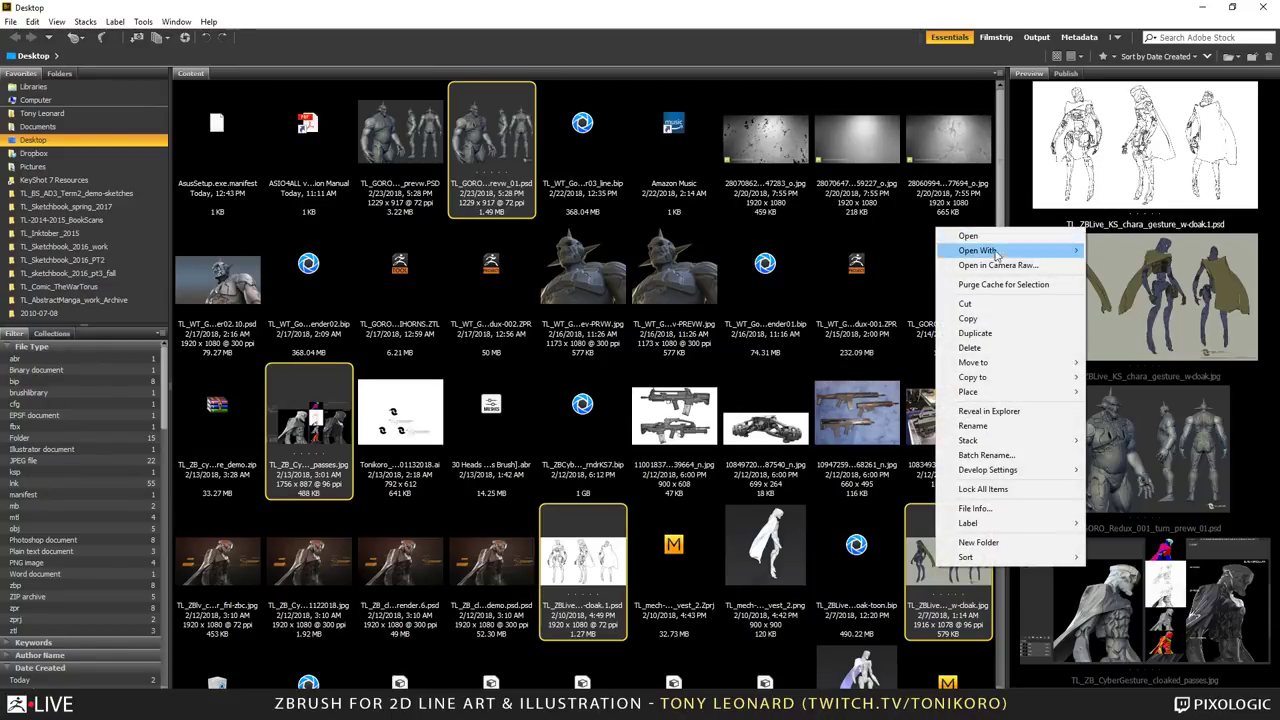
{"action": "mouse_move", "coordinate": [1022, 250]}
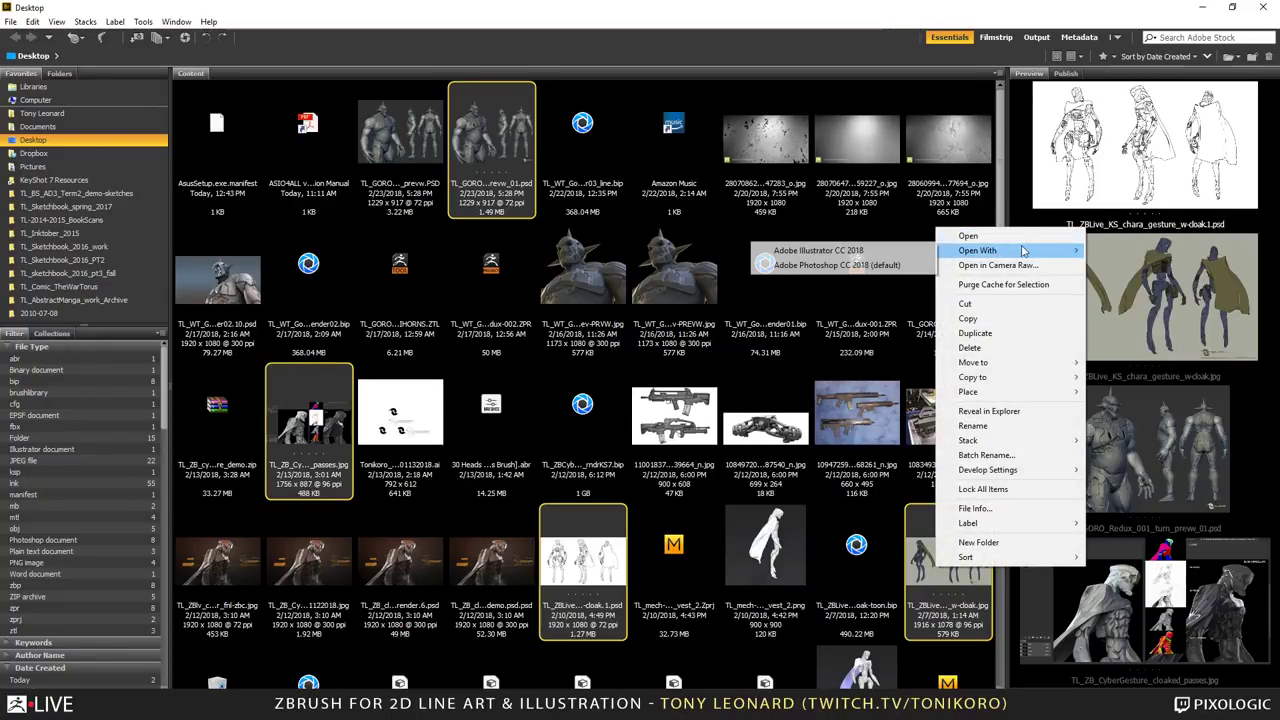
{"action": "left_click", "coordinate": [806, 265]}
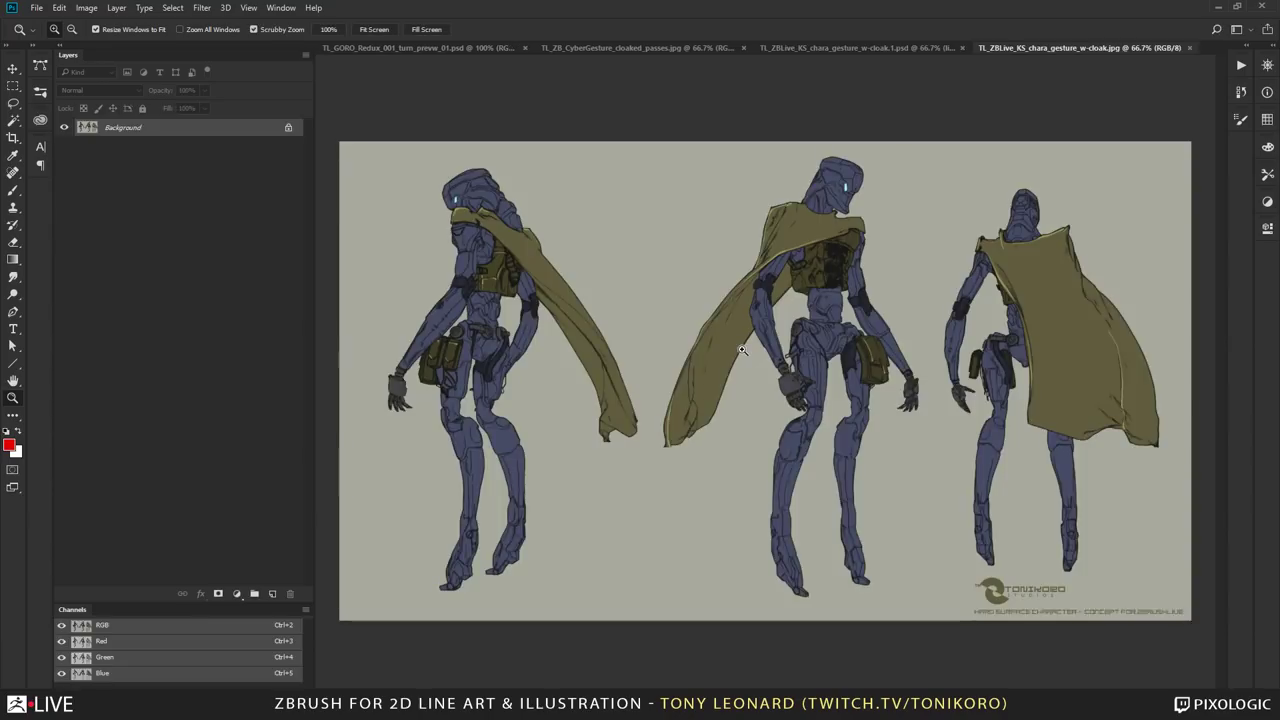
Step: Go to the Renderings folder inside KeyShot 7 Resources in Bridge
{"action": "key", "text": "alt+Tab"}
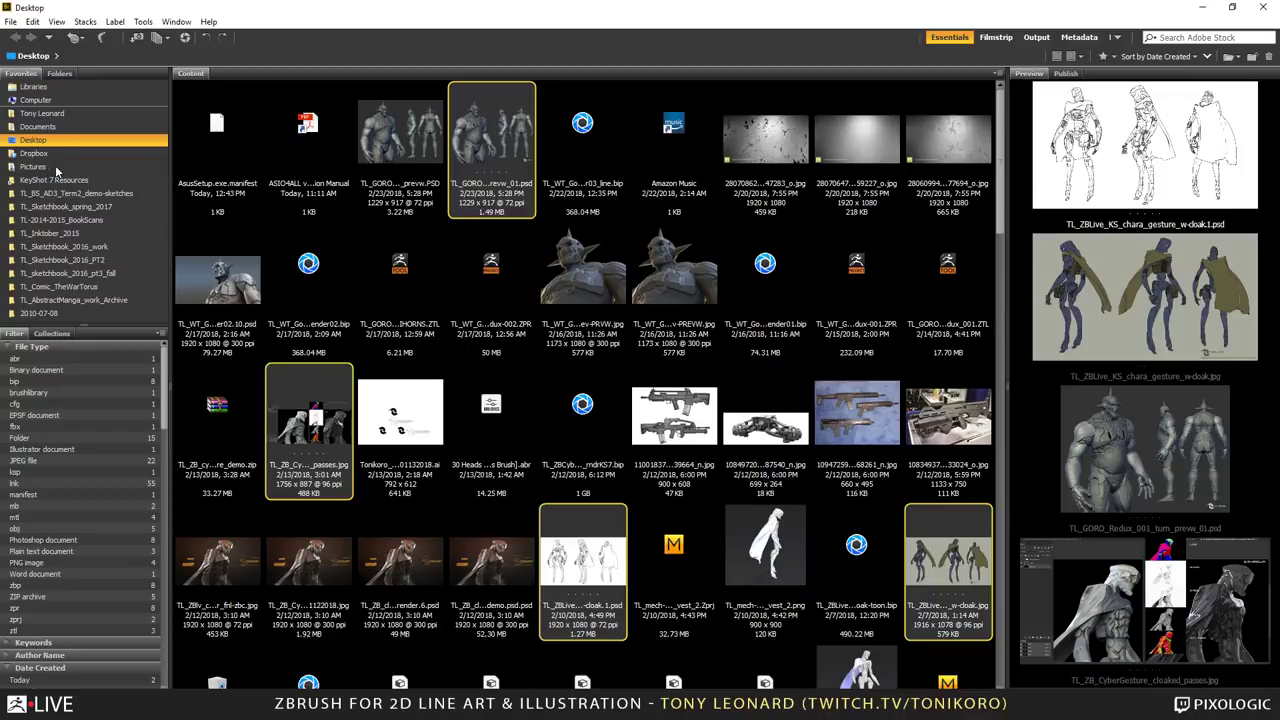
{"action": "left_click", "coordinate": [95, 181]}
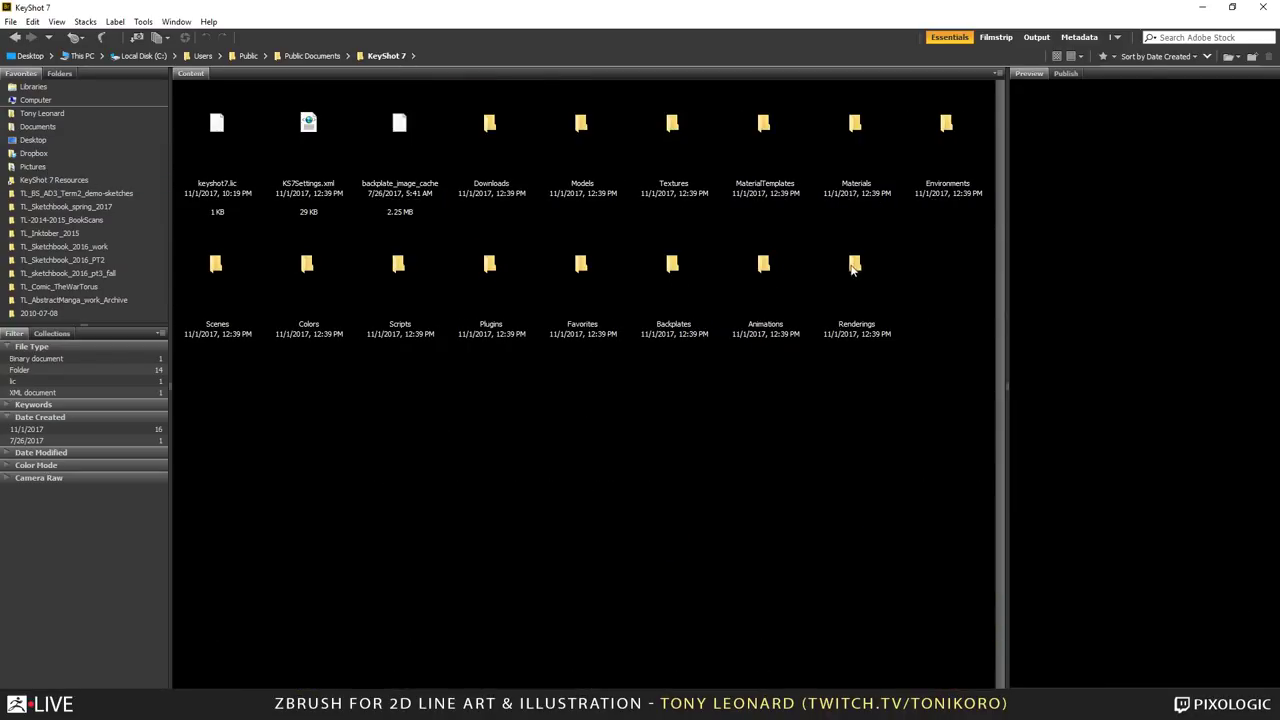
{"action": "double_click", "coordinate": [855, 275]}
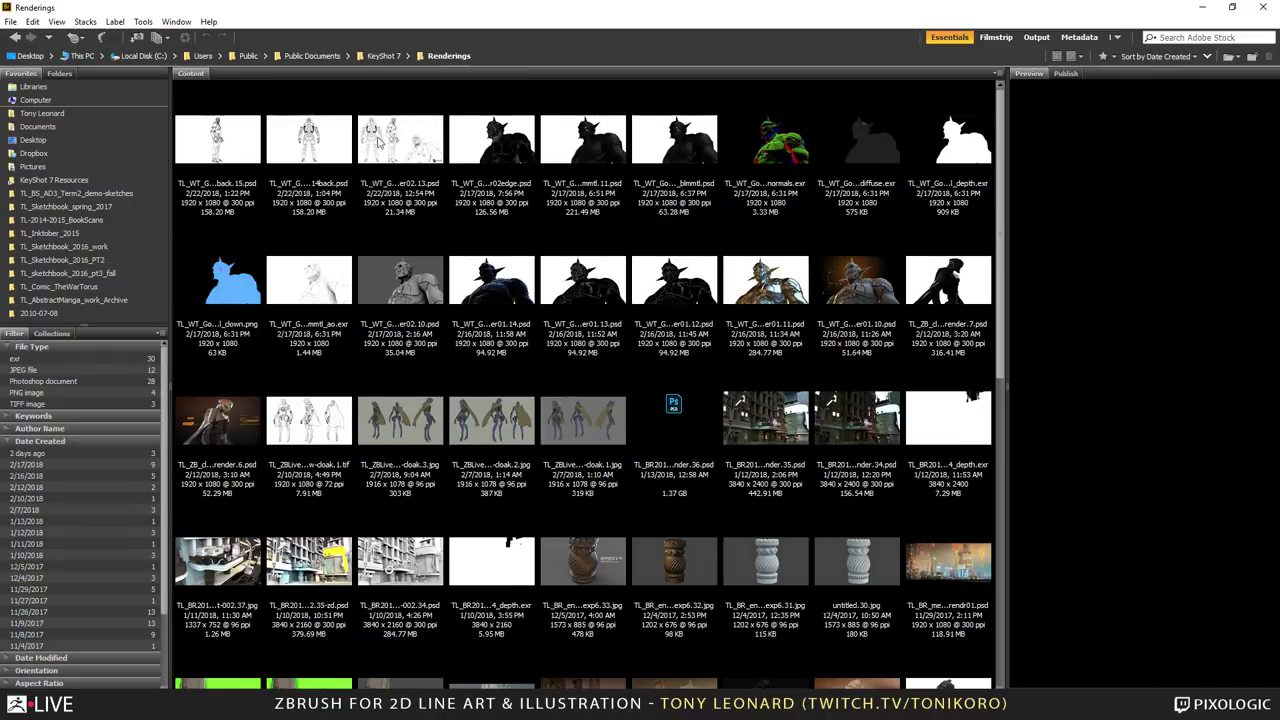
Step: Select the three Goro line-art renders, including render02.13, and open them in Photoshop
{"action": "left_click", "coordinate": [413, 143]}
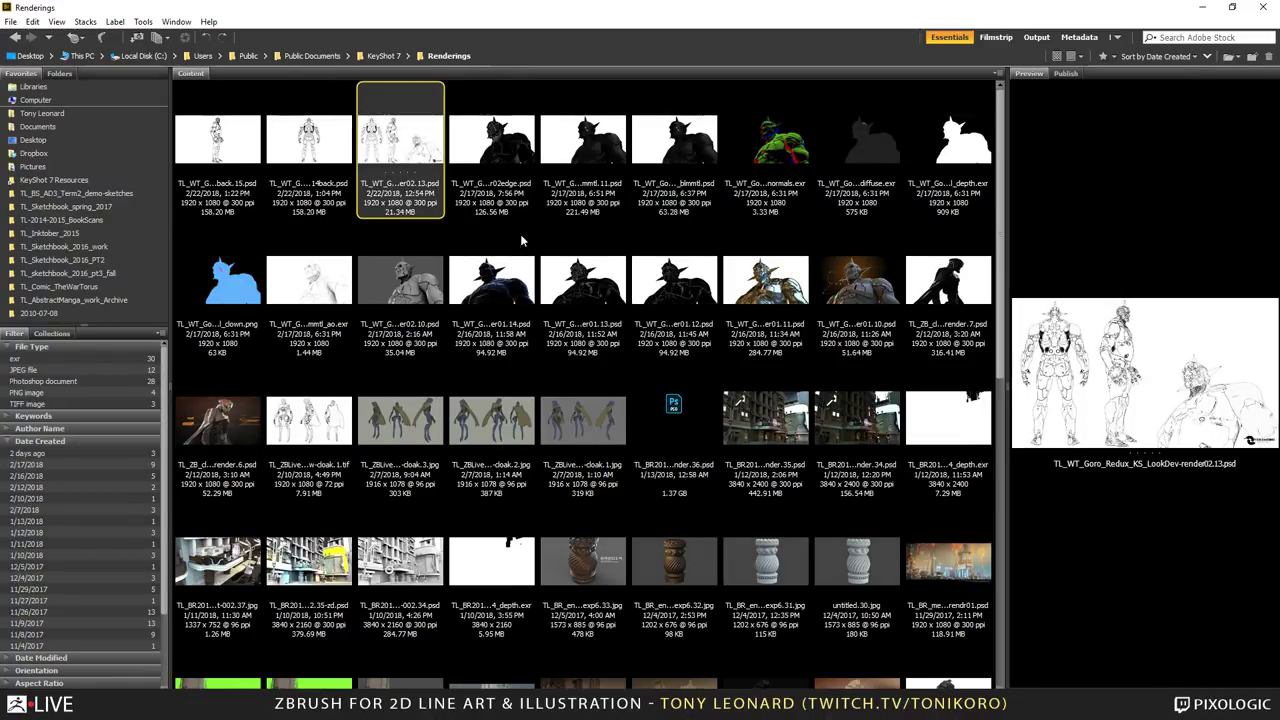
{"action": "left_click", "coordinate": [308, 155], "text": "ctrl"}
{"action": "left_click", "coordinate": [217, 140], "text": "ctrl"}
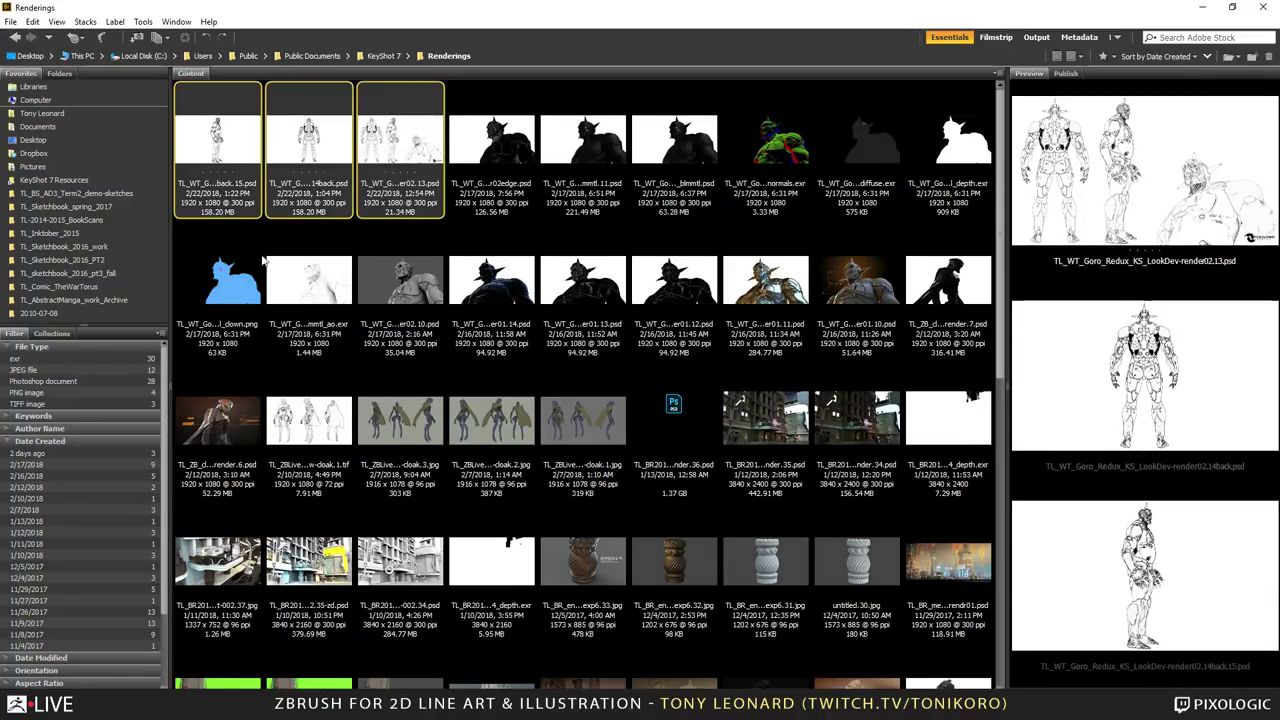
{"action": "right_click", "coordinate": [381, 128]}
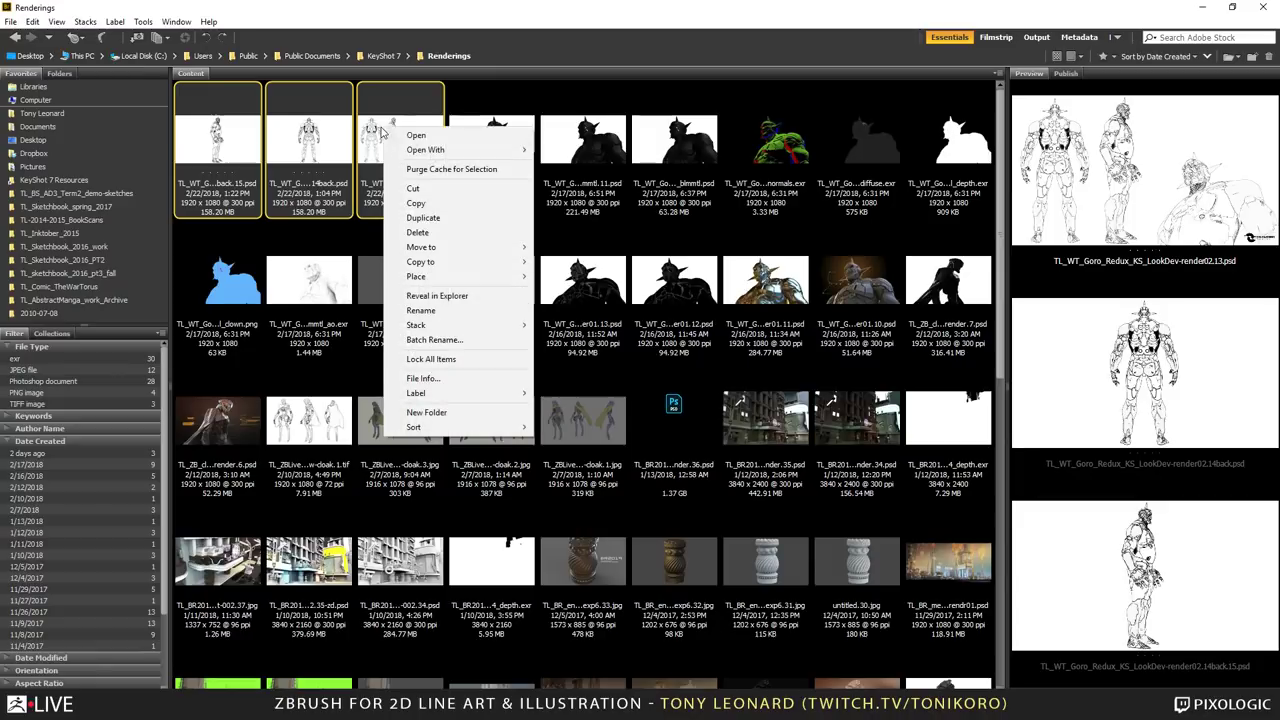
{"action": "left_click", "coordinate": [452, 138]}
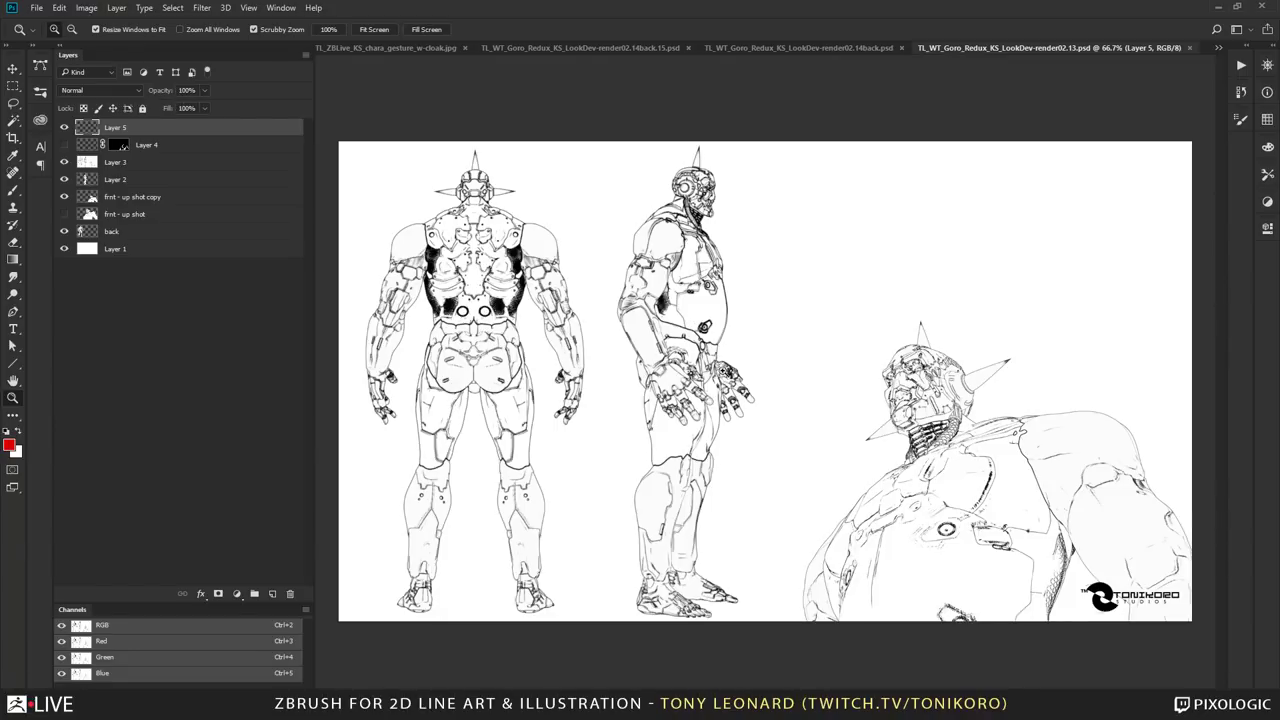
{"action": "left_click", "coordinate": [727, 372]}
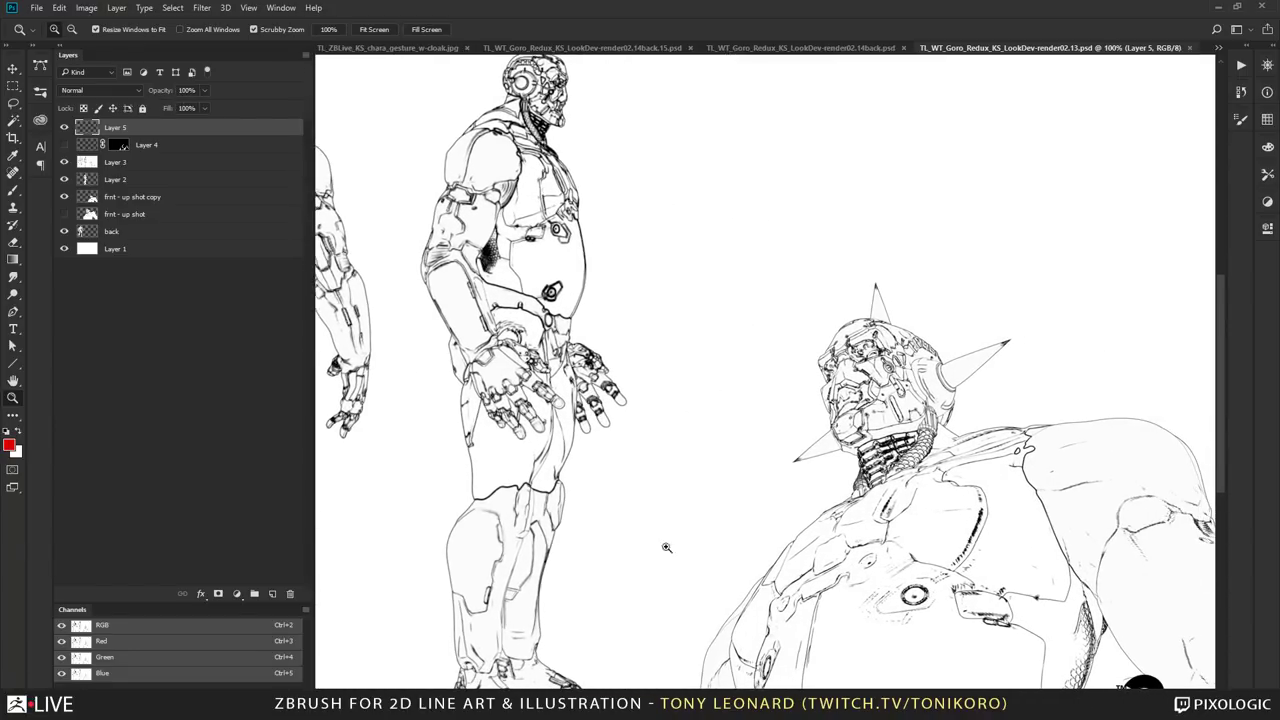
{"action": "left_click_drag", "start_coordinate": [580, 574], "coordinate": [631, 495]}
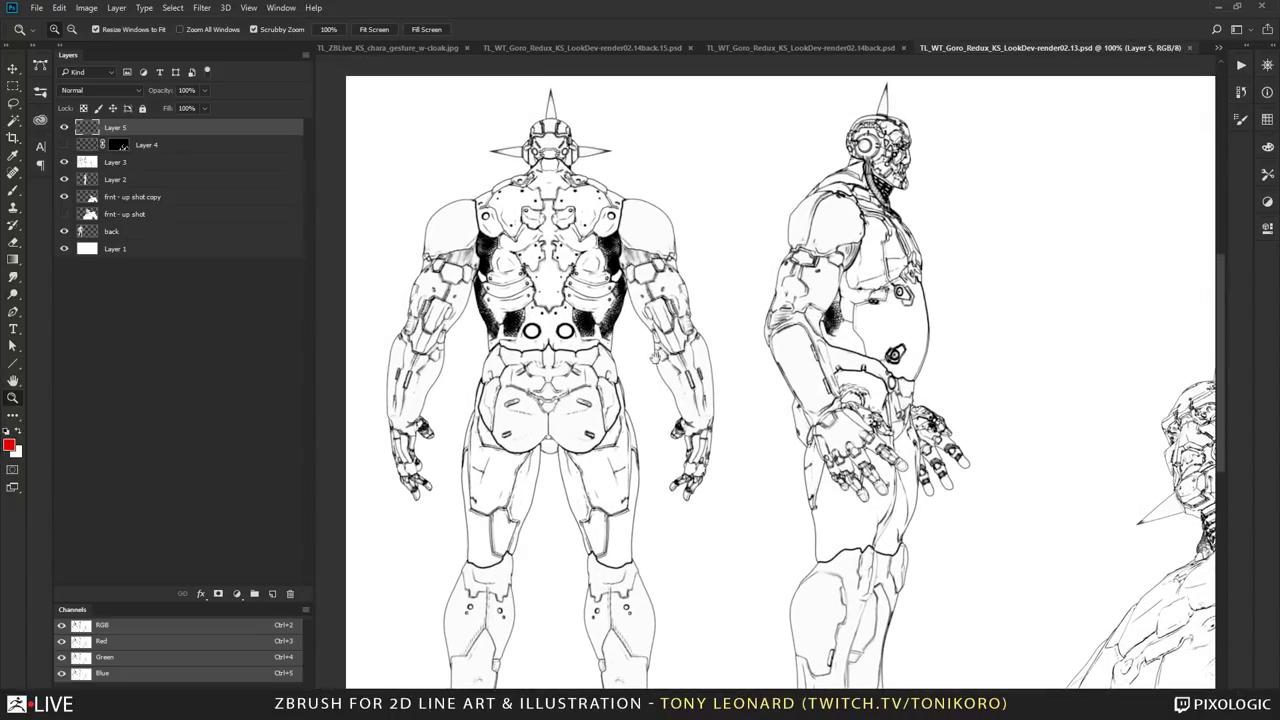
{"action": "left_click_drag", "start_coordinate": [656, 359], "coordinate": [641, 432]}
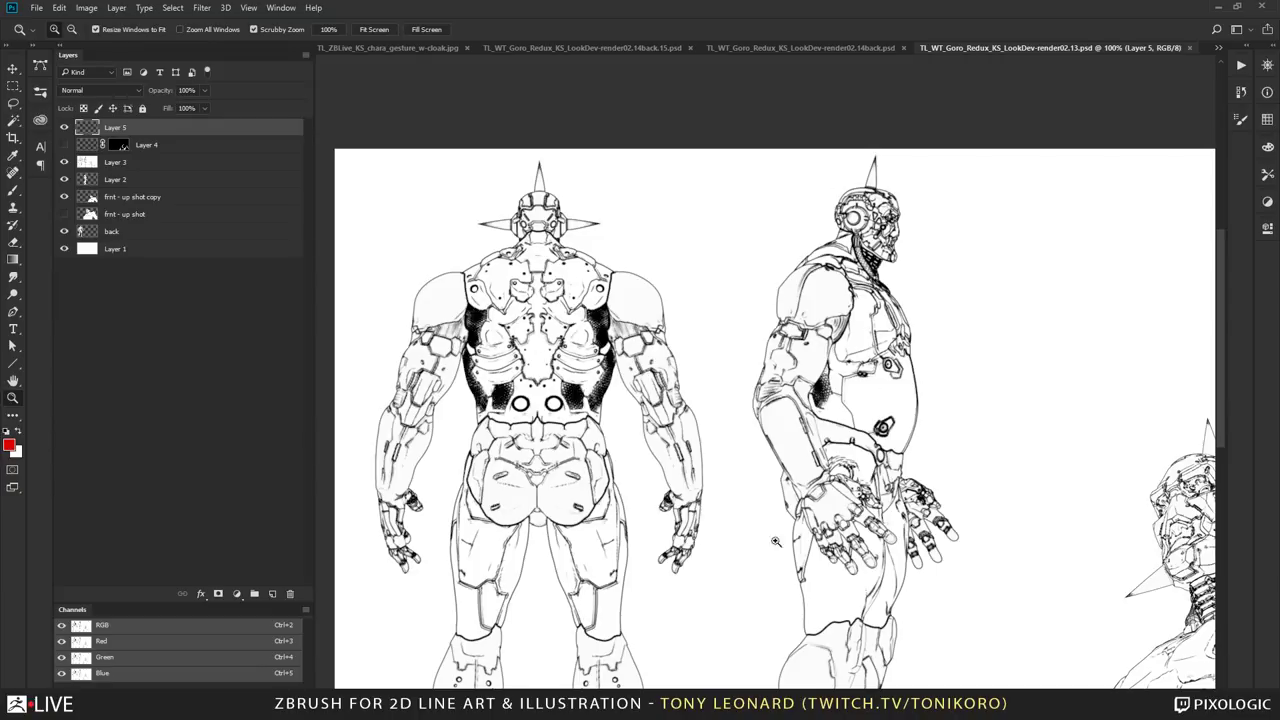
{"action": "left_click_drag", "start_coordinate": [1012, 553], "coordinate": [770, 477]}
{"action": "scroll", "coordinate": [617, 510], "scroll_direction": "up", "scroll_amount": 3}
{"action": "scroll", "coordinate": [800, 520], "scroll_direction": "right", "scroll_amount": 3}
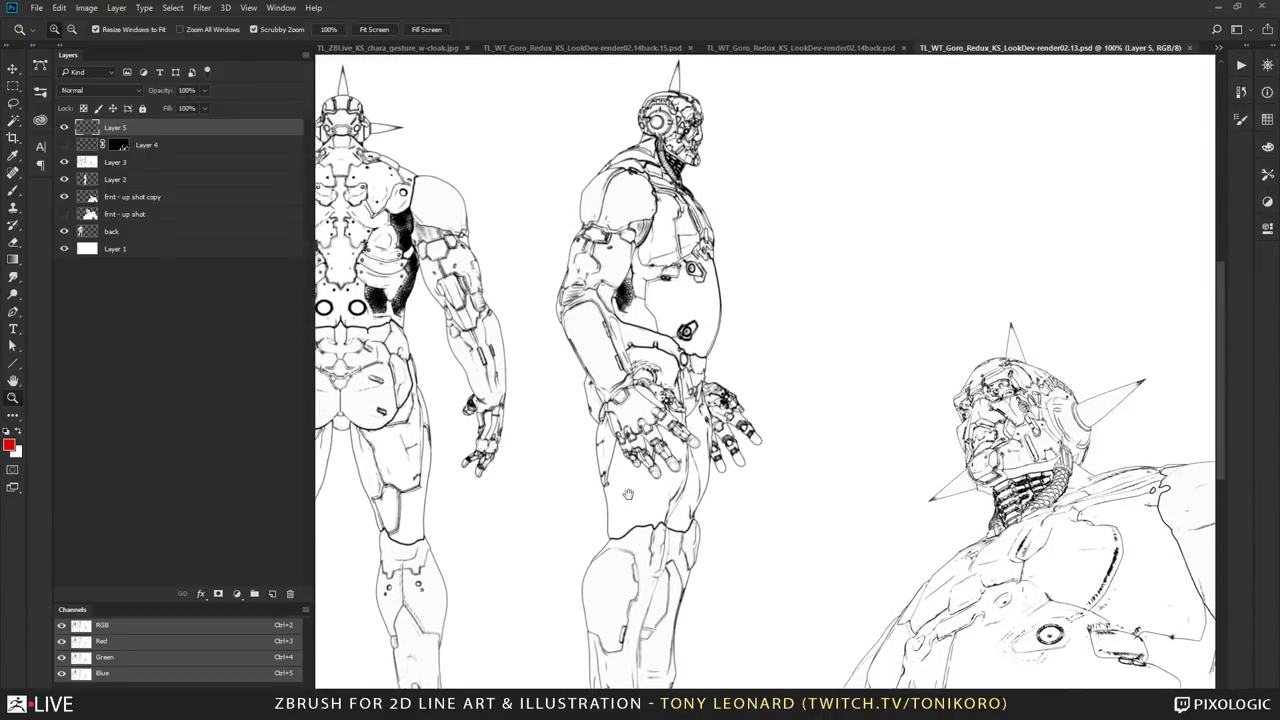
{"action": "left_click_drag", "start_coordinate": [854, 550], "coordinate": [681, 468]}
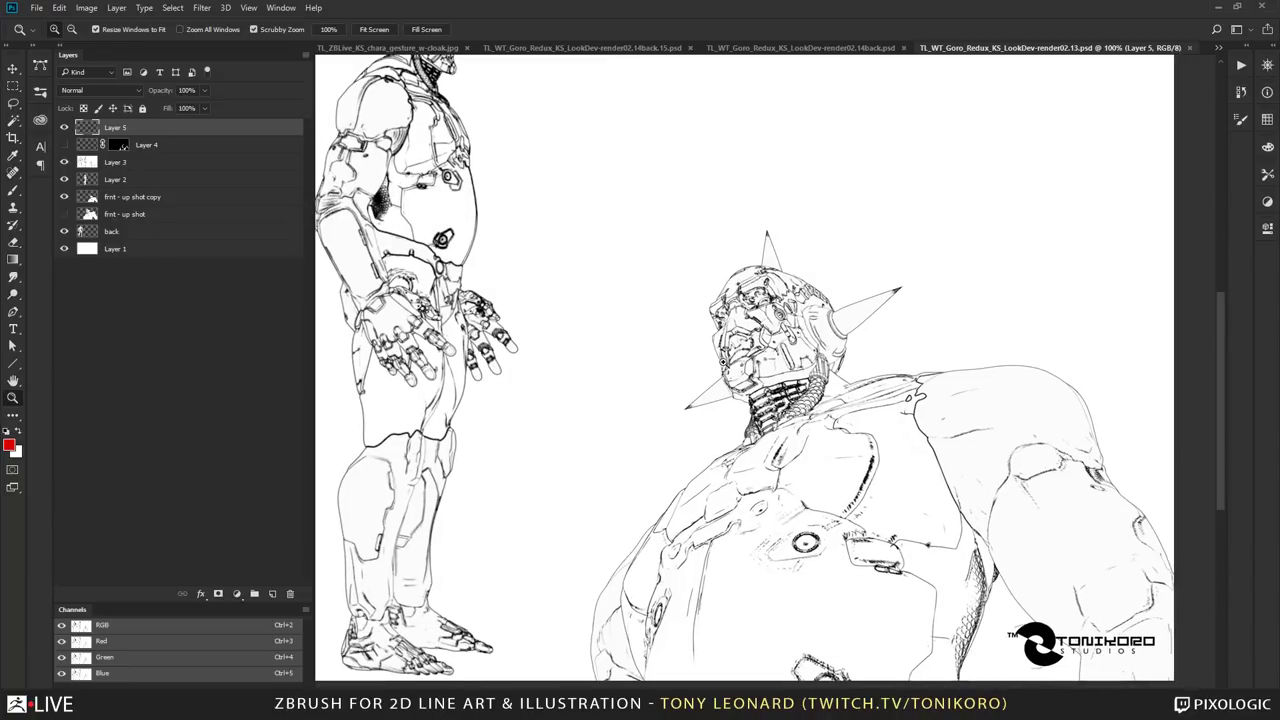
{"action": "left_click_drag", "start_coordinate": [797, 501], "coordinate": [752, 431]}
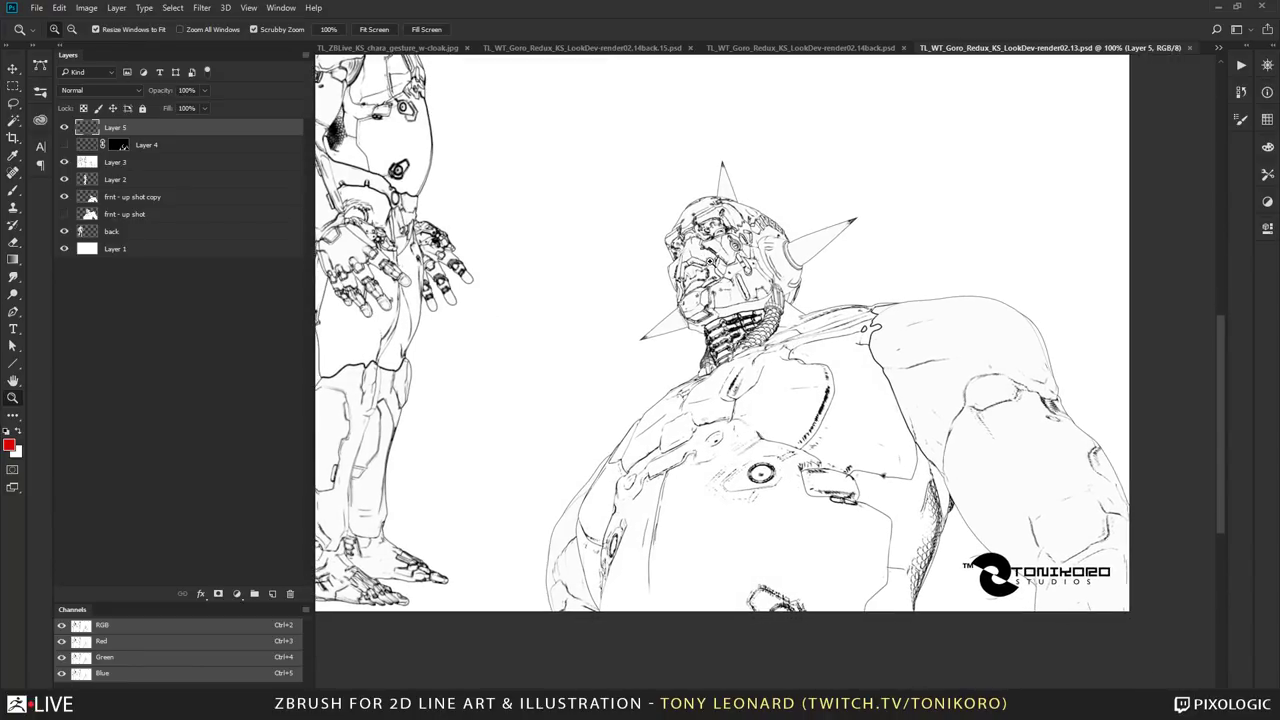
{"action": "left_click", "coordinate": [714, 260]}
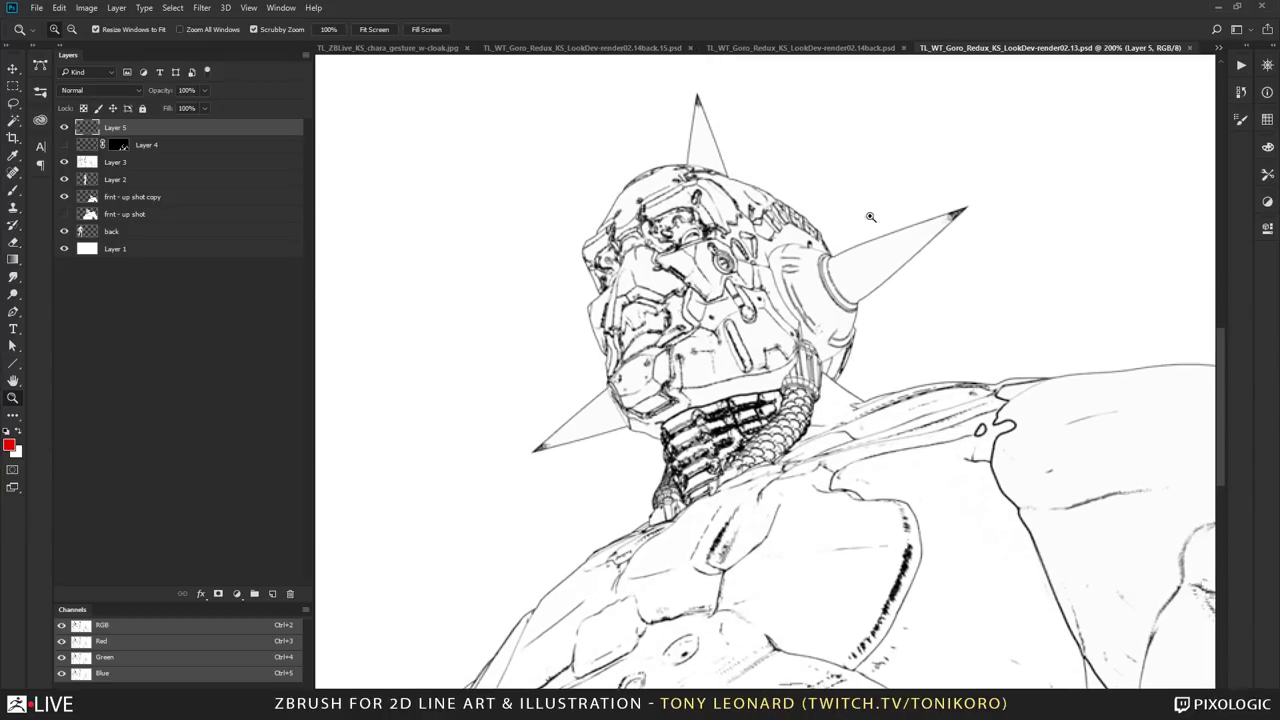
{"action": "left_click_drag", "start_coordinate": [639, 375], "coordinate": [1040, 507]}
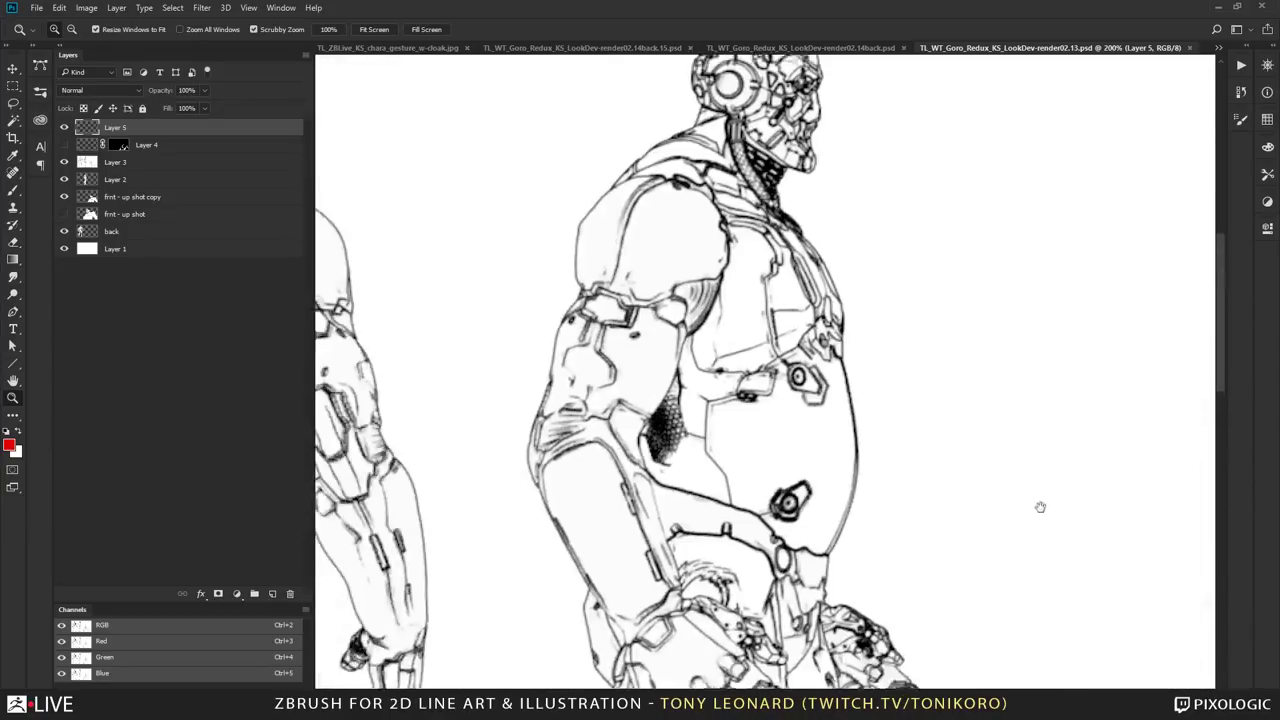
{"action": "left_click_drag", "start_coordinate": [700, 340], "coordinate": [920, 500]}
{"action": "left_click_drag", "start_coordinate": [600, 460], "coordinate": [670, 370]}
{"action": "mouse_move", "coordinate": [525, 448]}
{"action": "left_mouse_down"}
{"action": "mouse_move", "coordinate": [925, 378]}
{"action": "mouse_move", "coordinate": [790, 300]}
{"action": "left_mouse_up"}
{"action": "left_click_drag", "start_coordinate": [868, 345], "coordinate": [802, 267]}
{"action": "left_click_drag", "start_coordinate": [763, 204], "coordinate": [698, 375]}
{"action": "left_click_drag", "start_coordinate": [1000, 390], "coordinate": [560, 380]}
{"action": "left_click_drag", "start_coordinate": [780, 365], "coordinate": [706, 430]}
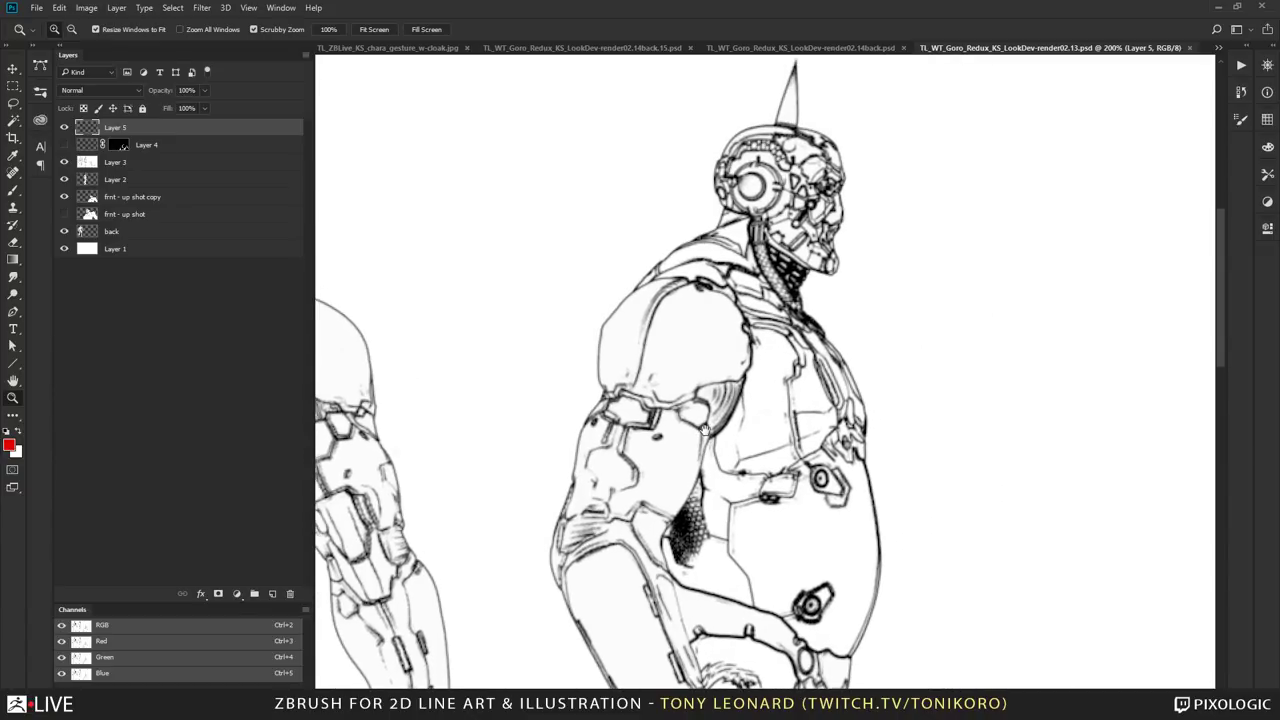
{"action": "left_click_drag", "start_coordinate": [929, 460], "coordinate": [808, 423]}
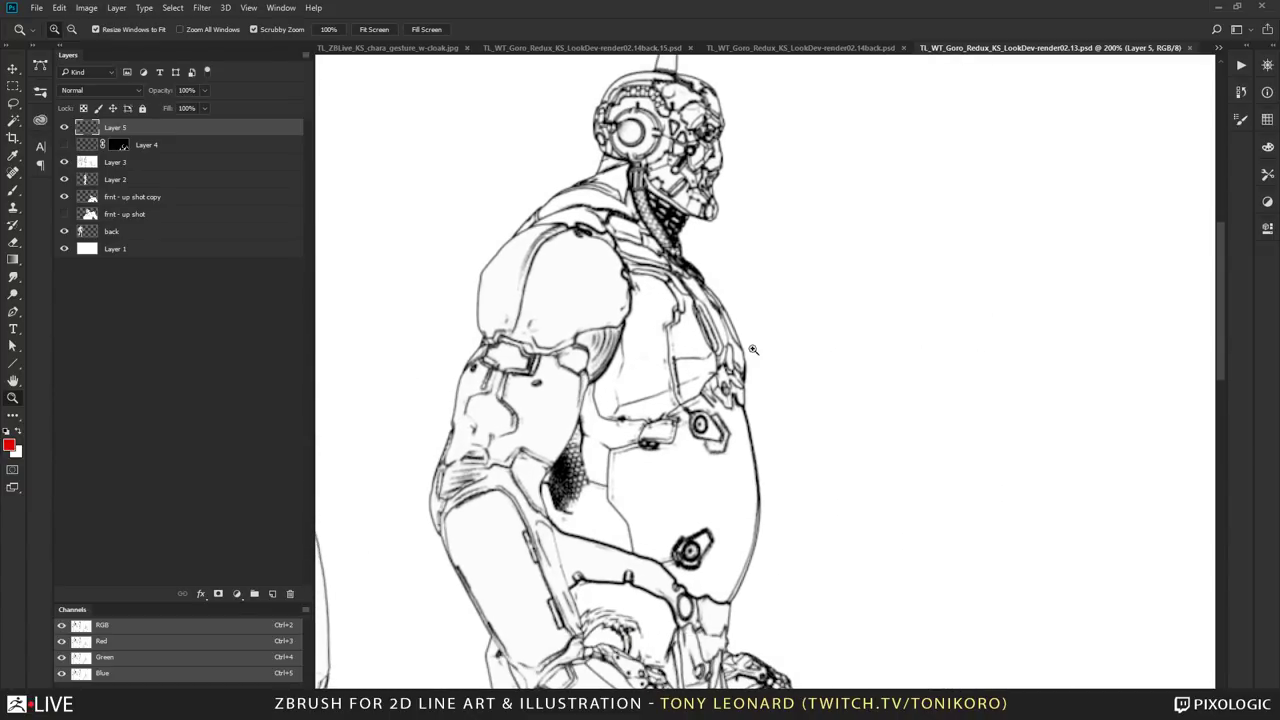
{"action": "left_click_drag", "start_coordinate": [971, 477], "coordinate": [886, 166]}
{"action": "left_click_drag", "start_coordinate": [808, 556], "coordinate": [725, 346]}
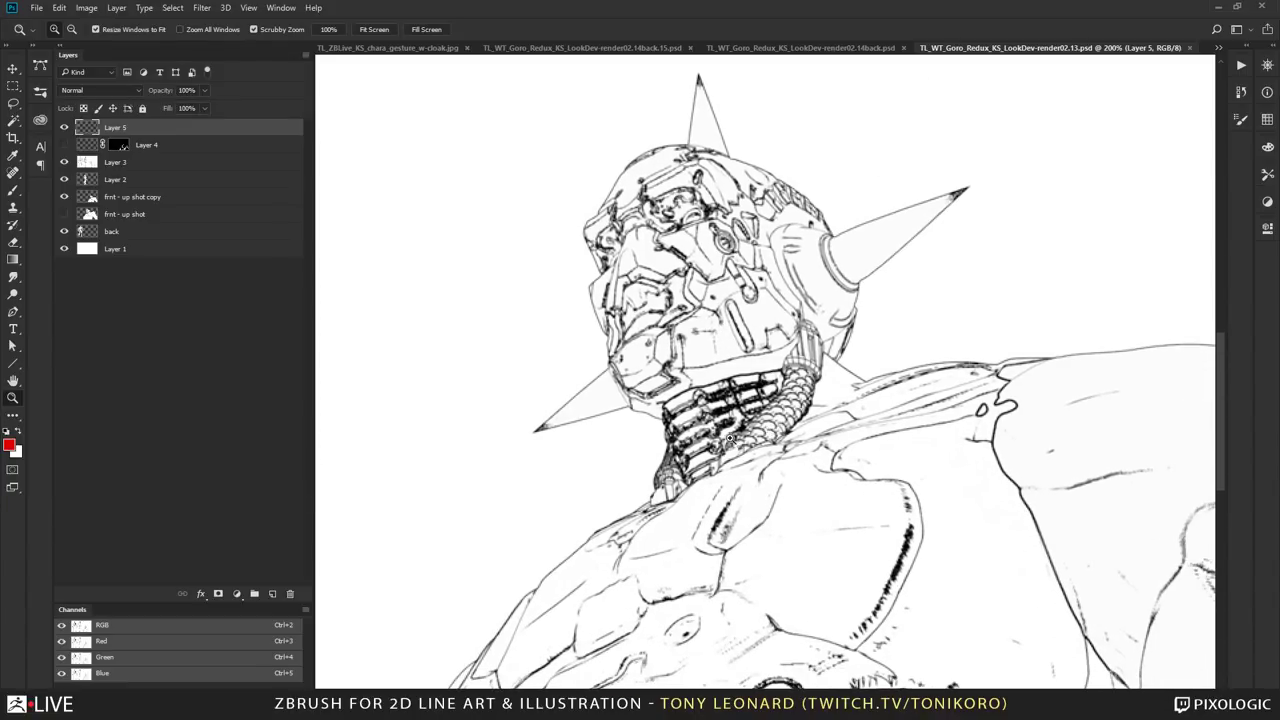
{"action": "left_click_drag", "start_coordinate": [826, 578], "coordinate": [895, 373]}
{"action": "left_click_drag", "start_coordinate": [892, 613], "coordinate": [903, 515]}
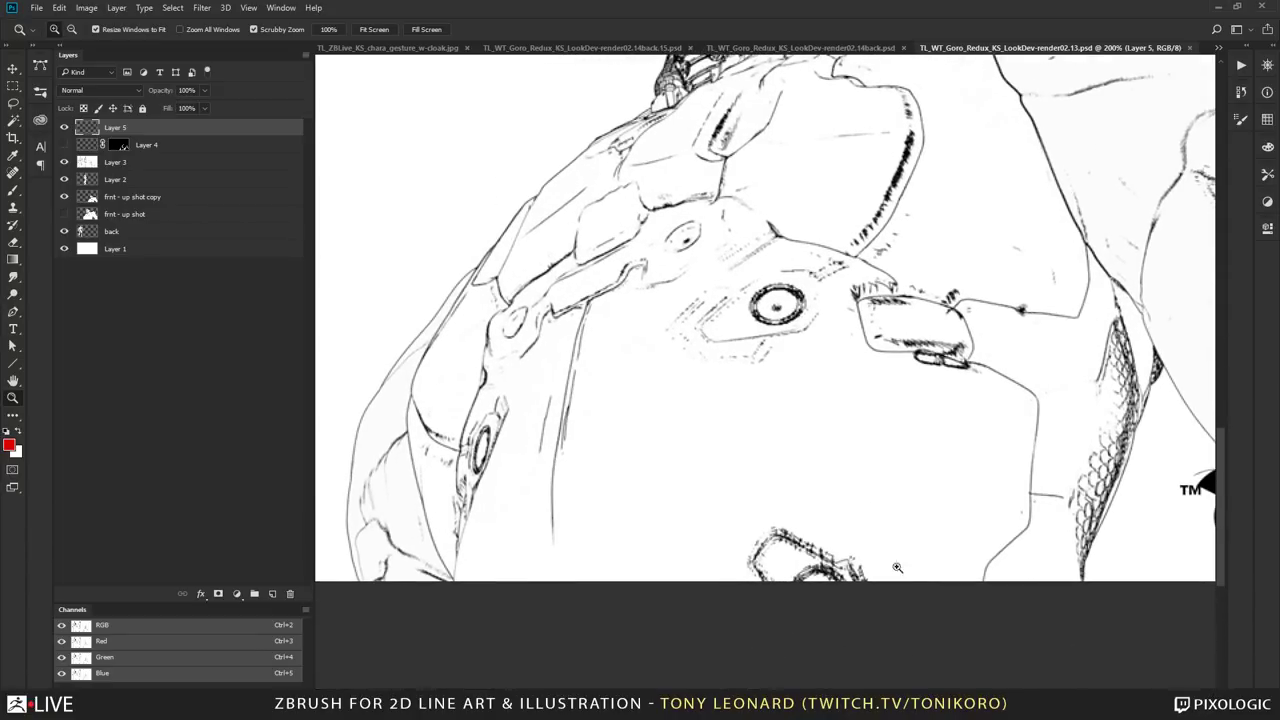
{"action": "left_click", "coordinate": [853, 469], "text": "alt"}
{"action": "left_click_drag", "start_coordinate": [989, 580], "coordinate": [1011, 627]}
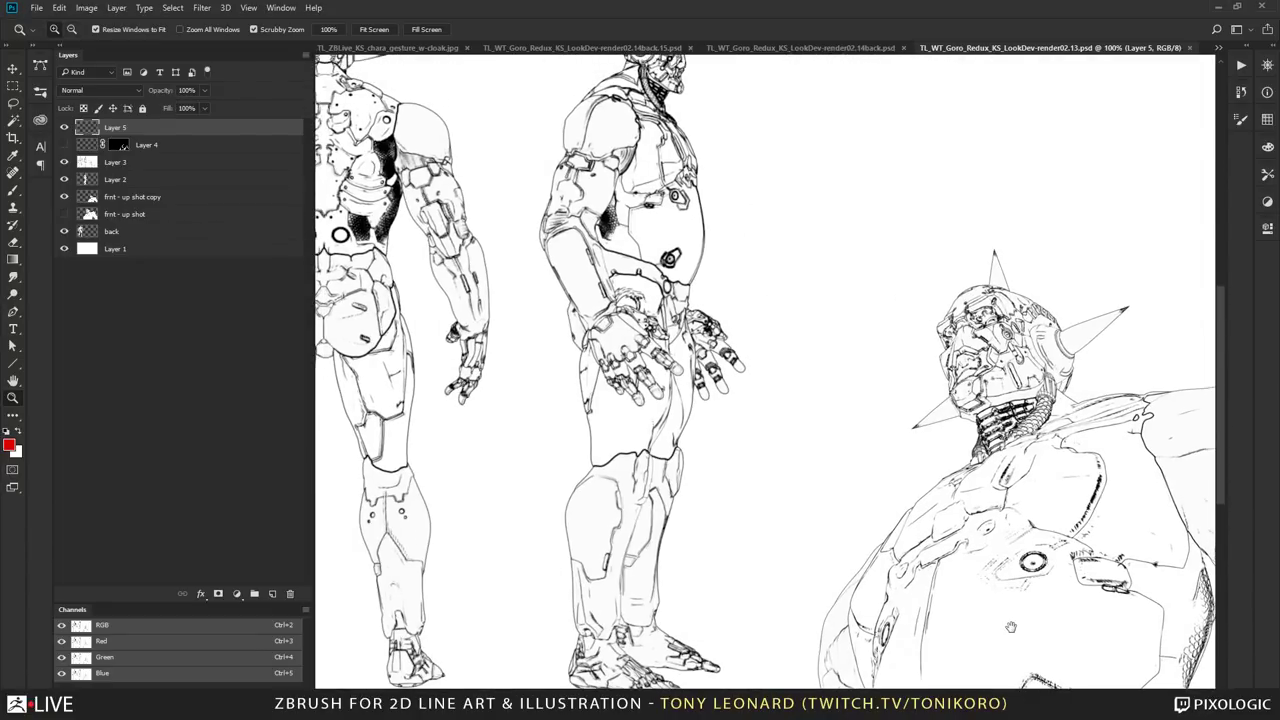
{"action": "left_click_drag", "start_coordinate": [866, 203], "coordinate": [516, 256]}
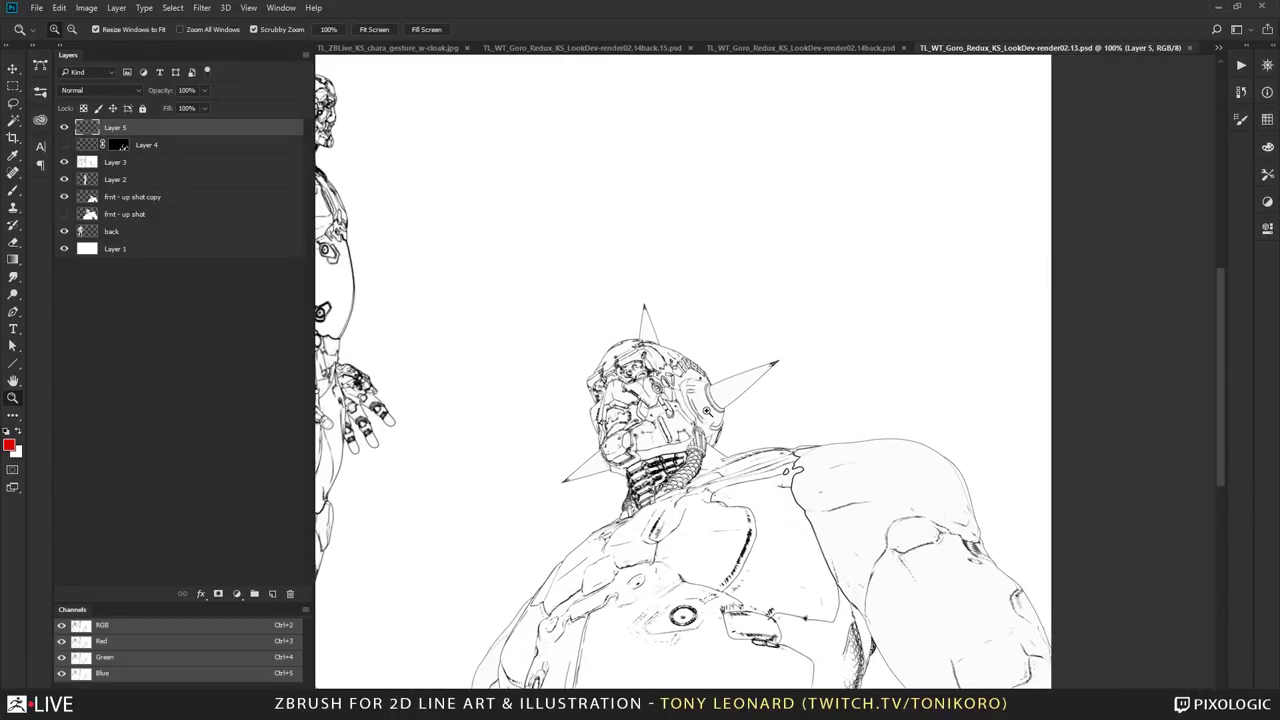
{"action": "left_click_drag", "start_coordinate": [640, 392], "coordinate": [697, 505]}
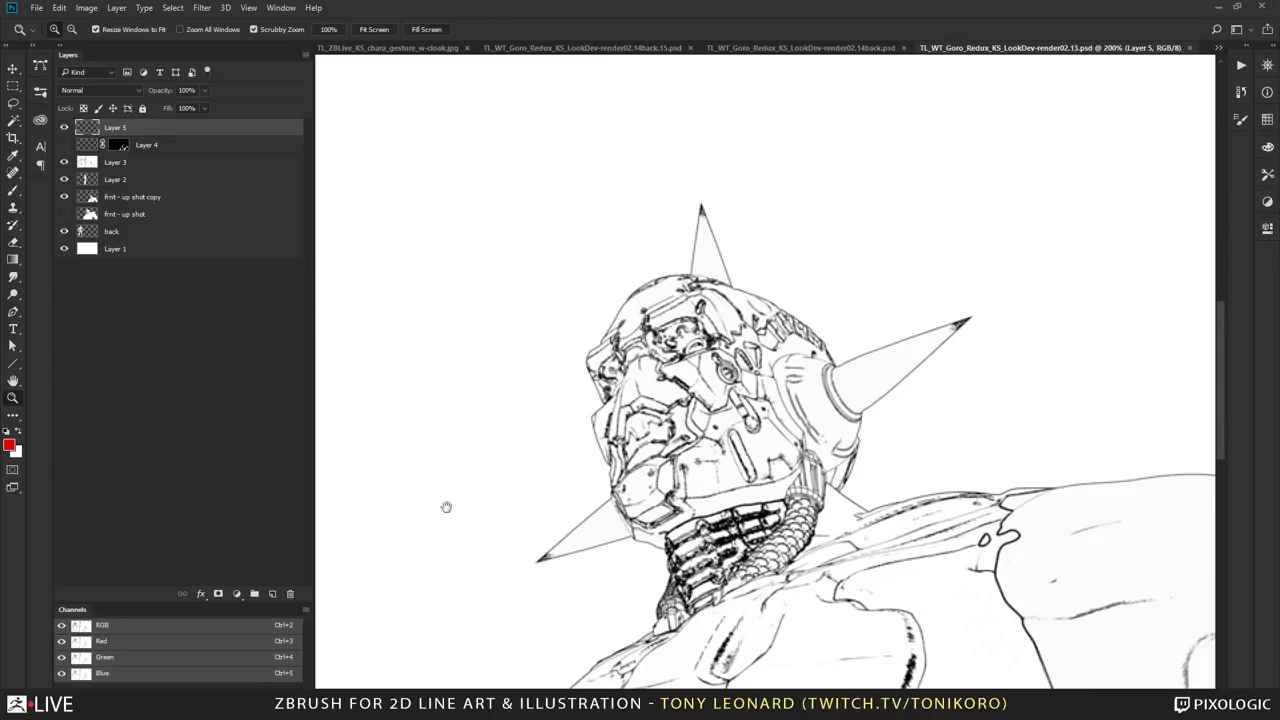
{"action": "left_click_drag", "start_coordinate": [477, 486], "coordinate": [637, 261]}
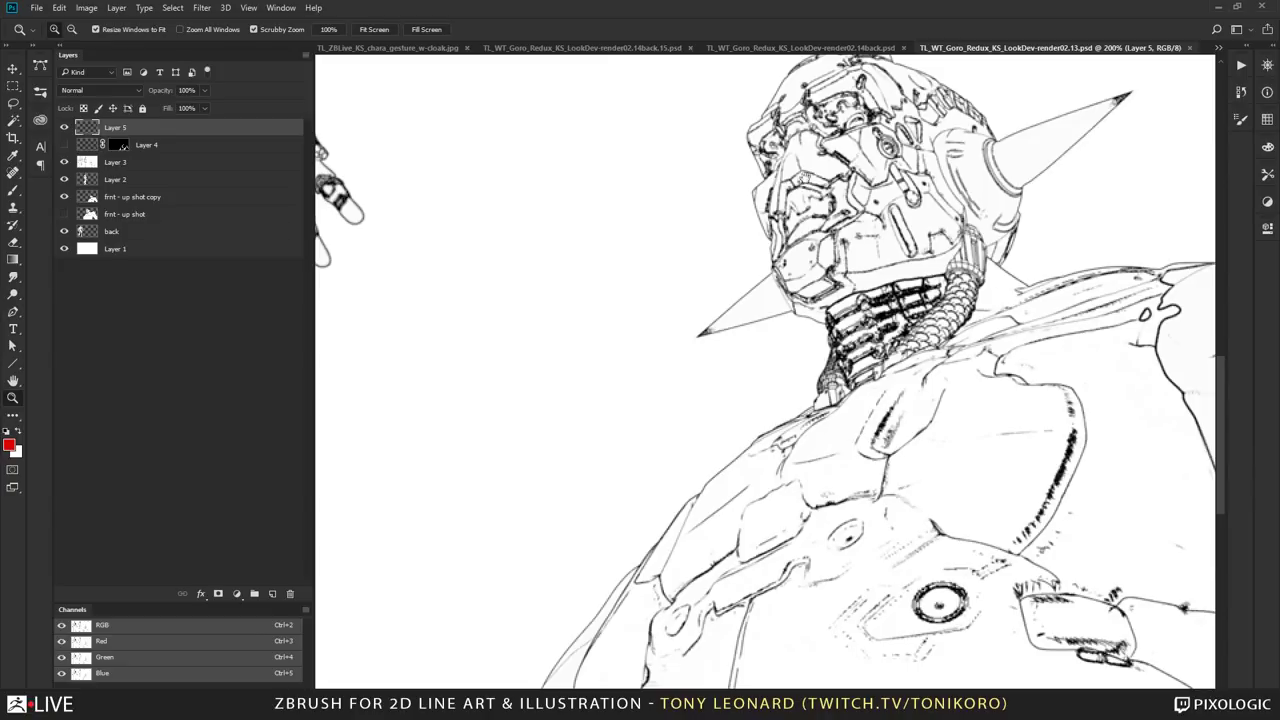
{"action": "left_click_drag", "start_coordinate": [805, 178], "coordinate": [770, 257]}
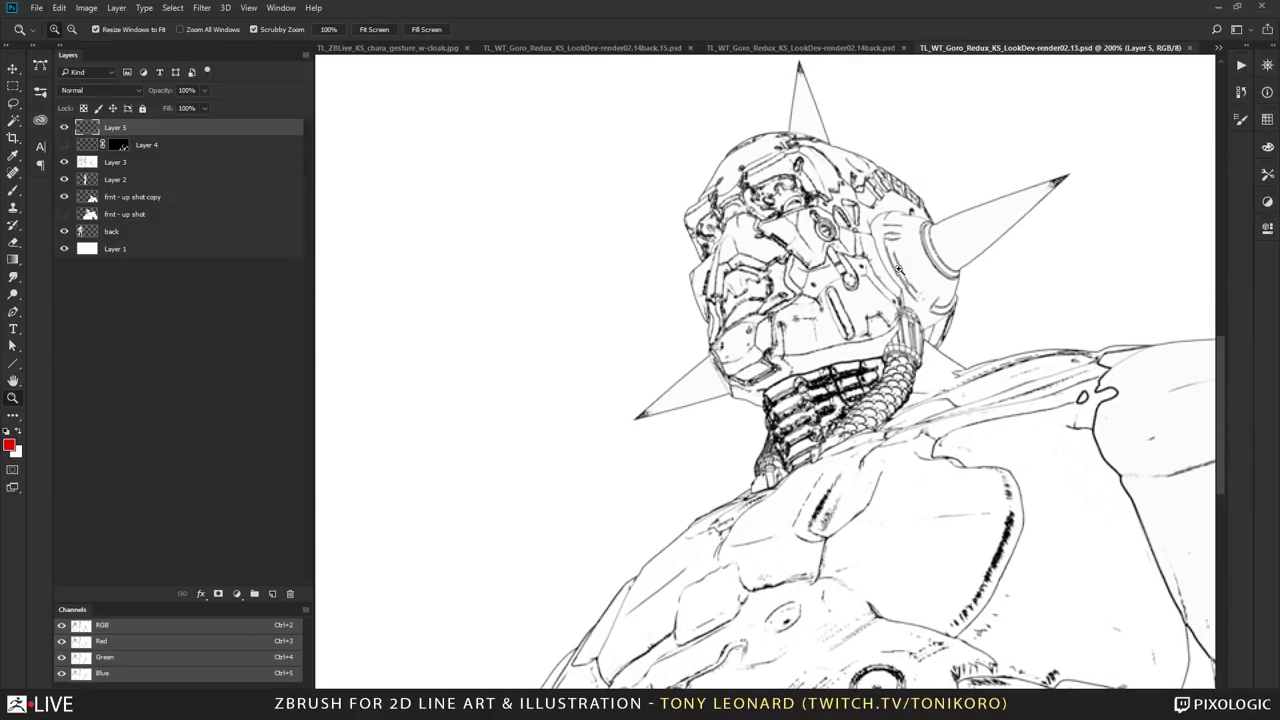
{"action": "left_click_drag", "start_coordinate": [716, 456], "coordinate": [974, 410]}
{"action": "left_click_drag", "start_coordinate": [945, 351], "coordinate": [1105, 400]}
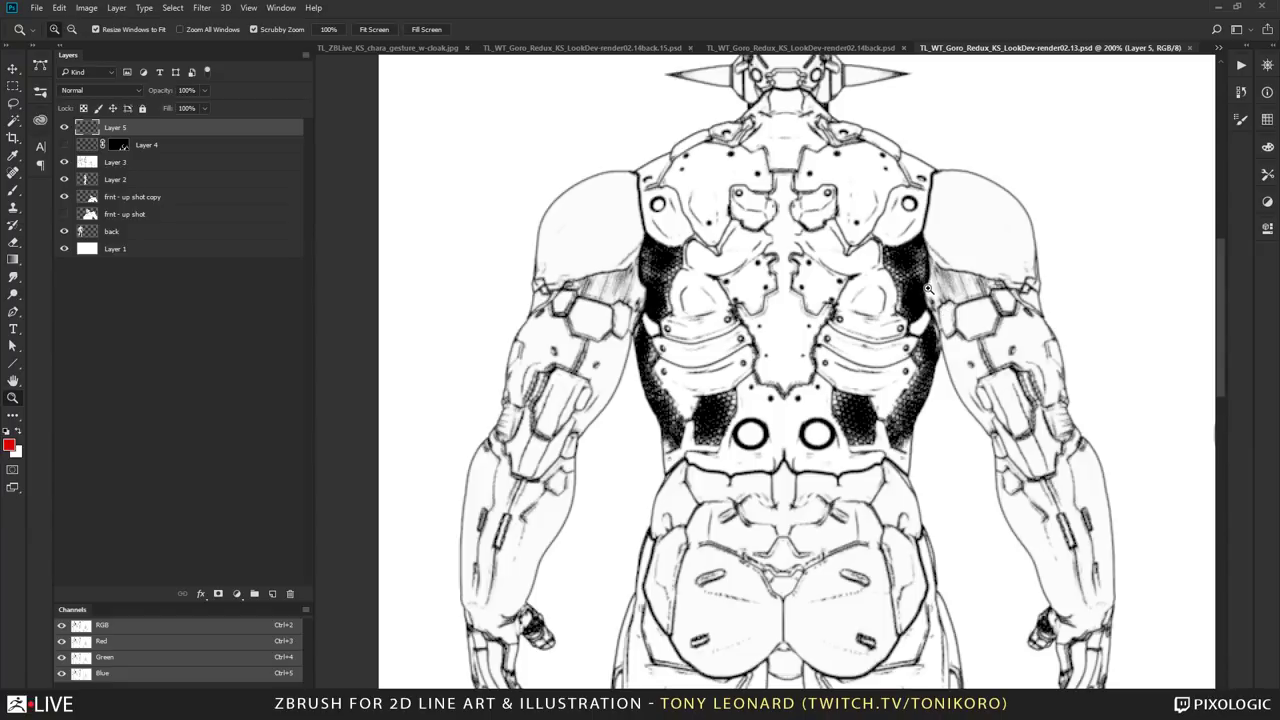
{"action": "left_click_drag", "start_coordinate": [929, 286], "coordinate": [888, 361]}
{"action": "mouse_move", "coordinate": [1063, 487]}
{"action": "left_mouse_down"}
{"action": "mouse_move", "coordinate": [900, 470]}
{"action": "mouse_move", "coordinate": [884, 442]}
{"action": "left_mouse_up"}
{"action": "left_click", "coordinate": [871, 400], "text": "alt"}
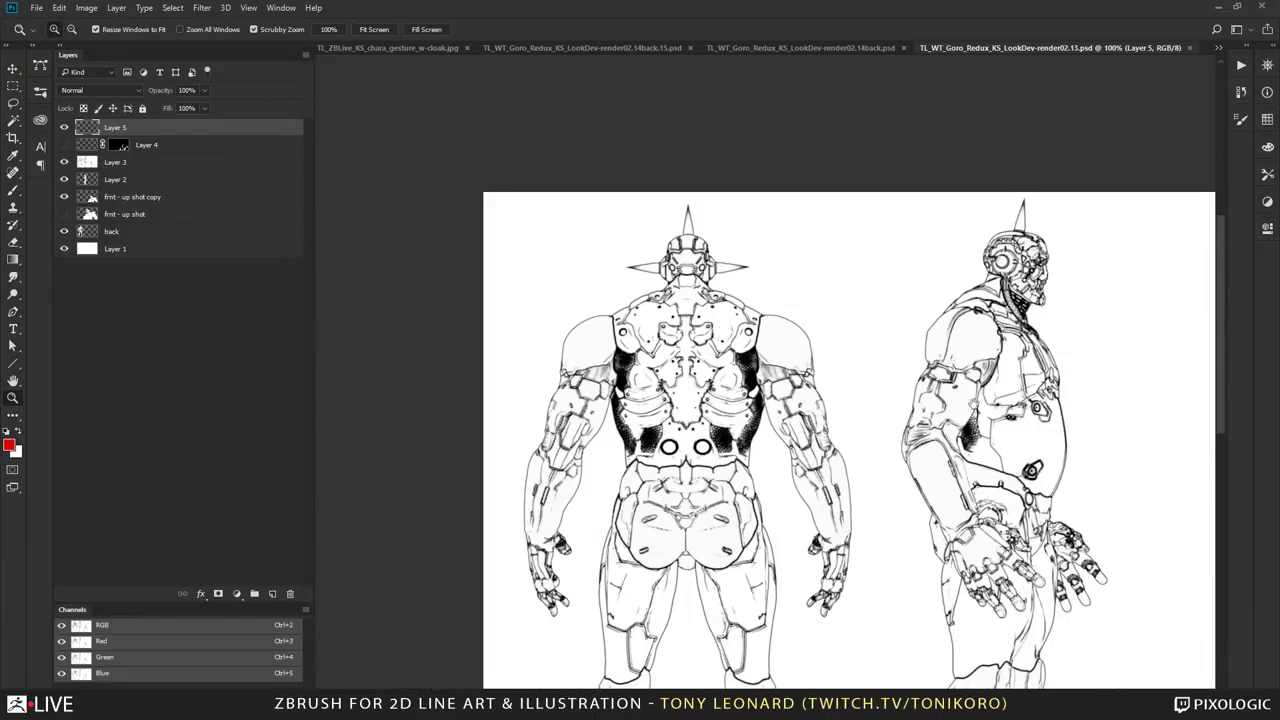
Step: Zoom to 200% and pan across the third figure's head, chest and hand
{"action": "left_click_drag", "start_coordinate": [1151, 525], "coordinate": [953, 378]}
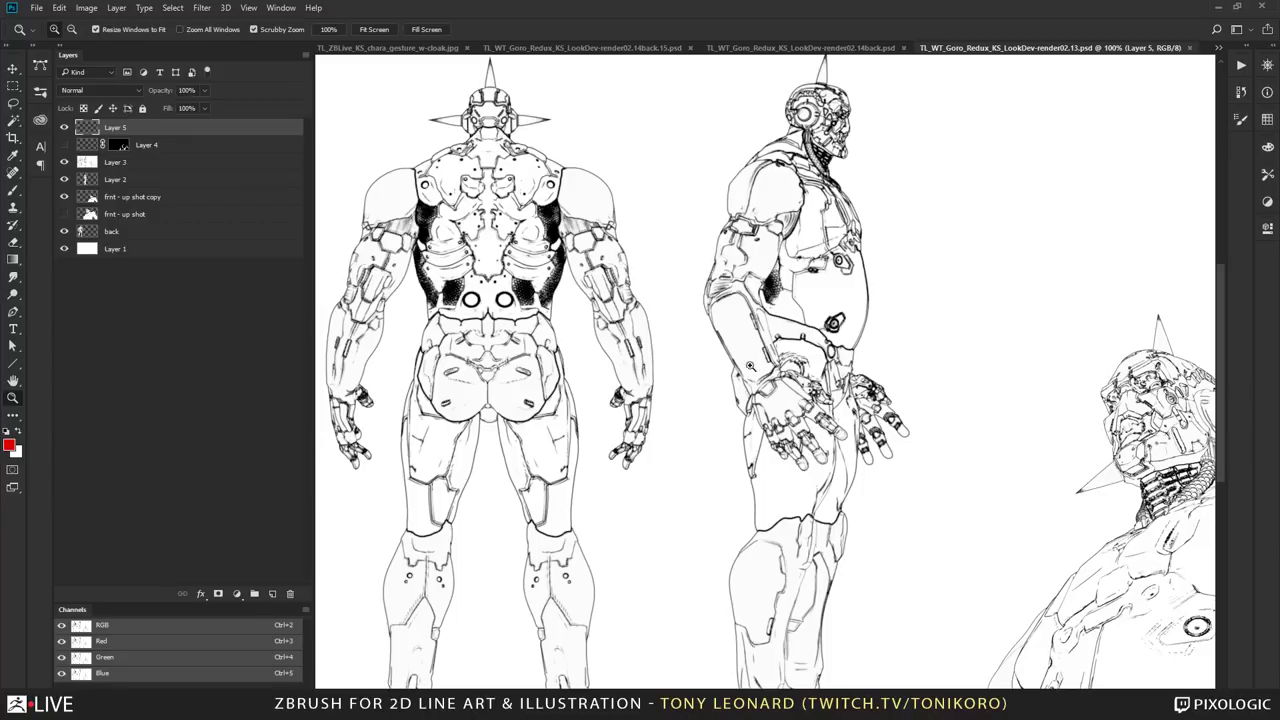
{"action": "left_click_drag", "start_coordinate": [1081, 386], "coordinate": [891, 334]}
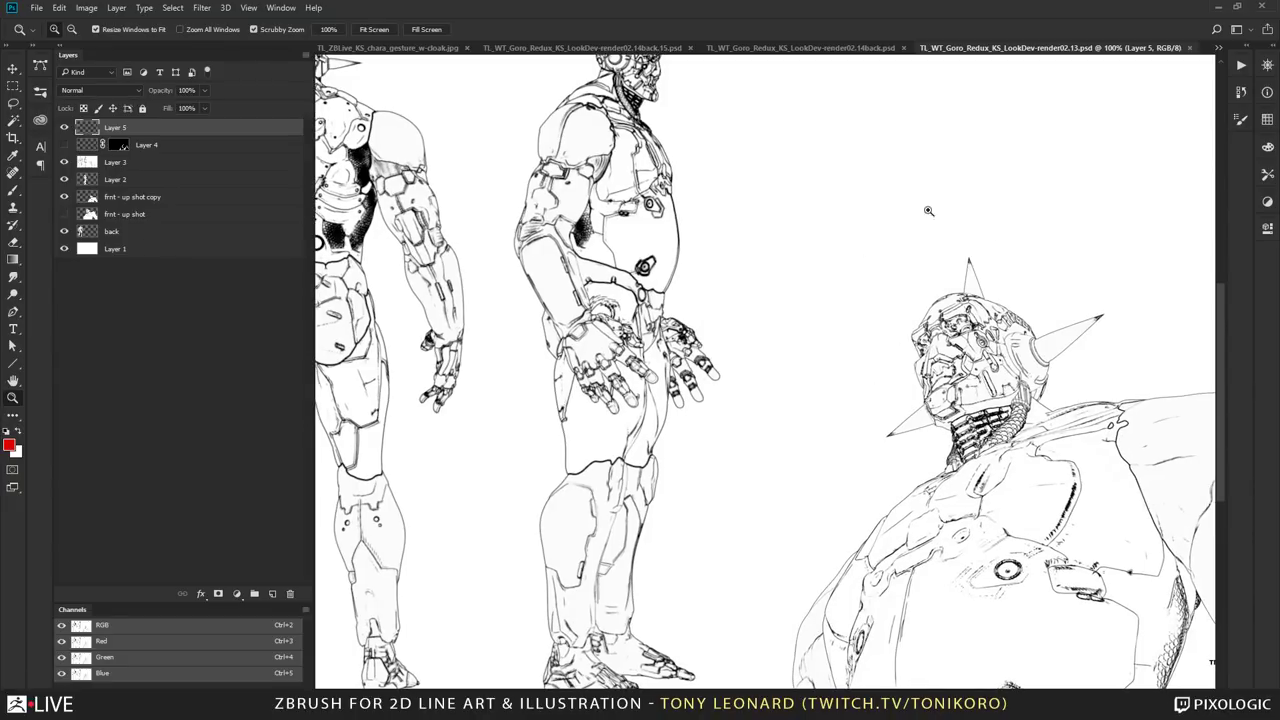
{"action": "left_click", "coordinate": [988, 366]}
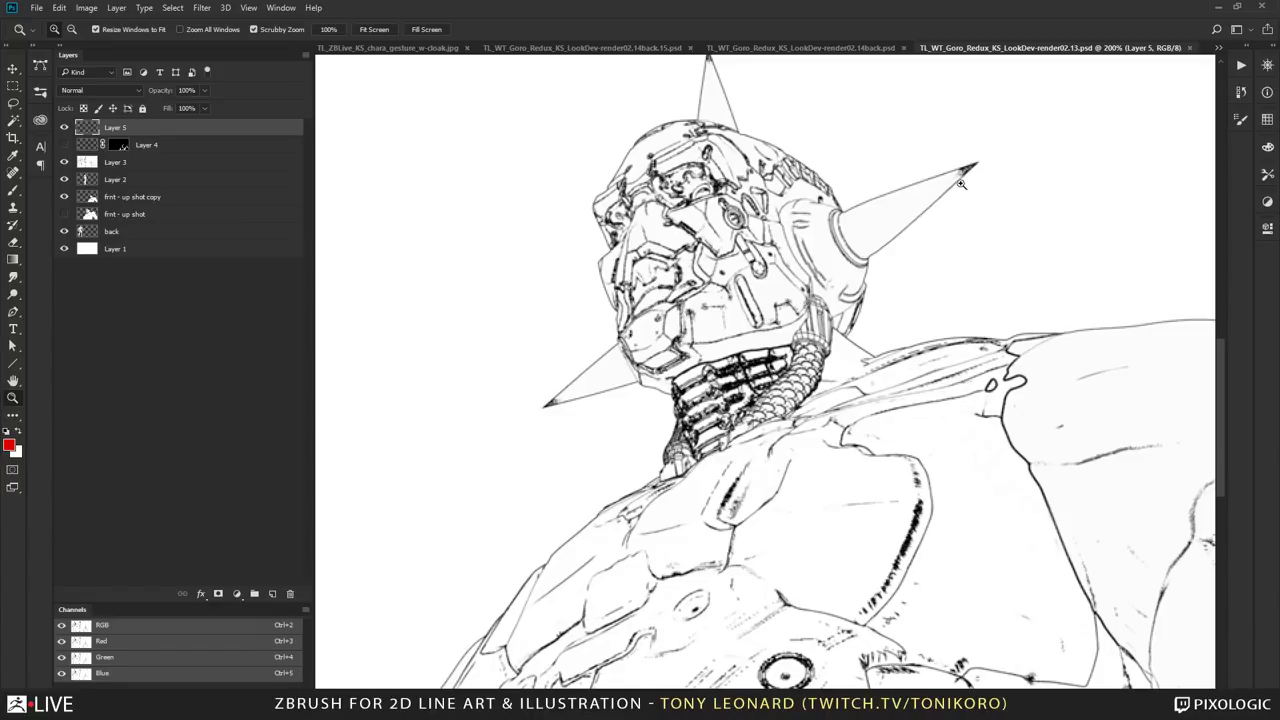
{"action": "left_click_drag", "start_coordinate": [937, 199], "coordinate": [911, 224]}
{"action": "left_click_drag", "start_coordinate": [1079, 609], "coordinate": [882, 508]}
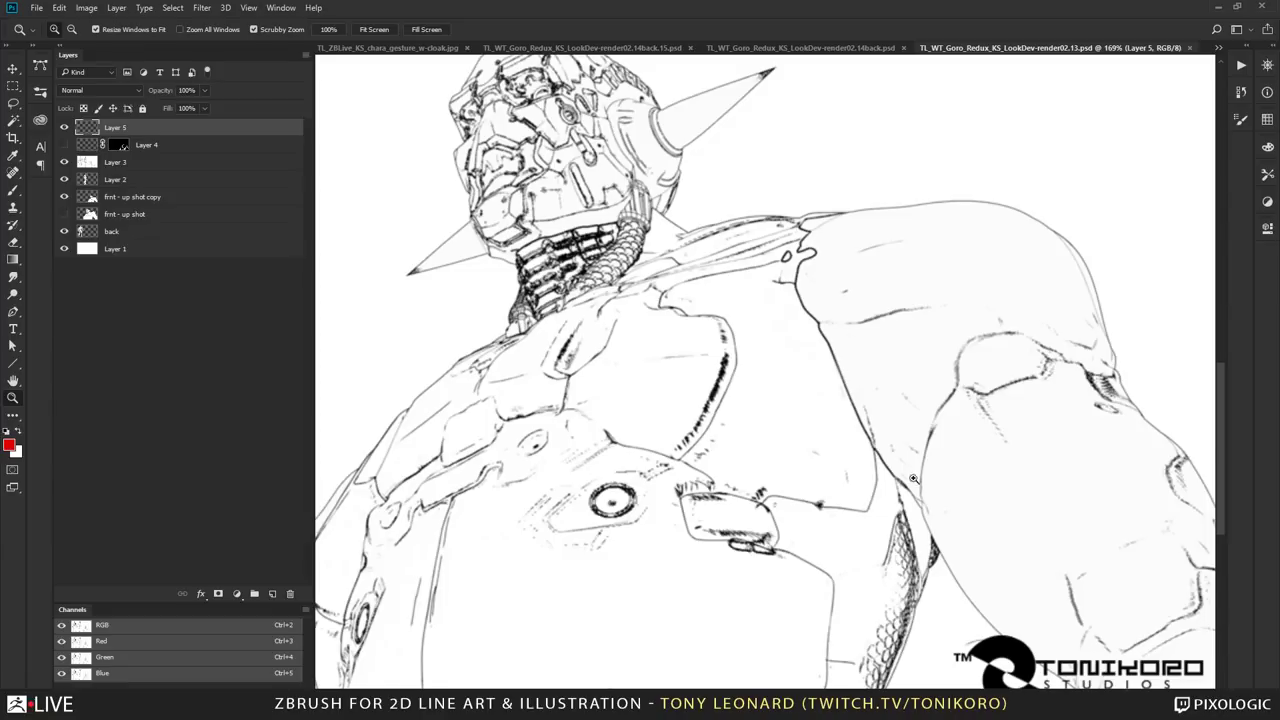
{"action": "left_click_drag", "start_coordinate": [834, 512], "coordinate": [855, 303]}
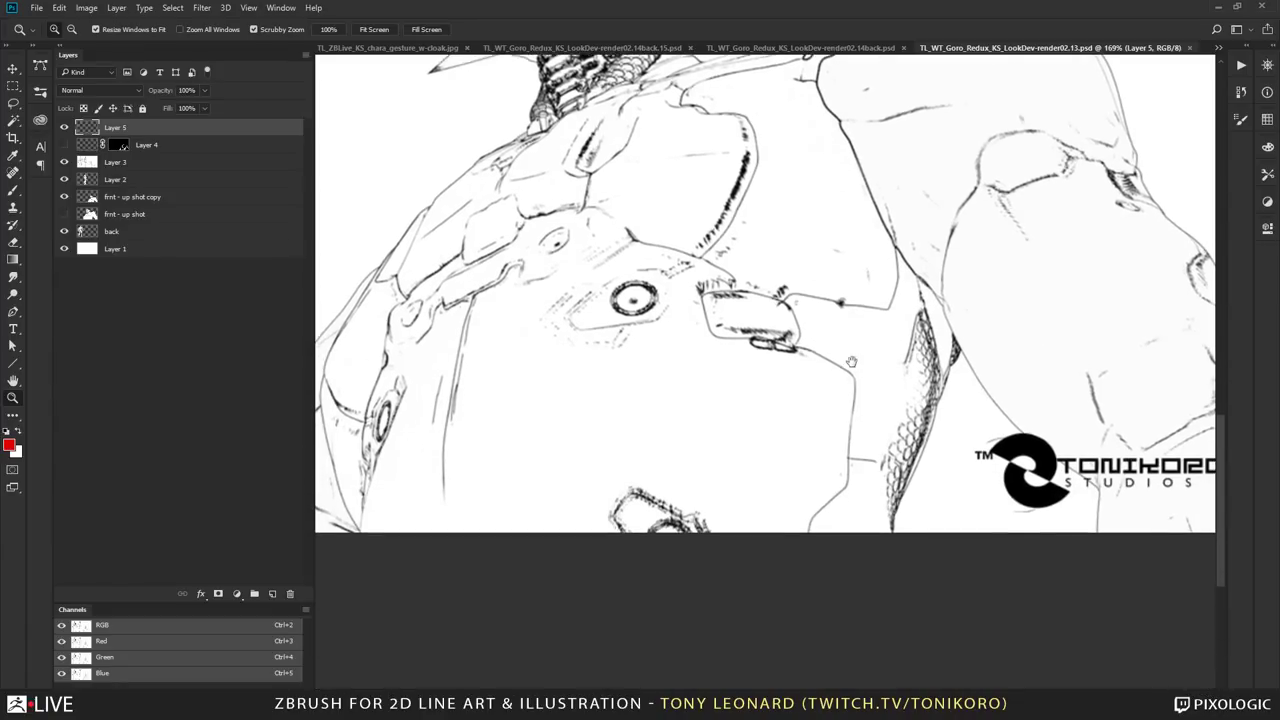
{"action": "left_click_drag", "start_coordinate": [656, 326], "coordinate": [857, 400]}
{"action": "left_click_drag", "start_coordinate": [689, 352], "coordinate": [862, 355]}
Step: Pan across the side-view and back-view robots, then zoom out to the whole sheet
{"action": "left_click_drag", "start_coordinate": [893, 297], "coordinate": [662, 346]}
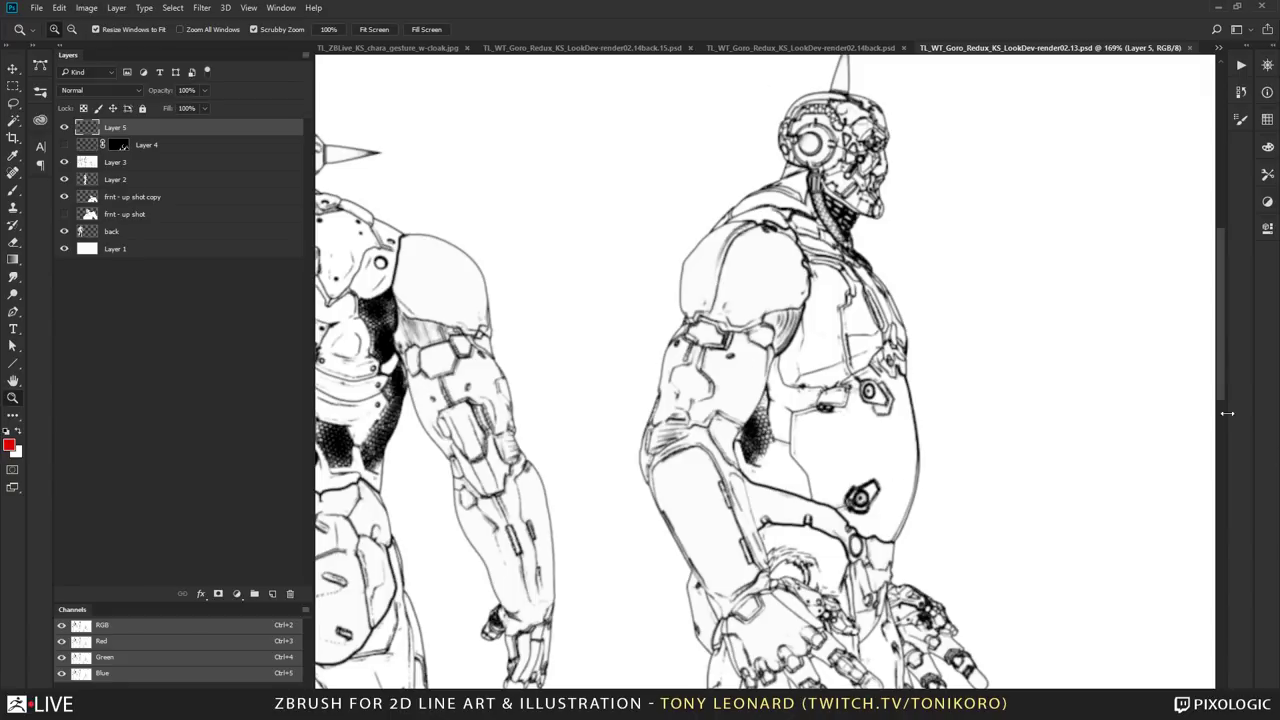
{"action": "left_click_drag", "start_coordinate": [1046, 474], "coordinate": [840, 457]}
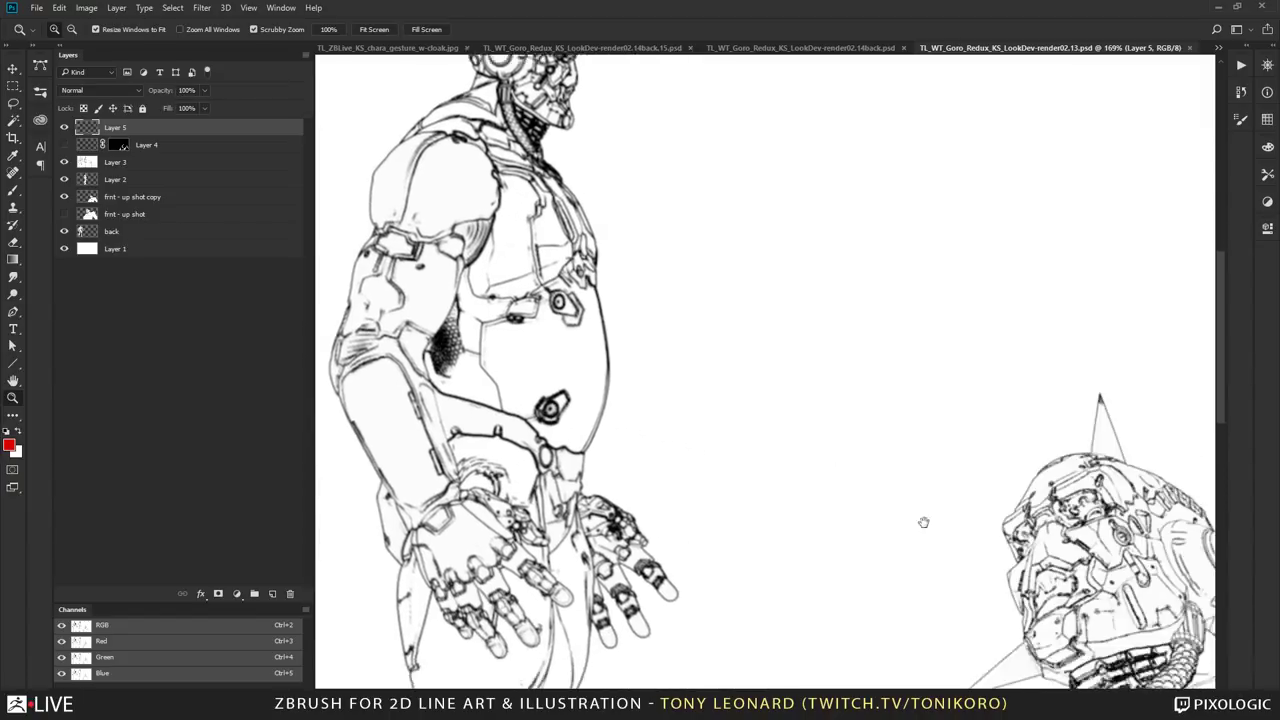
{"action": "left_click_drag", "start_coordinate": [990, 514], "coordinate": [918, 348]}
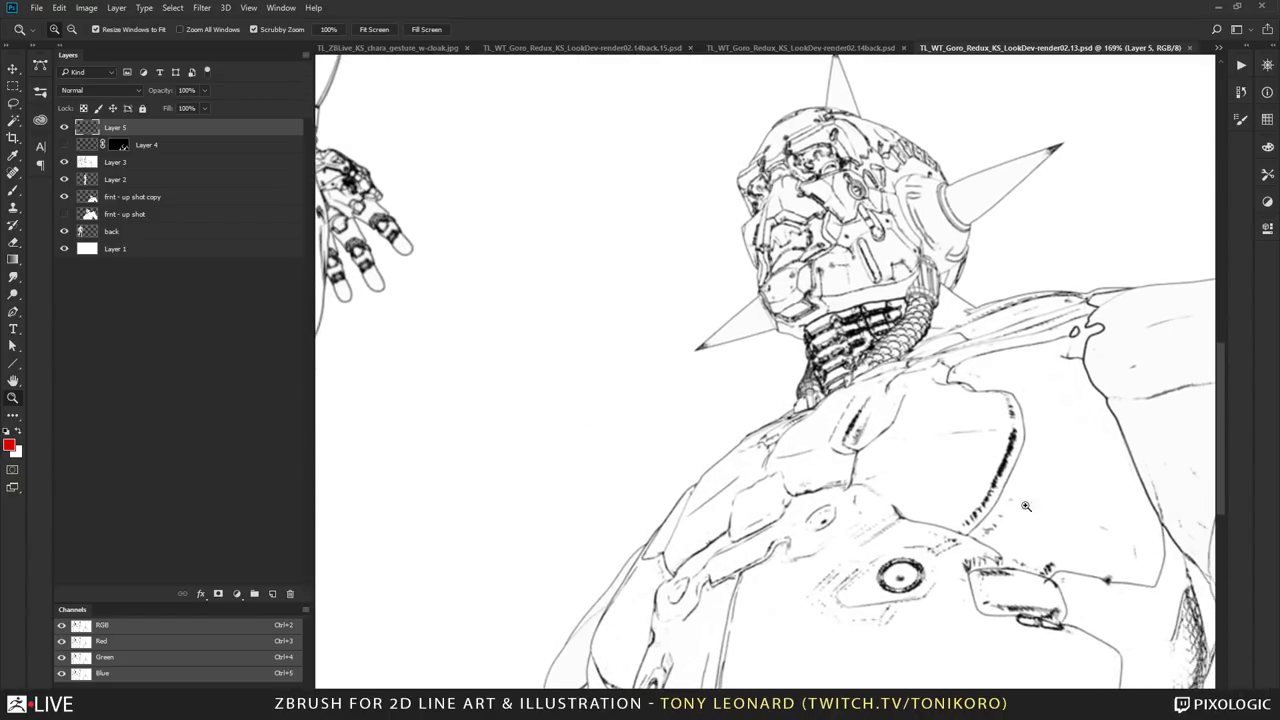
{"action": "left_click_drag", "start_coordinate": [787, 385], "coordinate": [959, 477]}
{"action": "left_click_drag", "start_coordinate": [670, 553], "coordinate": [910, 455]}
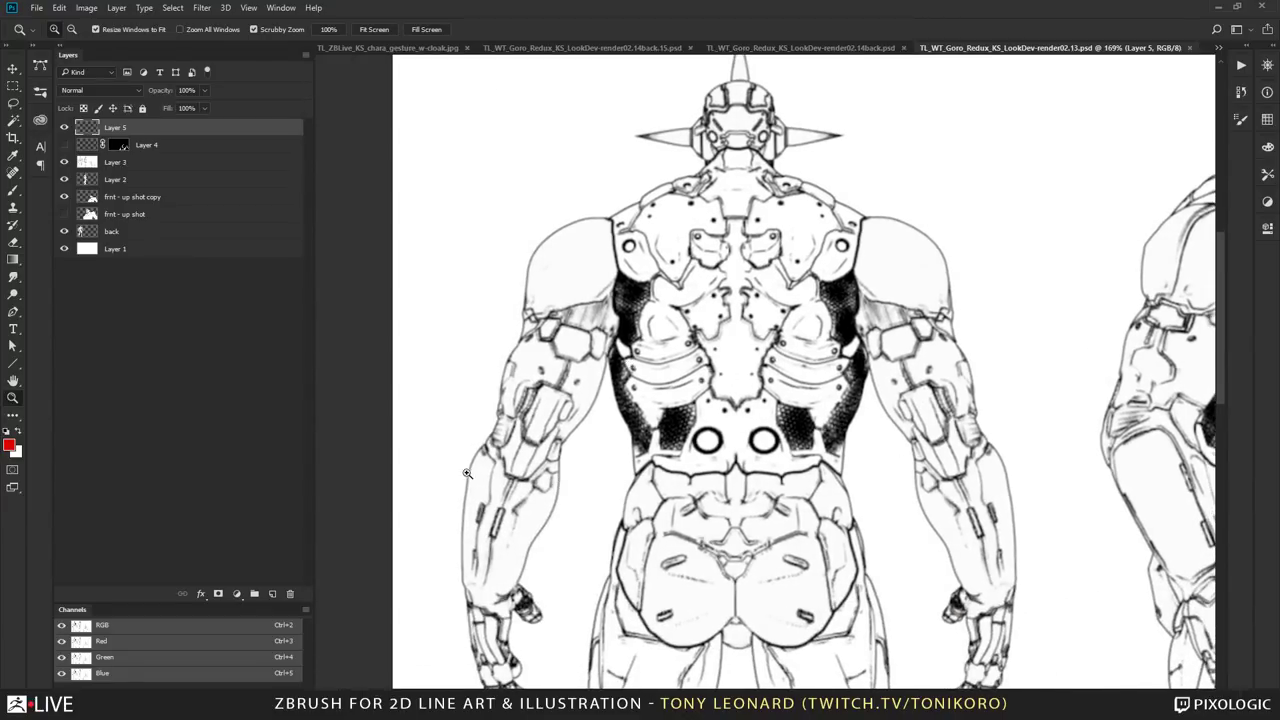
{"action": "left_click", "coordinate": [660, 406], "text": "alt"}
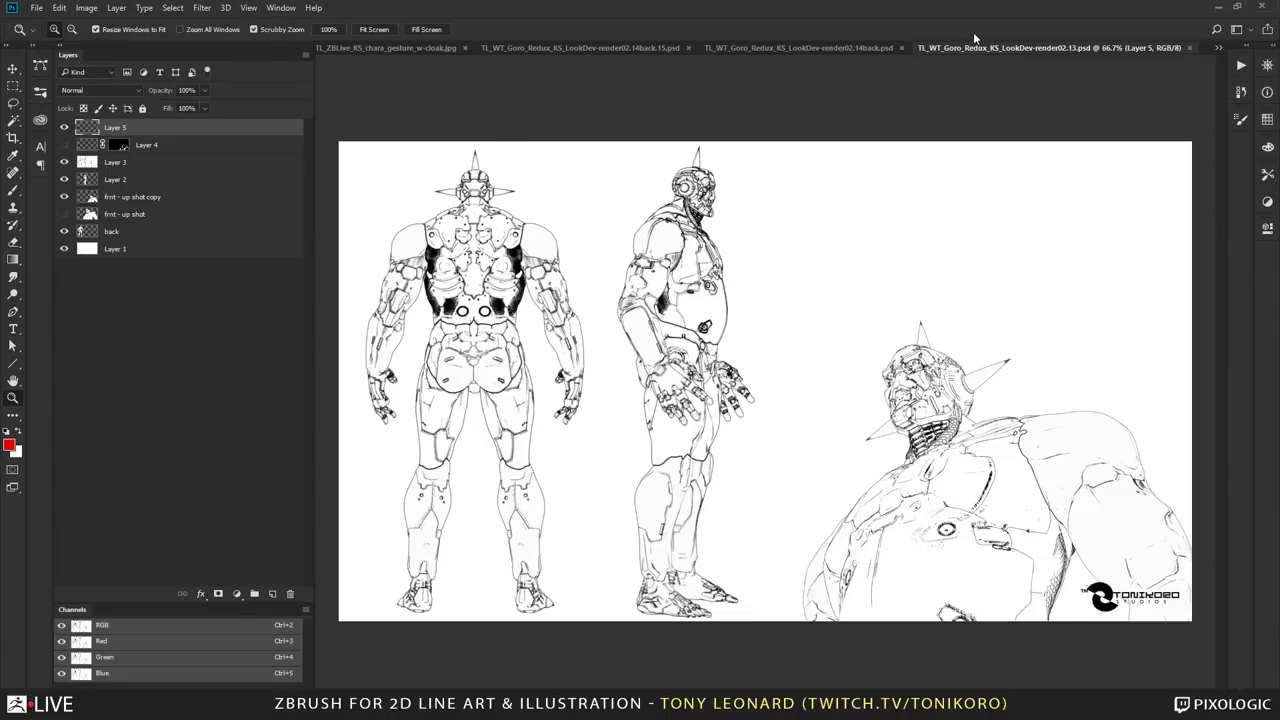
{"action": "left_click", "coordinate": [864, 47]}
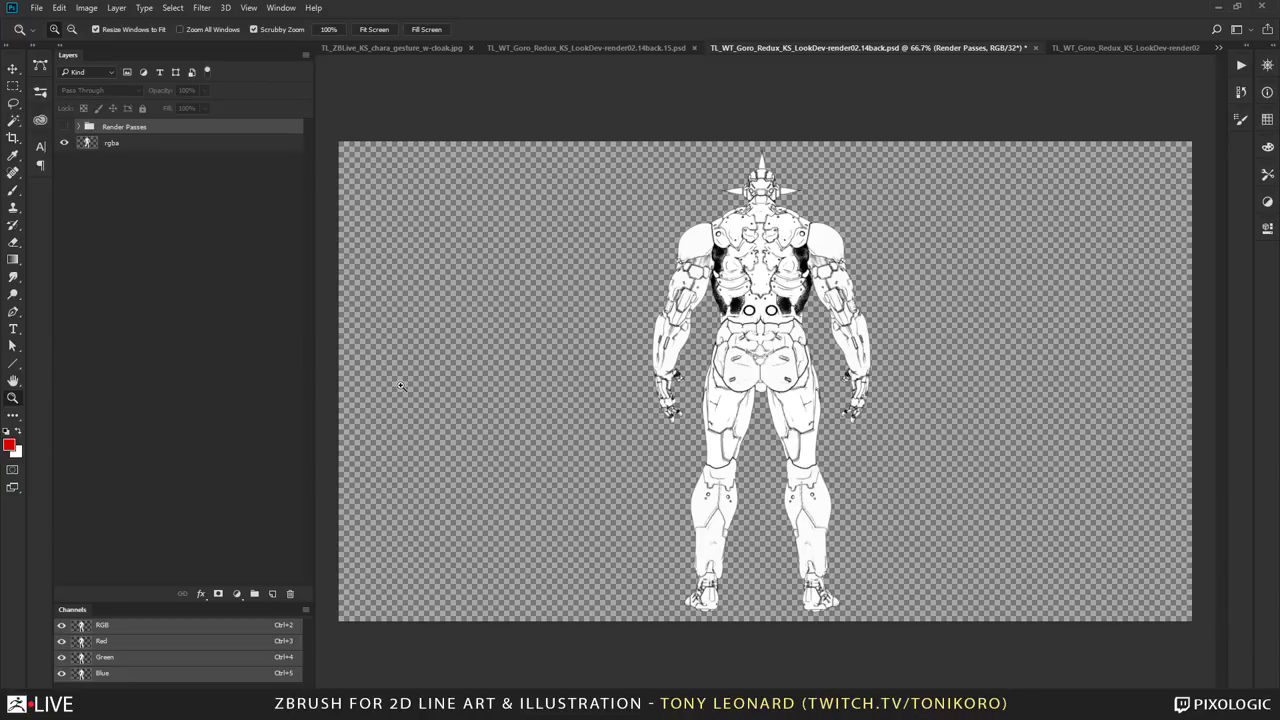
{"action": "left_click", "coordinate": [130, 145]}
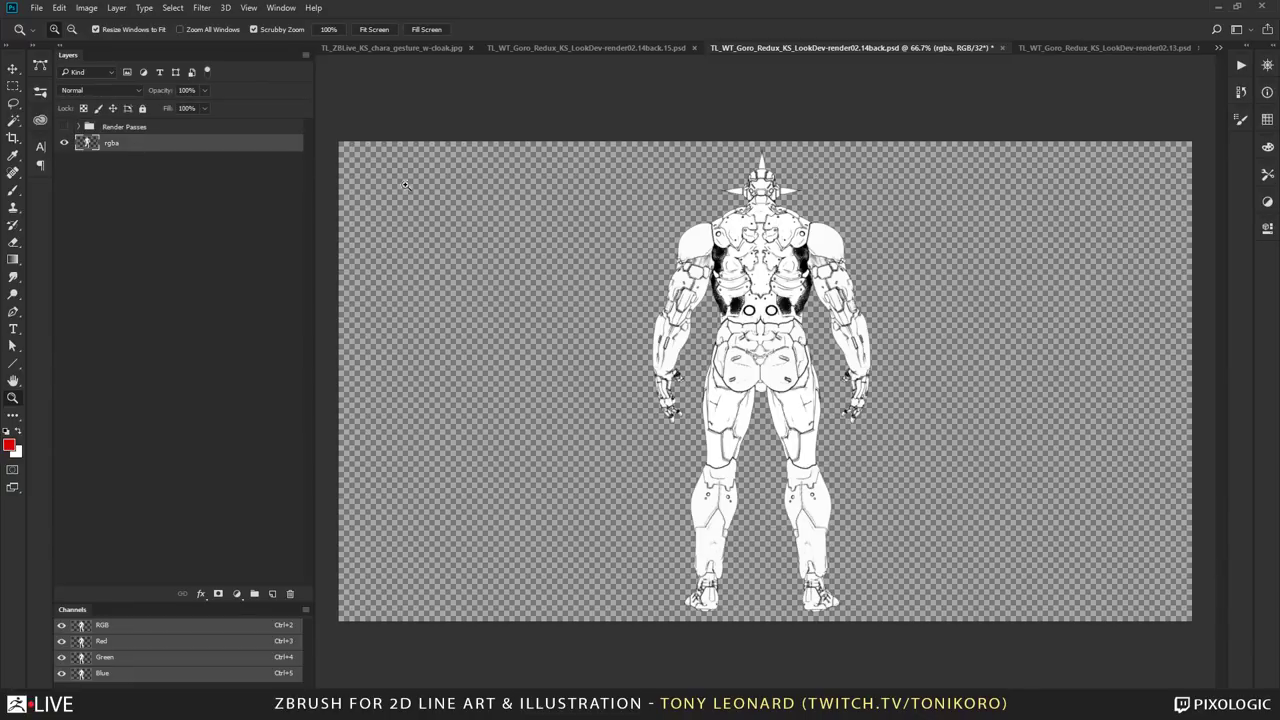
{"action": "left_click", "coordinate": [204, 90]}
{"action": "left_click_drag", "start_coordinate": [206, 106], "coordinate": [164, 106]}
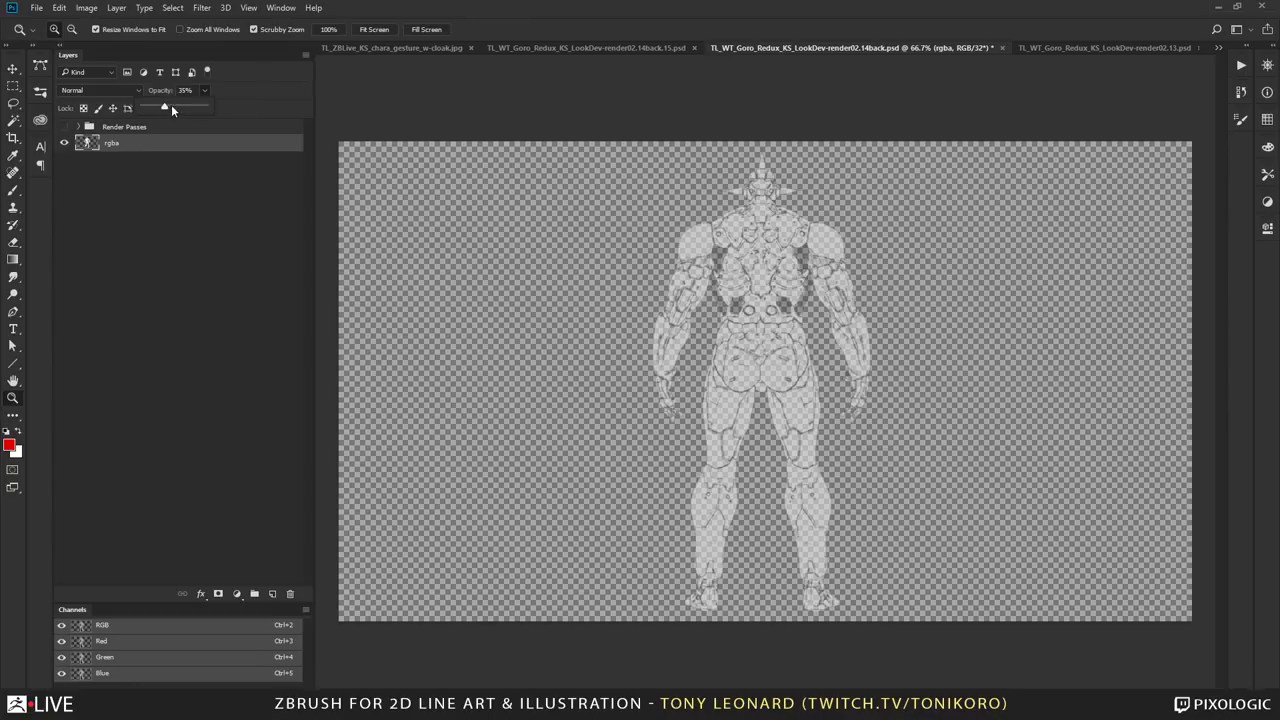
{"action": "left_click_drag", "start_coordinate": [171, 104], "coordinate": [249, 105]}
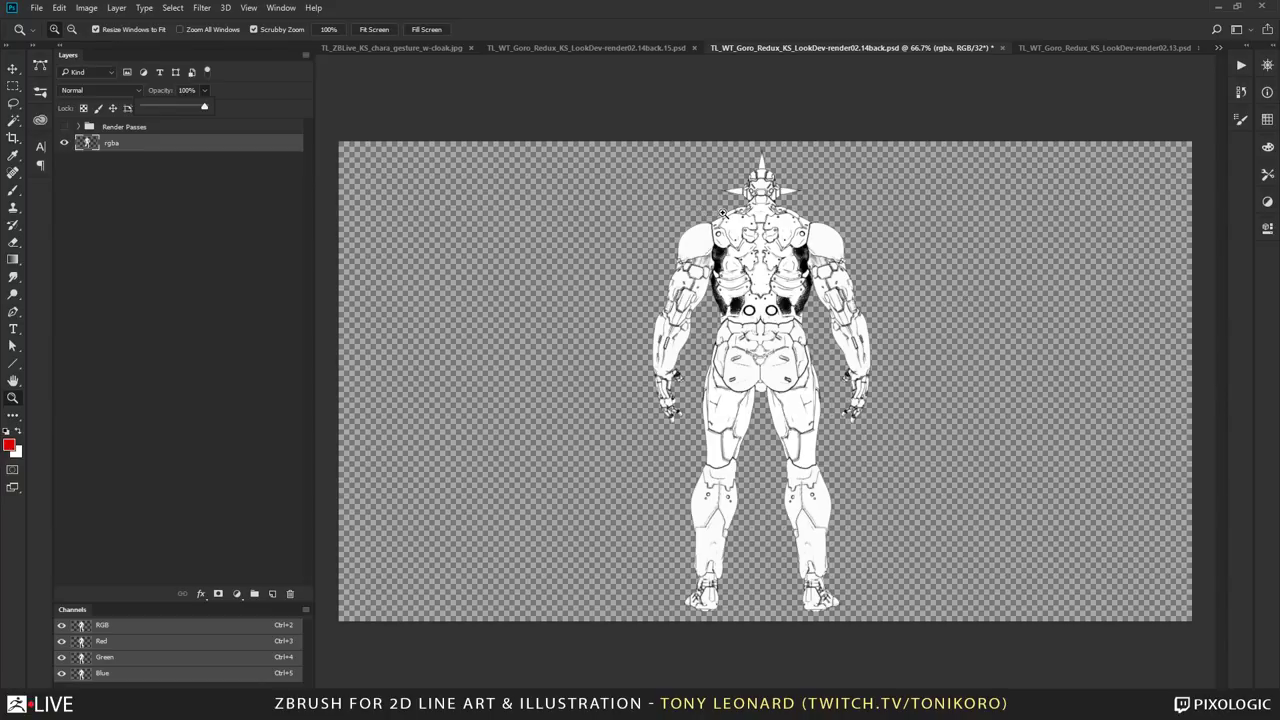
{"action": "left_click", "coordinate": [1074, 47]}
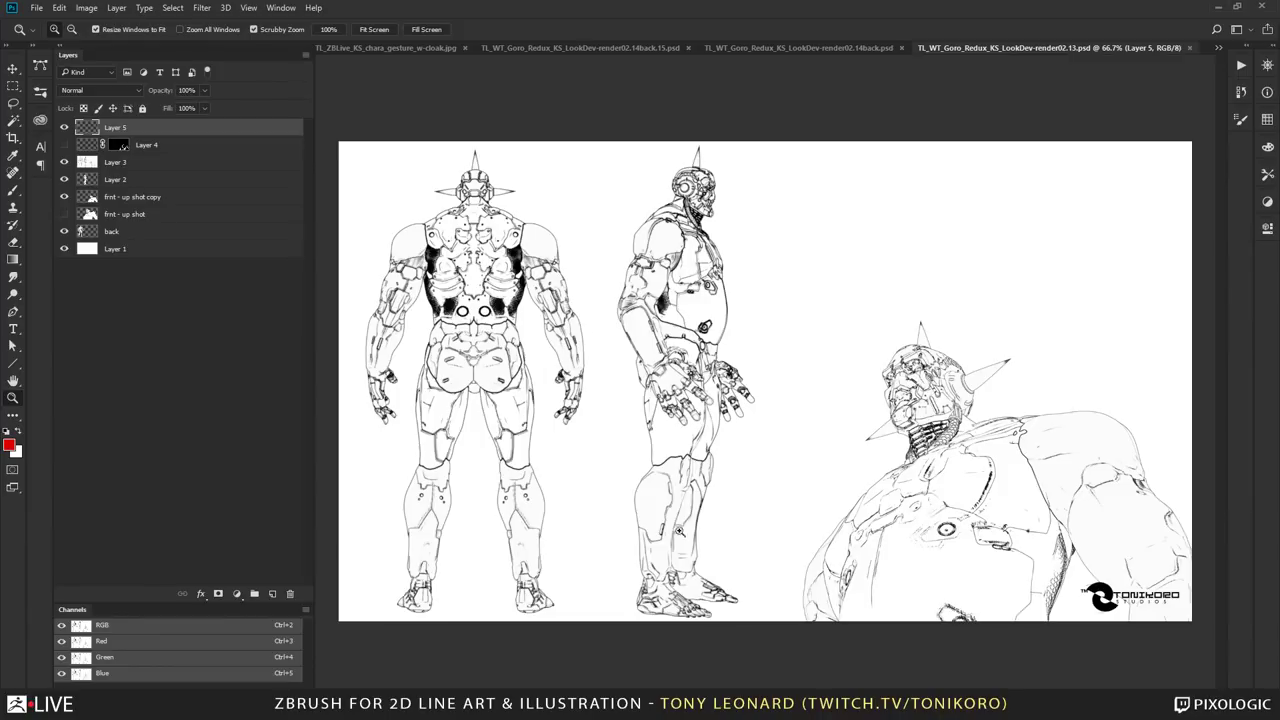
Step: Inspect the figures at 100% zoom, then minimise Photoshop to reveal Bridge's Renderings folder
{"action": "left_click", "coordinate": [577, 390]}
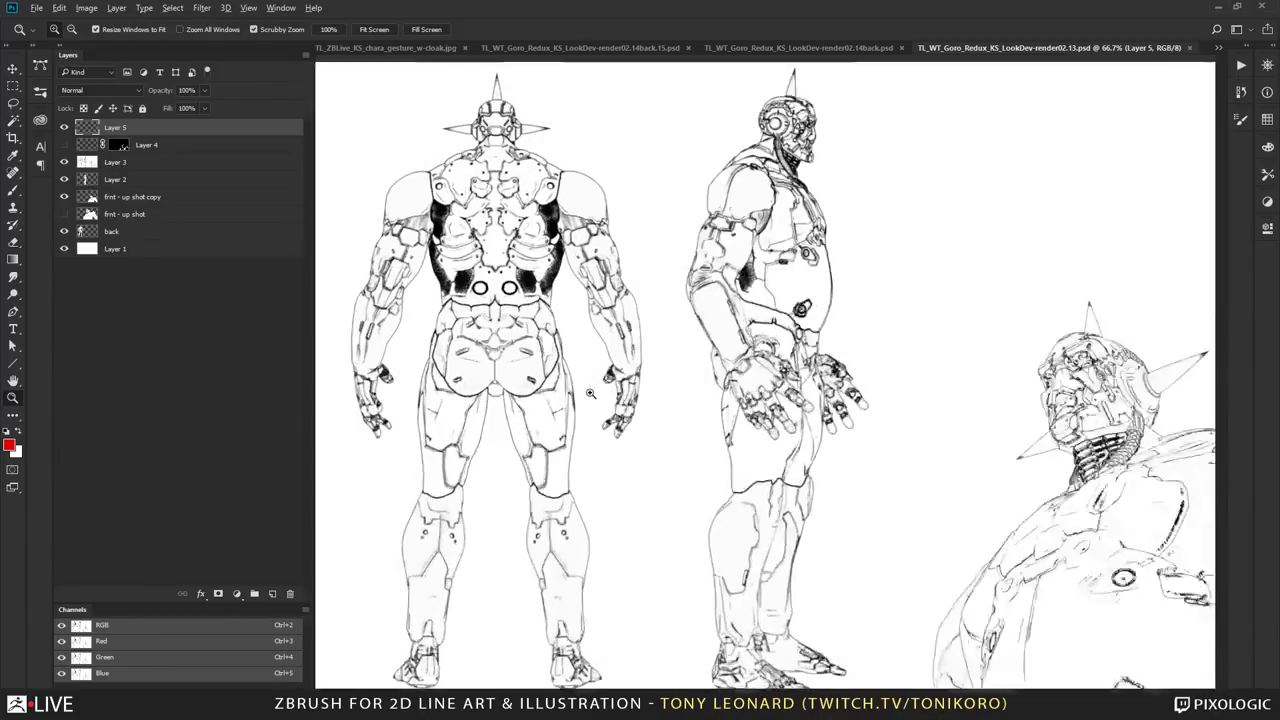
{"action": "left_click_drag", "start_coordinate": [577, 390], "coordinate": [640, 548]}
{"action": "left_click_drag", "start_coordinate": [766, 571], "coordinate": [582, 414]}
{"action": "scroll", "coordinate": [560, 450], "scroll_direction": "down", "scroll_amount": 3}
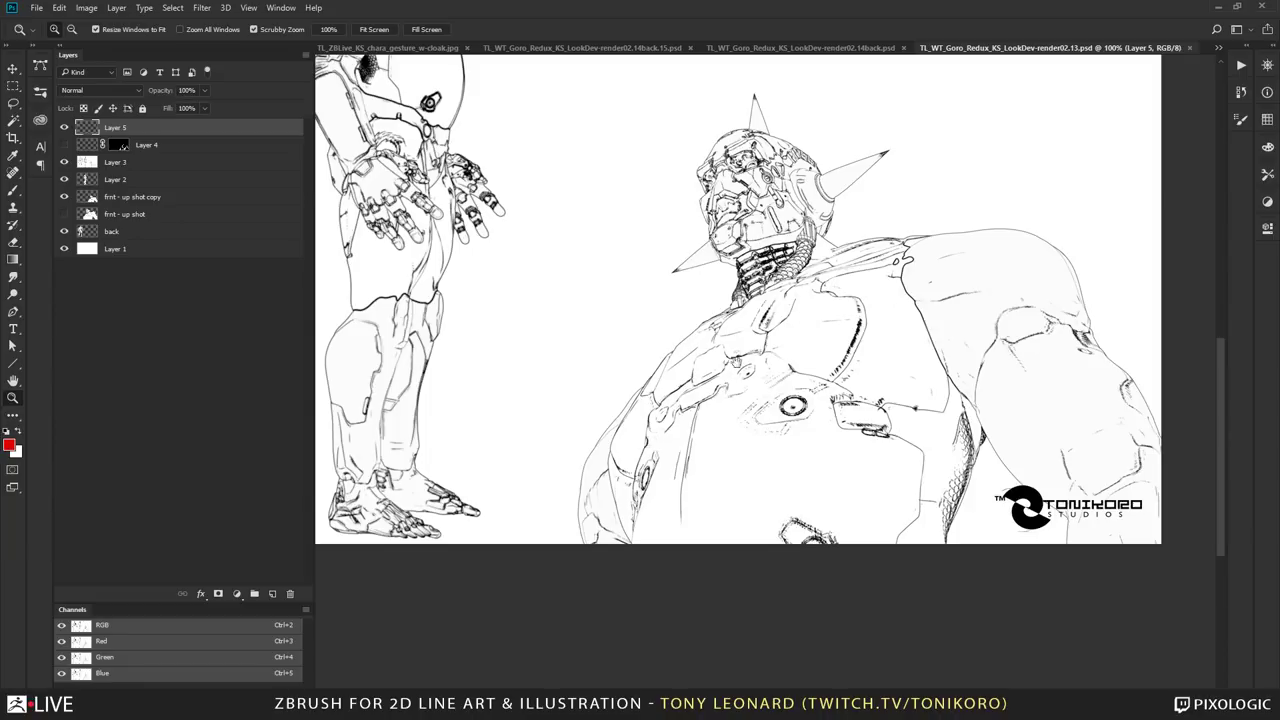
{"action": "left_click_drag", "start_coordinate": [711, 326], "coordinate": [872, 455]}
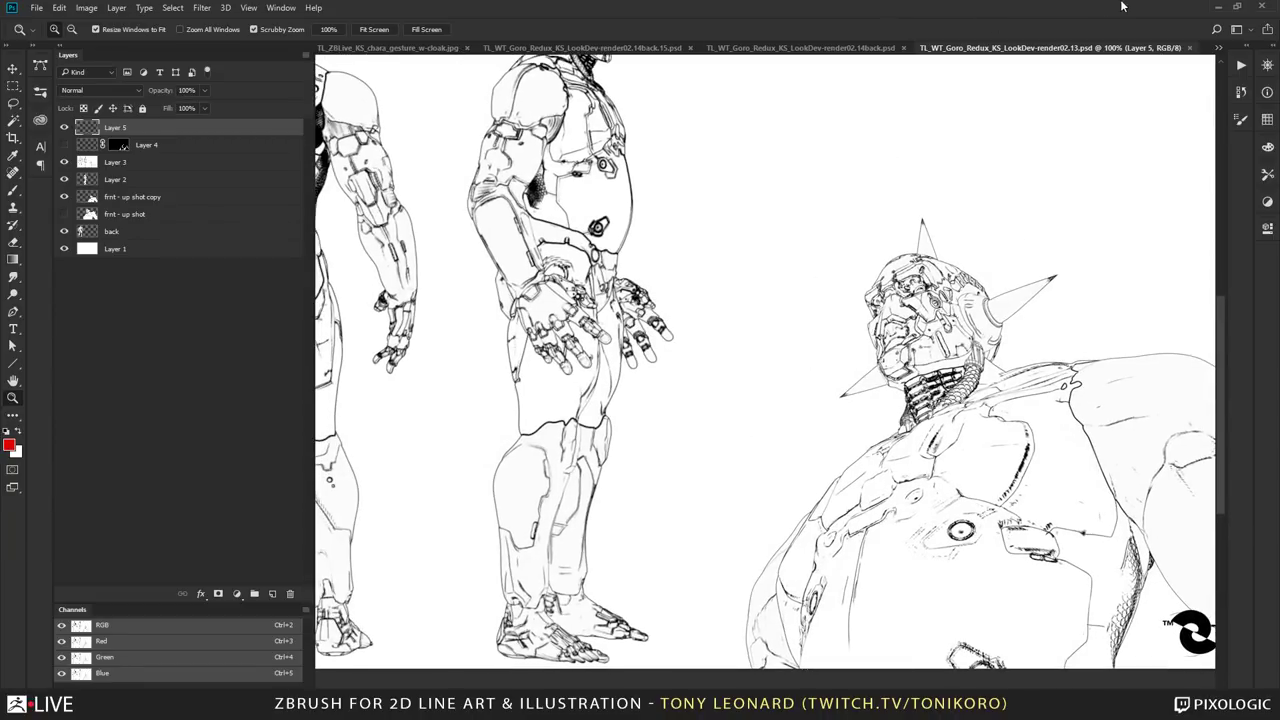
{"action": "left_click", "coordinate": [1226, 7]}
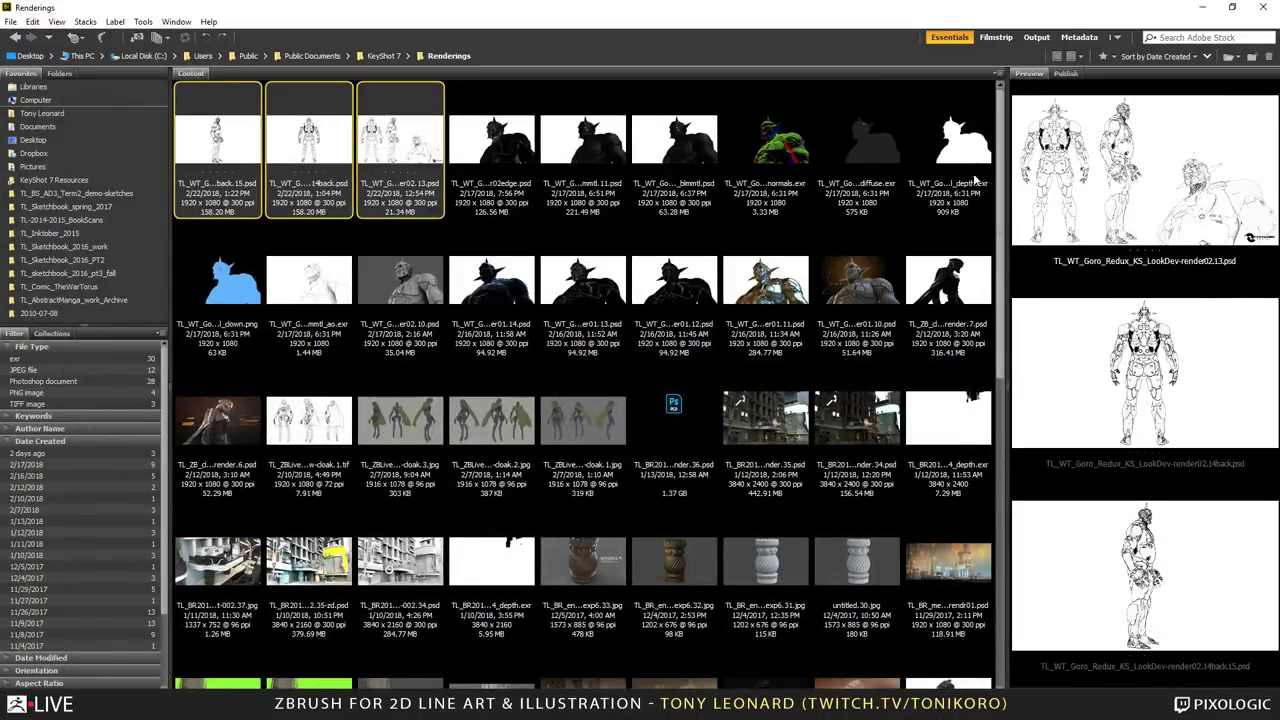
Step: Minimise Bridge and KeyShot, then cycle through open windows toward ZBrush
{"action": "left_click", "coordinate": [1199, 10]}
{"action": "left_click", "coordinate": [1201, 7]}
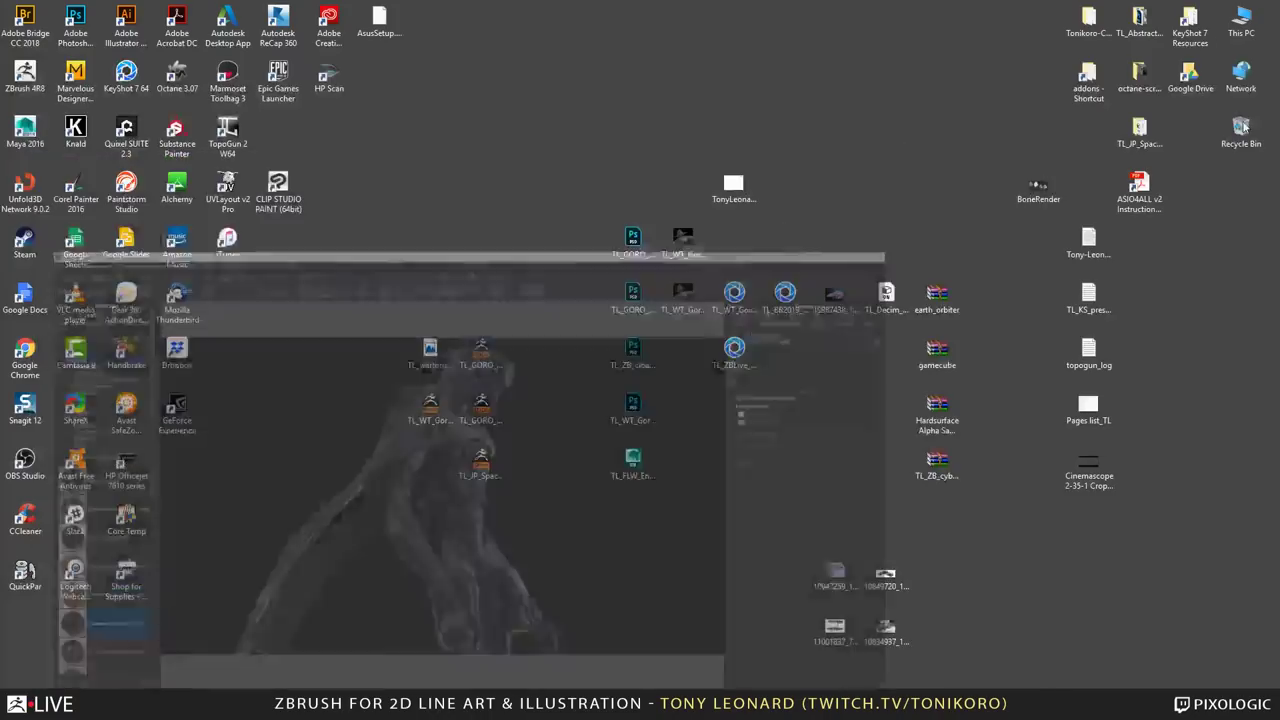
{"action": "key", "text": "alt+Tab"}
{"action": "key", "text": "alt+Tab"}
{"action": "key", "text": "alt+Tab"}
{"action": "key", "text": "alt+Tab"}
{"action": "key", "text": "alt+Tab"}
{"action": "key", "text": "alt+Tab"}
{"action": "key", "text": "alt+Tab"}
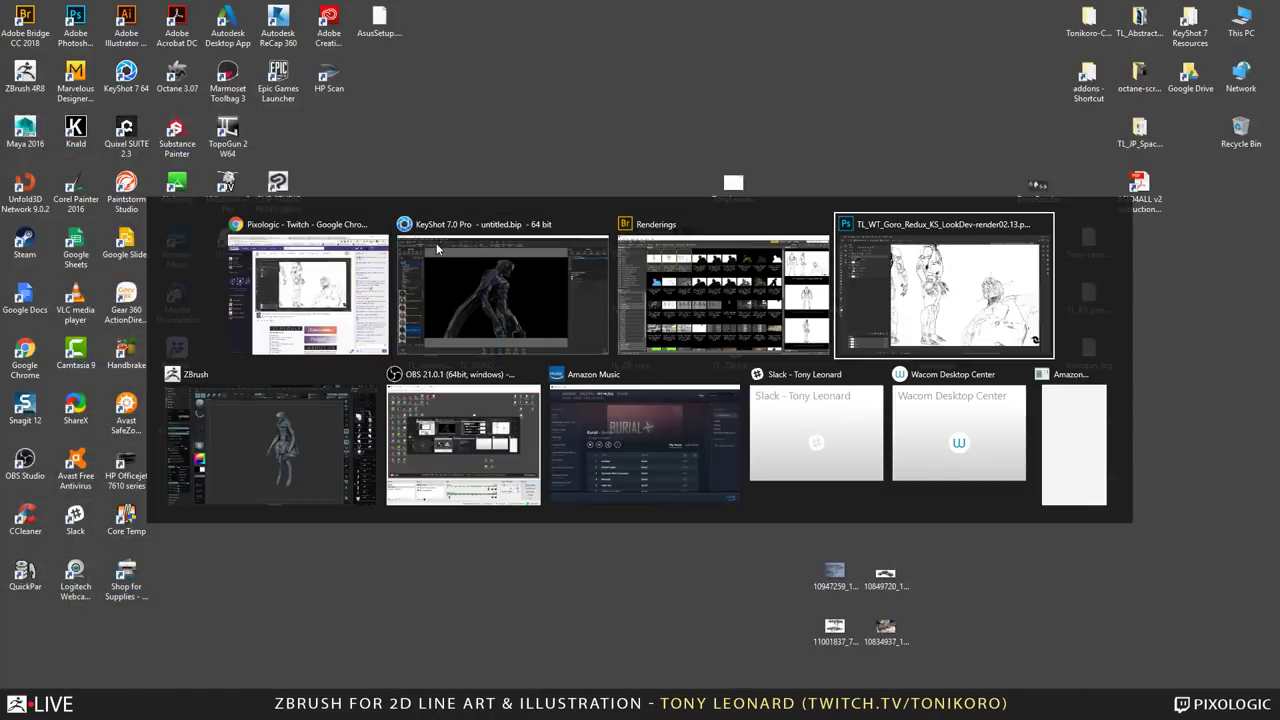
{"action": "key", "text": "alt+Tab"}
{"action": "key", "text": "alt+Tab"}
{"action": "key", "text": "alt+Tab"}
{"action": "key", "text": "alt+Tab"}
{"action": "key", "text": "alt+Tab"}
{"action": "key", "text": "alt+Tab"}
{"action": "key", "text": "alt+Tab"}
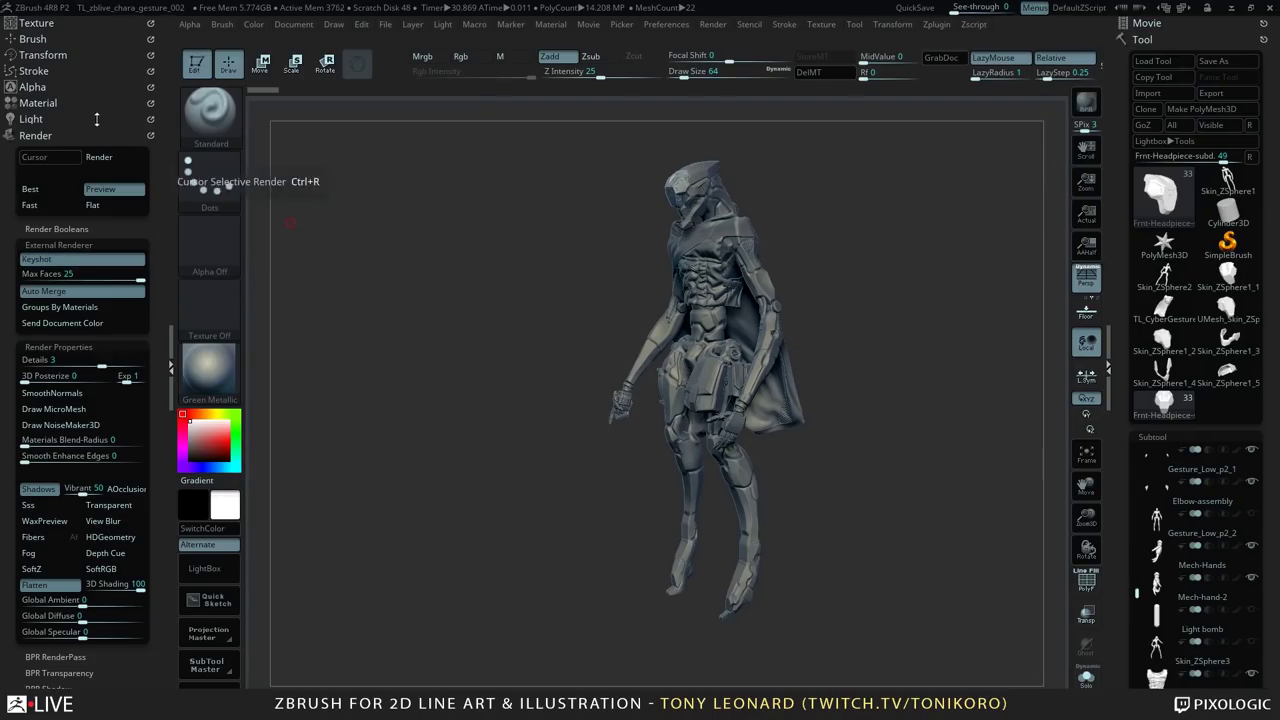
Step: Discard the current project's unsaved changes and open the TL_WT_Goro_redux-001 project
{"action": "key", "text": "ctrl"}
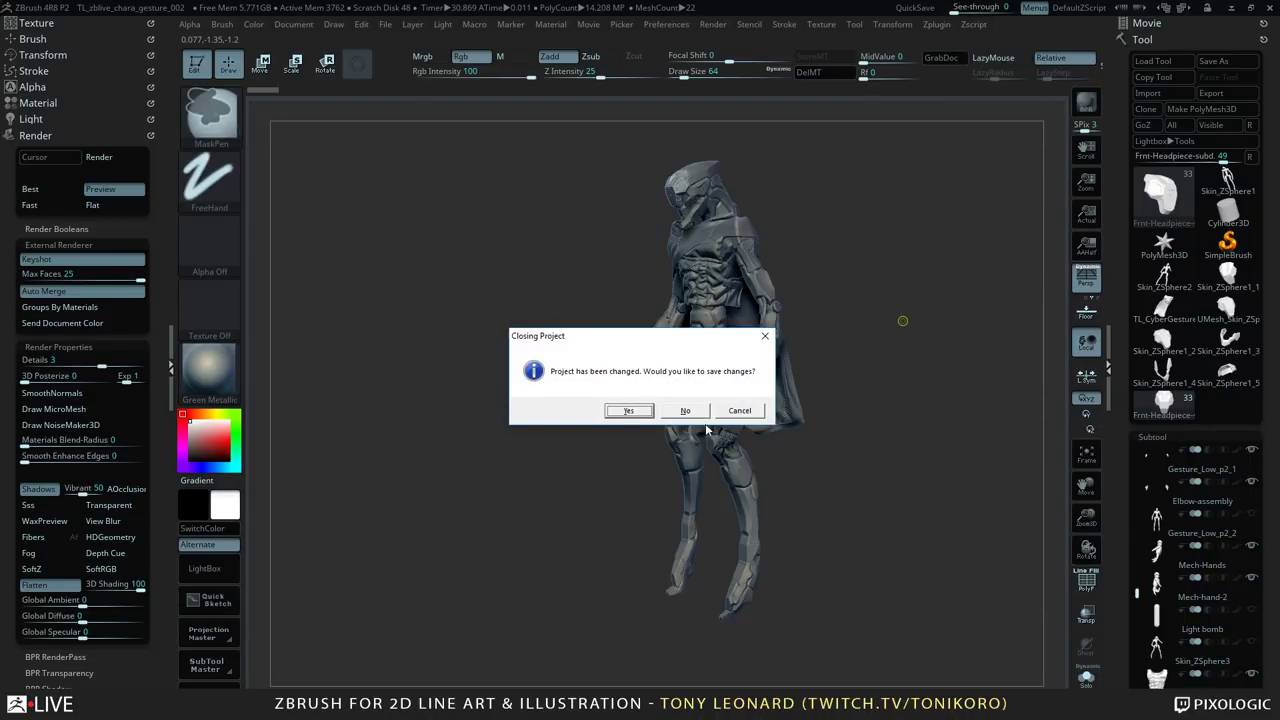
{"action": "left_click", "coordinate": [690, 413]}
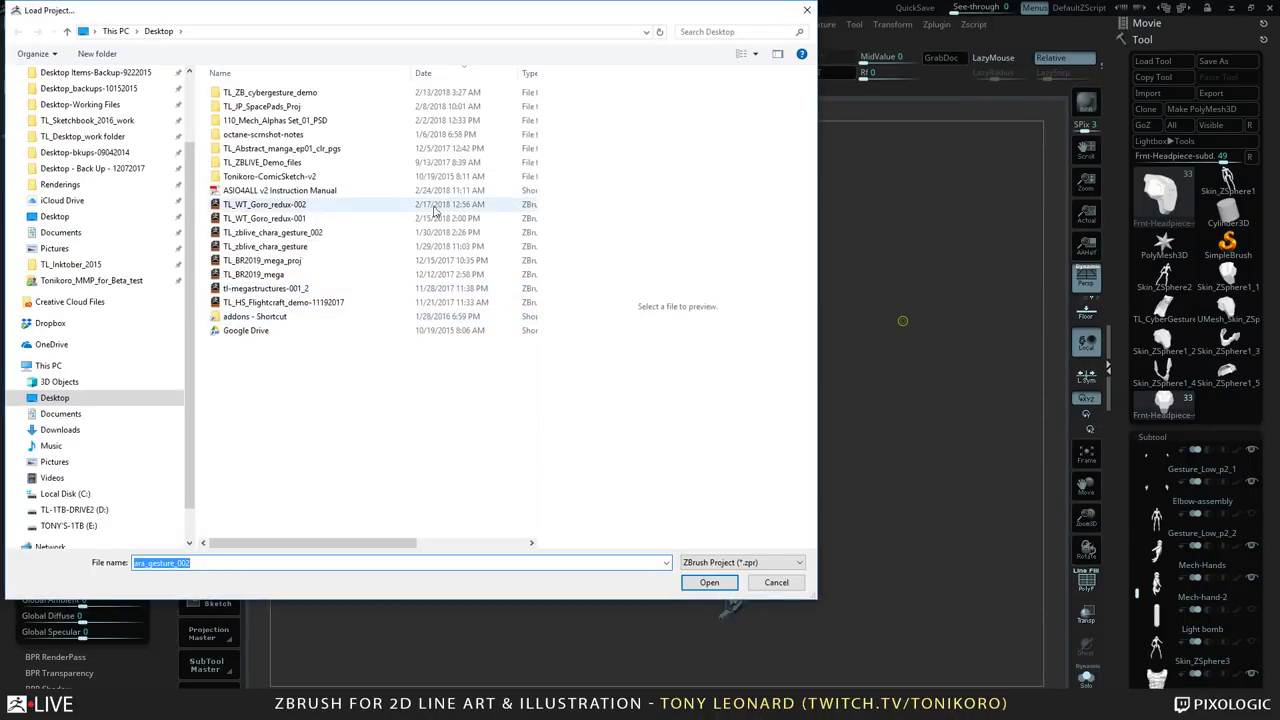
{"action": "left_click", "coordinate": [435, 218]}
{"action": "left_click", "coordinate": [709, 582]}
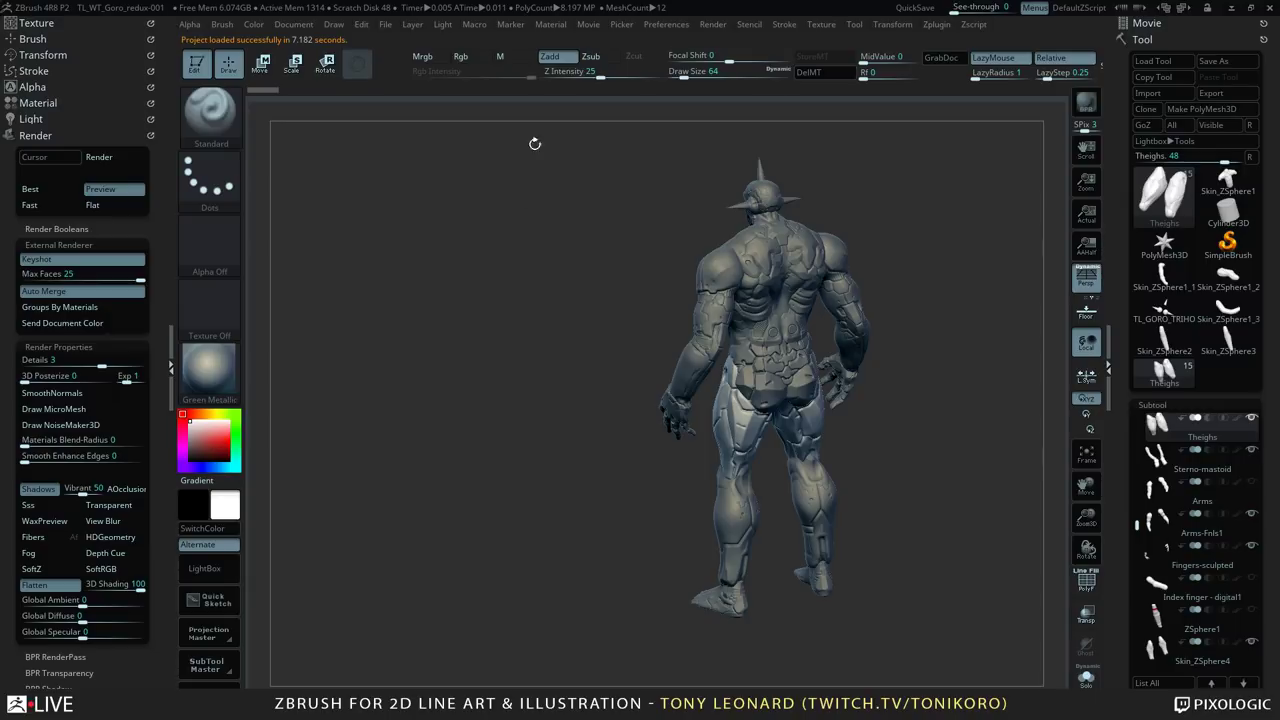
Step: Orbit the Goro sculpt from its back to side, front and three-quarter views
{"action": "left_click_drag", "start_coordinate": [921, 426], "coordinate": [783, 465]}
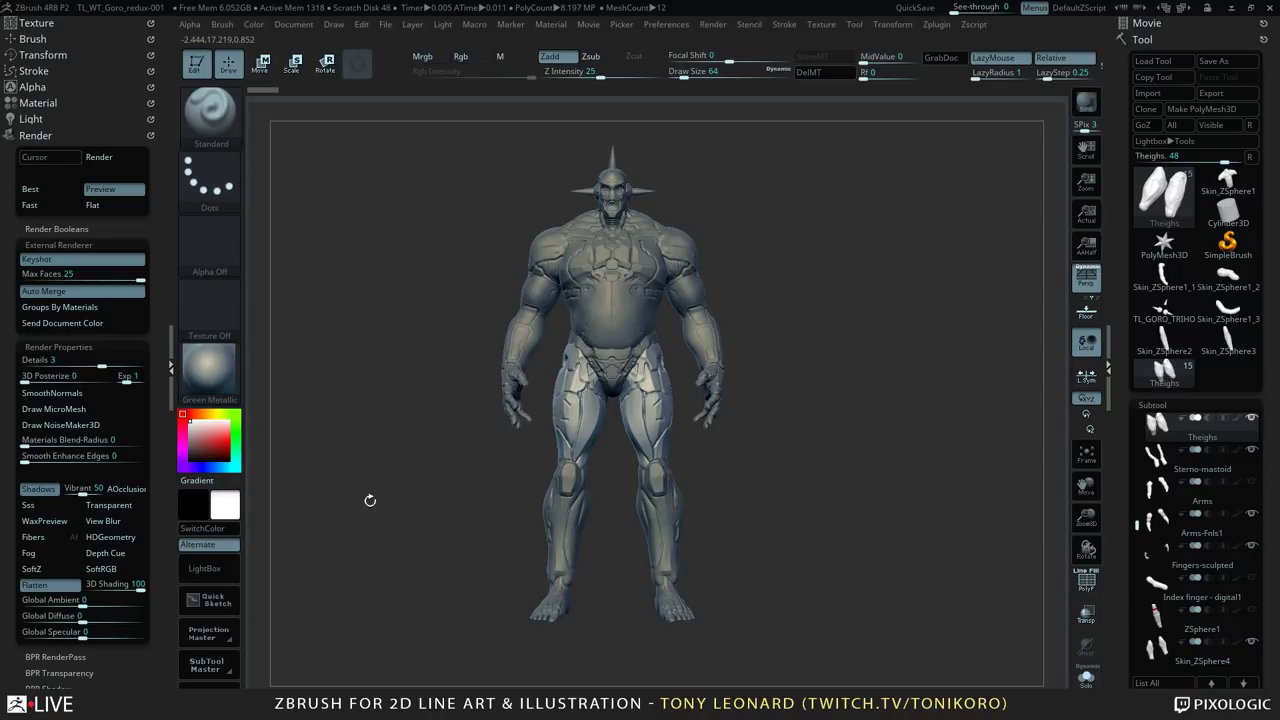
{"action": "mouse_move", "coordinate": [470, 487]}
{"action": "left_mouse_down"}
{"action": "mouse_move", "coordinate": [430, 480]}
{"action": "mouse_move", "coordinate": [463, 475]}
{"action": "left_mouse_up"}
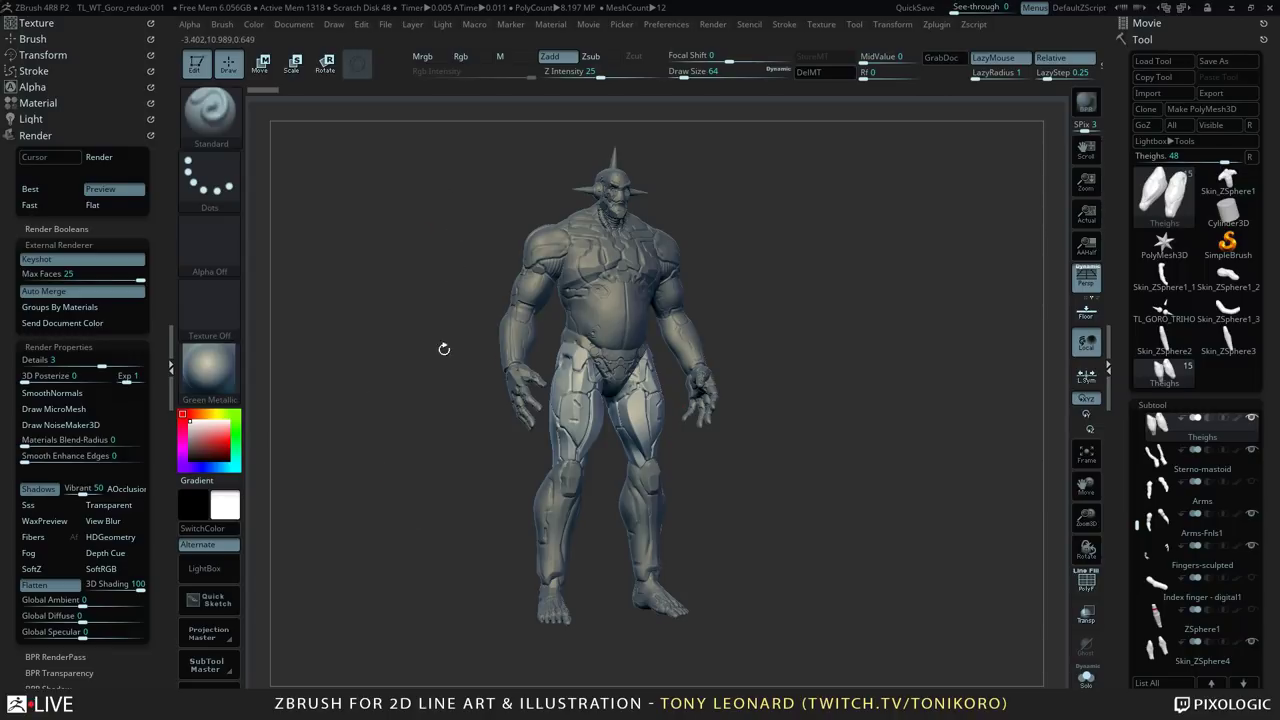
{"action": "left_click_drag", "start_coordinate": [822, 492], "coordinate": [908, 509], "text": "alt"}
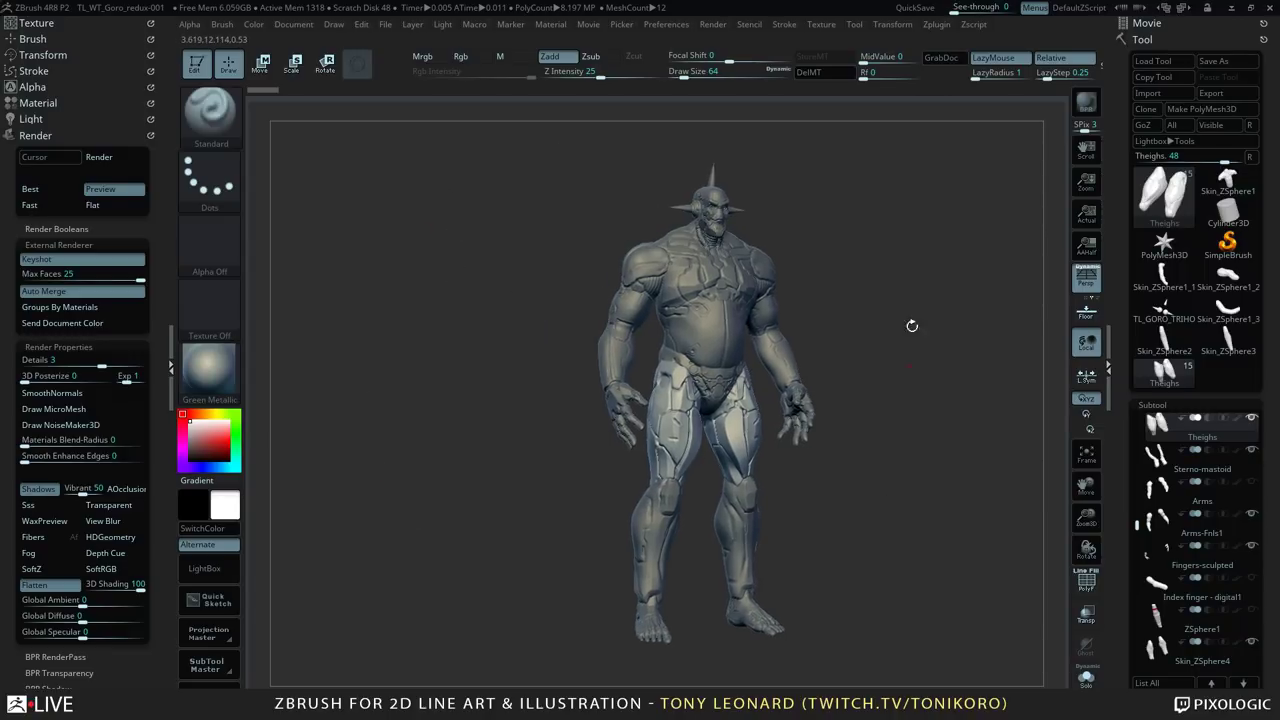
{"action": "left_click_drag", "start_coordinate": [899, 381], "coordinate": [919, 213]}
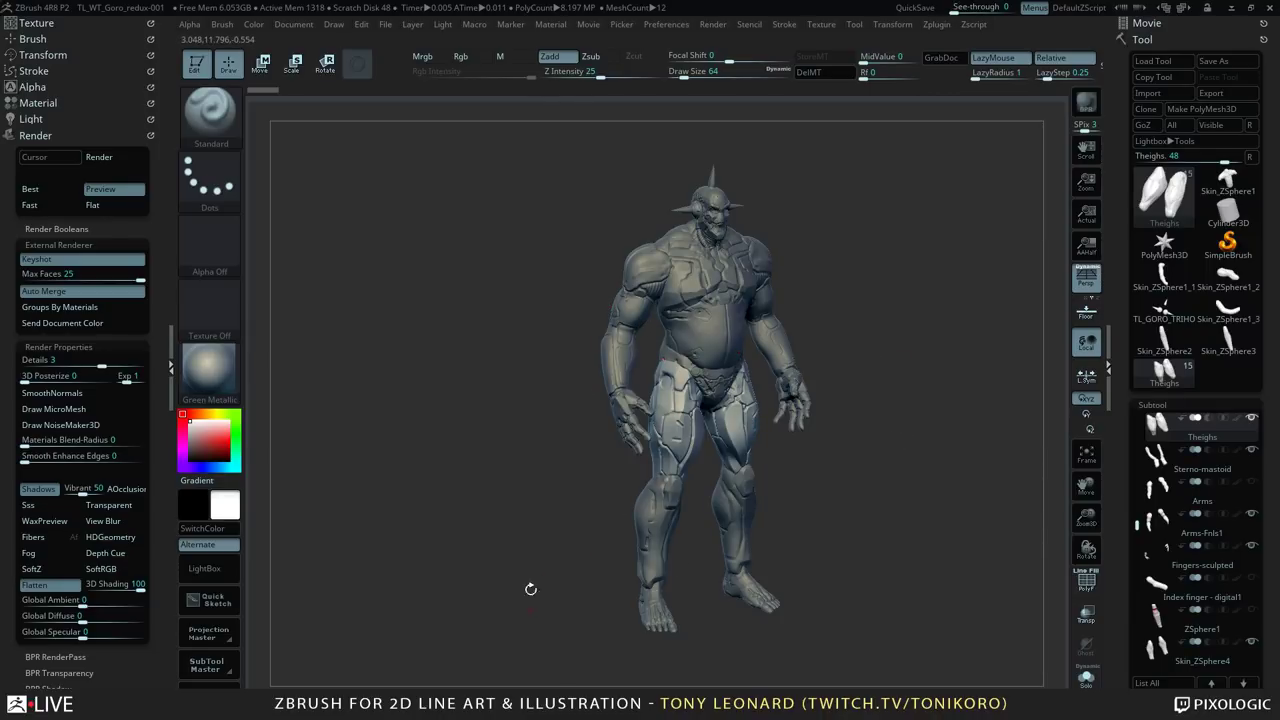
{"action": "left_click_drag", "start_coordinate": [498, 413], "coordinate": [537, 420]}
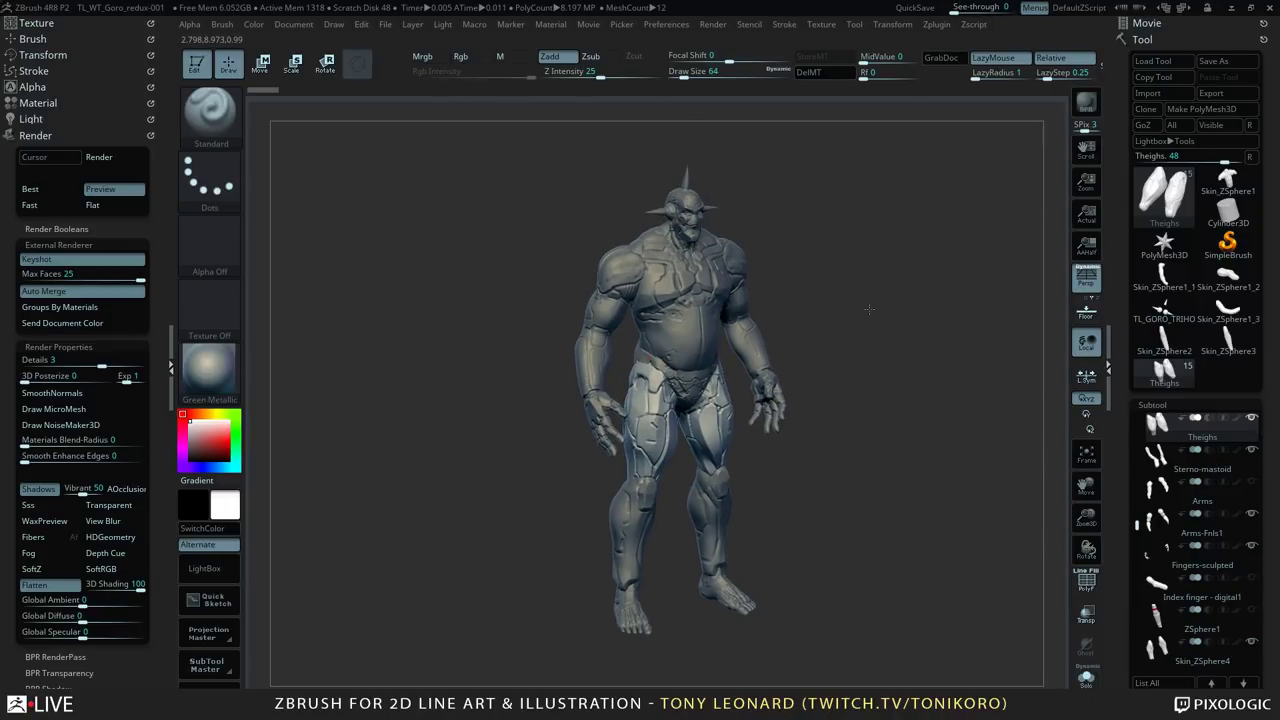
{"action": "scroll", "coordinate": [884, 335], "scroll_direction": "up", "scroll_amount": 3}
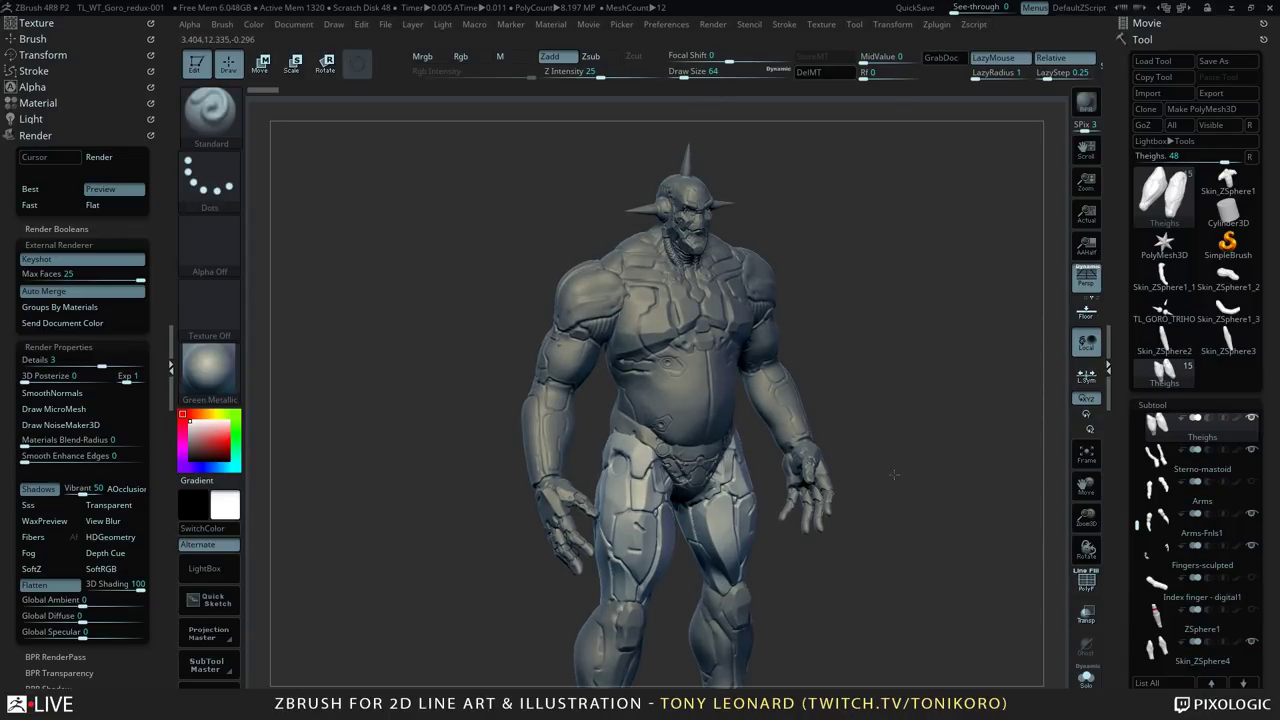
Step: Inspect the left side and profile, then activate the TL_GORO_Redux_001 head subtool
{"action": "left_click_drag", "start_coordinate": [905, 478], "coordinate": [763, 476]}
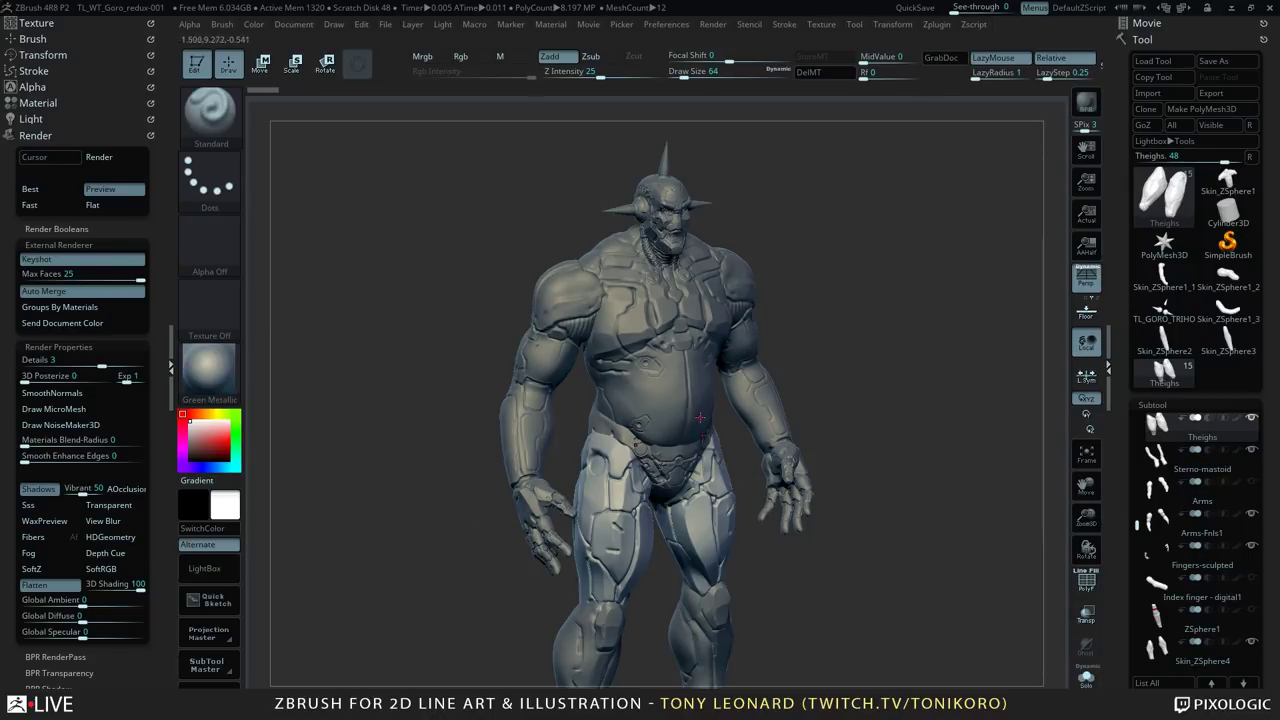
{"action": "left_click_drag", "start_coordinate": [705, 135], "coordinate": [790, 205]}
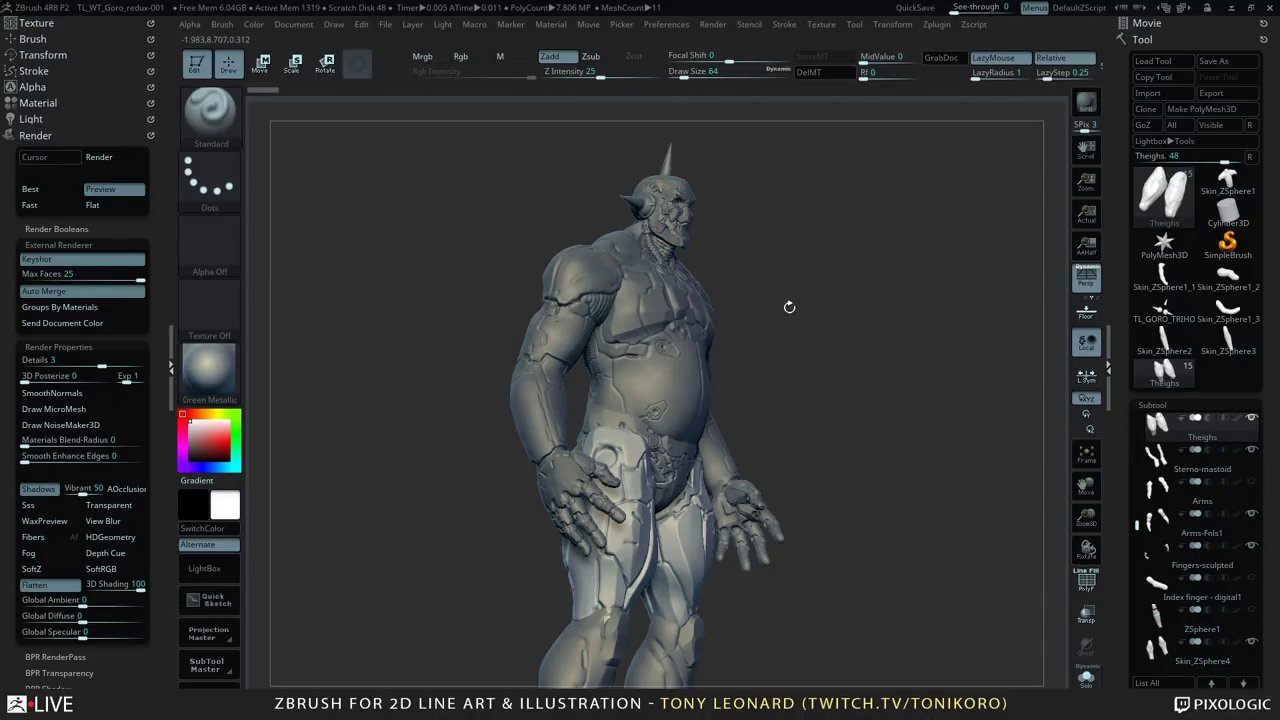
{"action": "left_click_drag", "start_coordinate": [789, 307], "coordinate": [866, 281]}
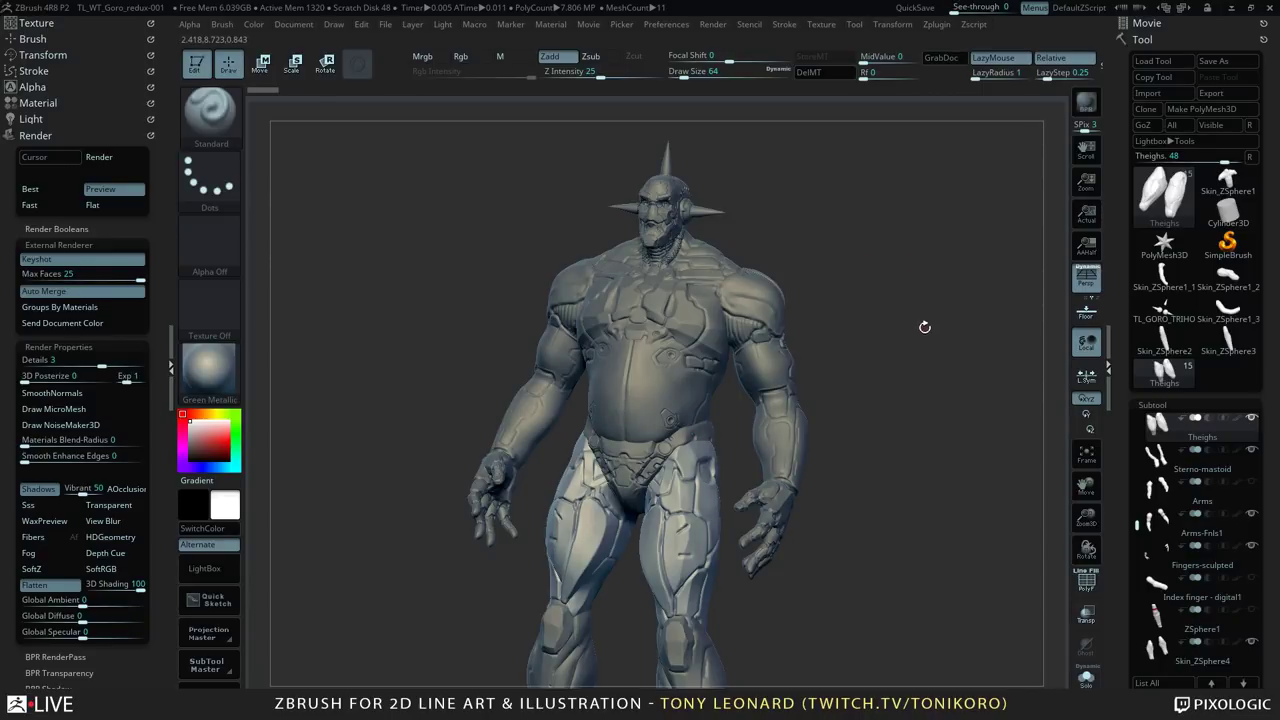
{"action": "left_click_drag", "start_coordinate": [923, 326], "coordinate": [938, 342]}
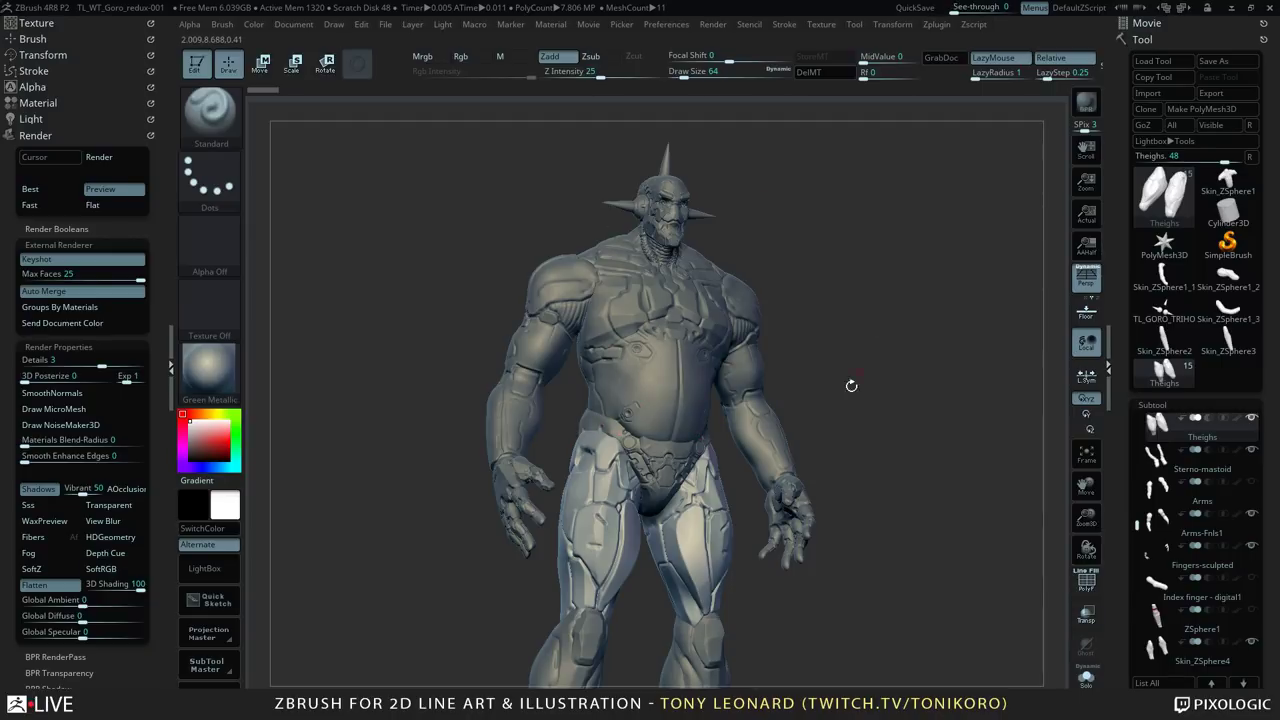
{"action": "left_click_drag", "start_coordinate": [882, 353], "coordinate": [927, 165]}
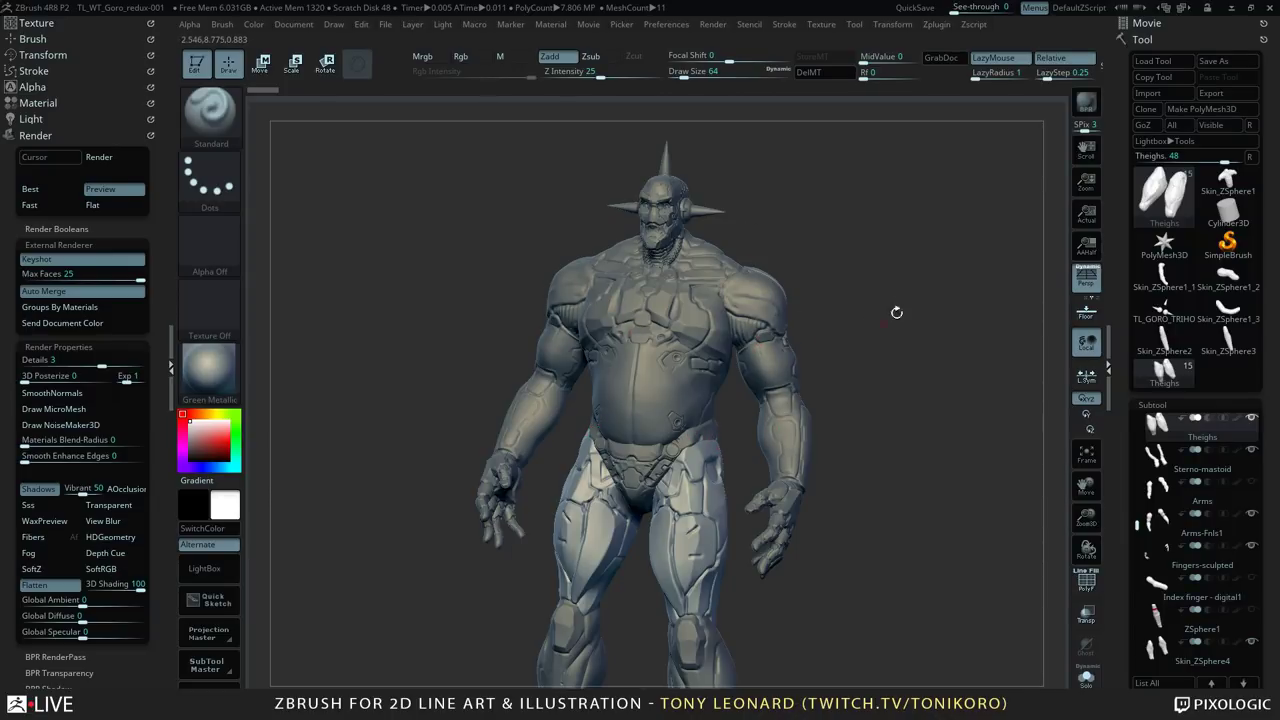
{"action": "mouse_move", "coordinate": [897, 312]}
{"action": "left_mouse_down"}
{"action": "mouse_move", "coordinate": [901, 375]}
{"action": "mouse_move", "coordinate": [916, 323]}
{"action": "left_mouse_up"}
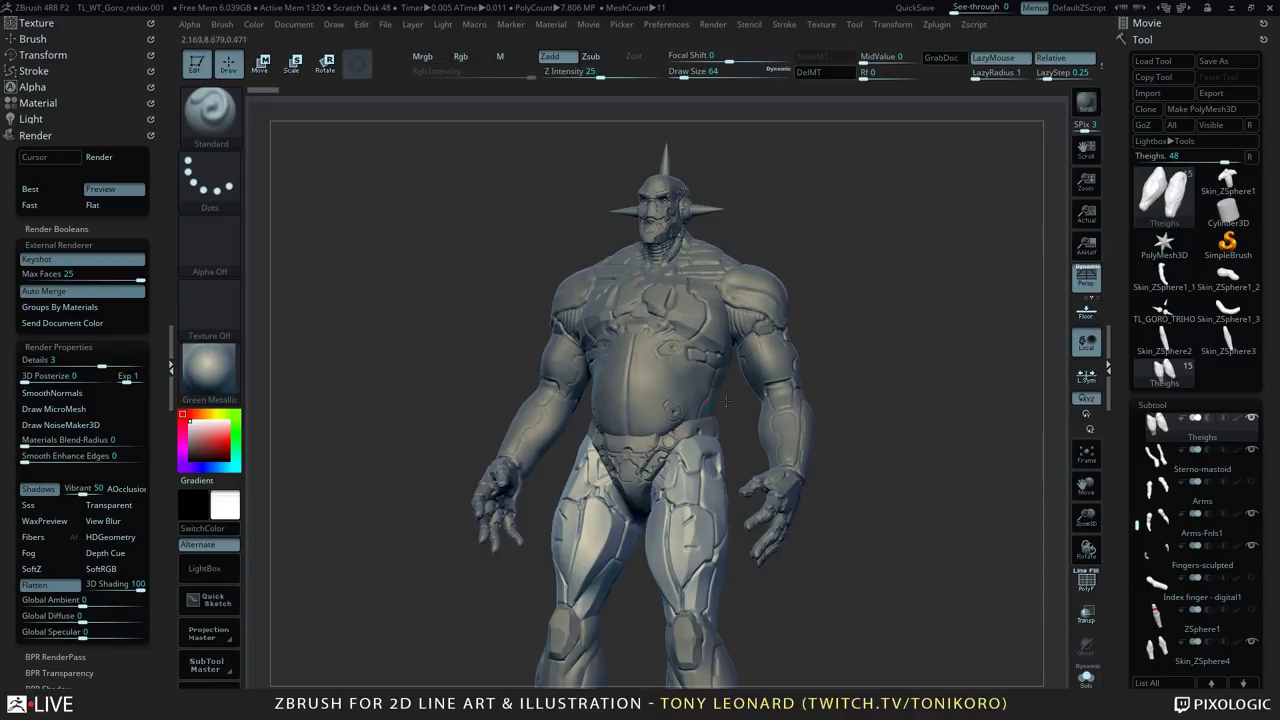
{"action": "mouse_move", "coordinate": [949, 365]}
{"action": "left_mouse_down"}
{"action": "mouse_move", "coordinate": [960, 382]}
{"action": "mouse_move", "coordinate": [950, 373]}
{"action": "left_mouse_up"}
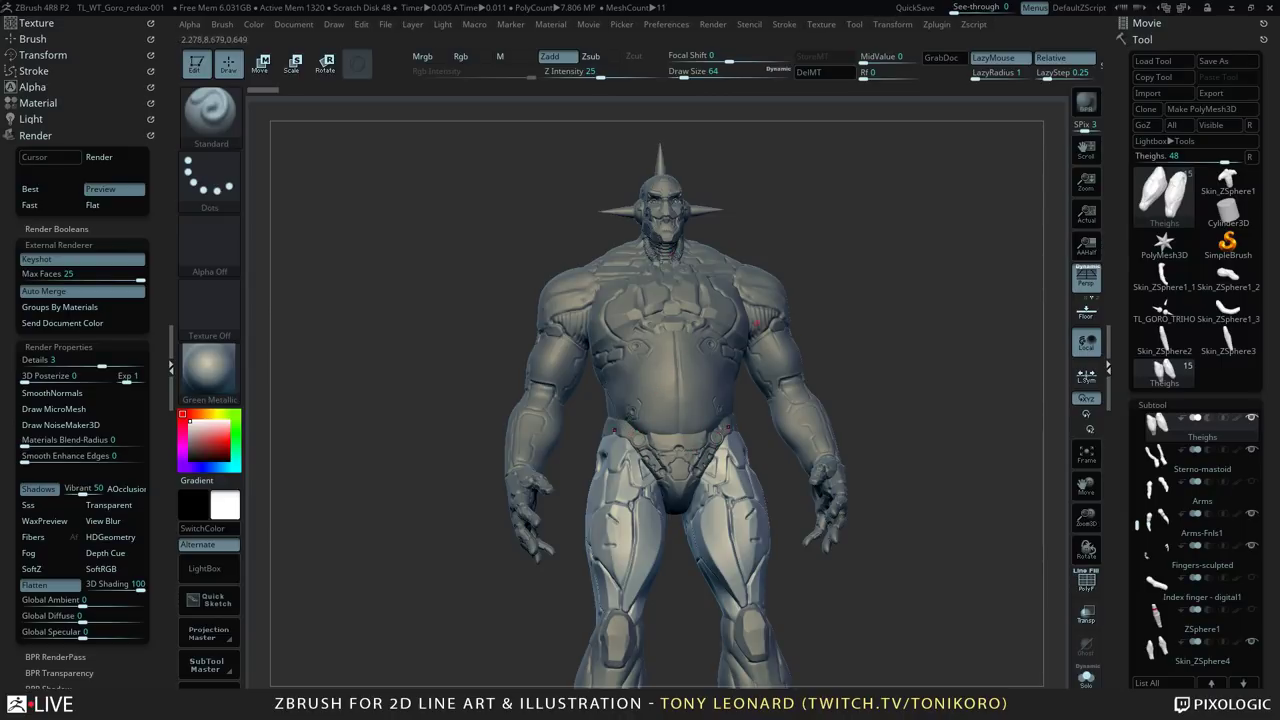
{"action": "left_click_drag", "start_coordinate": [929, 349], "coordinate": [922, 312]}
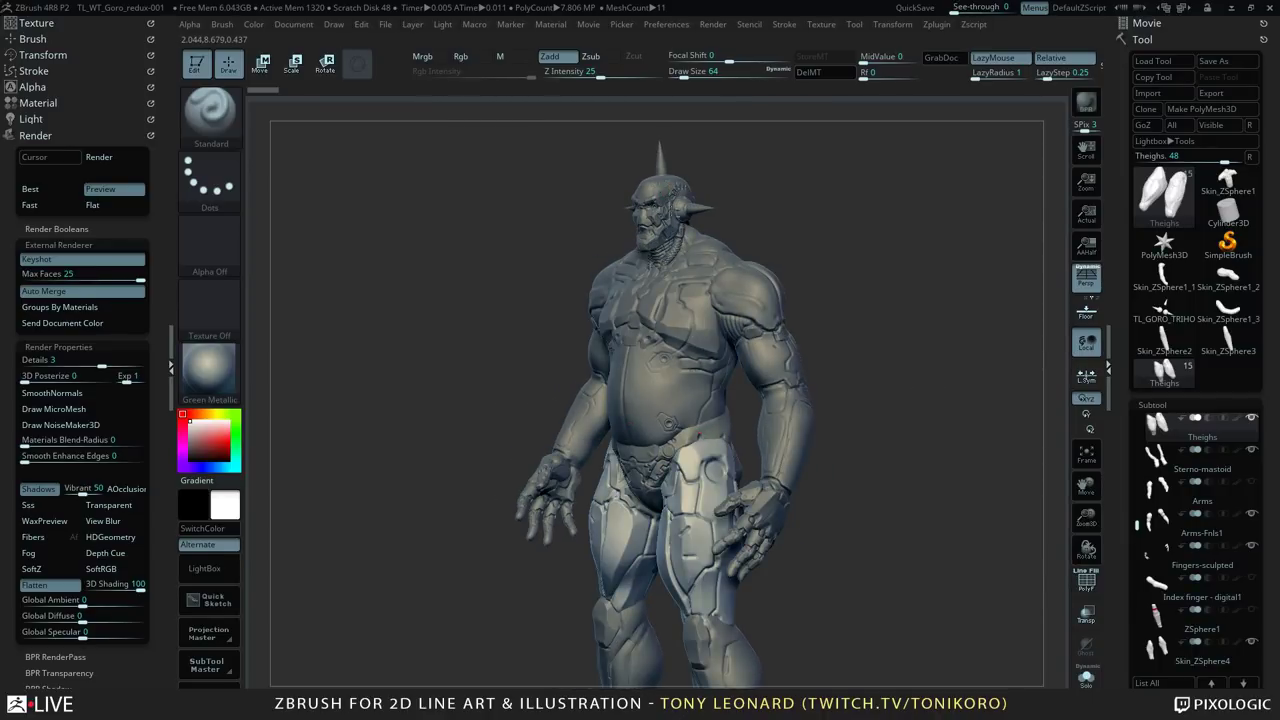
{"action": "left_click", "coordinate": [673, 193], "text": "alt"}
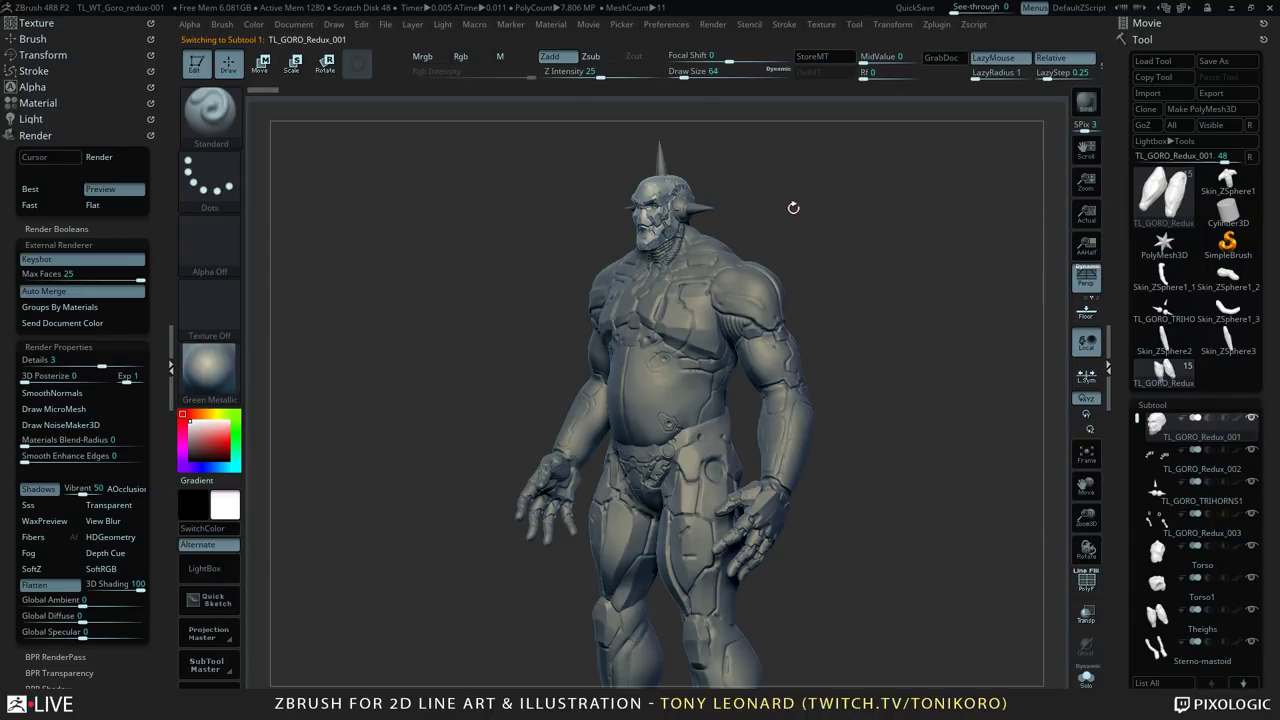
Step: Activate the TL_GORO_Redux_002 subtool from a side head view, then bring up the Windows Start menu
{"action": "left_click_drag", "start_coordinate": [793, 207], "coordinate": [985, 155]}
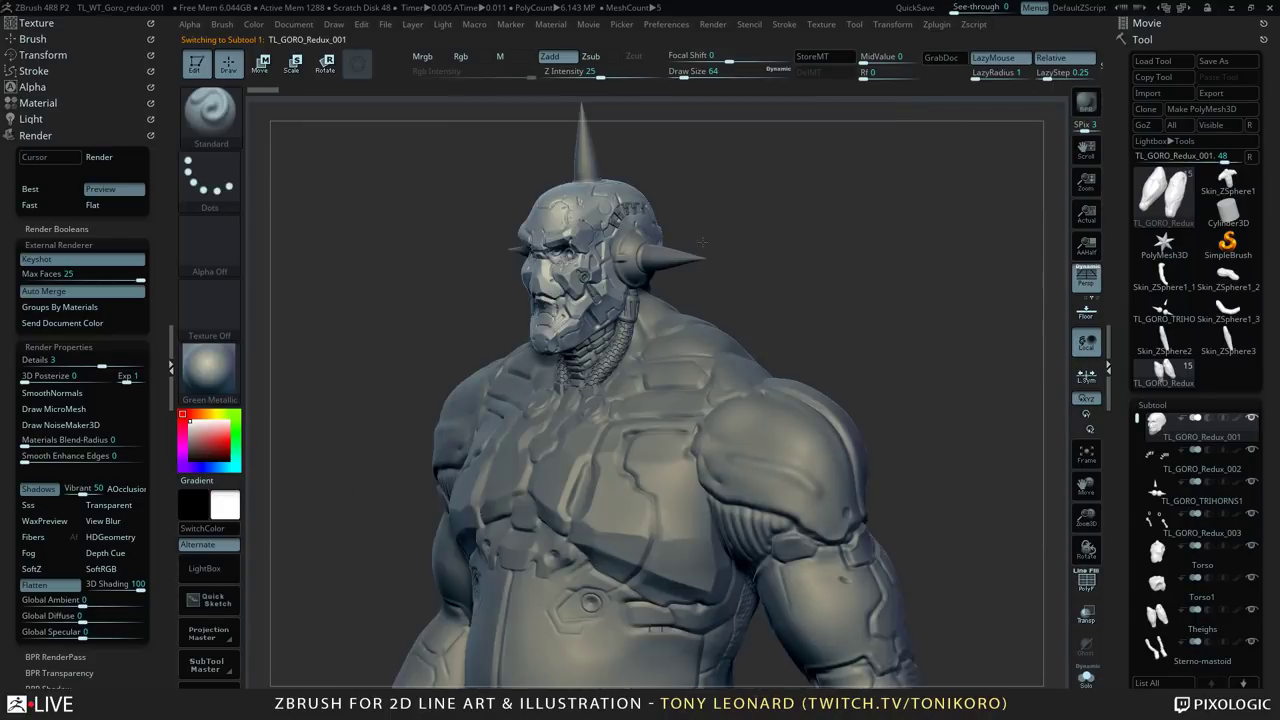
{"action": "left_click_drag", "start_coordinate": [812, 242], "coordinate": [705, 240]}
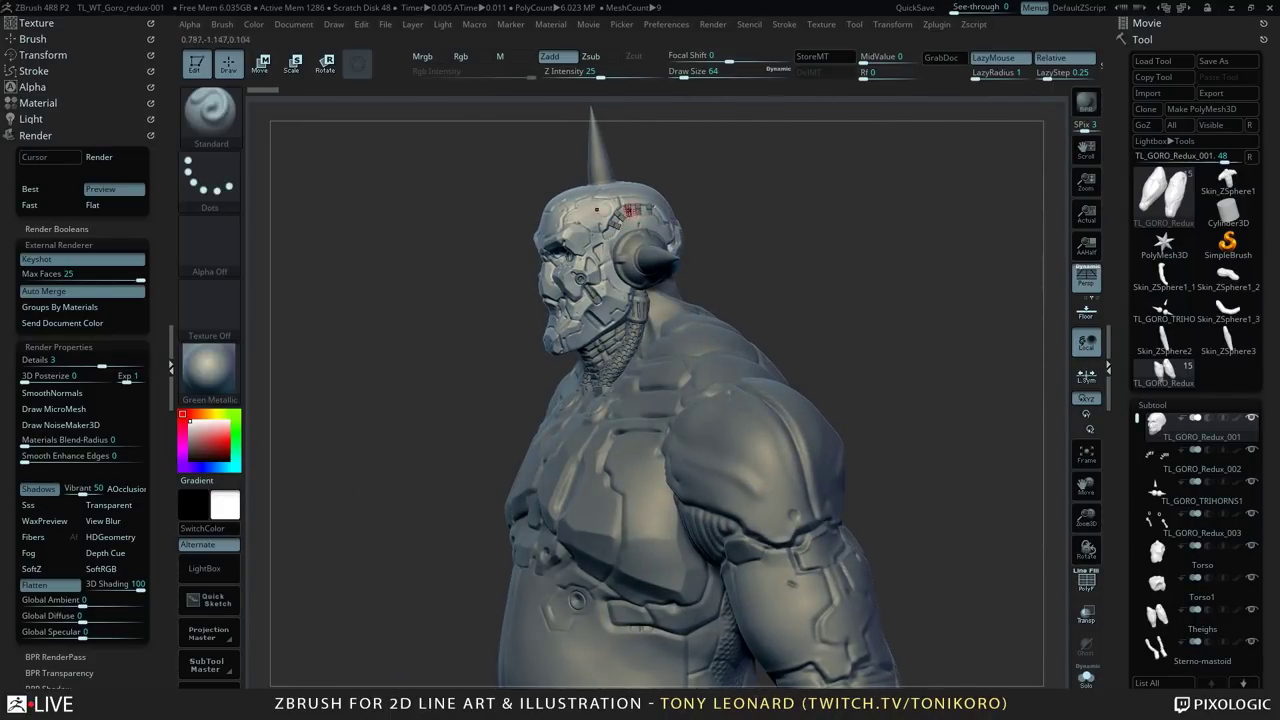
{"action": "left_click", "coordinate": [652, 225], "text": "alt"}
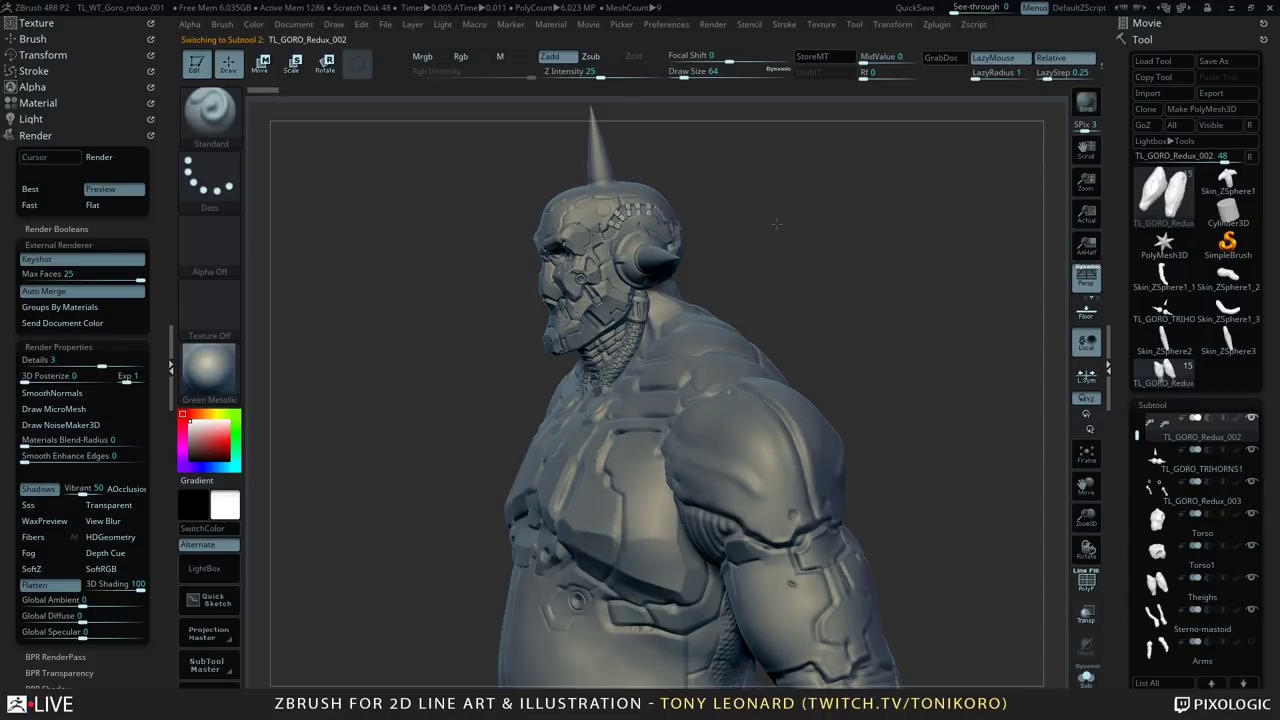
{"action": "left_click_drag", "start_coordinate": [776, 224], "coordinate": [521, 190]}
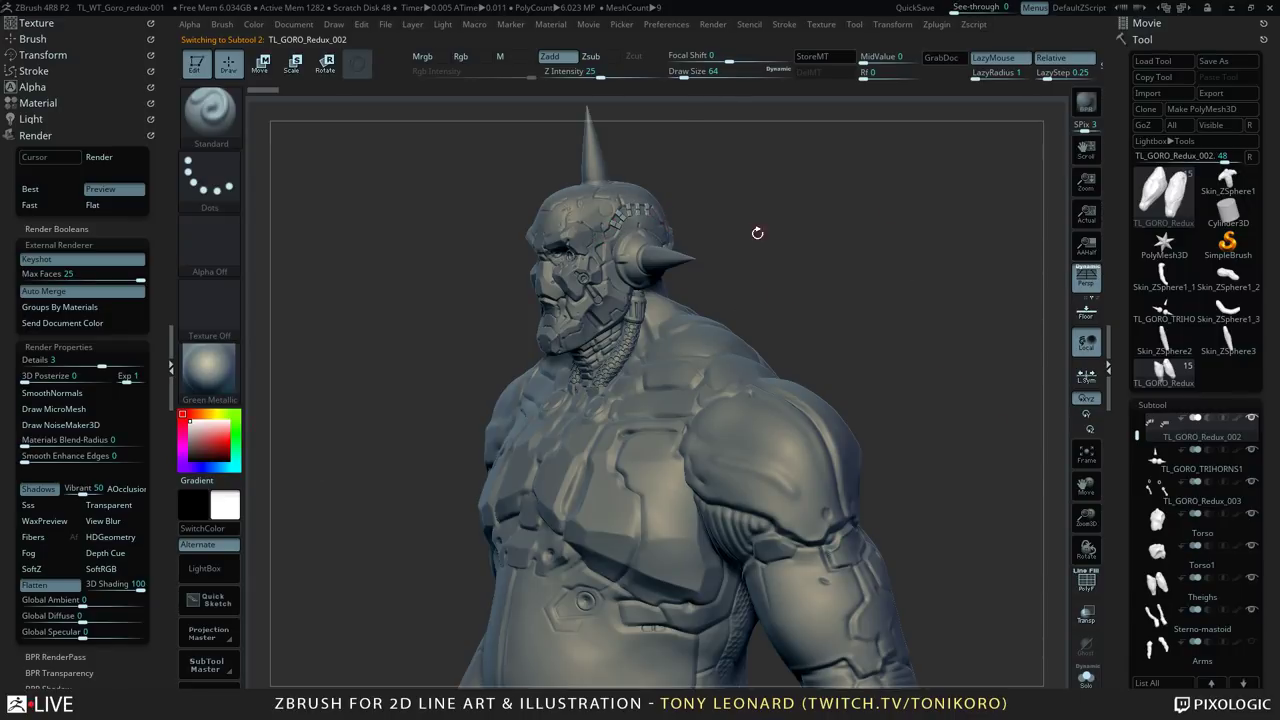
{"action": "key", "text": "super"}
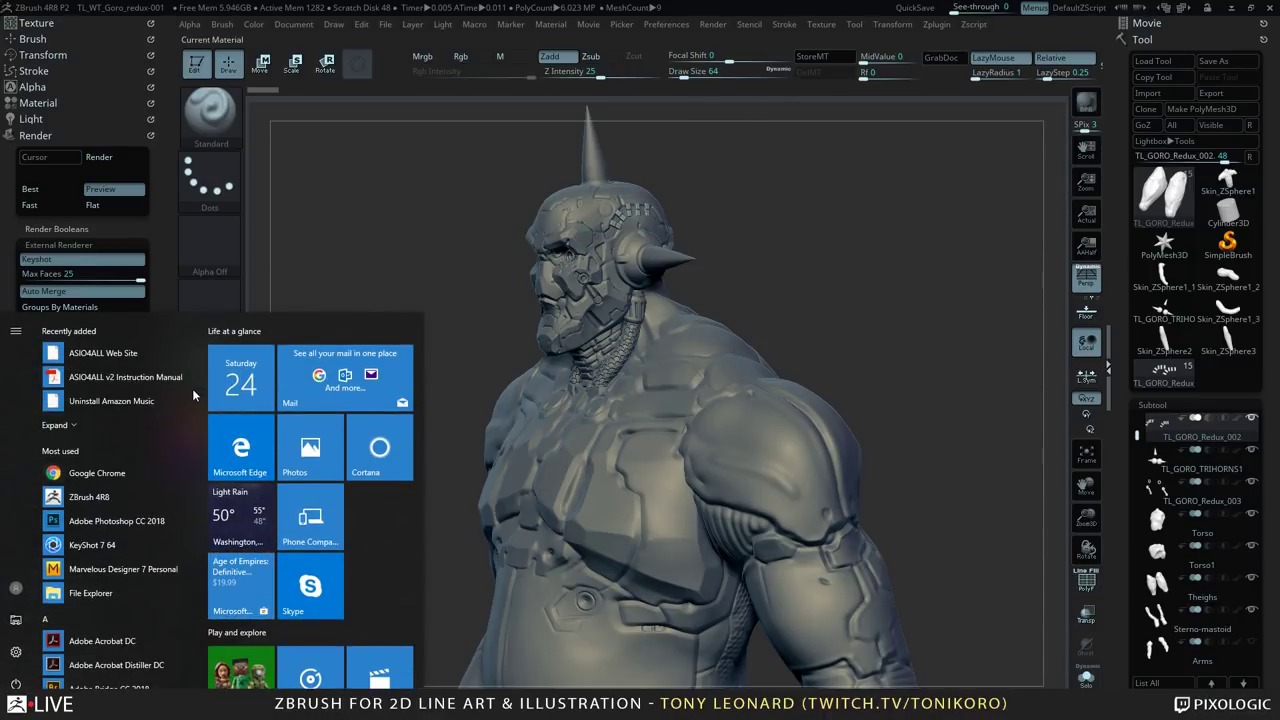
Step: Launch Adobe Acrobat DC via Start search and open TL_TheWarTorus_chapter01_Int-layout.pdf from Recent
{"action": "type", "text": "ac"}
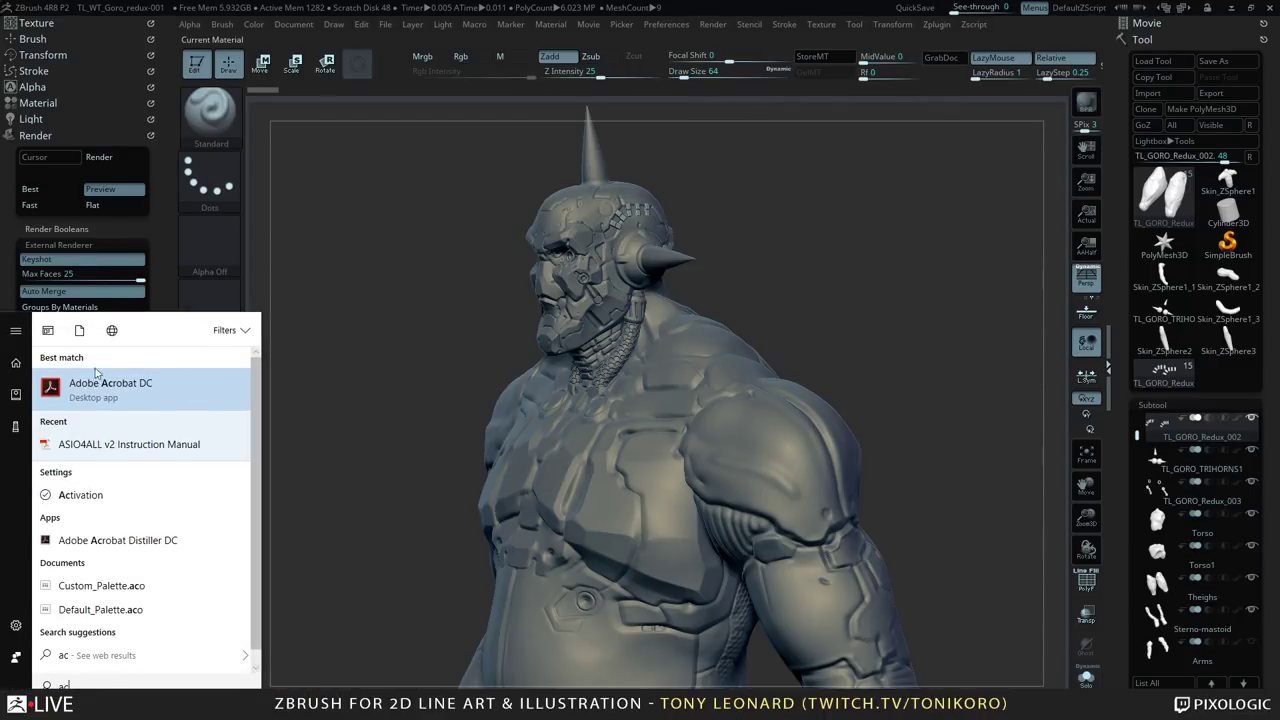
{"action": "left_click", "coordinate": [102, 390]}
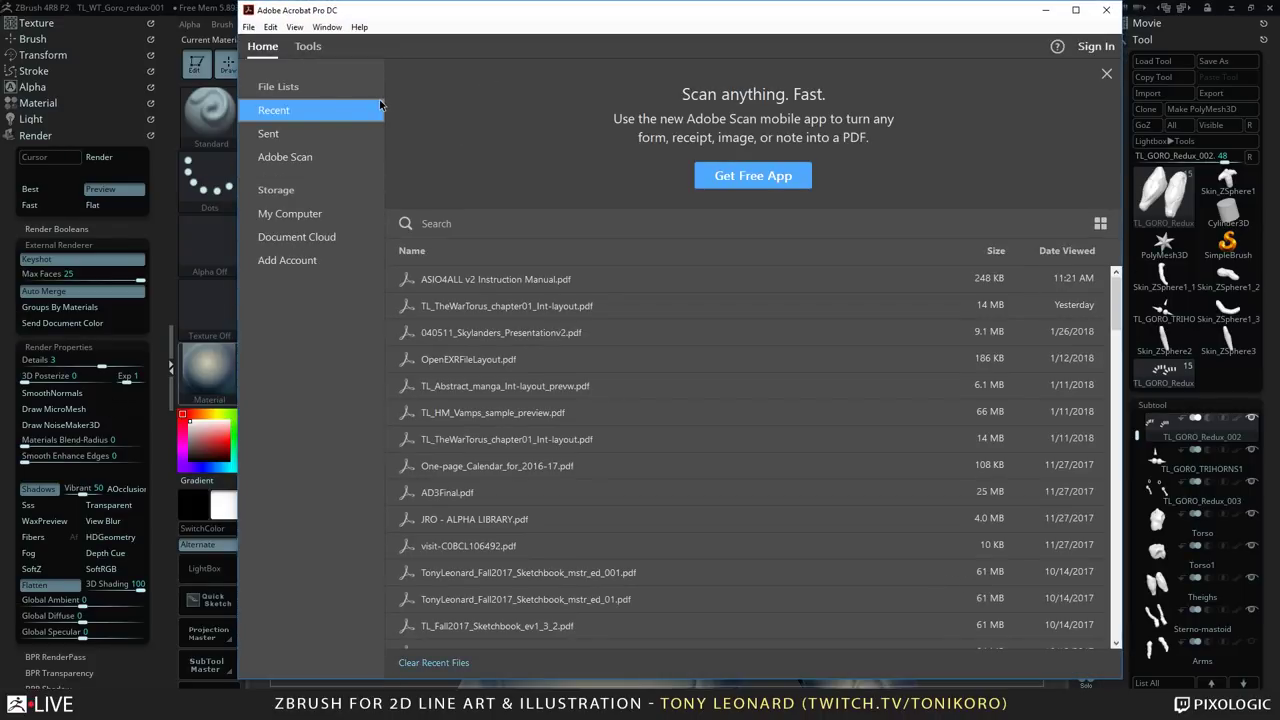
{"action": "left_click", "coordinate": [567, 314]}
{"action": "double_click", "coordinate": [567, 314]}
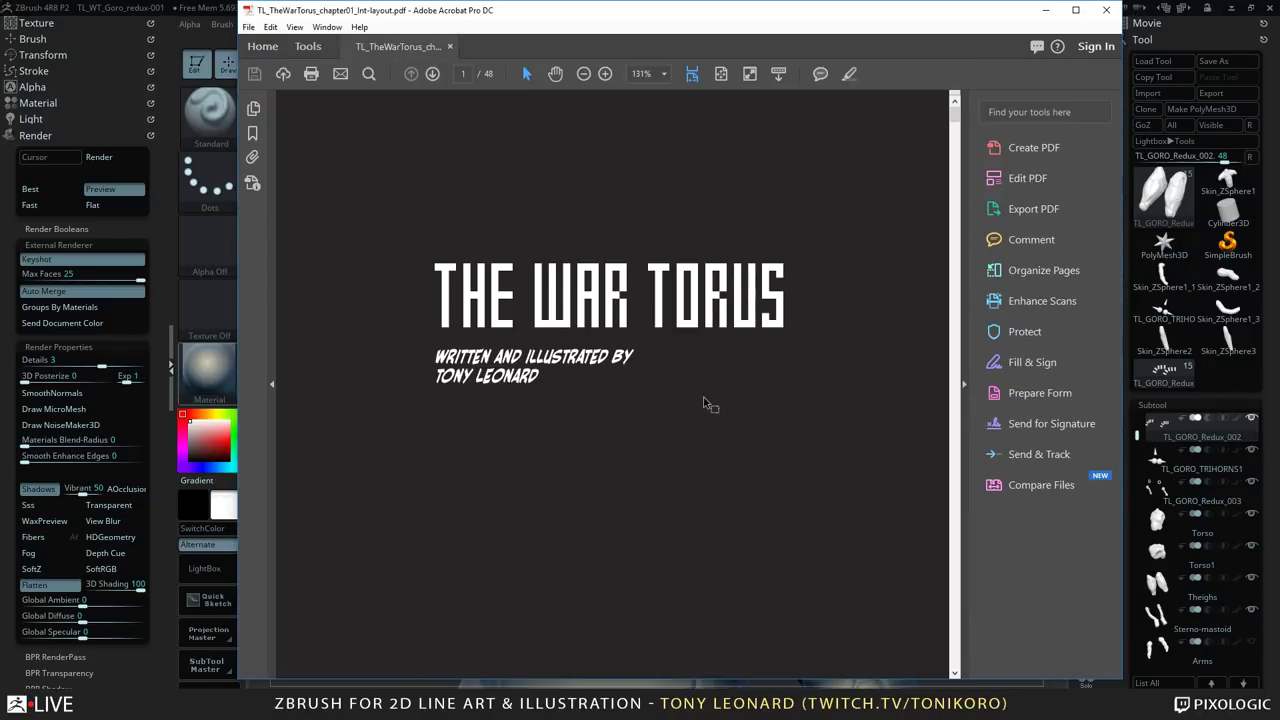
Step: Scroll through the War Torus comic PDF from the cover to page 12 of 48
{"action": "scroll", "coordinate": [705, 403], "scroll_direction": "down", "scroll_amount": 5}
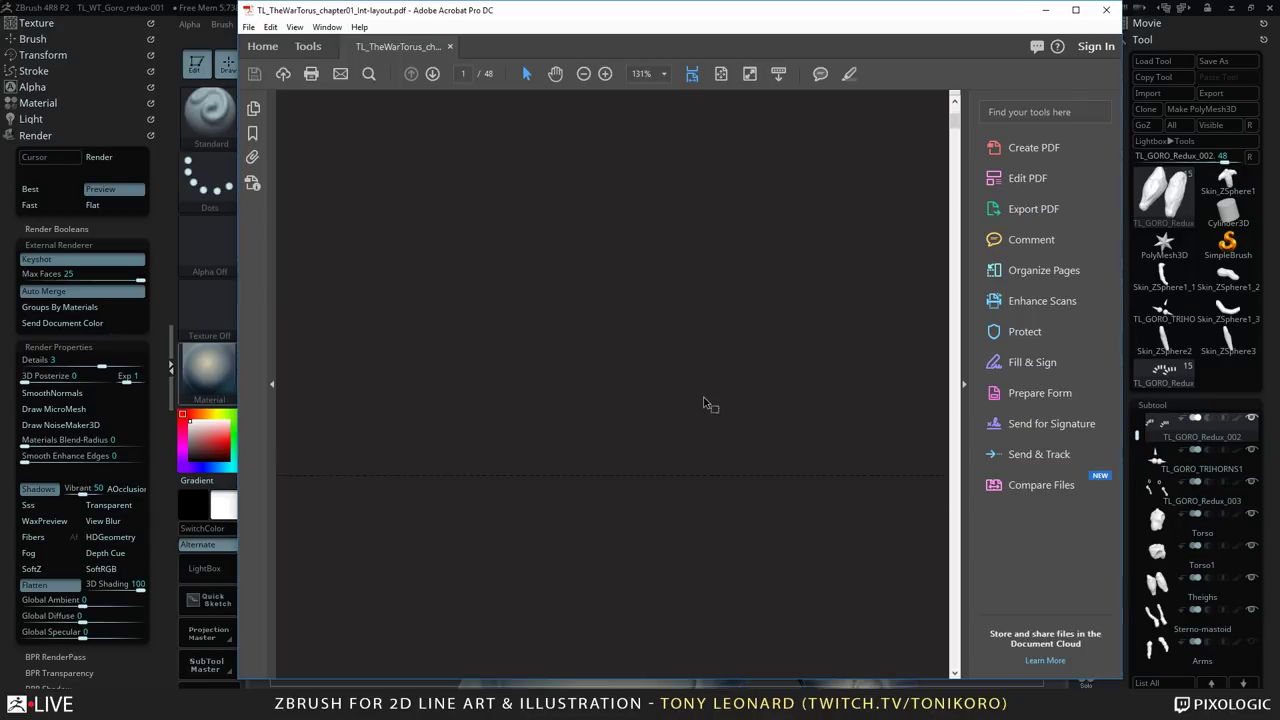
{"action": "scroll", "coordinate": [755, 337], "scroll_direction": "down", "scroll_amount": 3}
{"action": "scroll", "coordinate": [755, 337], "scroll_direction": "down", "scroll_amount": 10}
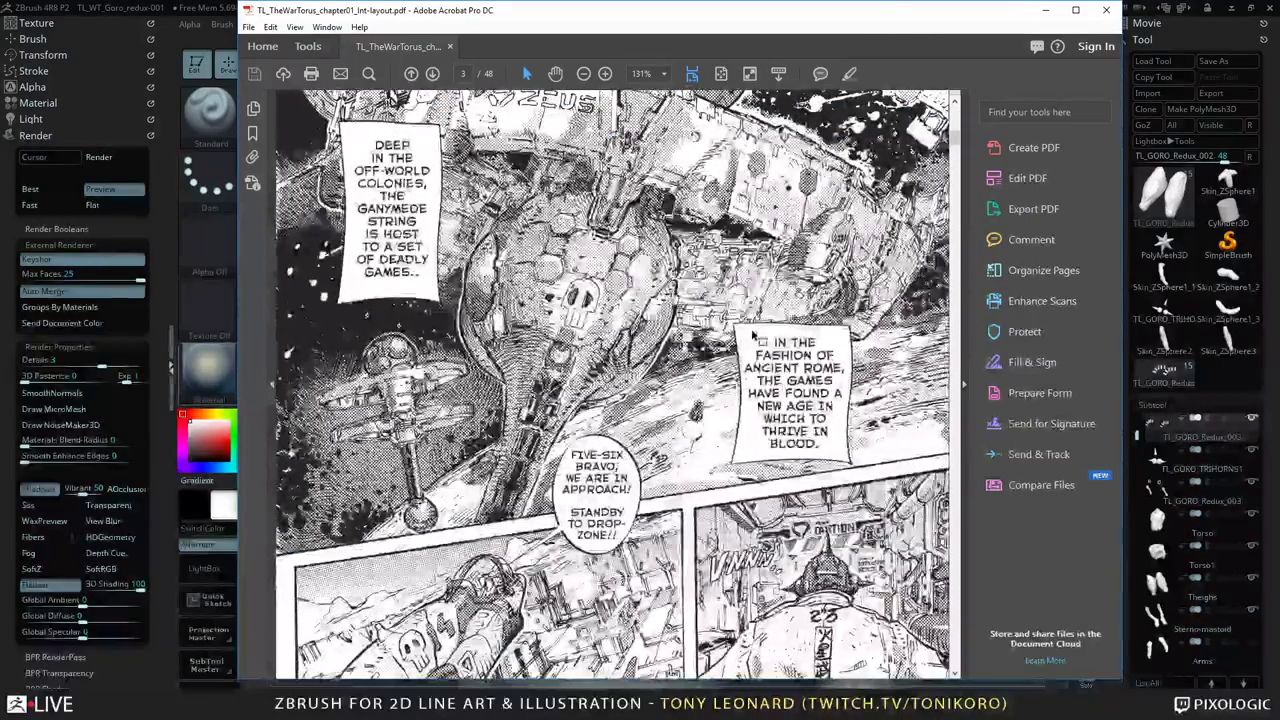
{"action": "scroll", "coordinate": [752, 335], "scroll_direction": "down", "scroll_amount": 8}
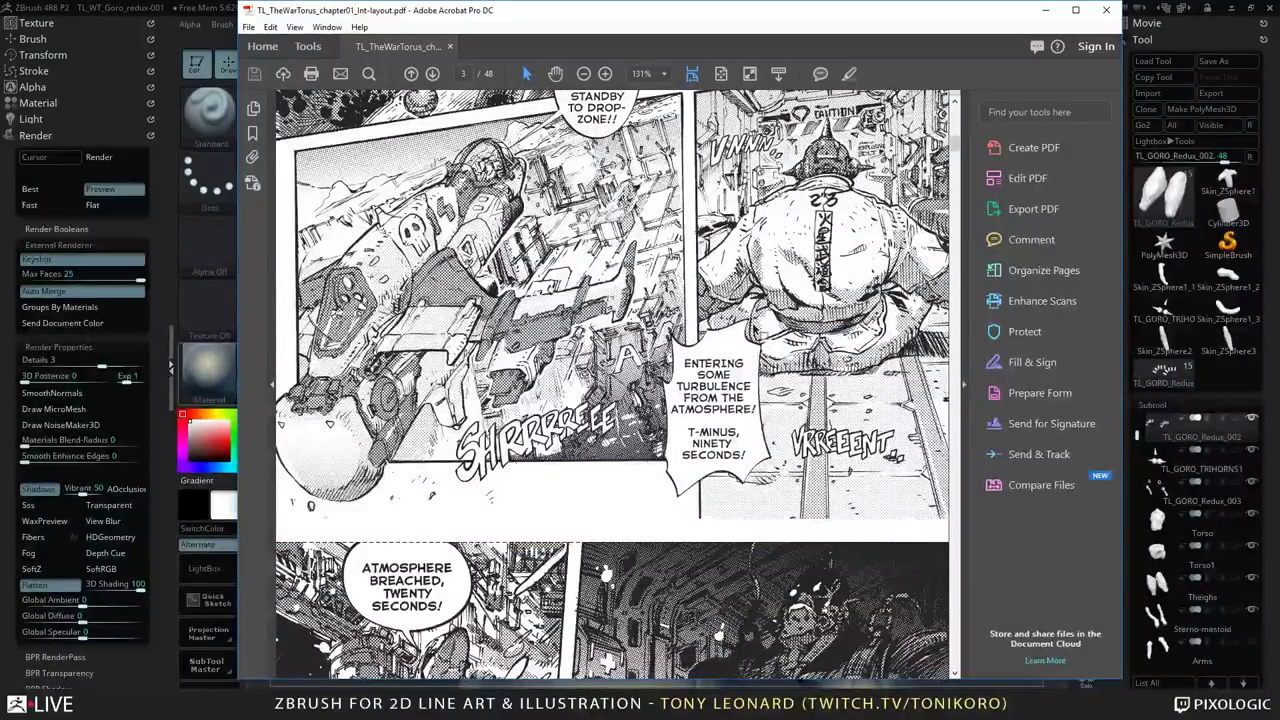
{"action": "scroll", "coordinate": [612, 385], "scroll_direction": "down", "scroll_amount": 14}
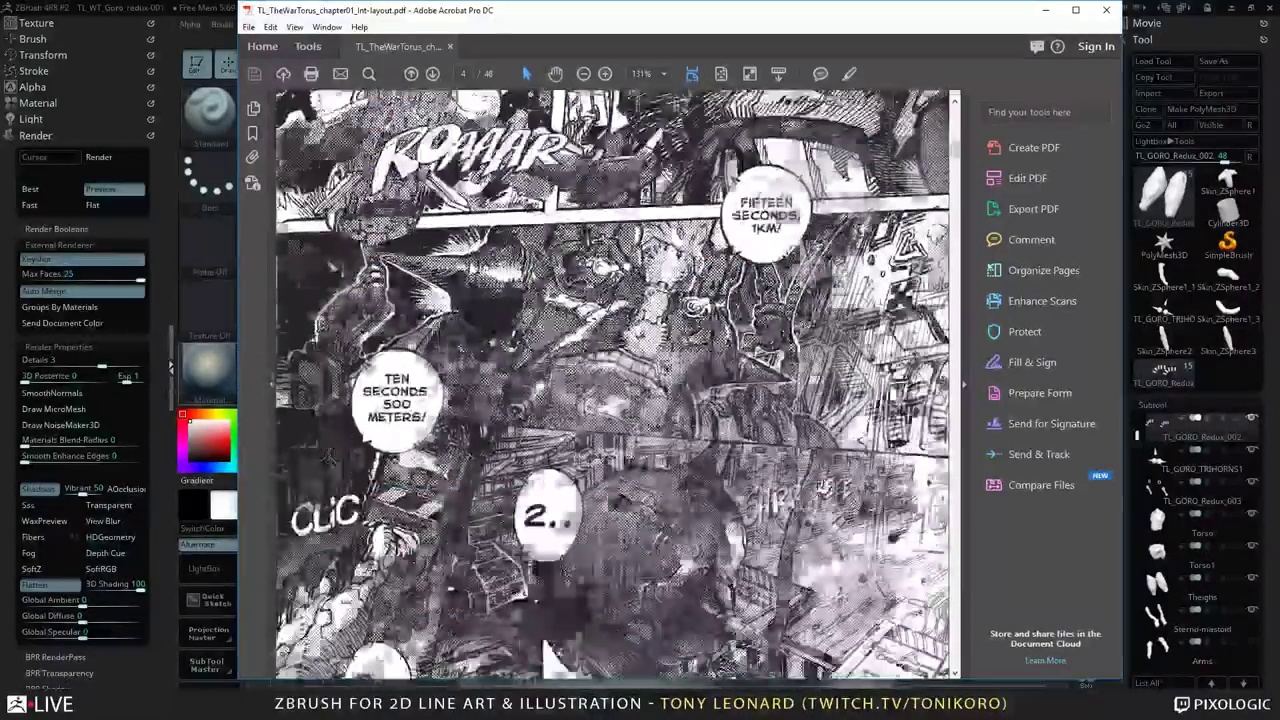
{"action": "scroll", "coordinate": [612, 385], "scroll_direction": "down", "scroll_amount": 2}
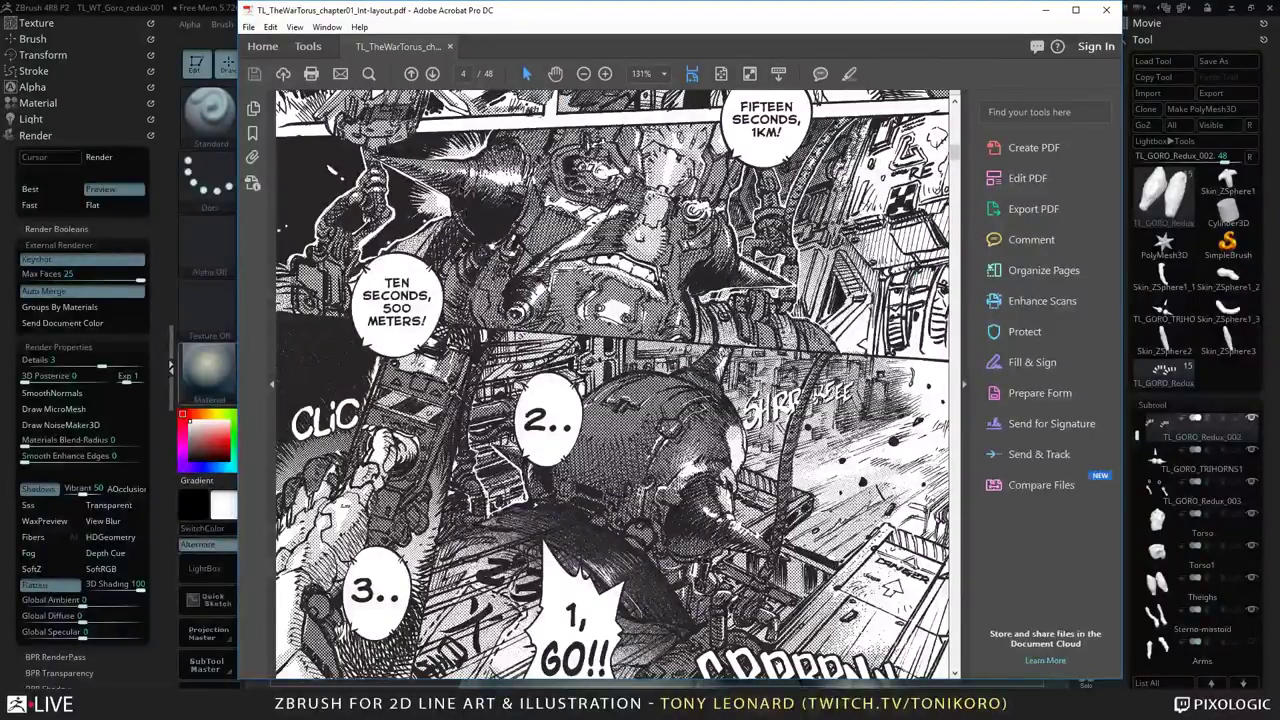
{"action": "scroll", "coordinate": [620, 316], "scroll_direction": "down", "scroll_amount": 2}
{"action": "scroll", "coordinate": [612, 380], "scroll_direction": "up", "scroll_amount": 3}
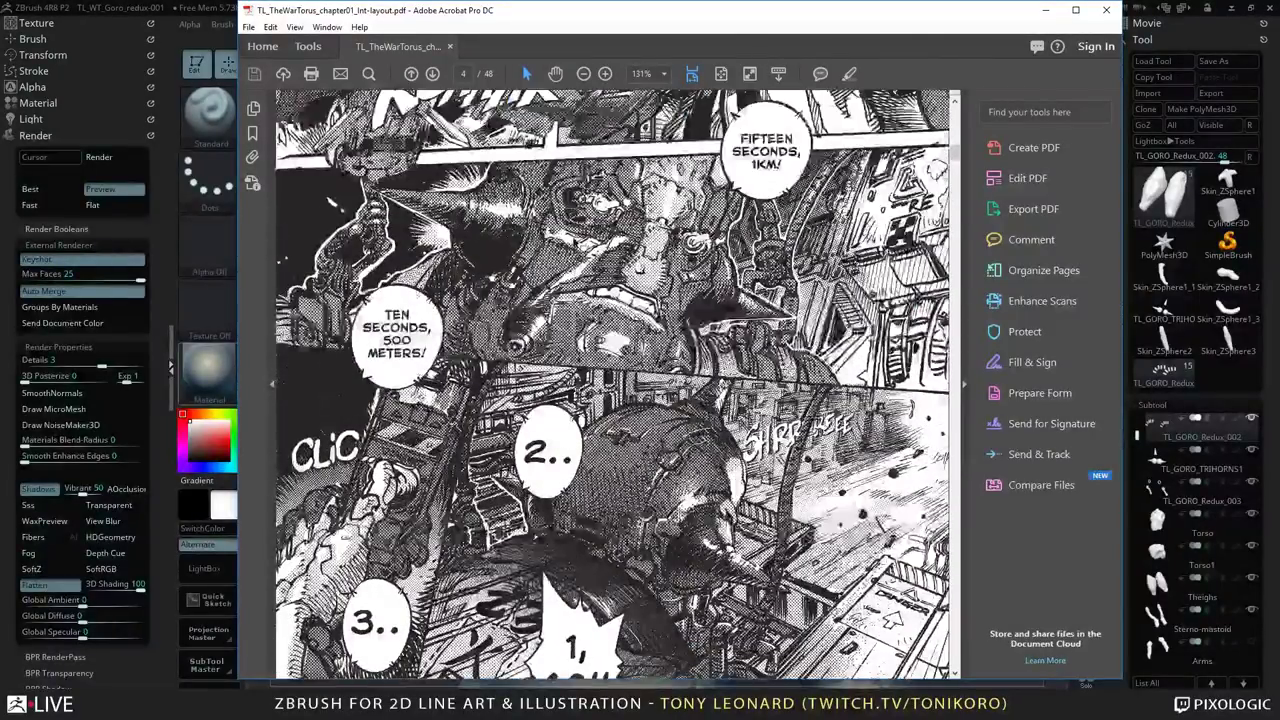
{"action": "scroll", "coordinate": [601, 358], "scroll_direction": "down", "scroll_amount": 6}
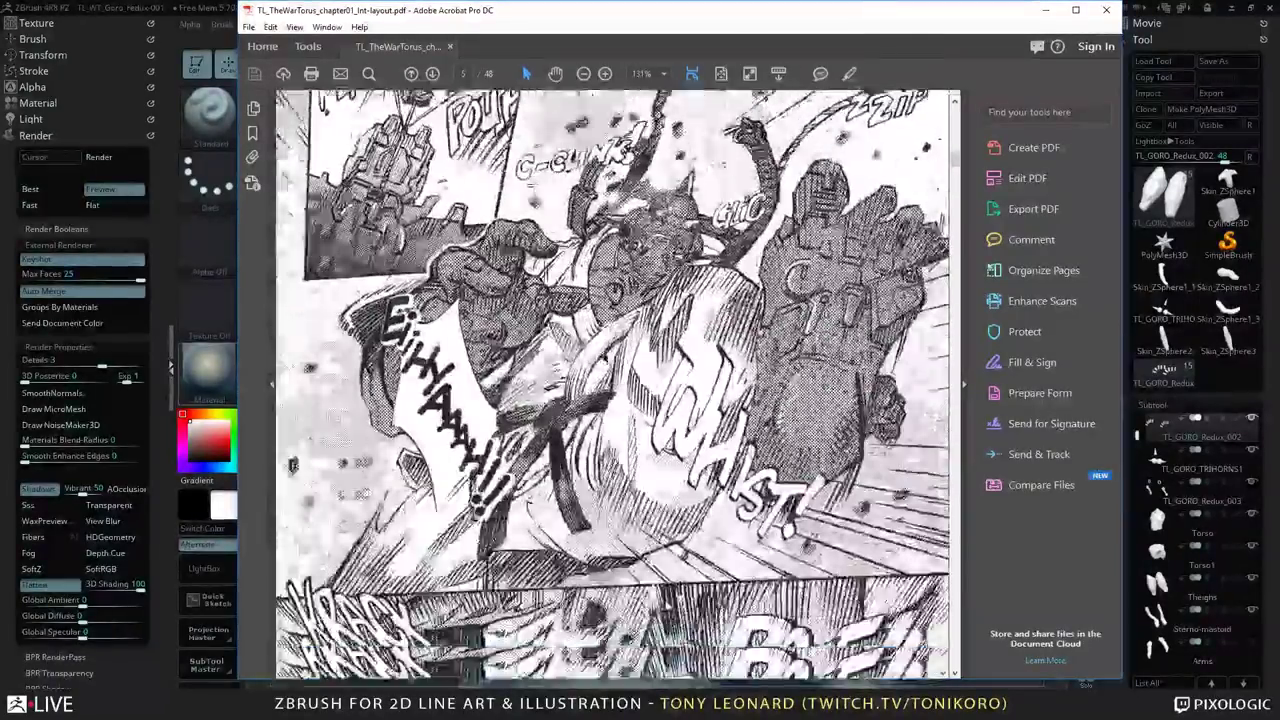
{"action": "scroll", "coordinate": [612, 380], "scroll_direction": "down", "scroll_amount": 8}
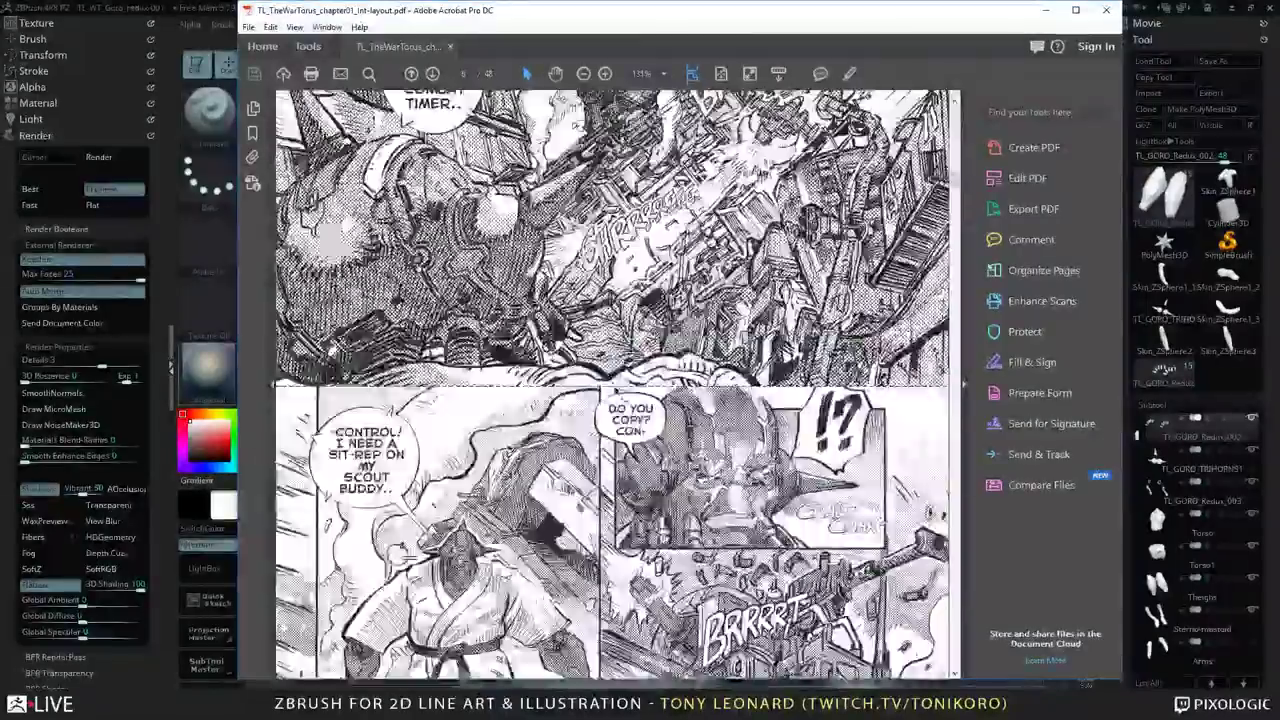
{"action": "scroll", "coordinate": [614, 393], "scroll_direction": "down", "scroll_amount": 8}
{"action": "scroll", "coordinate": [627, 385], "scroll_direction": "down", "scroll_amount": 8}
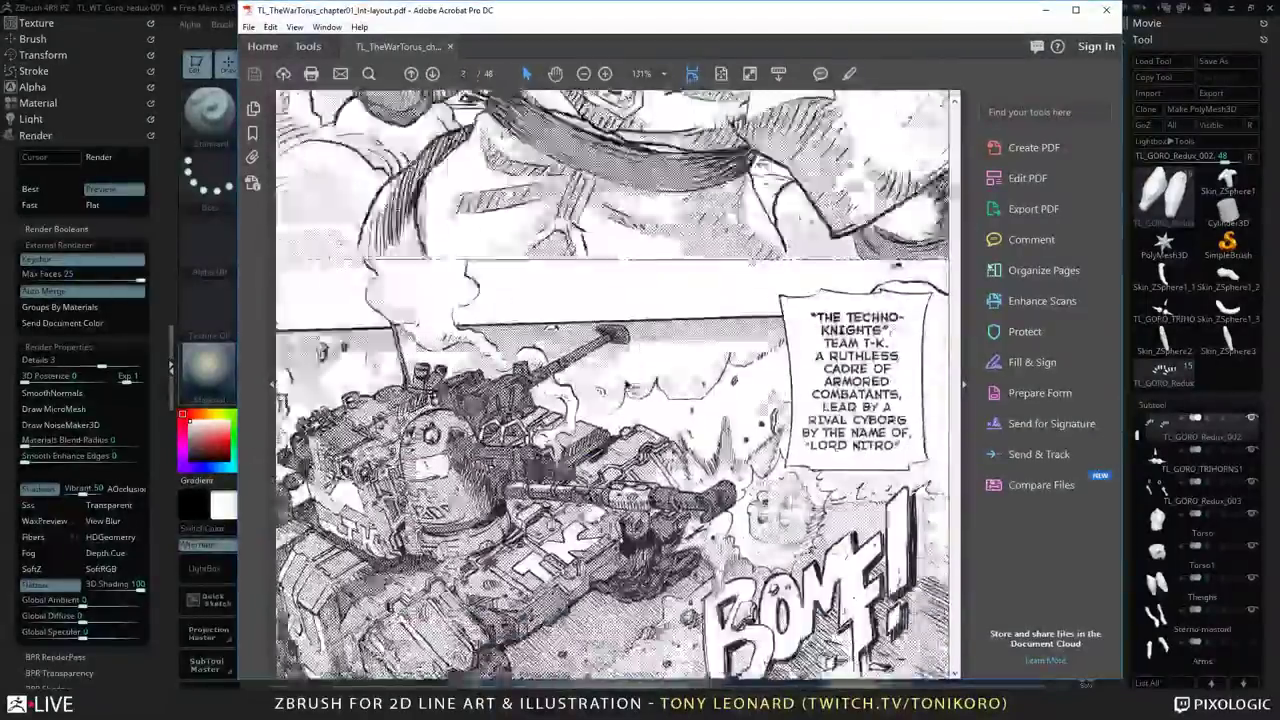
{"action": "scroll", "coordinate": [615, 385], "scroll_direction": "down", "scroll_amount": 15}
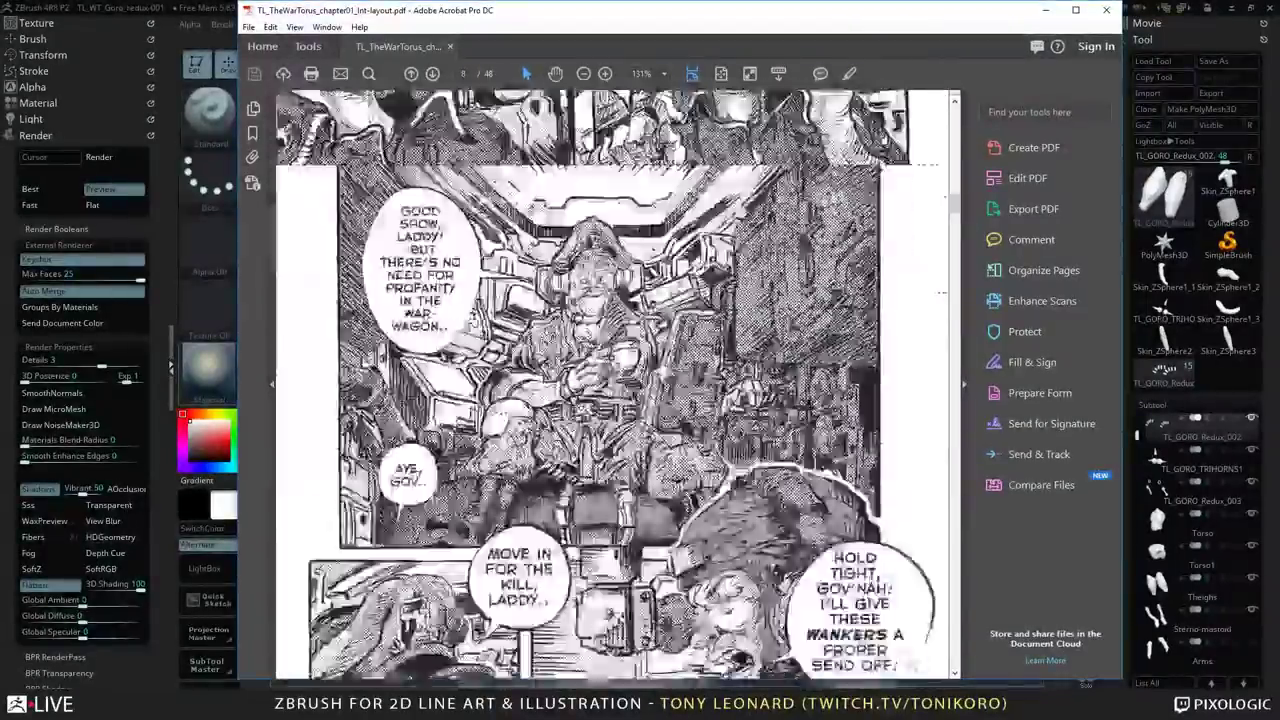
{"action": "scroll", "coordinate": [614, 385], "scroll_direction": "down", "scroll_amount": 4}
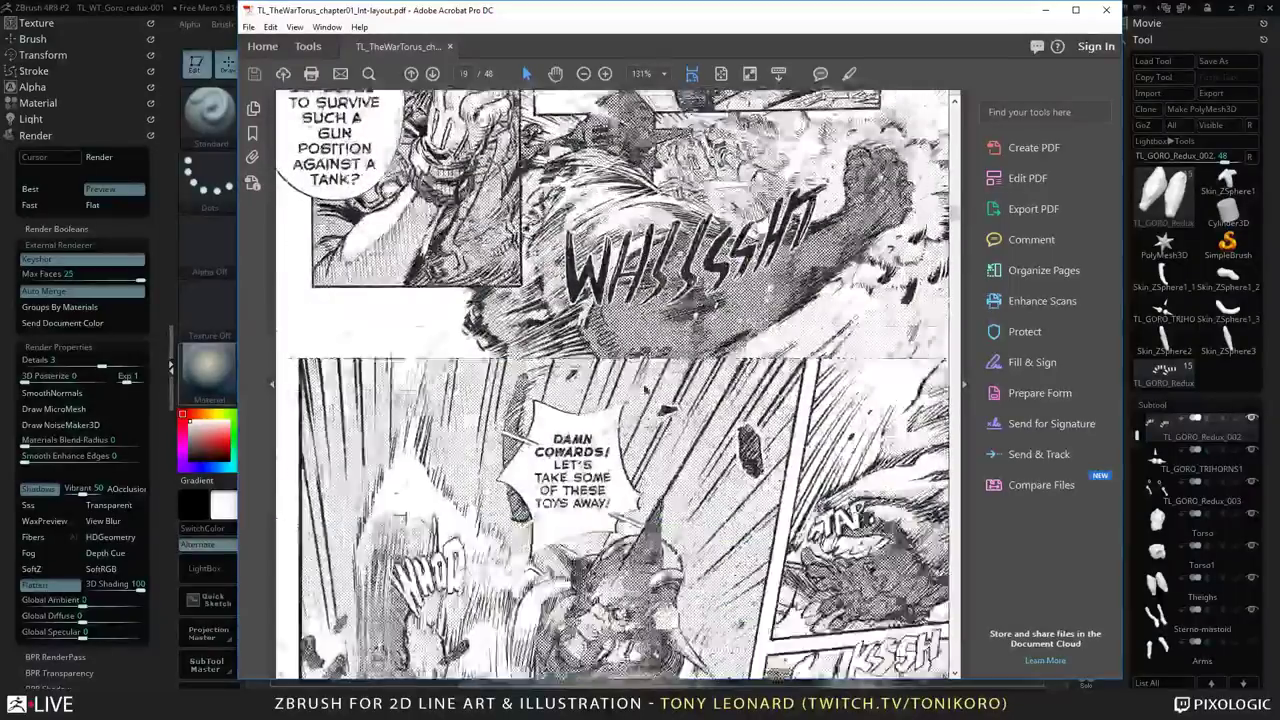
{"action": "scroll", "coordinate": [614, 385], "scroll_direction": "down", "scroll_amount": 8}
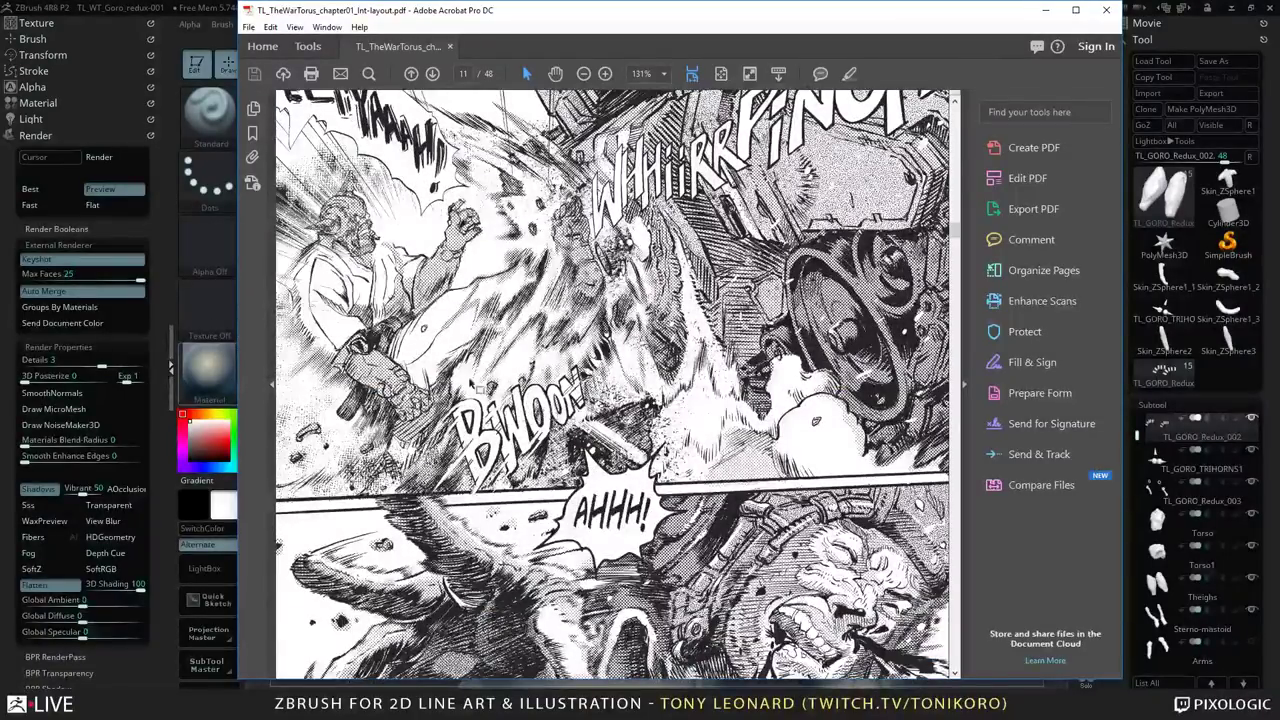
{"action": "scroll", "coordinate": [535, 396], "scroll_direction": "down", "scroll_amount": 5}
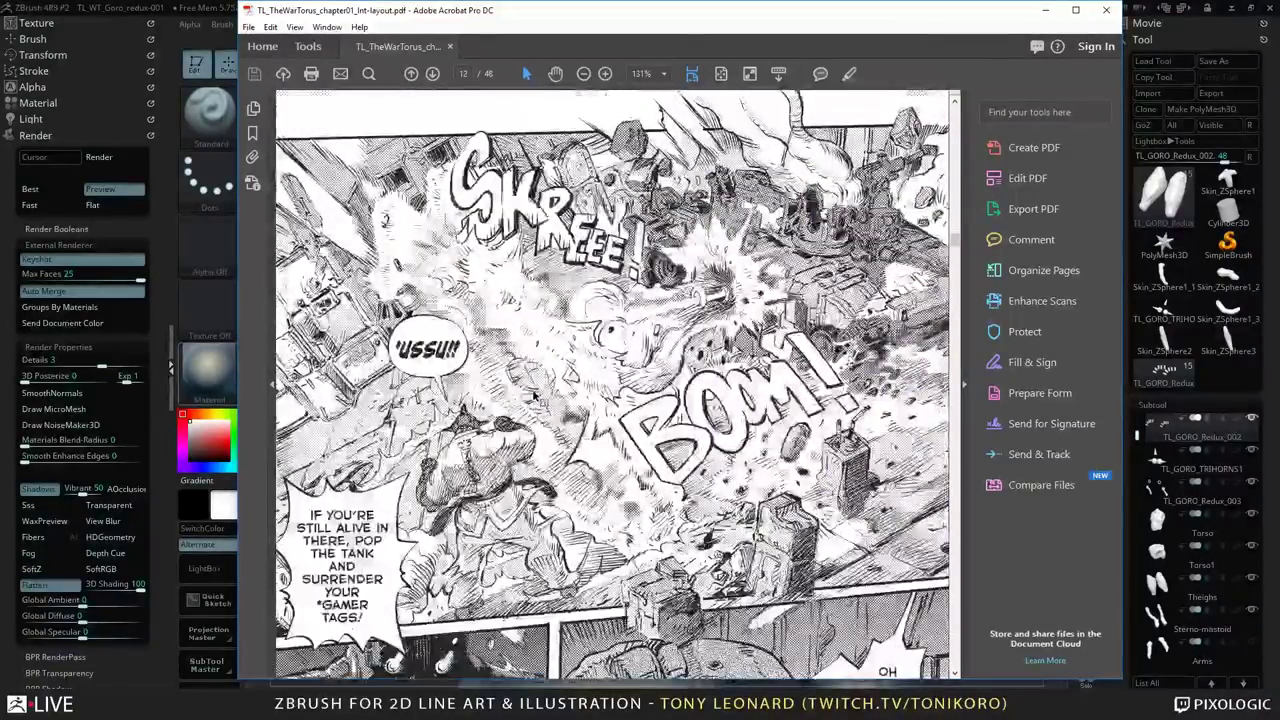
{"action": "scroll", "coordinate": [538, 396], "scroll_direction": "down", "scroll_amount": 5}
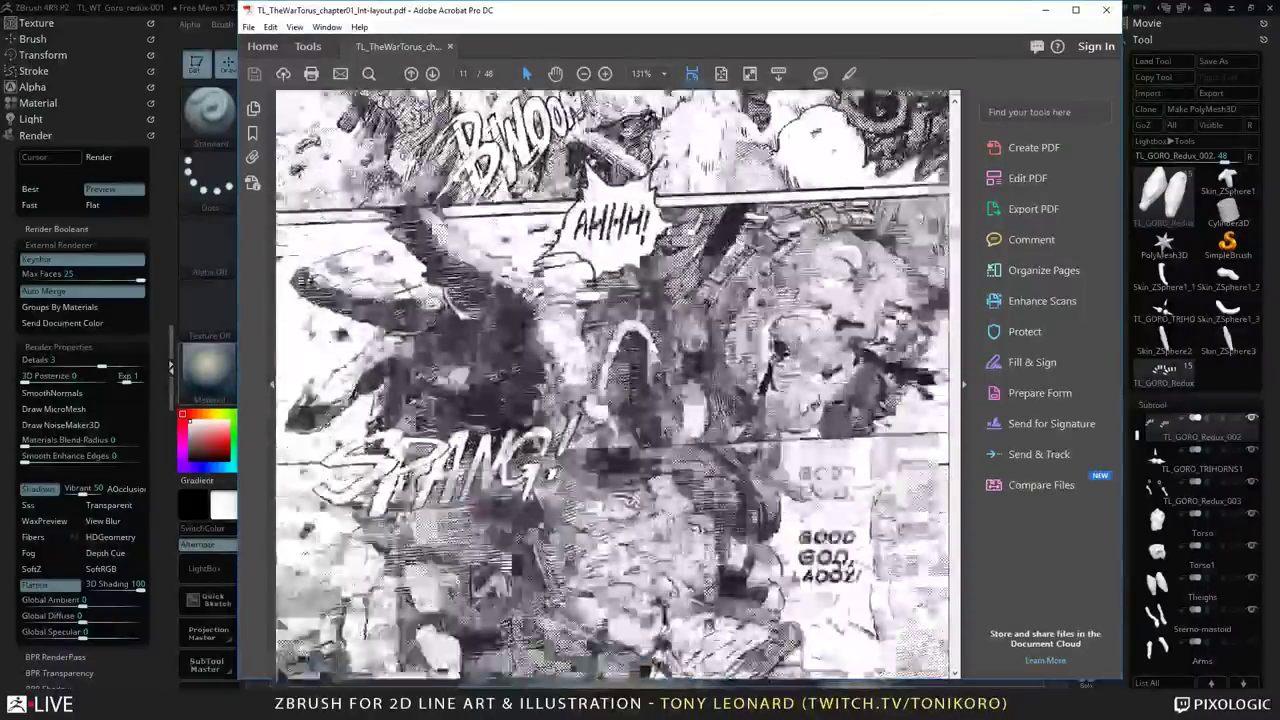
{"action": "scroll", "coordinate": [612, 384], "scroll_direction": "down", "scroll_amount": 8}
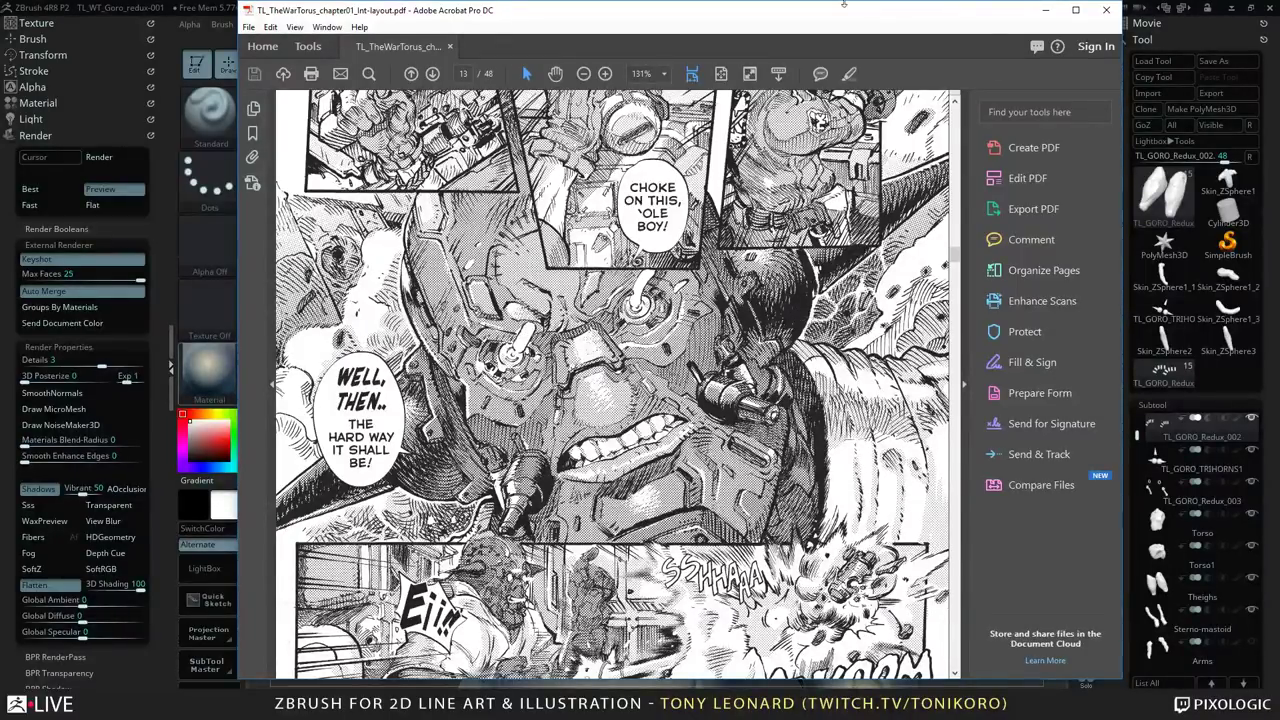
Step: Reposition the Acrobat window, then minimise it to reveal the Goro sculpt in ZBrush
{"action": "left_click_drag", "start_coordinate": [730, 21], "coordinate": [883, 84]}
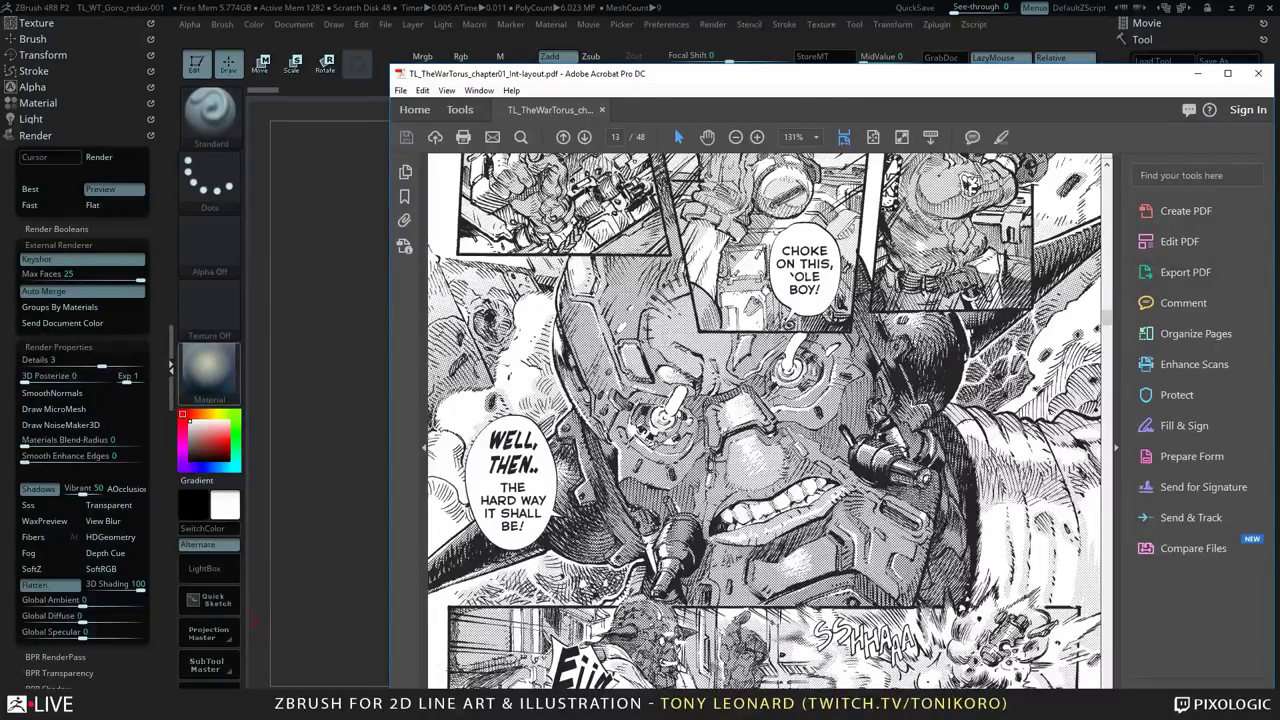
{"action": "left_click_drag", "start_coordinate": [820, 80], "coordinate": [810, 20]}
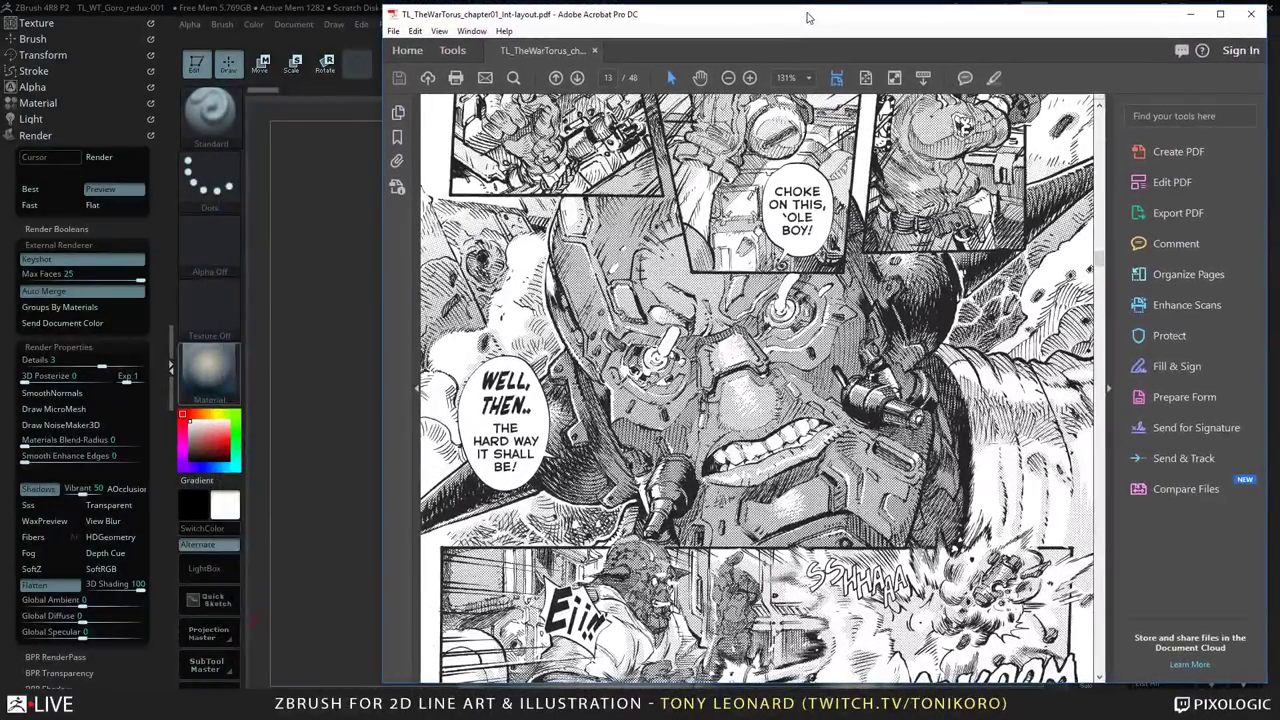
{"action": "left_click_drag", "start_coordinate": [1099, 25], "coordinate": [949, 30]}
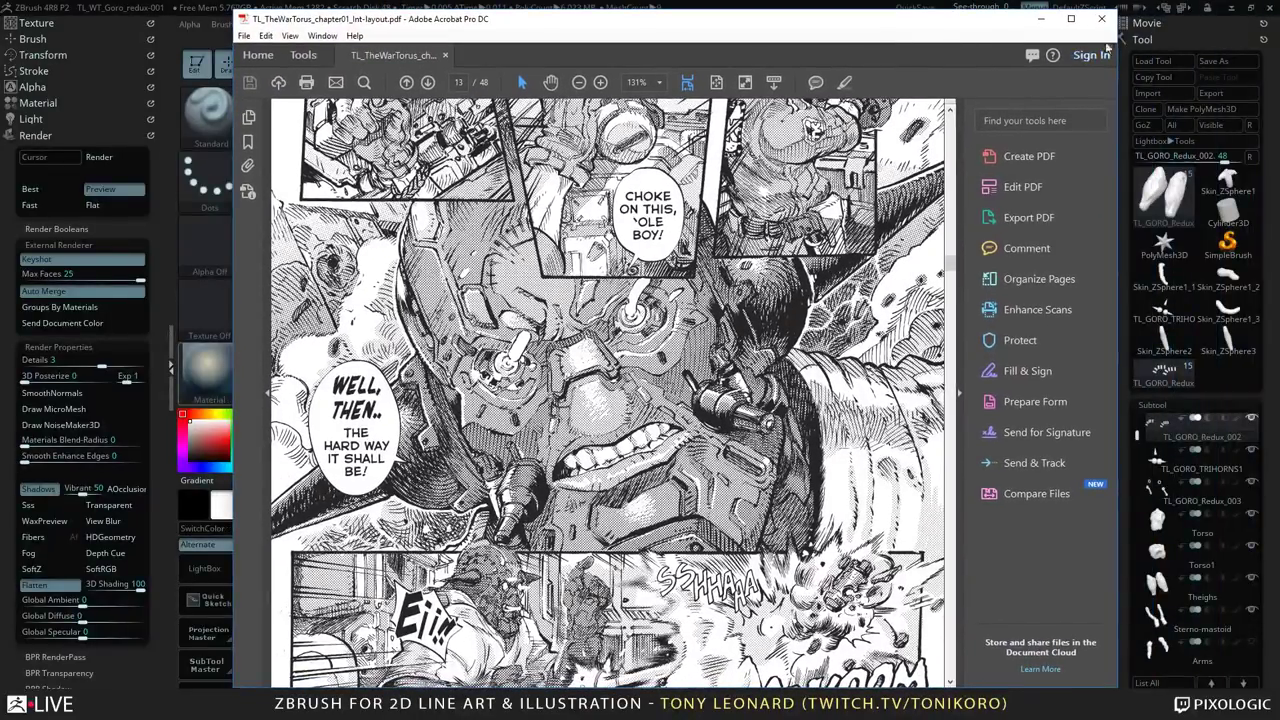
{"action": "left_click", "coordinate": [1041, 19]}
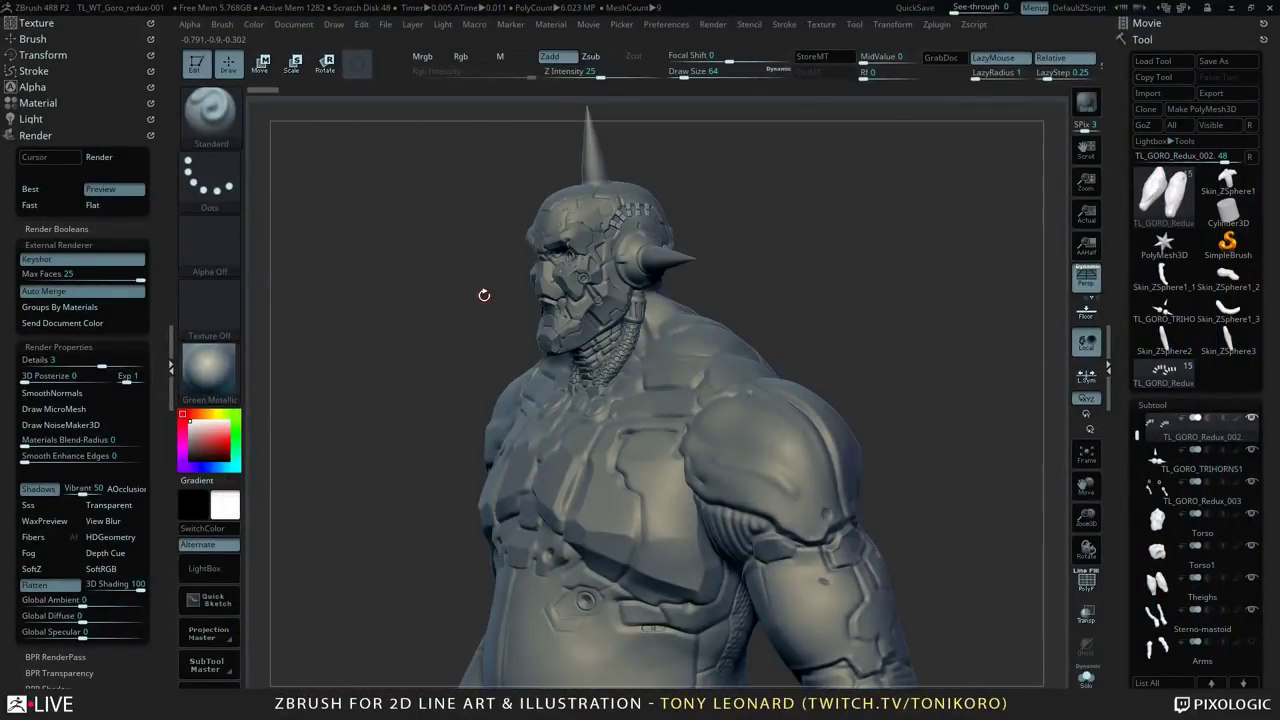
Step: Orbit Goro through side profiles of the head and torso, ending on a full-body front view
{"action": "left_click_drag", "start_coordinate": [719, 251], "coordinate": [607, 230]}
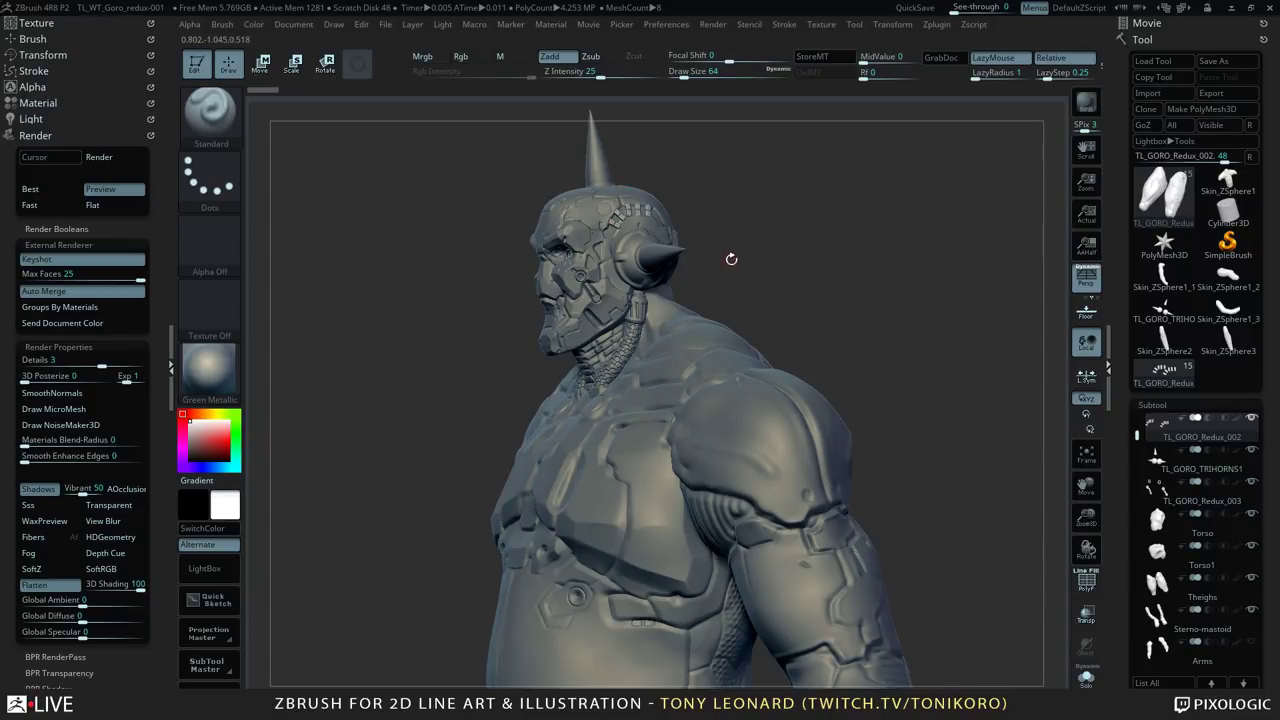
{"action": "left_click_drag", "start_coordinate": [731, 260], "coordinate": [585, 270]}
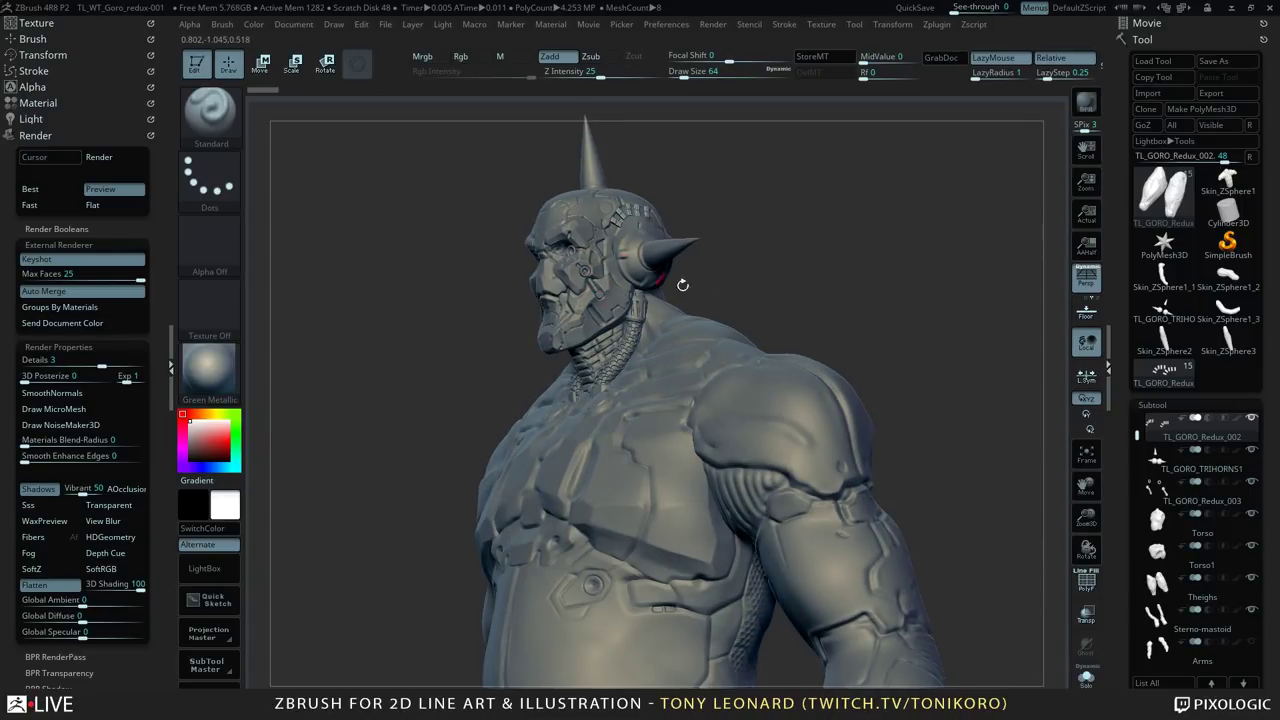
{"action": "left_click_drag", "start_coordinate": [735, 238], "coordinate": [536, 242]}
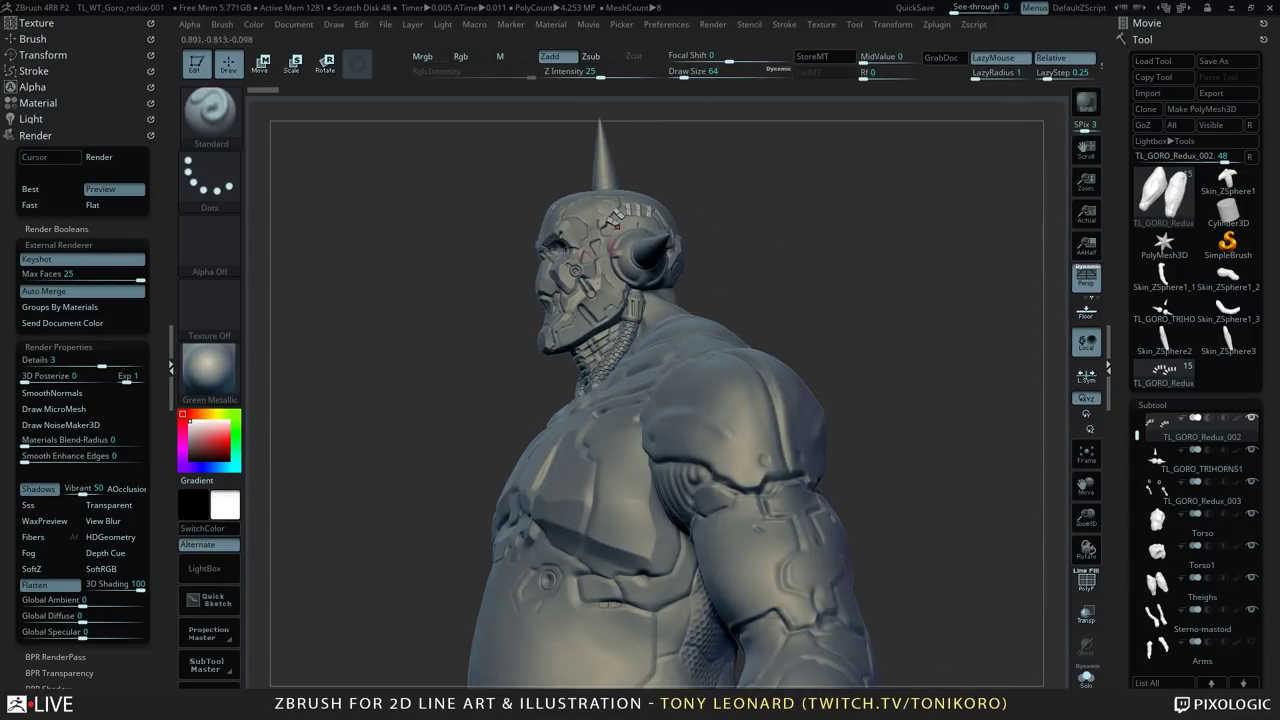
{"action": "left_click_drag", "start_coordinate": [810, 241], "coordinate": [950, 245]}
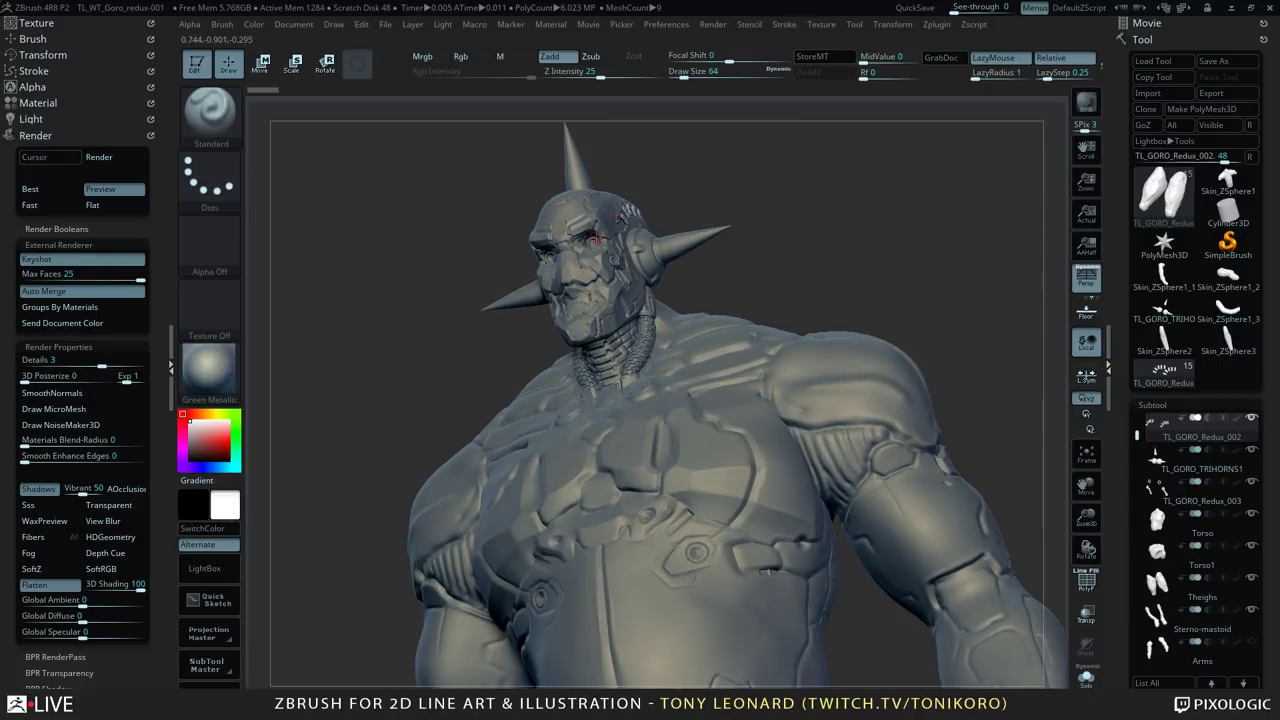
{"action": "left_click_drag", "start_coordinate": [798, 190], "coordinate": [612, 218]}
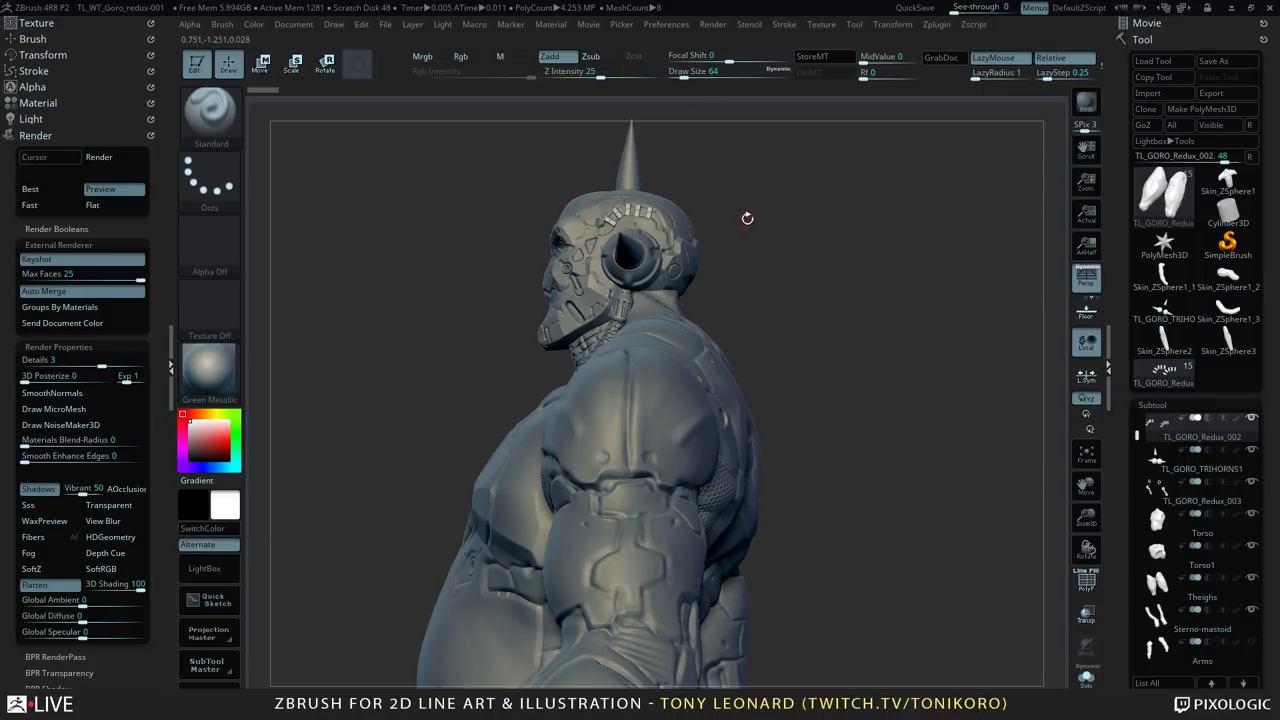
{"action": "left_click_drag", "start_coordinate": [746, 217], "coordinate": [628, 176]}
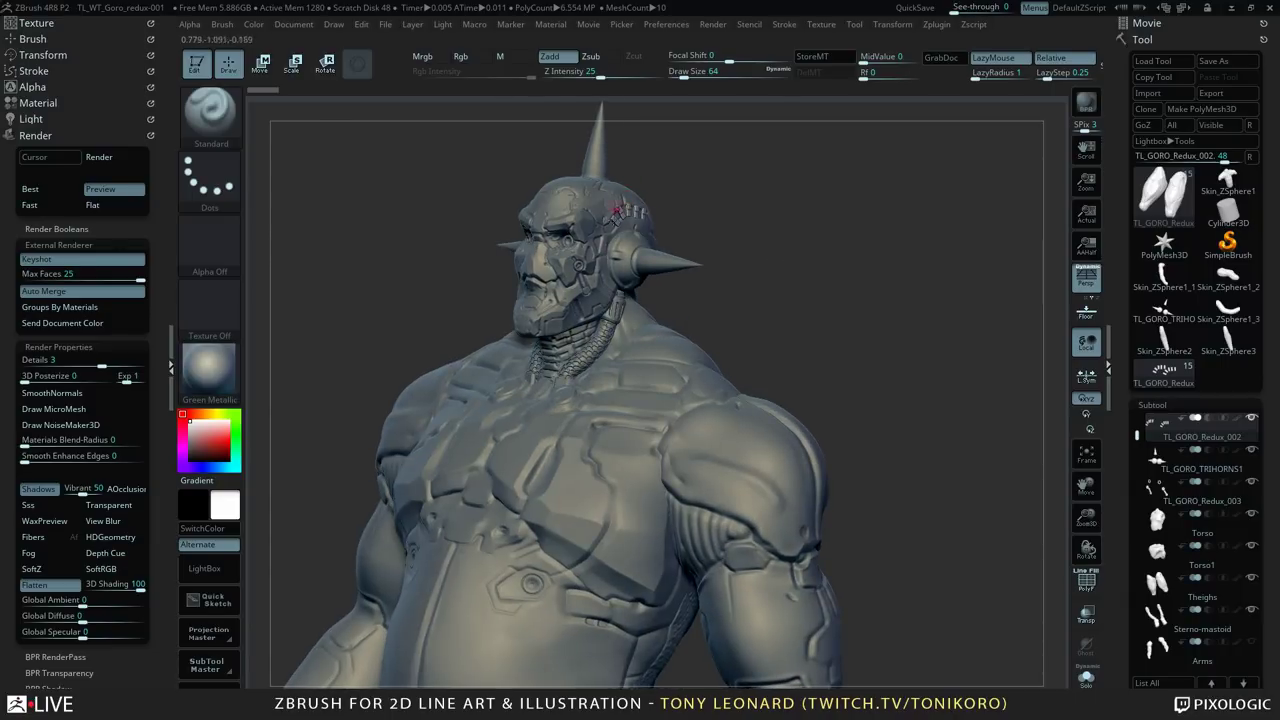
{"action": "left_click_drag", "start_coordinate": [835, 309], "coordinate": [534, 271]}
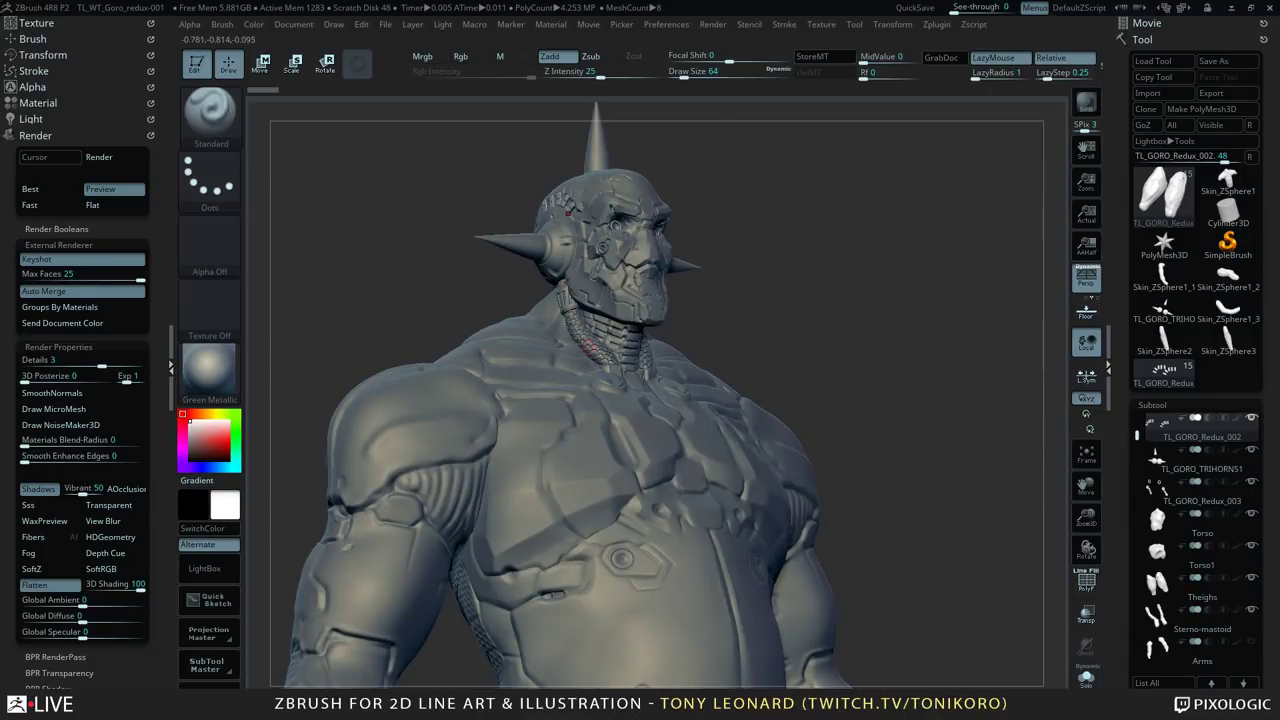
{"action": "left_click_drag", "start_coordinate": [798, 336], "coordinate": [930, 344]}
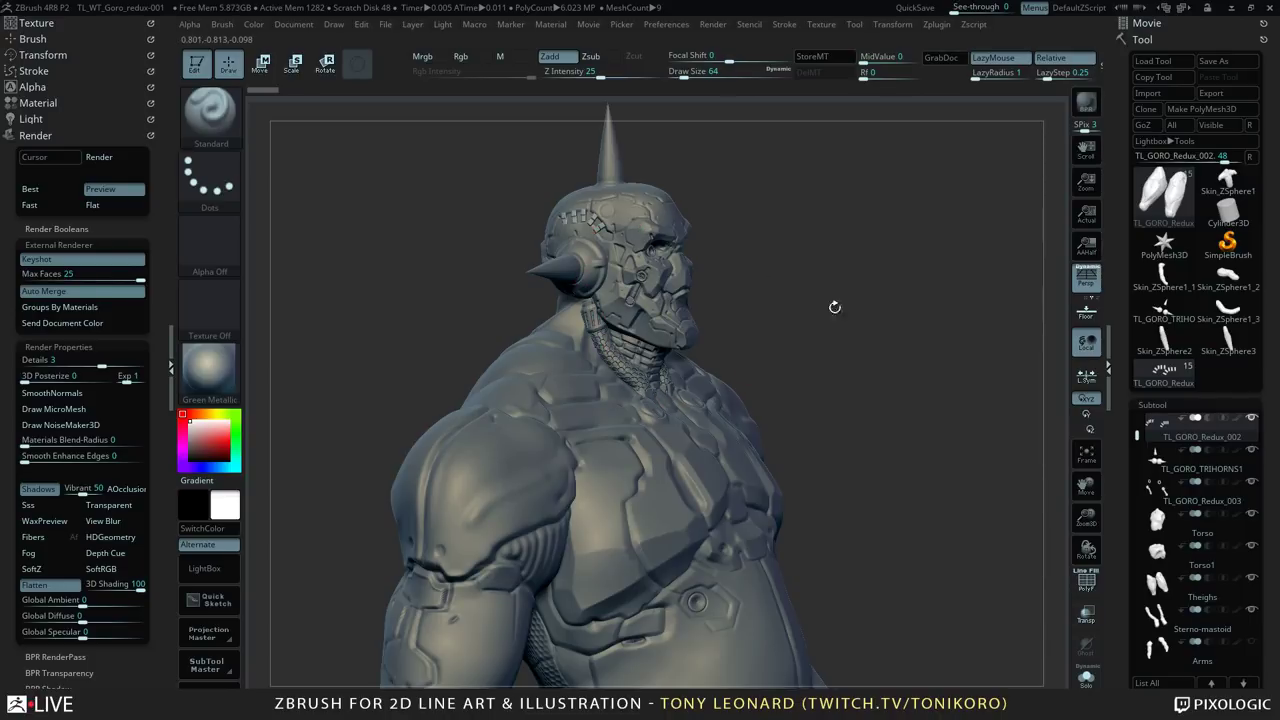
{"action": "left_click_drag", "start_coordinate": [837, 352], "coordinate": [760, 350]}
{"action": "left_click_drag", "start_coordinate": [911, 283], "coordinate": [940, 395]}
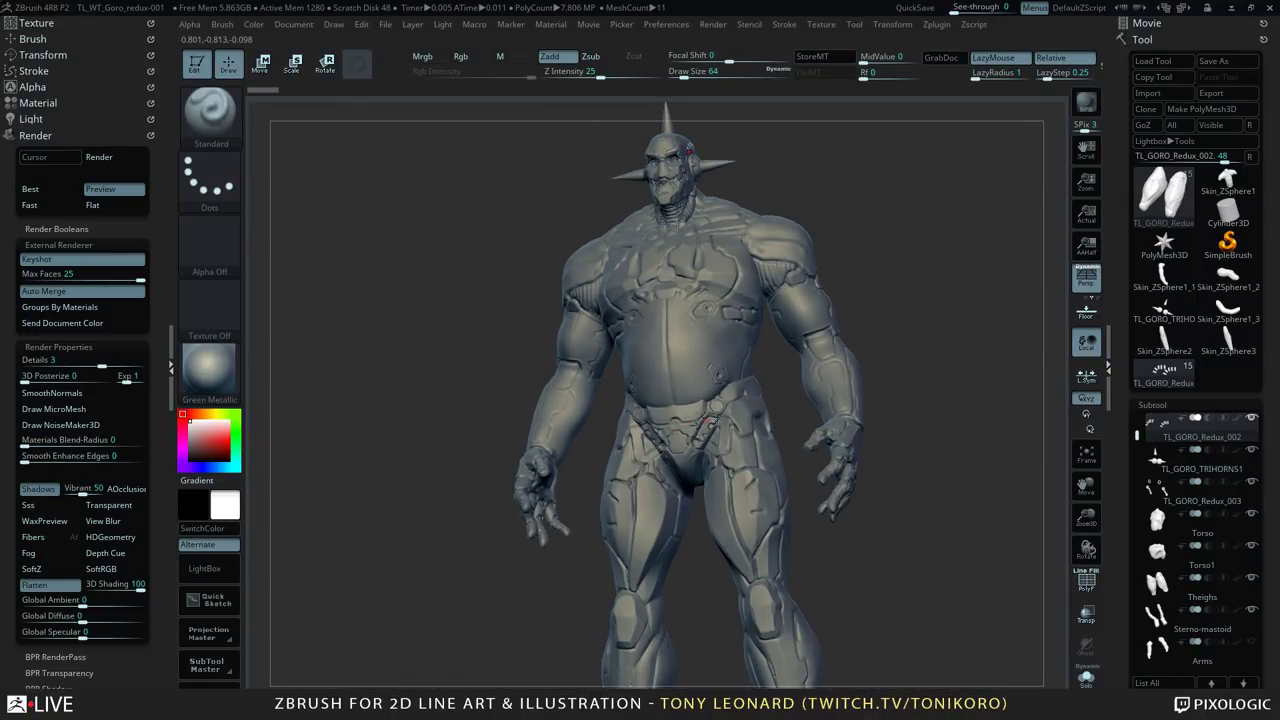
Step: Rotate and pan Goro to a three-quarter back view showing the back, hips and legs
{"action": "left_click_drag", "start_coordinate": [943, 467], "coordinate": [992, 480]}
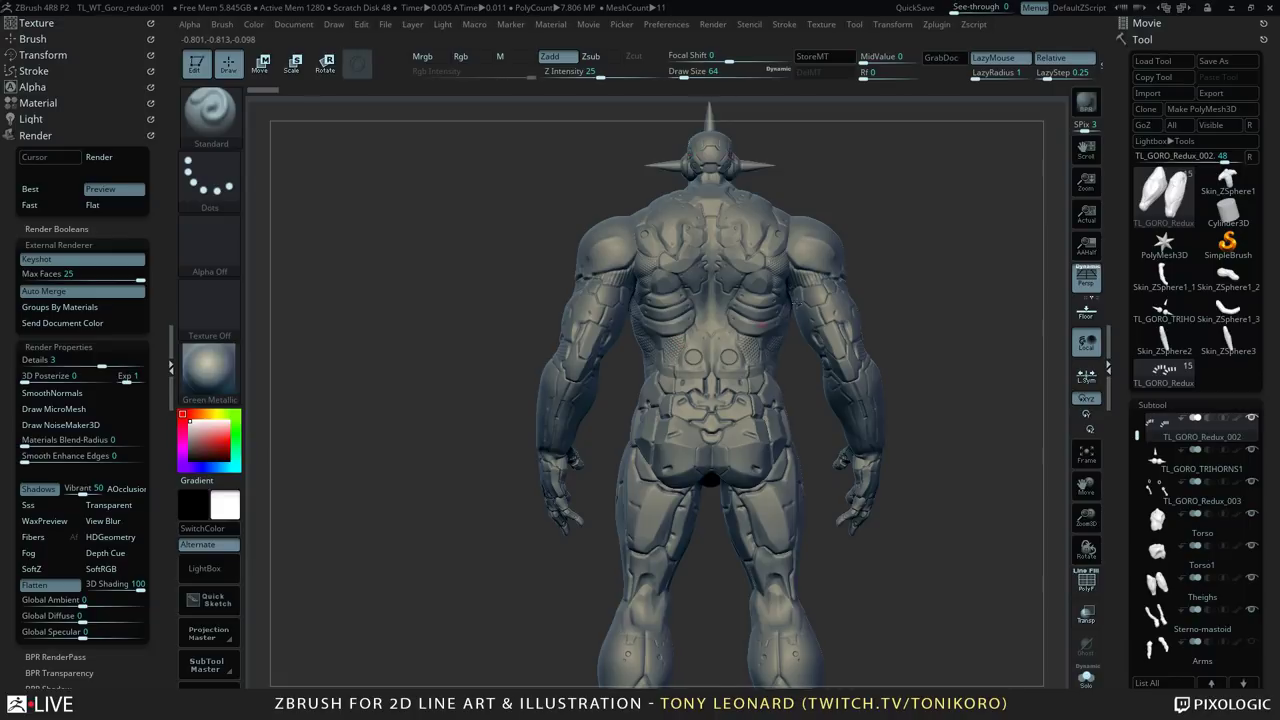
{"action": "left_click_drag", "start_coordinate": [980, 299], "coordinate": [839, 366], "text": "alt"}
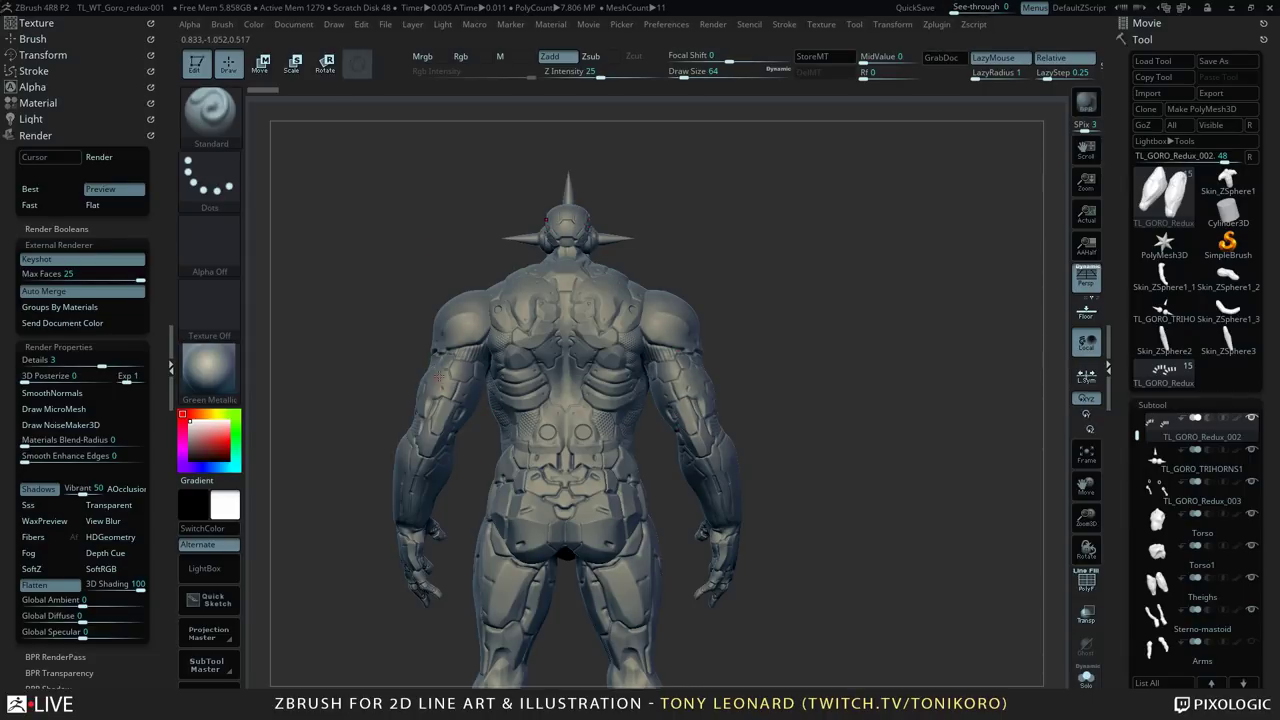
{"action": "left_click_drag", "start_coordinate": [780, 447], "coordinate": [868, 376]}
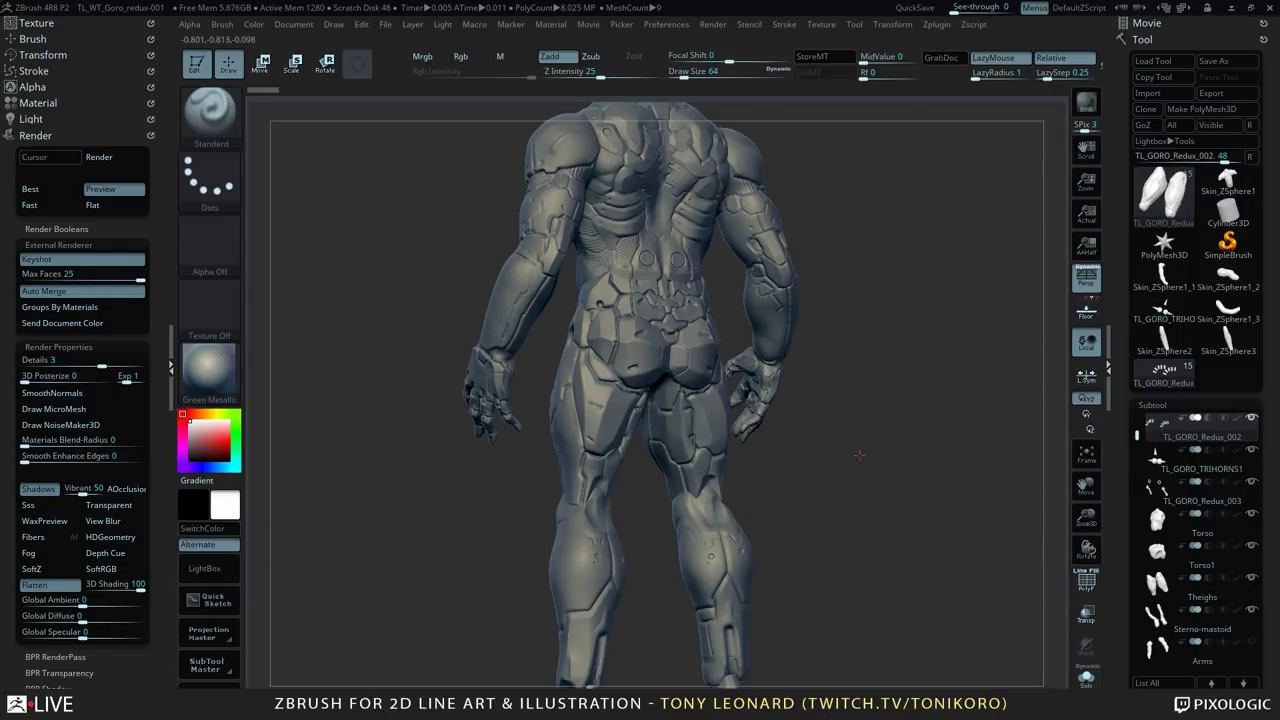
{"action": "left_click_drag", "start_coordinate": [845, 407], "coordinate": [800, 410]}
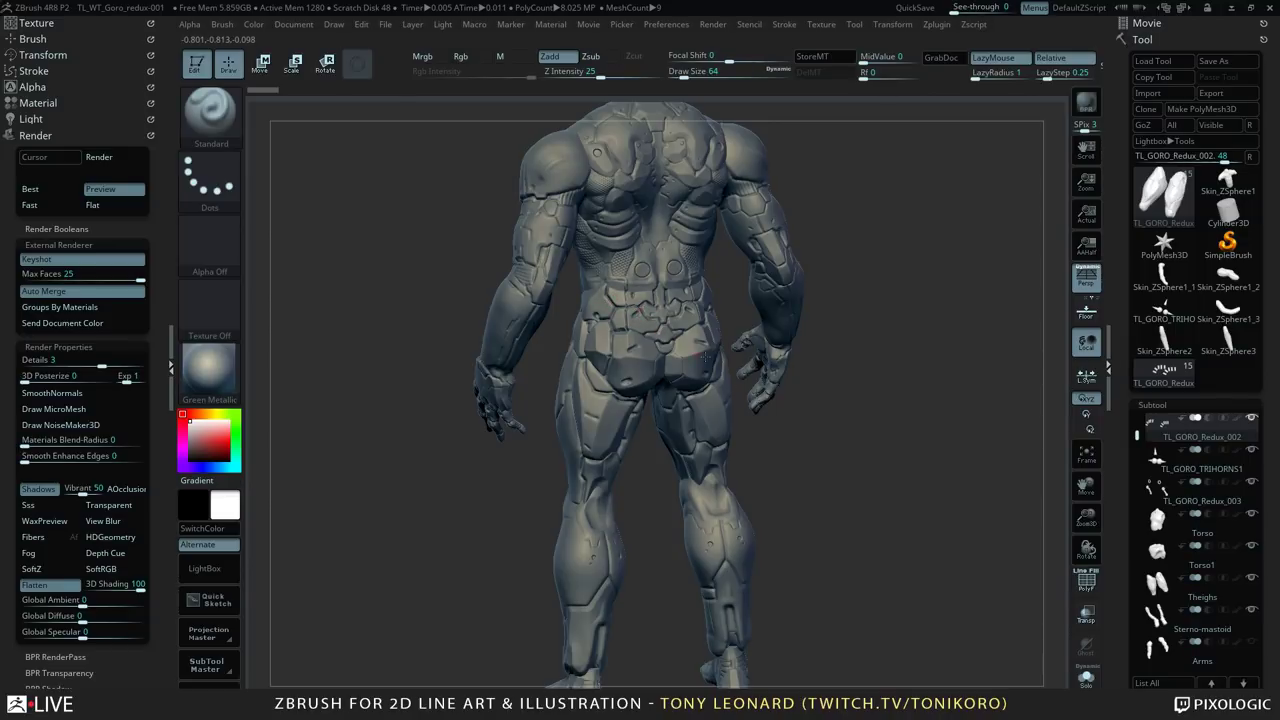
Step: Step through the Torso, Arms-Fnls1, Torso1, Thighs and Skin_ZSphere4 subtools while rotating the figure
{"action": "left_click_drag", "start_coordinate": [844, 467], "coordinate": [713, 206]}
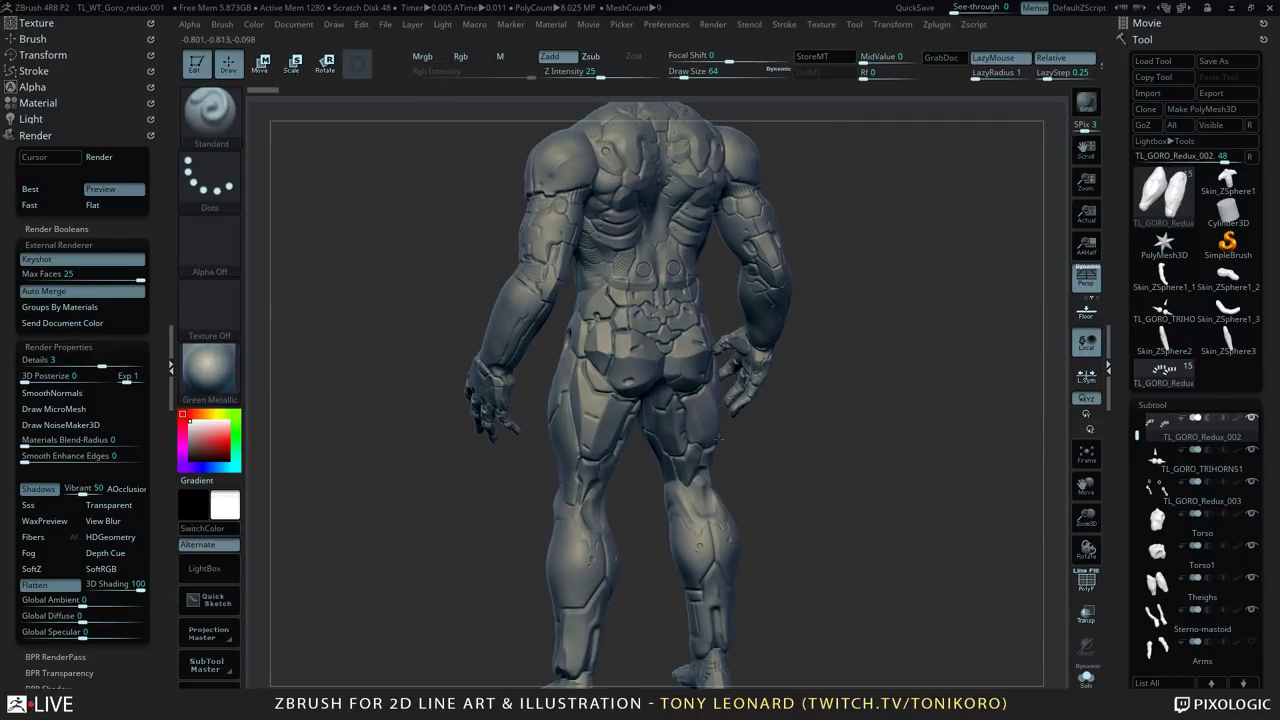
{"action": "left_click_drag", "start_coordinate": [806, 475], "coordinate": [783, 408]}
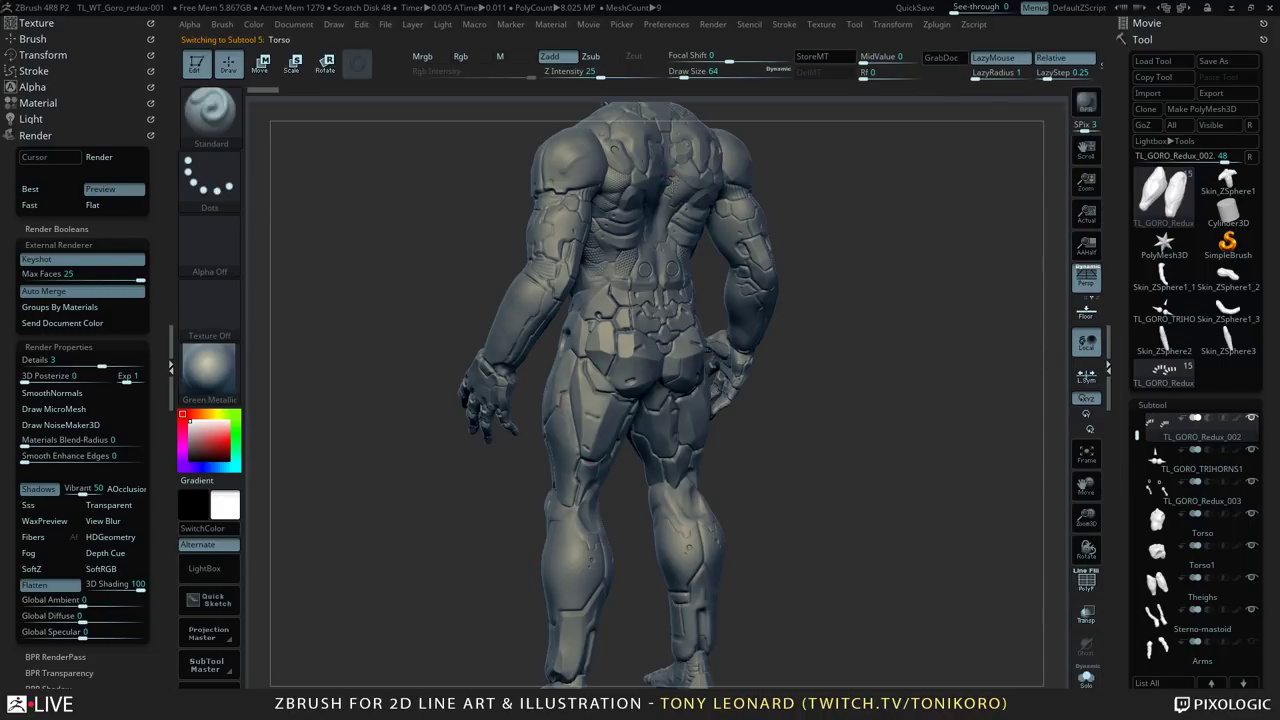
{"action": "left_click", "coordinate": [568, 163], "text": "alt"}
{"action": "left_click", "coordinate": [578, 185], "text": "alt"}
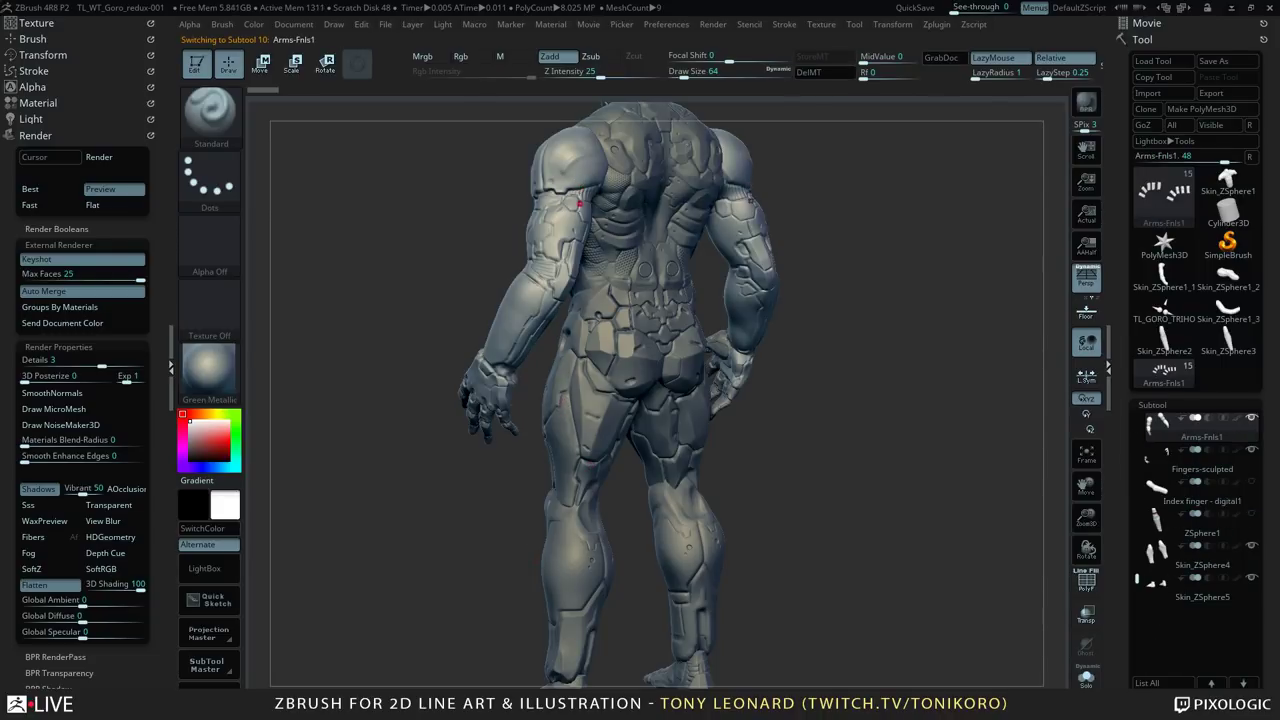
{"action": "left_click", "coordinate": [620, 338], "text": "alt"}
{"action": "left_click_drag", "start_coordinate": [823, 471], "coordinate": [592, 475]}
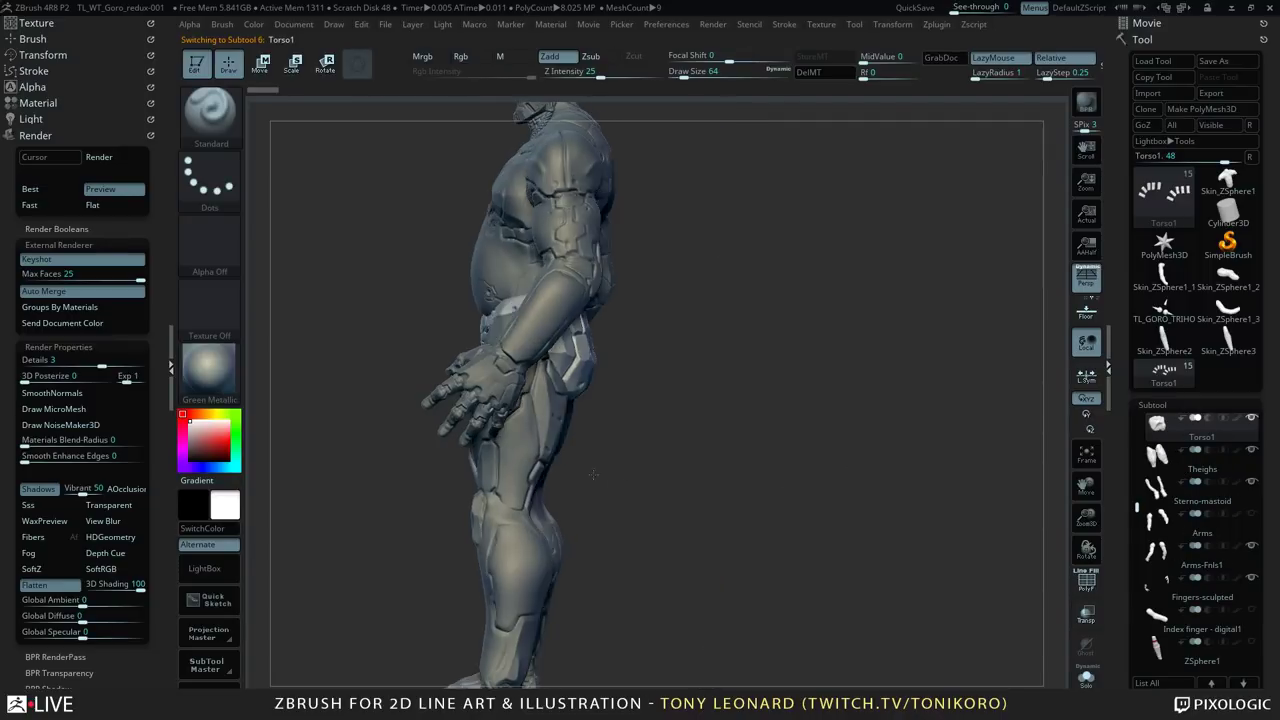
{"action": "left_click", "coordinate": [545, 480], "text": "alt"}
{"action": "left_click_drag", "start_coordinate": [700, 491], "coordinate": [593, 556]}
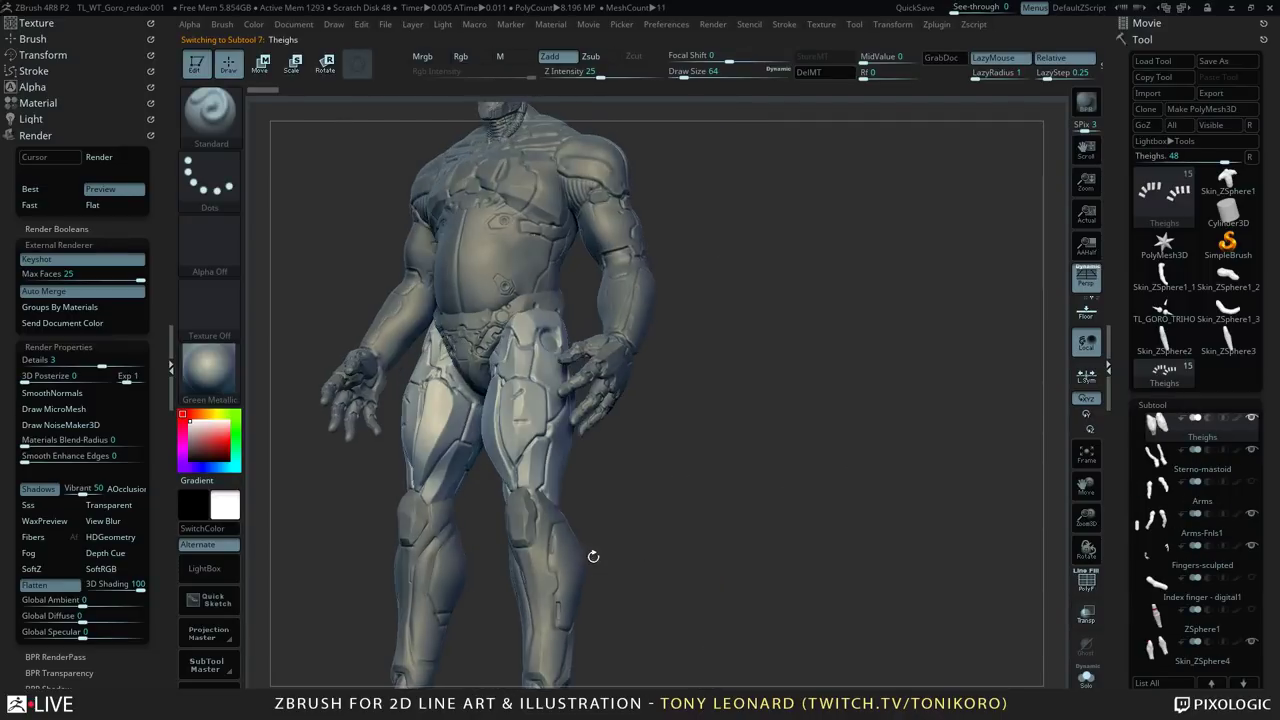
{"action": "left_click", "coordinate": [556, 553], "text": "alt"}
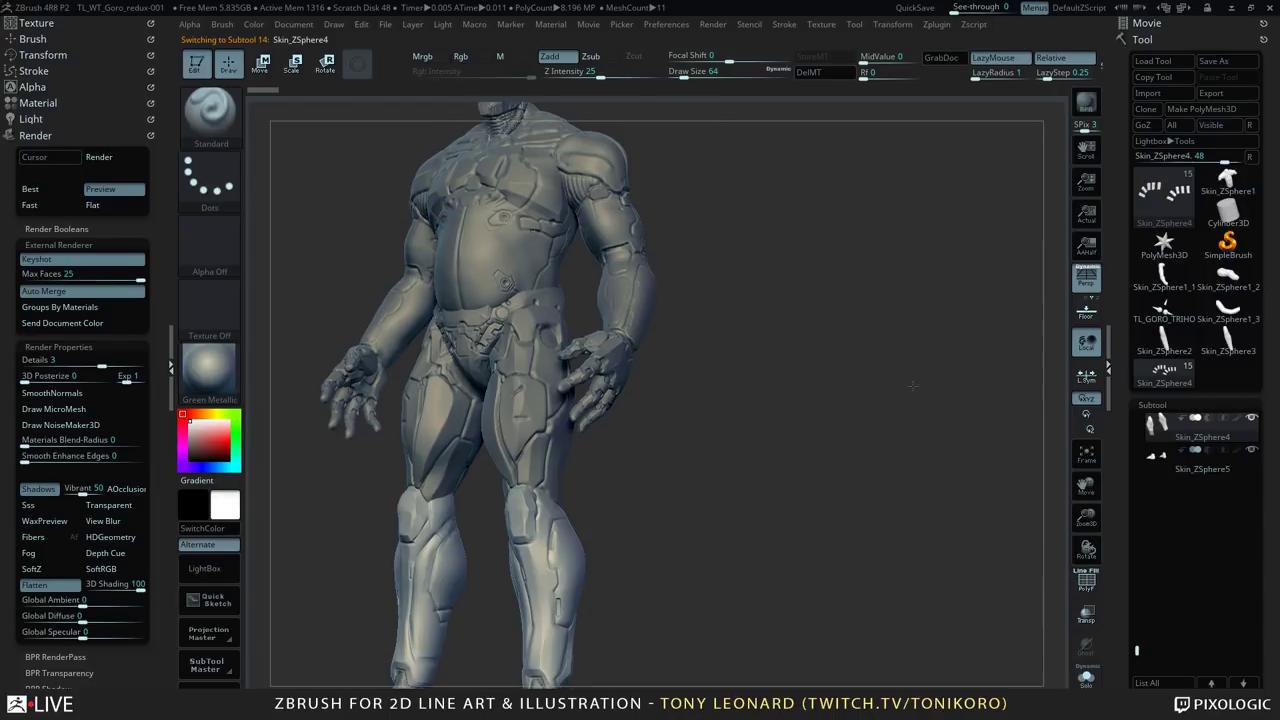
Step: Orbit around the legs and feet, then activate Fingers-sculpted and turn to a side view
{"action": "left_click_drag", "start_coordinate": [912, 385], "coordinate": [661, 470], "text": "alt"}
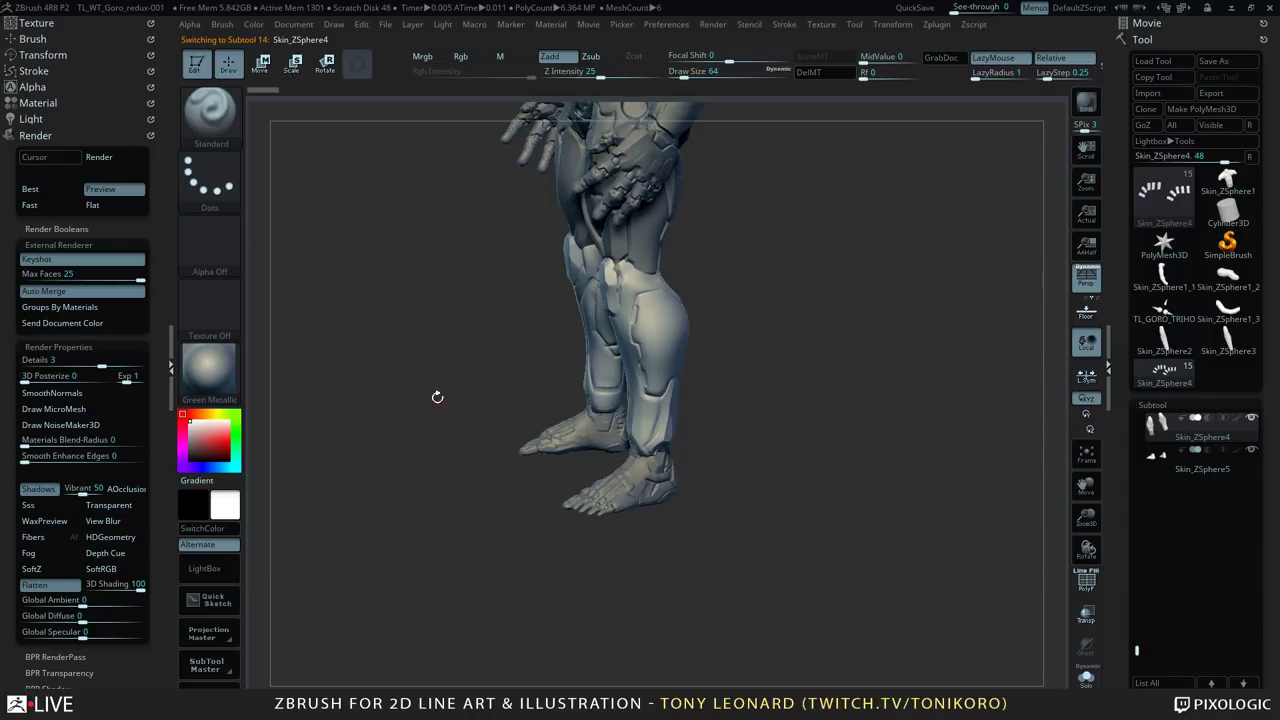
{"action": "left_click_drag", "start_coordinate": [437, 397], "coordinate": [720, 457]}
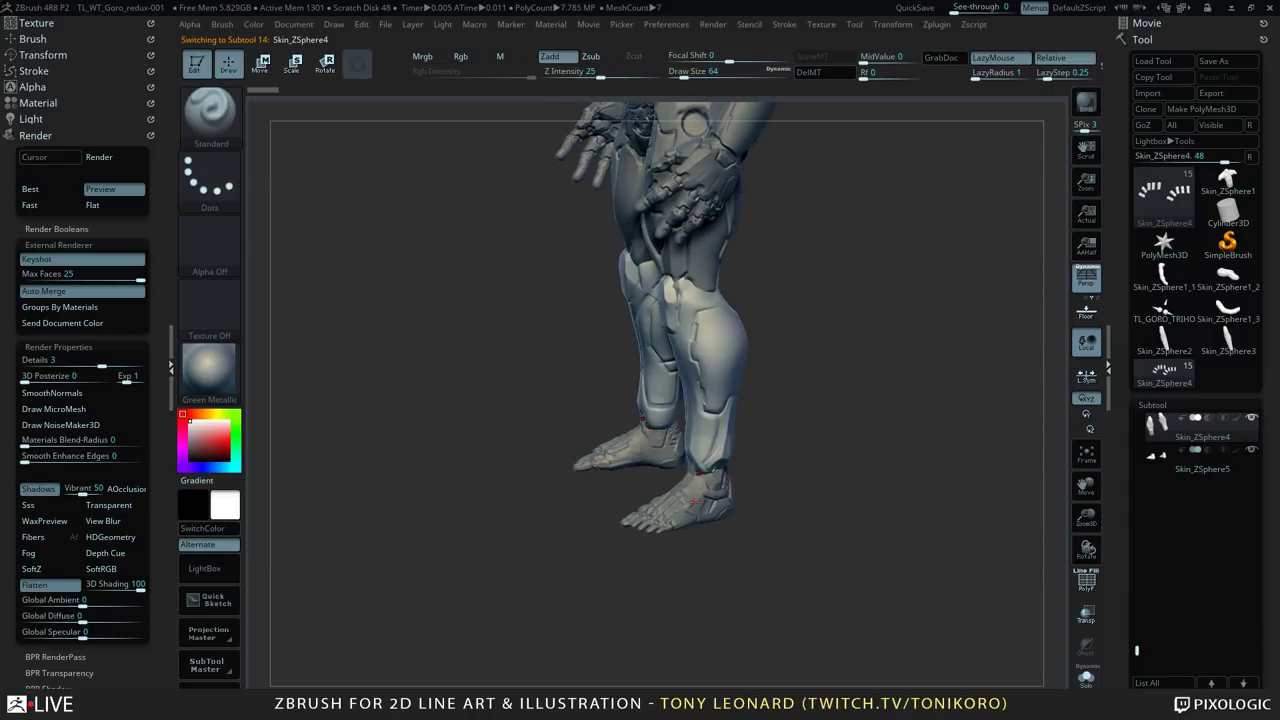
{"action": "left_click_drag", "start_coordinate": [837, 580], "coordinate": [879, 511]}
{"action": "left_click_drag", "start_coordinate": [544, 296], "coordinate": [930, 465]}
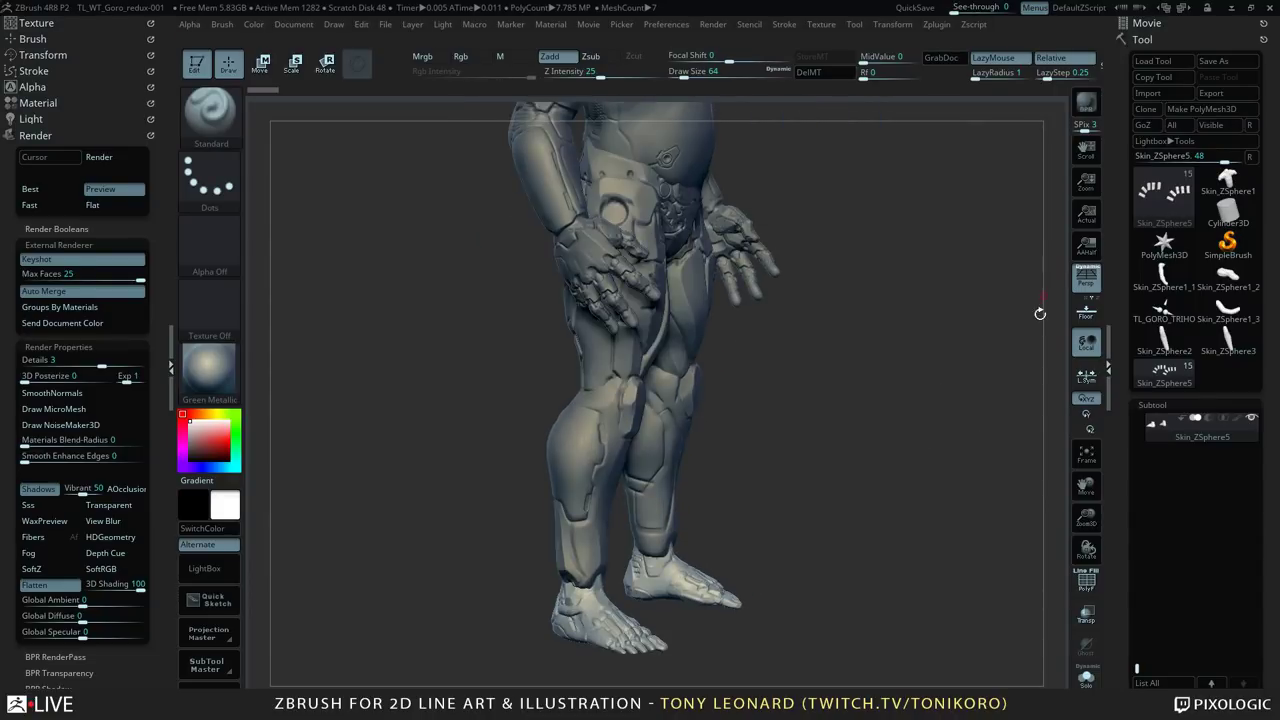
{"action": "left_click_drag", "start_coordinate": [1119, 668], "coordinate": [1119, 599]}
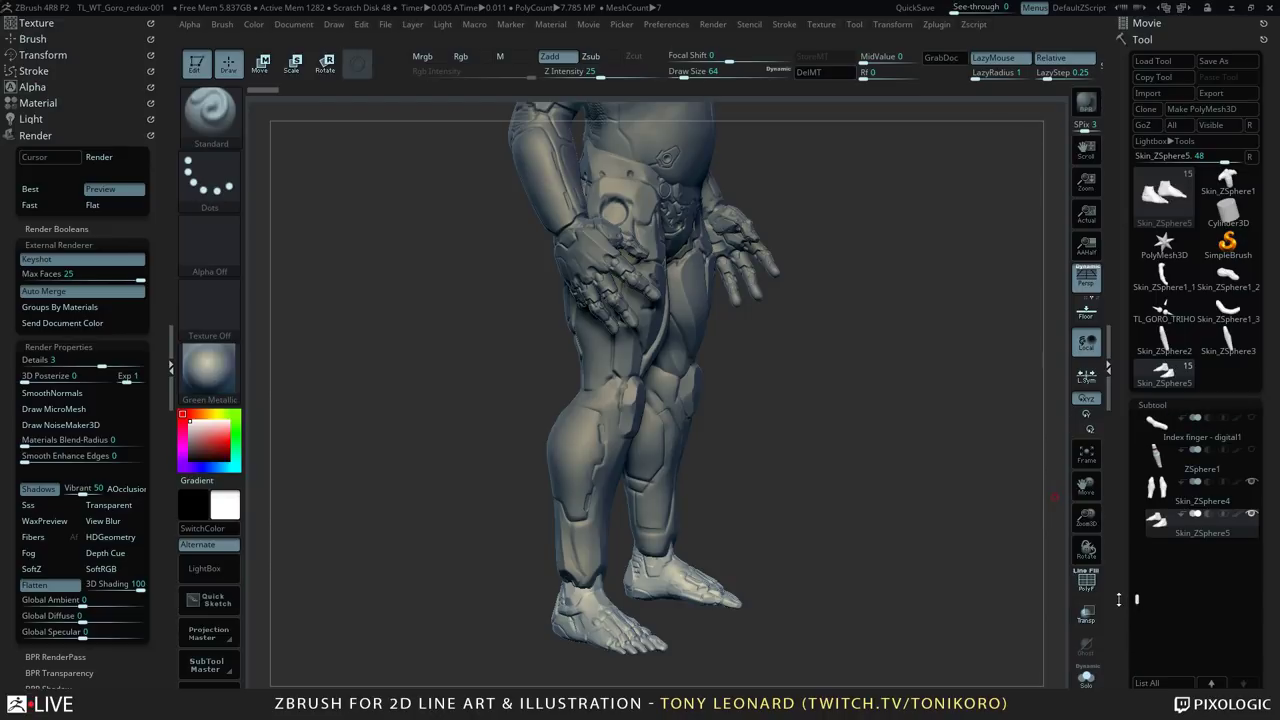
{"action": "left_click", "coordinate": [637, 278], "text": "alt"}
{"action": "left_click_drag", "start_coordinate": [889, 419], "coordinate": [864, 432]}
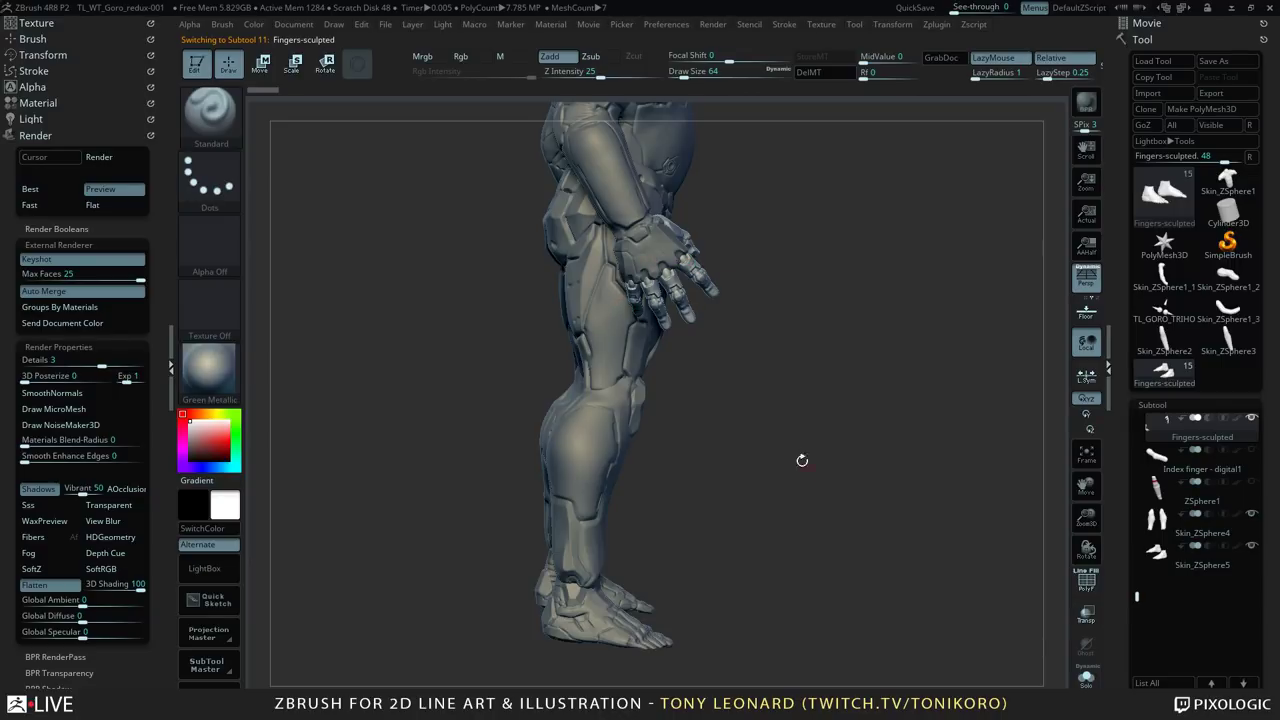
{"action": "left_click_drag", "start_coordinate": [802, 460], "coordinate": [470, 252]}
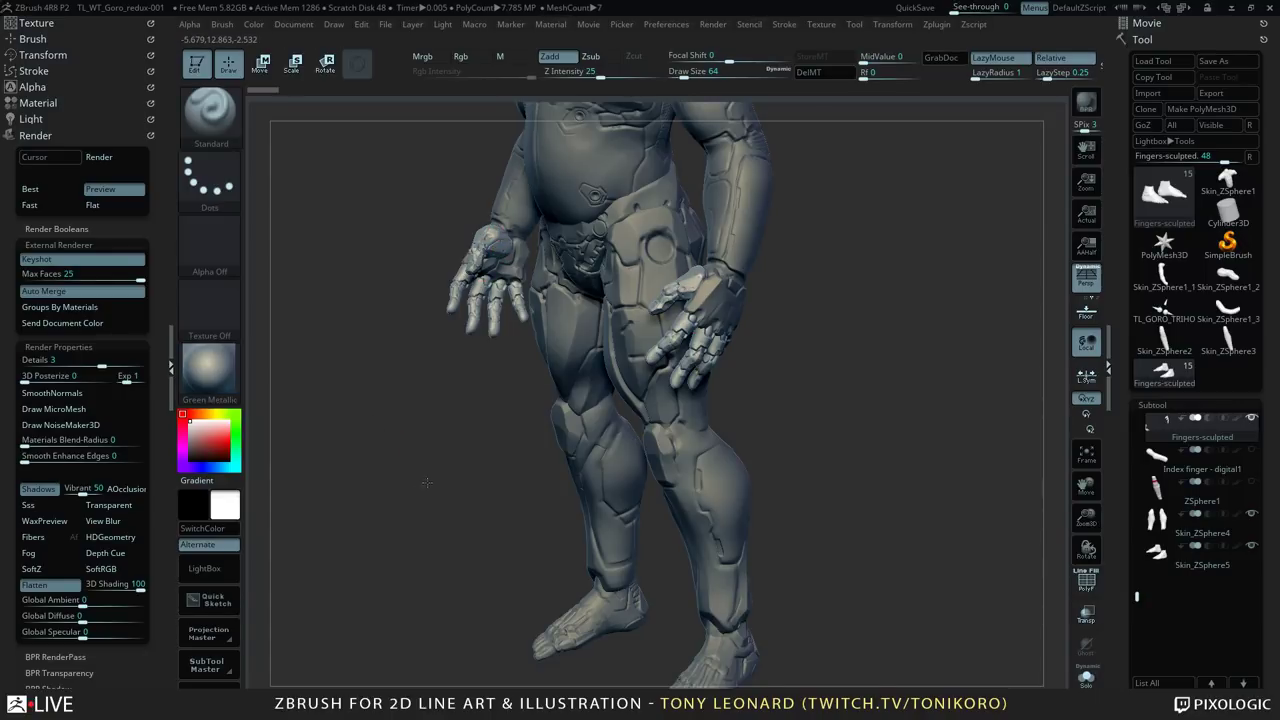
{"action": "left_click_drag", "start_coordinate": [428, 481], "coordinate": [734, 400]}
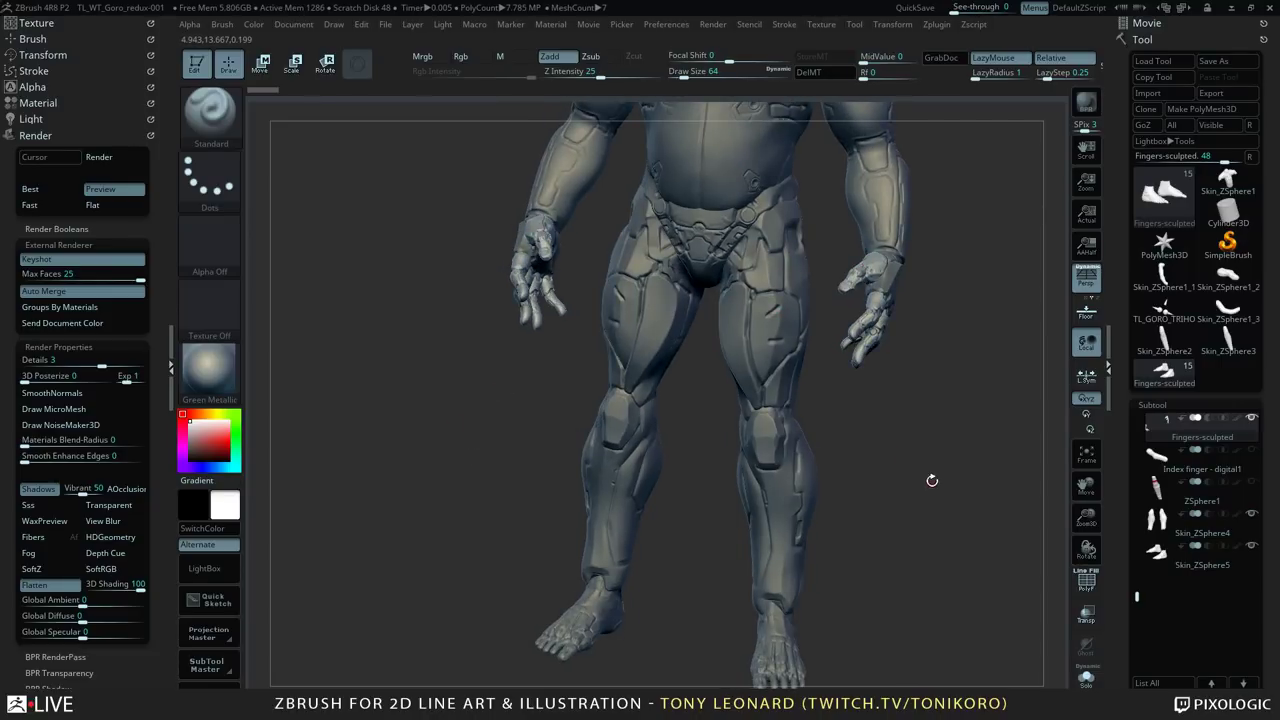
{"action": "left_click_drag", "start_coordinate": [933, 481], "coordinate": [980, 487]}
{"action": "left_click_drag", "start_coordinate": [960, 300], "coordinate": [893, 292]}
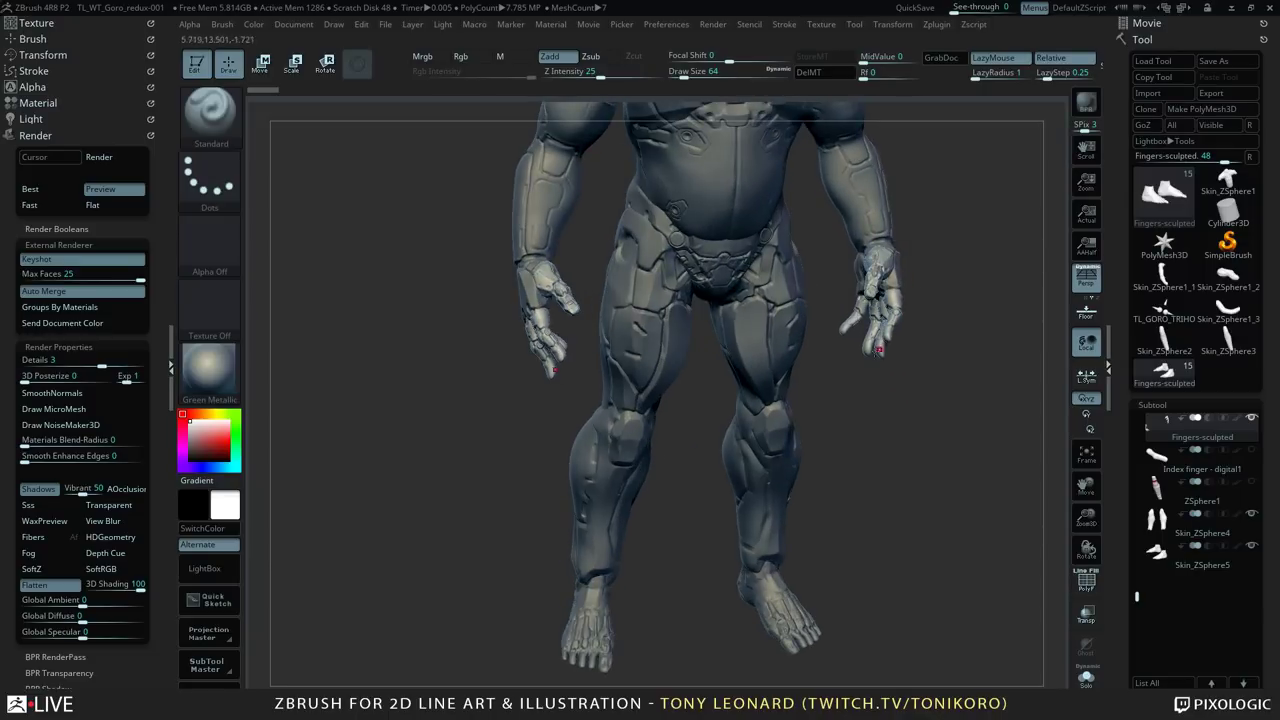
{"action": "mouse_move", "coordinate": [897, 455]}
{"action": "left_mouse_down"}
{"action": "mouse_move", "coordinate": [502, 333]}
{"action": "mouse_move", "coordinate": [785, 470]}
{"action": "mouse_move", "coordinate": [731, 492]}
{"action": "mouse_move", "coordinate": [773, 474]}
{"action": "mouse_move", "coordinate": [791, 487]}
{"action": "mouse_move", "coordinate": [774, 382]}
{"action": "mouse_move", "coordinate": [692, 453]}
{"action": "left_mouse_up"}
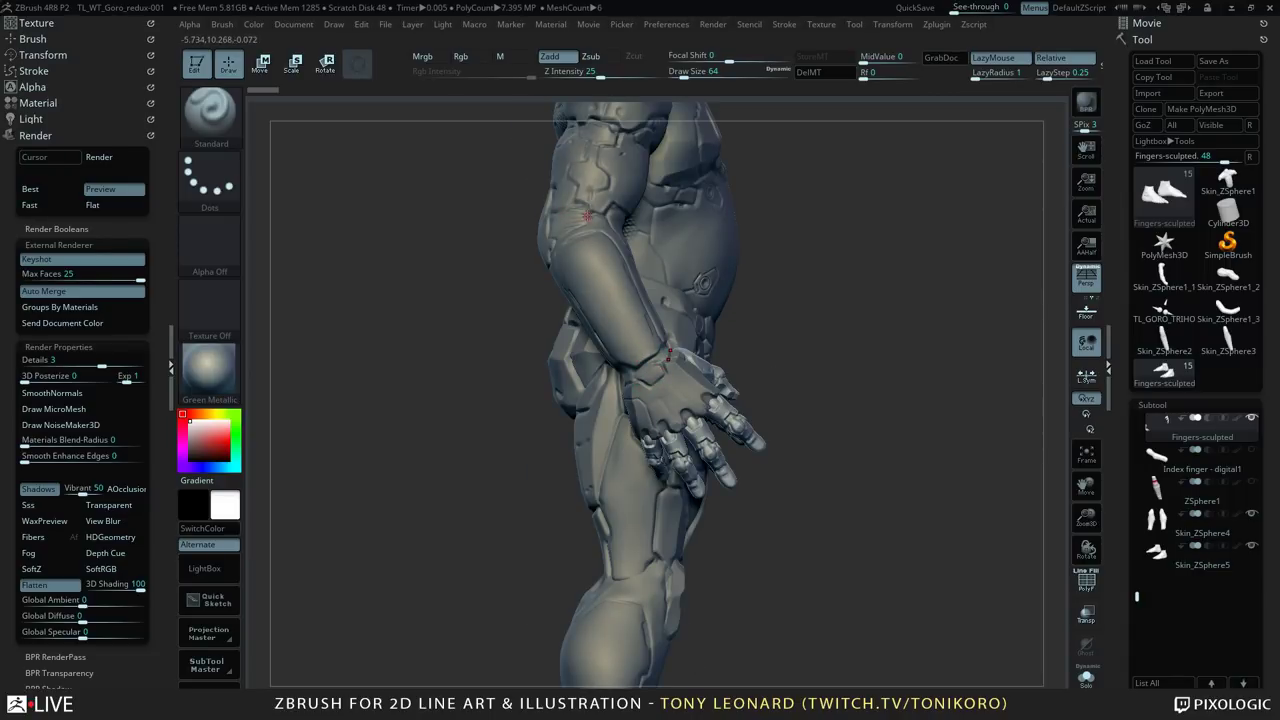
{"action": "left_click_drag", "start_coordinate": [888, 500], "coordinate": [755, 505]}
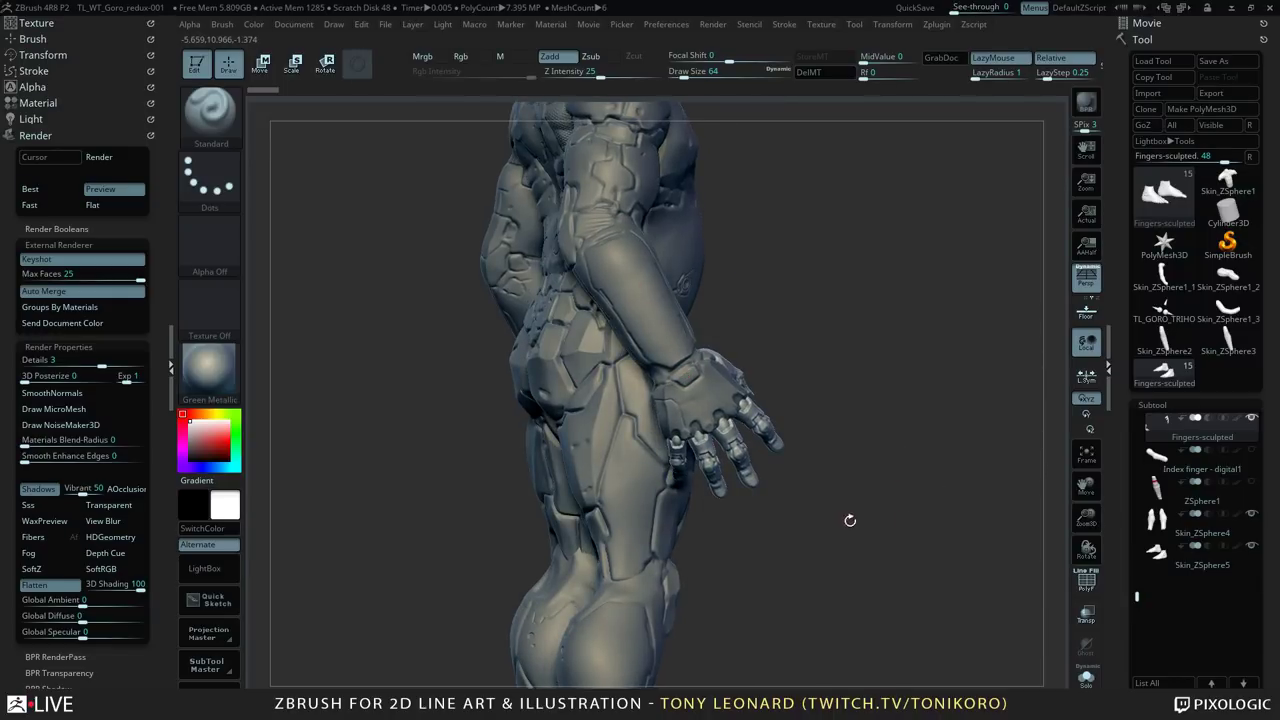
{"action": "left_click_drag", "start_coordinate": [850, 520], "coordinate": [645, 293]}
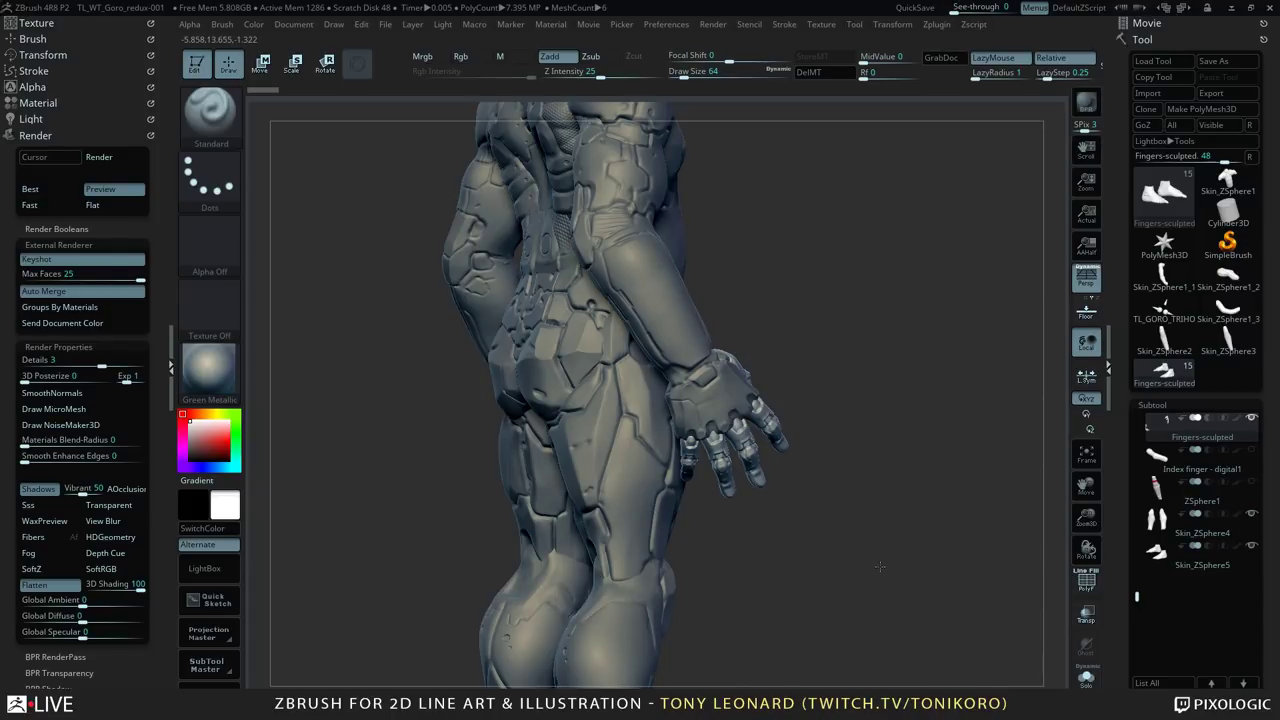
{"action": "left_click_drag", "start_coordinate": [879, 566], "coordinate": [781, 412]}
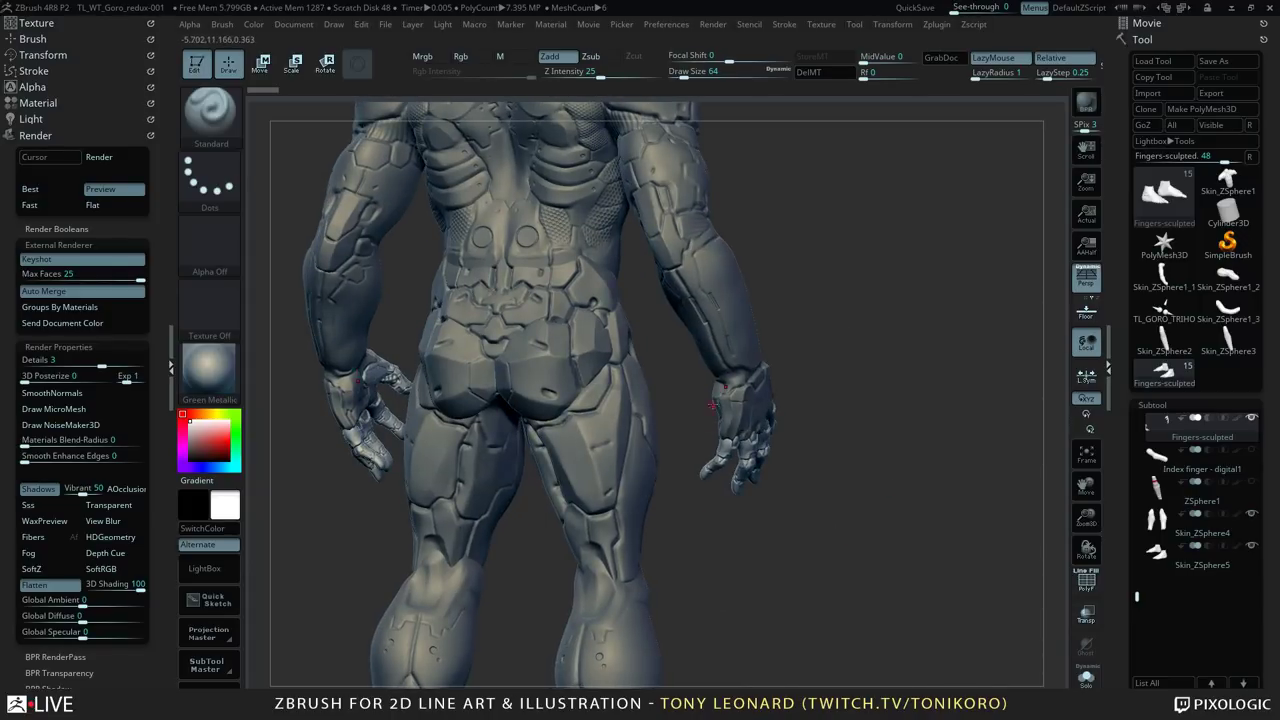
{"action": "left_click_drag", "start_coordinate": [929, 483], "coordinate": [850, 430]}
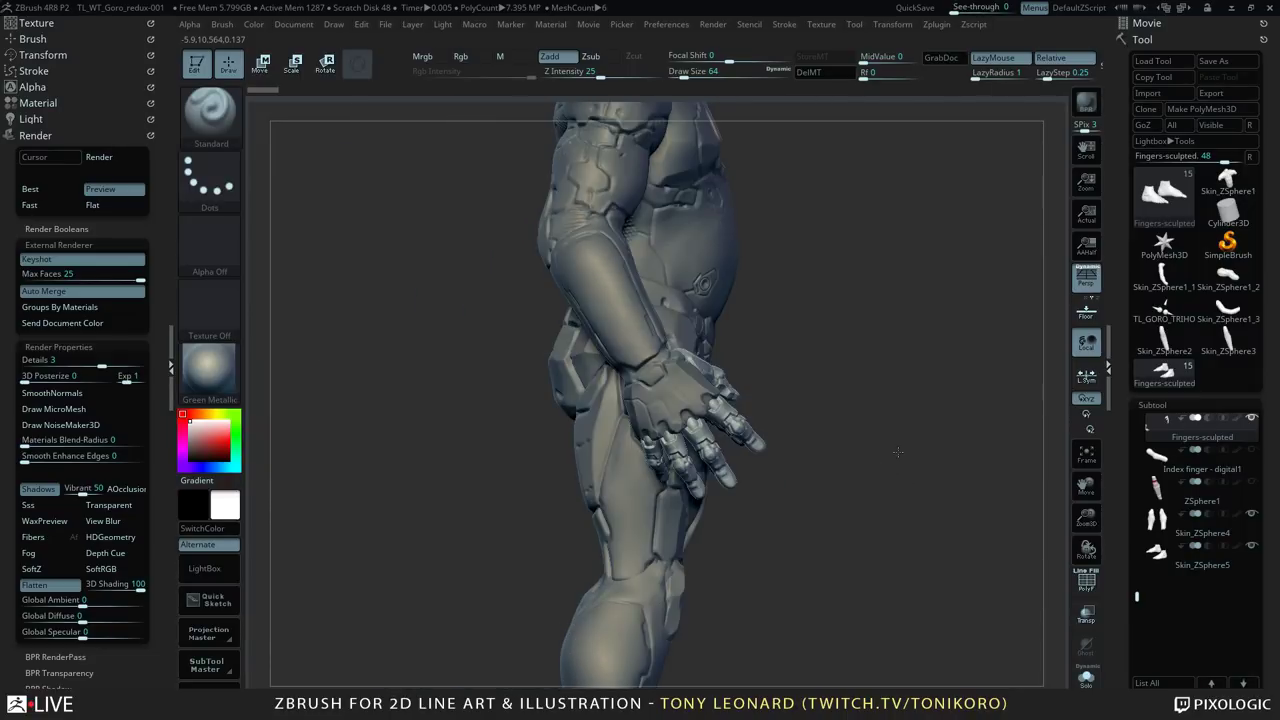
{"action": "left_click_drag", "start_coordinate": [946, 489], "coordinate": [618, 423]}
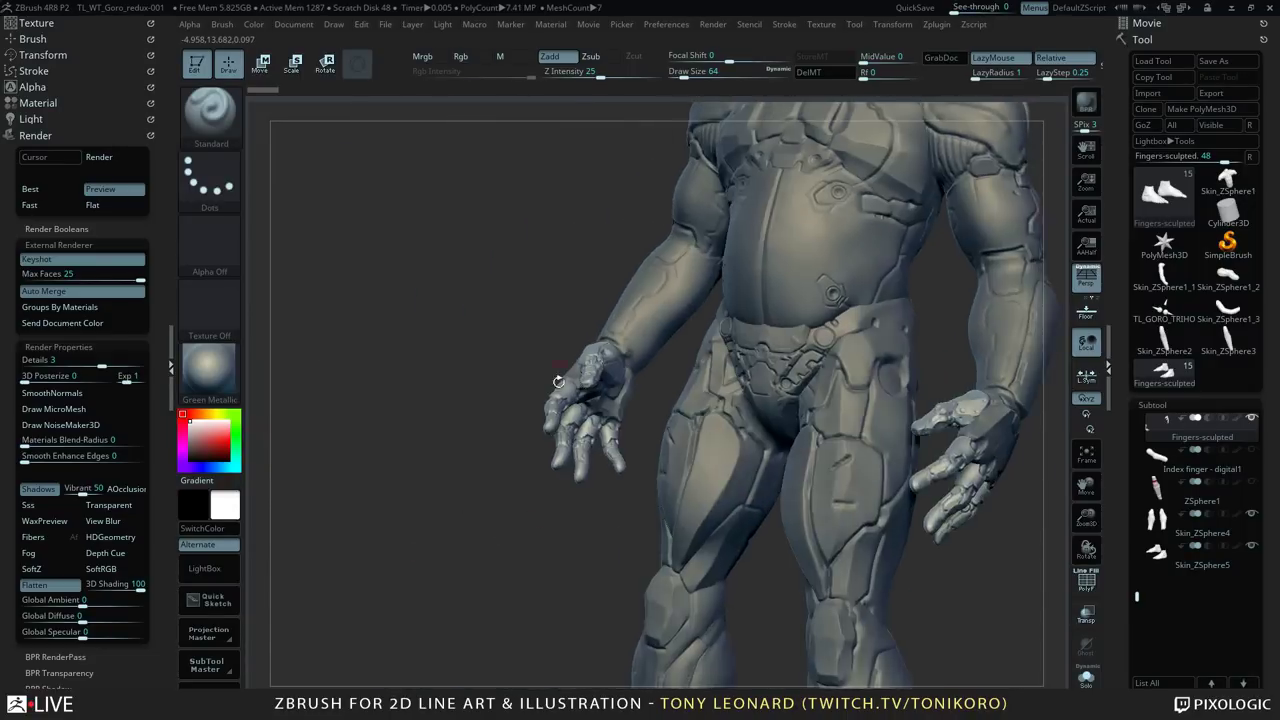
{"action": "left_click_drag", "start_coordinate": [537, 546], "coordinate": [636, 307]}
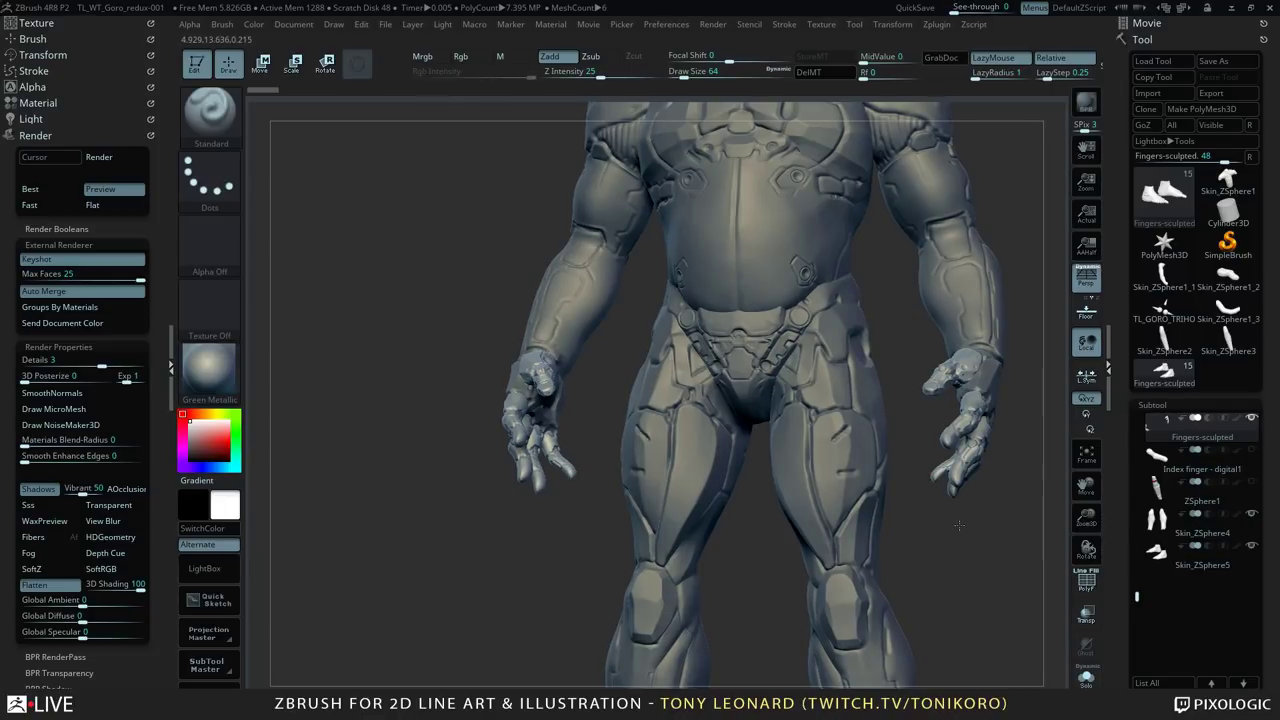
{"action": "left_click_drag", "start_coordinate": [958, 525], "coordinate": [958, 511]}
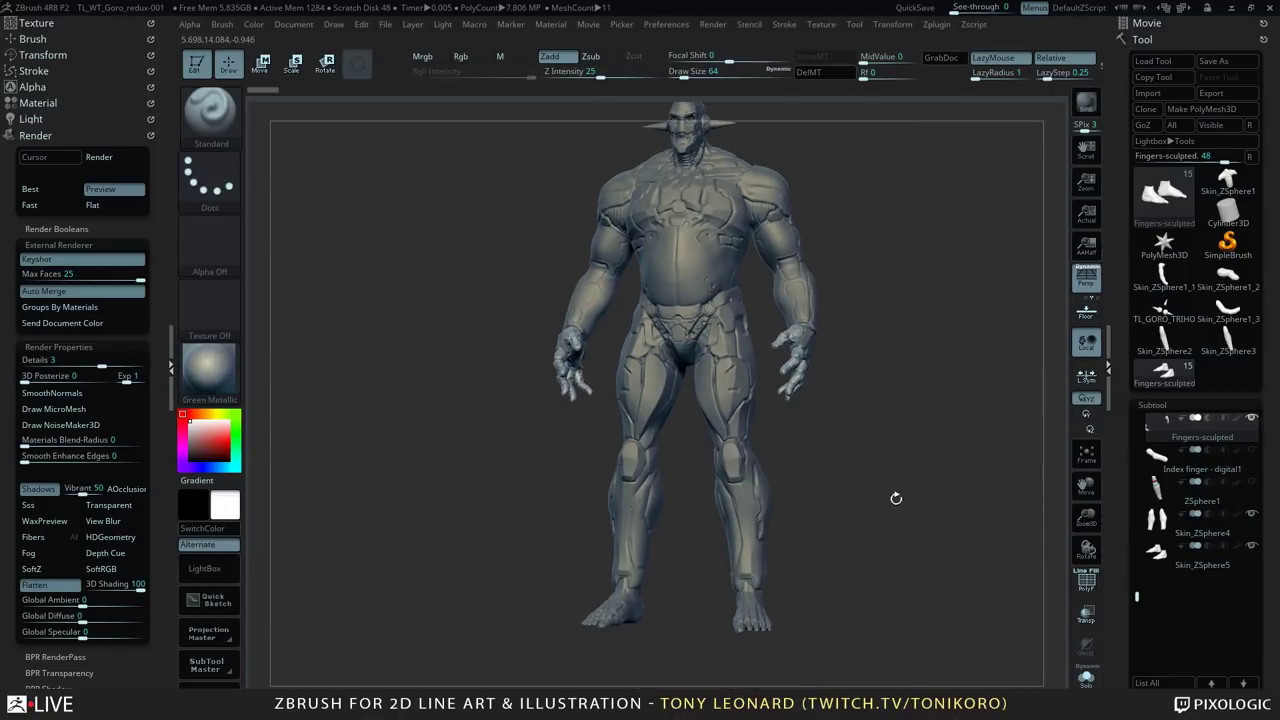
{"action": "key", "text": "1"}
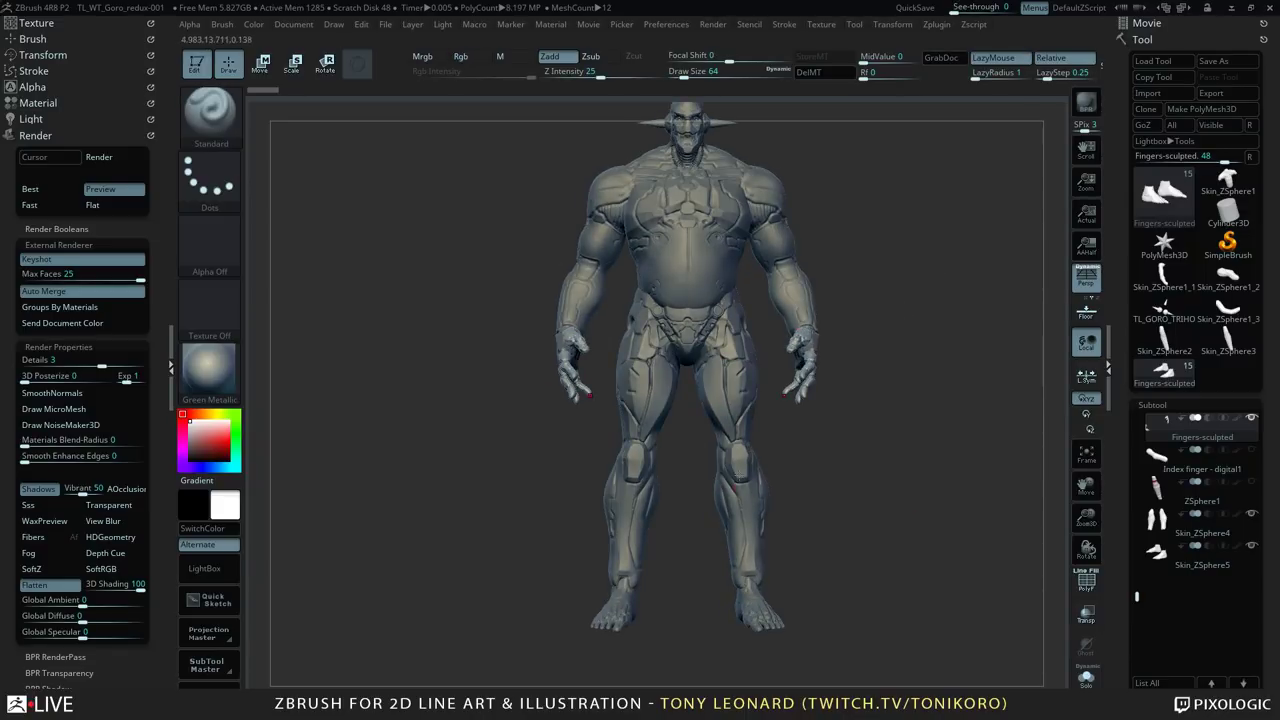
{"action": "left_click_drag", "start_coordinate": [846, 373], "coordinate": [609, 334]}
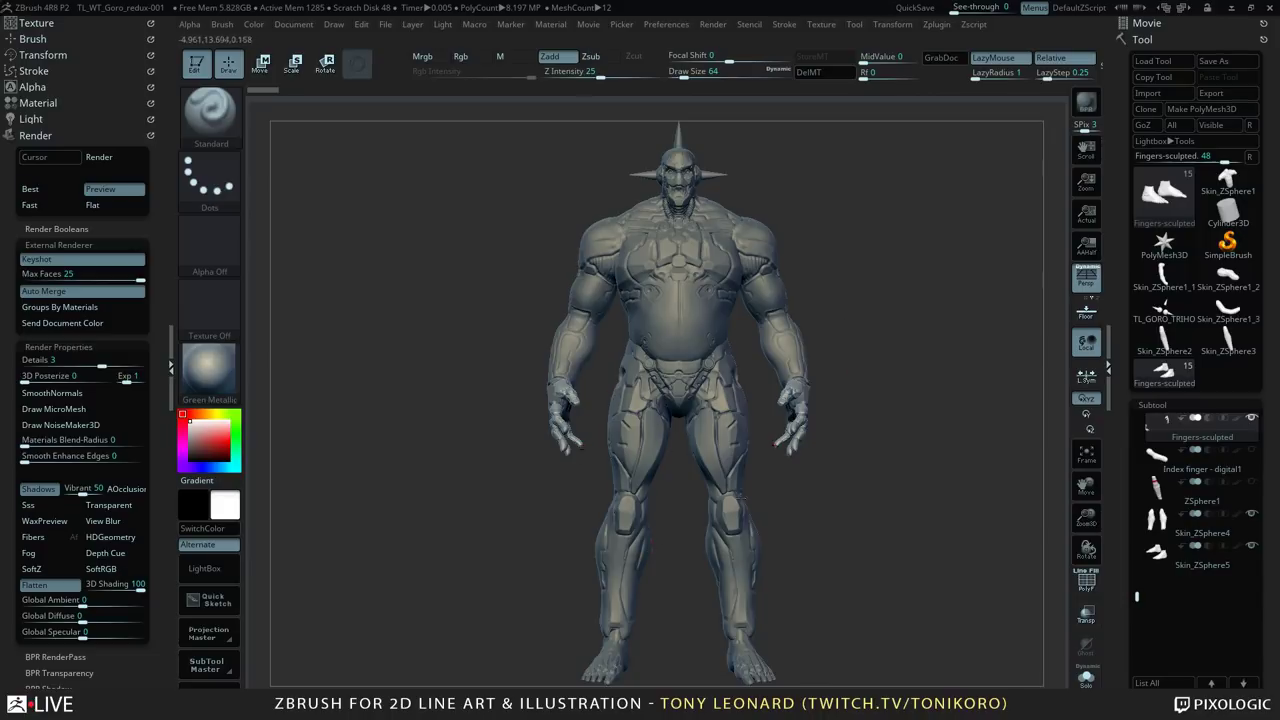
{"action": "mouse_move", "coordinate": [884, 541]}
{"action": "left_mouse_down"}
{"action": "mouse_move", "coordinate": [930, 547]}
{"action": "mouse_move", "coordinate": [921, 560]}
{"action": "mouse_move", "coordinate": [880, 520]}
{"action": "left_mouse_up"}
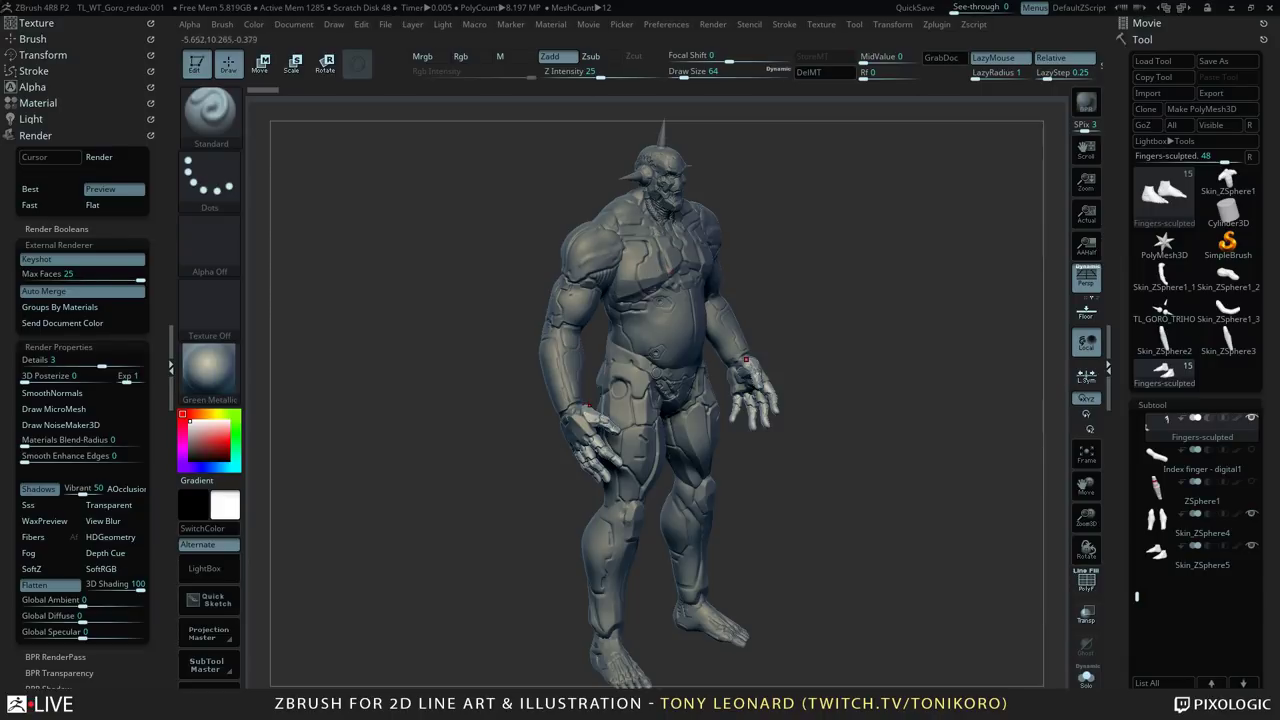
{"action": "mouse_move", "coordinate": [829, 257]}
{"action": "left_mouse_down"}
{"action": "mouse_move", "coordinate": [836, 382]}
{"action": "mouse_move", "coordinate": [826, 261]}
{"action": "left_mouse_up"}
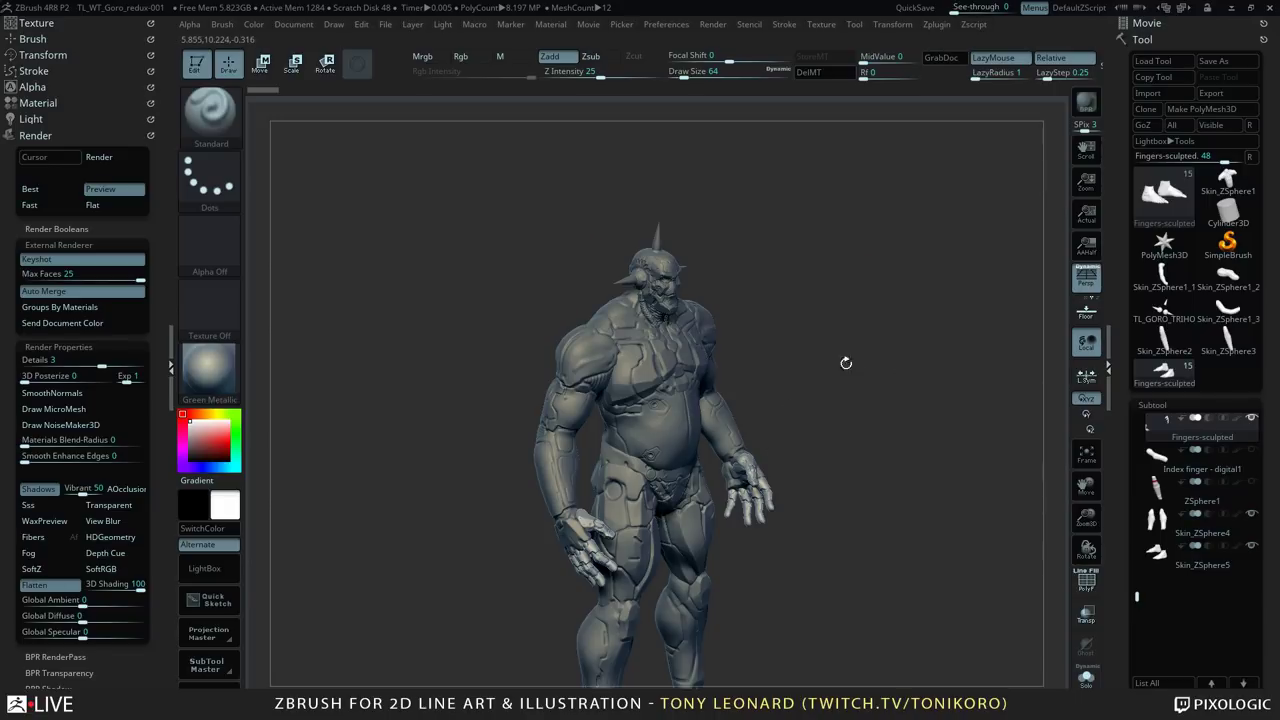
{"action": "left_click_drag", "start_coordinate": [763, 363], "coordinate": [934, 403]}
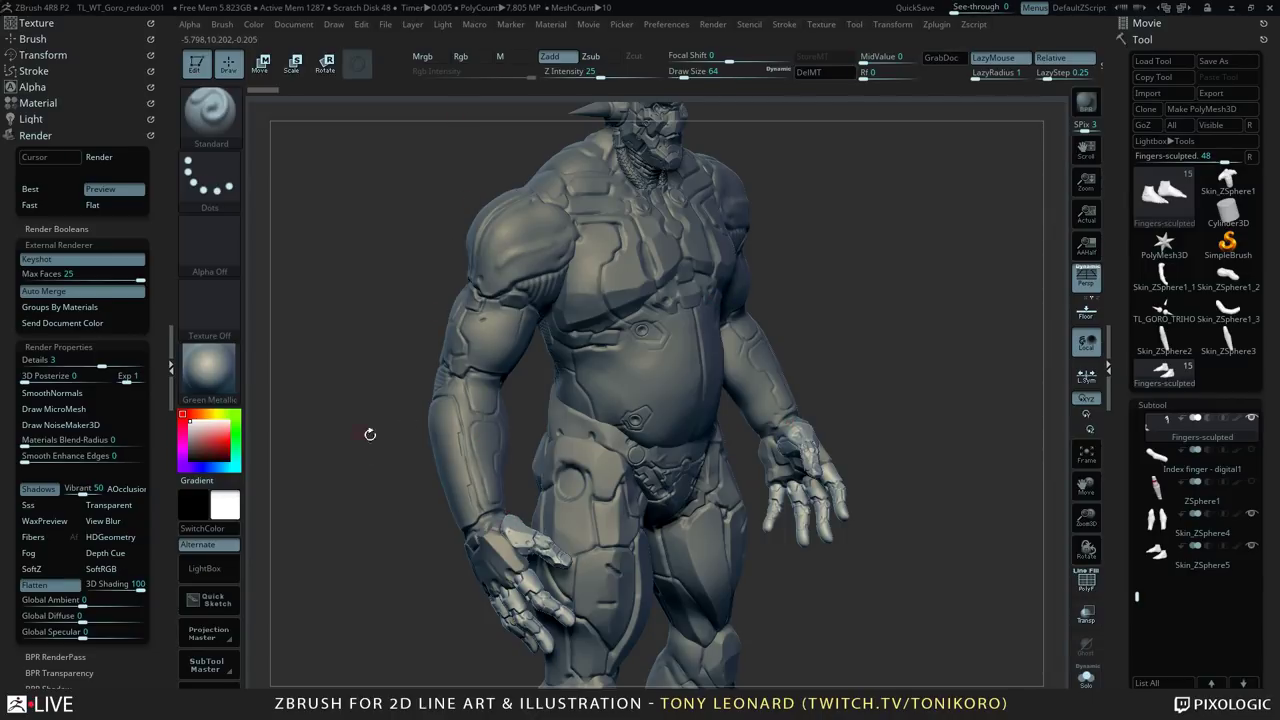
Step: Activate the Arms-Fnls1 subtool and orbit close around the shoulder, torso and arm
{"action": "left_click", "coordinate": [517, 251], "text": "alt"}
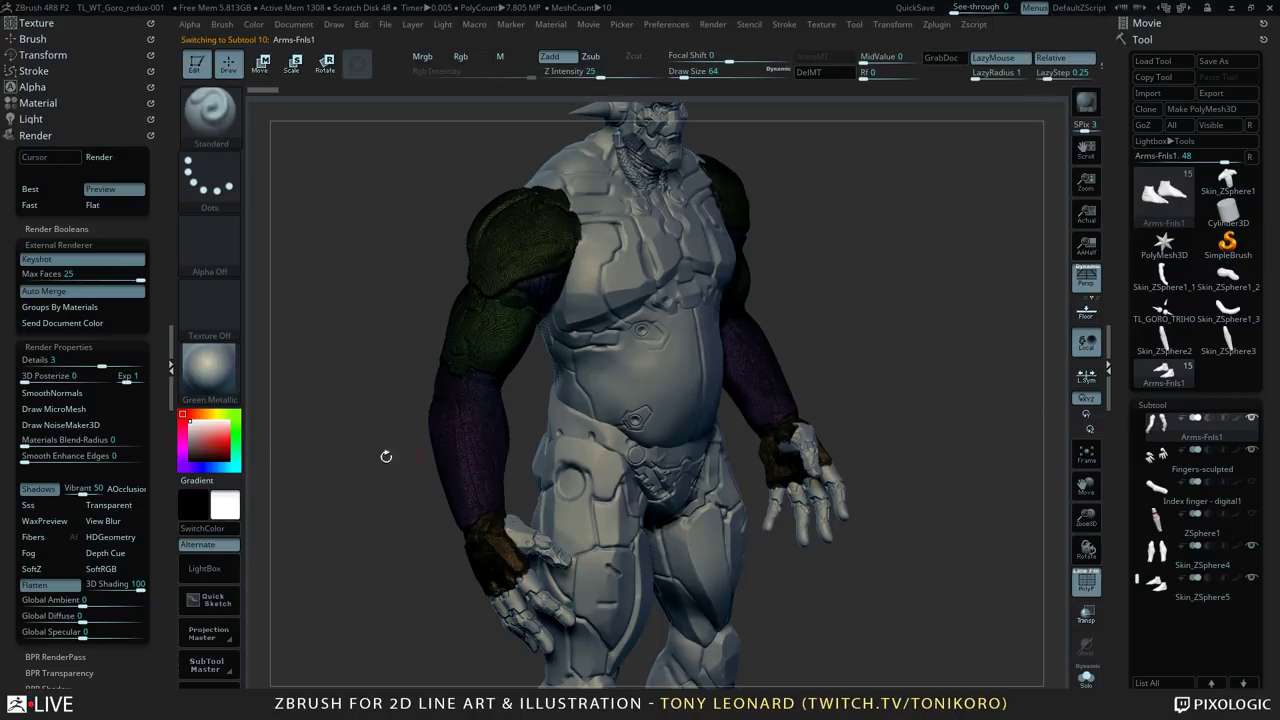
{"action": "left_click_drag", "start_coordinate": [487, 508], "coordinate": [800, 475]}
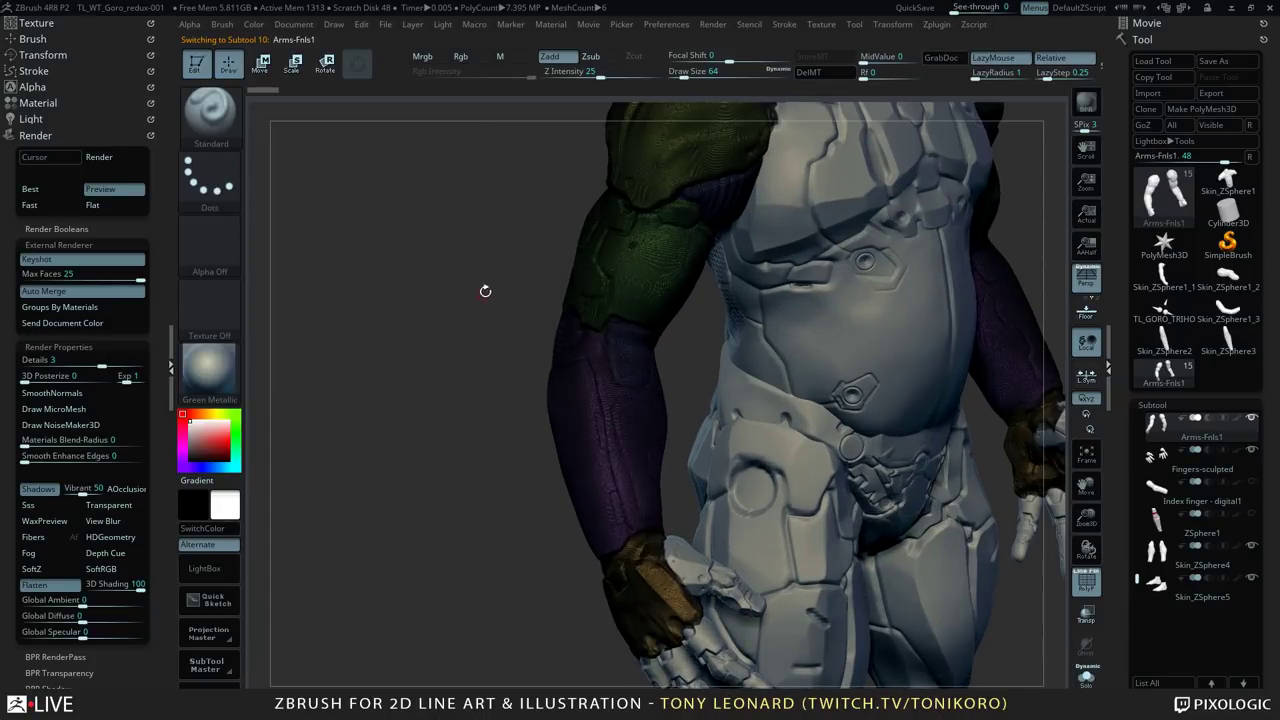
{"action": "left_click_drag", "start_coordinate": [486, 289], "coordinate": [458, 440]}
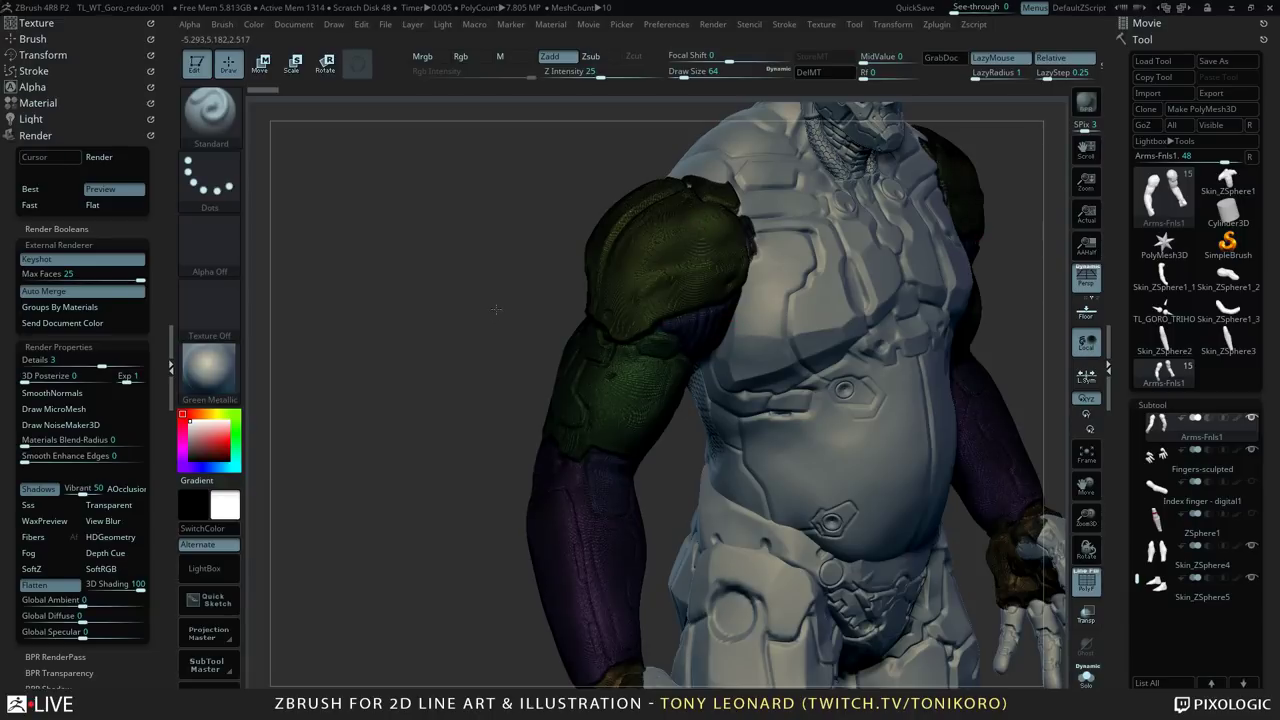
{"action": "mouse_move", "coordinate": [510, 333]}
{"action": "left_mouse_down"}
{"action": "mouse_move", "coordinate": [526, 309]}
{"action": "mouse_move", "coordinate": [506, 312]}
{"action": "left_mouse_up"}
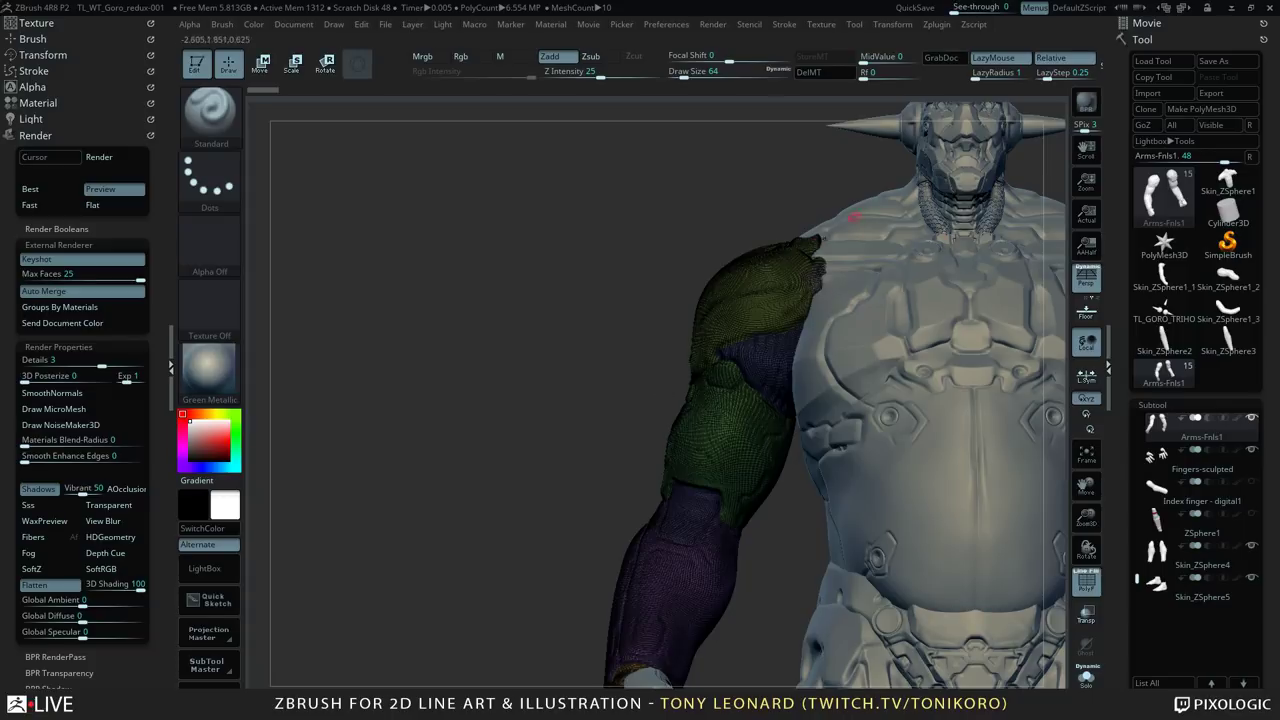
{"action": "left_click_drag", "start_coordinate": [580, 380], "coordinate": [931, 299], "text": "alt"}
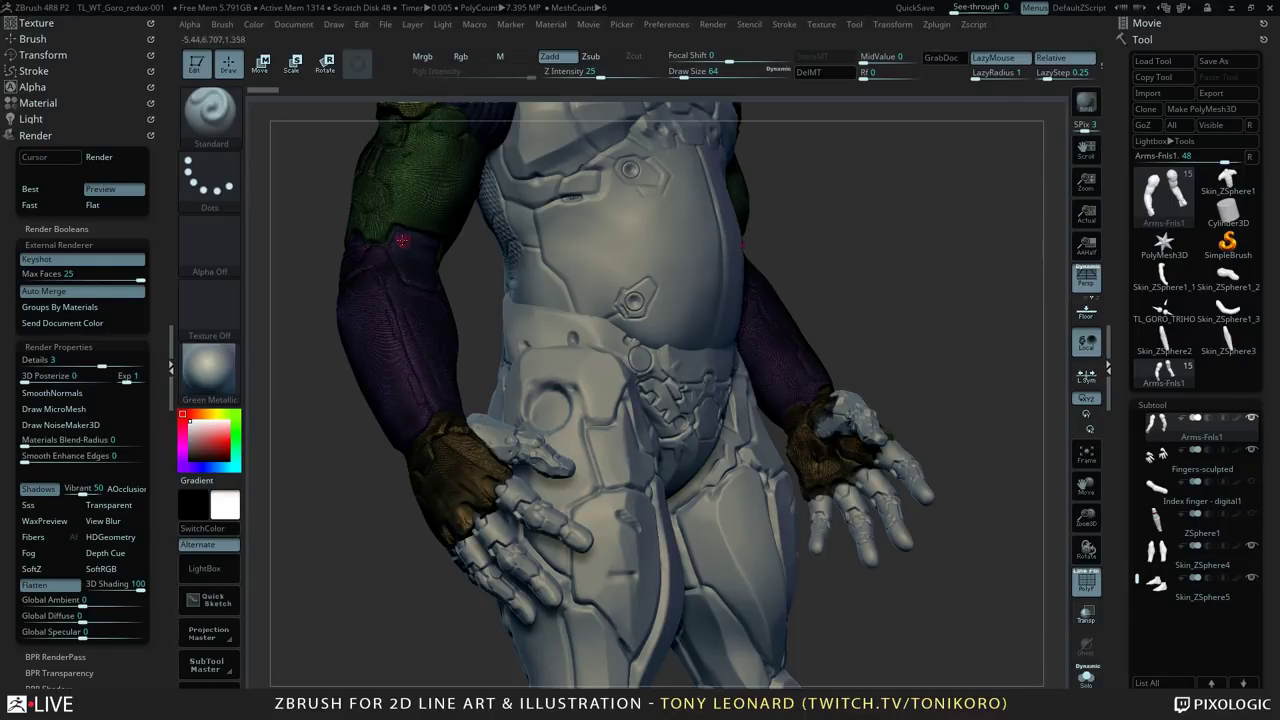
Step: Zoom onto the polypainted arm, view it from behind, then return to a full-body front view
{"action": "left_click_drag", "start_coordinate": [882, 313], "coordinate": [618, 190]}
{"action": "left_click_drag", "start_coordinate": [586, 248], "coordinate": [866, 263]}
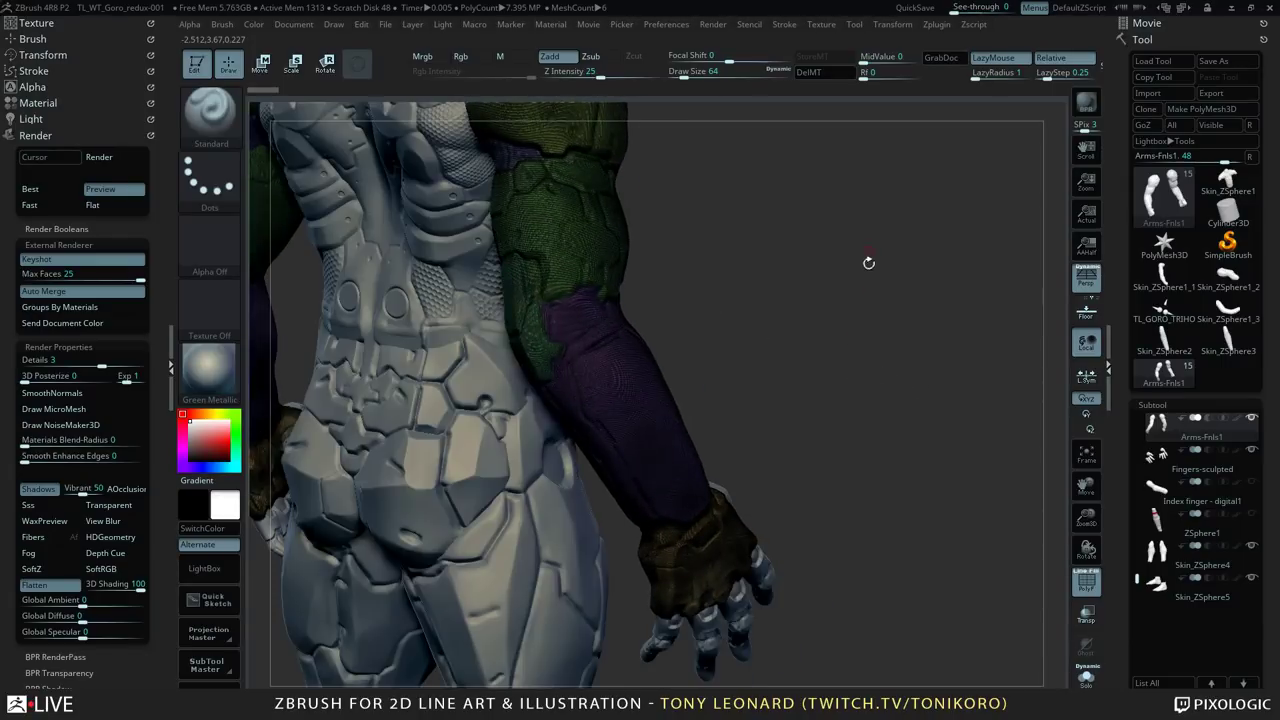
{"action": "left_click_drag", "start_coordinate": [873, 385], "coordinate": [698, 308]}
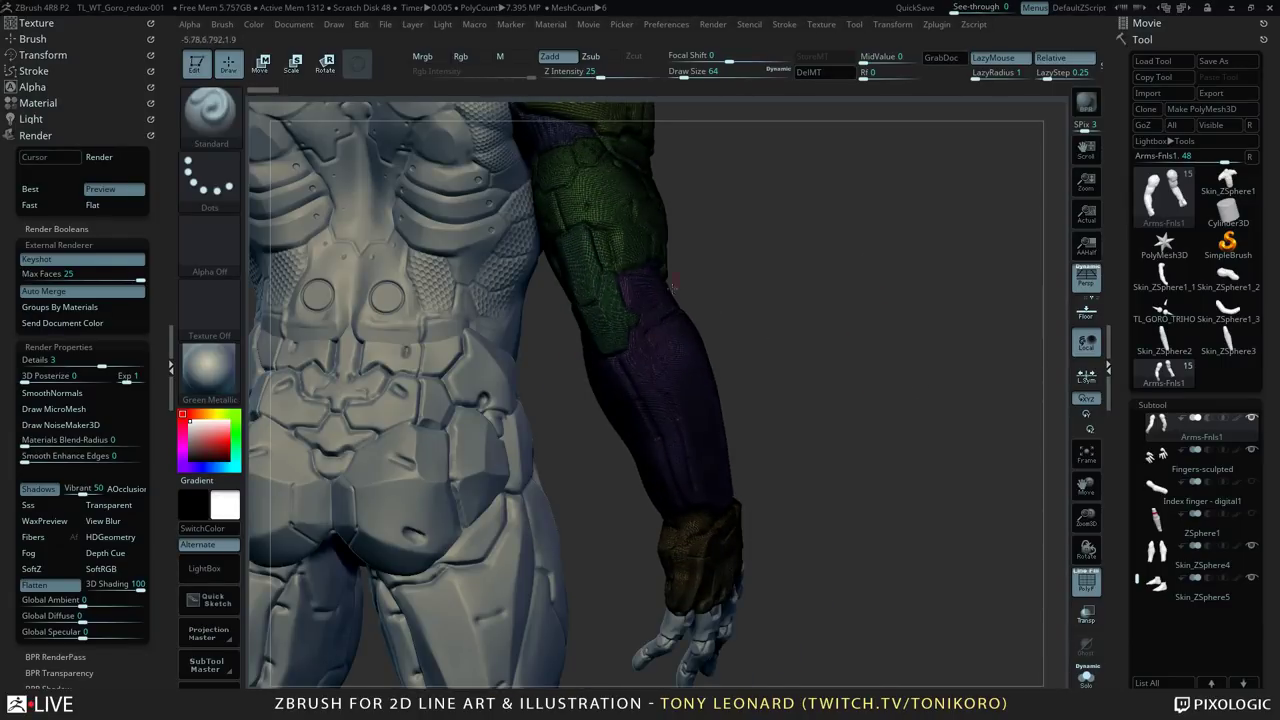
{"action": "left_click_drag", "start_coordinate": [939, 383], "coordinate": [960, 320]}
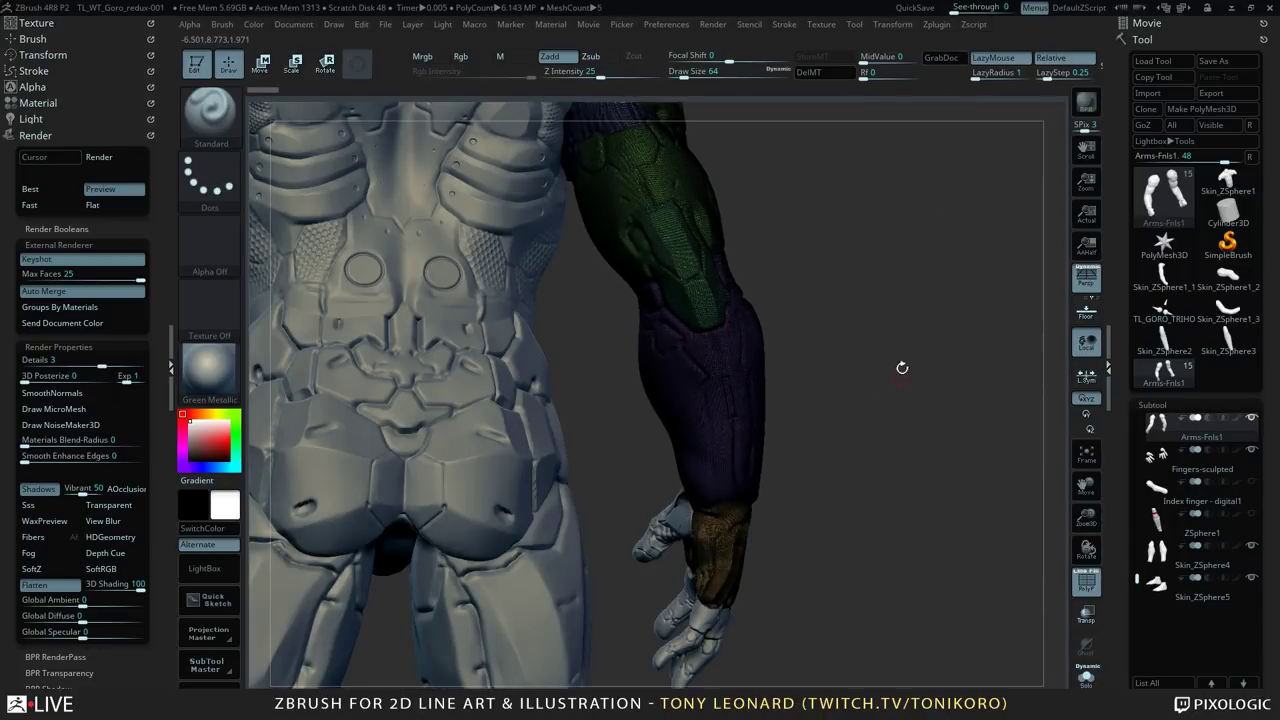
{"action": "left_click_drag", "start_coordinate": [900, 366], "coordinate": [865, 480]}
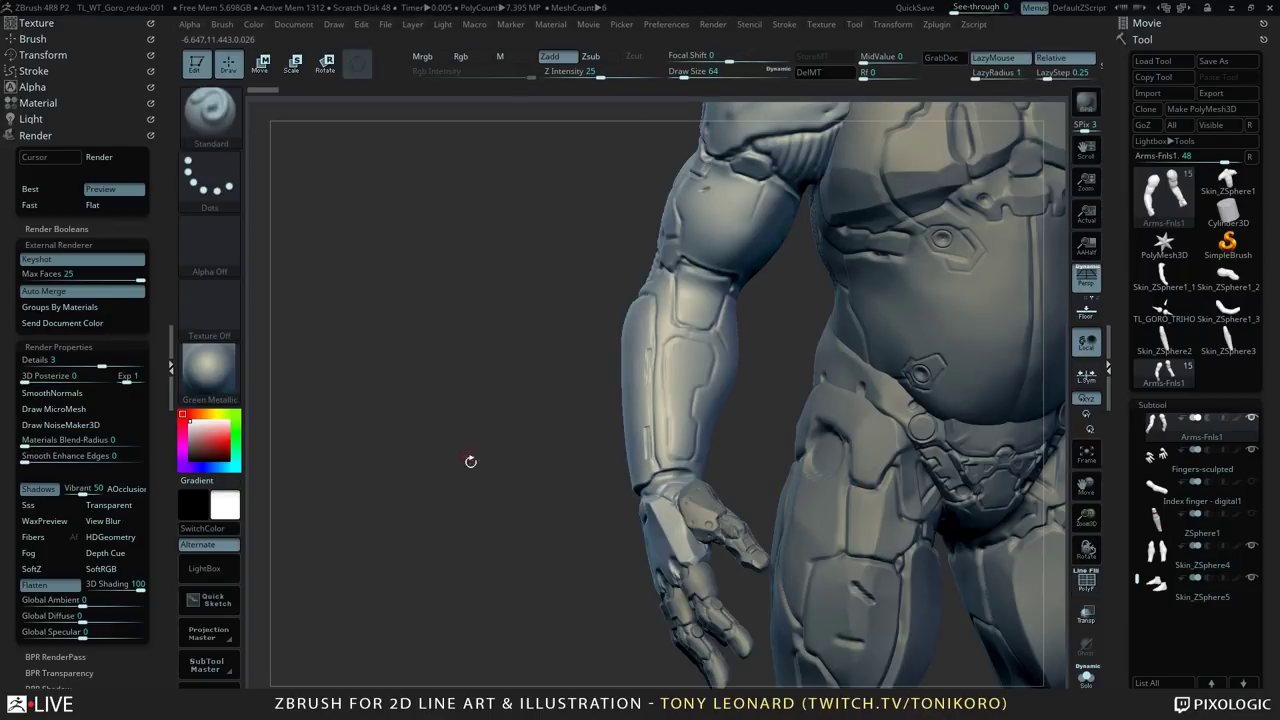
{"action": "left_click_drag", "start_coordinate": [569, 563], "coordinate": [768, 342]}
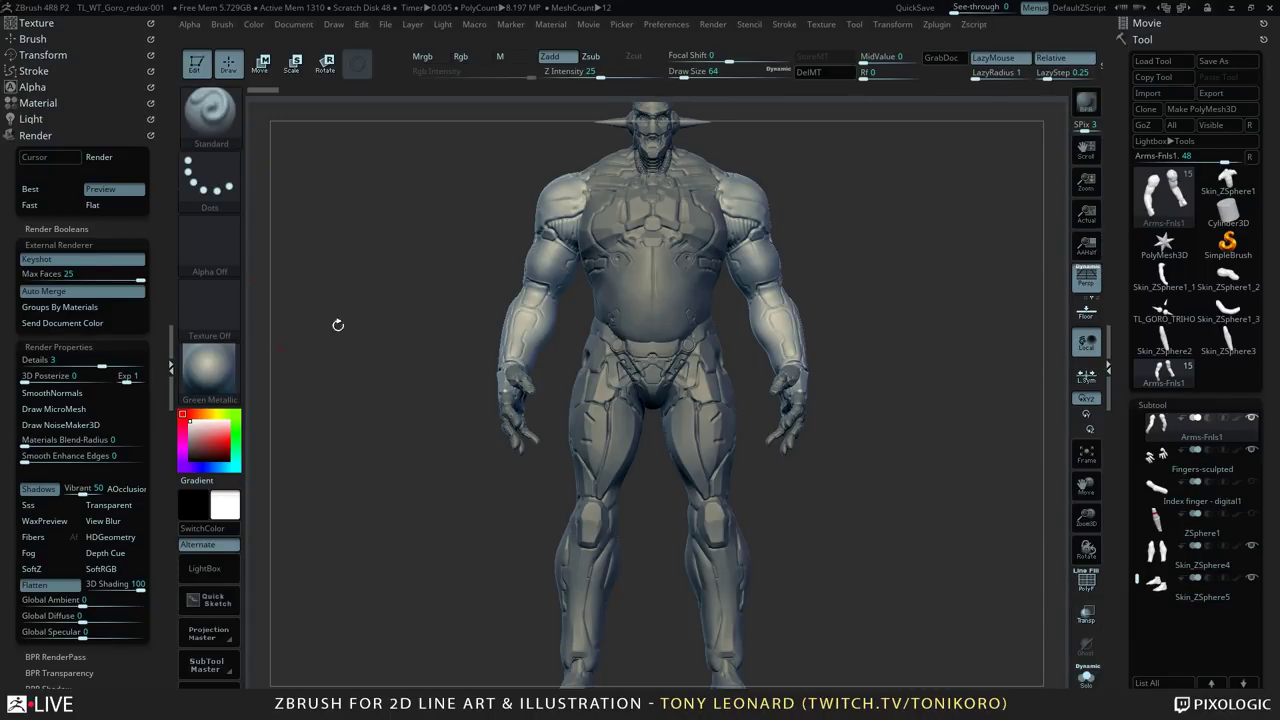
Step: Clear KeyShot's cloaked cyborg scene without saving, leaving an empty scene, and return to ZBrush
{"action": "key", "text": "alt+Tab"}
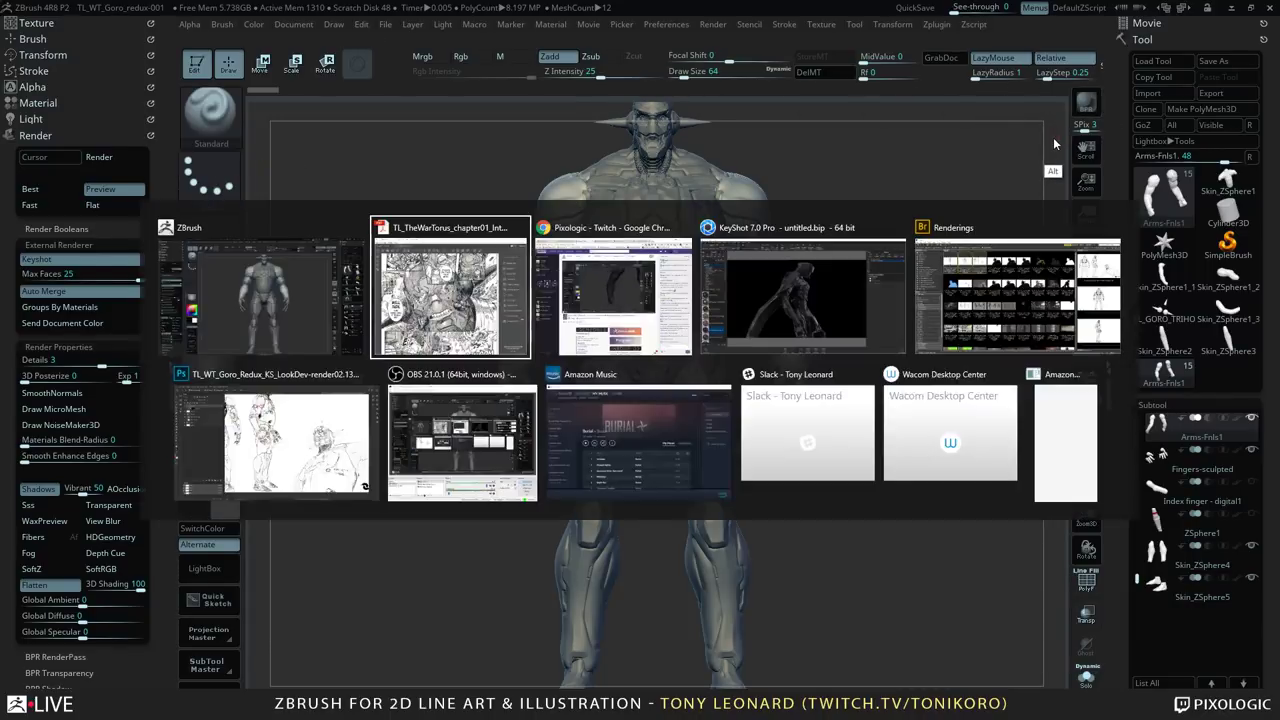
{"action": "key", "text": "alt+Tab"}
{"action": "key", "text": "alt+Tab"}
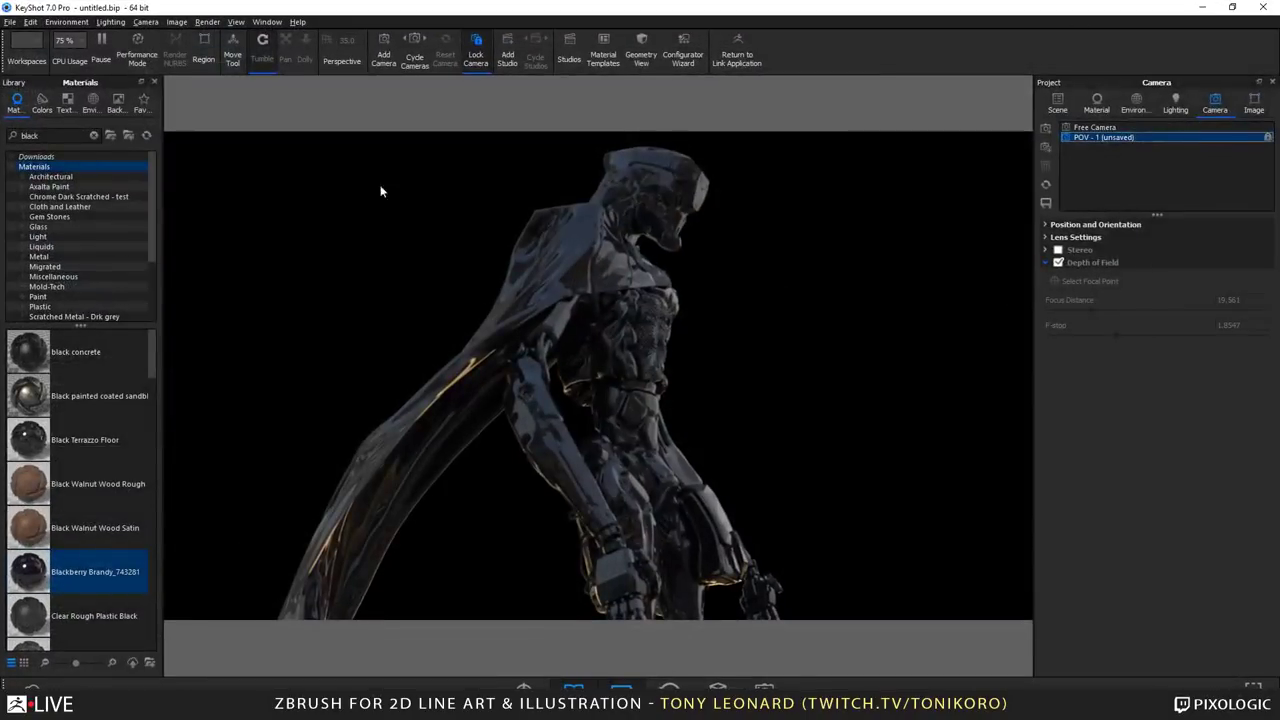
{"action": "key", "text": "alt+F4"}
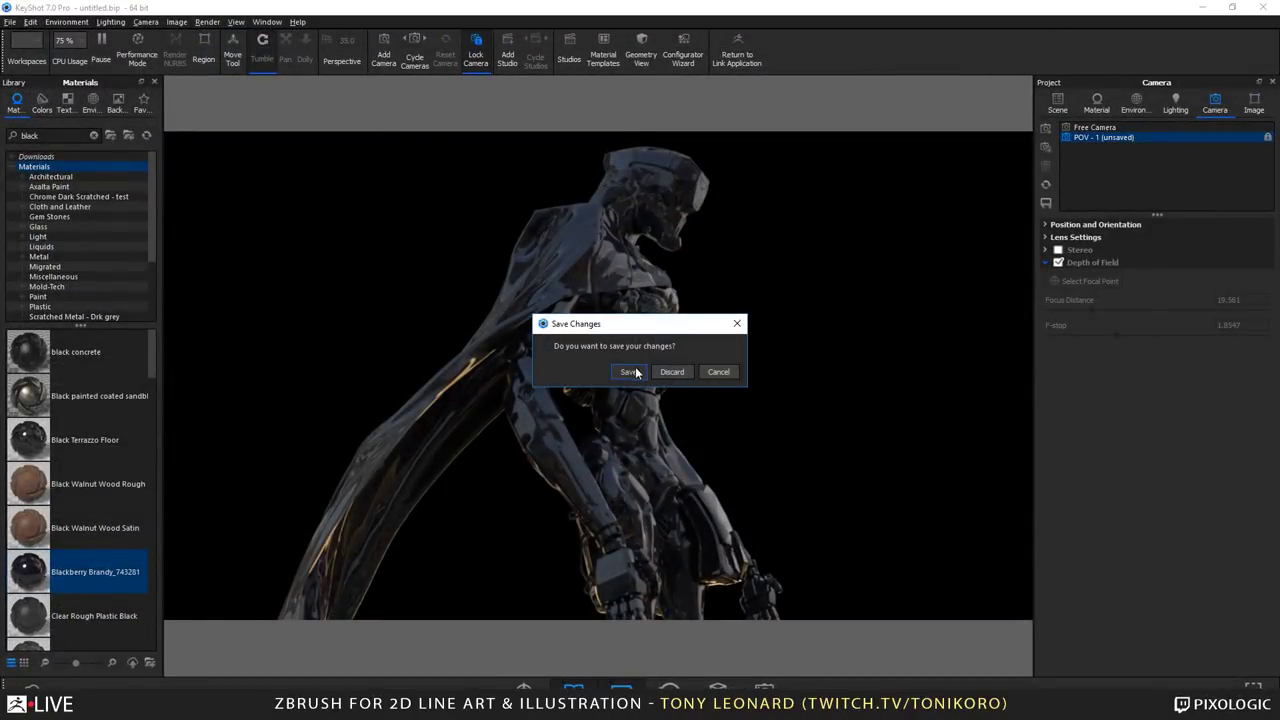
{"action": "left_click", "coordinate": [674, 372]}
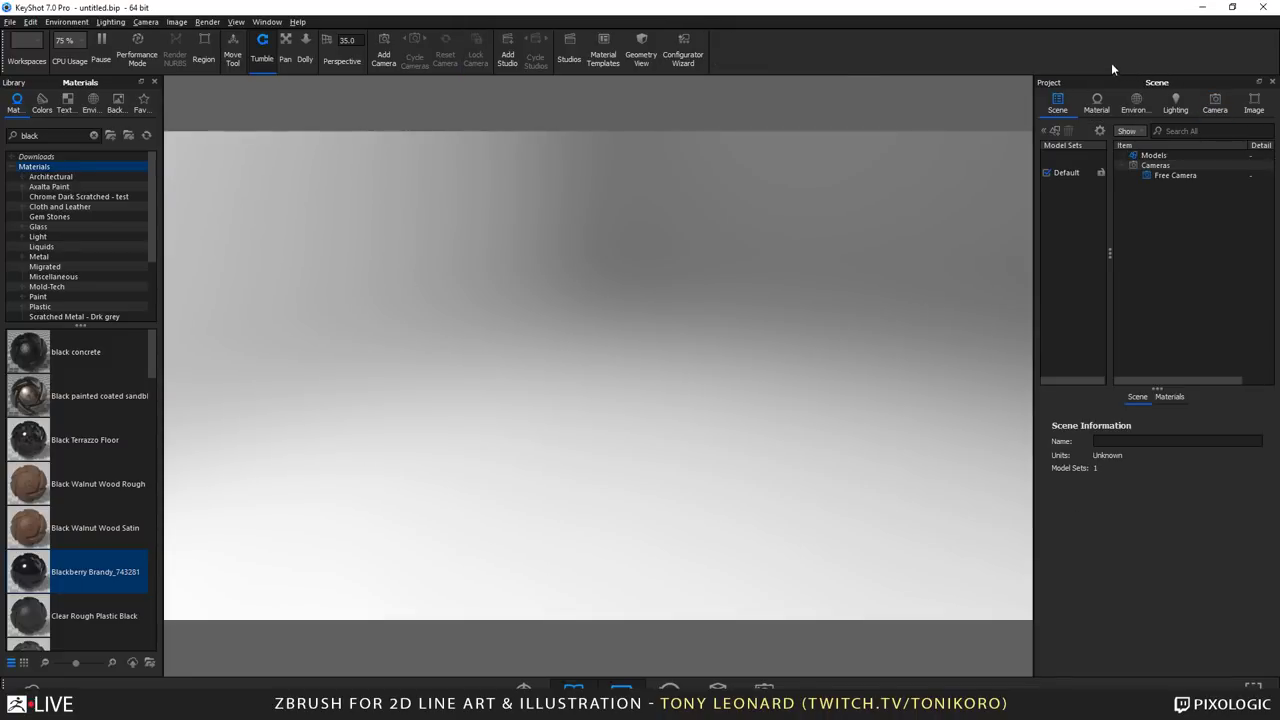
{"action": "key", "text": "alt+Tab"}
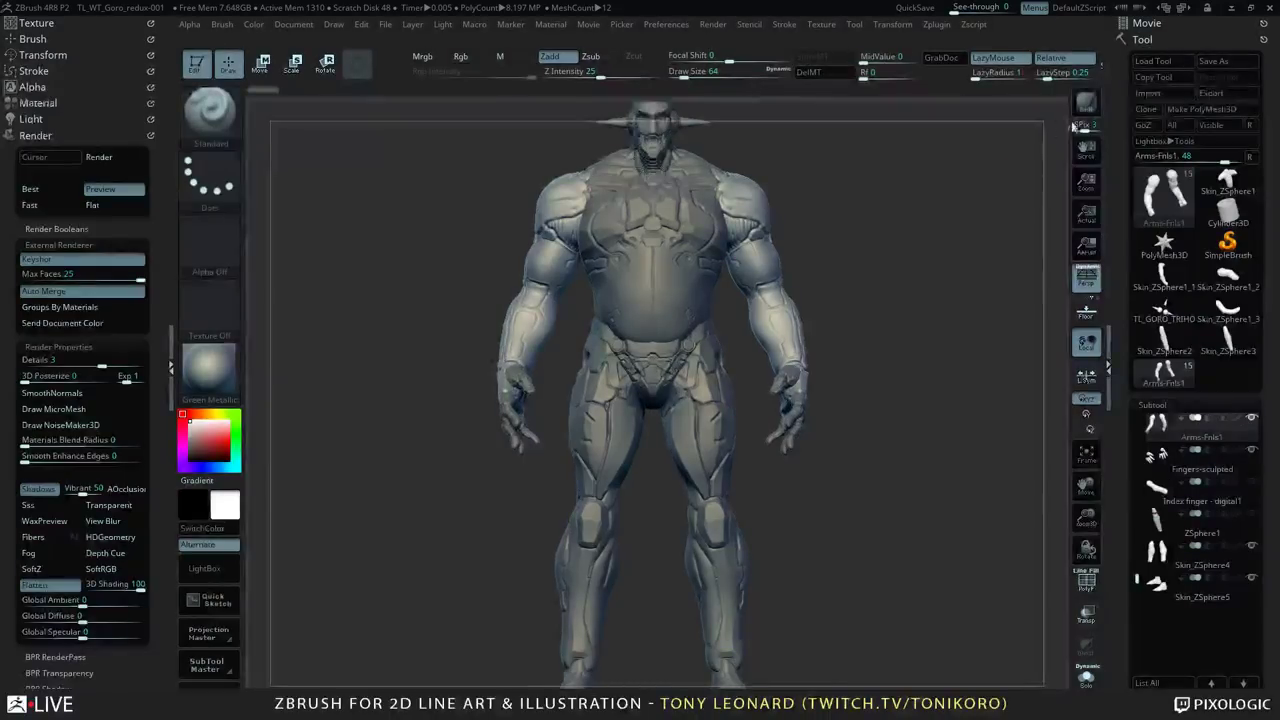
Step: Send the Goro sculpt from ZBrush to KeyShot with BPR and watch it import
{"action": "left_click", "coordinate": [1086, 103]}
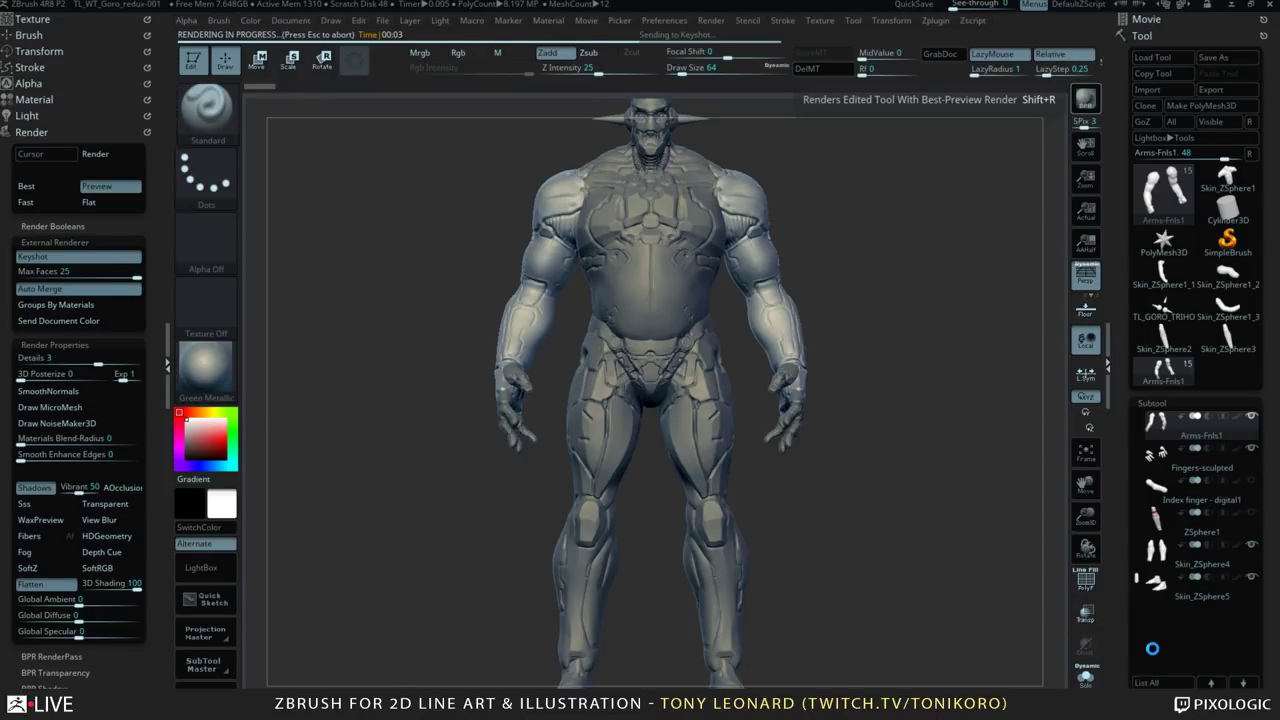
{"action": "key", "text": "alt+Tab"}
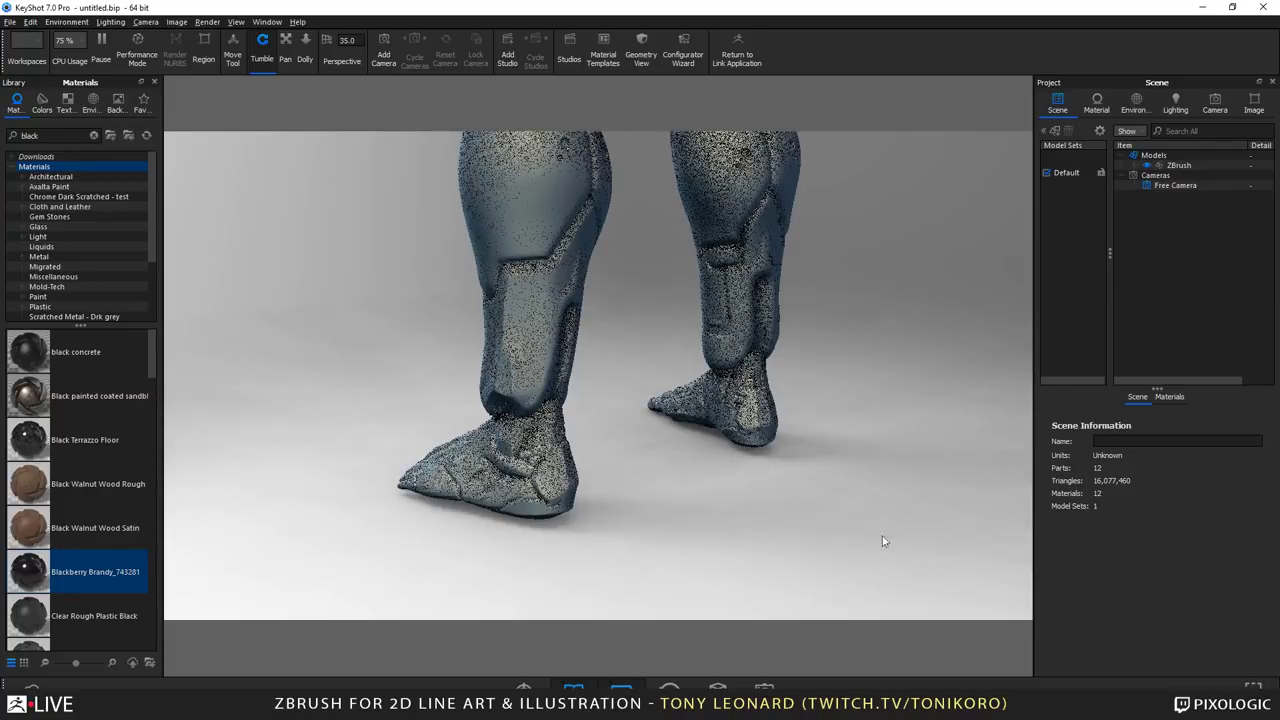
Step: Enlarge the lighting environment size to 76
{"action": "scroll", "coordinate": [681, 458], "scroll_direction": "down", "scroll_amount": 2}
{"action": "scroll", "coordinate": [506, 403], "scroll_direction": "down", "scroll_amount": 5}
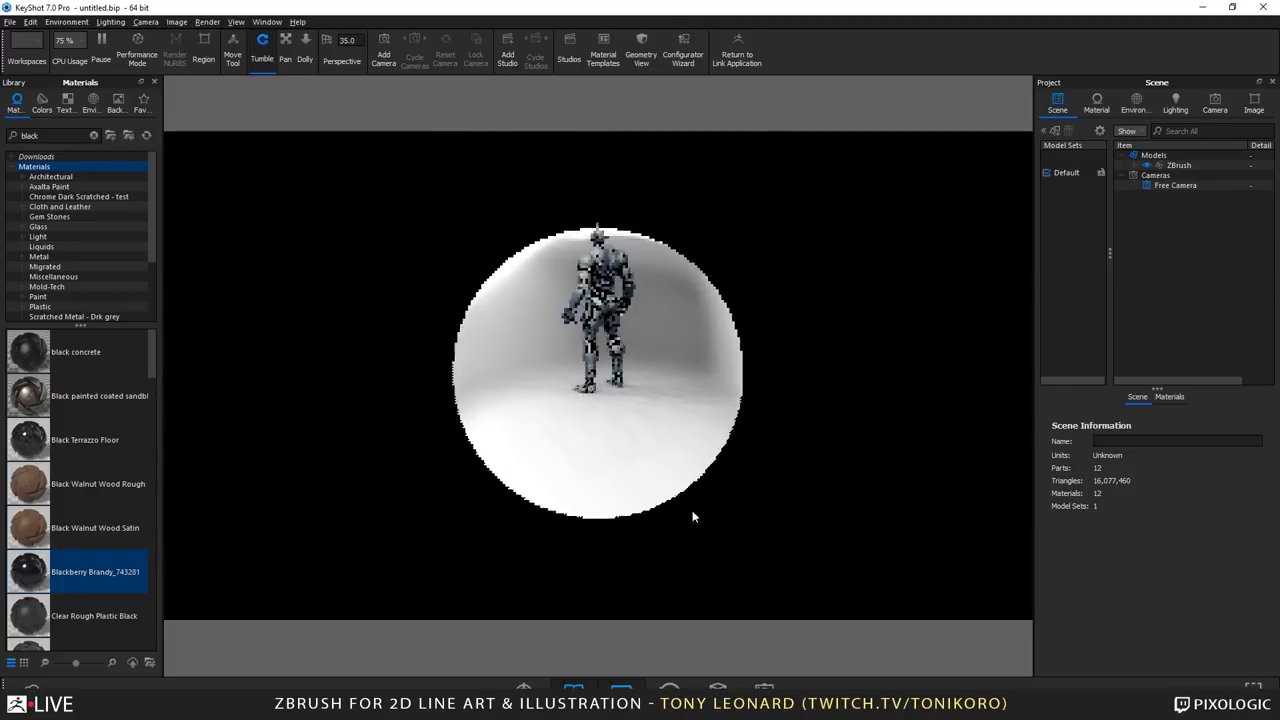
{"action": "scroll", "coordinate": [740, 560], "scroll_direction": "up", "scroll_amount": 3}
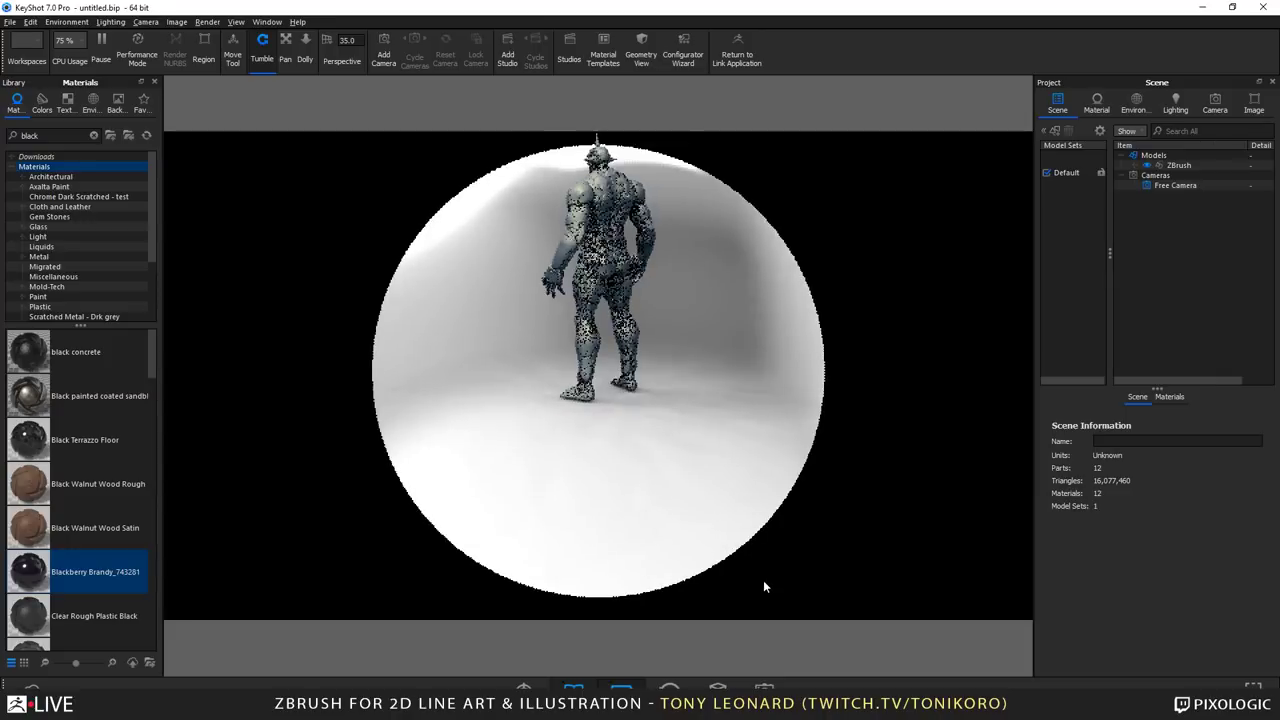
{"action": "left_click", "coordinate": [1132, 104]}
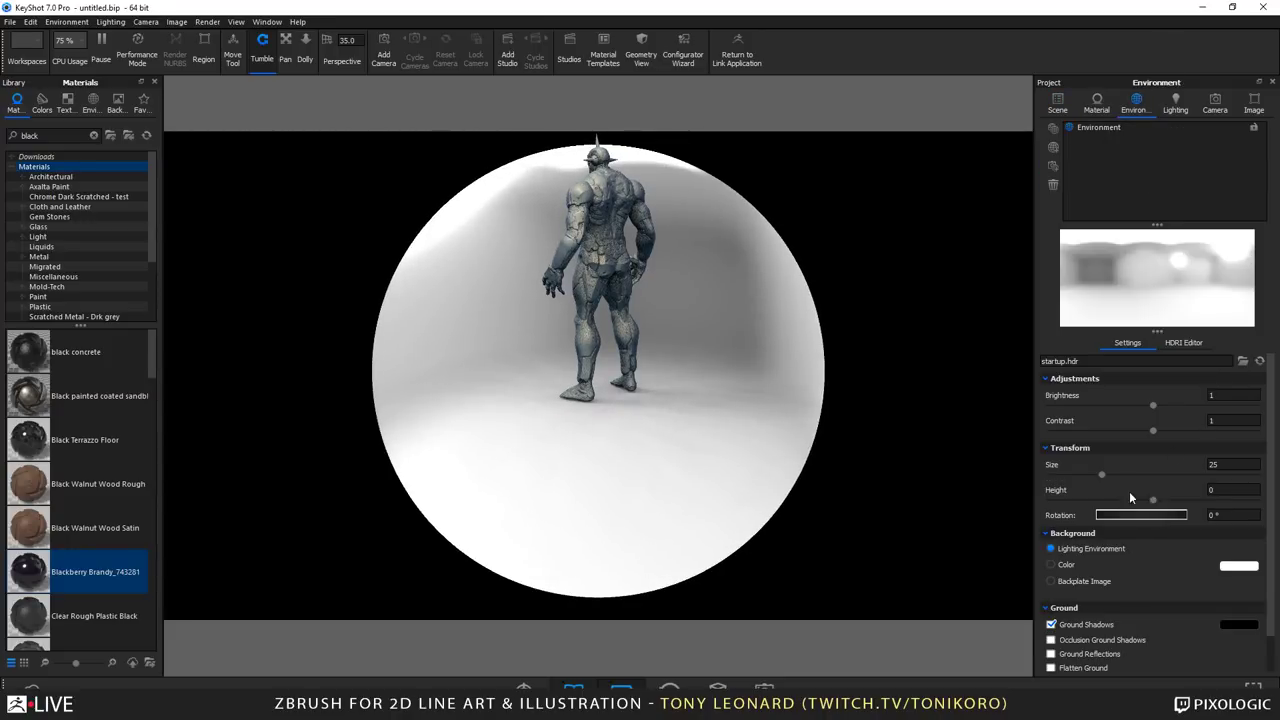
{"action": "left_click_drag", "start_coordinate": [1103, 472], "coordinate": [1204, 484]}
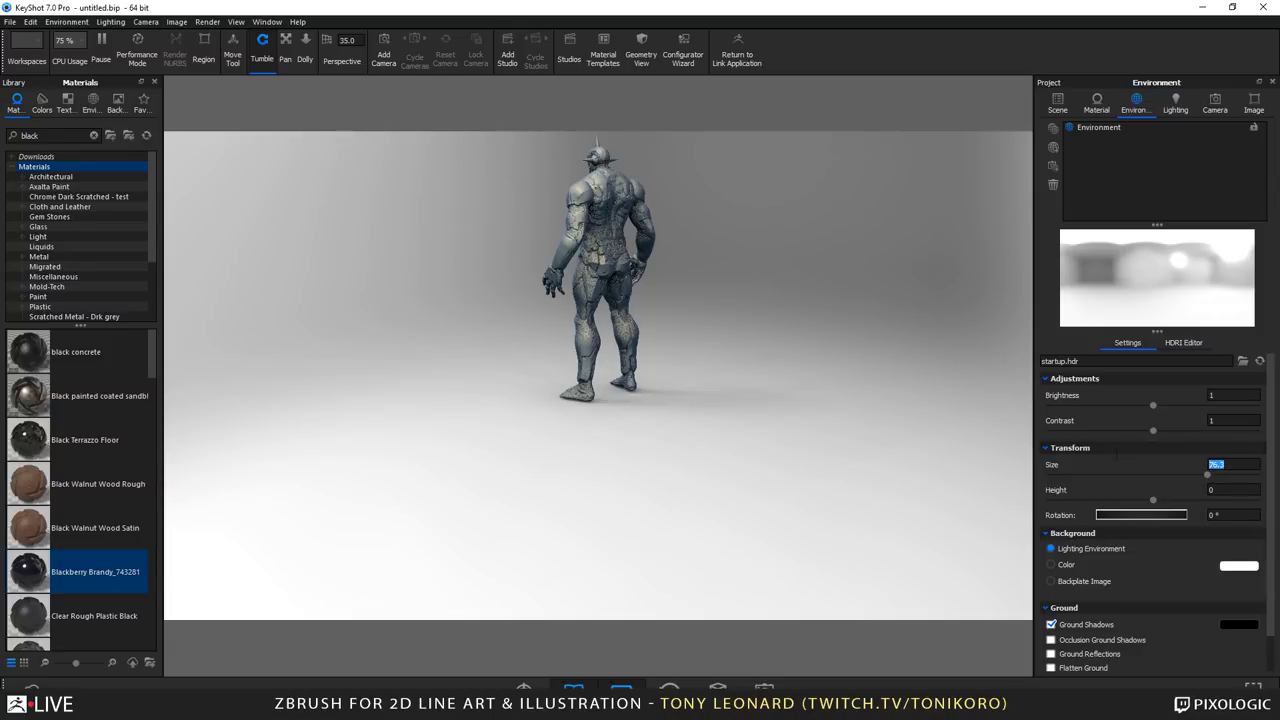
{"action": "type", "text": "5"}
{"action": "key", "text": "Return"}
{"action": "key", "text": "Up"}
{"action": "scroll", "coordinate": [578, 460], "scroll_direction": "up", "scroll_amount": 5}
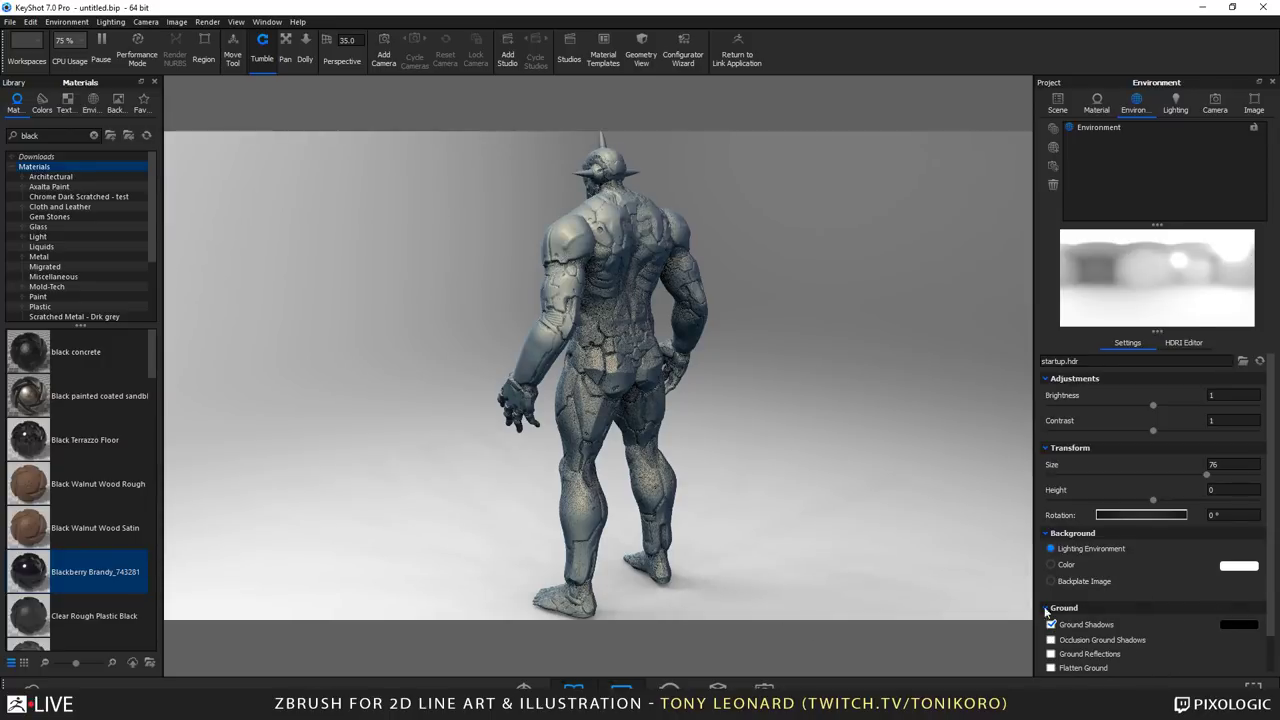
Step: Turn off ground shadows and set a plain light grey background colour (RGB 226)
{"action": "left_click", "coordinate": [1051, 624]}
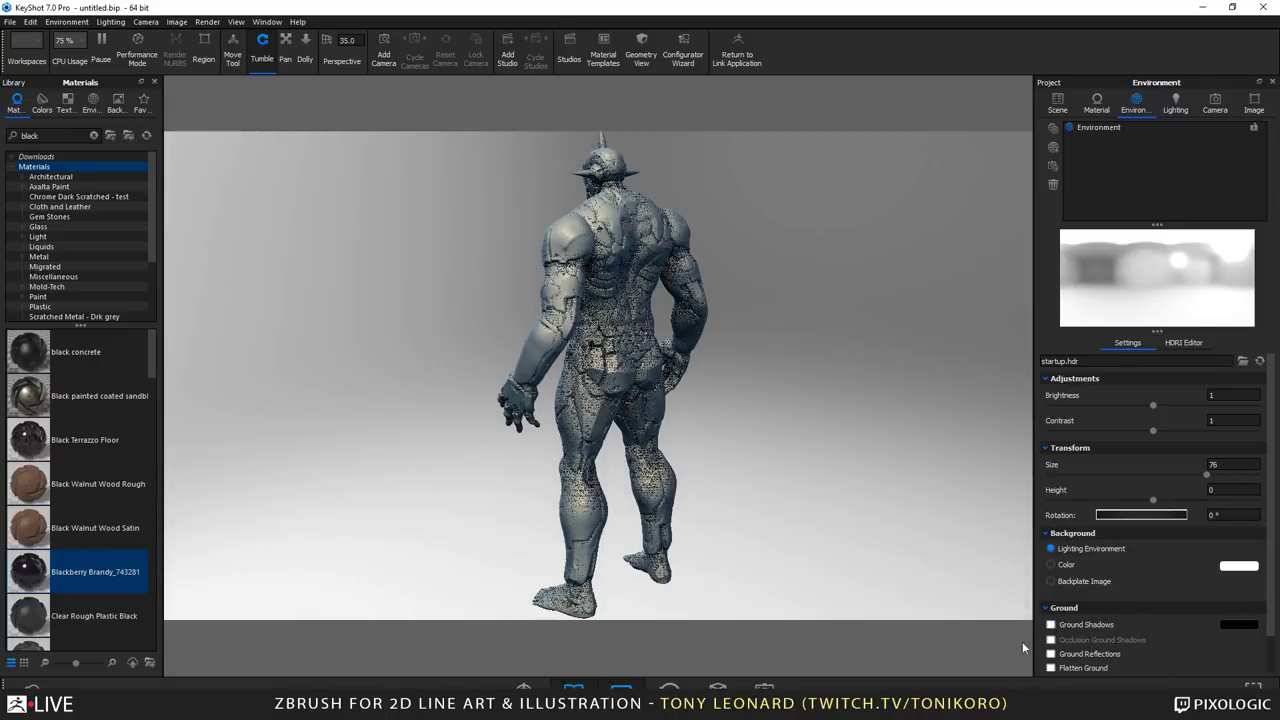
{"action": "left_click_drag", "start_coordinate": [406, 509], "coordinate": [631, 545]}
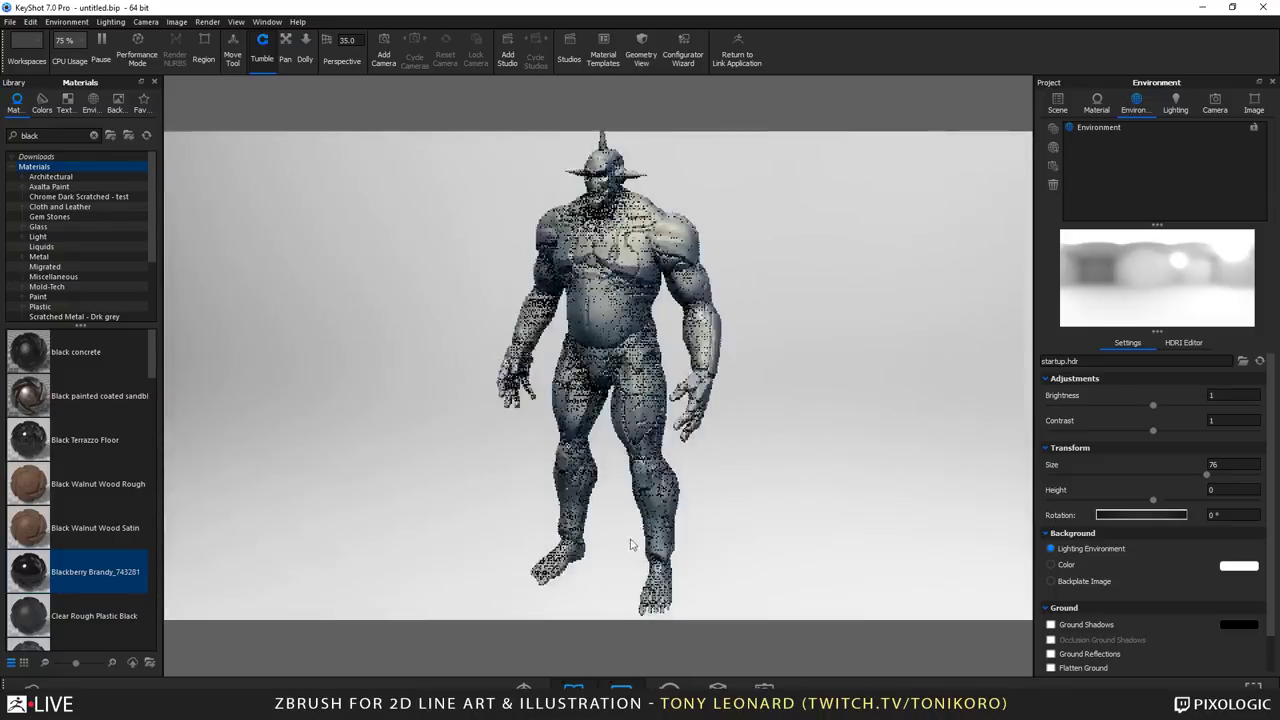
{"action": "left_click", "coordinate": [1051, 564]}
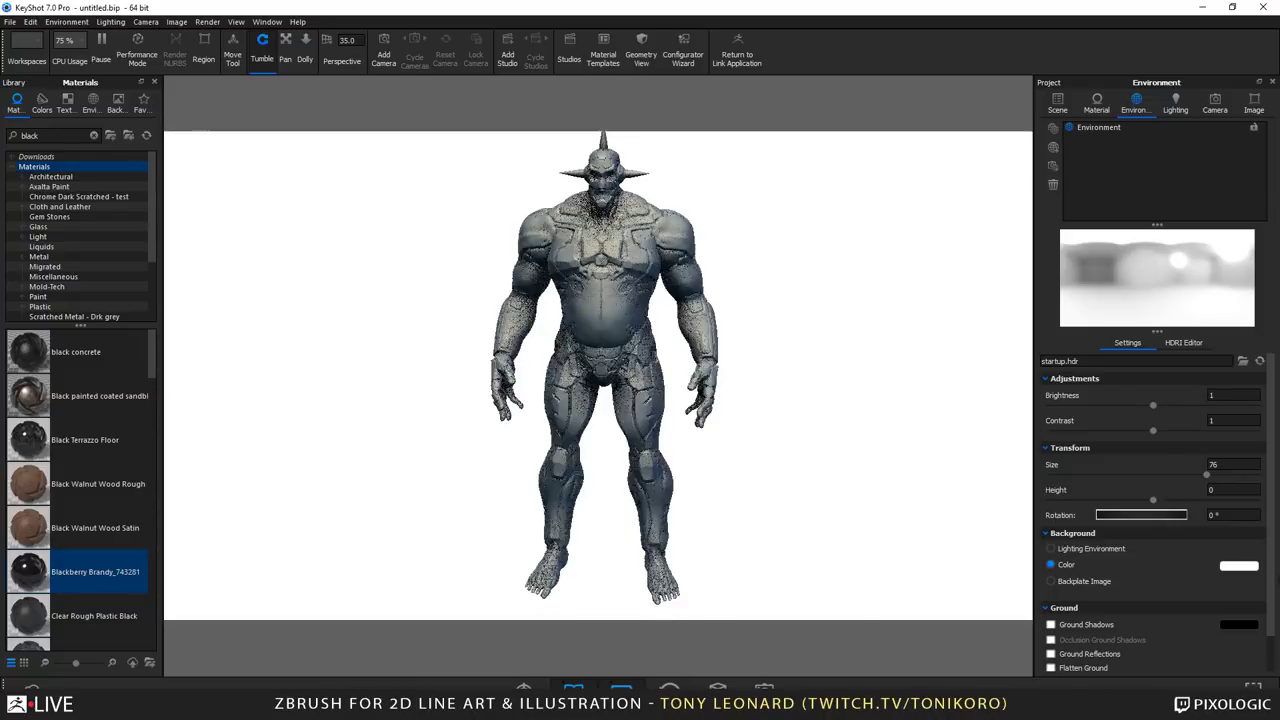
{"action": "left_click", "coordinate": [1240, 566]}
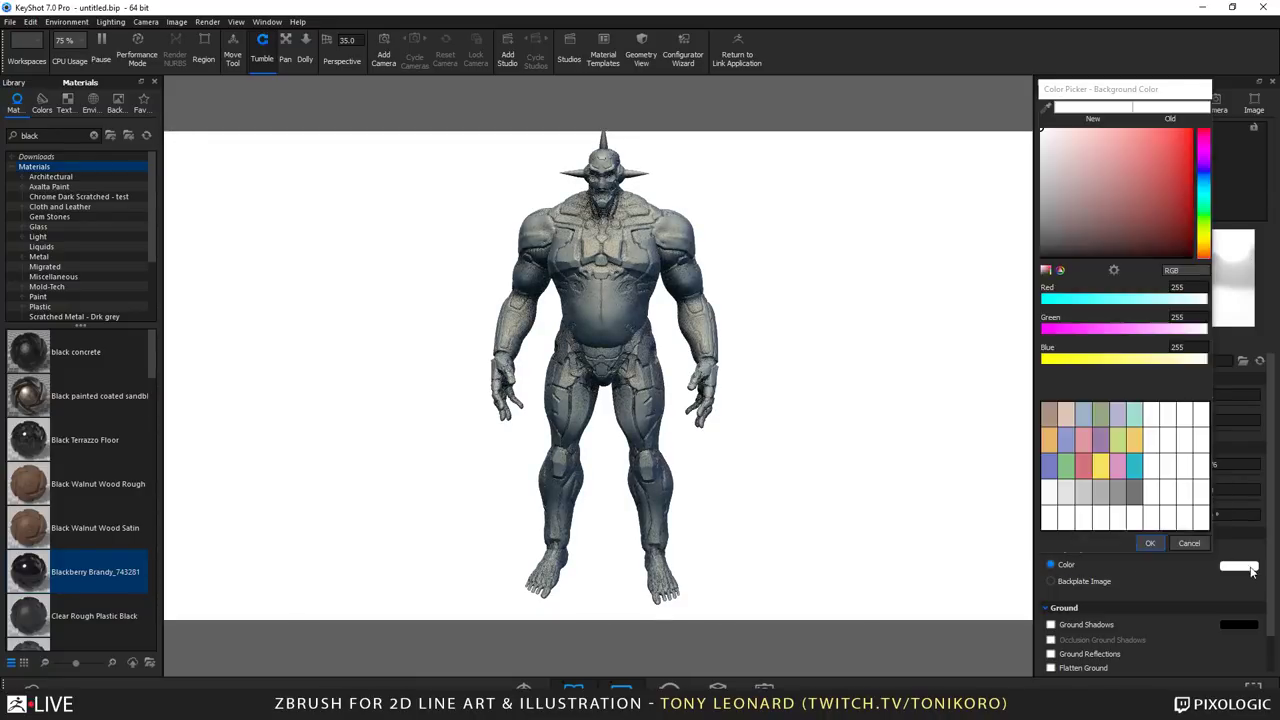
{"action": "left_click", "coordinate": [1087, 489]}
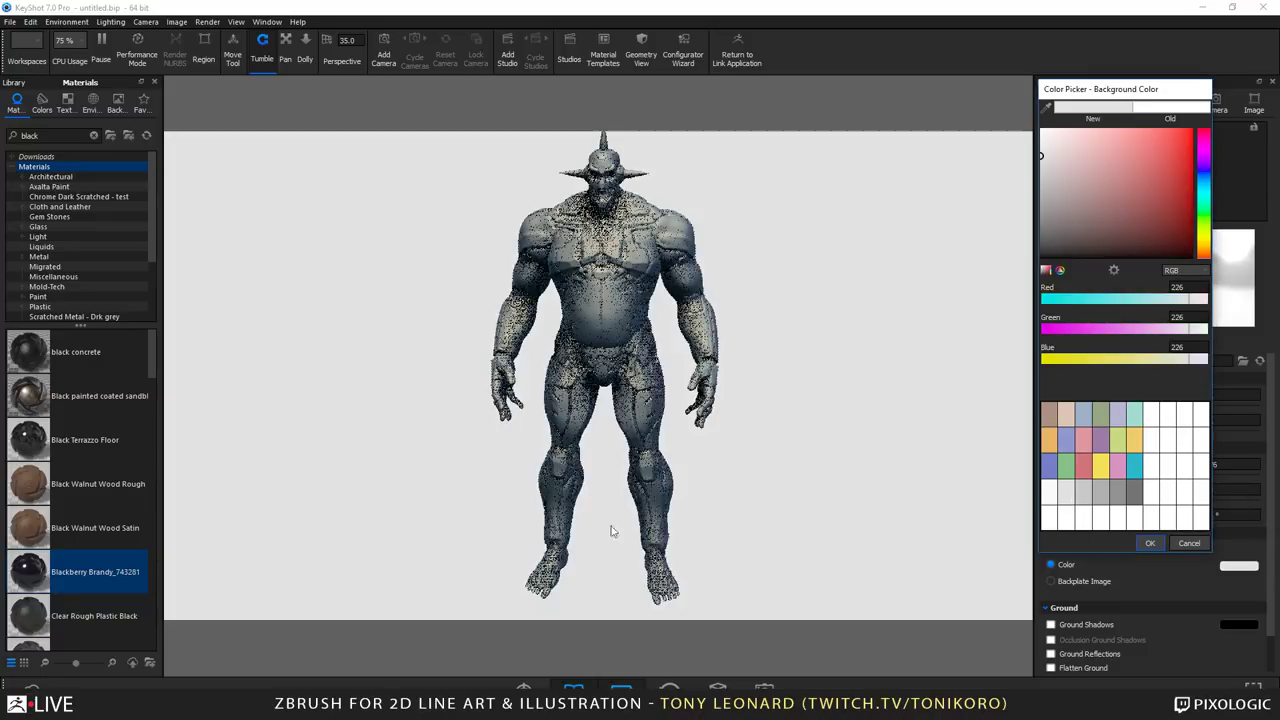
{"action": "left_click", "coordinate": [1157, 543]}
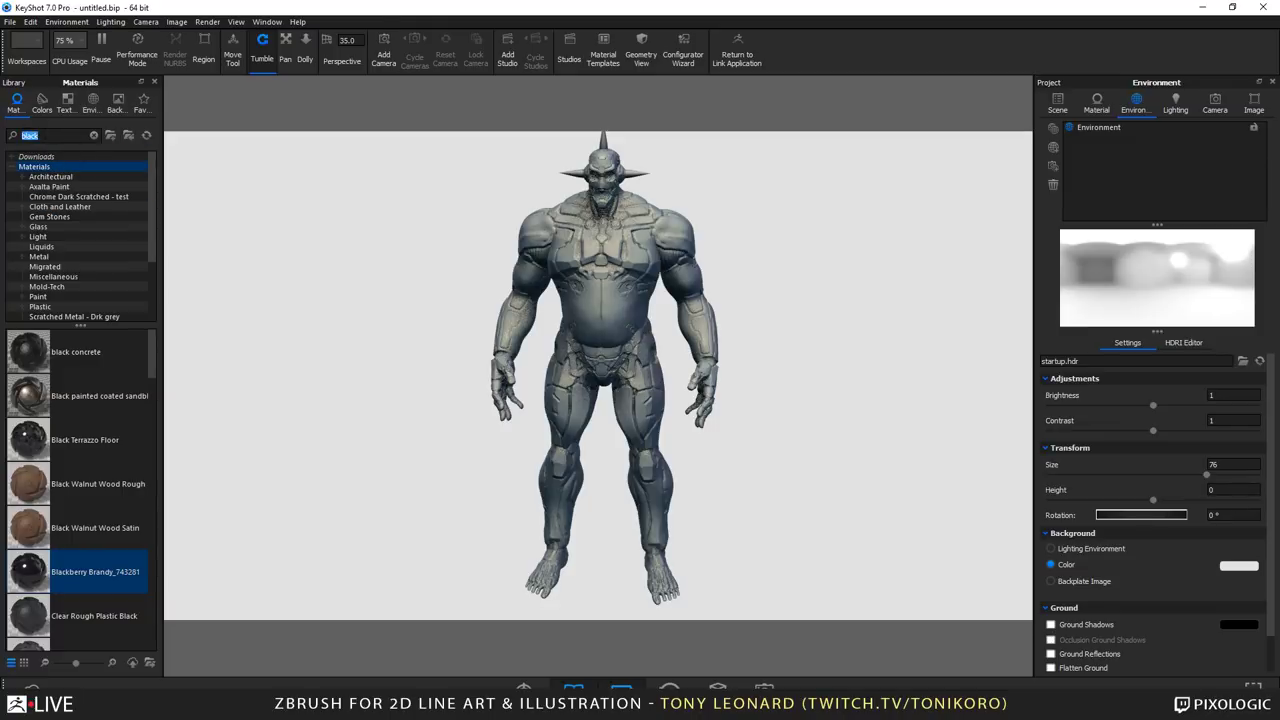
Step: Search the library for 'toon' and drop Toon Outline Black onto the chest armour
{"action": "type", "text": "tool"}
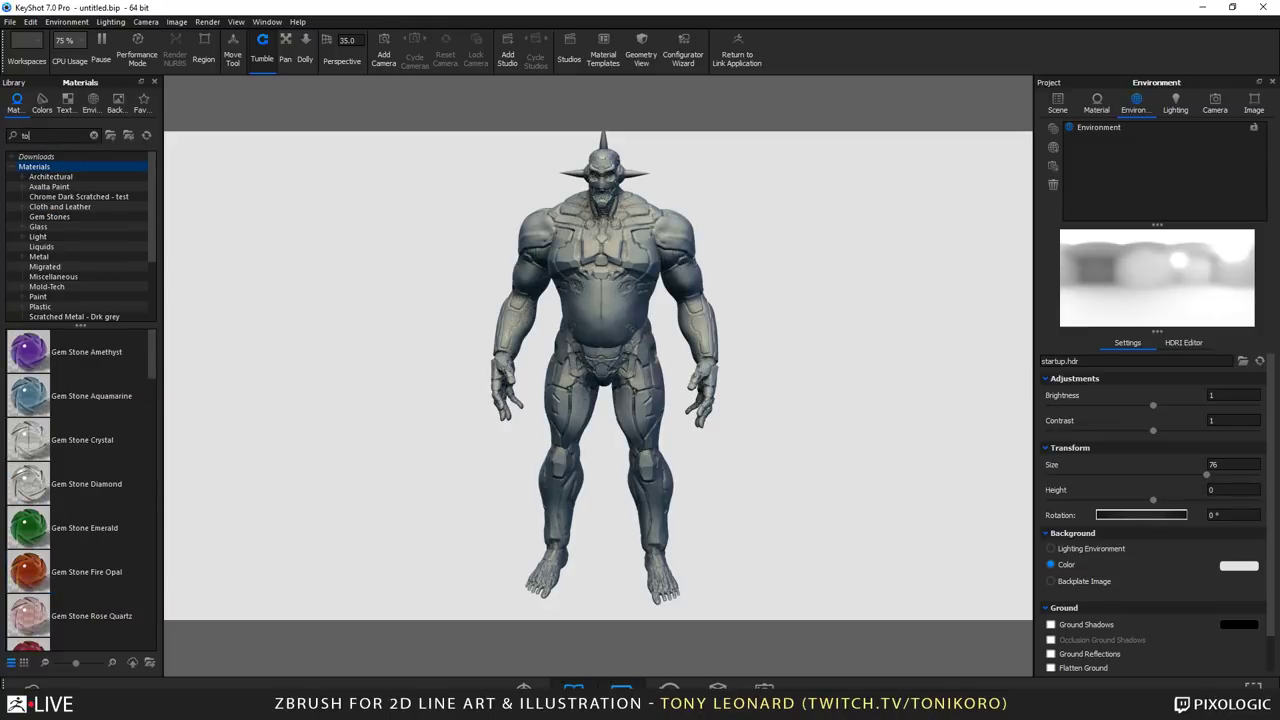
{"action": "key", "text": "BackSpace"}
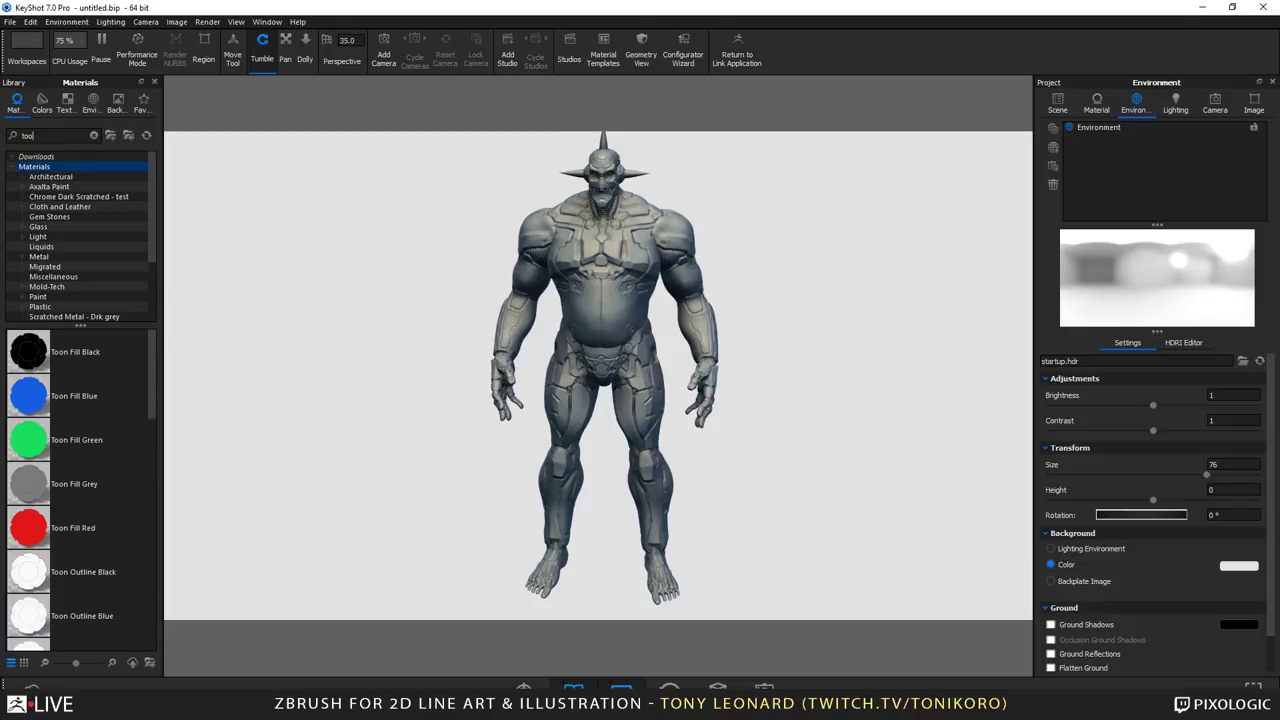
{"action": "type", "text": "b"}
{"action": "key", "text": "BackSpace"}
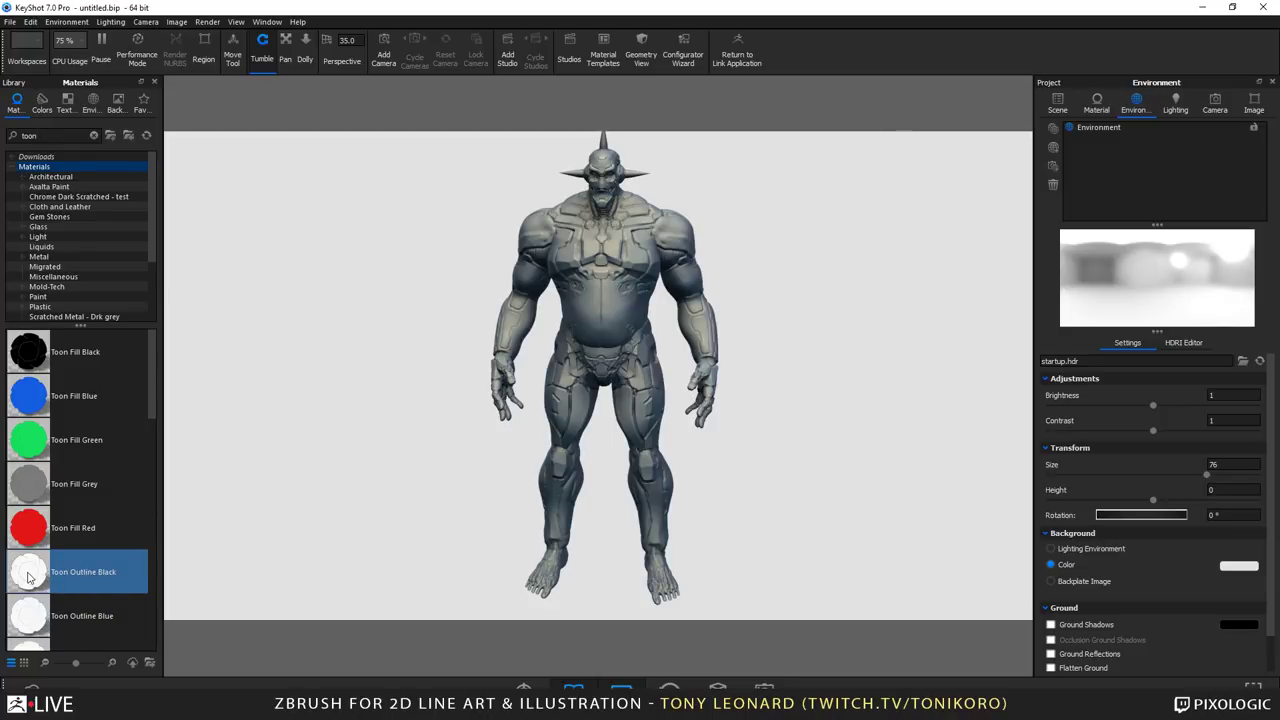
{"action": "left_click_drag", "start_coordinate": [29, 577], "coordinate": [600, 262]}
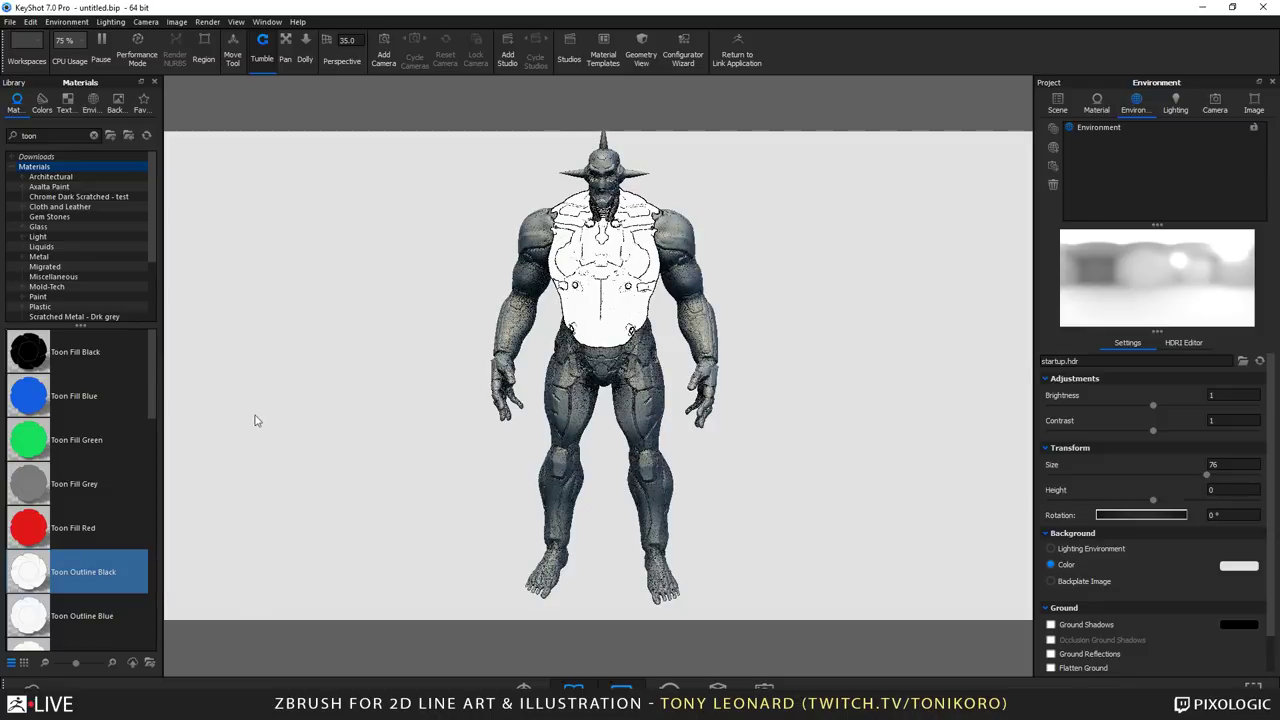
Step: Orbit and zoom out to check the toon material on the chest and back armour
{"action": "mouse_move", "coordinate": [254, 420]}
{"action": "left_mouse_down"}
{"action": "mouse_move", "coordinate": [311, 458]}
{"action": "mouse_move", "coordinate": [380, 441]}
{"action": "mouse_move", "coordinate": [417, 263]}
{"action": "left_mouse_up"}
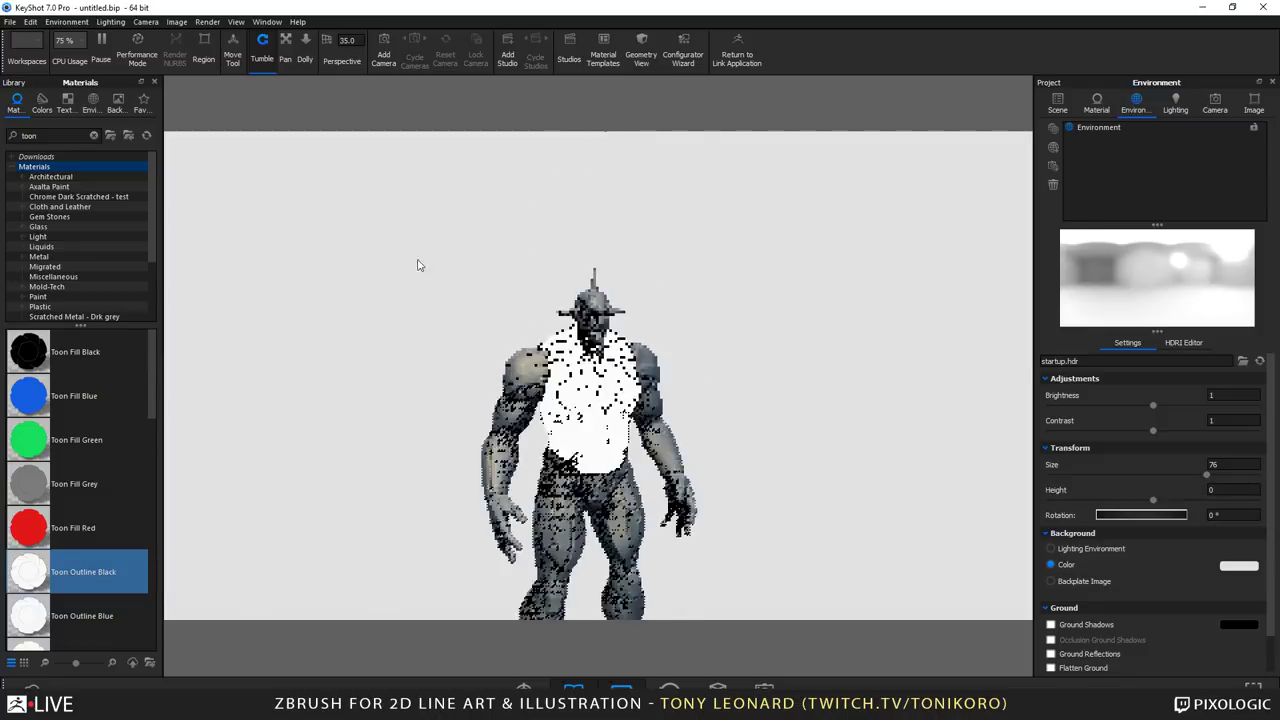
{"action": "scroll", "coordinate": [645, 457], "scroll_direction": "up", "scroll_amount": 5}
{"action": "scroll", "coordinate": [645, 457], "scroll_direction": "down", "scroll_amount": 3}
{"action": "mouse_move", "coordinate": [645, 457]}
{"action": "left_mouse_down"}
{"action": "mouse_move", "coordinate": [821, 477]}
{"action": "mouse_move", "coordinate": [703, 366]}
{"action": "left_mouse_up"}
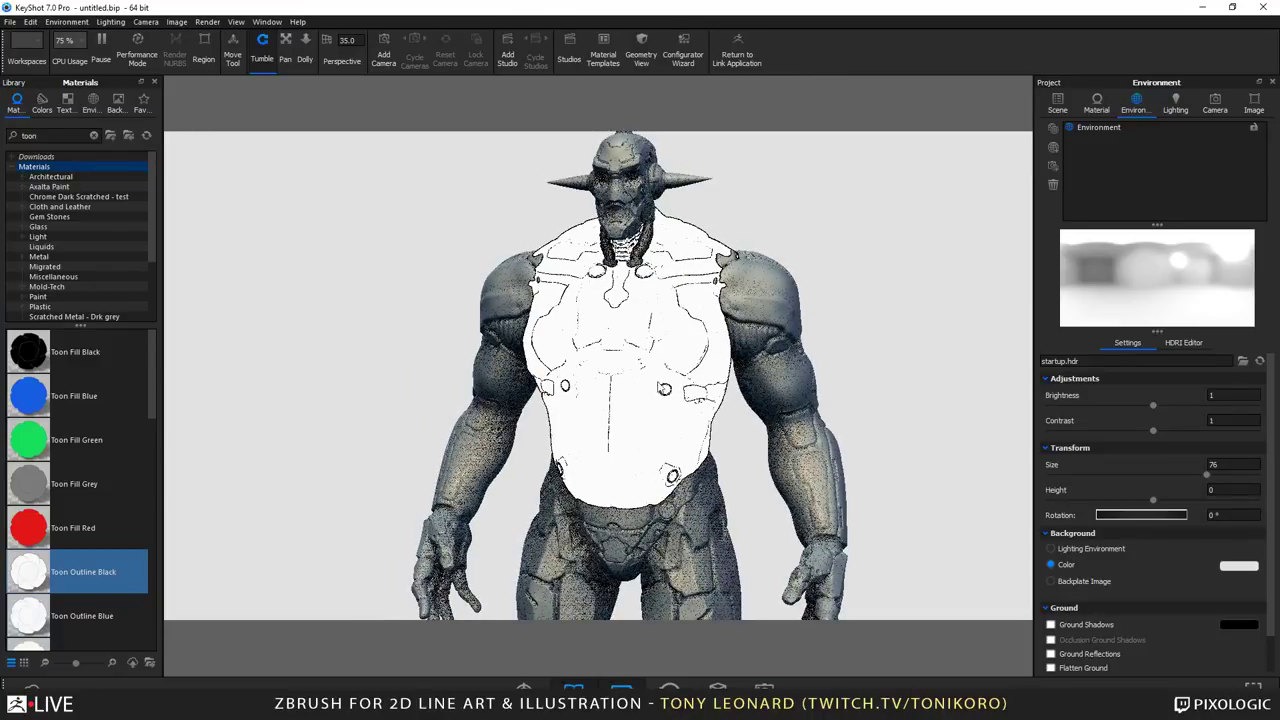
{"action": "left_click_drag", "start_coordinate": [630, 450], "coordinate": [557, 498]}
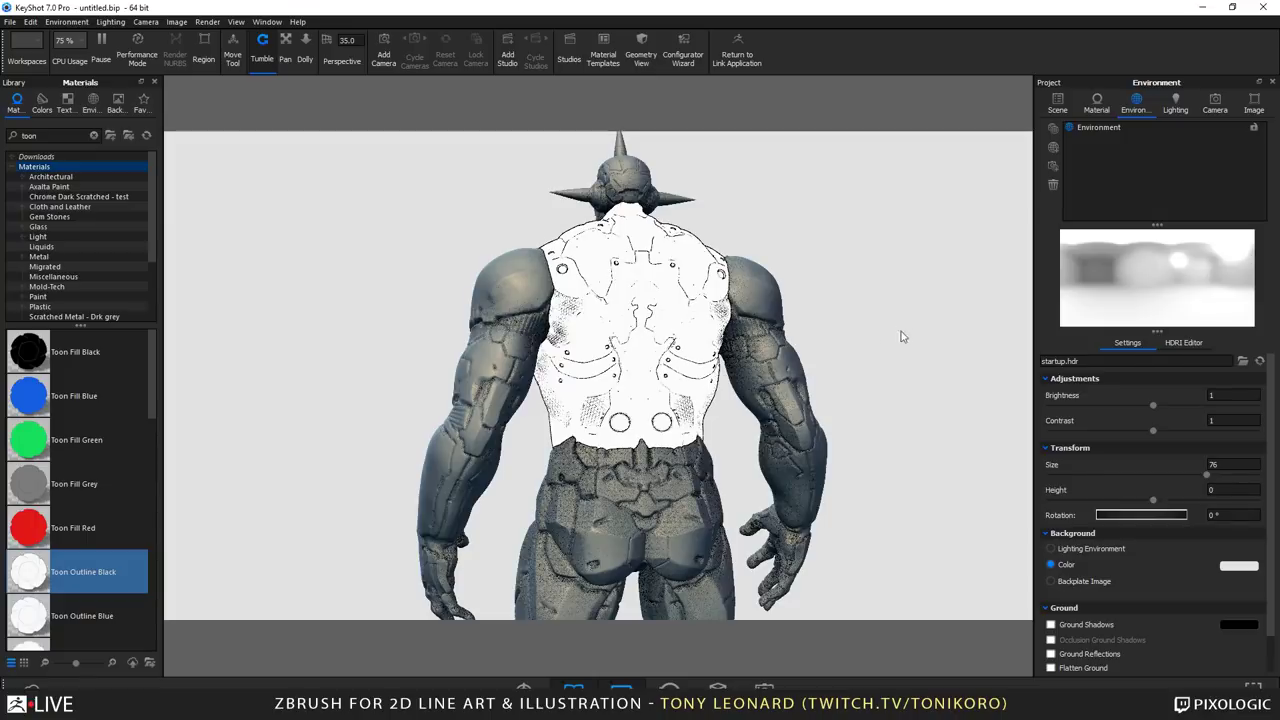
{"action": "left_click_drag", "start_coordinate": [896, 407], "coordinate": [908, 414]}
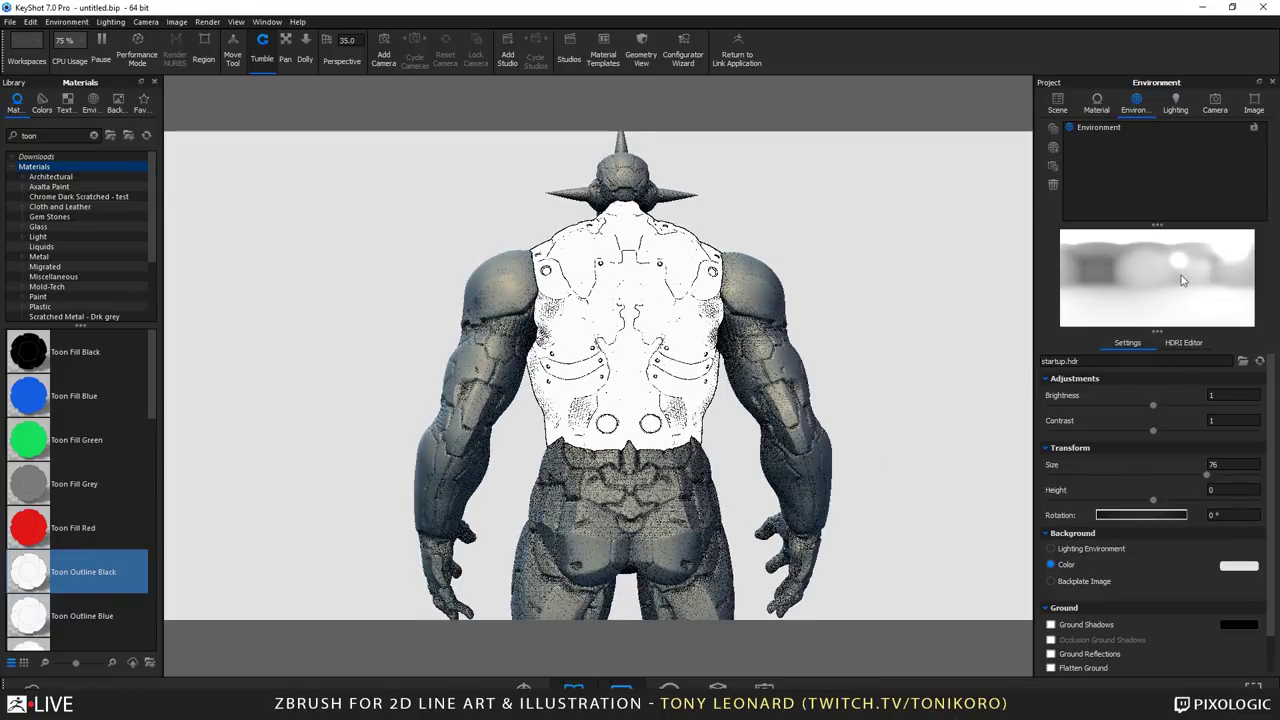
{"action": "right_click", "coordinate": [690, 274]}
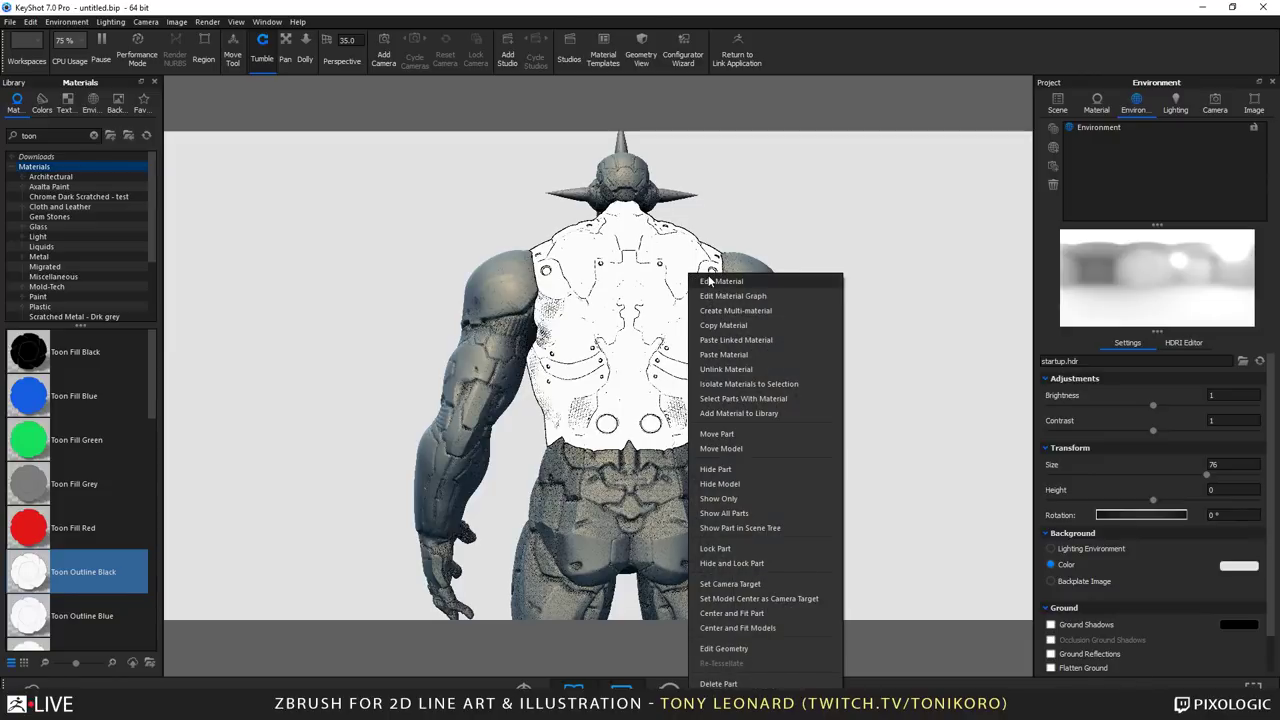
Step: Open the torso's Toon Outline Black properties and briefly inspect its Material Graph
{"action": "left_click", "coordinate": [750, 282]}
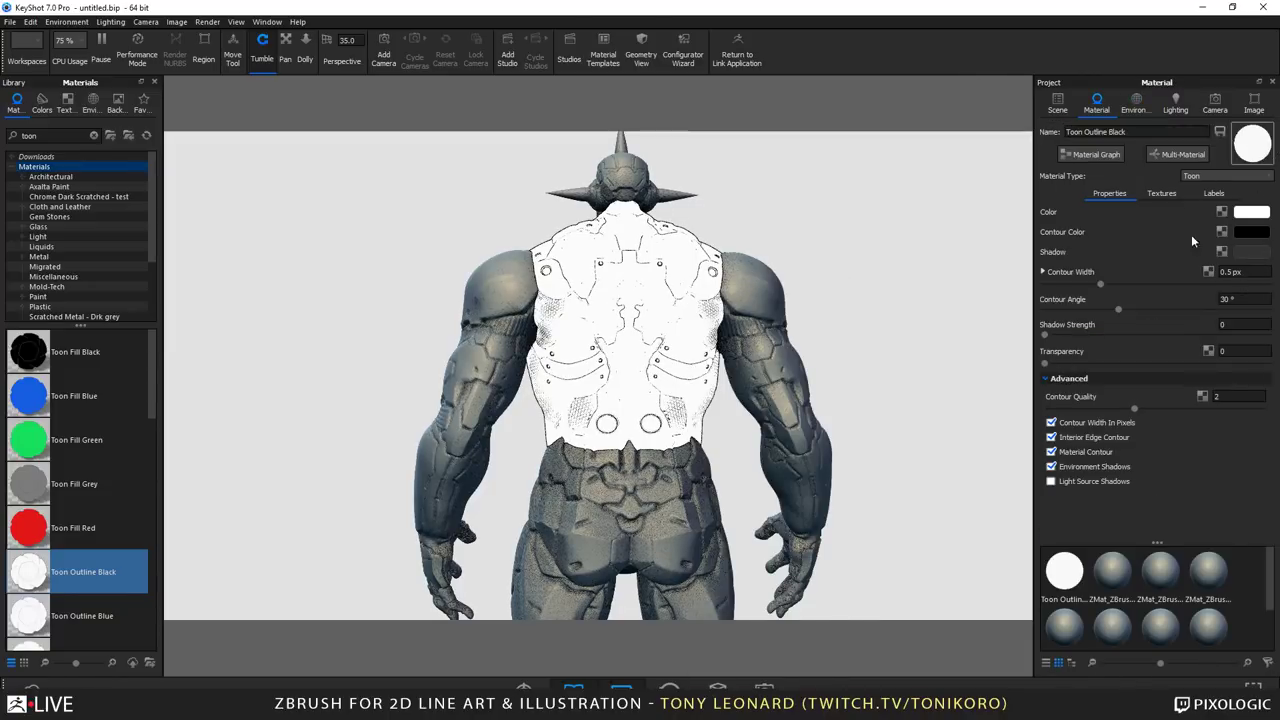
{"action": "left_click", "coordinate": [1096, 154]}
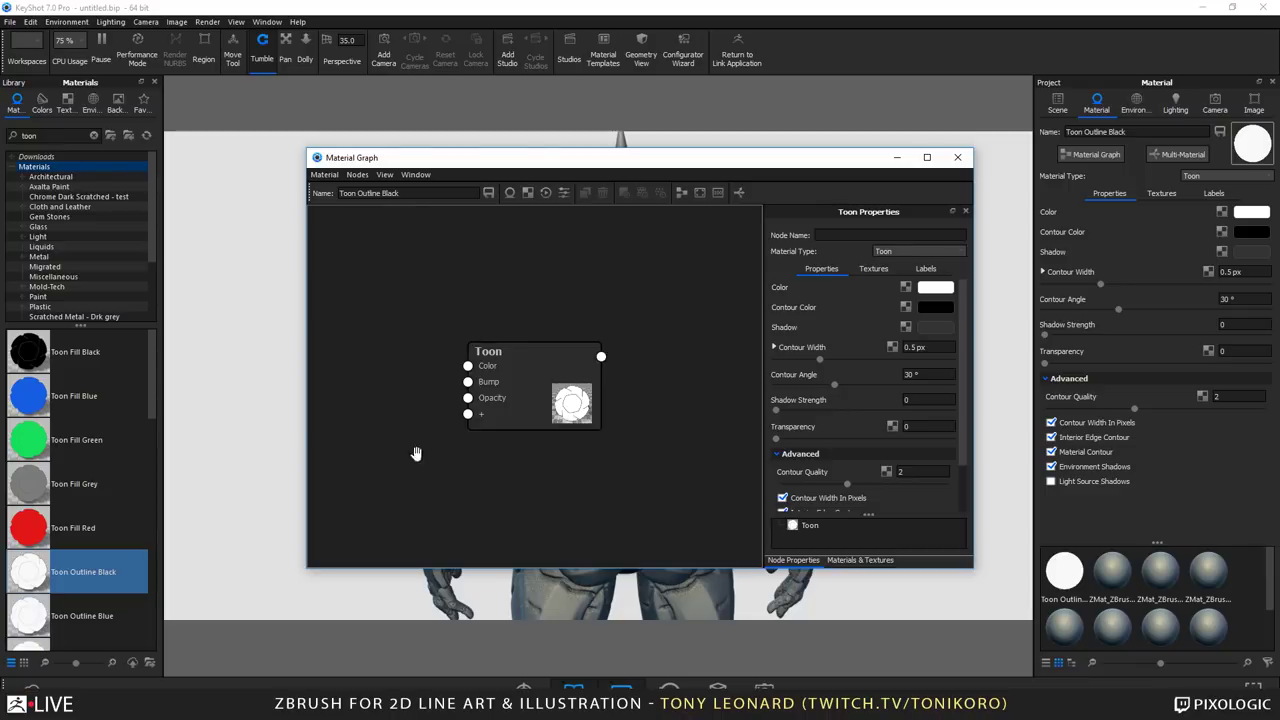
{"action": "left_click", "coordinate": [957, 157]}
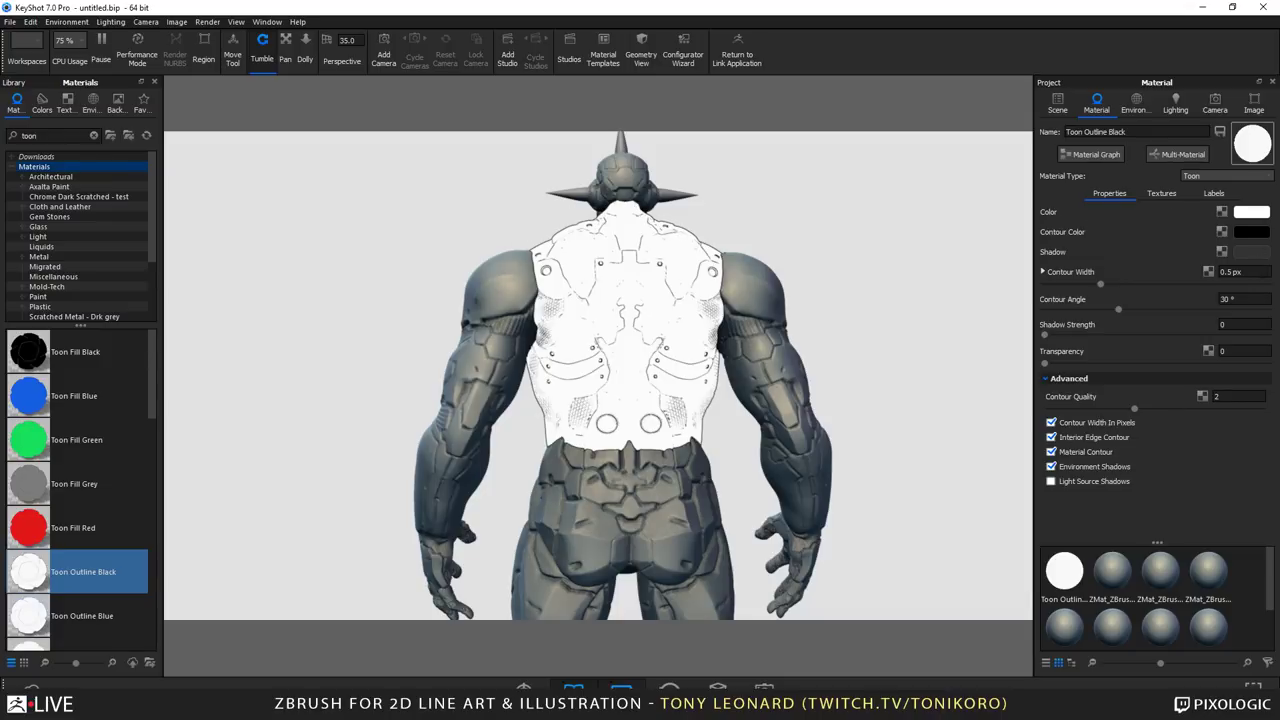
Step: Set the toon contour width to 0.68 px and contour angle to 16°, checking the lines
{"action": "left_click", "coordinate": [1240, 271]}
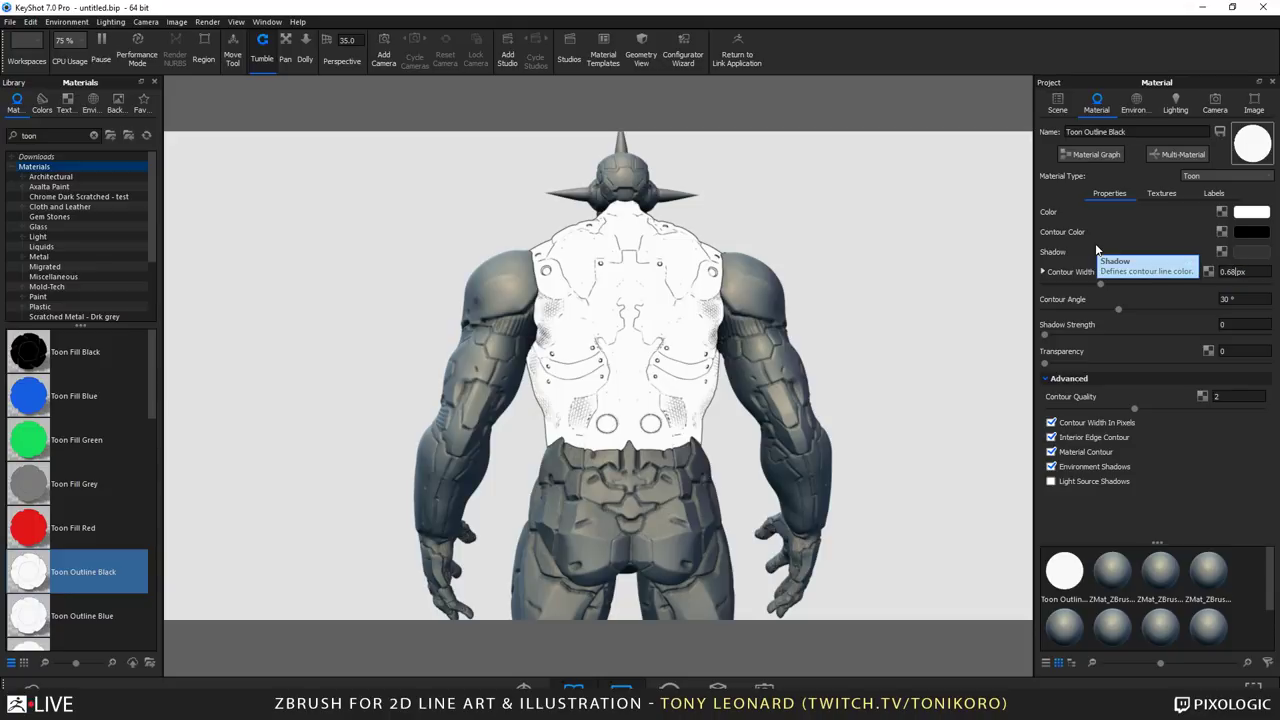
{"action": "type", "text": "0.68"}
{"action": "key", "text": "Return"}
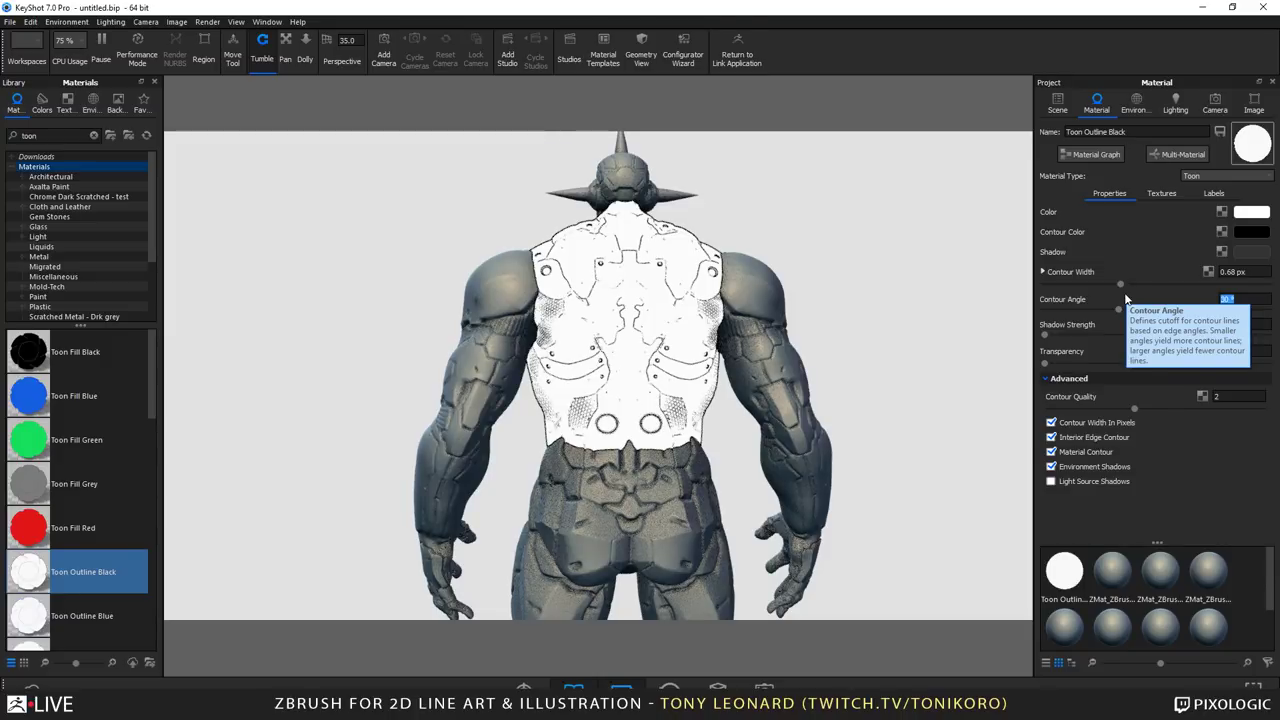
{"action": "key", "text": "Return"}
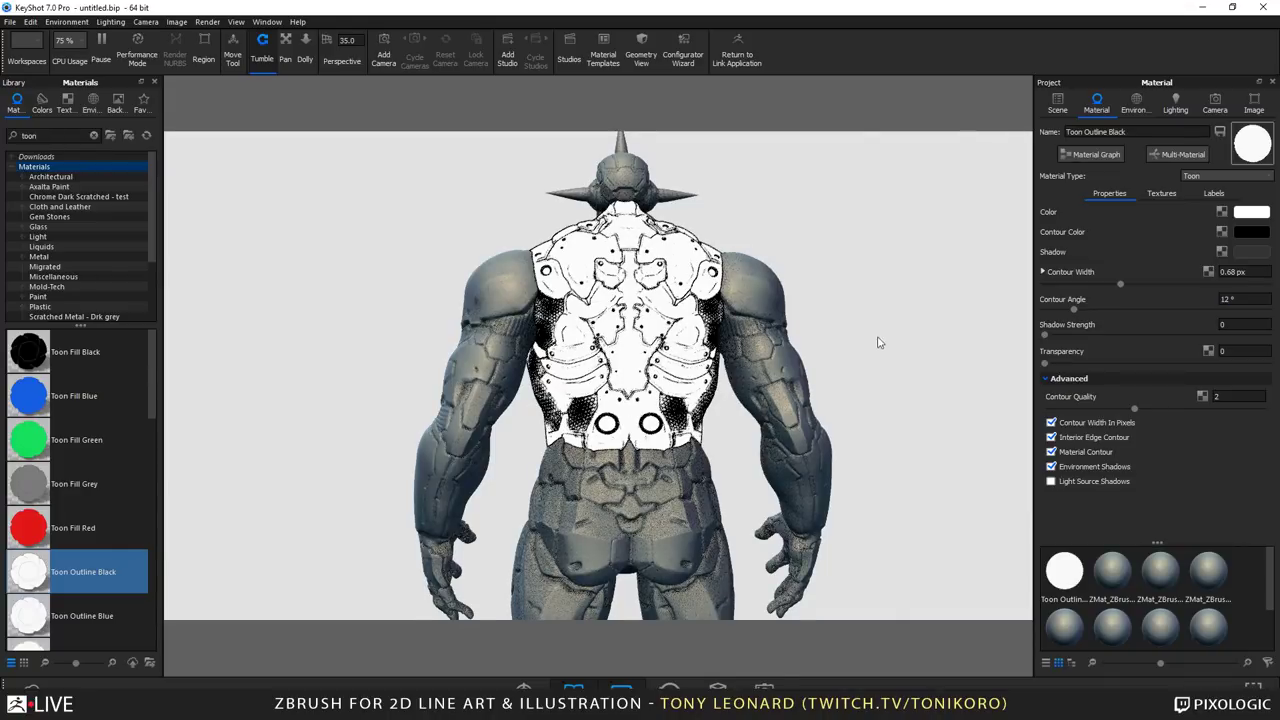
{"action": "left_click_drag", "start_coordinate": [878, 340], "coordinate": [845, 351]}
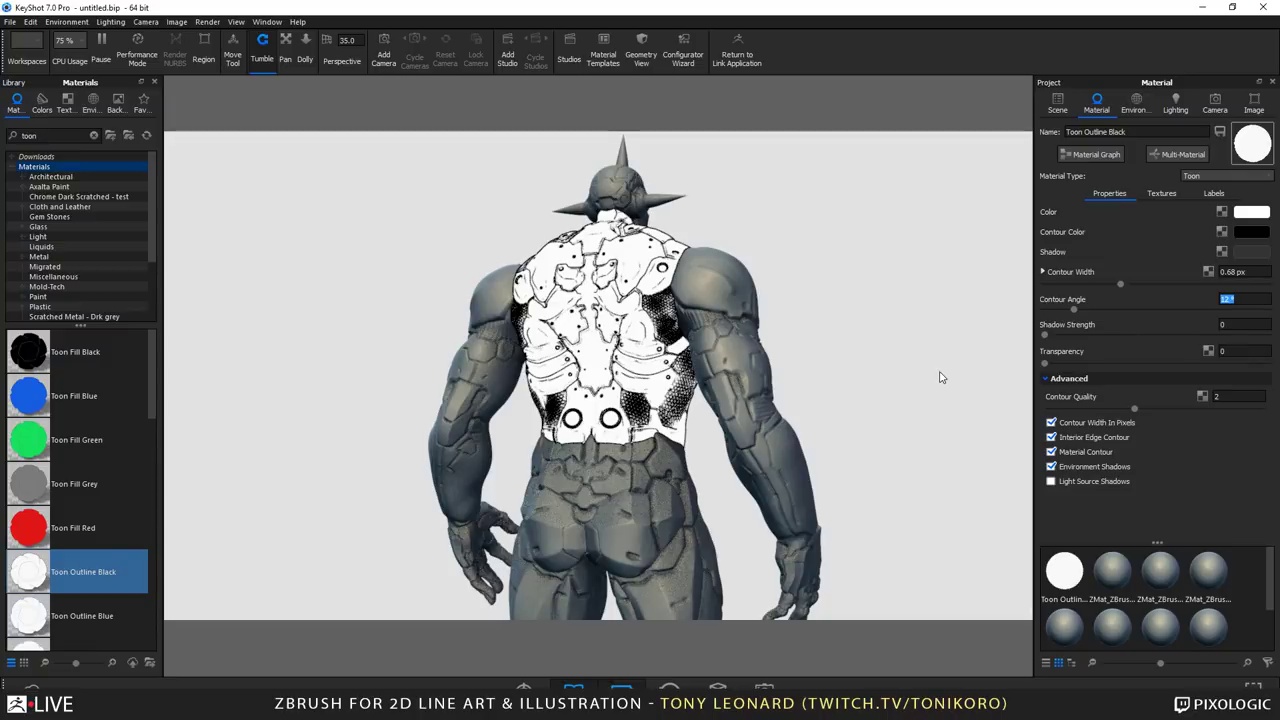
{"action": "type", "text": "4"}
{"action": "key", "text": "Return"}
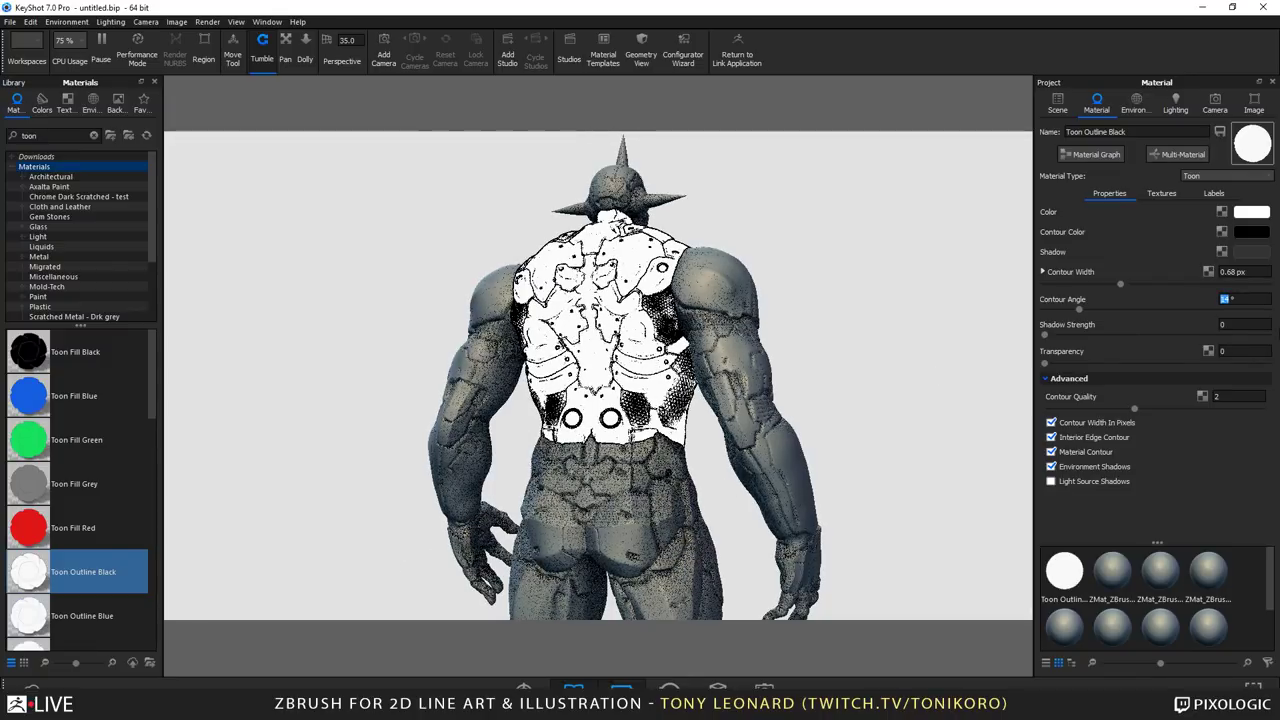
{"action": "type", "text": "36"}
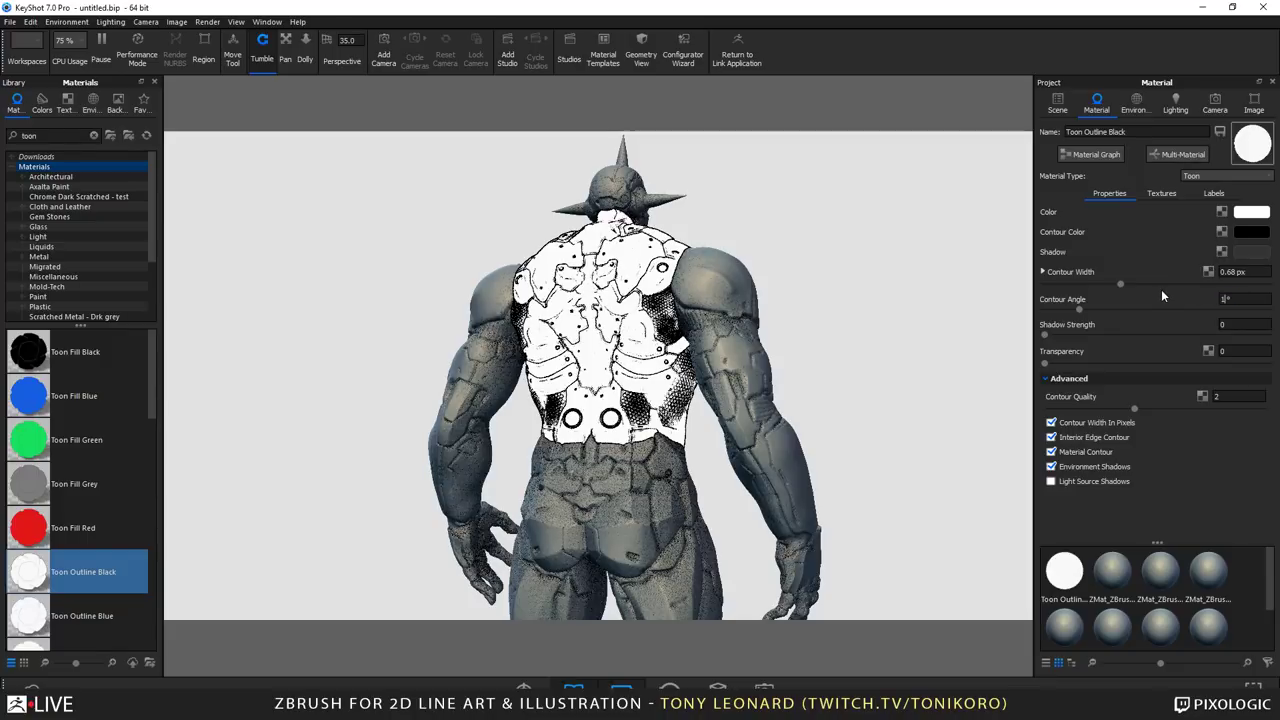
{"action": "key", "text": "Return"}
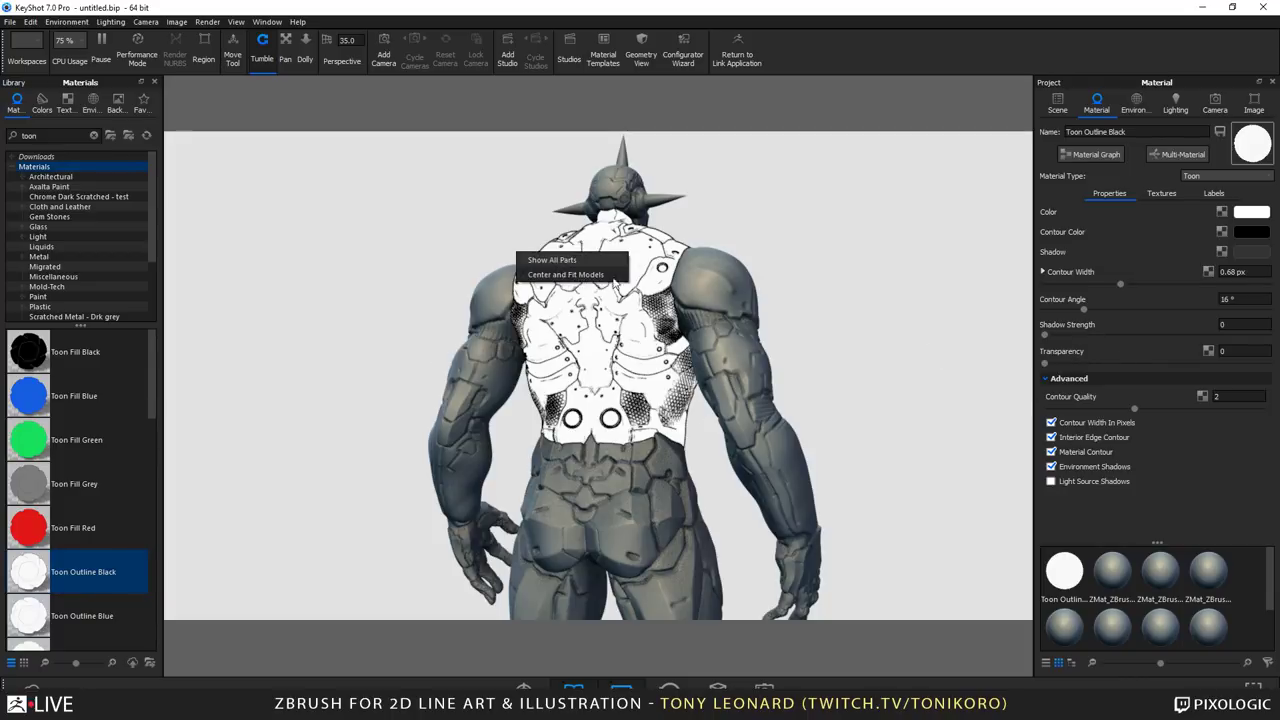
Step: Copy the torso's toon material and paste it linked onto the shoulders, arms and lower body
{"action": "right_click", "coordinate": [558, 256]}
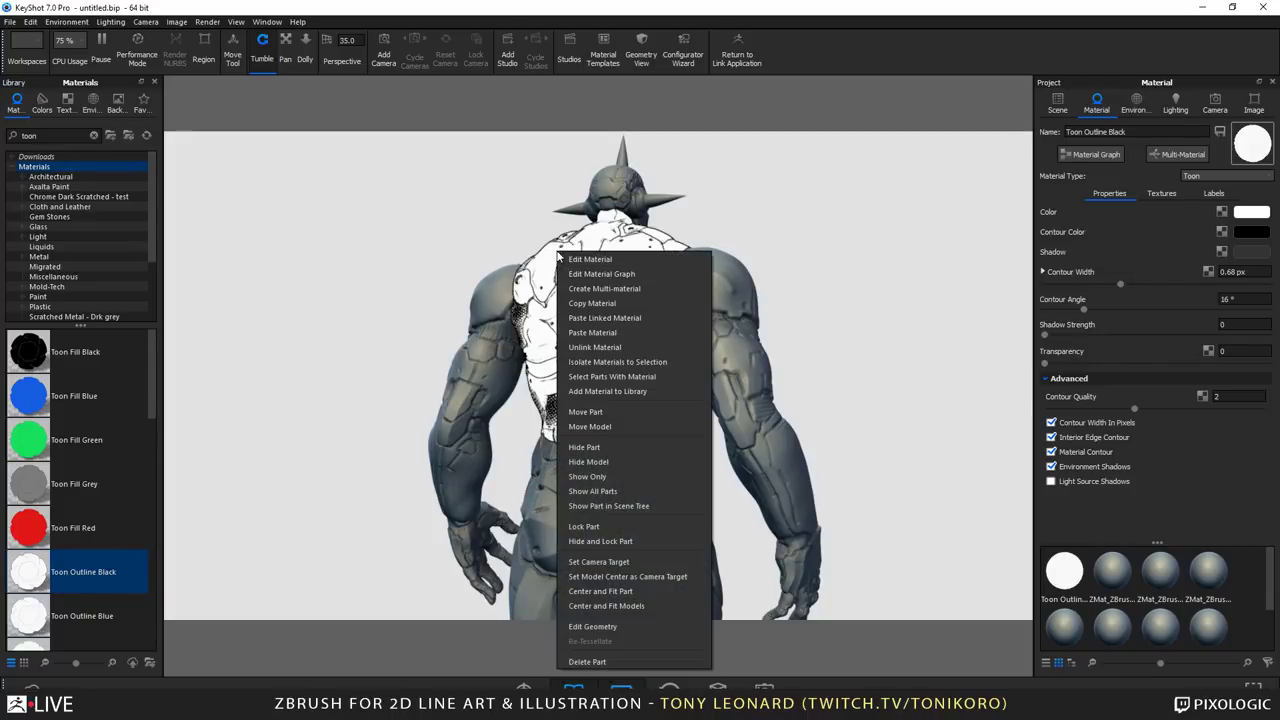
{"action": "left_click", "coordinate": [632, 304]}
{"action": "right_click", "coordinate": [710, 306]}
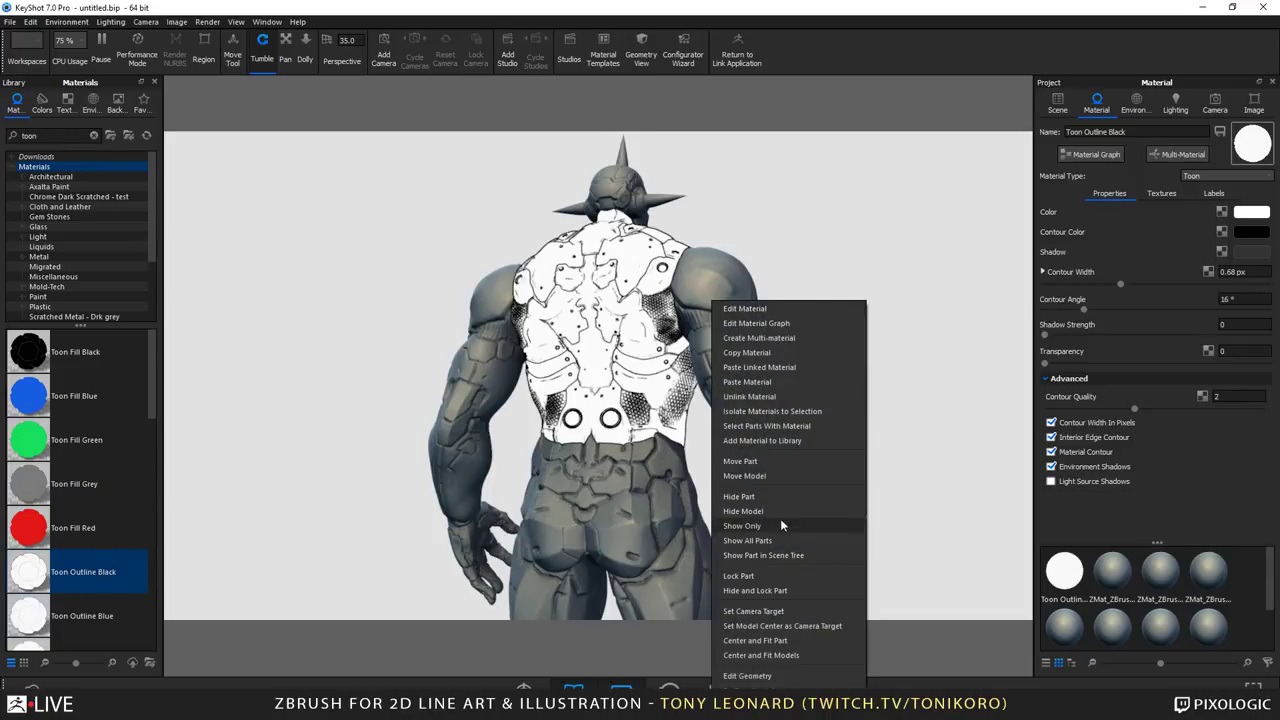
{"action": "left_click", "coordinate": [780, 382]}
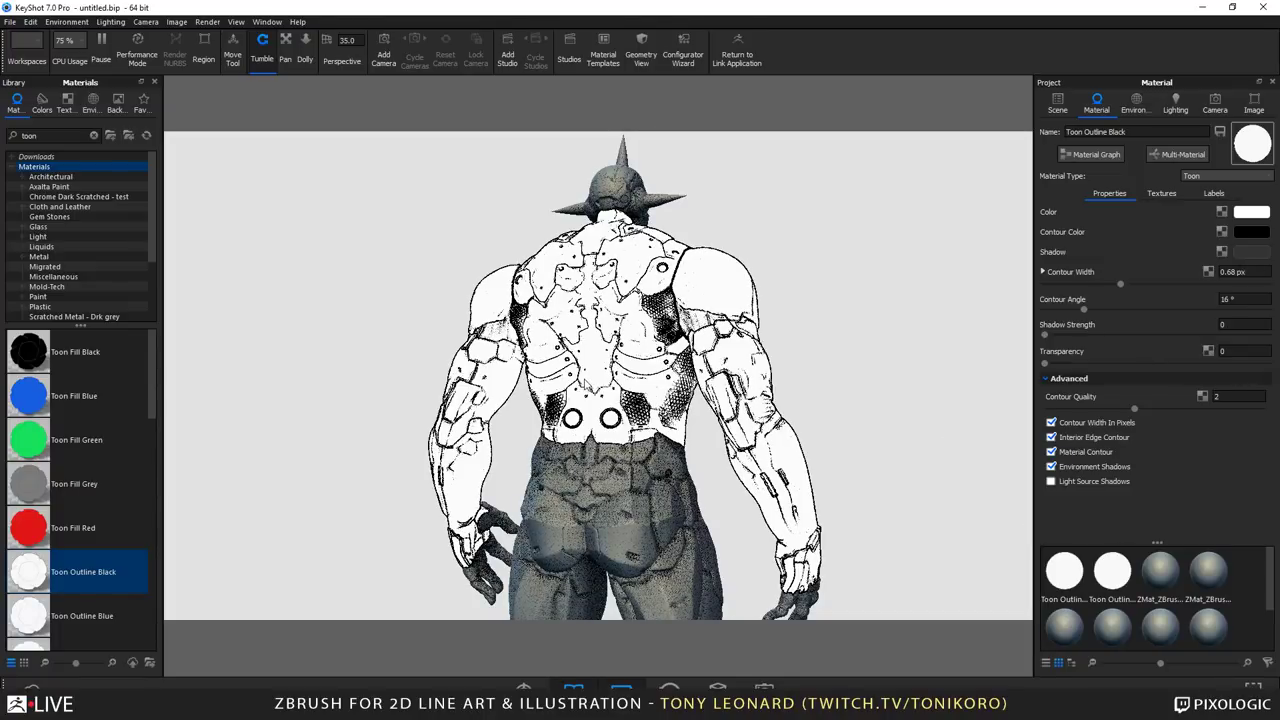
{"action": "right_click", "coordinate": [598, 518]}
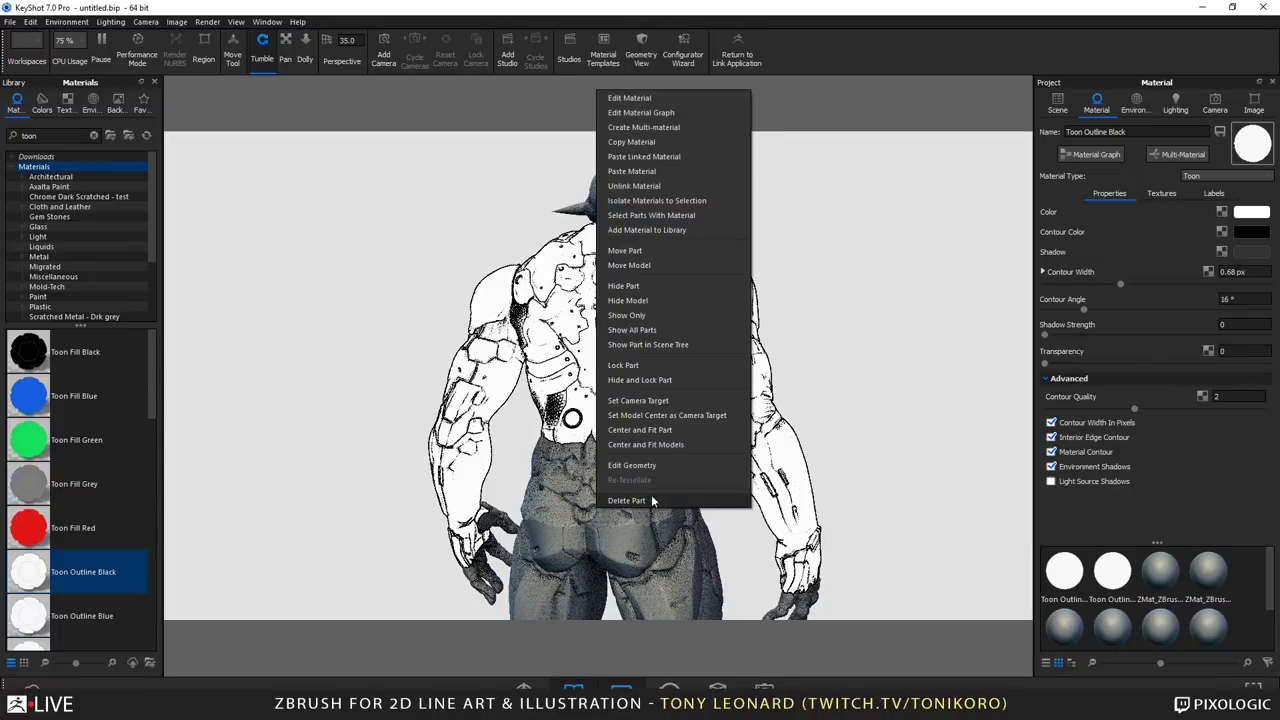
{"action": "left_click", "coordinate": [665, 155]}
{"action": "left_click_drag", "start_coordinate": [620, 450], "coordinate": [698, 585]}
{"action": "right_click", "coordinate": [698, 585]}
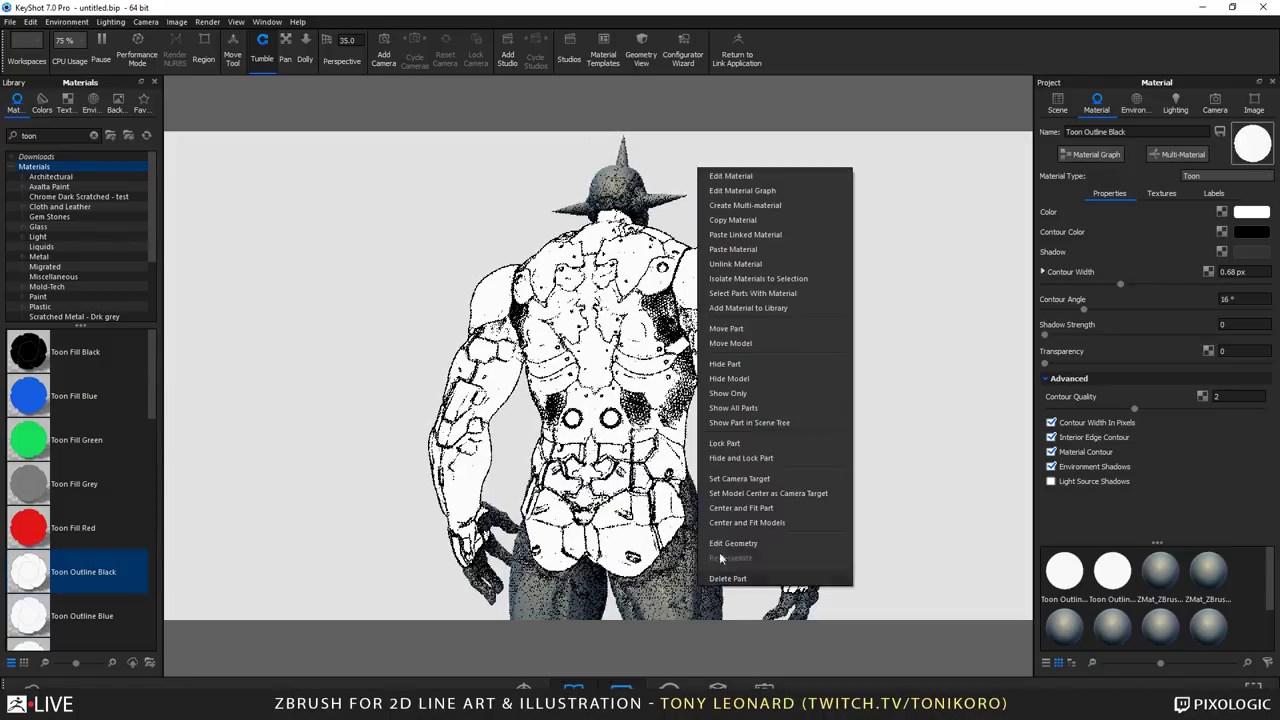
{"action": "left_click", "coordinate": [750, 234]}
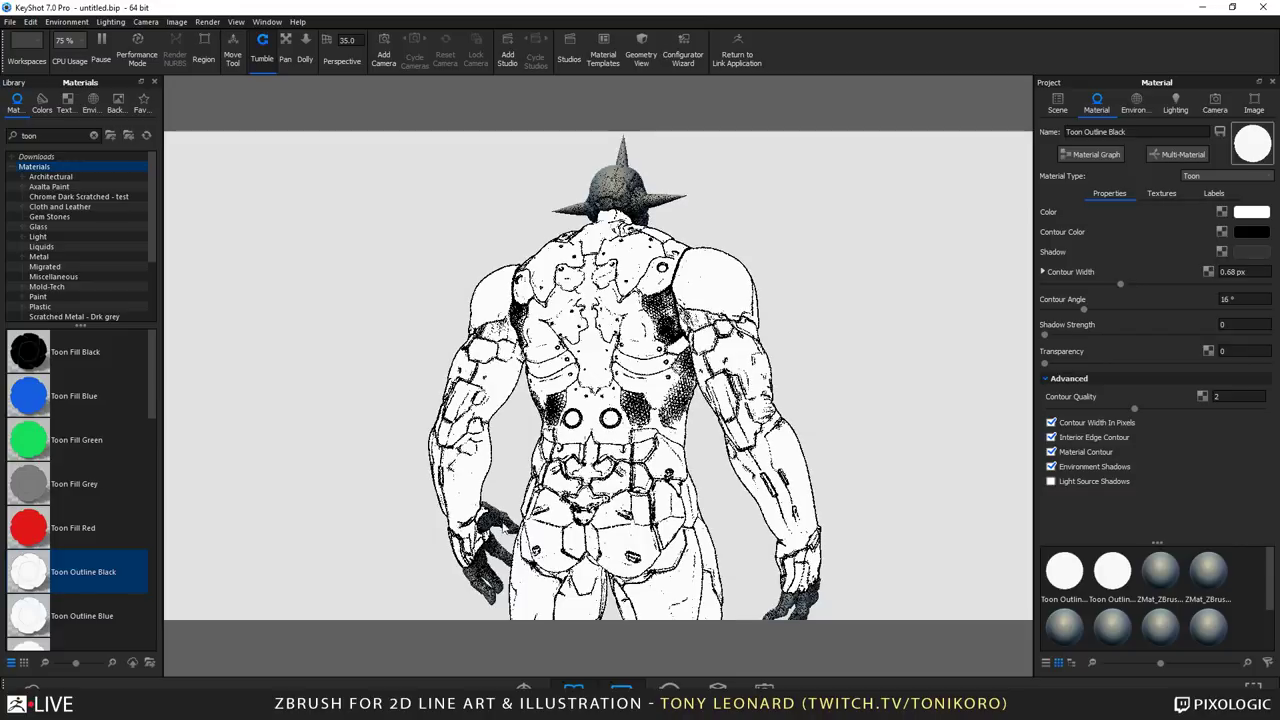
{"action": "right_click", "coordinate": [497, 105]}
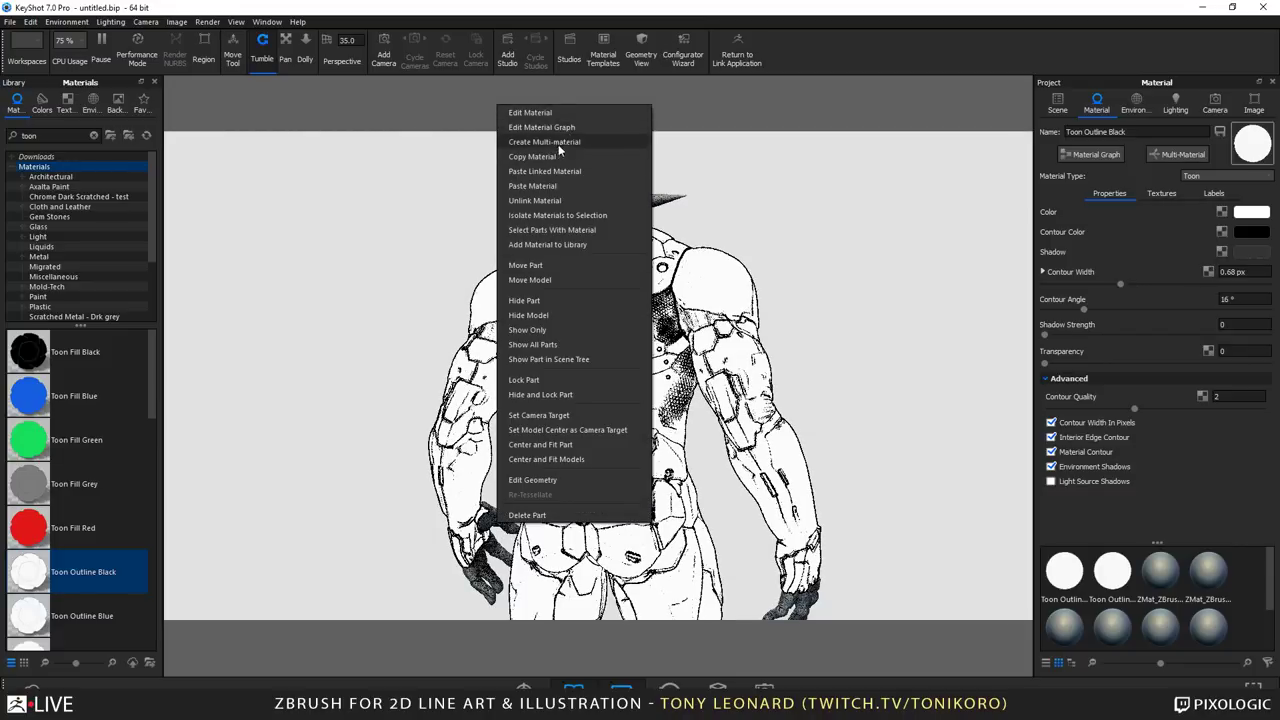
{"action": "left_click", "coordinate": [569, 170]}
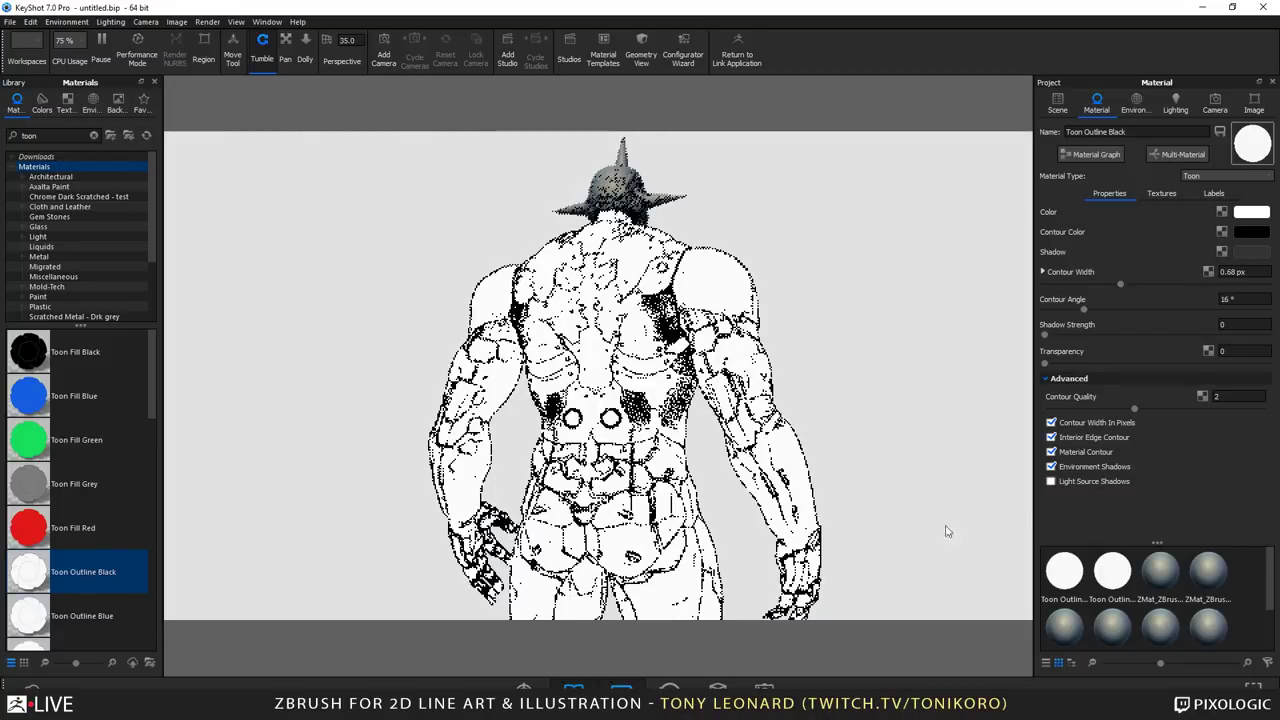
Step: Paste the linked toon outline material onto the legs and feet
{"action": "left_click_drag", "start_coordinate": [923, 420], "coordinate": [809, 325]}
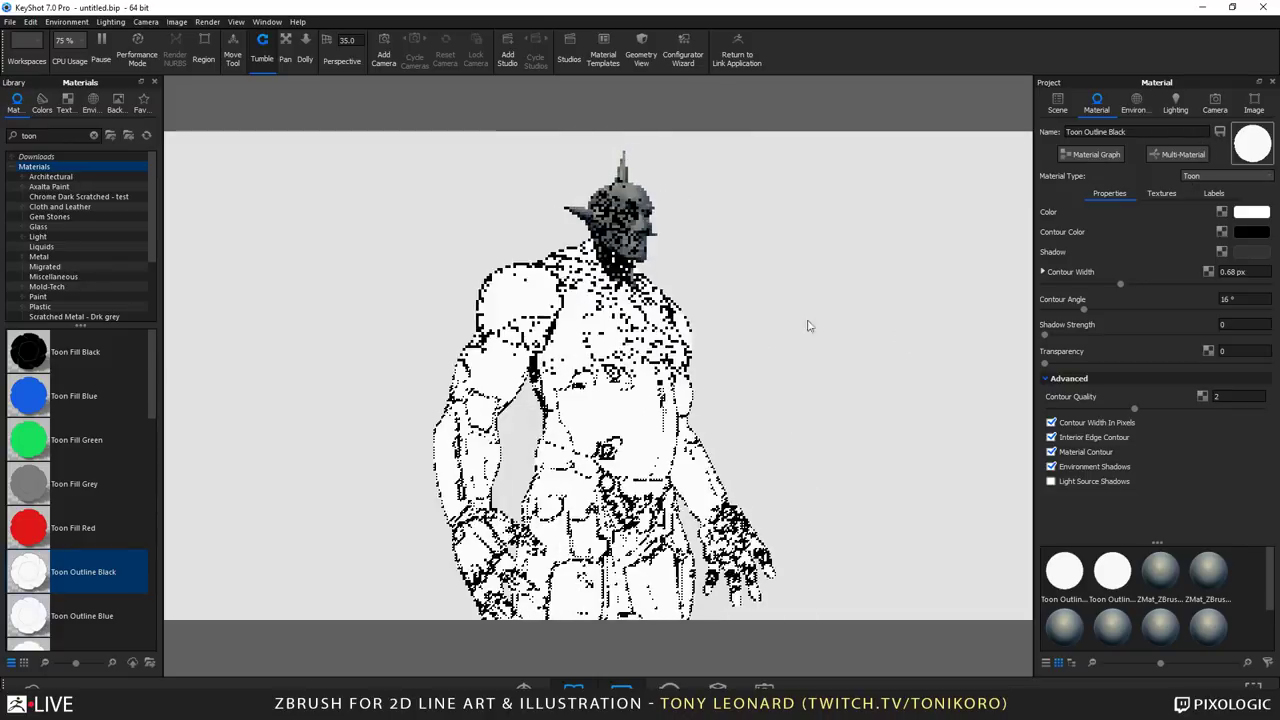
{"action": "middle_click_drag", "start_coordinate": [811, 317], "coordinate": [585, 488]}
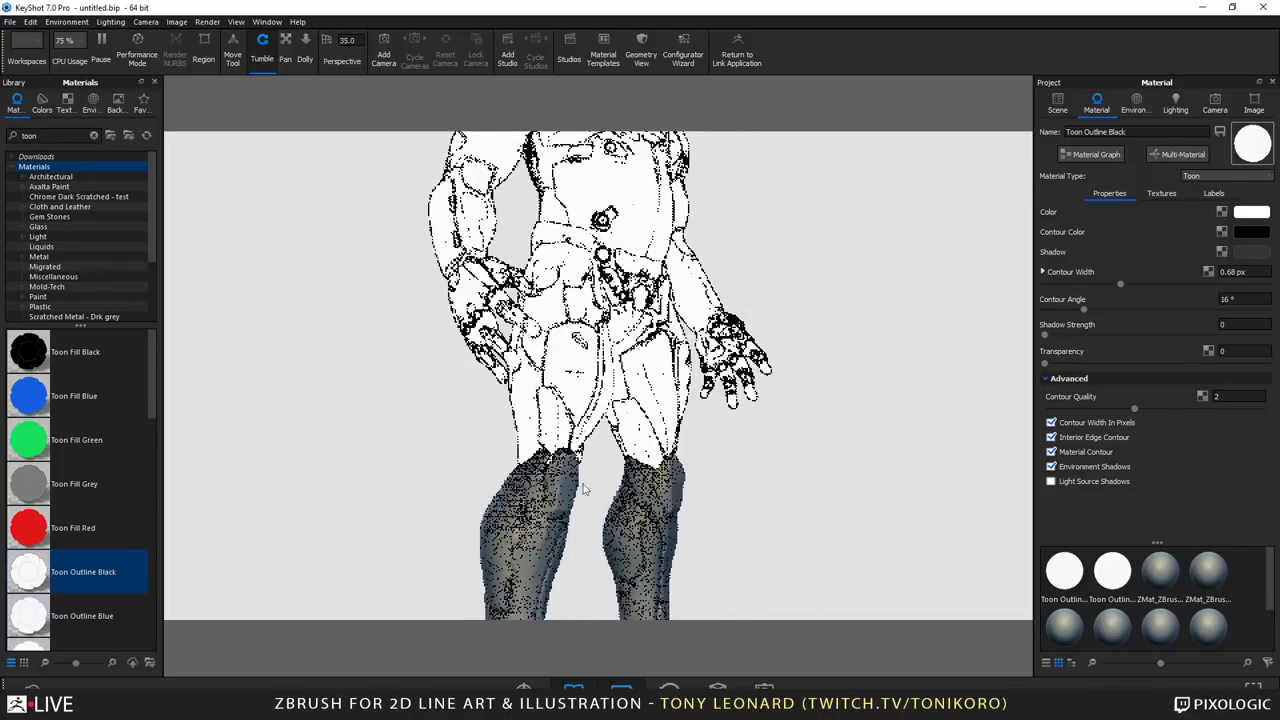
{"action": "right_click", "coordinate": [551, 490]}
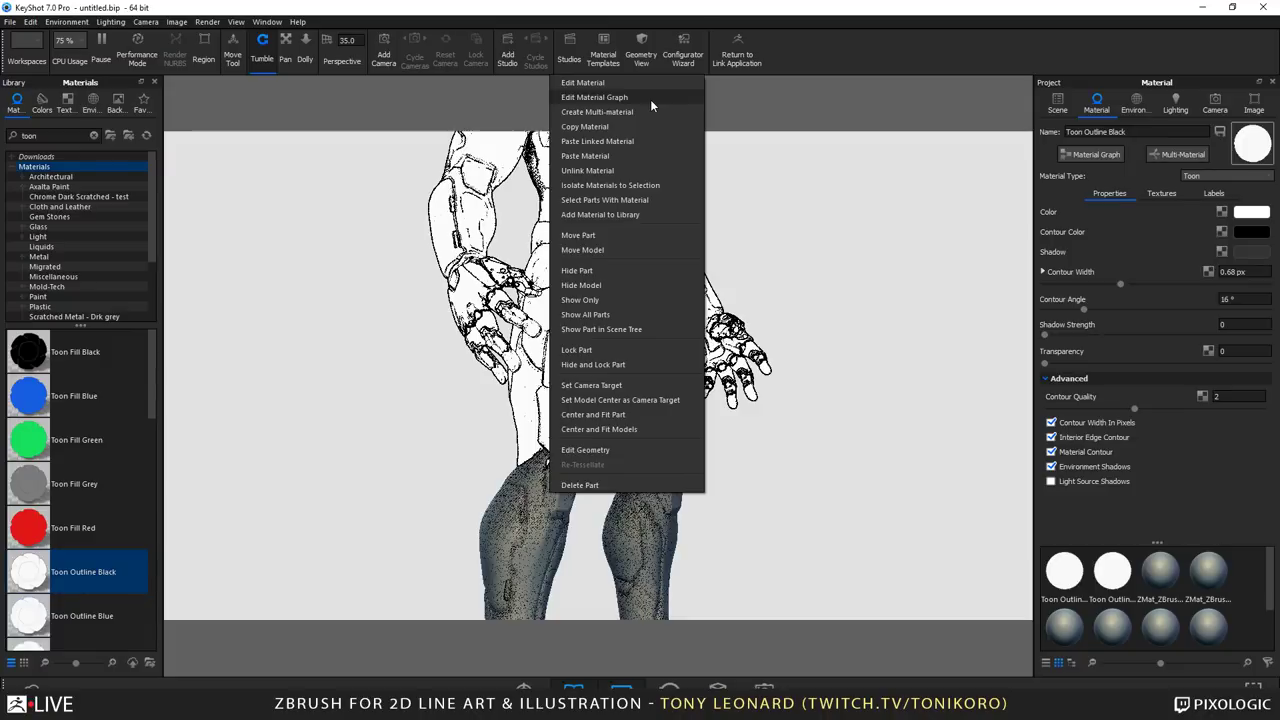
{"action": "left_click", "coordinate": [658, 141]}
{"action": "middle_click_drag", "start_coordinate": [655, 431], "coordinate": [640, 230]}
{"action": "right_click", "coordinate": [593, 448]}
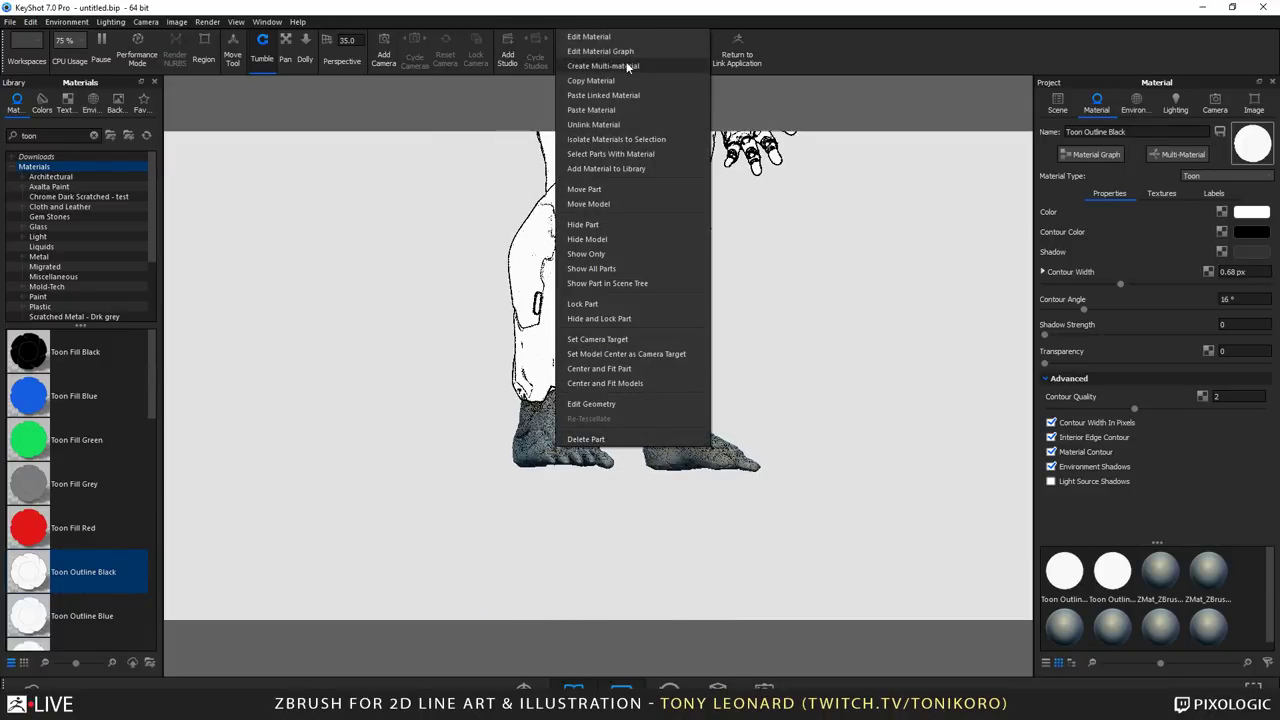
{"action": "left_click", "coordinate": [634, 96]}
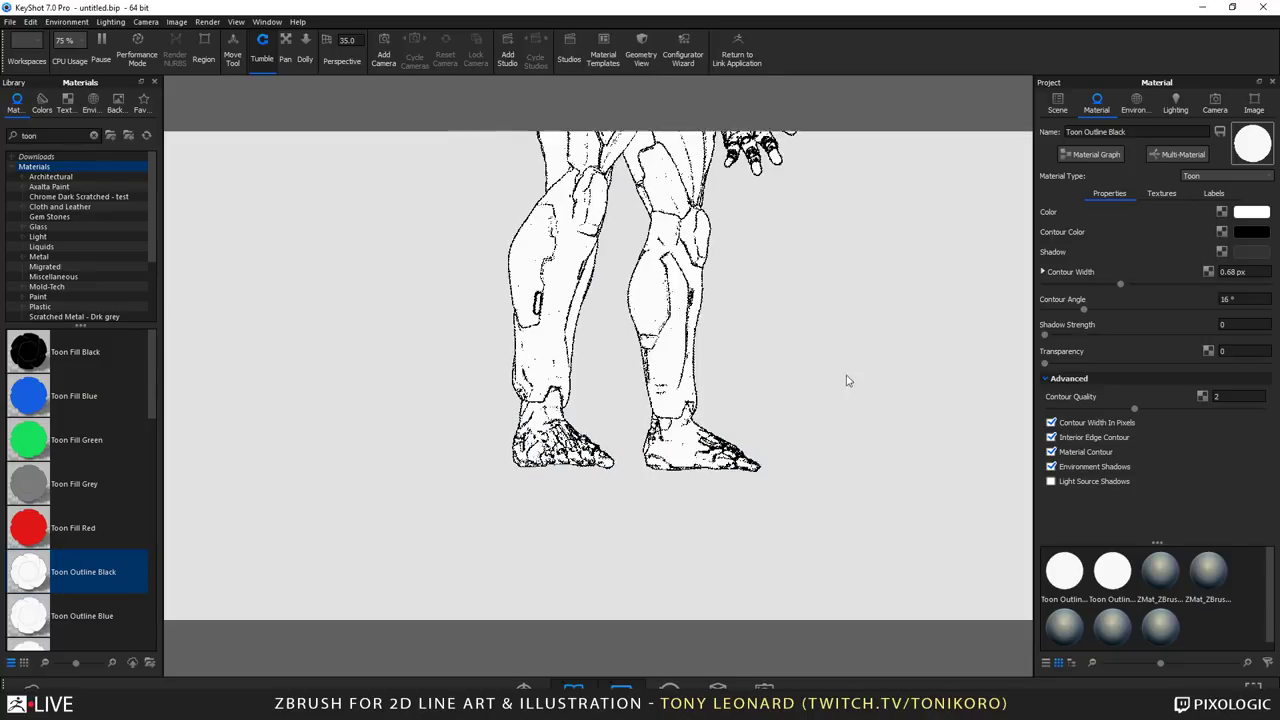
{"action": "scroll", "coordinate": [846, 377], "scroll_direction": "up", "scroll_amount": 5}
{"action": "scroll", "coordinate": [789, 491], "scroll_direction": "down", "scroll_amount": 3}
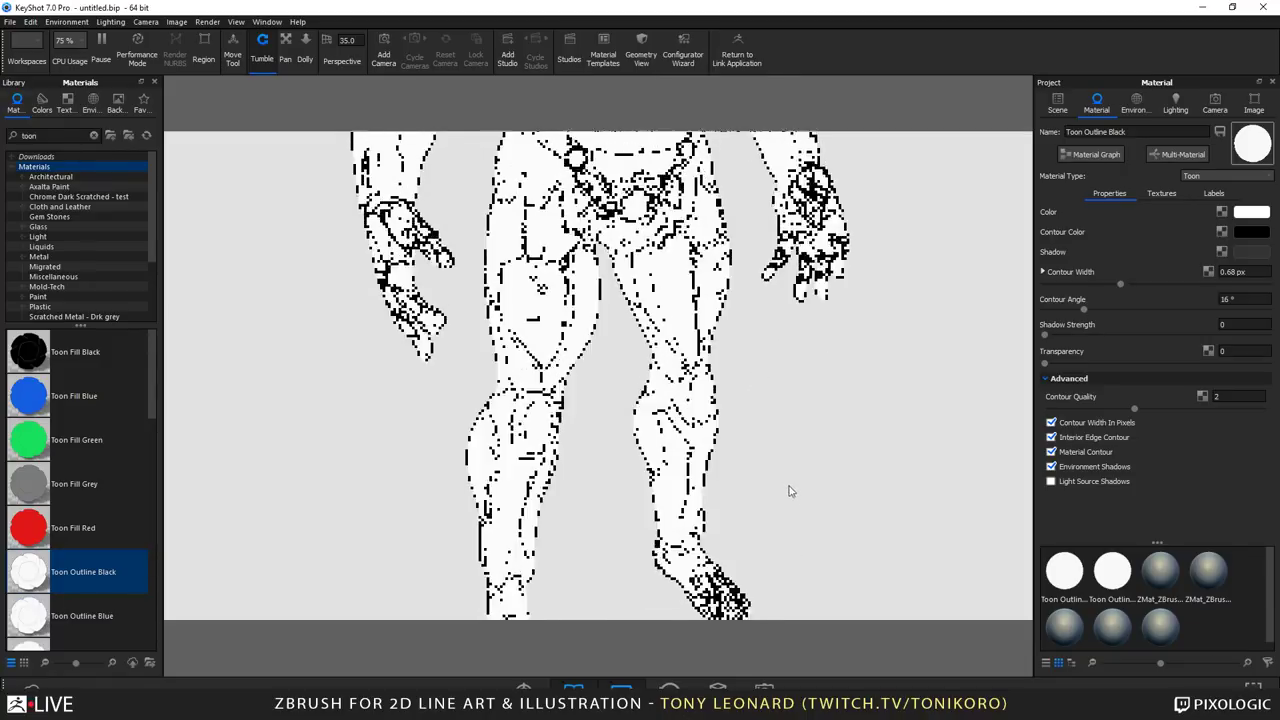
{"action": "scroll", "coordinate": [802, 492], "scroll_direction": "down", "scroll_amount": 5}
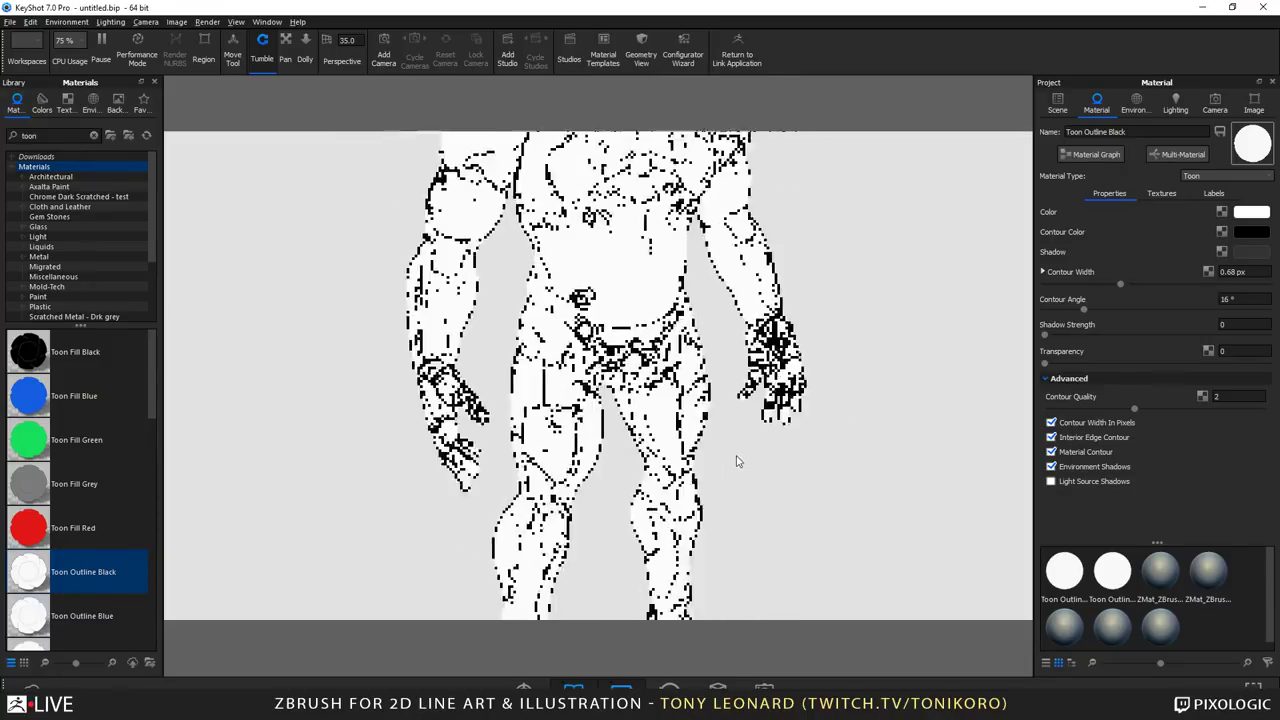
{"action": "left_click_drag", "start_coordinate": [735, 488], "coordinate": [763, 465]}
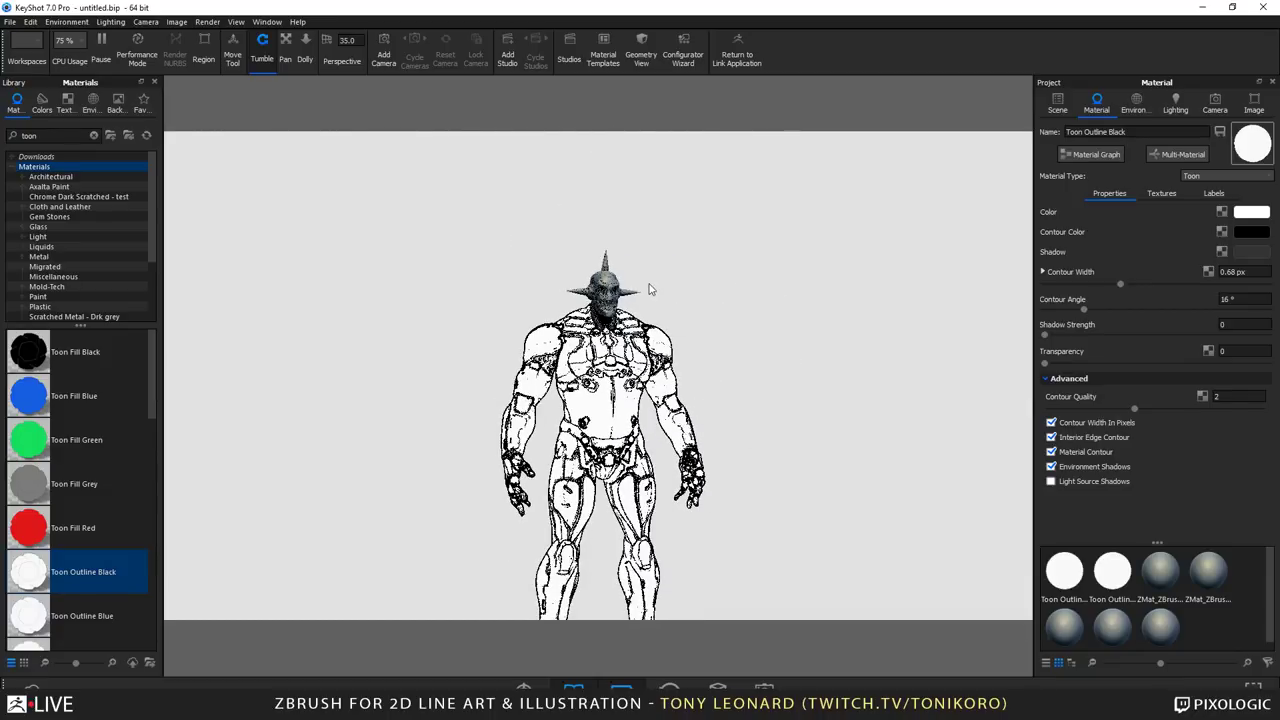
{"action": "scroll", "coordinate": [723, 418], "scroll_direction": "up", "scroll_amount": 5}
{"action": "scroll", "coordinate": [723, 418], "scroll_direction": "up", "scroll_amount": 4}
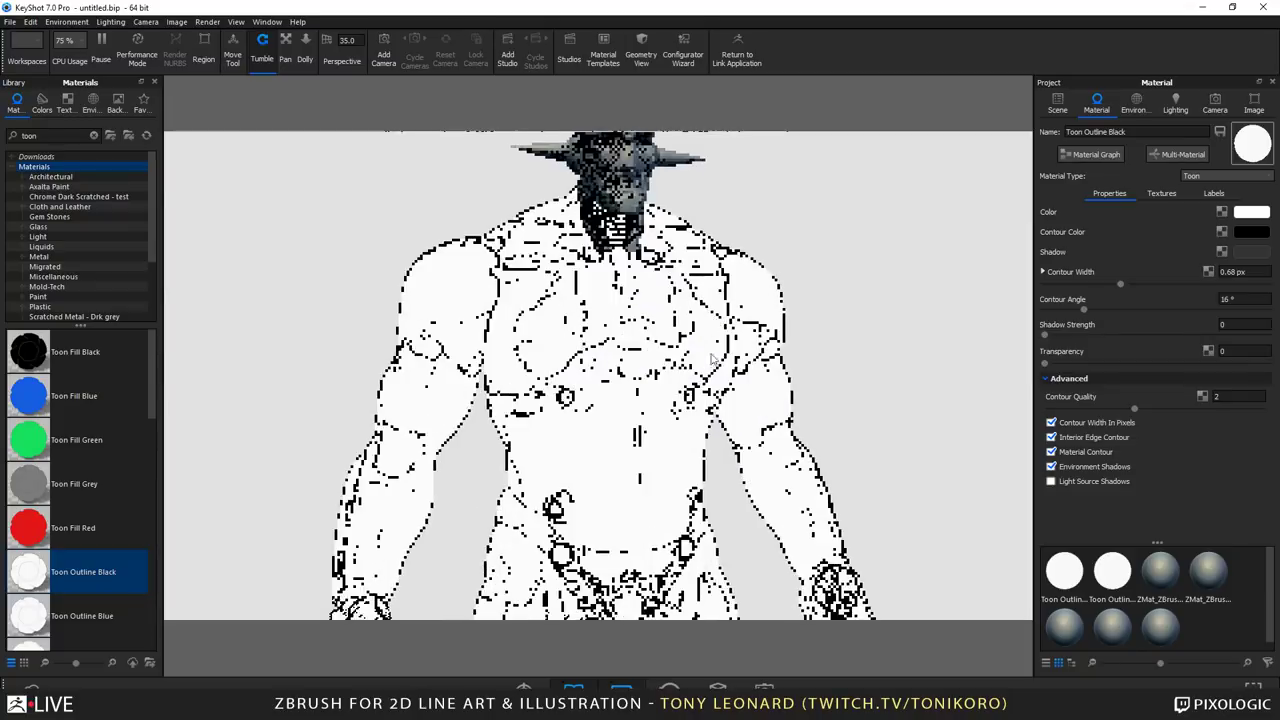
Step: Apply the linked toon outline material to the head and its headgear pieces
{"action": "right_click", "coordinate": [630, 250]}
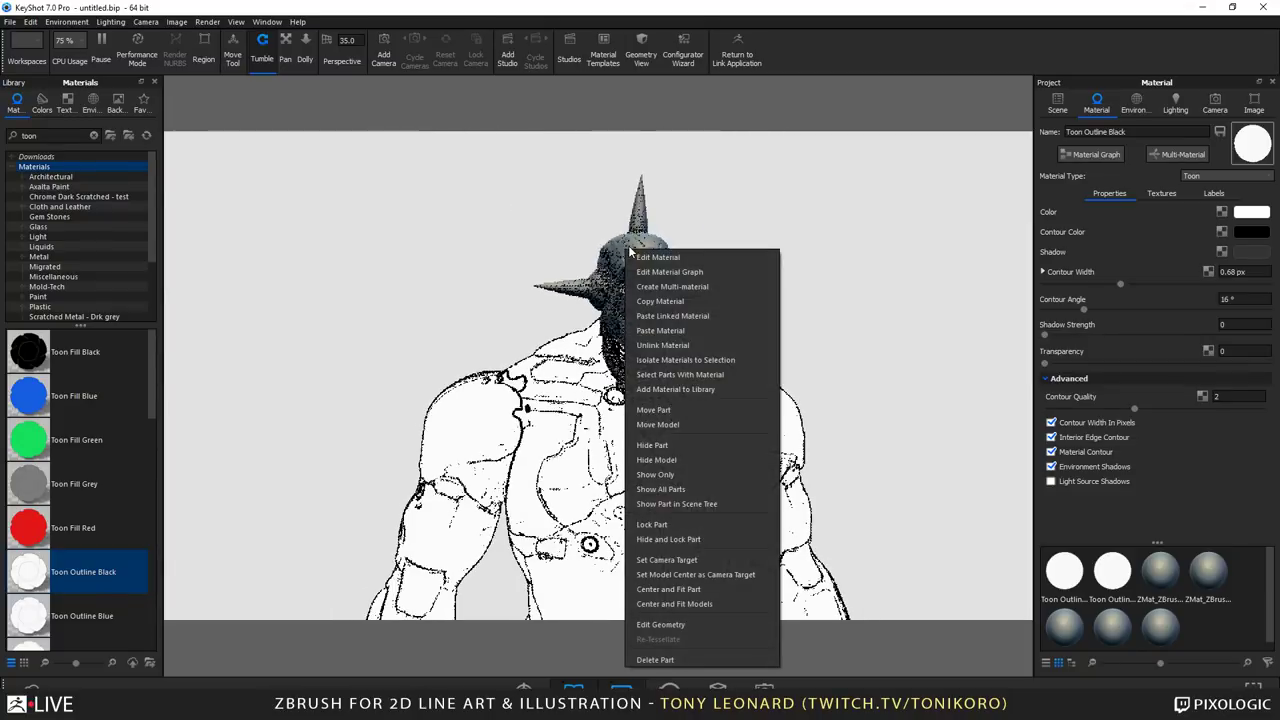
{"action": "left_click", "coordinate": [680, 315]}
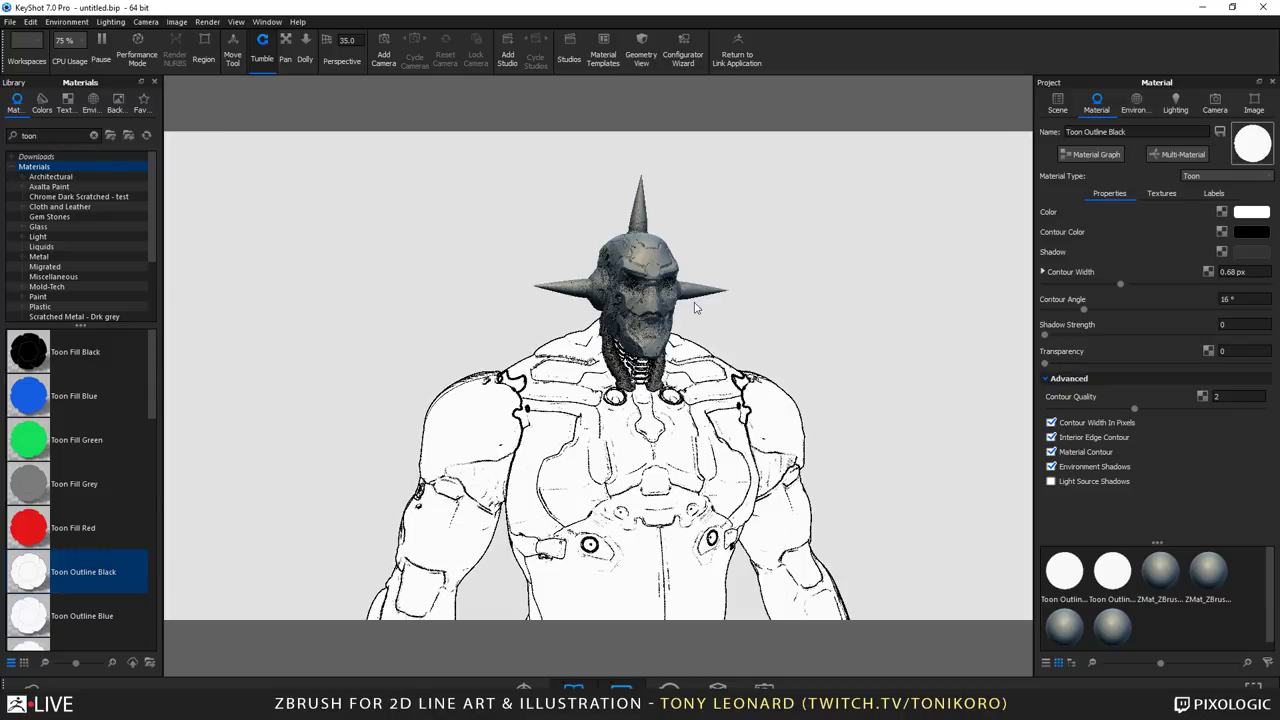
{"action": "left_click_drag", "start_coordinate": [963, 380], "coordinate": [690, 268]}
{"action": "right_click", "coordinate": [693, 285]}
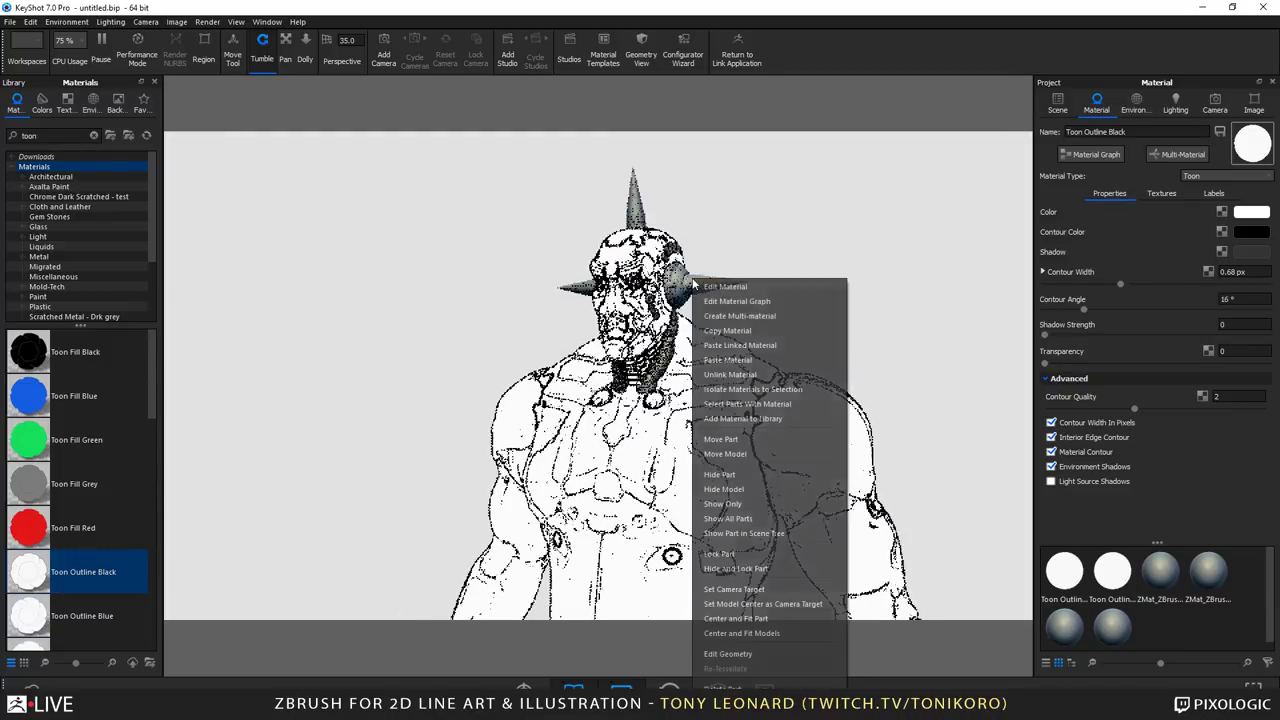
{"action": "left_click", "coordinate": [745, 360]}
{"action": "right_click", "coordinate": [665, 360]}
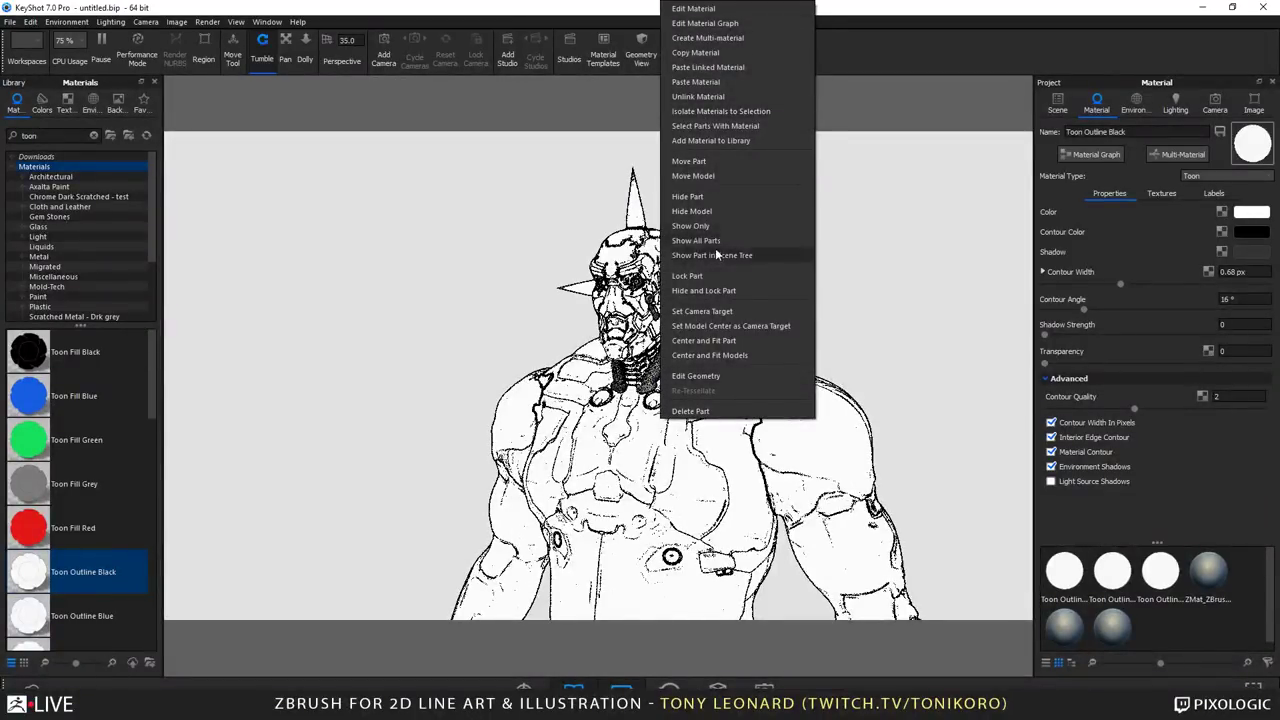
{"action": "left_click", "coordinate": [724, 67]}
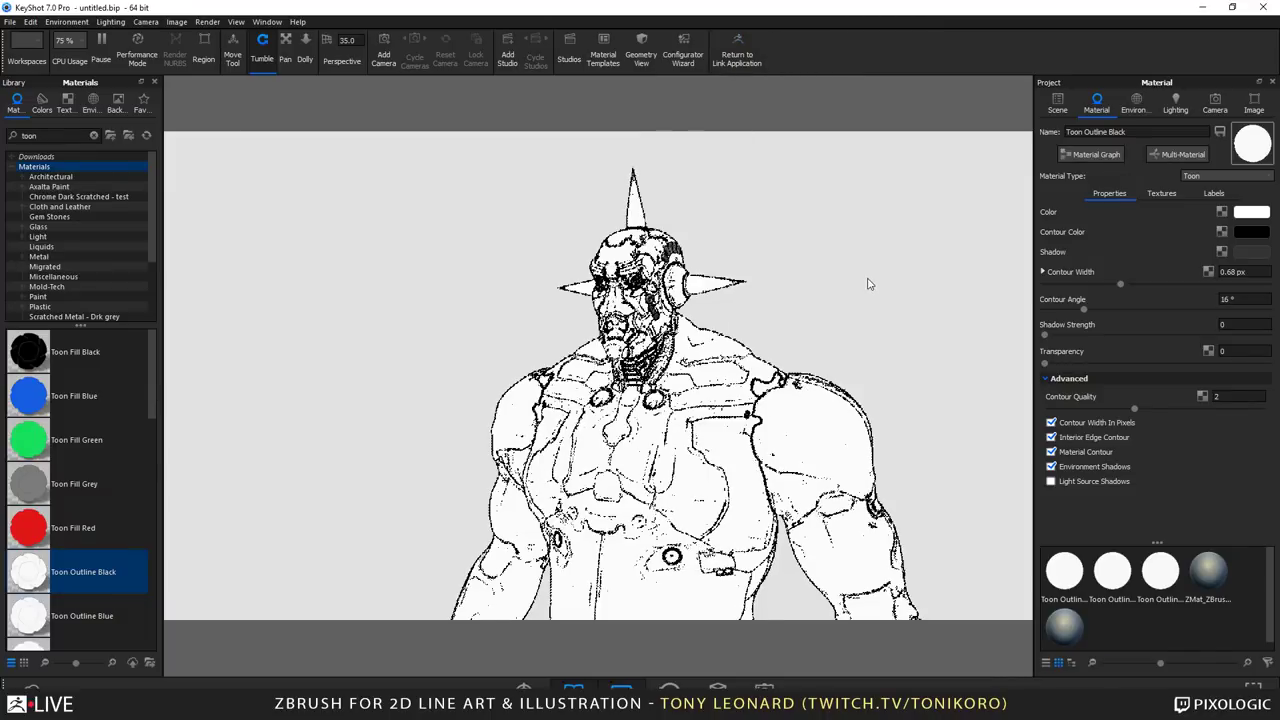
{"action": "scroll", "coordinate": [800, 400], "scroll_direction": "up", "scroll_amount": 5}
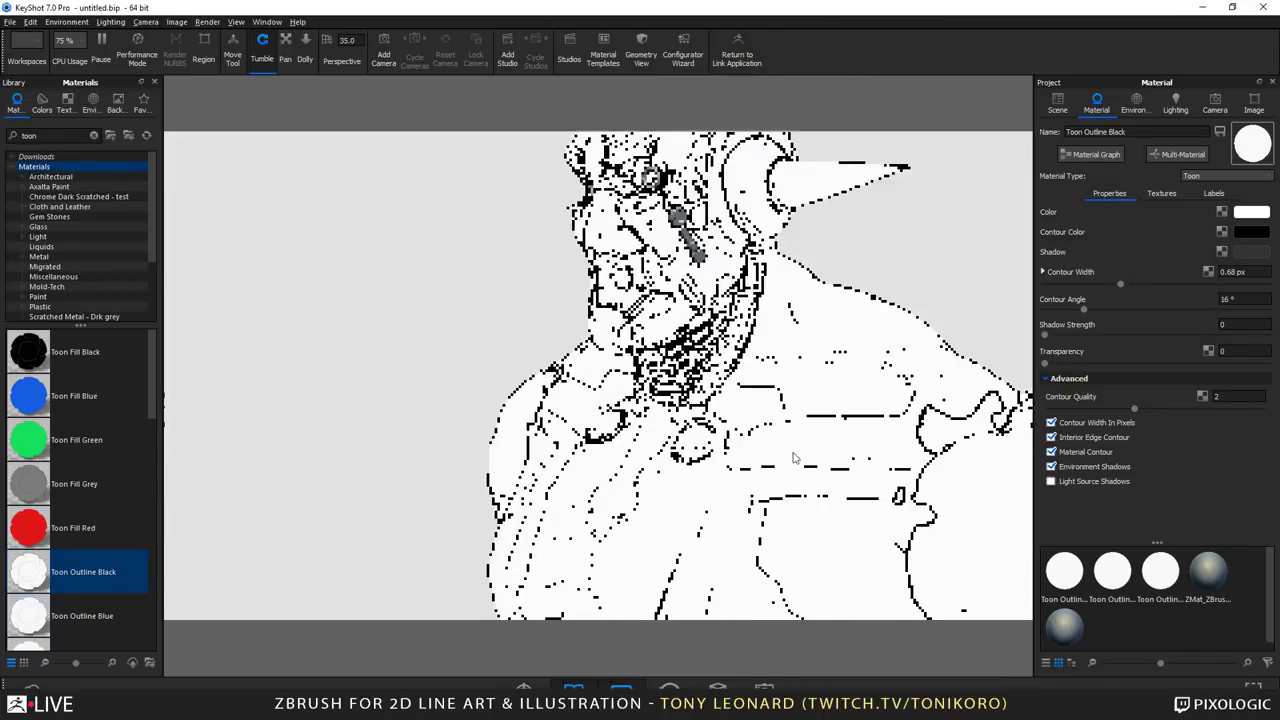
{"action": "scroll", "coordinate": [793, 458], "scroll_direction": "down", "scroll_amount": 5}
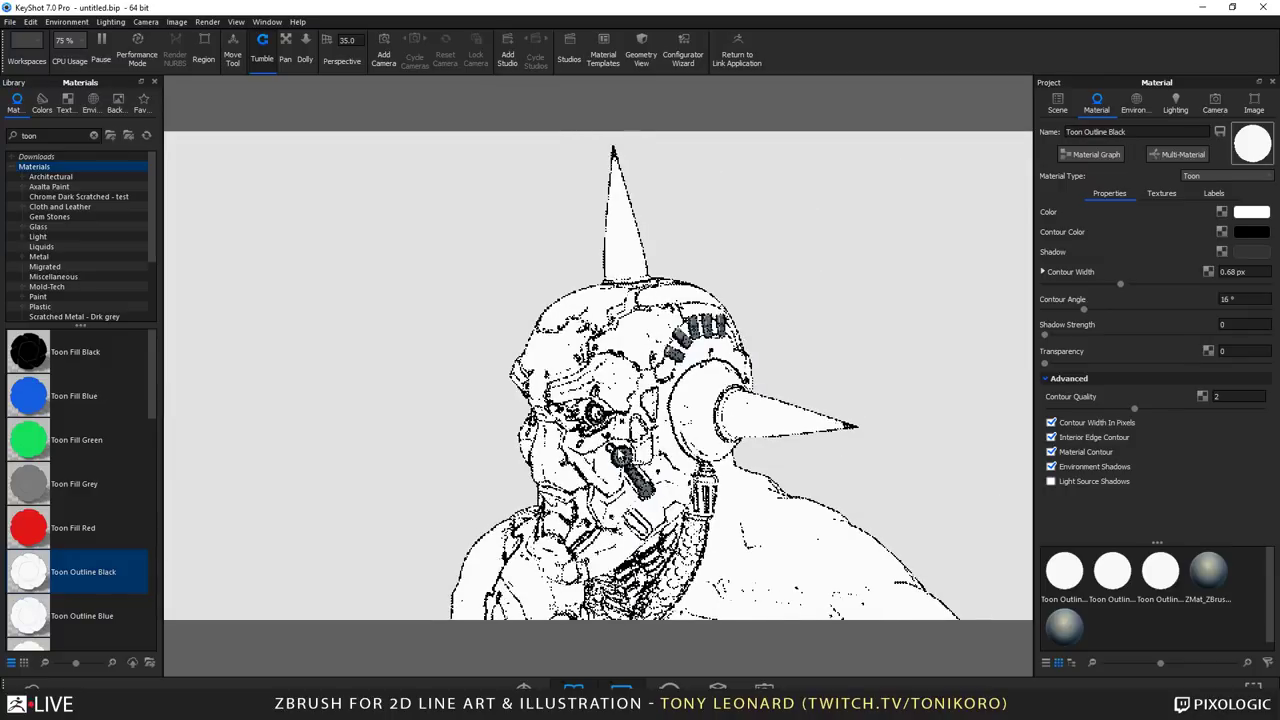
{"action": "right_click", "coordinate": [625, 461]}
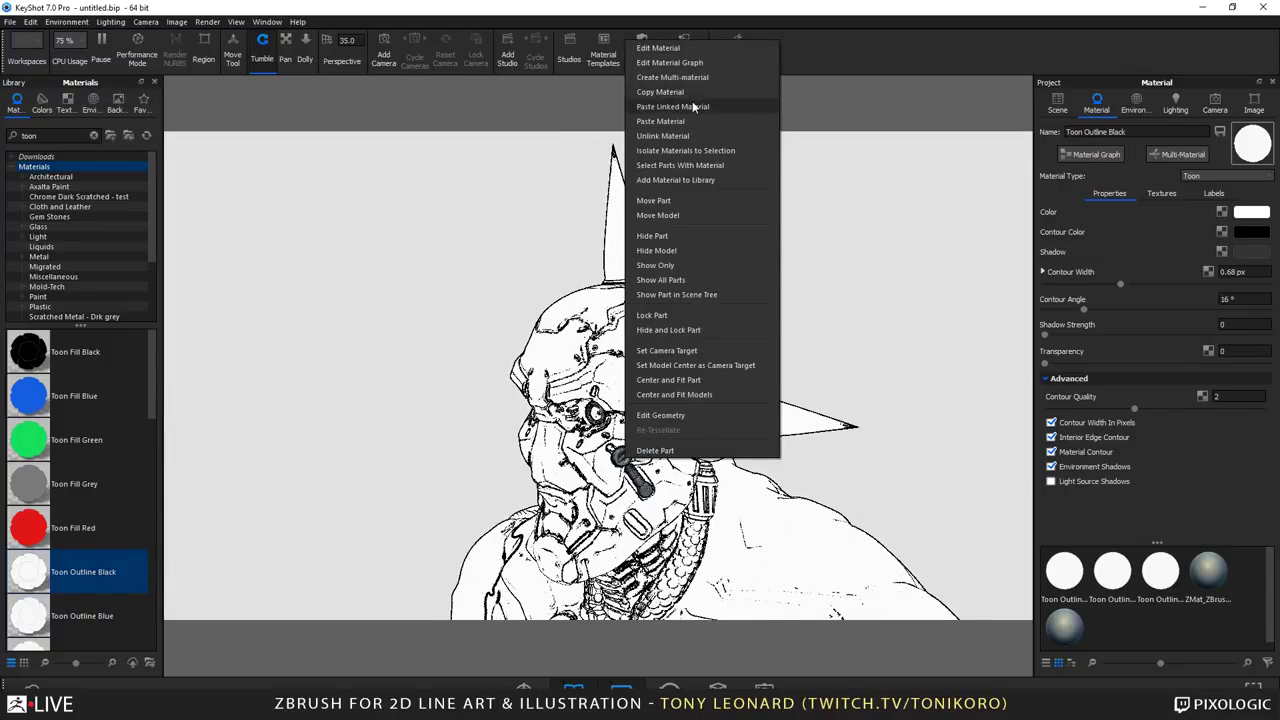
{"action": "left_click", "coordinate": [697, 103]}
{"action": "right_click", "coordinate": [726, 424]}
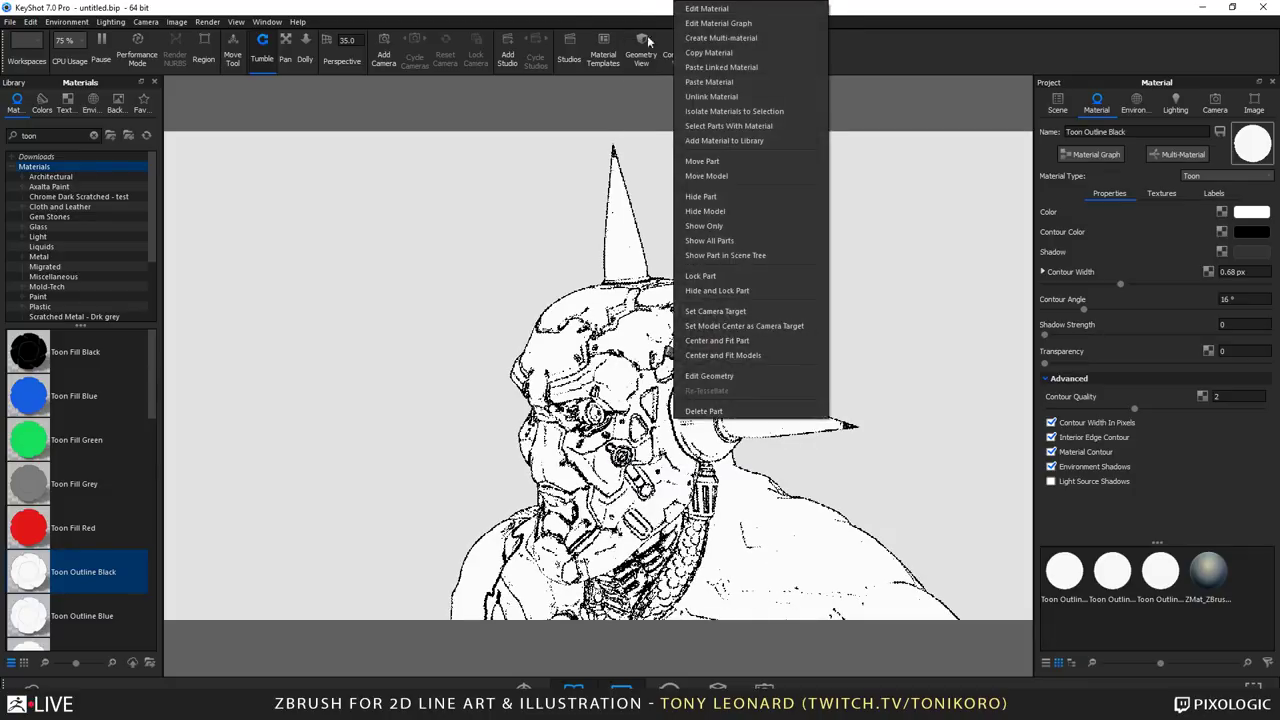
{"action": "left_click", "coordinate": [721, 85]}
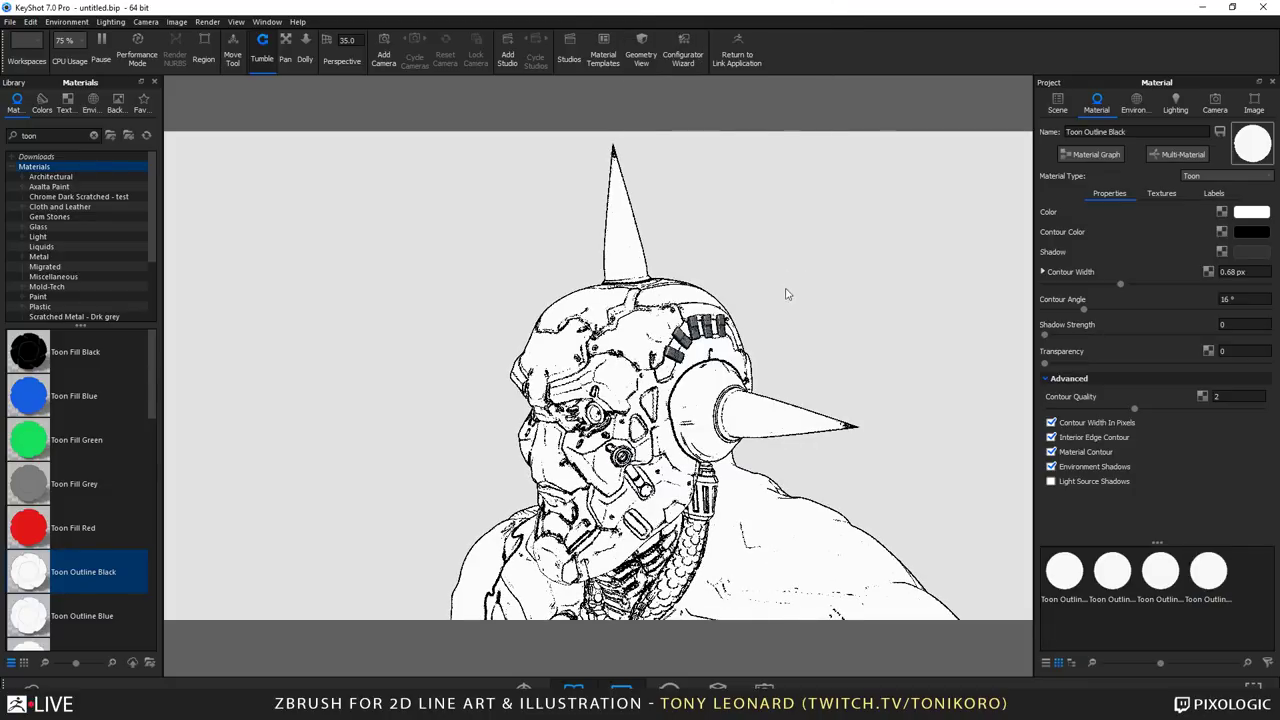
{"action": "scroll", "coordinate": [670, 415], "scroll_direction": "down", "scroll_amount": 3}
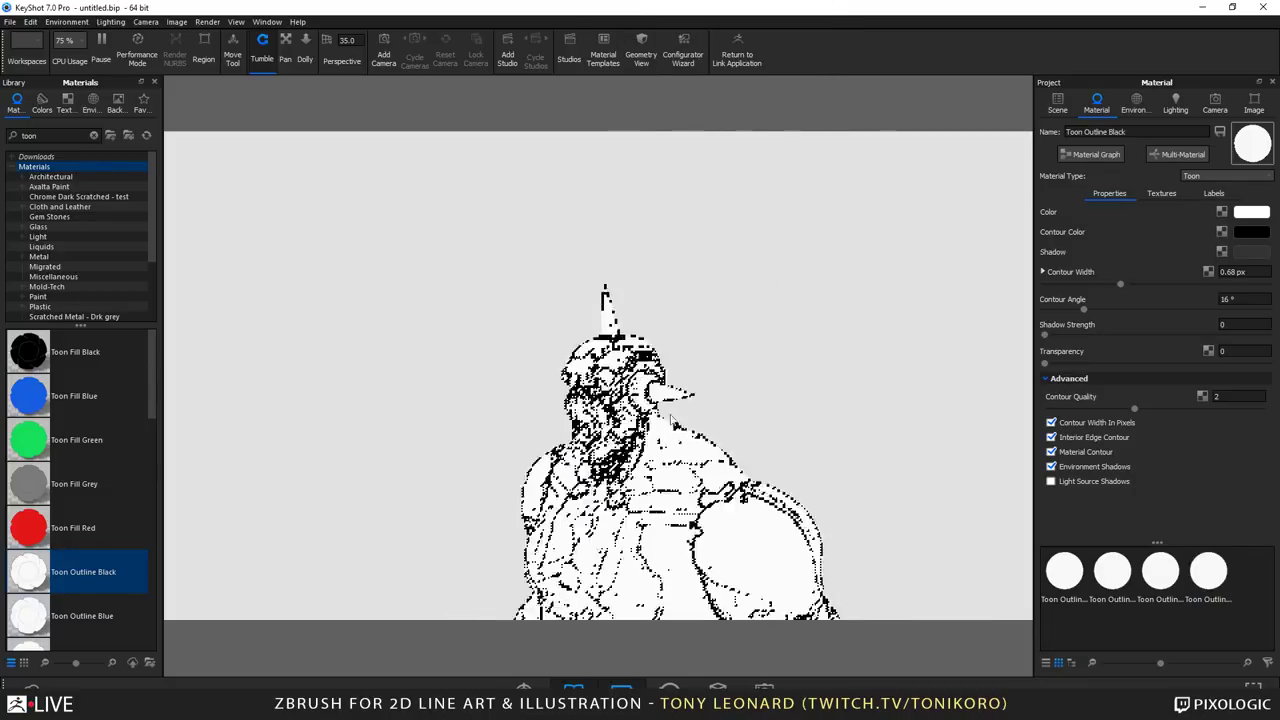
{"action": "scroll", "coordinate": [729, 200], "scroll_direction": "up", "scroll_amount": 5}
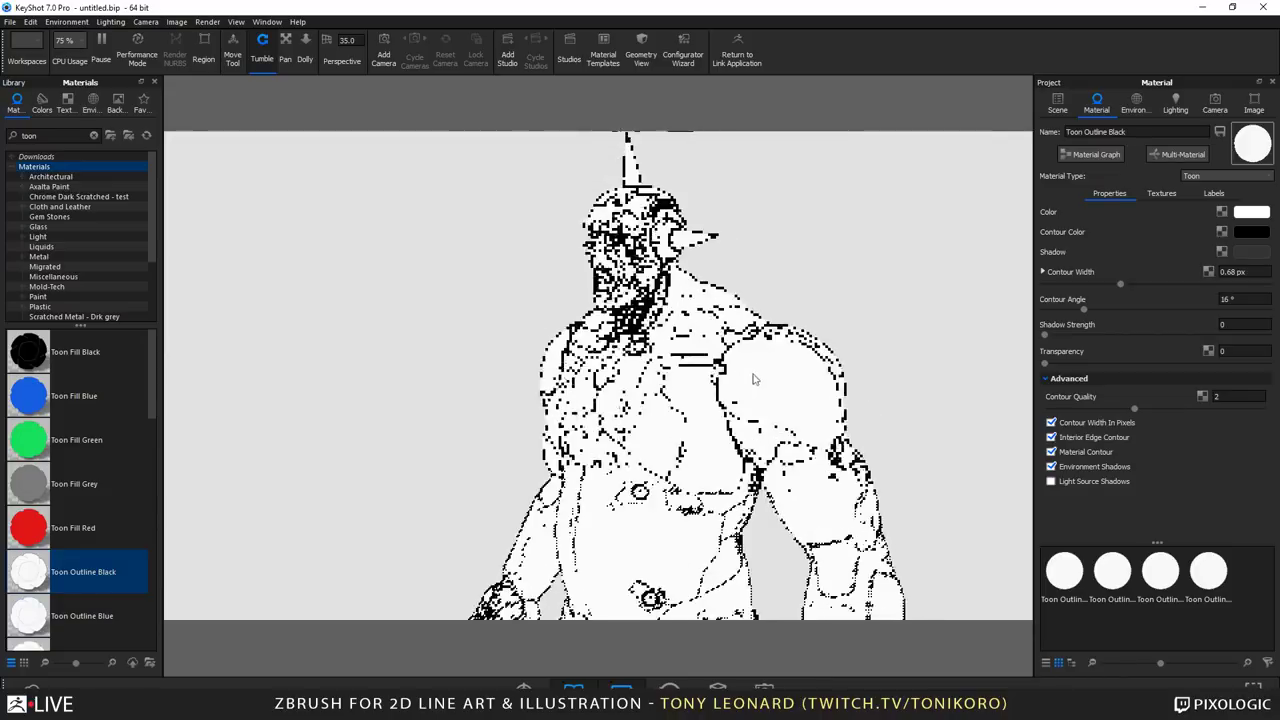
Step: Unlink the arms from the shared toon outline material
{"action": "left_click_drag", "start_coordinate": [755, 379], "coordinate": [775, 335]}
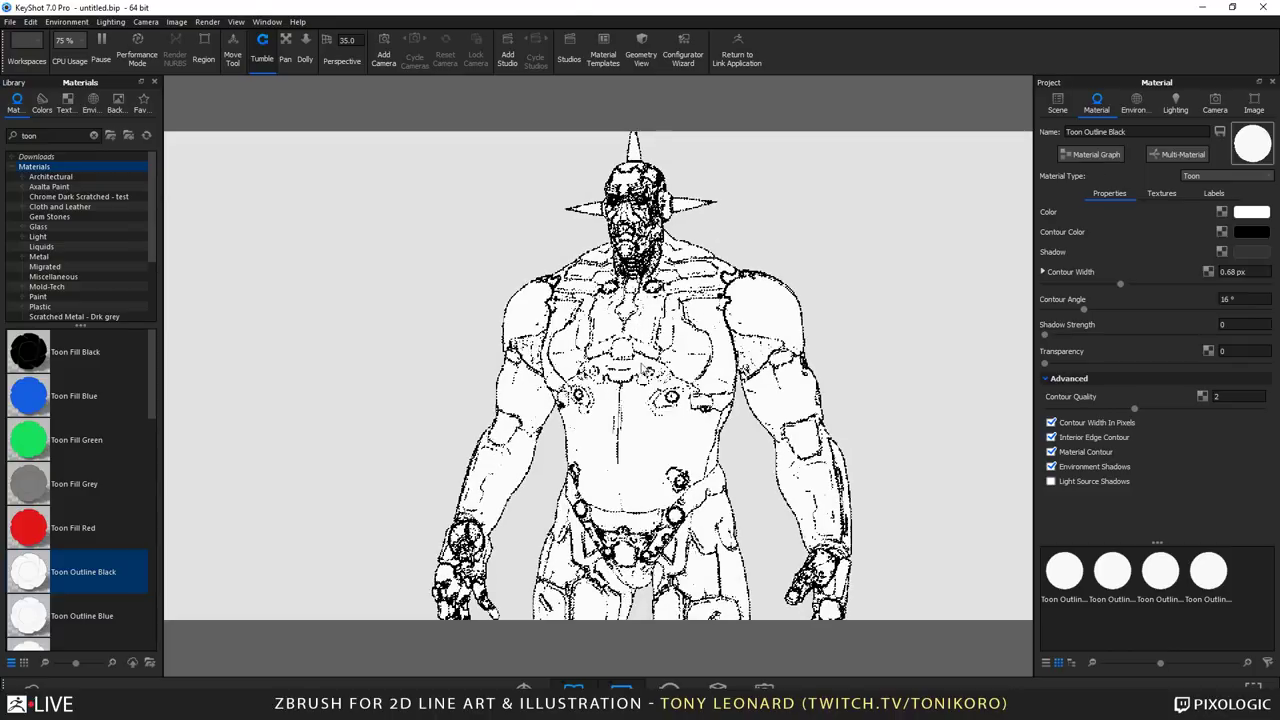
{"action": "left_click_drag", "start_coordinate": [800, 418], "coordinate": [744, 302]}
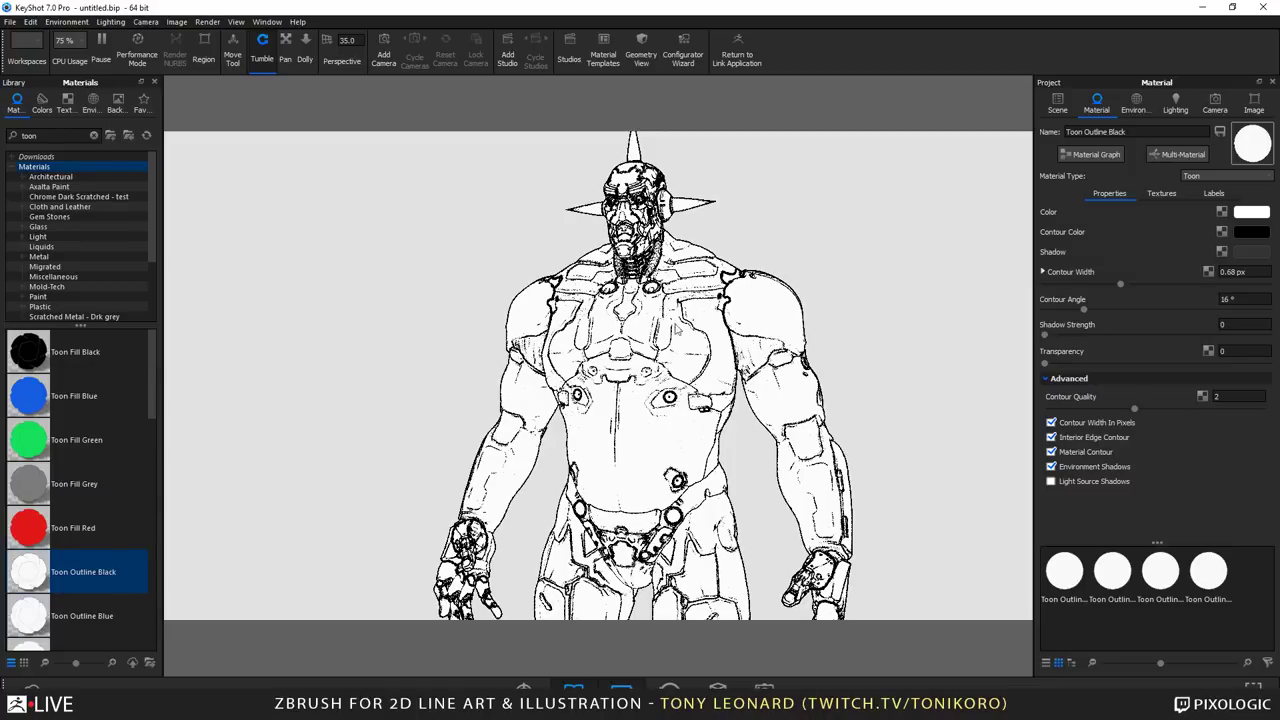
{"action": "right_click", "coordinate": [757, 314]}
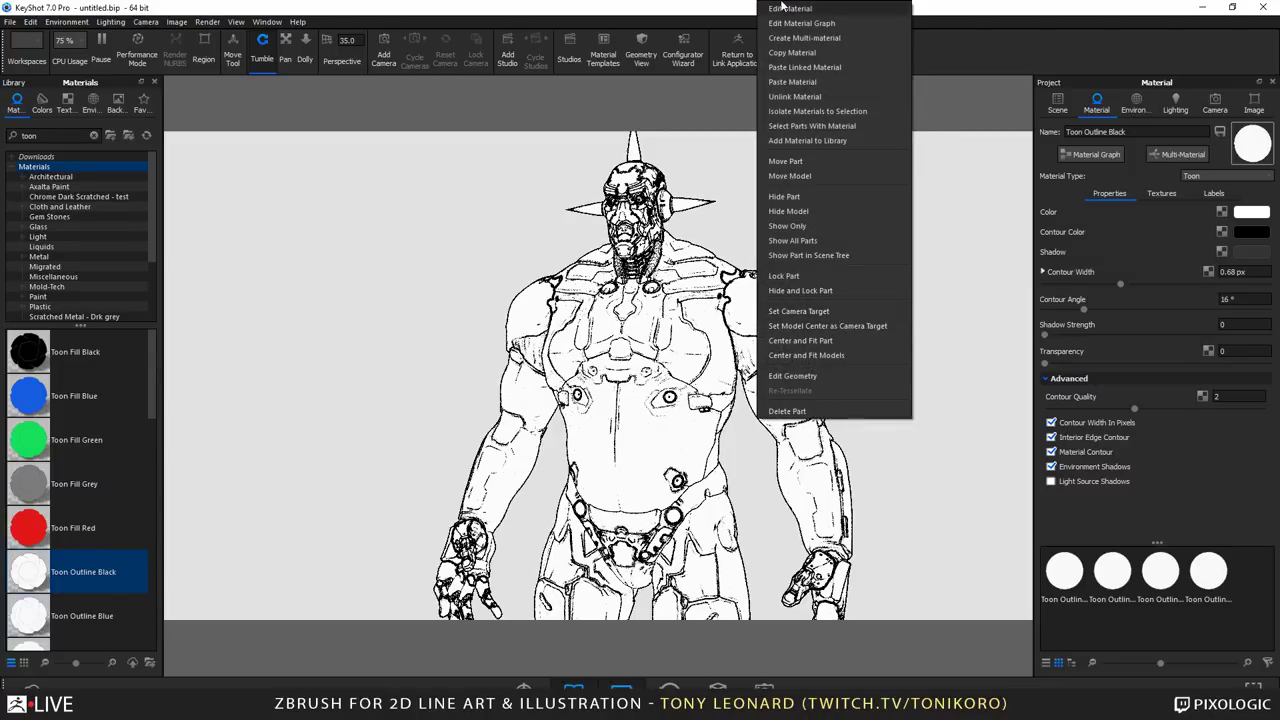
{"action": "left_click", "coordinate": [813, 96]}
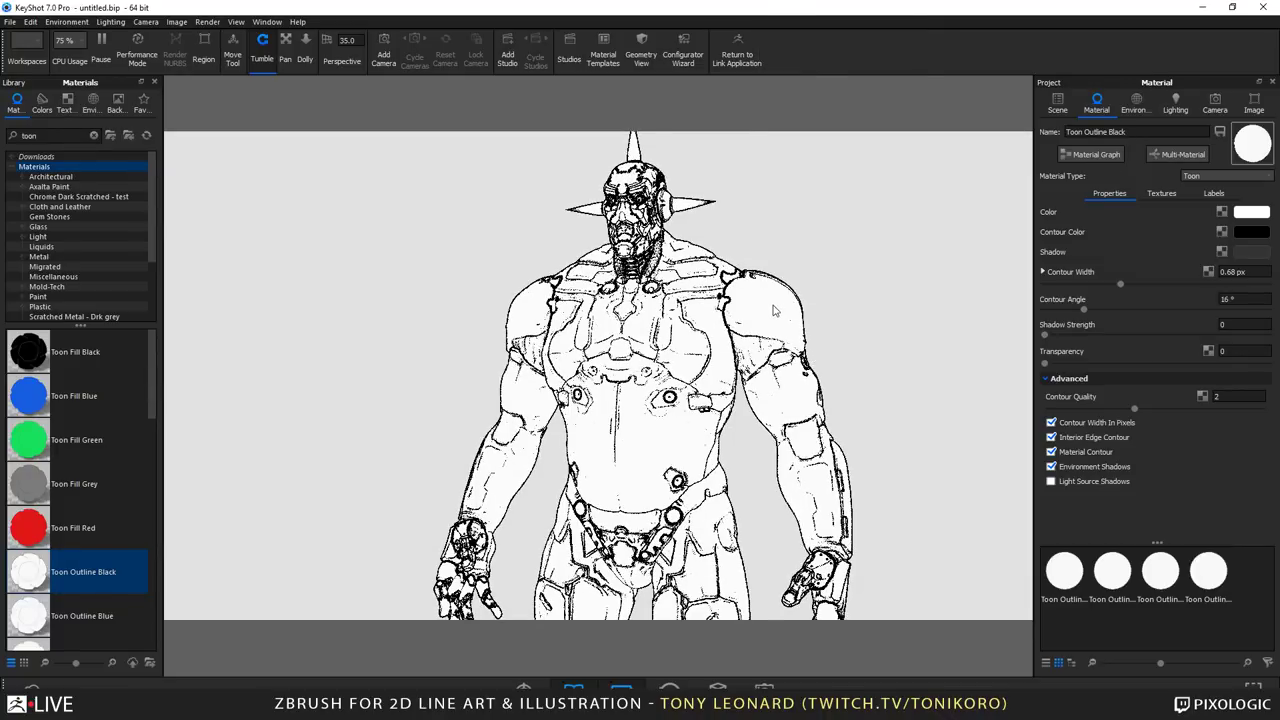
Step: Give the arms' toon material a cool dark grey fill (RGB 108, 109, 114)
{"action": "right_click", "coordinate": [787, 291]}
{"action": "left_click", "coordinate": [806, 9]}
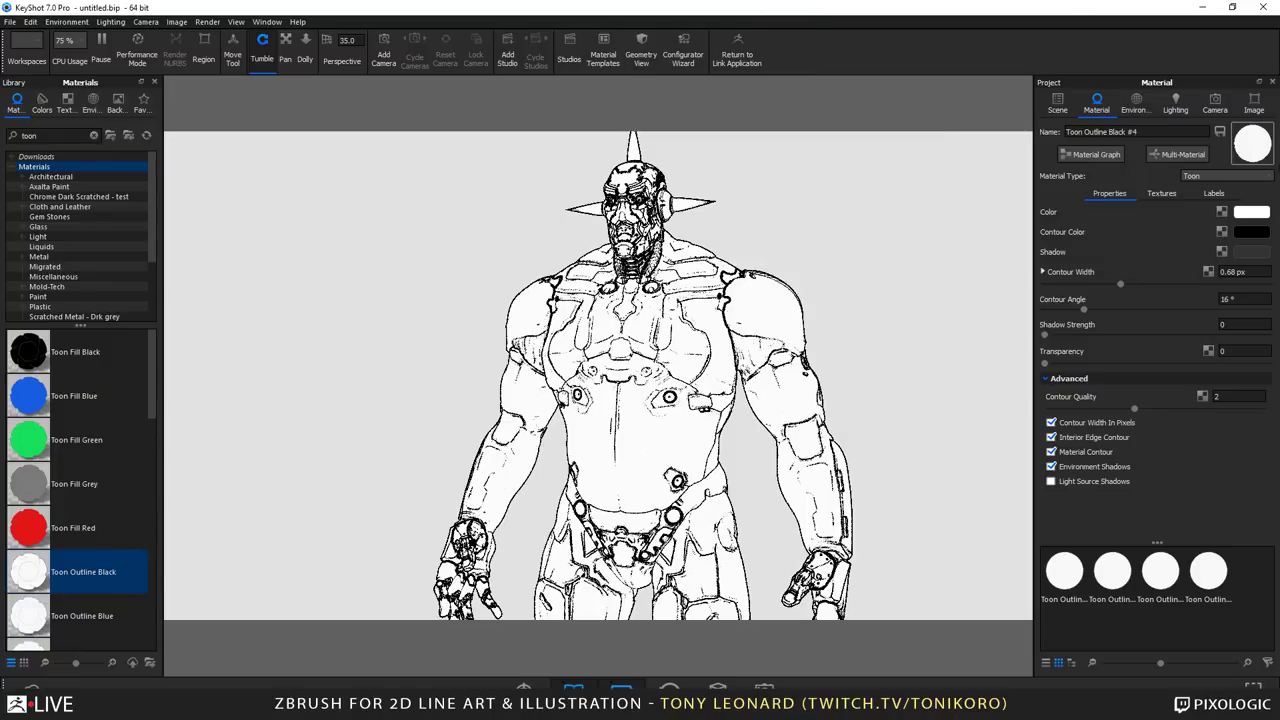
{"action": "left_click", "coordinate": [1251, 212]}
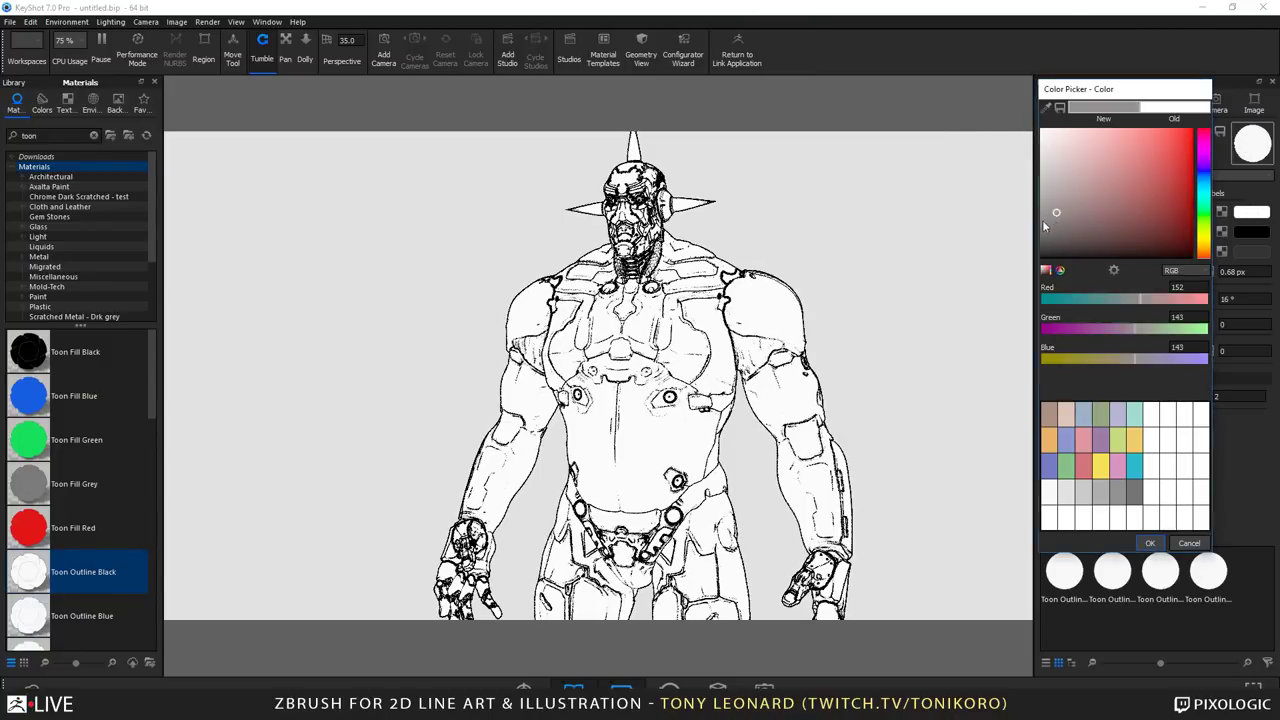
{"action": "left_click_drag", "start_coordinate": [1042, 220], "coordinate": [1036, 223]}
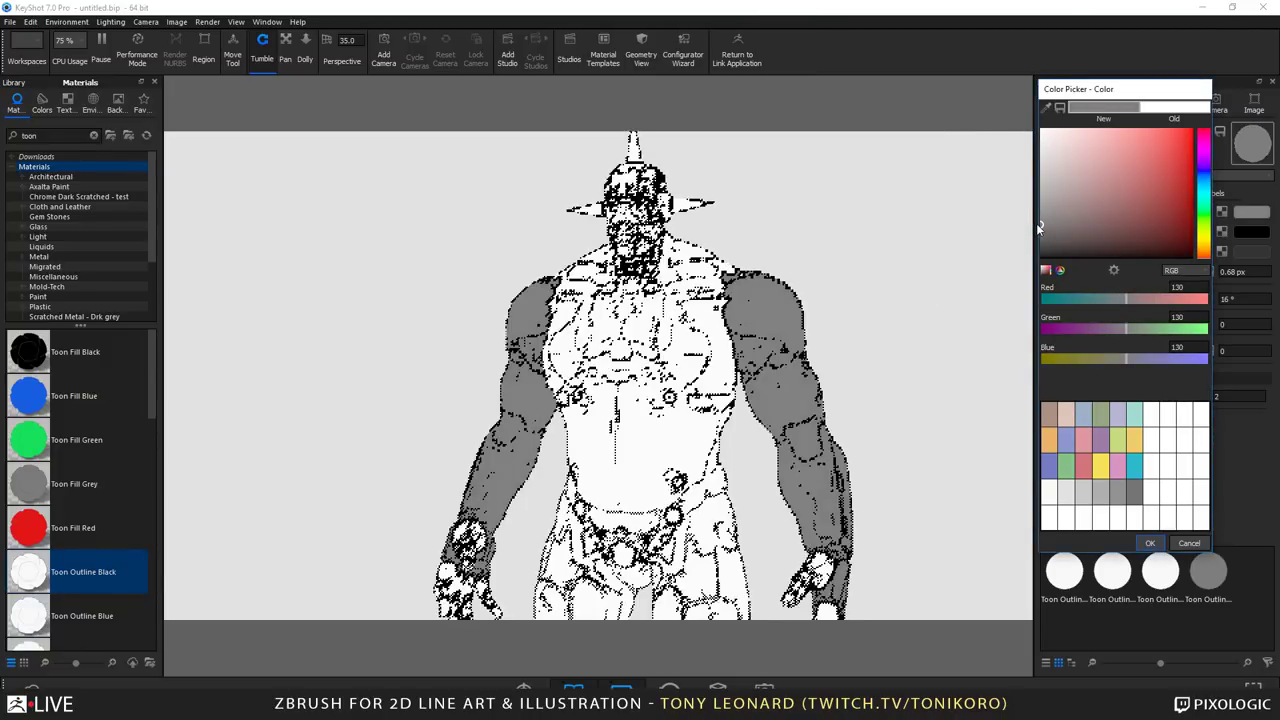
{"action": "left_click_drag", "start_coordinate": [1207, 160], "coordinate": [1208, 180]}
{"action": "left_click_drag", "start_coordinate": [1052, 226], "coordinate": [1054, 231]}
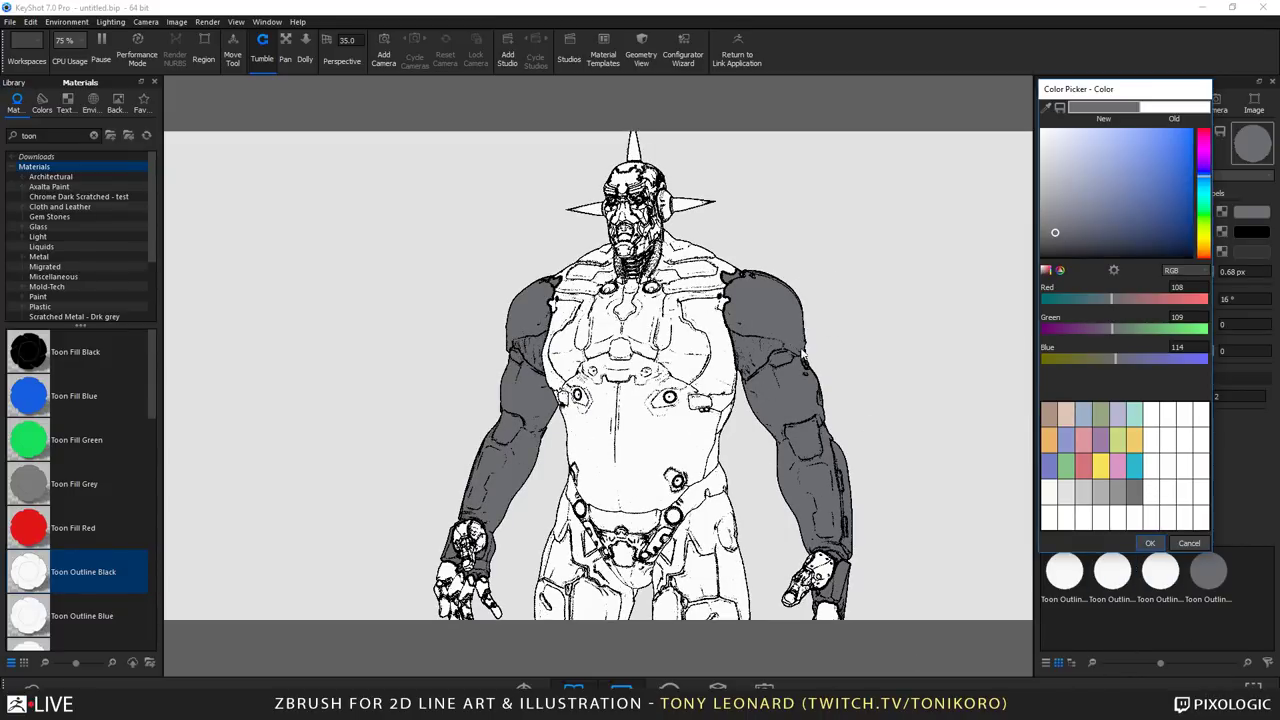
Step: Orbit the figure from side to front to check the grey arms, then switch toward ZBrush
{"action": "left_click_drag", "start_coordinate": [607, 507], "coordinate": [696, 342]}
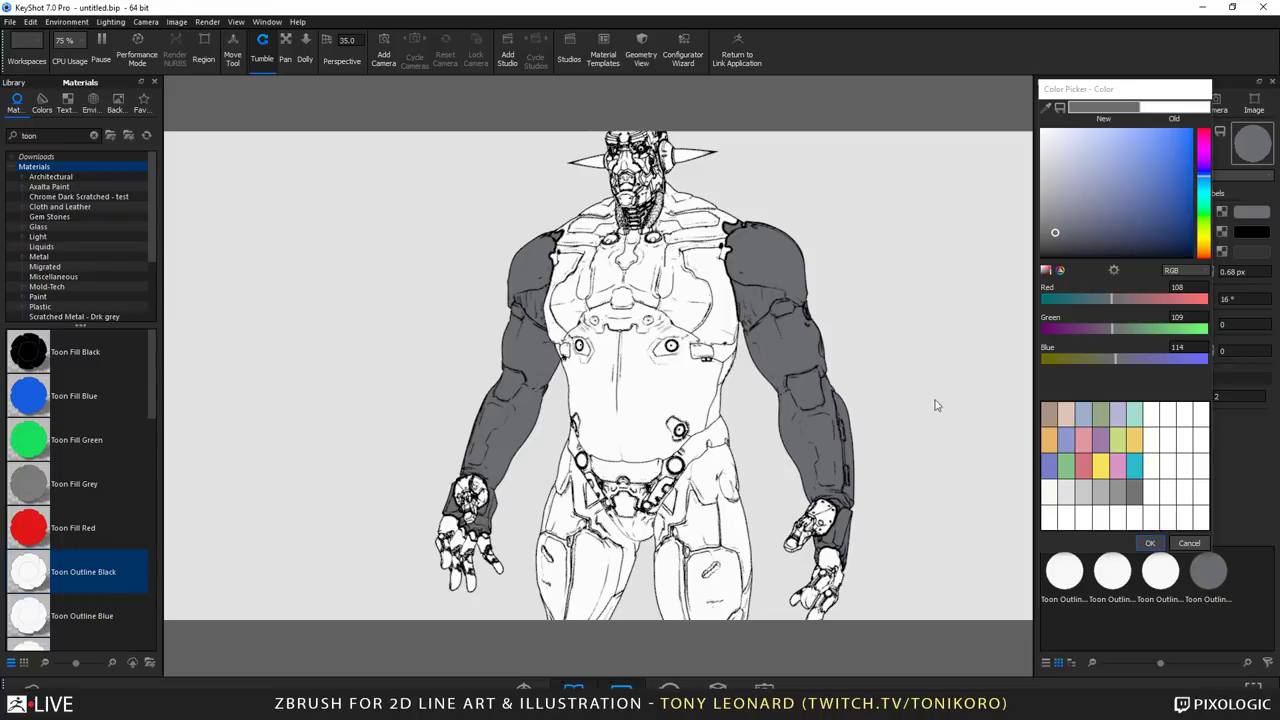
{"action": "left_click_drag", "start_coordinate": [915, 407], "coordinate": [793, 345]}
{"action": "left_click_drag", "start_coordinate": [676, 445], "coordinate": [762, 410]}
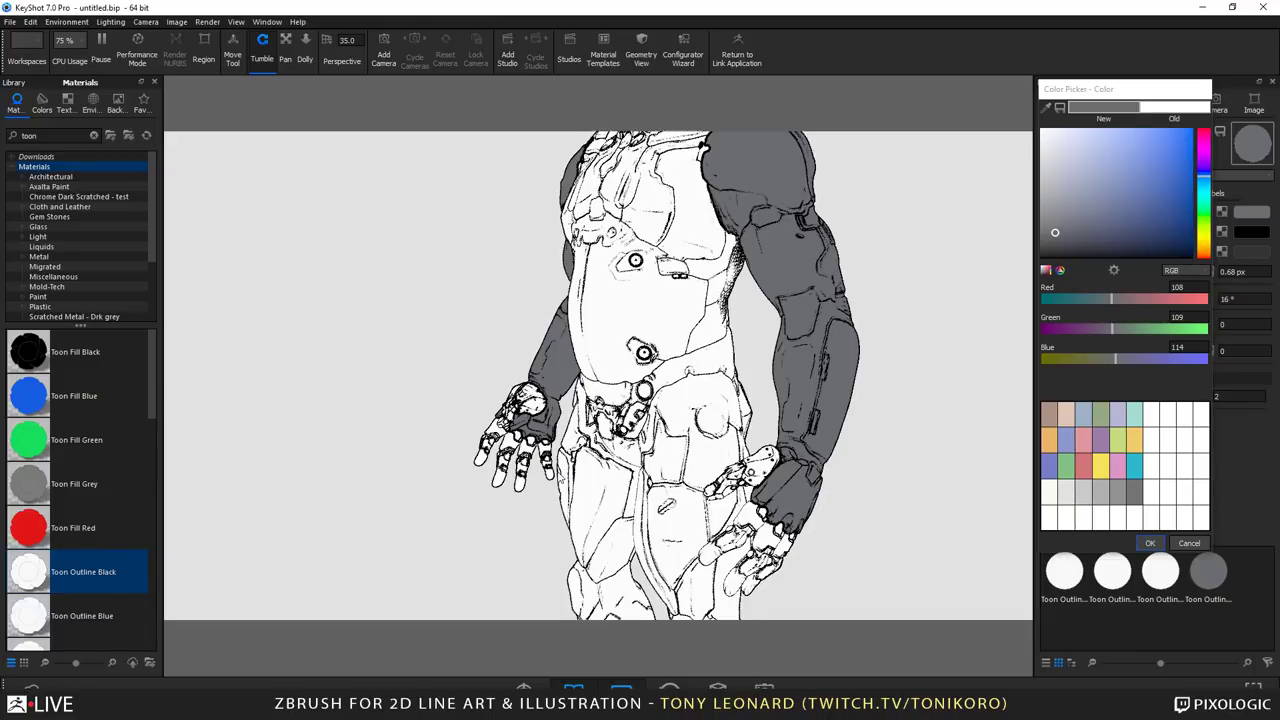
{"action": "left_click_drag", "start_coordinate": [600, 380], "coordinate": [538, 395]}
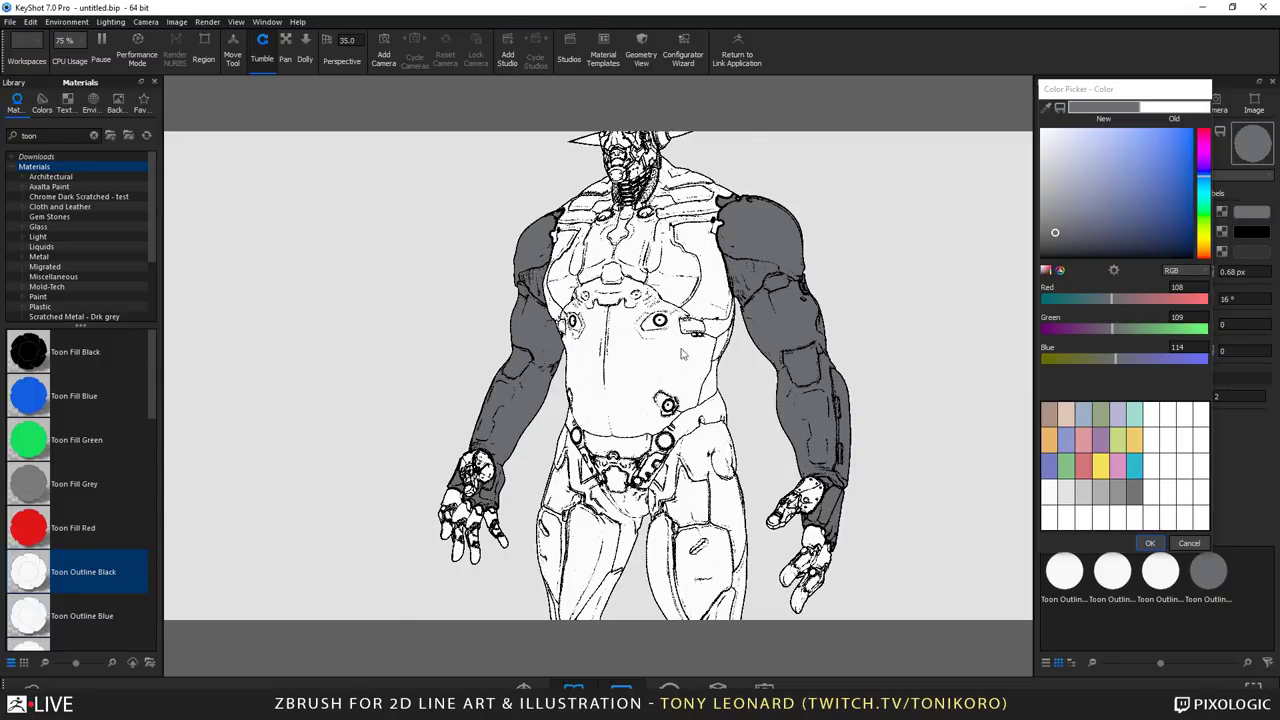
{"action": "key", "text": "alt+Tab"}
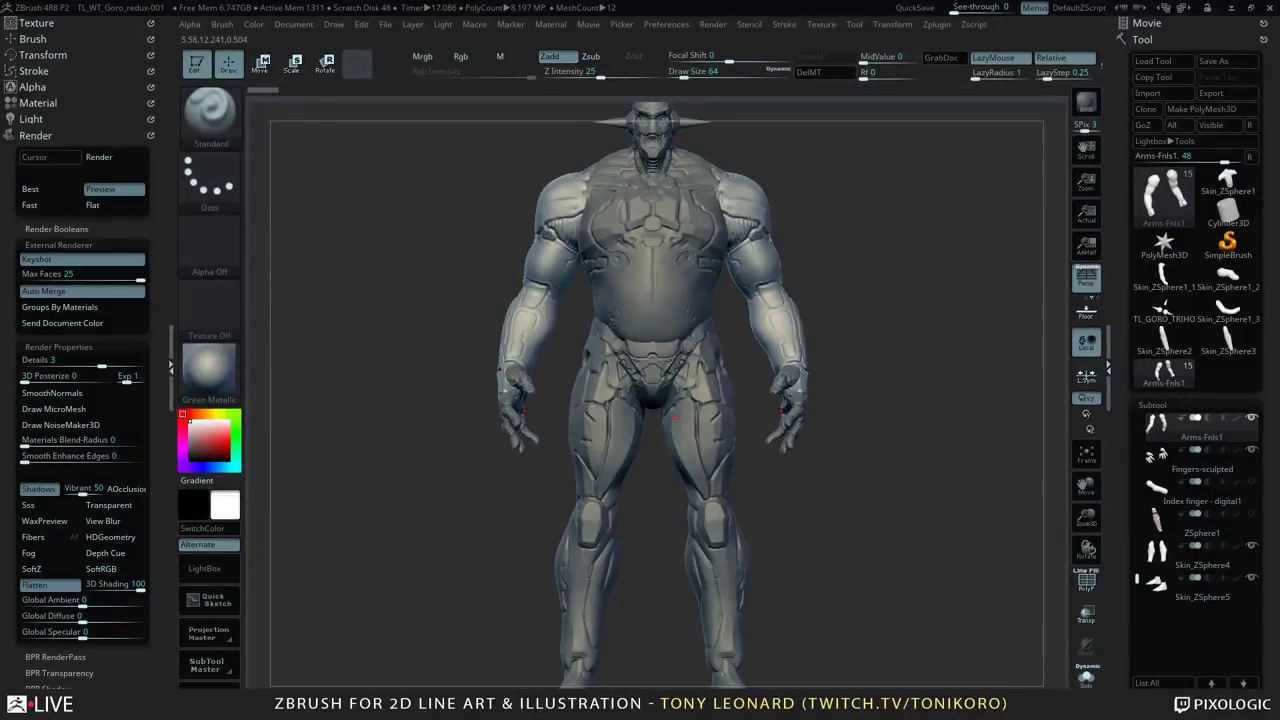
Step: Set the outline material's fill colour to pure white (255, 255, 255)
{"action": "key", "text": "alt+Tab"}
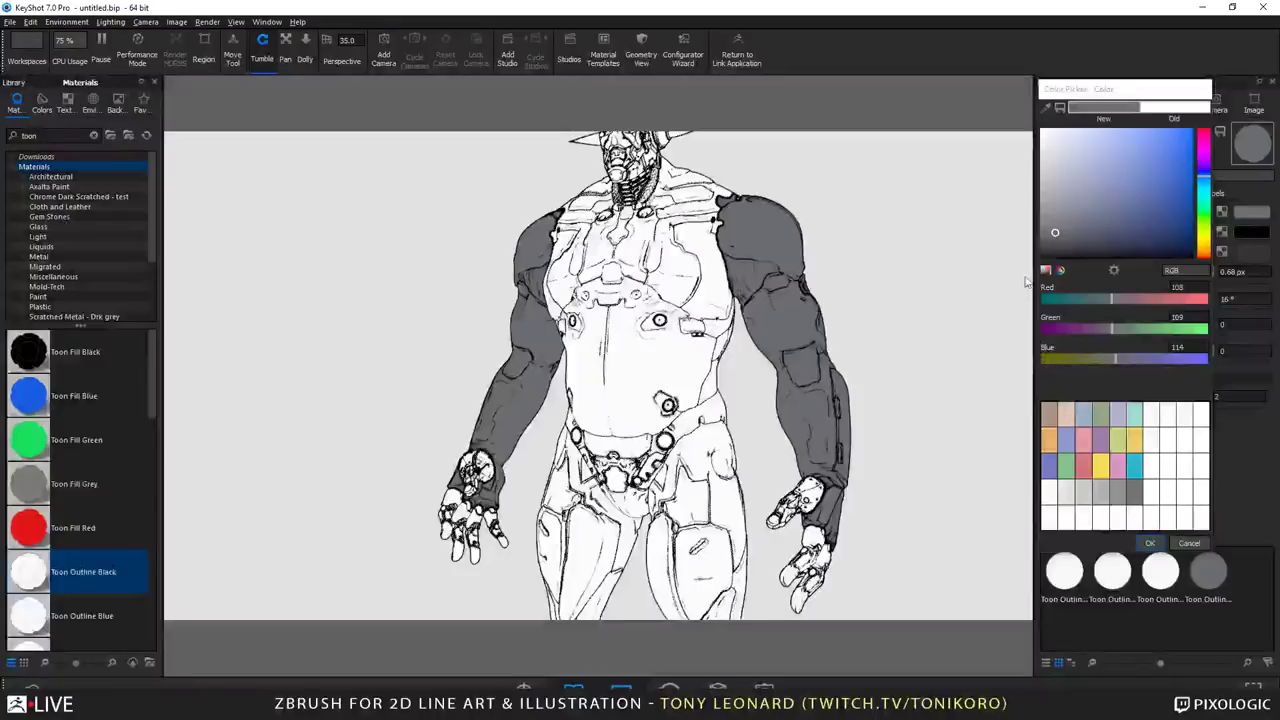
{"action": "left_click", "coordinate": [1188, 477]}
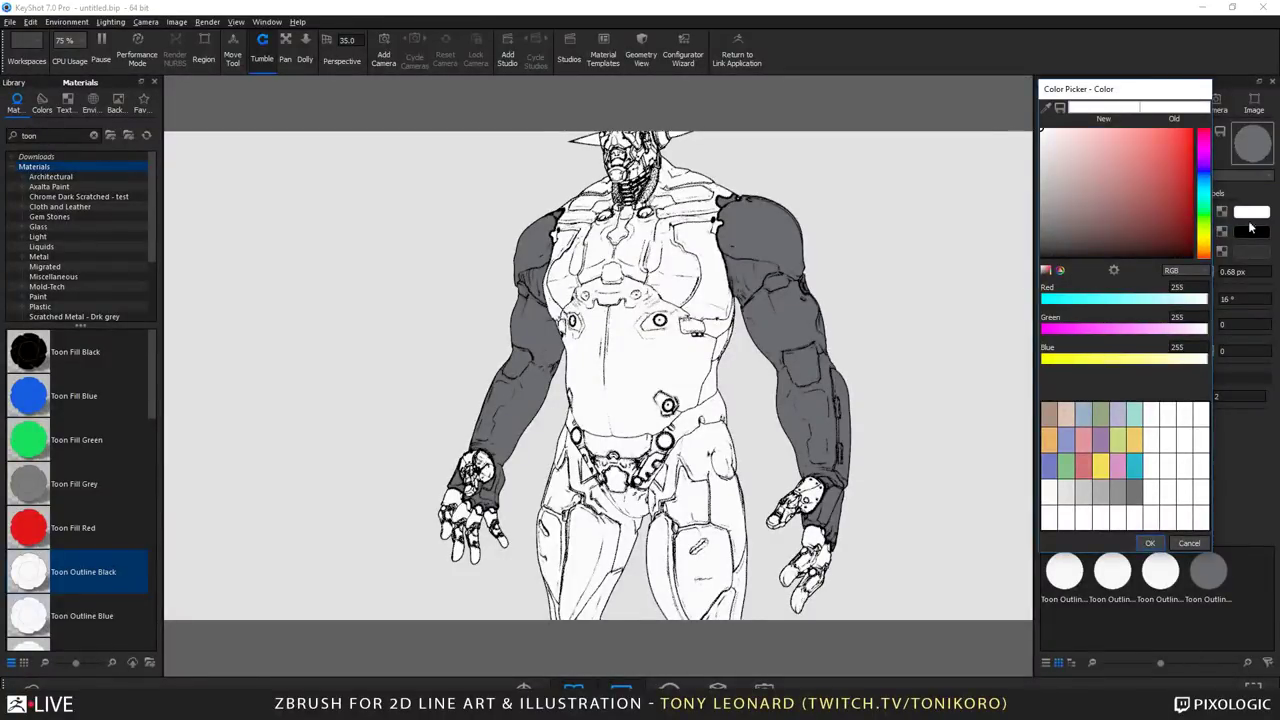
{"action": "left_click", "coordinate": [1150, 543]}
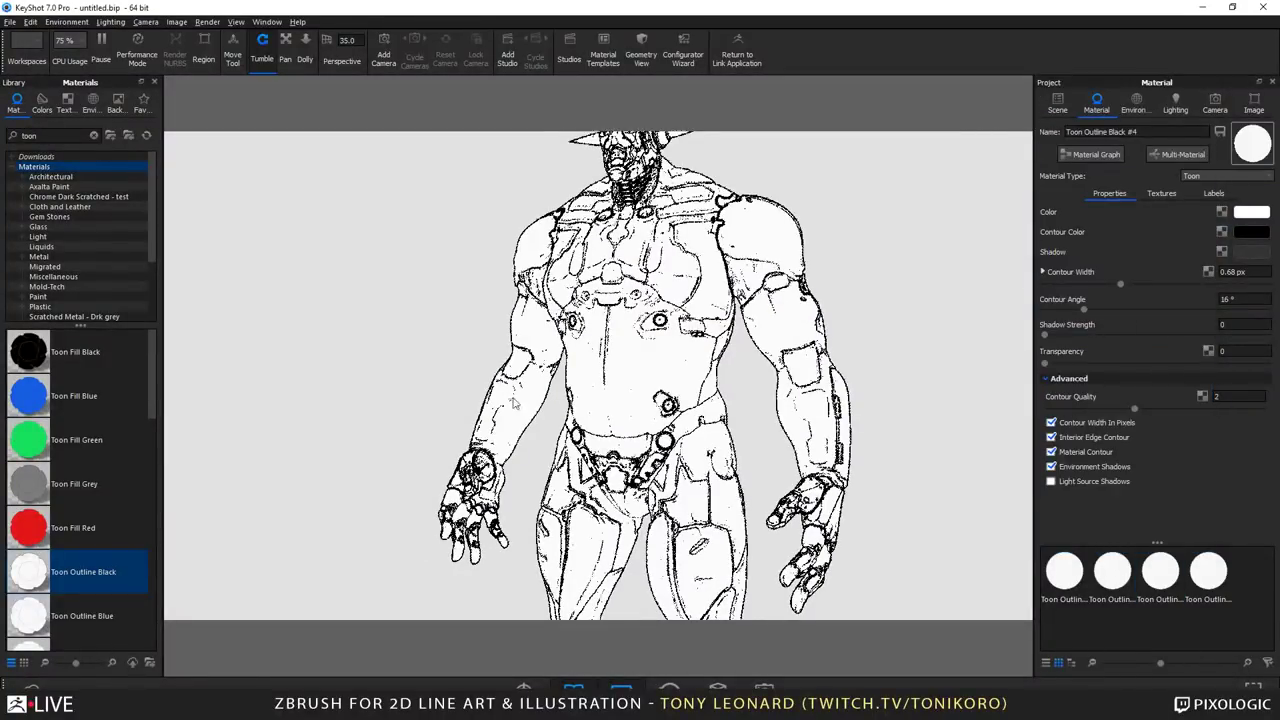
Step: Zoom and tilt the camera to look up at the head and torso
{"action": "scroll", "coordinate": [697, 444], "scroll_direction": "down", "scroll_amount": 5}
{"action": "left_click_drag", "start_coordinate": [697, 444], "coordinate": [718, 382]}
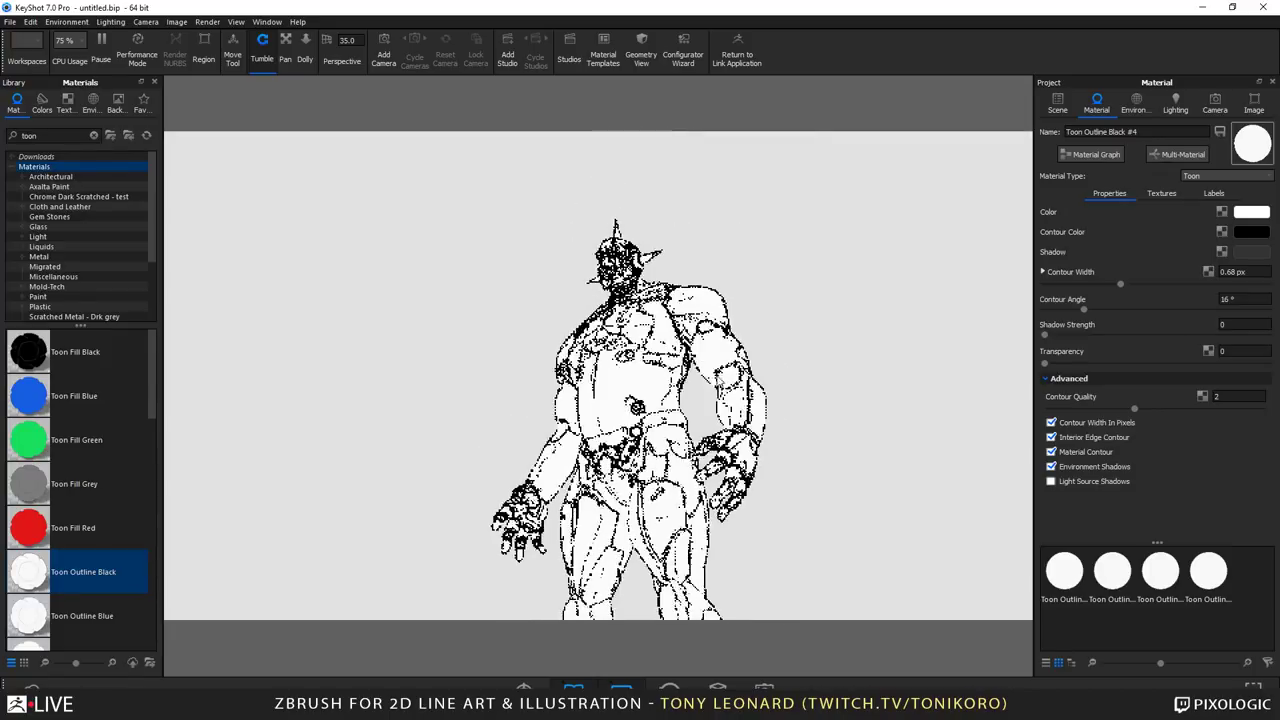
{"action": "scroll", "coordinate": [823, 331], "scroll_direction": "up", "scroll_amount": 5}
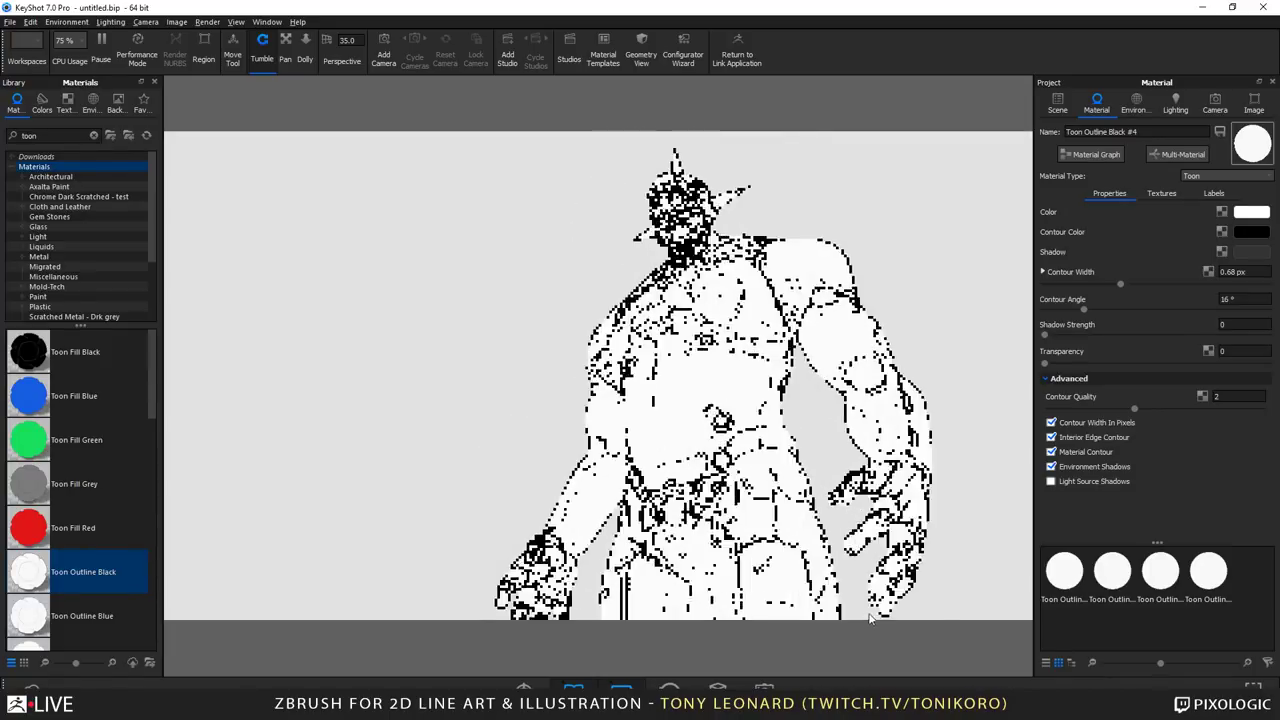
{"action": "scroll", "coordinate": [821, 366], "scroll_direction": "up", "scroll_amount": 4}
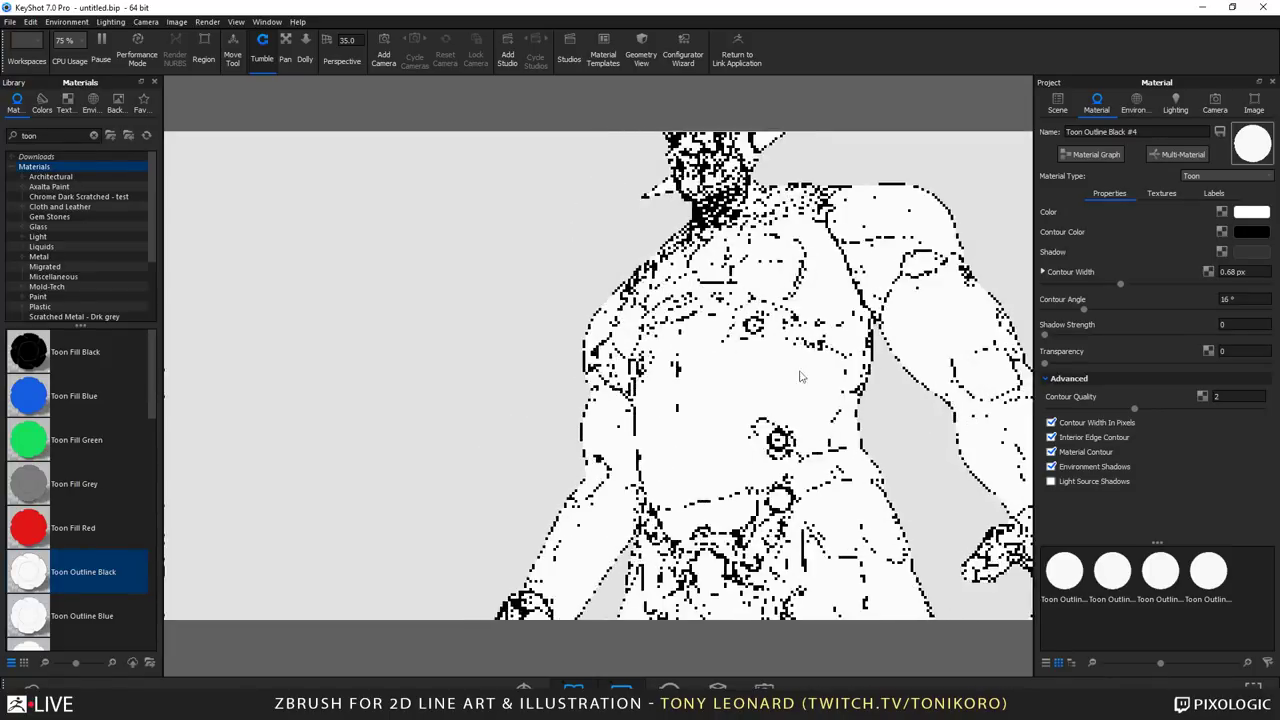
{"action": "left_click_drag", "start_coordinate": [821, 366], "coordinate": [787, 336]}
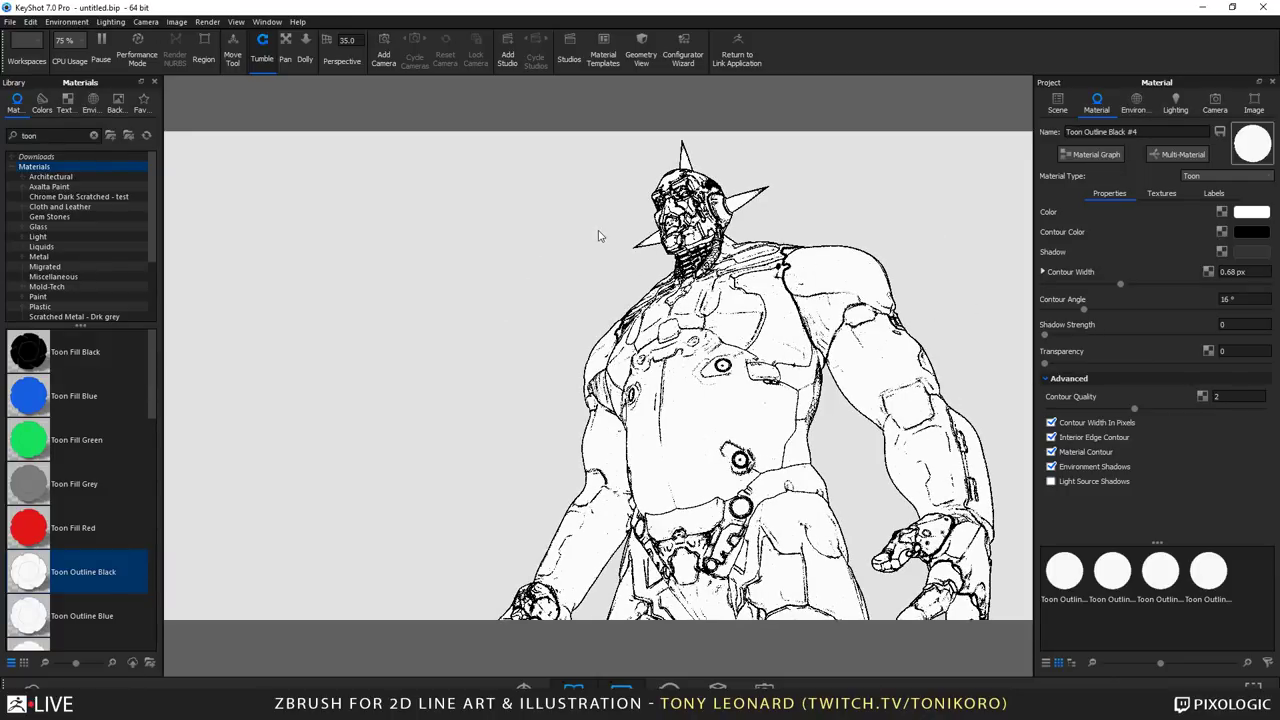
Step: Change the Environment background colour to pure white, RGB 255, 255, 255
{"action": "right_click", "coordinate": [897, 213]}
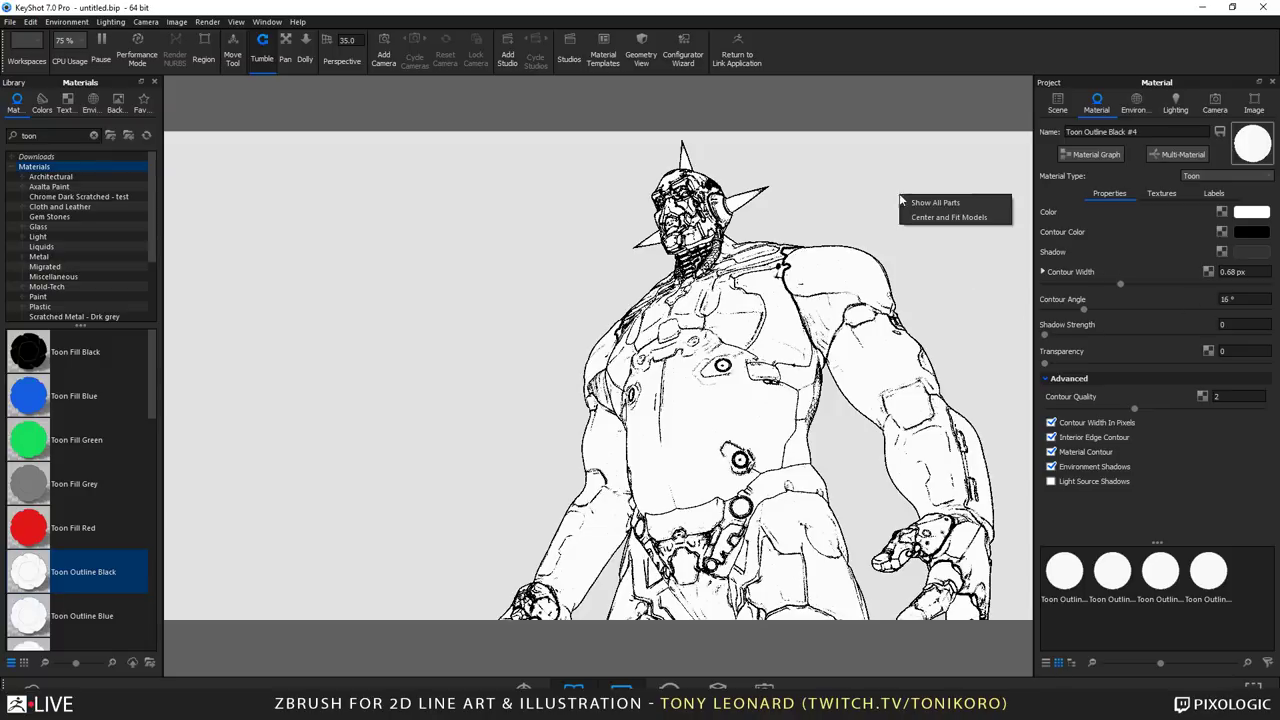
{"action": "left_click", "coordinate": [789, 151]}
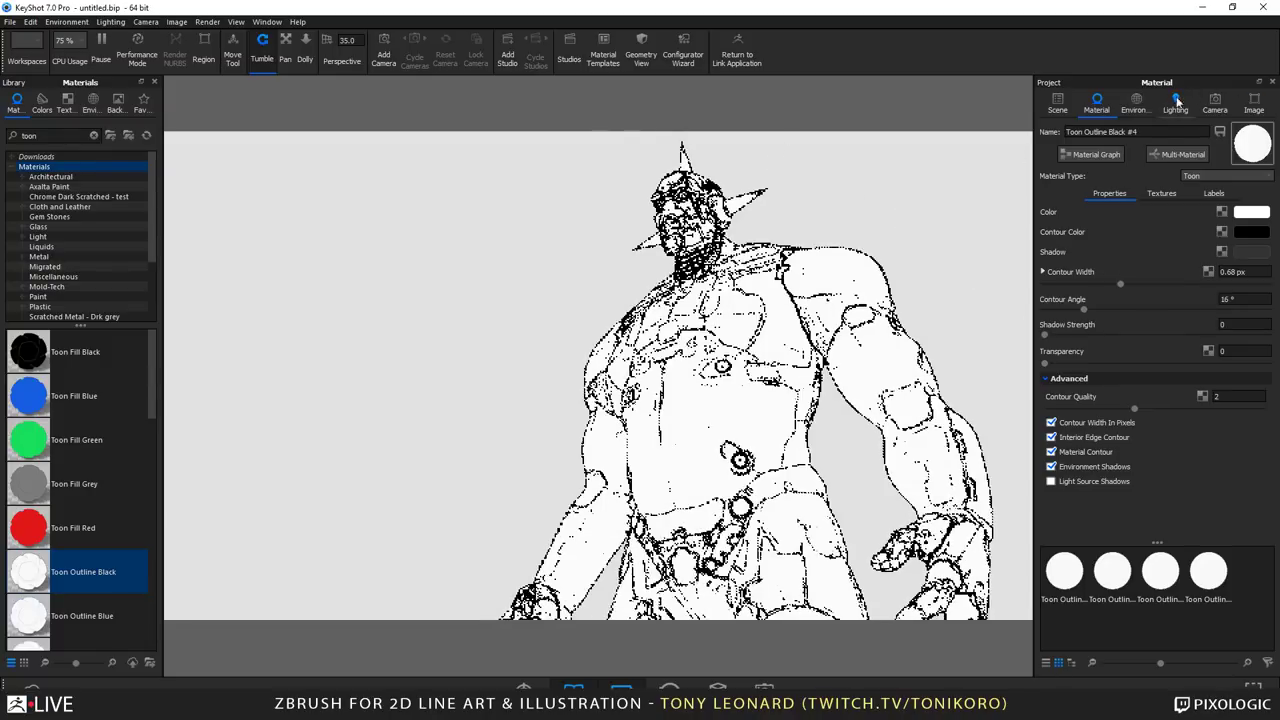
{"action": "left_click", "coordinate": [1175, 103]}
{"action": "left_click", "coordinate": [1135, 103]}
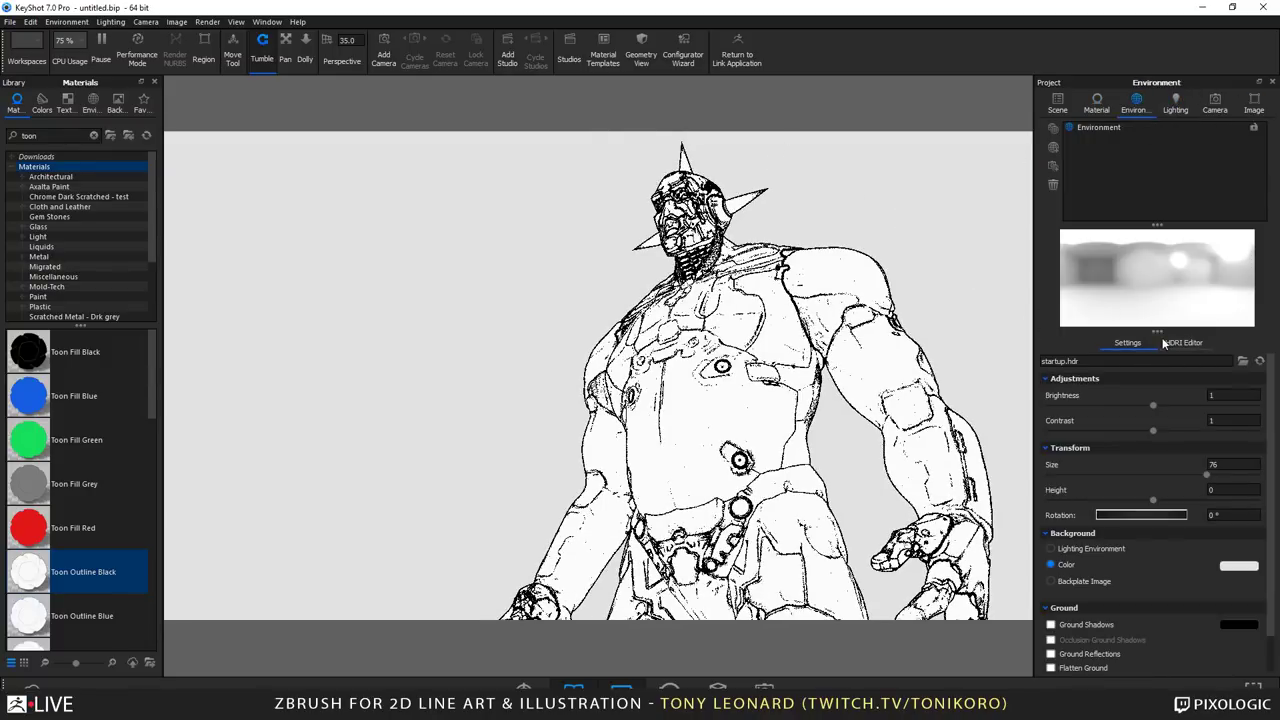
{"action": "left_click", "coordinate": [1245, 567]}
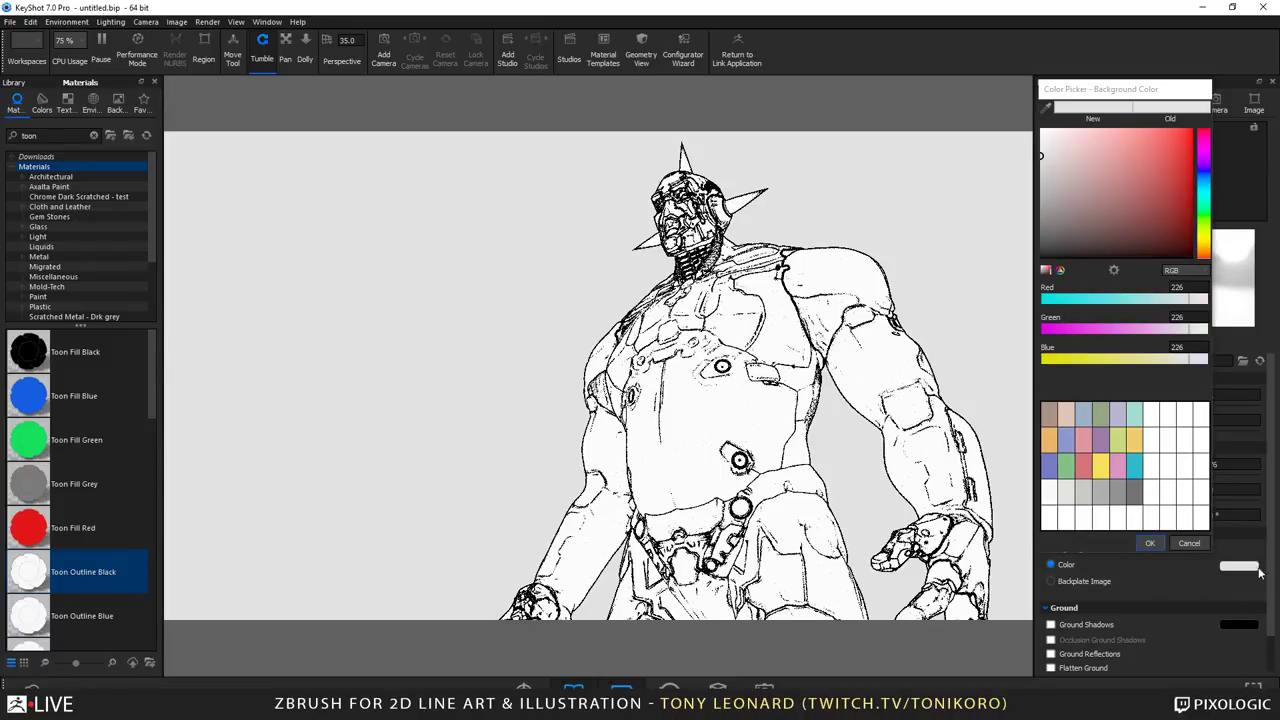
{"action": "left_click", "coordinate": [1041, 130]}
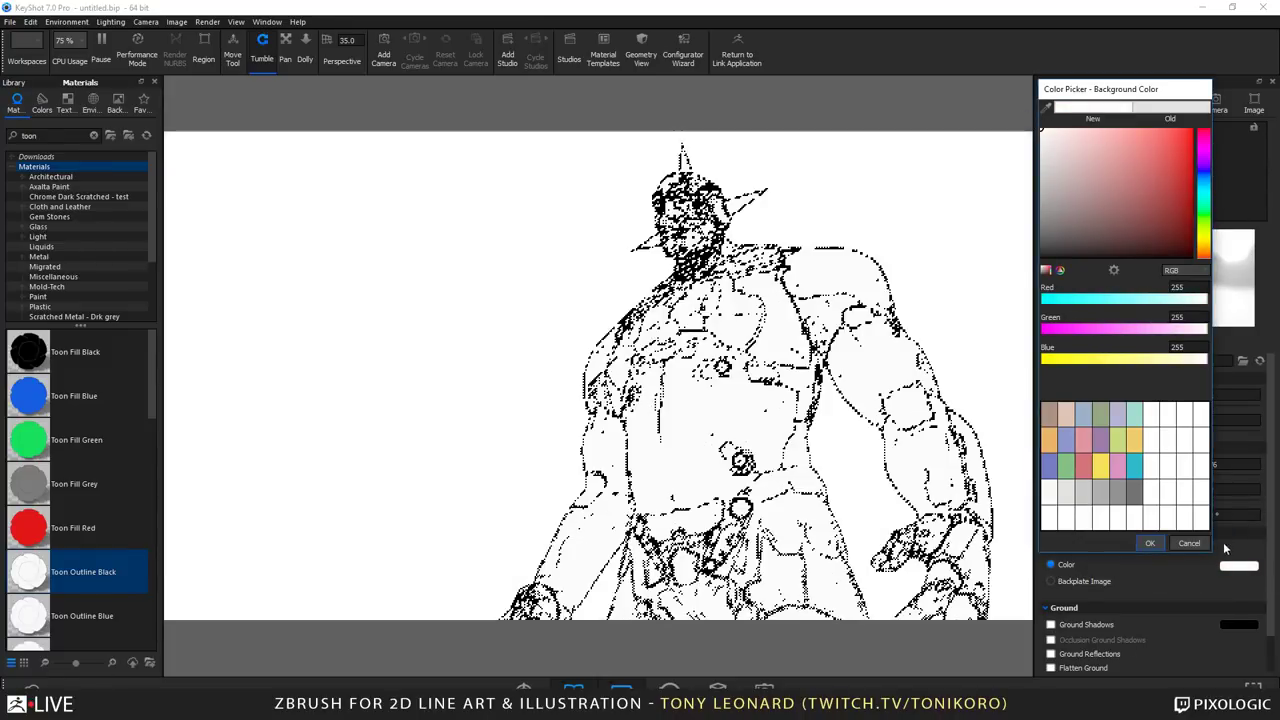
{"action": "left_click", "coordinate": [1150, 543]}
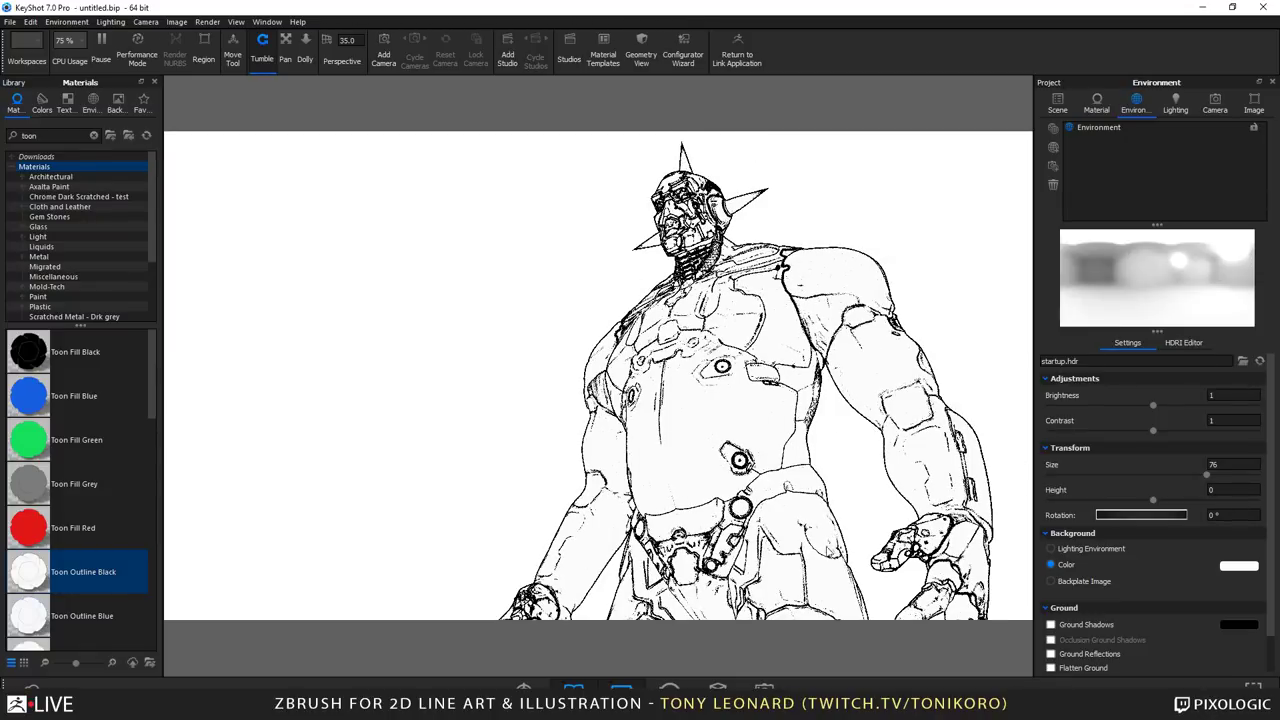
Step: Switch to Photoshop and zoom out to 66.7% to view the whole render02.13 Goro line-art sheet
{"action": "key", "text": "alt+Tab"}
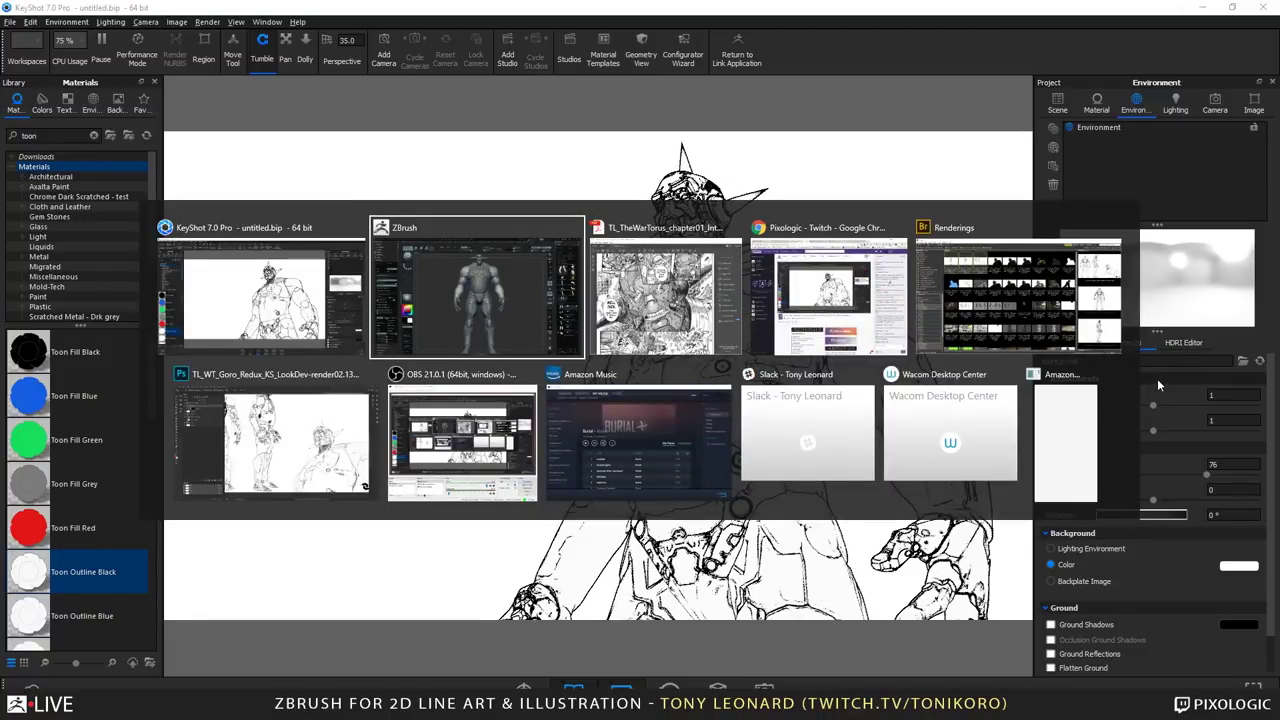
{"action": "key", "text": "alt+Tab"}
{"action": "key", "text": "alt+Tab"}
{"action": "key", "text": "alt+Tab"}
{"action": "key", "text": "alt+Tab"}
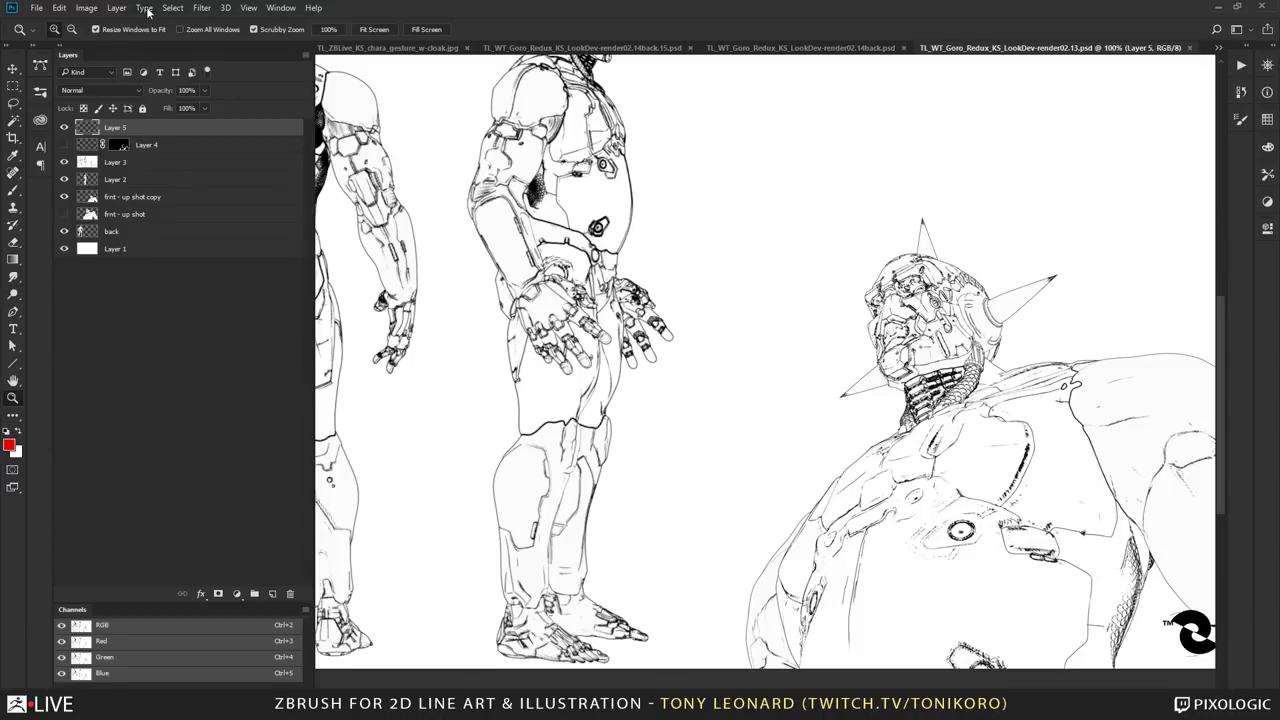
{"action": "left_click", "coordinate": [866, 442], "text": "alt"}
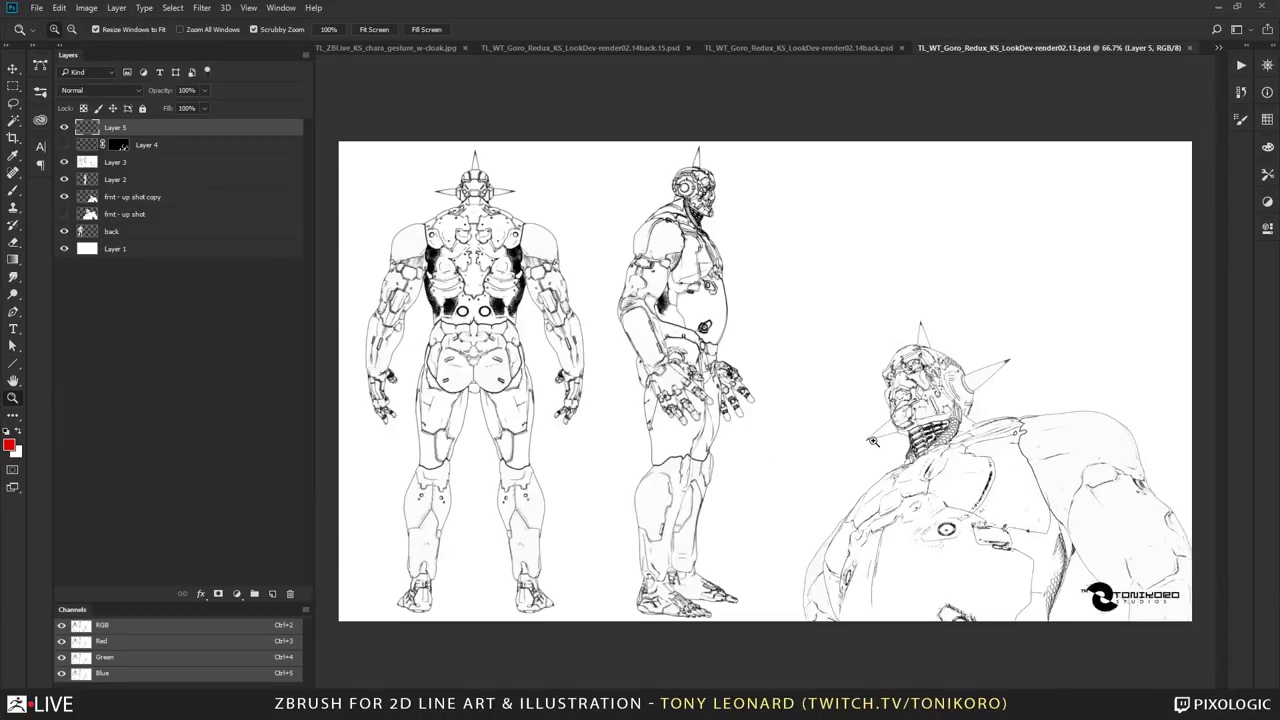
{"action": "left_click", "coordinate": [94, 8]}
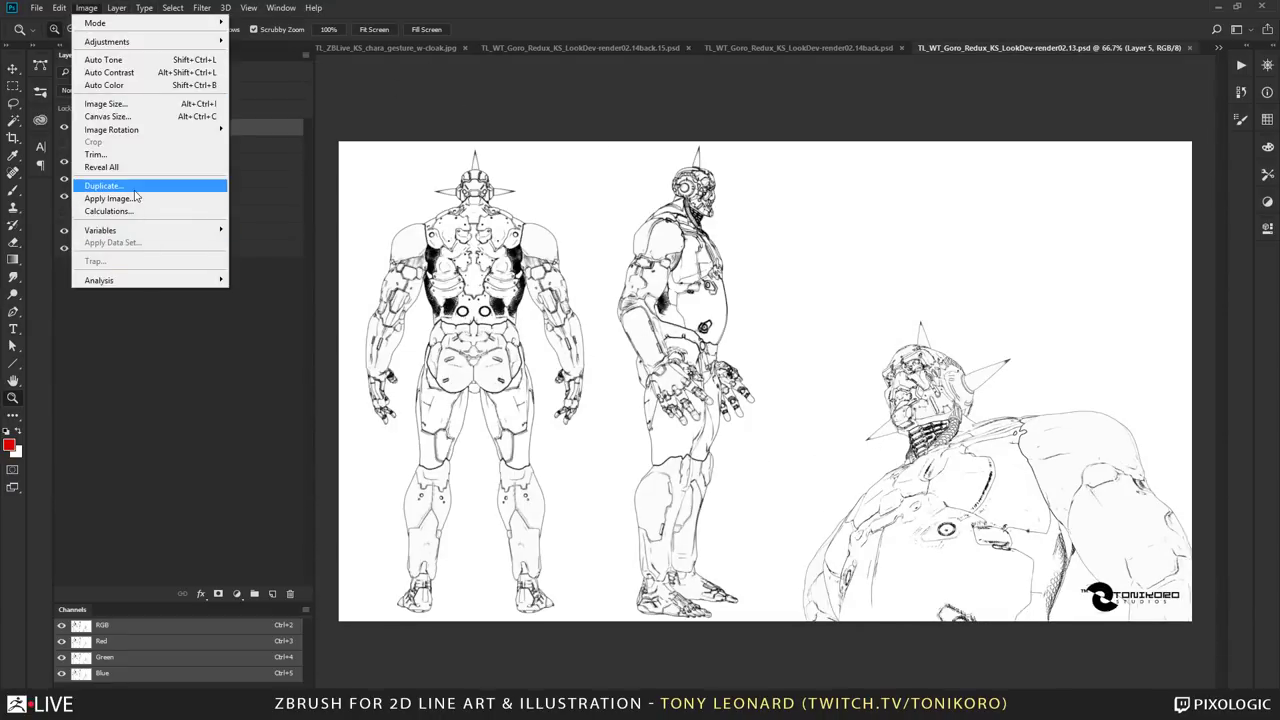
Step: Duplicate the image with merged layers only, then flatten the copy to a single Background layer
{"action": "left_click", "coordinate": [135, 186]}
{"action": "left_click", "coordinate": [654, 117]}
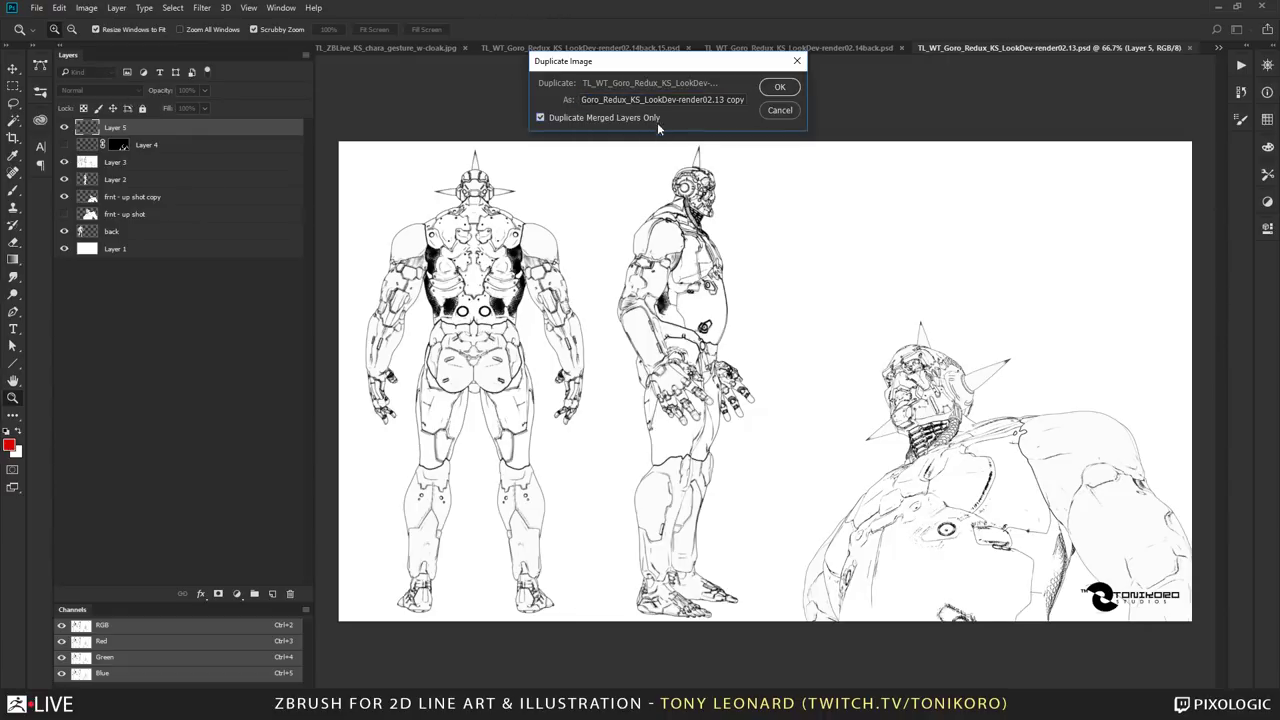
{"action": "left_click", "coordinate": [780, 86]}
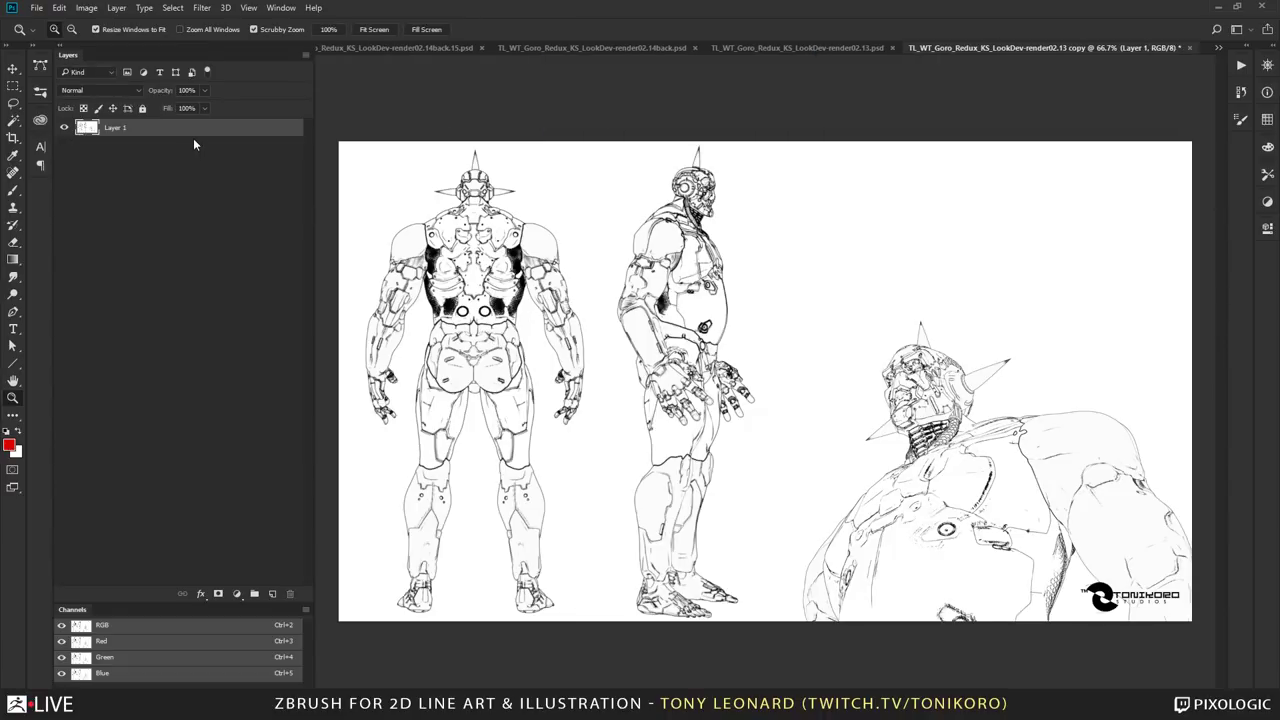
{"action": "right_click", "coordinate": [183, 131]}
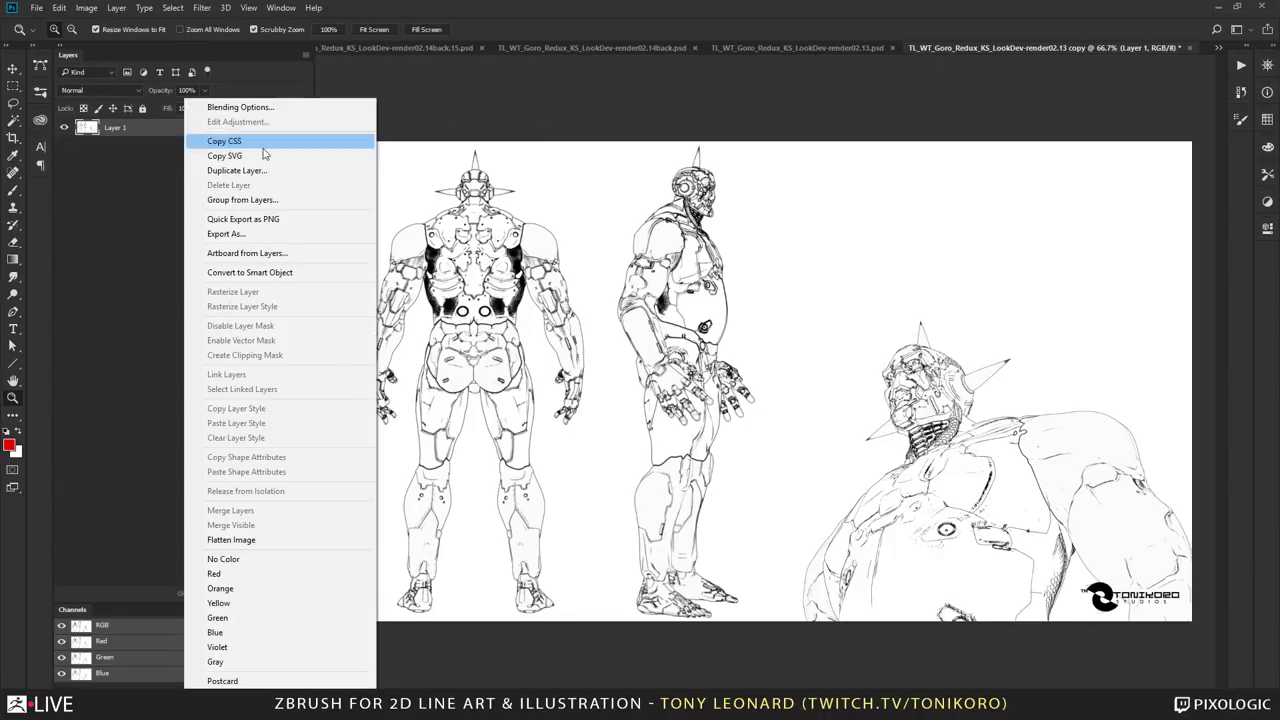
{"action": "left_click", "coordinate": [253, 540]}
{"action": "scroll", "coordinate": [743, 397], "scroll_direction": "up", "scroll_amount": 5, "text": "alt"}
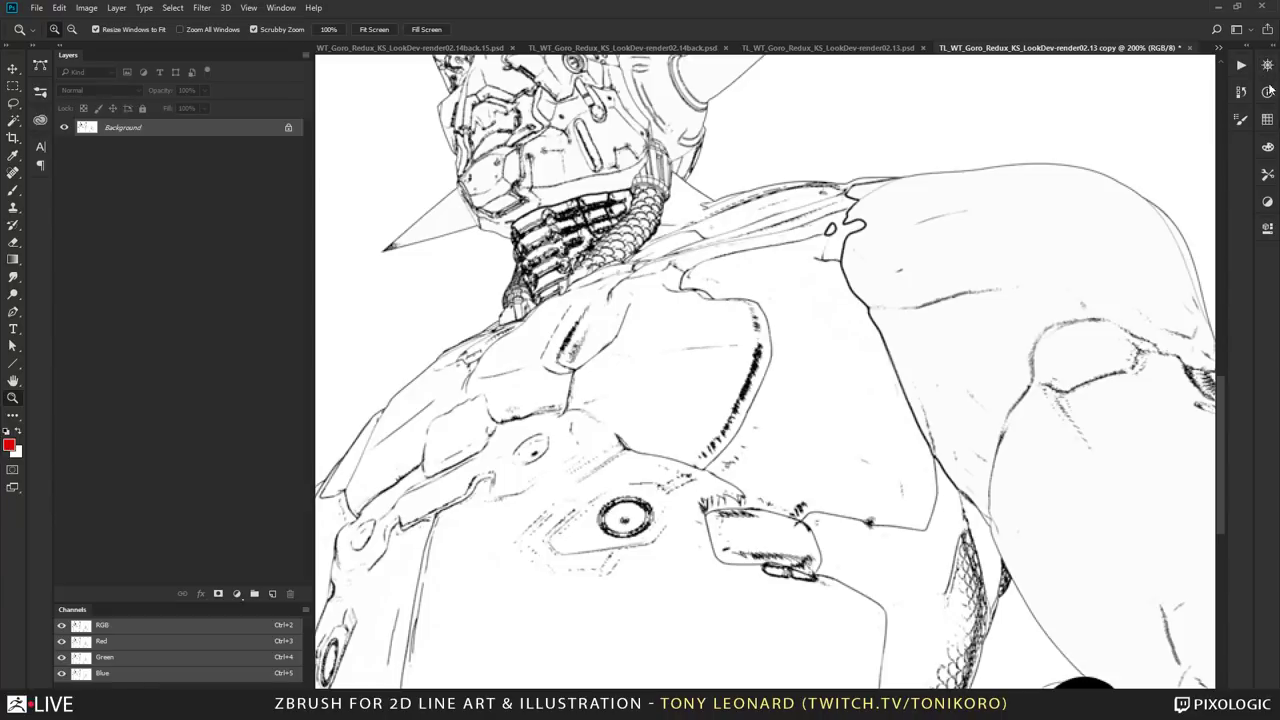
Step: In the Actions panel, expand the comics -cleaner v1 set and select its post-scanning cleanup action
{"action": "left_click", "coordinate": [1241, 67]}
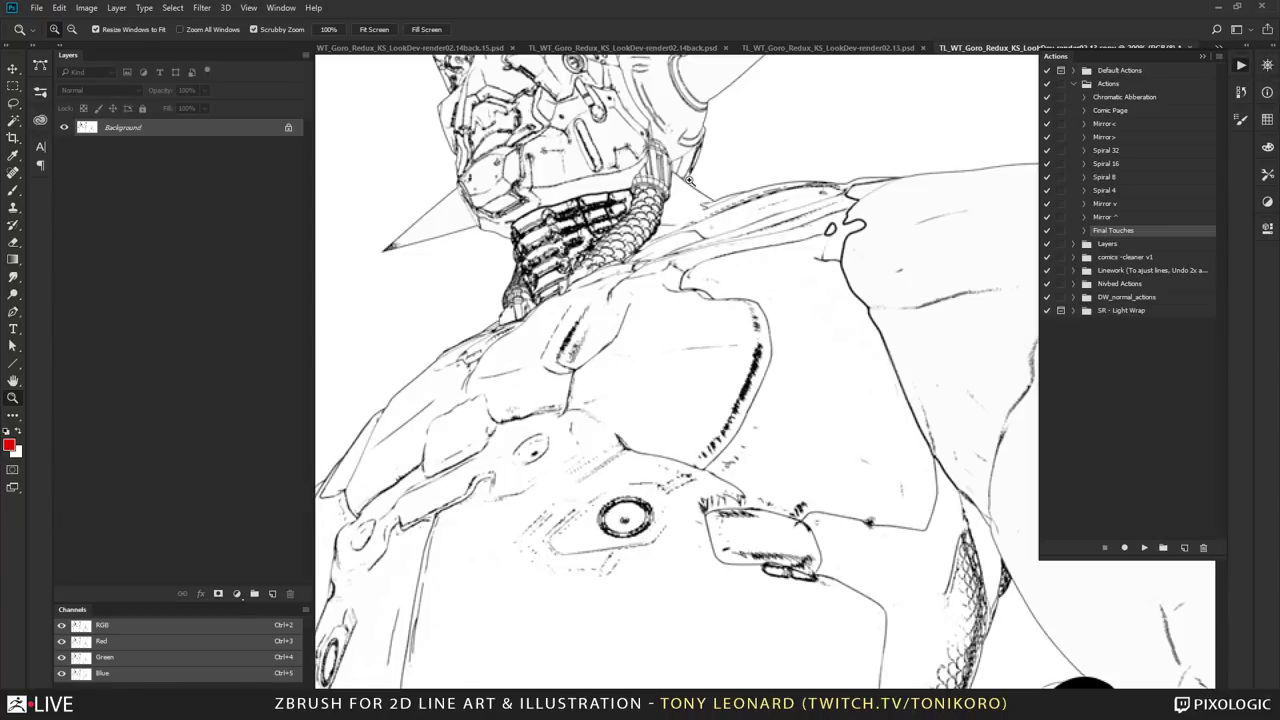
{"action": "left_click", "coordinate": [1076, 86]}
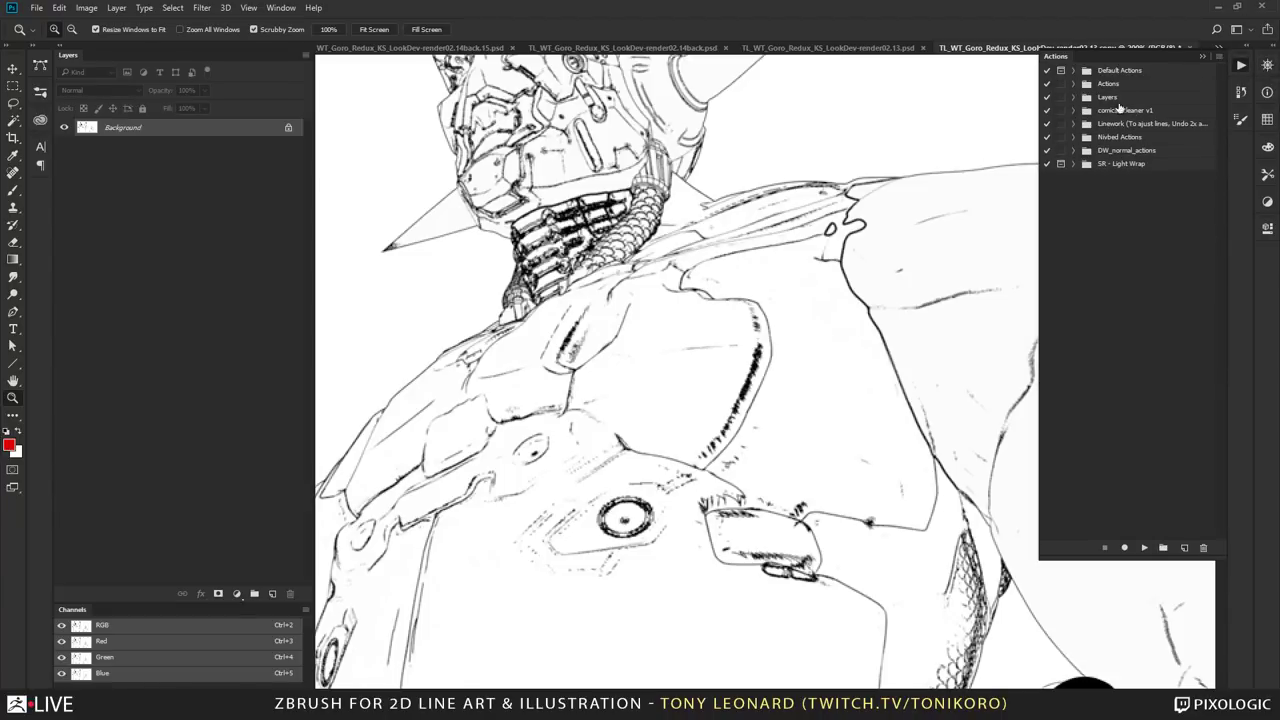
{"action": "left_click", "coordinate": [1074, 110]}
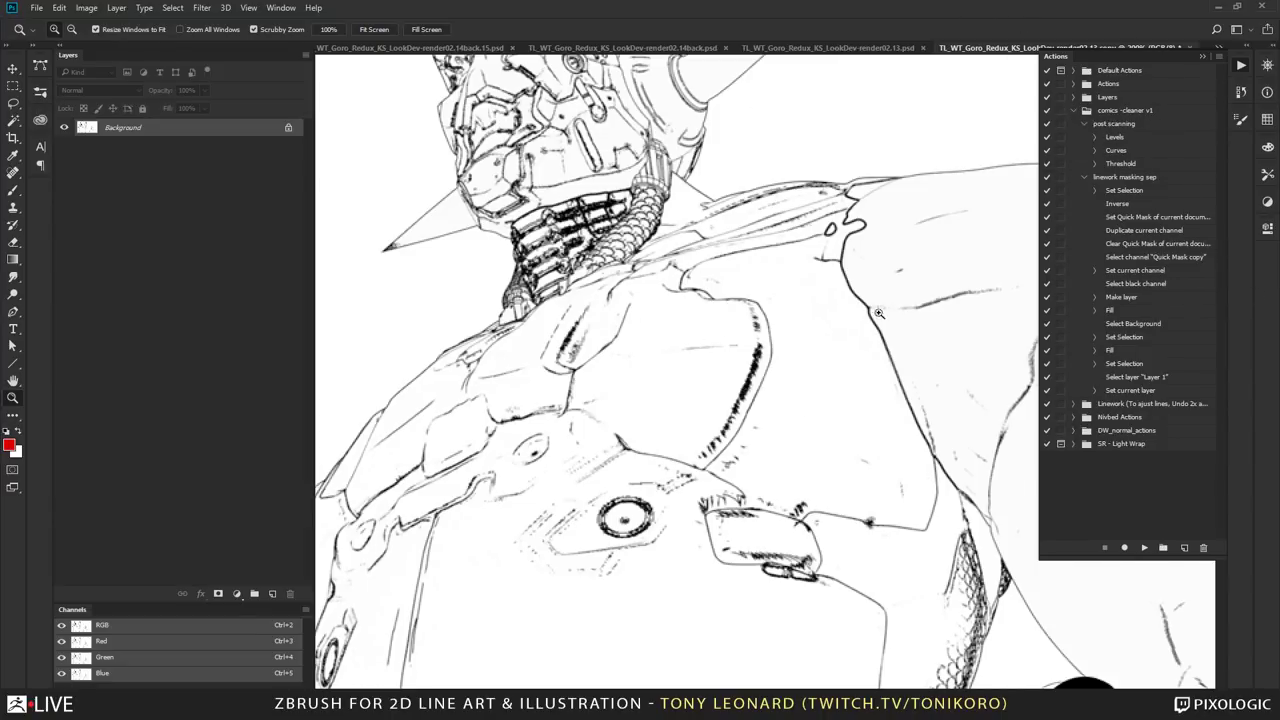
{"action": "left_click", "coordinate": [1127, 126]}
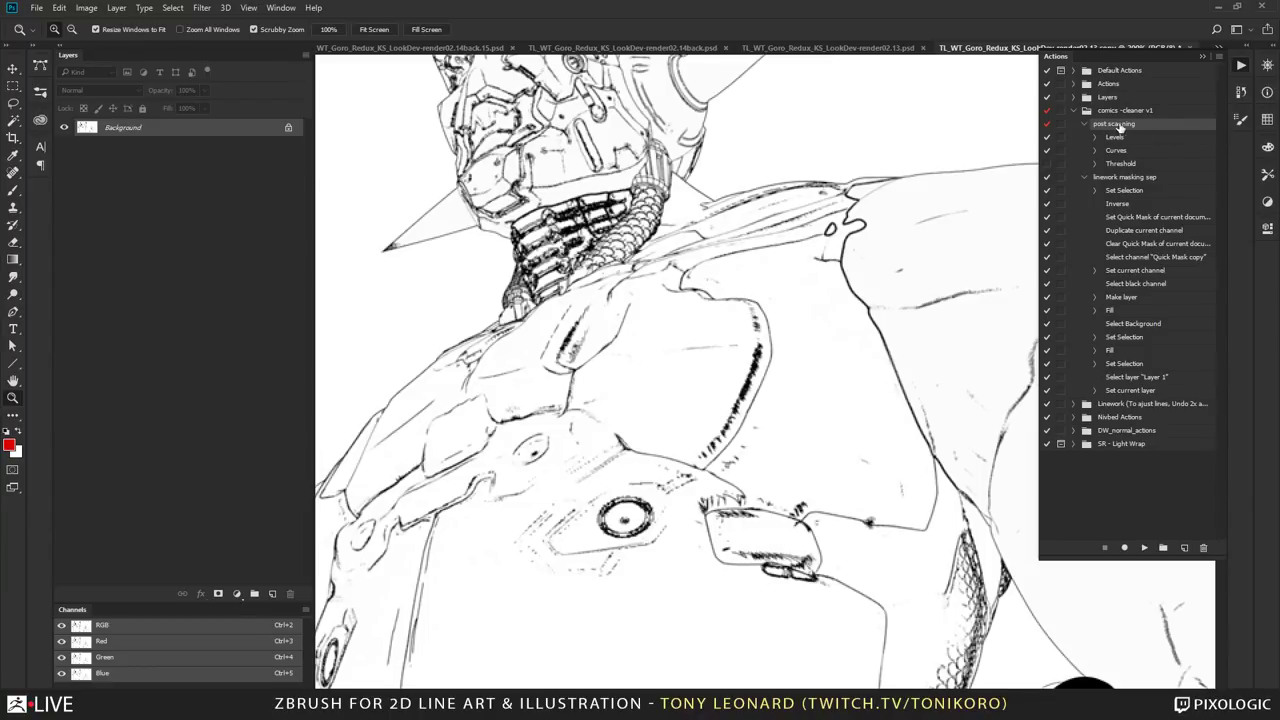
Step: Play the 'post scanning' cleanup action, then zoom out and pan across the back and side views
{"action": "left_click", "coordinate": [1145, 548]}
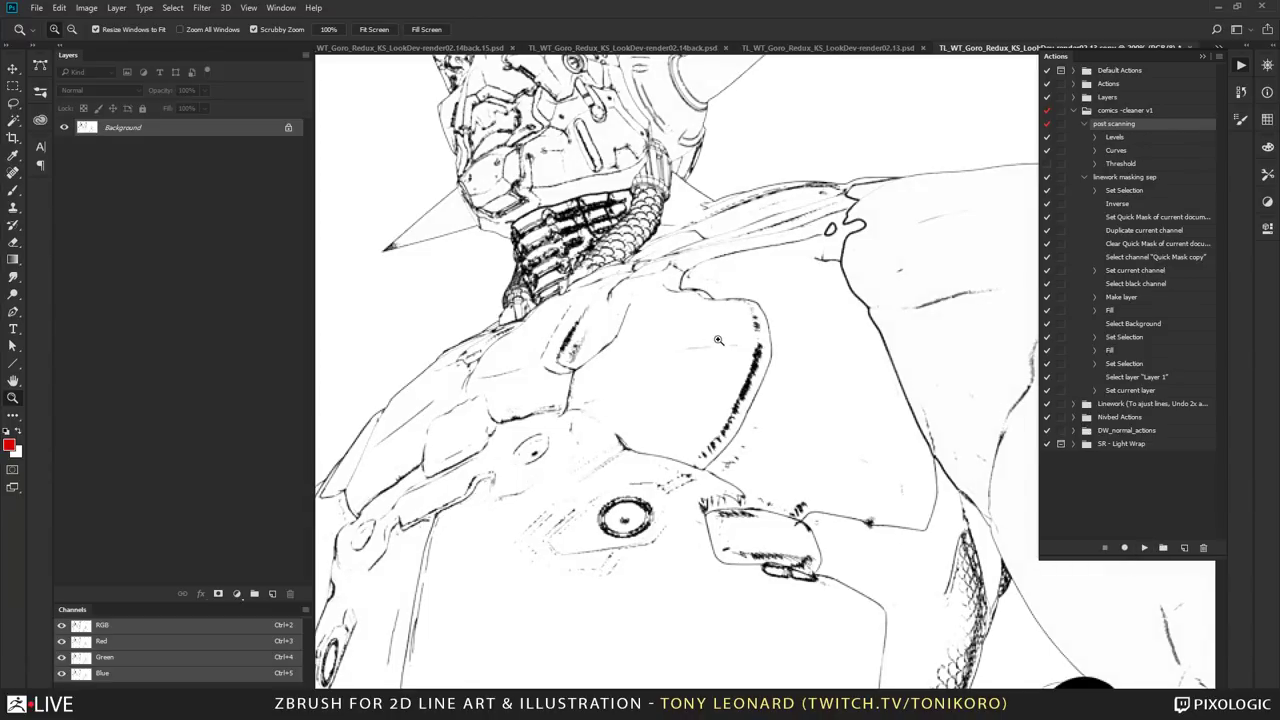
{"action": "left_click", "coordinate": [690, 478], "text": "alt"}
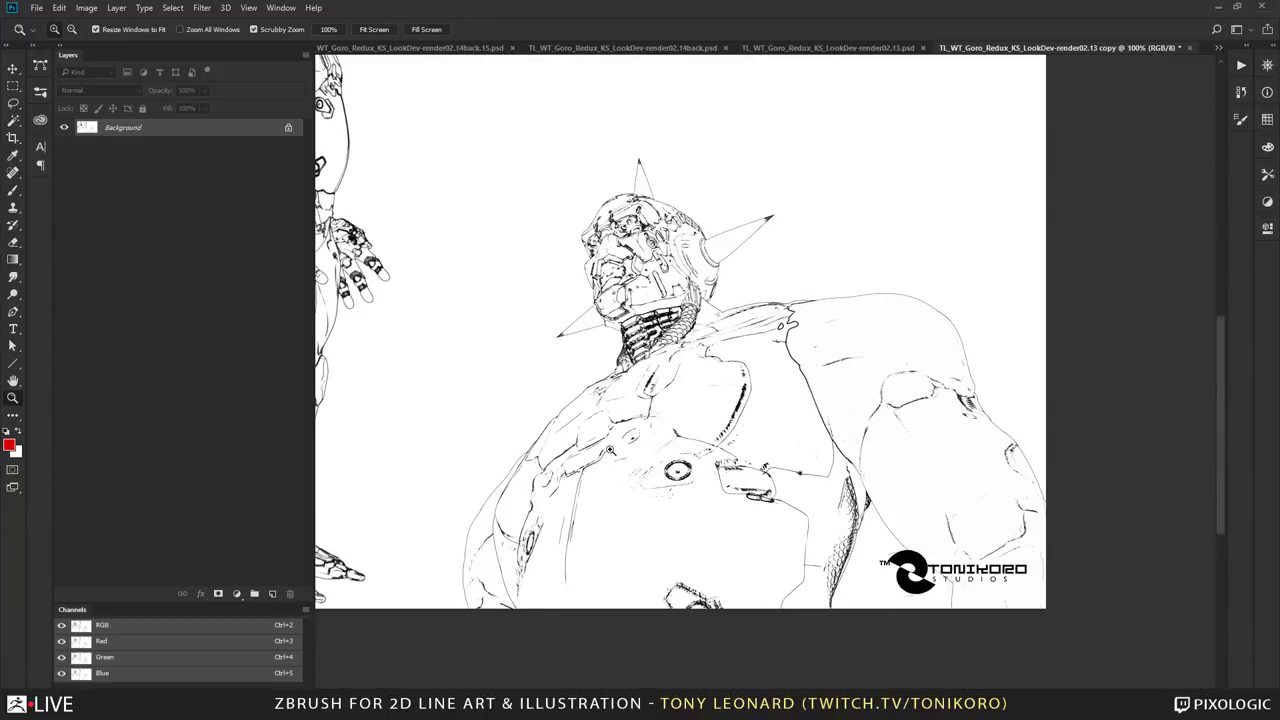
{"action": "left_click_drag", "start_coordinate": [500, 423], "coordinate": [1000, 440]}
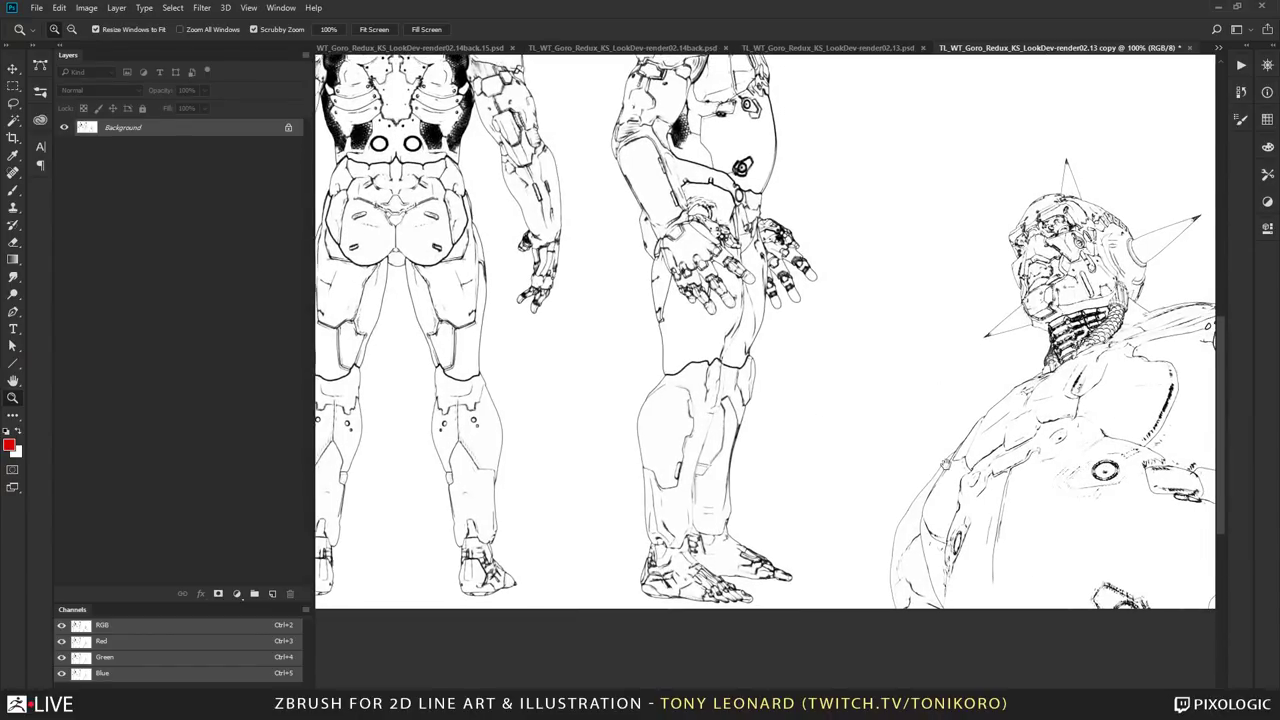
{"action": "left_click_drag", "start_coordinate": [819, 295], "coordinate": [988, 555]}
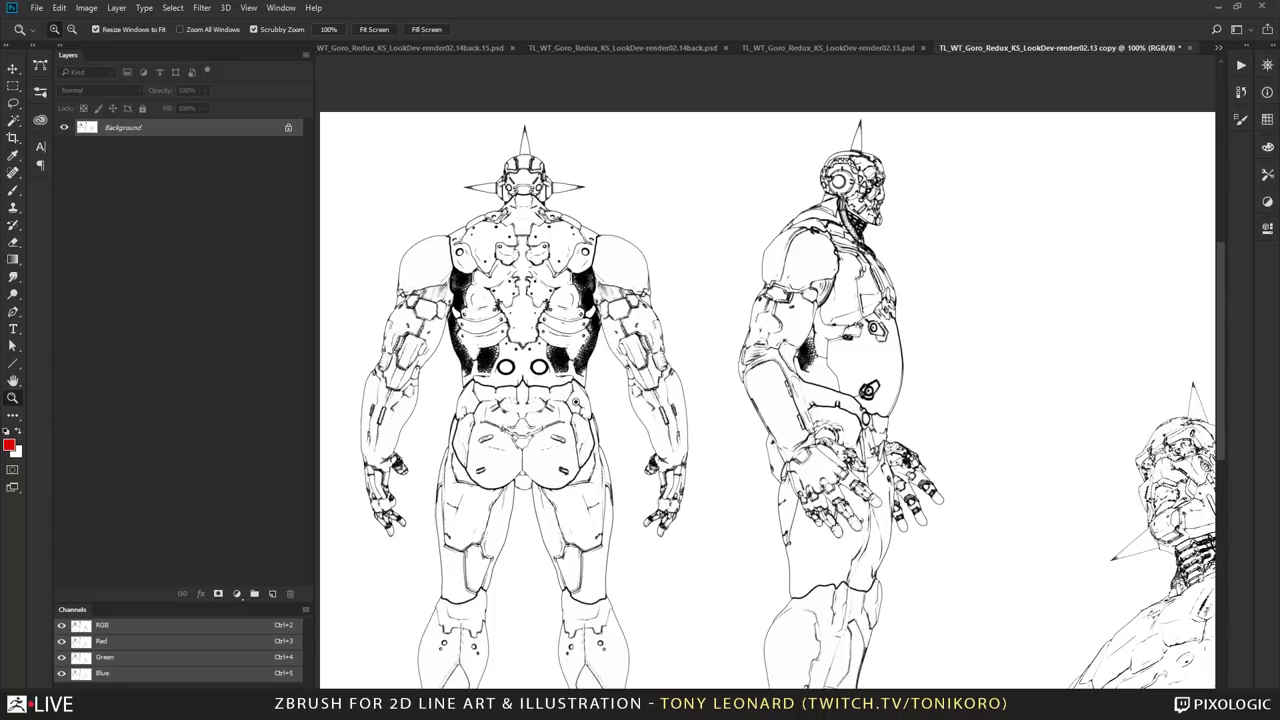
{"action": "left_click_drag", "start_coordinate": [890, 552], "coordinate": [858, 562]}
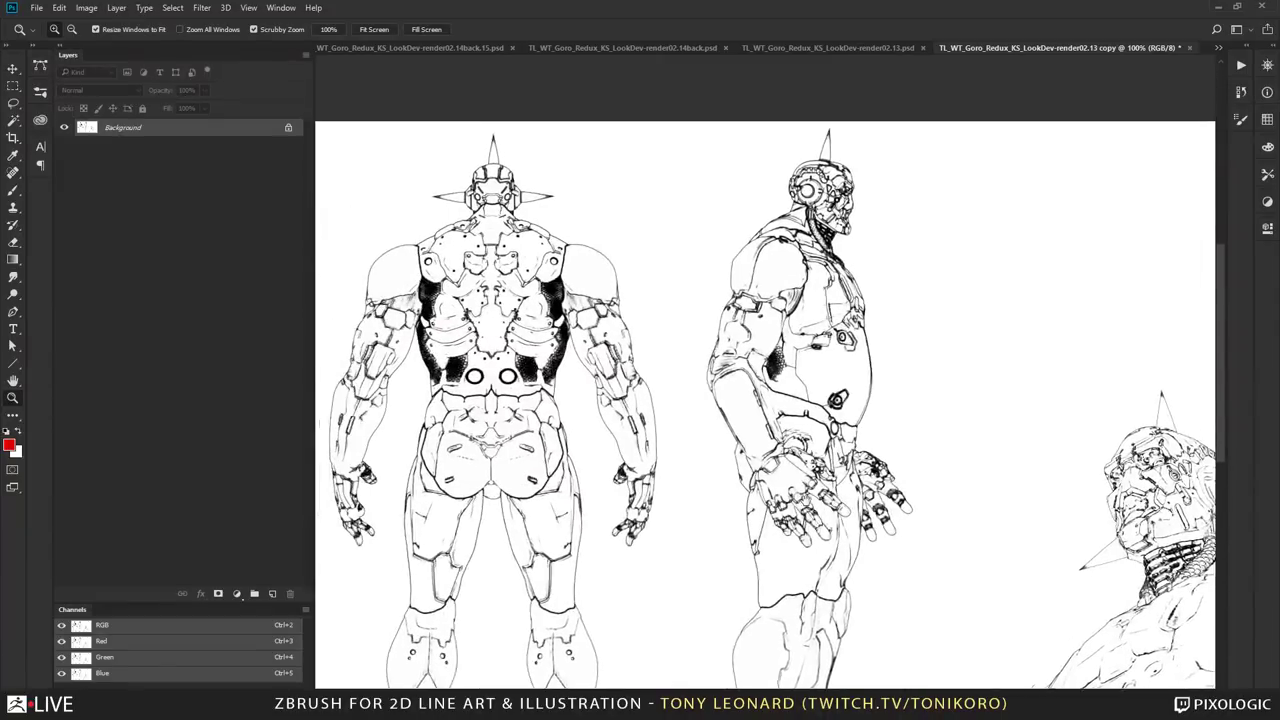
{"action": "left_click_drag", "start_coordinate": [435, 285], "coordinate": [558, 337]}
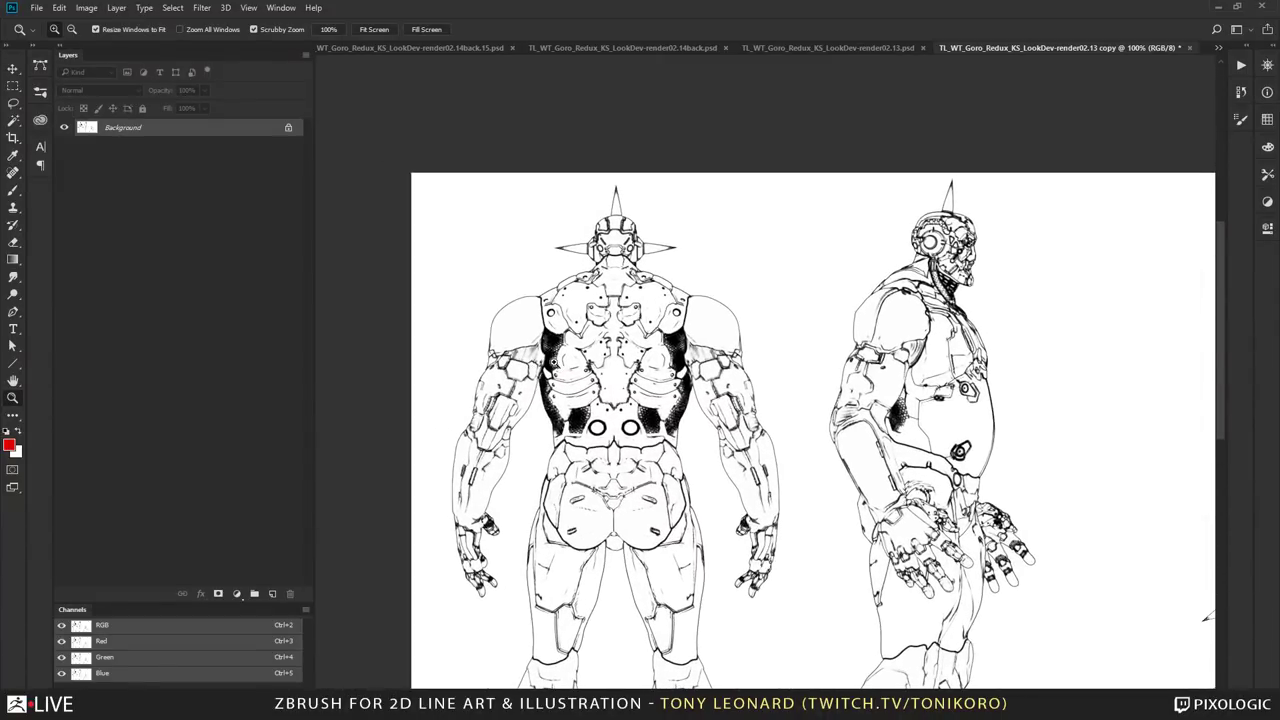
Step: Zoom in on the back view's lower torso, then back out to 66.7% showing all three figures
{"action": "left_click_drag", "start_coordinate": [617, 408], "coordinate": [757, 470]}
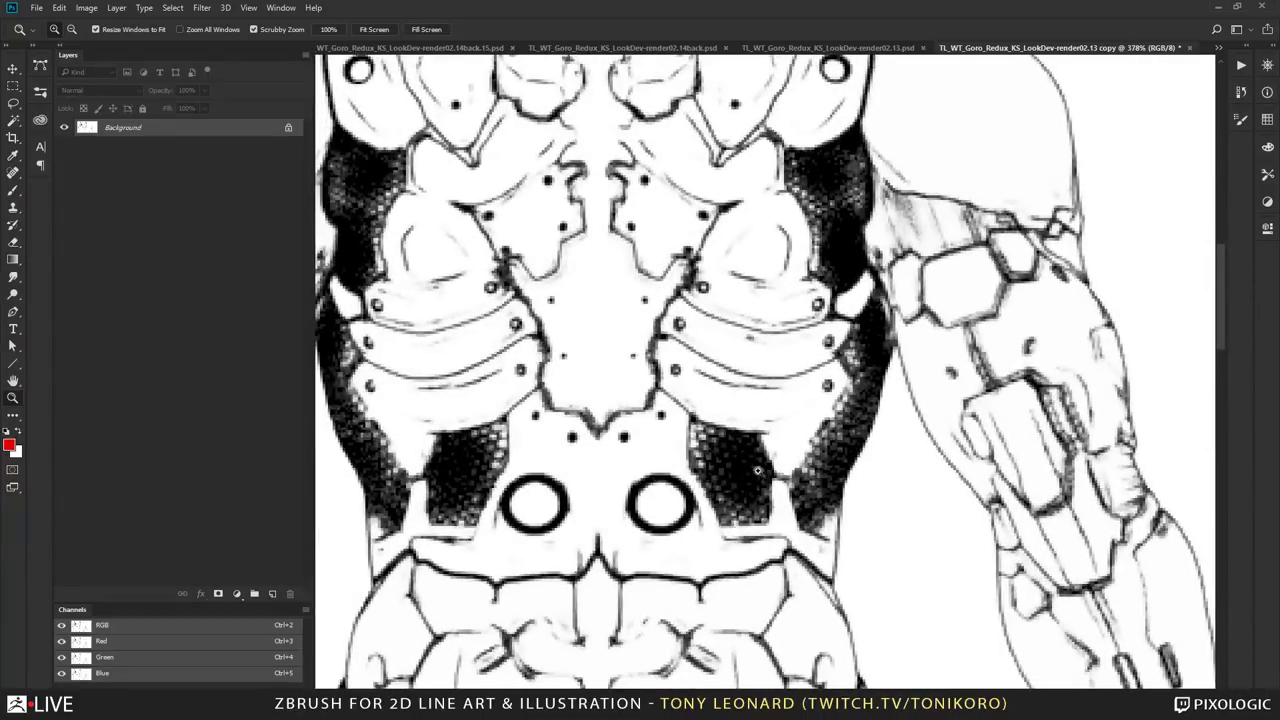
{"action": "key", "text": "alt"}
{"action": "left_click", "coordinate": [902, 550], "text": "alt"}
{"action": "left_click", "coordinate": [914, 605], "text": "alt"}
{"action": "left_click", "coordinate": [914, 605], "text": "alt"}
{"action": "left_click", "coordinate": [903, 571]}
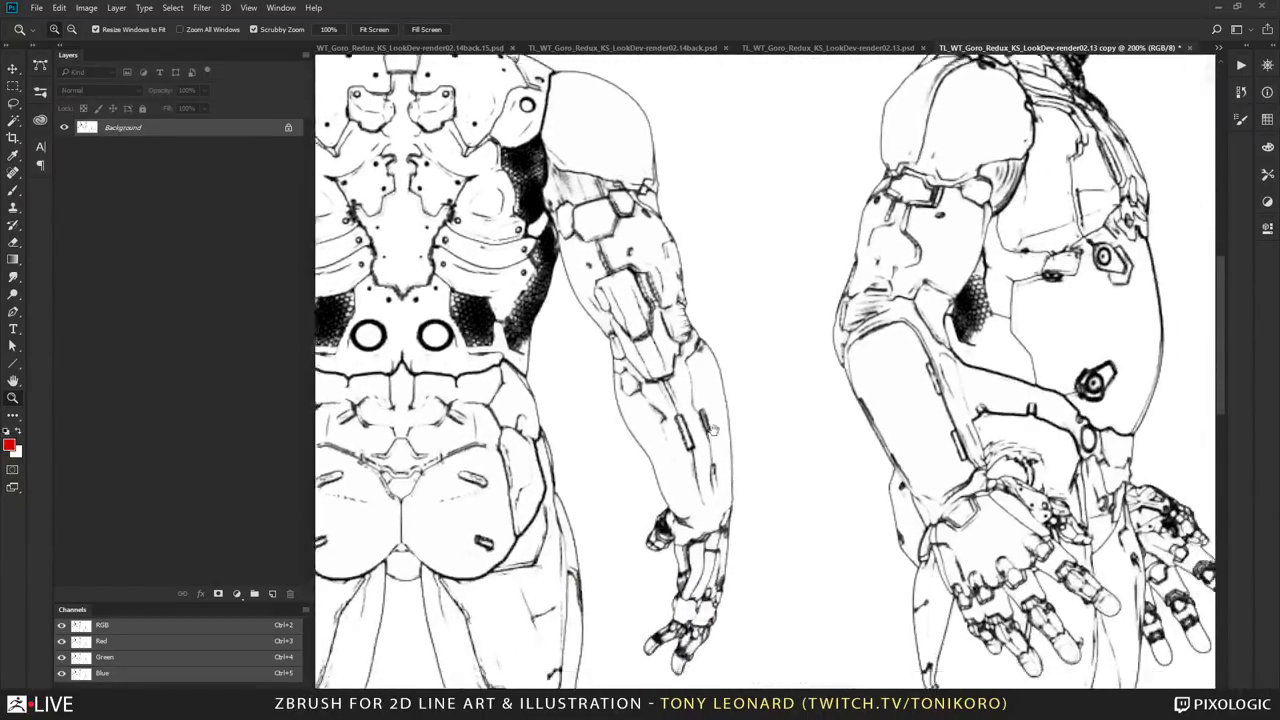
{"action": "left_click_drag", "start_coordinate": [712, 428], "coordinate": [560, 420]}
{"action": "left_click", "coordinate": [650, 380], "text": "alt"}
{"action": "left_click", "coordinate": [668, 530]}
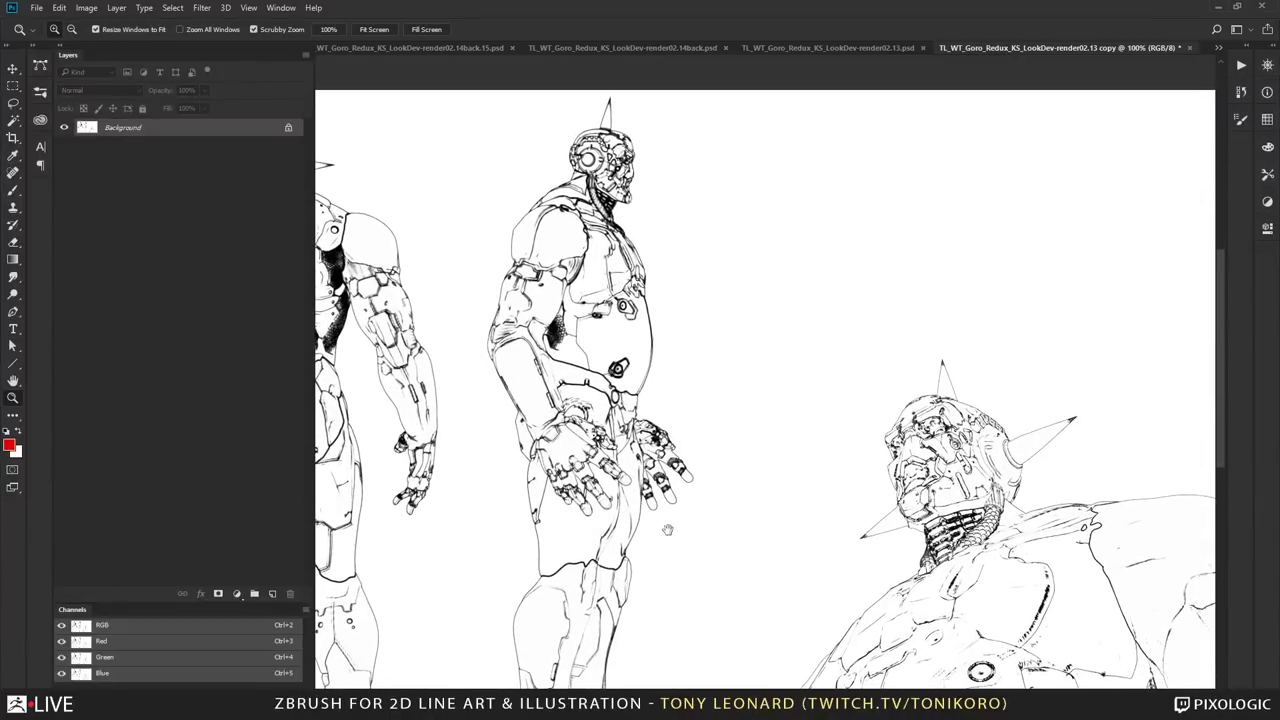
{"action": "left_click", "coordinate": [795, 535], "text": "alt"}
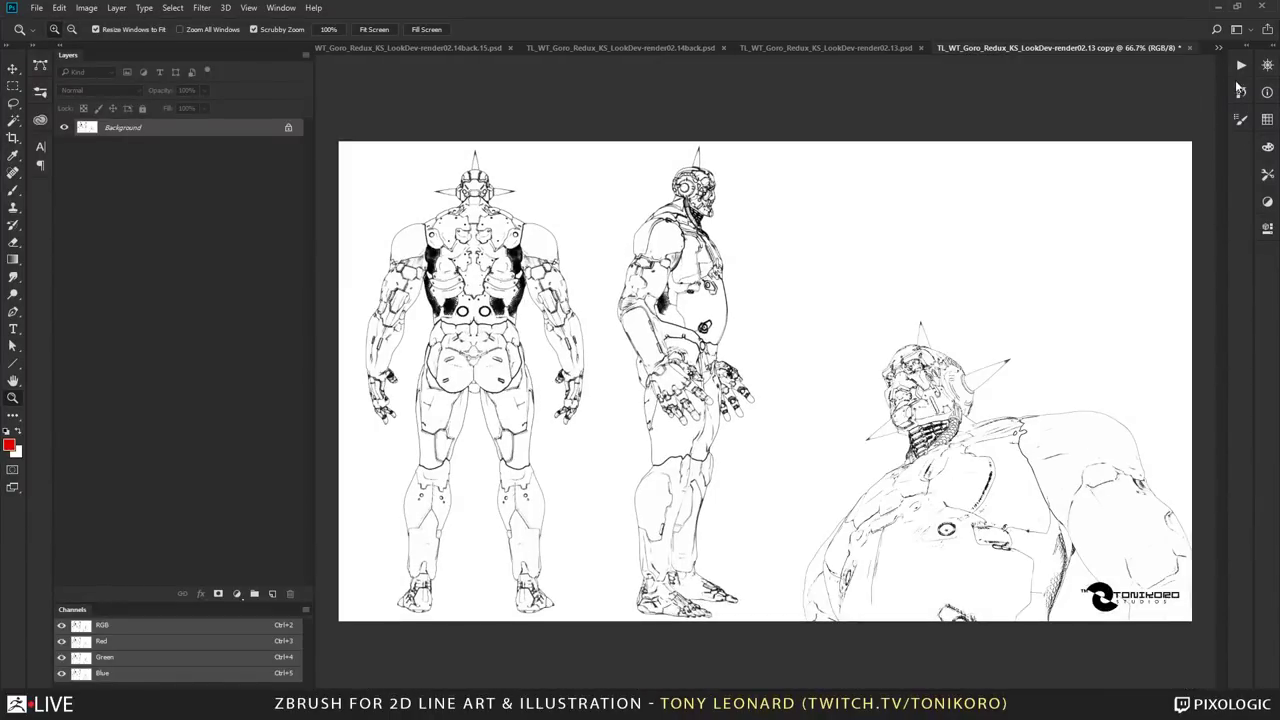
Step: Select the 'linework masking sep' action and reset the swatches to default black and white
{"action": "left_click", "coordinate": [1241, 66]}
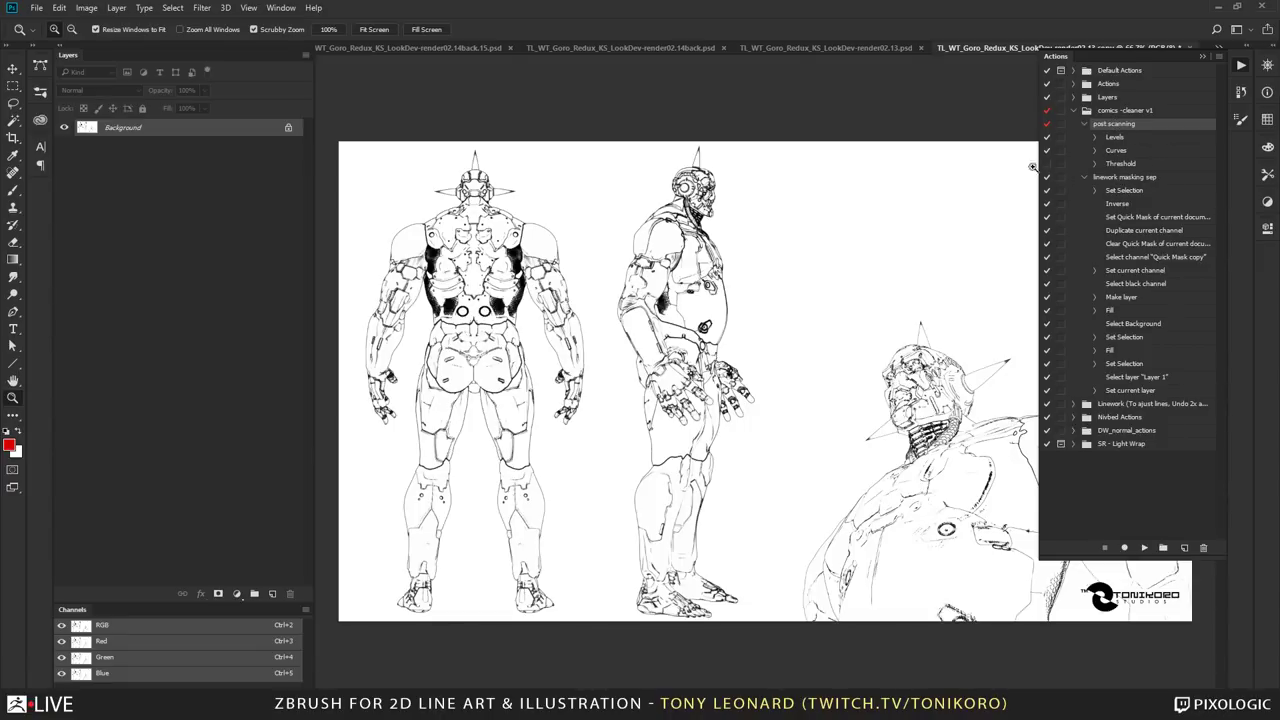
{"action": "left_click", "coordinate": [1154, 177]}
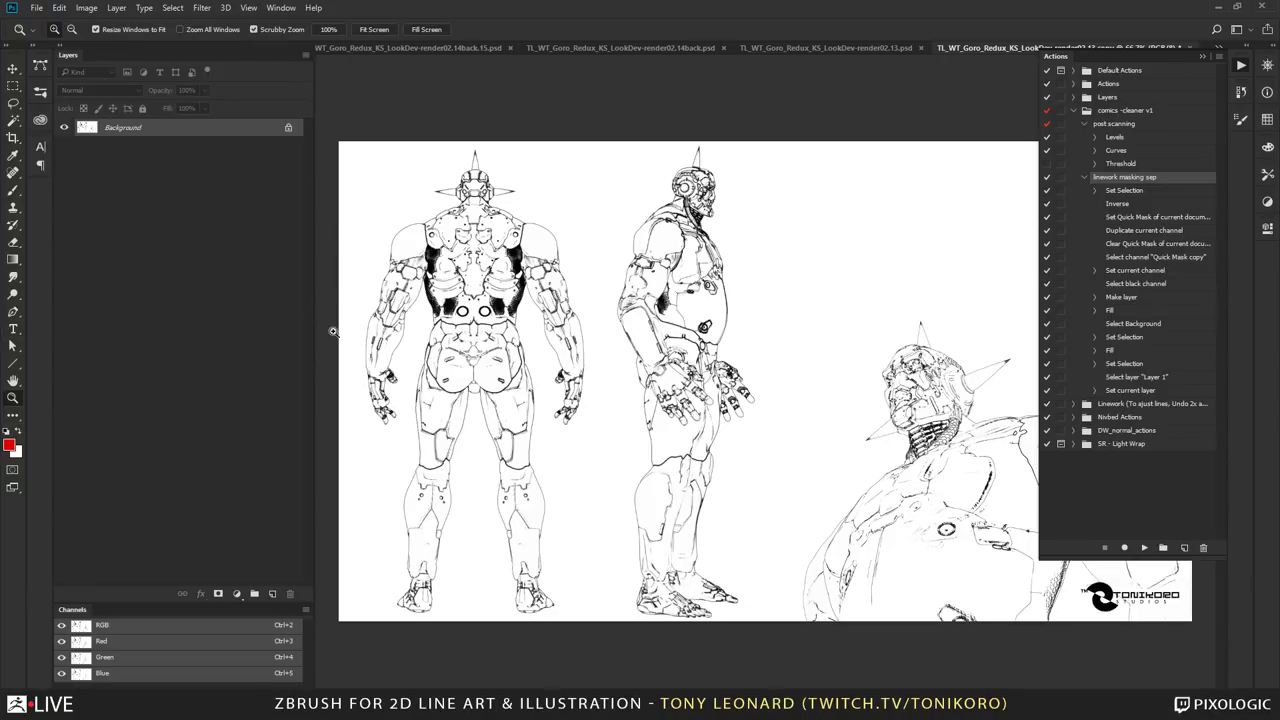
{"action": "left_click", "coordinate": [7, 431]}
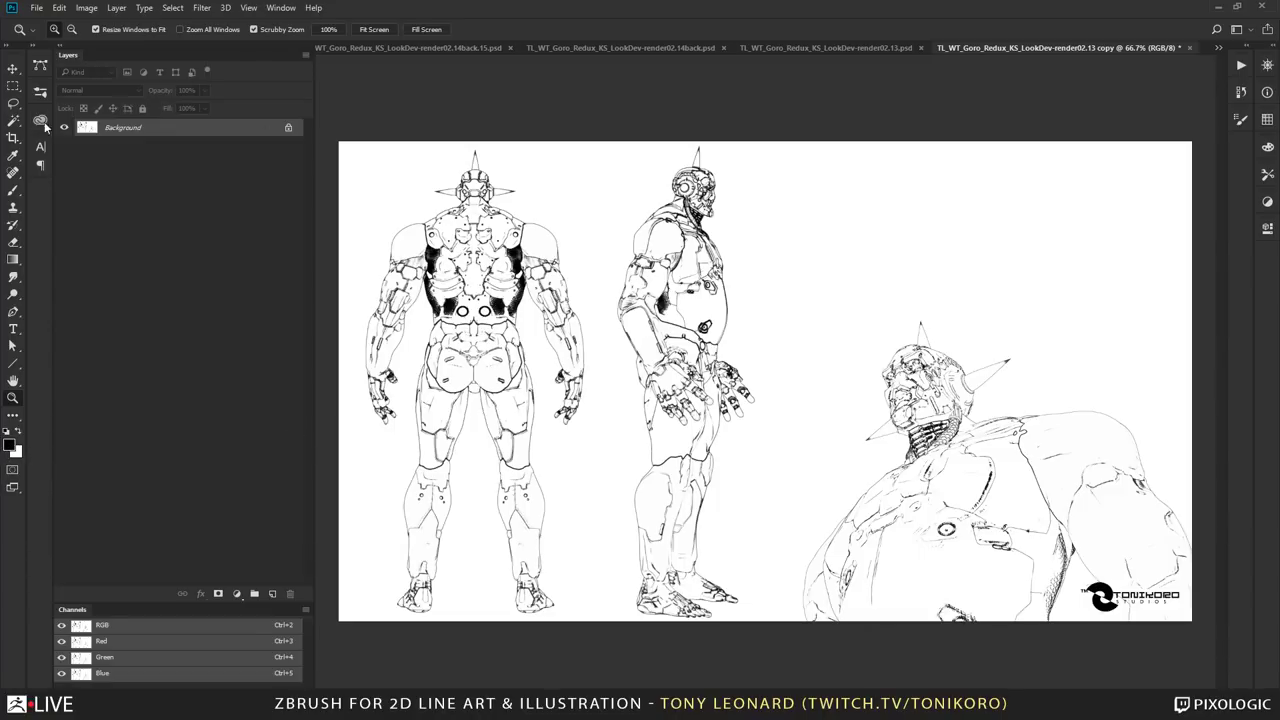
Step: Convert the image to Grayscale mode and bring up the Actions list
{"action": "left_click", "coordinate": [82, 9]}
{"action": "mouse_move", "coordinate": [100, 27]}
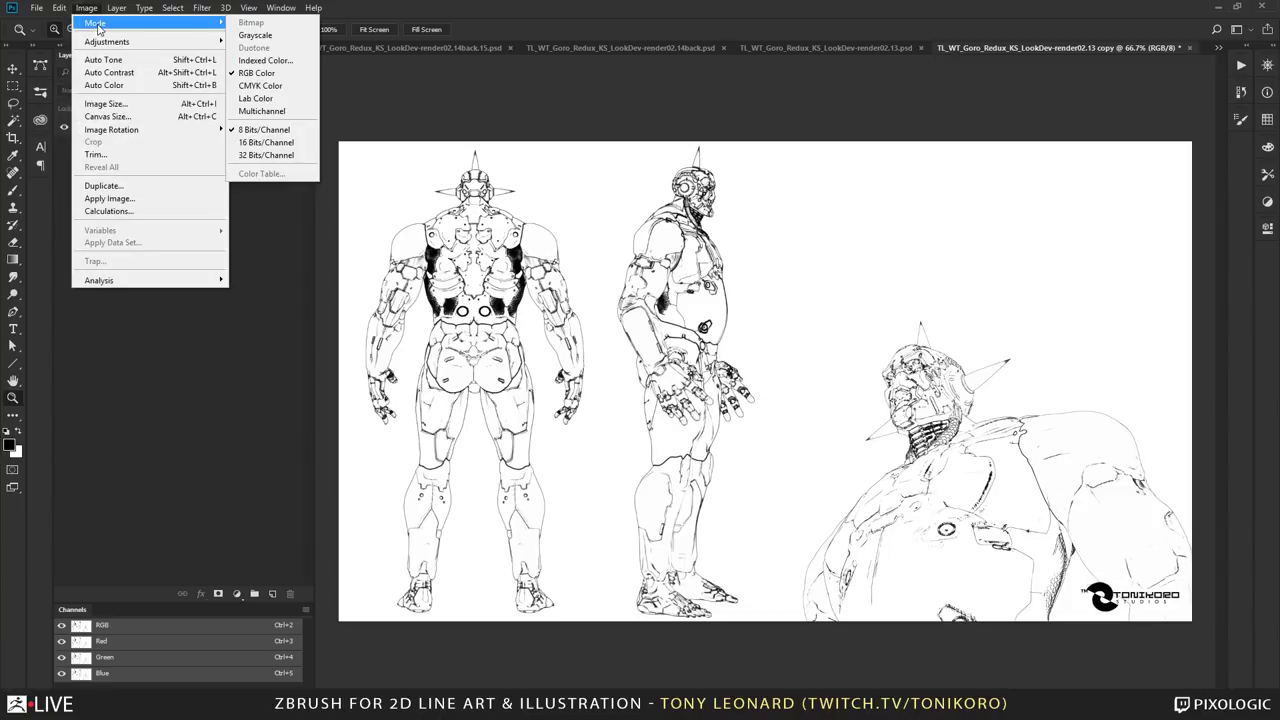
{"action": "left_click", "coordinate": [262, 37]}
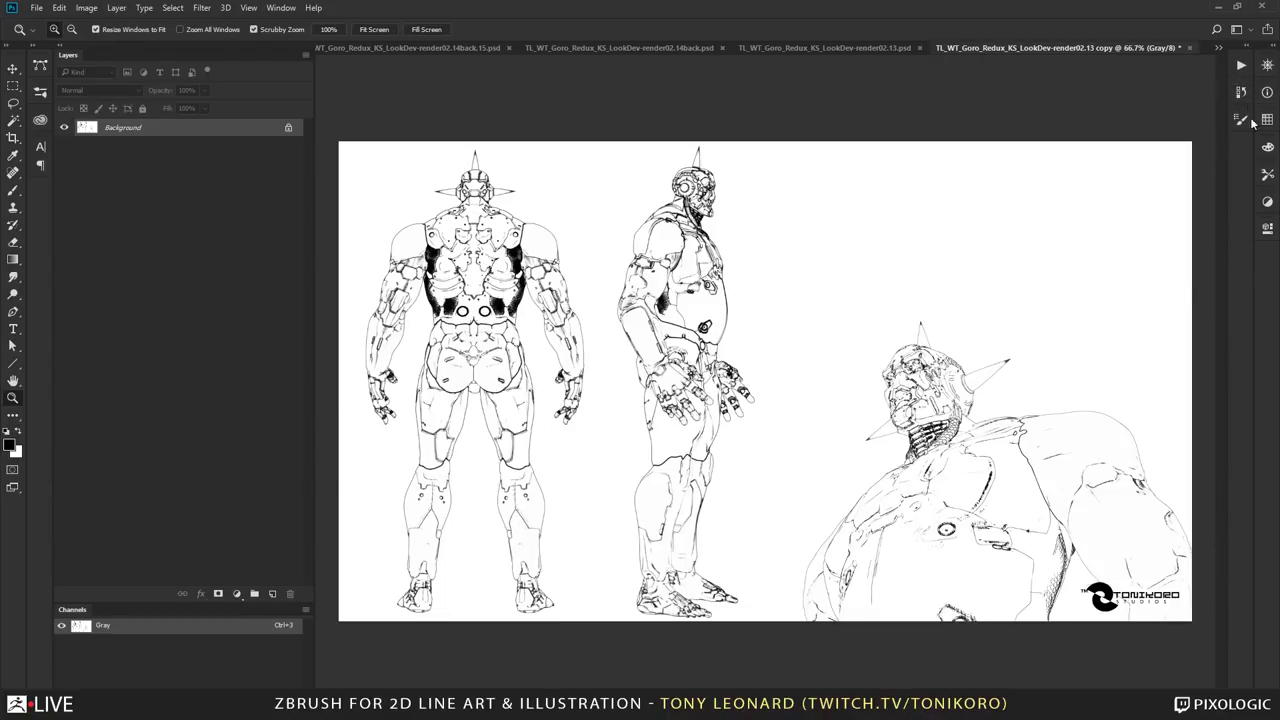
{"action": "left_click", "coordinate": [1240, 67]}
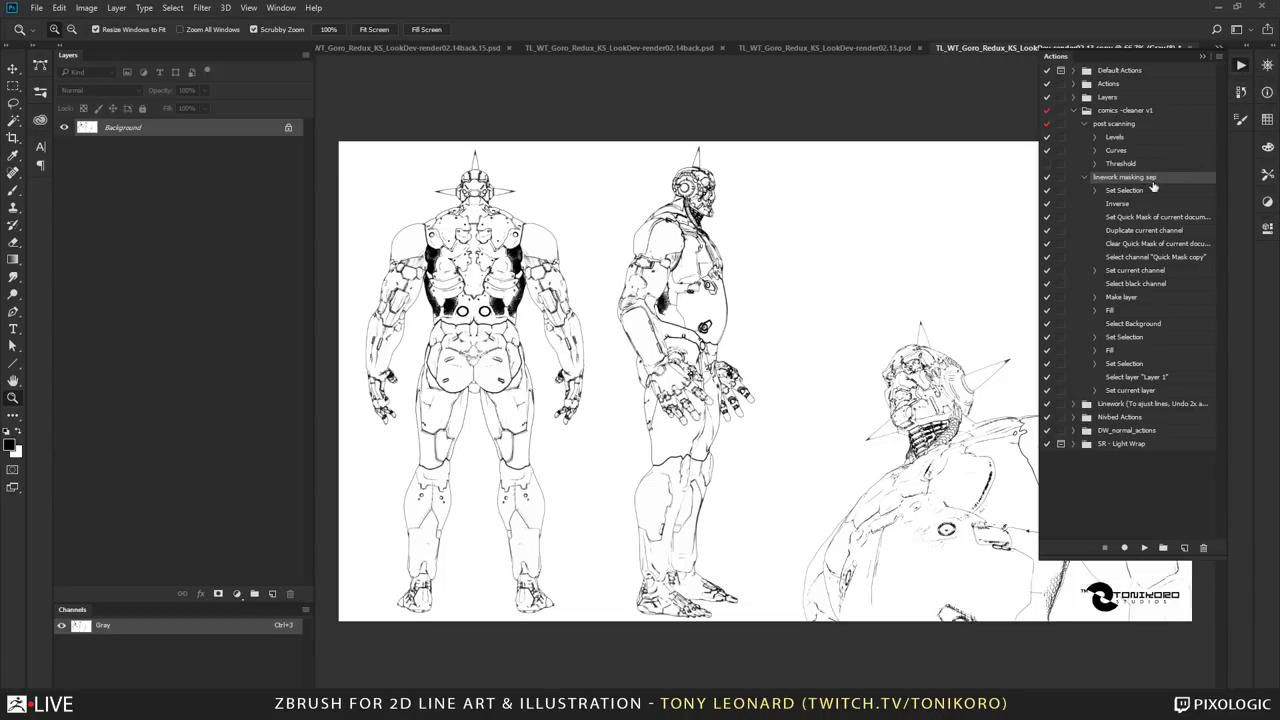
Step: Play the 'linework masking sep' action and zoom in on the spiked head
{"action": "left_click", "coordinate": [1146, 548]}
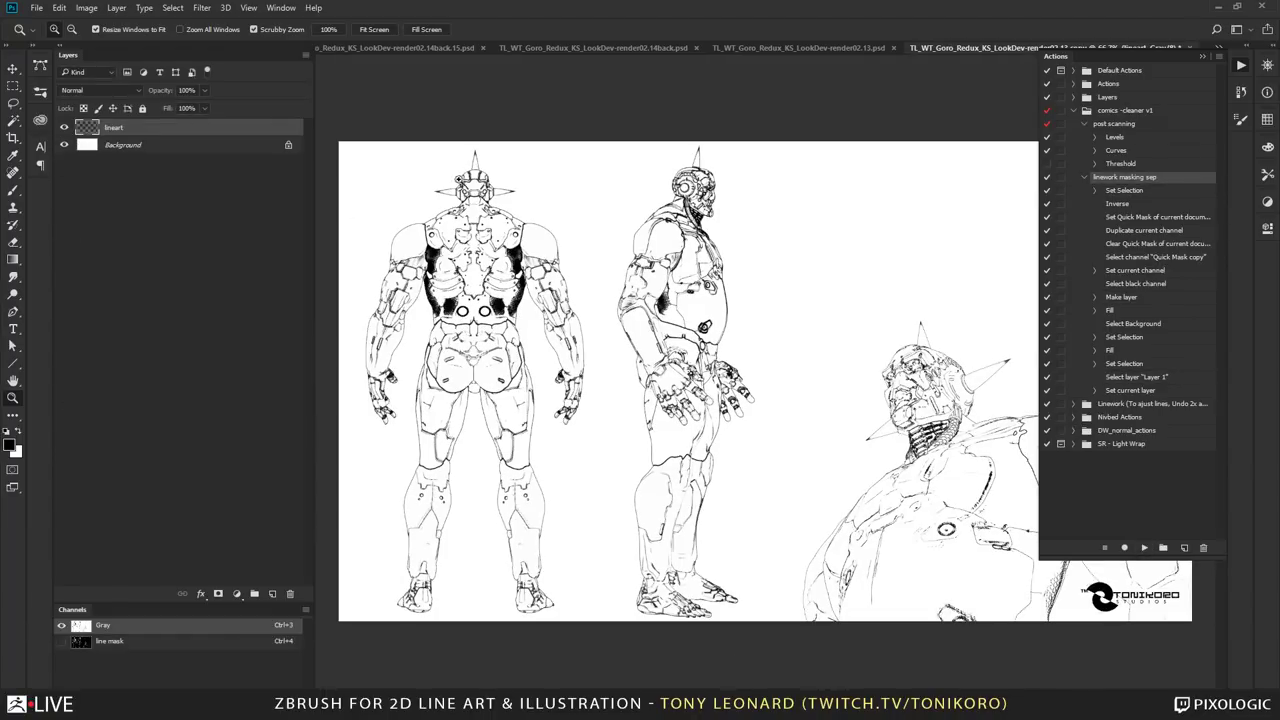
{"action": "left_click", "coordinate": [926, 379]}
{"action": "left_click", "coordinate": [926, 379]}
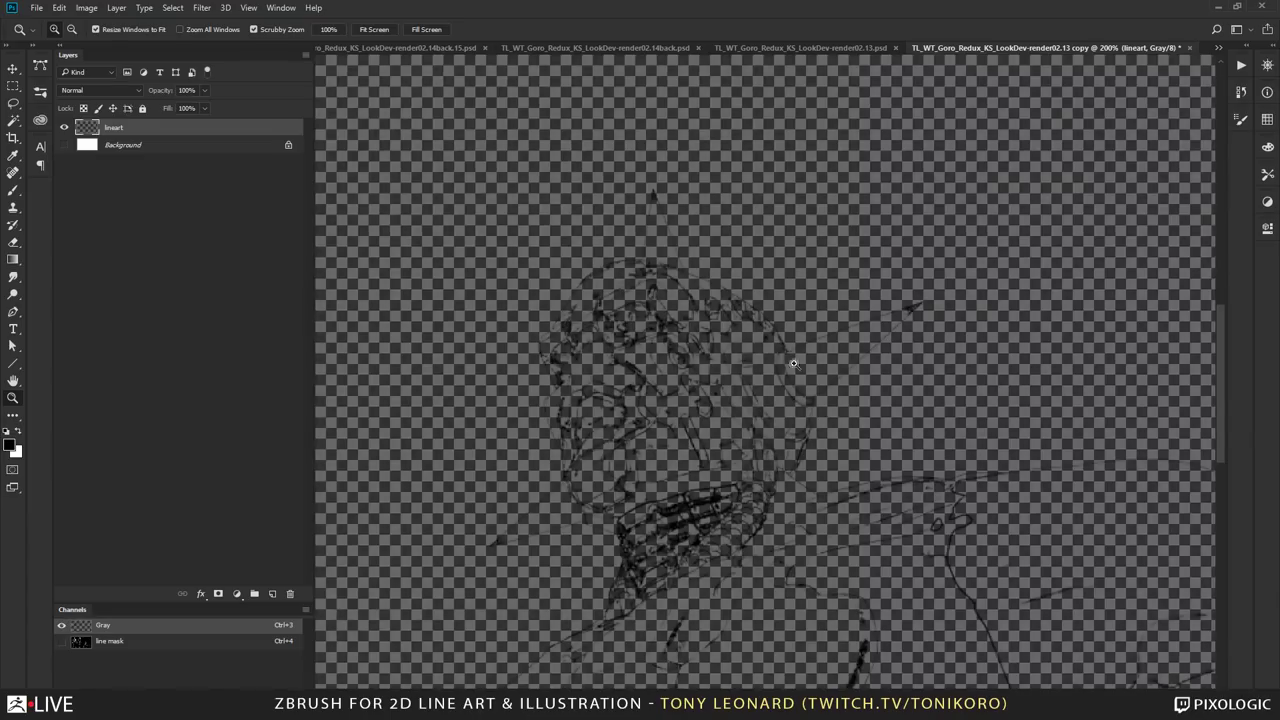
Step: Check the Background and lineart layers' visibility, keeping lineart's blend mode at Normal
{"action": "left_click", "coordinate": [63, 145]}
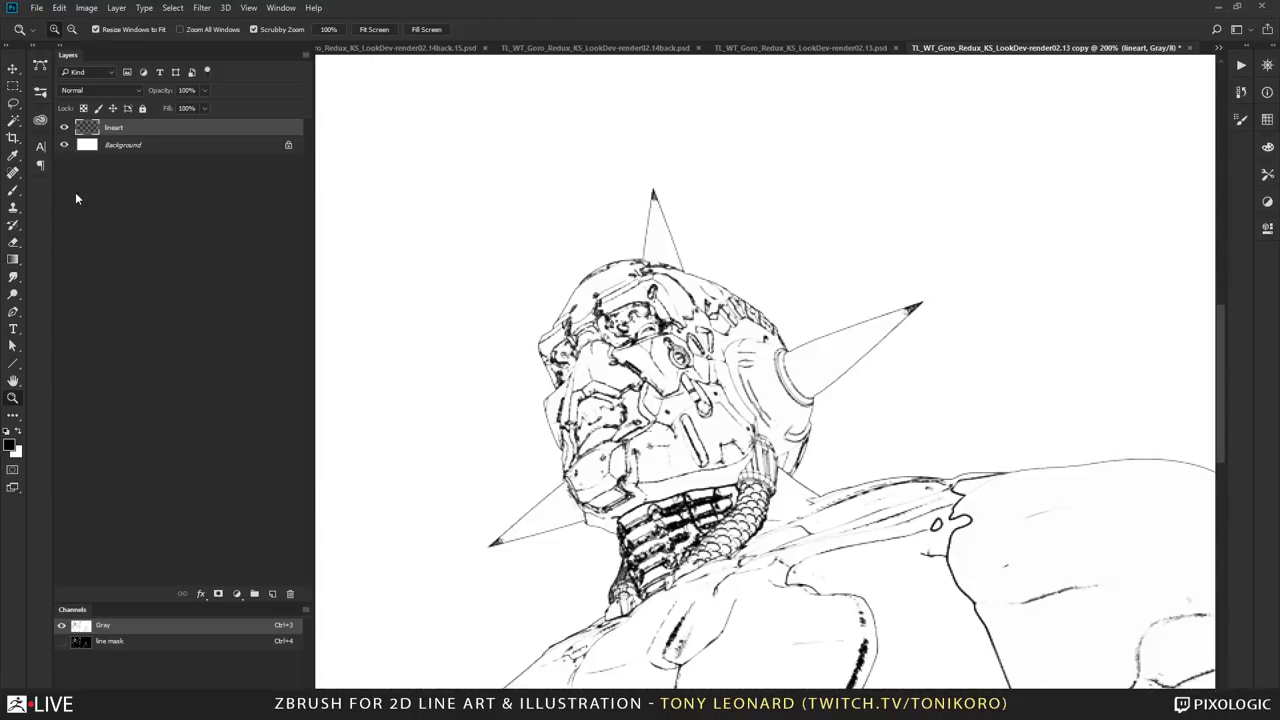
{"action": "left_click", "coordinate": [161, 147]}
{"action": "left_click", "coordinate": [64, 128]}
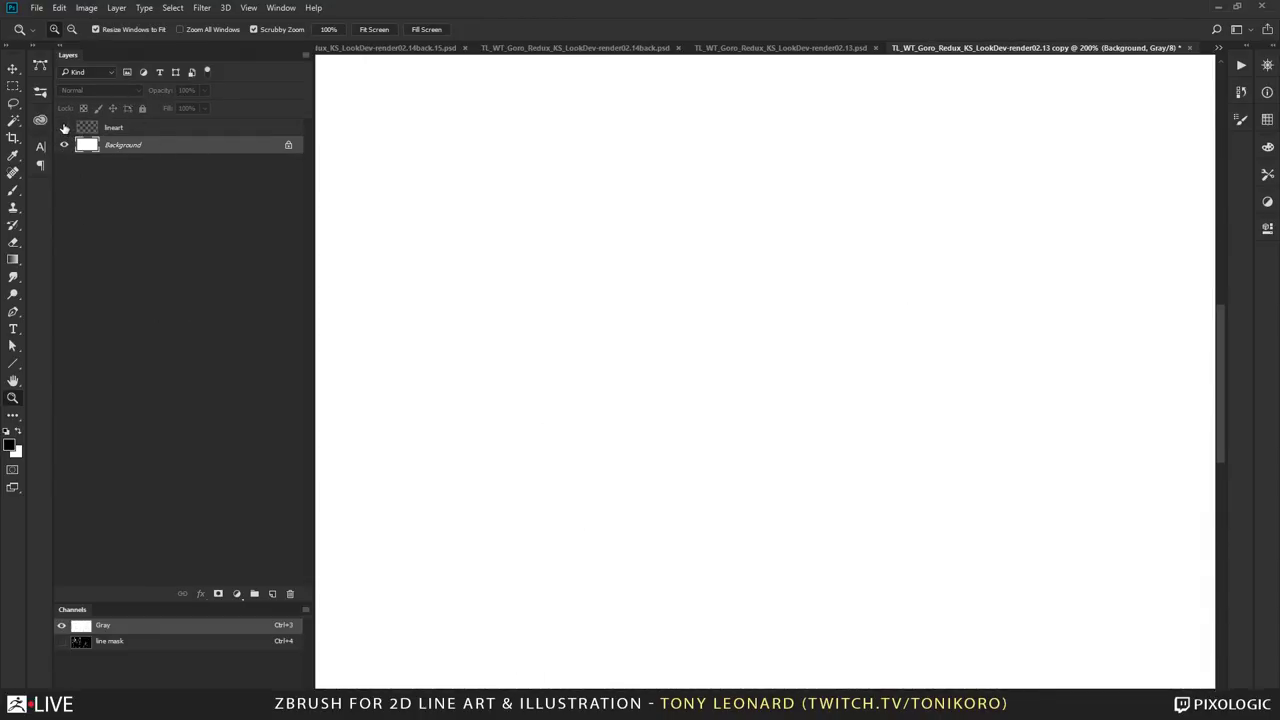
{"action": "left_click", "coordinate": [64, 128]}
{"action": "left_click", "coordinate": [138, 132]}
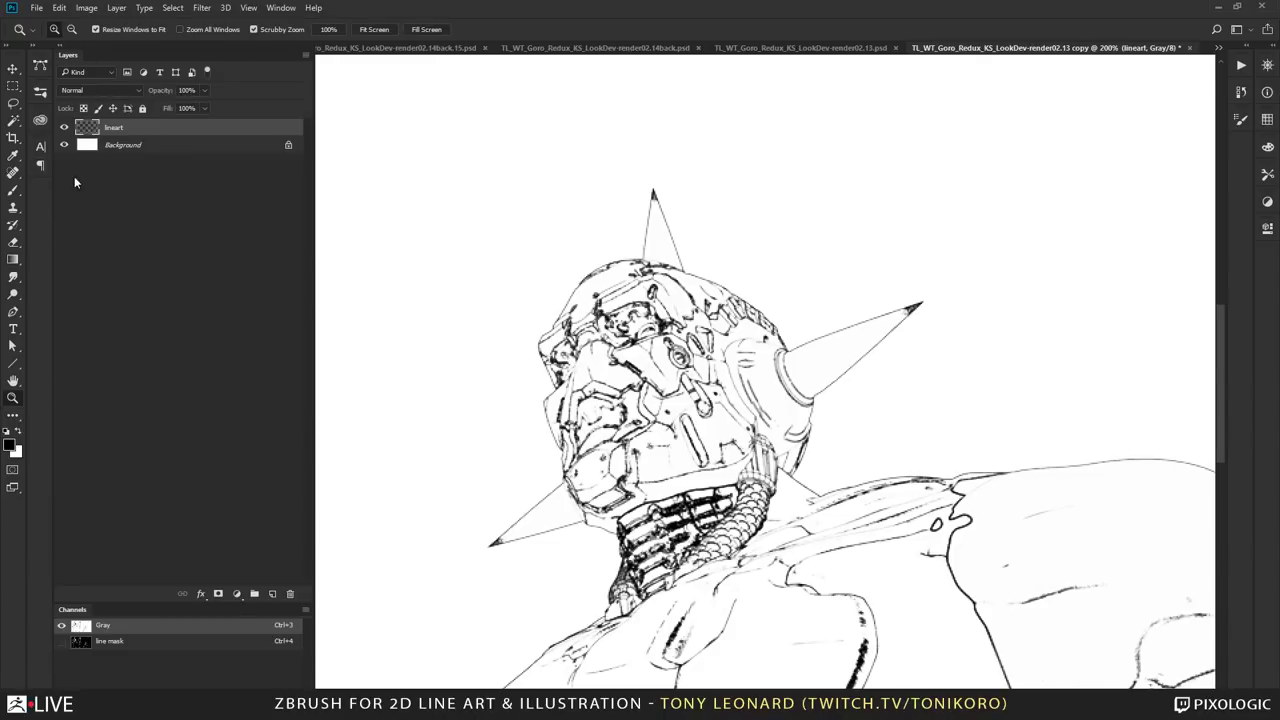
{"action": "left_click", "coordinate": [104, 91]}
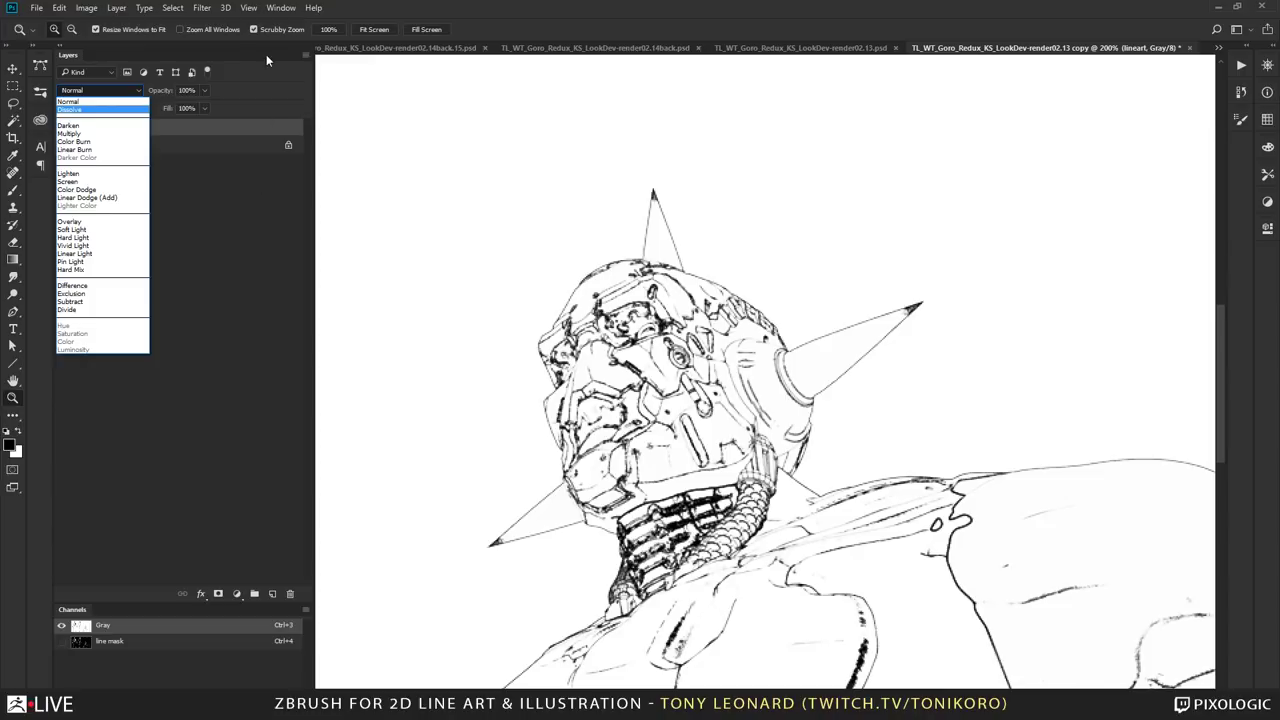
{"action": "key", "text": "Escape"}
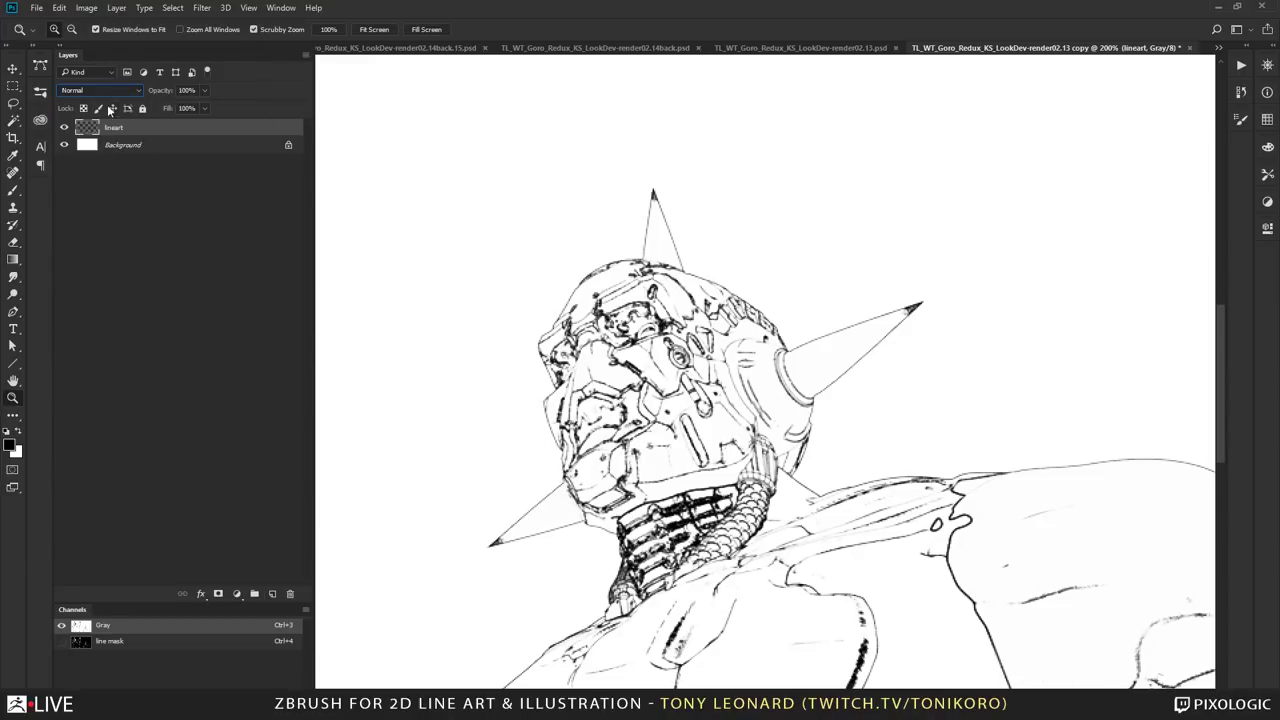
Step: Zoom out to the full sheet at 66.7% and select the Background layer
{"action": "left_click", "coordinate": [723, 437], "text": "alt"}
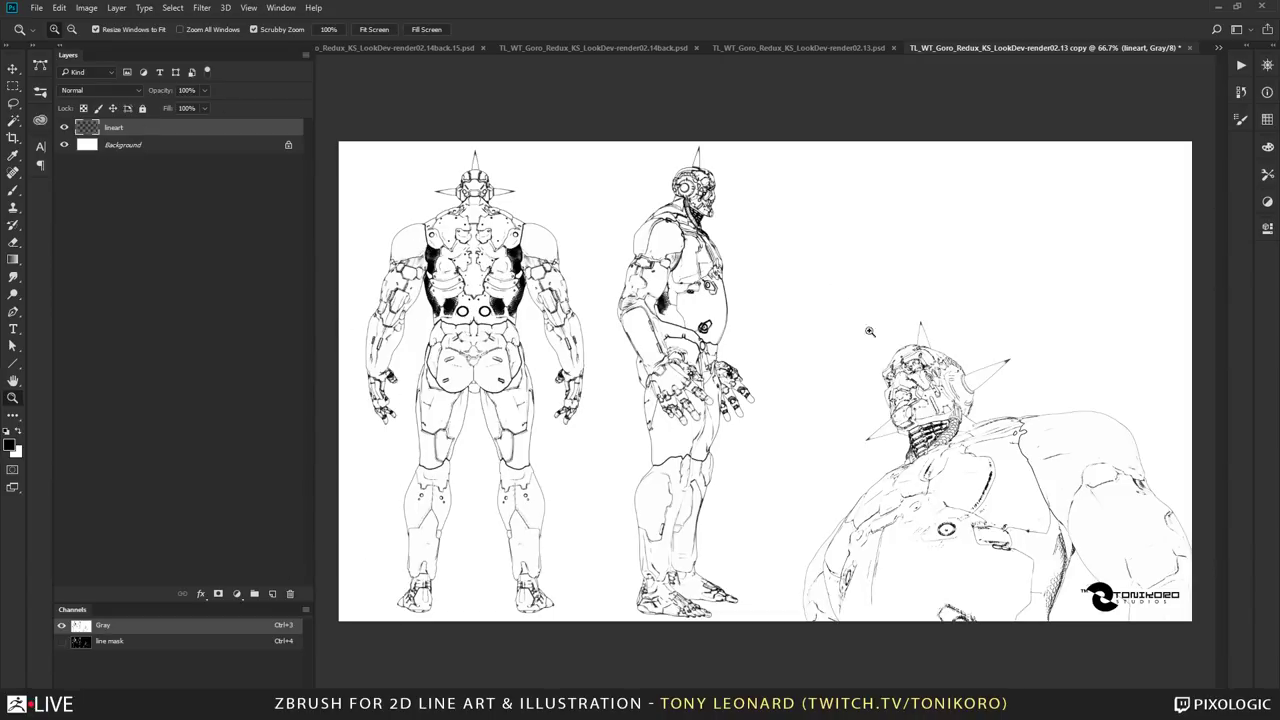
{"action": "left_click", "coordinate": [212, 144]}
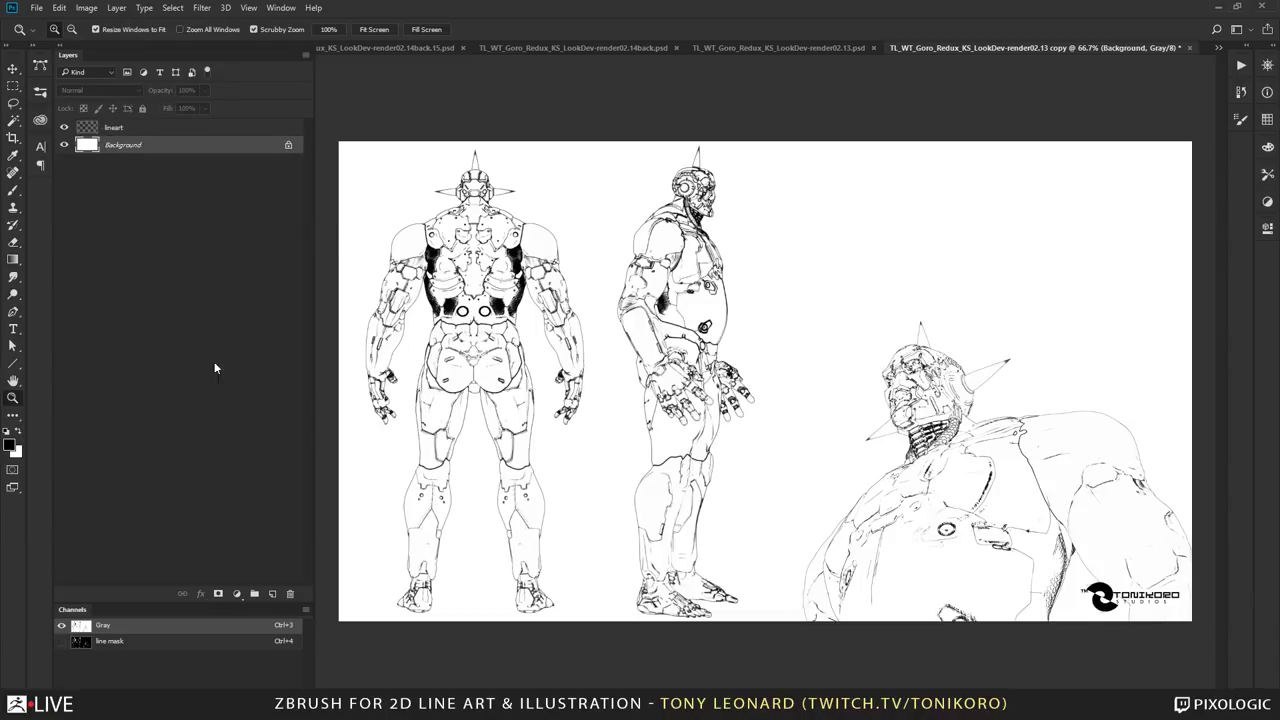
Step: Add a new Layer 1 above Background and zoom in on the back view's upper body with the Brush
{"action": "left_click", "coordinate": [273, 594]}
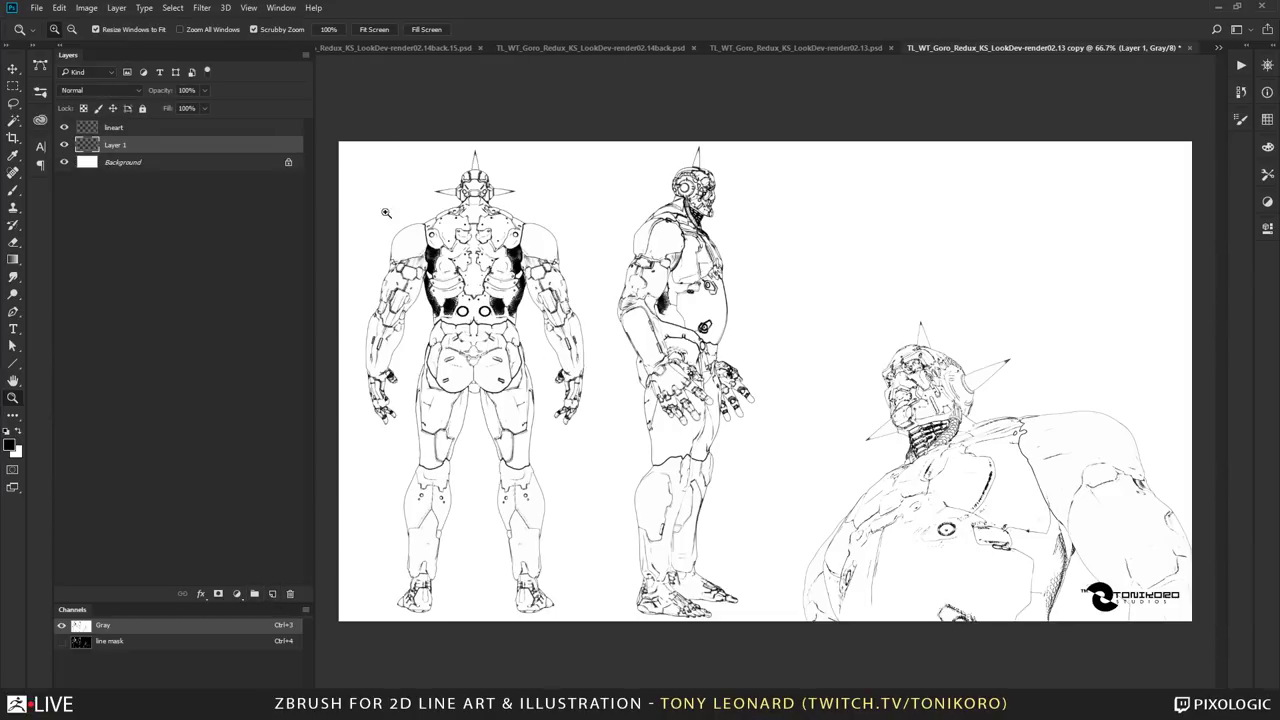
{"action": "left_click_drag", "start_coordinate": [444, 172], "coordinate": [848, 411]}
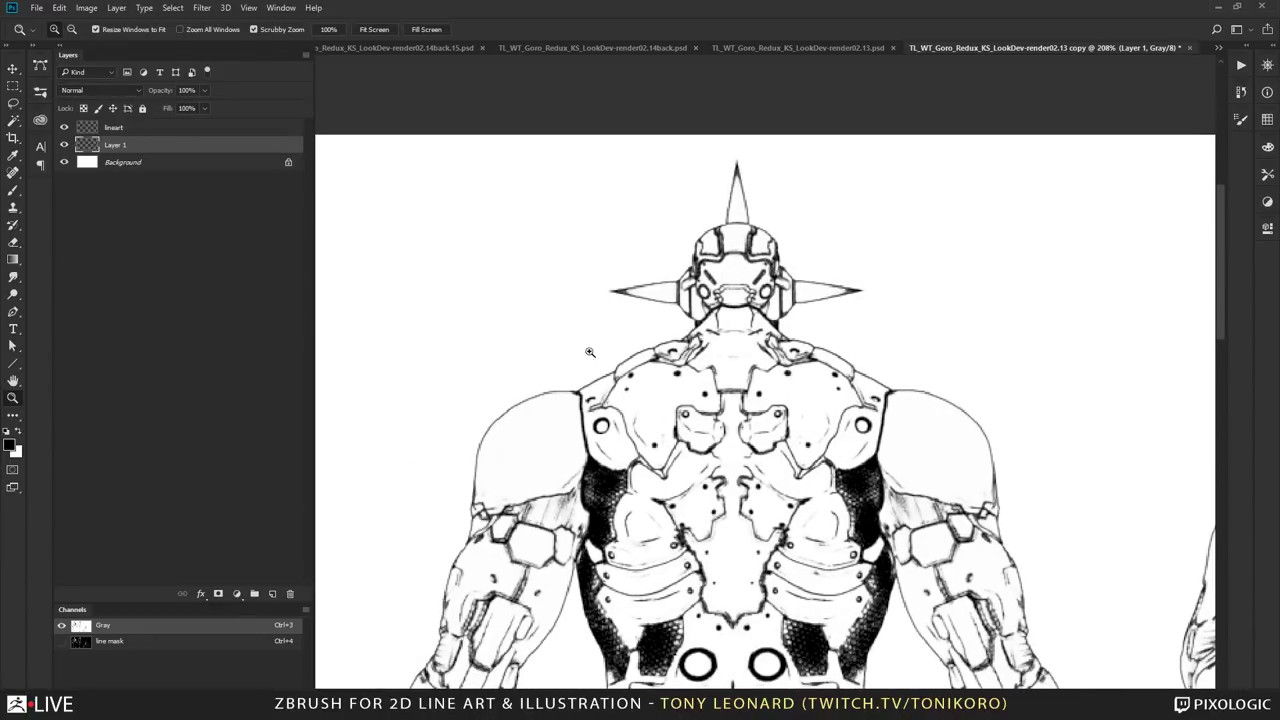
{"action": "key", "text": "b"}
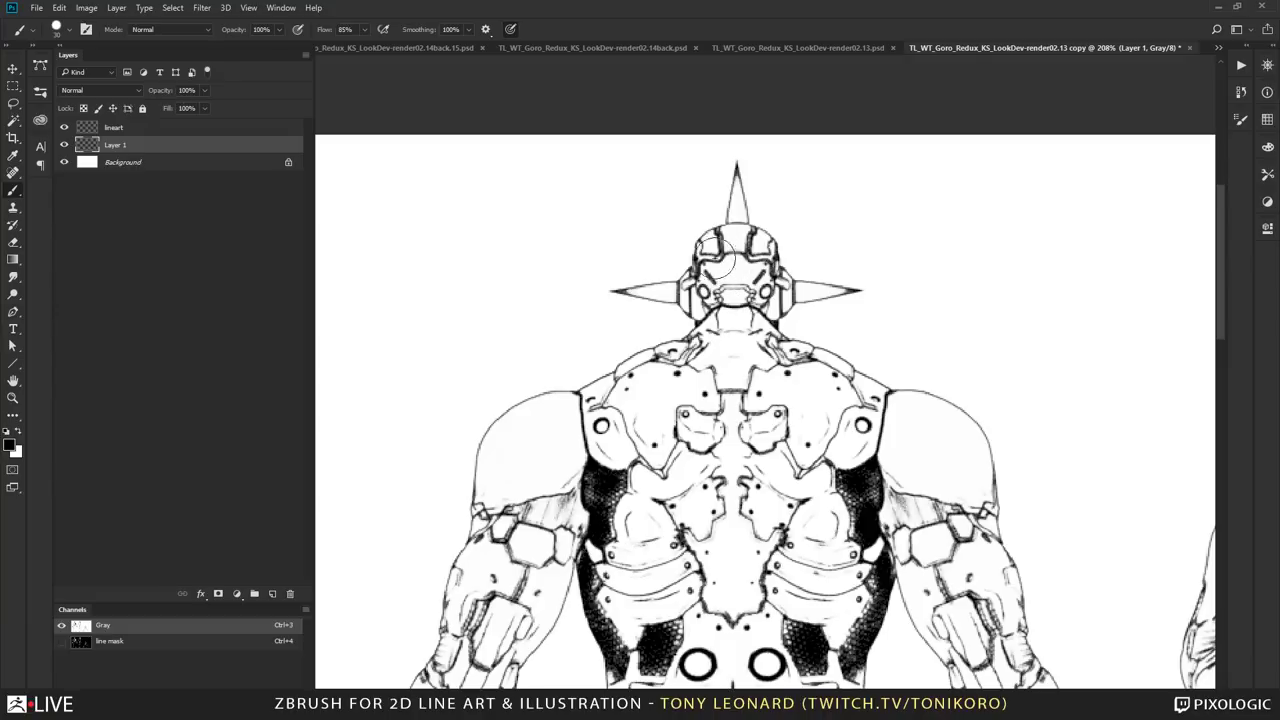
Step: Turn off brush smoothing, set Shape Dynamics minimum diameter to 25% and opacity to 87%
{"action": "left_click", "coordinate": [1241, 122]}
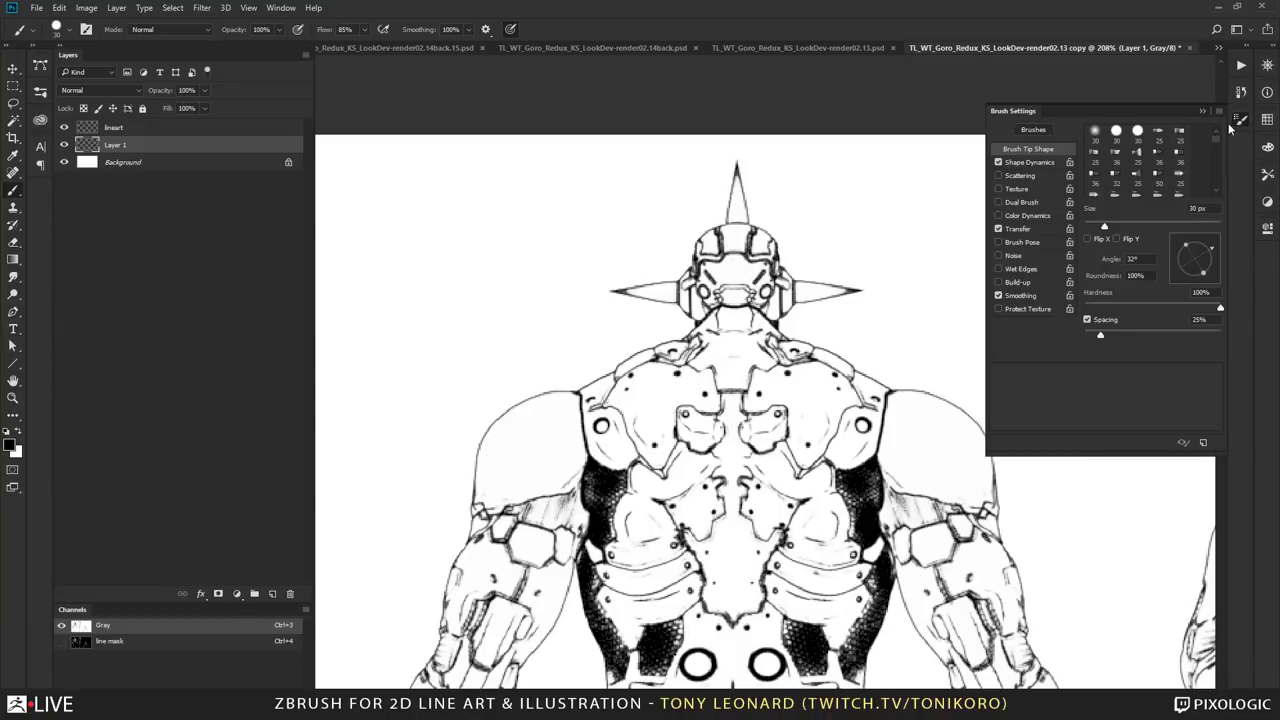
{"action": "left_click", "coordinate": [998, 295]}
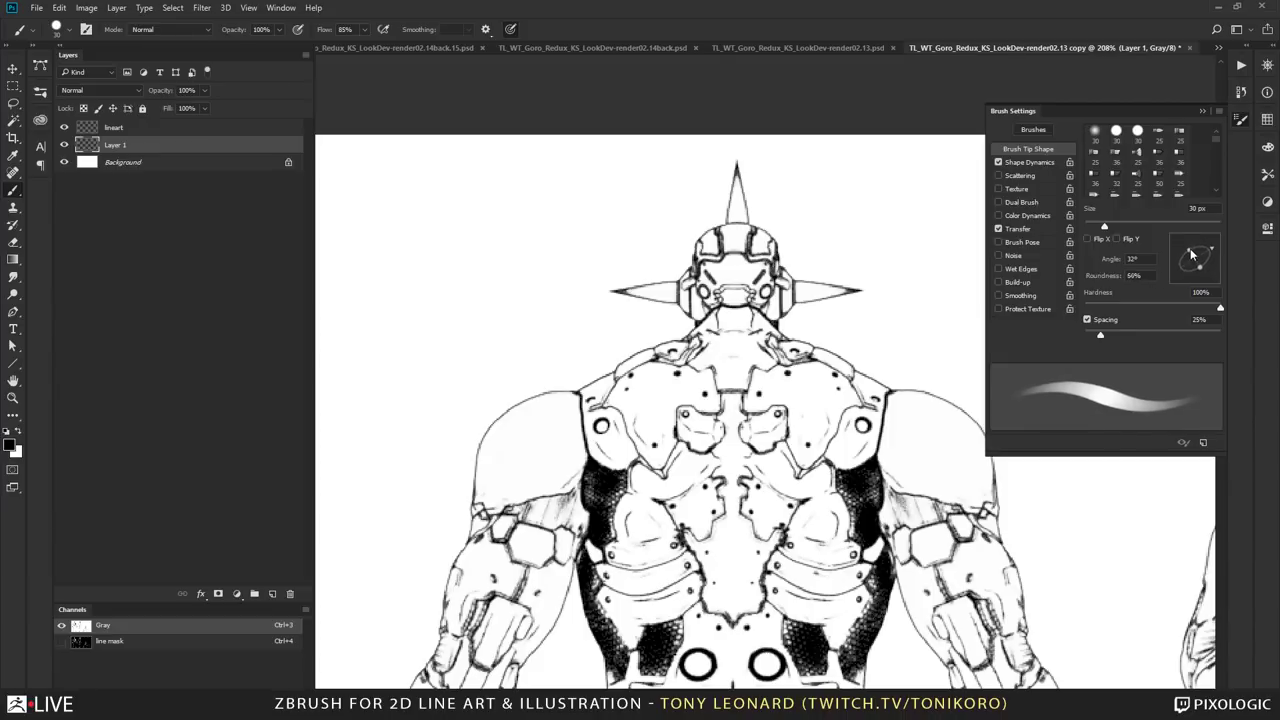
{"action": "left_click", "coordinate": [1035, 162]}
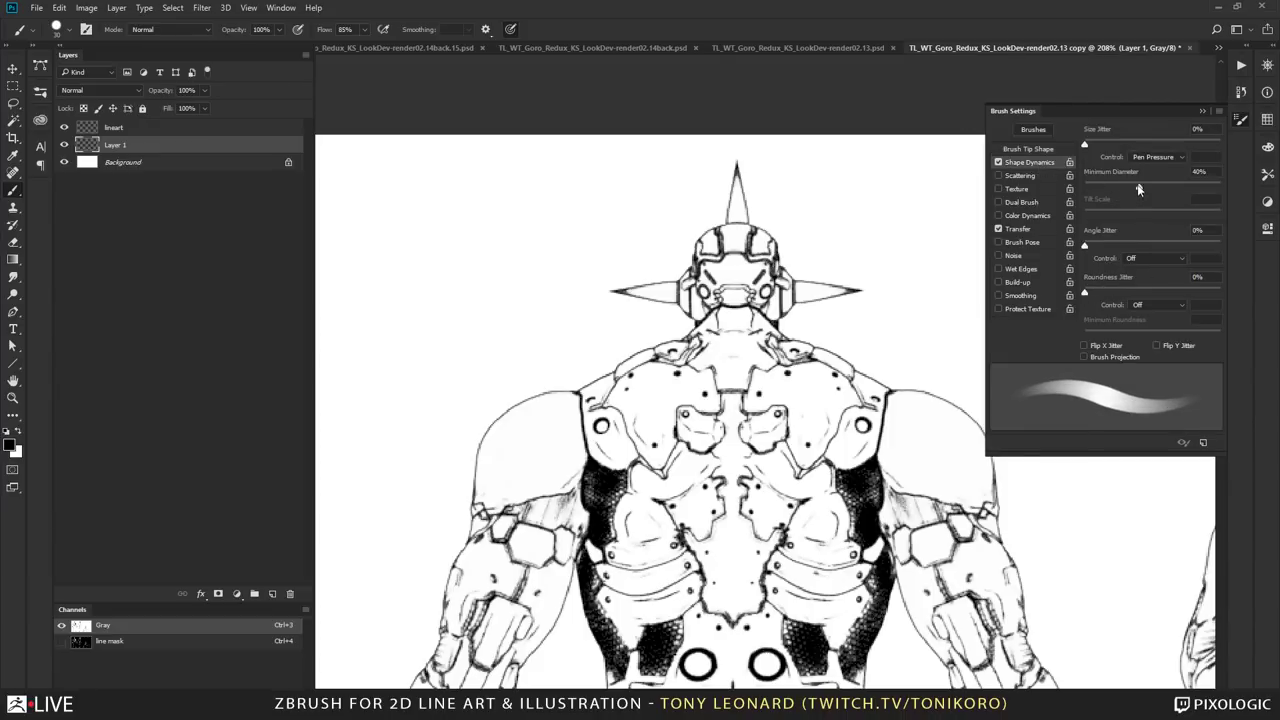
{"action": "left_click_drag", "start_coordinate": [1138, 188], "coordinate": [1119, 188]}
{"action": "left_click", "coordinate": [280, 30]}
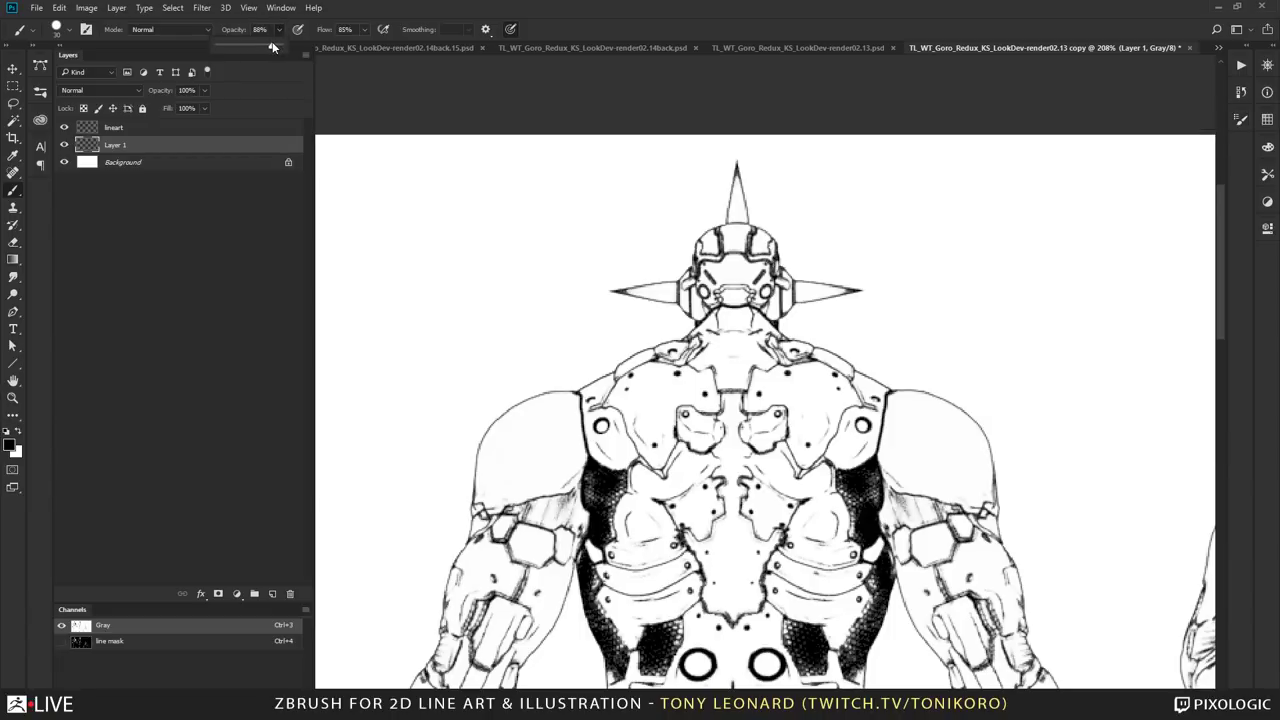
{"action": "left_click", "coordinate": [10, 432]}
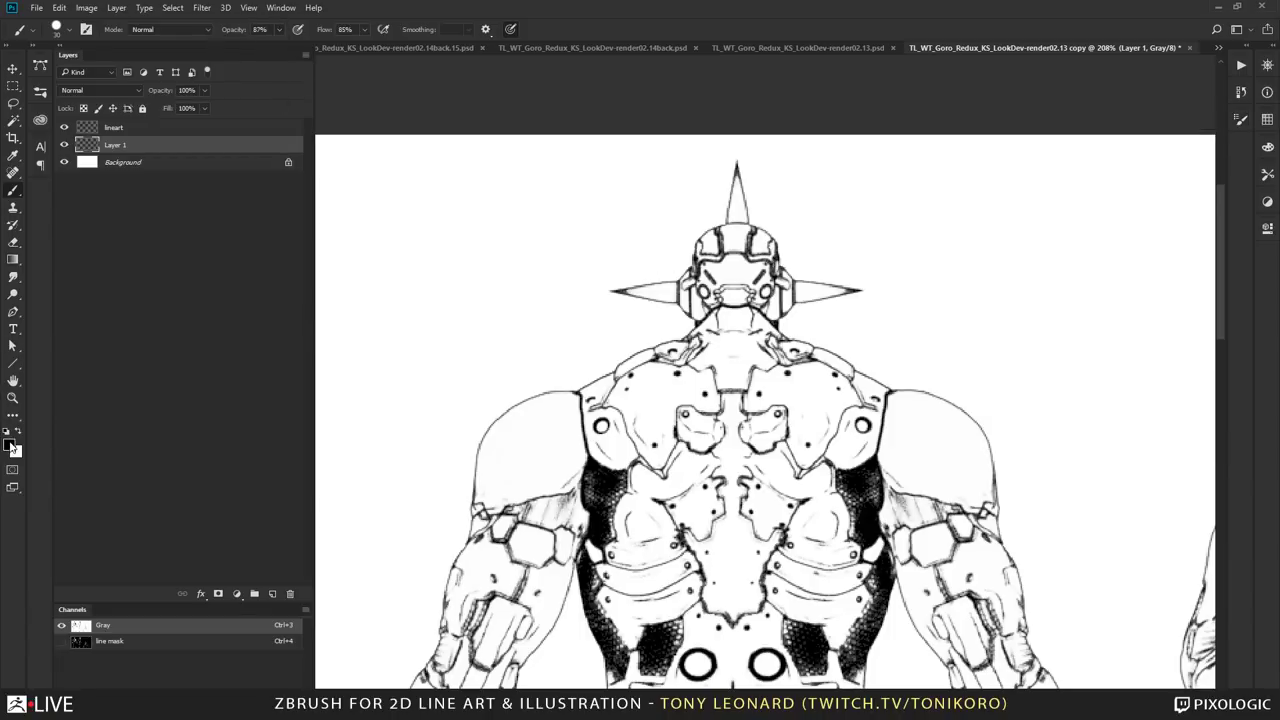
Step: Convert the document to RGB Color without flattening and pick dark grey 594e4e as foreground
{"action": "left_click", "coordinate": [87, 10]}
{"action": "mouse_move", "coordinate": [105, 24]}
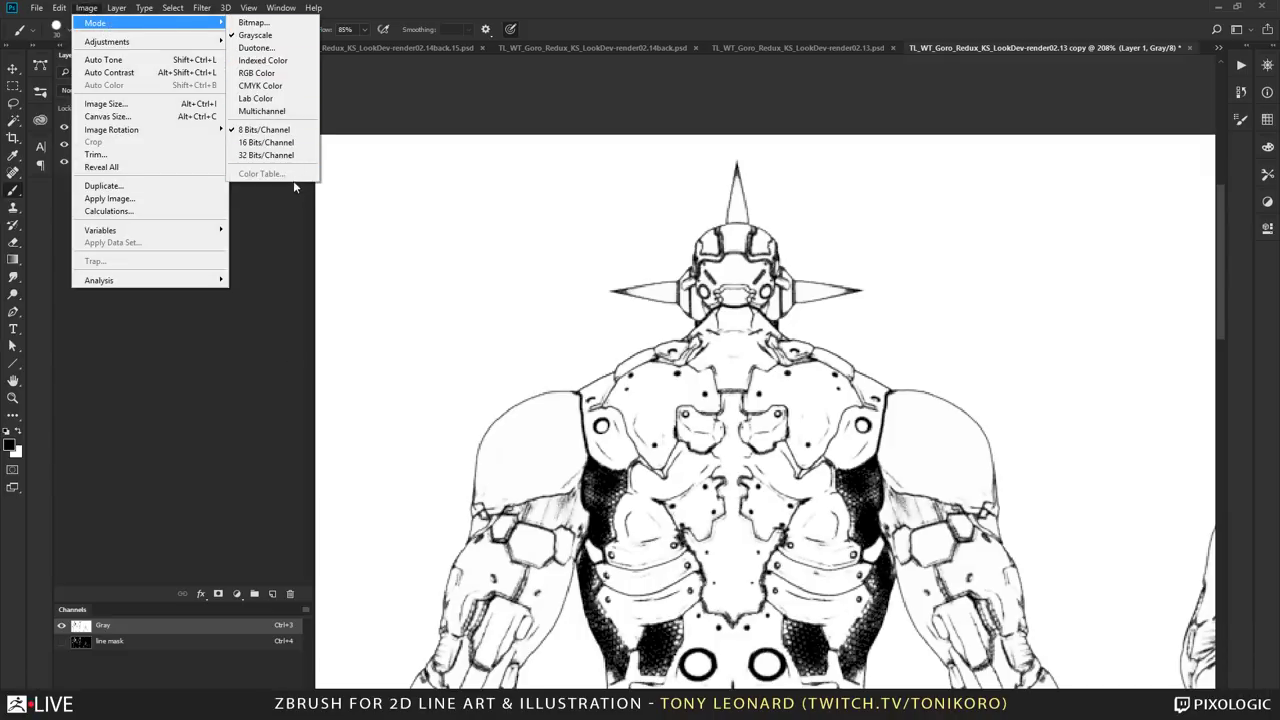
{"action": "left_click", "coordinate": [295, 73]}
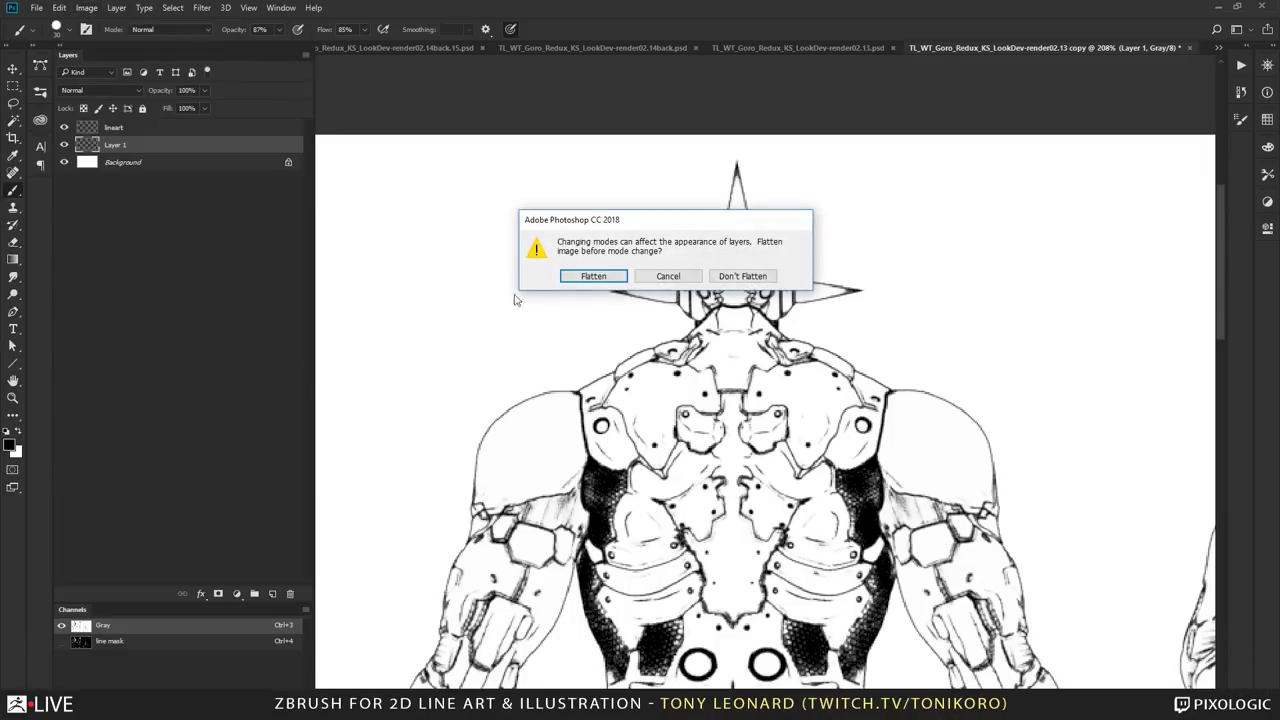
{"action": "left_click", "coordinate": [740, 277]}
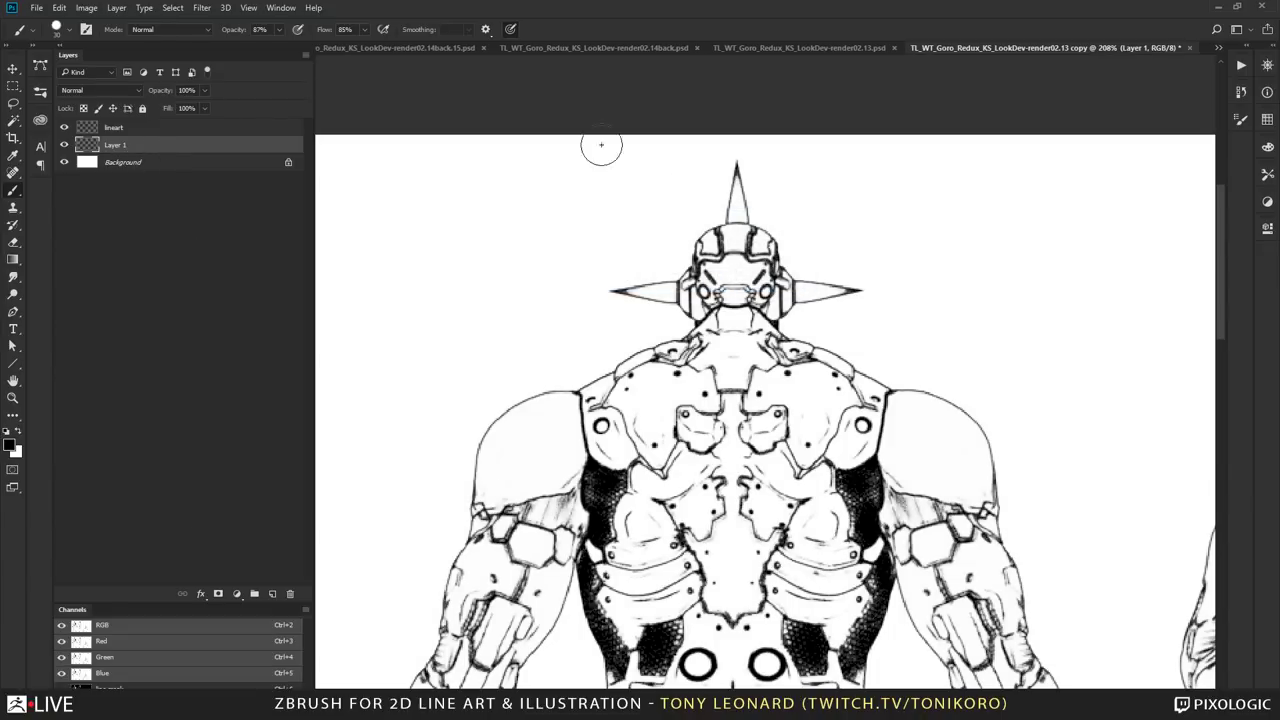
{"action": "left_click", "coordinate": [10, 446]}
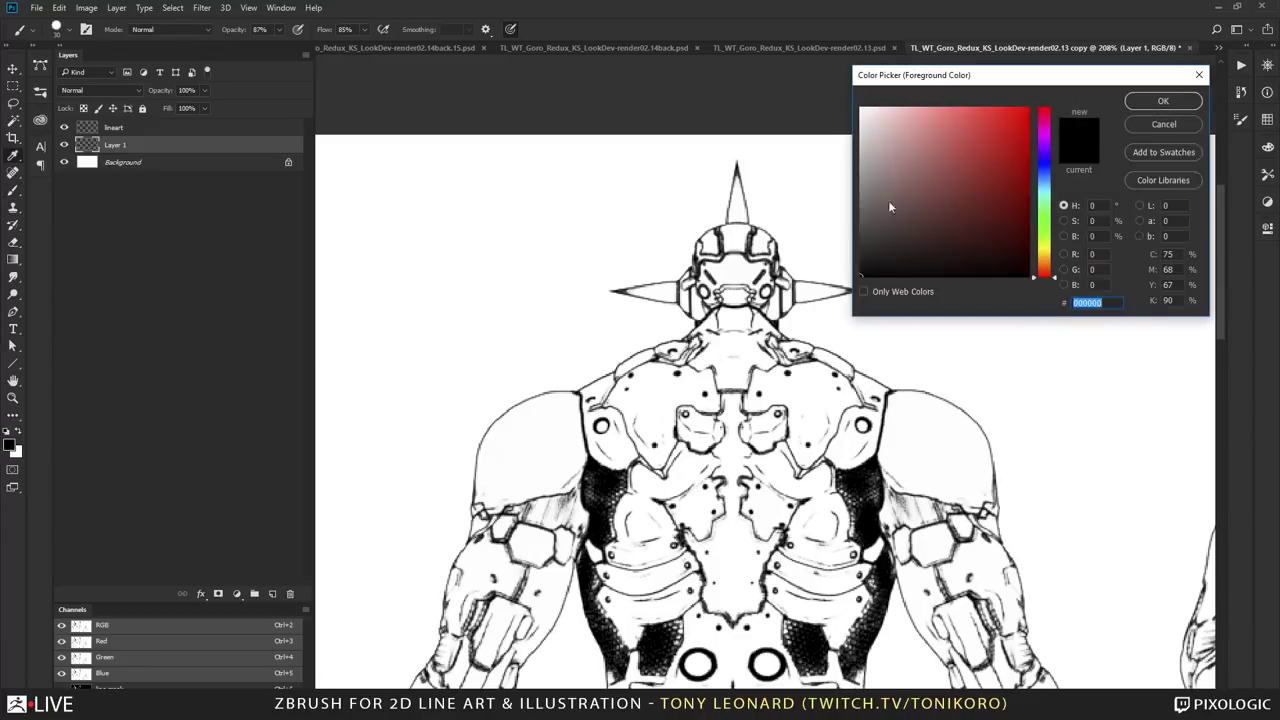
{"action": "left_click_drag", "start_coordinate": [888, 206], "coordinate": [880, 224]}
Step: Paint dark grey shading on Layer 1 over the left shoulder pad, chest plates, neck, helmet and spike
{"action": "left_click", "coordinate": [1158, 102]}
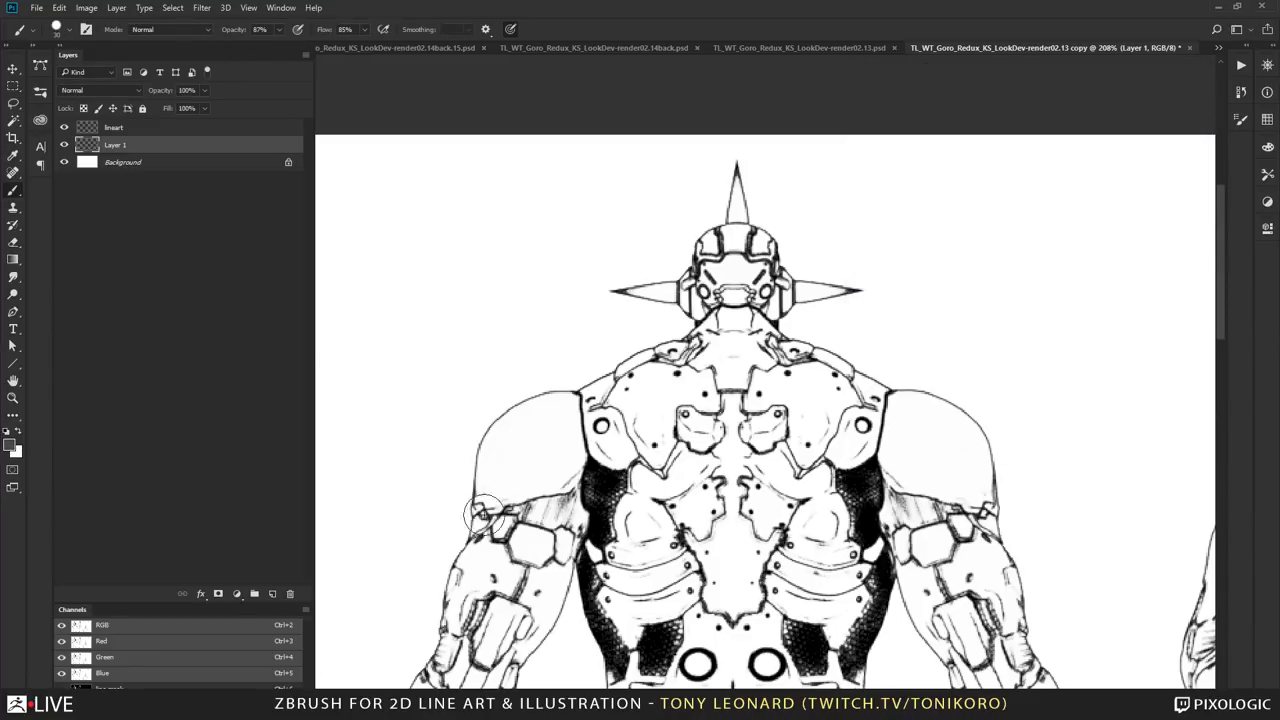
{"action": "mouse_move", "coordinate": [544, 448]}
{"action": "left_mouse_down"}
{"action": "mouse_move", "coordinate": [530, 460]}
{"action": "mouse_move", "coordinate": [578, 450]}
{"action": "mouse_move", "coordinate": [530, 500]}
{"action": "mouse_move", "coordinate": [560, 415]}
{"action": "mouse_move", "coordinate": [625, 405]}
{"action": "mouse_move", "coordinate": [698, 345]}
{"action": "mouse_move", "coordinate": [708, 372]}
{"action": "mouse_move", "coordinate": [640, 440]}
{"action": "mouse_move", "coordinate": [660, 460]}
{"action": "mouse_move", "coordinate": [665, 400]}
{"action": "mouse_move", "coordinate": [710, 440]}
{"action": "mouse_move", "coordinate": [690, 460]}
{"action": "mouse_move", "coordinate": [620, 400]}
{"action": "mouse_move", "coordinate": [590, 400]}
{"action": "mouse_move", "coordinate": [651, 366]}
{"action": "mouse_move", "coordinate": [650, 438]}
{"action": "mouse_move", "coordinate": [768, 388]}
{"action": "mouse_move", "coordinate": [840, 410]}
{"action": "mouse_move", "coordinate": [836, 388]}
{"action": "mouse_move", "coordinate": [852, 420]}
{"action": "left_mouse_up"}
{"action": "left_click", "coordinate": [555, 441], "text": "alt"}
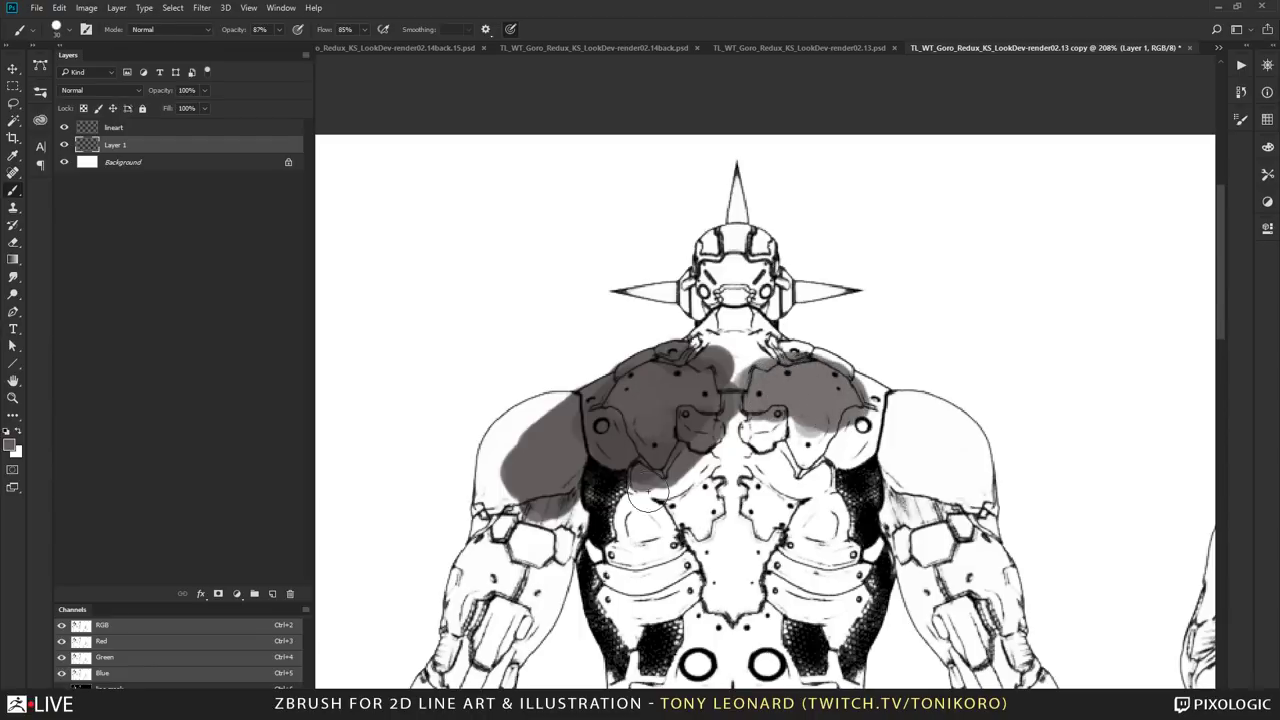
{"action": "mouse_move", "coordinate": [728, 312]}
{"action": "left_mouse_down"}
{"action": "mouse_move", "coordinate": [731, 350]}
{"action": "mouse_move", "coordinate": [745, 325]}
{"action": "mouse_move", "coordinate": [760, 345]}
{"action": "mouse_move", "coordinate": [775, 300]}
{"action": "mouse_move", "coordinate": [749, 310]}
{"action": "mouse_move", "coordinate": [810, 285]}
{"action": "mouse_move", "coordinate": [855, 290]}
{"action": "mouse_move", "coordinate": [795, 290]}
{"action": "mouse_move", "coordinate": [855, 292]}
{"action": "left_mouse_up"}
{"action": "mouse_move", "coordinate": [698, 281]}
{"action": "left_mouse_down"}
{"action": "mouse_move", "coordinate": [623, 291]}
{"action": "mouse_move", "coordinate": [703, 298]}
{"action": "mouse_move", "coordinate": [685, 295]}
{"action": "mouse_move", "coordinate": [708, 296]}
{"action": "mouse_move", "coordinate": [726, 262]}
{"action": "mouse_move", "coordinate": [720, 246]}
{"action": "mouse_move", "coordinate": [708, 257]}
{"action": "mouse_move", "coordinate": [755, 242]}
{"action": "mouse_move", "coordinate": [756, 281]}
{"action": "mouse_move", "coordinate": [746, 291]}
{"action": "mouse_move", "coordinate": [734, 273]}
{"action": "mouse_move", "coordinate": [744, 249]}
{"action": "mouse_move", "coordinate": [723, 316]}
{"action": "mouse_move", "coordinate": [725, 274]}
{"action": "mouse_move", "coordinate": [722, 329]}
{"action": "mouse_move", "coordinate": [716, 269]}
{"action": "mouse_move", "coordinate": [736, 333]}
{"action": "mouse_move", "coordinate": [760, 249]}
{"action": "mouse_move", "coordinate": [764, 321]}
{"action": "mouse_move", "coordinate": [678, 449]}
{"action": "left_mouse_up"}
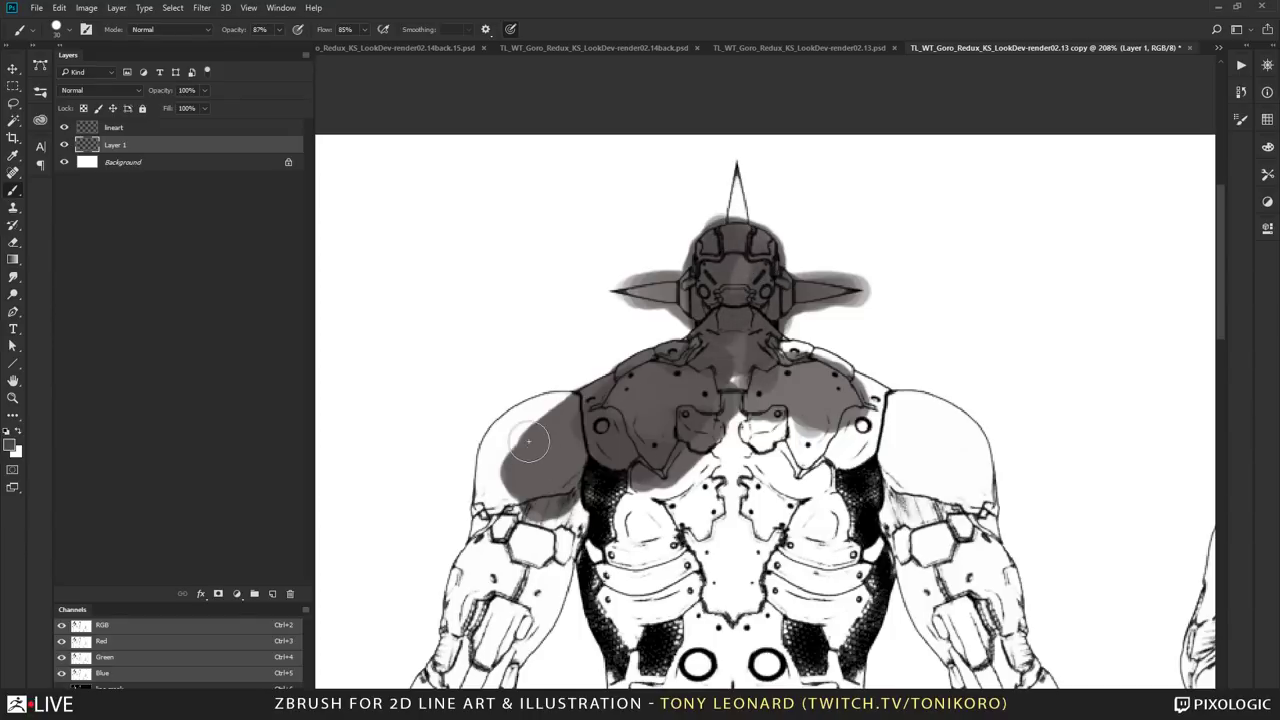
{"action": "mouse_move", "coordinate": [528, 442]}
{"action": "left_mouse_down"}
{"action": "mouse_move", "coordinate": [513, 480]}
{"action": "mouse_move", "coordinate": [537, 421]}
{"action": "mouse_move", "coordinate": [578, 407]}
{"action": "mouse_move", "coordinate": [507, 512]}
{"action": "mouse_move", "coordinate": [510, 437]}
{"action": "mouse_move", "coordinate": [573, 409]}
{"action": "mouse_move", "coordinate": [543, 412]}
{"action": "mouse_move", "coordinate": [490, 500]}
{"action": "left_mouse_up"}
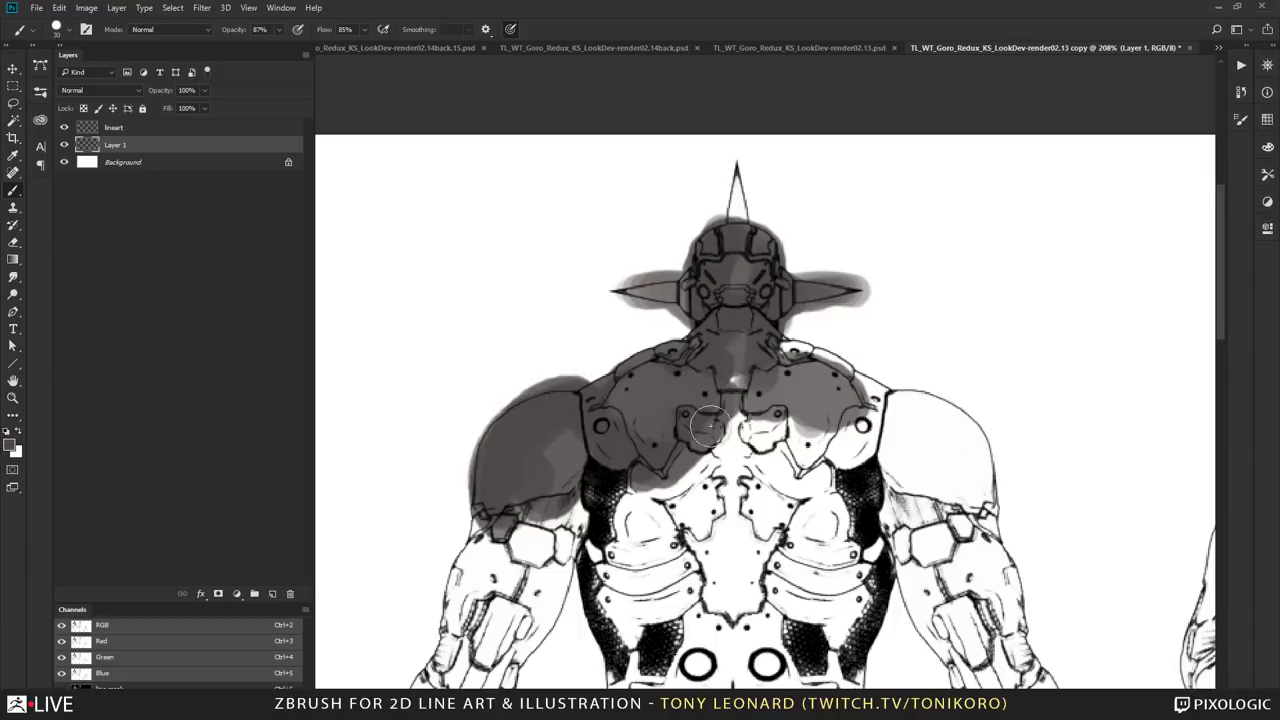
Step: Hide Layer 1's grey shading and pan down over the torso
{"action": "scroll", "coordinate": [723, 583], "scroll_direction": "down", "scroll_amount": 3}
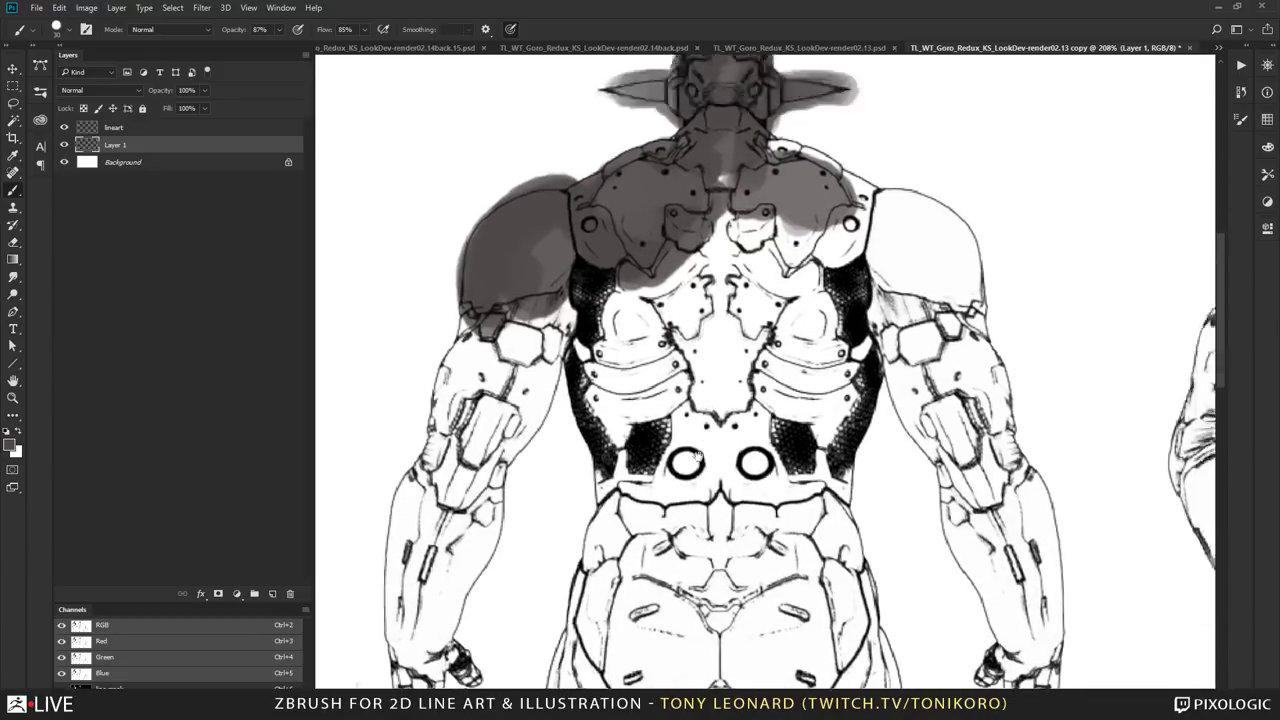
{"action": "scroll", "coordinate": [700, 400], "scroll_direction": "up", "scroll_amount": 3}
{"action": "left_click", "coordinate": [65, 145]}
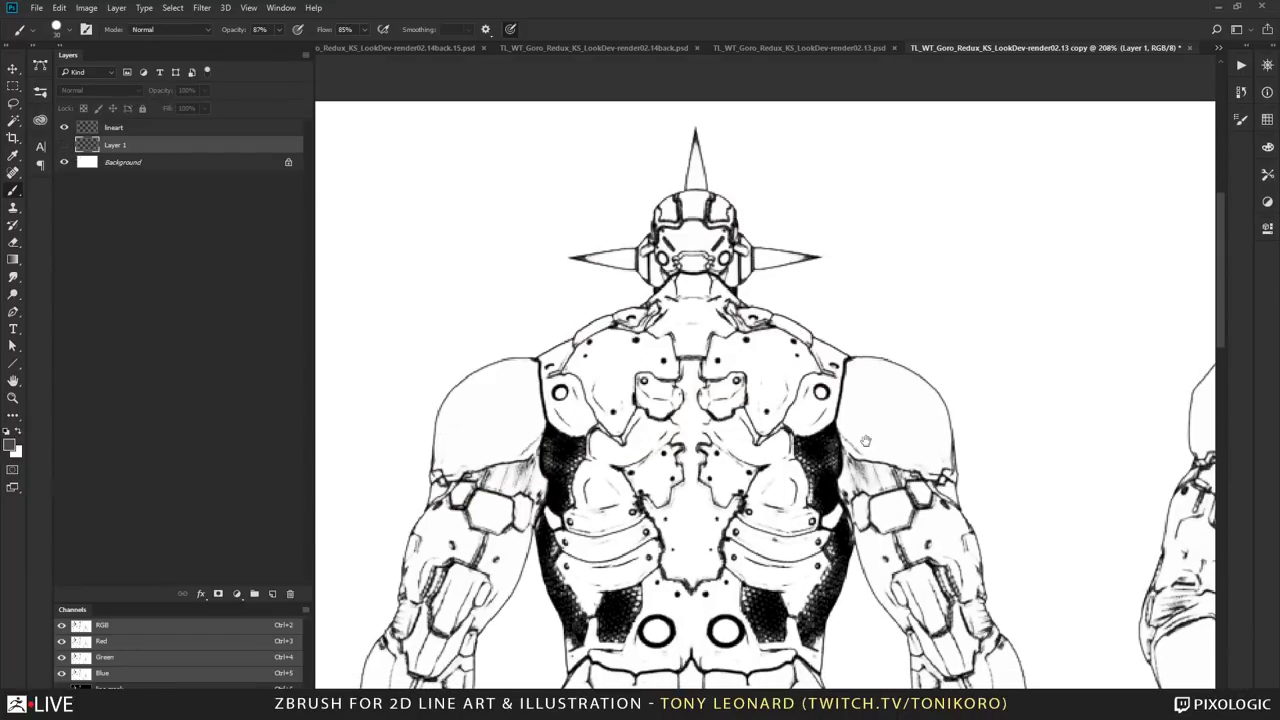
{"action": "left_click_drag", "start_coordinate": [857, 431], "coordinate": [791, 295]}
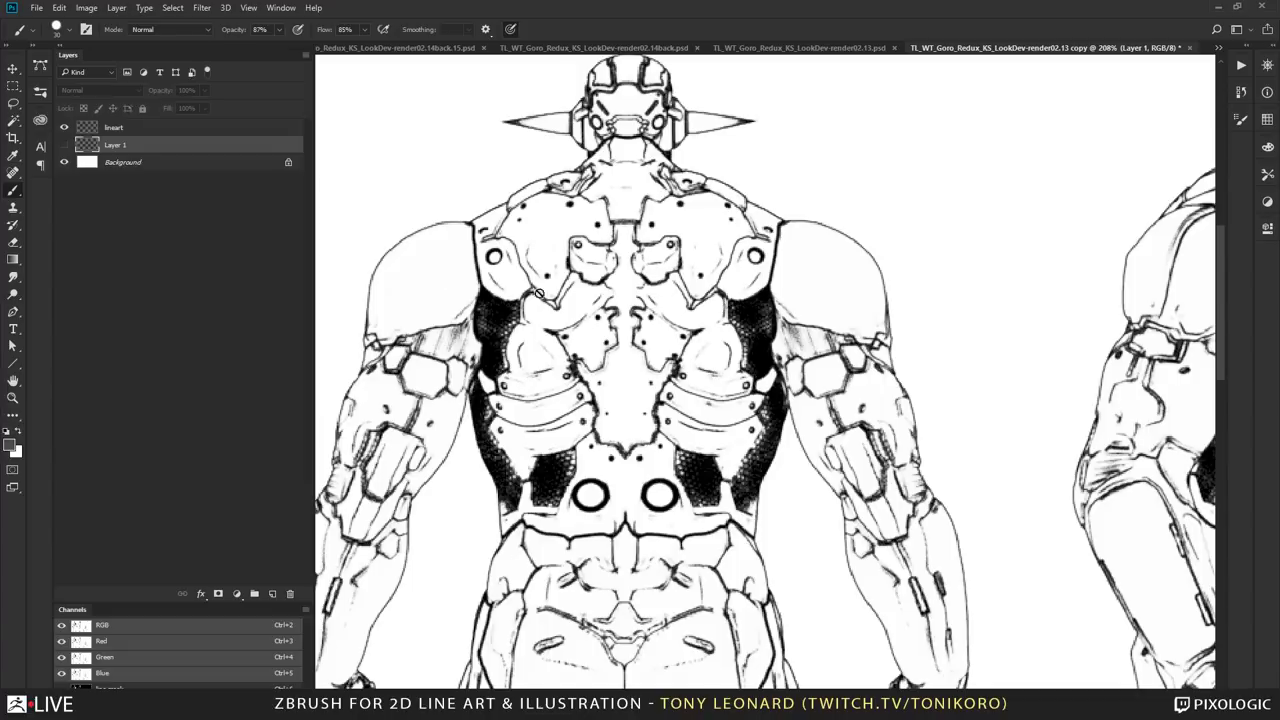
{"action": "left_click_drag", "start_coordinate": [717, 492], "coordinate": [918, 403]}
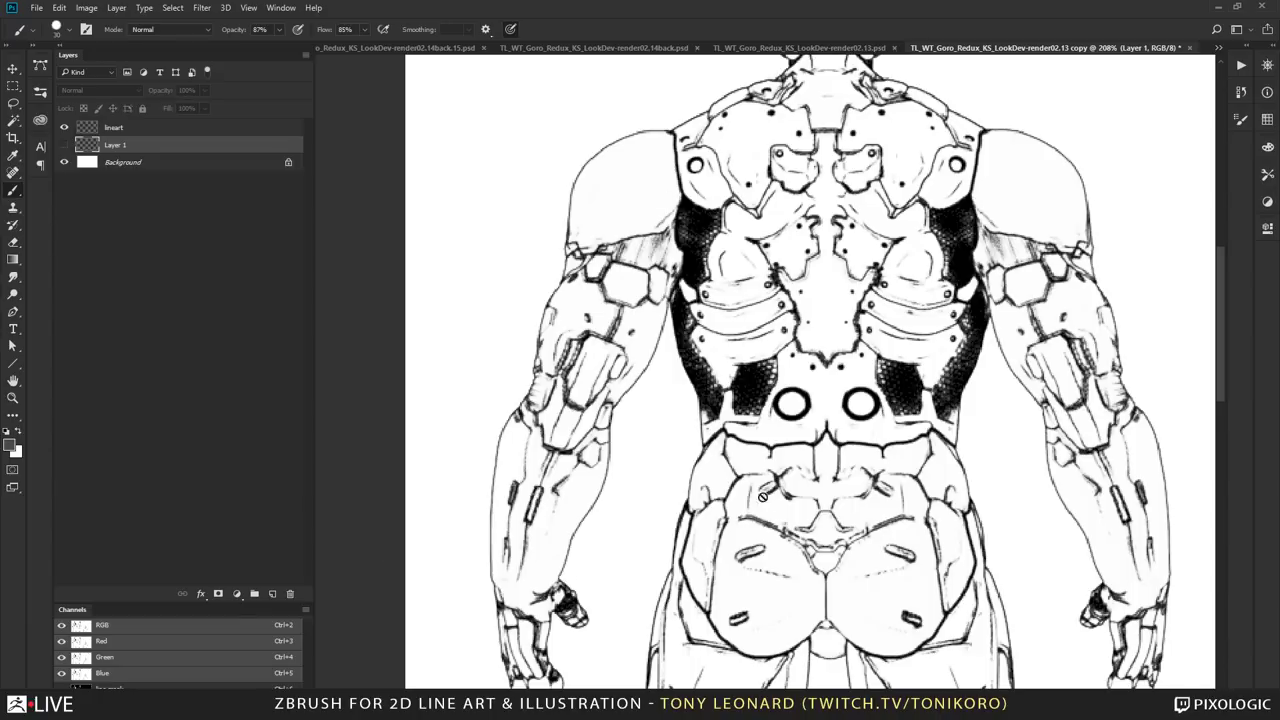
Step: Zoom out to 66.7% to view the whole turnaround sheet
{"action": "key", "text": "z"}
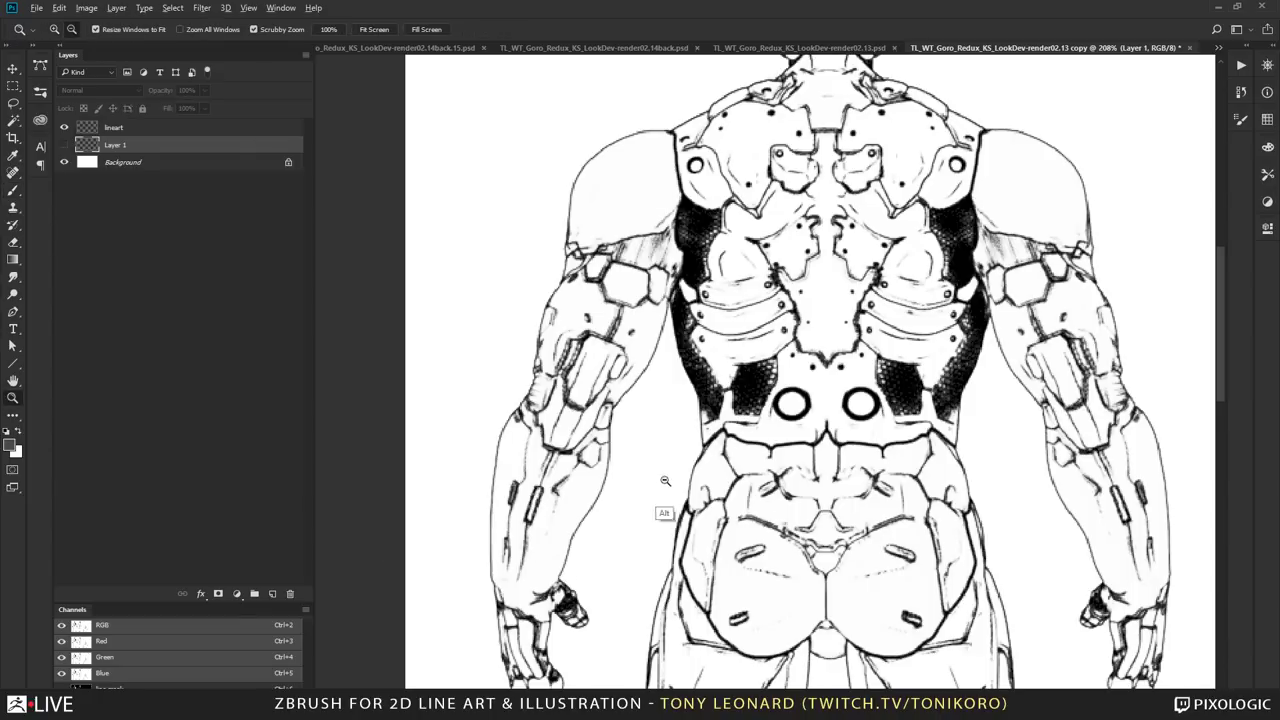
{"action": "left_click", "coordinate": [668, 500], "text": "alt"}
{"action": "left_click", "coordinate": [680, 491], "text": "alt"}
{"action": "left_click", "coordinate": [678, 492], "text": "alt"}
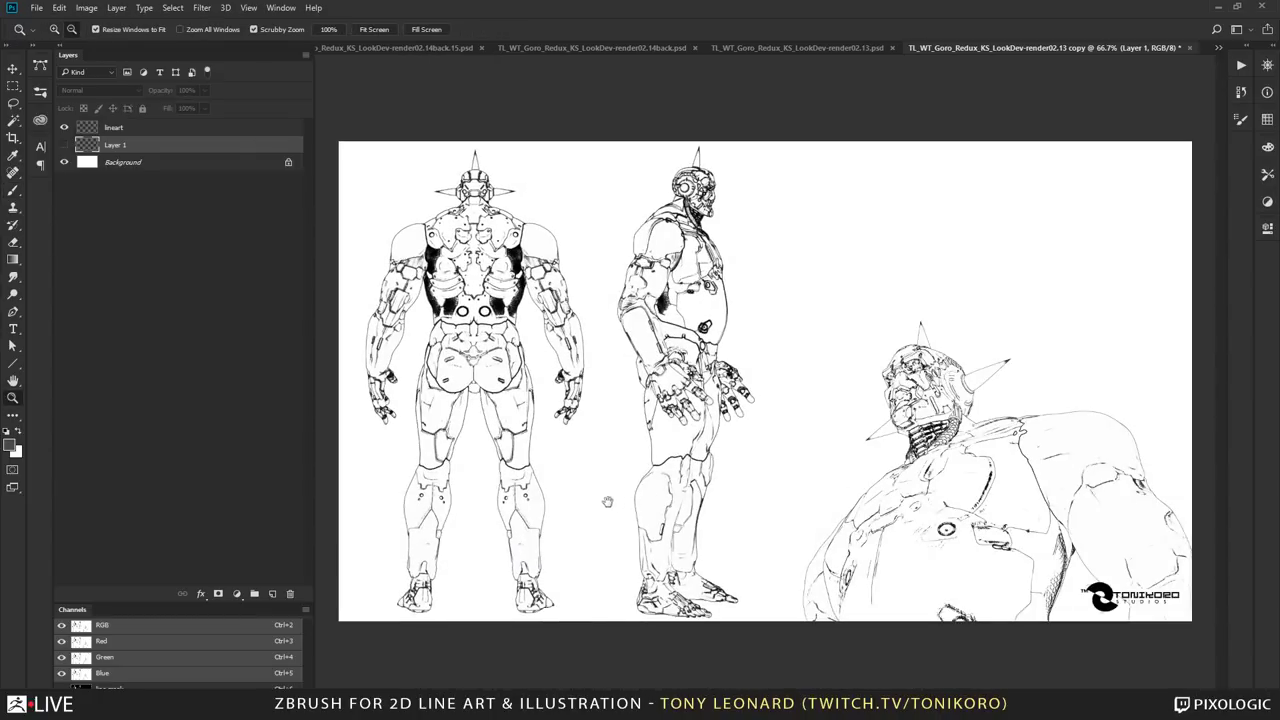
{"action": "left_click", "coordinate": [36, 7]}
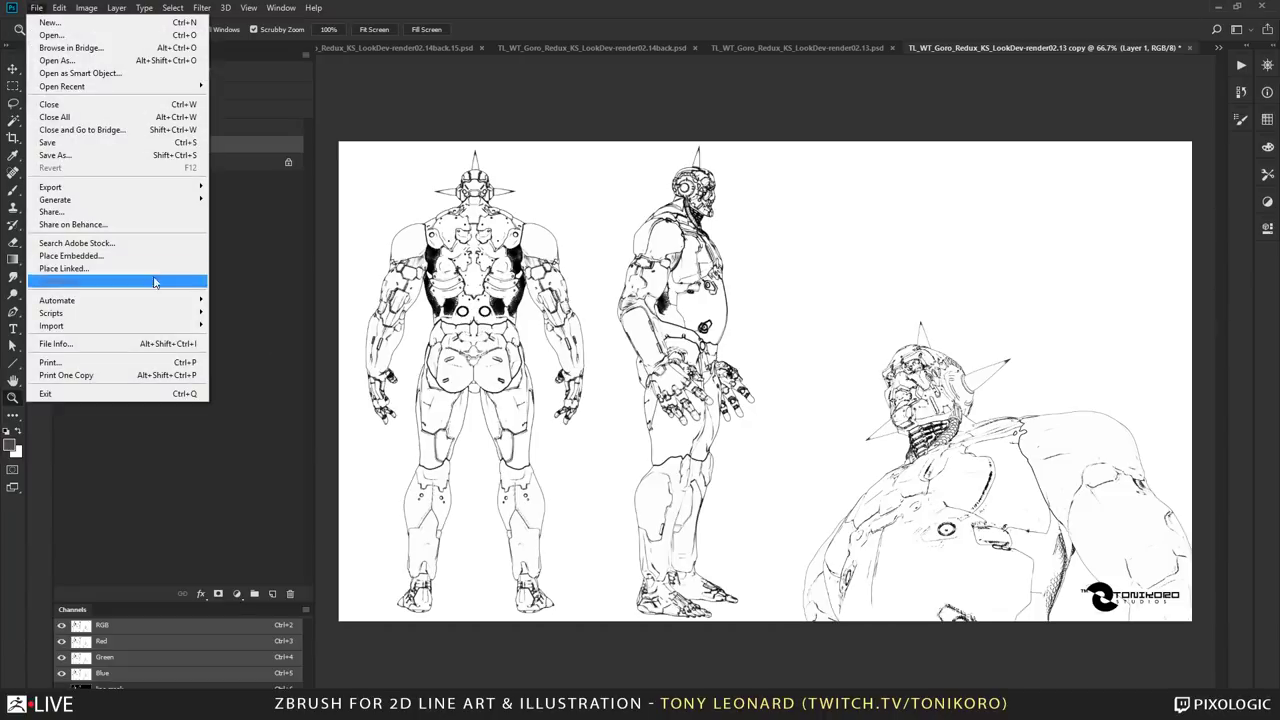
Step: Open Tonikoro_MasterToneCollection from the Dropbox folder Tonikoro_MMP_for_Beta_test
{"action": "mouse_move", "coordinate": [155, 88]}
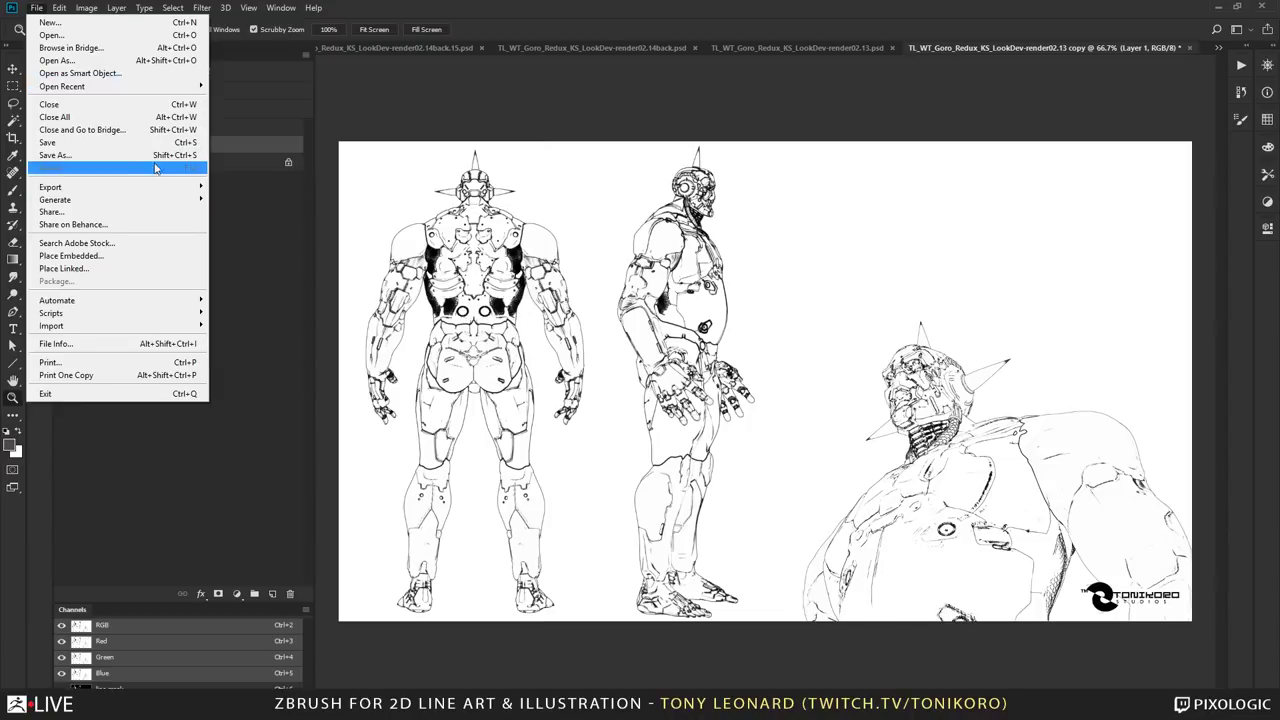
{"action": "left_click", "coordinate": [76, 34]}
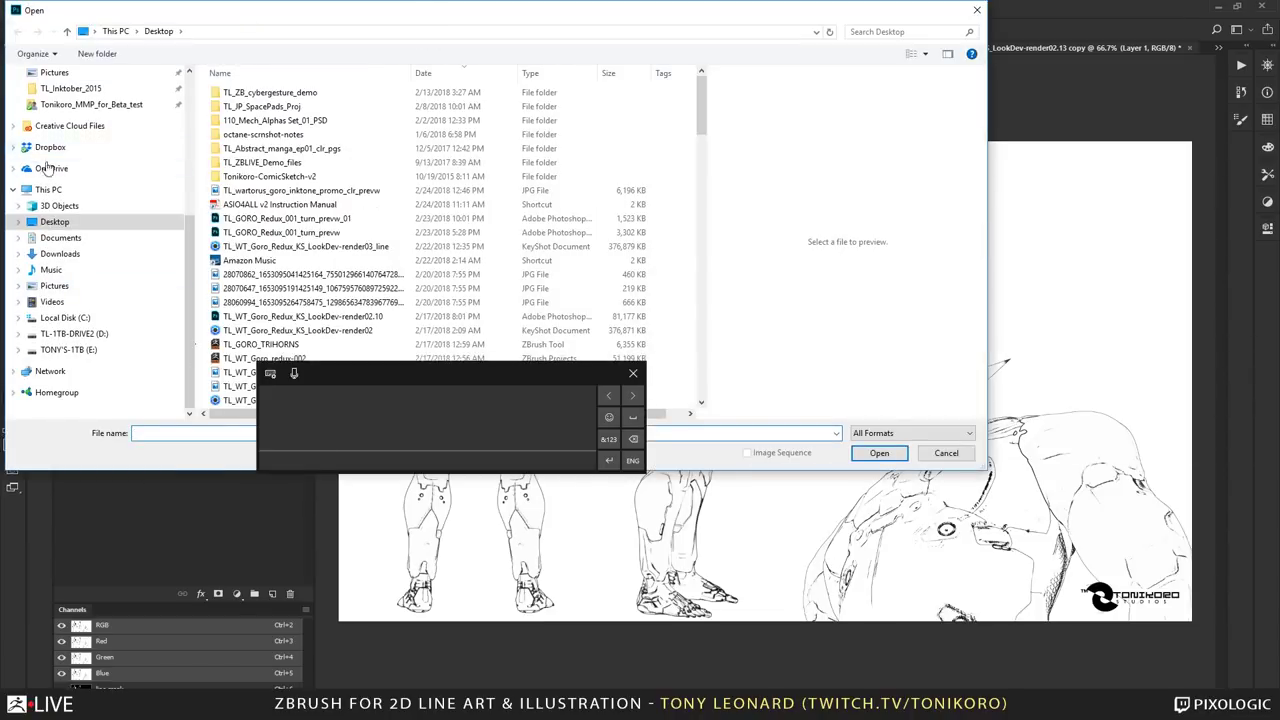
{"action": "left_click", "coordinate": [79, 149]}
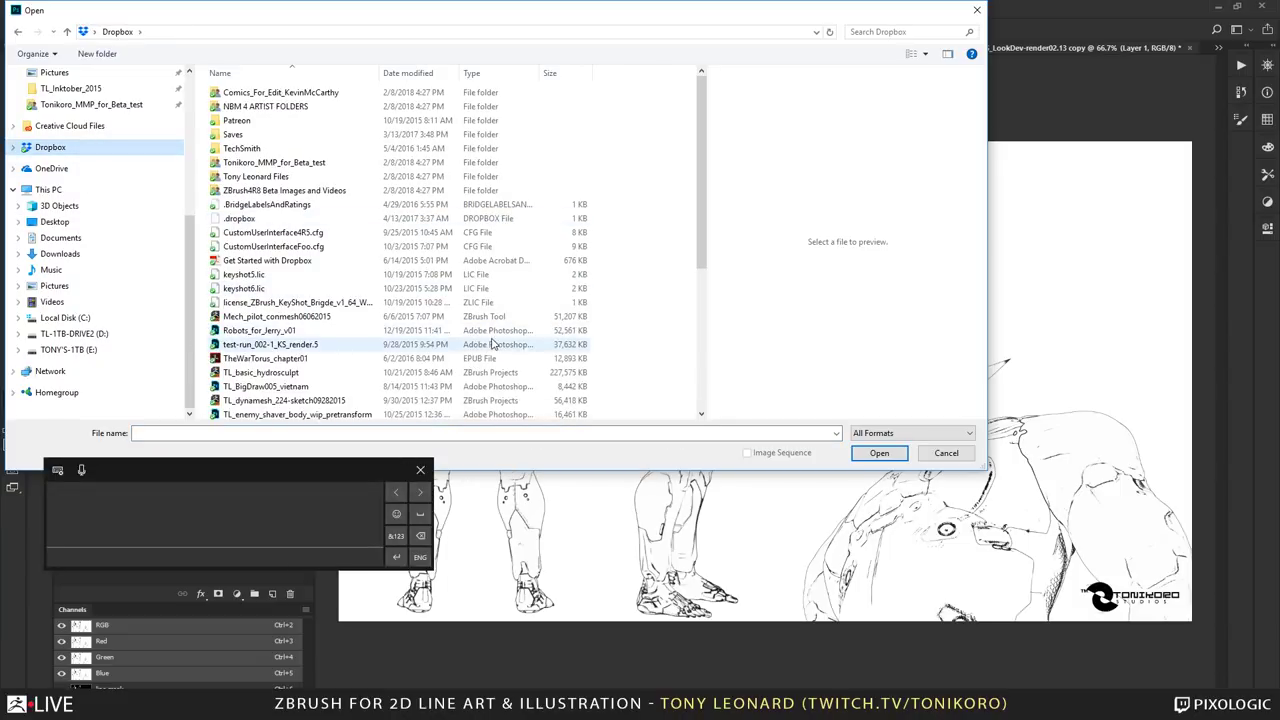
{"action": "double_click", "coordinate": [270, 162]}
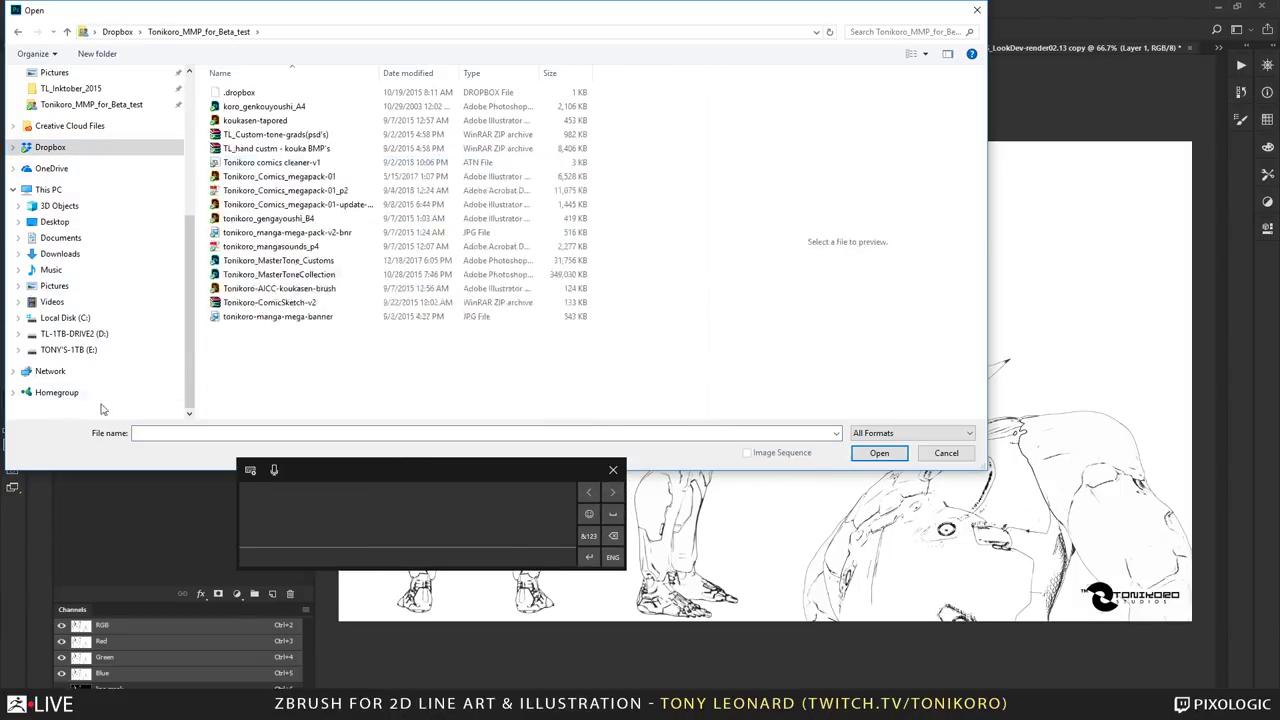
{"action": "left_click", "coordinate": [330, 275]}
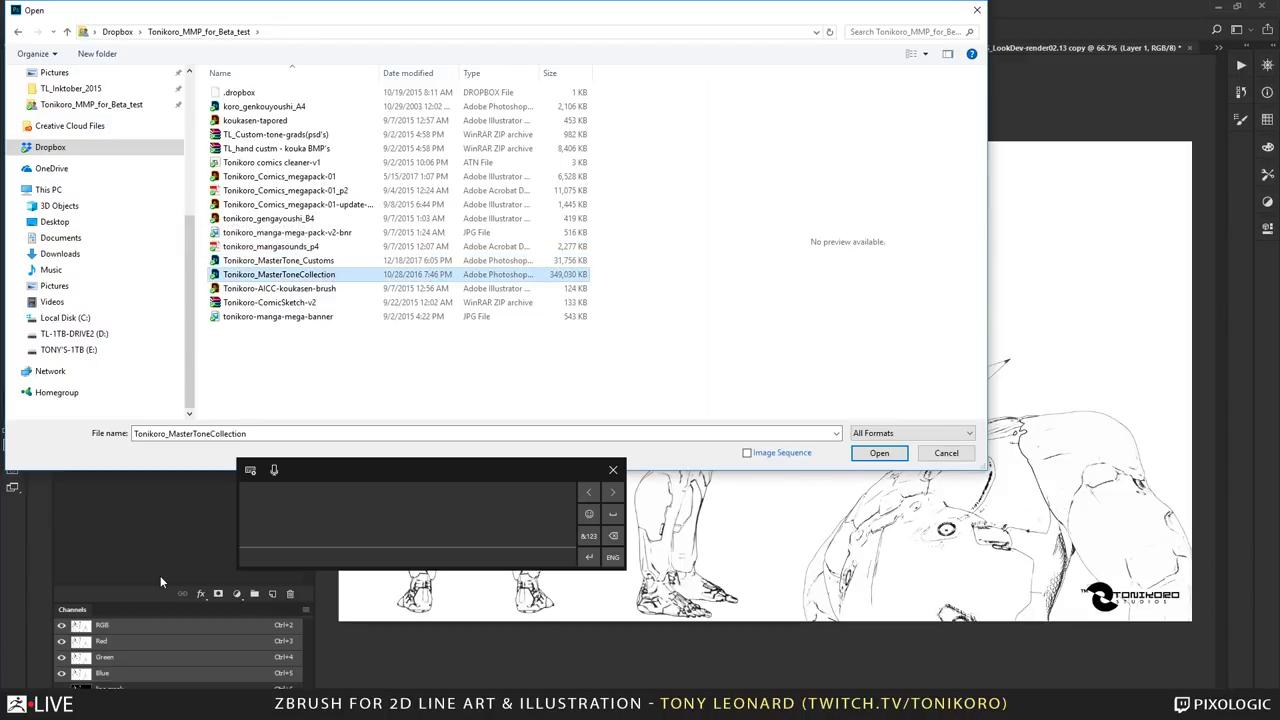
{"action": "left_click", "coordinate": [879, 453]}
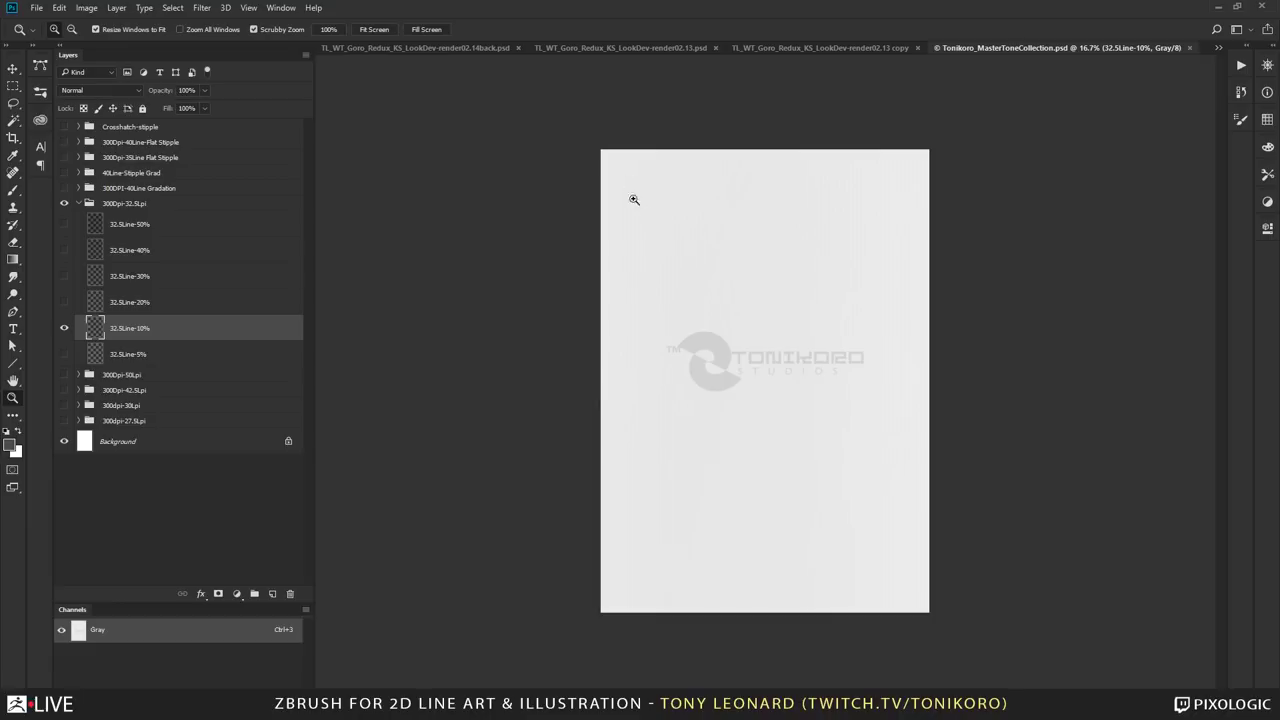
Step: Hide the 32.5Line-10% tone layer and expand the 300Dpi-50Lpi tone group
{"action": "left_click_drag", "start_coordinate": [634, 199], "coordinate": [726, 357]}
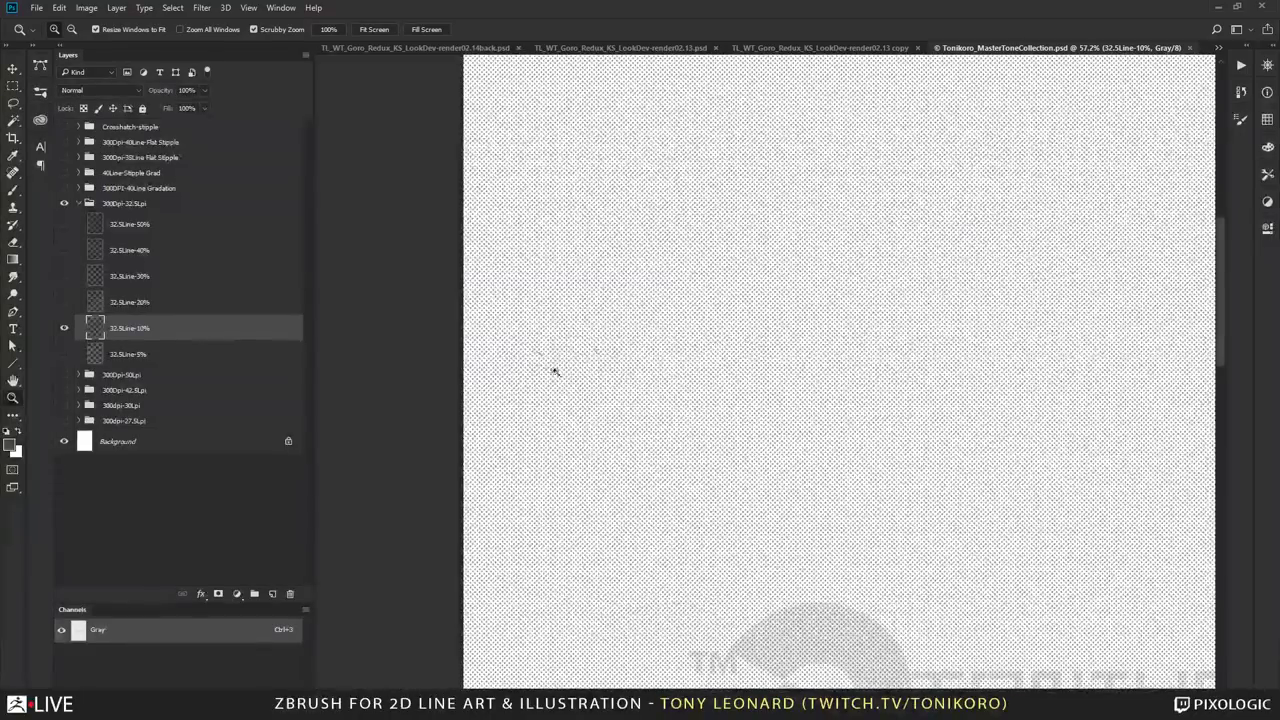
{"action": "scroll", "coordinate": [590, 415], "scroll_direction": "up", "scroll_amount": 3}
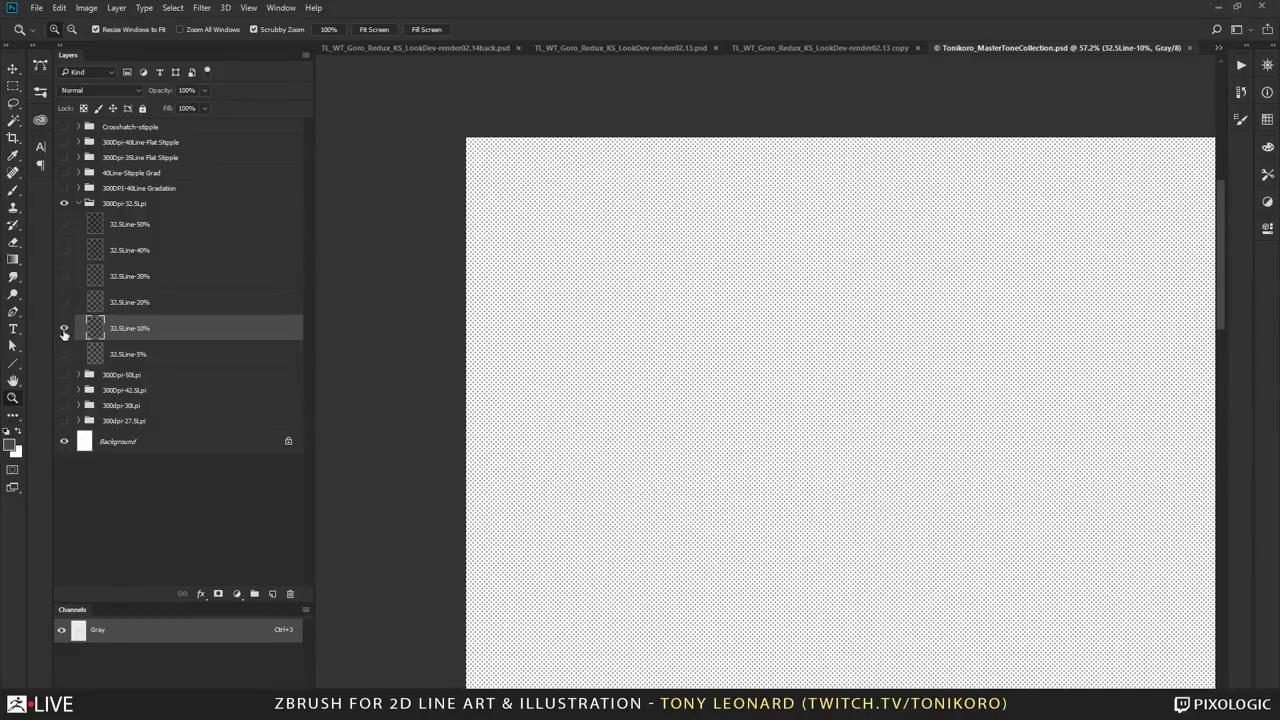
{"action": "left_click", "coordinate": [64, 330]}
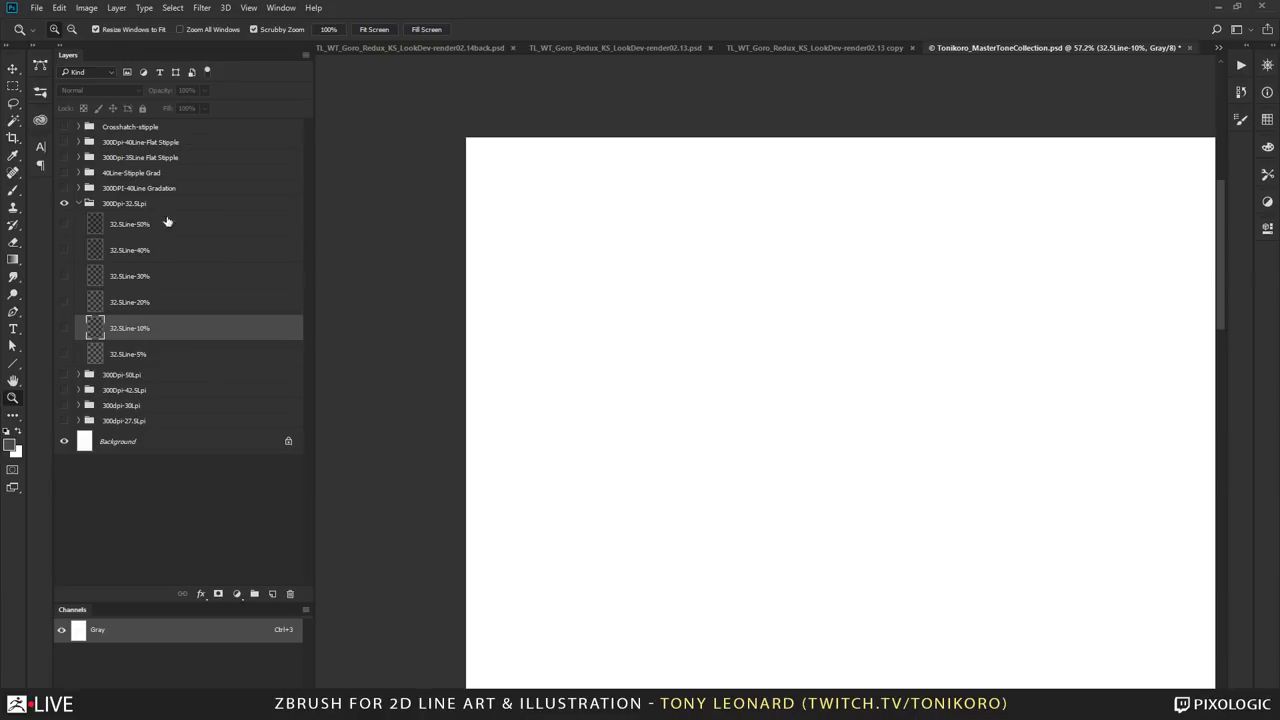
{"action": "left_click", "coordinate": [64, 374]}
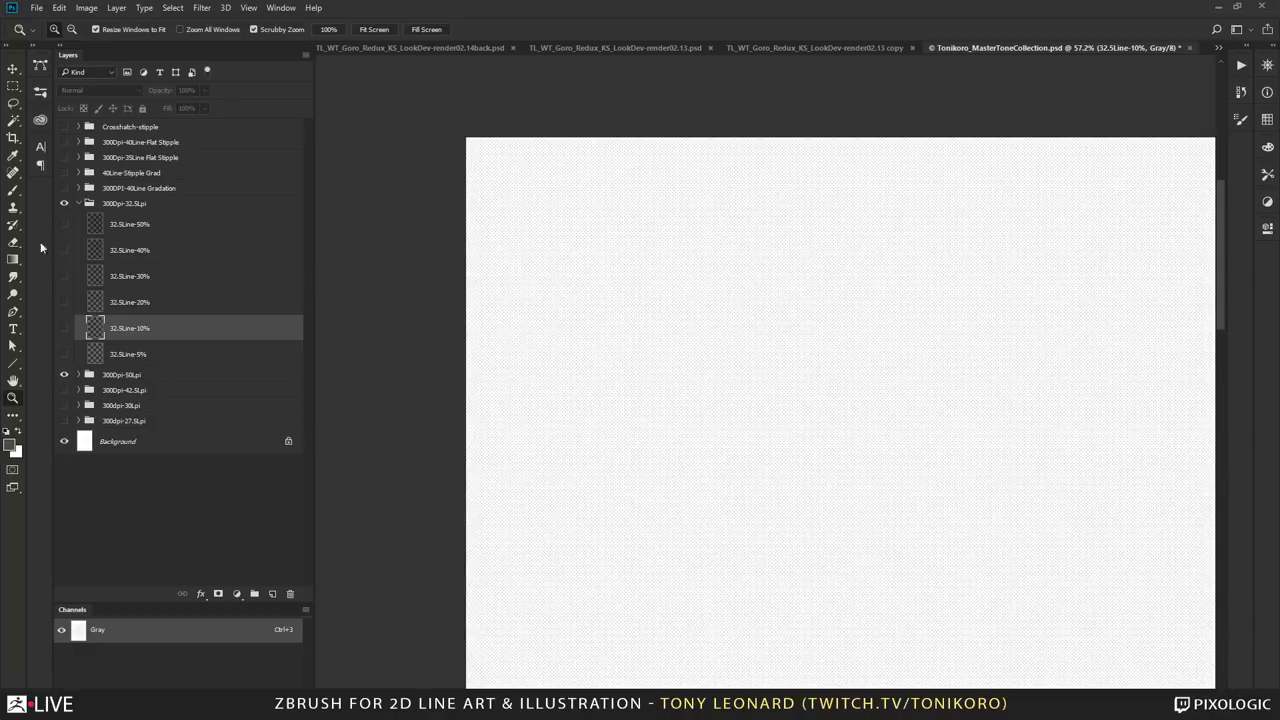
{"action": "left_click", "coordinate": [78, 204]}
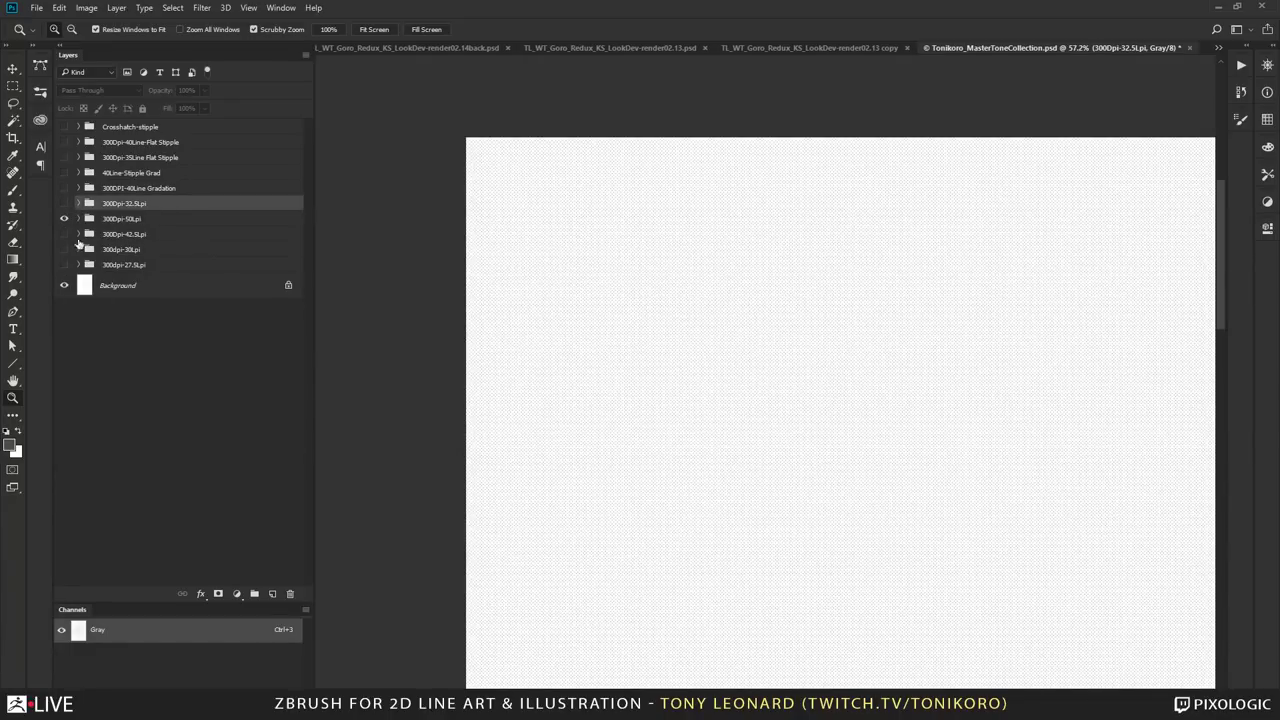
{"action": "left_click", "coordinate": [81, 222]}
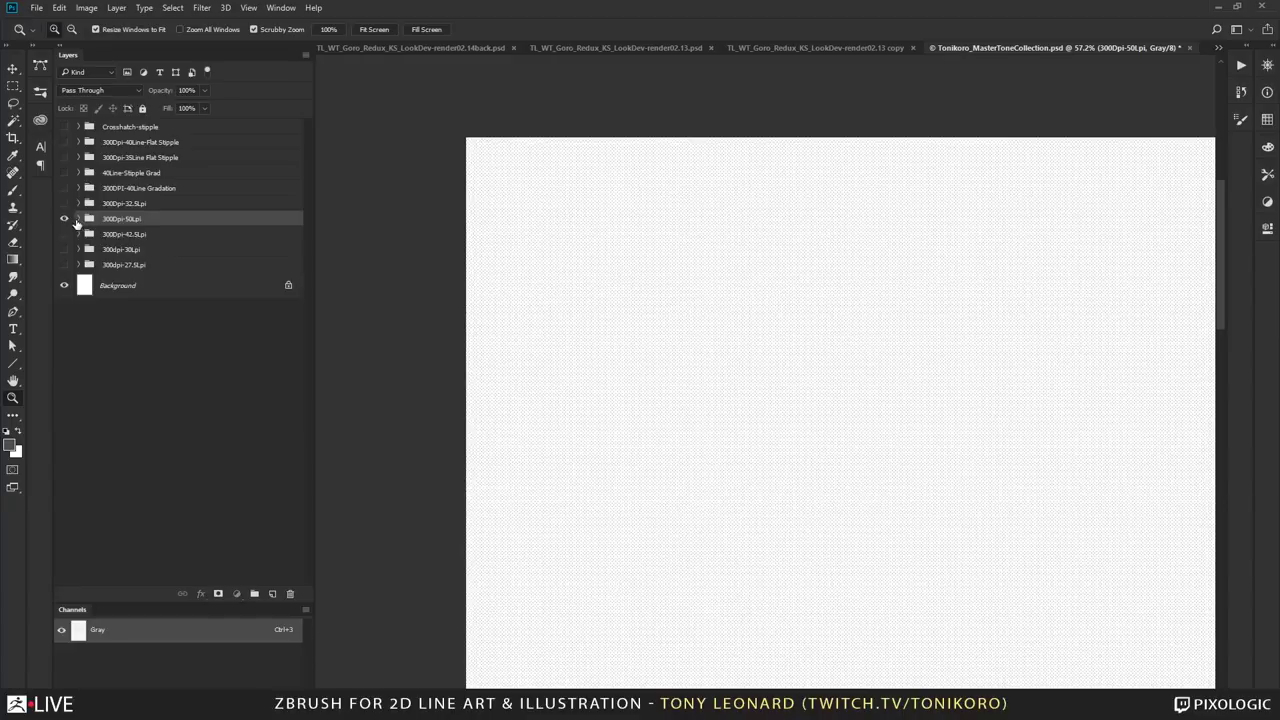
{"action": "left_click", "coordinate": [78, 219]}
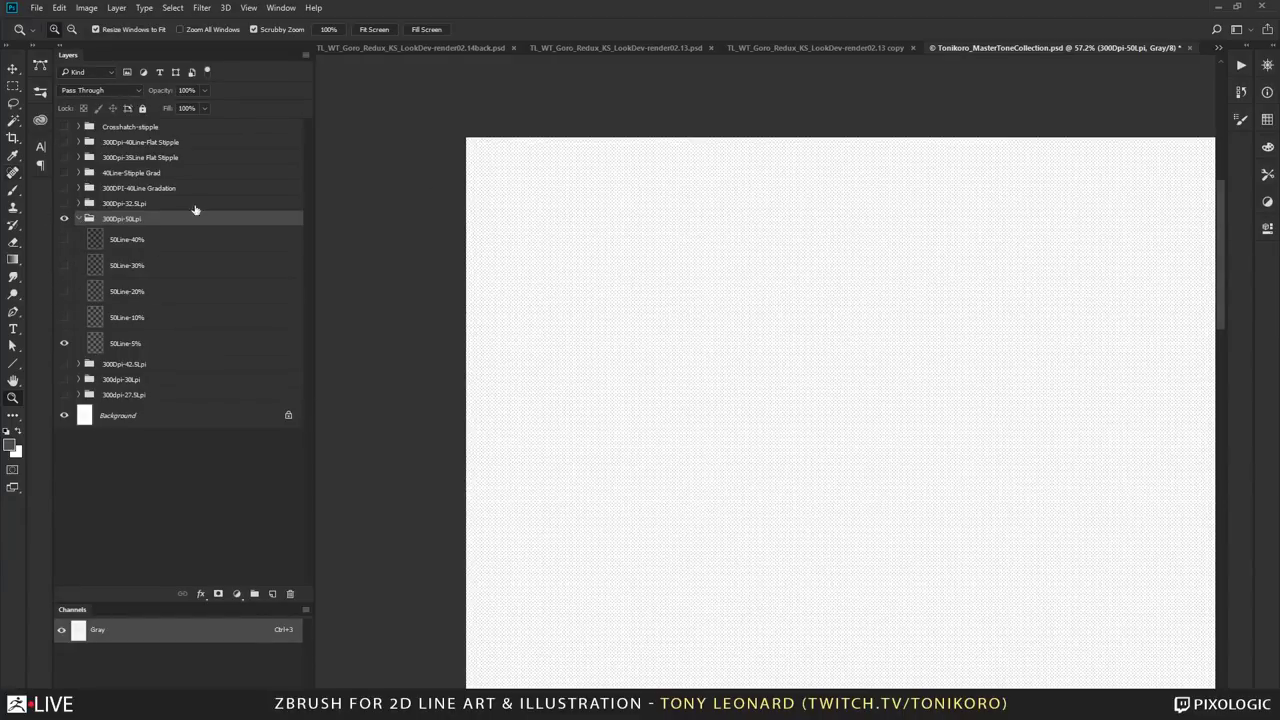
Step: Show and activate the 50Line-10% tone, select all of it, then switch to the line-art document
{"action": "left_click", "coordinate": [64, 343]}
{"action": "left_click", "coordinate": [137, 317]}
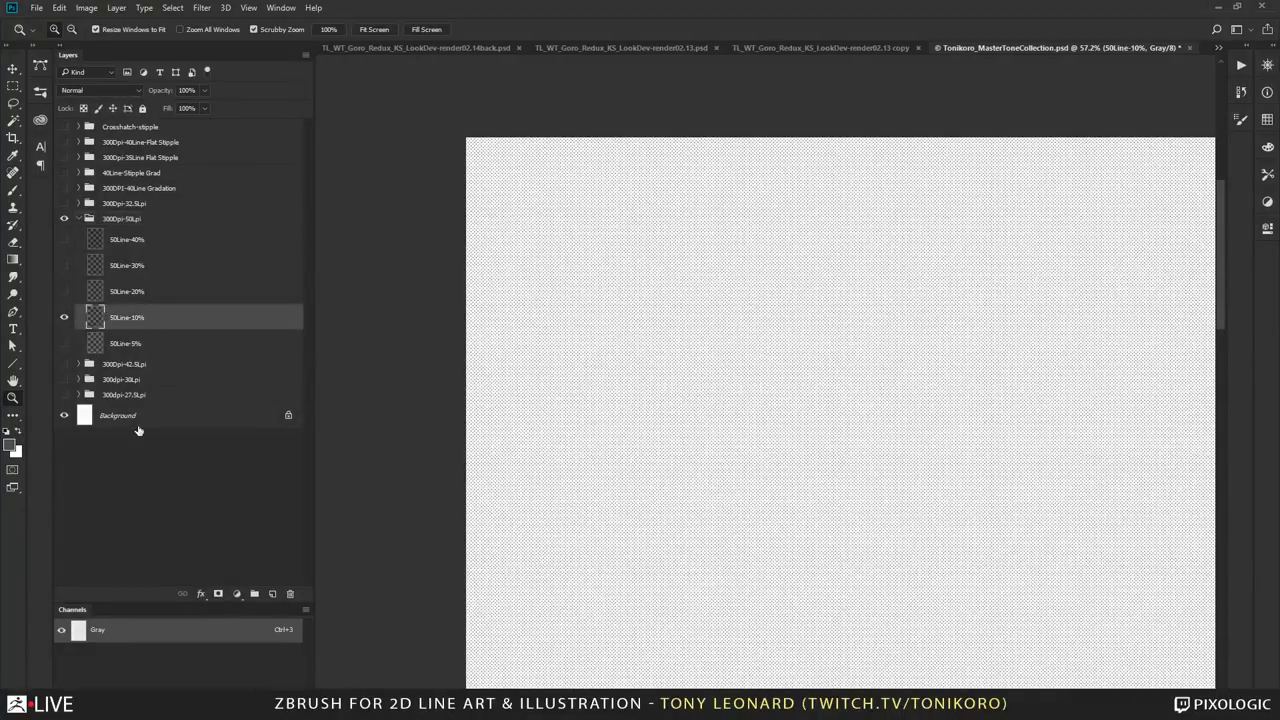
{"action": "left_click_drag", "start_coordinate": [532, 208], "coordinate": [818, 448]}
{"action": "scroll", "coordinate": [818, 446], "scroll_direction": "up", "scroll_amount": 5}
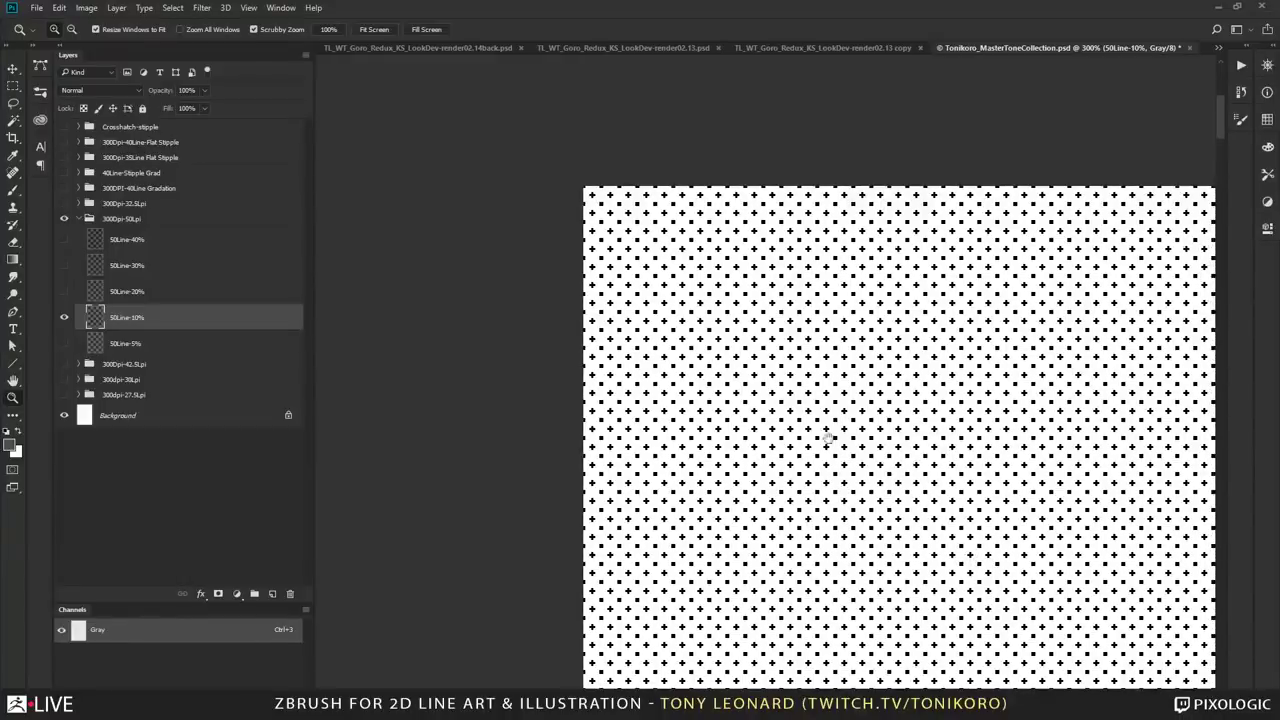
{"action": "left_click_drag", "start_coordinate": [633, 247], "coordinate": [622, 374]}
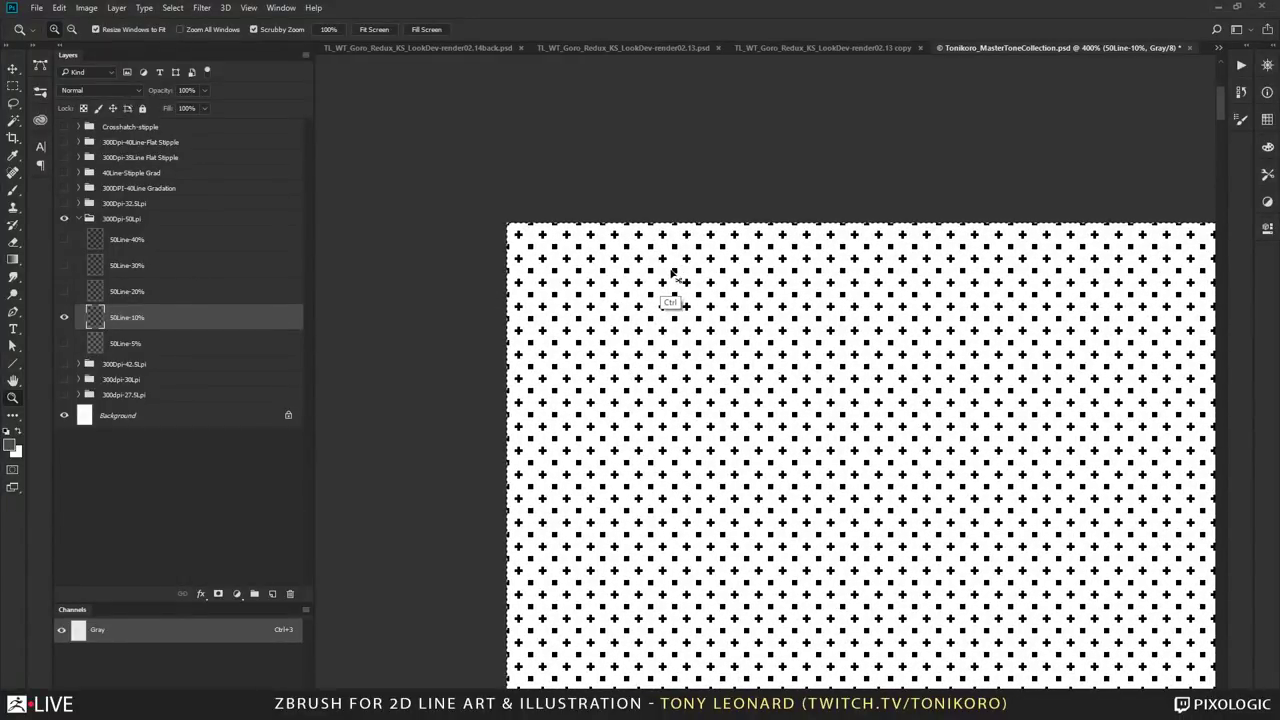
{"action": "key", "text": "ctrl+a"}
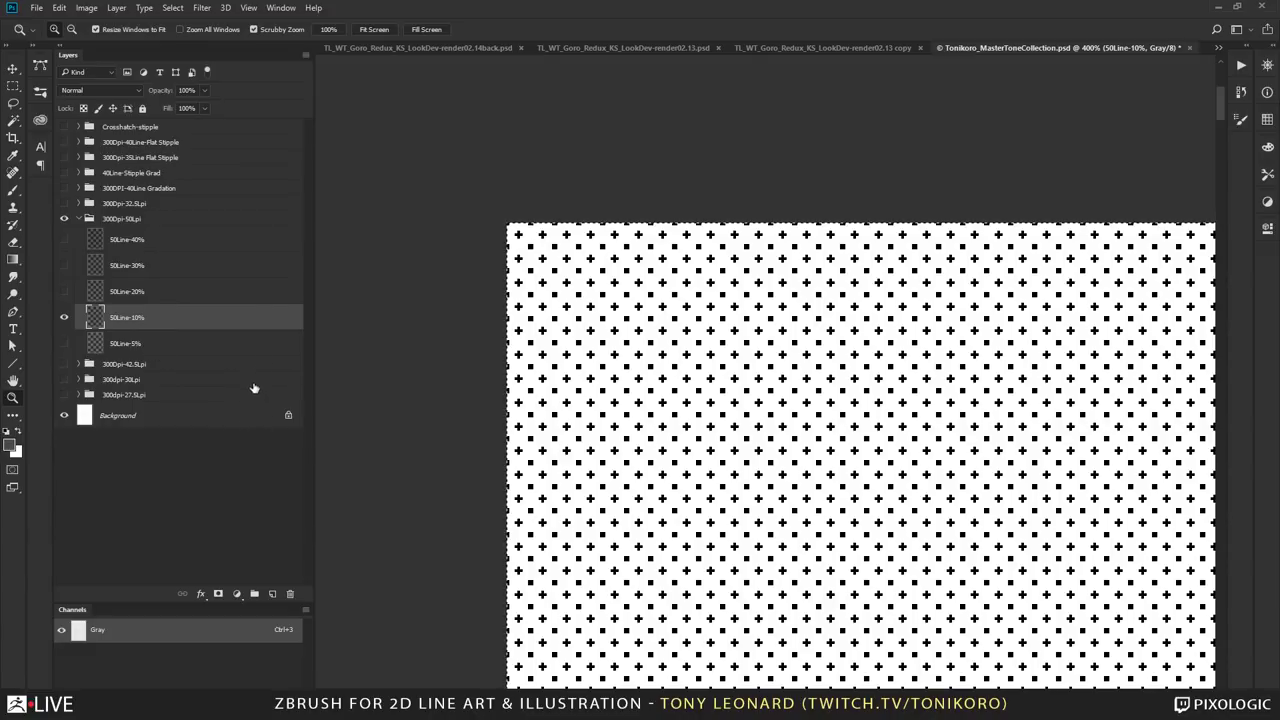
{"action": "left_click", "coordinate": [831, 48]}
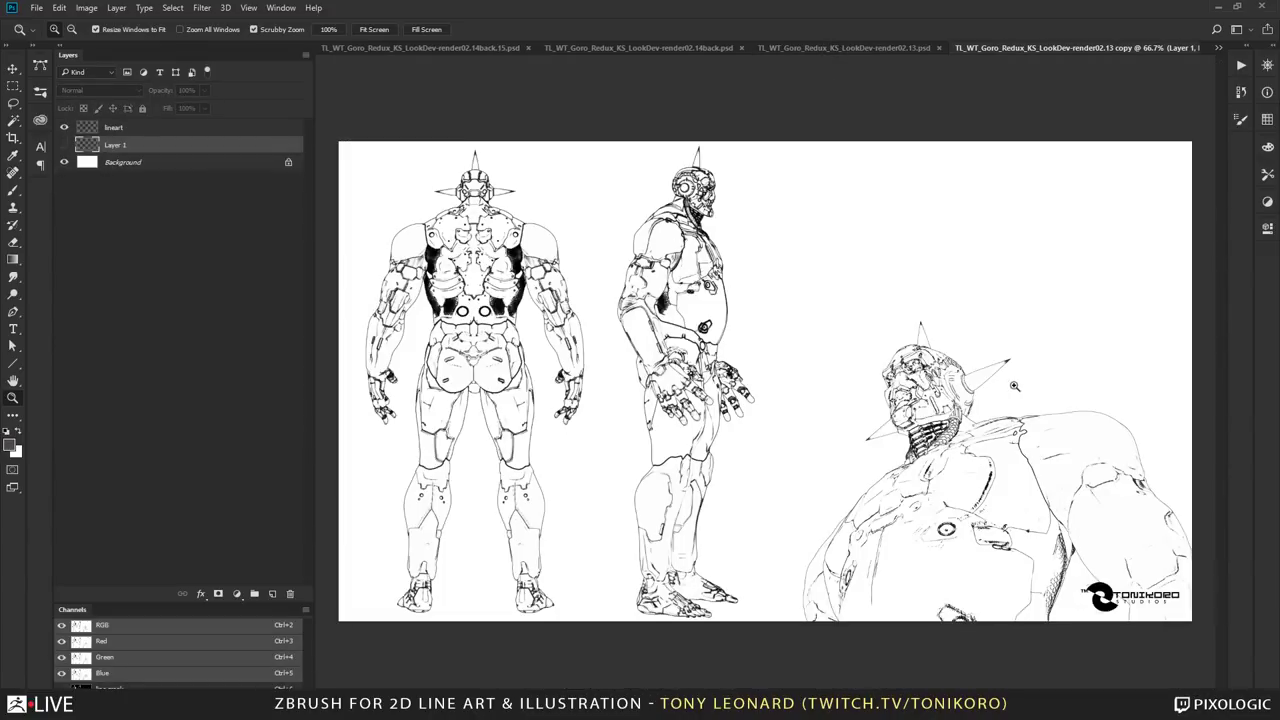
Step: Paste the dot tone as Layer 2 and hide it behind an inverted black layer mask
{"action": "key", "text": "ctrl+v"}
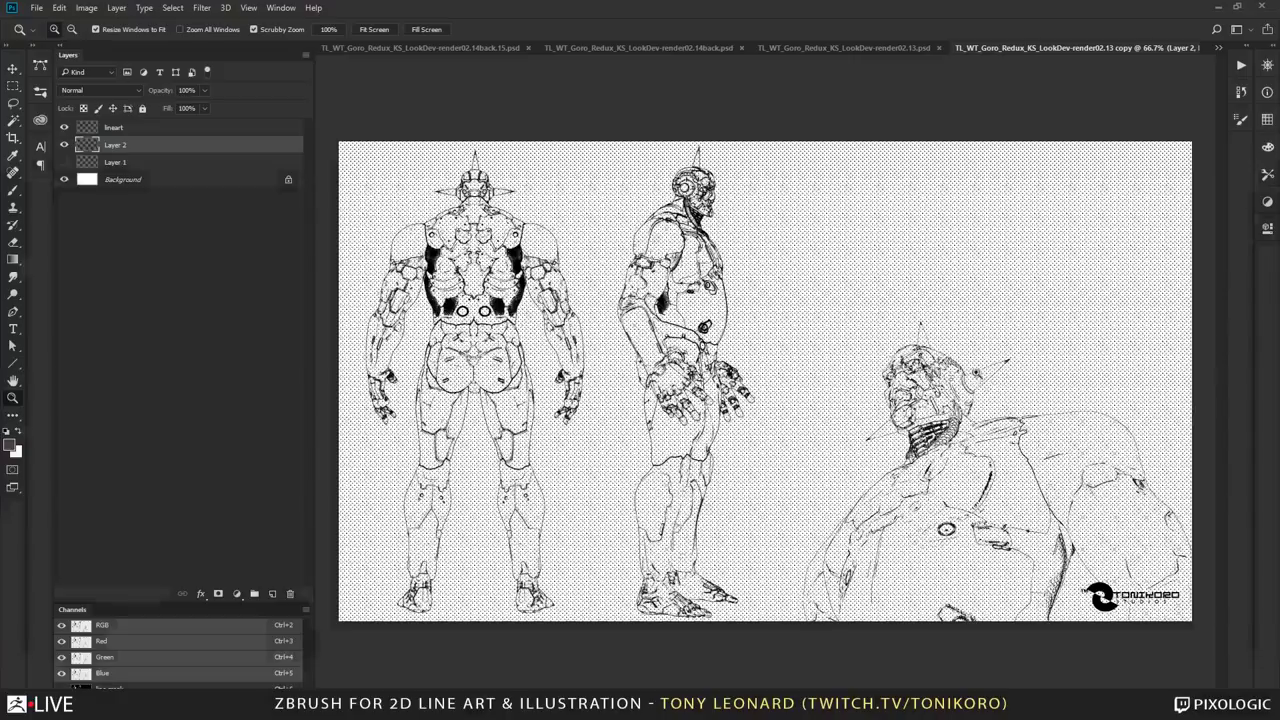
{"action": "left_click_drag", "start_coordinate": [946, 529], "coordinate": [952, 529]}
{"action": "key", "text": "ctrl+minus"}
{"action": "key", "text": "ctrl+minus"}
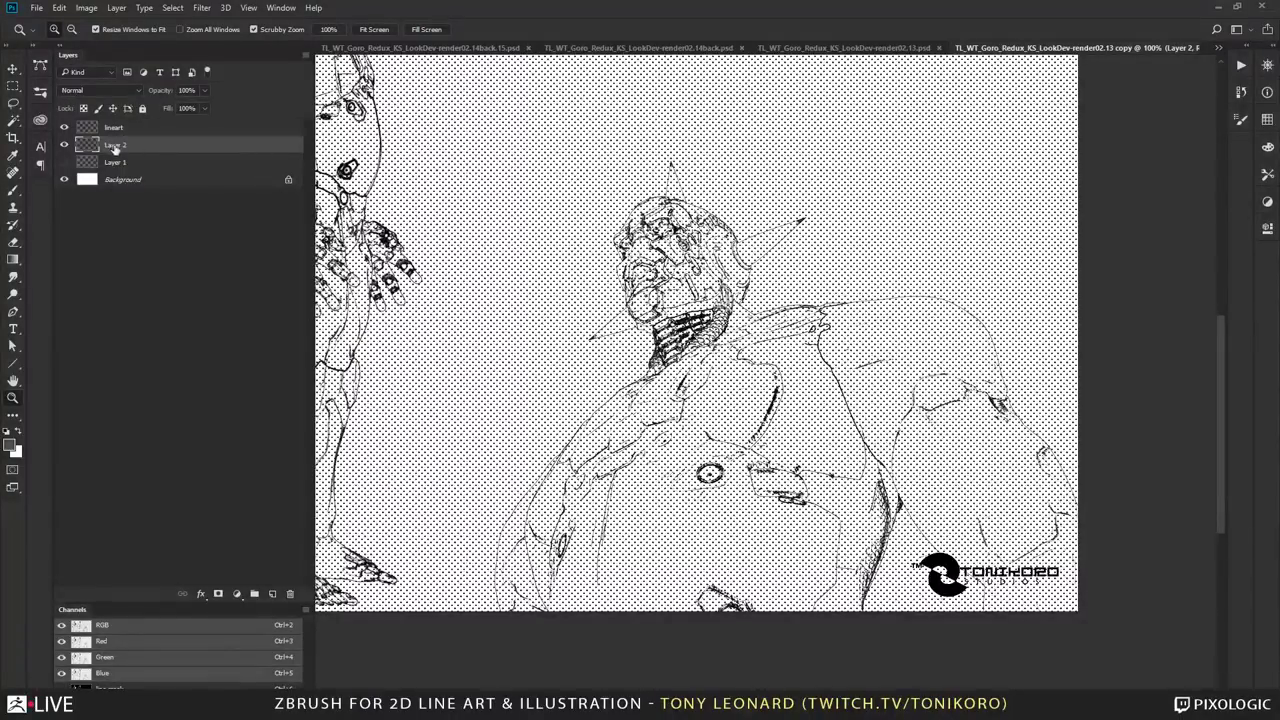
{"action": "left_click", "coordinate": [220, 596]}
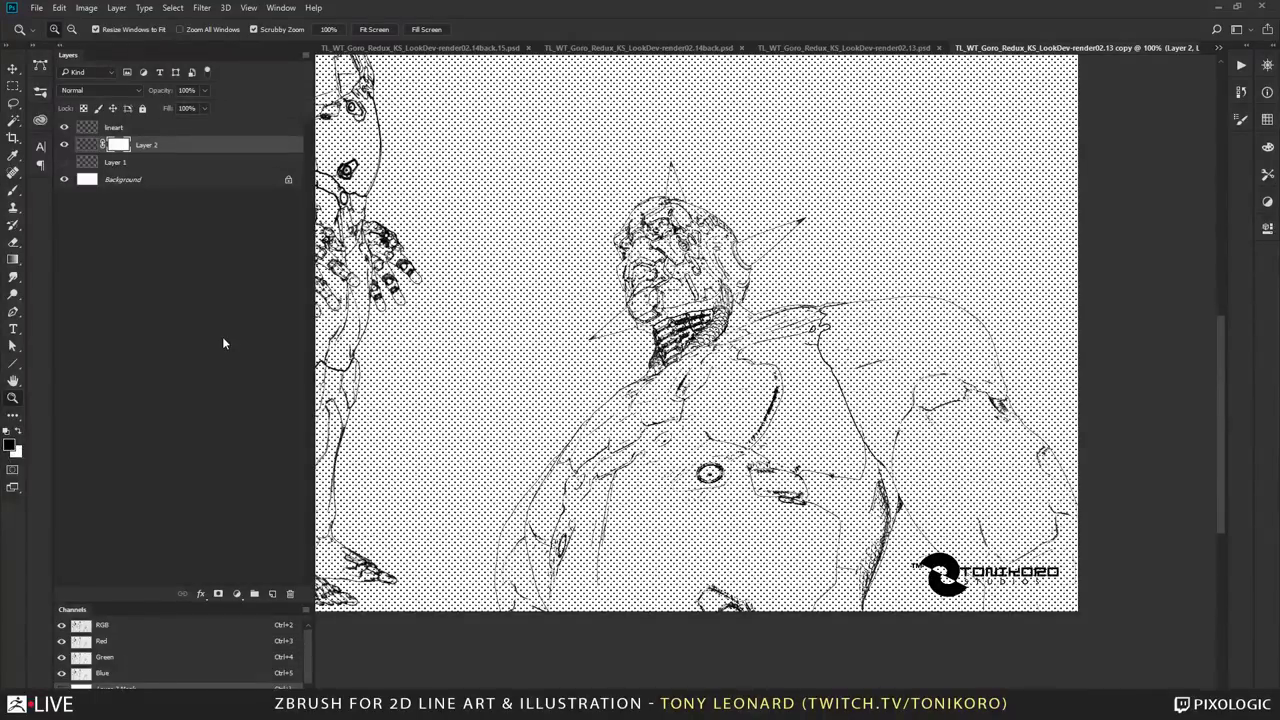
{"action": "key", "text": "alt+BackSpace"}
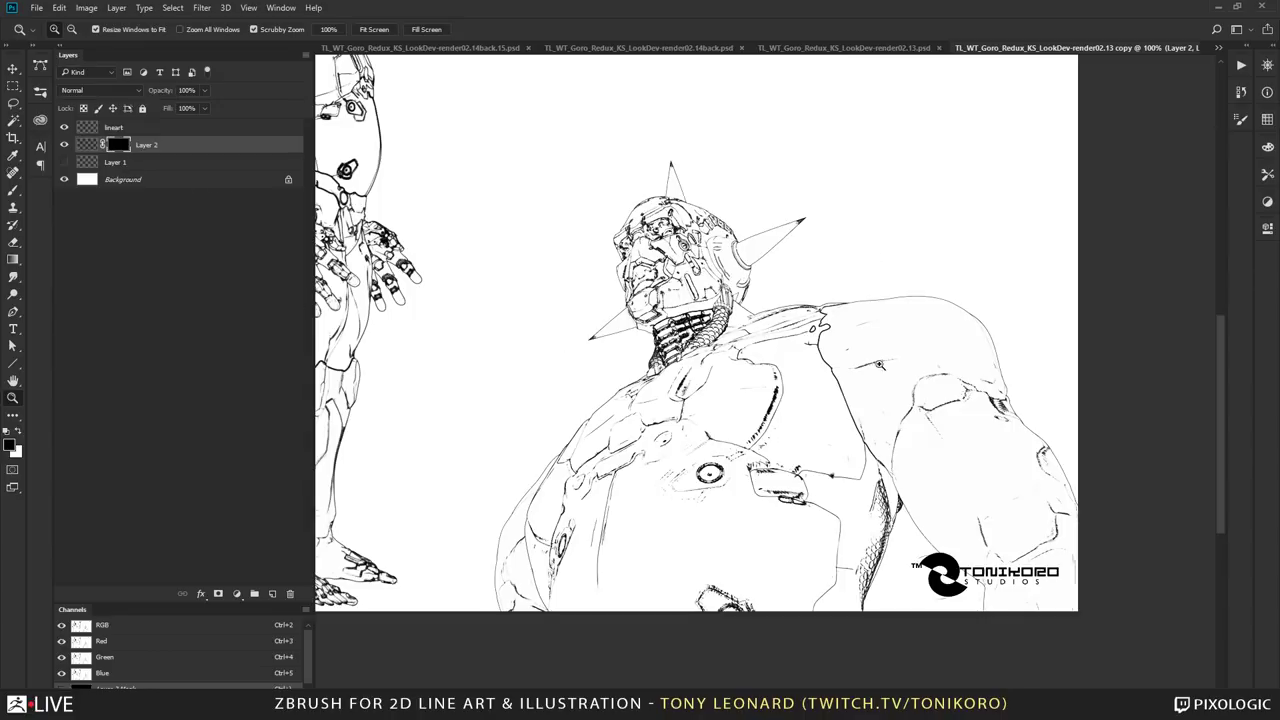
Step: Set up a 15 px Hard Round brush at 100% opacity with 32% minimum diameter, painting white
{"action": "key", "text": "b"}
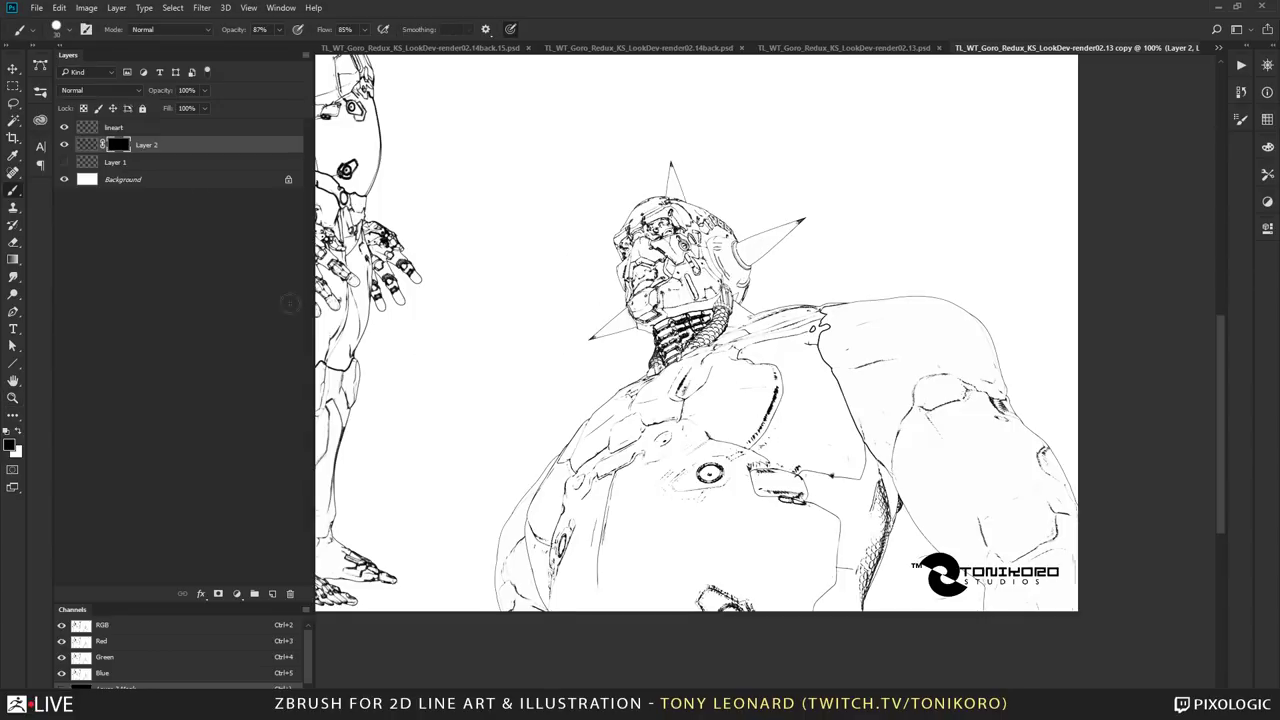
{"action": "left_click", "coordinate": [279, 29]}
{"action": "left_click_drag", "start_coordinate": [278, 46], "coordinate": [287, 46]}
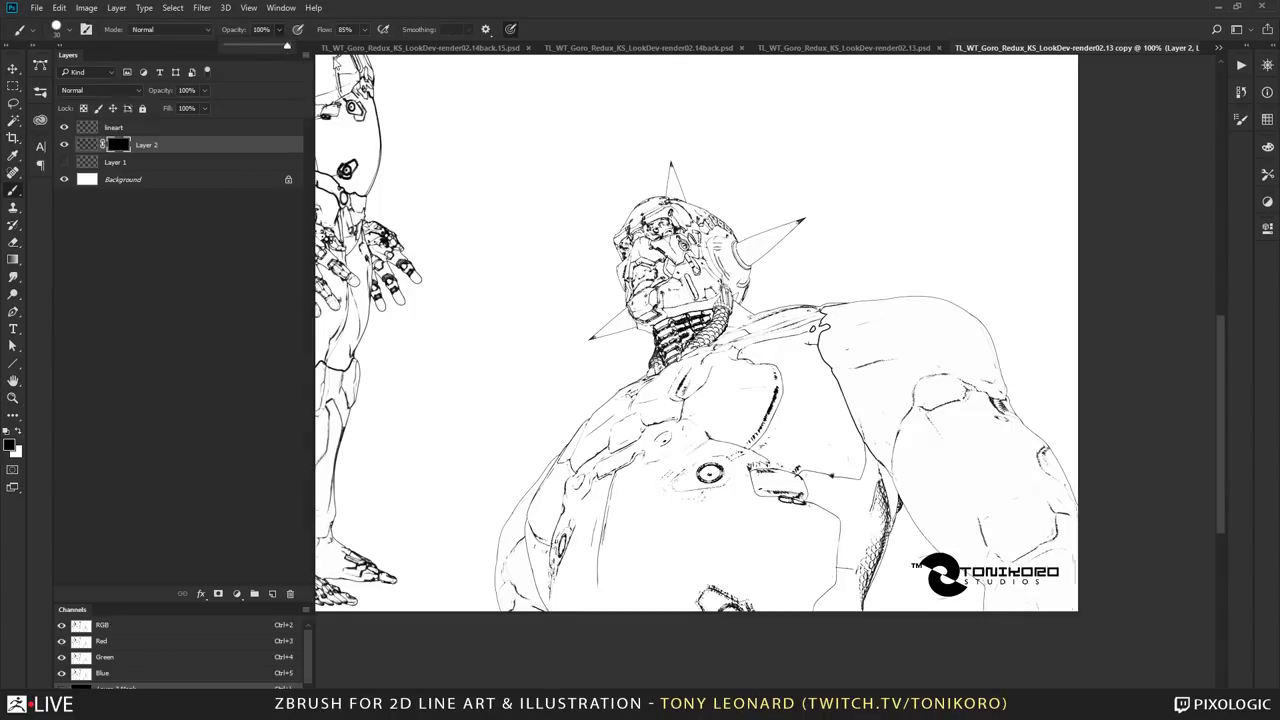
{"action": "left_click", "coordinate": [491, 125]}
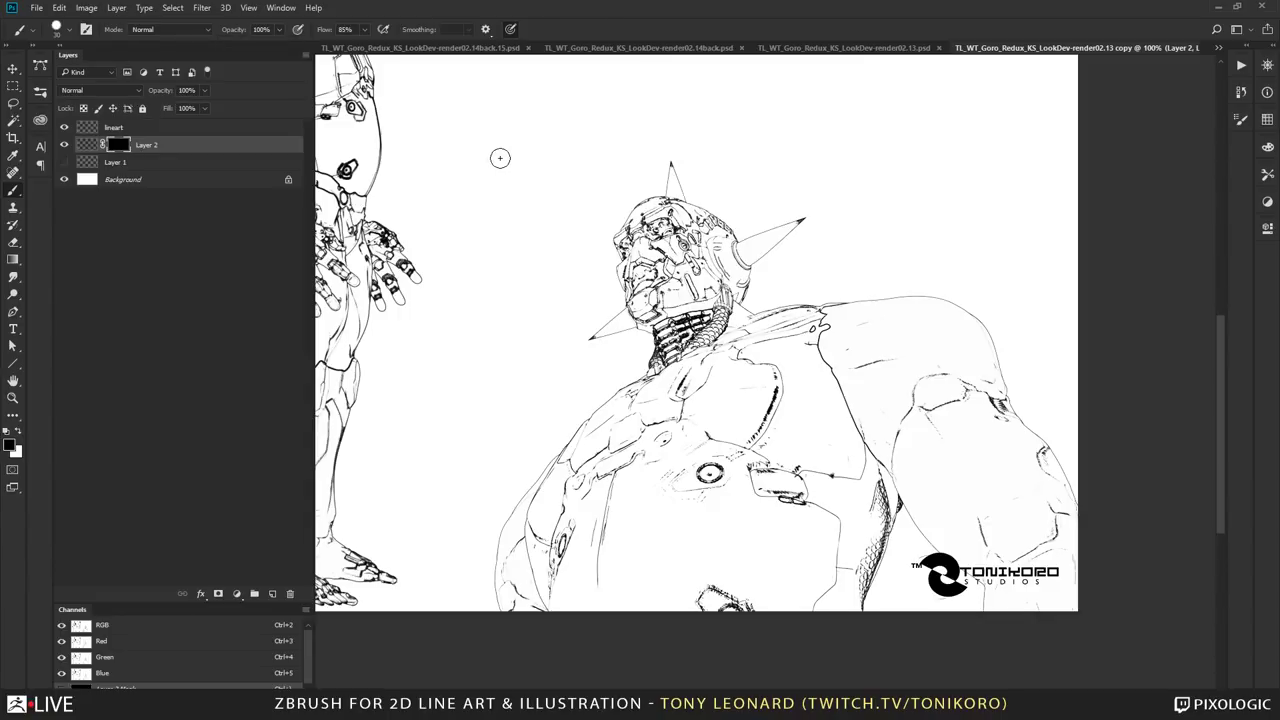
{"action": "right_click", "coordinate": [497, 166]}
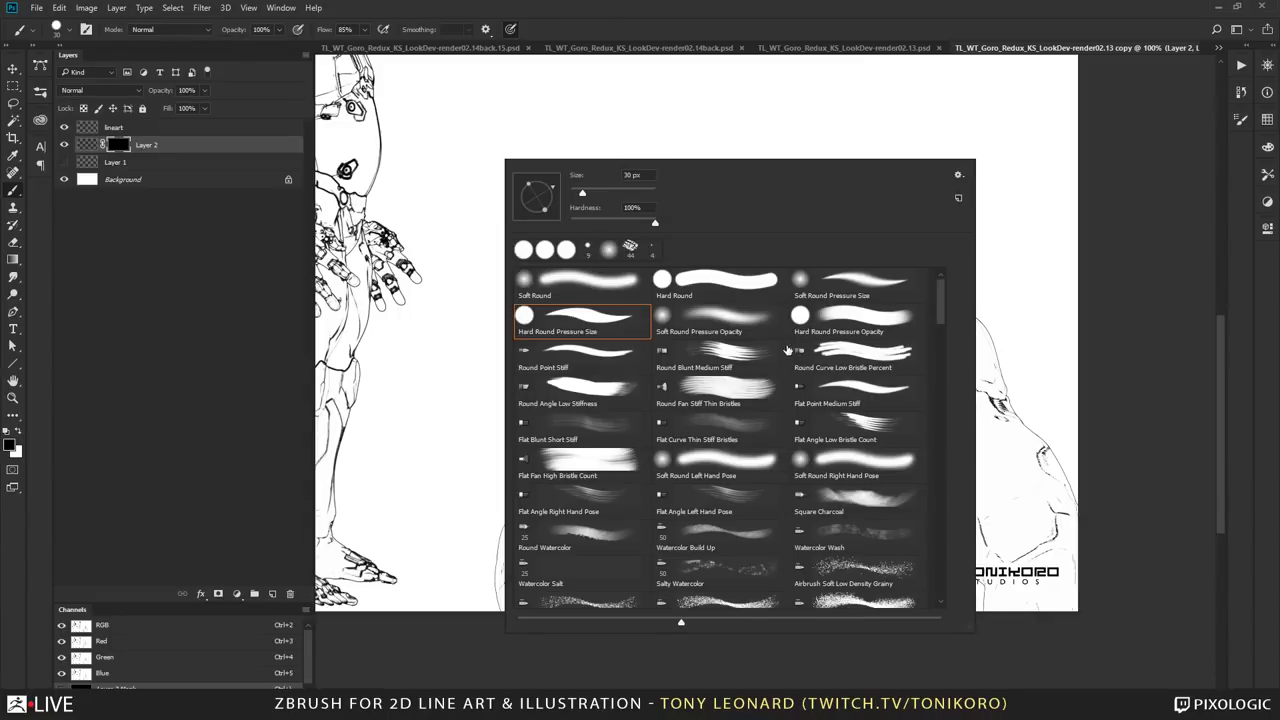
{"action": "left_click", "coordinate": [711, 287]}
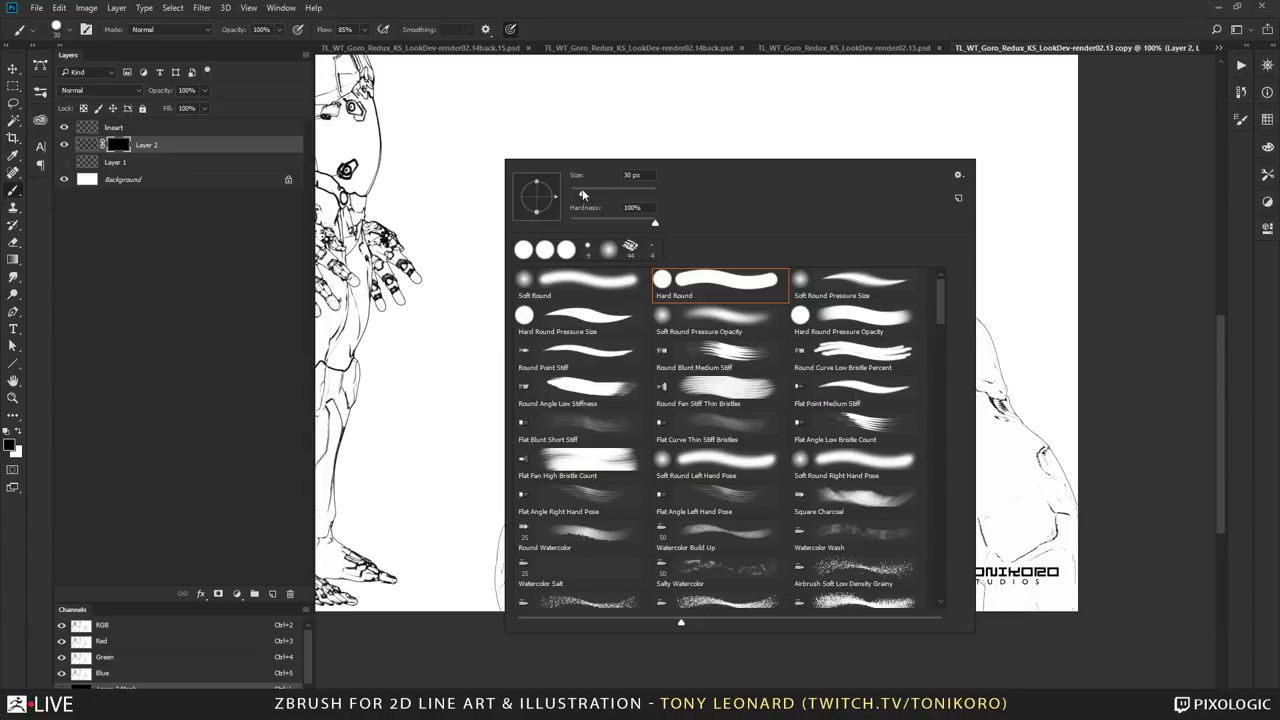
{"action": "left_click_drag", "start_coordinate": [583, 194], "coordinate": [576, 193]}
{"action": "left_click", "coordinate": [1241, 118]}
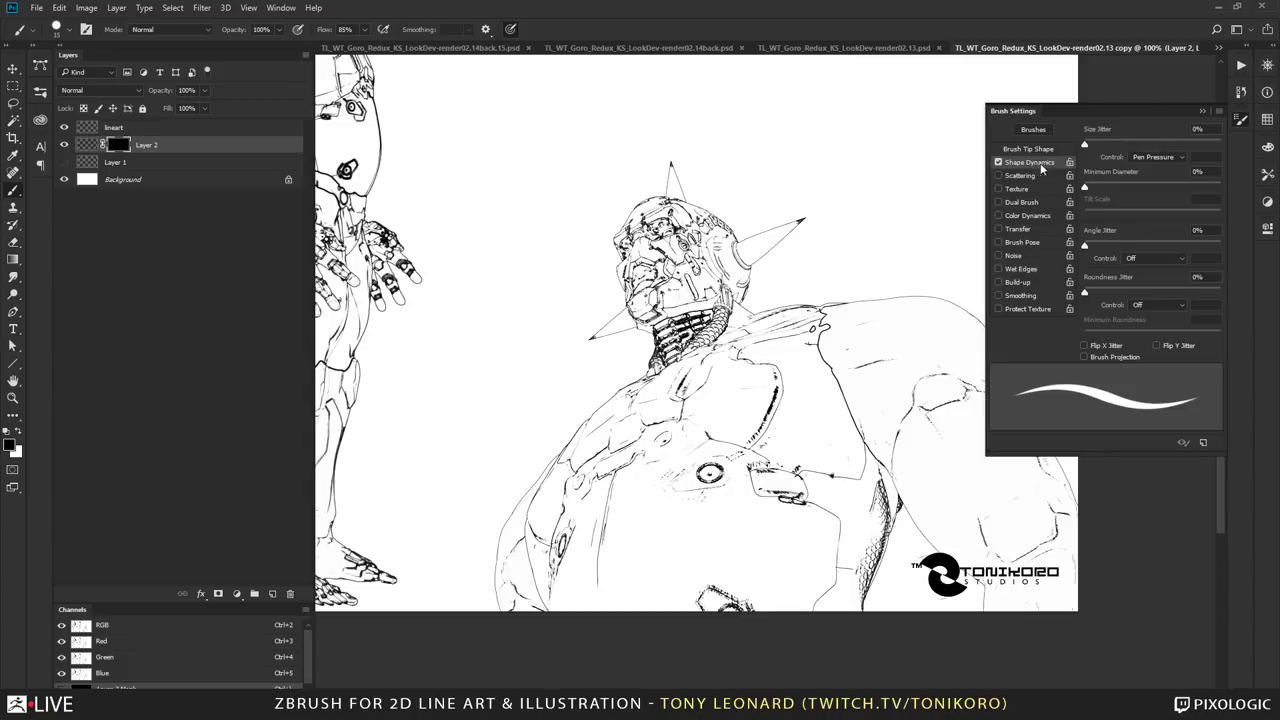
{"action": "left_click_drag", "start_coordinate": [1104, 188], "coordinate": [1129, 192]}
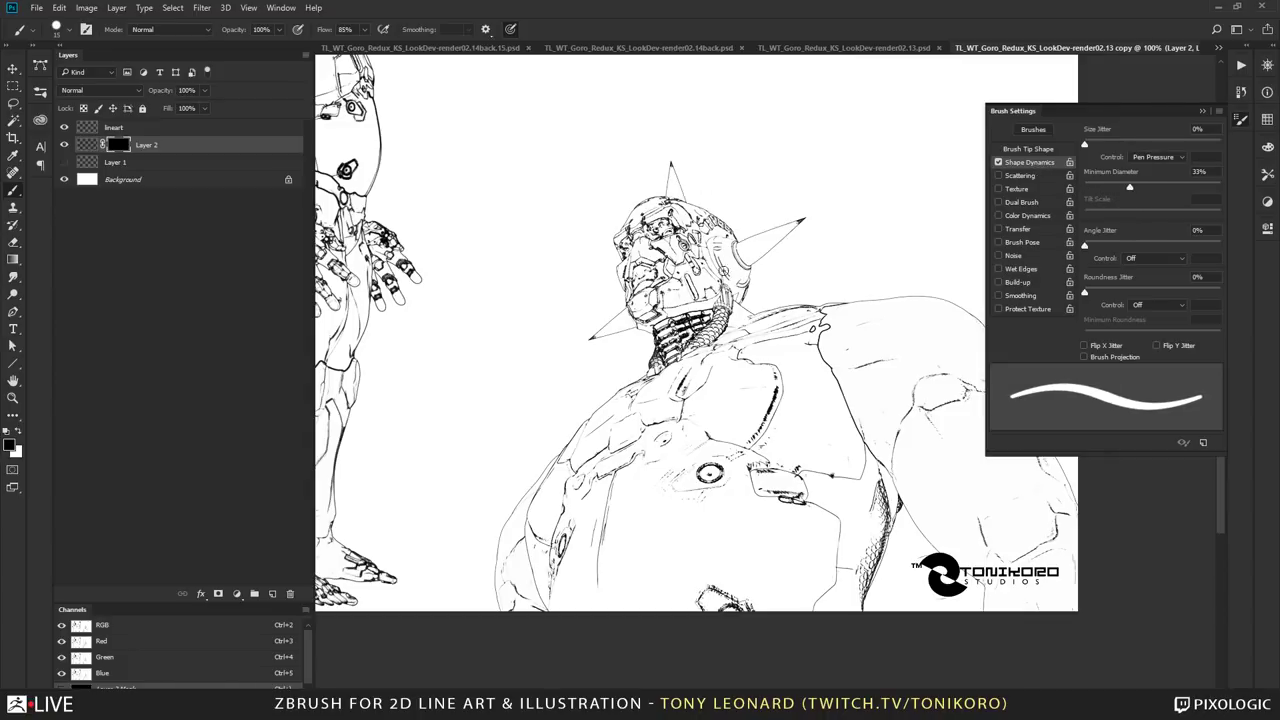
{"action": "key", "text": "x"}
{"action": "left_click", "coordinate": [117, 146]}
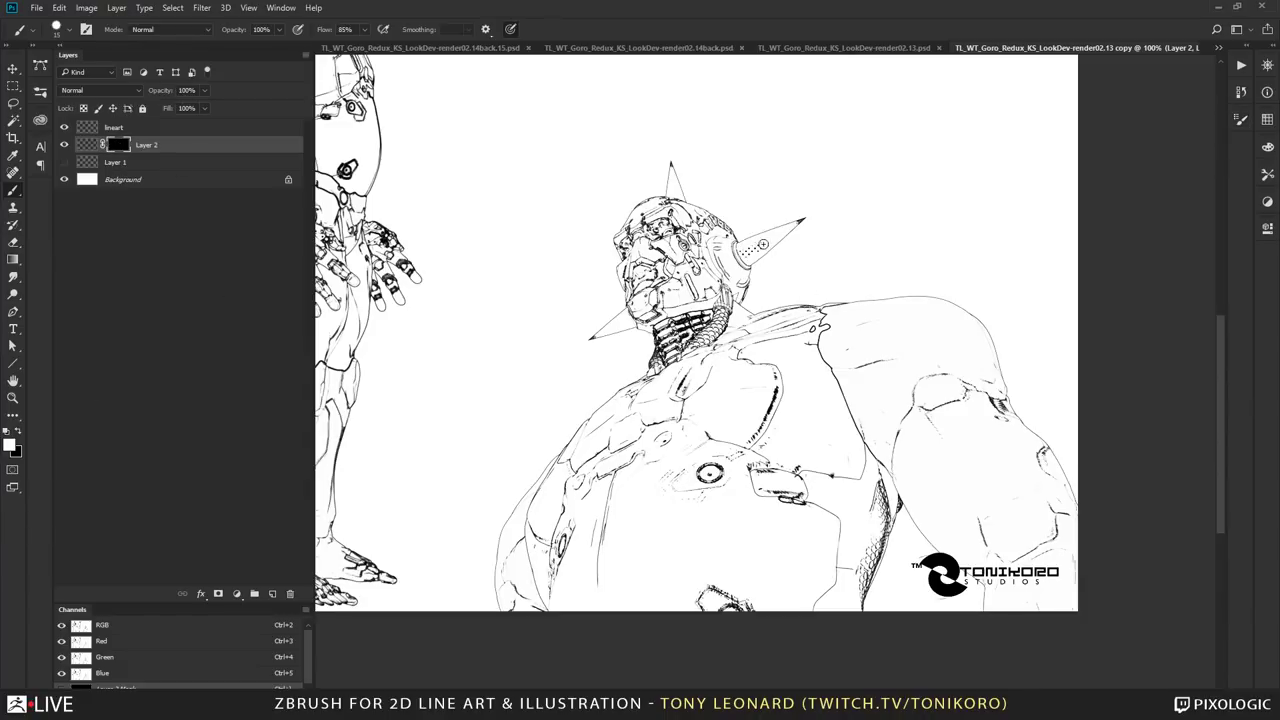
Step: Paint the dot tone into the head spikes, a zig-zag above the helmet and a collar patch
{"action": "mouse_move", "coordinate": [762, 244]}
{"action": "left_mouse_down"}
{"action": "mouse_move", "coordinate": [740, 250]}
{"action": "mouse_move", "coordinate": [798, 224]}
{"action": "mouse_move", "coordinate": [725, 250]}
{"action": "mouse_move", "coordinate": [720, 262]}
{"action": "mouse_move", "coordinate": [740, 268]}
{"action": "mouse_move", "coordinate": [715, 282]}
{"action": "mouse_move", "coordinate": [668, 284]}
{"action": "mouse_move", "coordinate": [676, 306]}
{"action": "mouse_move", "coordinate": [728, 290]}
{"action": "mouse_move", "coordinate": [682, 342]}
{"action": "mouse_move", "coordinate": [704, 323]}
{"action": "left_mouse_up"}
{"action": "mouse_move", "coordinate": [600, 338]}
{"action": "left_mouse_down"}
{"action": "mouse_move", "coordinate": [642, 314]}
{"action": "mouse_move", "coordinate": [632, 320]}
{"action": "left_mouse_up"}
{"action": "left_click_drag", "start_coordinate": [669, 167], "coordinate": [679, 208]}
{"action": "mouse_move", "coordinate": [725, 115]}
{"action": "left_mouse_down"}
{"action": "mouse_move", "coordinate": [820, 150]}
{"action": "mouse_move", "coordinate": [850, 206]}
{"action": "left_mouse_up"}
{"action": "mouse_move", "coordinate": [756, 338]}
{"action": "left_mouse_down"}
{"action": "mouse_move", "coordinate": [764, 348]}
{"action": "mouse_move", "coordinate": [744, 355]}
{"action": "mouse_move", "coordinate": [802, 342]}
{"action": "mouse_move", "coordinate": [777, 376]}
{"action": "mouse_move", "coordinate": [808, 395]}
{"action": "mouse_move", "coordinate": [802, 382]}
{"action": "left_mouse_up"}
Step: Erase part of the helmet zig-zag, then reveal more dots over the chest and shoulder
{"action": "key", "text": "e"}
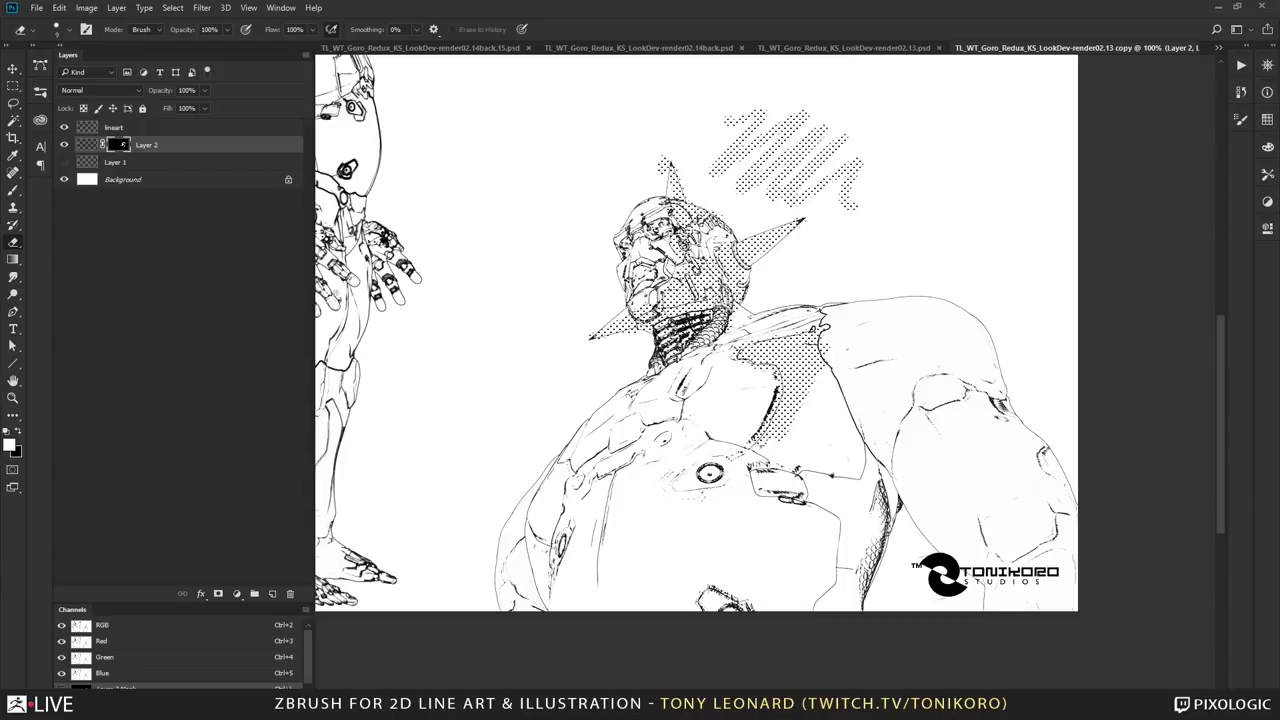
{"action": "mouse_move", "coordinate": [741, 135]}
{"action": "left_mouse_down"}
{"action": "mouse_move", "coordinate": [706, 186]}
{"action": "mouse_move", "coordinate": [804, 100]}
{"action": "mouse_move", "coordinate": [745, 162]}
{"action": "left_mouse_up"}
{"action": "key", "text": "b"}
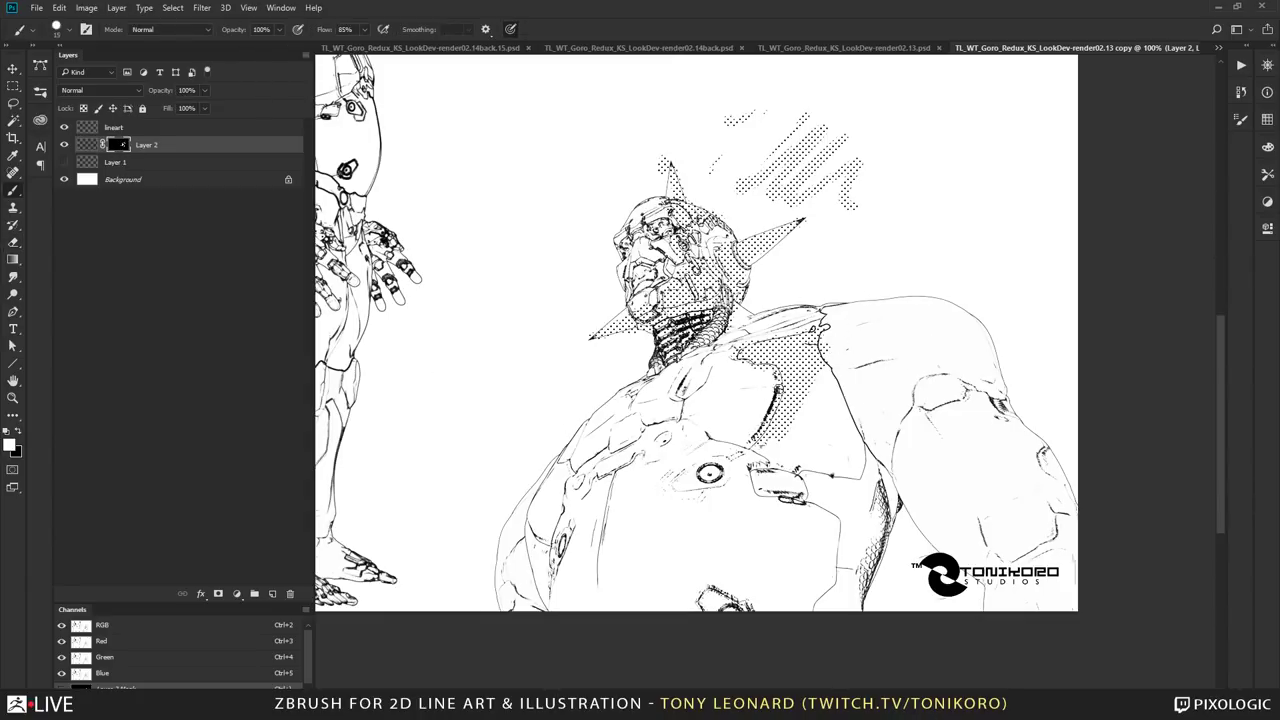
{"action": "mouse_move", "coordinate": [796, 395]}
{"action": "left_mouse_down"}
{"action": "mouse_move", "coordinate": [818, 374]}
{"action": "mouse_move", "coordinate": [801, 351]}
{"action": "mouse_move", "coordinate": [826, 359]}
{"action": "mouse_move", "coordinate": [793, 431]}
{"action": "mouse_move", "coordinate": [796, 402]}
{"action": "mouse_move", "coordinate": [763, 444]}
{"action": "mouse_move", "coordinate": [837, 460]}
{"action": "mouse_move", "coordinate": [826, 347]}
{"action": "left_mouse_up"}
{"action": "left_click_drag", "start_coordinate": [757, 485], "coordinate": [1066, 557]}
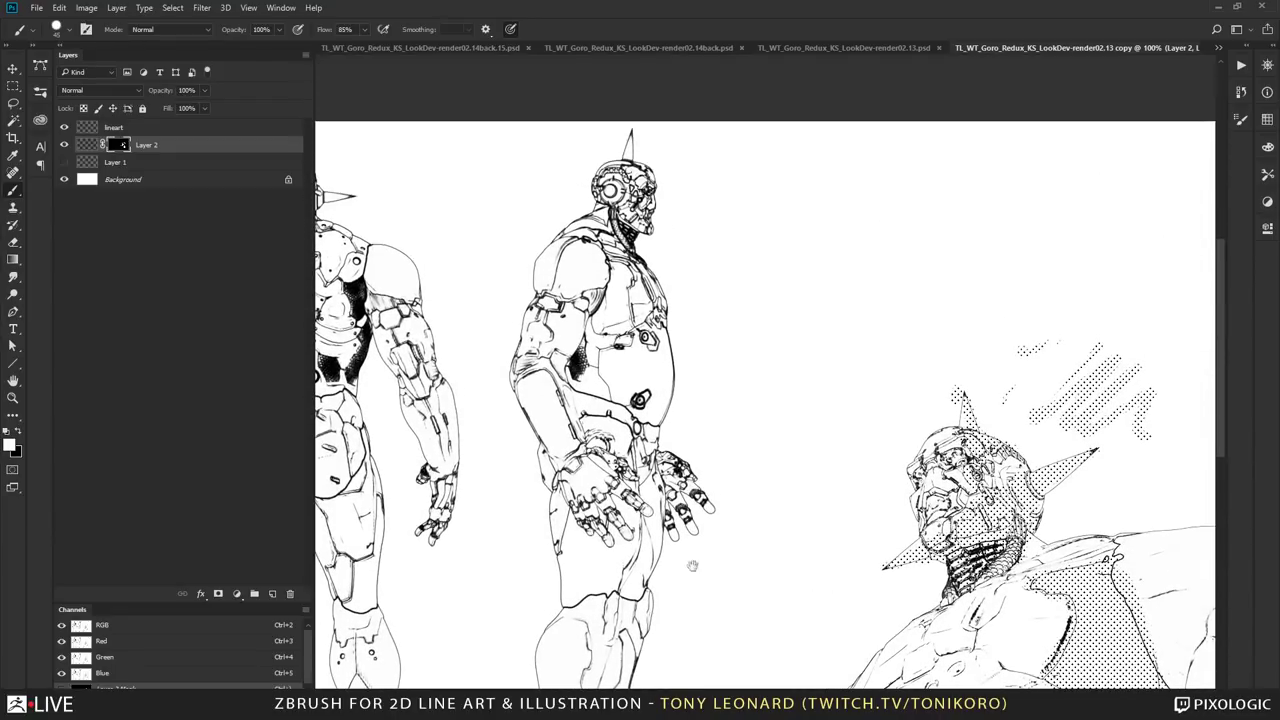
{"action": "scroll", "coordinate": [422, 184], "scroll_direction": "left", "scroll_amount": 5, "text": "ctrl"}
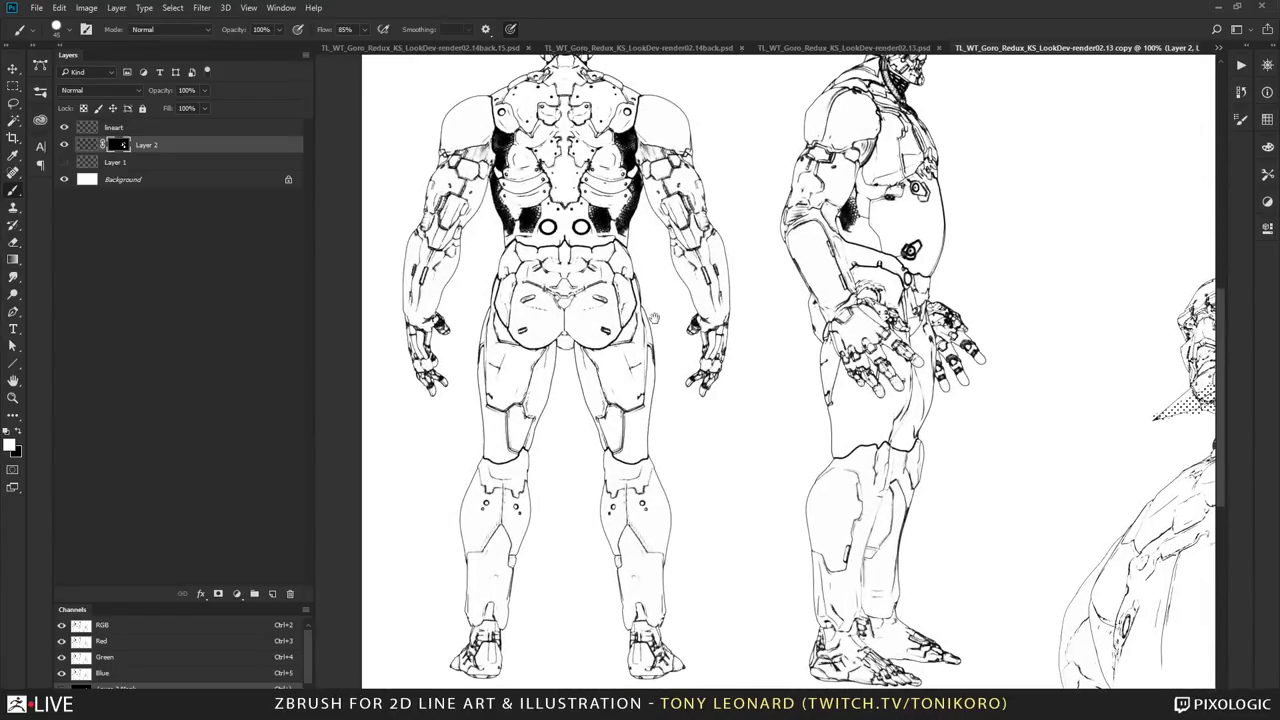
Step: Hide Layer 2's dot tone for comparison and bring up the render02.13.psd document
{"action": "scroll", "coordinate": [646, 345], "scroll_direction": "up", "scroll_amount": 3, "text": "alt"}
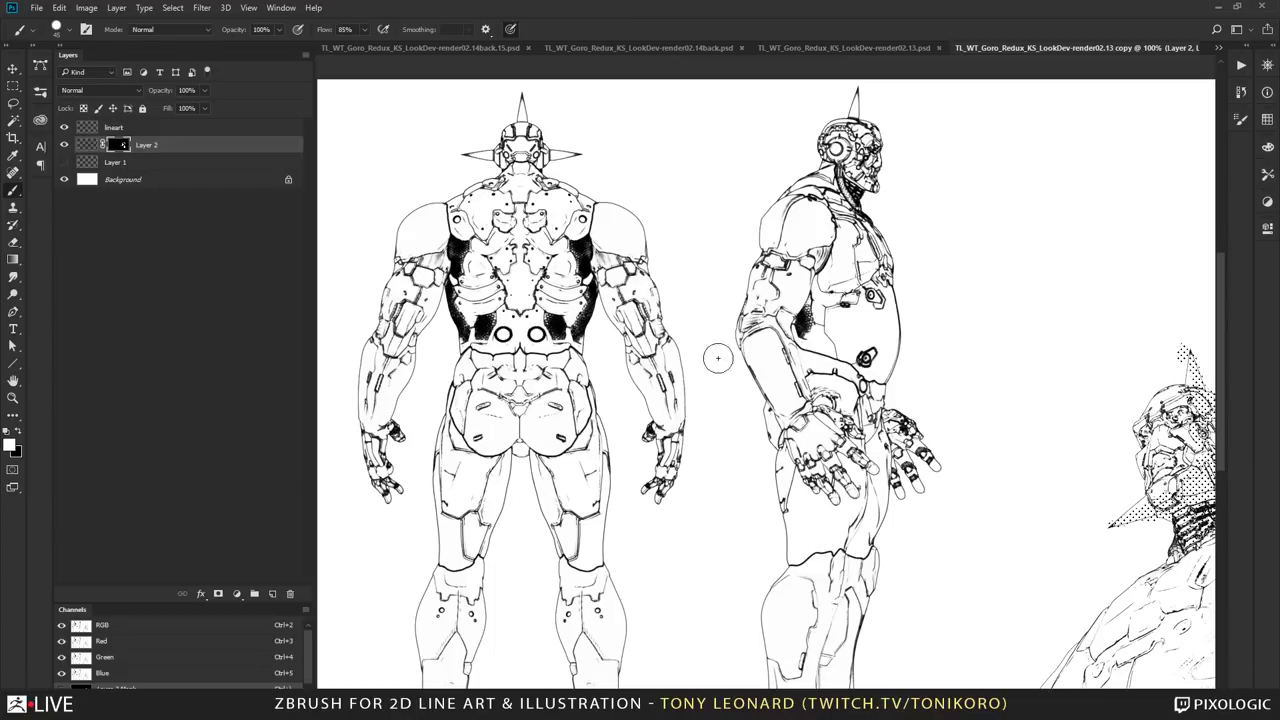
{"action": "left_click_drag", "start_coordinate": [618, 532], "coordinate": [485, 541]}
{"action": "scroll", "coordinate": [654, 383], "scroll_direction": "up", "scroll_amount": 1}
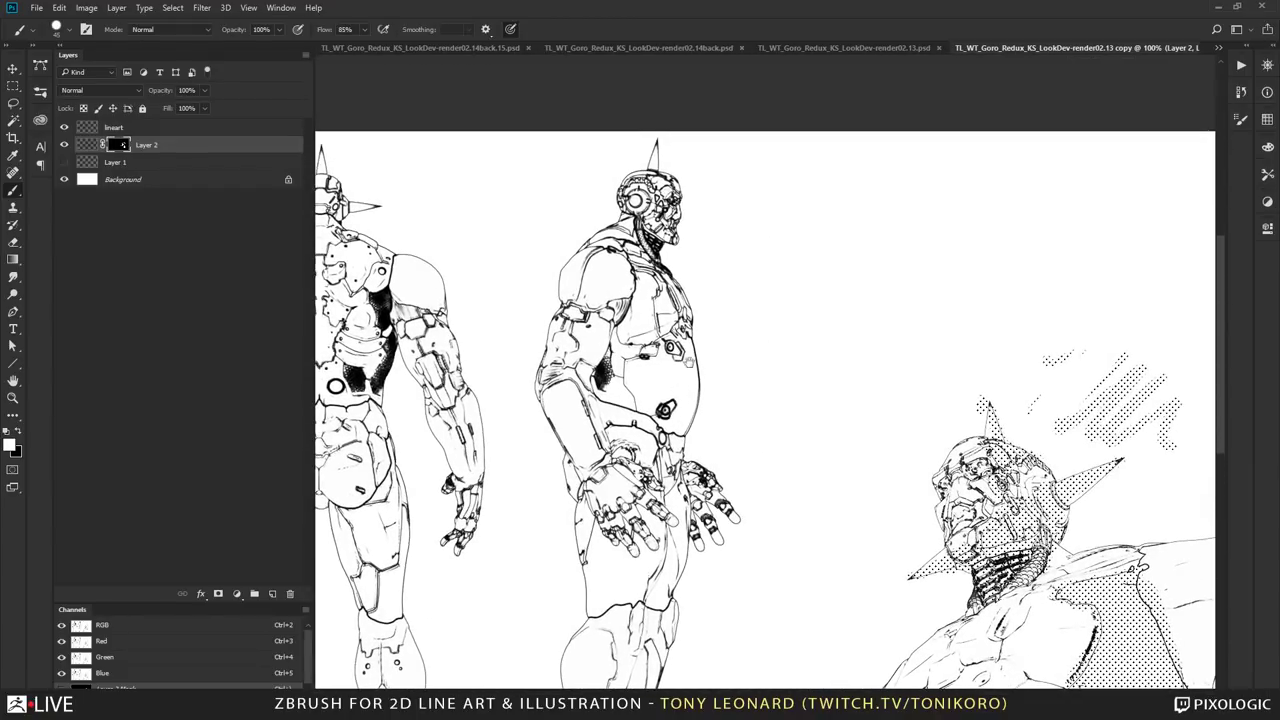
{"action": "scroll", "coordinate": [654, 383], "scroll_direction": "down", "scroll_amount": 2, "text": "alt"}
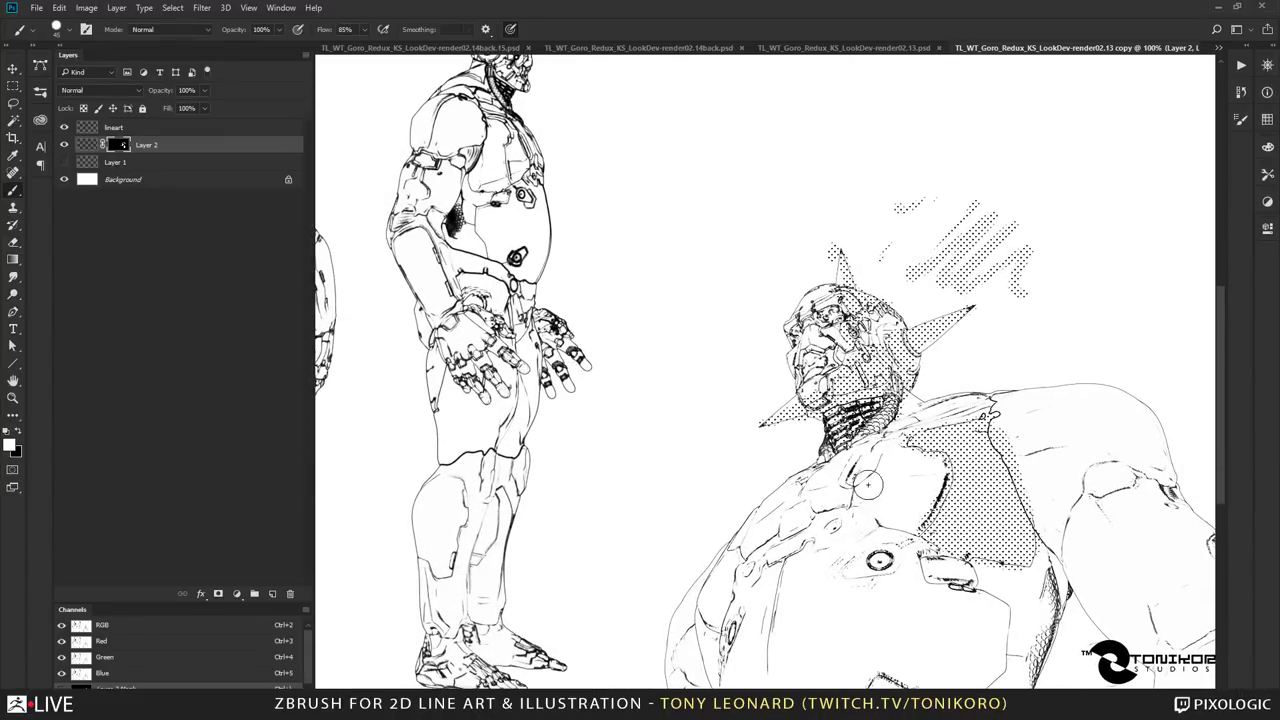
{"action": "scroll", "coordinate": [890, 208], "scroll_direction": "down", "scroll_amount": 3, "text": "alt"}
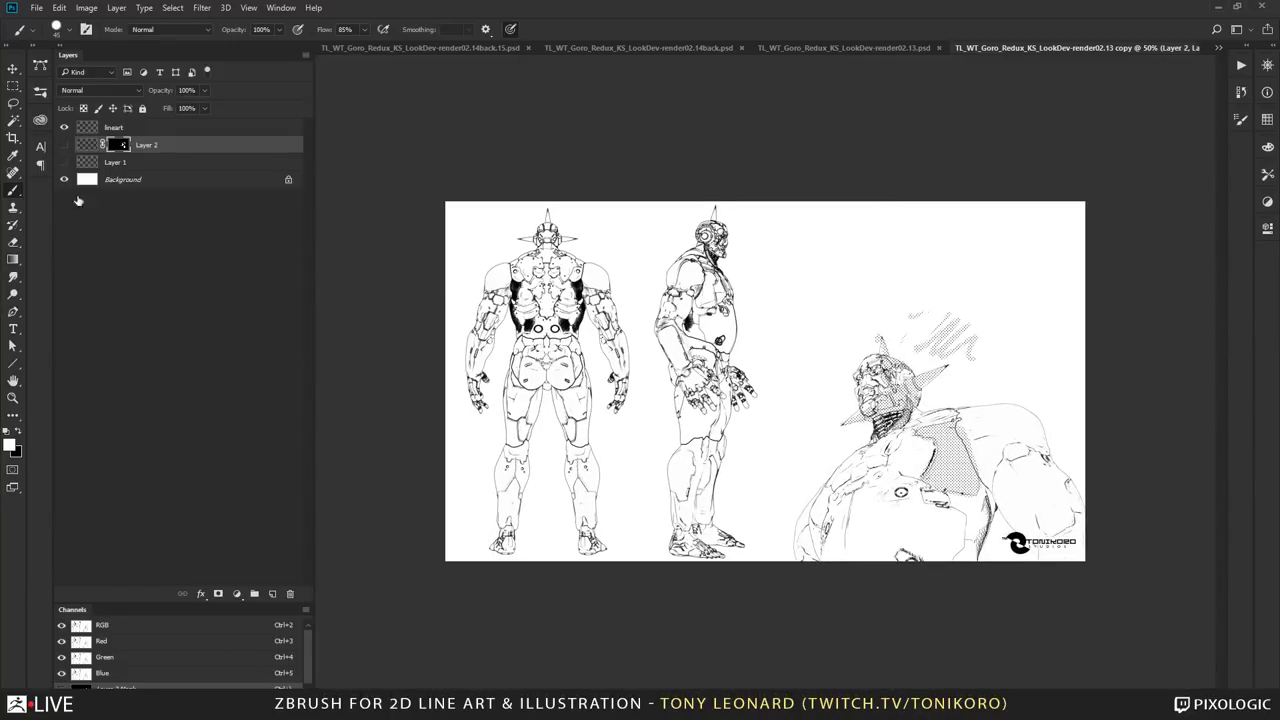
{"action": "left_click", "coordinate": [64, 144]}
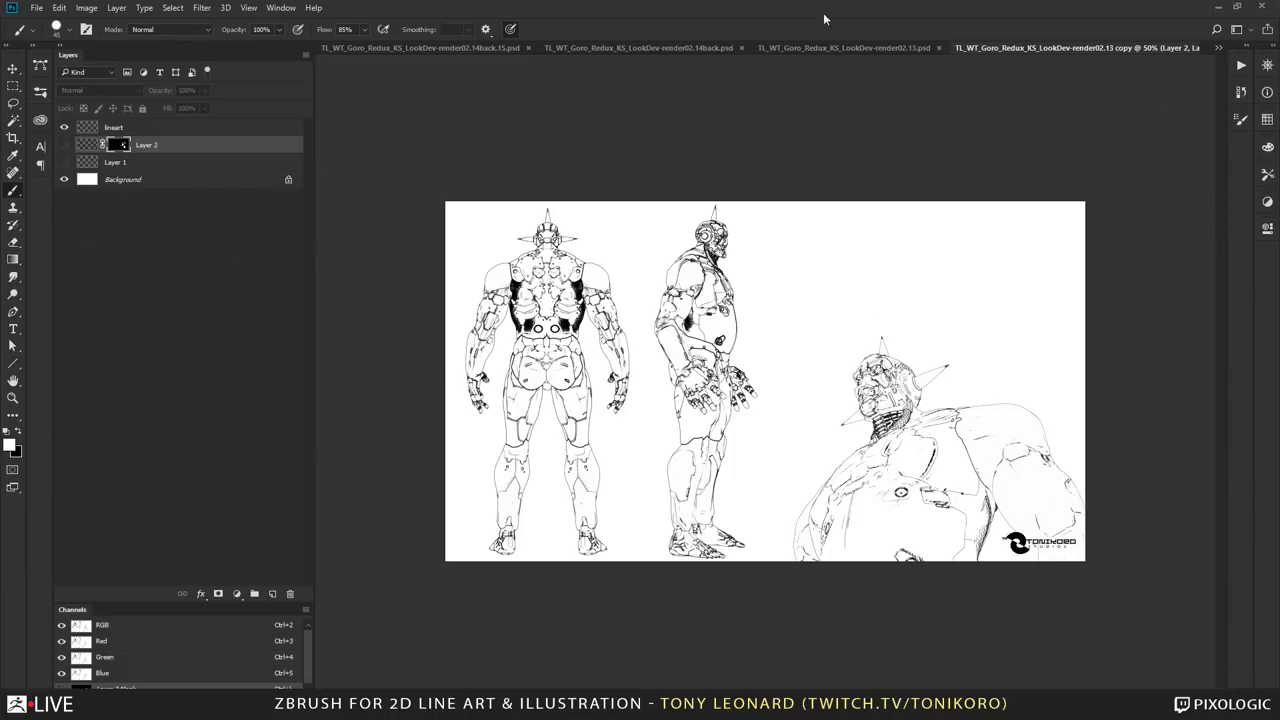
{"action": "left_click", "coordinate": [830, 47]}
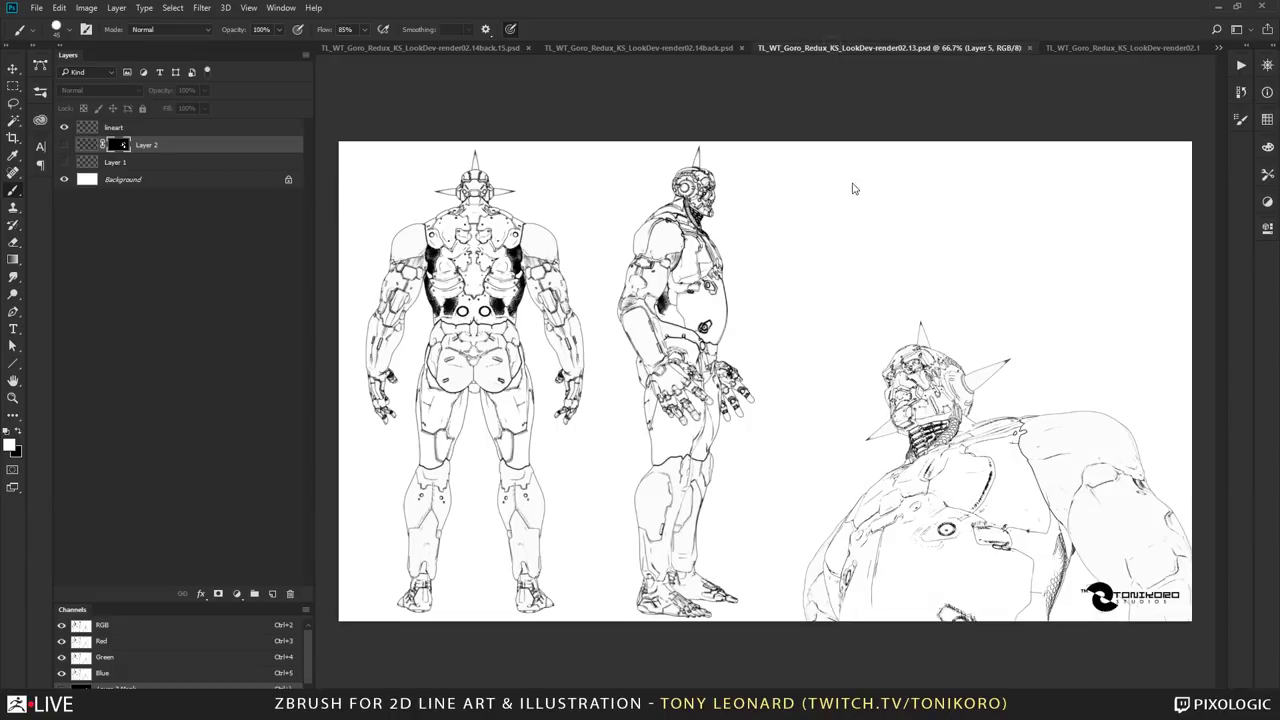
Step: Close the Goro render documents and the halftone stipple collection, answering No to every save prompt
{"action": "left_click", "coordinate": [671, 47]}
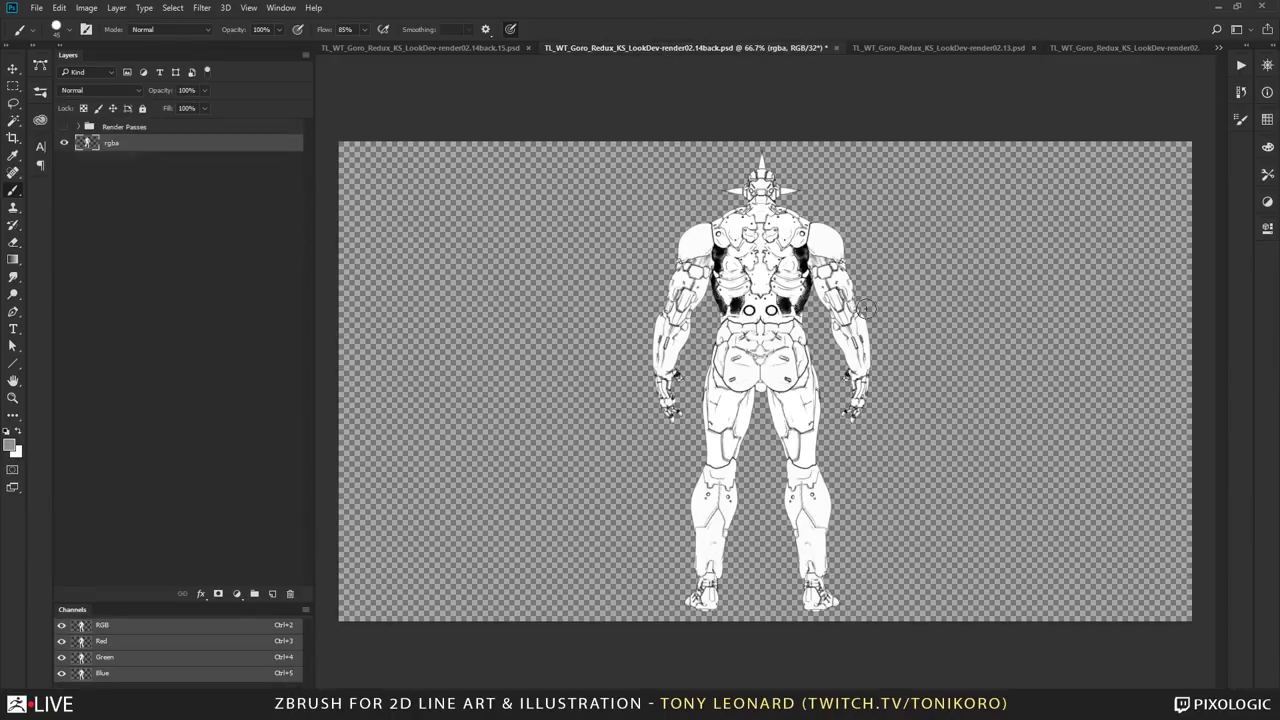
{"action": "left_click", "coordinate": [412, 47]}
{"action": "left_click", "coordinate": [675, 48]}
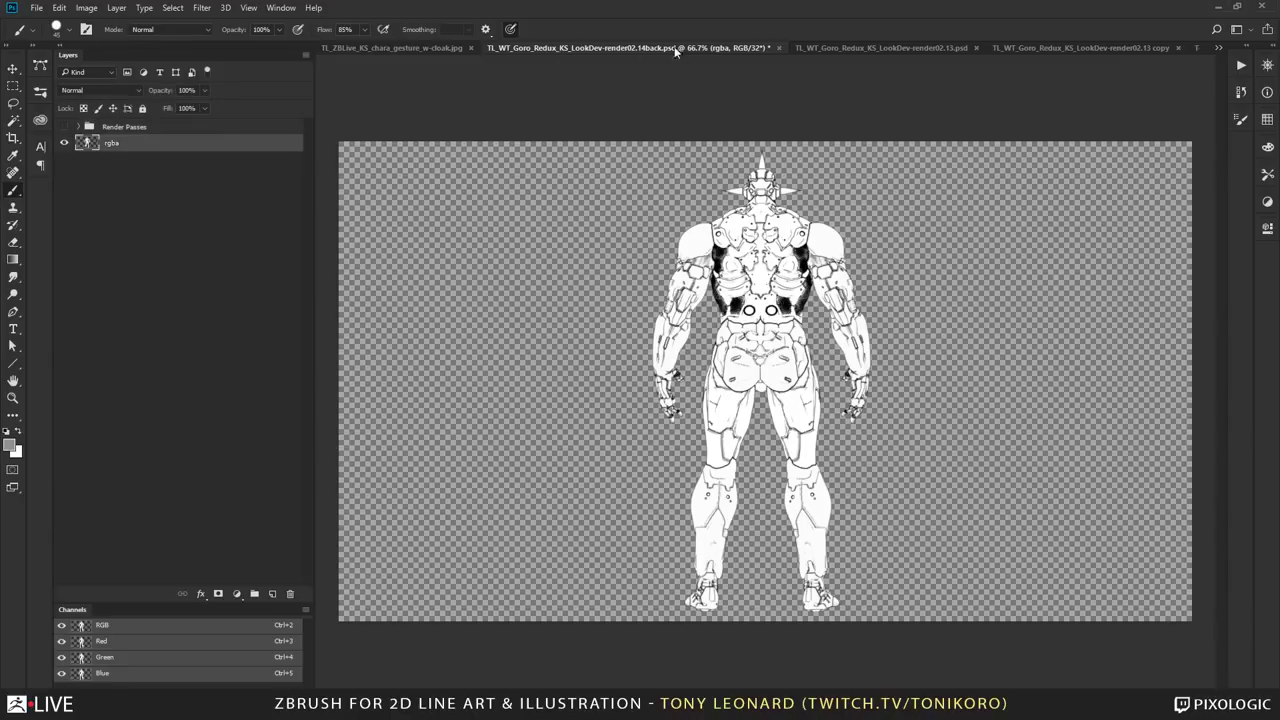
{"action": "key", "text": "ctrl+w"}
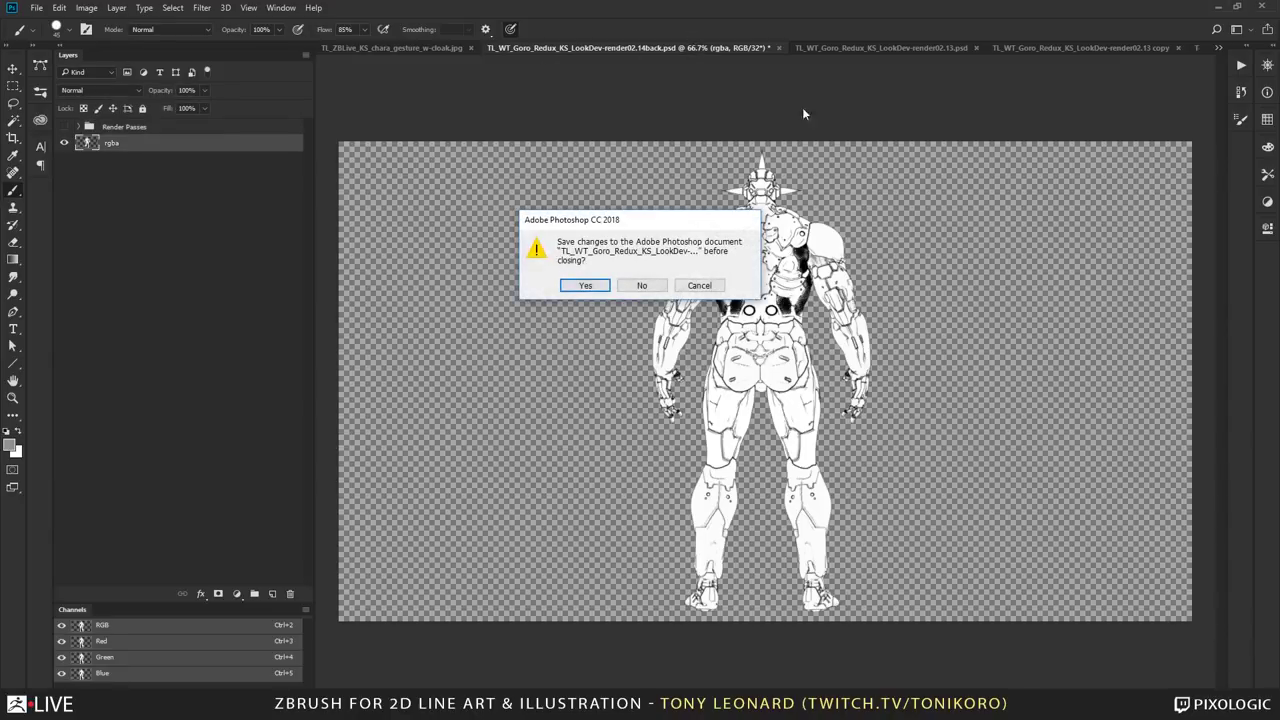
{"action": "left_click", "coordinate": [641, 286]}
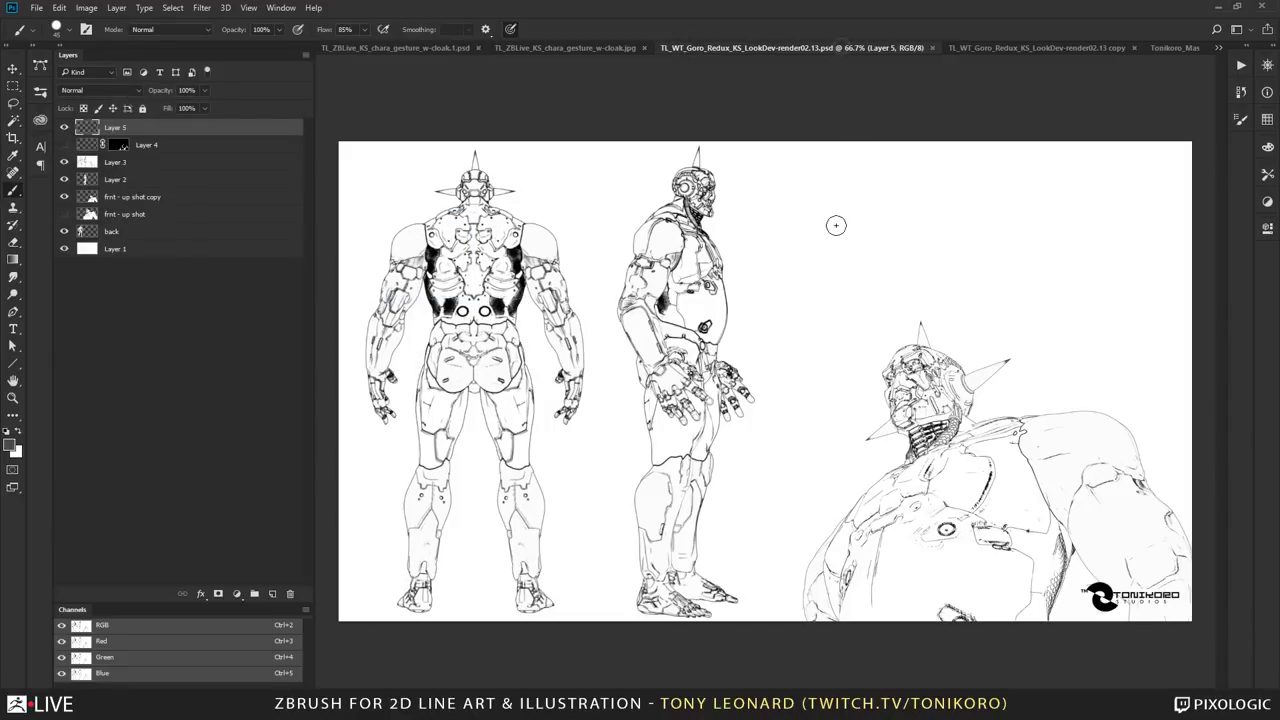
{"action": "key", "text": "ctrl+w"}
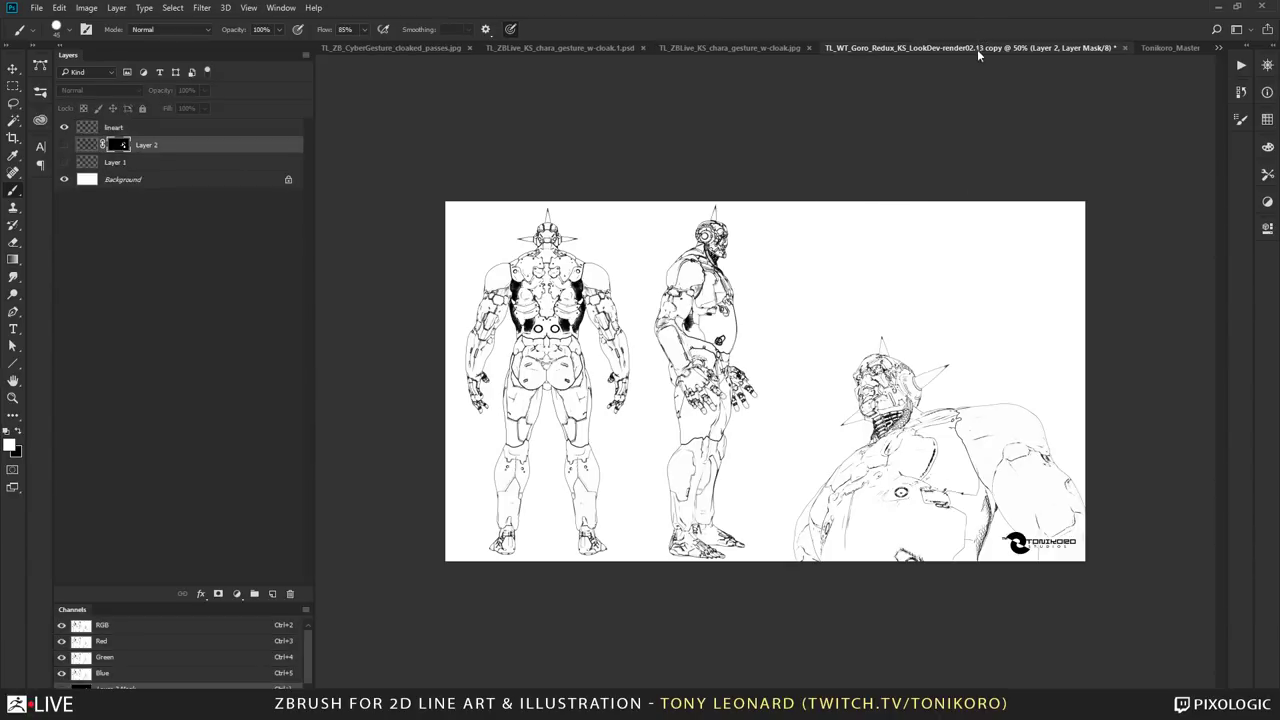
{"action": "key", "text": "ctrl+w"}
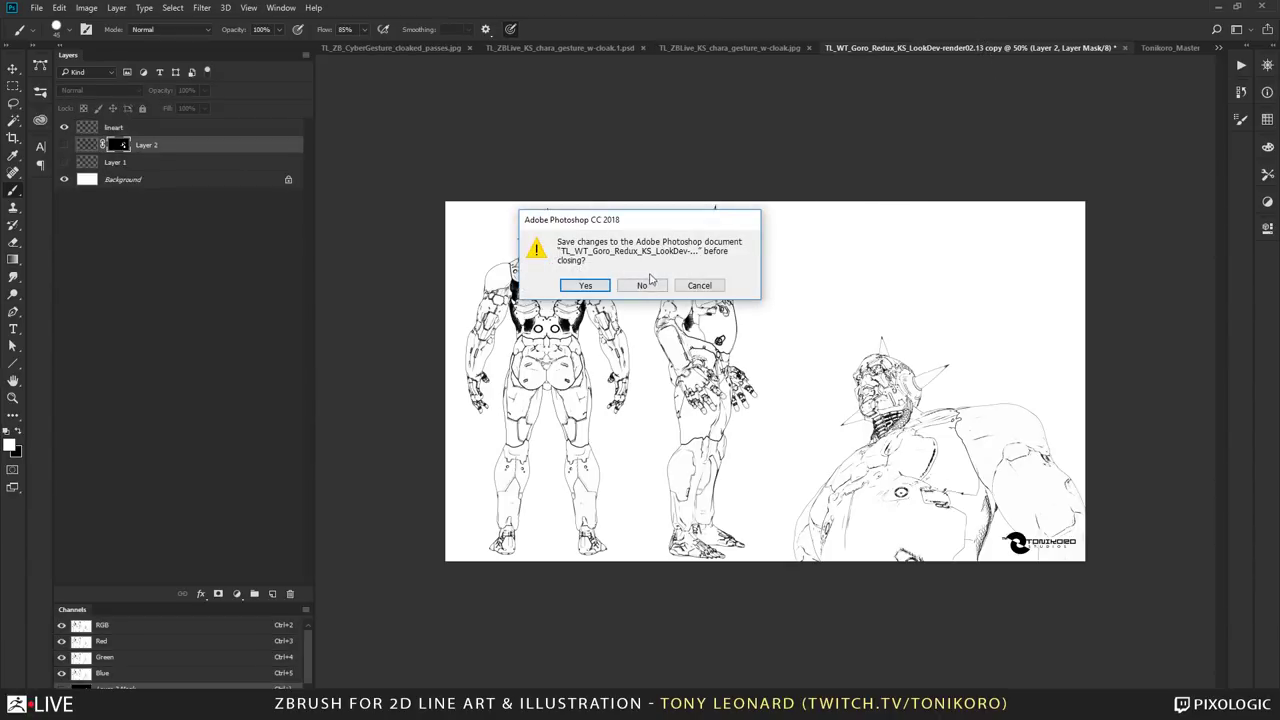
{"action": "left_click", "coordinate": [646, 285]}
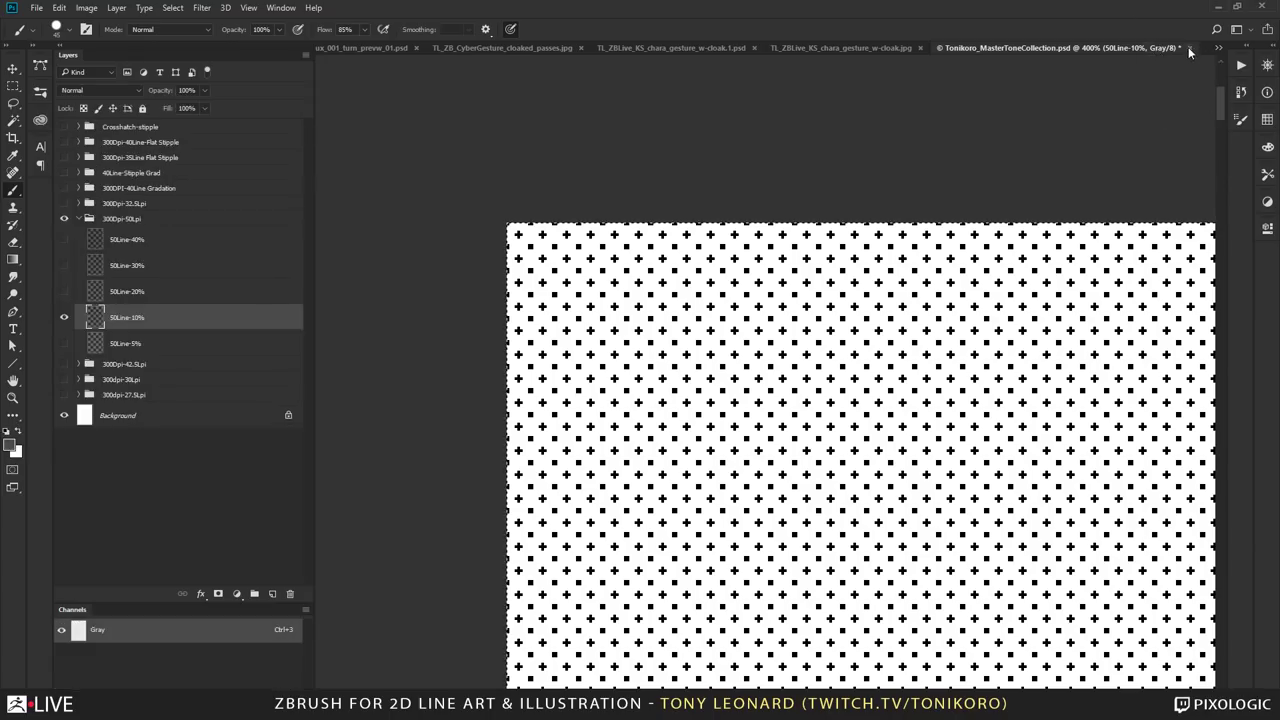
{"action": "left_click", "coordinate": [1188, 47]}
{"action": "left_click", "coordinate": [646, 286]}
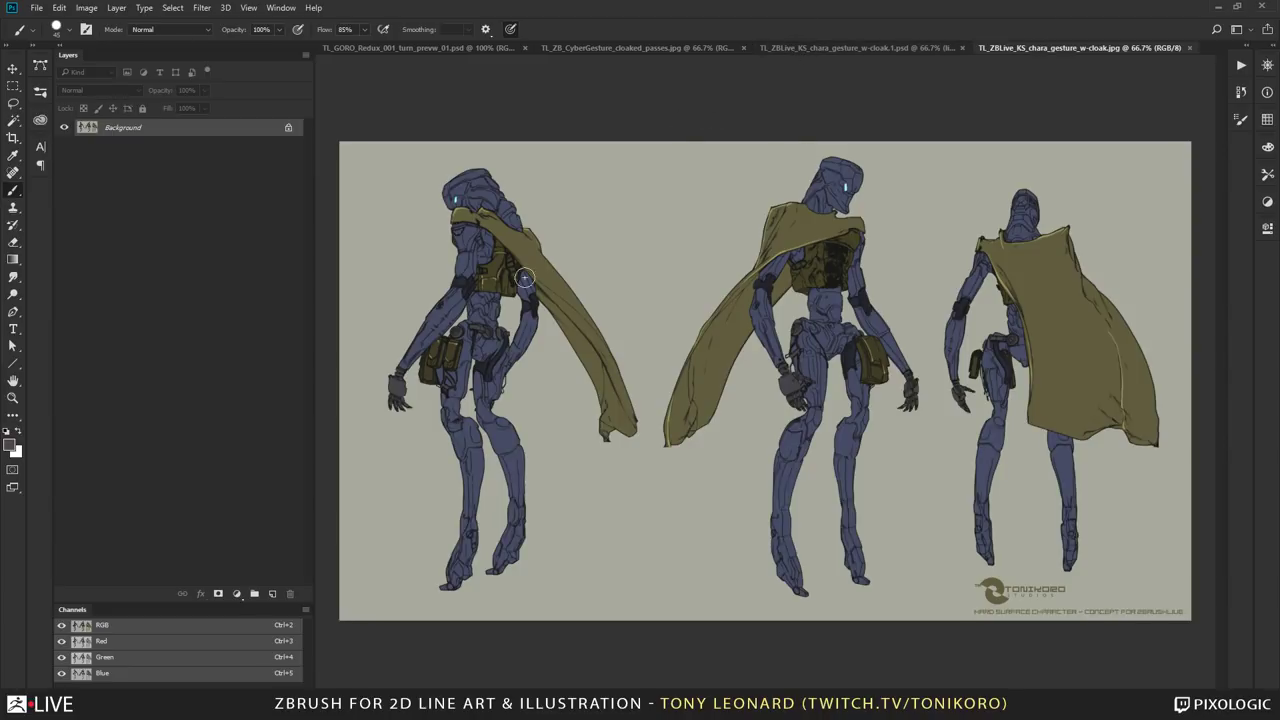
Step: Zoom the w-cloak.1.psd line art to 200% and open the Actions panel
{"action": "left_click", "coordinate": [802, 45]}
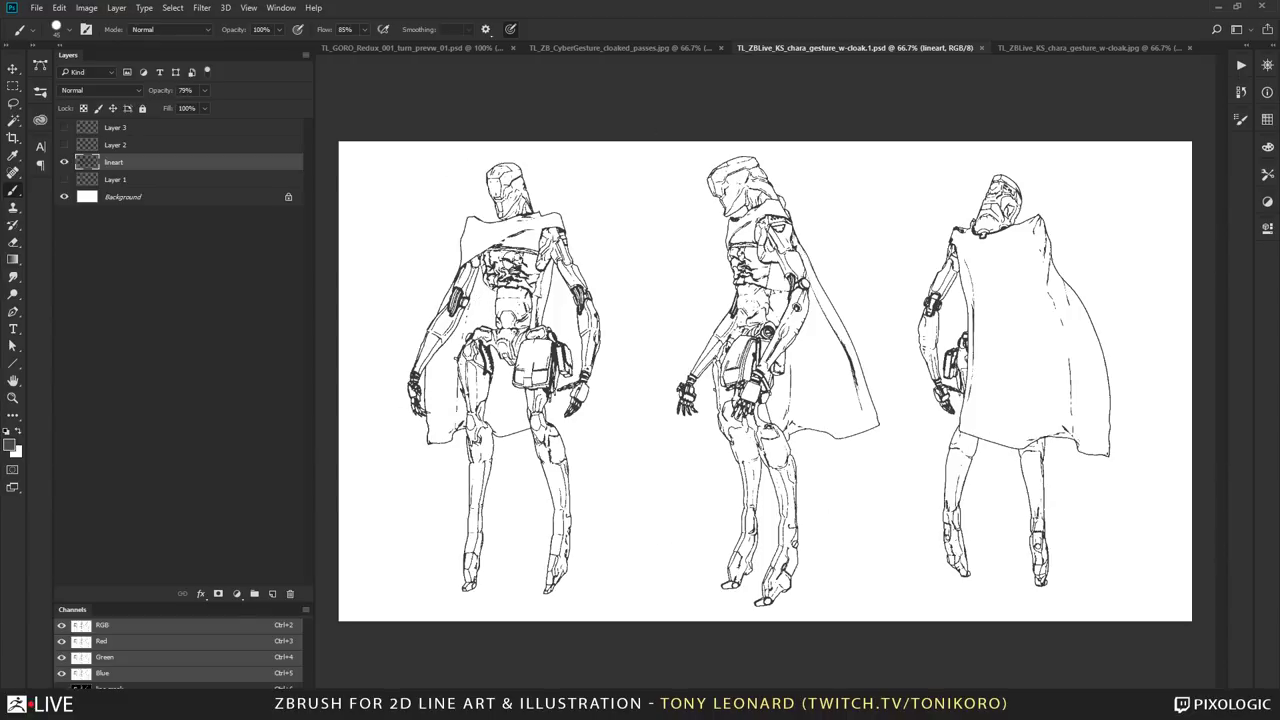
{"action": "key", "text": "z"}
{"action": "left_click", "coordinate": [486, 461]}
{"action": "left_click_drag", "start_coordinate": [762, 484], "coordinate": [754, 271]}
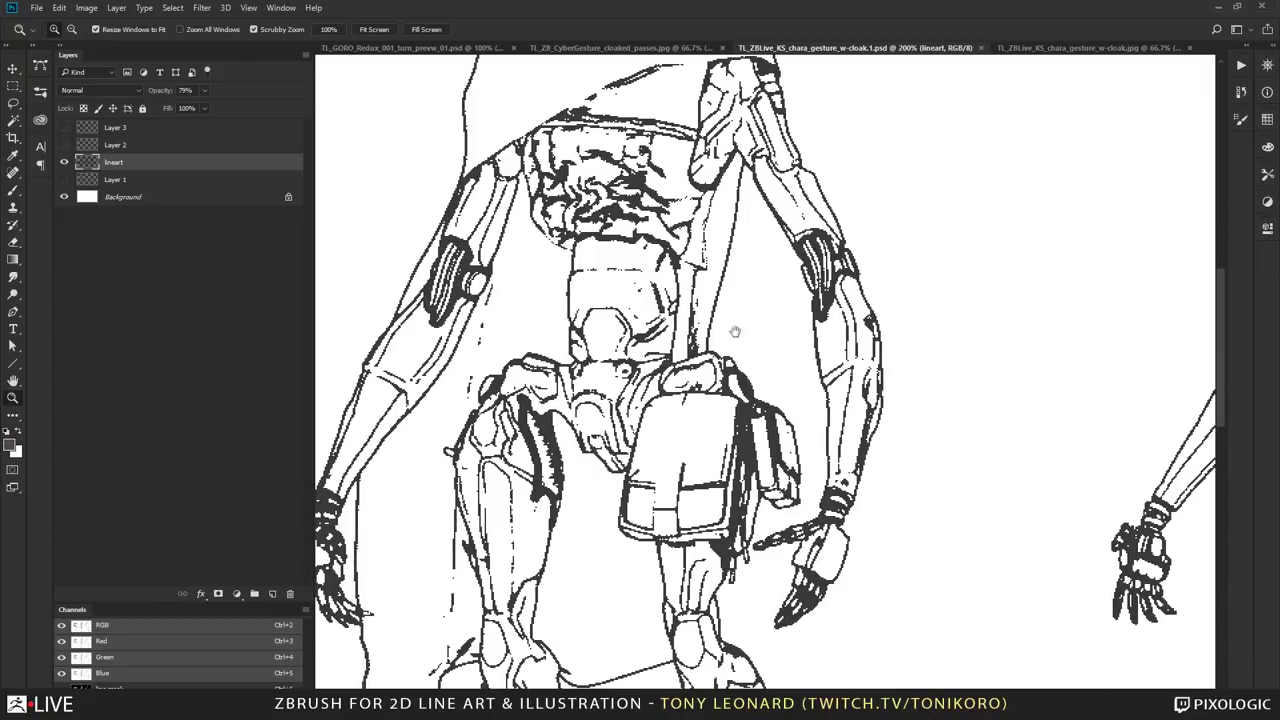
{"action": "left_click_drag", "start_coordinate": [728, 468], "coordinate": [732, 476]}
{"action": "left_click", "coordinate": [1241, 66]}
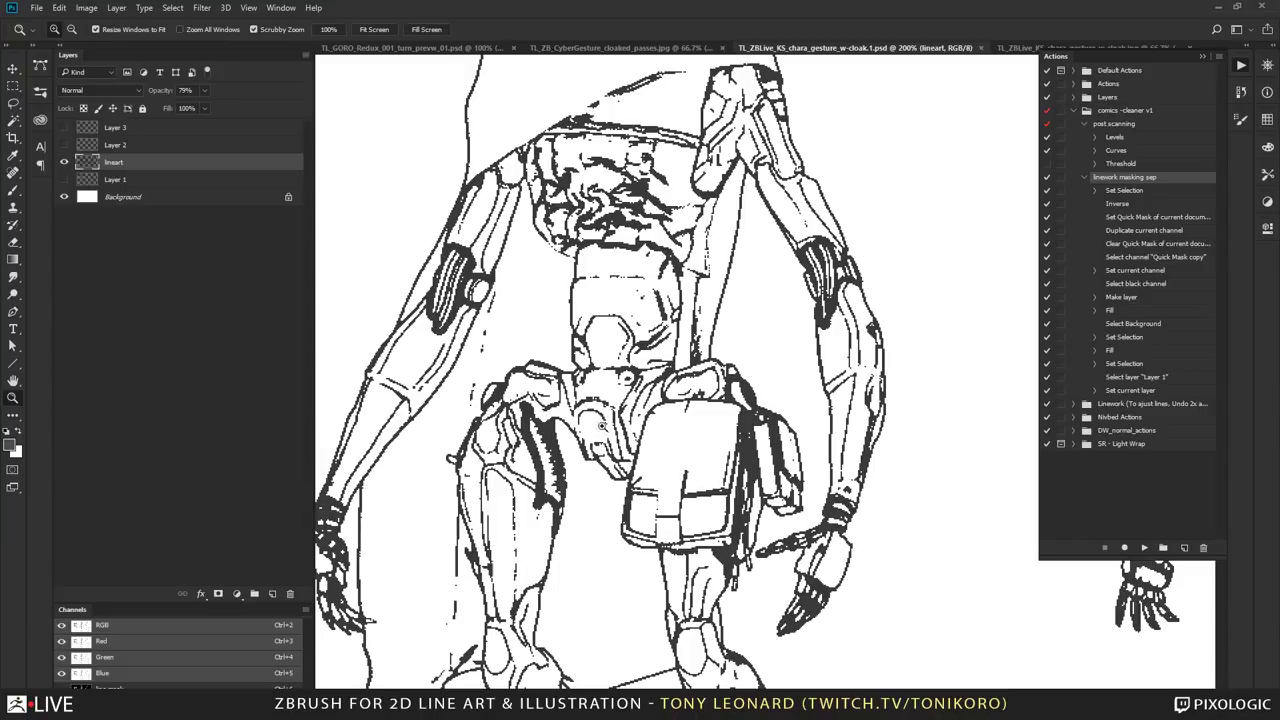
Step: Pan across the line art to the cloaked figure, then bring up CyberGesture_cloaked_passes.jpg
{"action": "left_click_drag", "start_coordinate": [657, 535], "coordinate": [707, 440]}
{"action": "scroll", "coordinate": [707, 440], "scroll_direction": "down", "scroll_amount": 10}
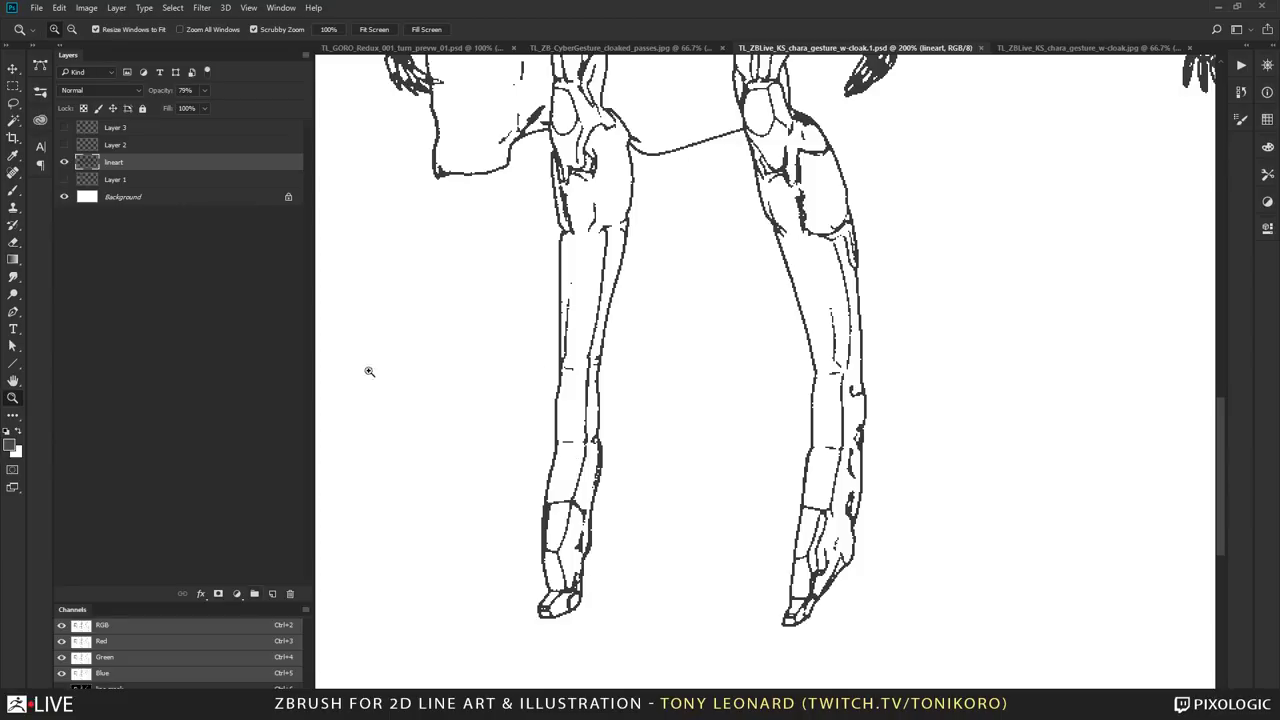
{"action": "scroll", "coordinate": [701, 245], "scroll_direction": "up", "scroll_amount": 10}
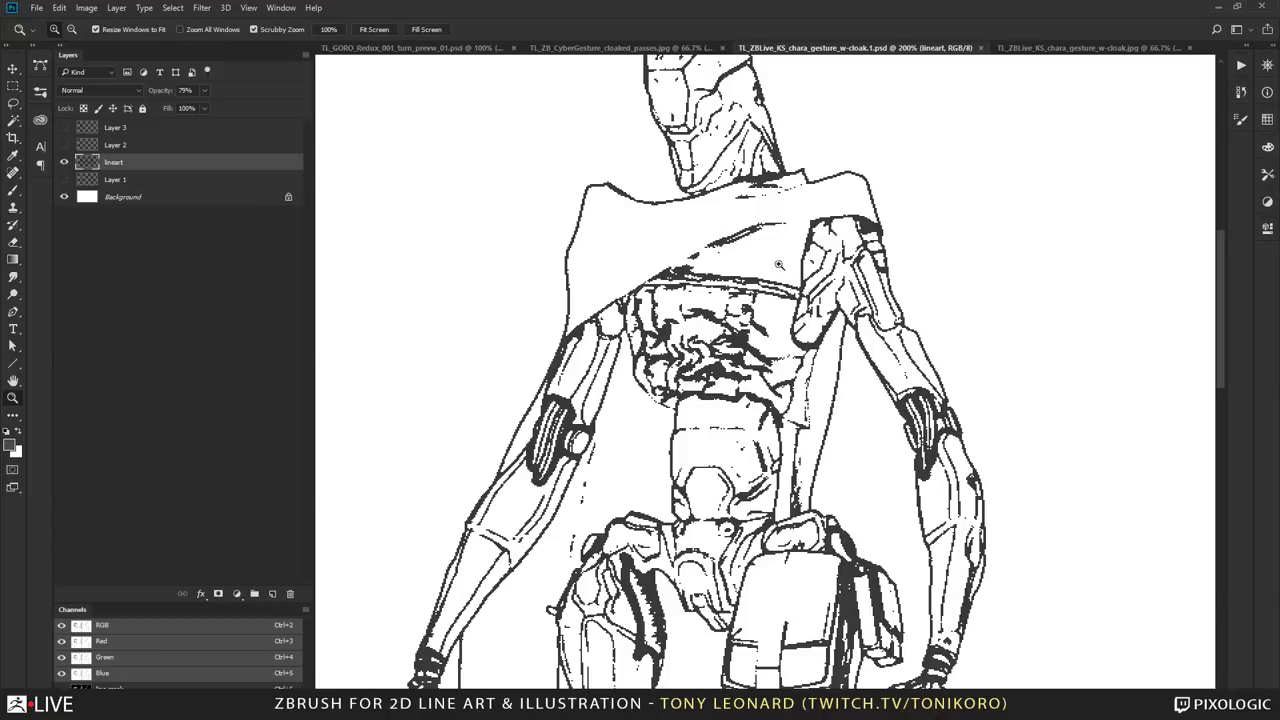
{"action": "left_click_drag", "start_coordinate": [943, 528], "coordinate": [782, 454]}
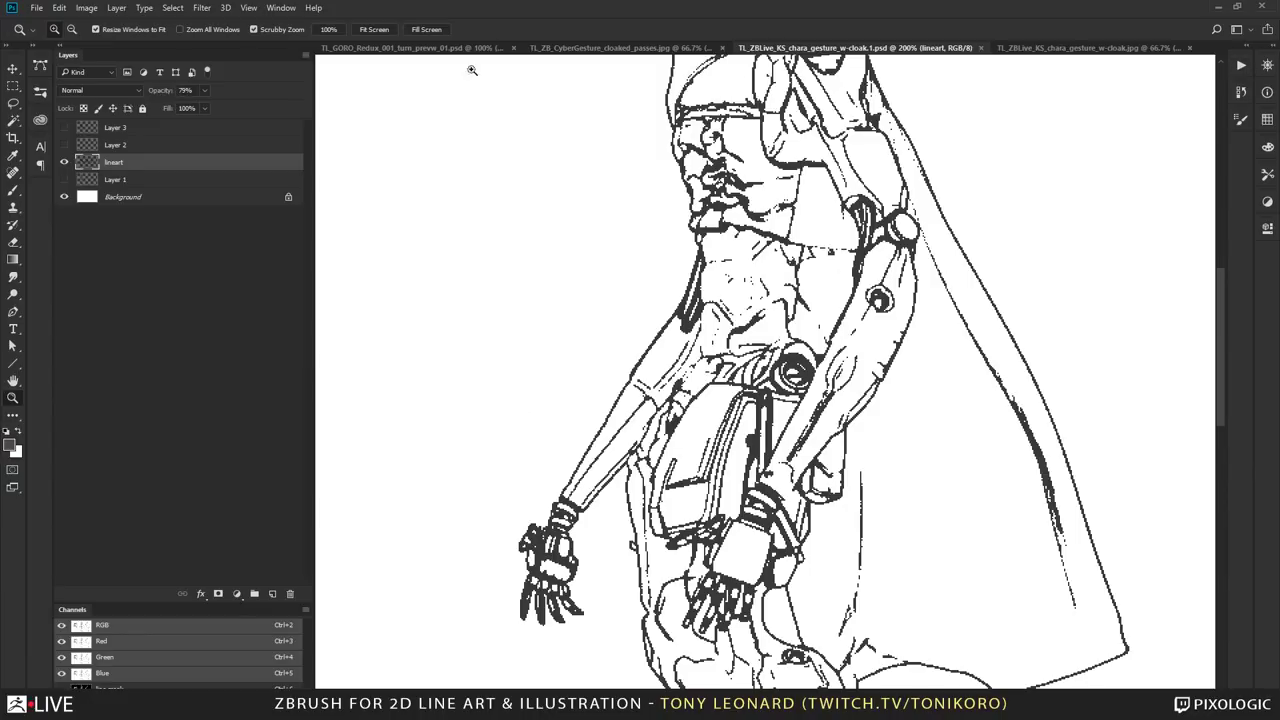
{"action": "left_click", "coordinate": [636, 48]}
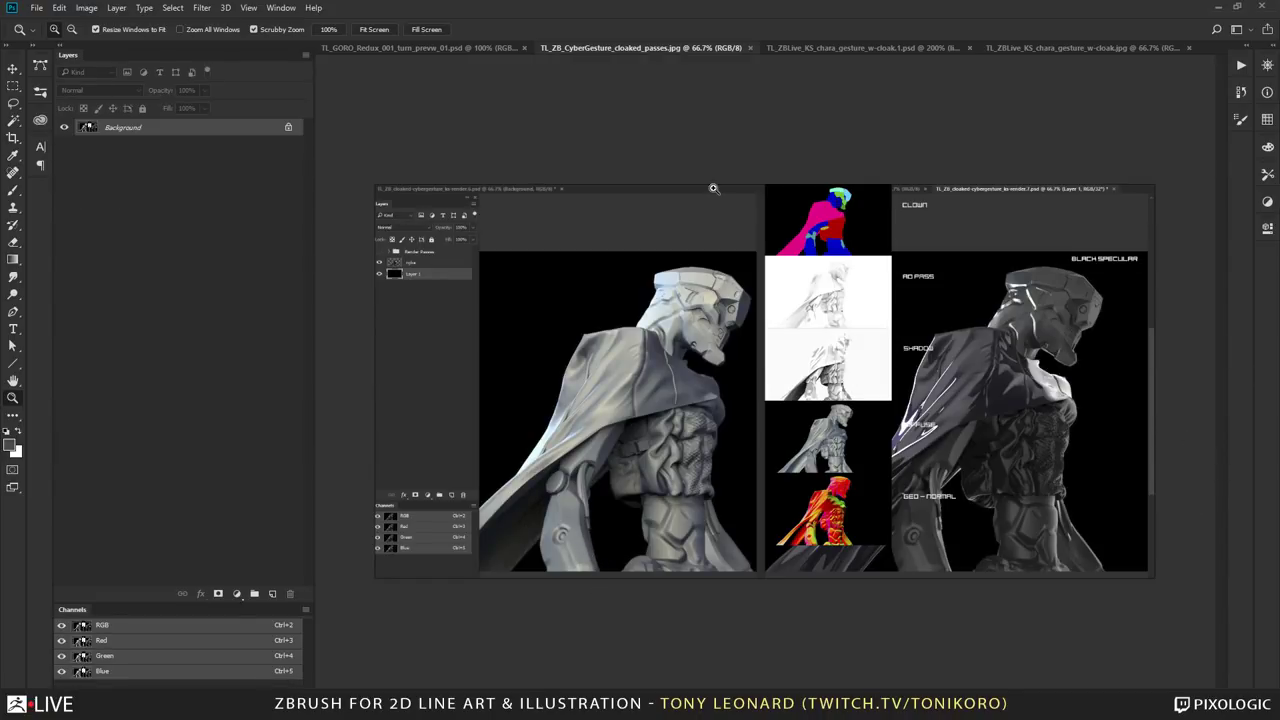
Step: Alt+Tab over to KeyShot to view the robot's Toon Outline Black render
{"action": "key", "text": "alt+Tab"}
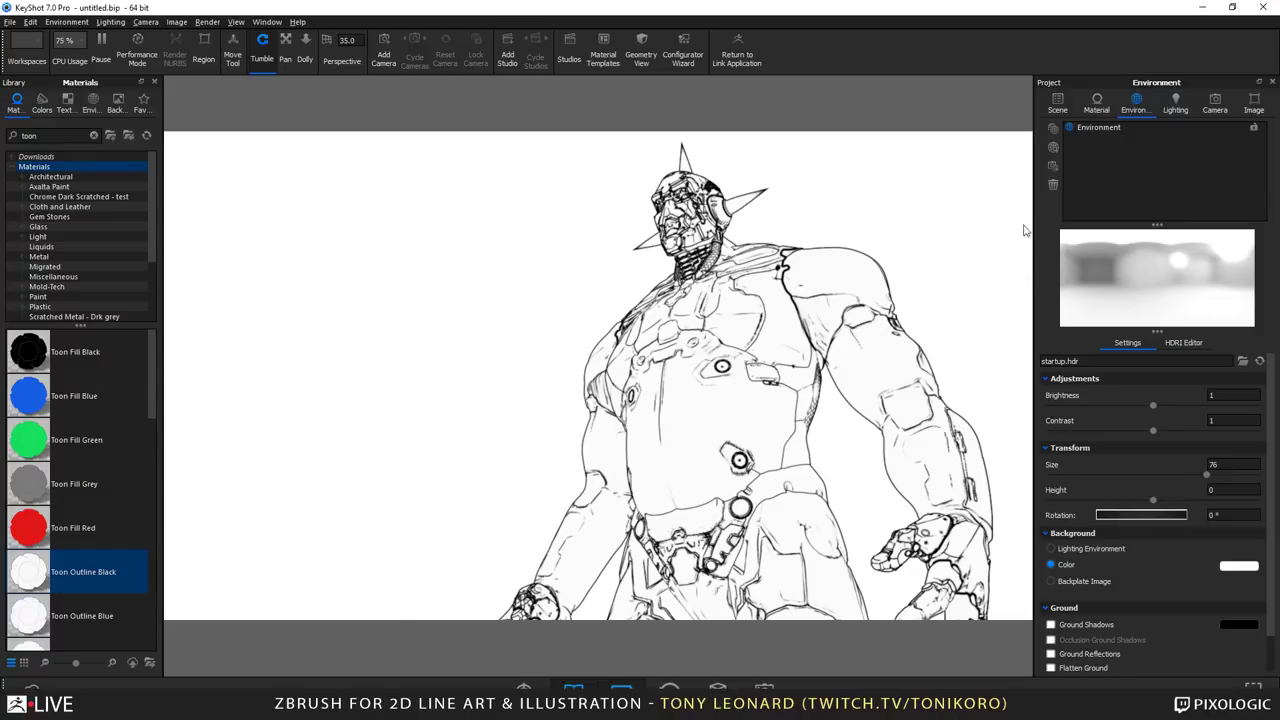
Step: Return to Photoshop, pan the CyberGesture passes at 100%, then open TL_GORO_Redux_001_turn_prevw_01.psd
{"action": "left_click", "coordinate": [1202, 7]}
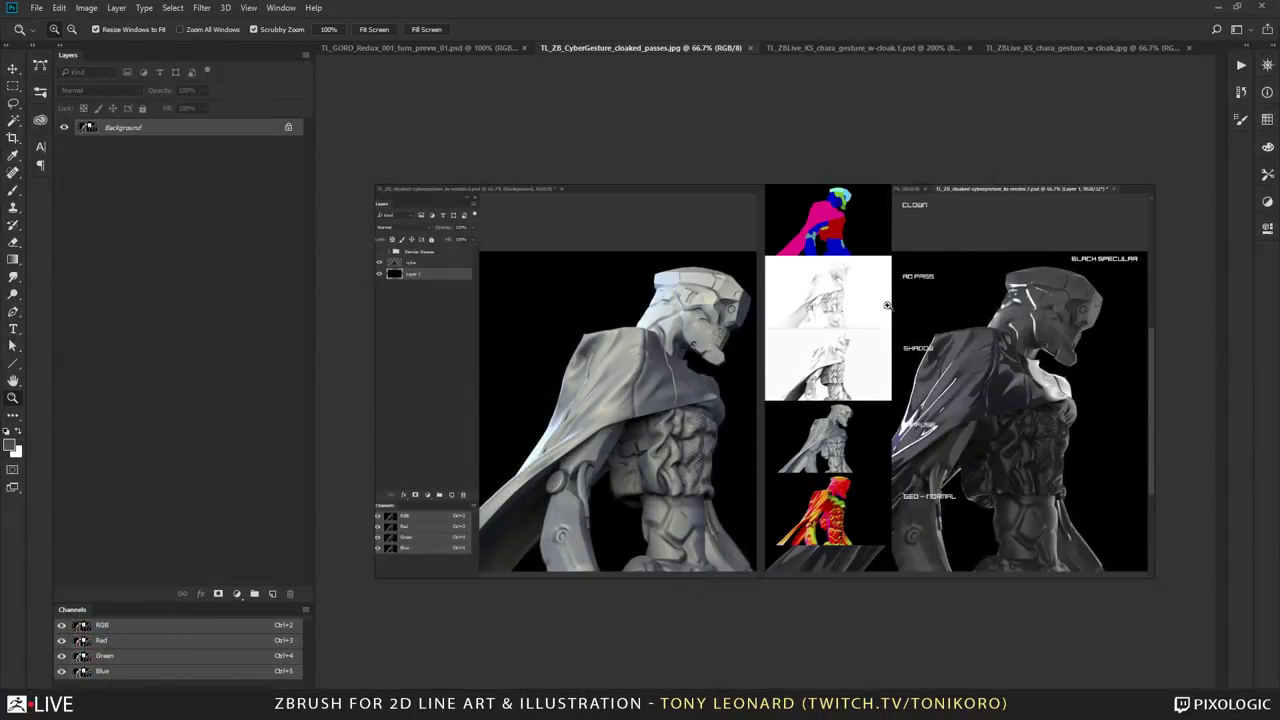
{"action": "left_click", "coordinate": [850, 48]}
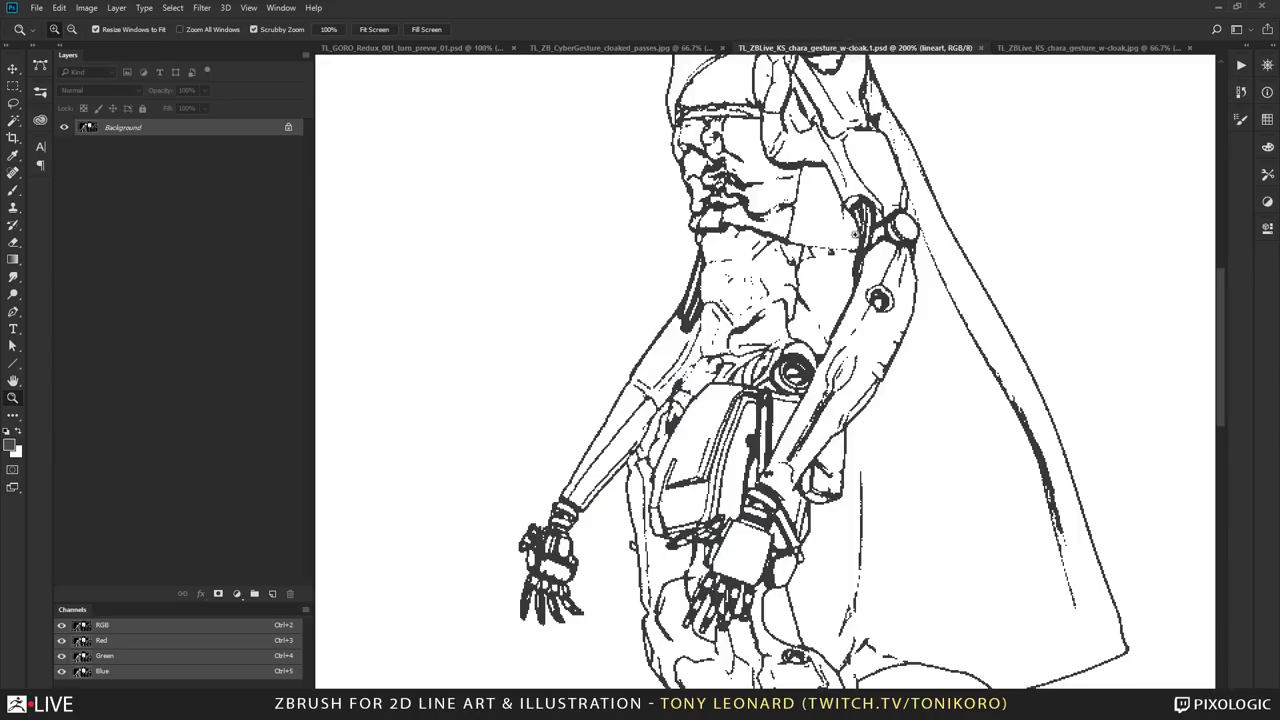
{"action": "left_click", "coordinate": [552, 50]}
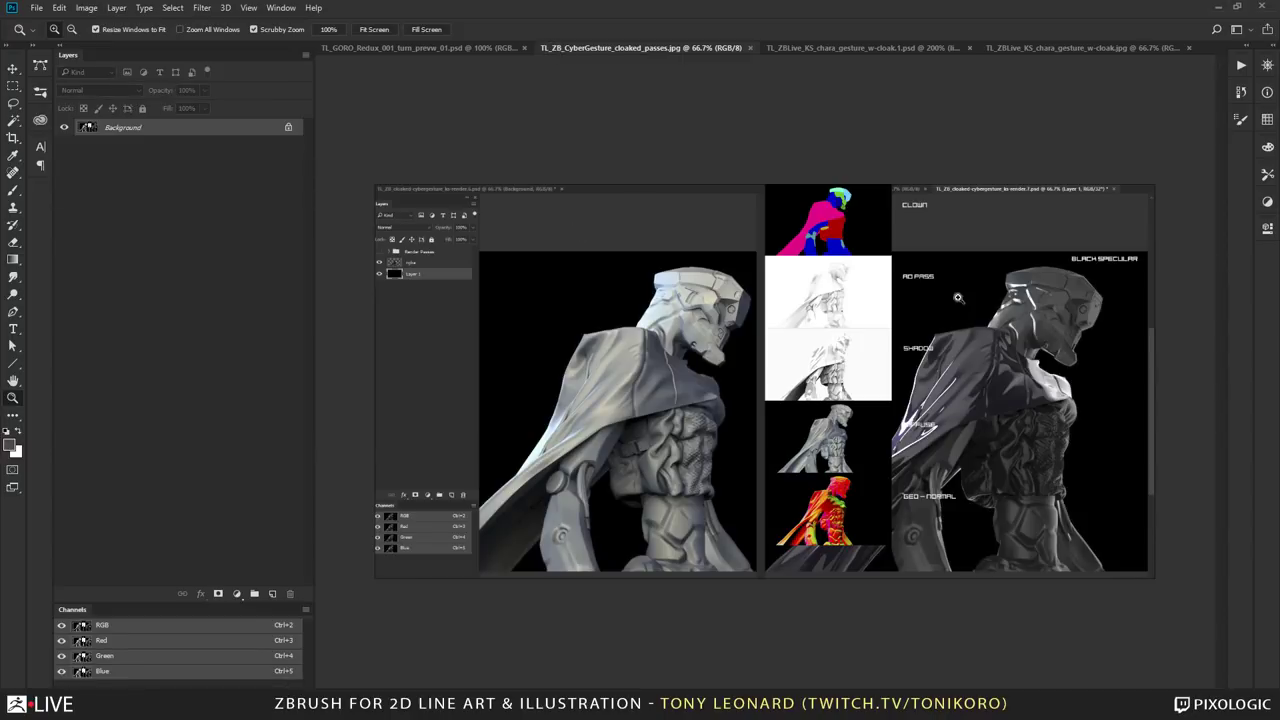
{"action": "left_click", "coordinate": [814, 418]}
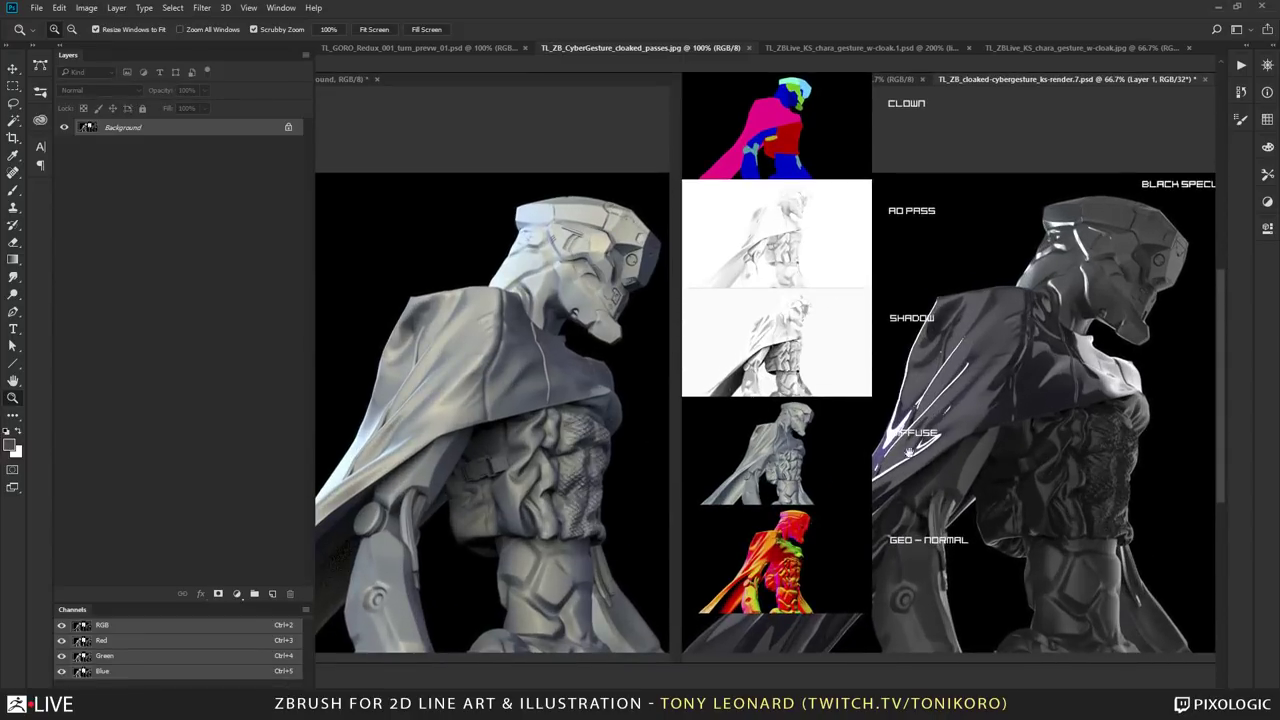
{"action": "left_click_drag", "start_coordinate": [605, 457], "coordinate": [483, 457]}
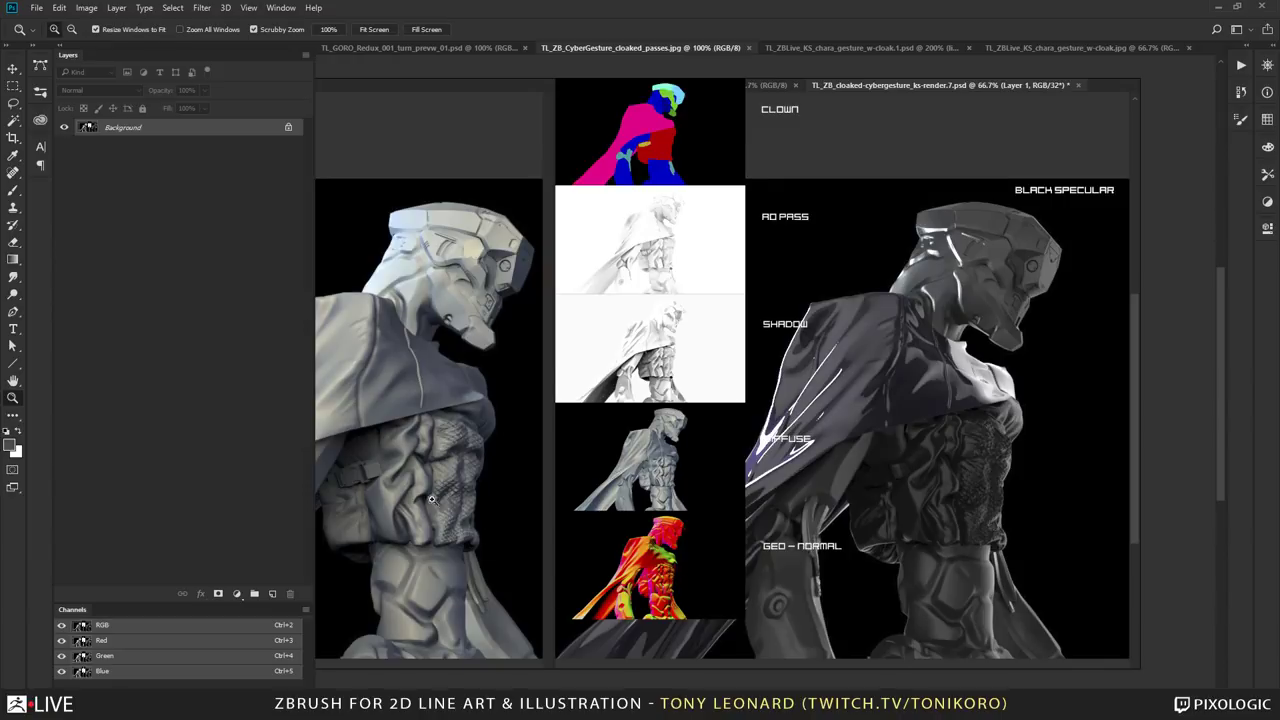
{"action": "left_click_drag", "start_coordinate": [580, 391], "coordinate": [622, 401]}
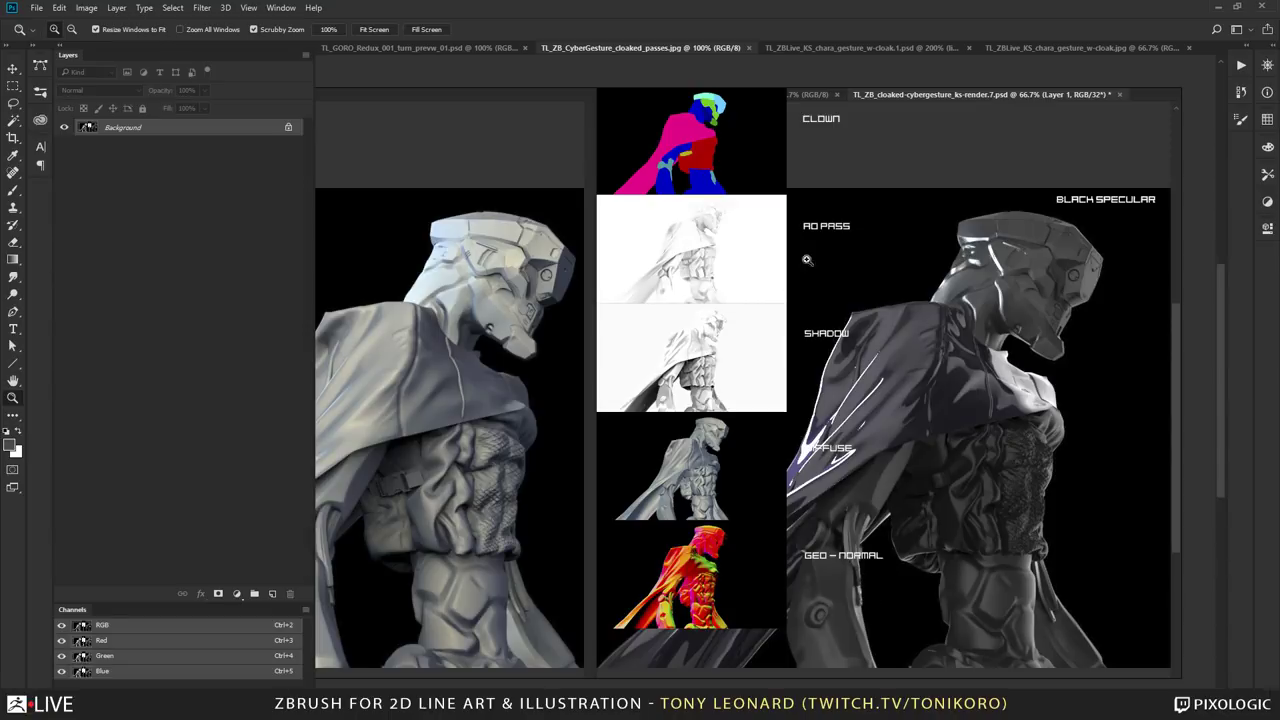
{"action": "left_click", "coordinate": [395, 48]}
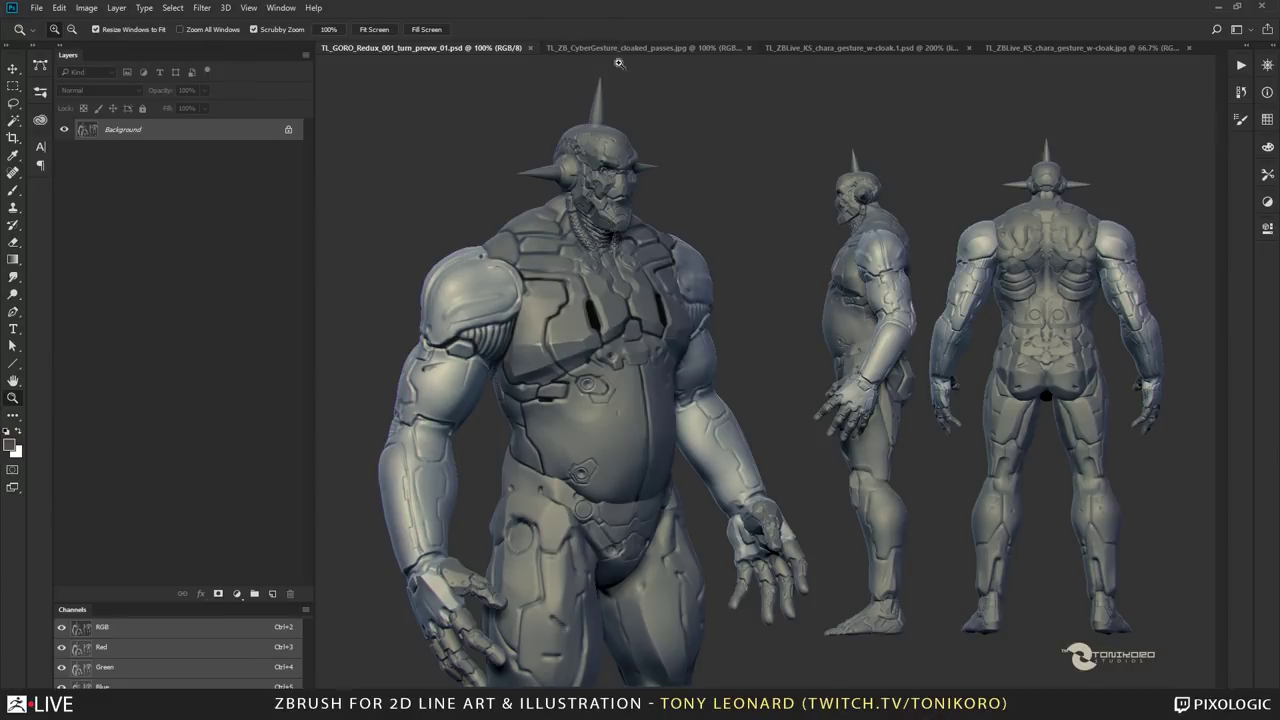
Step: Return to ZBrush and toggle Solo on the Arms subtool to compare it with the full body
{"action": "left_click", "coordinate": [1219, 8]}
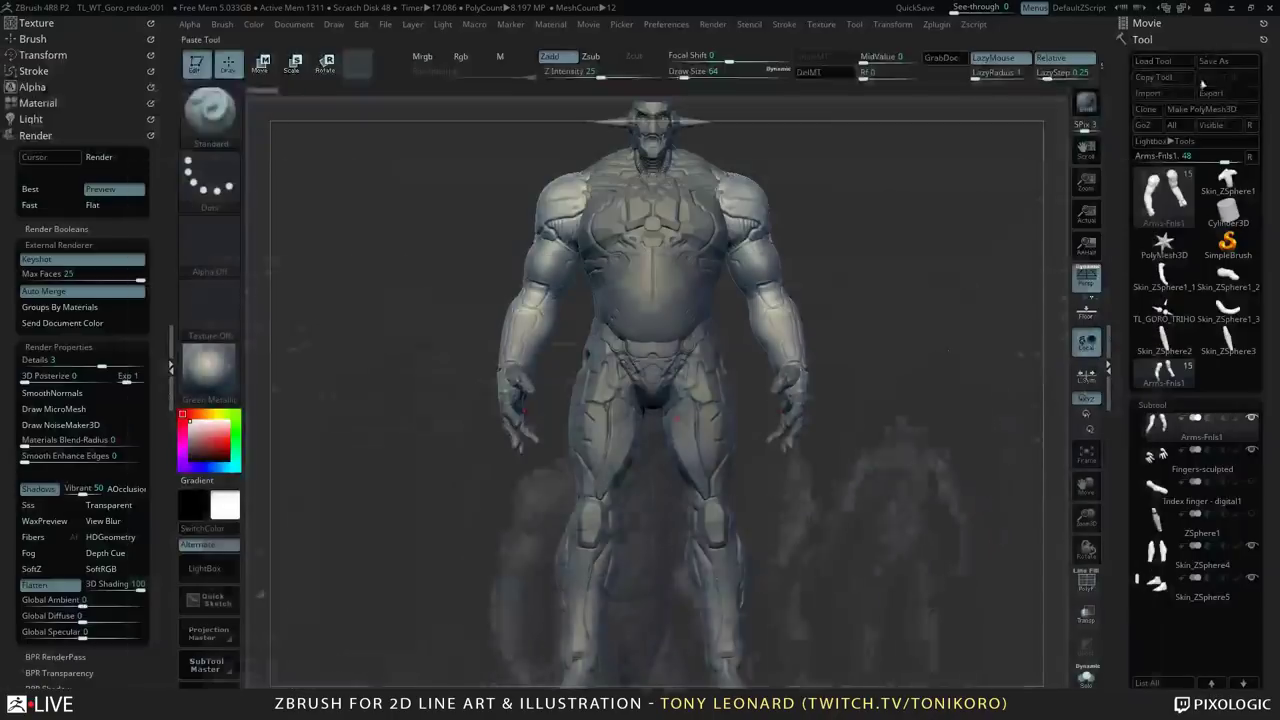
{"action": "key", "text": "shift+s"}
{"action": "key", "text": "shift+s"}
{"action": "key", "text": "shift+s"}
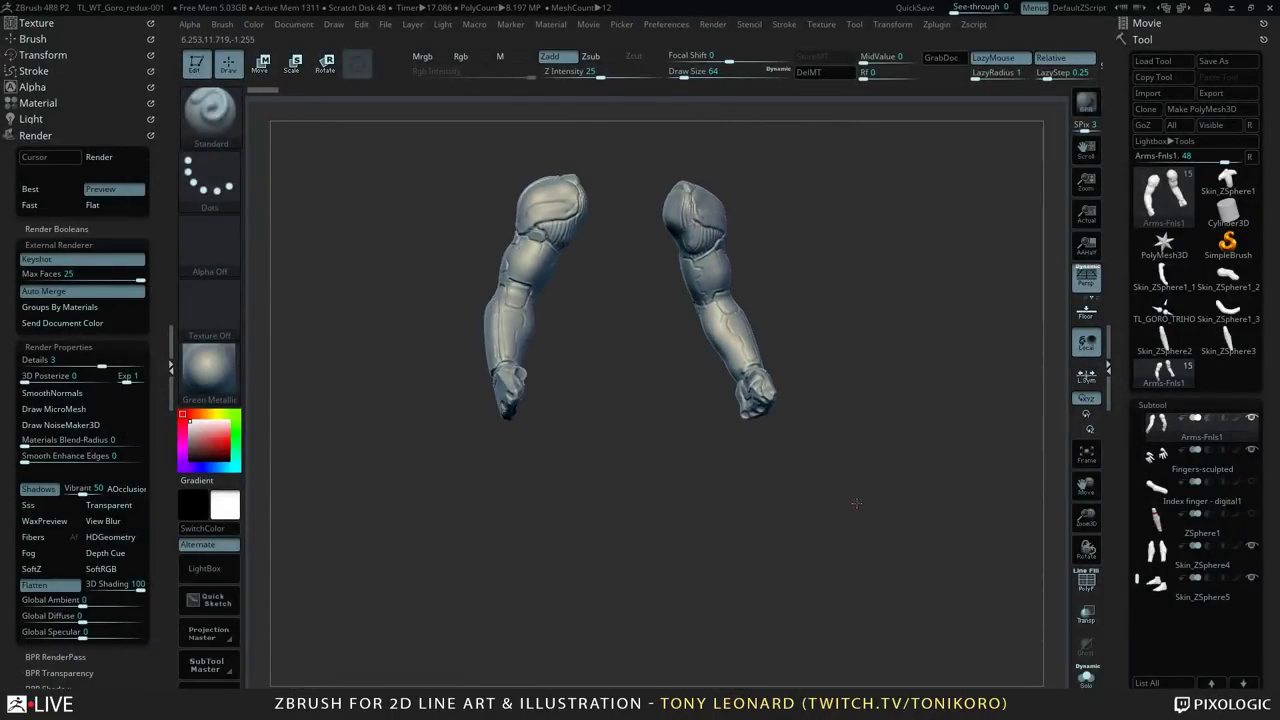
{"action": "key", "text": "shift+s"}
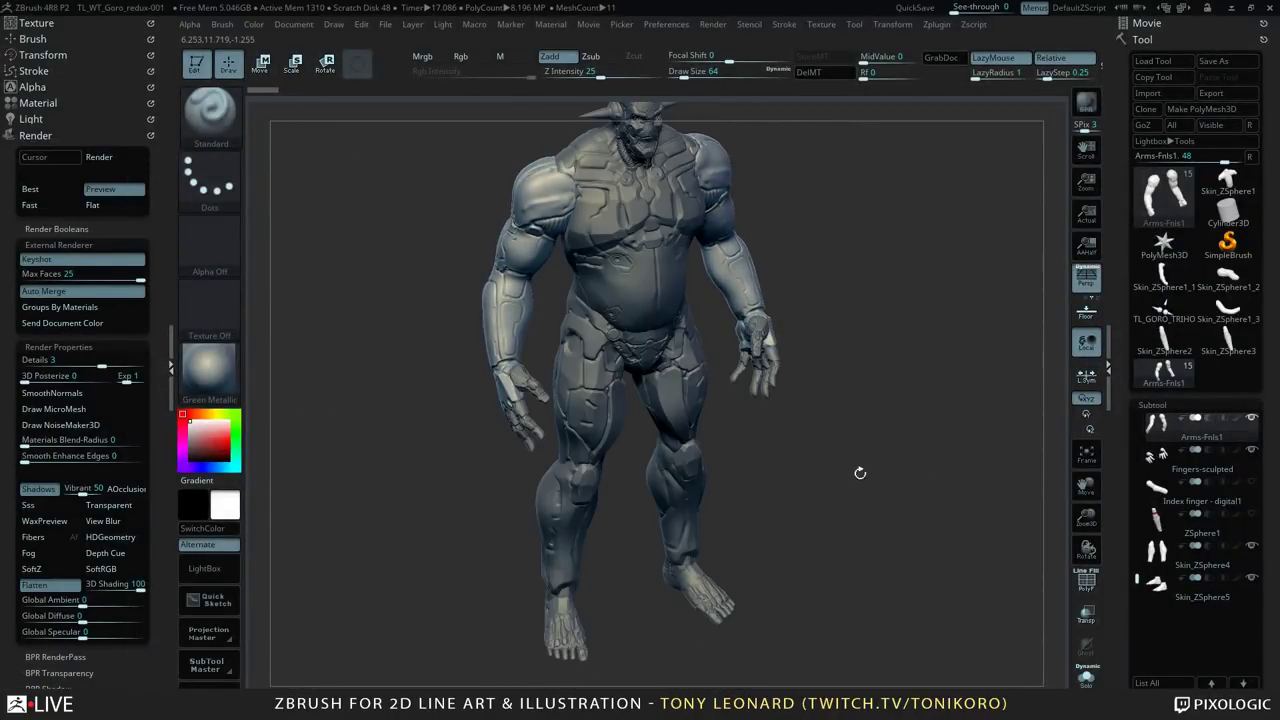
{"action": "key", "text": "shift+s"}
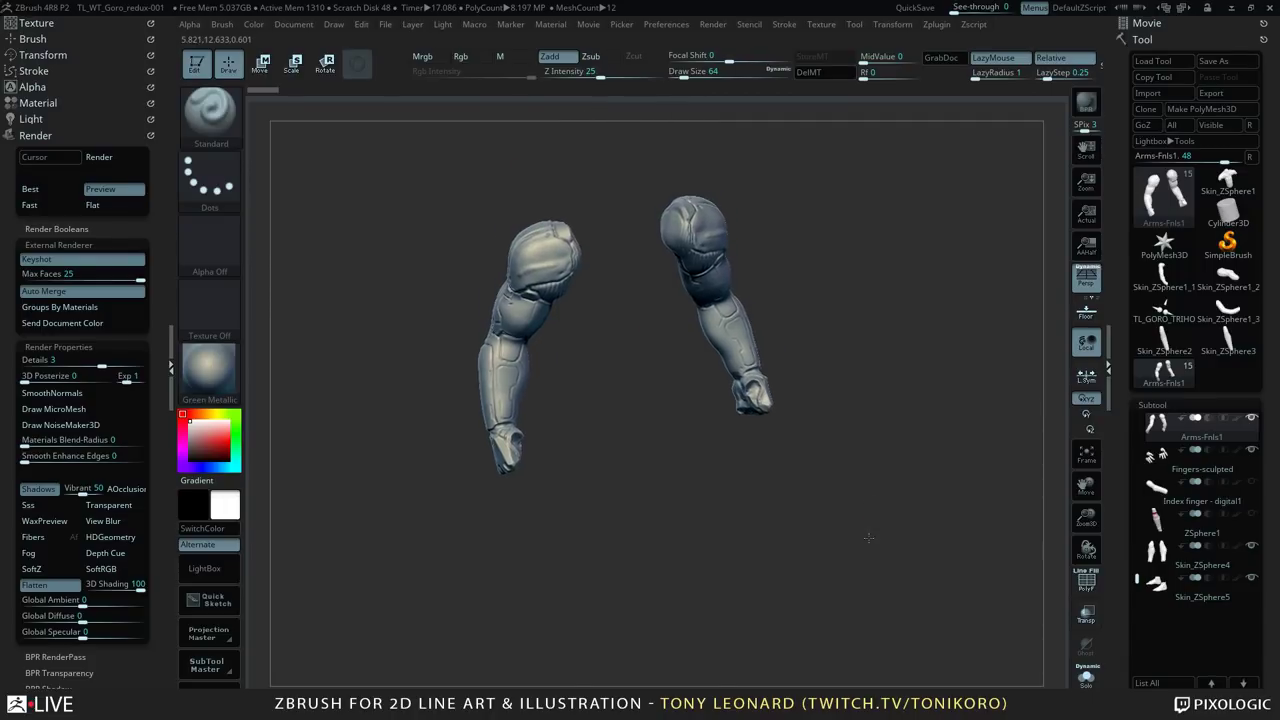
{"action": "key", "text": "shift+s"}
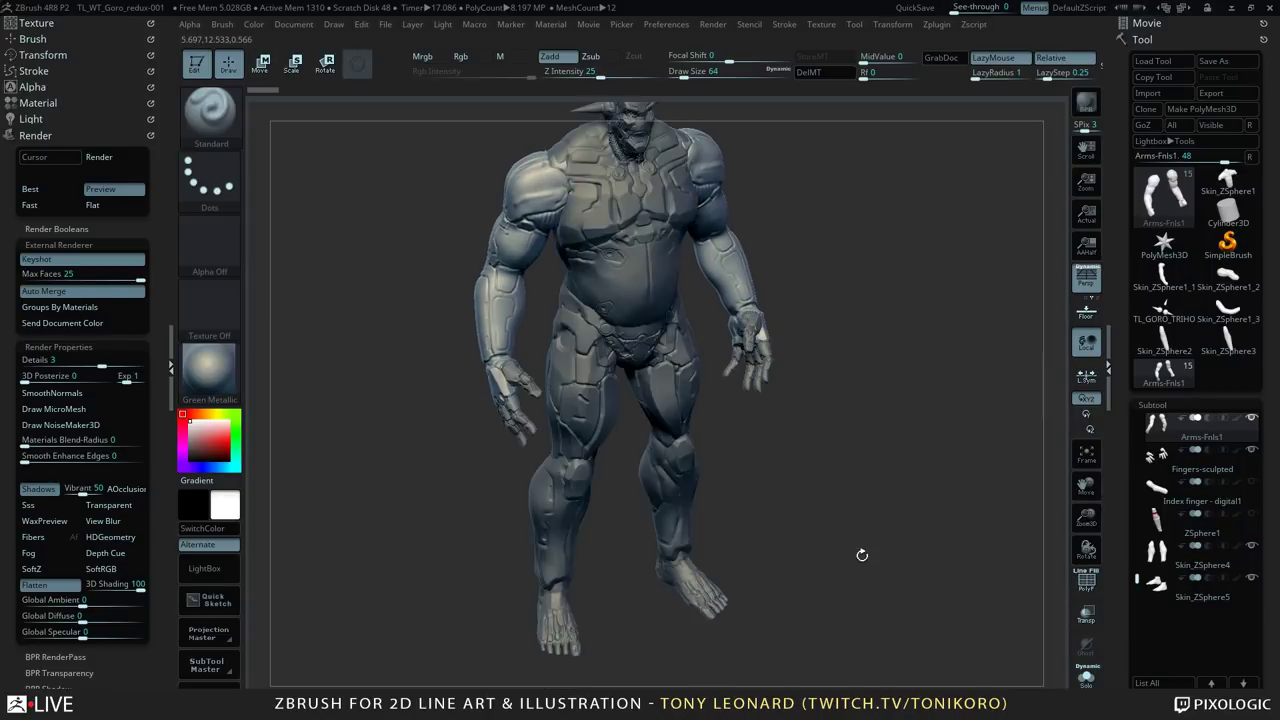
{"action": "key", "text": "shift+s"}
Step: Orbit and zoom around the isolated arms from back and side views, closing in on the torso and hand
{"action": "left_click_drag", "start_coordinate": [903, 559], "coordinate": [891, 341]}
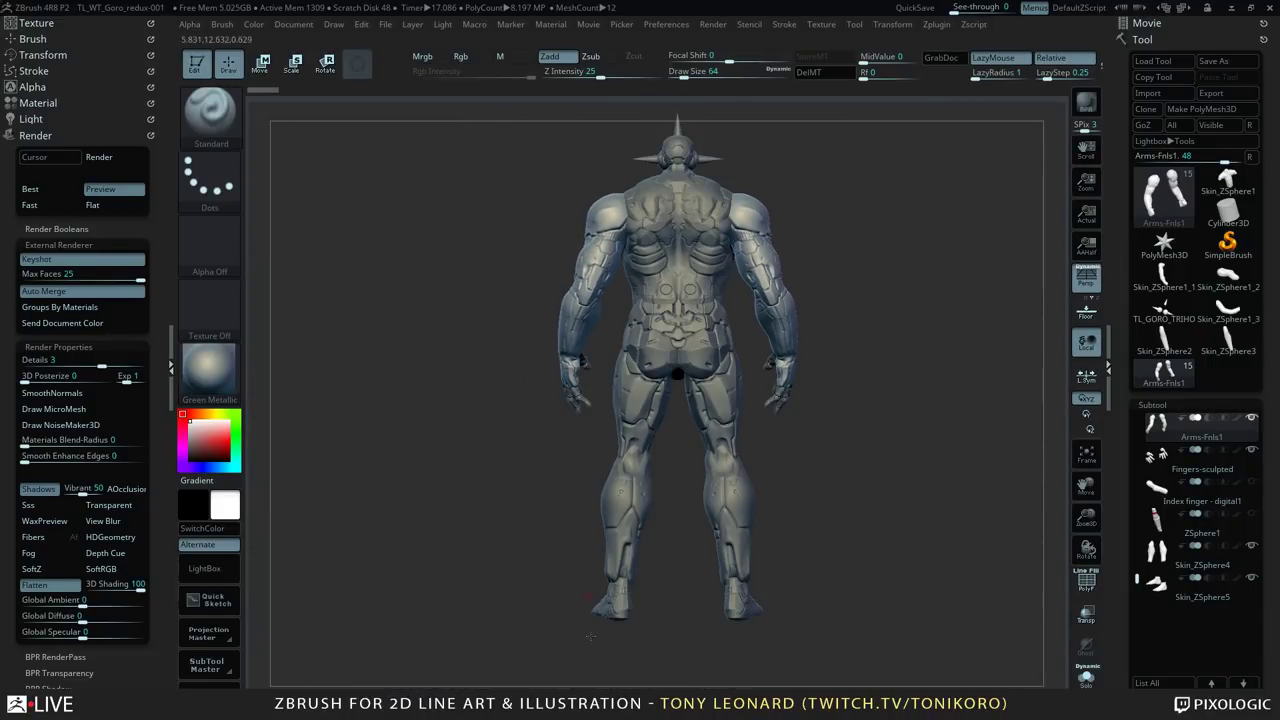
{"action": "mouse_move", "coordinate": [846, 463]}
{"action": "left_mouse_down"}
{"action": "mouse_move", "coordinate": [814, 477]}
{"action": "mouse_move", "coordinate": [862, 455]}
{"action": "left_mouse_up"}
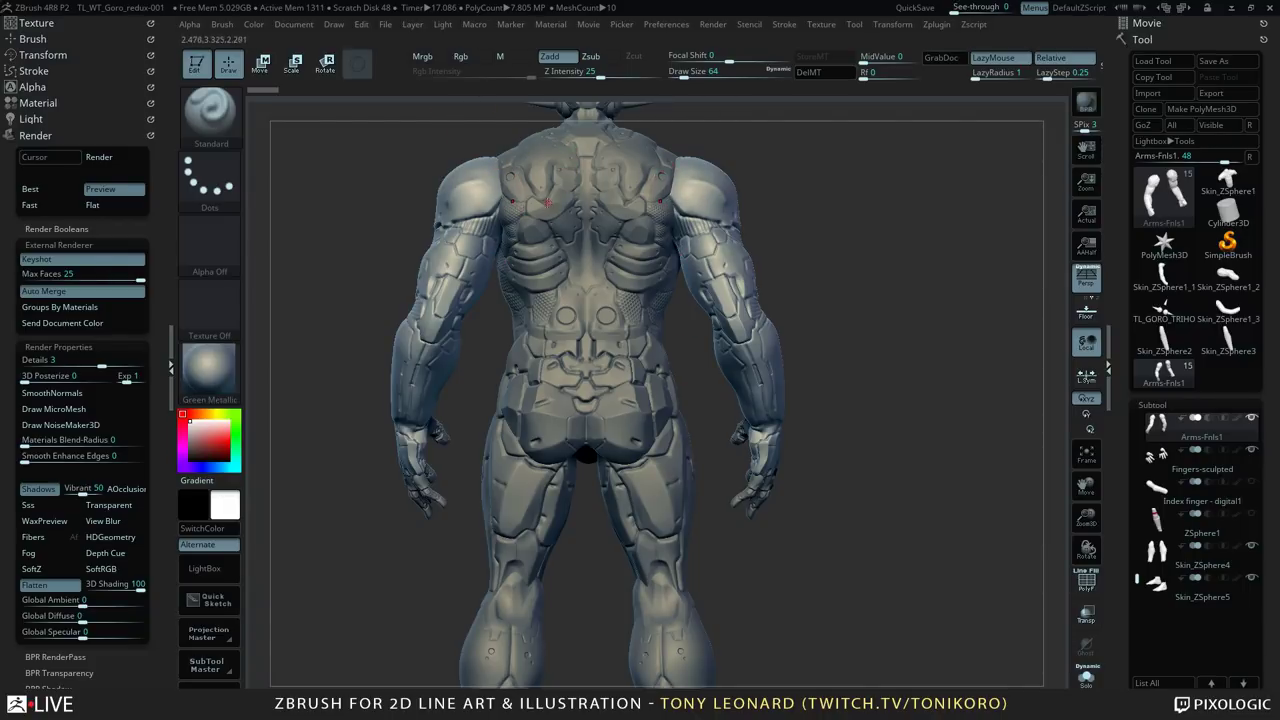
{"action": "left_click_drag", "start_coordinate": [936, 380], "coordinate": [946, 409]}
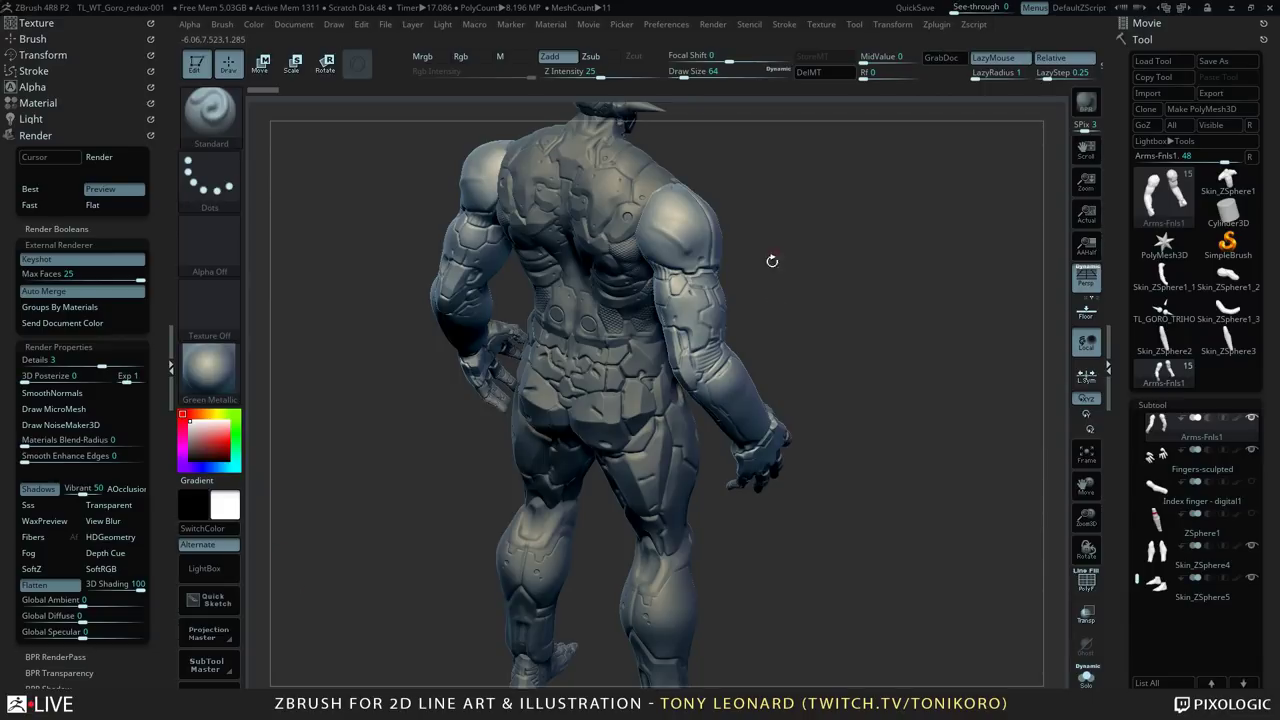
{"action": "left_click_drag", "start_coordinate": [772, 260], "coordinate": [596, 366]}
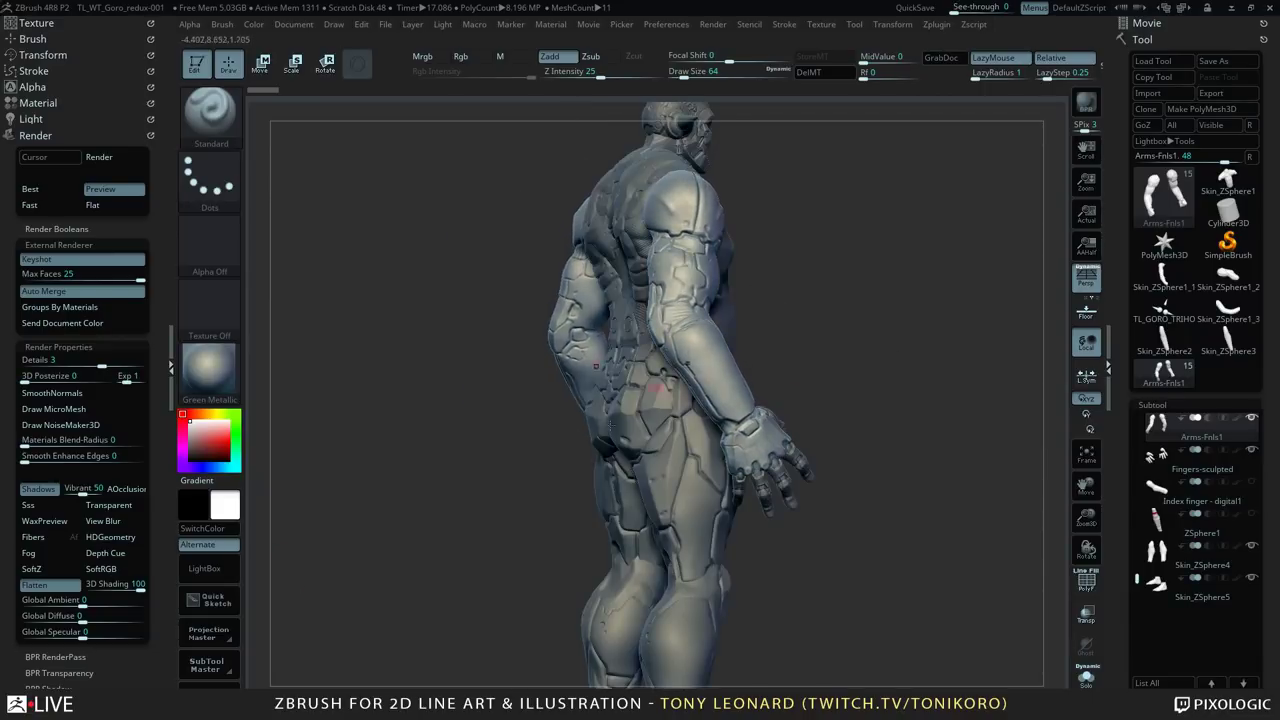
{"action": "left_click_drag", "start_coordinate": [840, 351], "coordinate": [897, 243], "text": "alt"}
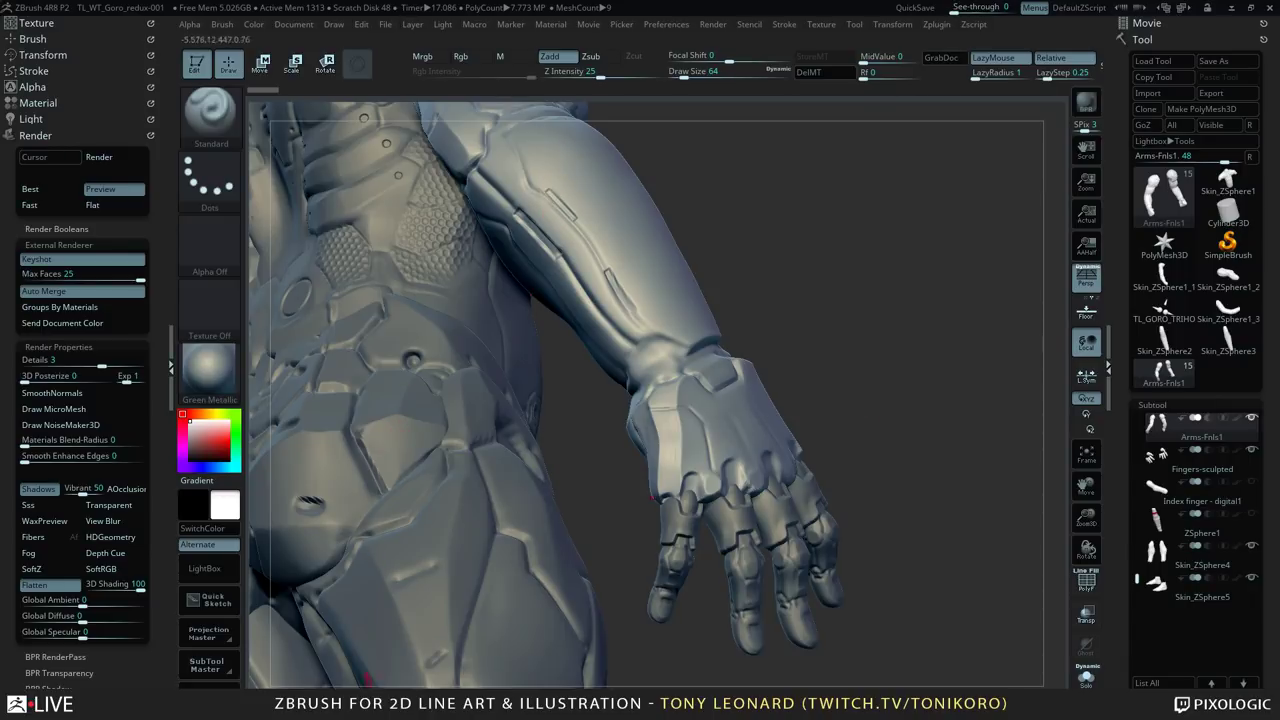
Step: Orbit to the back of the figure and toggle Solo on the arms subtool on and off
{"action": "left_click_drag", "start_coordinate": [913, 522], "coordinate": [914, 434]}
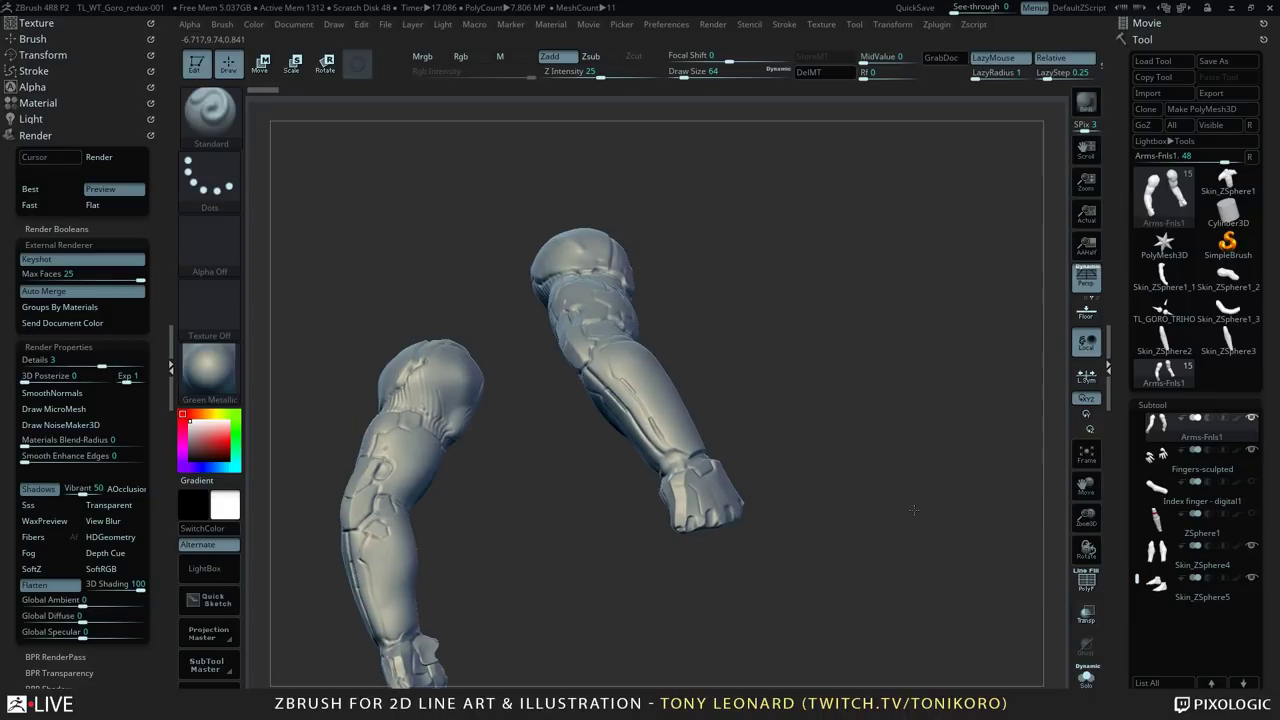
{"action": "left_click_drag", "start_coordinate": [920, 480], "coordinate": [978, 395]}
{"action": "left_click_drag", "start_coordinate": [910, 493], "coordinate": [880, 389]}
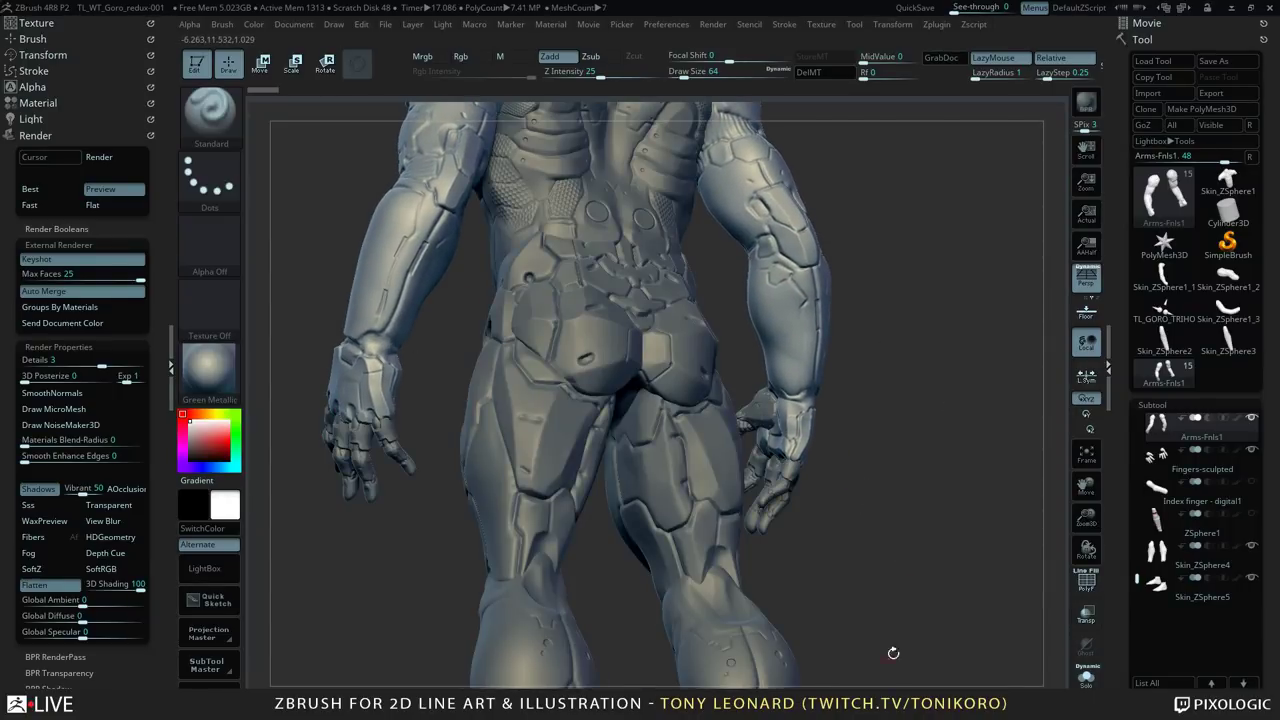
{"action": "left_click_drag", "start_coordinate": [892, 513], "coordinate": [900, 512]}
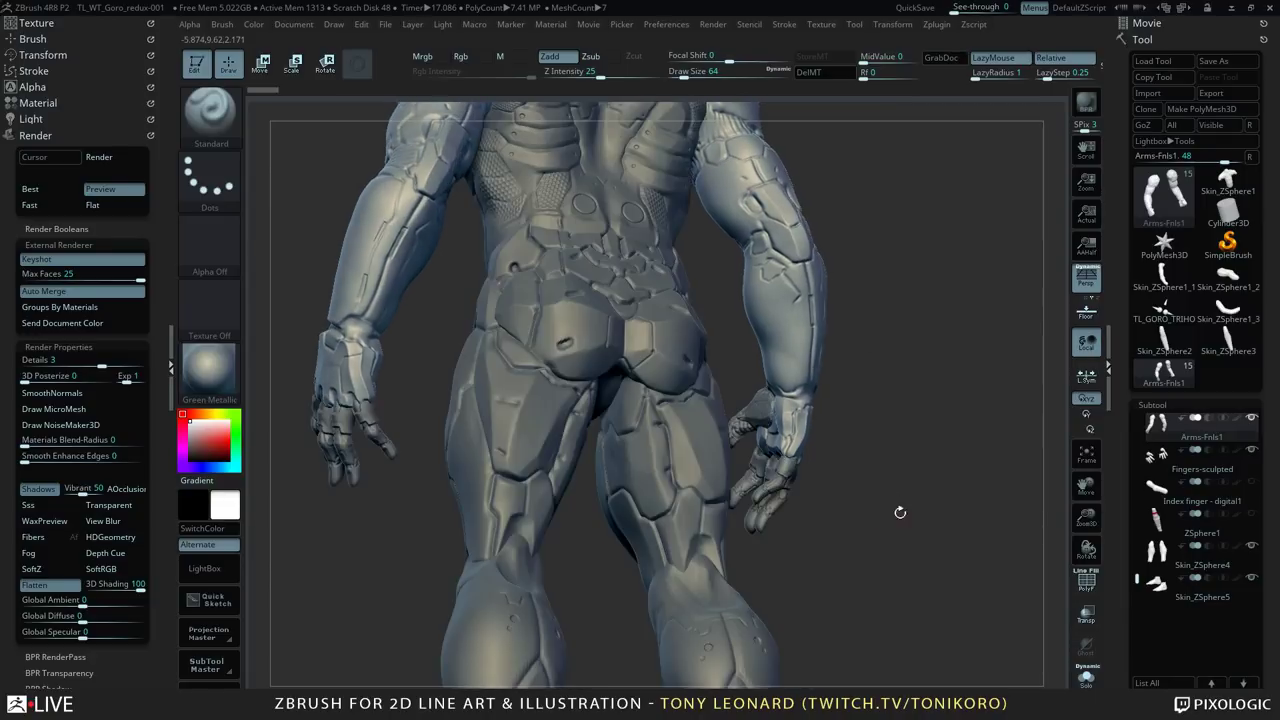
{"action": "left_click", "coordinate": [944, 462], "text": "ctrl+shift"}
{"action": "left_click", "coordinate": [886, 483], "text": "ctrl+shift"}
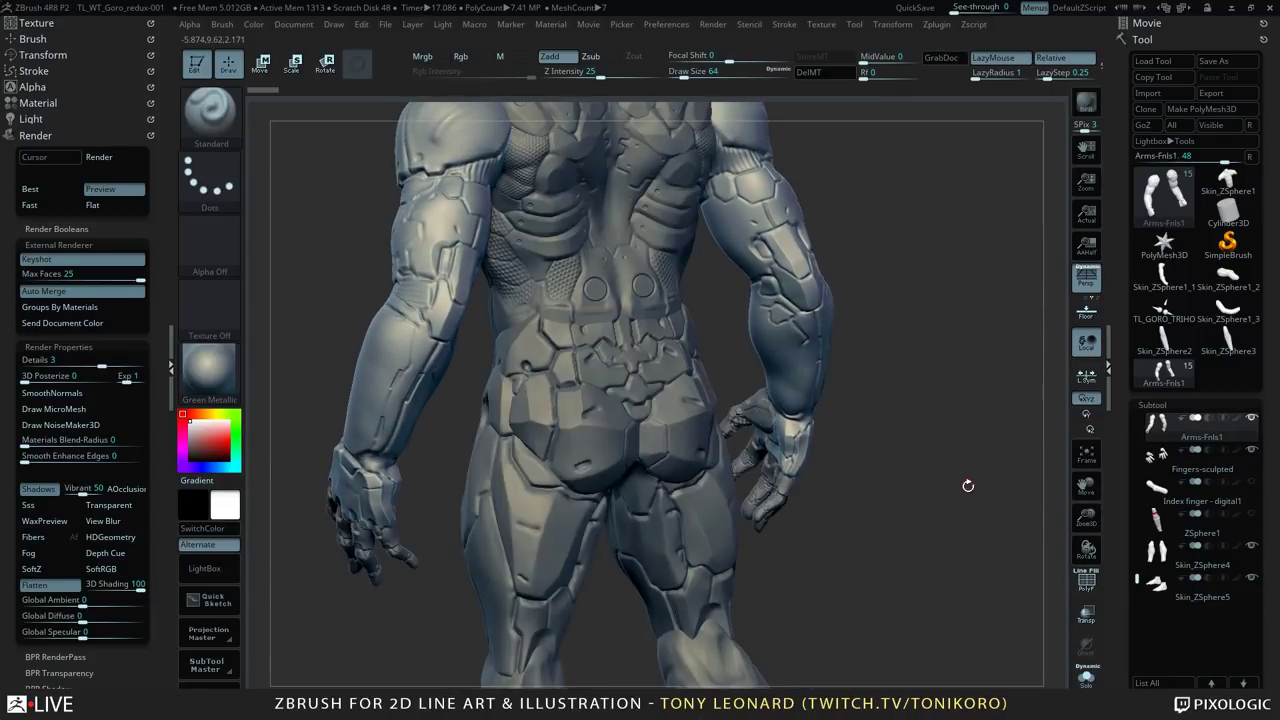
{"action": "left_click", "coordinate": [968, 549], "text": "ctrl+shift"}
{"action": "left_click", "coordinate": [968, 549], "text": "ctrl+shift"}
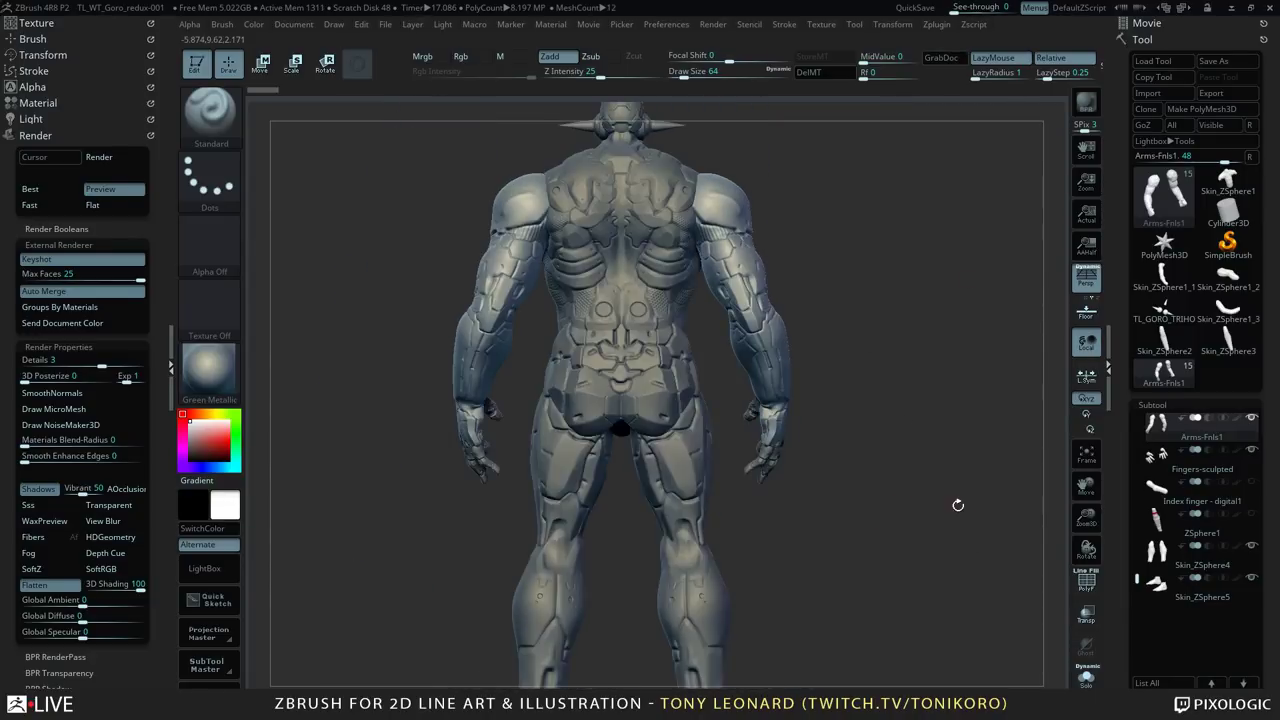
{"action": "left_click", "coordinate": [966, 515], "text": "ctrl+shift"}
{"action": "left_click", "coordinate": [984, 521], "text": "ctrl+shift"}
Step: Turn the figure to the front, solo the Arms-Fnls1 subtool and show its polygroup colours with Shift+F
{"action": "left_click_drag", "start_coordinate": [988, 537], "coordinate": [874, 331]}
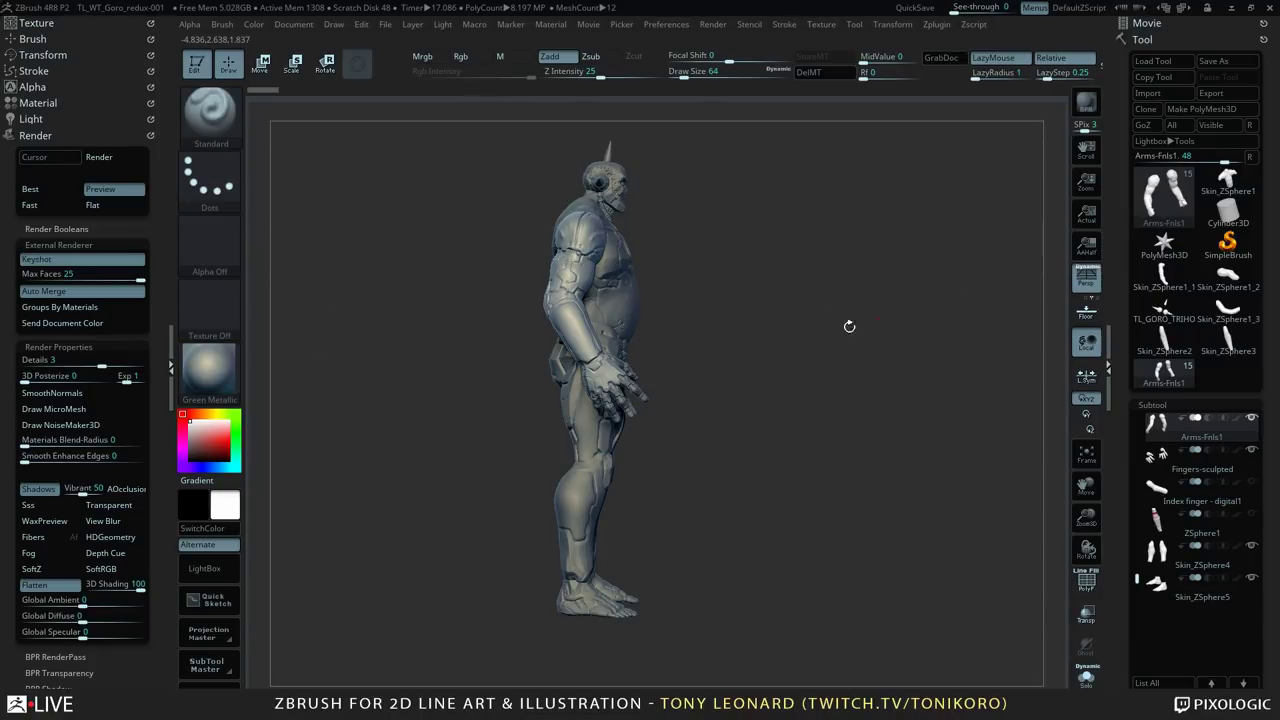
{"action": "left_click_drag", "start_coordinate": [798, 360], "coordinate": [527, 394]}
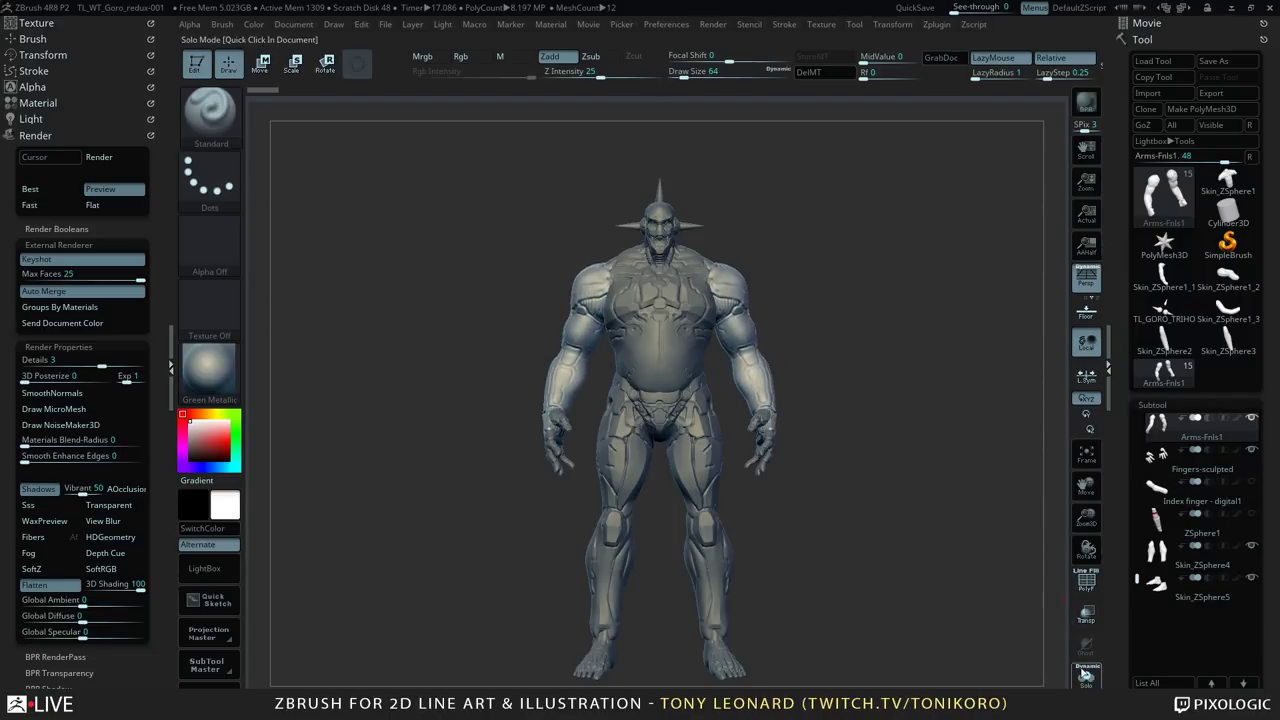
{"action": "left_click", "coordinate": [1085, 673]}
{"action": "mouse_move", "coordinate": [734, 400]}
{"action": "left_mouse_down"}
{"action": "mouse_move", "coordinate": [950, 599]}
{"action": "mouse_move", "coordinate": [840, 514]}
{"action": "mouse_move", "coordinate": [605, 412]}
{"action": "mouse_move", "coordinate": [603, 250]}
{"action": "left_mouse_up"}
{"action": "key", "text": "shift+f"}
{"action": "mouse_move", "coordinate": [674, 462]}
{"action": "left_mouse_down"}
{"action": "mouse_move", "coordinate": [705, 443]}
{"action": "mouse_move", "coordinate": [734, 474]}
{"action": "mouse_move", "coordinate": [722, 453]}
{"action": "mouse_move", "coordinate": [764, 458]}
{"action": "mouse_move", "coordinate": [763, 471]}
{"action": "left_mouse_up"}
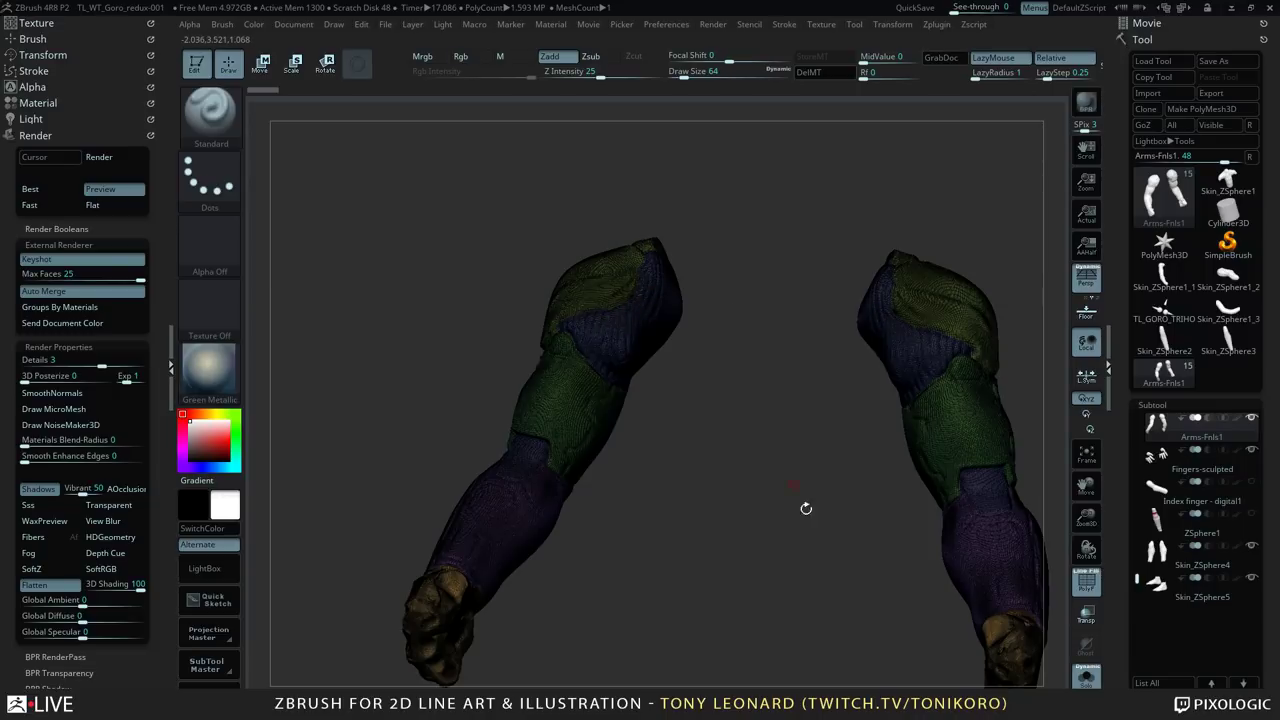
Step: Scroll the Subtool list down and select the ZSphere1 subtool
{"action": "left_click_drag", "start_coordinate": [1137, 557], "coordinate": [1137, 527]}
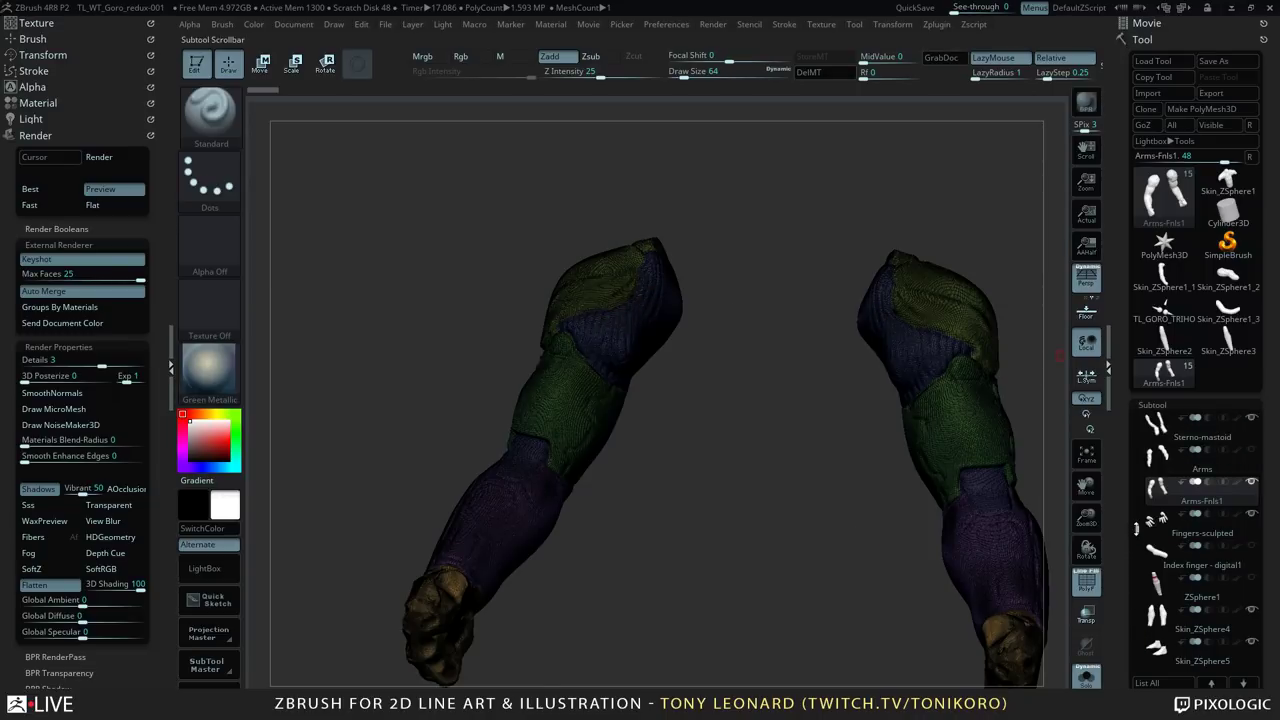
{"action": "mouse_move", "coordinate": [1227, 468]}
{"action": "left_click_drag", "start_coordinate": [1137, 530], "coordinate": [1086, 515]}
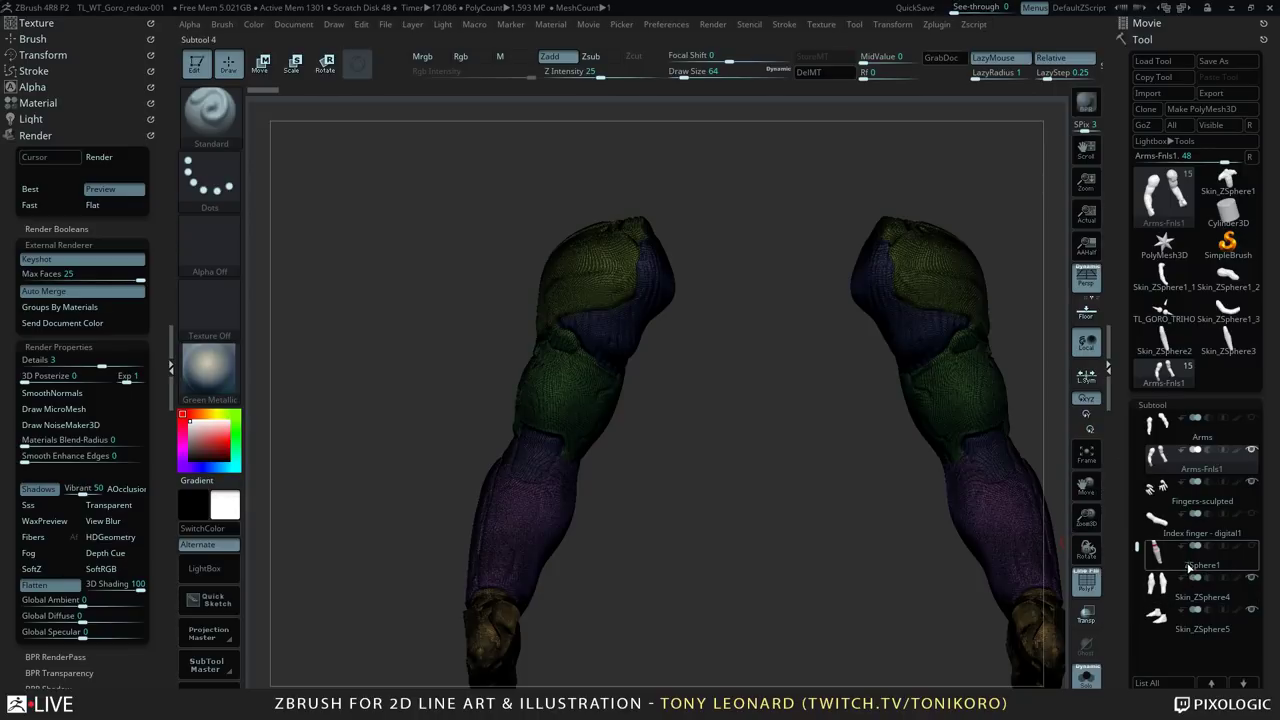
{"action": "left_click", "coordinate": [1160, 550]}
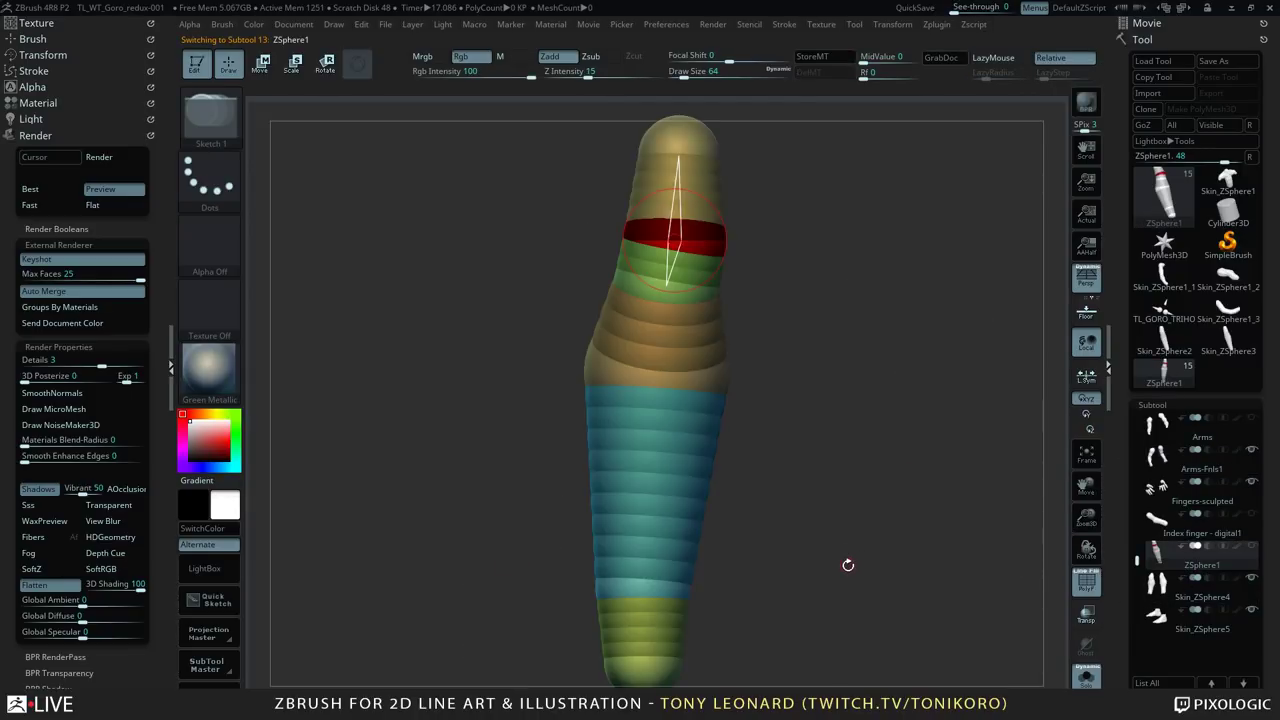
Step: Centre and stand the ZSphere1 chain upright, then turn on its Adaptive Skin preview (about 0.12 KP)
{"action": "left_click_drag", "start_coordinate": [892, 604], "coordinate": [811, 420], "text": "alt"}
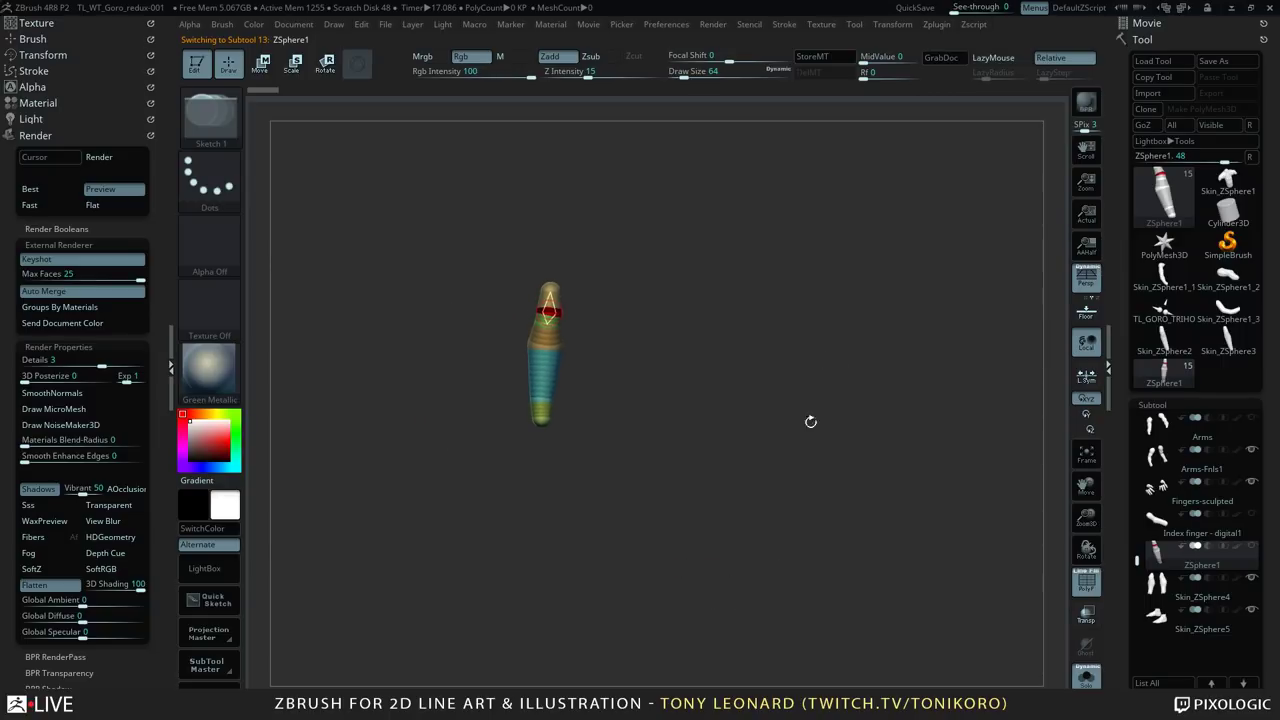
{"action": "left_click_drag", "start_coordinate": [574, 424], "coordinate": [771, 525]}
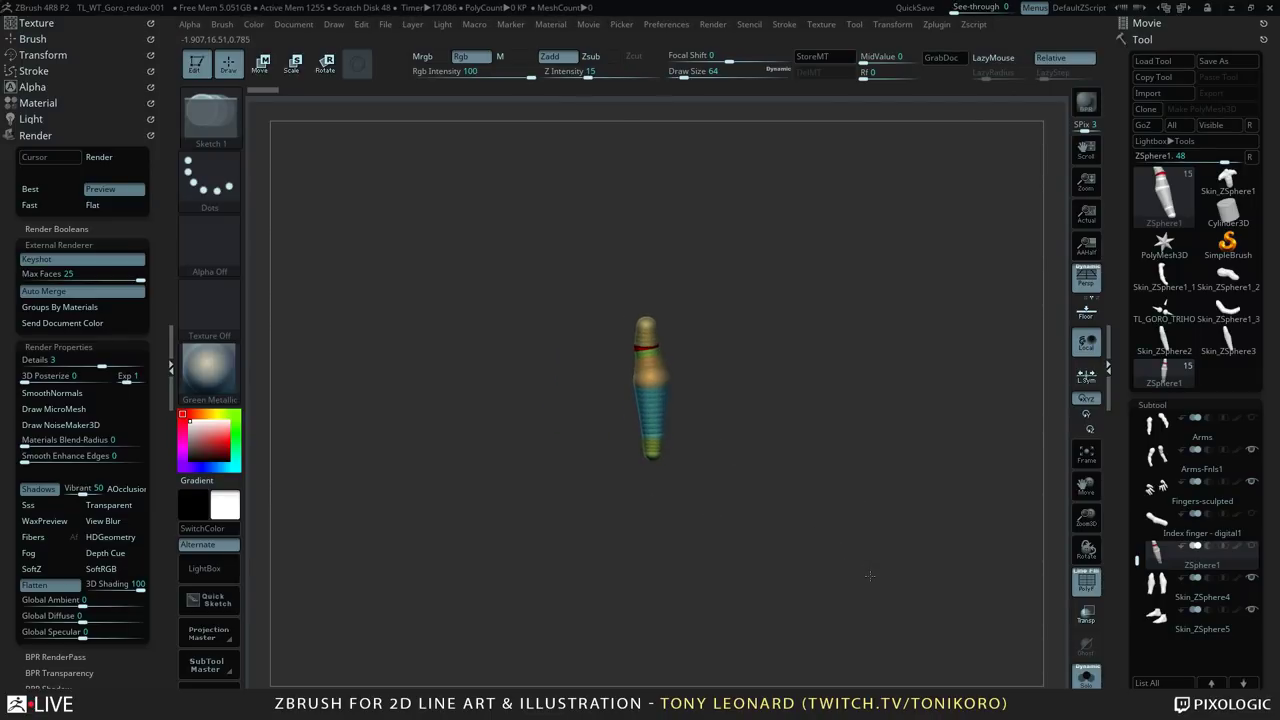
{"action": "left_click_drag", "start_coordinate": [694, 205], "coordinate": [852, 444], "text": "alt"}
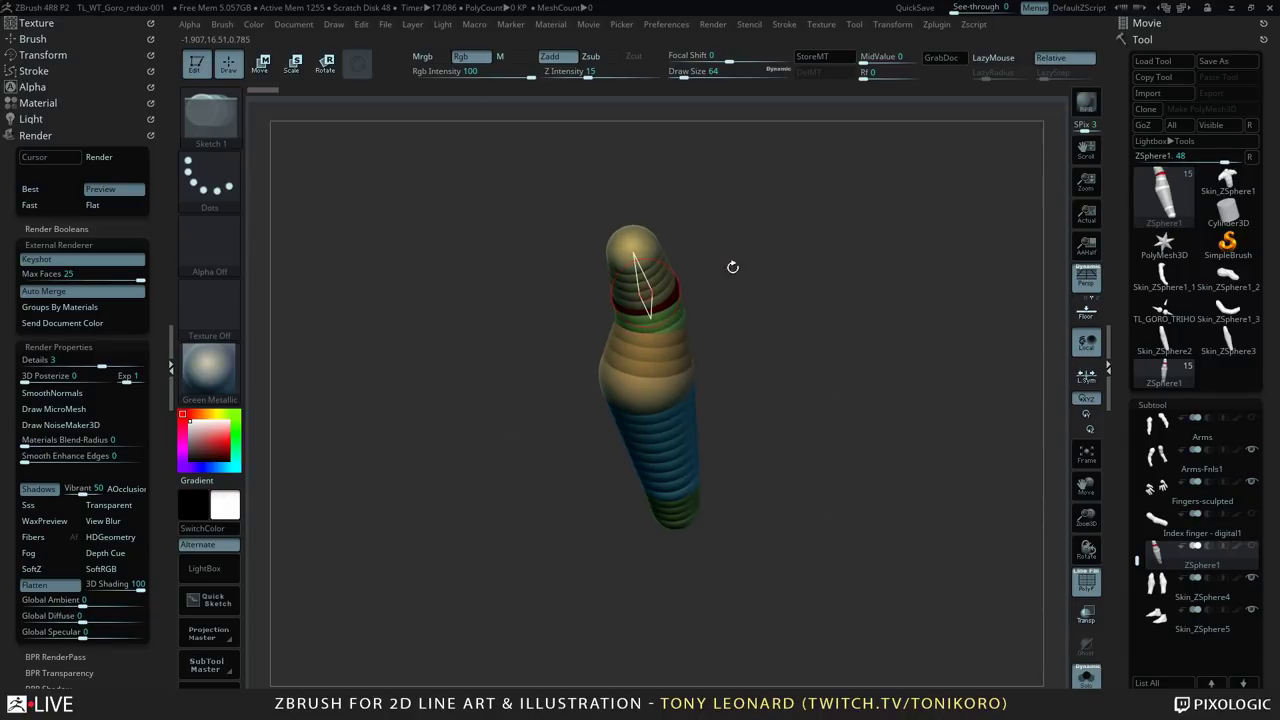
{"action": "left_click_drag", "start_coordinate": [821, 498], "coordinate": [866, 471]}
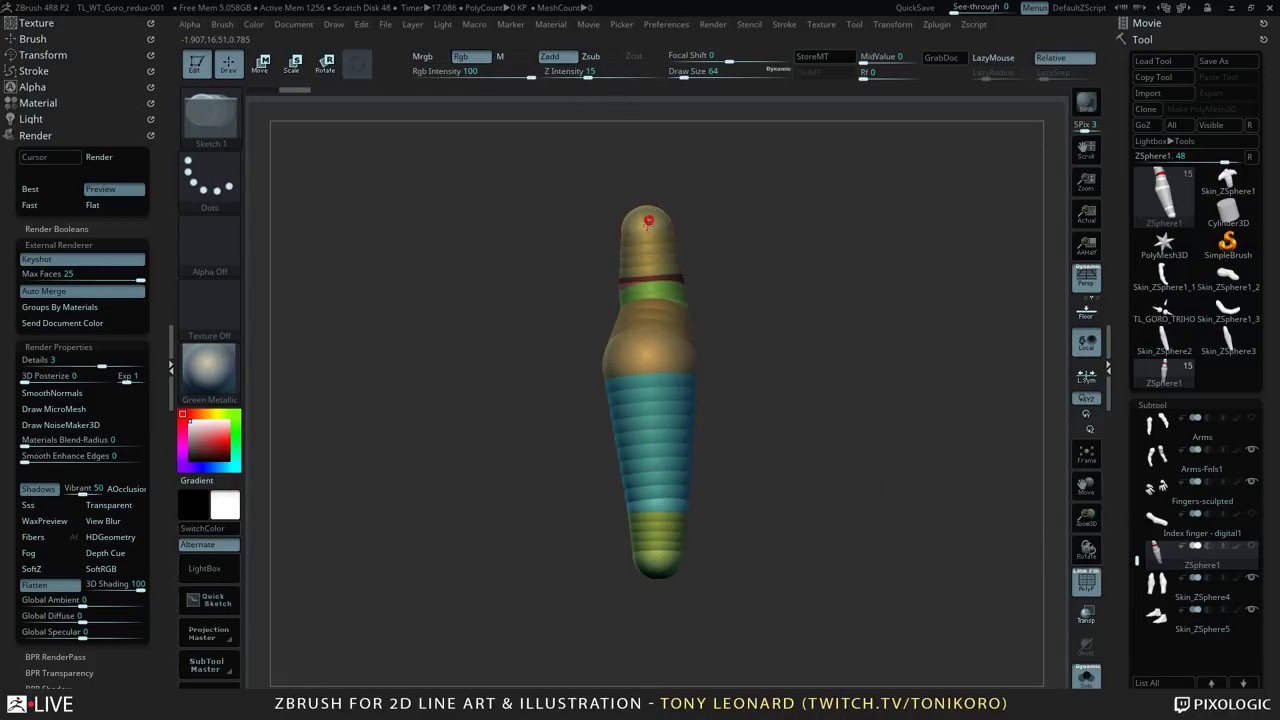
{"action": "left_click_drag", "start_coordinate": [812, 381], "coordinate": [814, 380]}
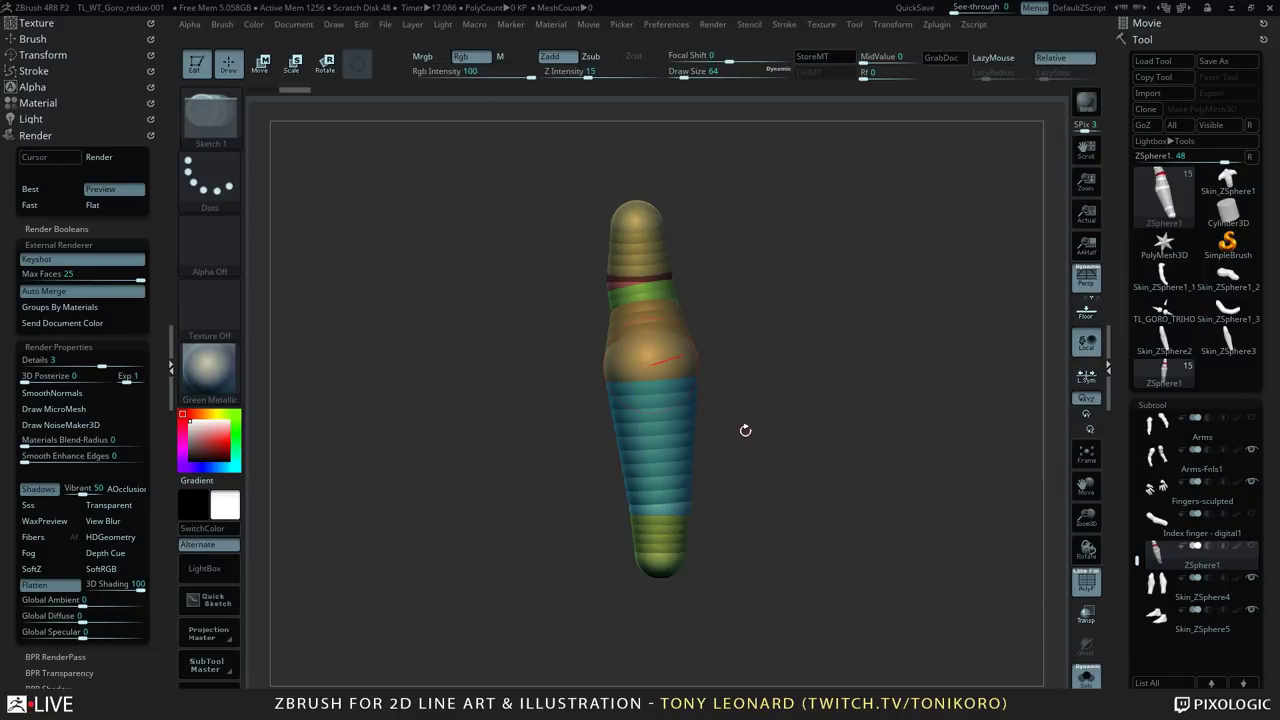
{"action": "key", "text": "a"}
{"action": "left_click_drag", "start_coordinate": [877, 457], "coordinate": [888, 540]}
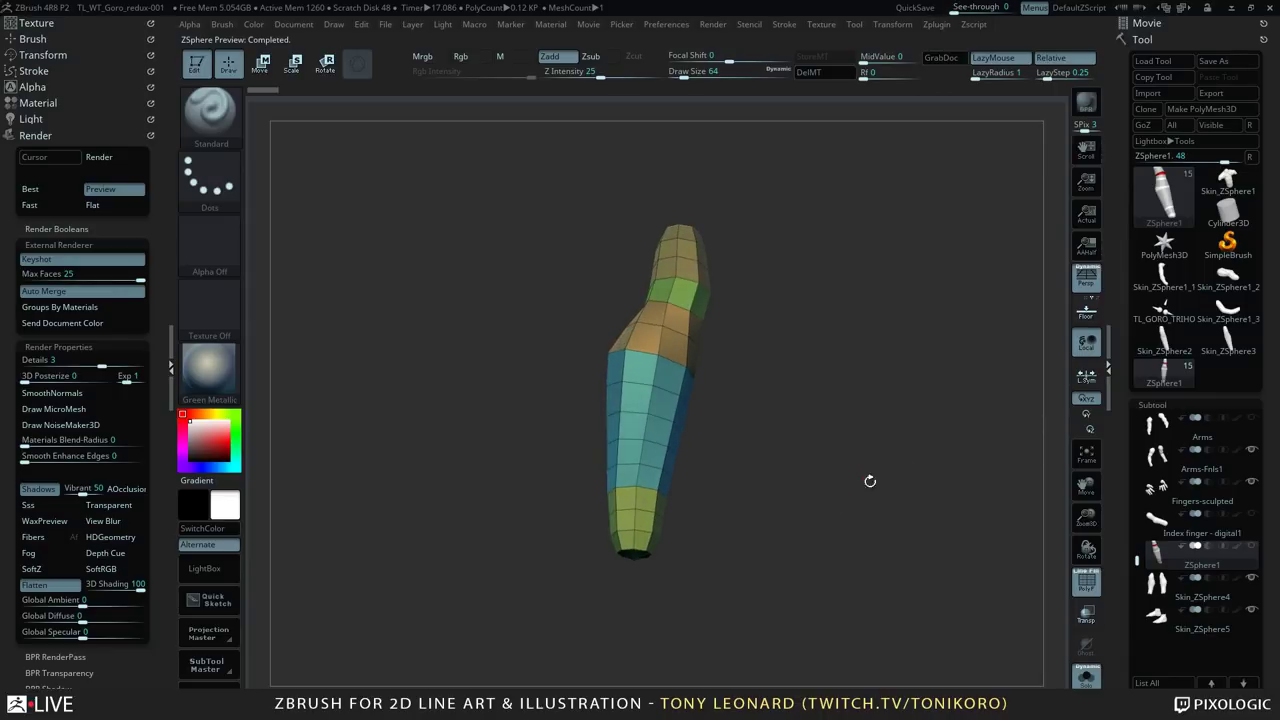
Step: Expand Tool > Adaptive Skin to check the Density setting while orbiting the 0.12 KP preview mesh
{"action": "left_click_drag", "start_coordinate": [870, 481], "coordinate": [802, 472]}
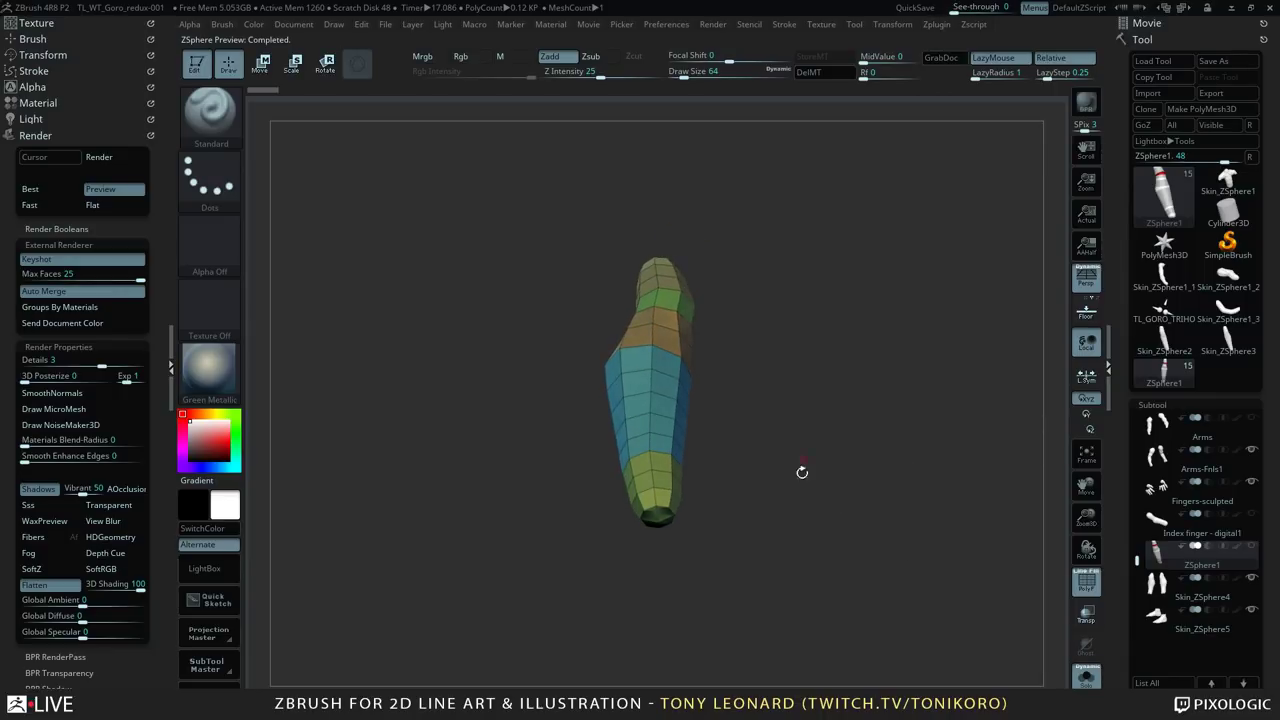
{"action": "left_click_drag", "start_coordinate": [901, 548], "coordinate": [924, 587]}
{"action": "scroll", "coordinate": [1124, 627], "scroll_direction": "down", "scroll_amount": 5}
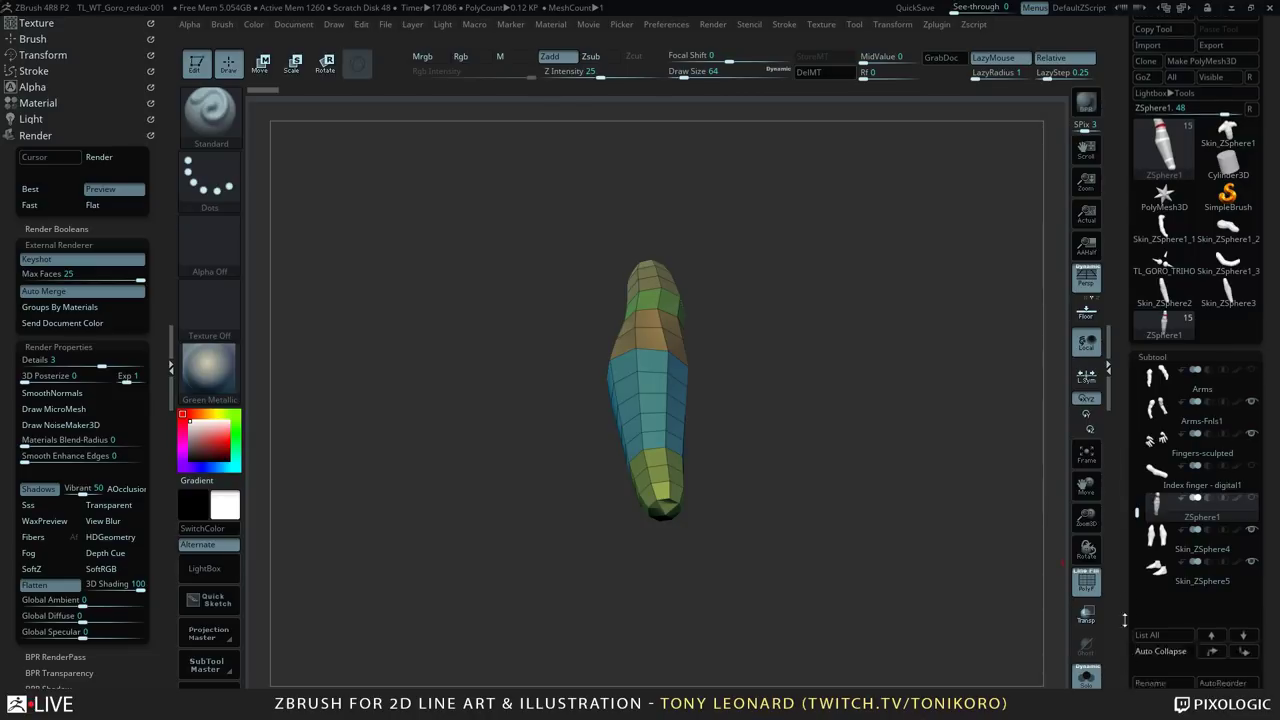
{"action": "scroll", "coordinate": [1124, 627], "scroll_direction": "down", "scroll_amount": 2}
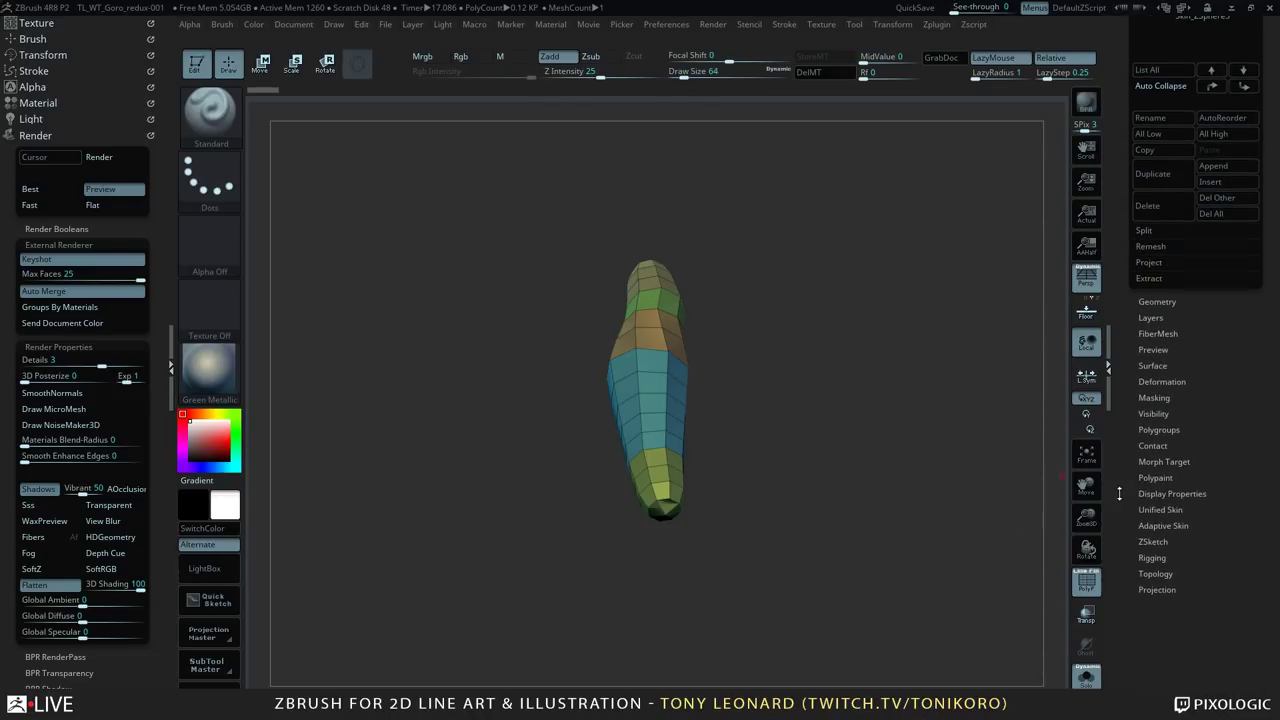
{"action": "scroll", "coordinate": [1140, 510], "scroll_direction": "down", "scroll_amount": 1}
{"action": "left_click", "coordinate": [1155, 497]}
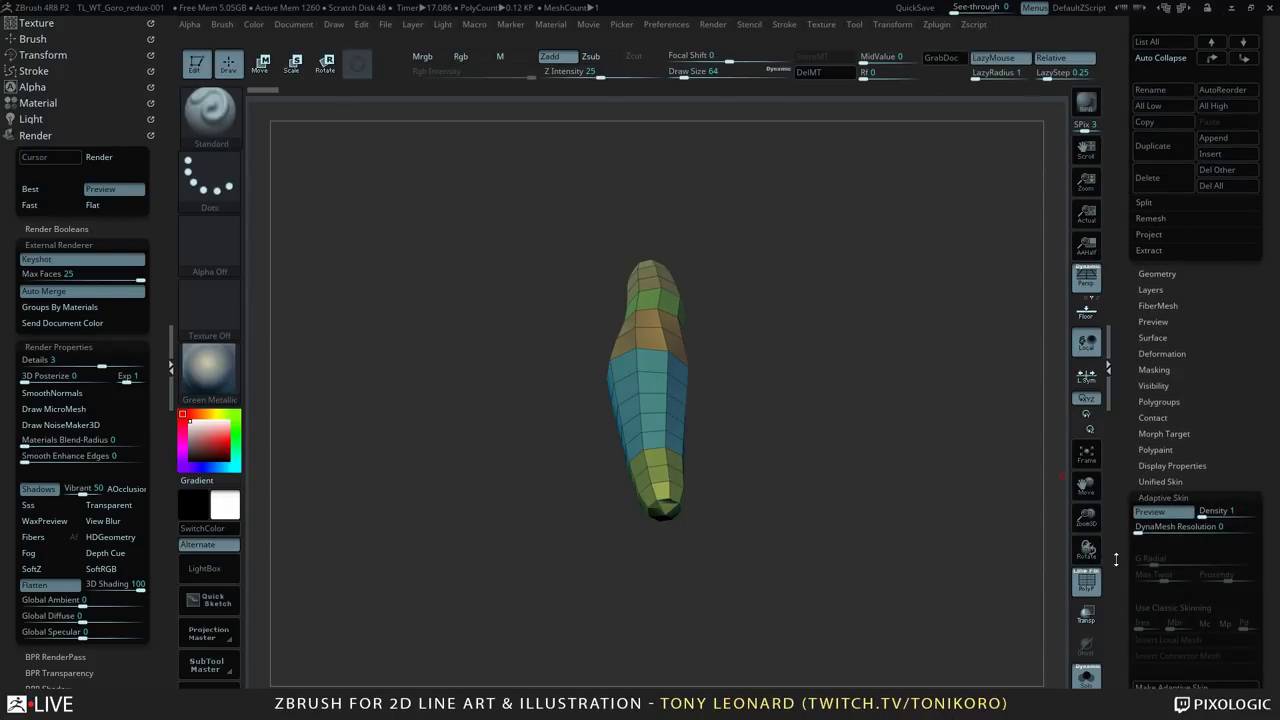
{"action": "scroll", "coordinate": [1191, 500], "scroll_direction": "down", "scroll_amount": 4}
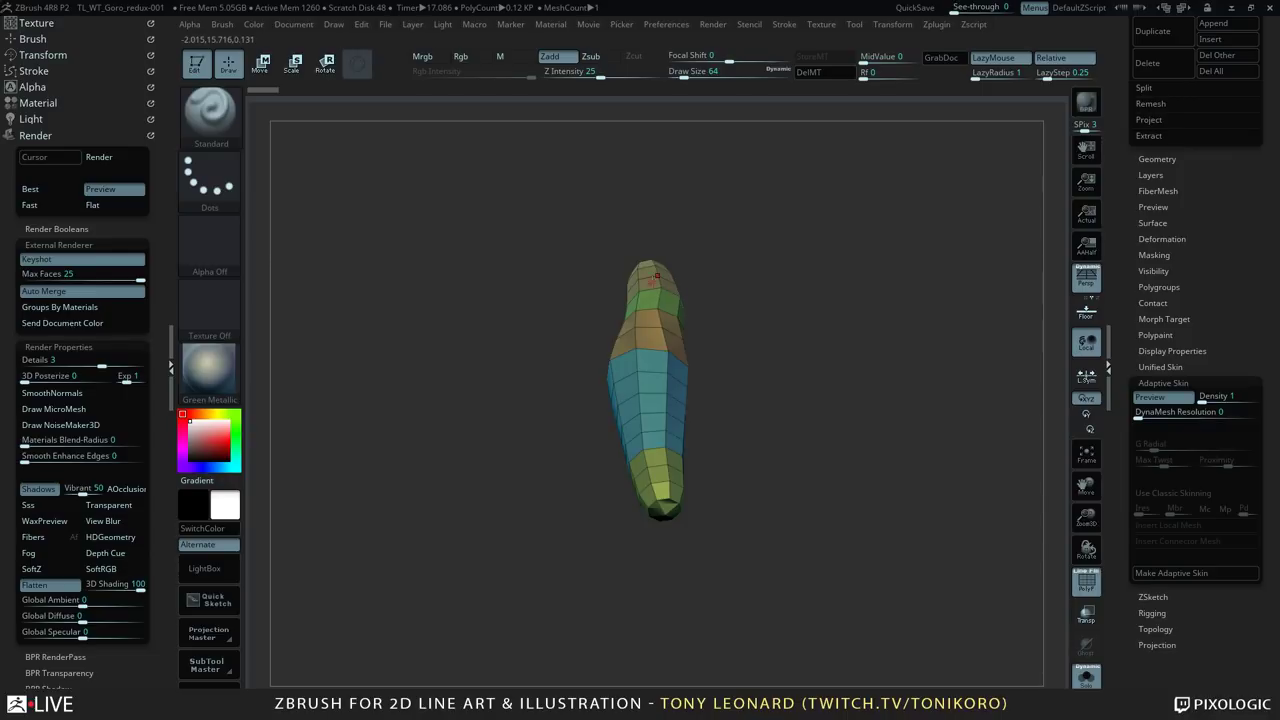
{"action": "left_click", "coordinate": [1226, 397]}
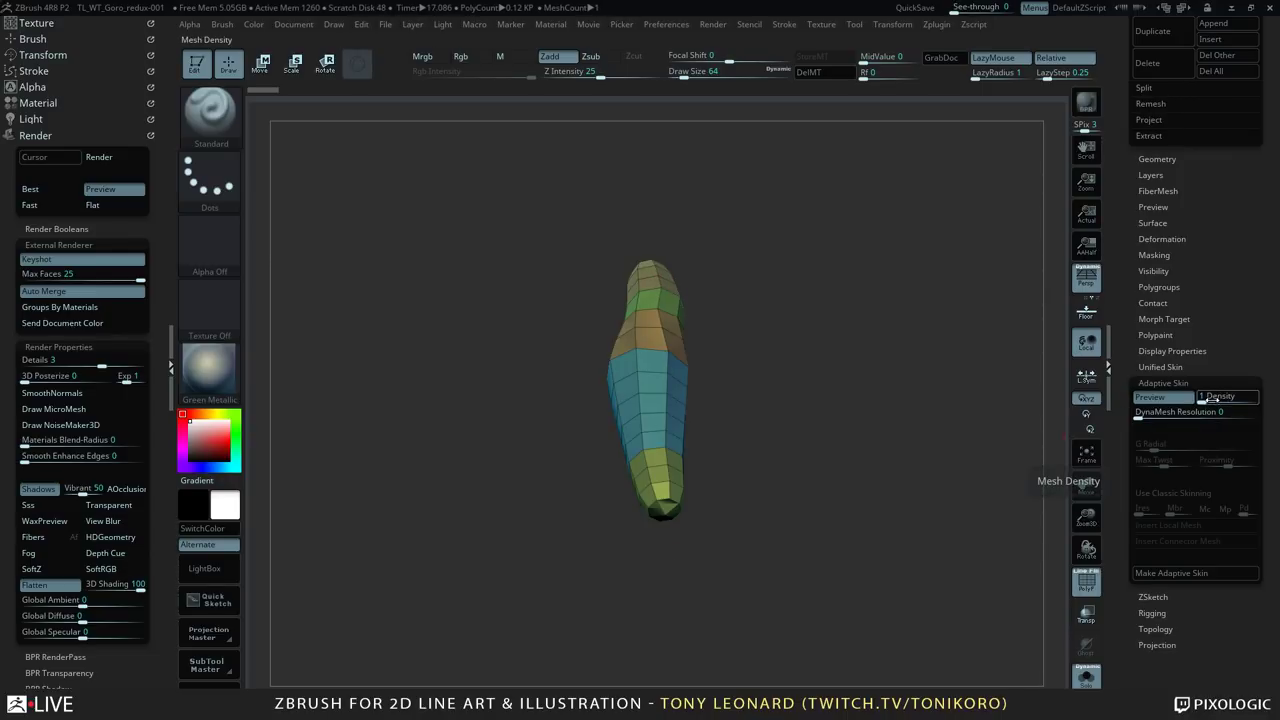
{"action": "left_click_drag", "start_coordinate": [847, 468], "coordinate": [877, 563]}
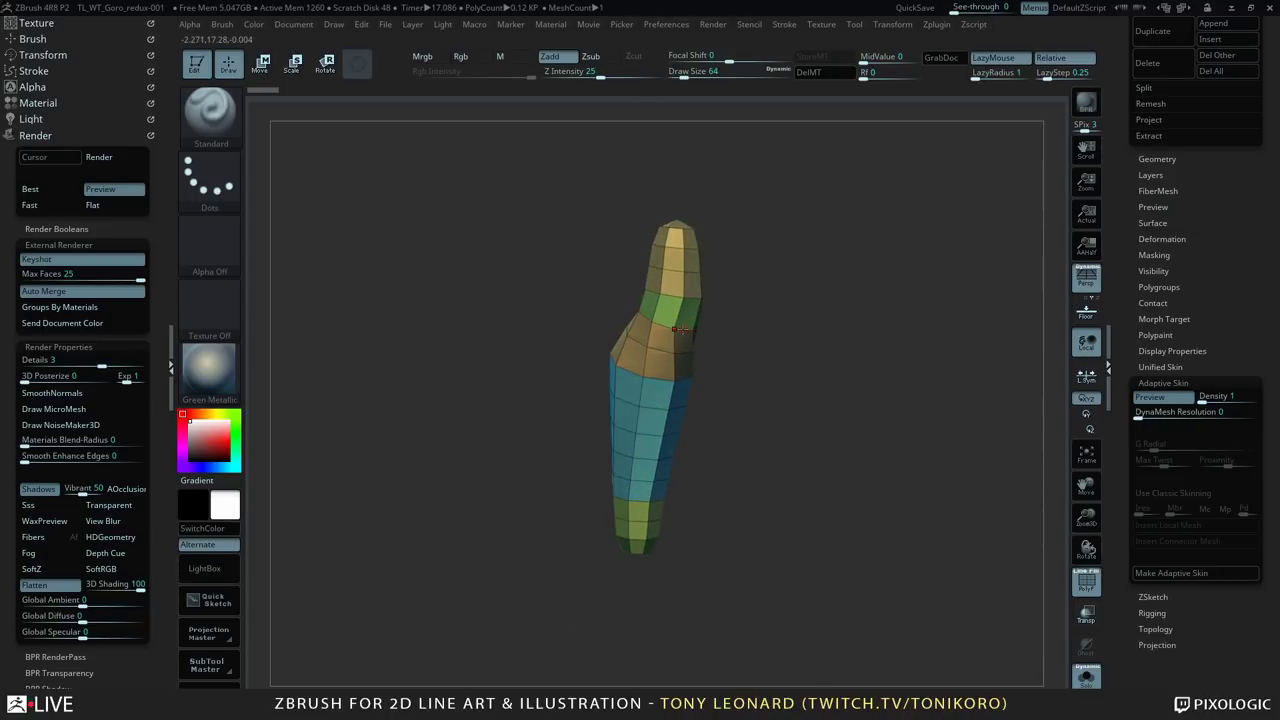
{"action": "left_click_drag", "start_coordinate": [753, 407], "coordinate": [750, 457]}
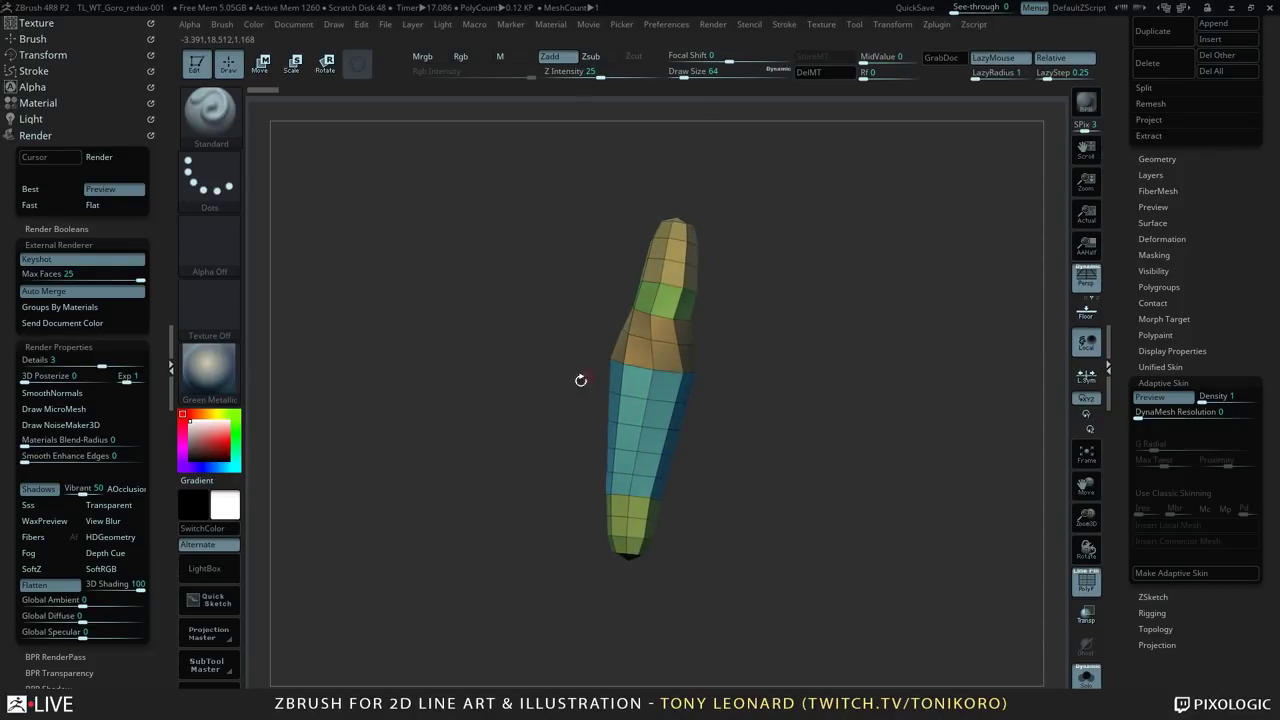
{"action": "left_click_drag", "start_coordinate": [800, 392], "coordinate": [793, 437]}
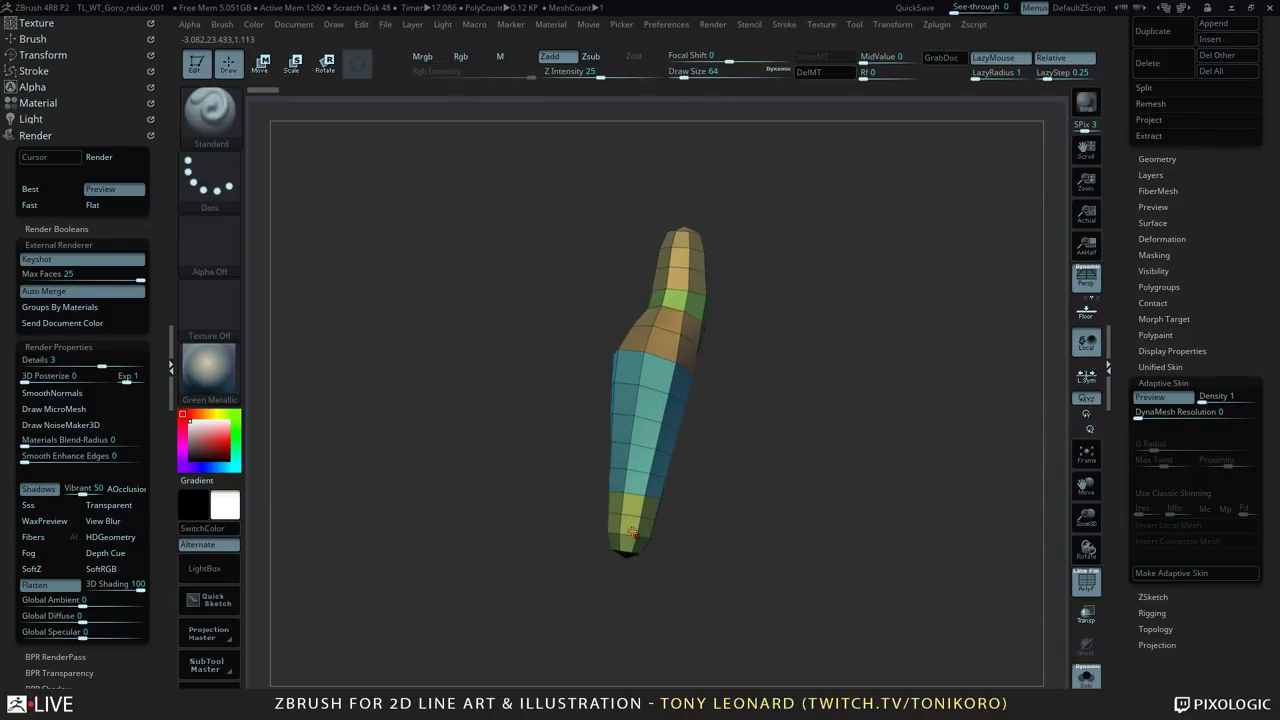
{"action": "left_click_drag", "start_coordinate": [810, 450], "coordinate": [804, 397]}
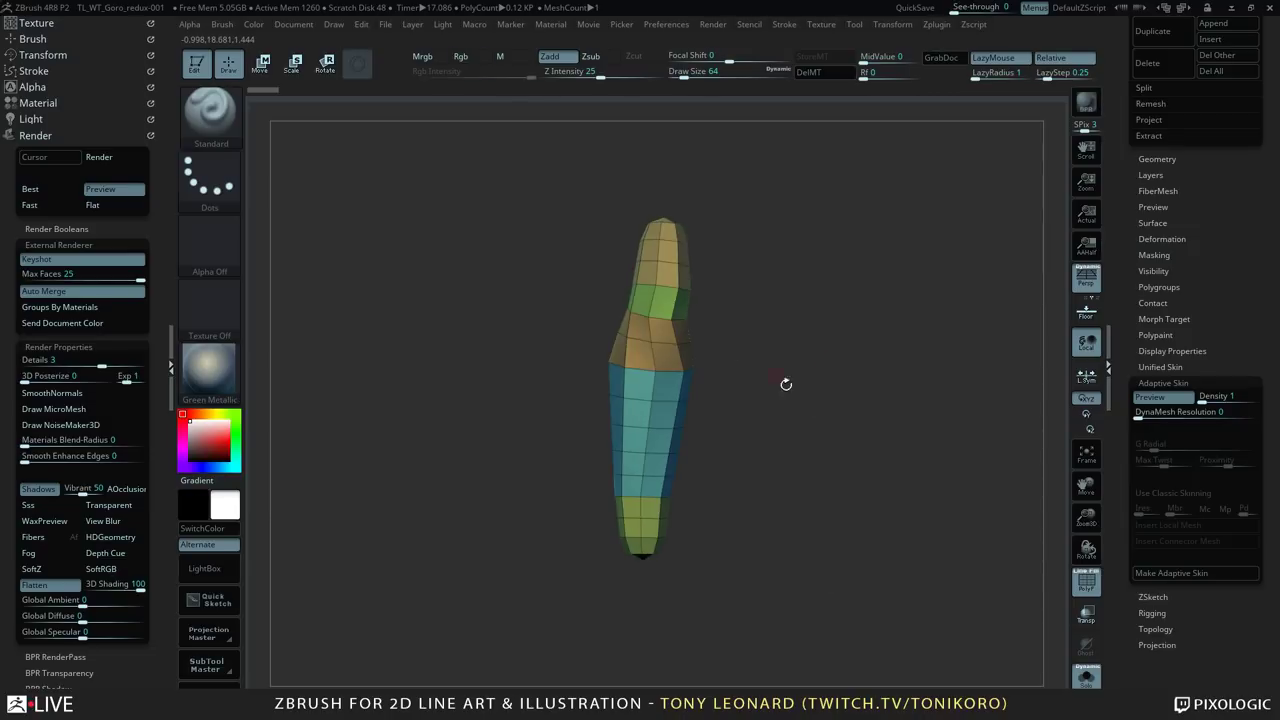
Step: Exit the skin preview and draw a Transpose move line from the chain's tip to the red band
{"action": "key", "text": "a"}
{"action": "left_click_drag", "start_coordinate": [768, 323], "coordinate": [797, 510]}
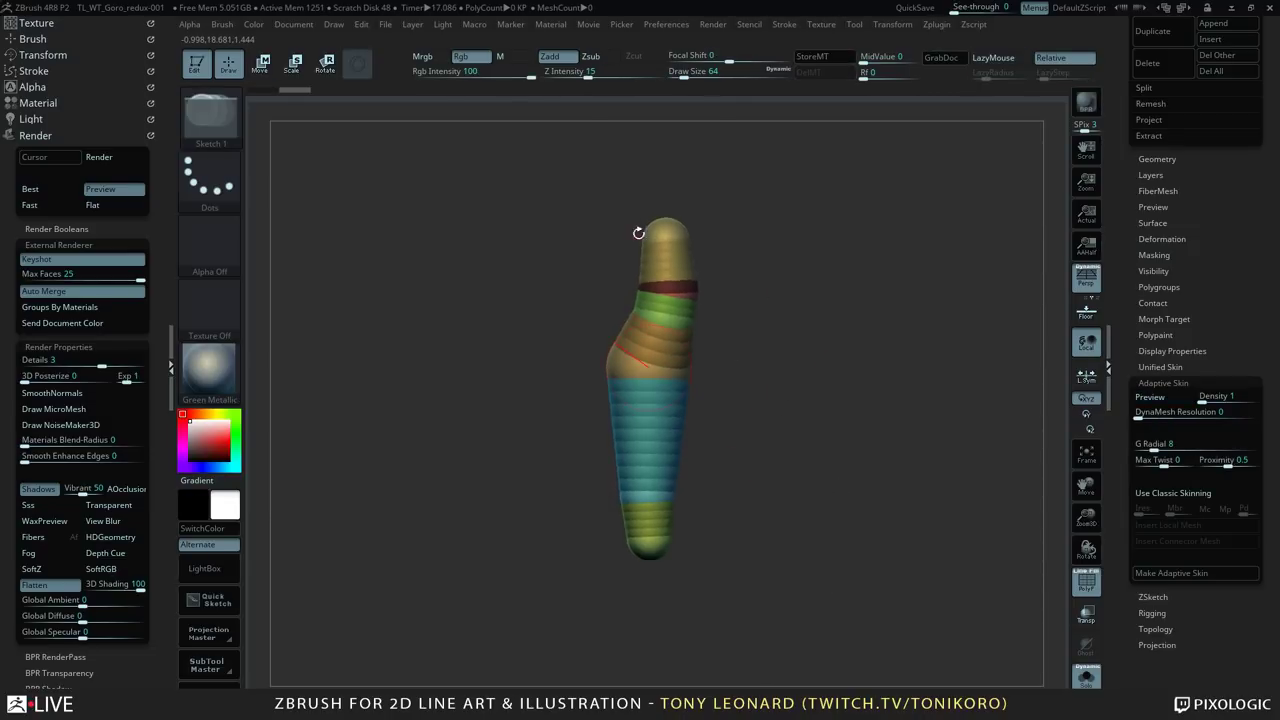
{"action": "left_click_drag", "start_coordinate": [668, 410], "coordinate": [622, 518]}
{"action": "left_click_drag", "start_coordinate": [671, 384], "coordinate": [648, 492]}
{"action": "mouse_move", "coordinate": [640, 557]}
{"action": "left_mouse_down"}
{"action": "mouse_move", "coordinate": [760, 410]}
{"action": "mouse_move", "coordinate": [829, 497]}
{"action": "mouse_move", "coordinate": [854, 496]}
{"action": "mouse_move", "coordinate": [762, 238]}
{"action": "left_mouse_up"}
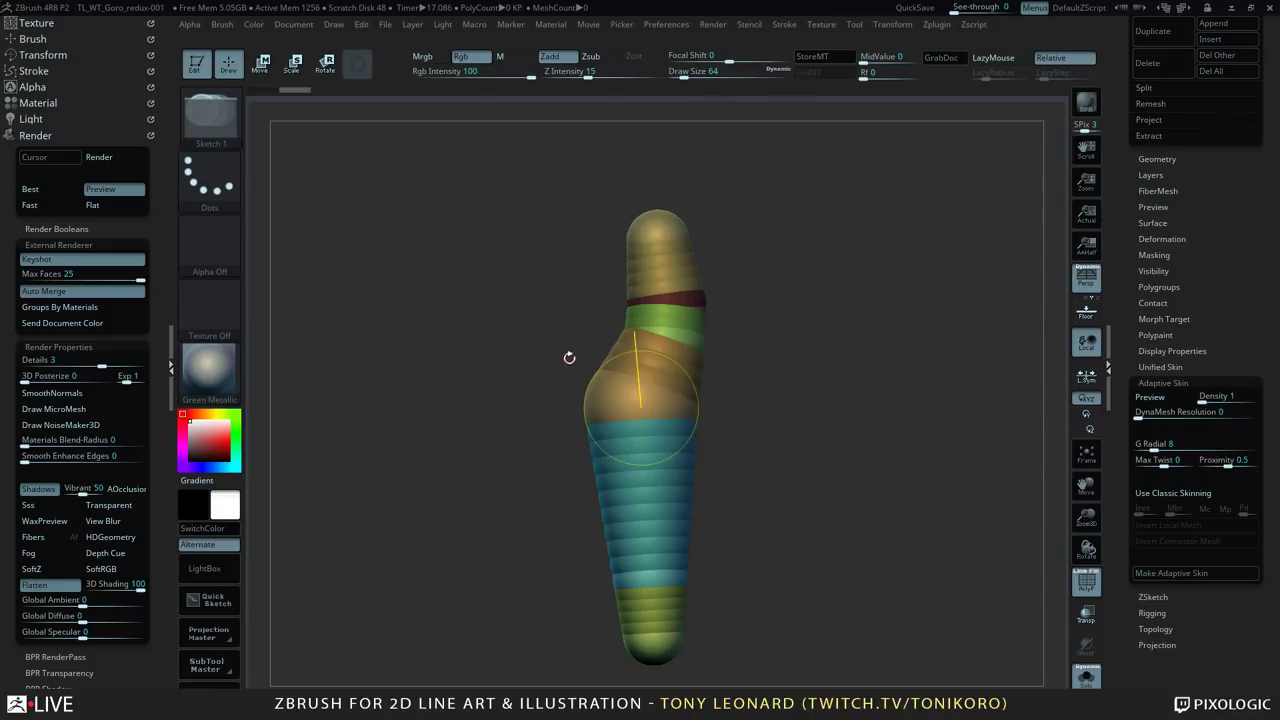
{"action": "key", "text": "w"}
{"action": "left_click_drag", "start_coordinate": [658, 234], "coordinate": [806, 398]}
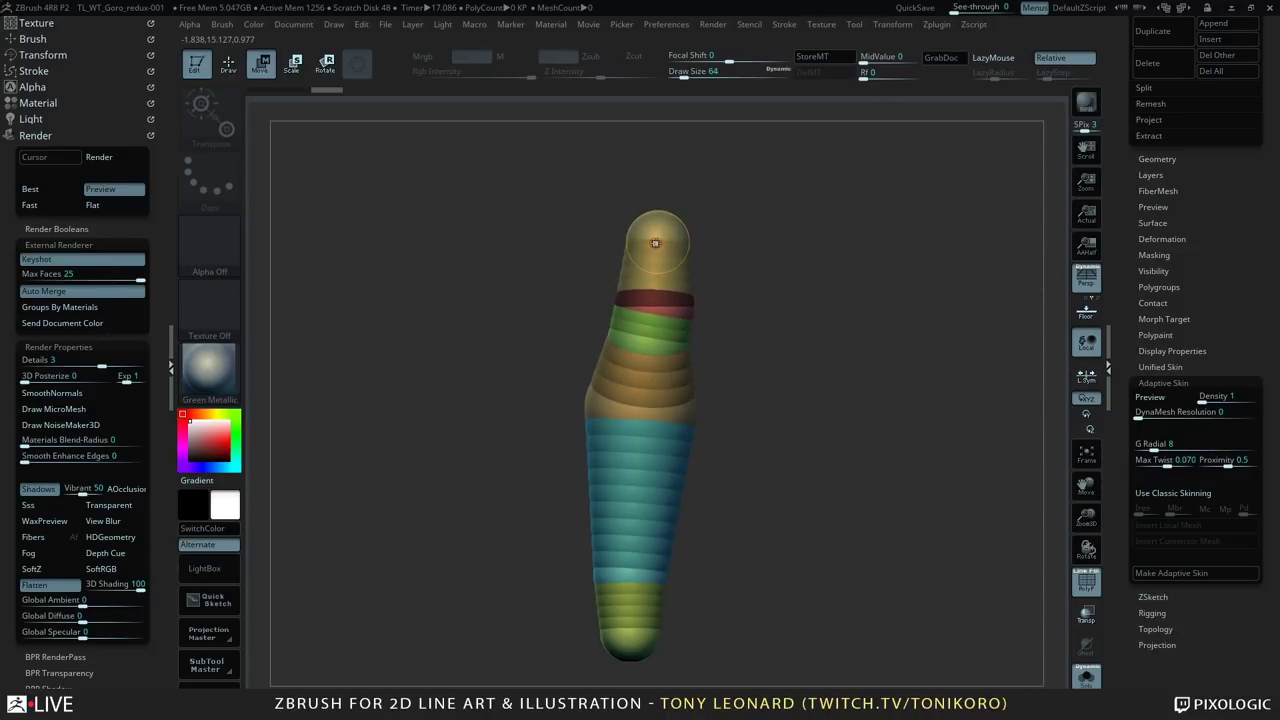
{"action": "left_click_drag", "start_coordinate": [660, 232], "coordinate": [654, 305]}
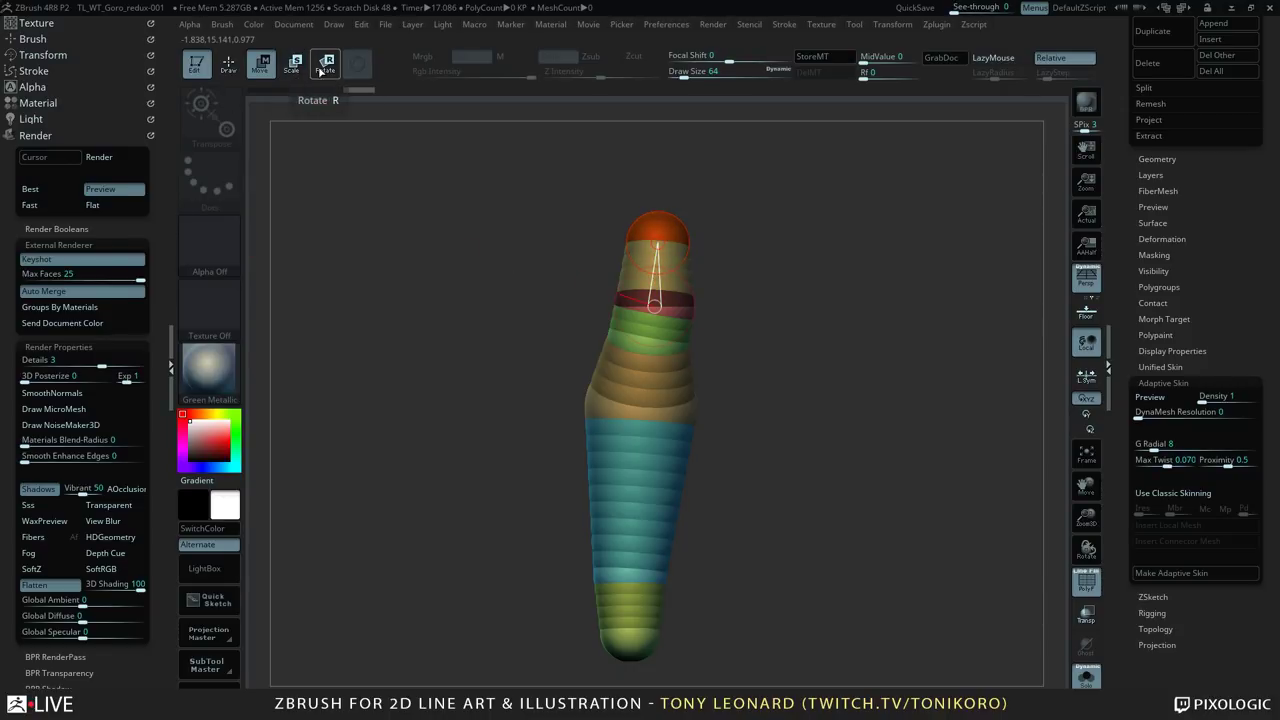
Step: Rotate the chain's top, middle and lower sections nearly upright, then re-enable Adaptive Skin preview
{"action": "left_click", "coordinate": [323, 66]}
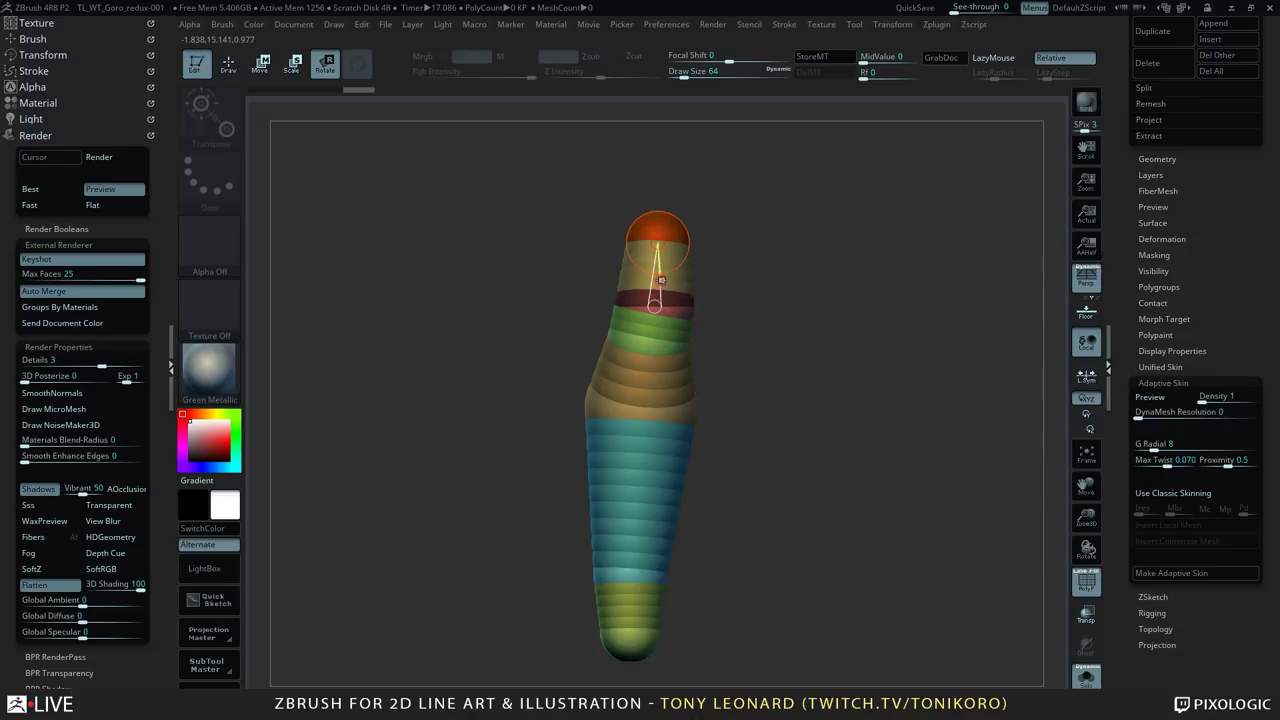
{"action": "left_click", "coordinate": [658, 283]}
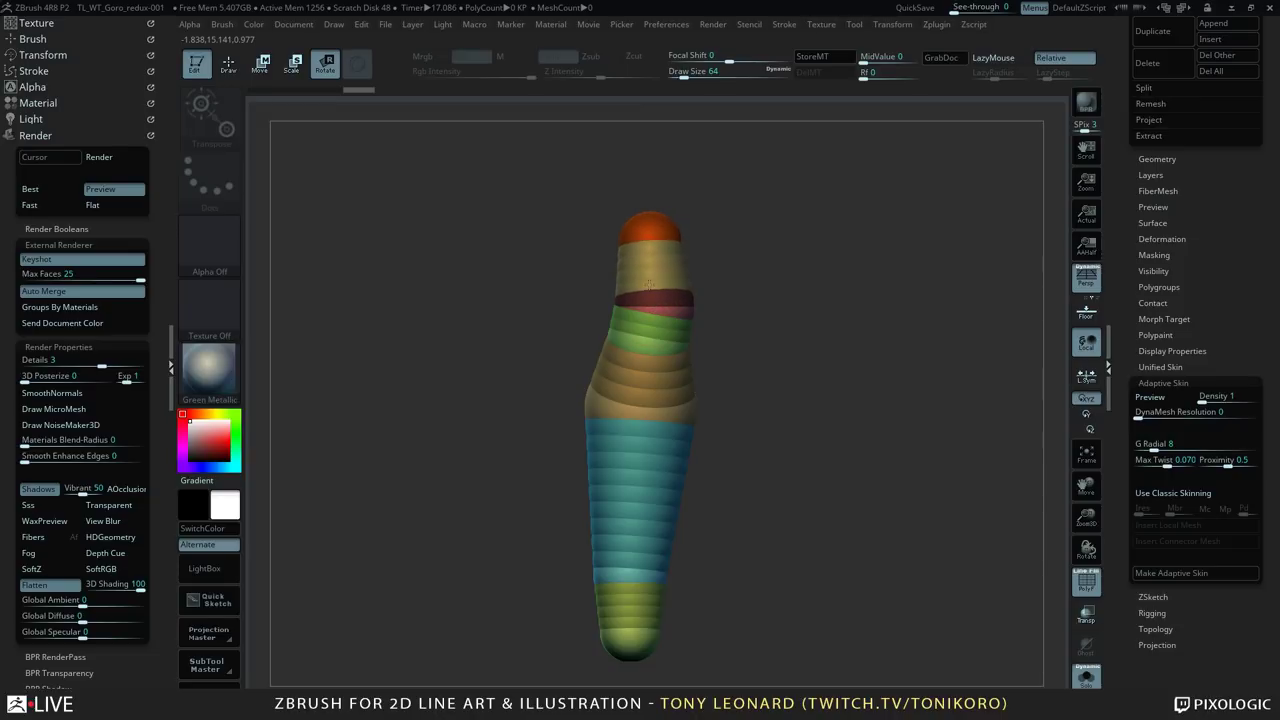
{"action": "left_click_drag", "start_coordinate": [649, 285], "coordinate": [661, 283]}
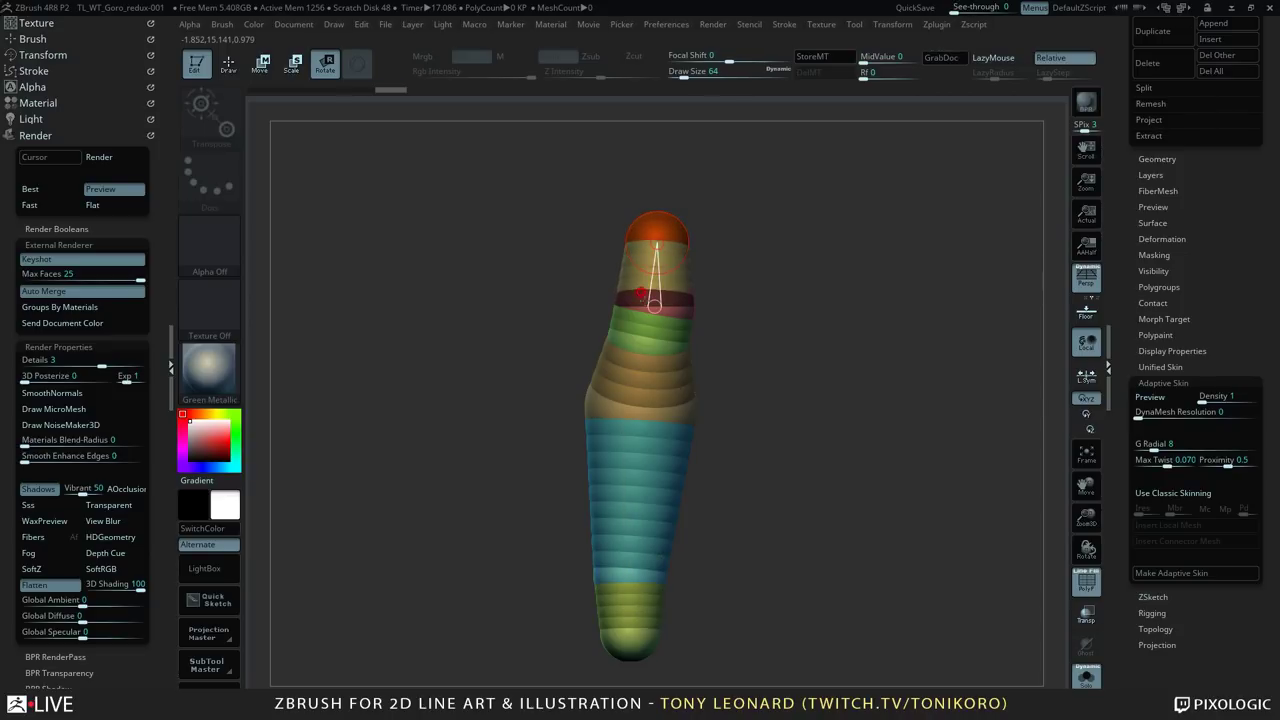
{"action": "left_click_drag", "start_coordinate": [635, 471], "coordinate": [630, 575]}
{"action": "left_click", "coordinate": [642, 401]}
{"action": "left_click_drag", "start_coordinate": [645, 377], "coordinate": [651, 341]}
{"action": "mouse_move", "coordinate": [654, 306]}
{"action": "left_mouse_down"}
{"action": "mouse_move", "coordinate": [640, 400]}
{"action": "mouse_move", "coordinate": [624, 371]}
{"action": "mouse_move", "coordinate": [646, 568]}
{"action": "left_mouse_up"}
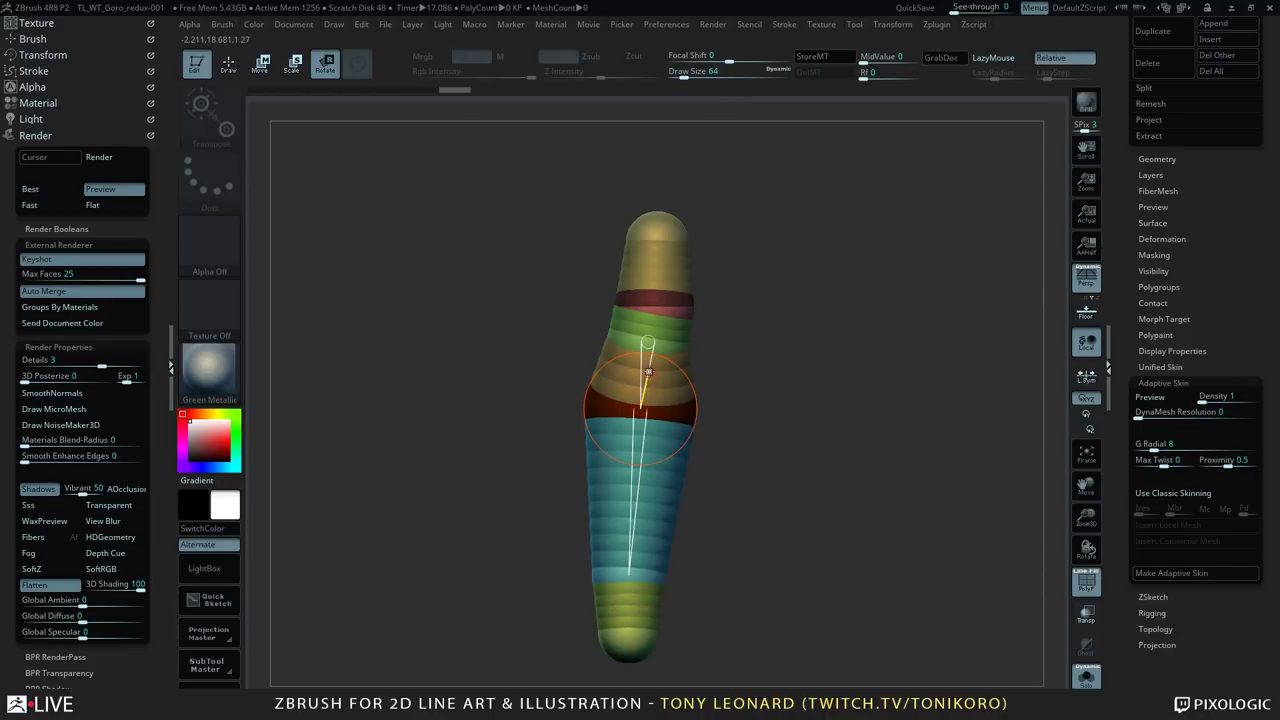
{"action": "left_click_drag", "start_coordinate": [647, 373], "coordinate": [649, 383]}
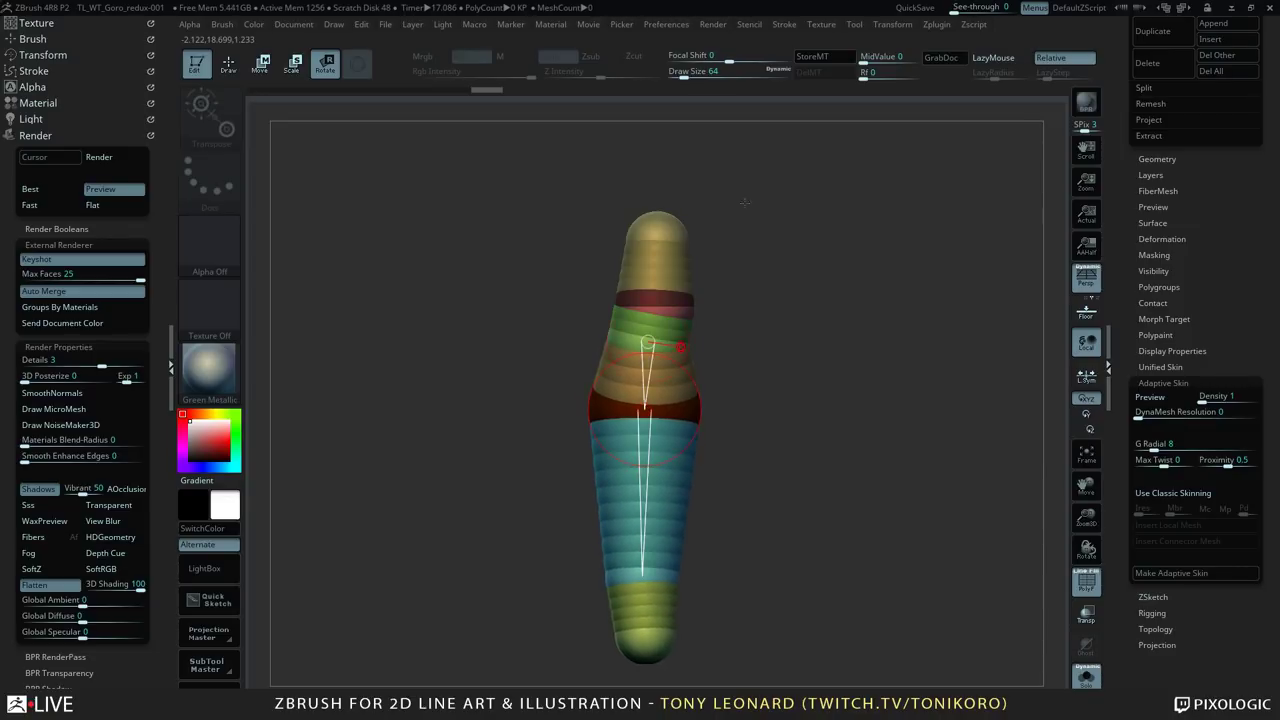
{"action": "key", "text": "a"}
{"action": "left_click_drag", "start_coordinate": [720, 250], "coordinate": [755, 152]}
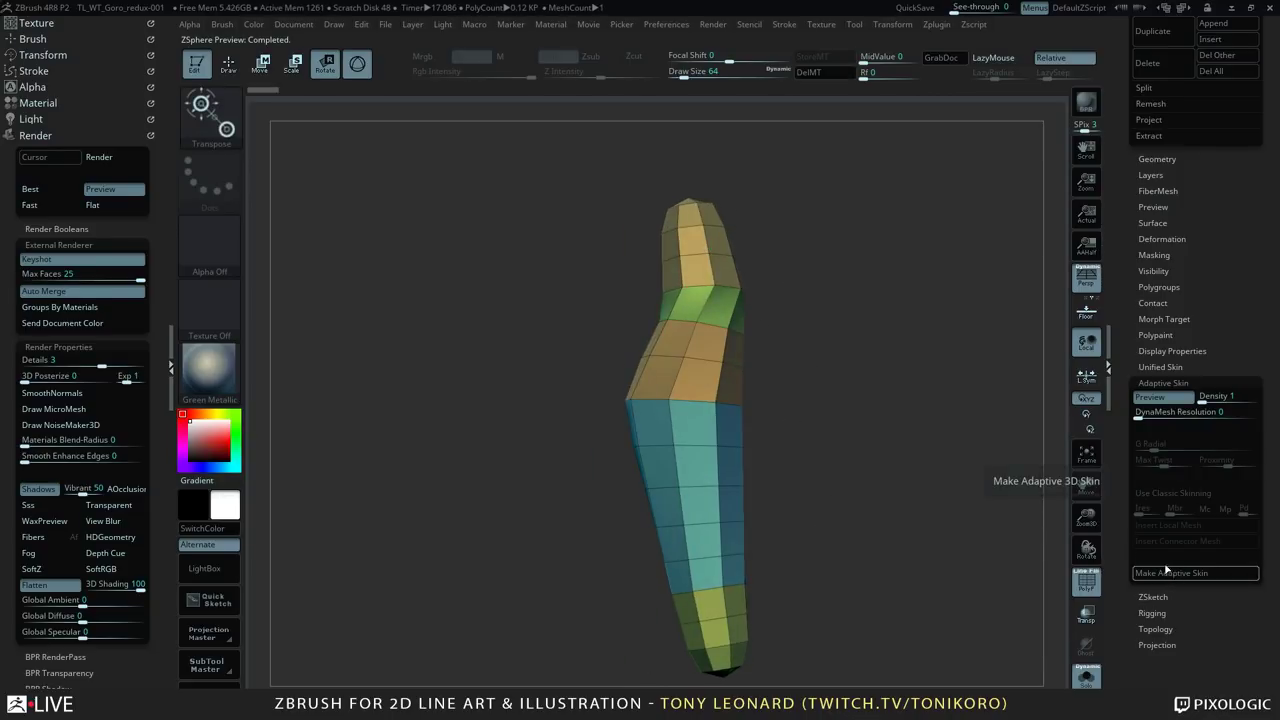
Step: Set draw size to 279 and pick the Move brush with B, M, V
{"action": "left_click_drag", "start_coordinate": [980, 606], "coordinate": [851, 440]}
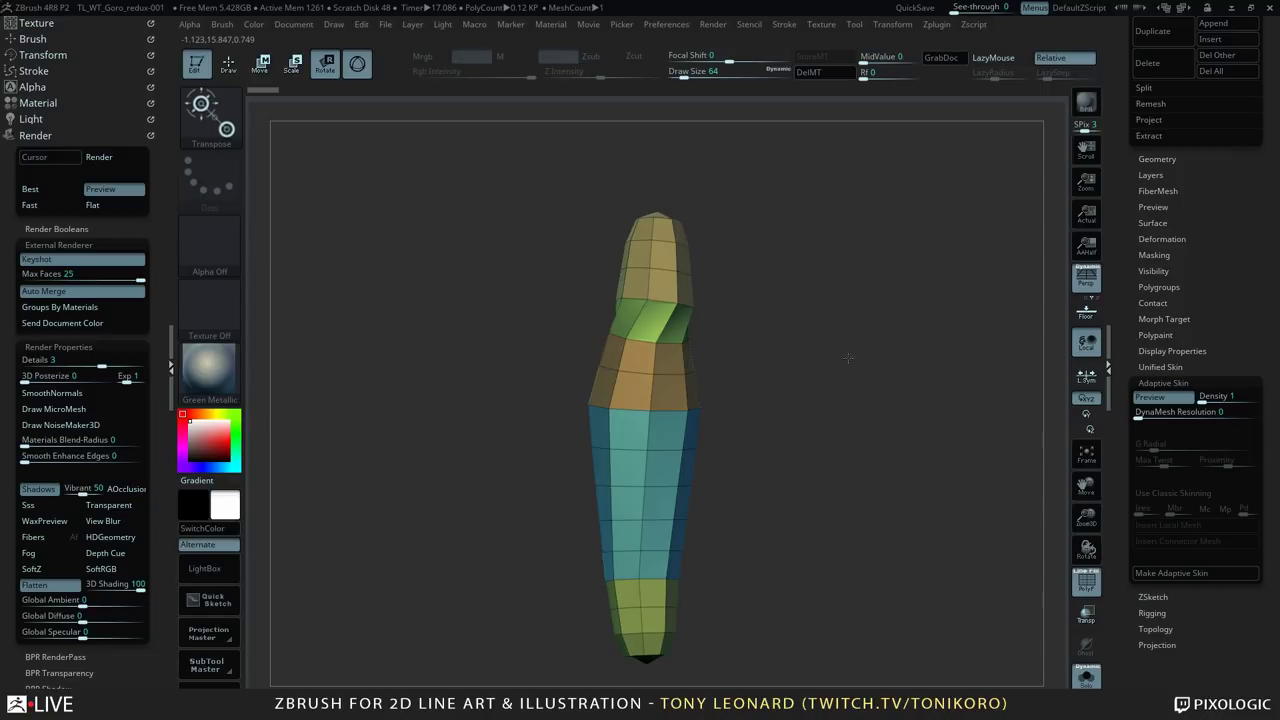
{"action": "key", "text": "s"}
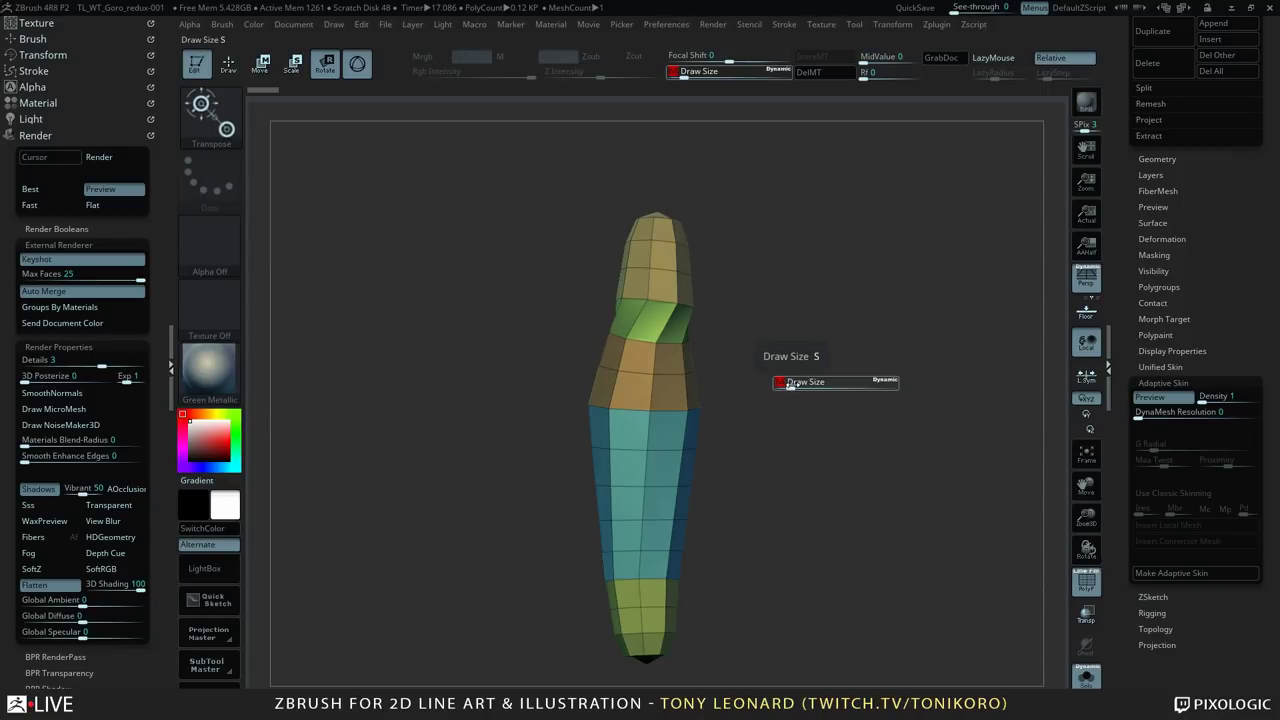
{"action": "left_click_drag", "start_coordinate": [790, 388], "coordinate": [806, 388]}
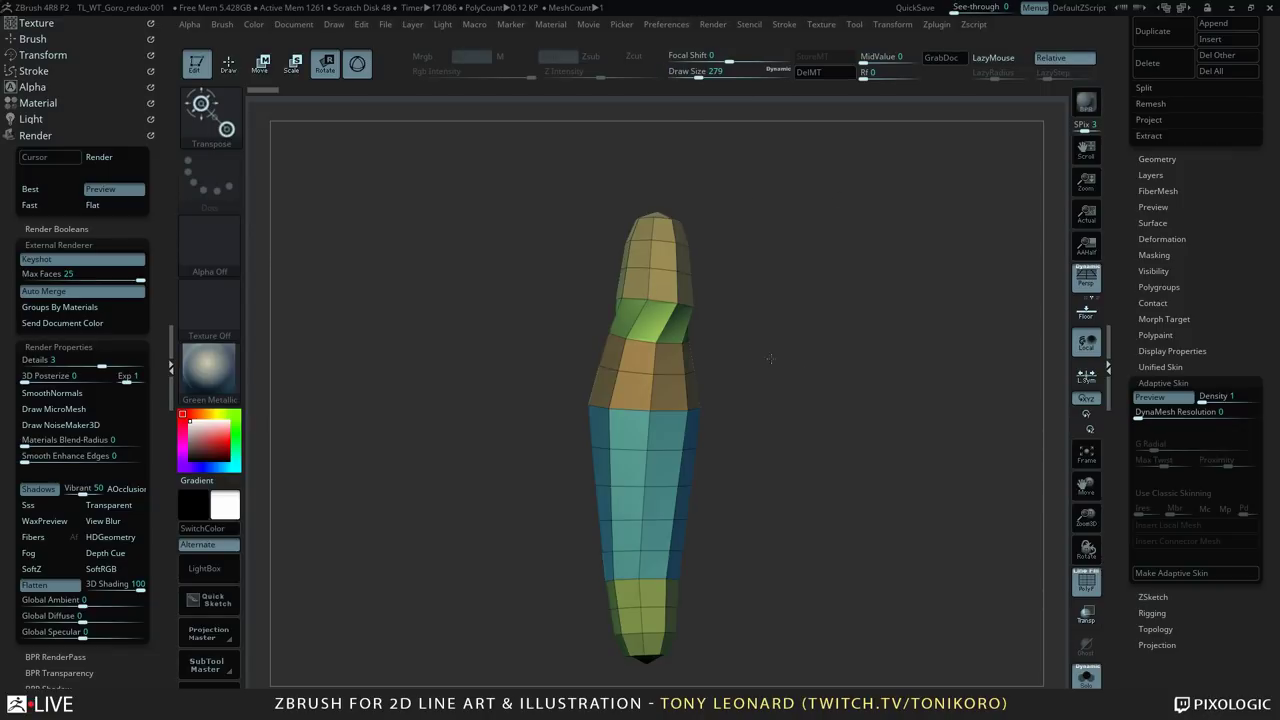
{"action": "key", "text": "b"}
{"action": "key", "text": "m"}
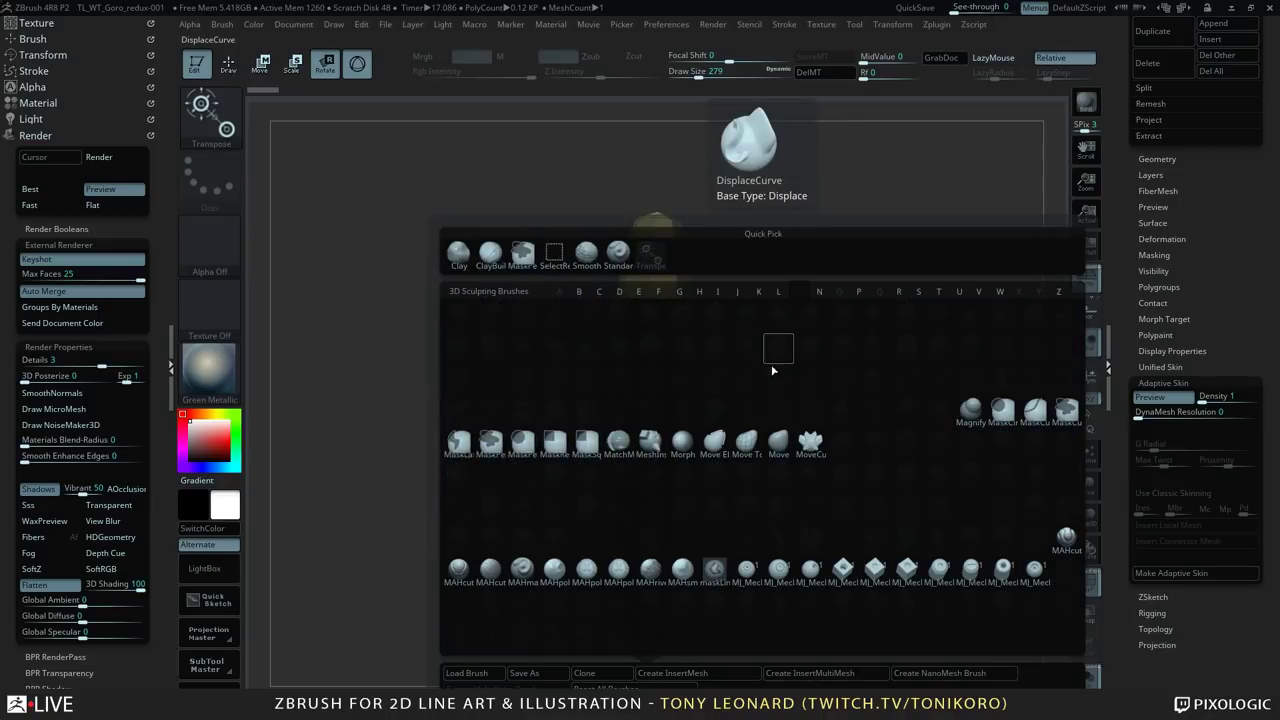
{"action": "key", "text": "v"}
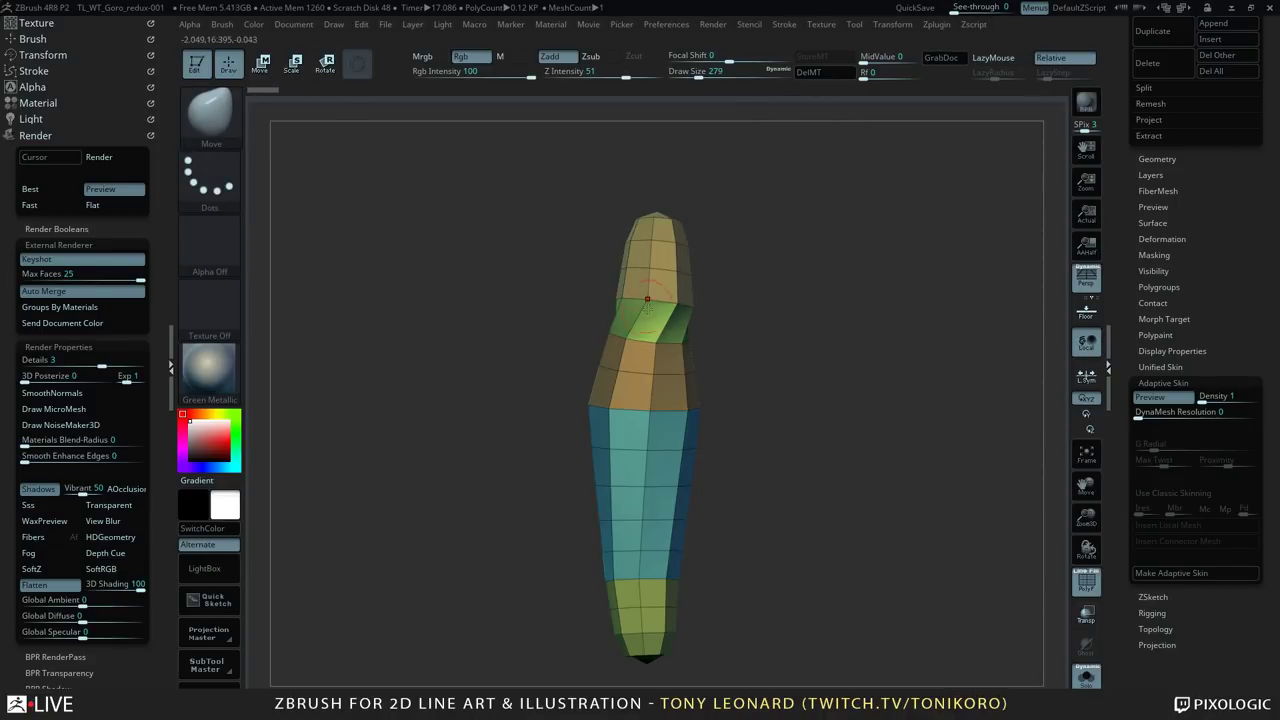
Step: Reduce the Move brush draw size to 113 and press D to request Dynamic Subdiv
{"action": "key", "text": "s"}
{"action": "mouse_move", "coordinate": [647, 292]}
{"action": "left_mouse_down"}
{"action": "mouse_move", "coordinate": [625, 292]}
{"action": "mouse_move", "coordinate": [649, 280]}
{"action": "left_mouse_up"}
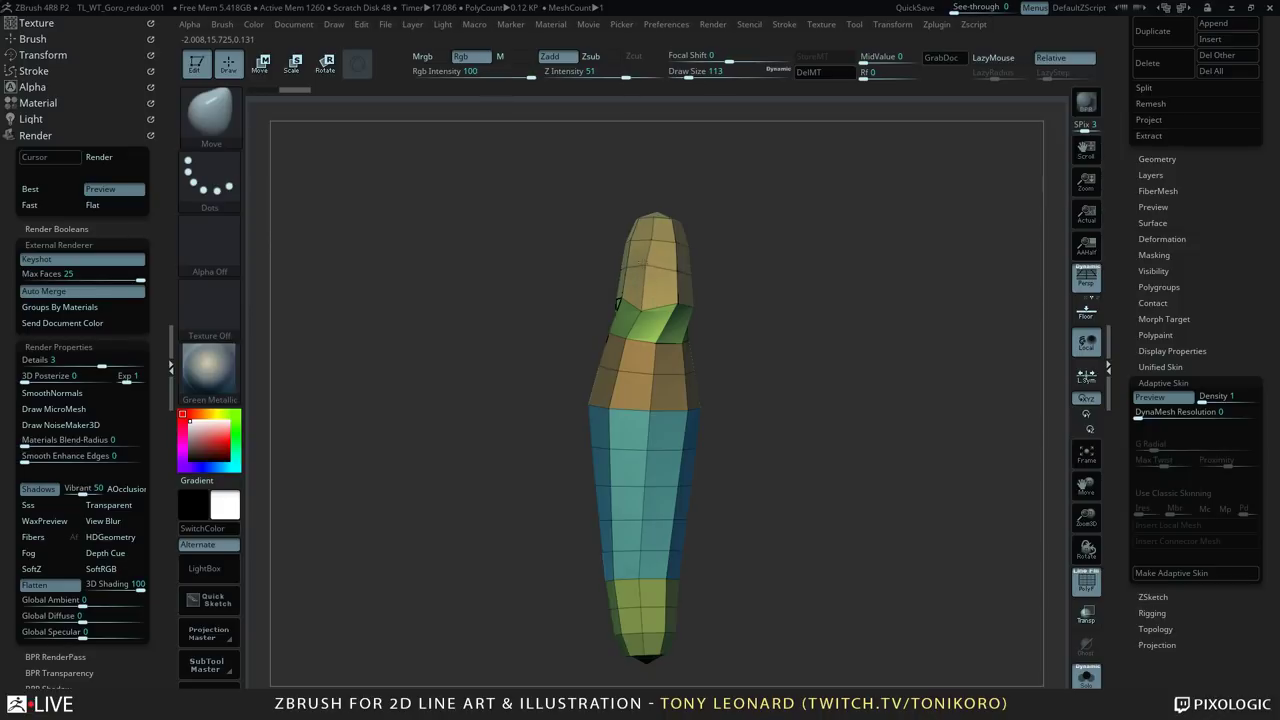
{"action": "mouse_move", "coordinate": [814, 296]}
{"action": "left_mouse_down"}
{"action": "mouse_move", "coordinate": [811, 312]}
{"action": "mouse_move", "coordinate": [856, 332]}
{"action": "mouse_move", "coordinate": [862, 379]}
{"action": "left_mouse_up"}
{"action": "key", "text": "ctrl"}
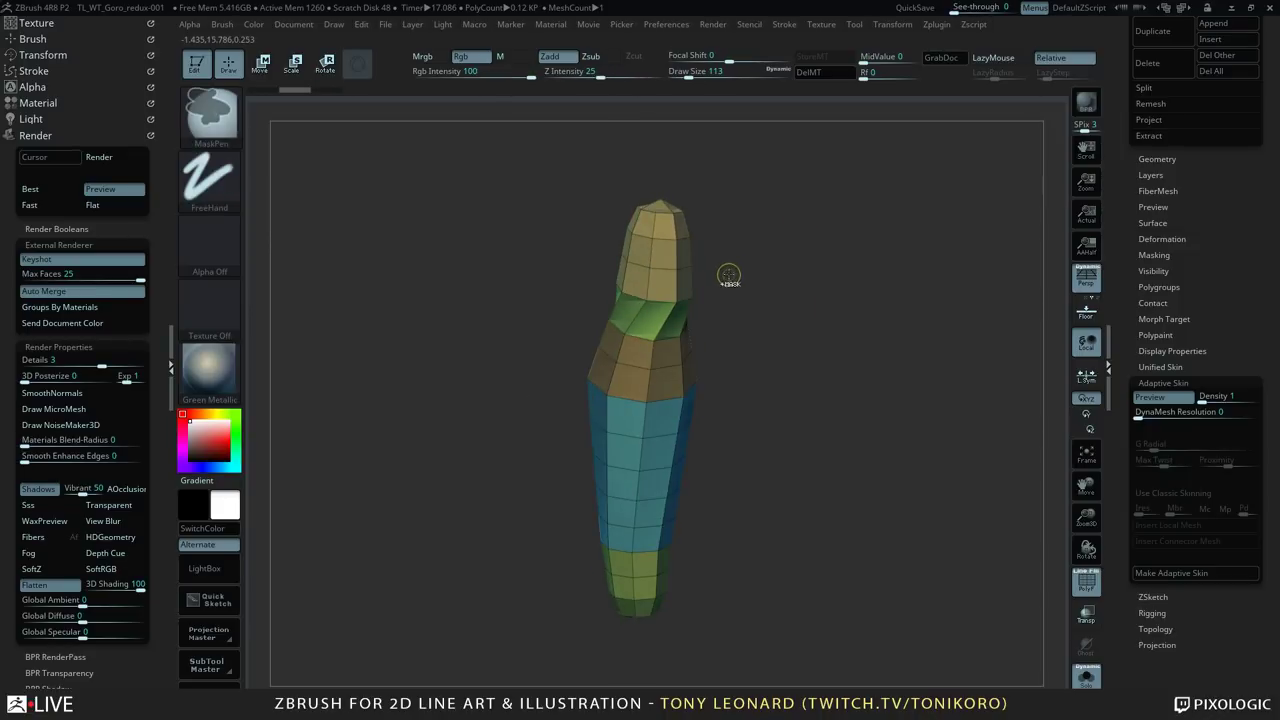
{"action": "mouse_move", "coordinate": [789, 434]}
{"action": "left_mouse_down"}
{"action": "mouse_move", "coordinate": [851, 443]}
{"action": "mouse_move", "coordinate": [859, 479]}
{"action": "left_mouse_up"}
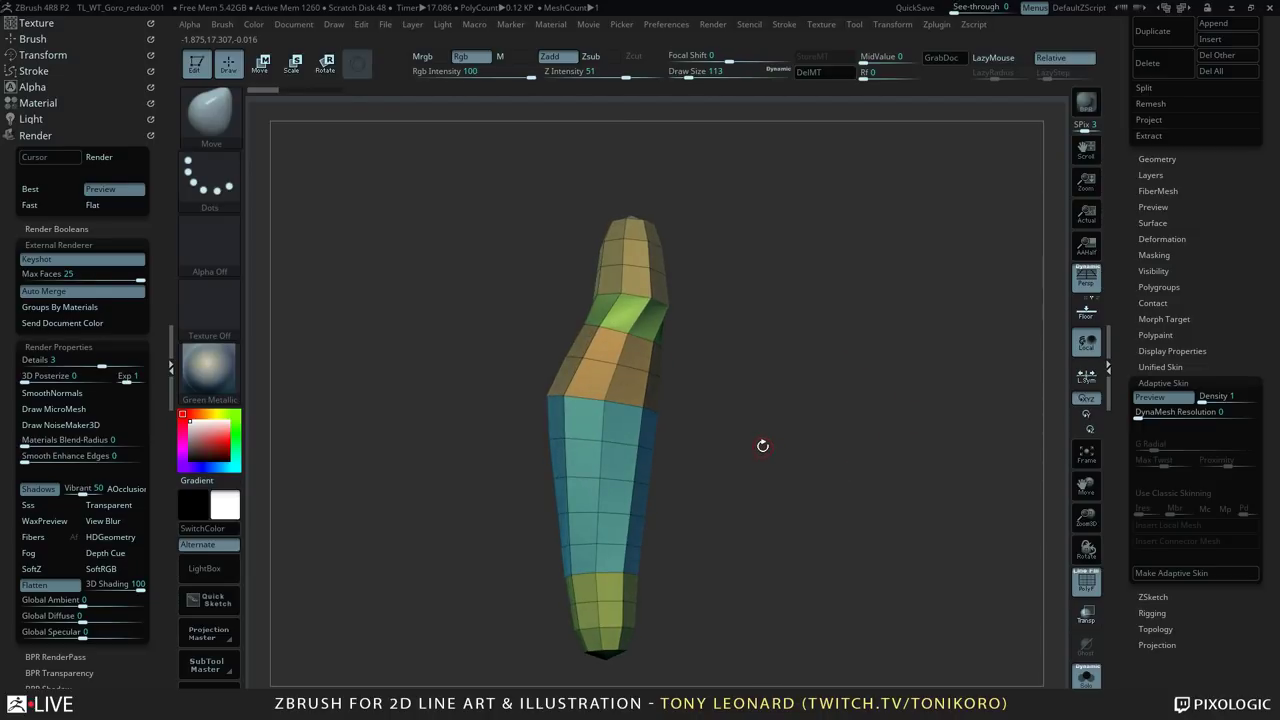
{"action": "key", "text": "d"}
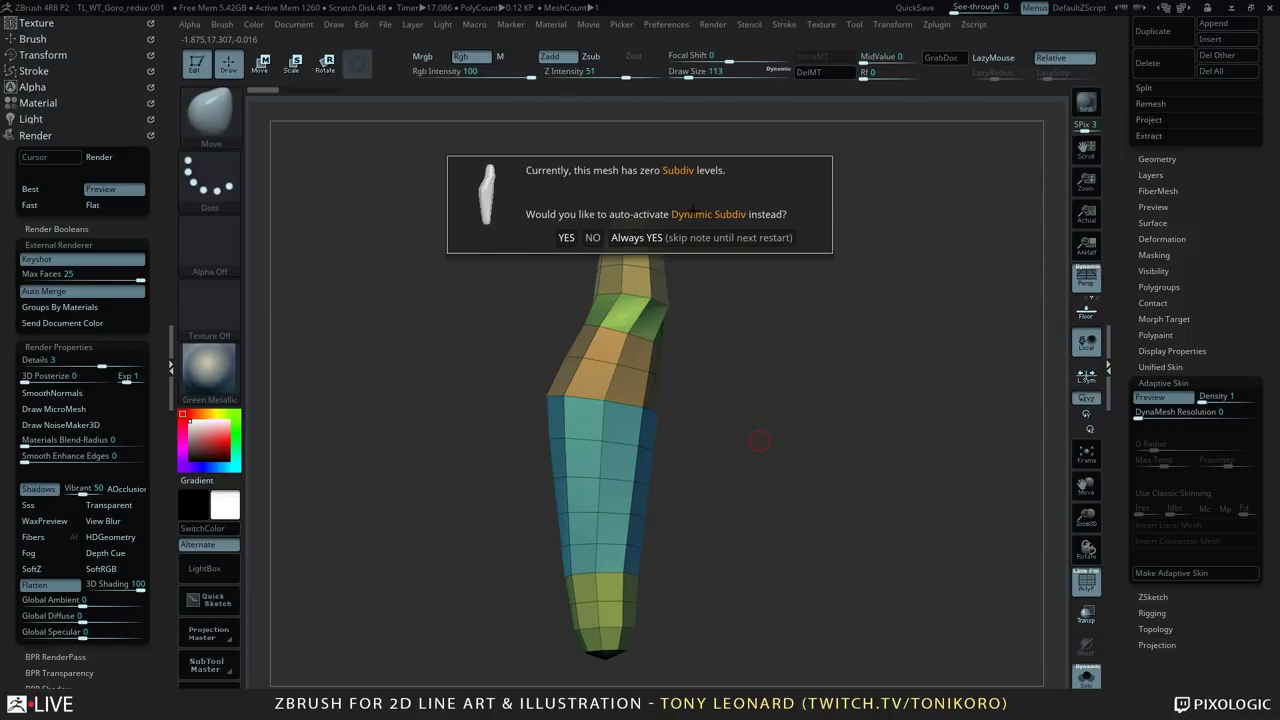
Step: Choose Always YES for Dynamic Subdiv and zoom out over the rounded 1.92 KP limb
{"action": "left_click", "coordinate": [637, 238]}
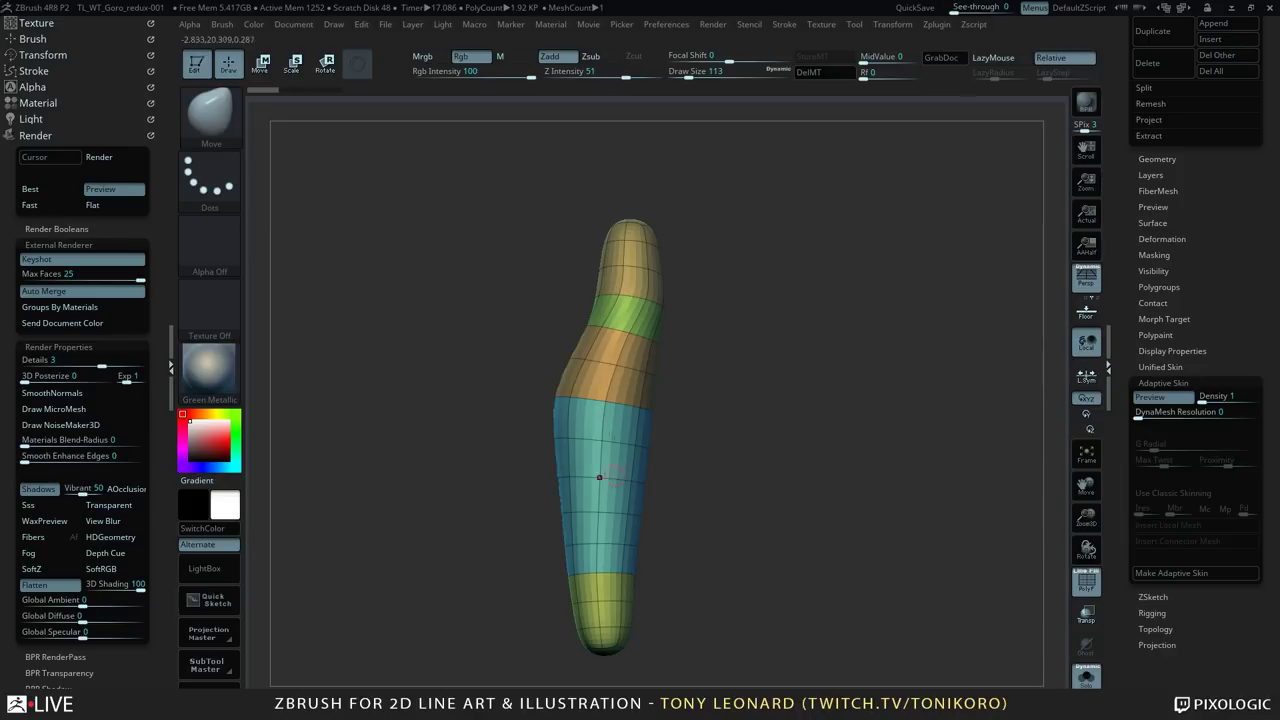
{"action": "left_click_drag", "start_coordinate": [782, 480], "coordinate": [855, 528]}
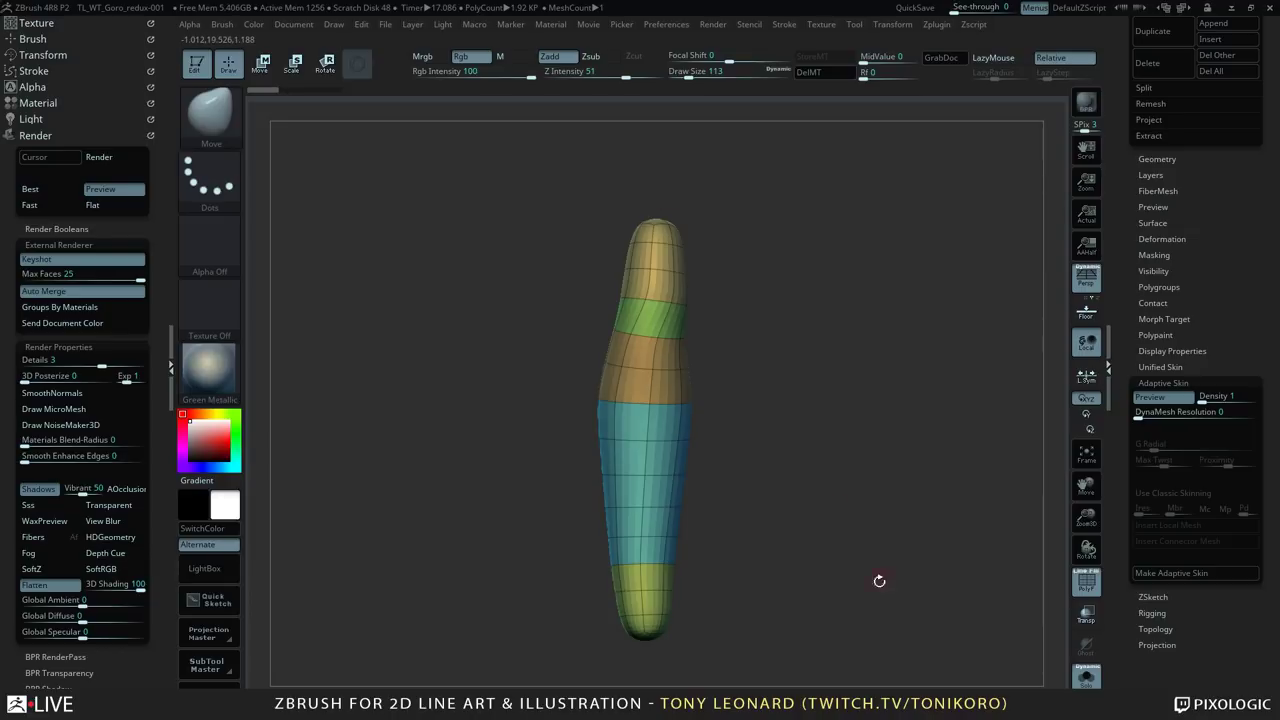
{"action": "left_click_drag", "start_coordinate": [879, 581], "coordinate": [766, 614], "text": "alt"}
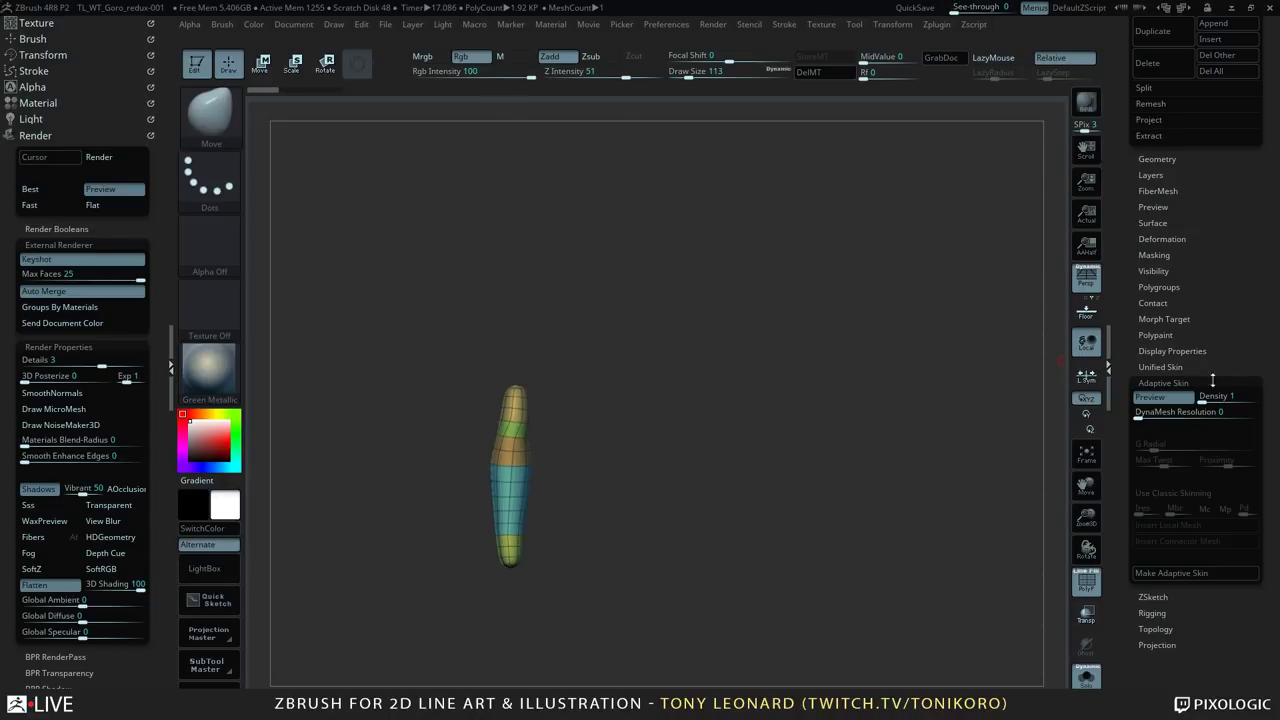
{"action": "left_click_drag", "start_coordinate": [1131, 108], "coordinate": [1121, 305]}
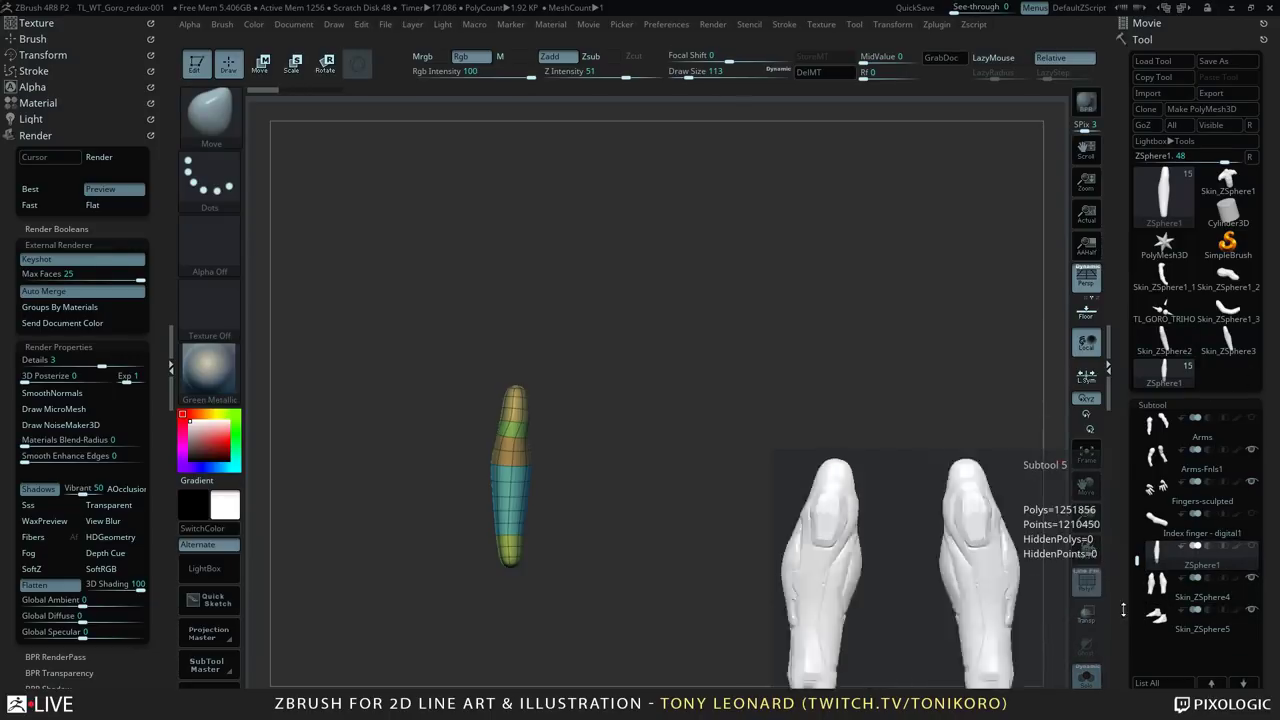
Step: Scroll to the Subtool panel, open and dismiss the Append list, and exit the skin preview with A
{"action": "left_click_drag", "start_coordinate": [1116, 622], "coordinate": [1118, 461]}
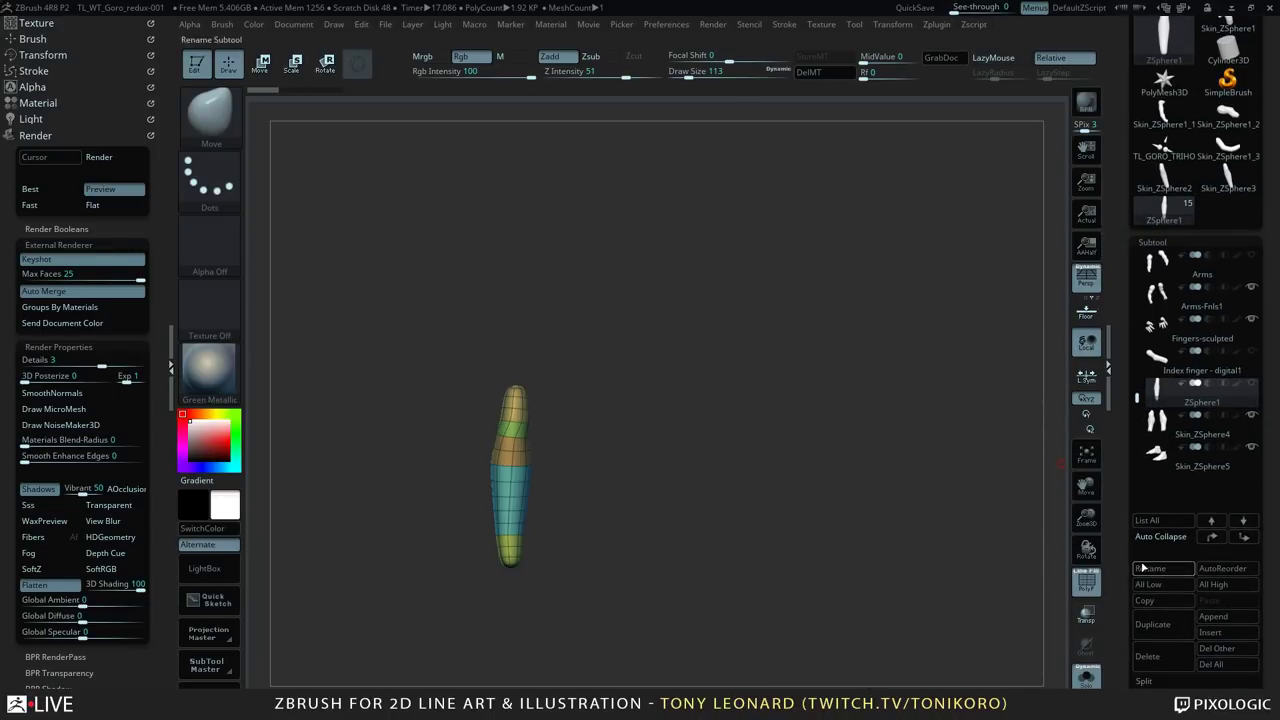
{"action": "left_click", "coordinate": [1235, 621]}
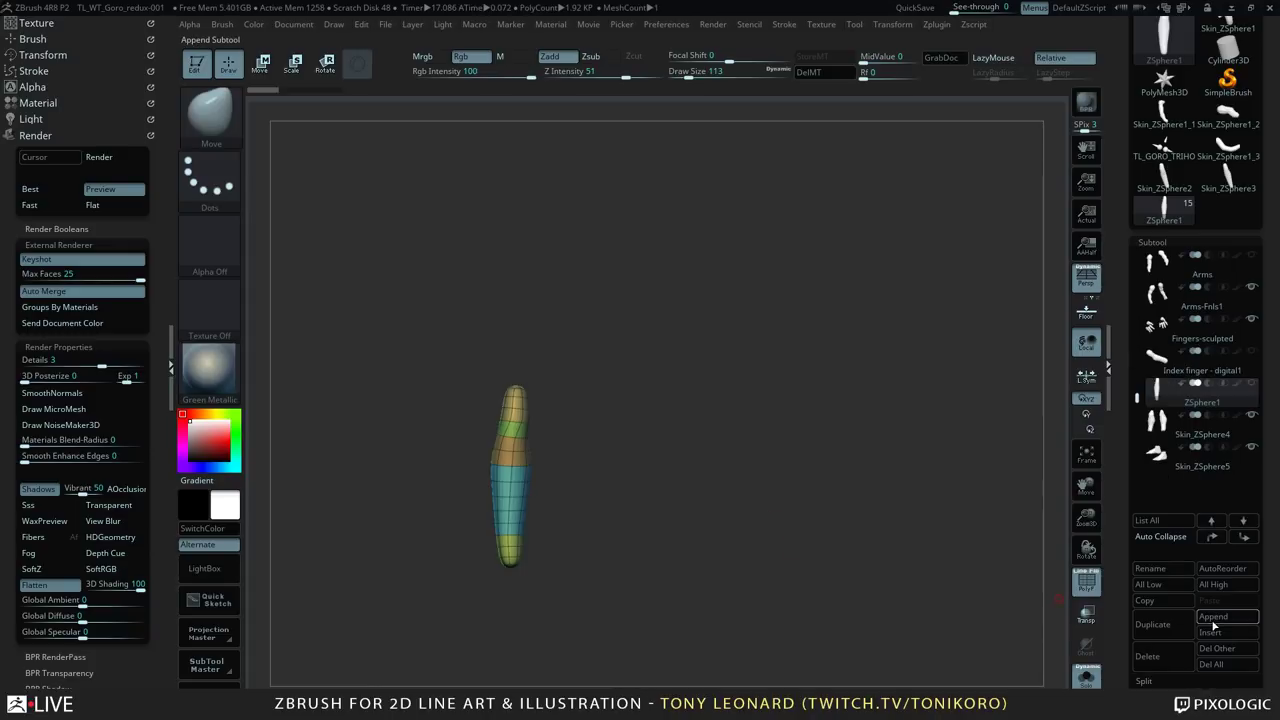
{"action": "left_click", "coordinate": [1215, 620]}
{"action": "mouse_move", "coordinate": [768, 532]}
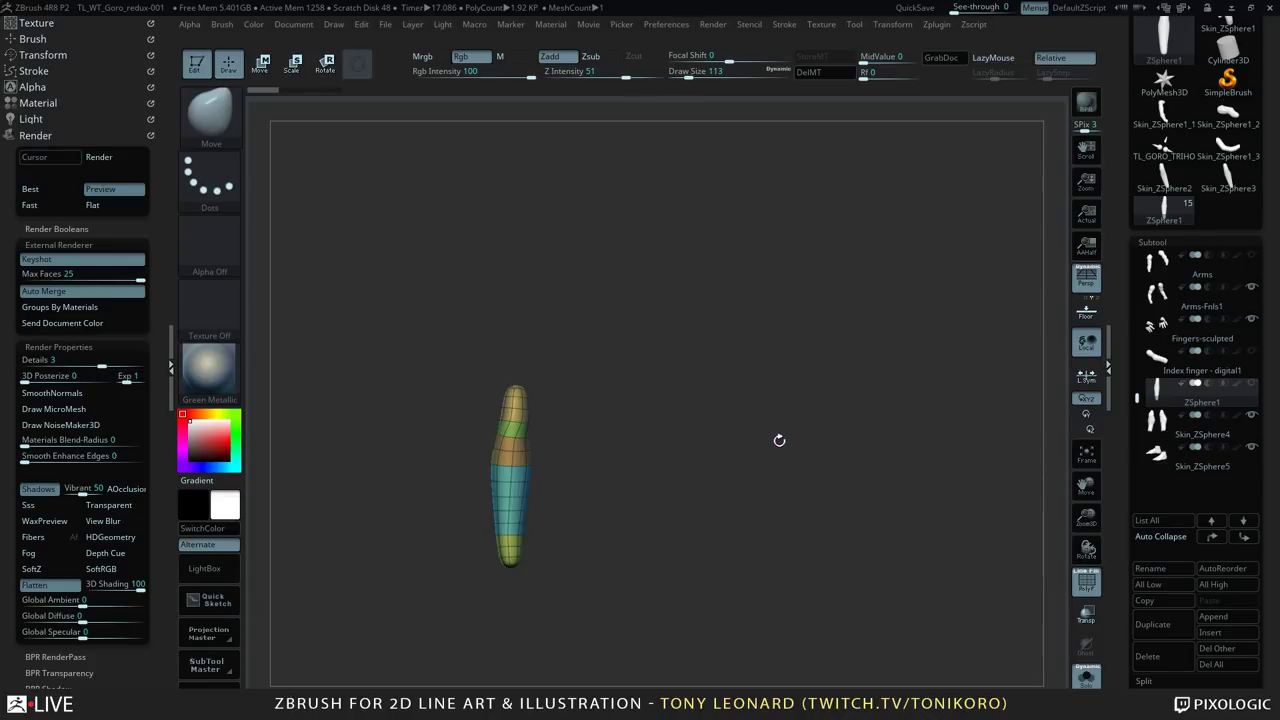
{"action": "key", "text": "a"}
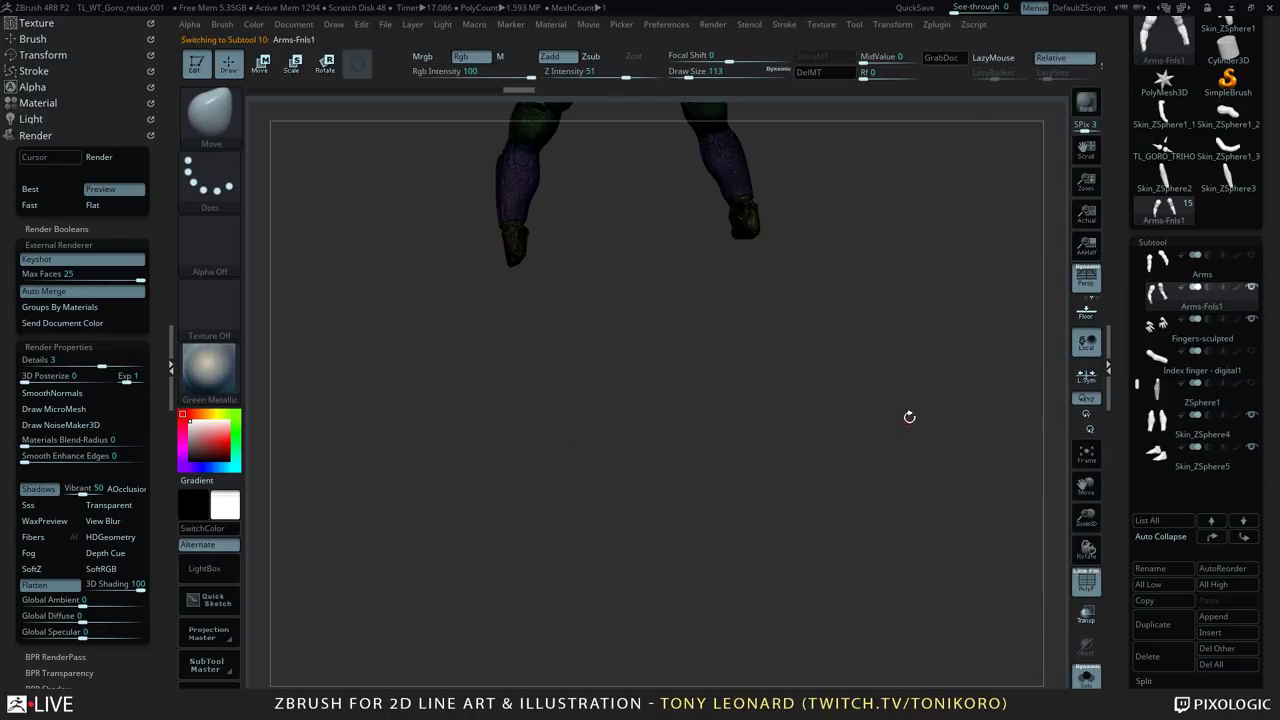
Step: Orbit and zoom around both sculpted arms to inspect the shoulder pads from several angles
{"action": "left_click_drag", "start_coordinate": [852, 442], "coordinate": [755, 290], "text": "alt"}
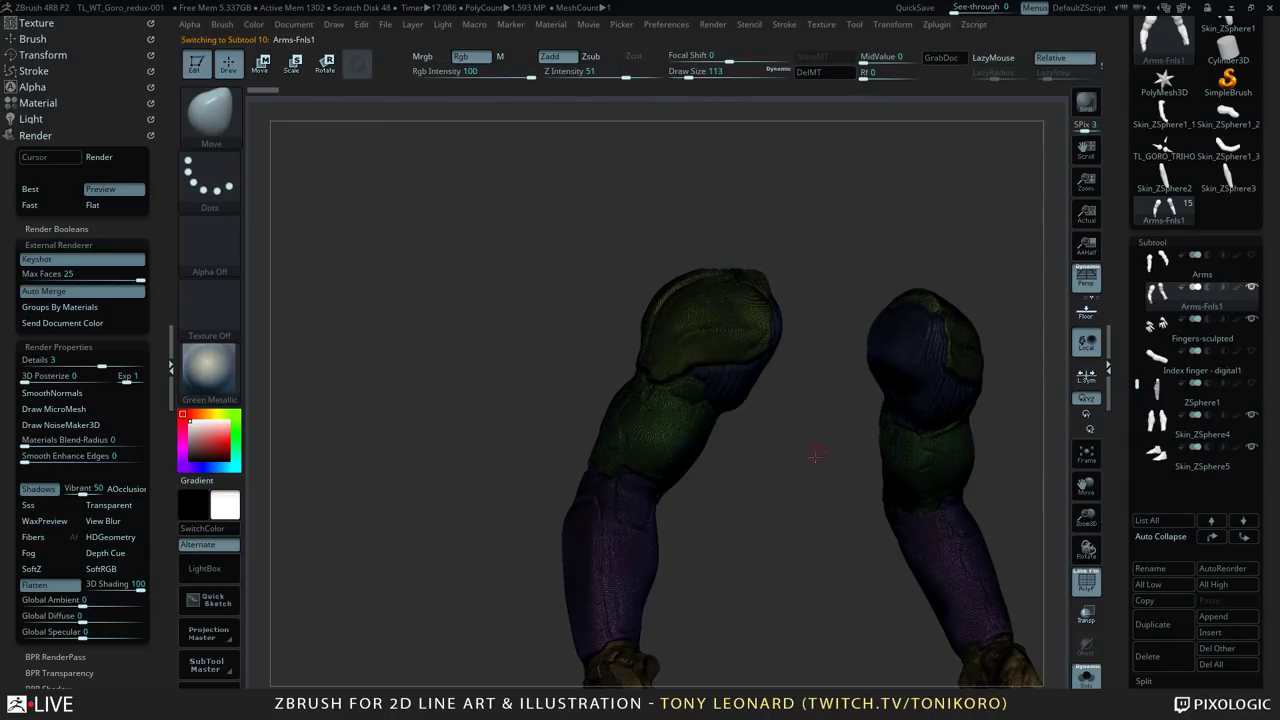
{"action": "left_click_drag", "start_coordinate": [824, 372], "coordinate": [843, 348]}
{"action": "left_click_drag", "start_coordinate": [748, 433], "coordinate": [691, 454]}
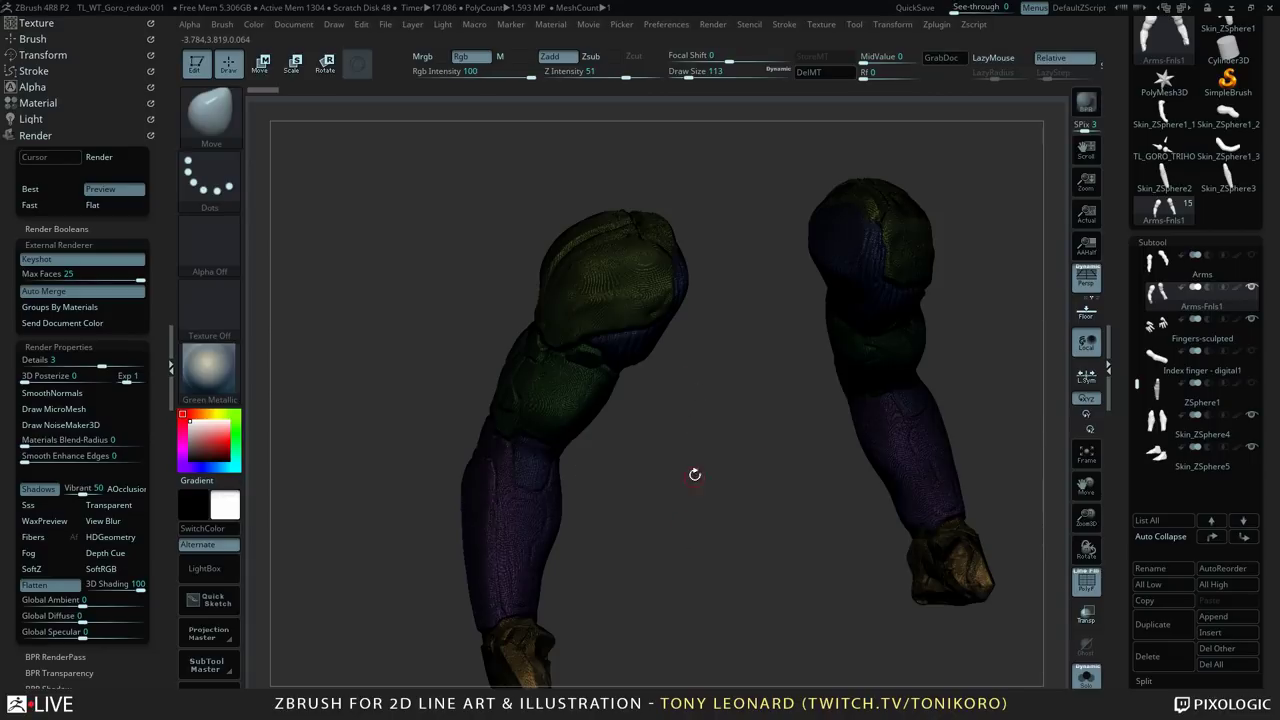
{"action": "left_click_drag", "start_coordinate": [713, 523], "coordinate": [749, 497]}
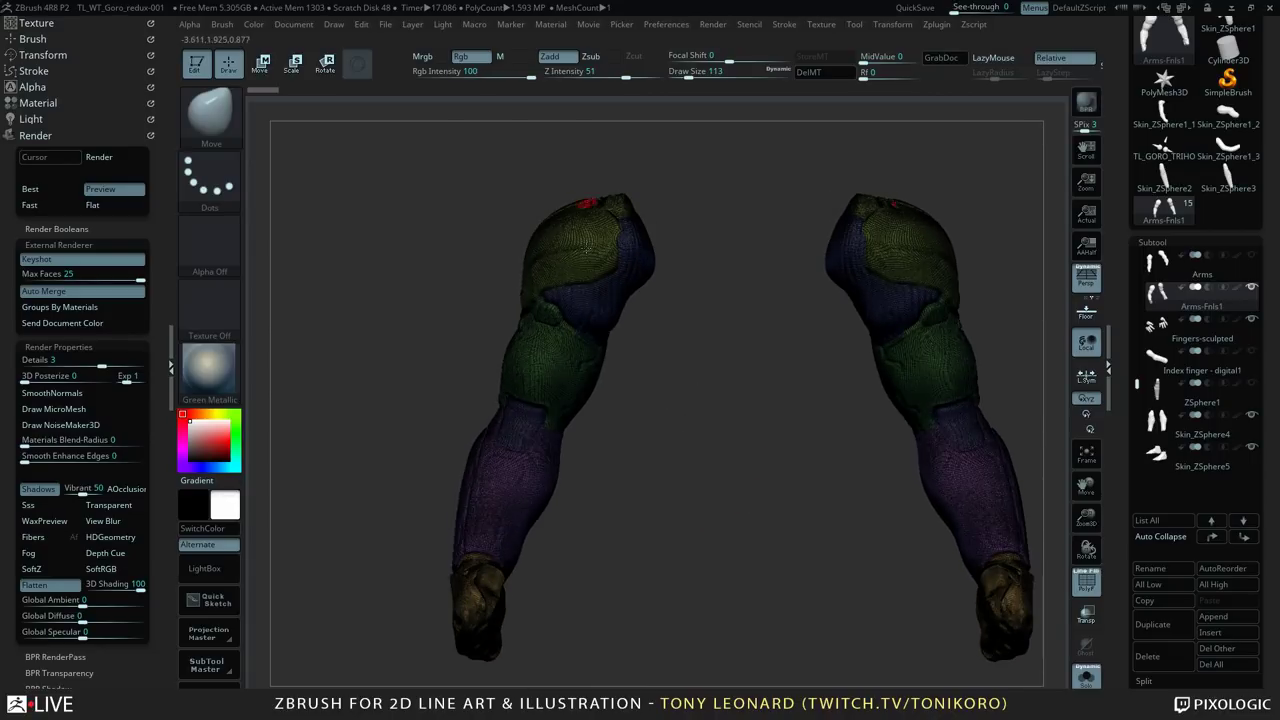
{"action": "left_click_drag", "start_coordinate": [717, 439], "coordinate": [730, 473]}
{"action": "left_click_drag", "start_coordinate": [620, 540], "coordinate": [660, 515]}
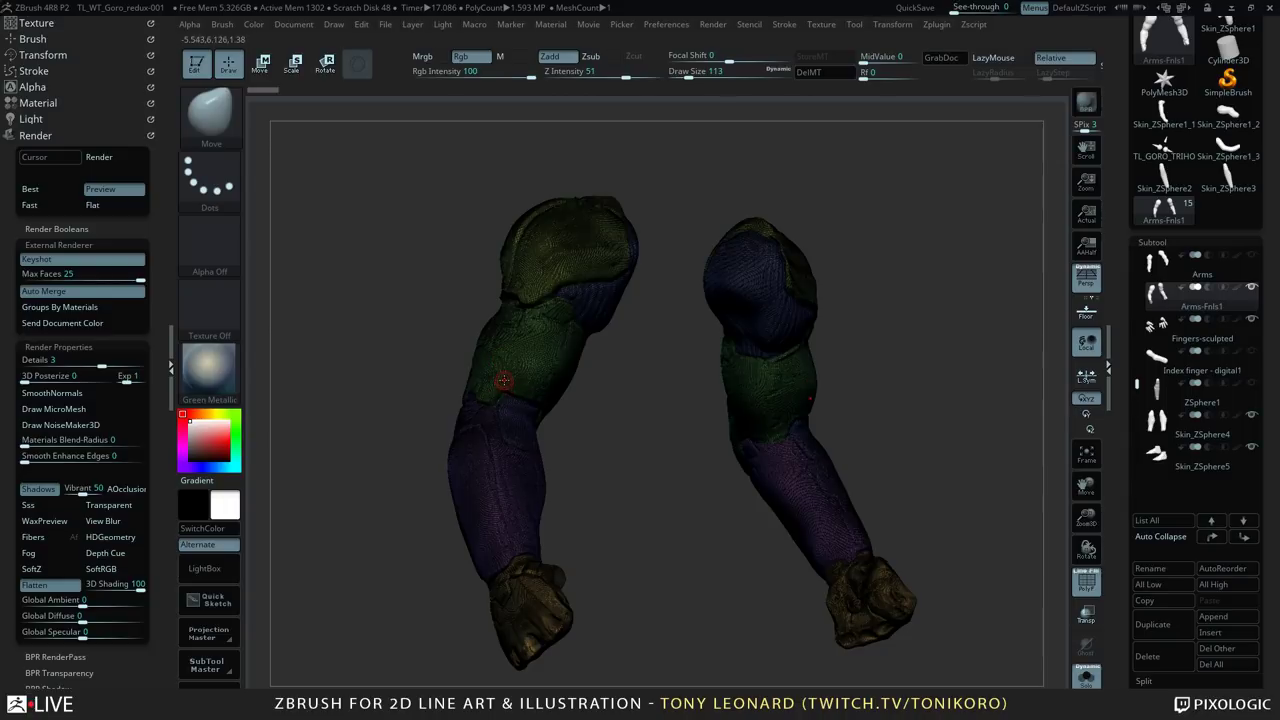
{"action": "left_click_drag", "start_coordinate": [680, 531], "coordinate": [665, 441]}
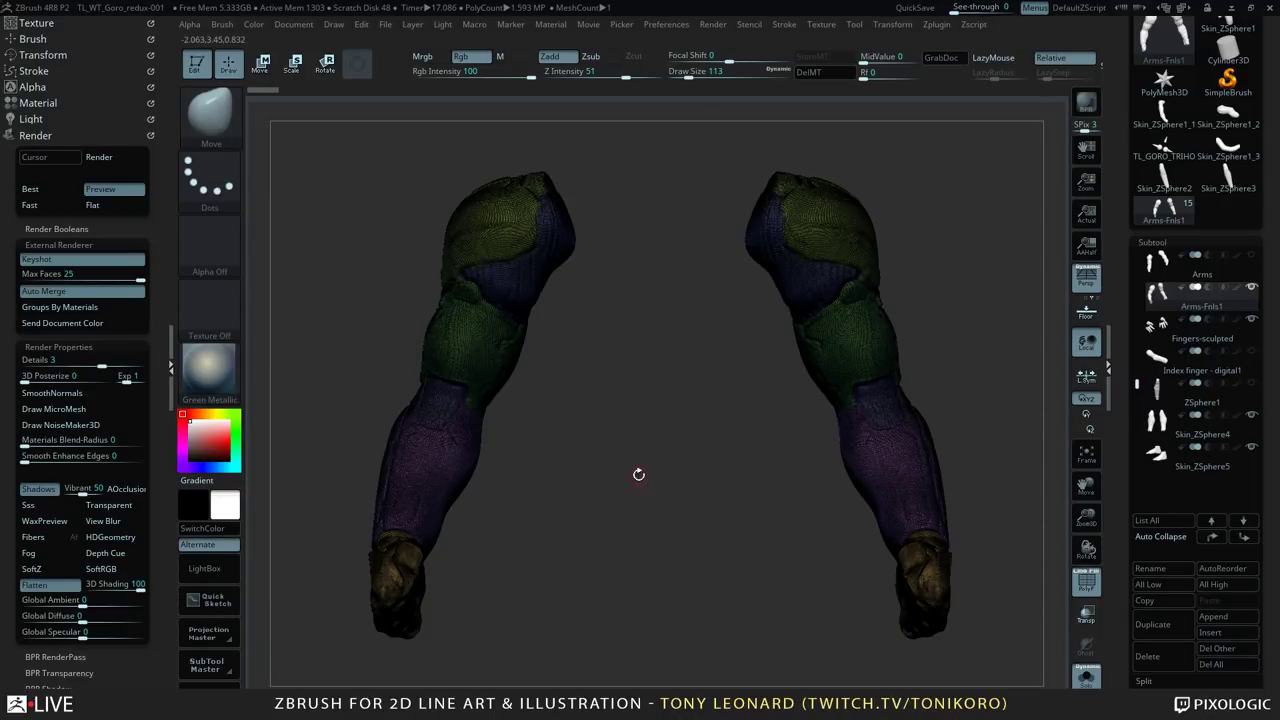
{"action": "left_click_drag", "start_coordinate": [640, 474], "coordinate": [672, 474]}
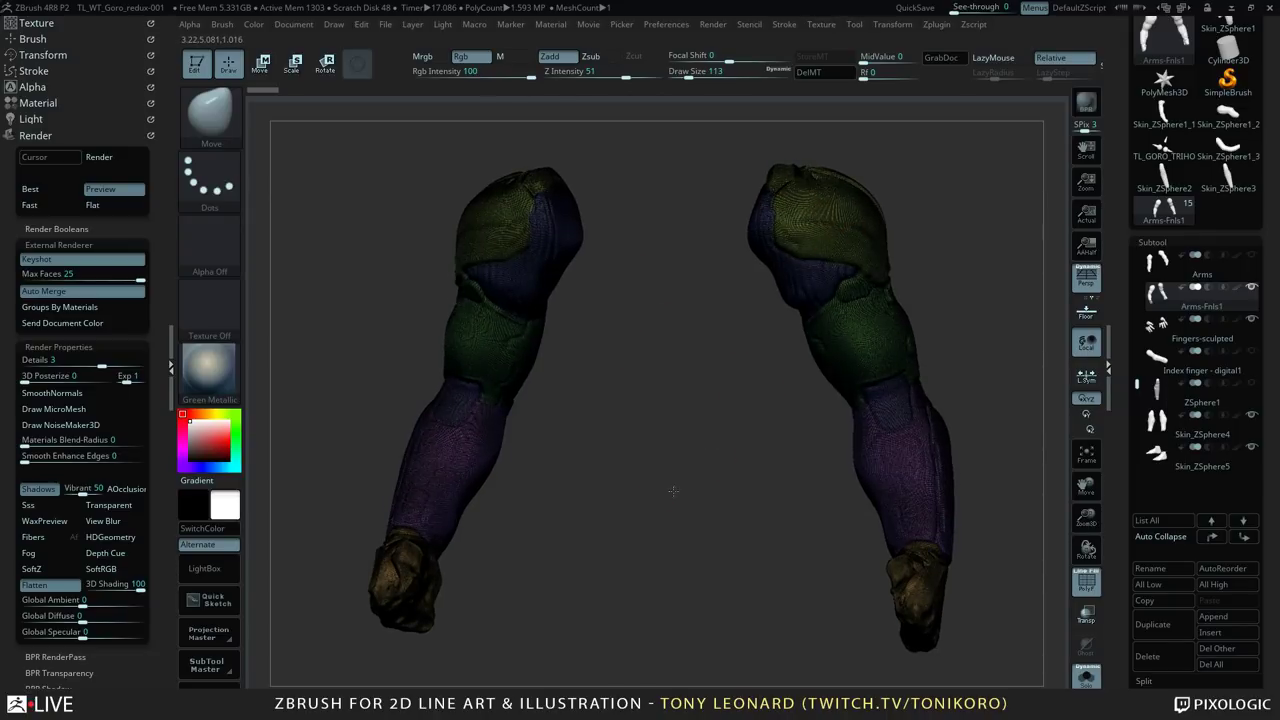
{"action": "left_click_drag", "start_coordinate": [673, 491], "coordinate": [704, 332]}
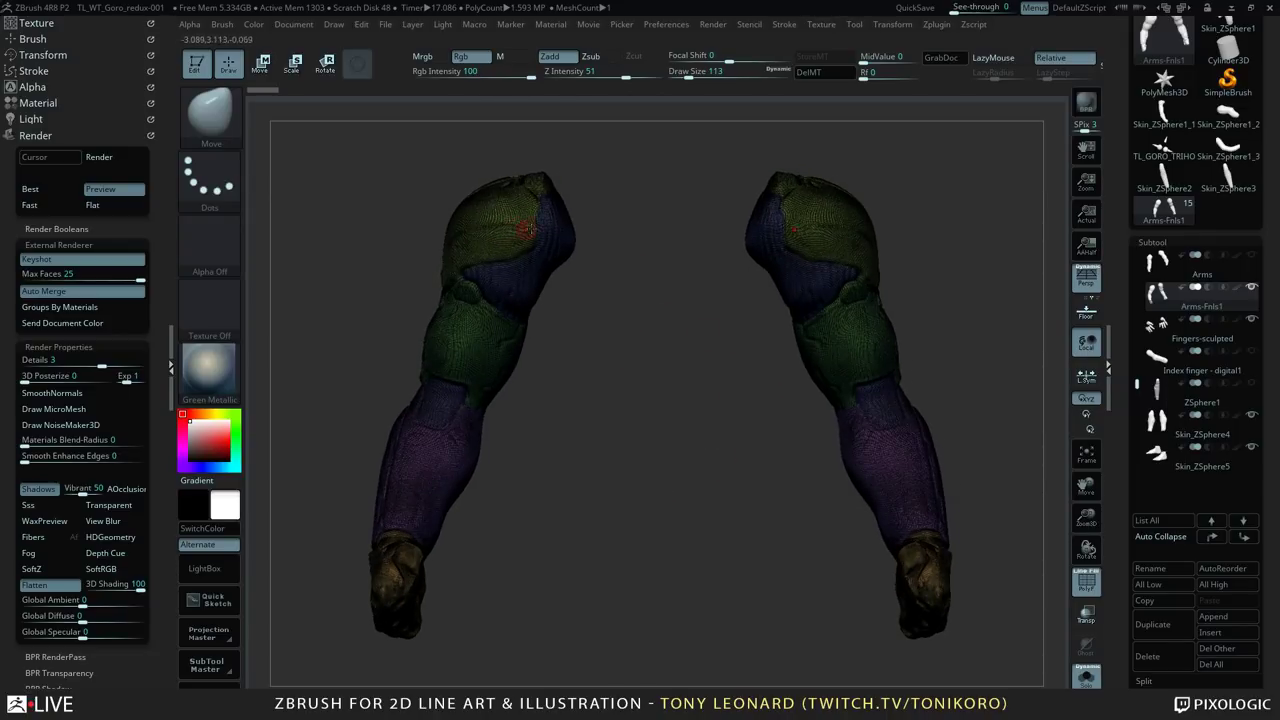
{"action": "left_click_drag", "start_coordinate": [599, 376], "coordinate": [614, 441]}
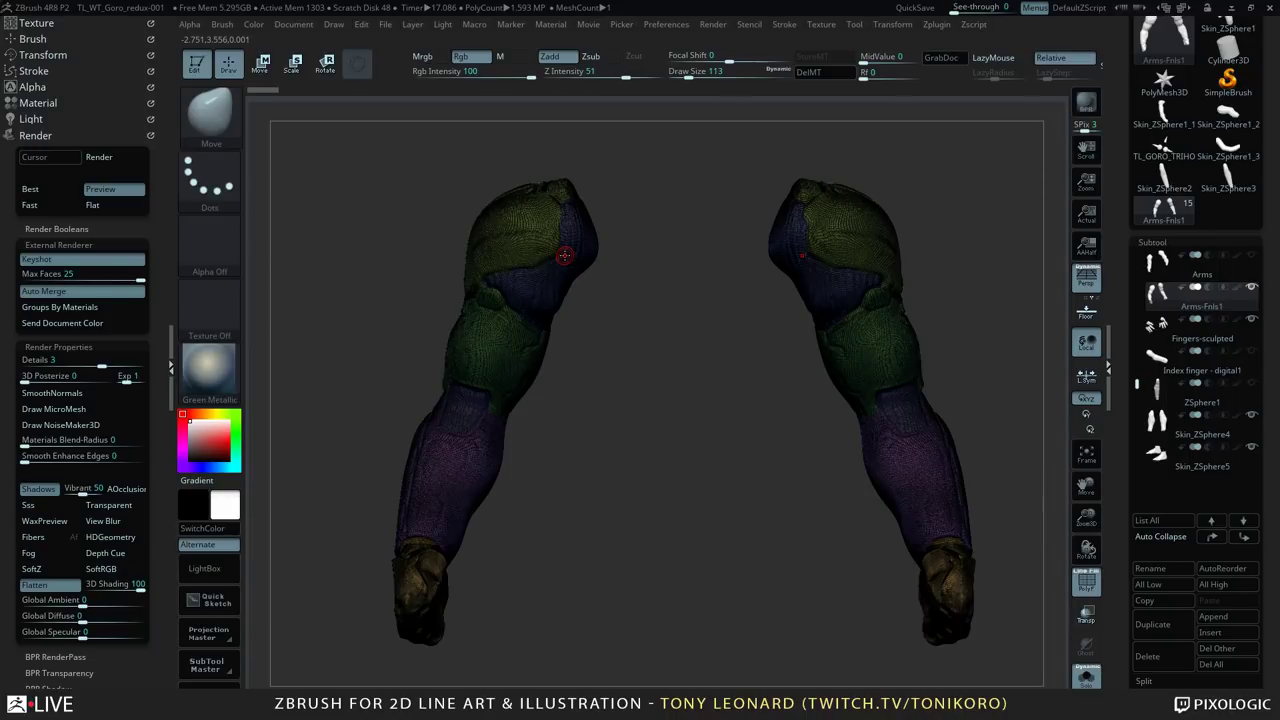
{"action": "left_click_drag", "start_coordinate": [670, 488], "coordinate": [664, 472]}
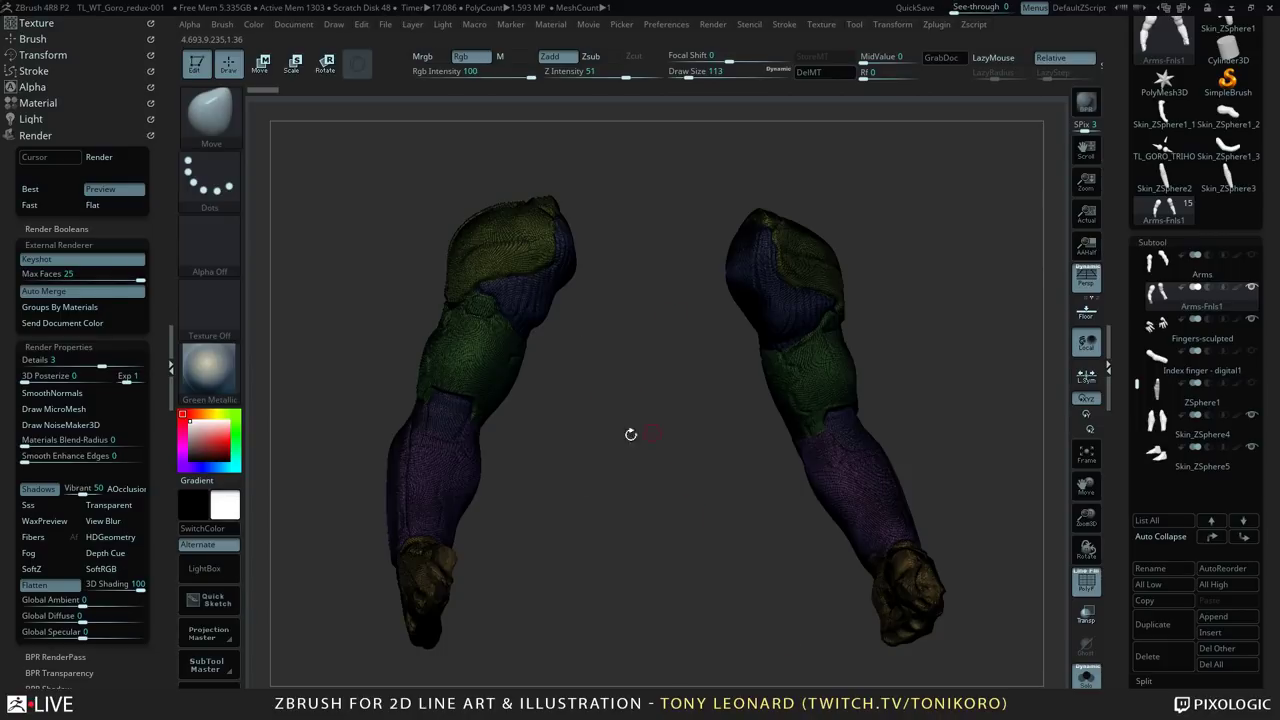
{"action": "left_click_drag", "start_coordinate": [651, 369], "coordinate": [669, 383]}
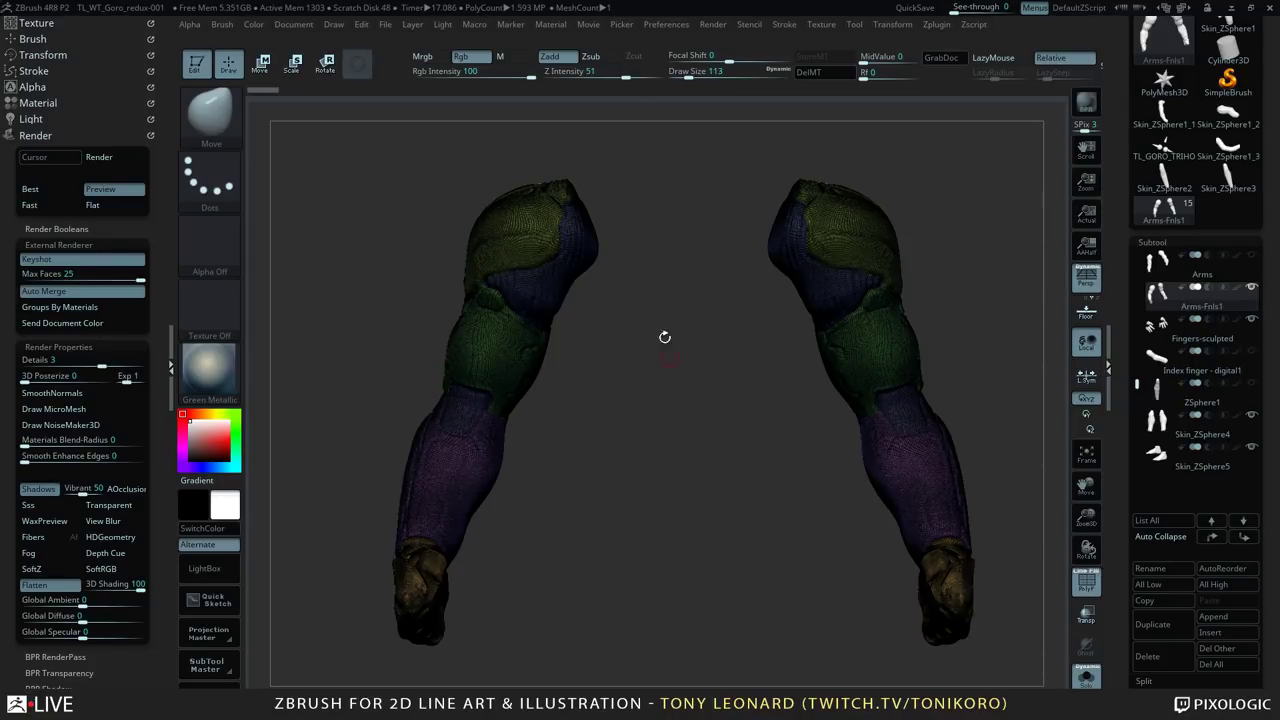
{"action": "mouse_move", "coordinate": [670, 395]}
{"action": "left_mouse_down"}
{"action": "mouse_move", "coordinate": [690, 400]}
{"action": "mouse_move", "coordinate": [677, 404]}
{"action": "left_mouse_up"}
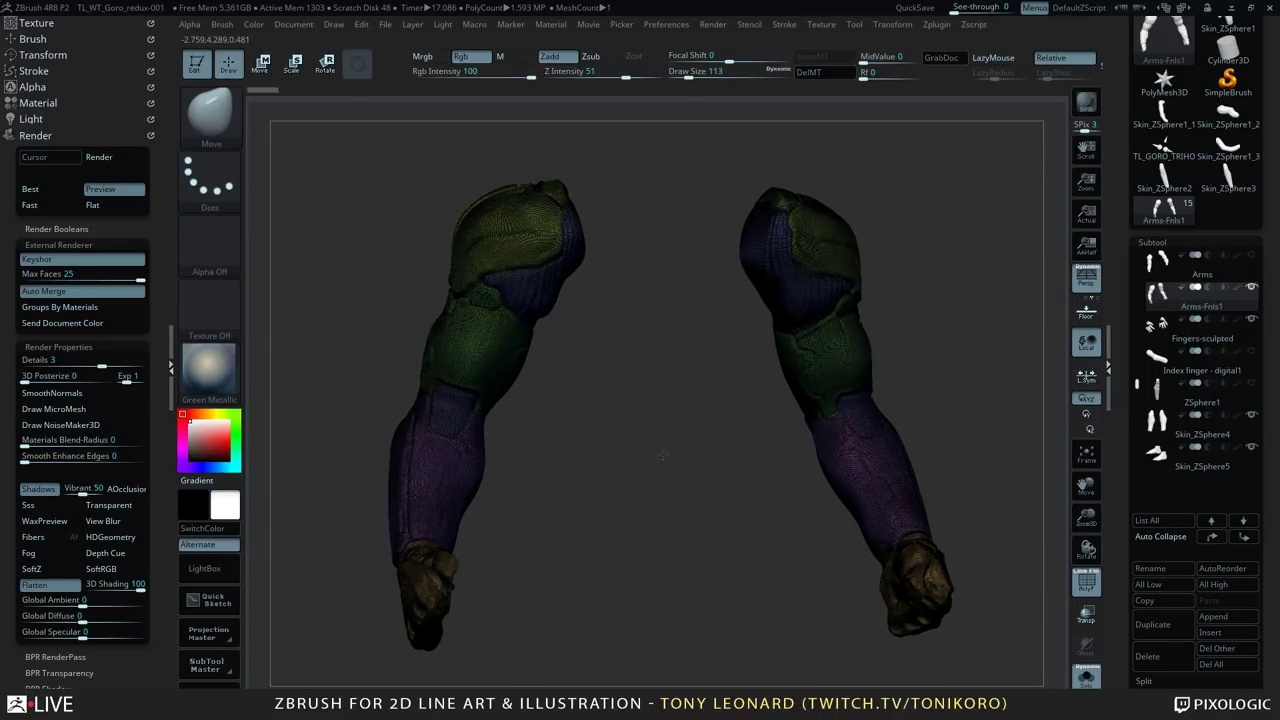
{"action": "left_click_drag", "start_coordinate": [662, 455], "coordinate": [590, 318]}
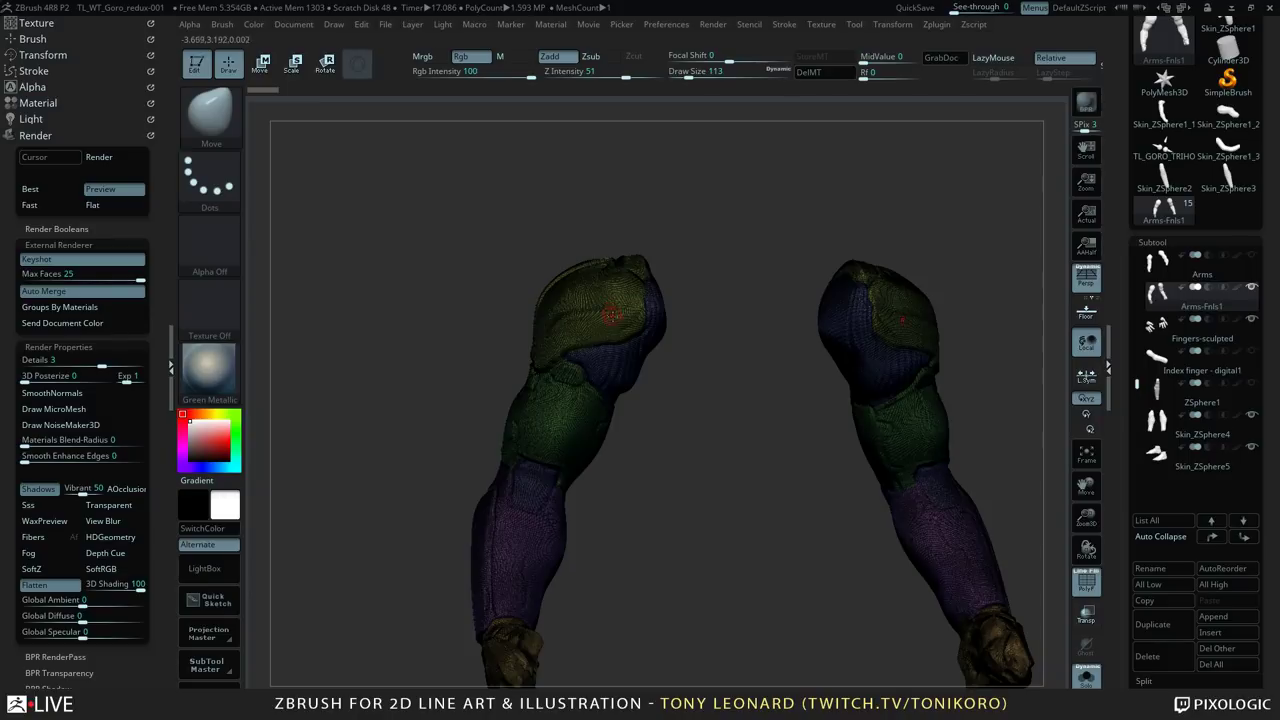
Step: Isolate the shoulder polygroup, attempt a split, then unhide the rest of the arms
{"action": "left_click", "coordinate": [623, 301], "text": "ctrl+shift"}
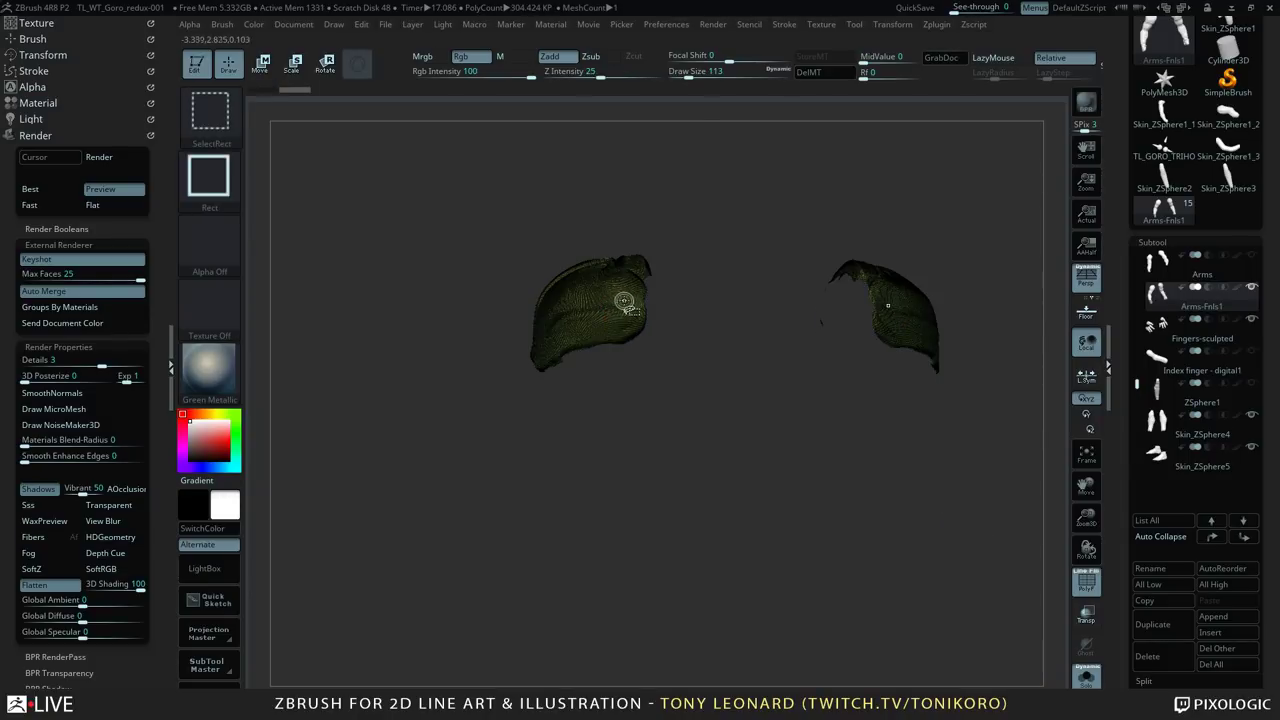
{"action": "left_click_drag", "start_coordinate": [780, 463], "coordinate": [777, 496]}
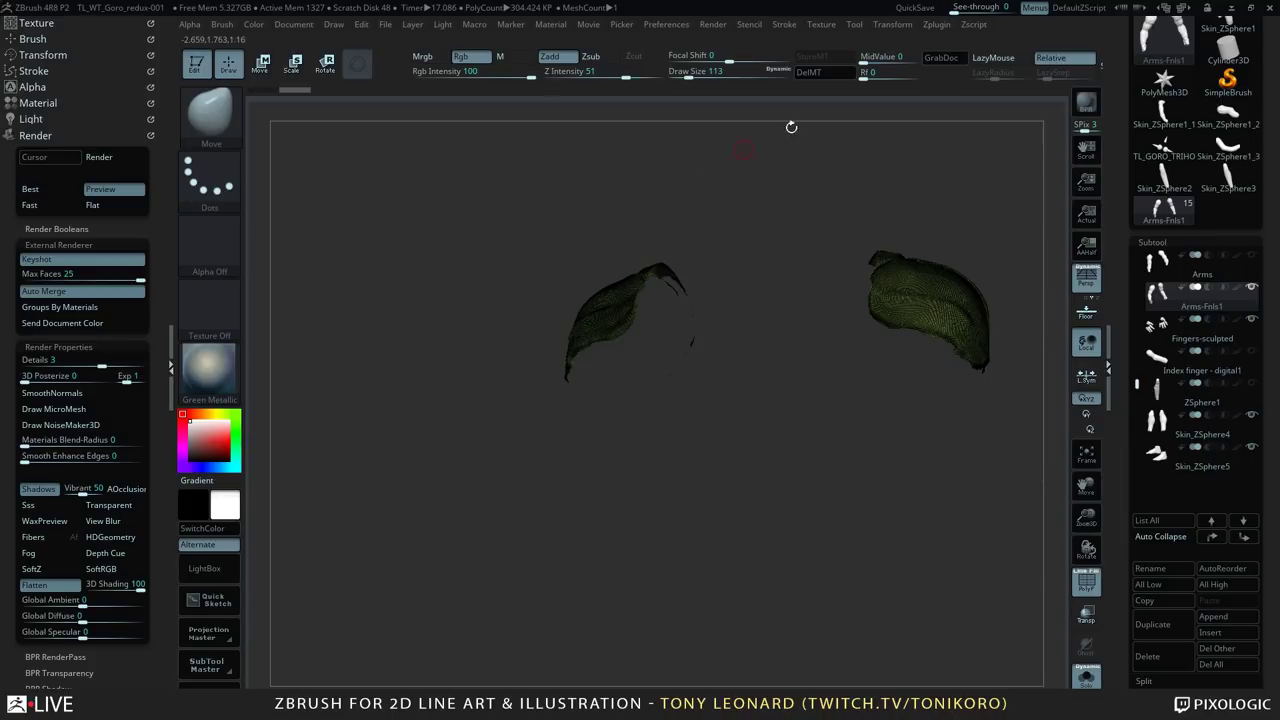
{"action": "left_click_drag", "start_coordinate": [1085, 65], "coordinate": [670, 65]}
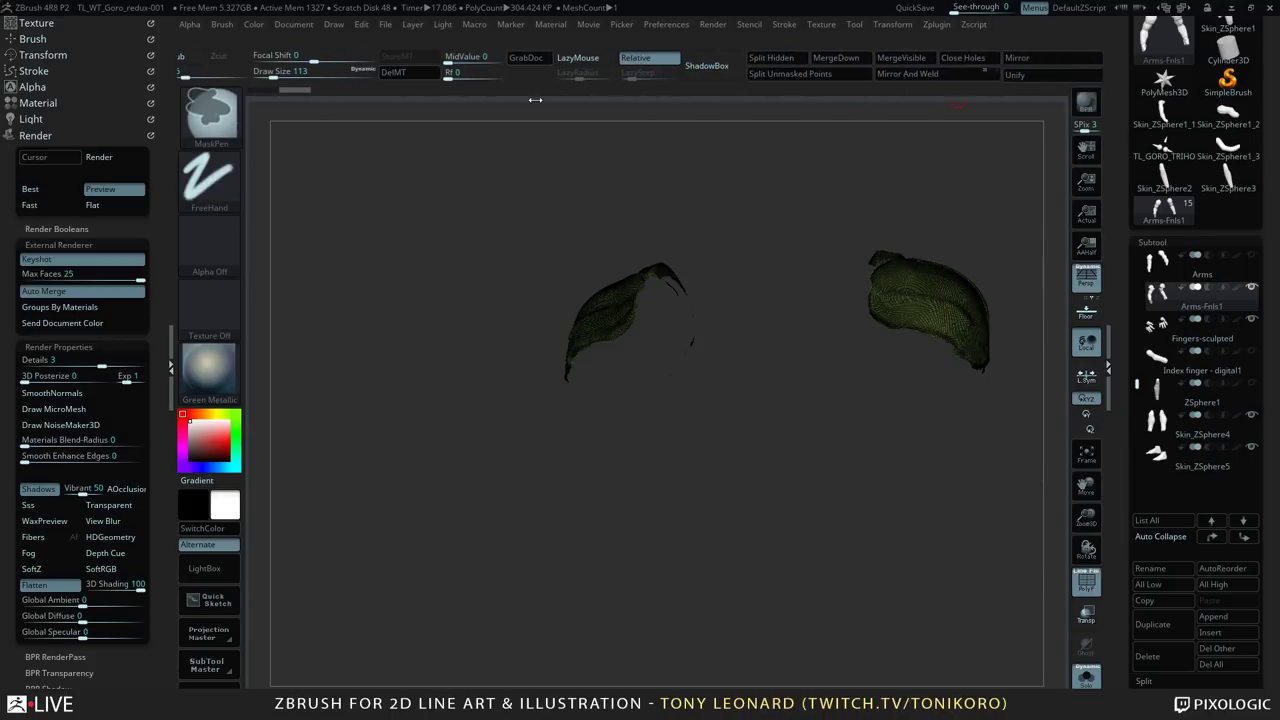
{"action": "left_click", "coordinate": [767, 60]}
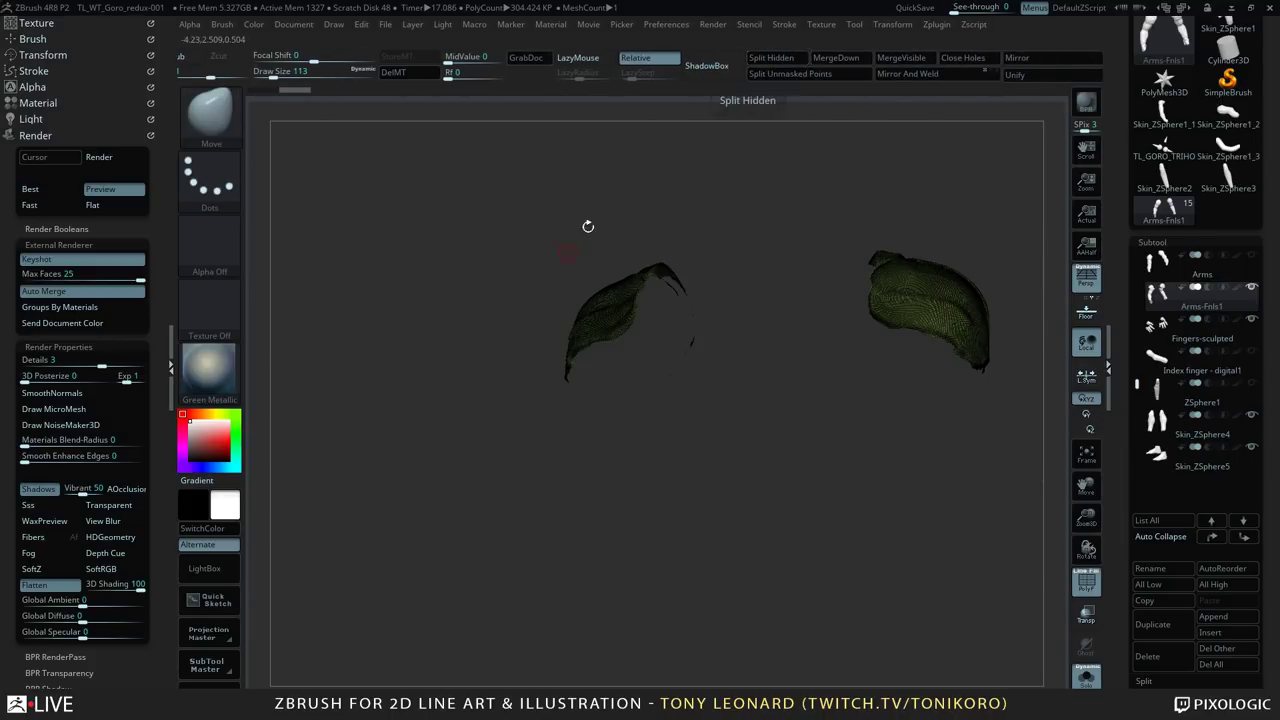
{"action": "key", "text": "ctrl+shift"}
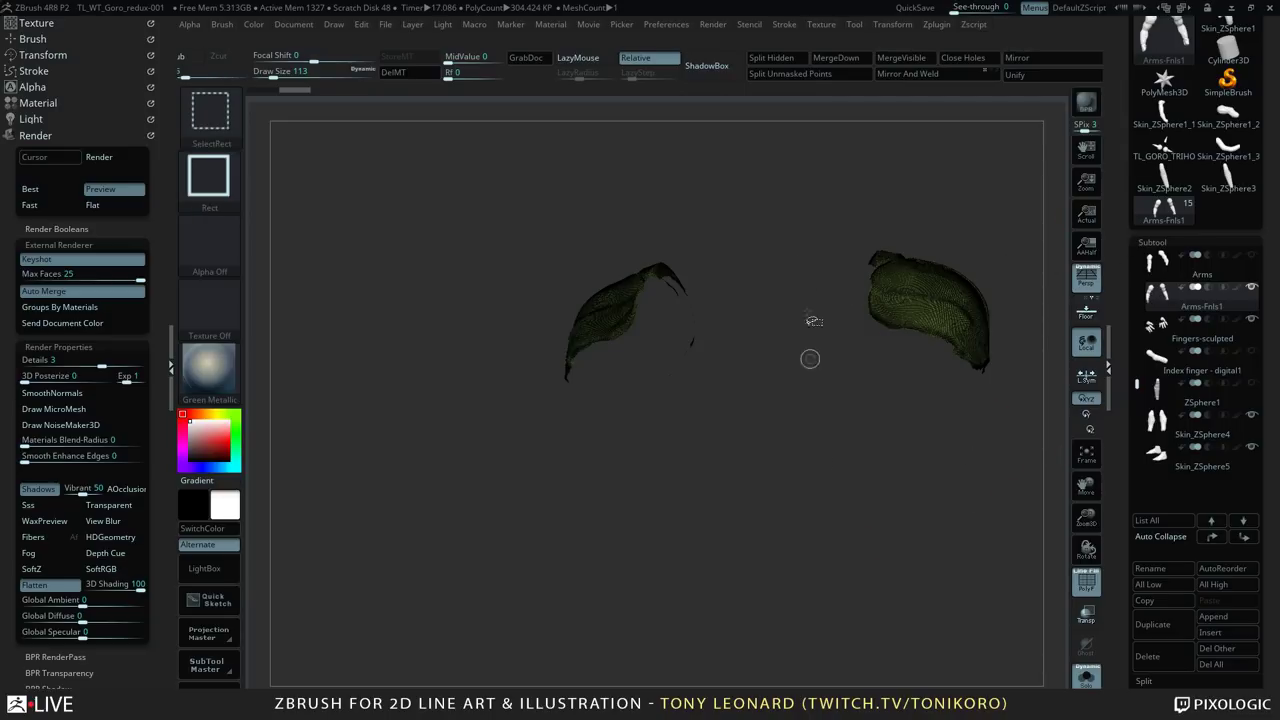
{"action": "left_click", "coordinate": [802, 219], "text": "ctrl+shift"}
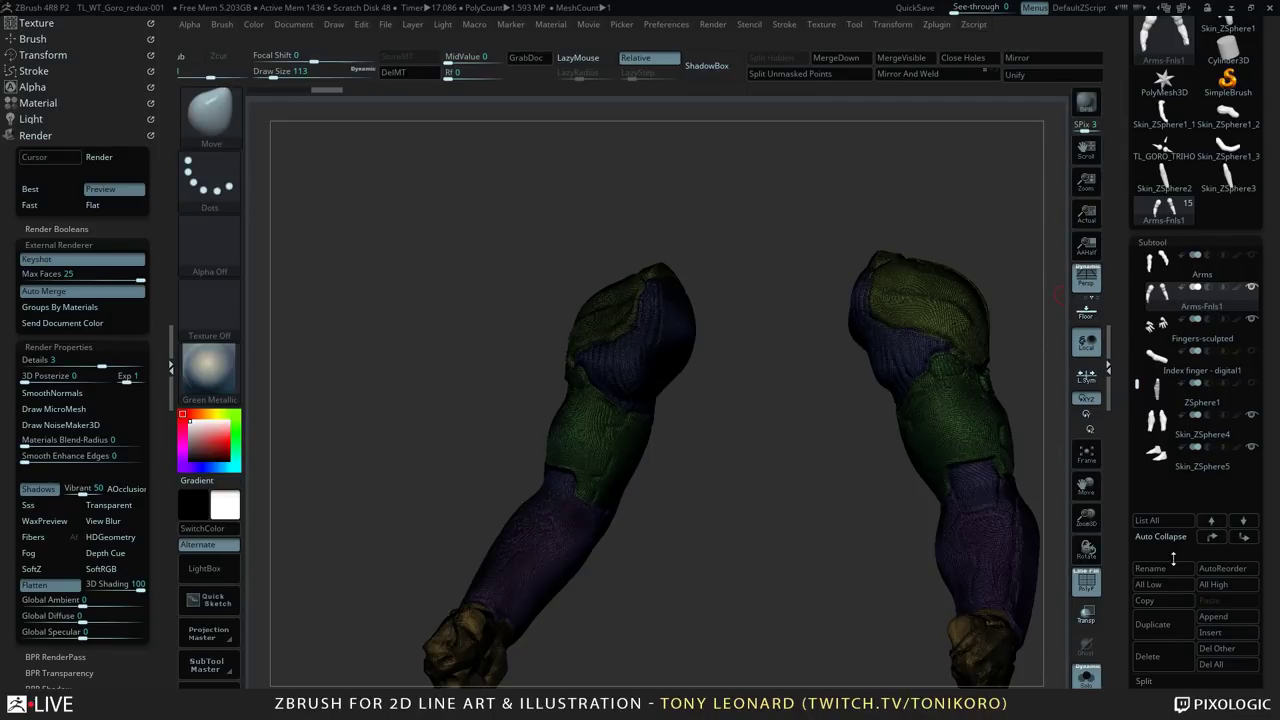
Step: Duplicate the arms subtool, isolate the green shoulder polygroup and split it off with Split Hidden
{"action": "left_click", "coordinate": [1160, 624]}
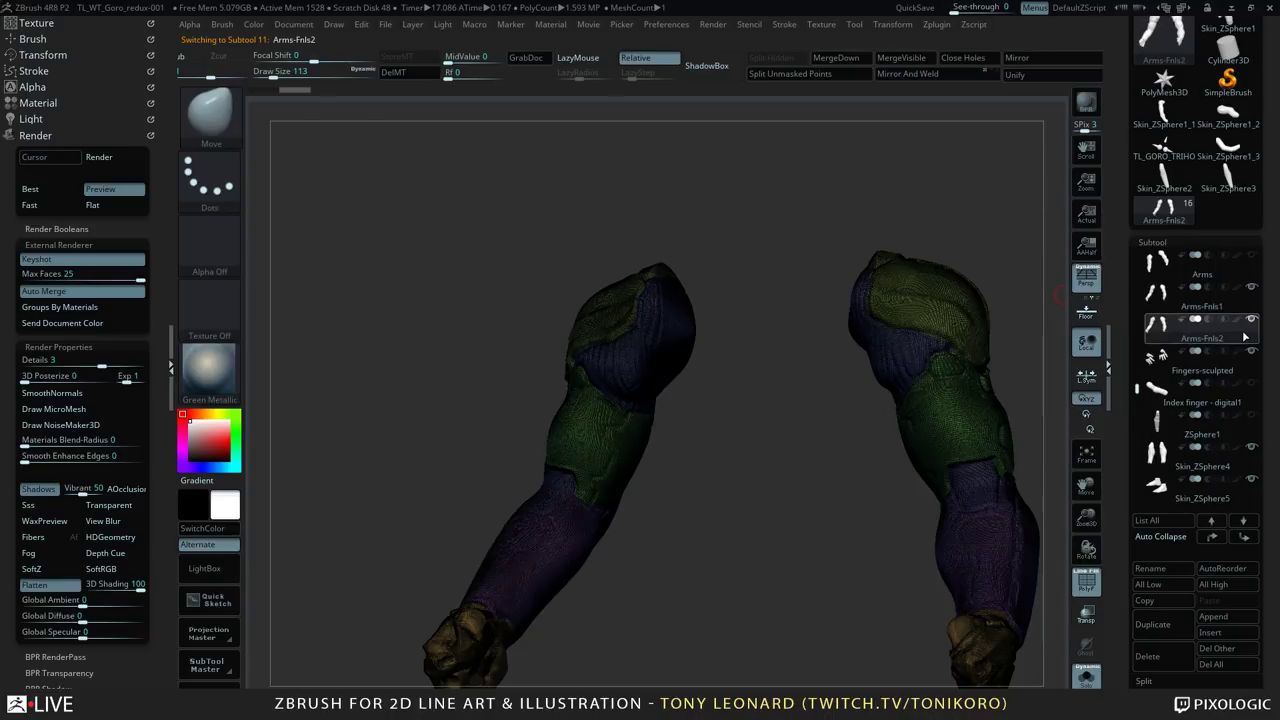
{"action": "mouse_move", "coordinate": [1147, 295]}
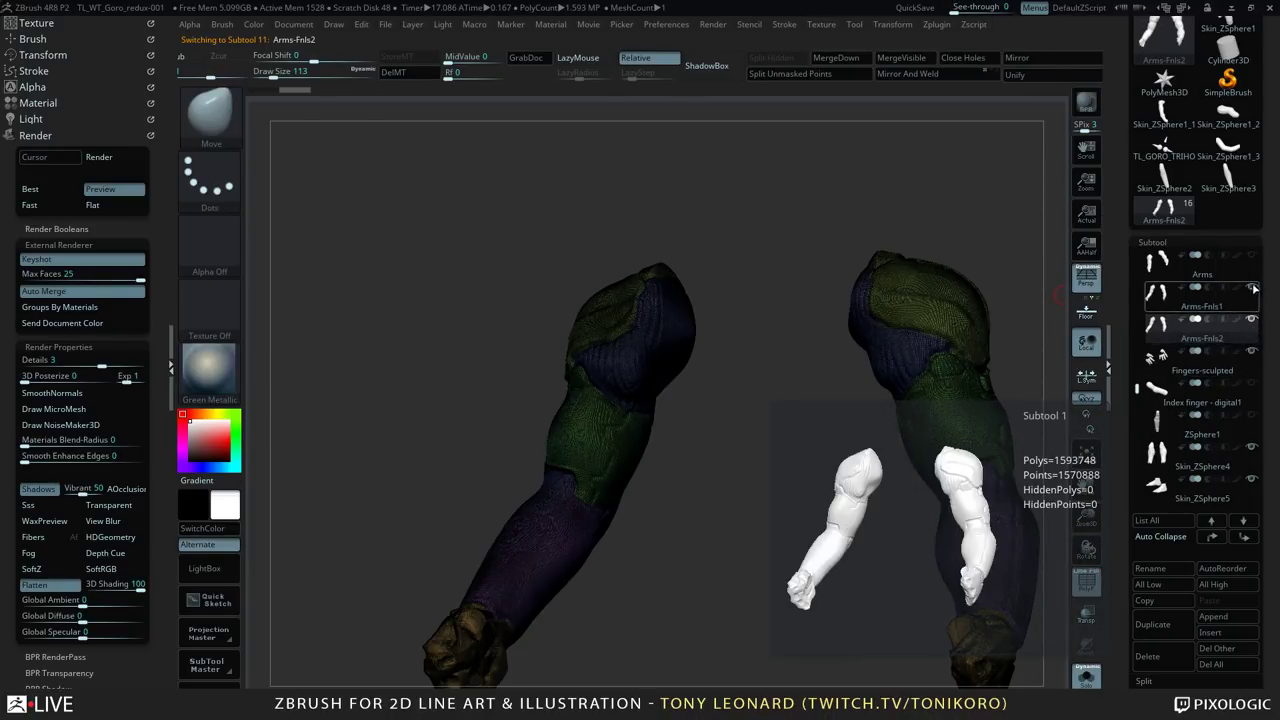
{"action": "left_click", "coordinate": [615, 317], "text": "ctrl+shift"}
{"action": "left_click_drag", "start_coordinate": [780, 463], "coordinate": [806, 509]}
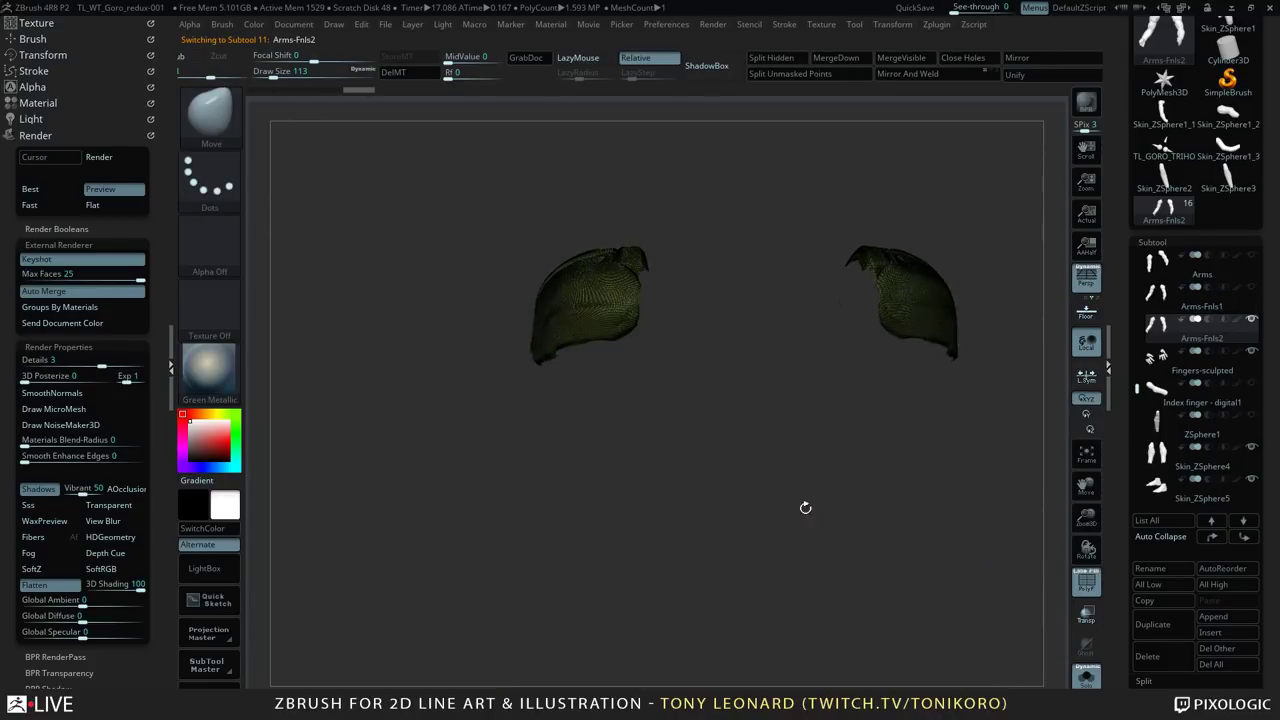
{"action": "left_click", "coordinate": [785, 58]}
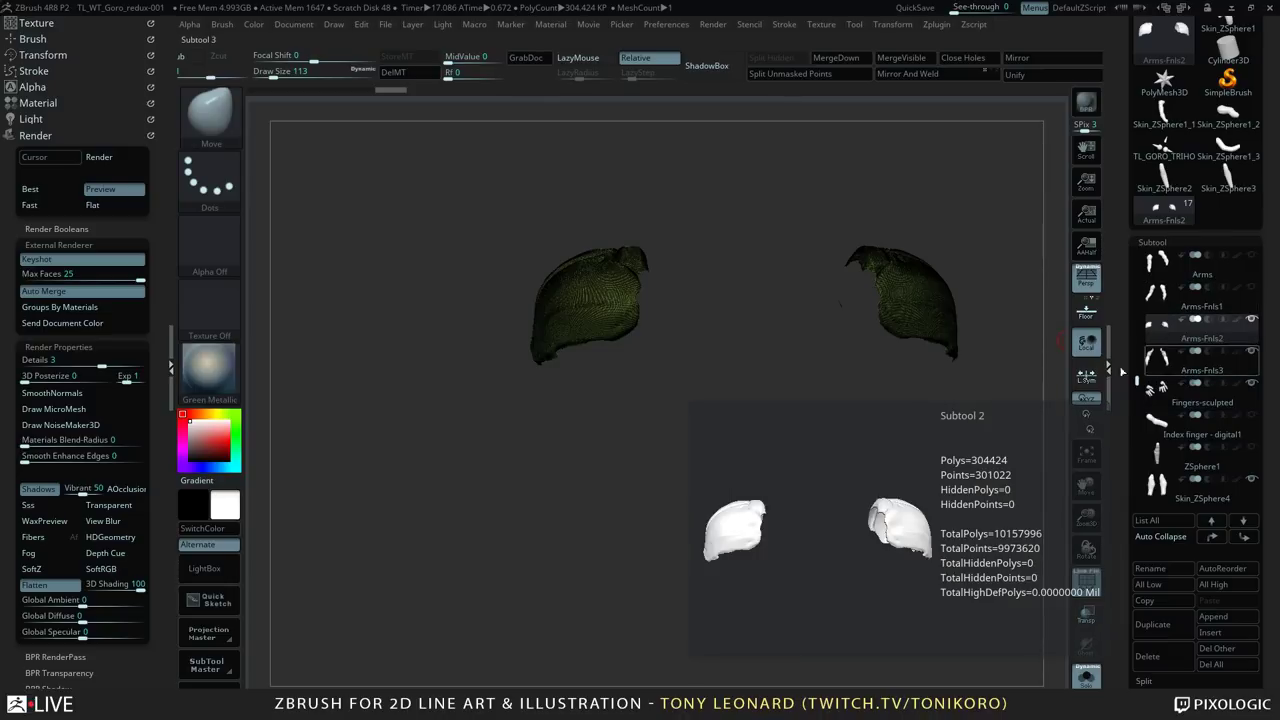
{"action": "left_click_drag", "start_coordinate": [777, 463], "coordinate": [763, 429]}
{"action": "left_click_drag", "start_coordinate": [791, 502], "coordinate": [663, 480]}
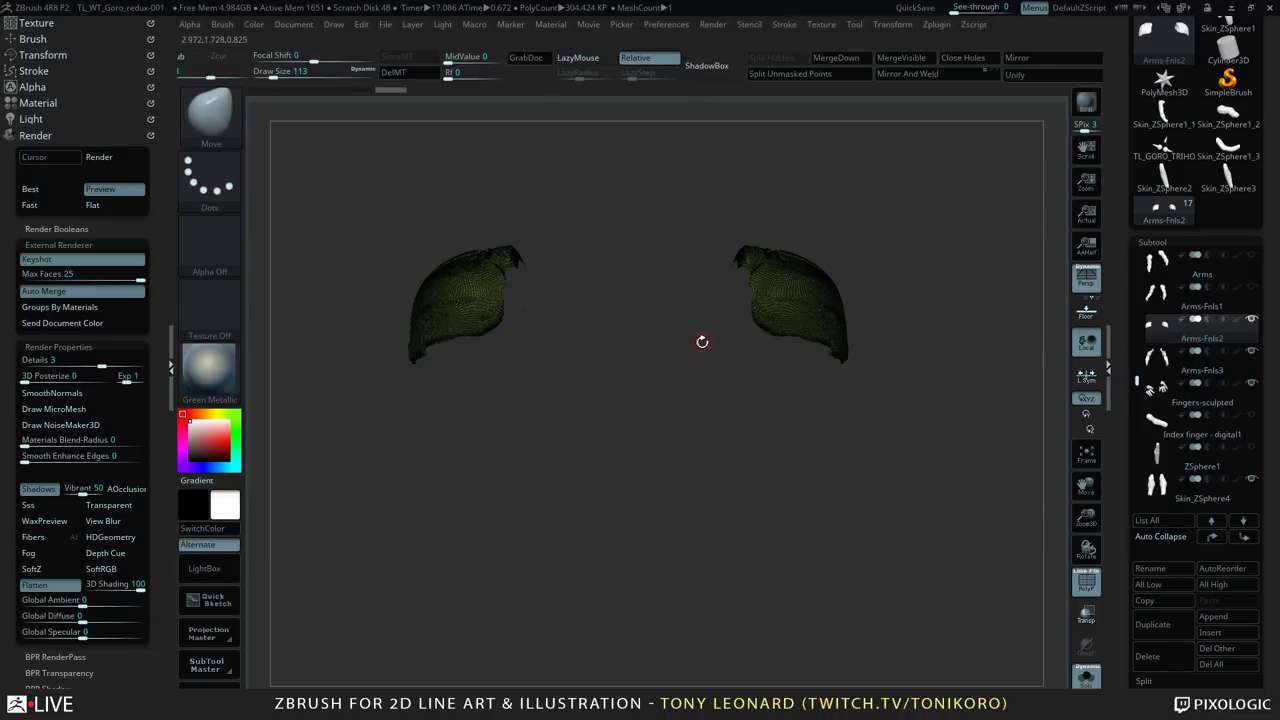
Step: Hide the right-hand shoulder pad with a Ctrl+Shift+Alt selection rectangle
{"action": "left_click", "coordinate": [35, 135]}
{"action": "left_click", "coordinate": [43, 55]}
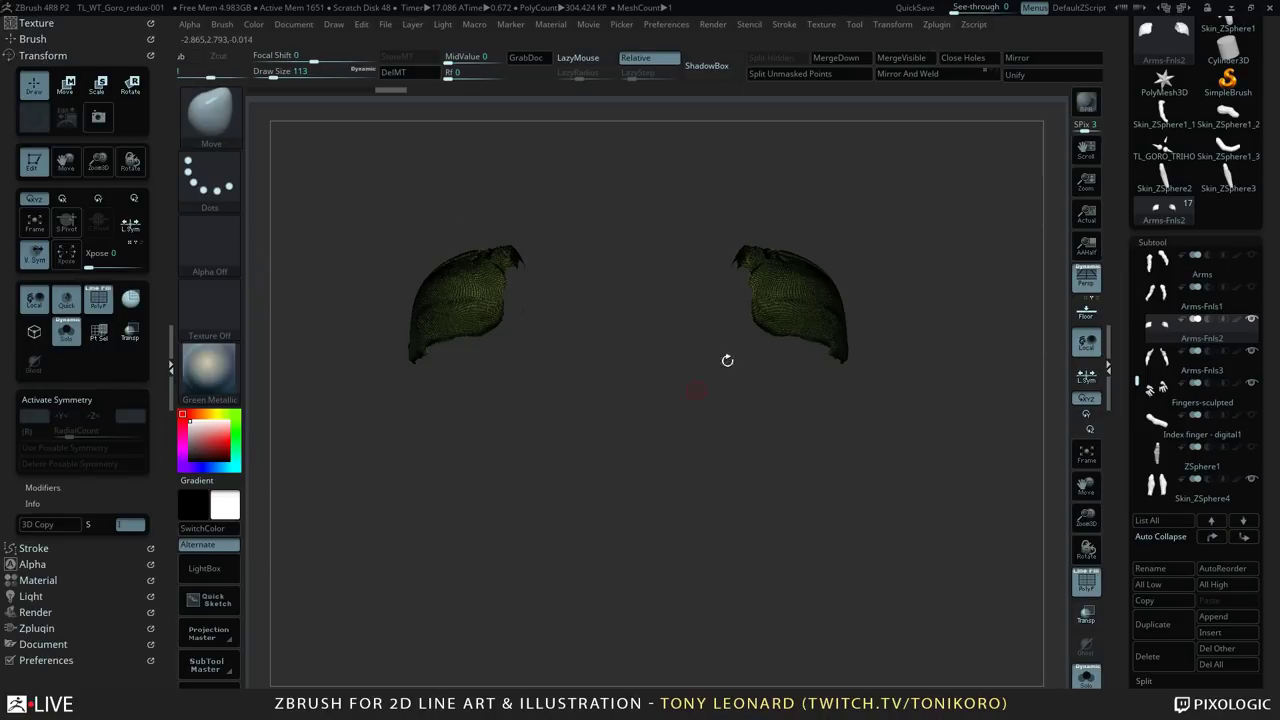
{"action": "left_click_drag", "start_coordinate": [694, 195], "coordinate": [916, 469], "text": "ctrl+shift"}
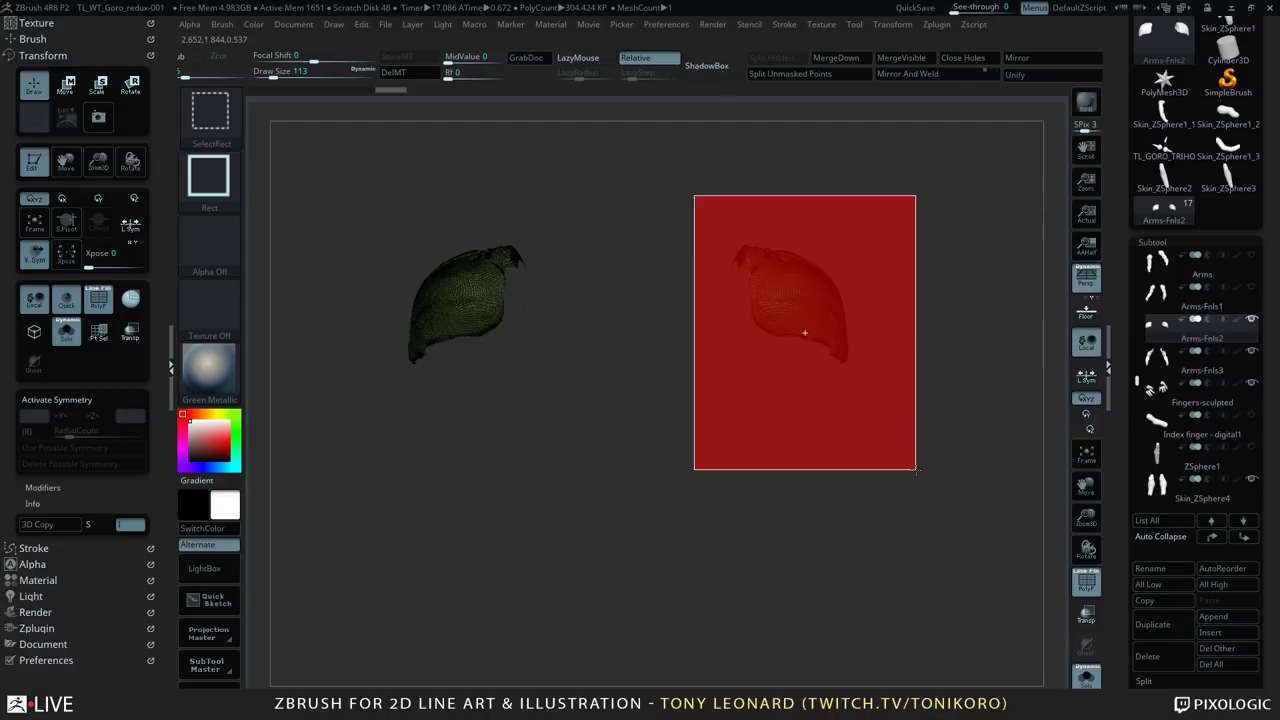
{"action": "mouse_move", "coordinate": [916, 470]}
{"action": "left_mouse_down", "text": "ctrl+alt+shift"}
{"action": "mouse_move", "coordinate": [851, 369]}
{"action": "mouse_move", "coordinate": [914, 441]}
{"action": "left_mouse_up", "text": "ctrl+alt+shift"}
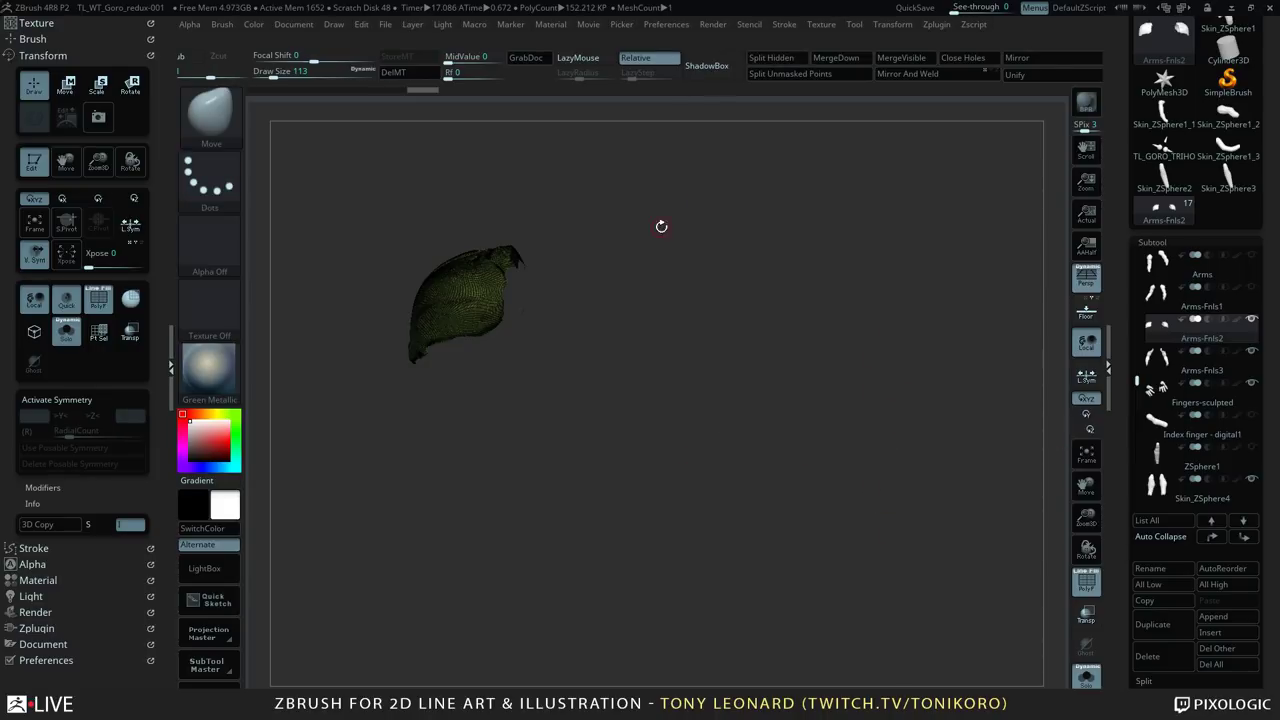
{"action": "scroll", "coordinate": [1133, 453], "scroll_direction": "down", "scroll_amount": 5}
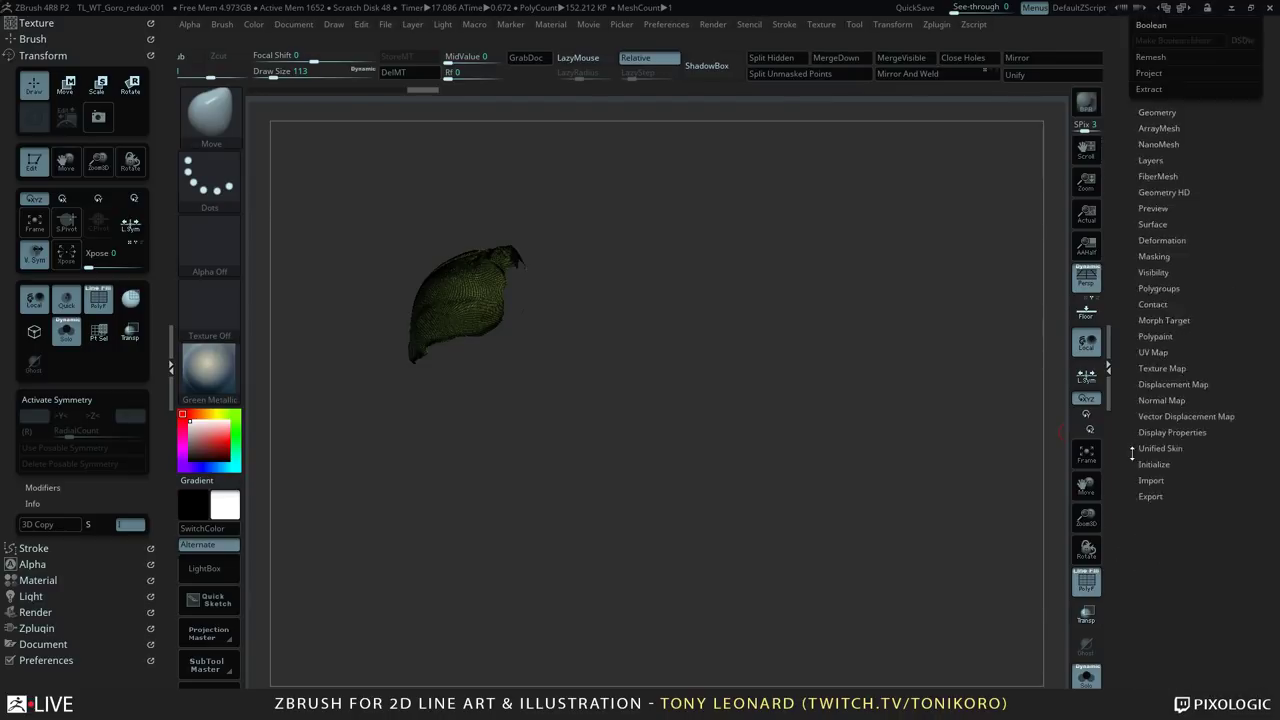
{"action": "scroll", "coordinate": [1133, 453], "scroll_direction": "up", "scroll_amount": 2}
Step: Delete the hidden pad with Del Hidden and turn the remaining pad to face front
{"action": "left_click", "coordinate": [1158, 170]}
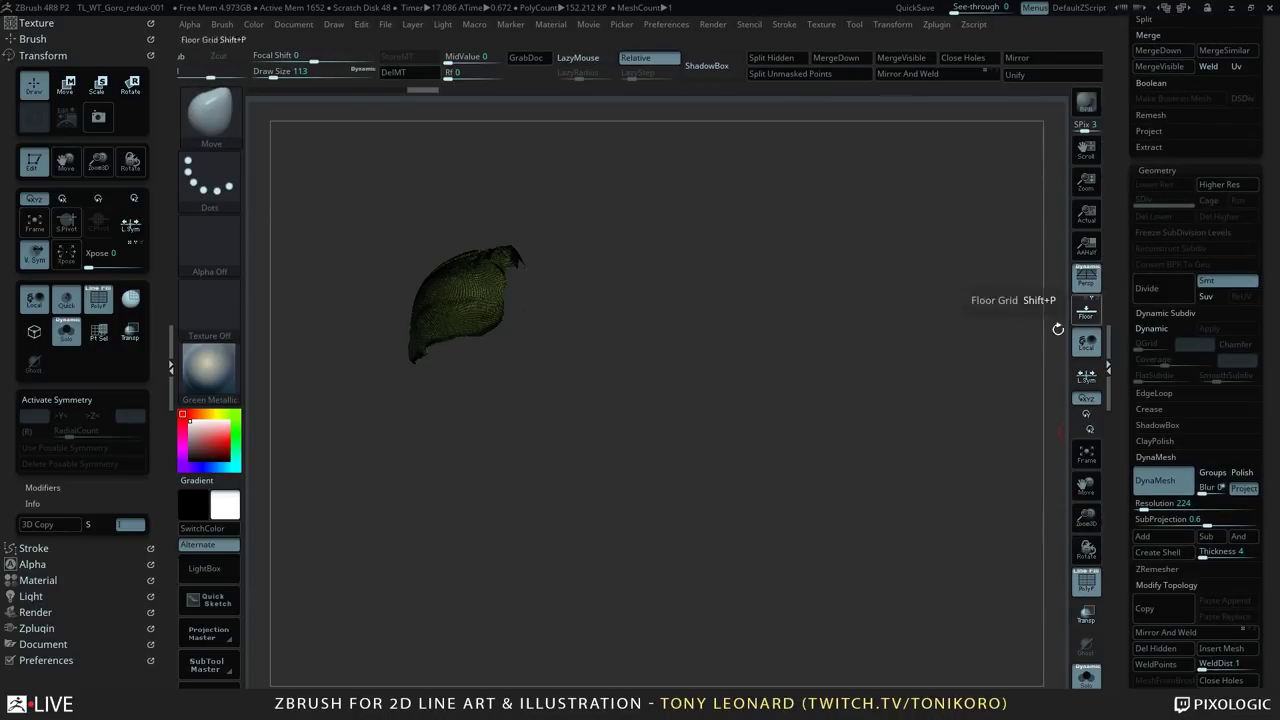
{"action": "scroll", "coordinate": [1187, 447], "scroll_direction": "down", "scroll_amount": 3}
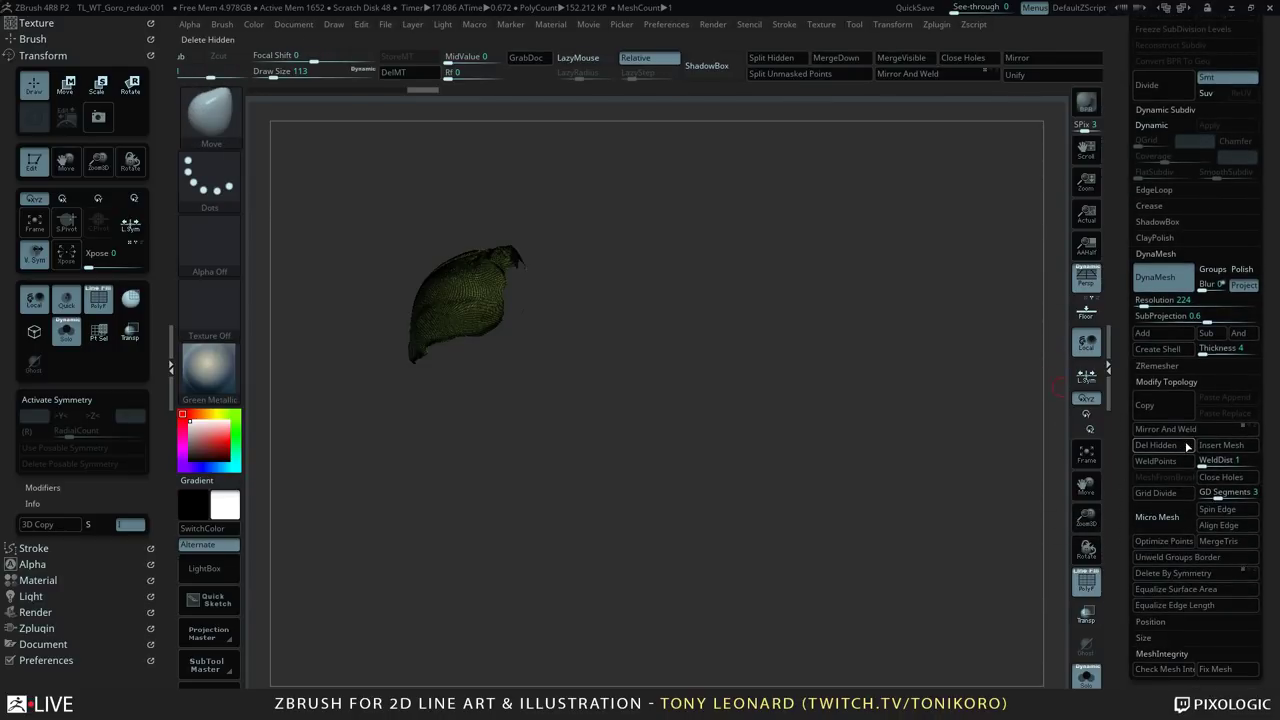
{"action": "left_click", "coordinate": [1180, 448]}
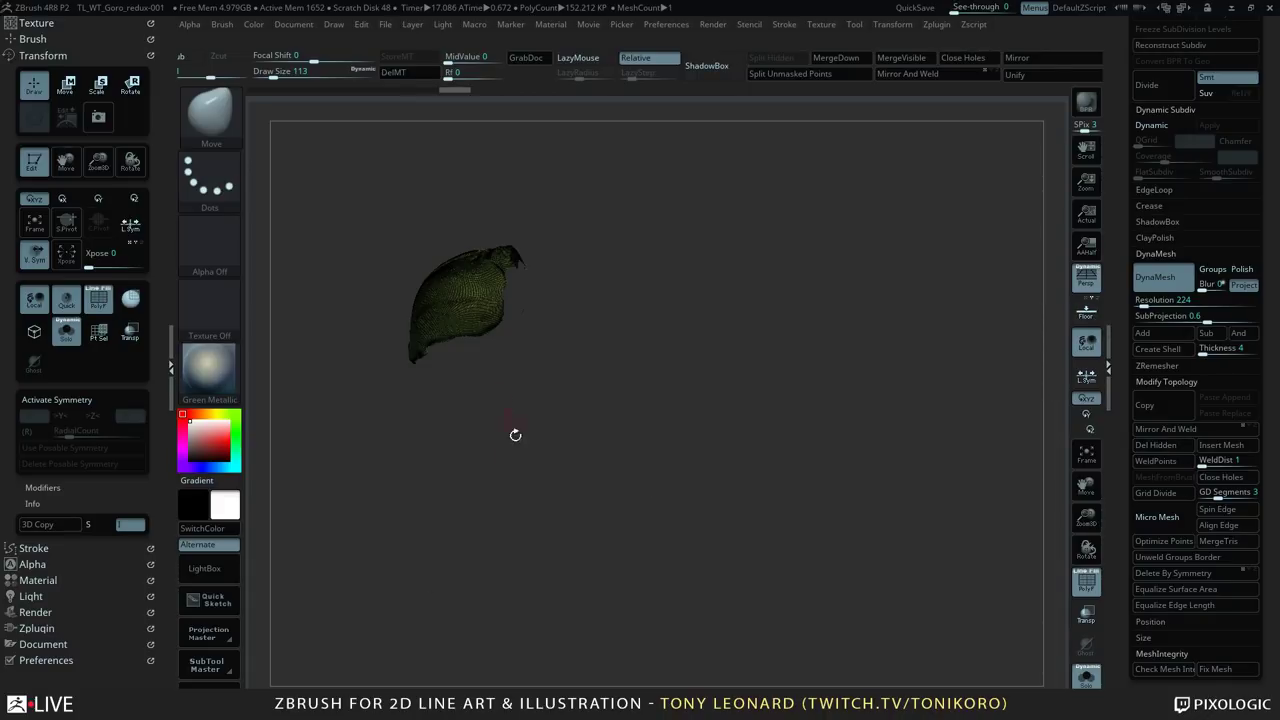
{"action": "left_click_drag", "start_coordinate": [663, 405], "coordinate": [690, 408]}
{"action": "left_click_drag", "start_coordinate": [631, 384], "coordinate": [780, 425], "text": "alt"}
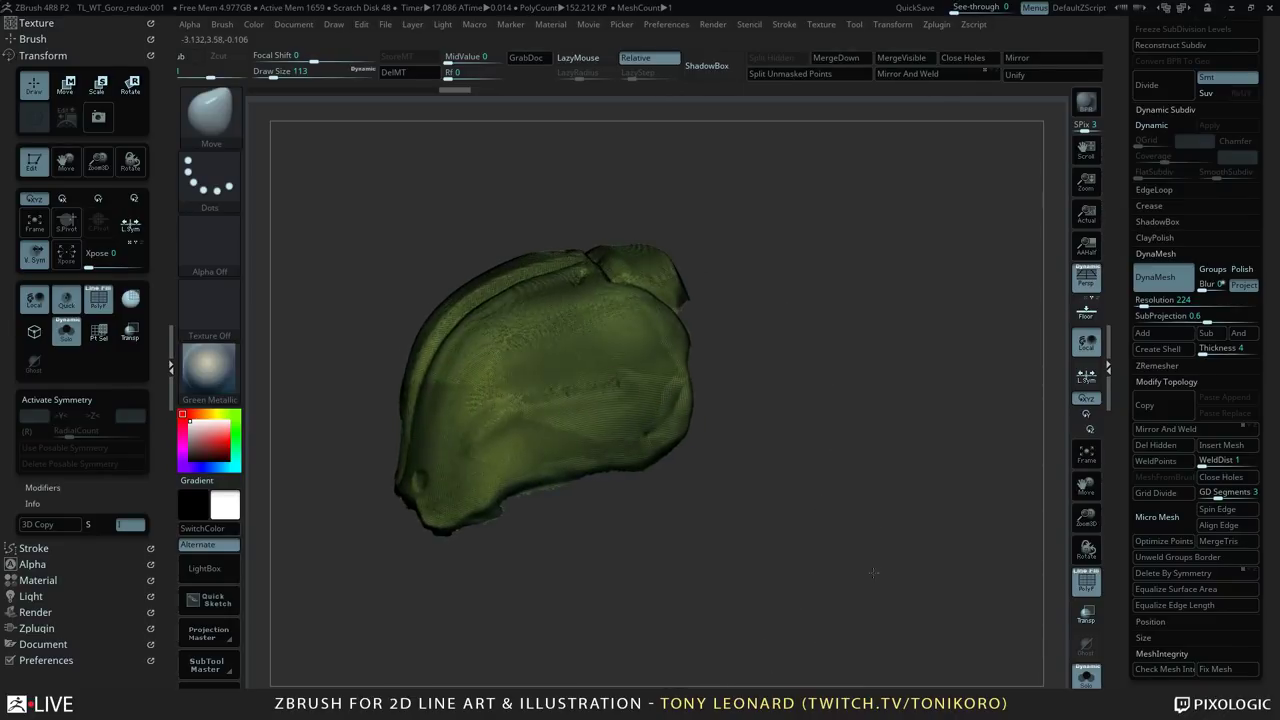
{"action": "left_click_drag", "start_coordinate": [1132, 400], "coordinate": [1125, 517]}
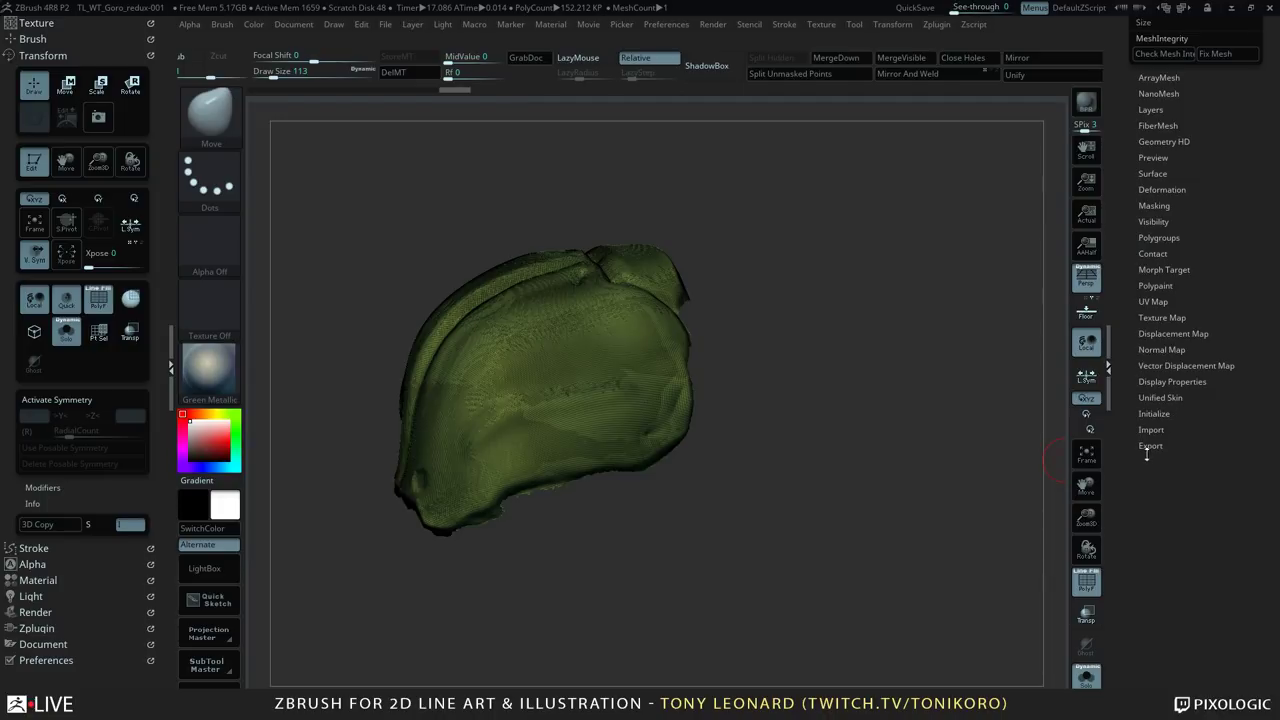
Step: Turn on Double in Display Properties and orbit the pad to check both sides render
{"action": "left_click", "coordinate": [1170, 381]}
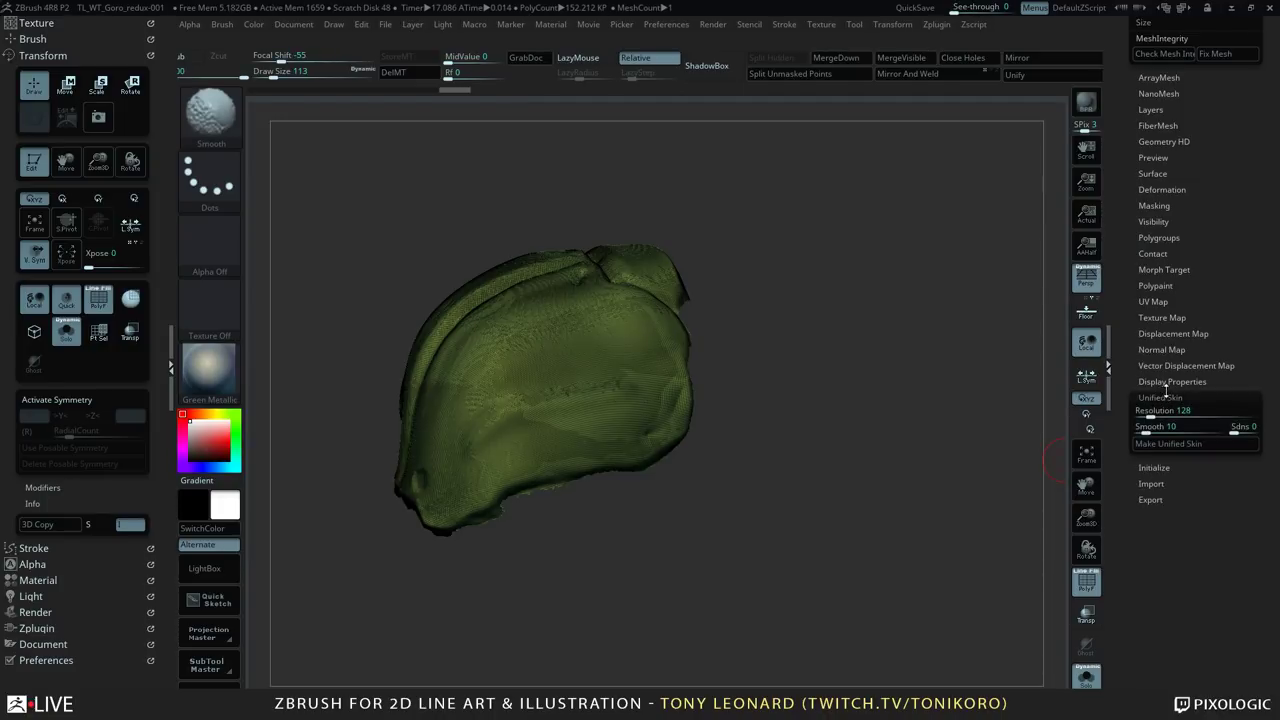
{"action": "left_click", "coordinate": [1160, 483]}
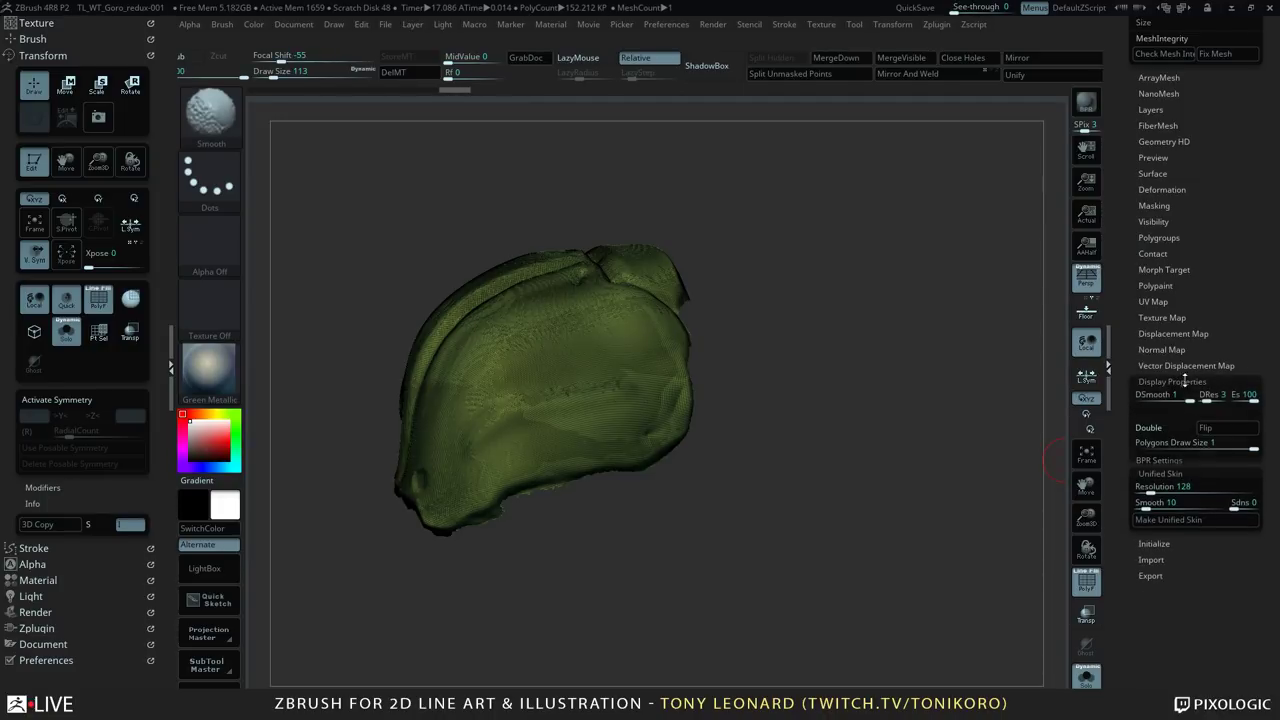
{"action": "left_click", "coordinate": [1177, 438]}
{"action": "mouse_move", "coordinate": [889, 494]}
{"action": "left_mouse_down"}
{"action": "mouse_move", "coordinate": [975, 402]}
{"action": "mouse_move", "coordinate": [971, 514]}
{"action": "mouse_move", "coordinate": [990, 503]}
{"action": "mouse_move", "coordinate": [985, 468]}
{"action": "mouse_move", "coordinate": [971, 489]}
{"action": "mouse_move", "coordinate": [957, 429]}
{"action": "mouse_move", "coordinate": [960, 449]}
{"action": "mouse_move", "coordinate": [972, 436]}
{"action": "mouse_move", "coordinate": [969, 463]}
{"action": "mouse_move", "coordinate": [937, 484]}
{"action": "mouse_move", "coordinate": [891, 403]}
{"action": "mouse_move", "coordinate": [889, 509]}
{"action": "left_mouse_up"}
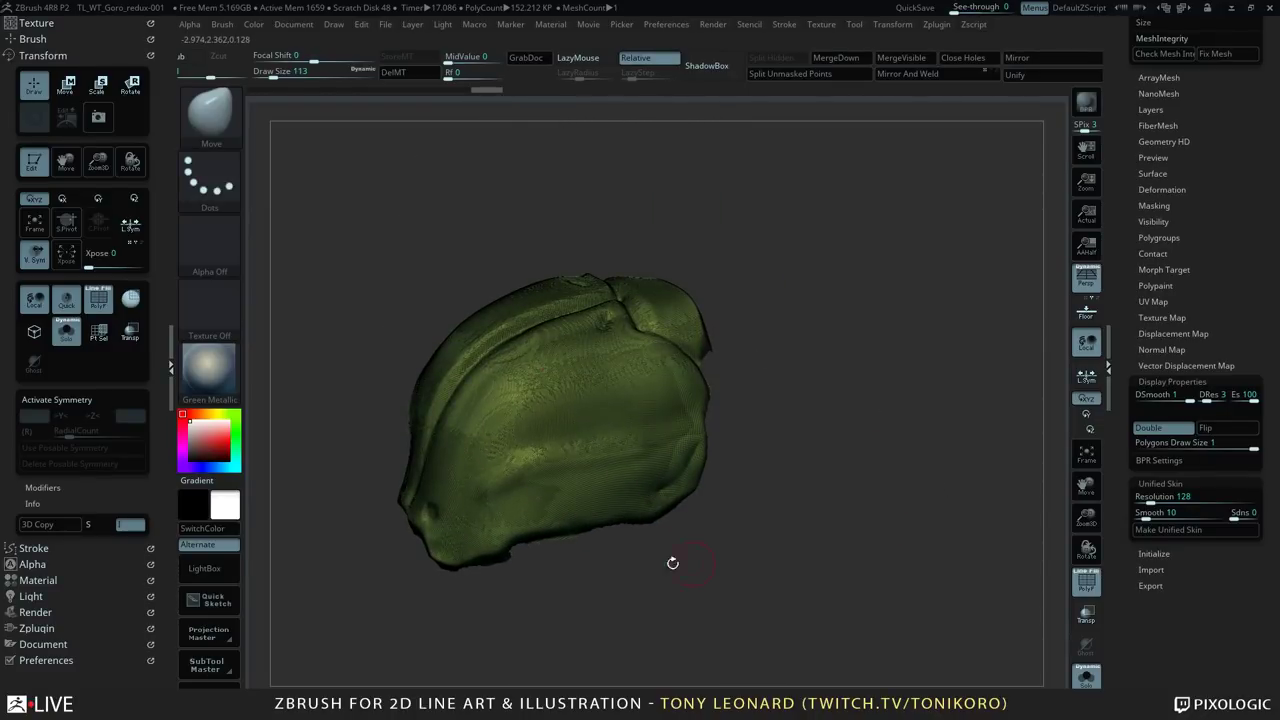
{"action": "left_click_drag", "start_coordinate": [860, 411], "coordinate": [931, 563]}
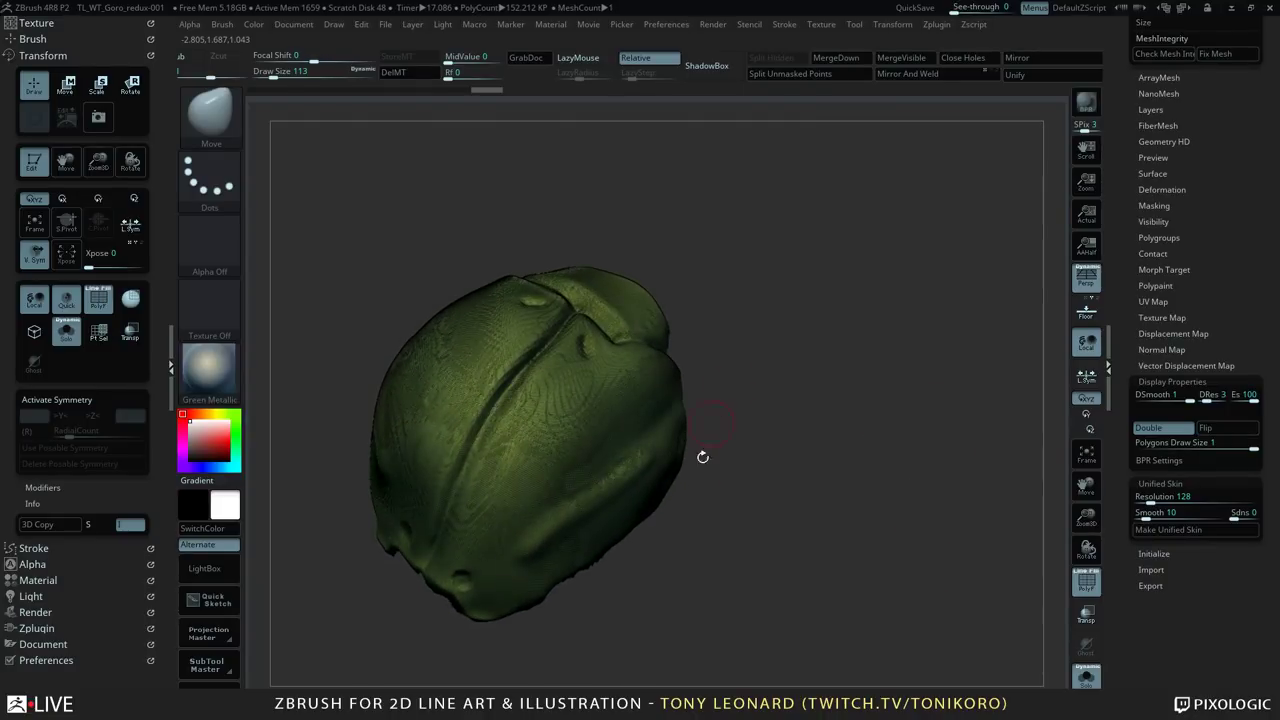
{"action": "mouse_move", "coordinate": [823, 582]}
{"action": "left_mouse_down", "text": "alt"}
{"action": "mouse_move", "coordinate": [800, 528]}
{"action": "mouse_move", "coordinate": [893, 525]}
{"action": "mouse_move", "coordinate": [883, 482]}
{"action": "mouse_move", "coordinate": [895, 505]}
{"action": "mouse_move", "coordinate": [885, 537]}
{"action": "mouse_move", "coordinate": [914, 549]}
{"action": "mouse_move", "coordinate": [925, 607]}
{"action": "mouse_move", "coordinate": [891, 571]}
{"action": "left_mouse_up", "text": "alt"}
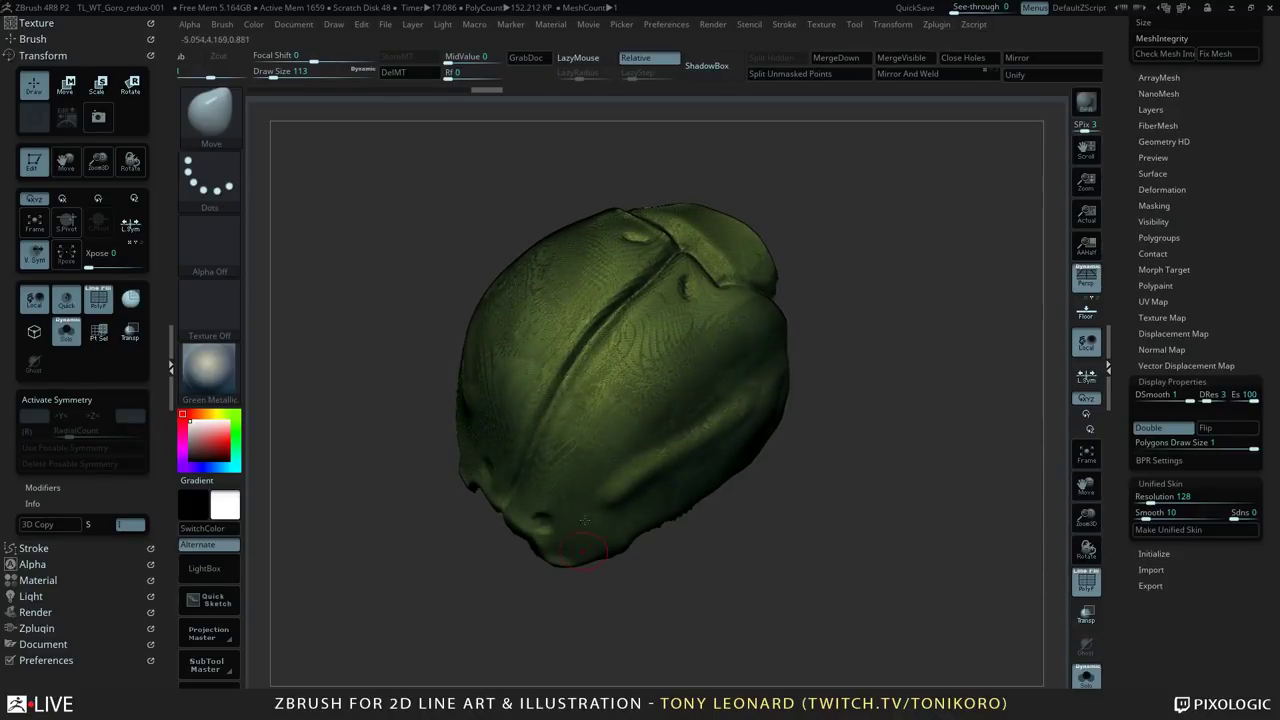
{"action": "left_click", "coordinate": [805, 158]}
{"action": "mouse_move", "coordinate": [883, 492]}
{"action": "left_mouse_down", "text": "alt"}
{"action": "mouse_move", "coordinate": [854, 557]}
{"action": "mouse_move", "coordinate": [913, 548]}
{"action": "mouse_move", "coordinate": [914, 491]}
{"action": "left_mouse_up", "text": "alt"}
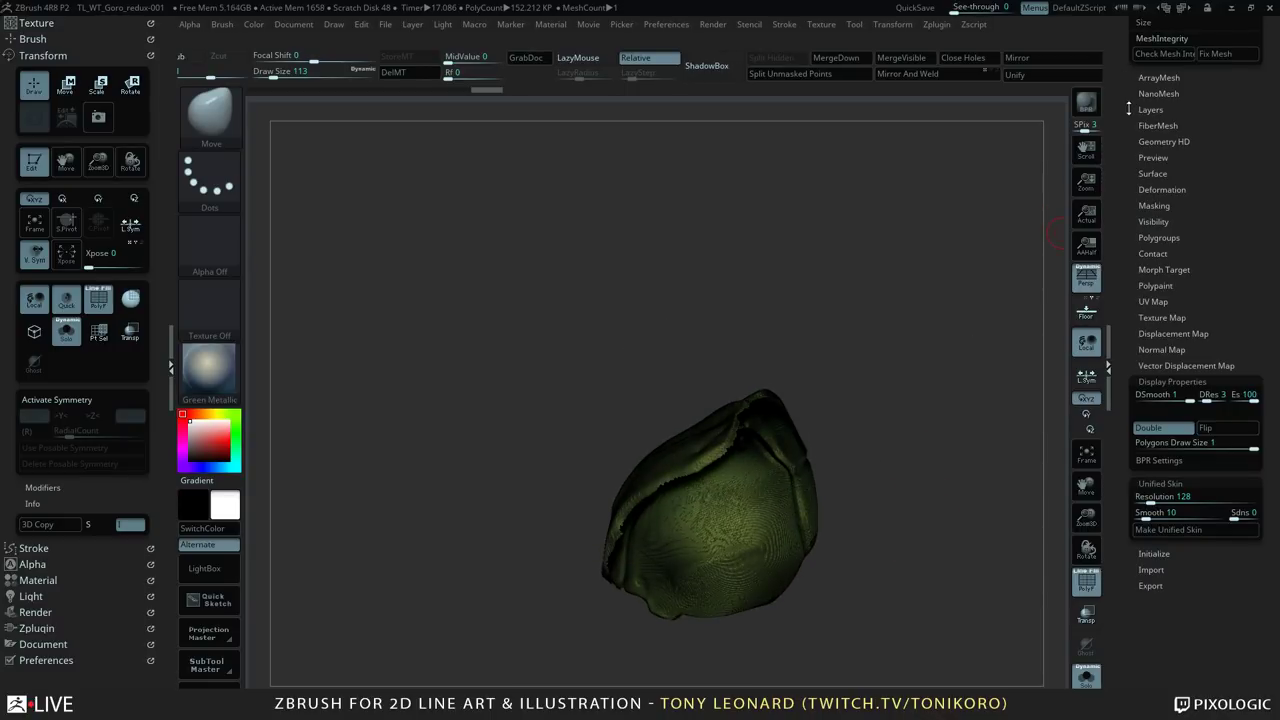
Step: Apply Close Holes to cap the pad's open underside, raising it to about 212.6 KP
{"action": "scroll", "coordinate": [1171, 413], "scroll_direction": "up", "scroll_amount": 10}
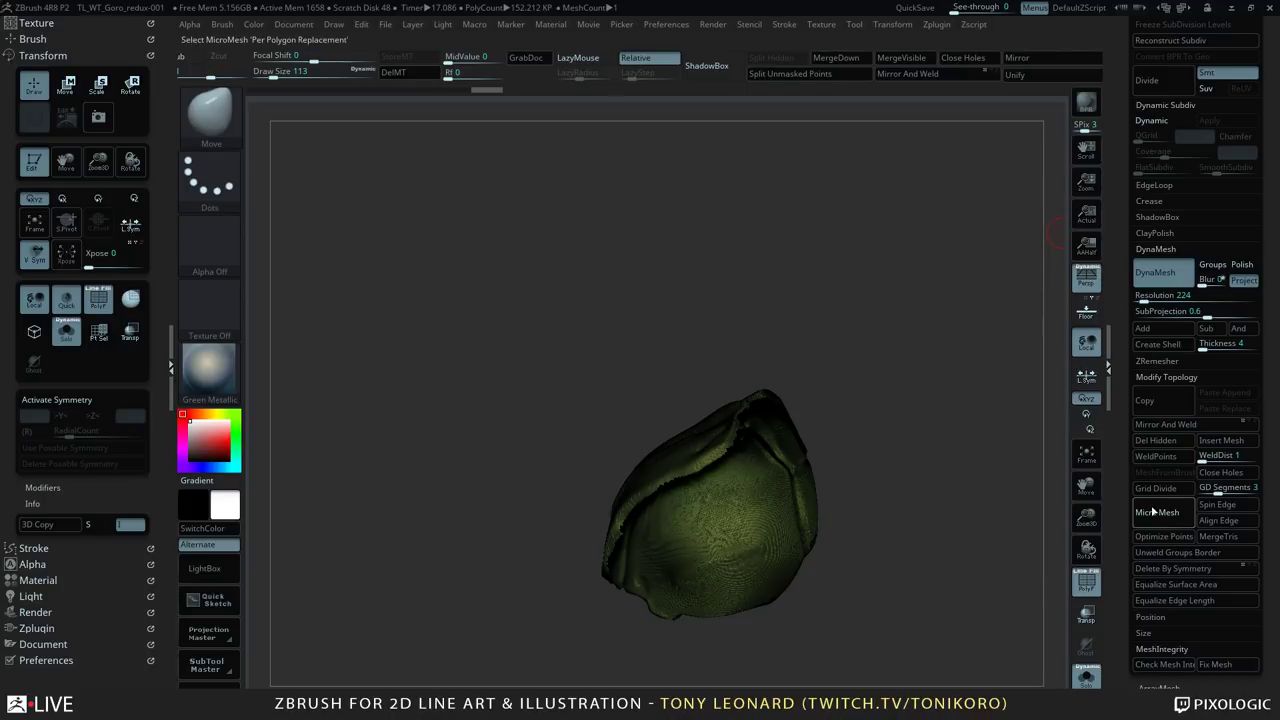
{"action": "left_click_drag", "start_coordinate": [913, 452], "coordinate": [995, 480]}
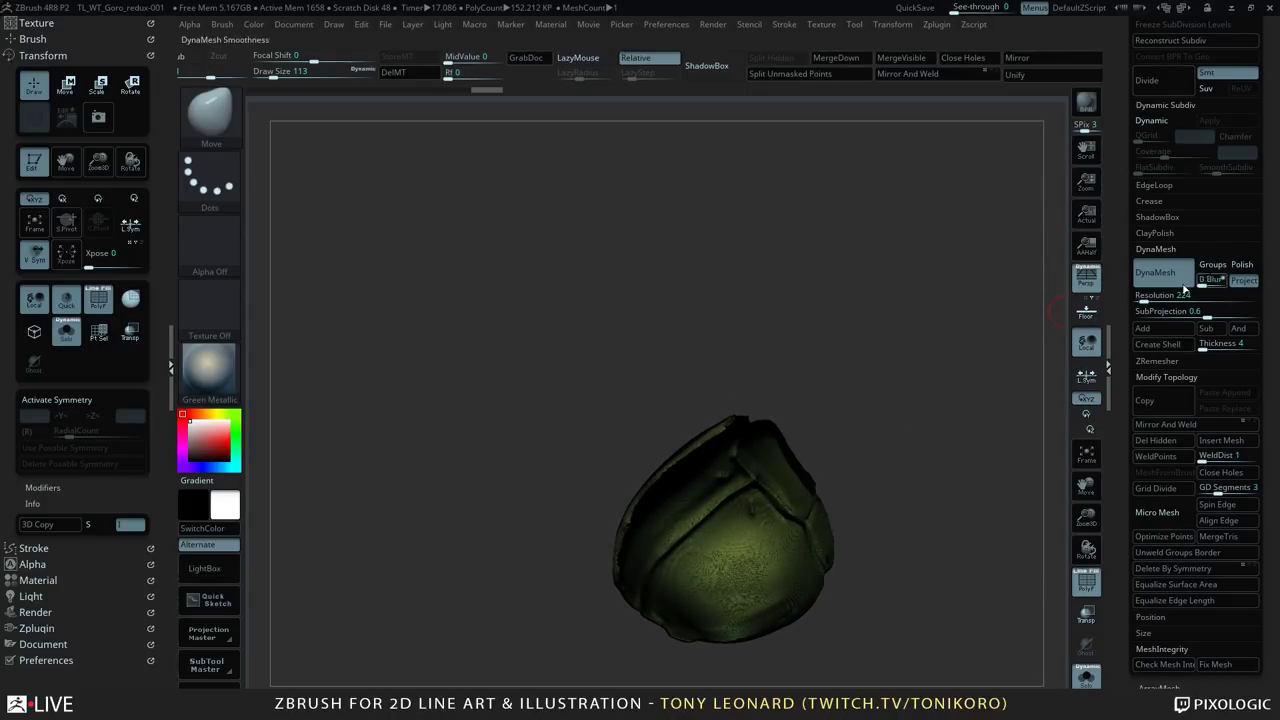
{"action": "left_click", "coordinate": [1228, 473]}
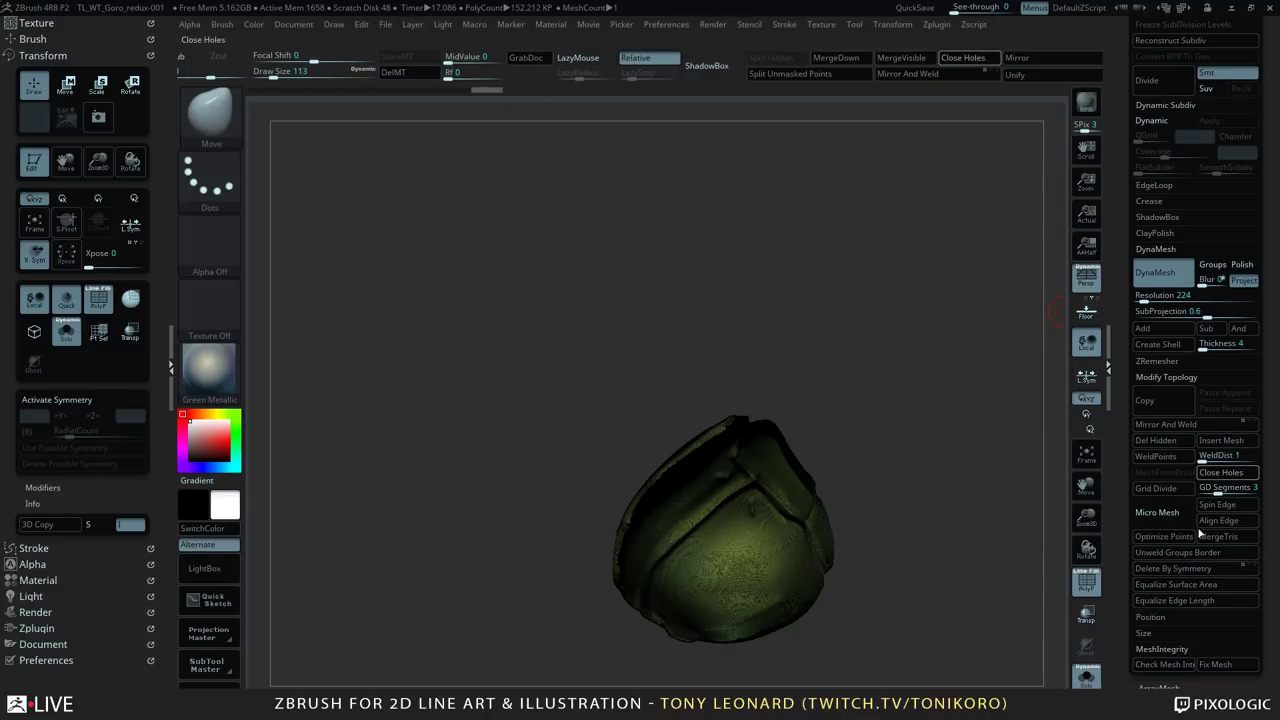
{"action": "mouse_move", "coordinate": [934, 548]}
{"action": "left_mouse_down"}
{"action": "mouse_move", "coordinate": [905, 550]}
{"action": "mouse_move", "coordinate": [914, 485]}
{"action": "mouse_move", "coordinate": [894, 489]}
{"action": "left_mouse_up"}
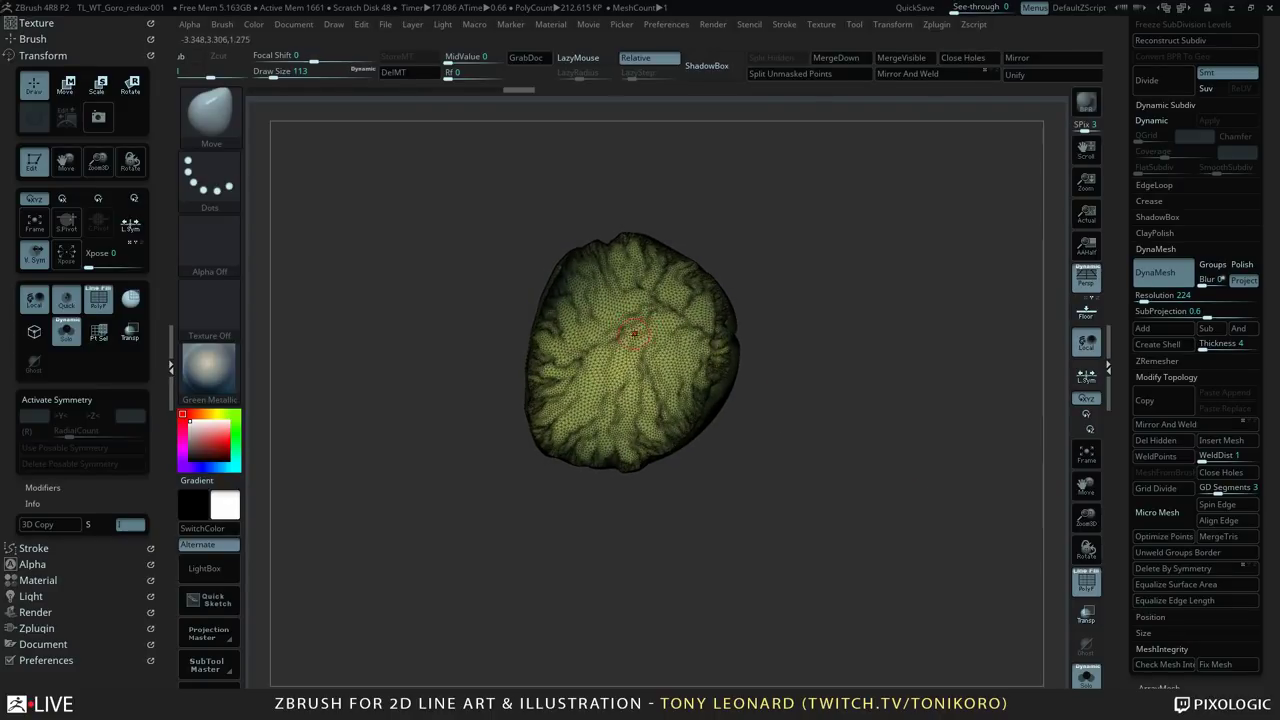
Step: Orbit the pad to a side view and show the Transpose gizmo on it with W
{"action": "key", "text": "w"}
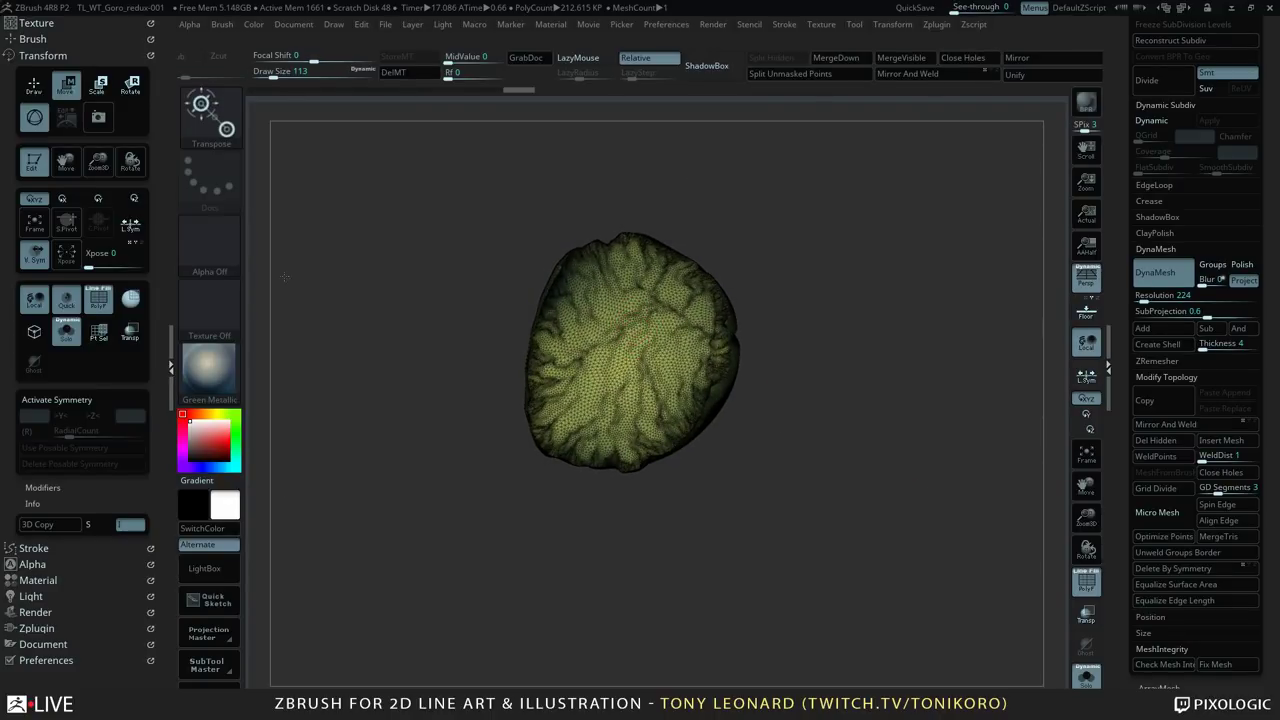
{"action": "key", "text": "q"}
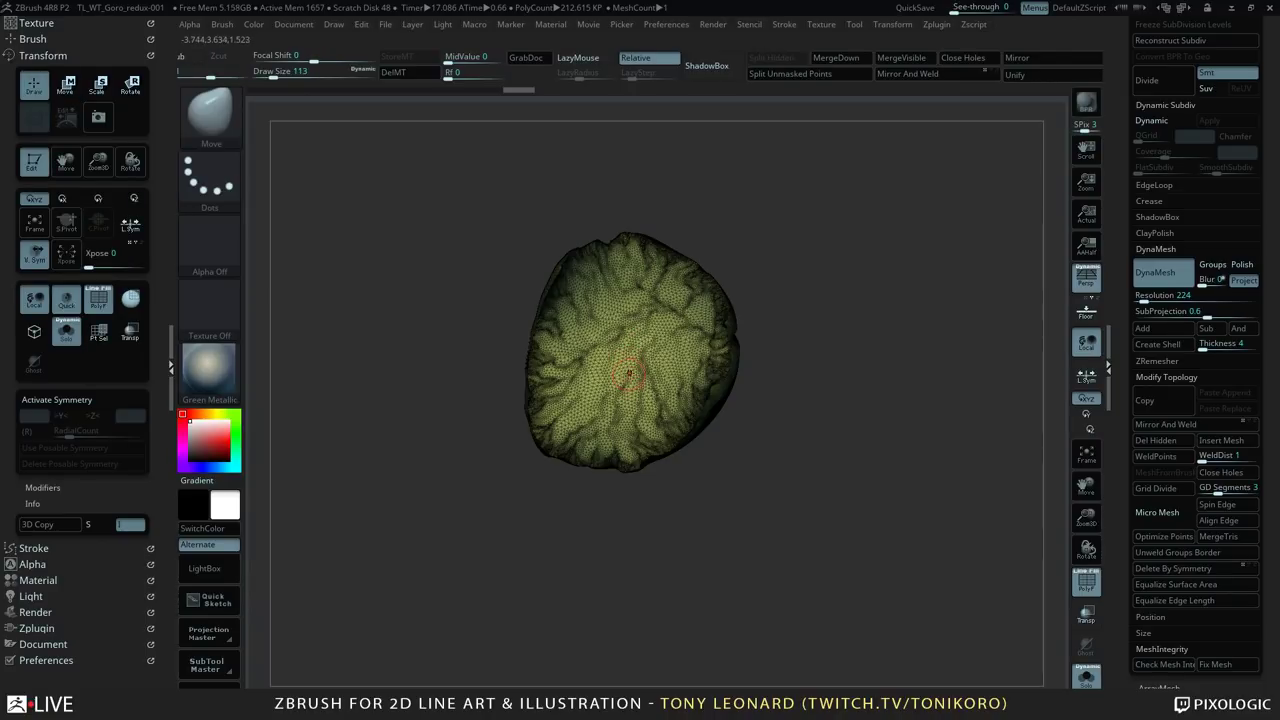
{"action": "key", "text": "ctrl"}
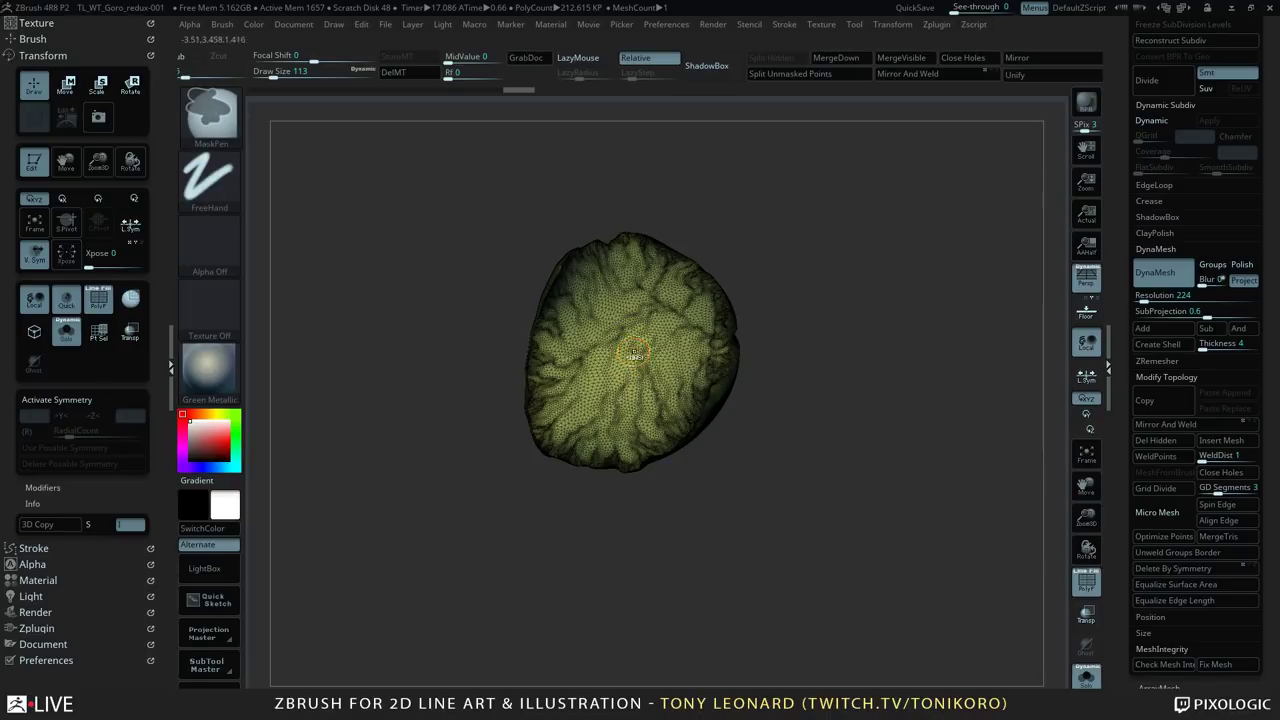
{"action": "mouse_move", "coordinate": [634, 353]}
{"action": "right_mouse_down"}
{"action": "mouse_move", "coordinate": [890, 436]}
{"action": "mouse_move", "coordinate": [780, 420]}
{"action": "right_mouse_up"}
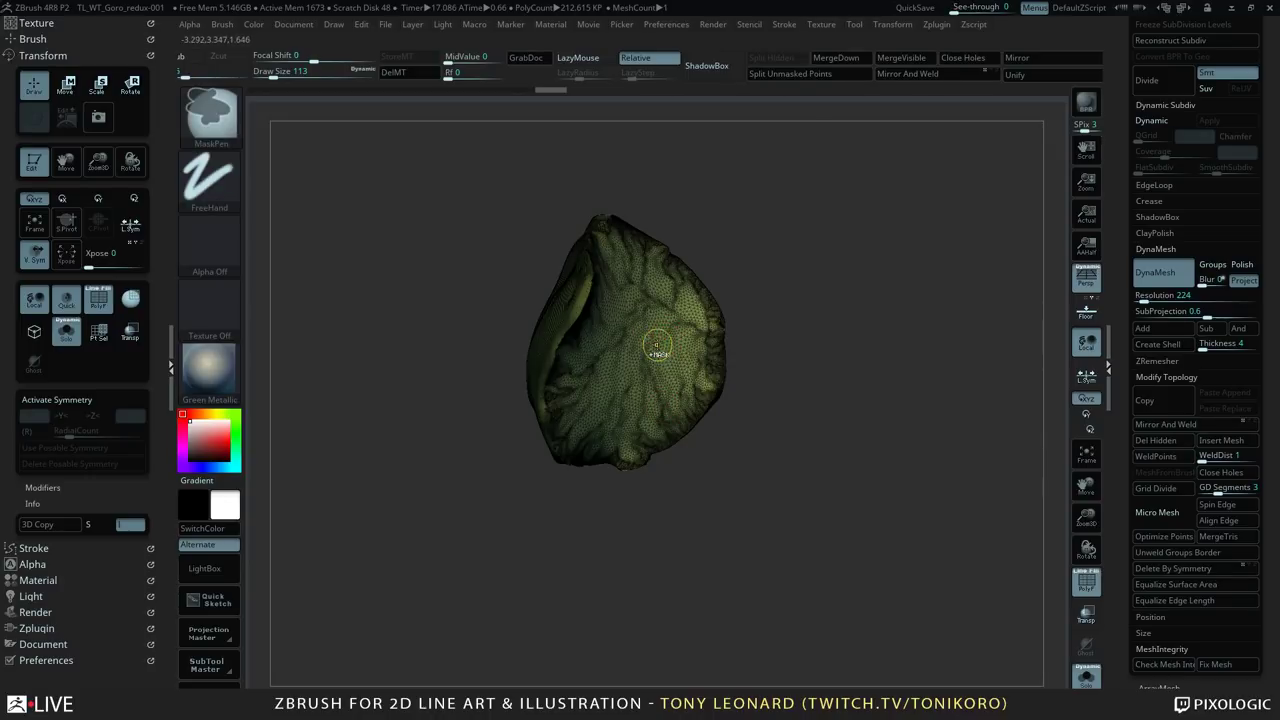
{"action": "key", "text": "w"}
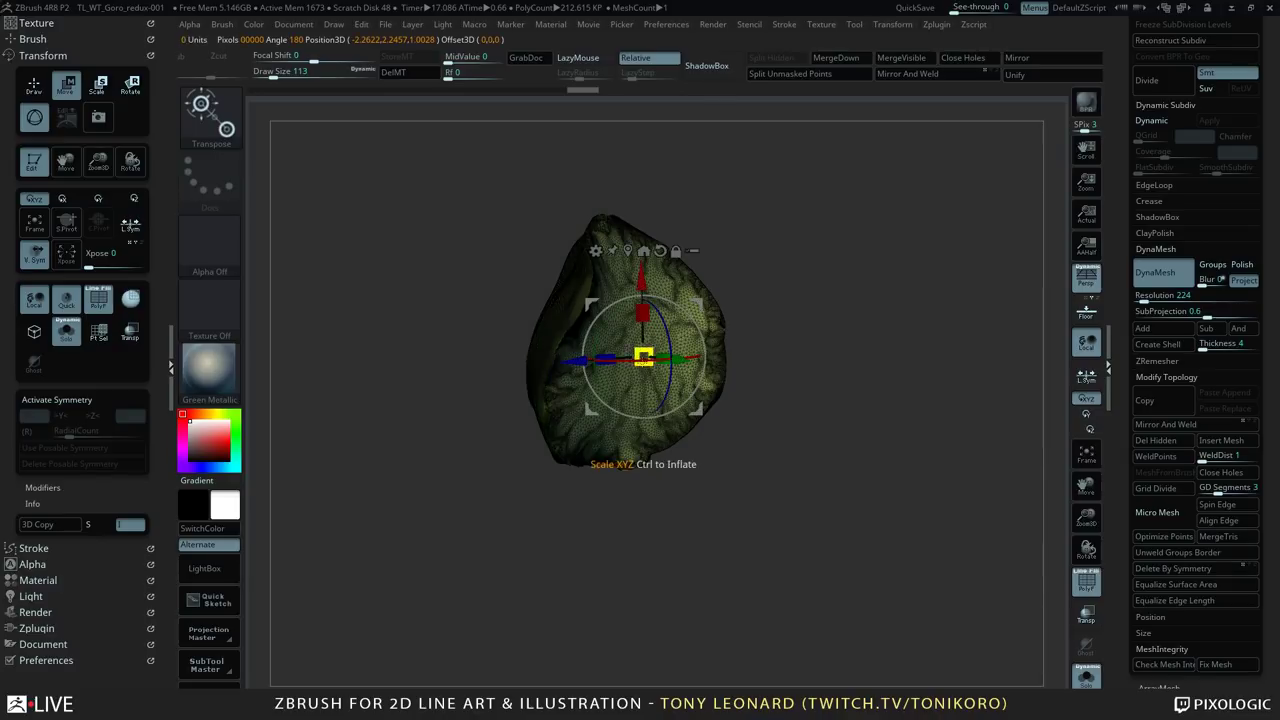
Step: Orbit to a top-down view of the pad and scale it very slightly along one axis
{"action": "left_click_drag", "start_coordinate": [780, 455], "coordinate": [890, 590]}
{"action": "left_click_drag", "start_coordinate": [920, 495], "coordinate": [968, 528]}
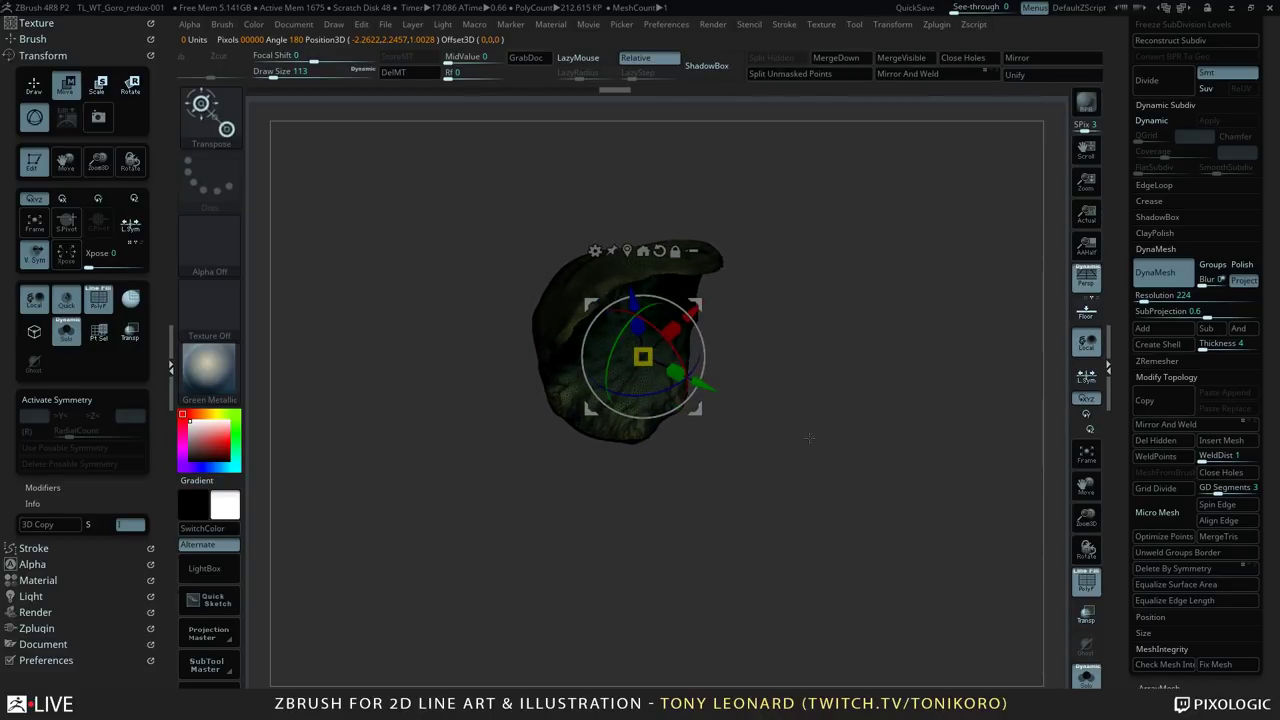
{"action": "left_click_drag", "start_coordinate": [809, 438], "coordinate": [857, 479]}
{"action": "left_click_drag", "start_coordinate": [852, 303], "coordinate": [886, 481]}
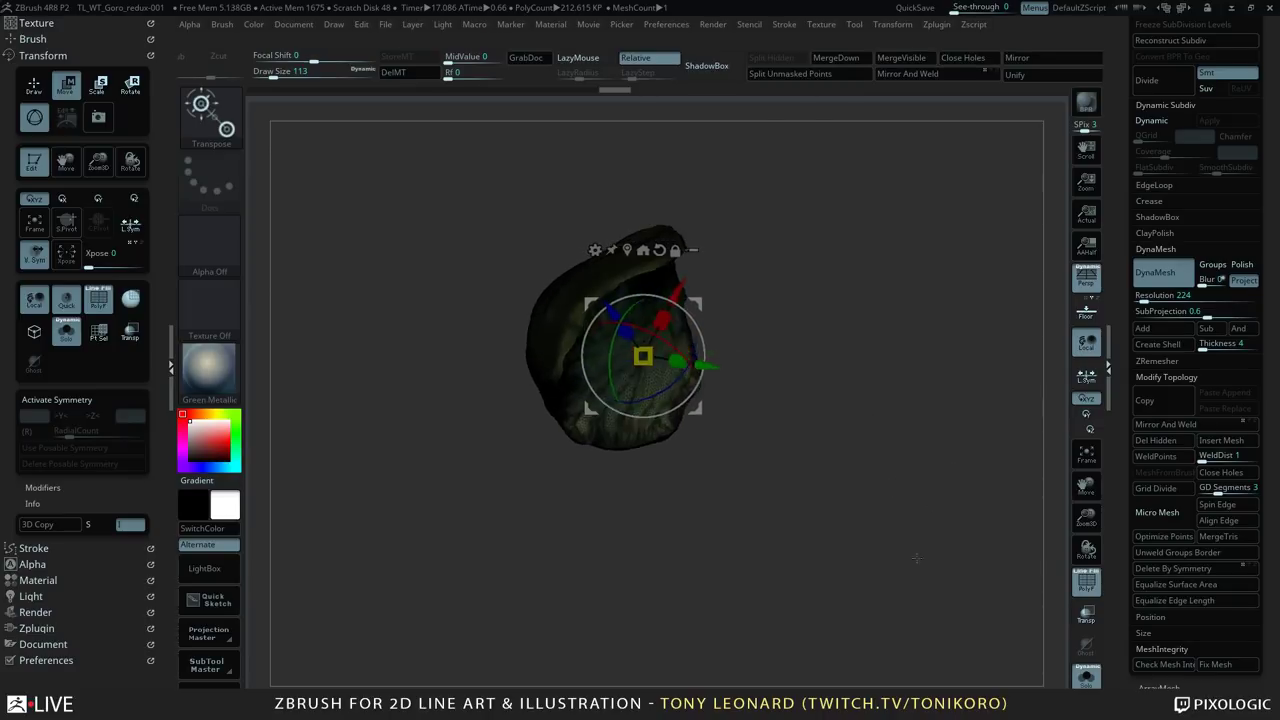
{"action": "left_click_drag", "start_coordinate": [916, 558], "coordinate": [890, 526]}
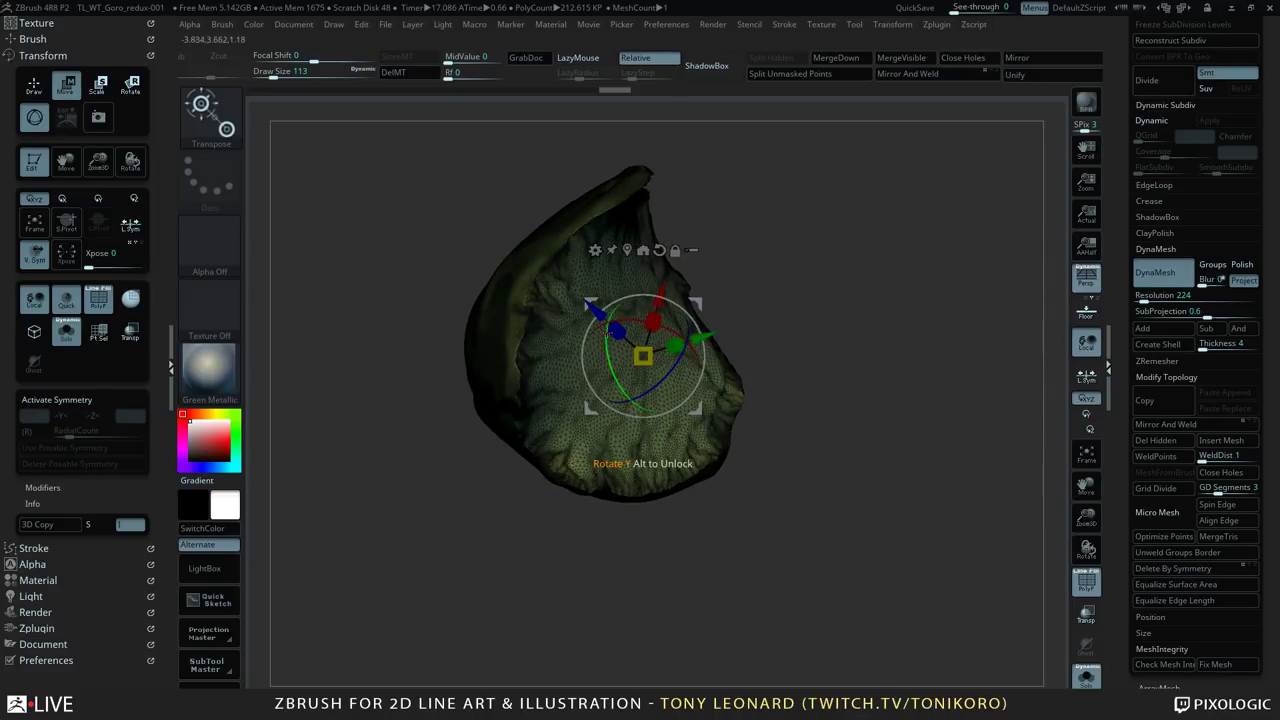
{"action": "left_click_drag", "start_coordinate": [617, 329], "coordinate": [620, 333]}
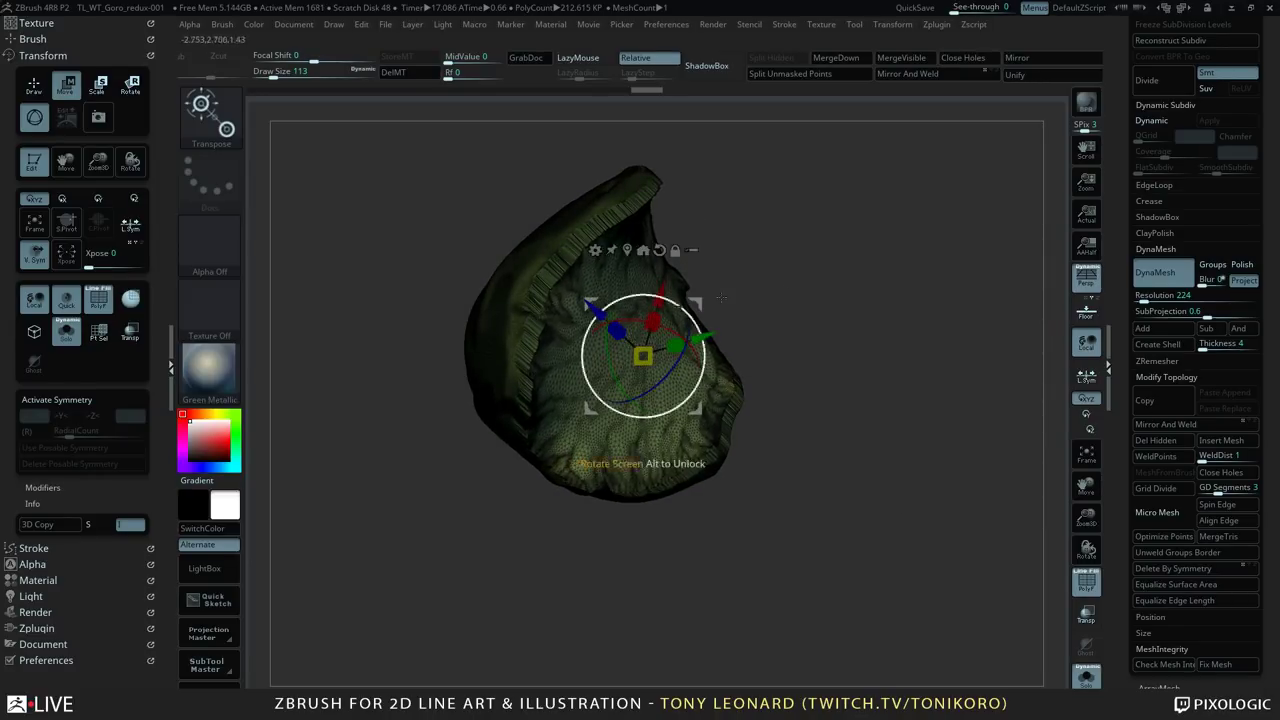
Step: Flatten the pad to about 0.88 along one axis and drastically along its thickness
{"action": "left_click_drag", "start_coordinate": [700, 420], "coordinate": [790, 390]}
{"action": "left_click_drag", "start_coordinate": [666, 317], "coordinate": [667, 335]}
{"action": "left_click_drag", "start_coordinate": [820, 470], "coordinate": [884, 440]}
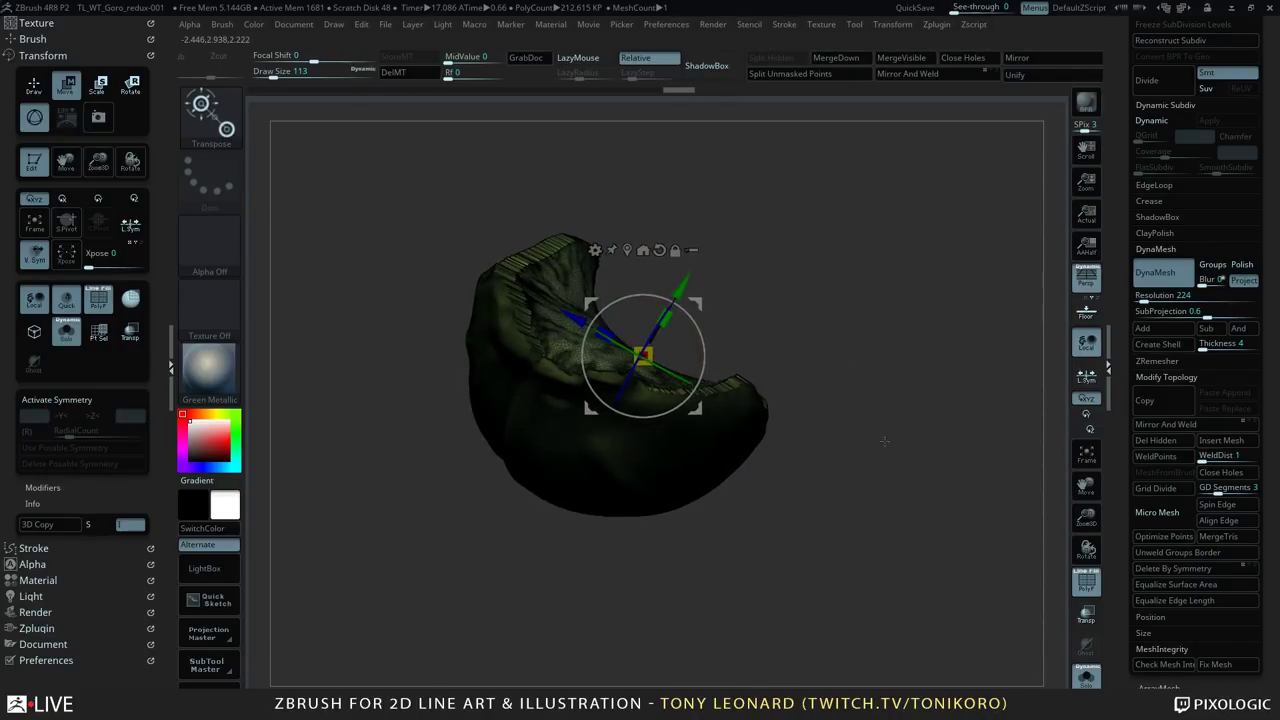
{"action": "mouse_move", "coordinate": [677, 288]}
{"action": "left_mouse_down"}
{"action": "mouse_move", "coordinate": [669, 306]}
{"action": "mouse_move", "coordinate": [676, 296]}
{"action": "left_mouse_up"}
{"action": "mouse_move", "coordinate": [870, 520]}
{"action": "left_mouse_down"}
{"action": "mouse_move", "coordinate": [880, 440]}
{"action": "mouse_move", "coordinate": [913, 506]}
{"action": "mouse_move", "coordinate": [906, 603]}
{"action": "mouse_move", "coordinate": [825, 480]}
{"action": "mouse_move", "coordinate": [850, 524]}
{"action": "left_mouse_up"}
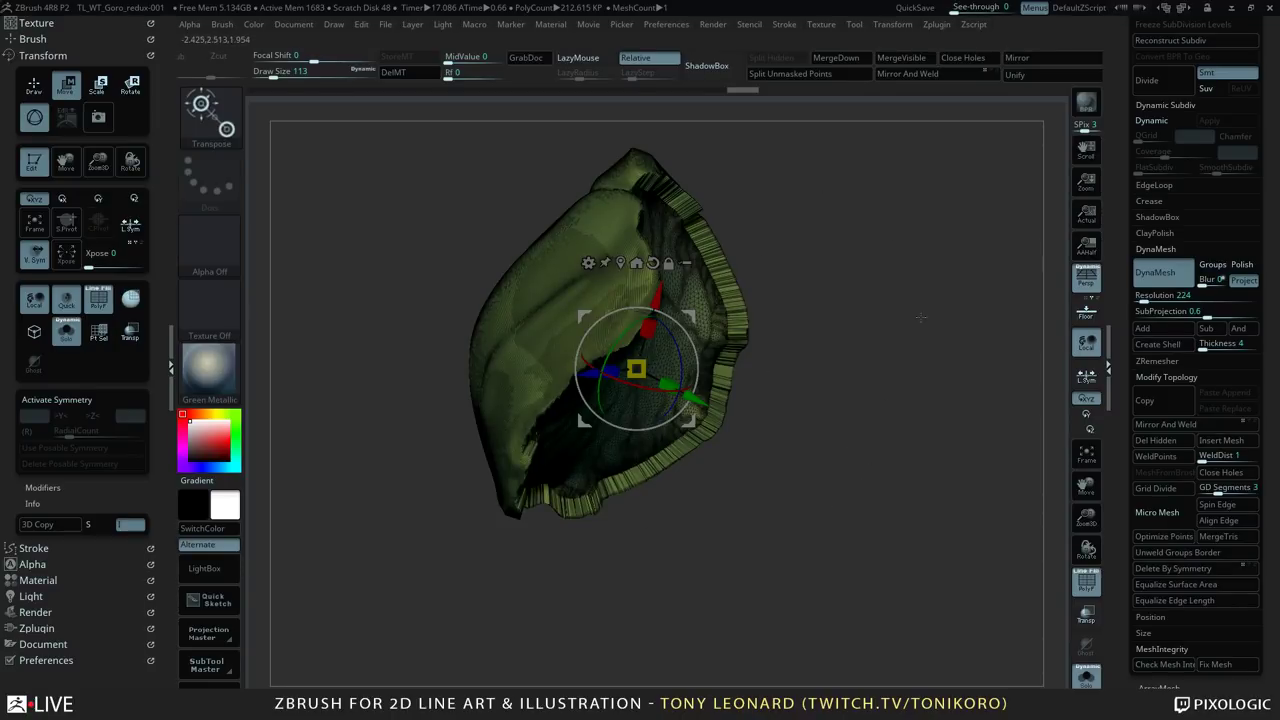
{"action": "left_click_drag", "start_coordinate": [920, 318], "coordinate": [586, 484]}
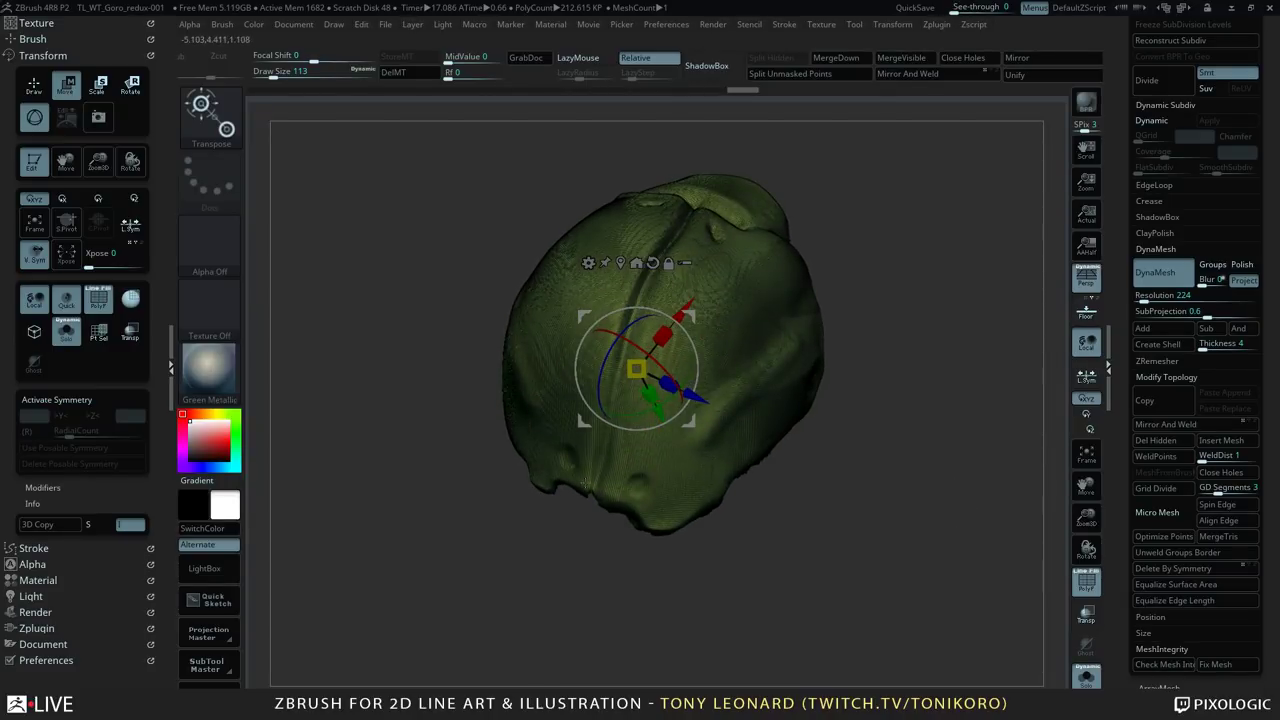
{"action": "left_click_drag", "start_coordinate": [820, 470], "coordinate": [882, 558]}
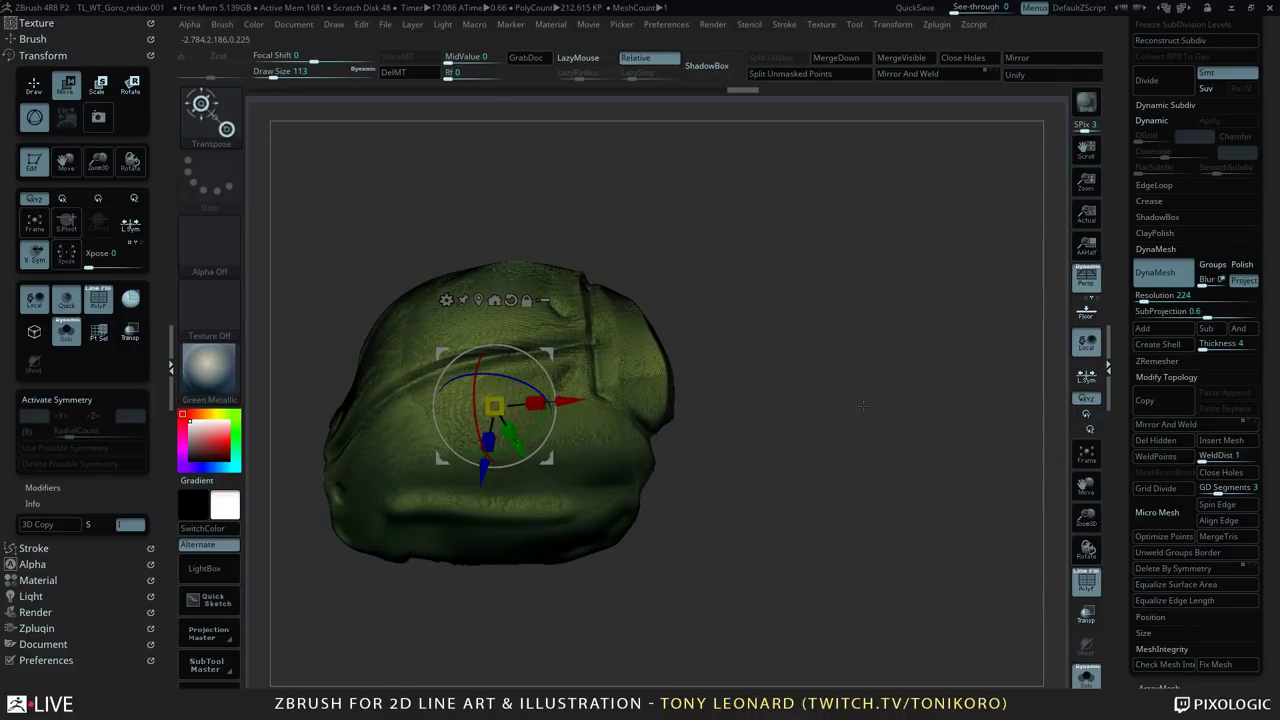
{"action": "left_click_drag", "start_coordinate": [861, 406], "coordinate": [890, 580]}
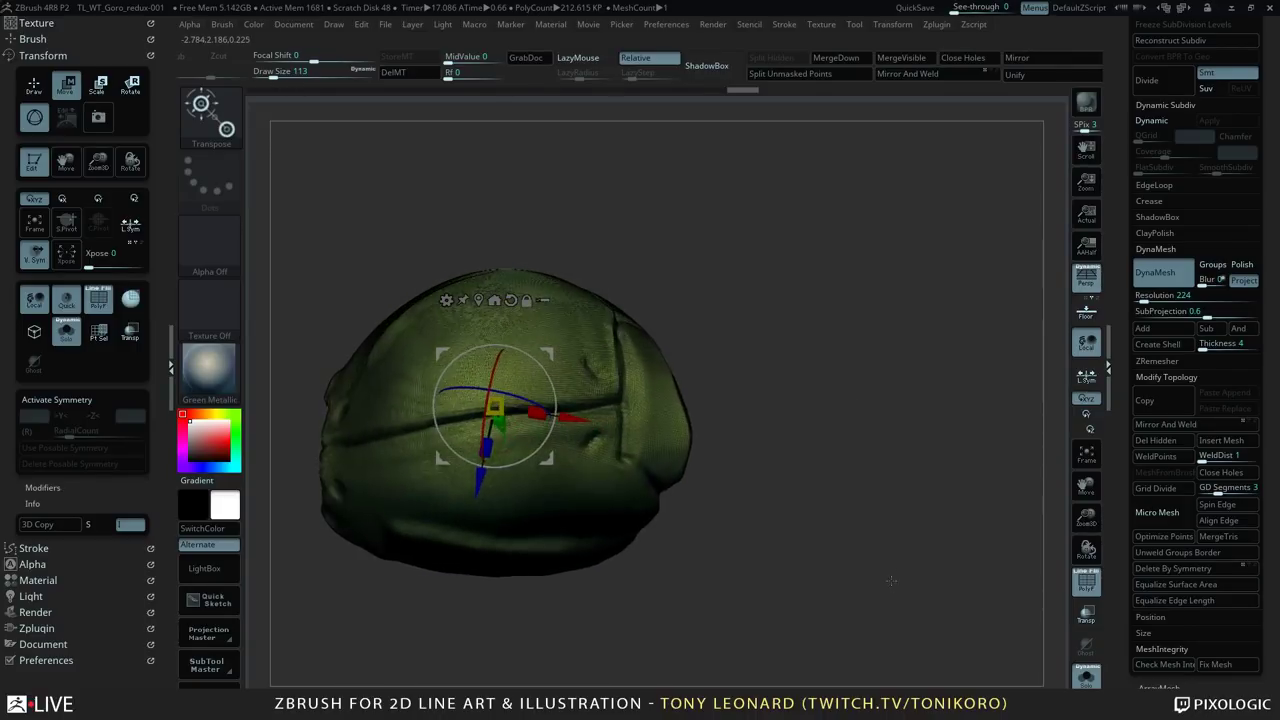
{"action": "mouse_move", "coordinate": [913, 534]}
{"action": "left_mouse_down"}
{"action": "mouse_move", "coordinate": [907, 610]}
{"action": "mouse_move", "coordinate": [955, 567]}
{"action": "mouse_move", "coordinate": [915, 553]}
{"action": "left_mouse_up"}
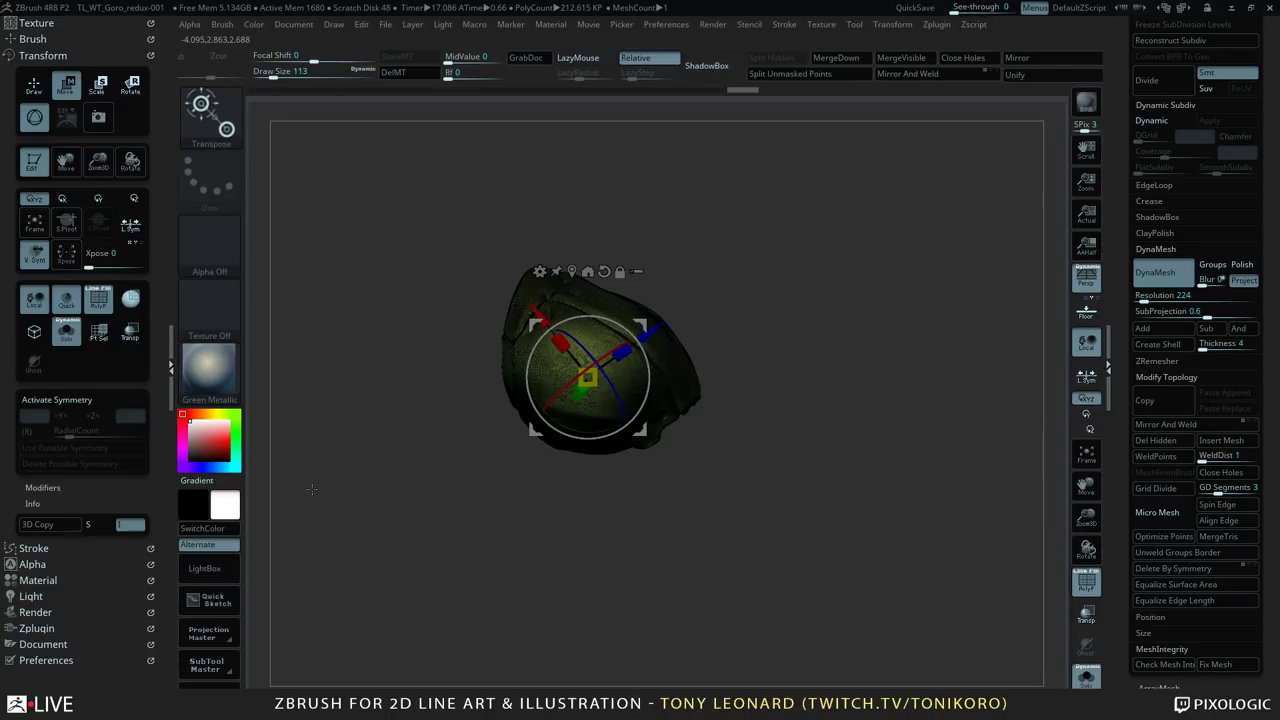
{"action": "left_click_drag", "start_coordinate": [686, 488], "coordinate": [823, 536]}
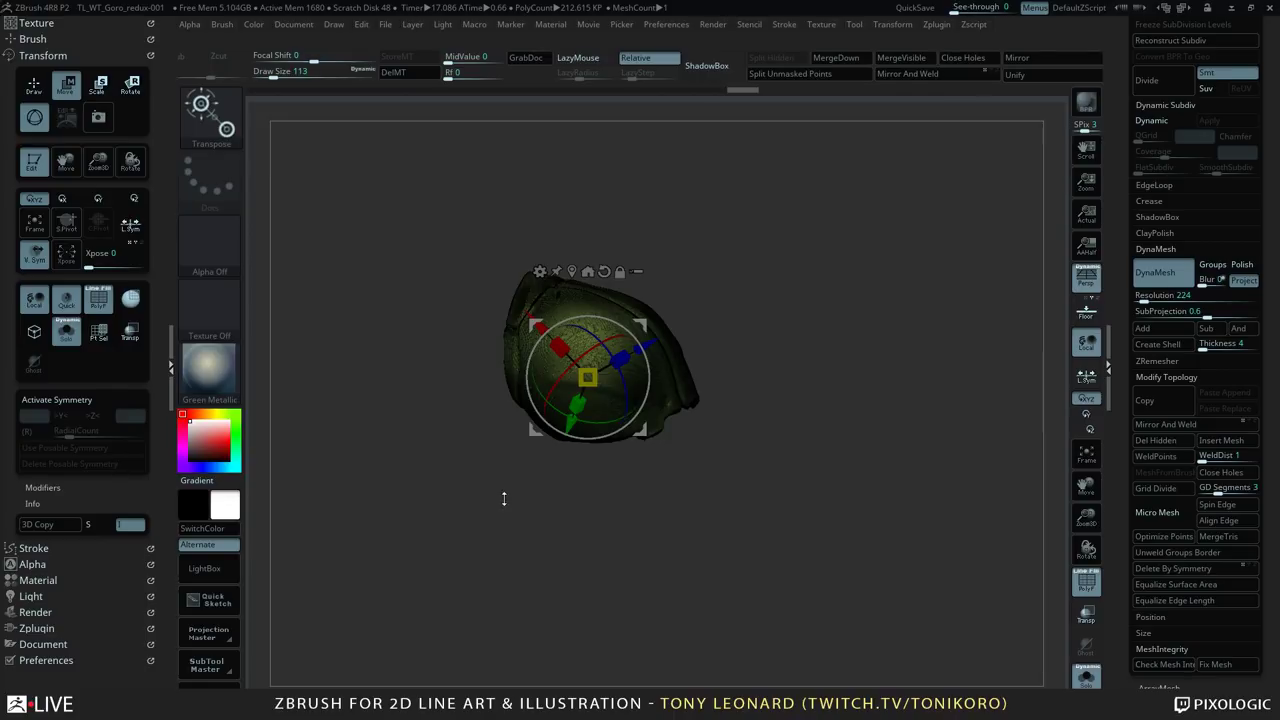
{"action": "key", "text": "alt+Tab"}
{"action": "key", "text": "Tab"}
{"action": "key", "text": "Tab"}
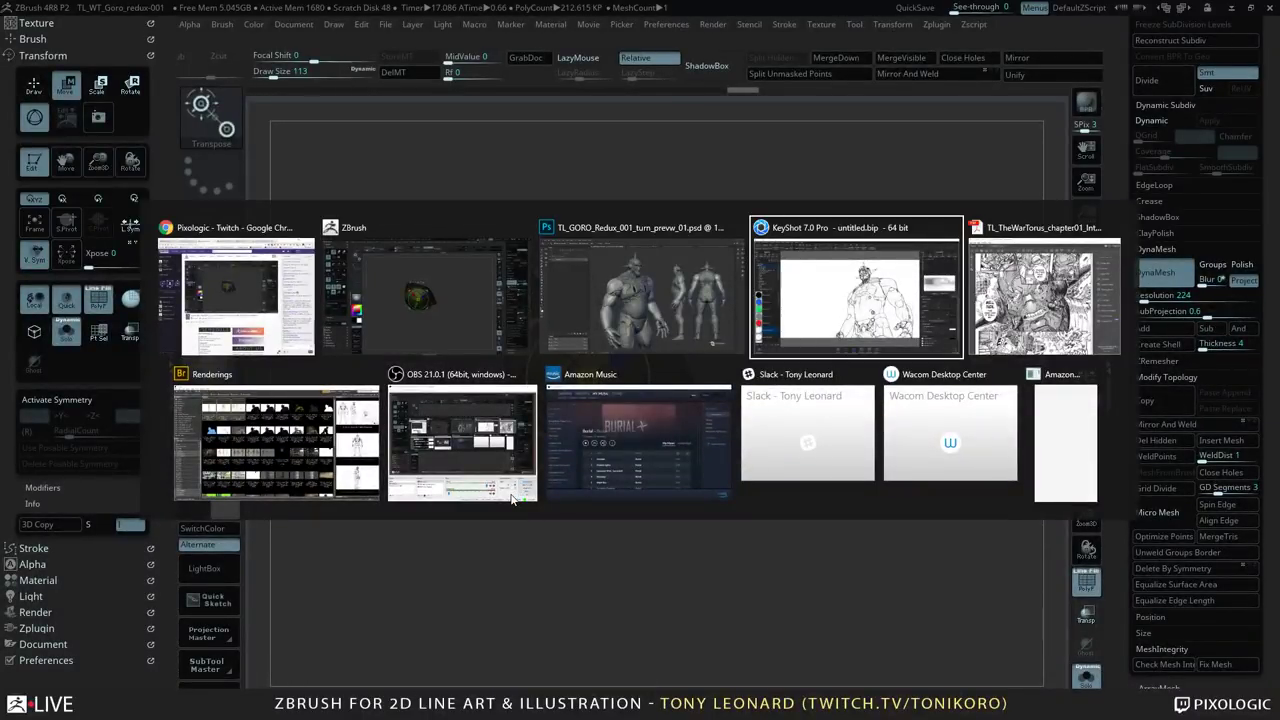
{"action": "key", "text": "alt+Tab"}
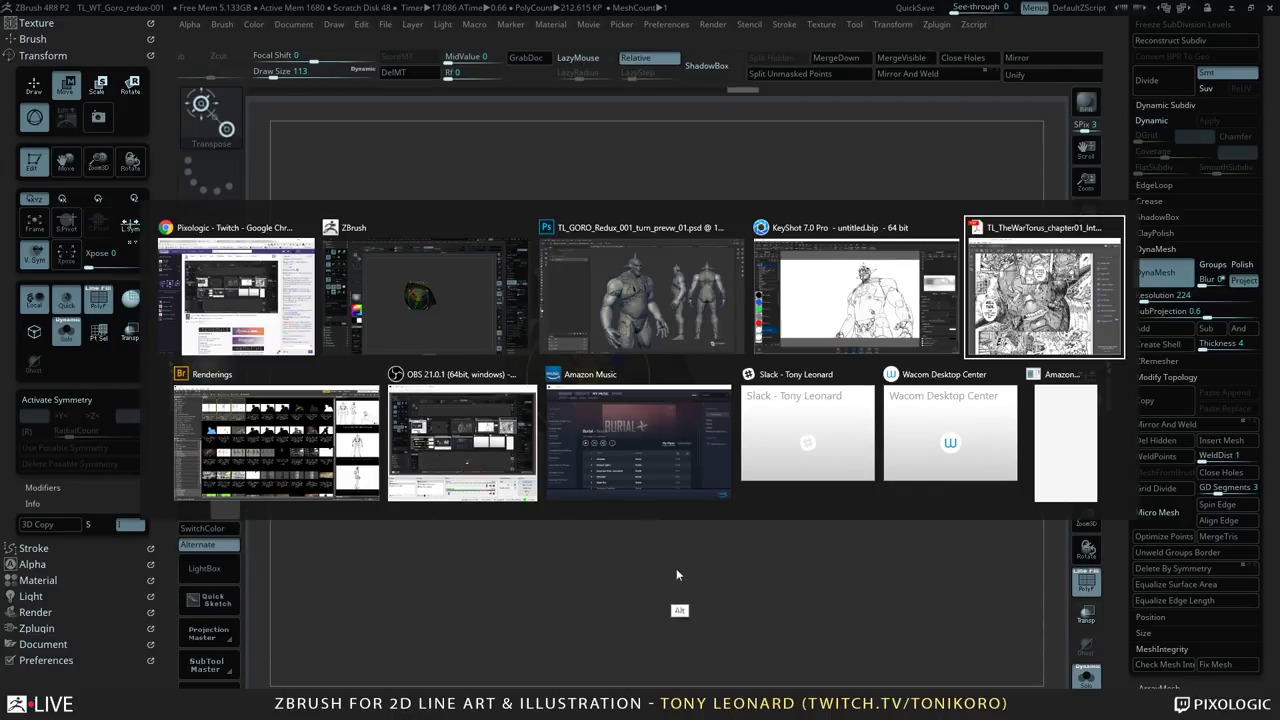
{"action": "key", "text": "alt+Tab"}
{"action": "left_click", "coordinate": [1040, 18]}
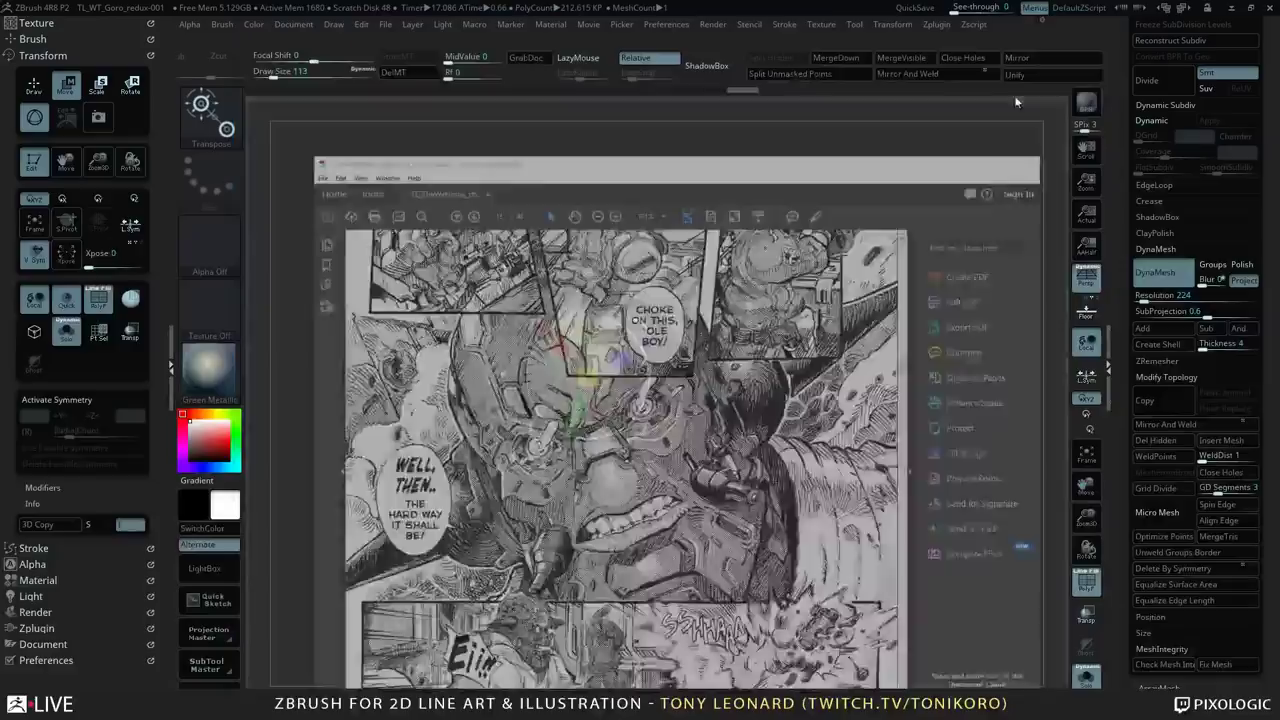
{"action": "left_click_drag", "start_coordinate": [794, 508], "coordinate": [860, 598]}
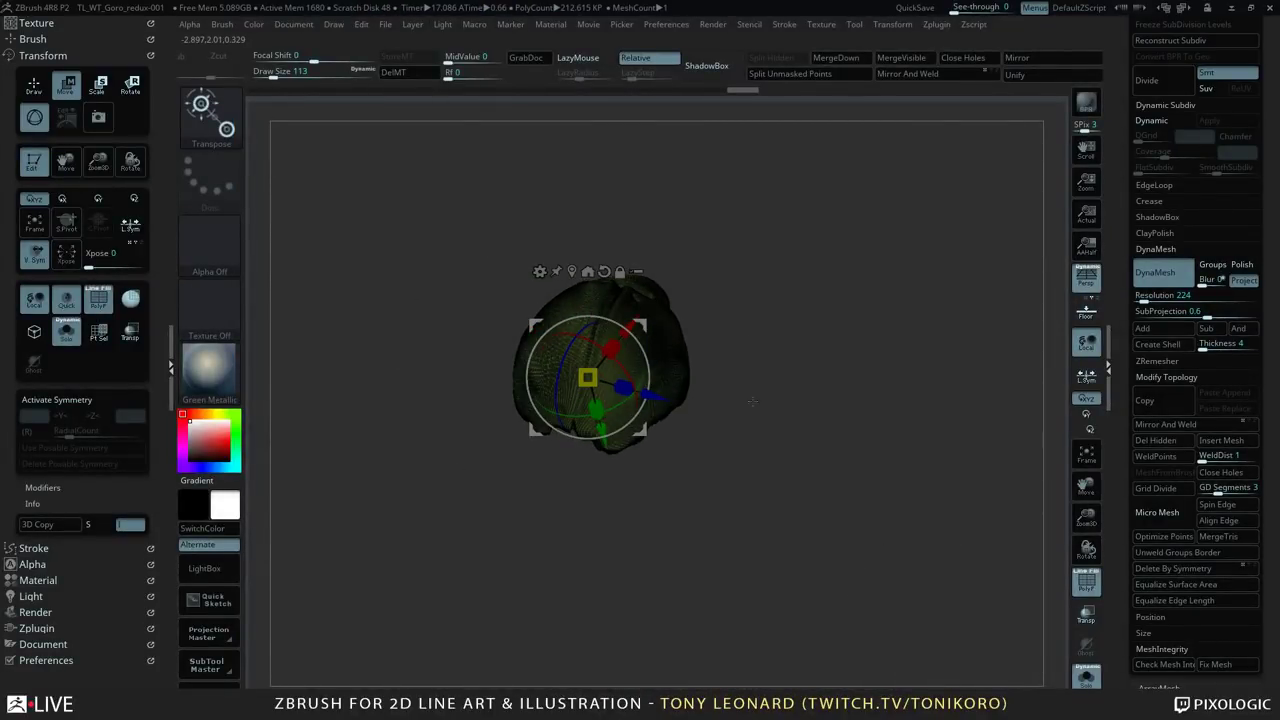
{"action": "left_click_drag", "start_coordinate": [600, 485], "coordinate": [439, 582]}
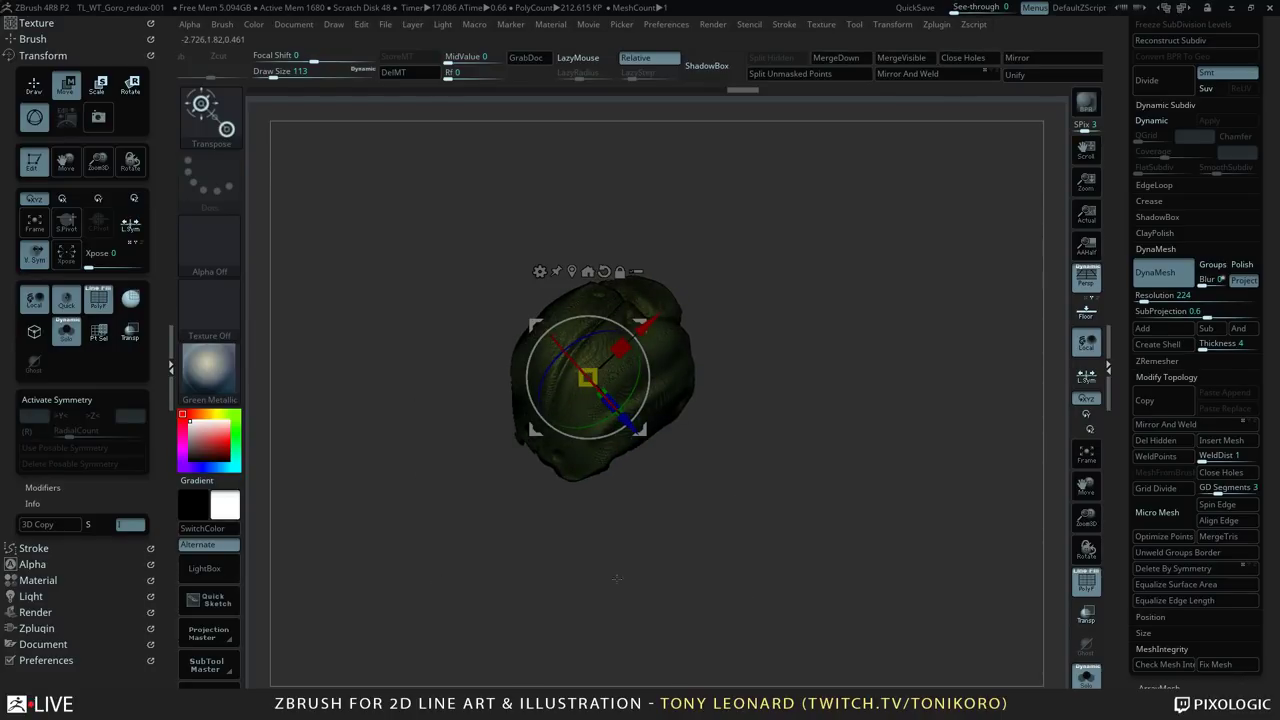
{"action": "left_click_drag", "start_coordinate": [633, 306], "coordinate": [802, 459]}
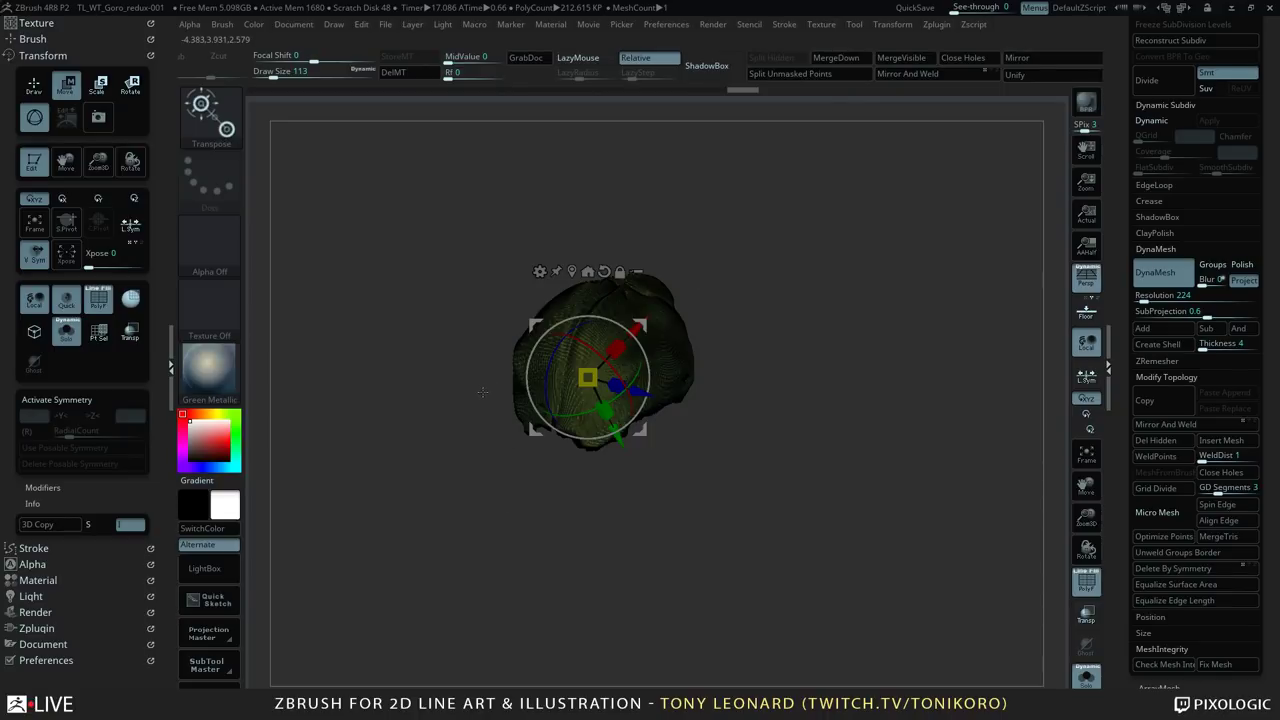
{"action": "left_click_drag", "start_coordinate": [514, 544], "coordinate": [532, 553]}
{"action": "left_click_drag", "start_coordinate": [778, 553], "coordinate": [618, 310]}
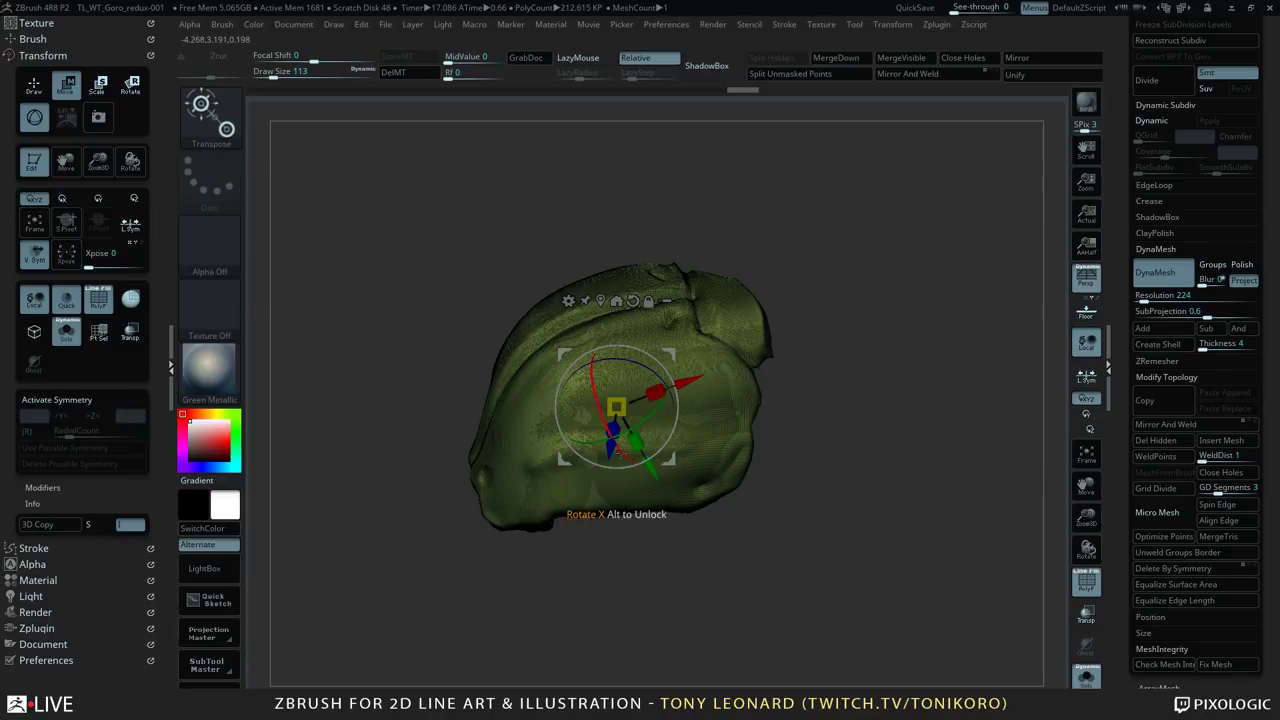
{"action": "left_click_drag", "start_coordinate": [542, 624], "coordinate": [532, 591]}
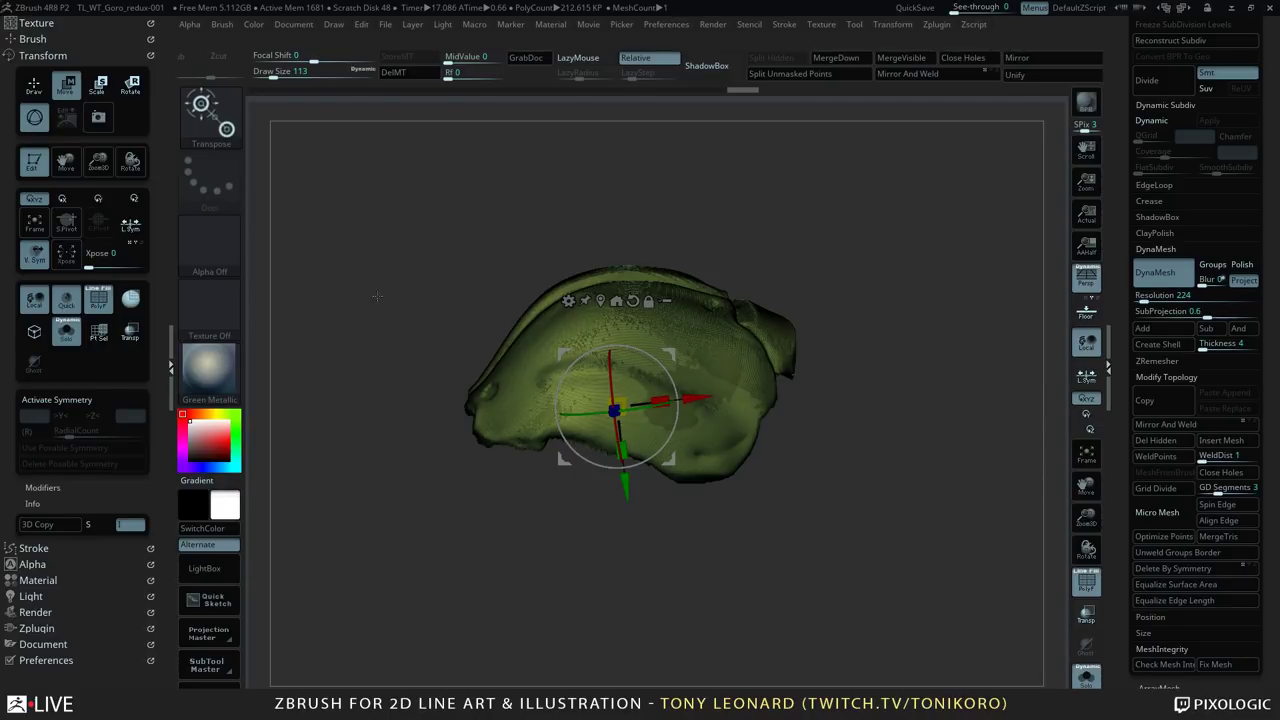
{"action": "left_click_drag", "start_coordinate": [377, 296], "coordinate": [391, 350]}
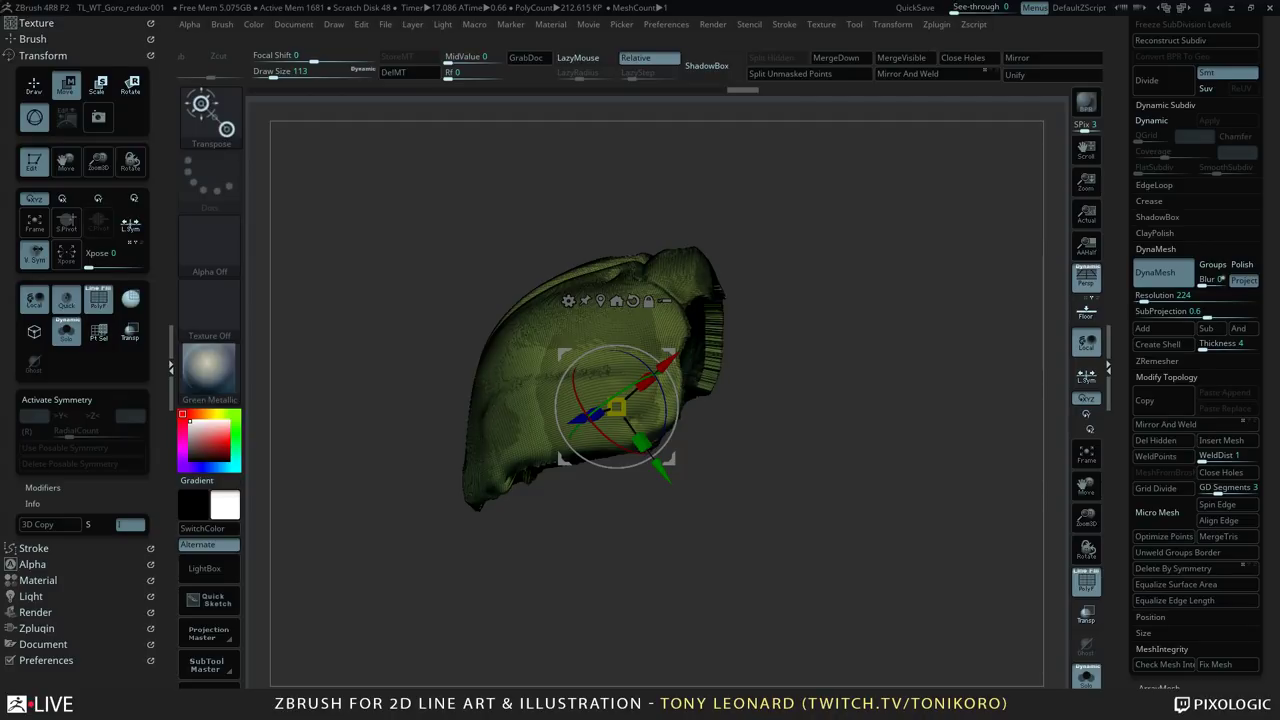
{"action": "key", "text": "alt+Tab"}
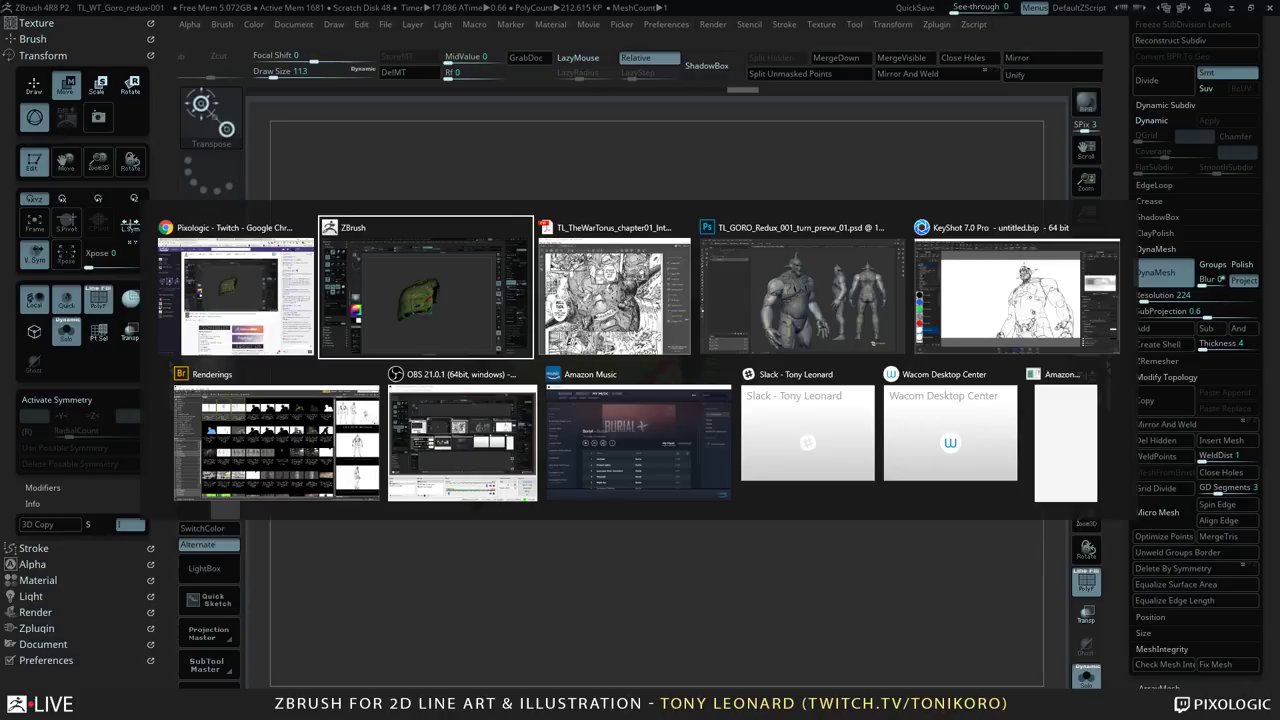
{"action": "key", "text": "alt+Tab"}
{"action": "key", "text": "alt+Tab"}
{"action": "key", "text": "alt+Tab"}
{"action": "key", "text": "alt+Tab"}
{"action": "key", "text": "alt+Tab"}
{"action": "key", "text": "Escape"}
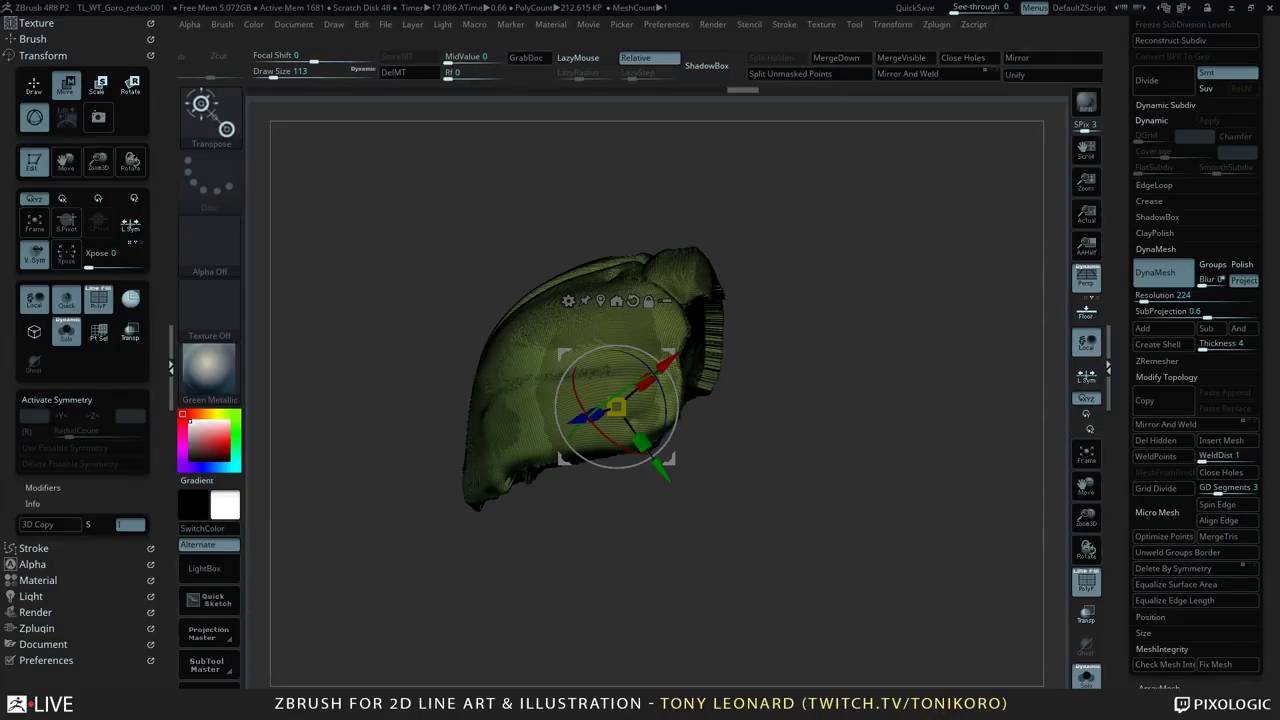